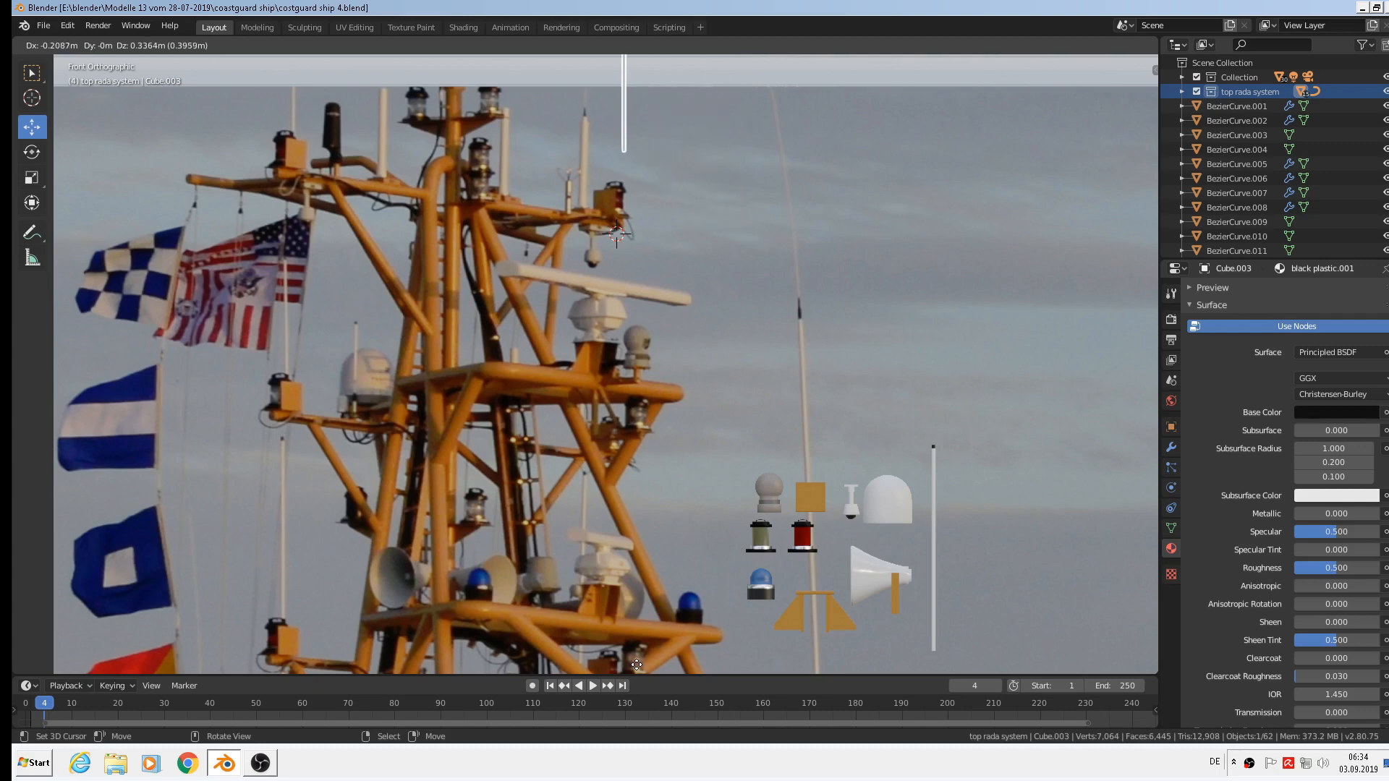
Place the duplicated antenna rod above the mast, moved about -0.211 m in X and 0.354 m in Z
click(621, 635)
shift+middle_drag(634, 143, 624, 171)
scroll(605, 236, up, 5)
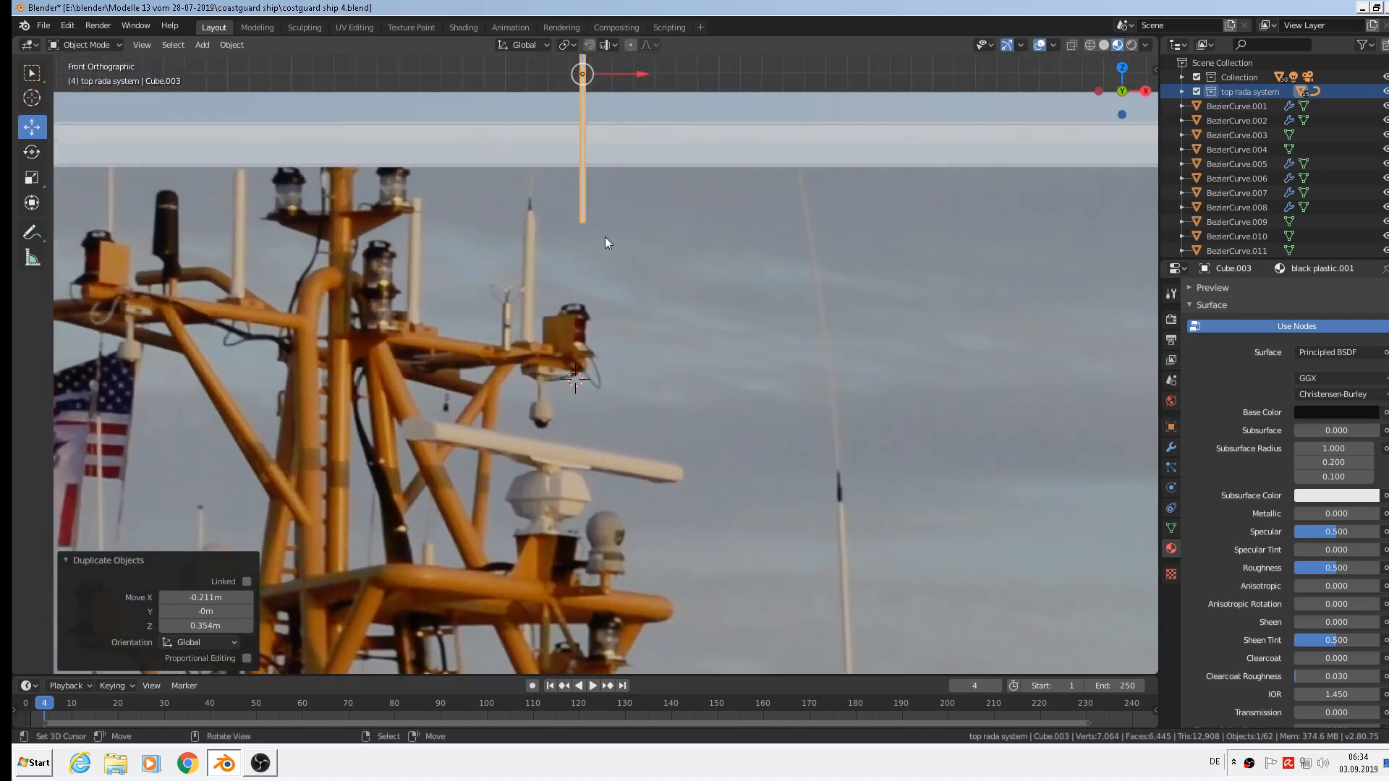
Extrude the rod's bottom vertices in place and scale them outward by about 1.101
key(Tab)
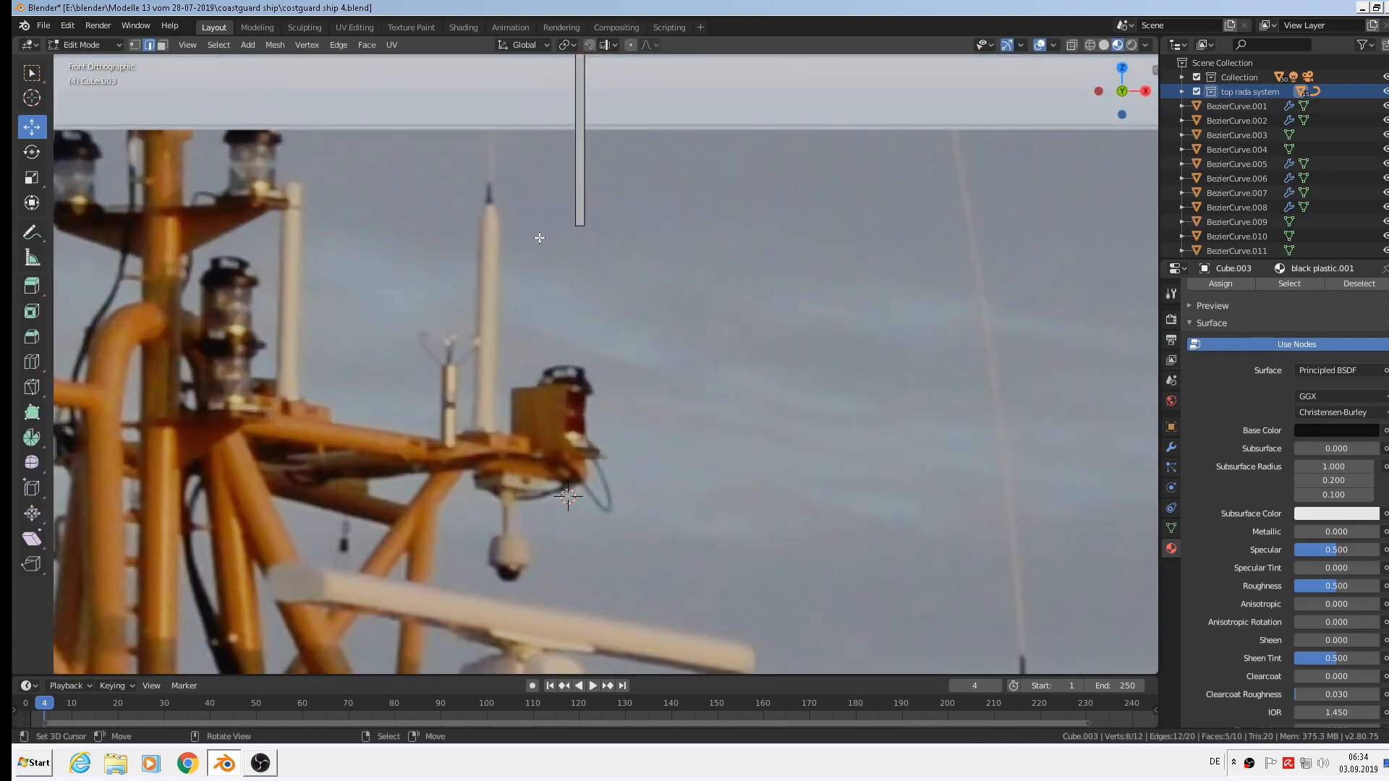
click(135, 44)
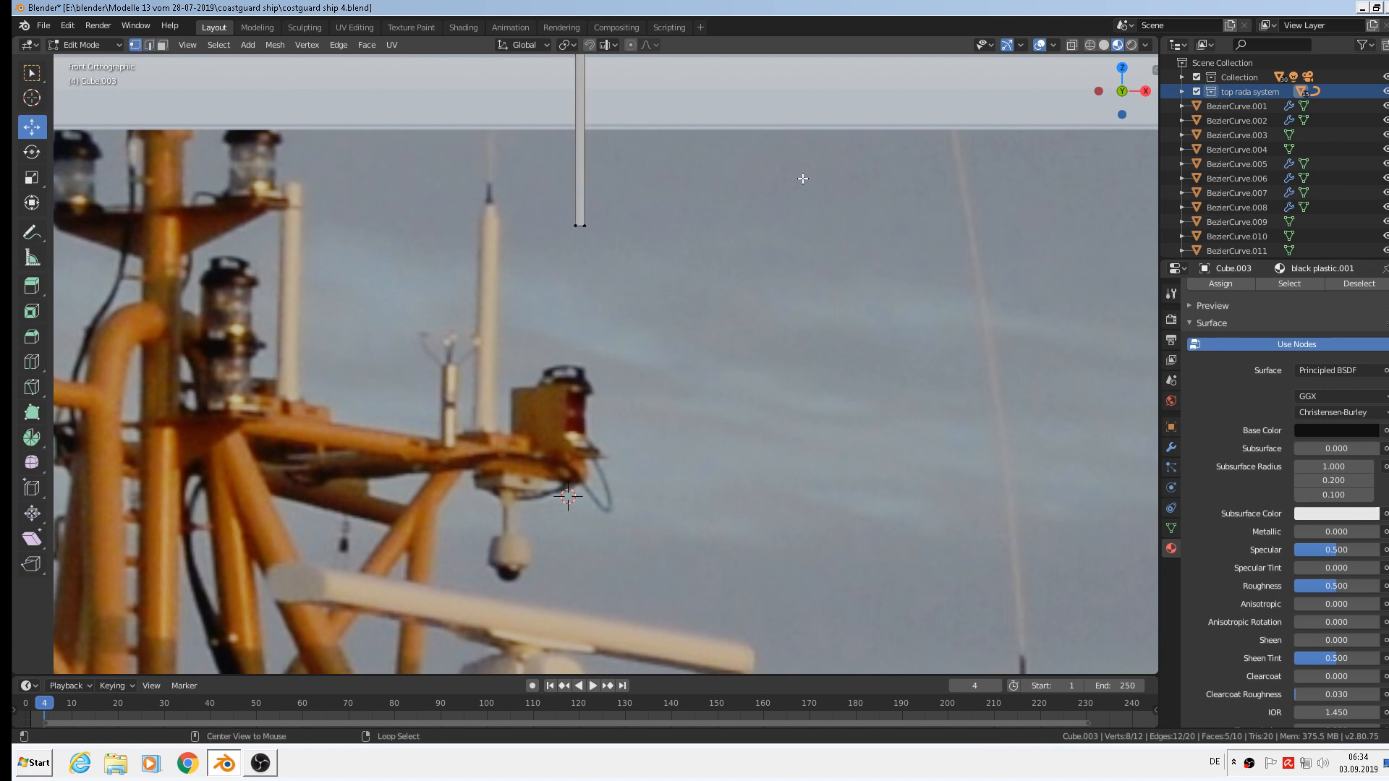
key(alt+a)
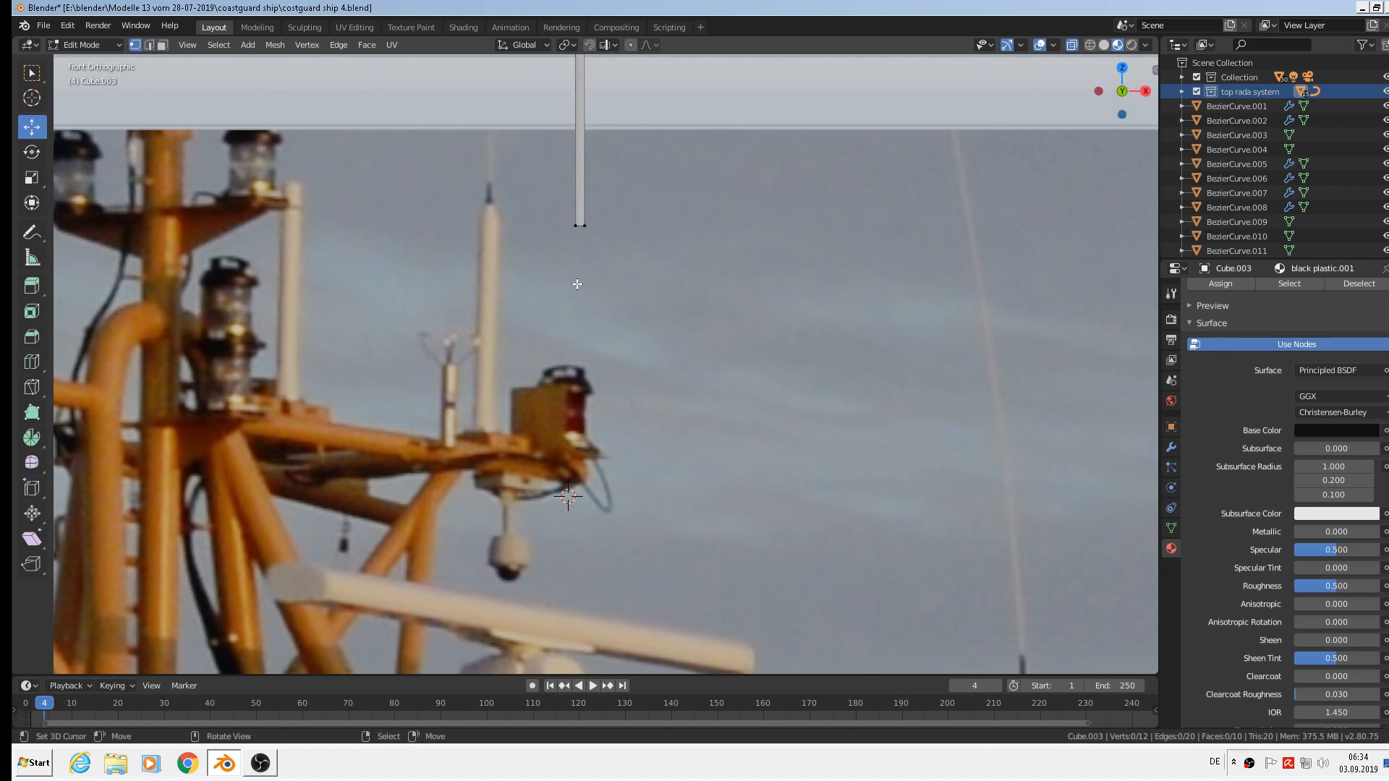
key(c)
click(576, 234)
right_click(606, 241)
key(e)
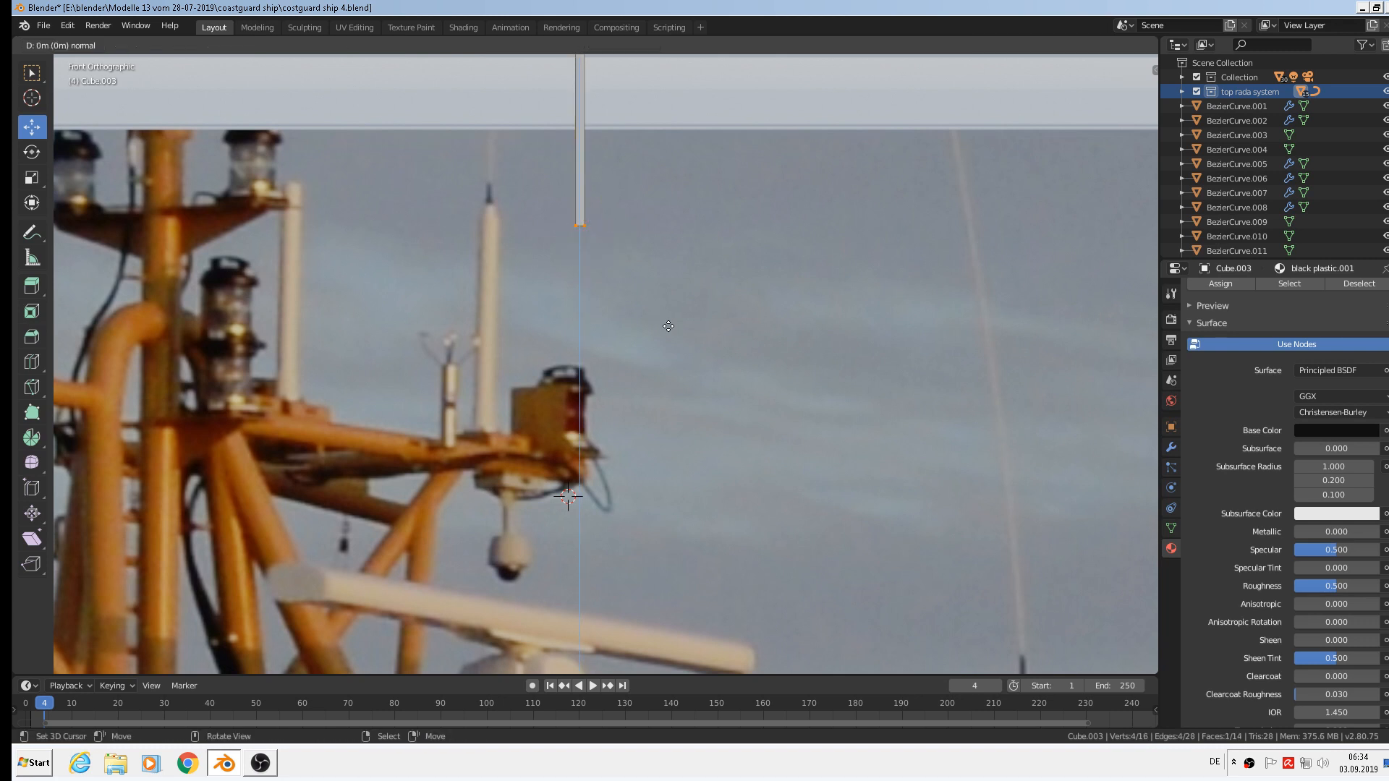
key(s)
click(686, 329)
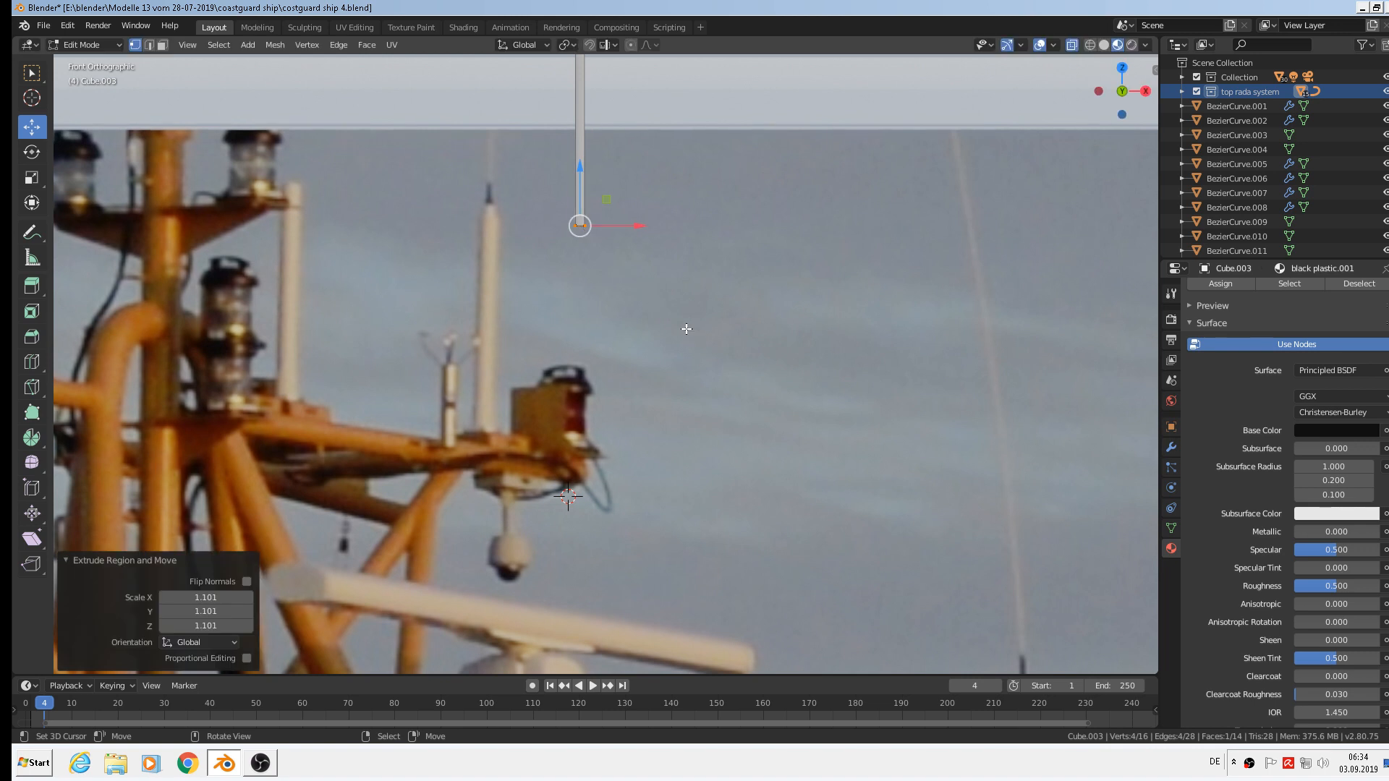
Extrude the rod's bottom end down about 0.0106 m and scale it by about 1.372 into a flared taper
key(e)
click(684, 330)
drag(581, 175, 581, 216)
key(s)
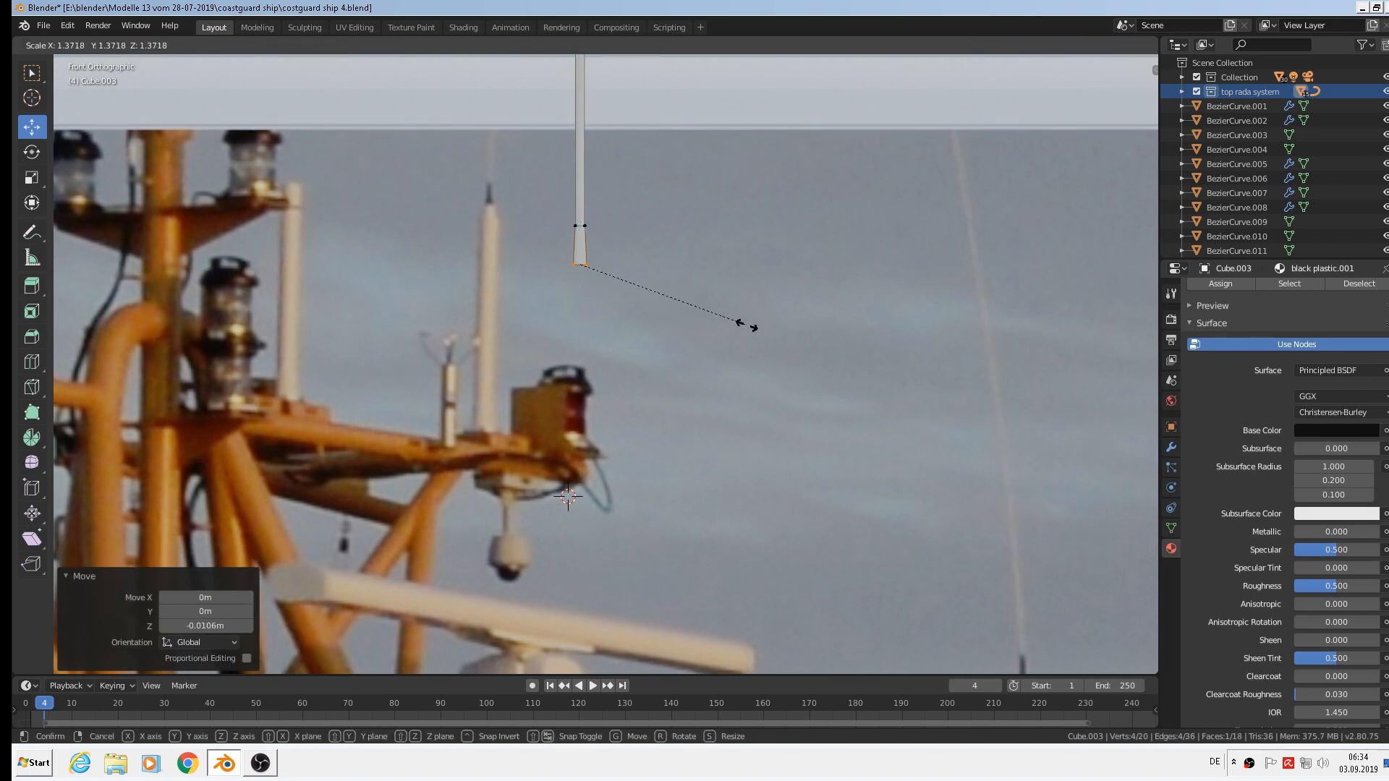
click(747, 325)
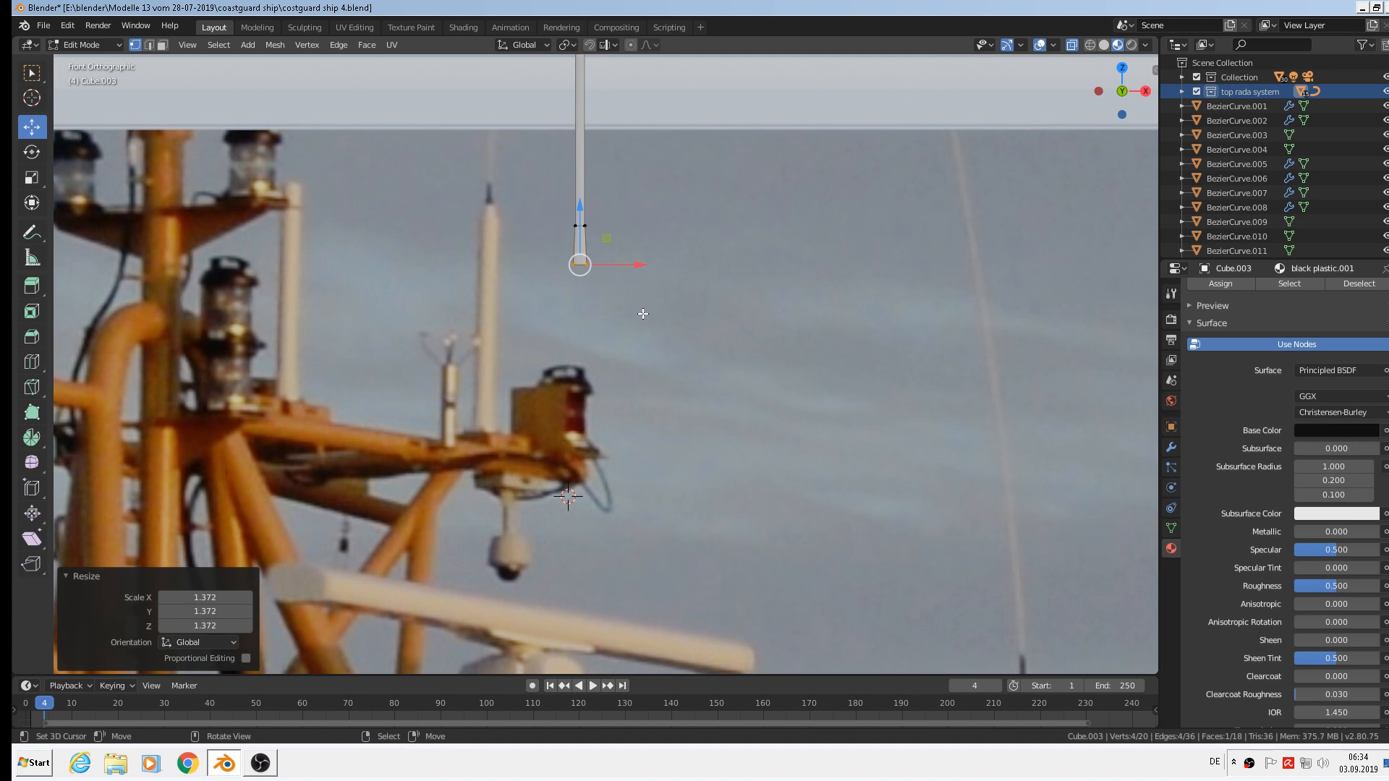
Extend the antenna below the taper with a slightly wider collar about 0.0039 m long and a straight section about 0.057 m long
key(e)
right_click(641, 304)
drag(579, 214, 580, 221)
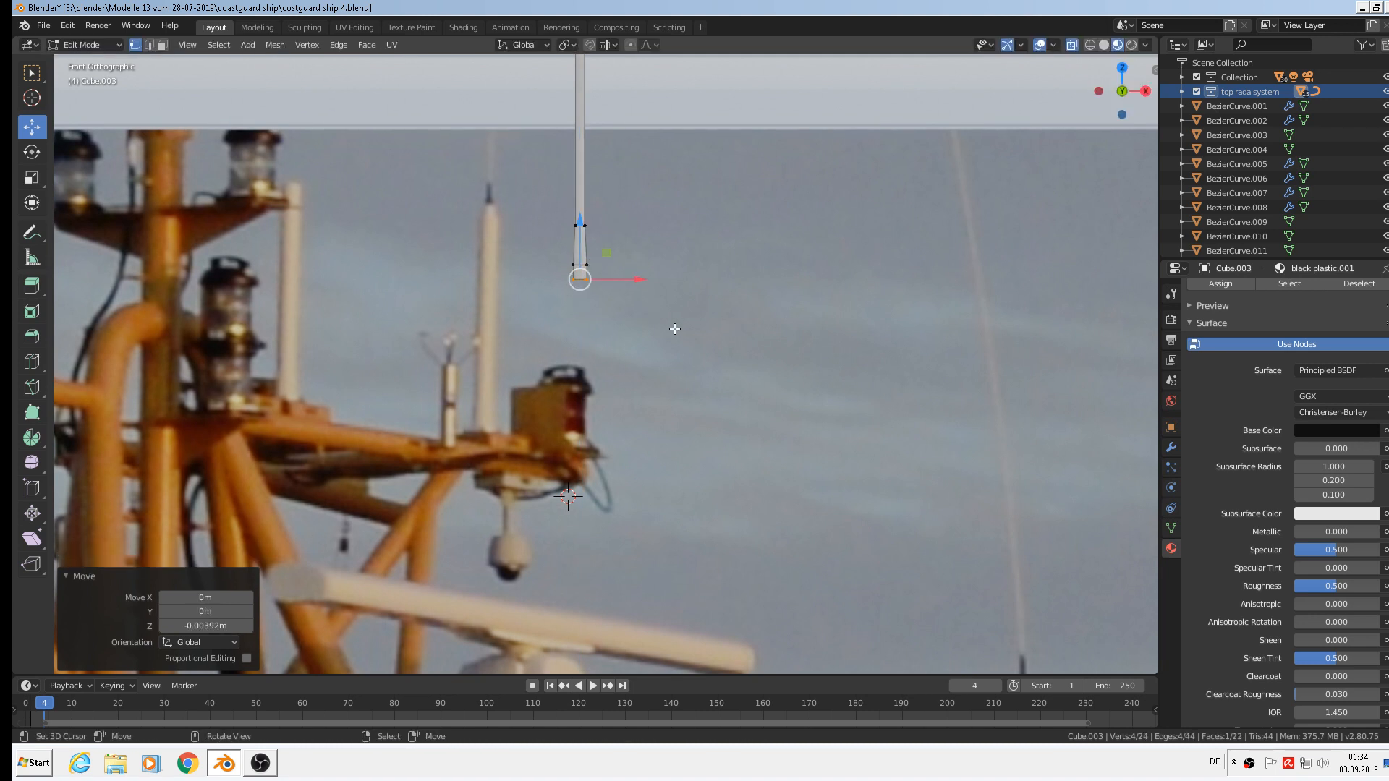
key(s)
right_click(714, 333)
key(e)
right_click(544, 278)
drag(586, 224, 609, 430)
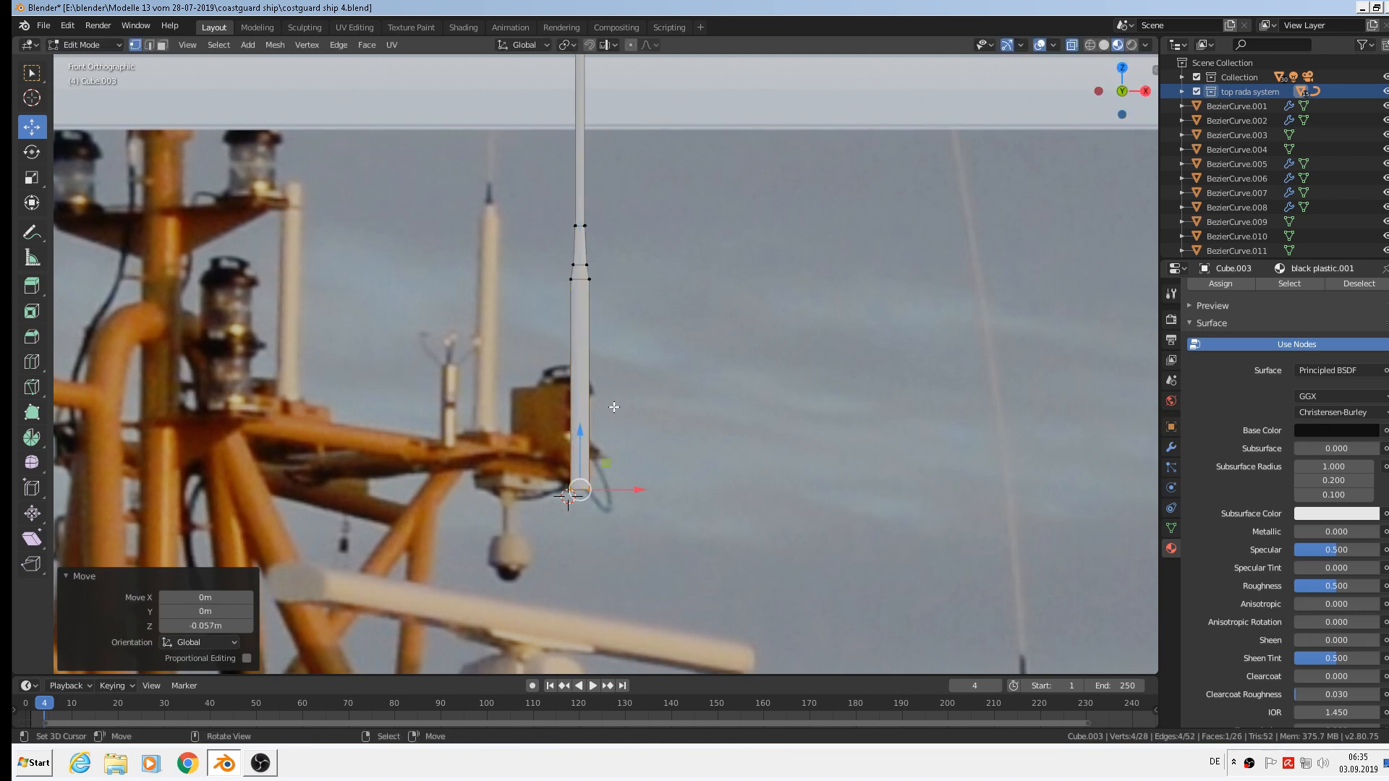
Extrude and widen the lower end of the straight section into a foot plate about 0.00235 m thick
key(e)
key(s)
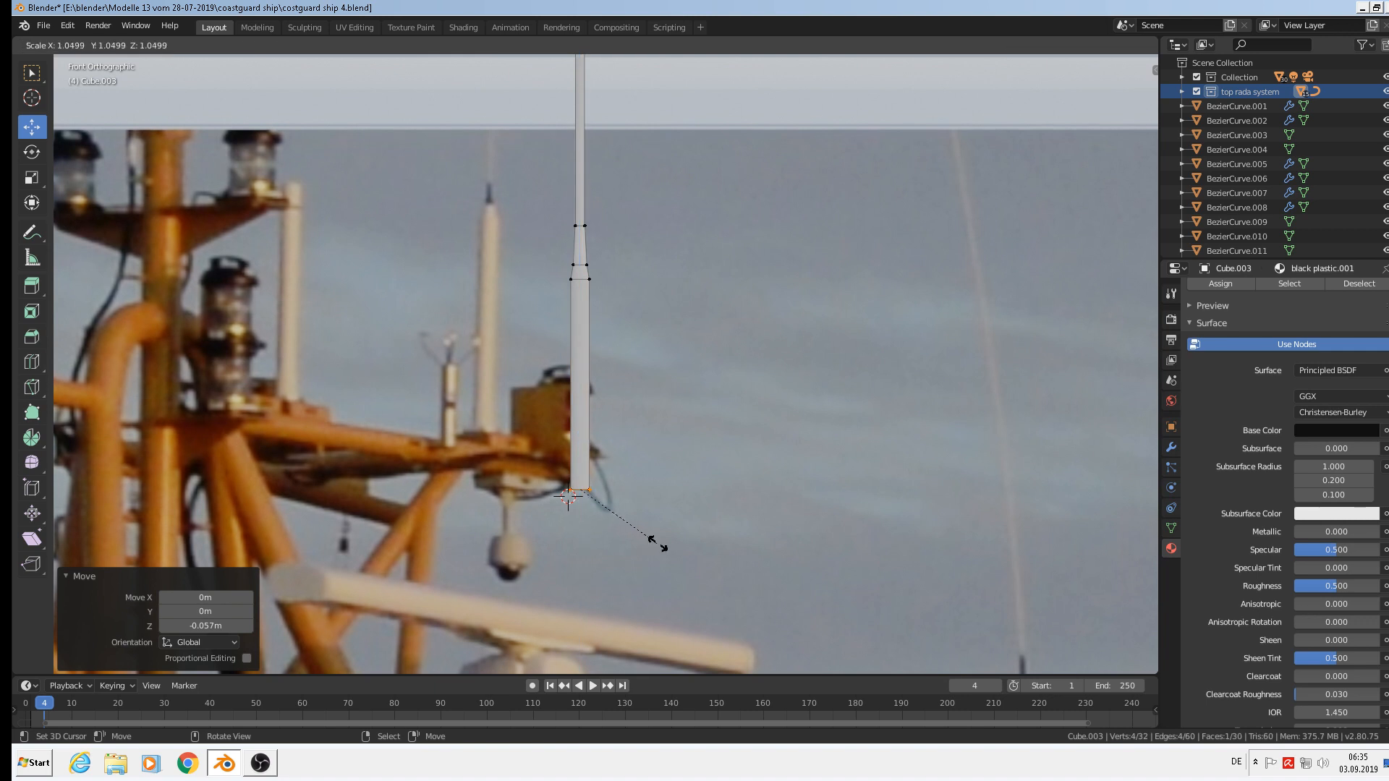
click(732, 563)
key(e)
click(732, 564)
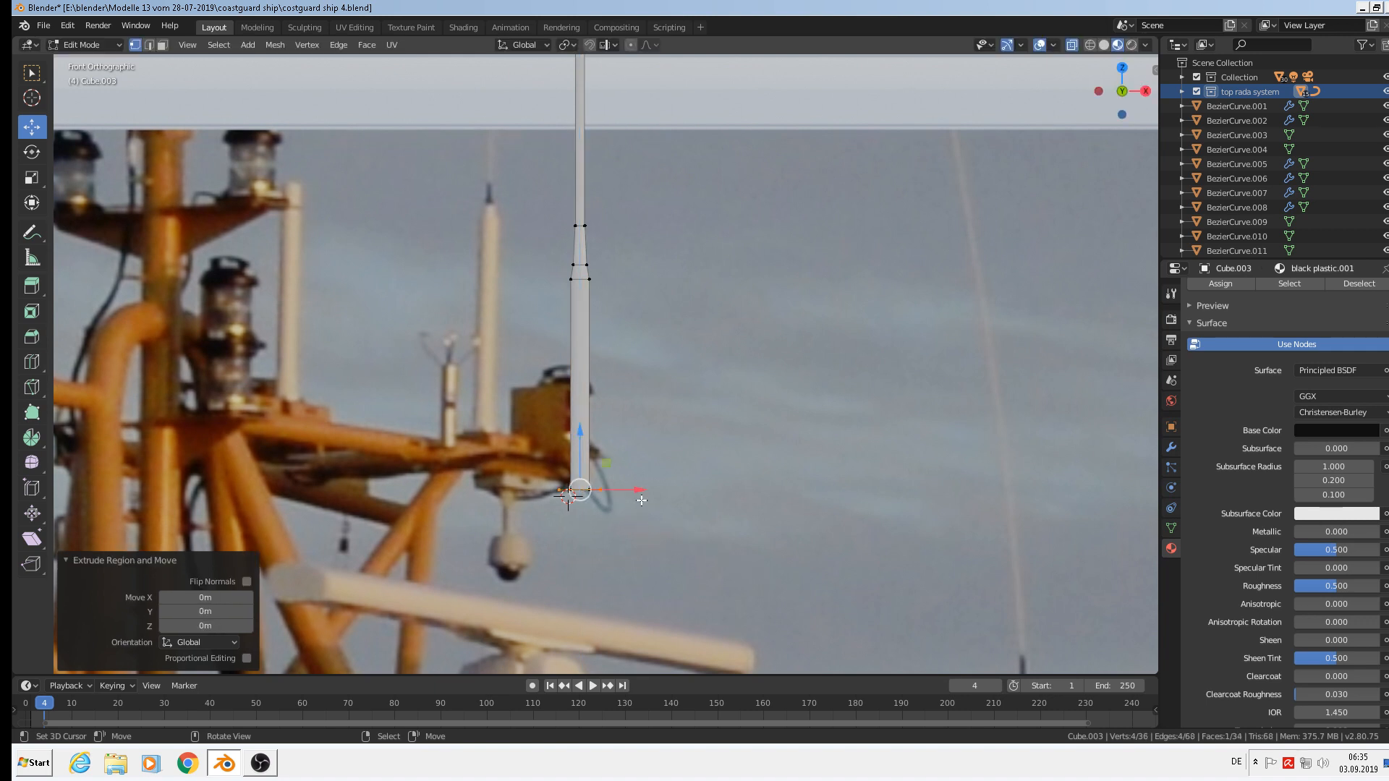
drag(572, 437, 580, 448)
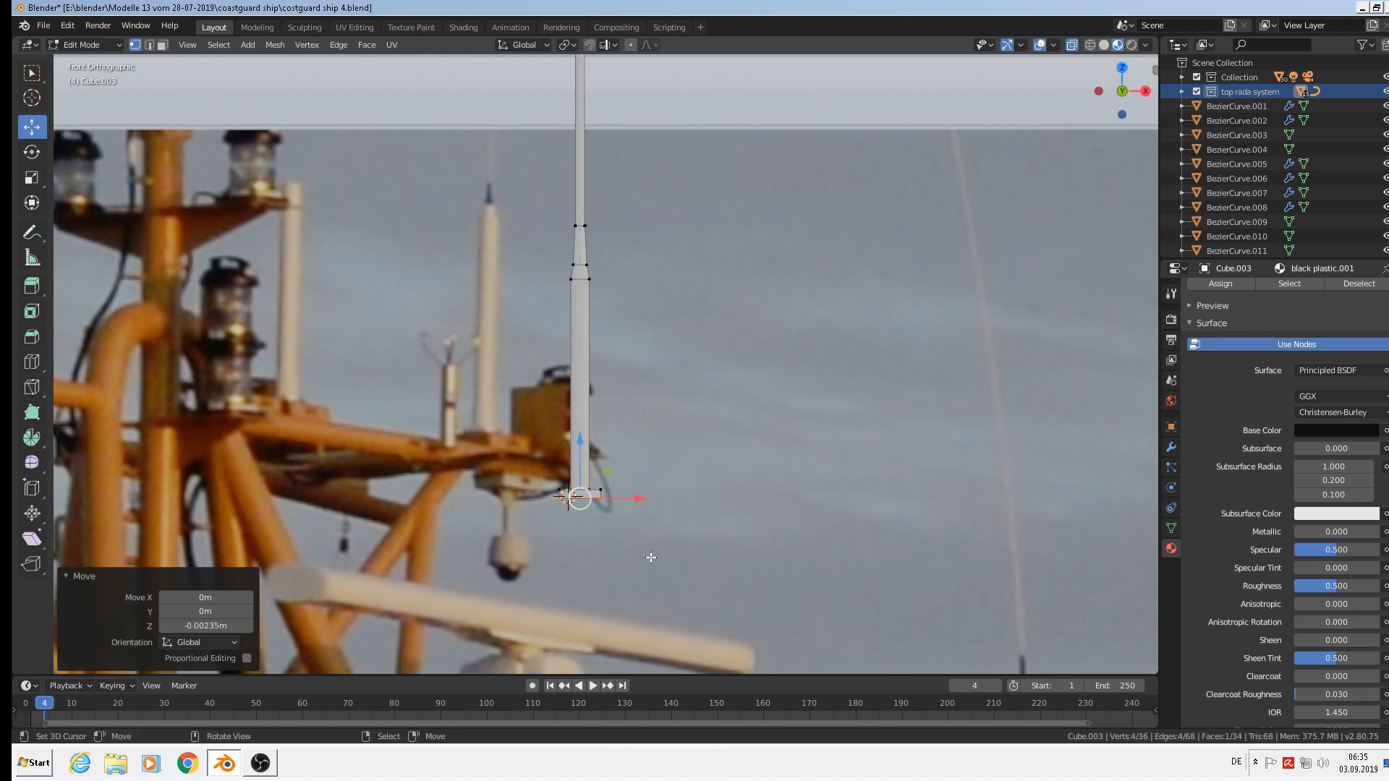
Extrude and widen the underside of the foot plate into a larger base block about 0.0041 m thick
key(e)
key(s)
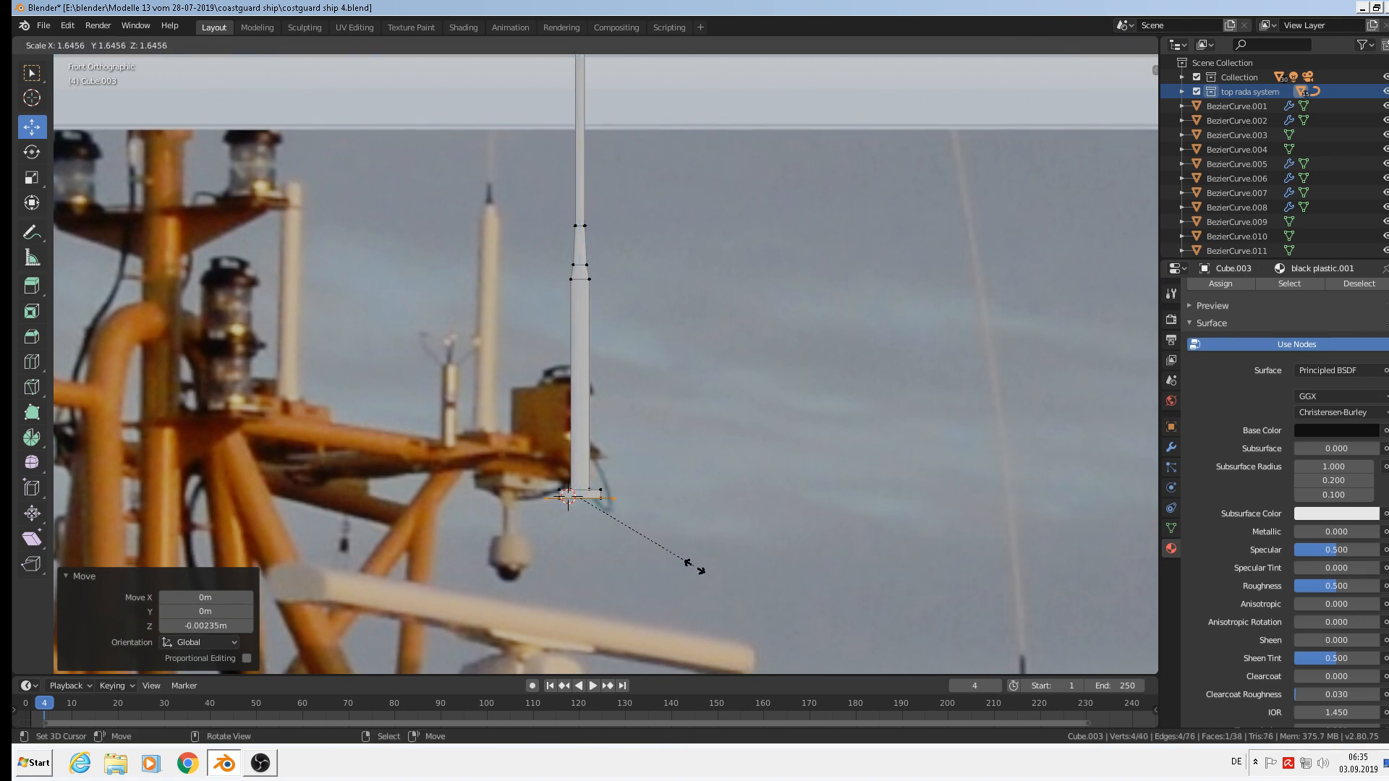
click(698, 568)
key(e)
right_click(683, 565)
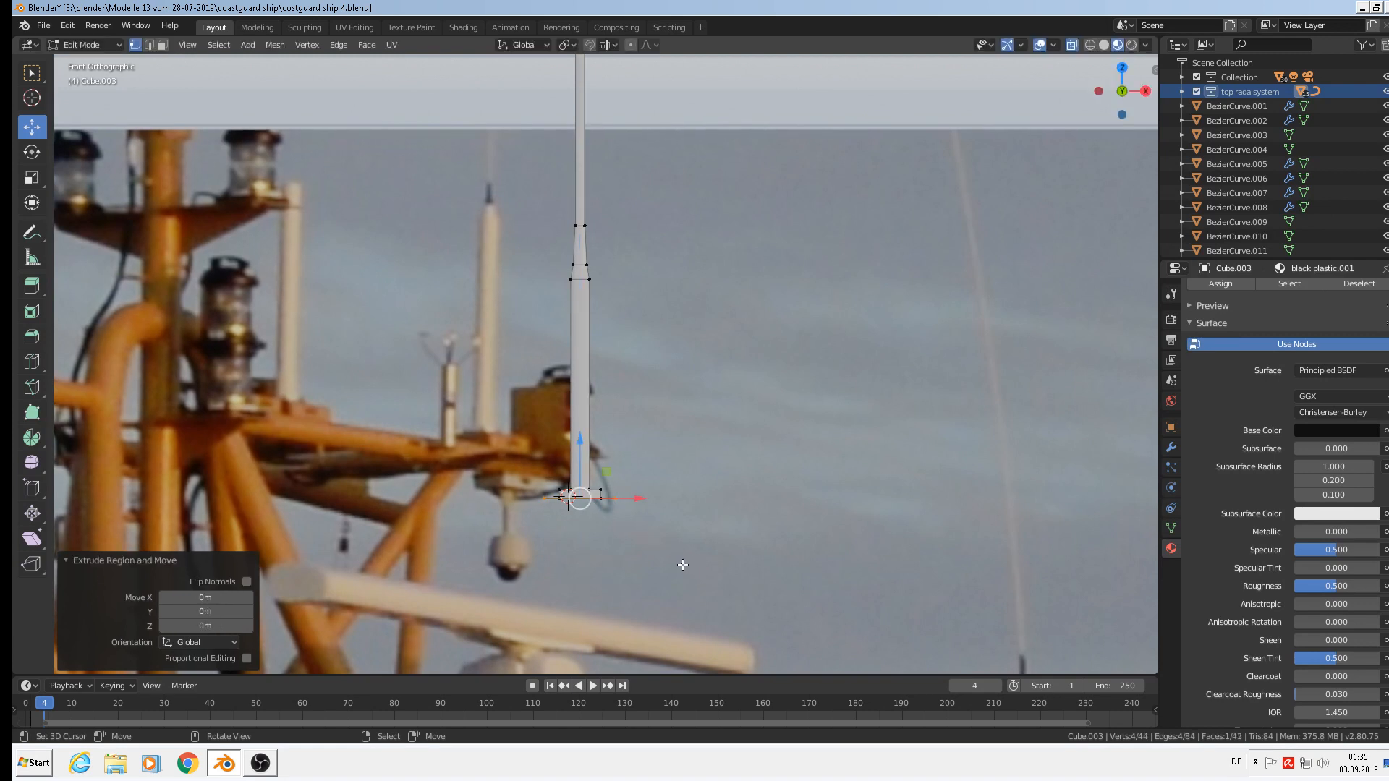
drag(580, 451, 582, 466)
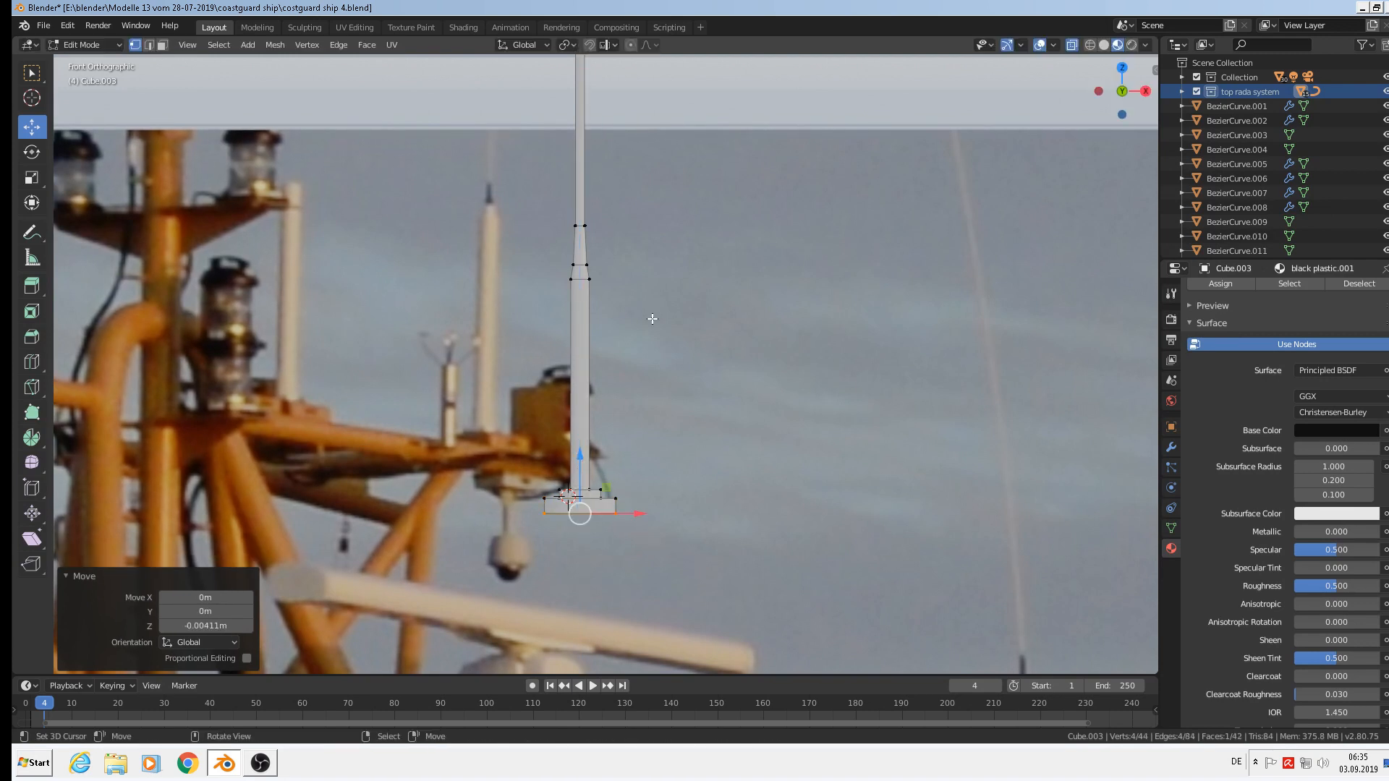
Assign the black plastic.001 material to the ring of faces around the antenna's taper
shift+middle_drag(600, 289, 605, 347)
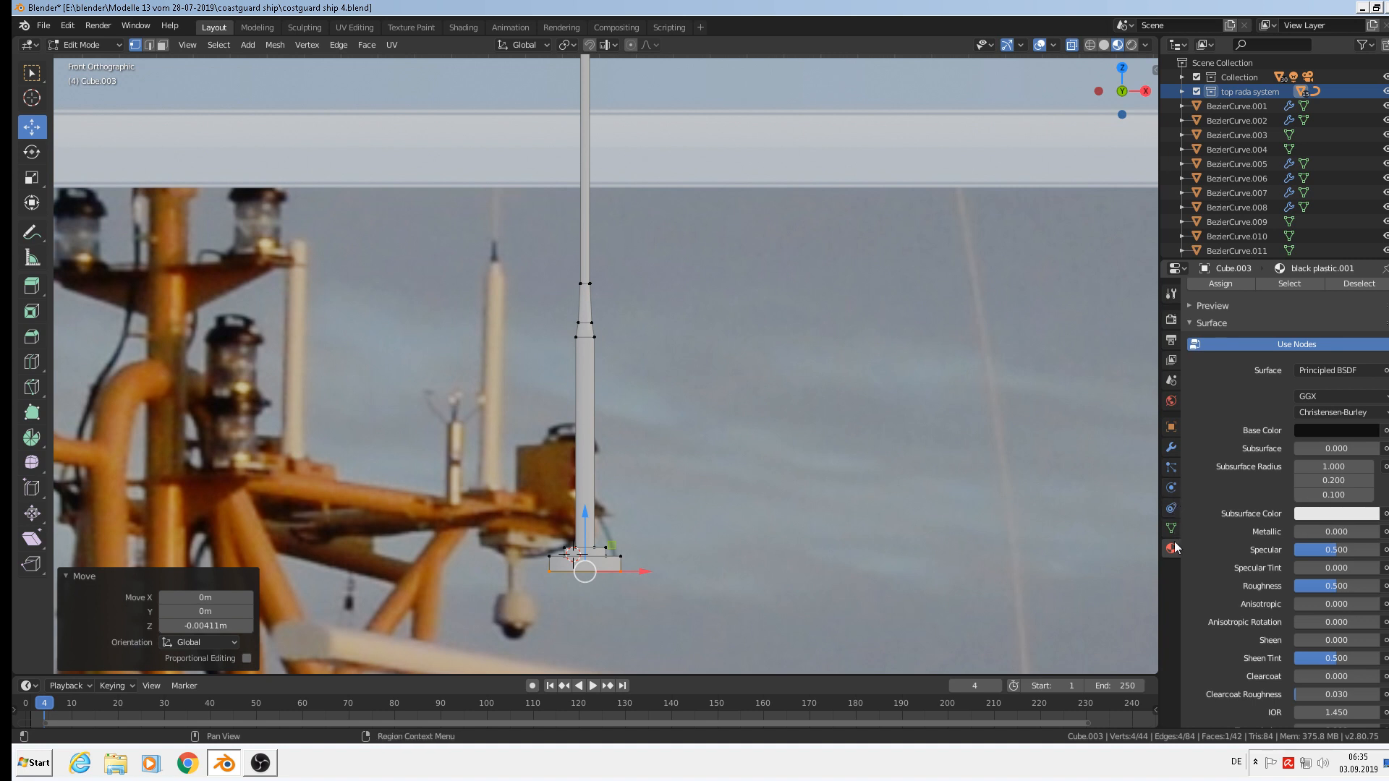
click(1190, 305)
scroll(1271, 414, up, 4)
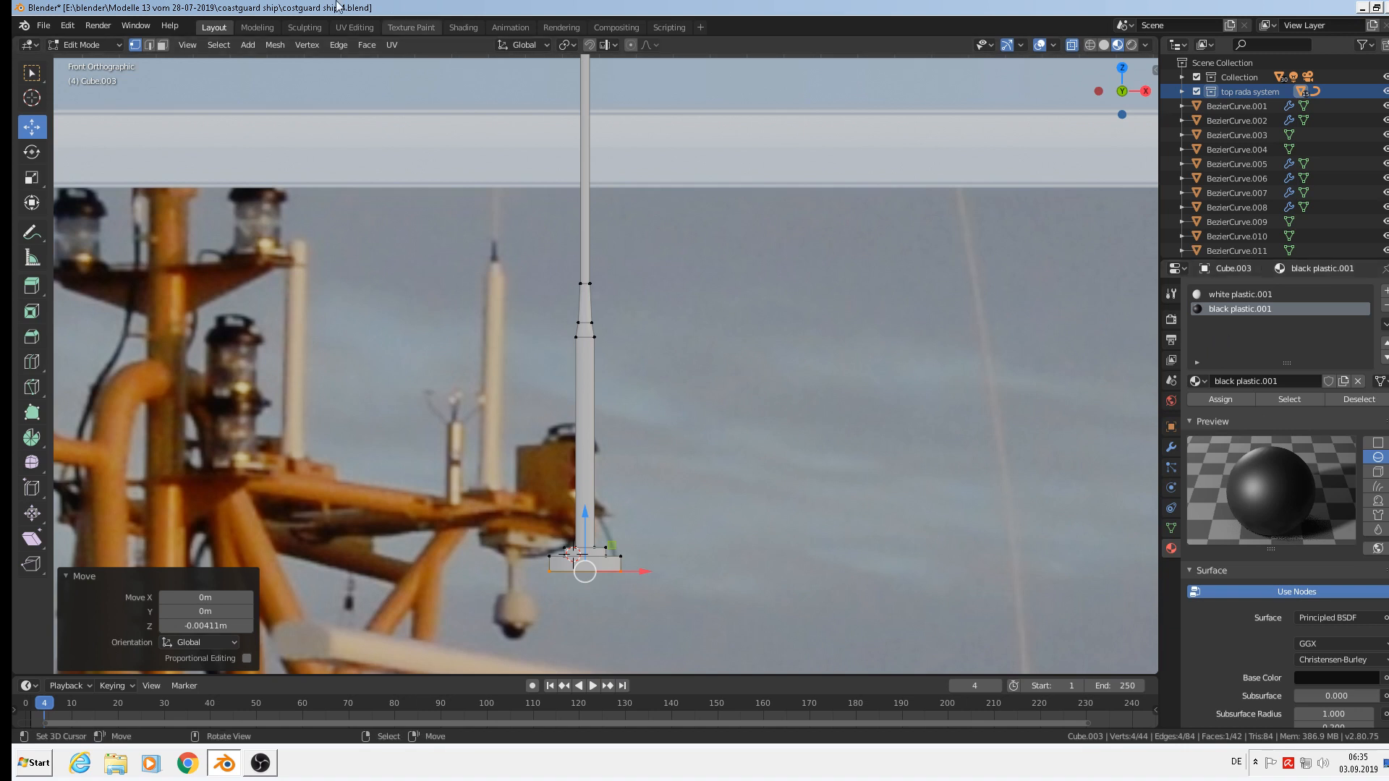
click(163, 45)
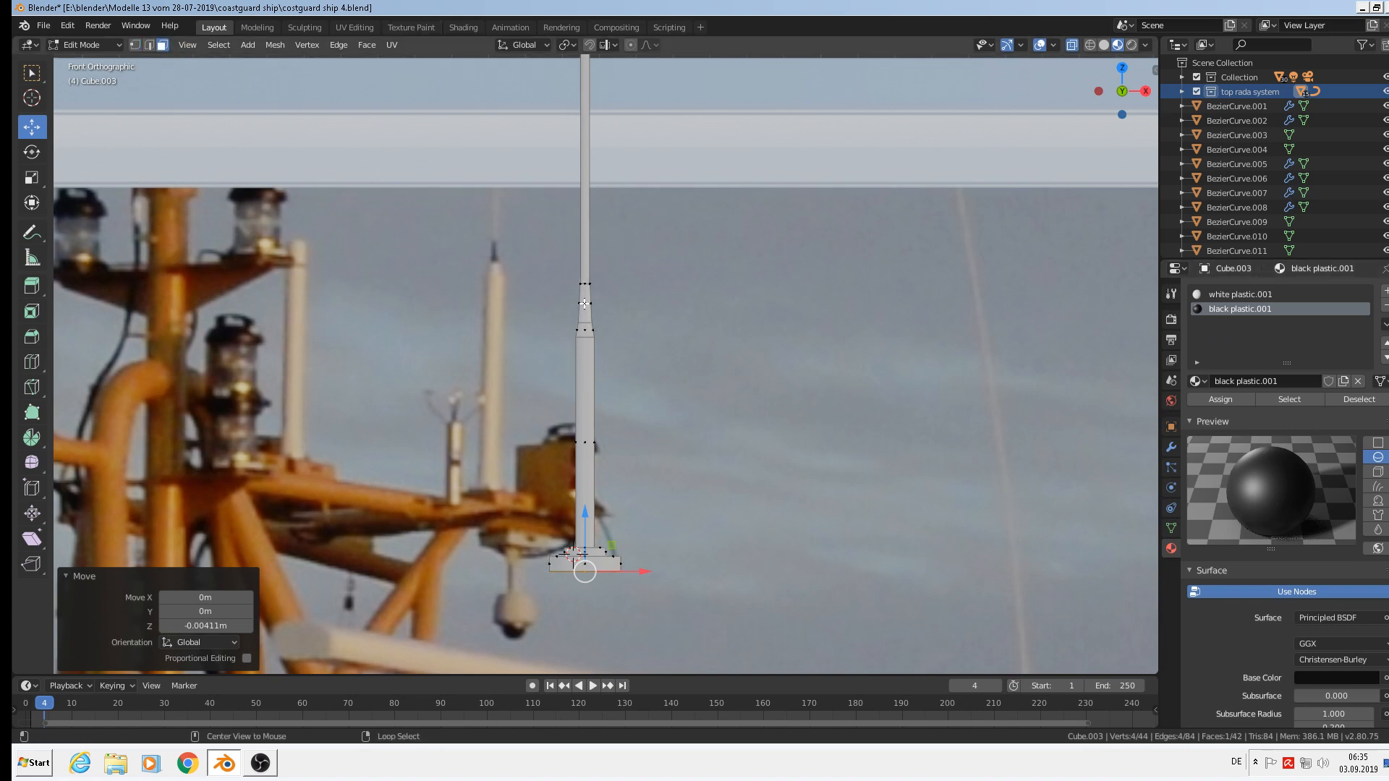
alt+right_click(592, 308)
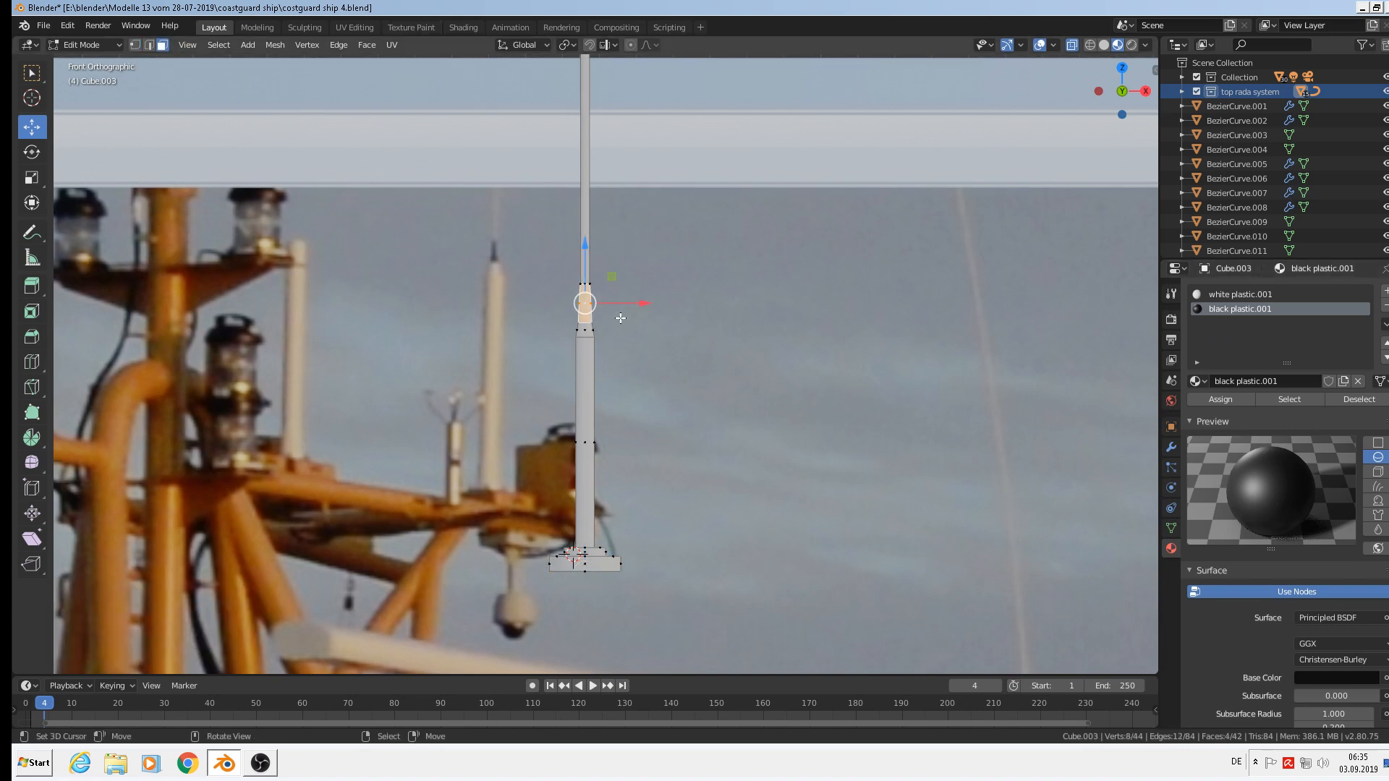
click(1220, 399)
Add the yellow metall material in a new slot and assign it to the base block's side and top faces
alt+right_click(619, 564)
middle_drag(621, 566, 640, 597)
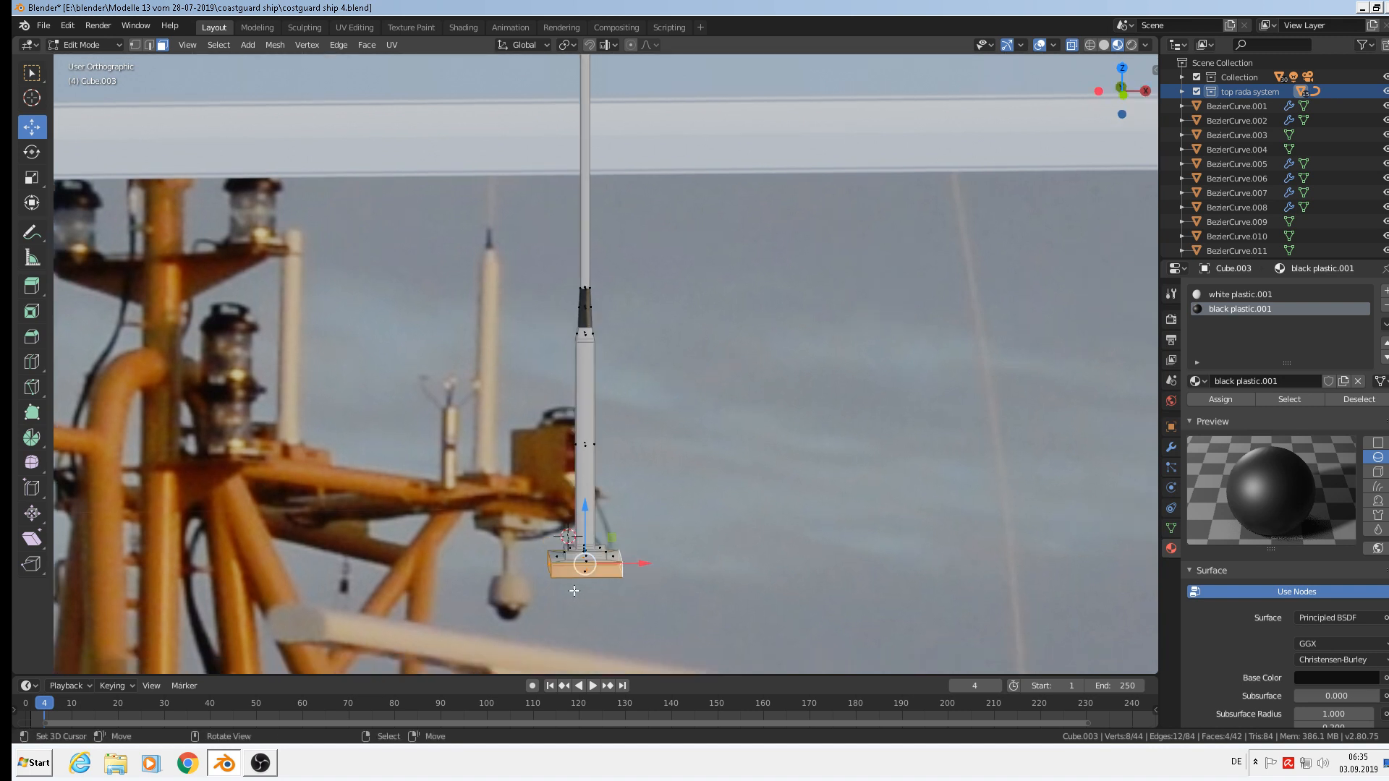
scroll(574, 591, up, 5)
alt+shift+right_click(554, 527)
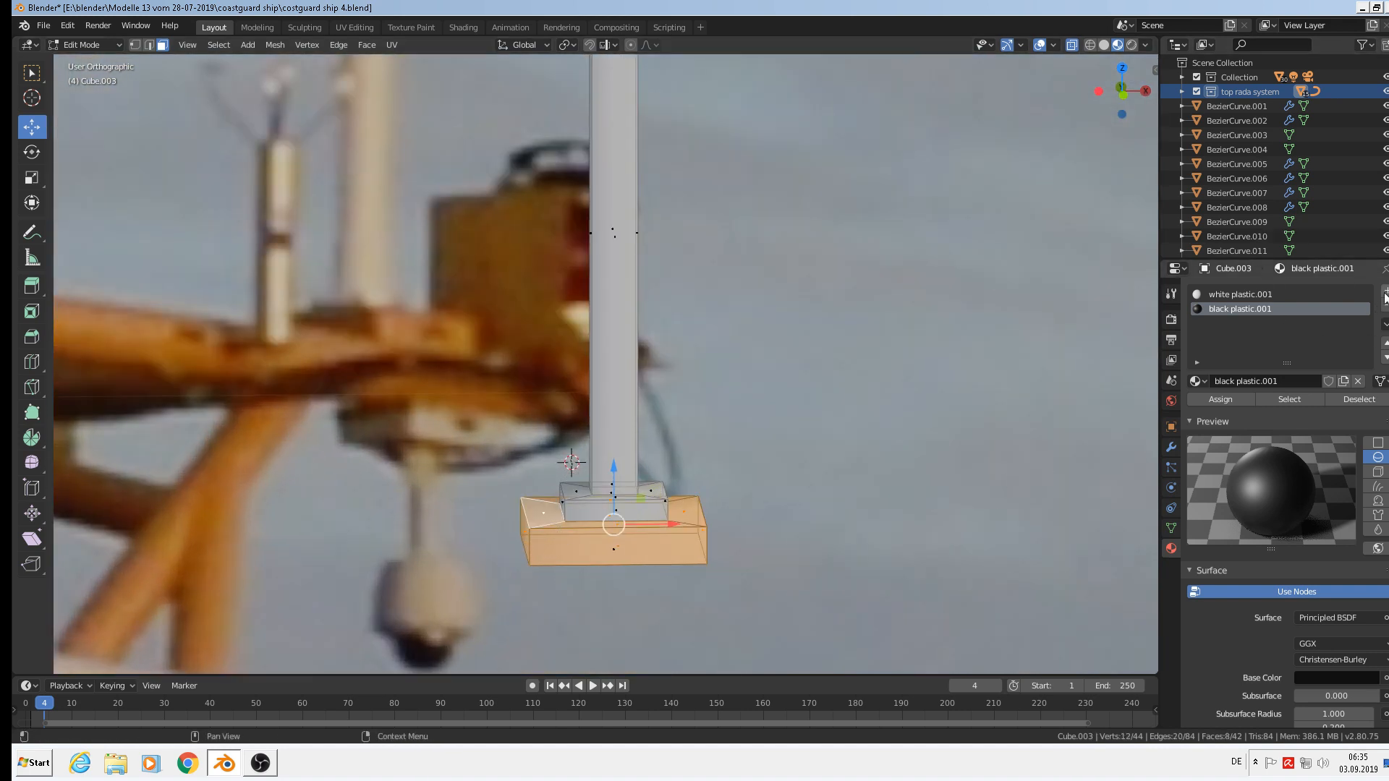
click(1385, 292)
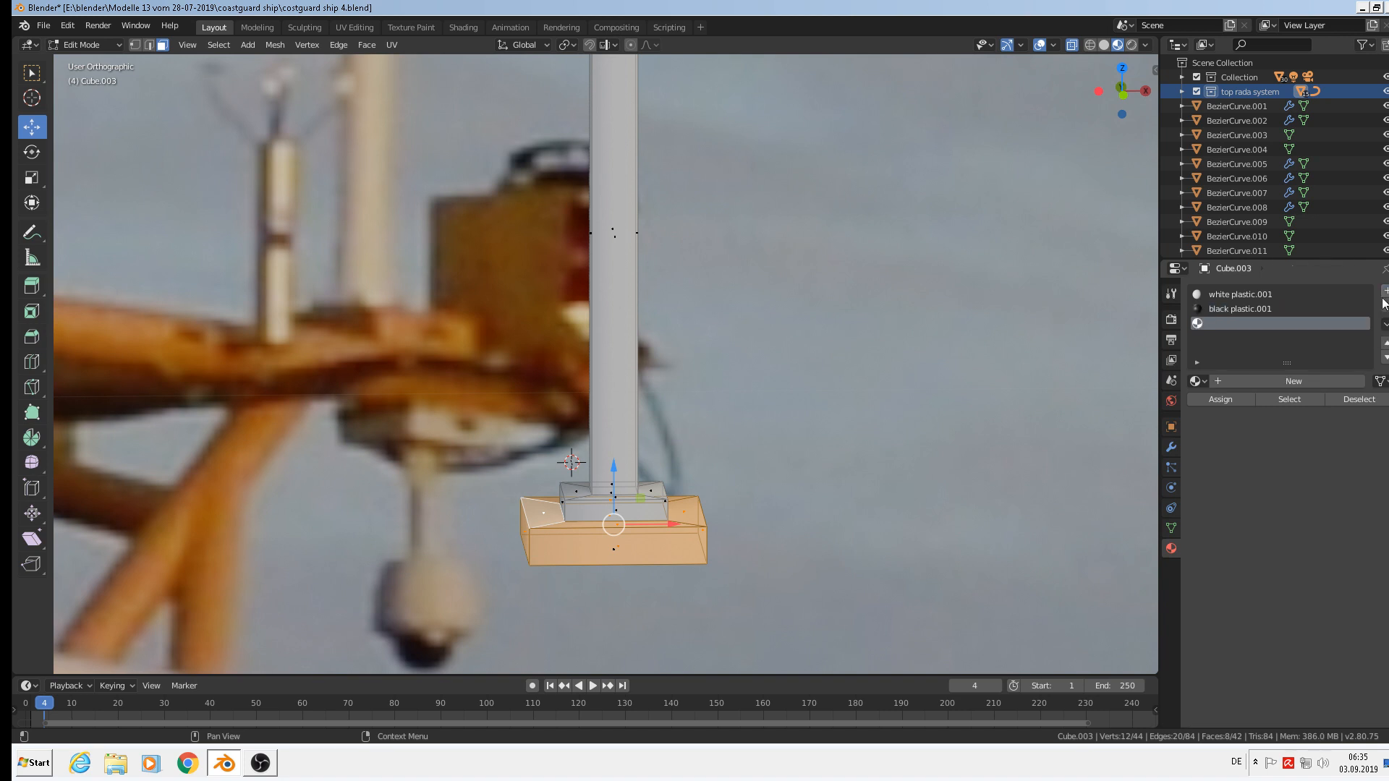
click(1195, 381)
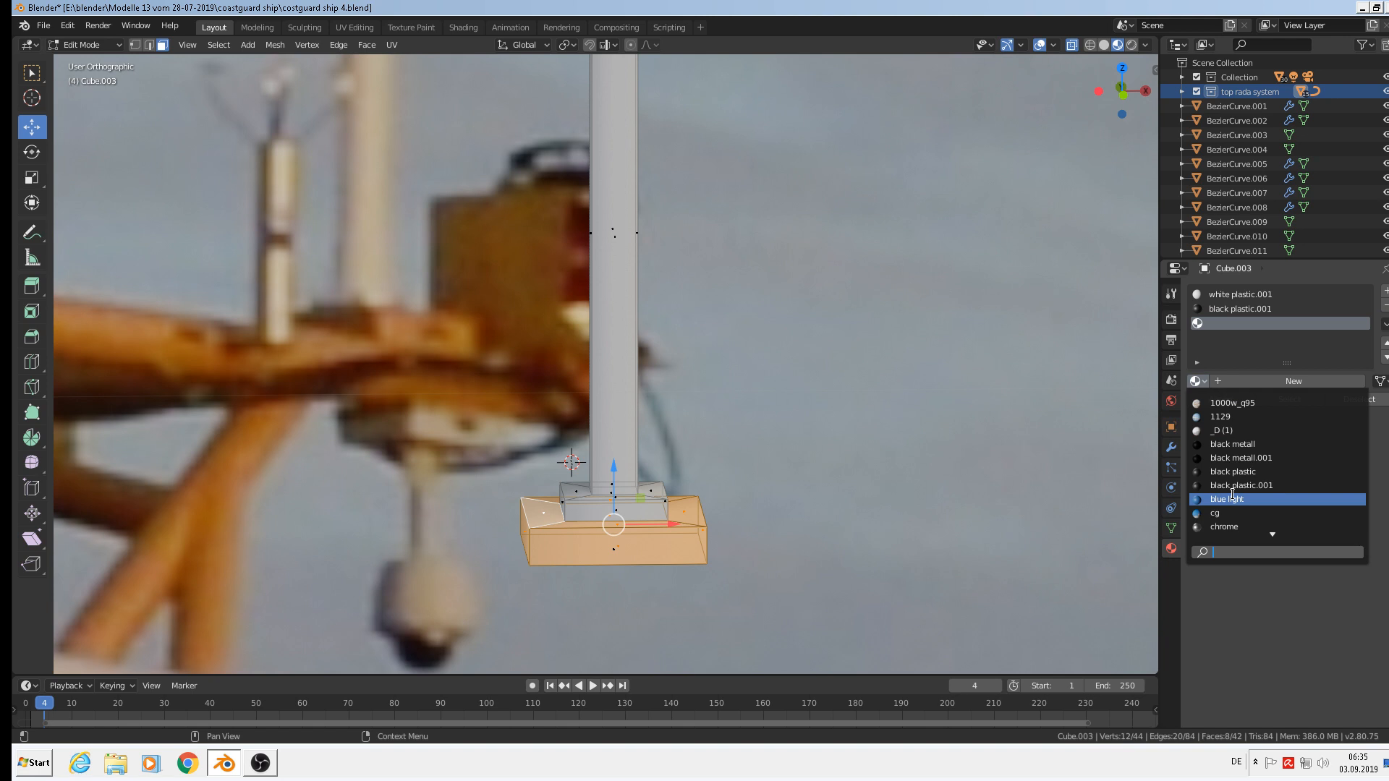
text(yell)
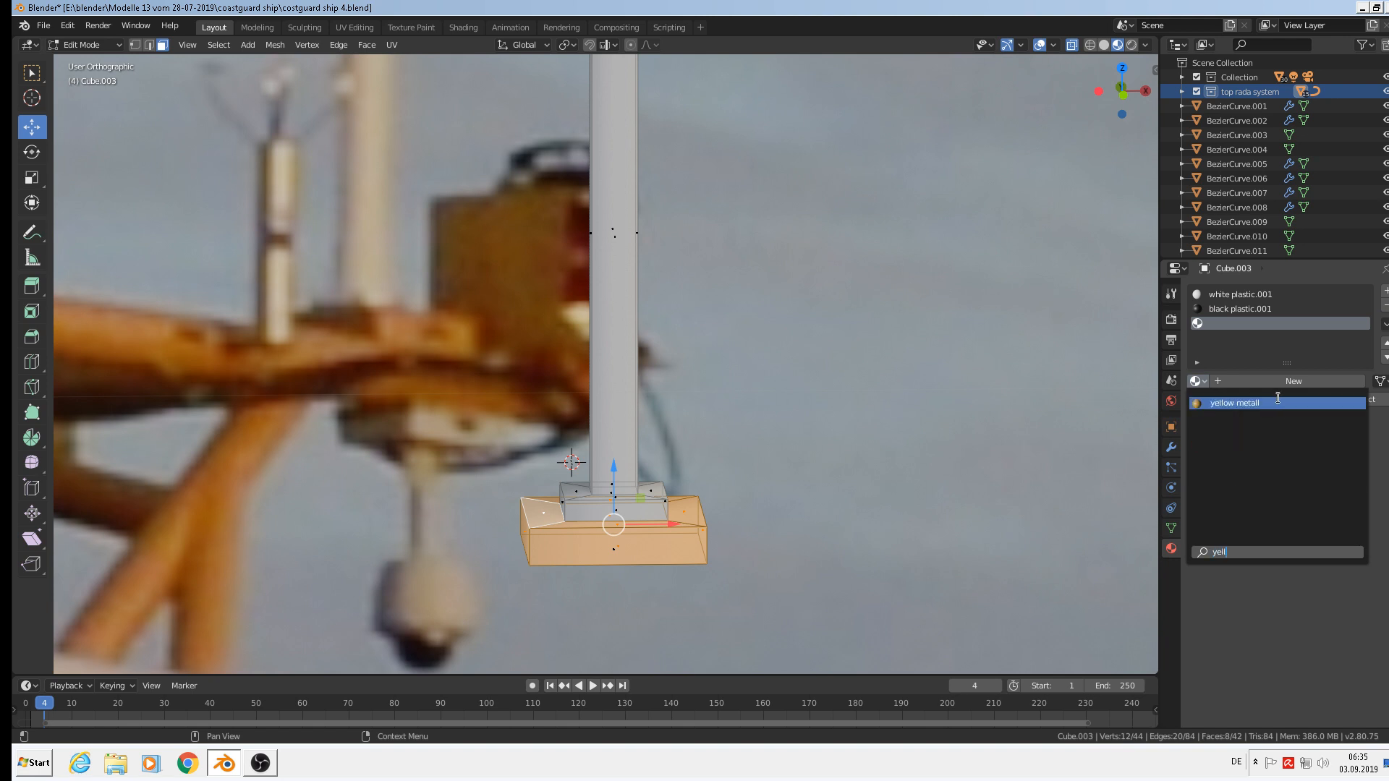
click(1274, 402)
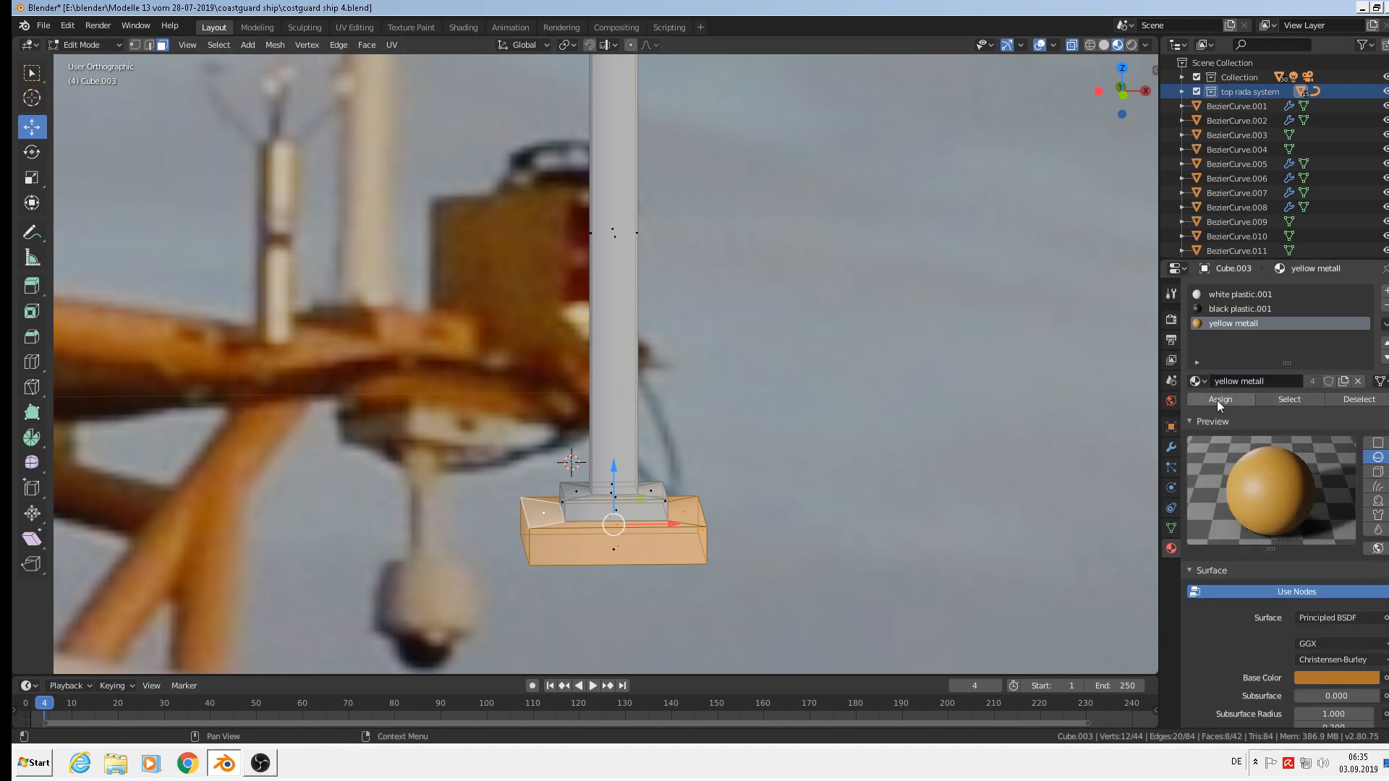
key(Tab)
Enter edit mode on the antenna, turn off X-ray, and switch to edge selection around its base
scroll(702, 553, down, 6)
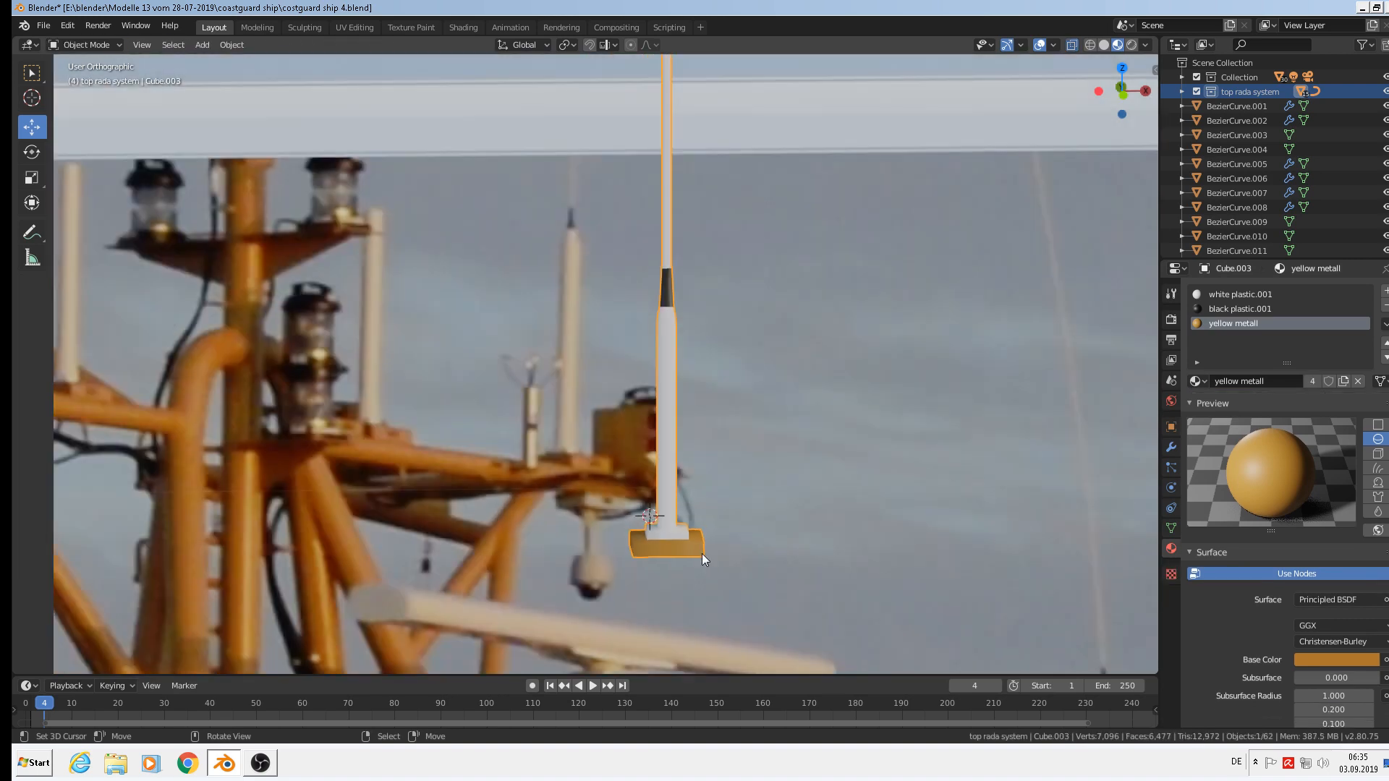
scroll(725, 559, up, 8)
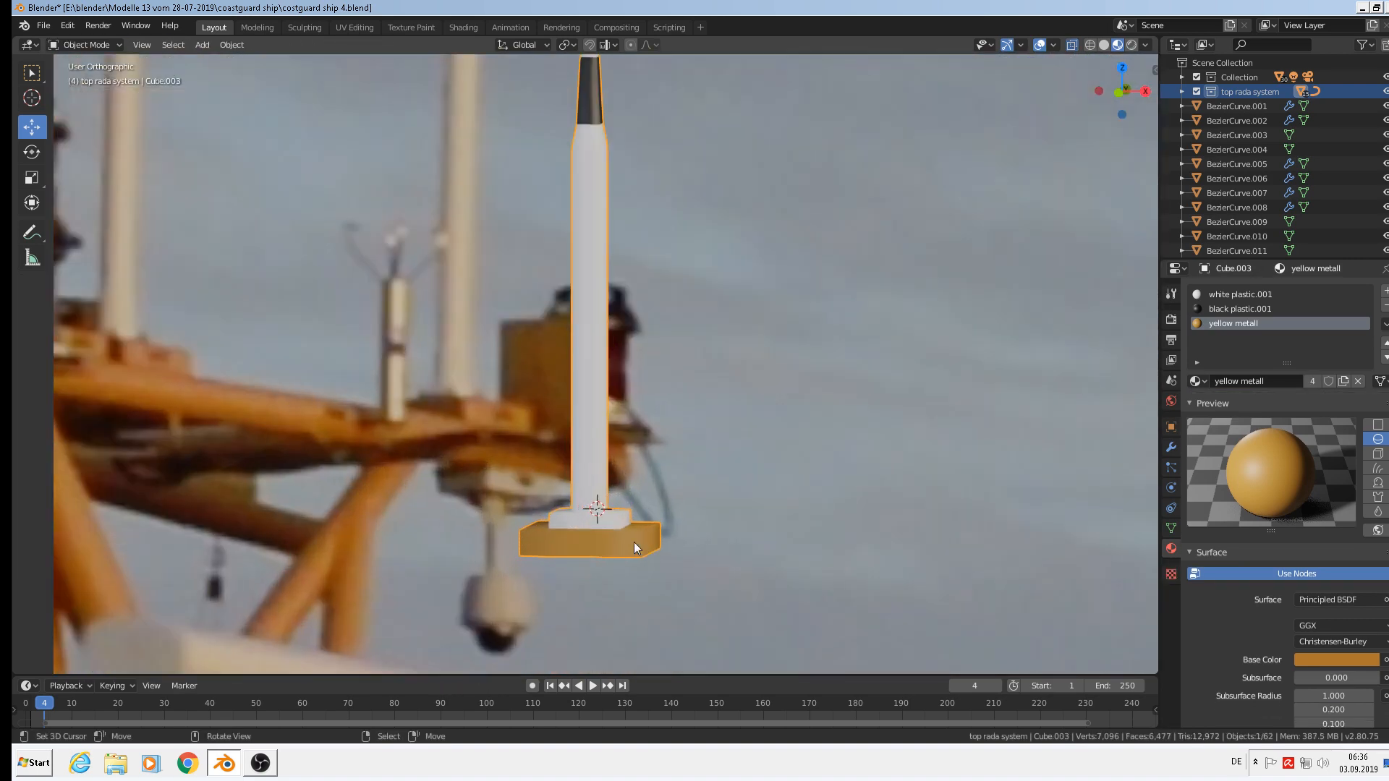
scroll(537, 520, up, 5)
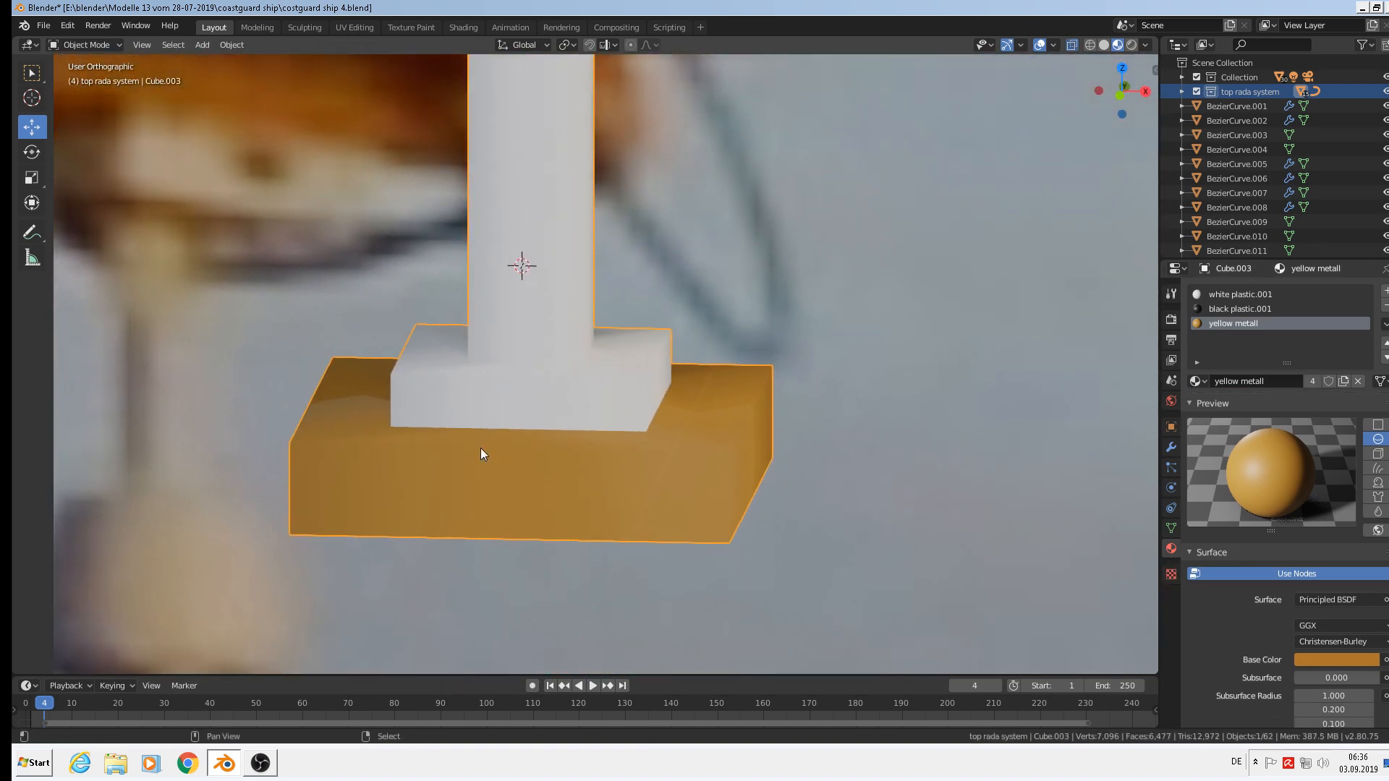
key(Tab)
scroll(449, 424, up, 1)
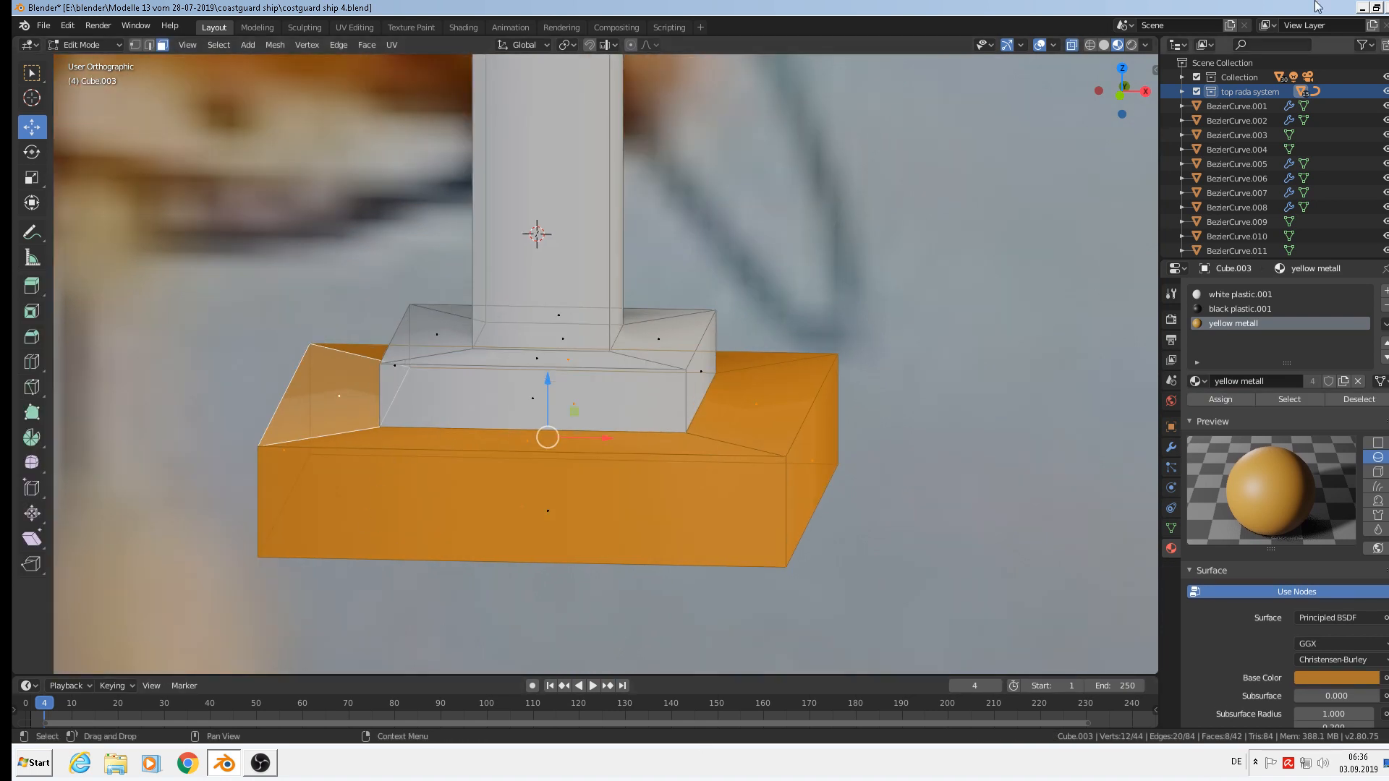
click(1074, 44)
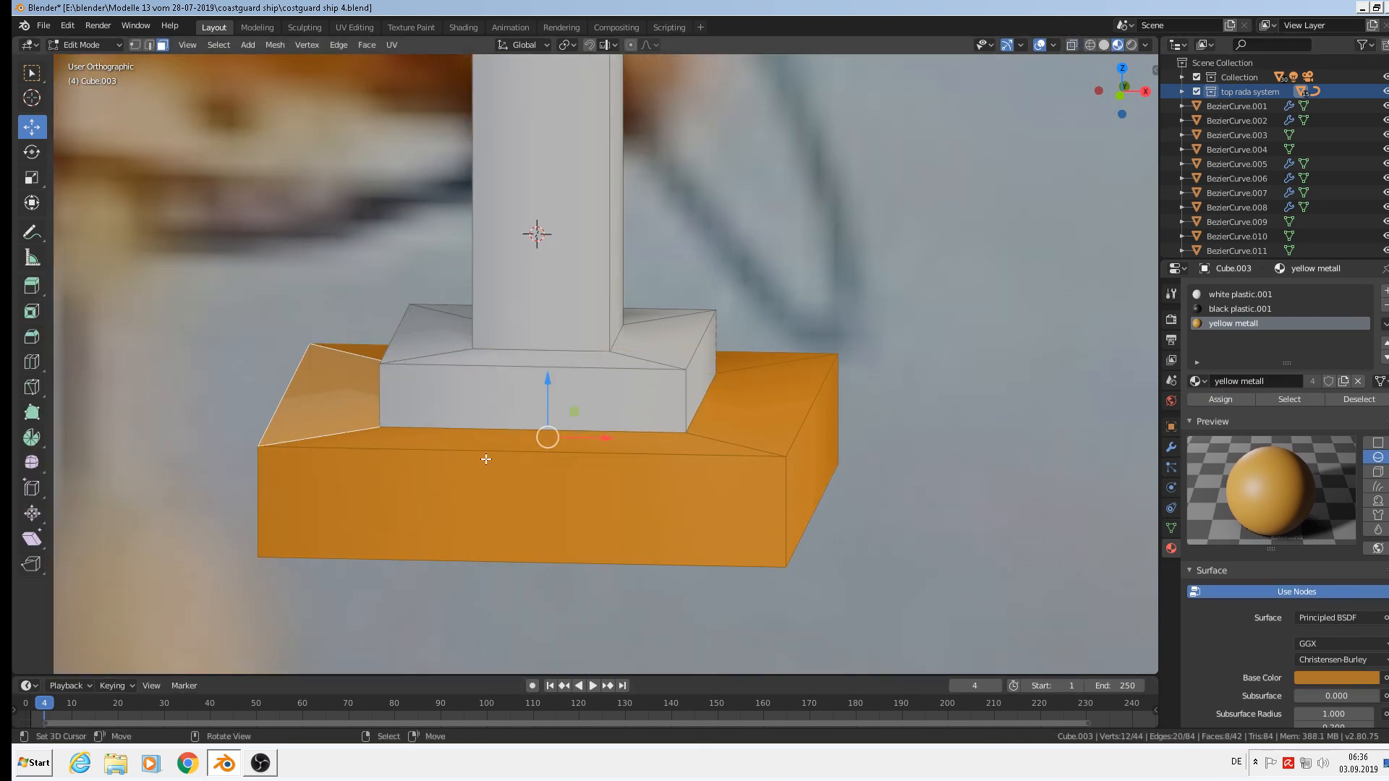
click(149, 45)
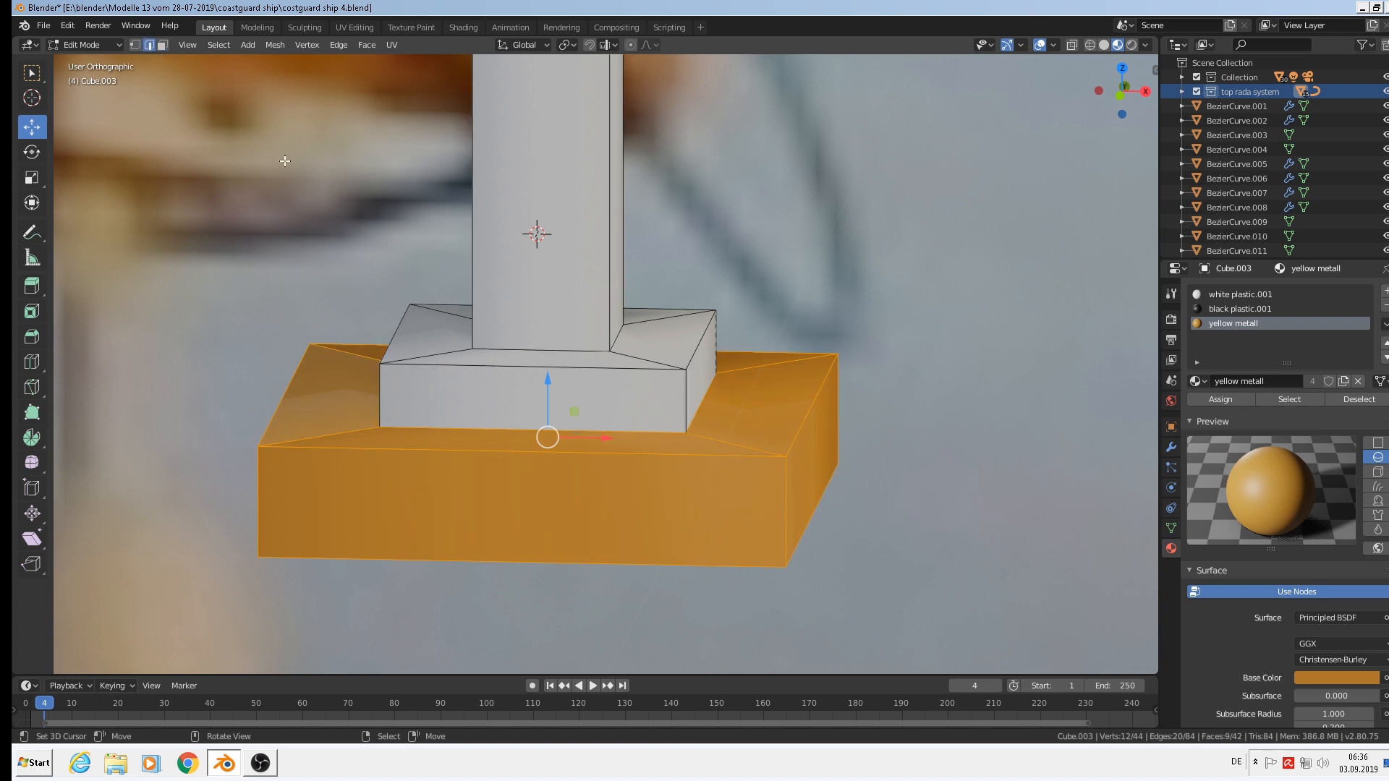
Select the foot plate's top outline edges and its vertical corner edges
click(421, 332)
shift+click(438, 371)
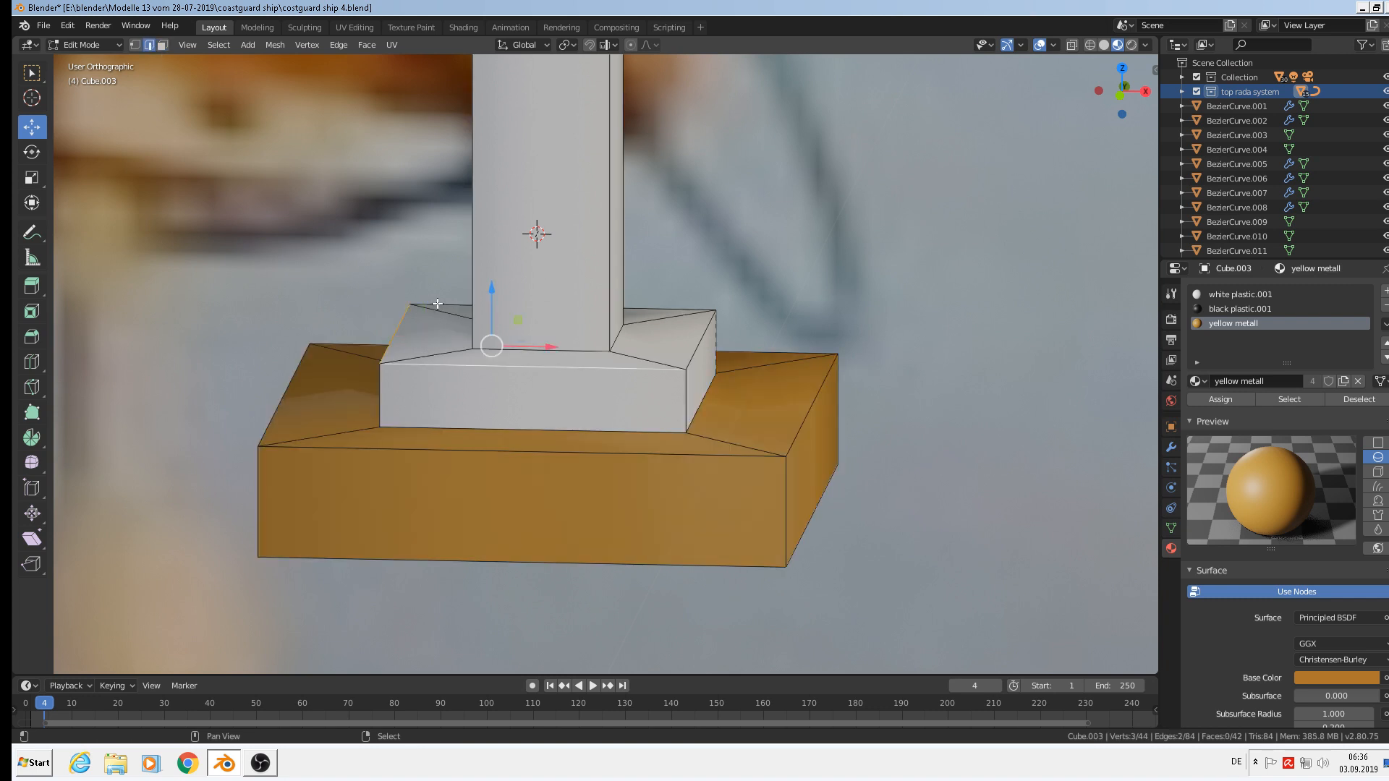
shift+click(744, 359)
shift+click(698, 343)
shift+click(689, 401)
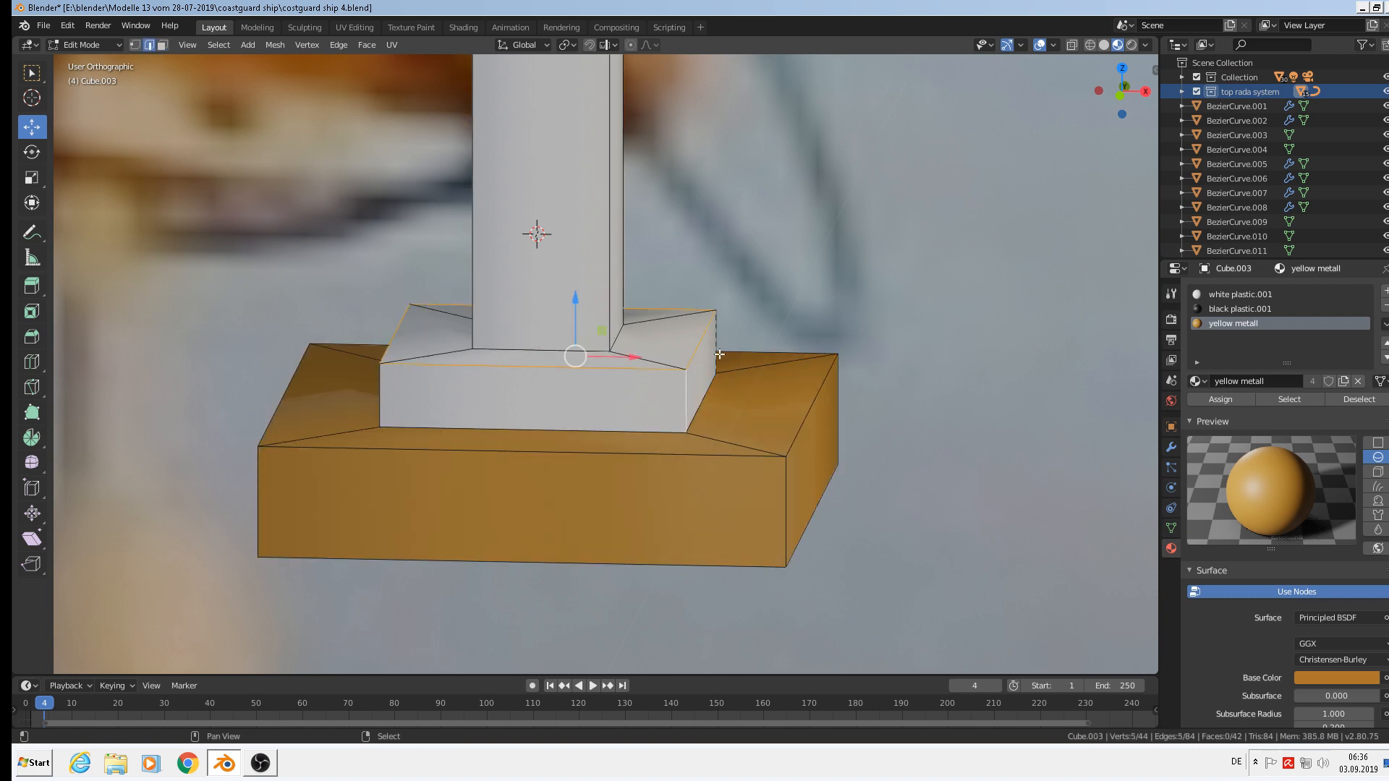
shift+click(717, 345)
shift+click(389, 388)
Add the base block's top outline and vertical corner edges to the selection, including the foot plate's remaining rear corner edge
shift+click(381, 446)
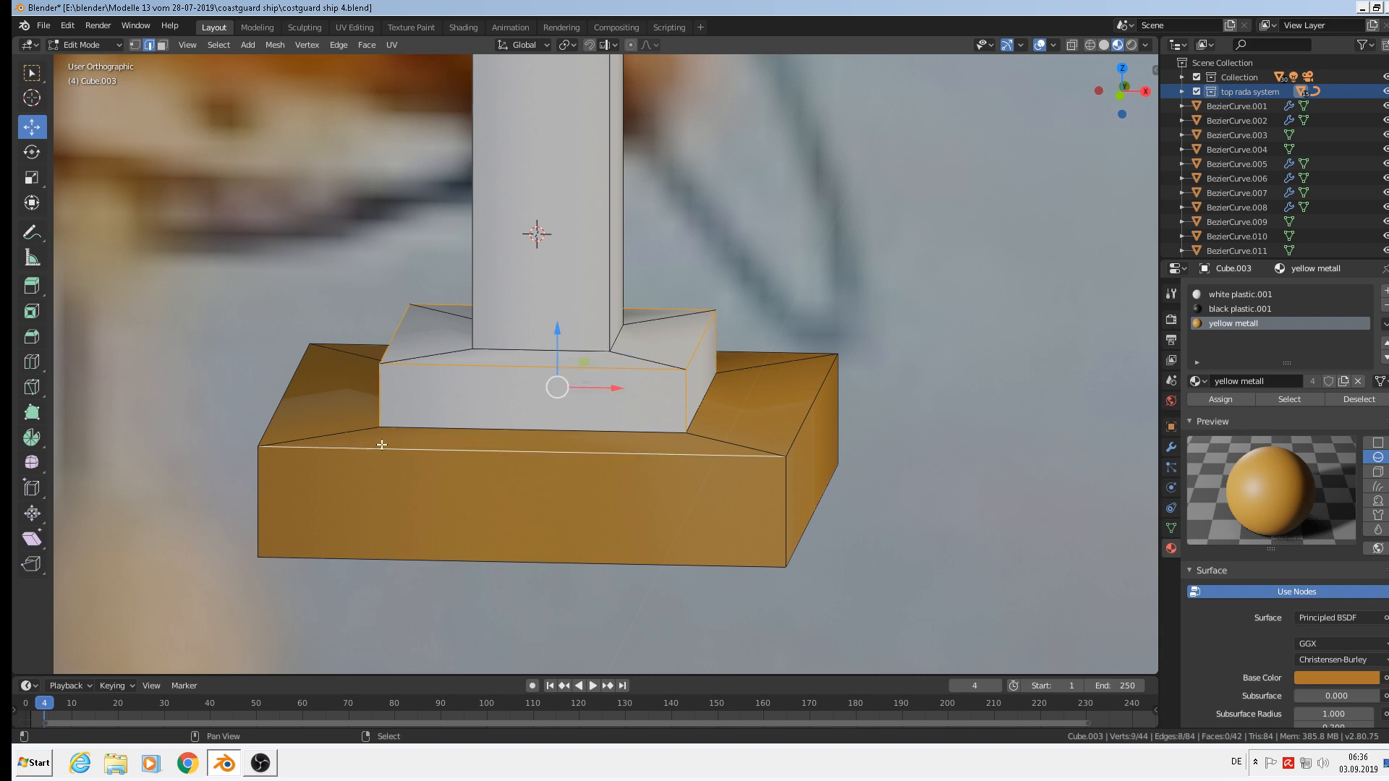
shift+click(270, 406)
shift+click(356, 348)
shift+click(274, 505)
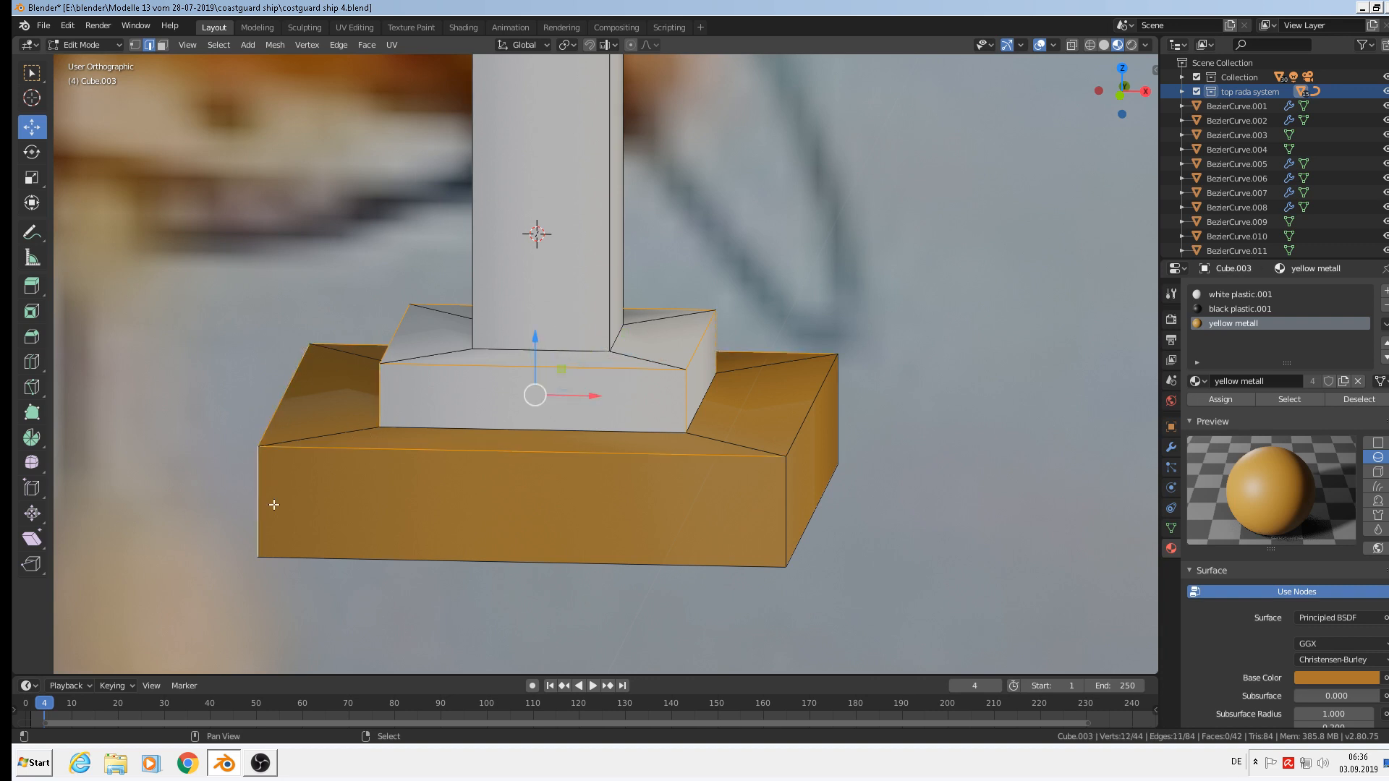
shift+click(809, 418)
shift+click(774, 480)
shift+click(847, 399)
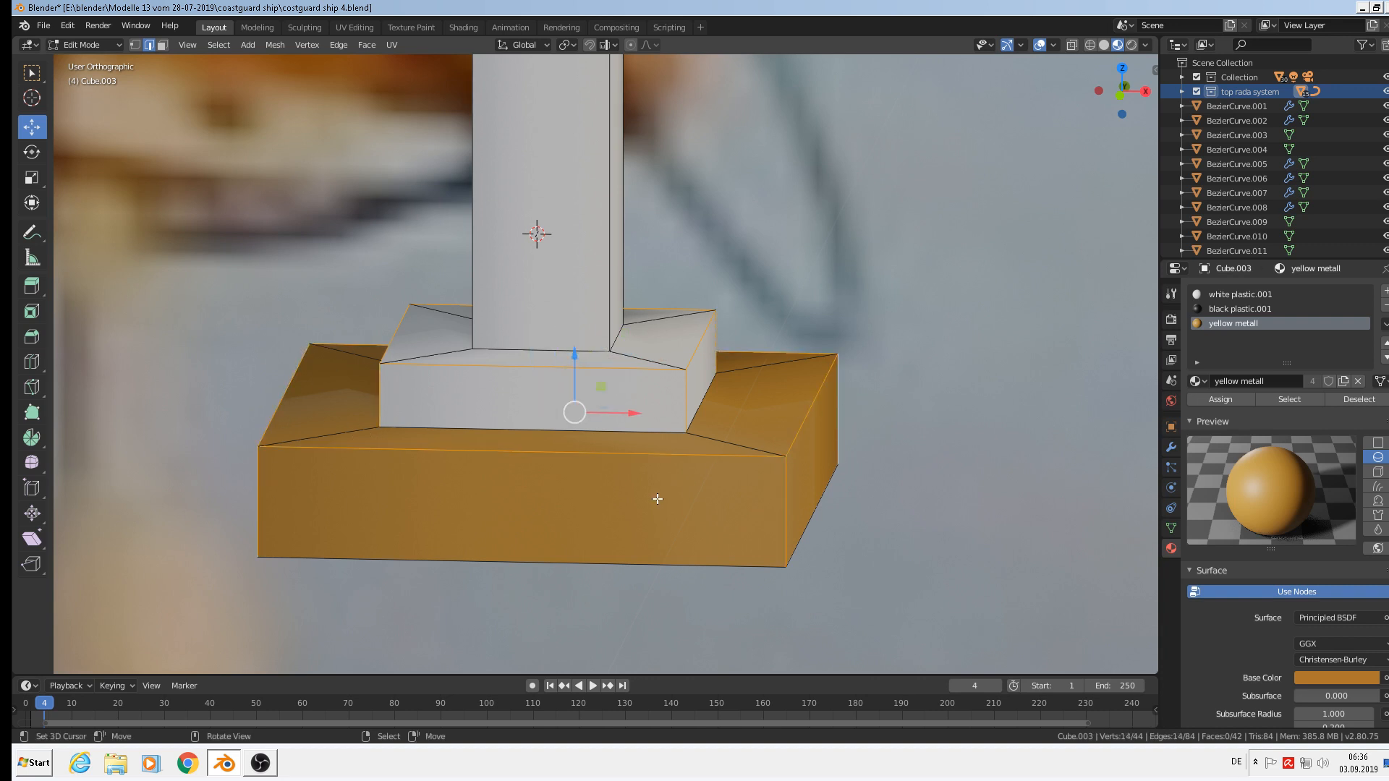
middle_drag(658, 497, 526, 475)
shift+click(327, 382)
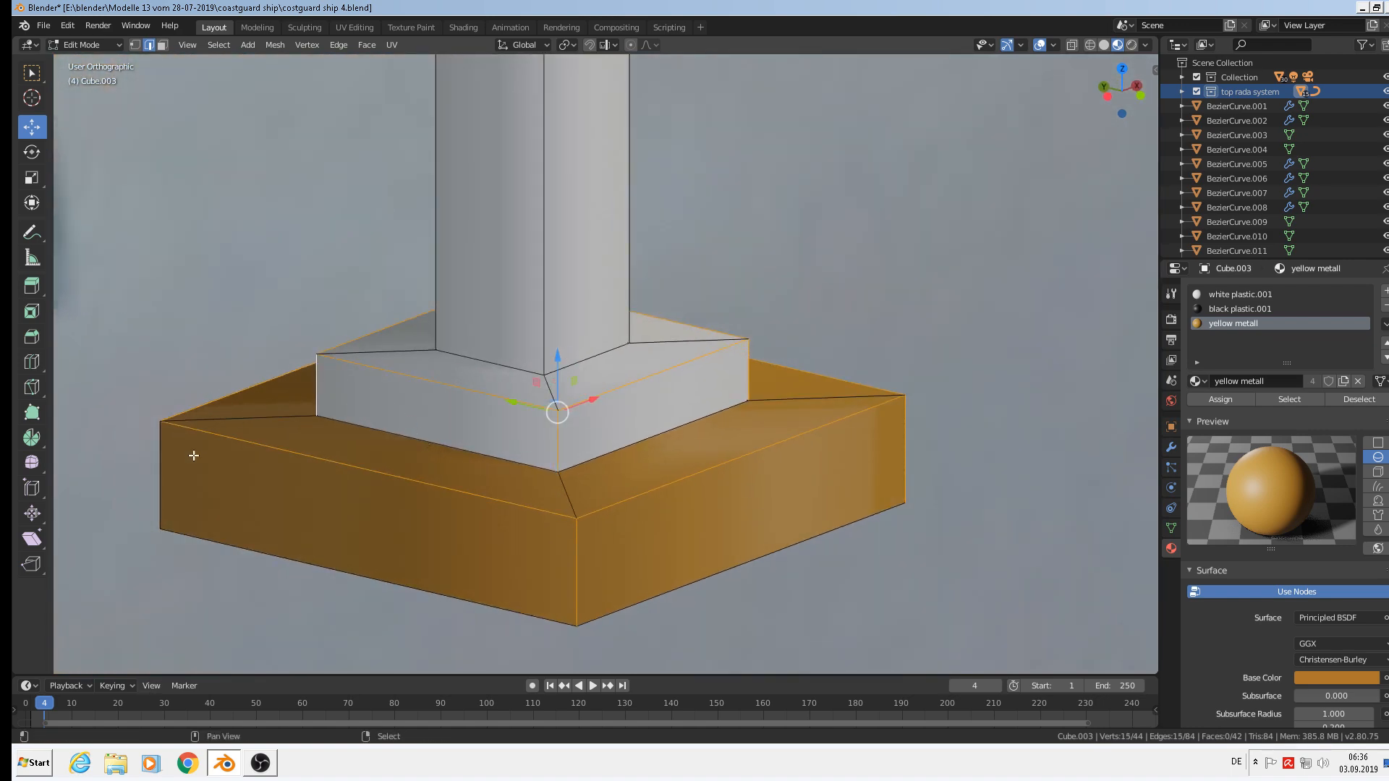
shift+click(192, 456)
middle_drag(292, 465, 611, 503)
scroll(633, 486, down, 5)
scroll(634, 486, down, 3)
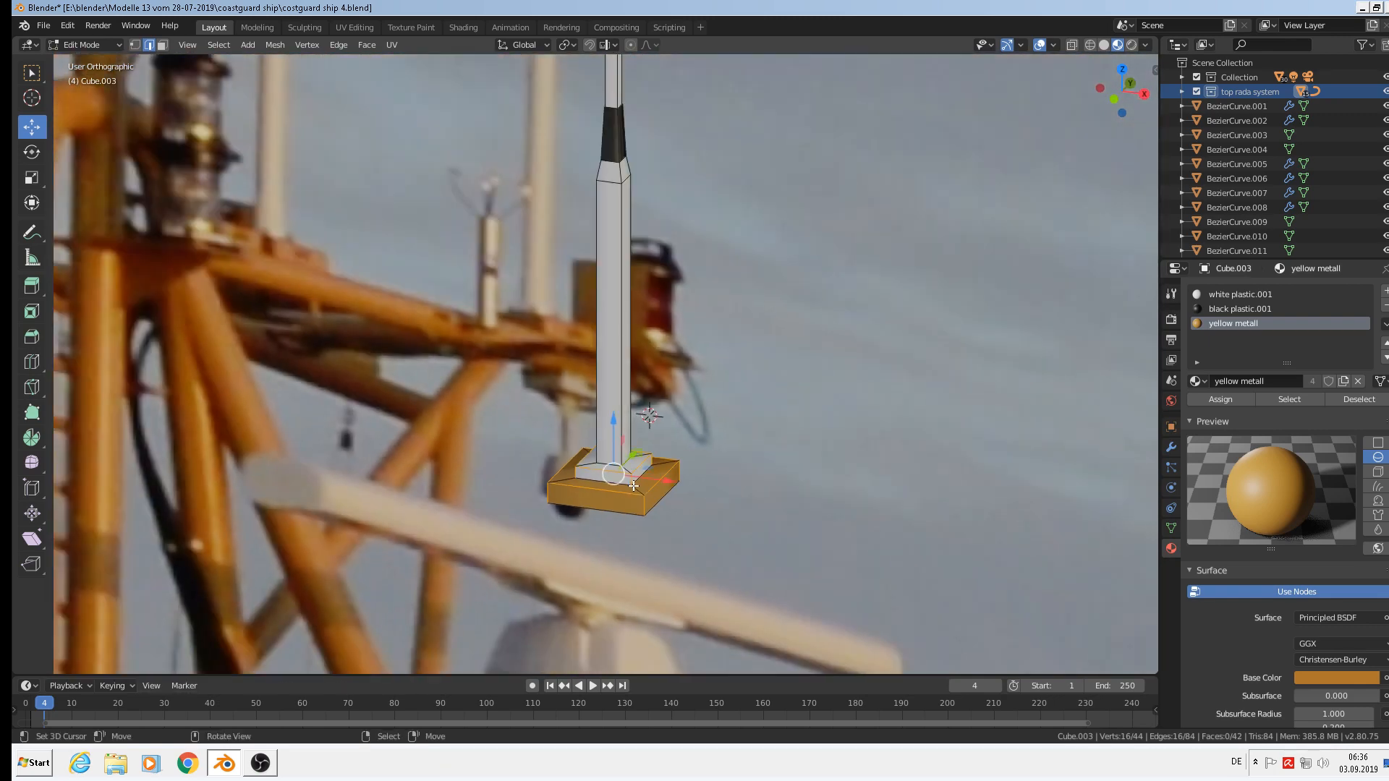
scroll(645, 466, up, 8)
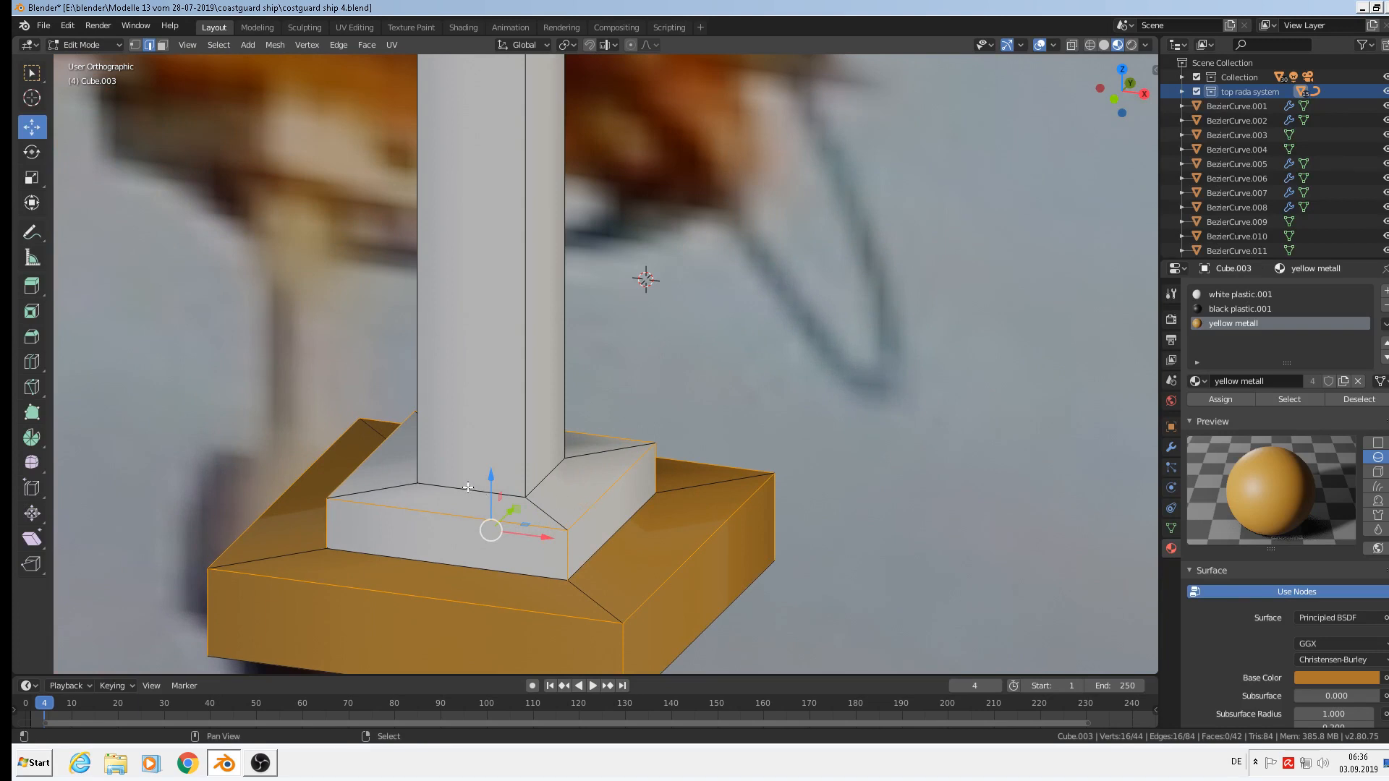
Add the foot plate's lower edges and the edges where it meets the straight section to the selection, using wireframe shading for hidden ones
shift+click(447, 558)
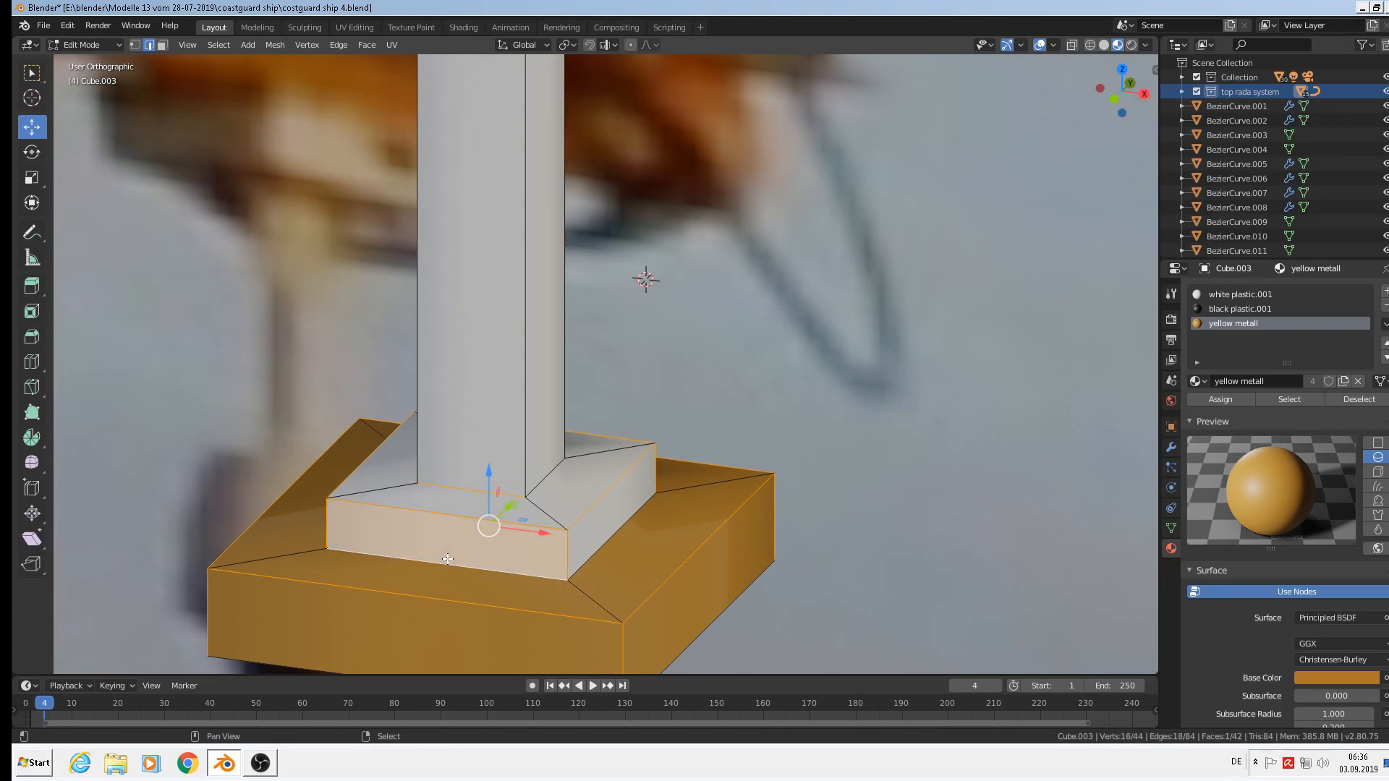
shift+click(607, 535)
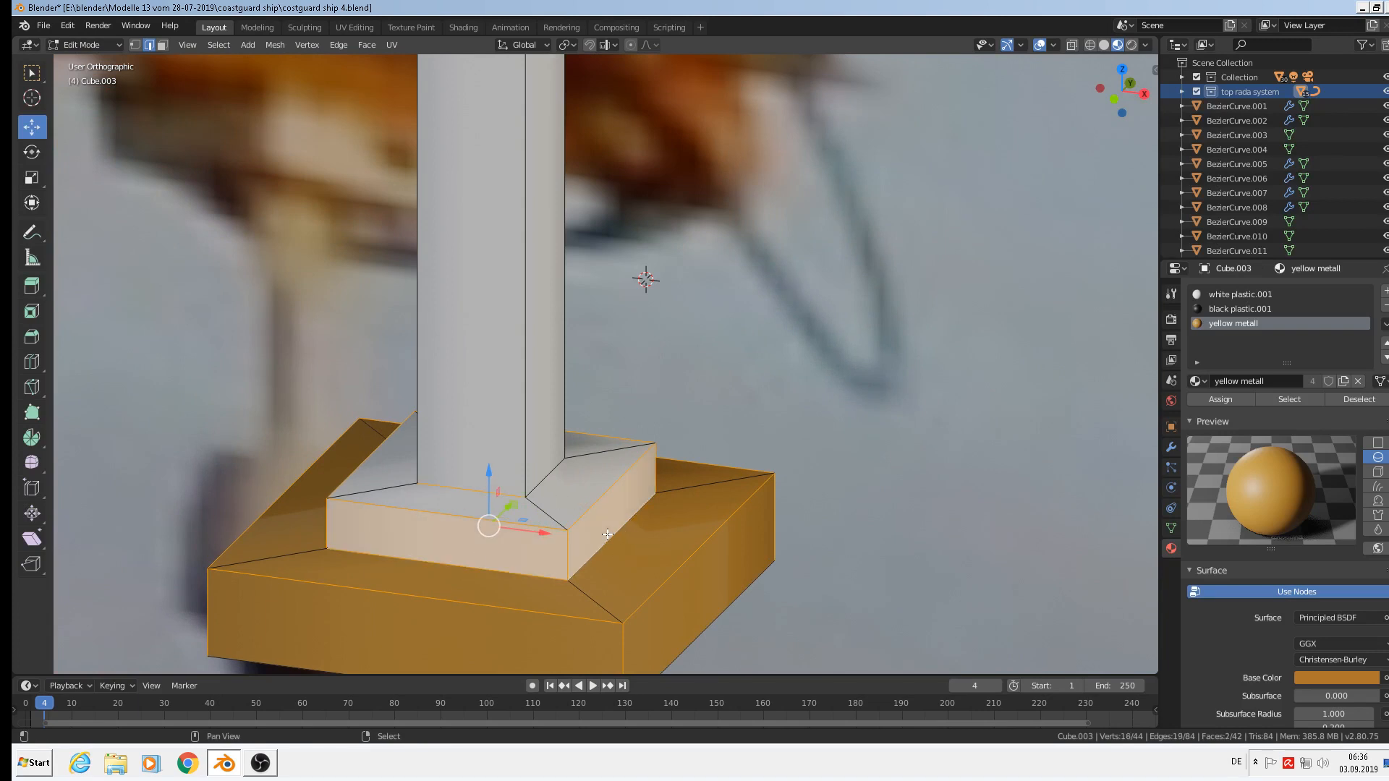
shift+click(551, 469)
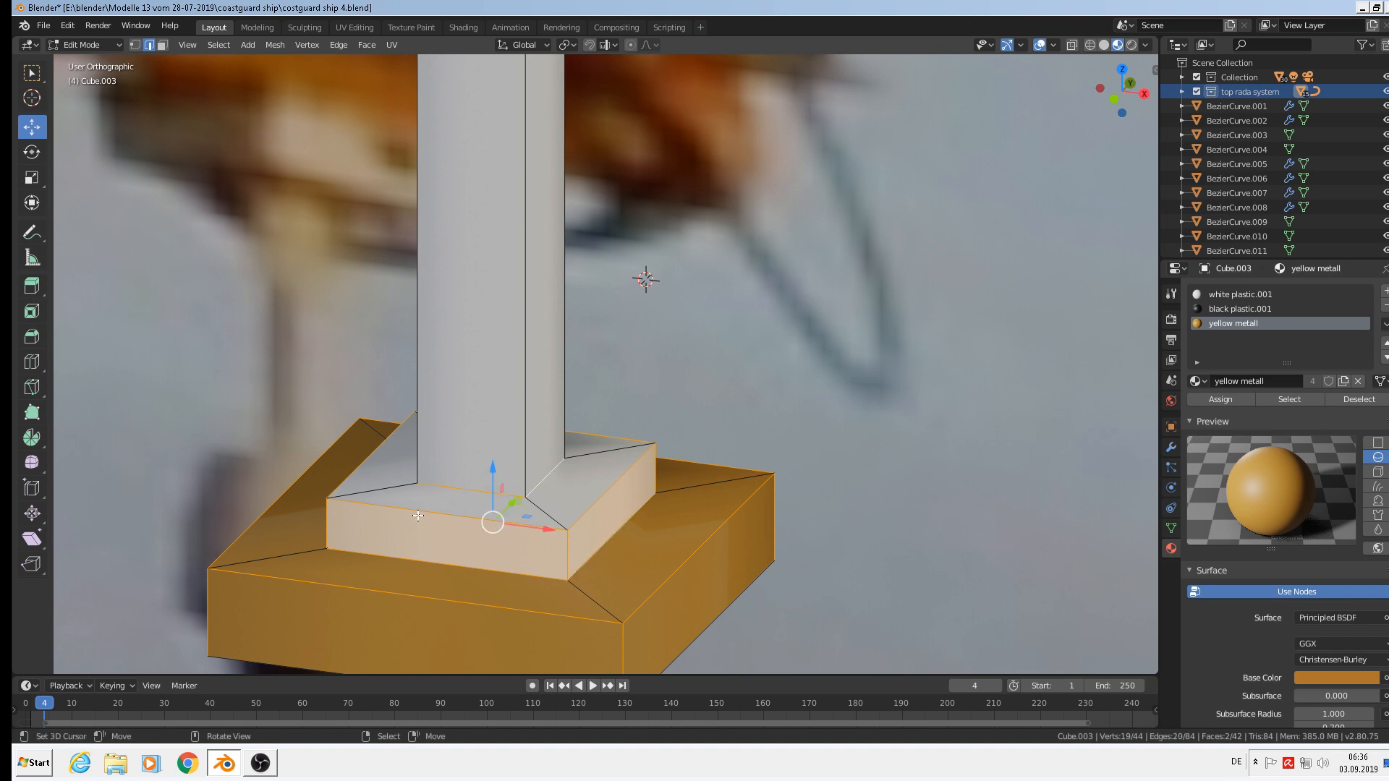
middle_drag(551, 468, 569, 523)
shift+click(407, 551)
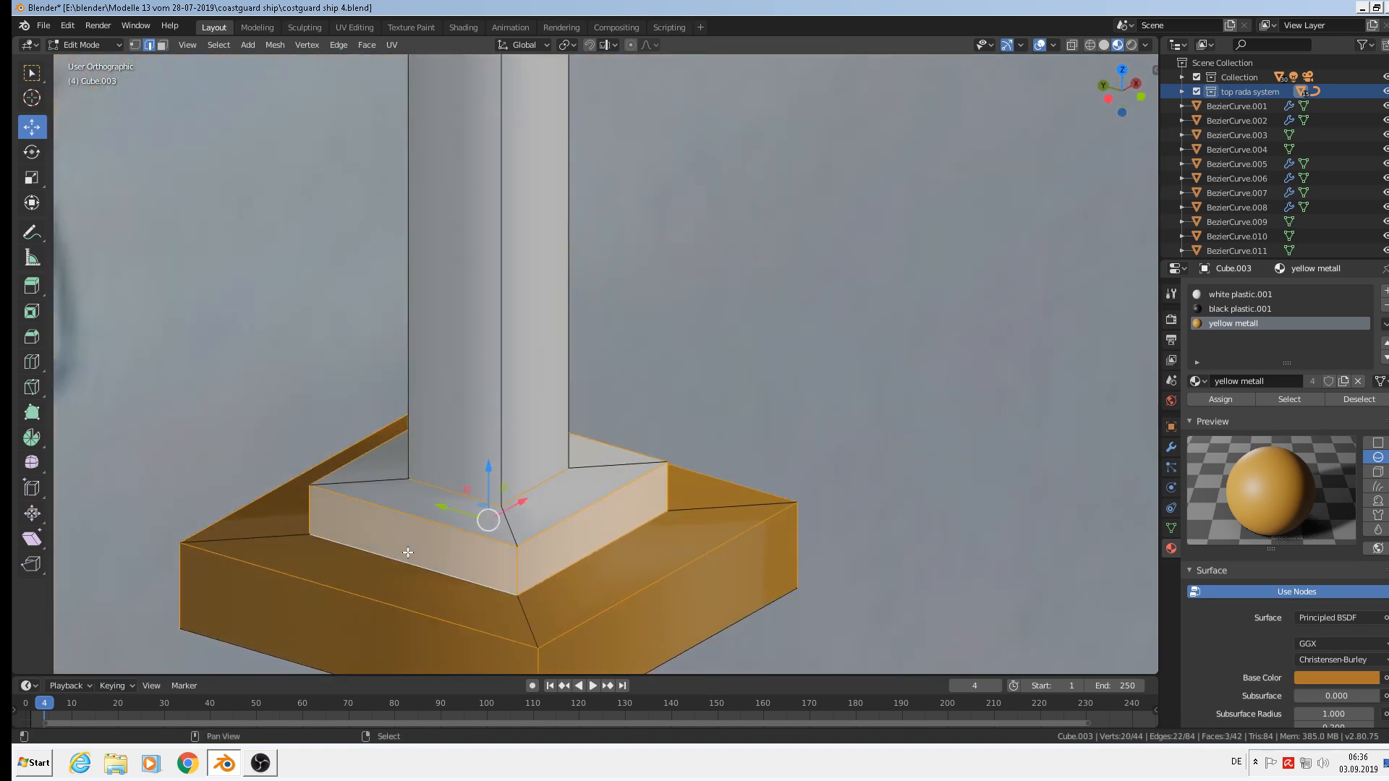
middle_drag(407, 552, 593, 558)
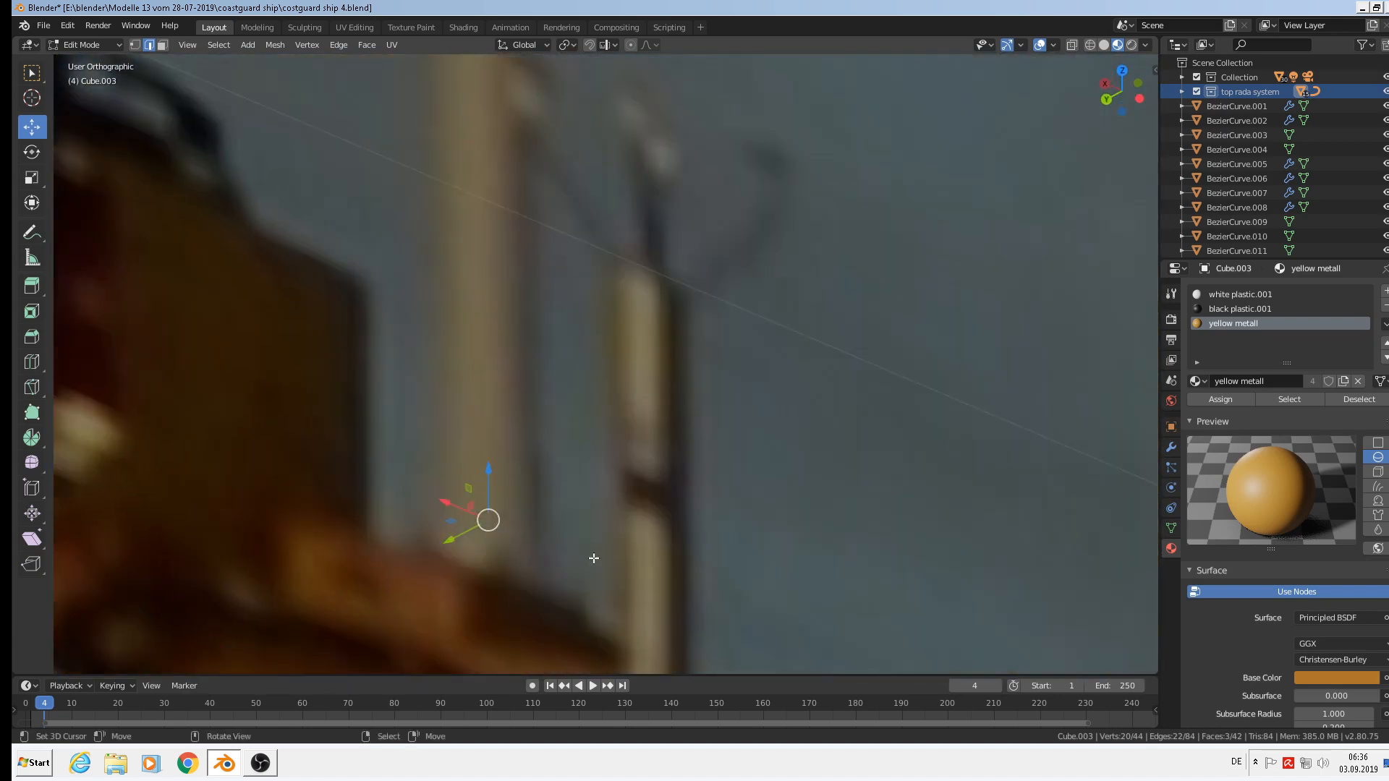
click(1090, 45)
shift+click(366, 558)
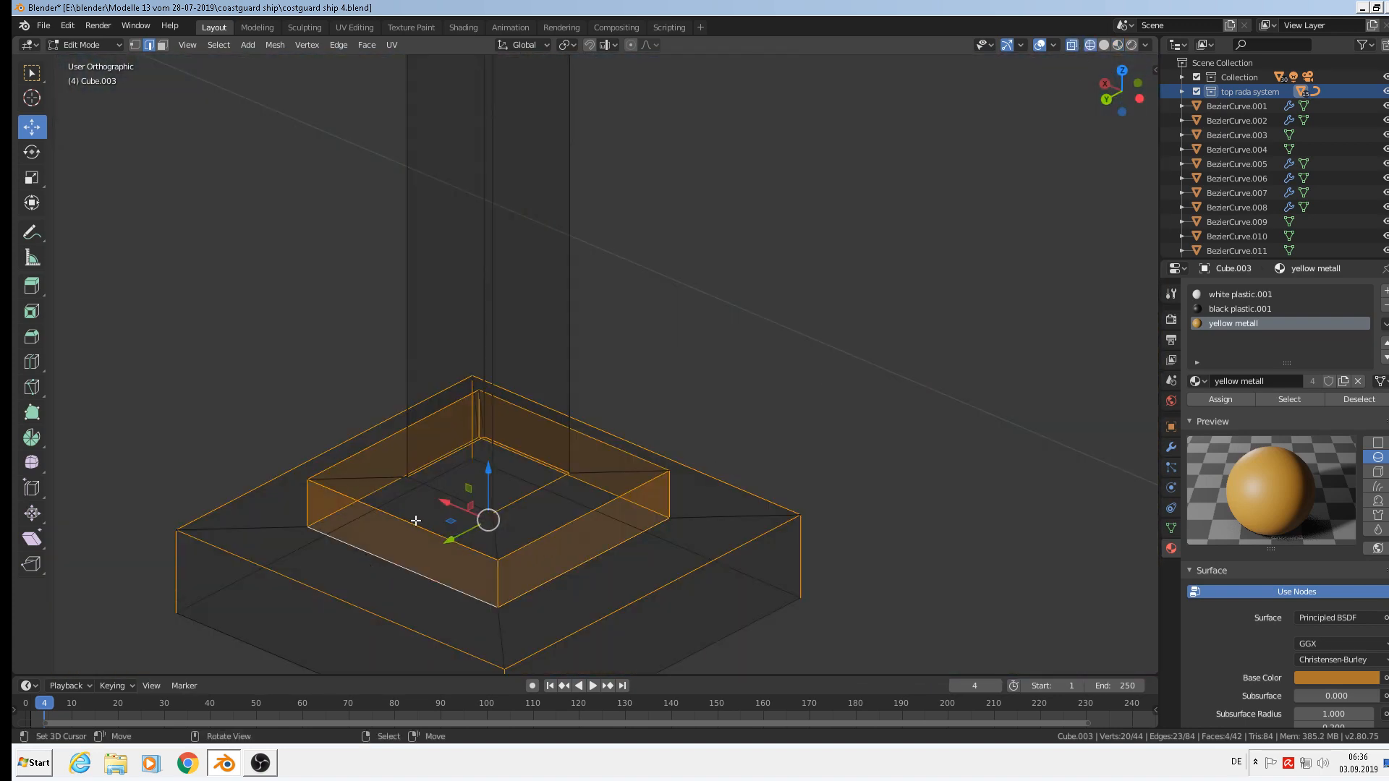
shift+right_click(437, 493)
middle_drag(425, 526, 177, 506)
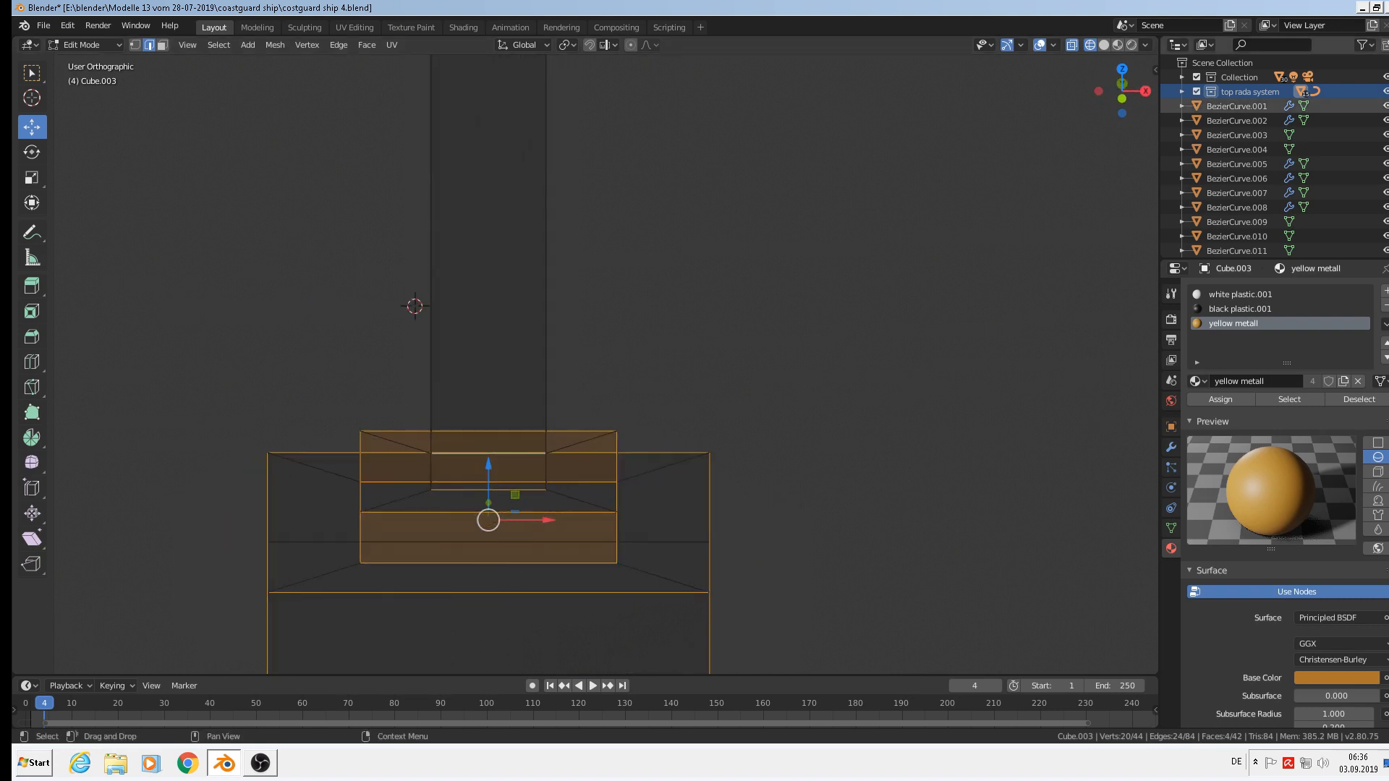
Return to material preview shading and try to bevel all selected edges of the foot plate and base block together
click(1118, 45)
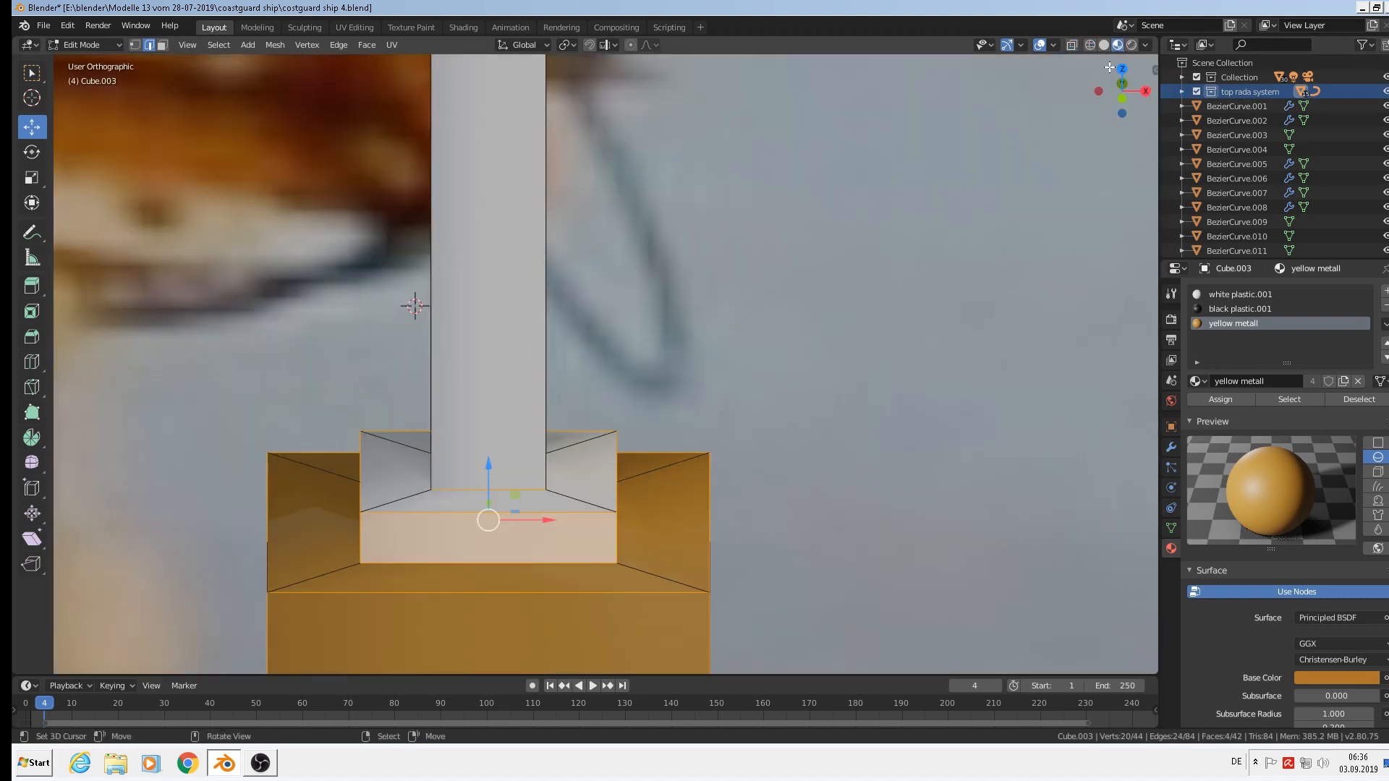
key(ctrl)
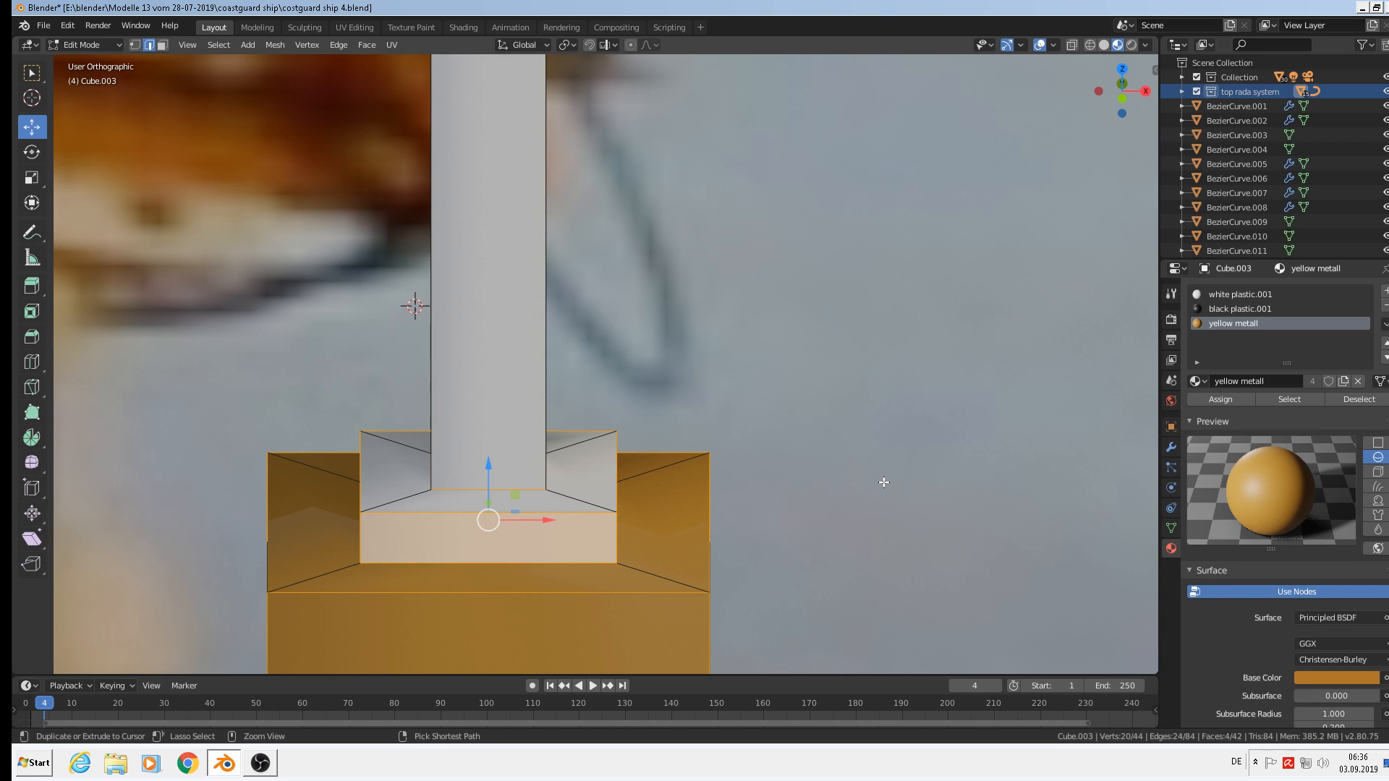
key(ctrl+b)
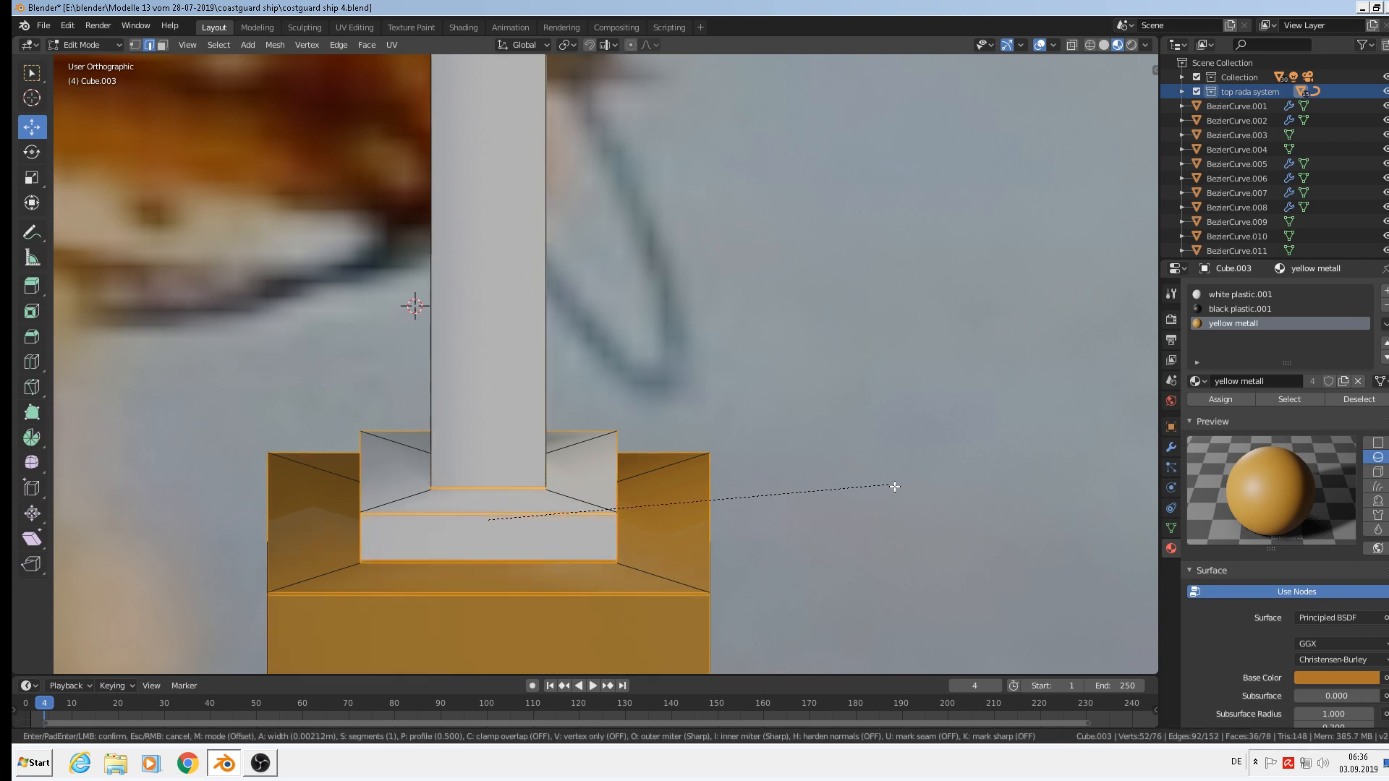
right_click(838, 450)
middle_drag(874, 490, 754, 507)
key(ctrl)
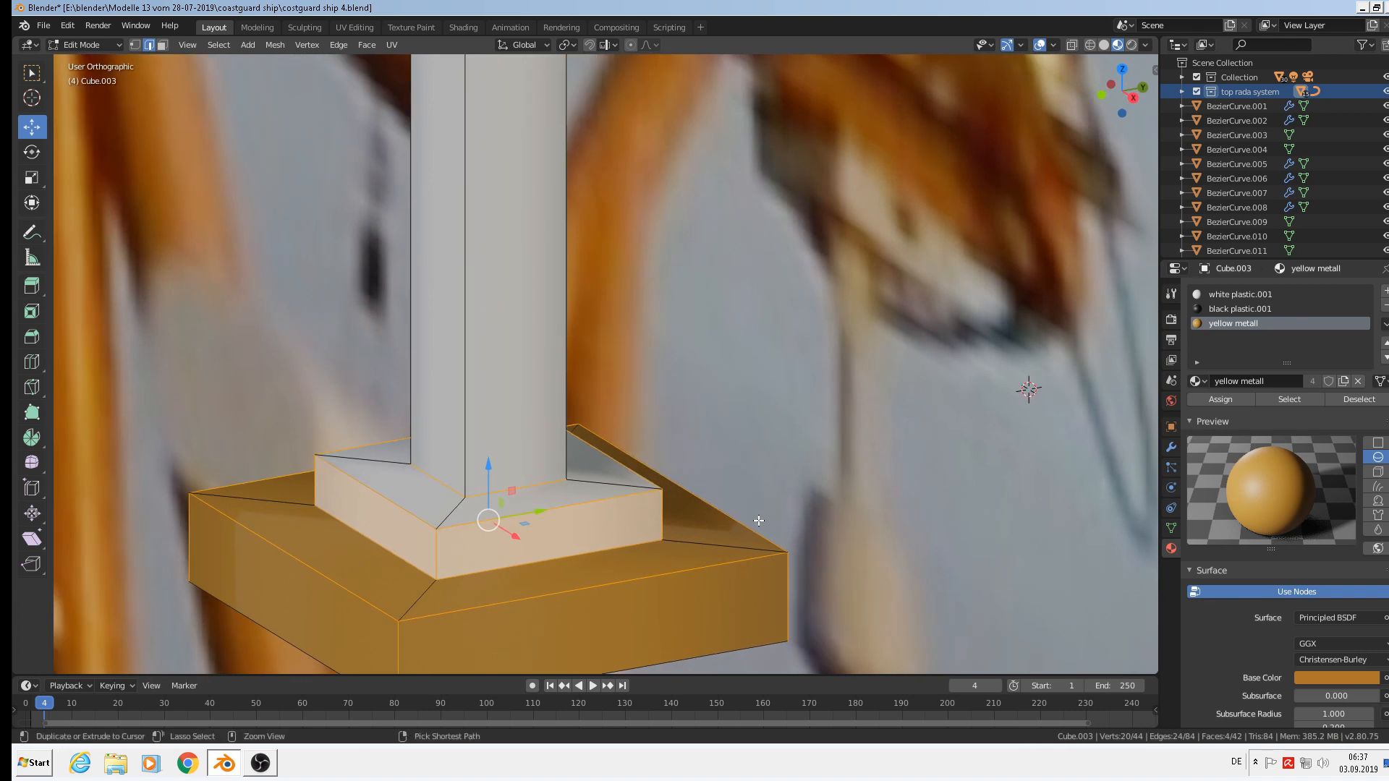
key(ctrl+b)
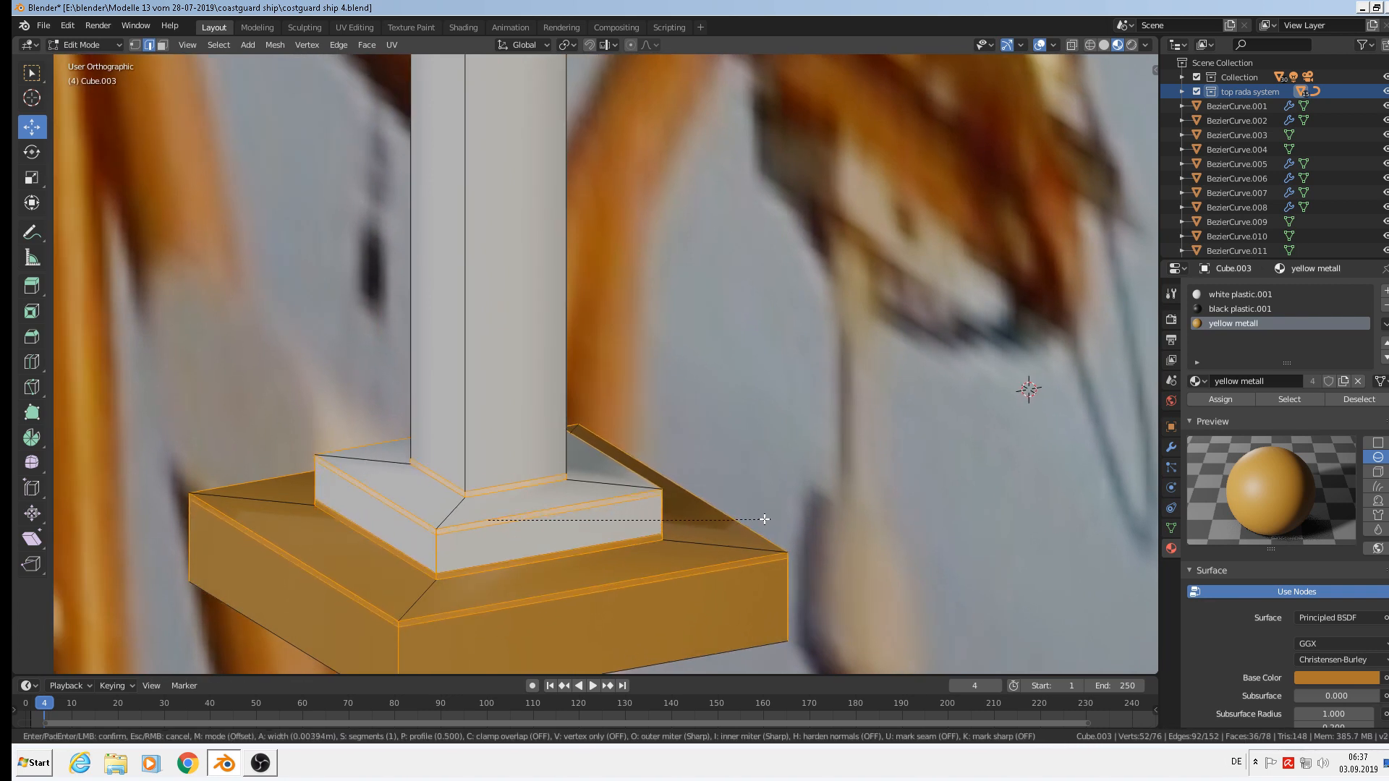
right_click(753, 512)
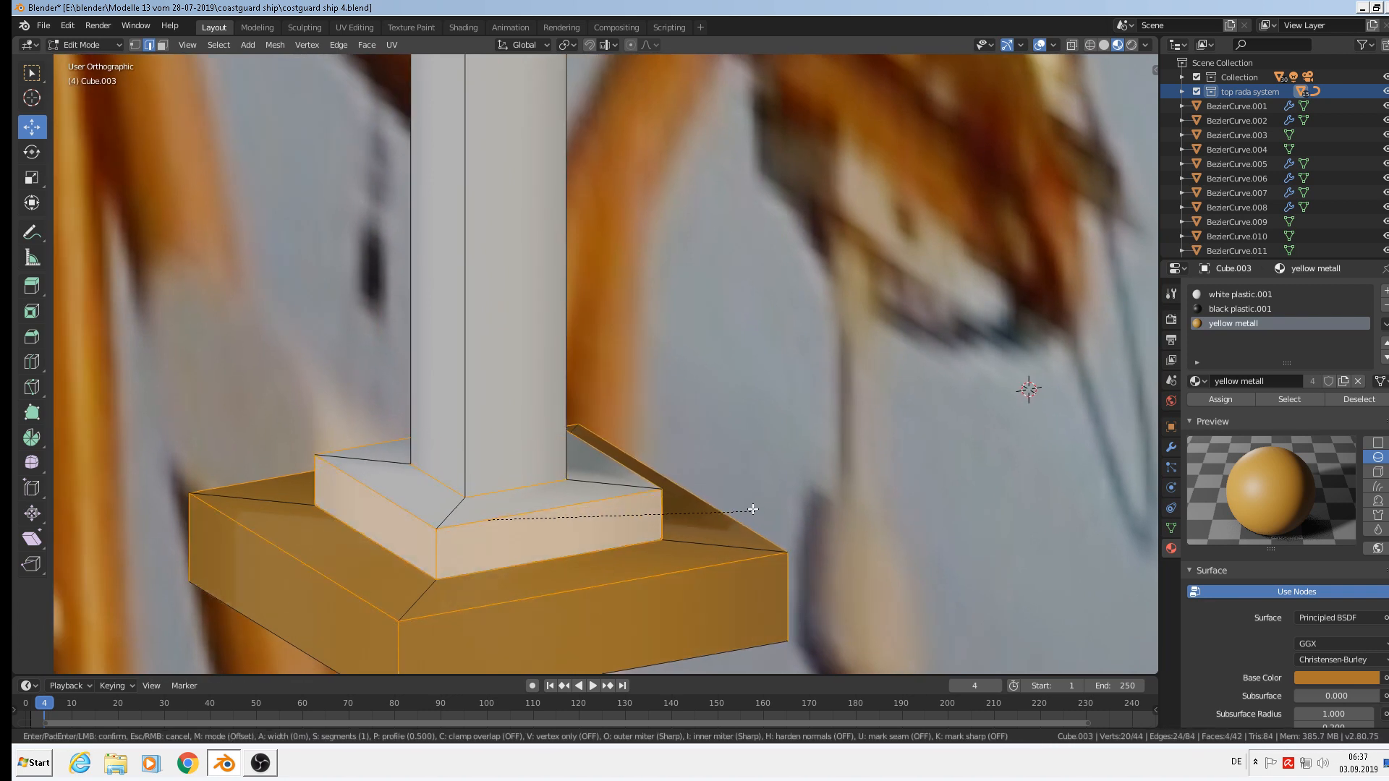
Select only the base block's top edge loop and try to bevel it
alt+click(505, 602)
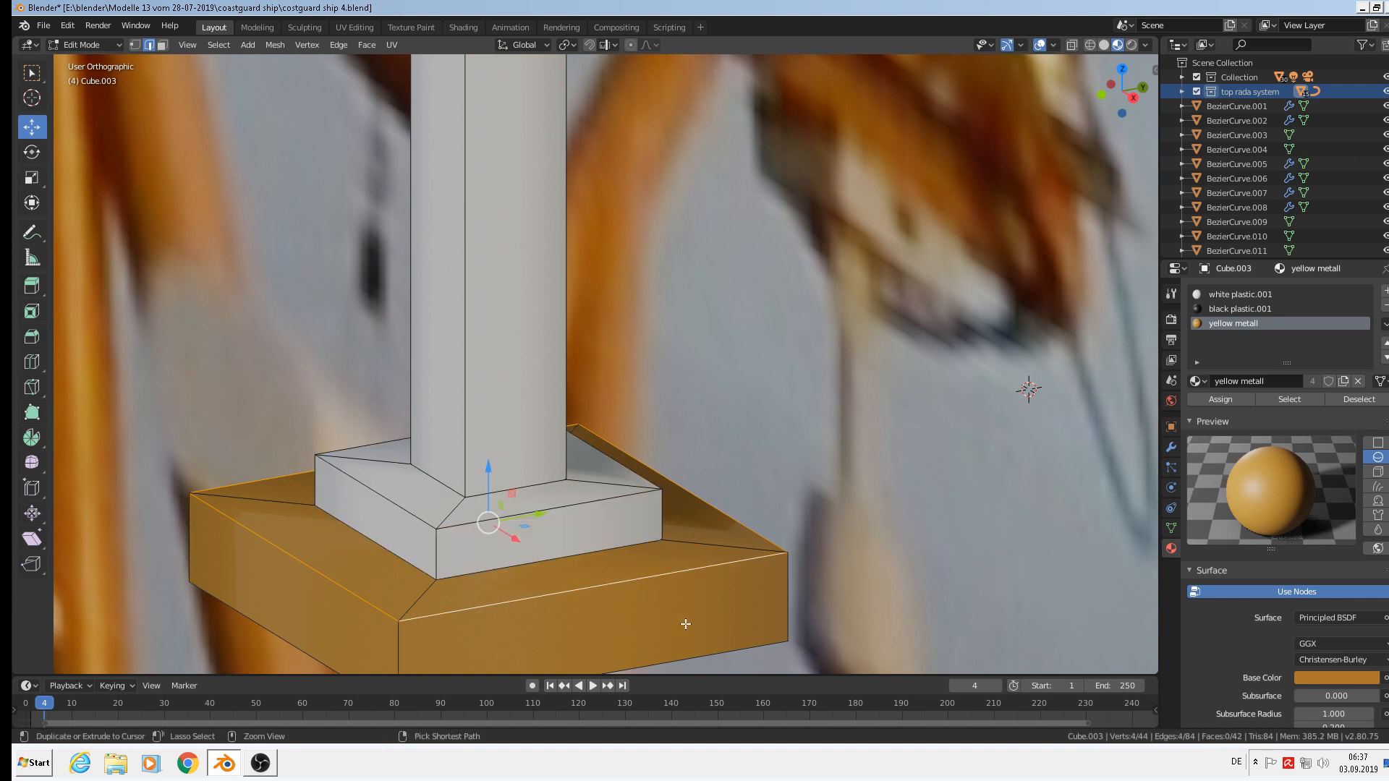
key(ctrl+b)
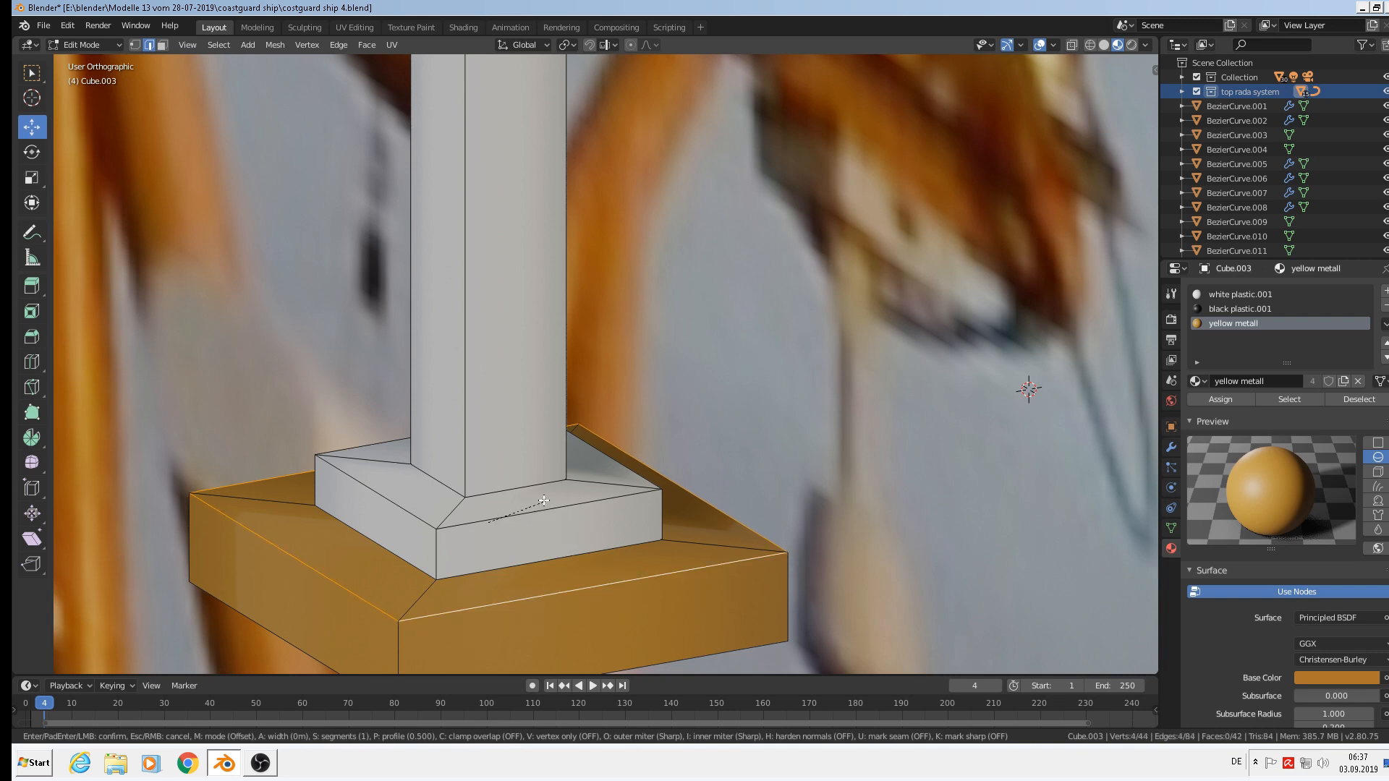
key(Escape)
Apply the antenna object's rotation and scale in object mode
key(Tab)
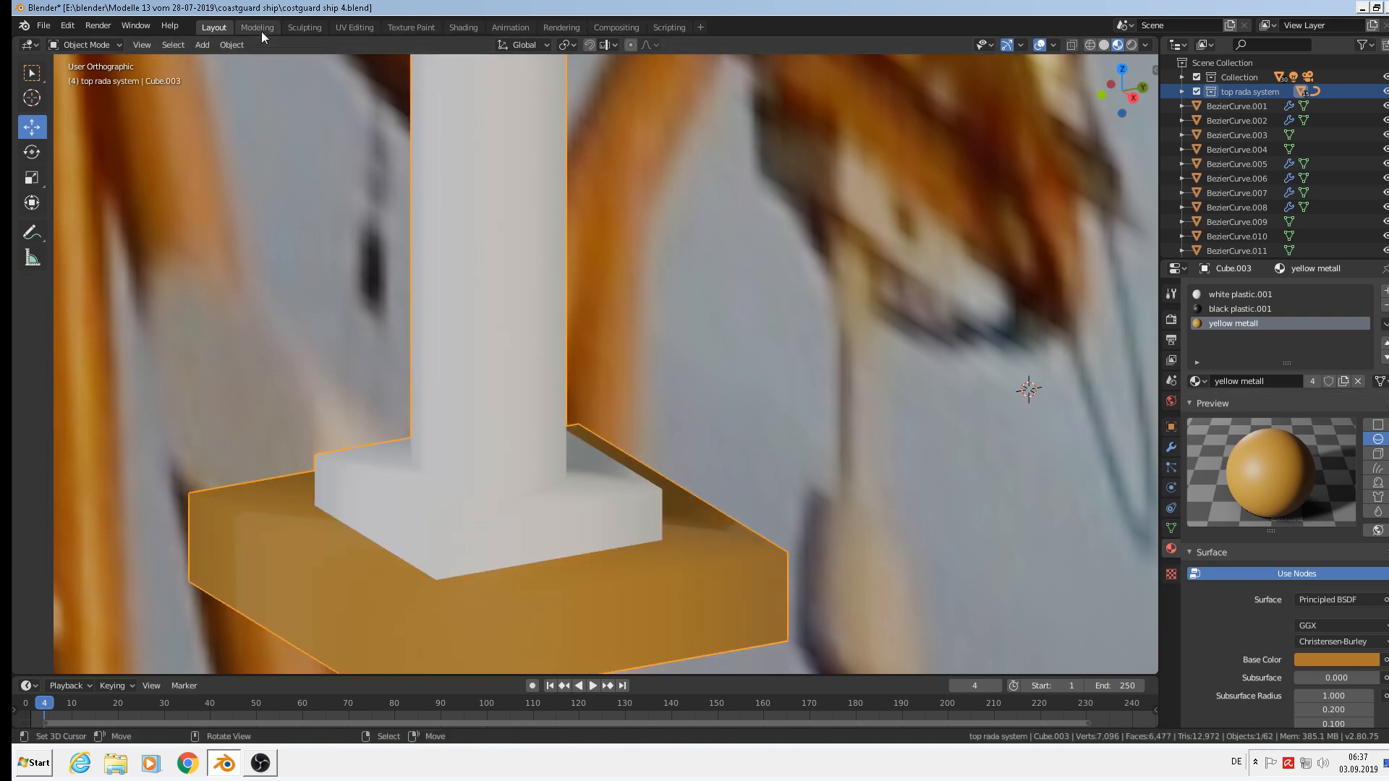
click(231, 44)
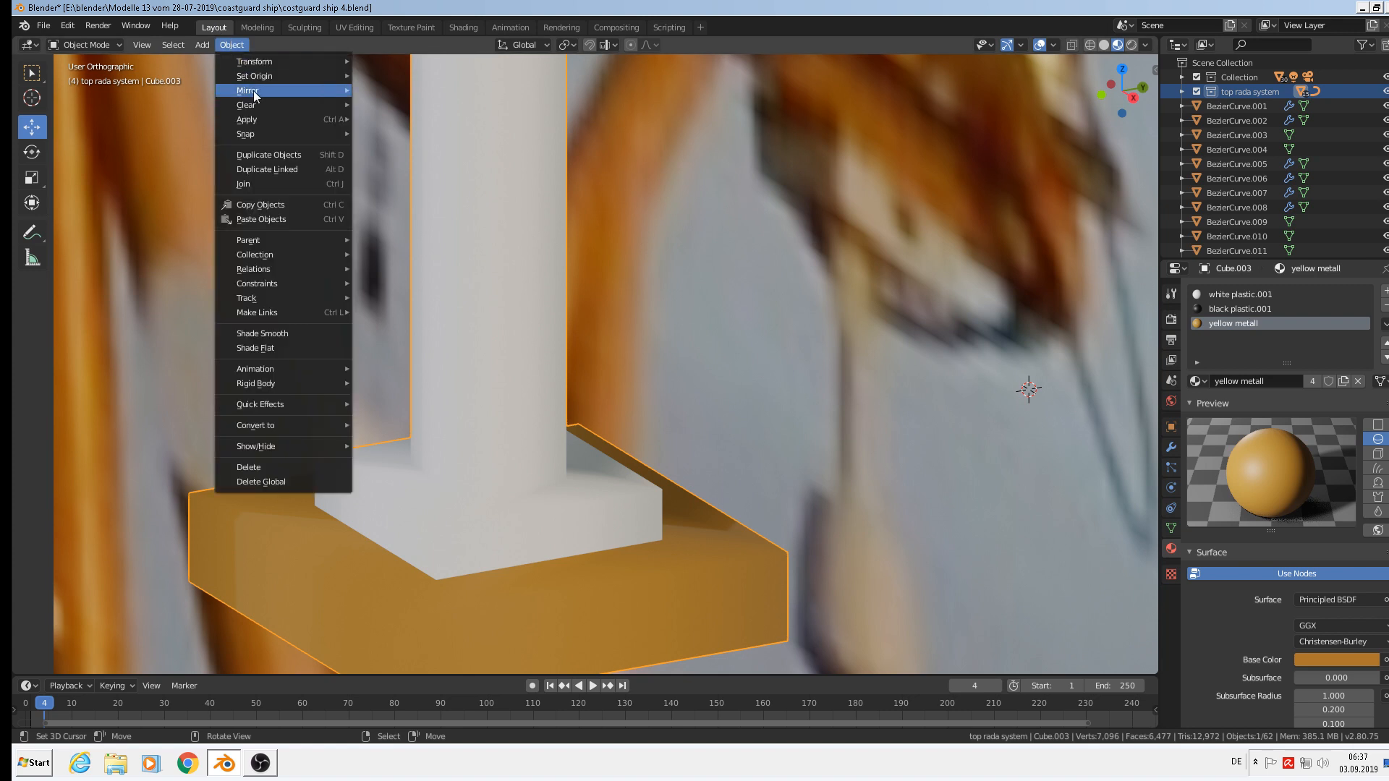
mouse_move(254, 89)
mouse_move(254, 120)
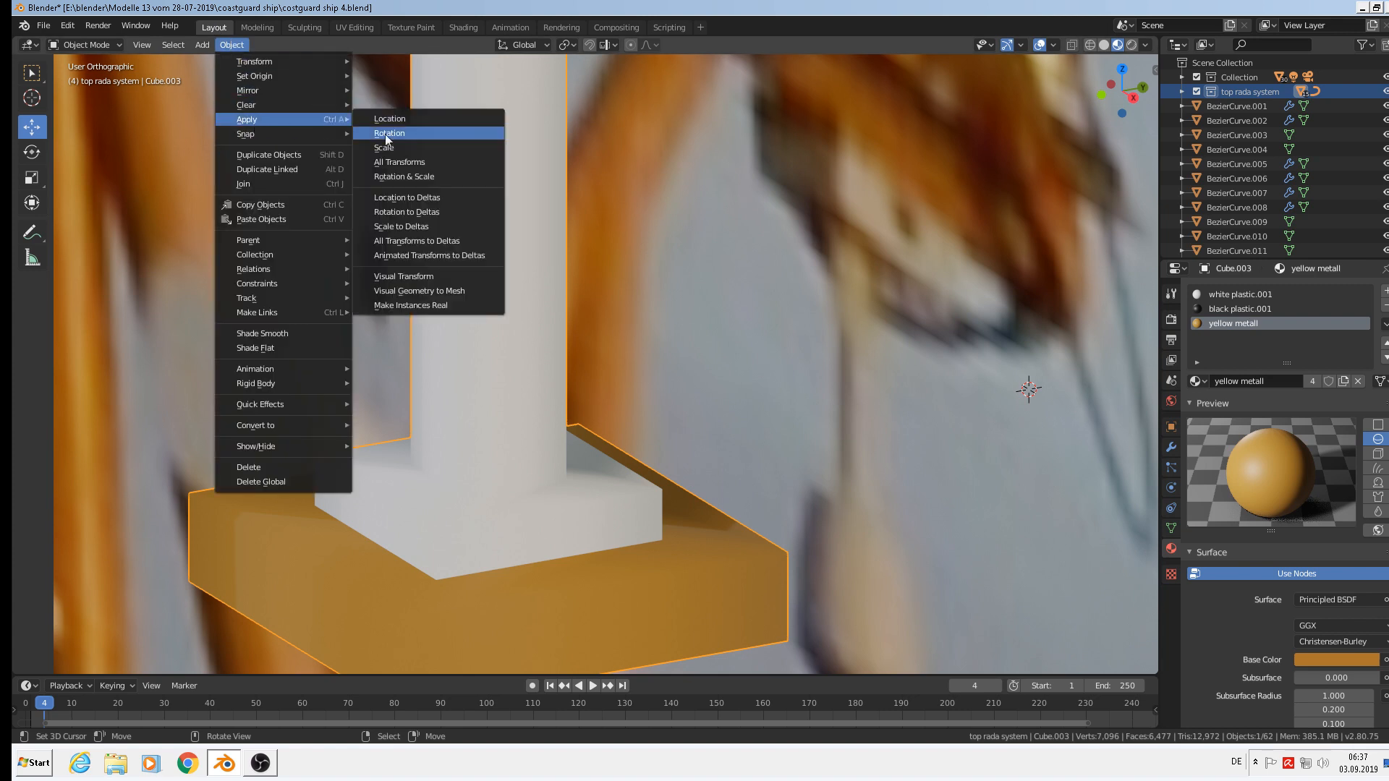
click(428, 177)
Bevel the base block's top edge loop with one segment about 0.00036 m wide
key(Tab)
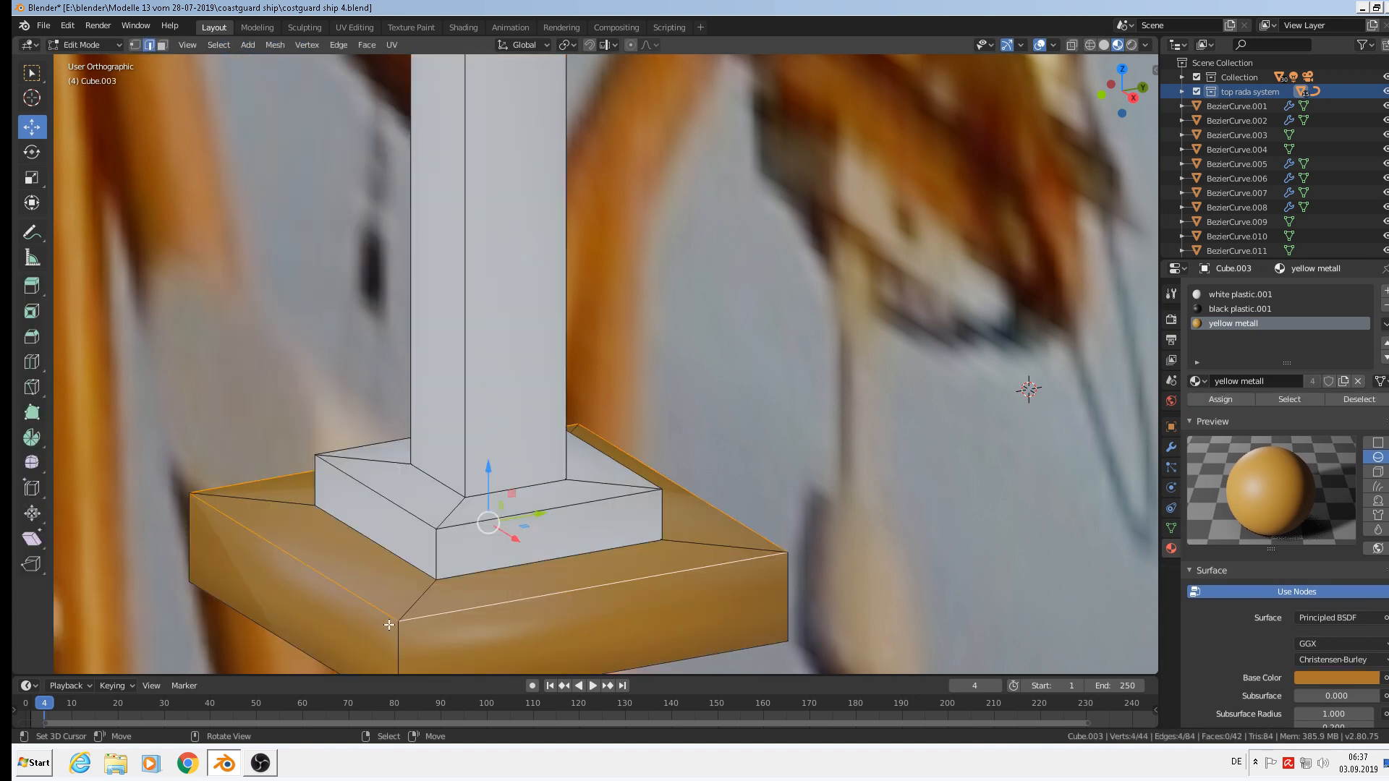
shift+click(387, 619)
key(ctrl+b)
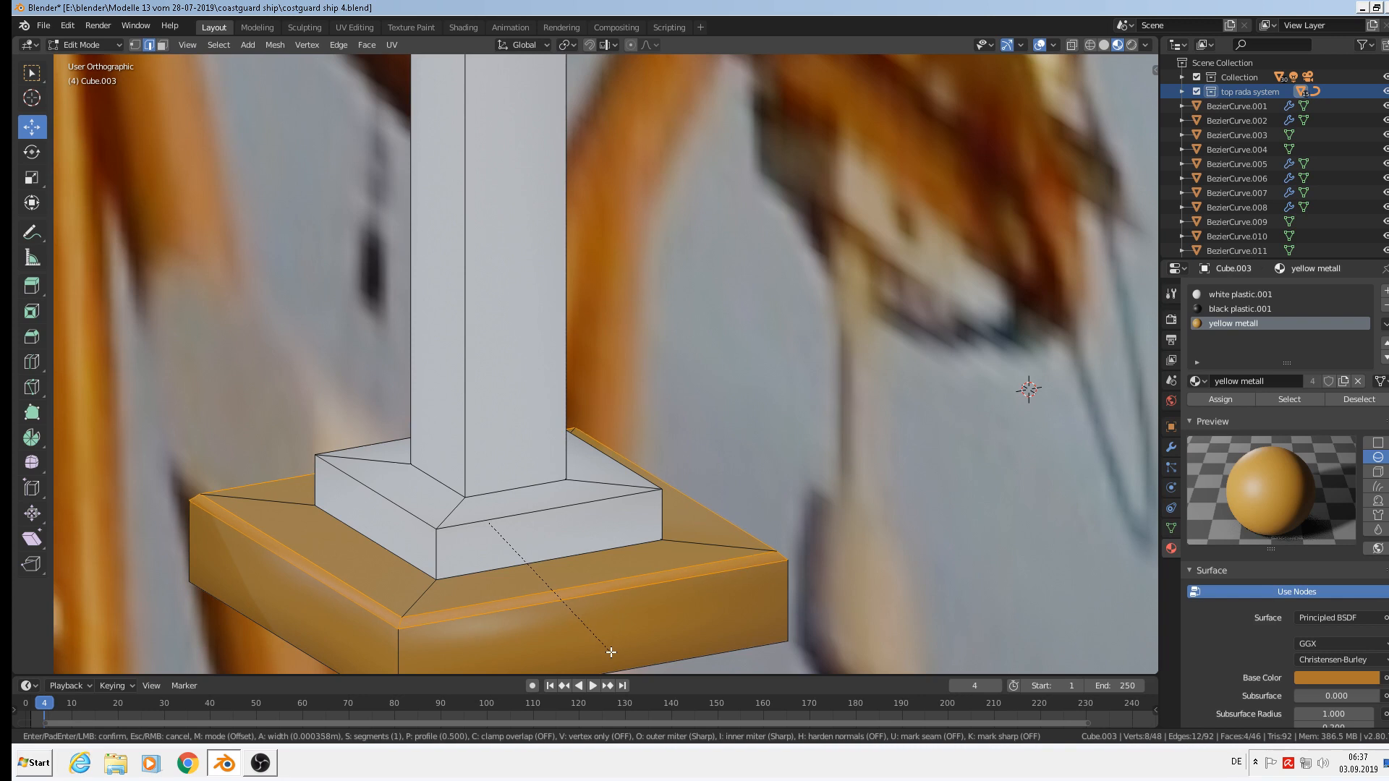
click(610, 651)
Bevel the top edge loop of the small white block with one segment about 0.00025 m wide
alt+click(411, 515)
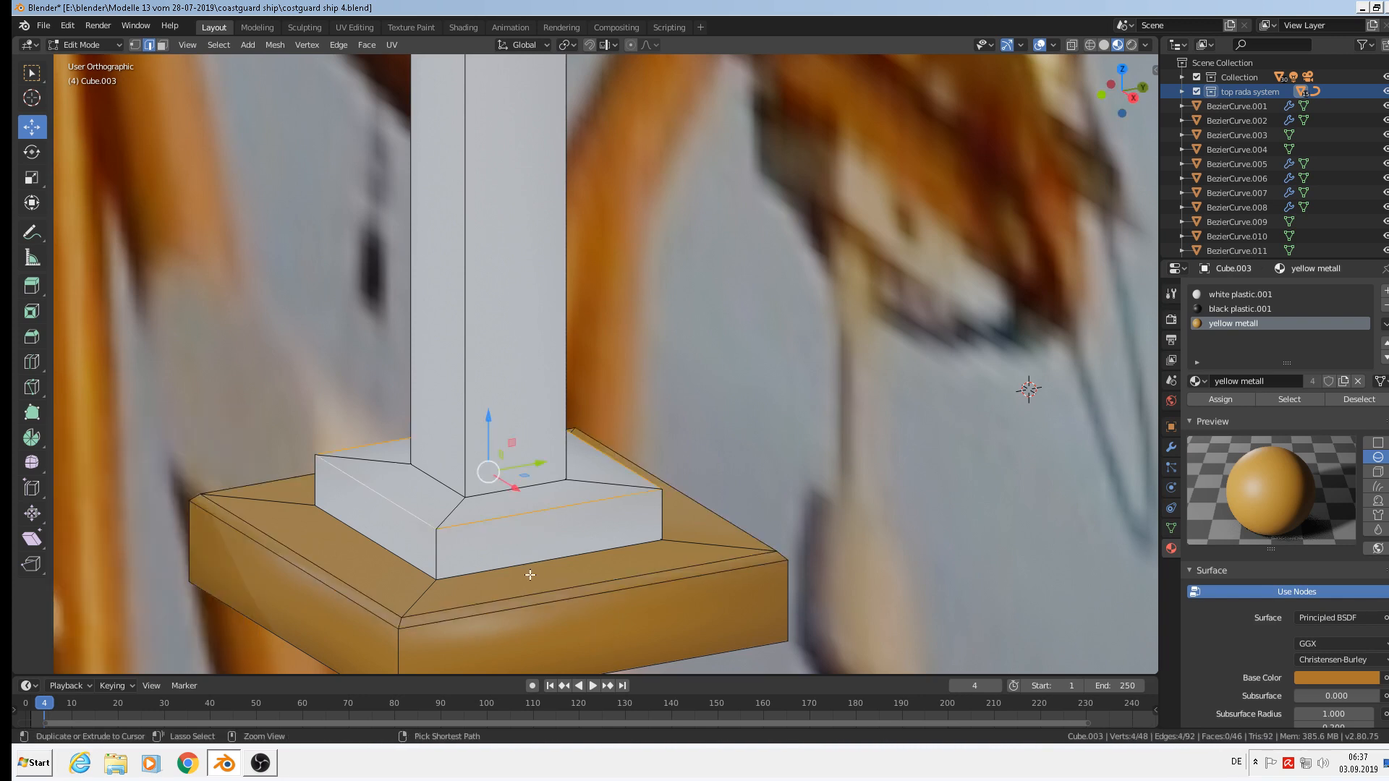
key(ctrl+b)
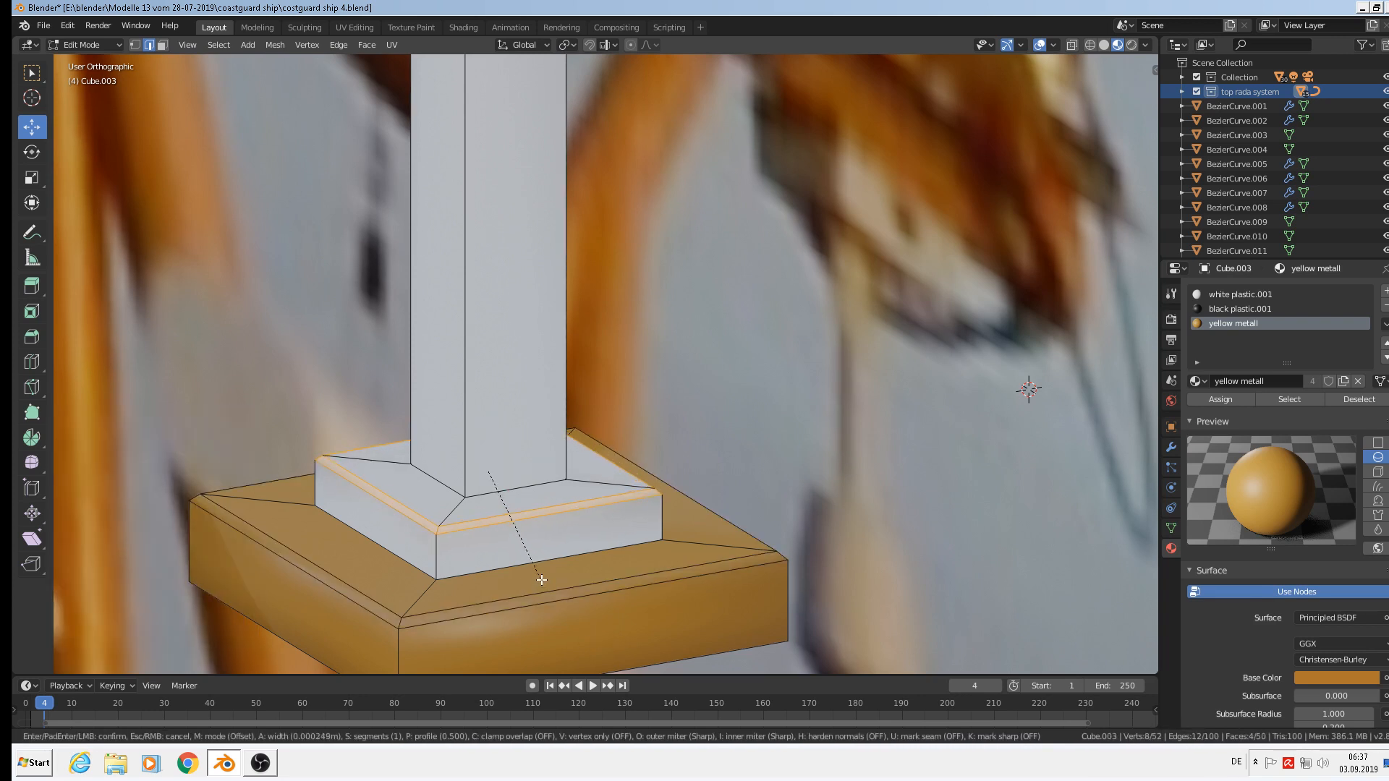
click(536, 584)
middle_drag(455, 584, 458, 576)
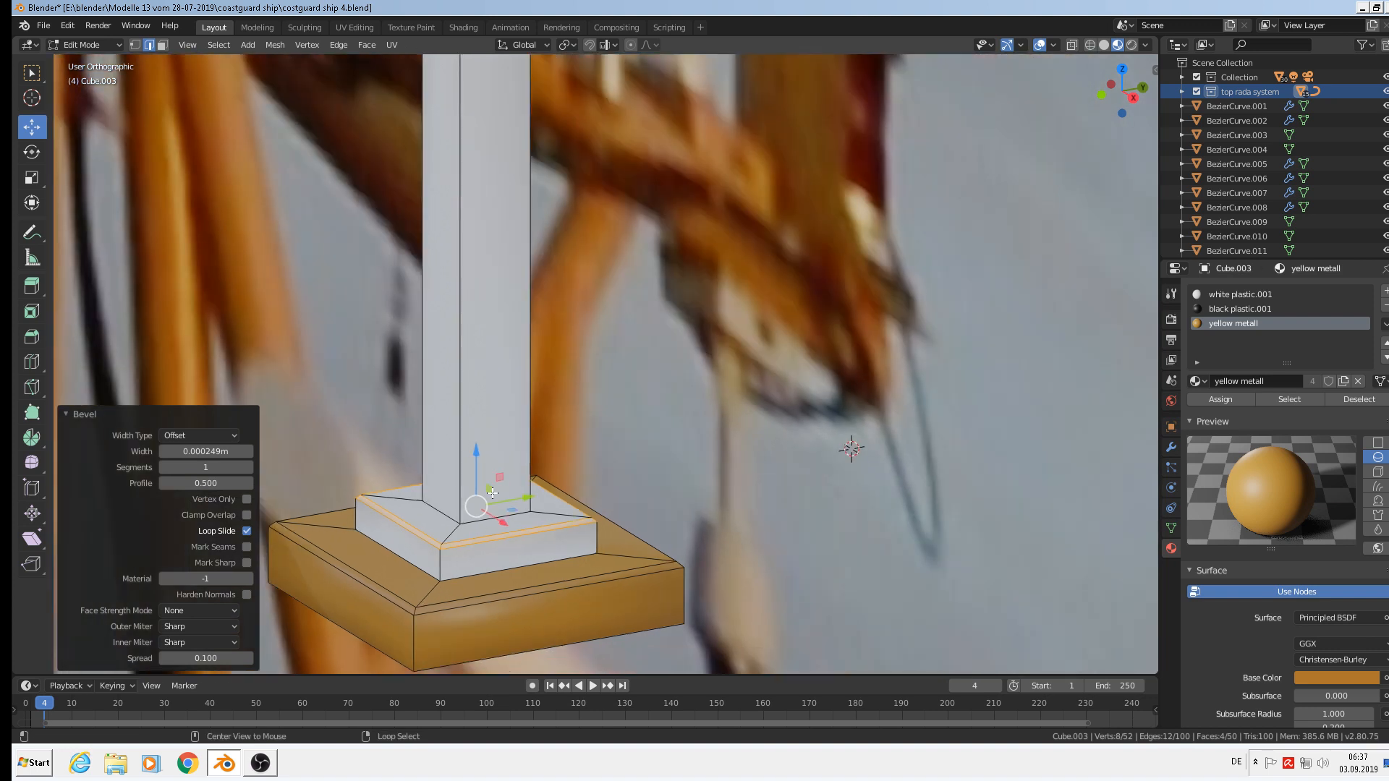
Bevel the front corner edge loop running from the post down through the white block and yellow foot plate, with one segment
alt+click(433, 592)
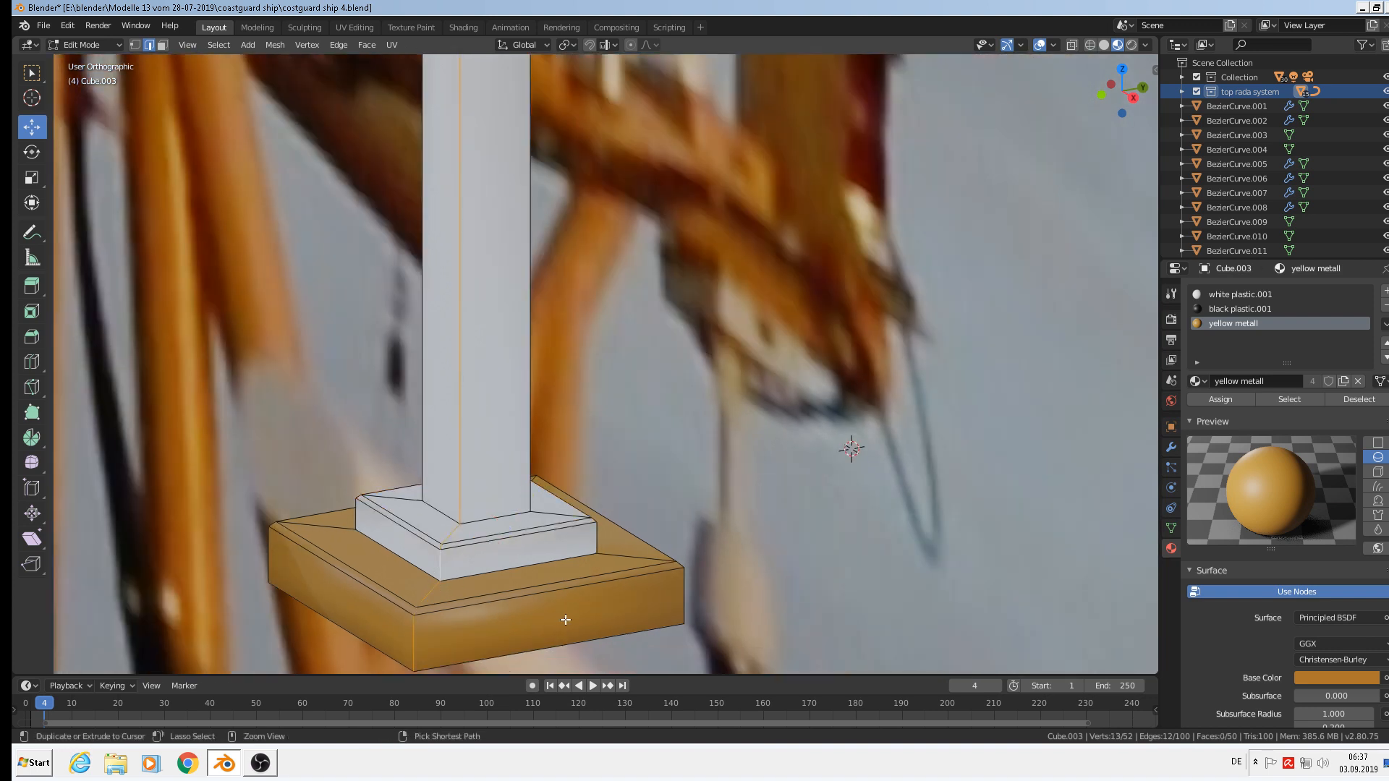
key(ctrl+b)
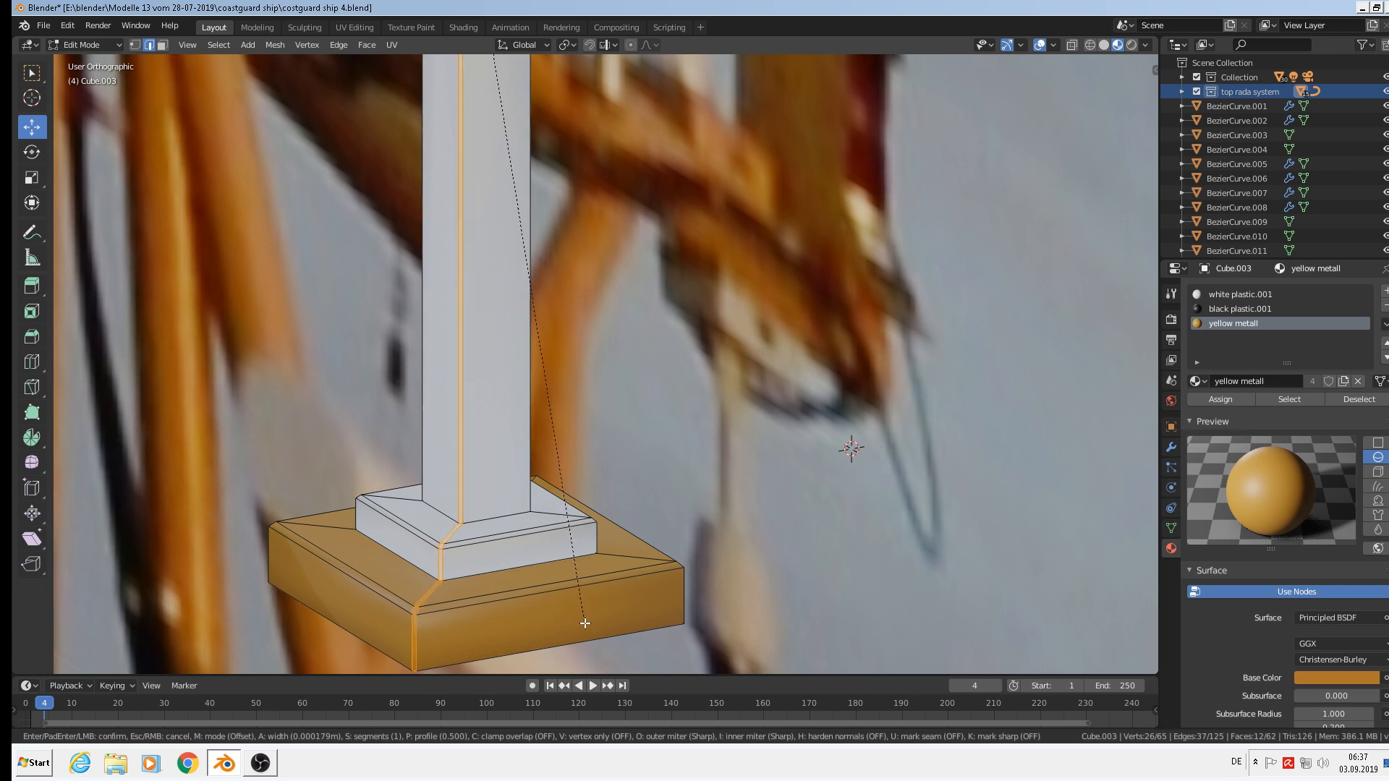
click(579, 602)
Bevel the right and left corner edge loops of post and base with one segment, about 0.00048 m and 0.00044 m wide
alt+click(532, 482)
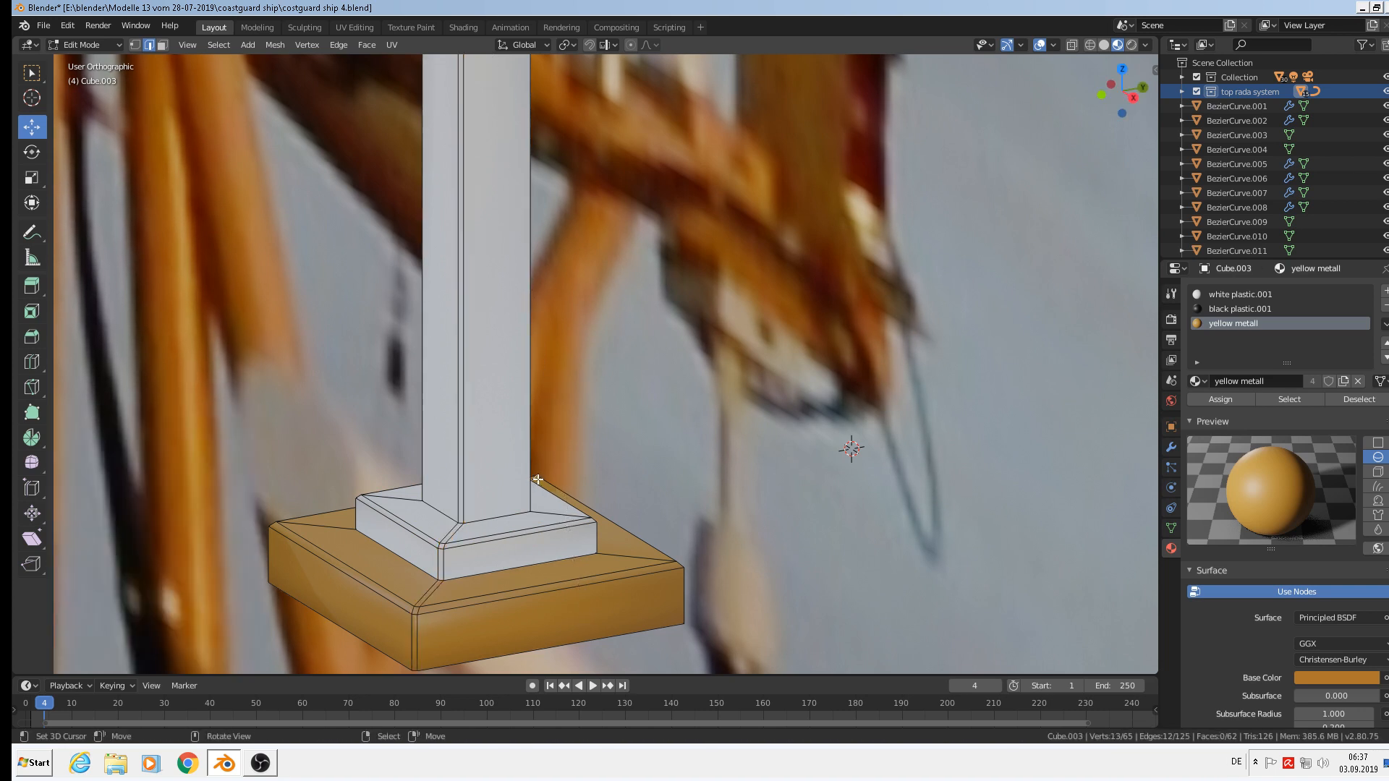
key(ctrl+b)
click(750, 627)
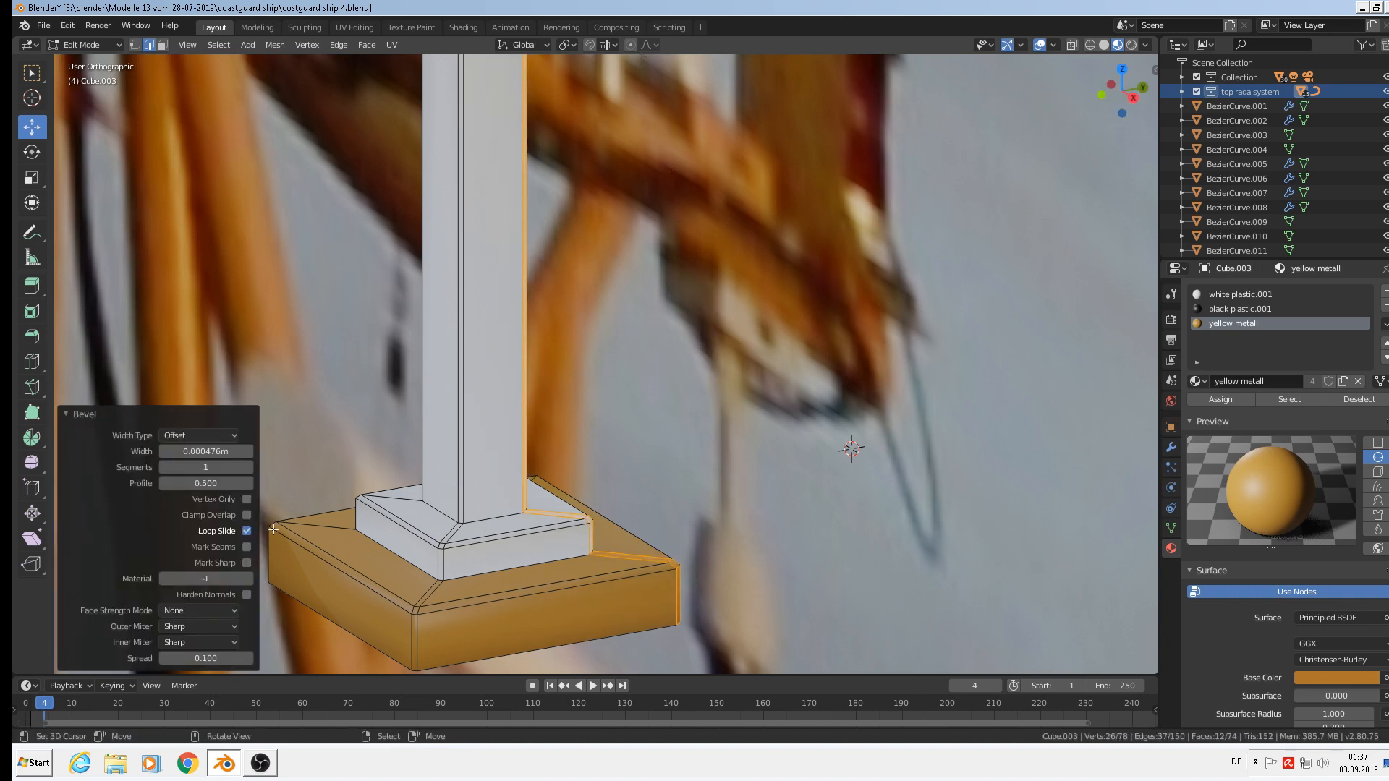
alt+click(331, 527)
key(ctrl+b)
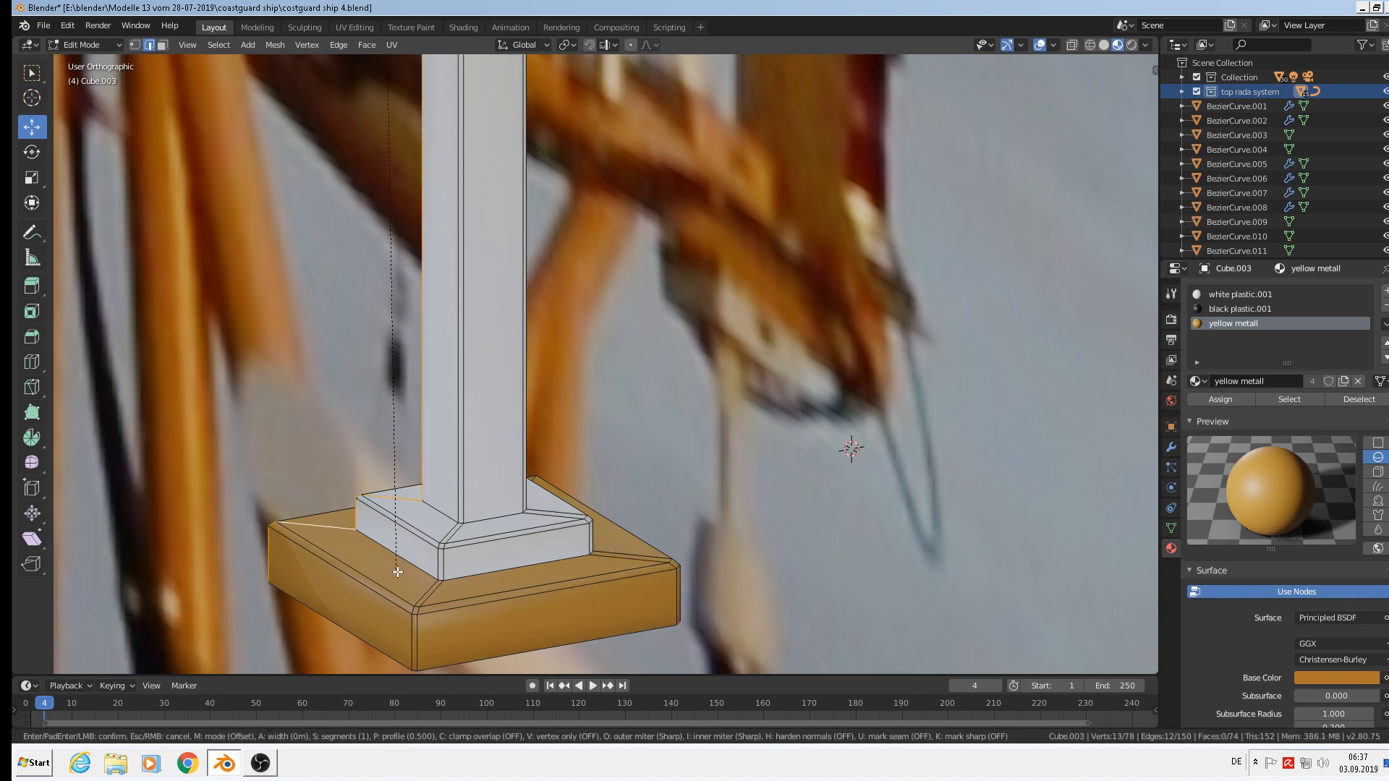
click(411, 577)
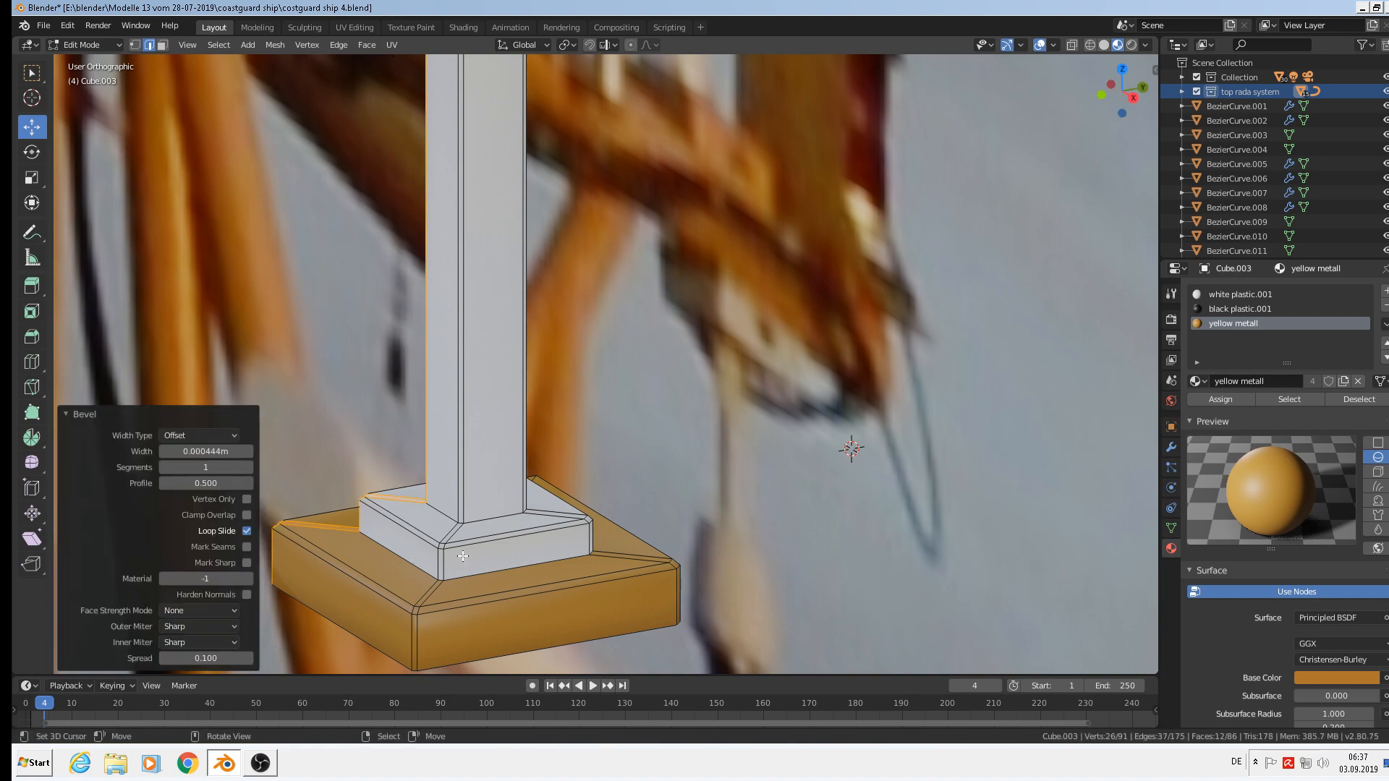
In wireframe shading, bevel the remaining rear corner edge loop of post and base with one segment about 0.00037 m wide
middle_drag(411, 577, 562, 536)
middle_drag(504, 548, 280, 570)
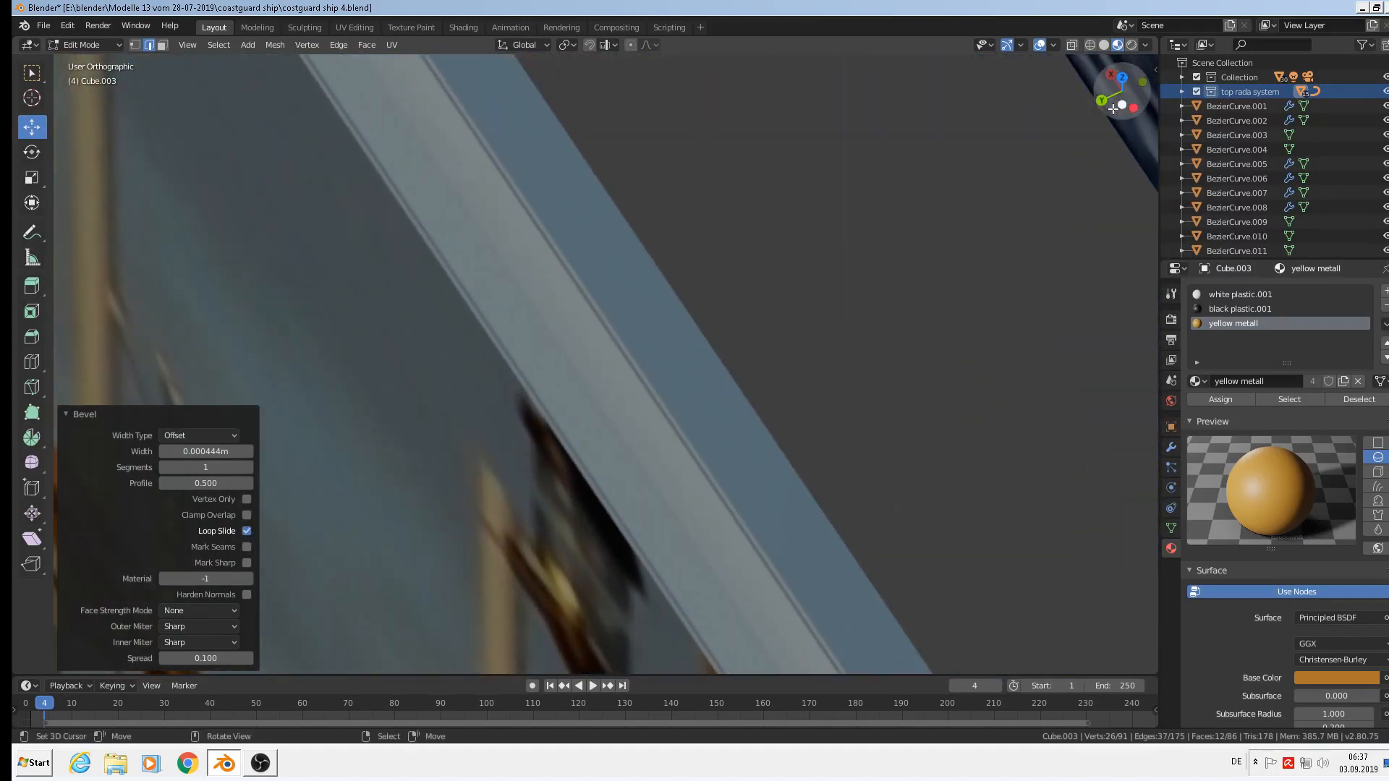
click(1090, 45)
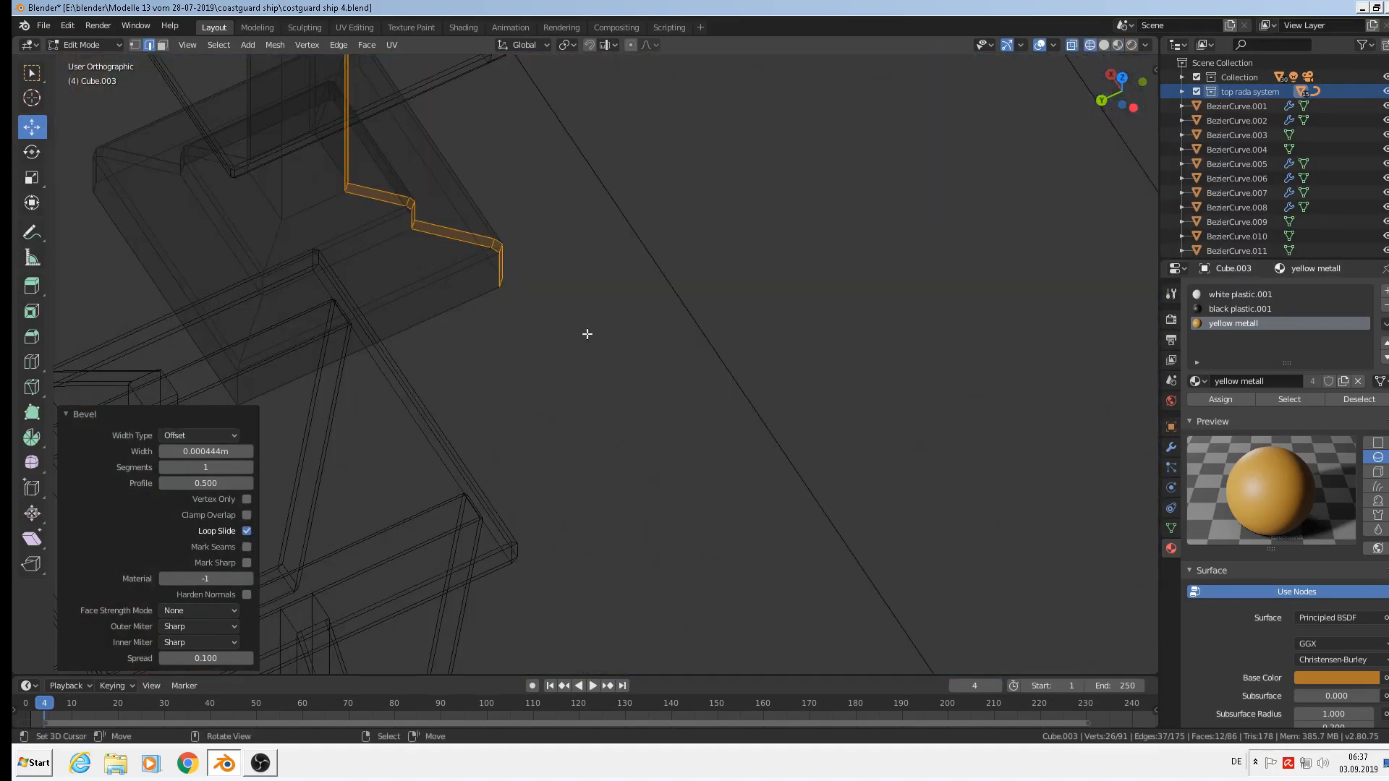
alt+right_click(255, 326)
middle_drag(271, 289, 243, 233)
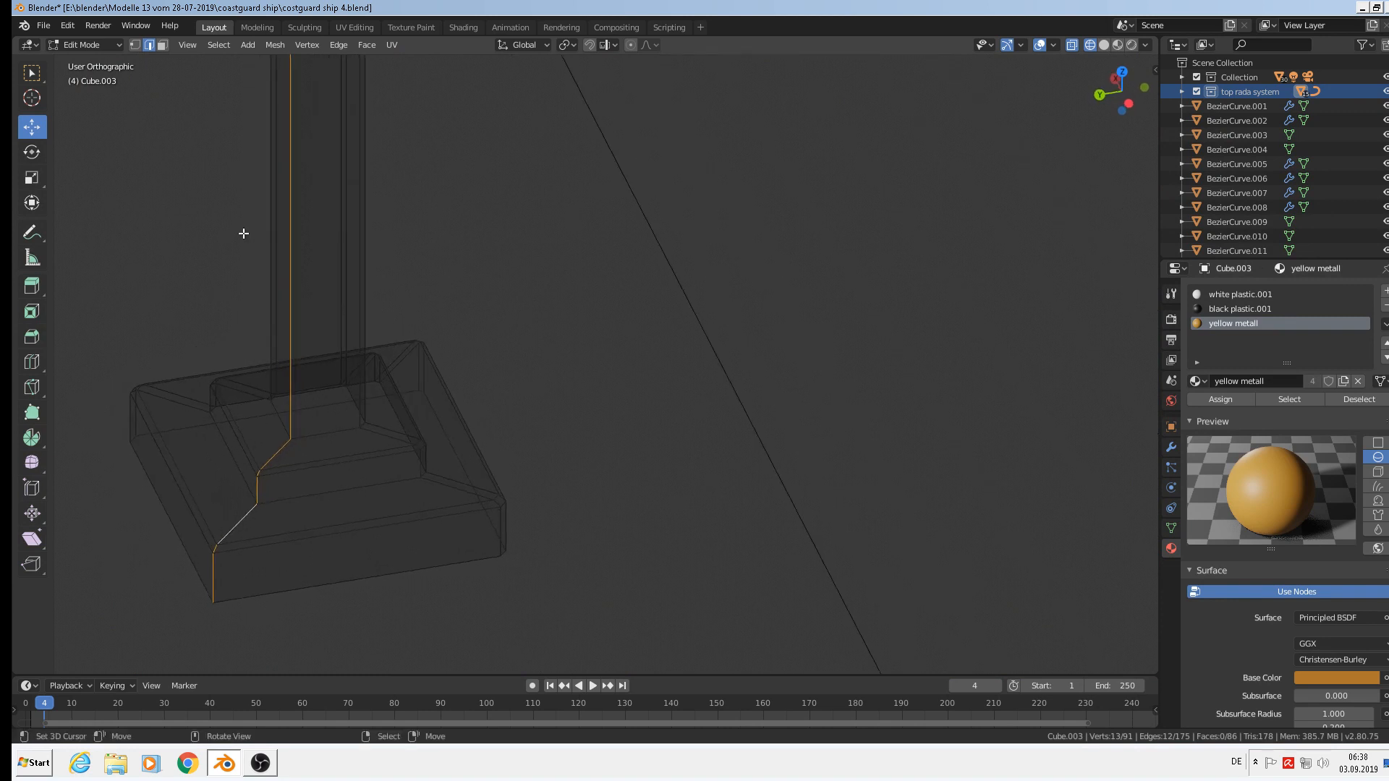
key(ctrl+b)
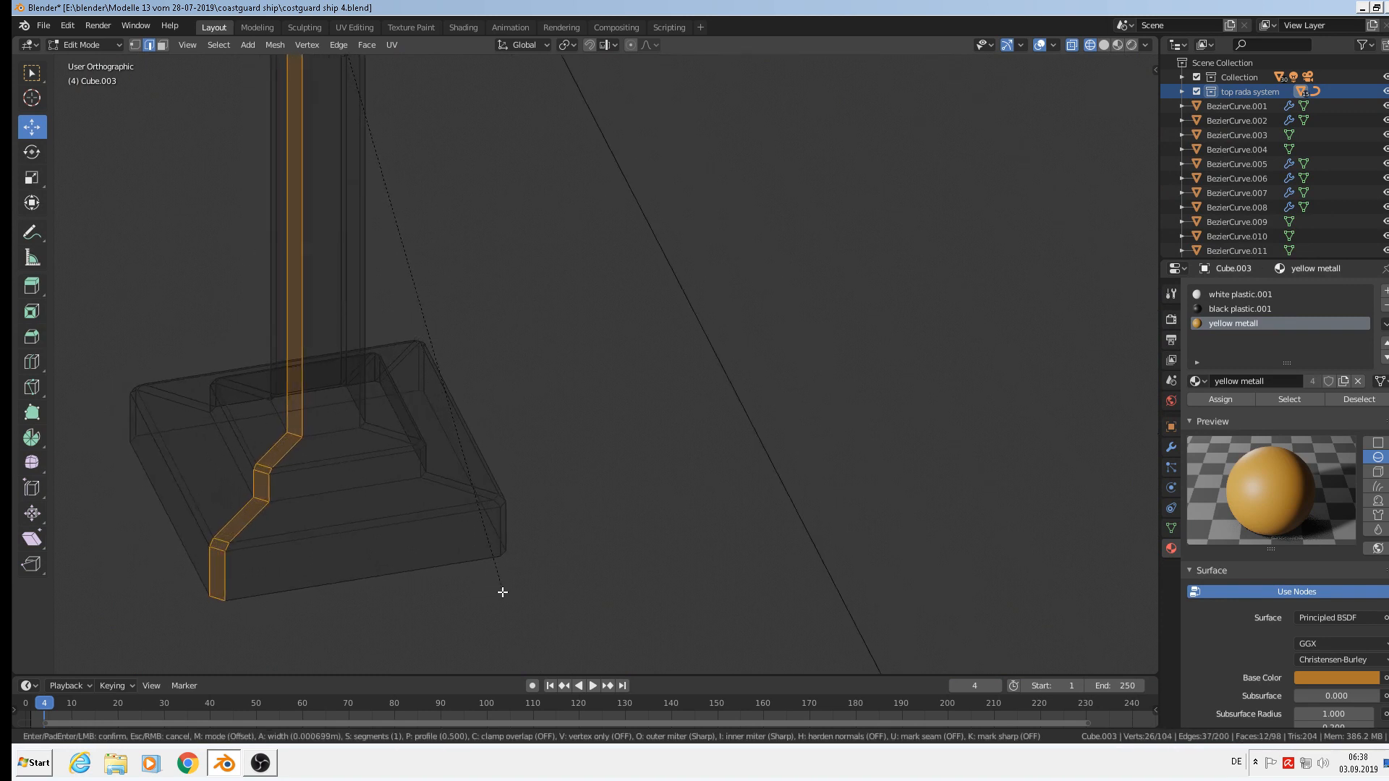
click(498, 589)
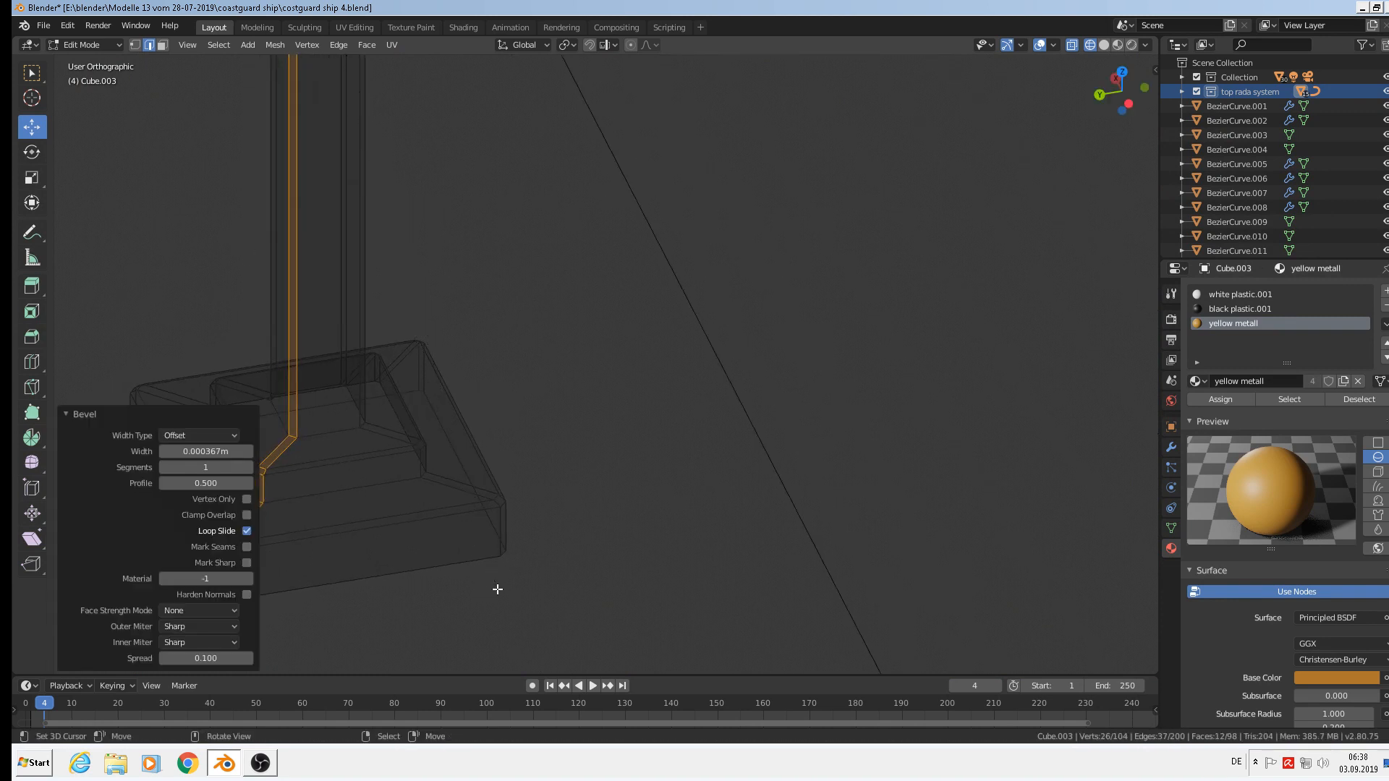
Return to material preview and object mode, and in front view move the antenna beside the finished parts, about 0.246 m in X and -0.269 m in Z
click(1118, 45)
scroll(737, 350, down, 8)
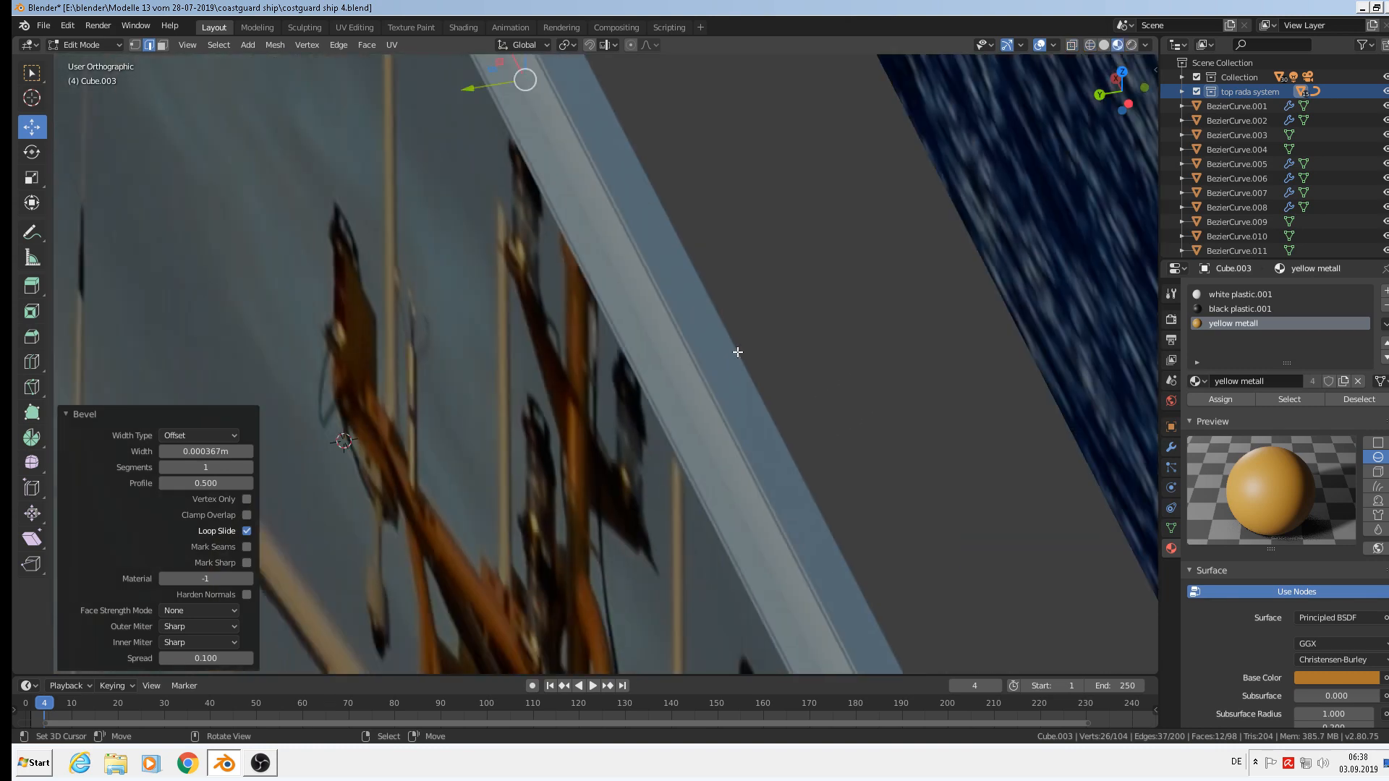
key(KP_1)
scroll(747, 390, down, 3)
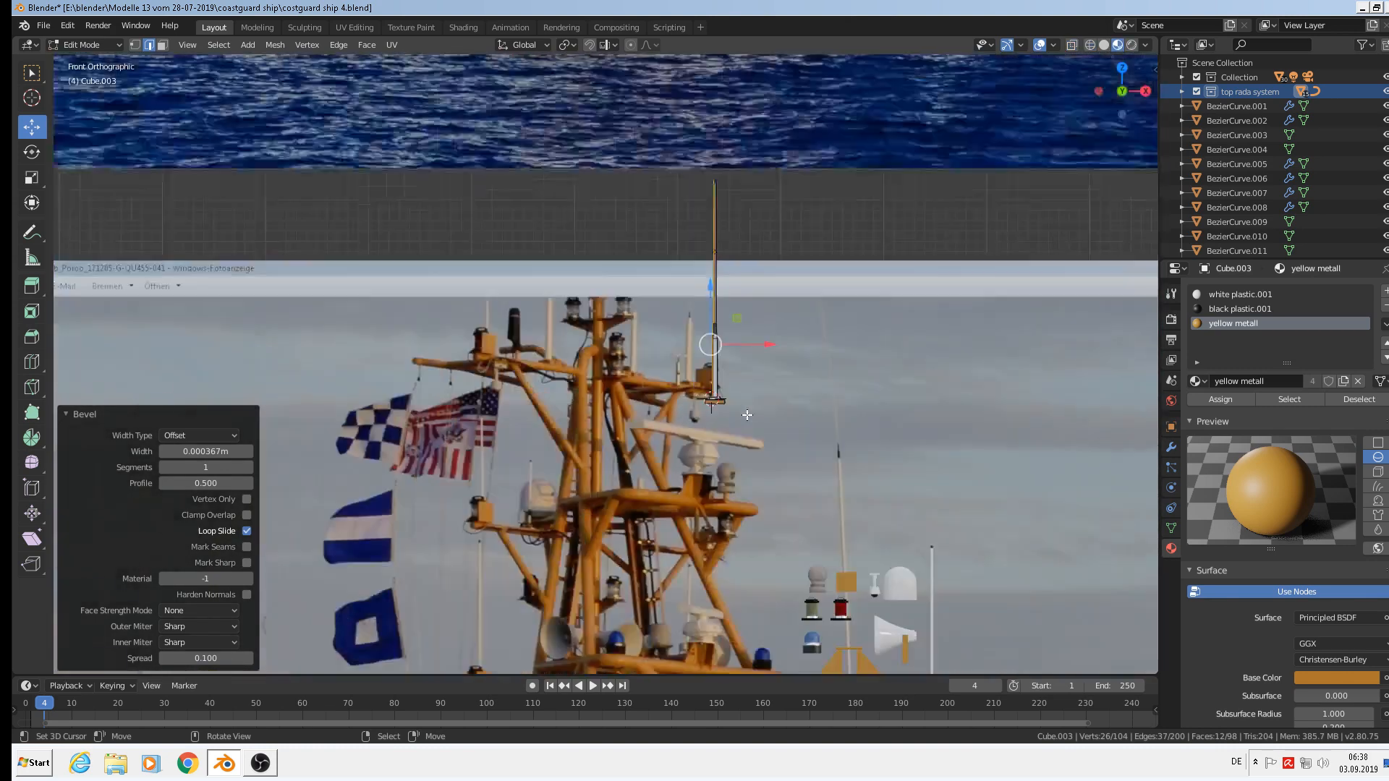
key(Tab)
scroll(740, 343, up, 3)
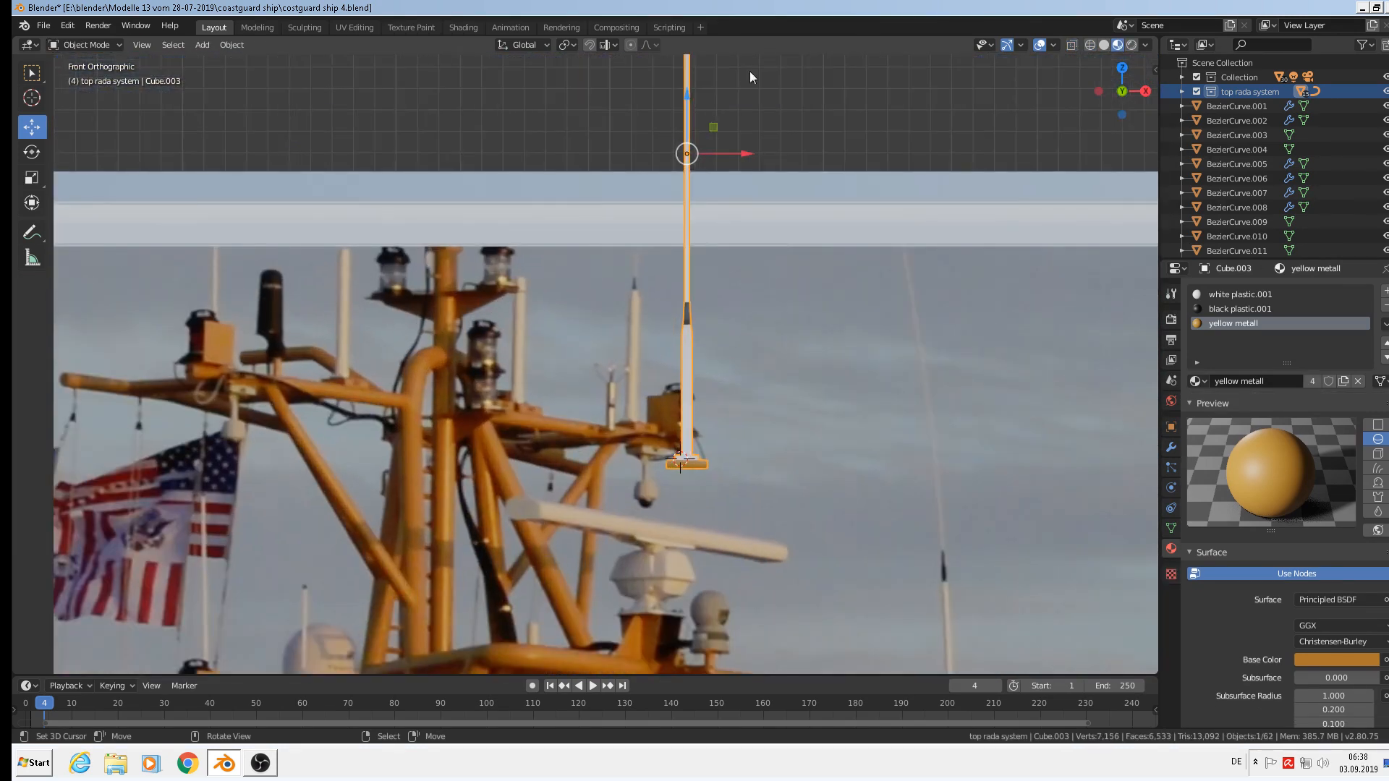
scroll(687, 350, down, 4)
shift+middle_drag(788, 433, 584, 309)
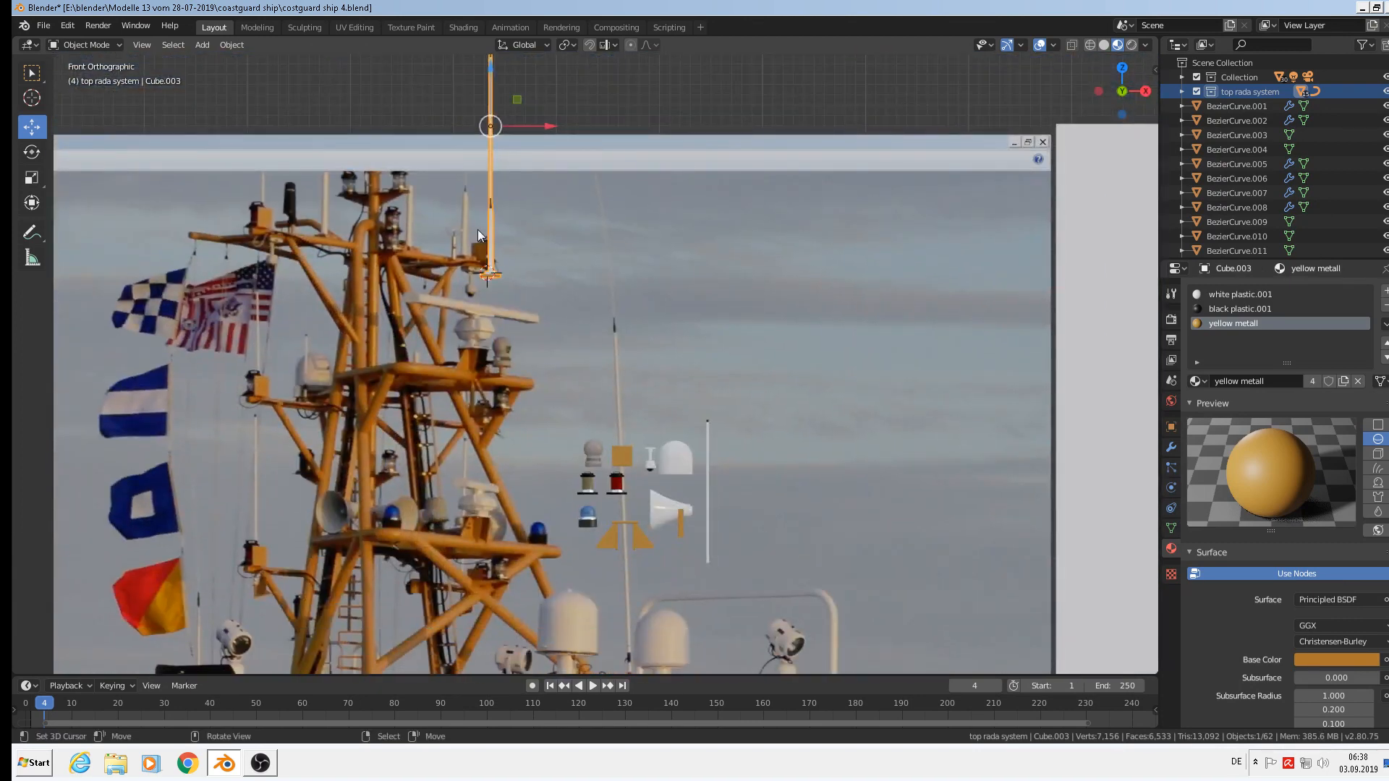
key(g)
click(732, 505)
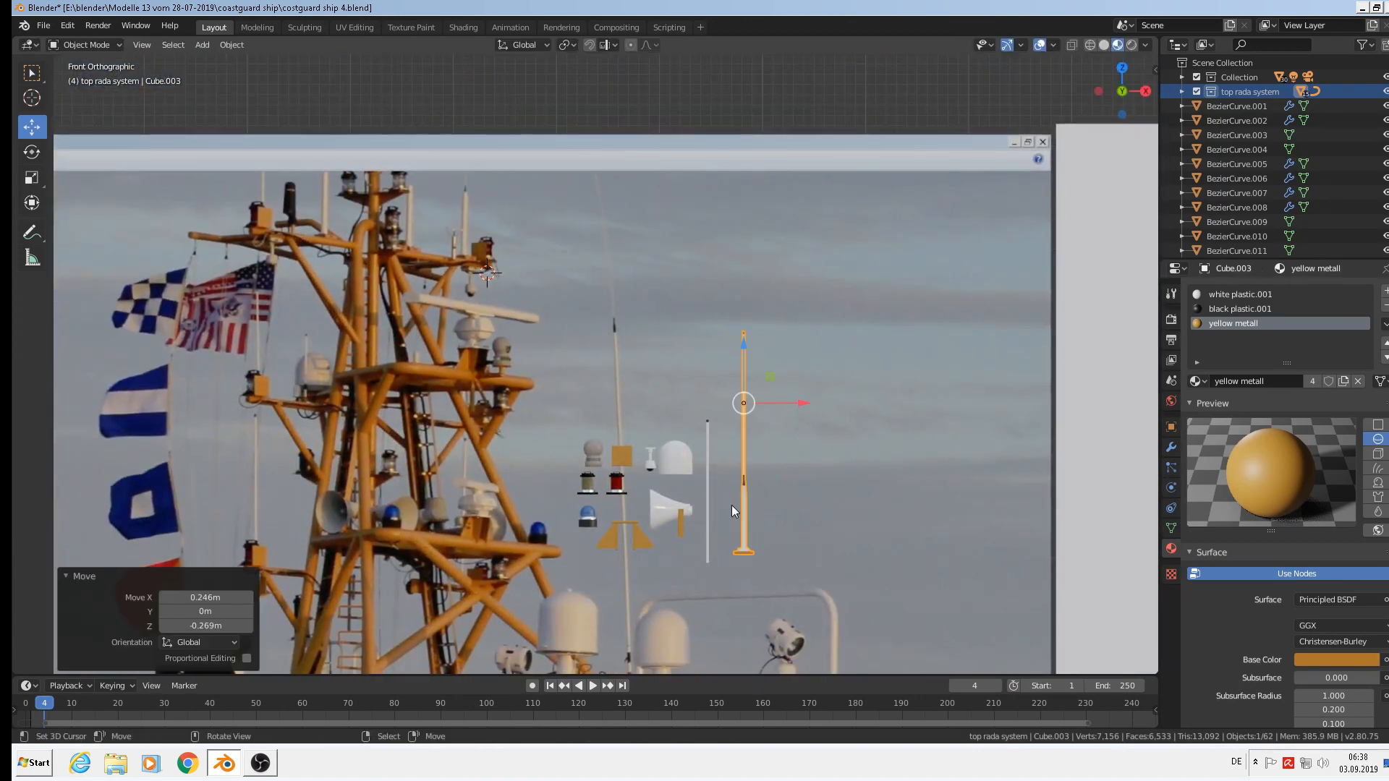
Save the file and save a new version as "costguard ship 5.blend" in the same folder
click(44, 26)
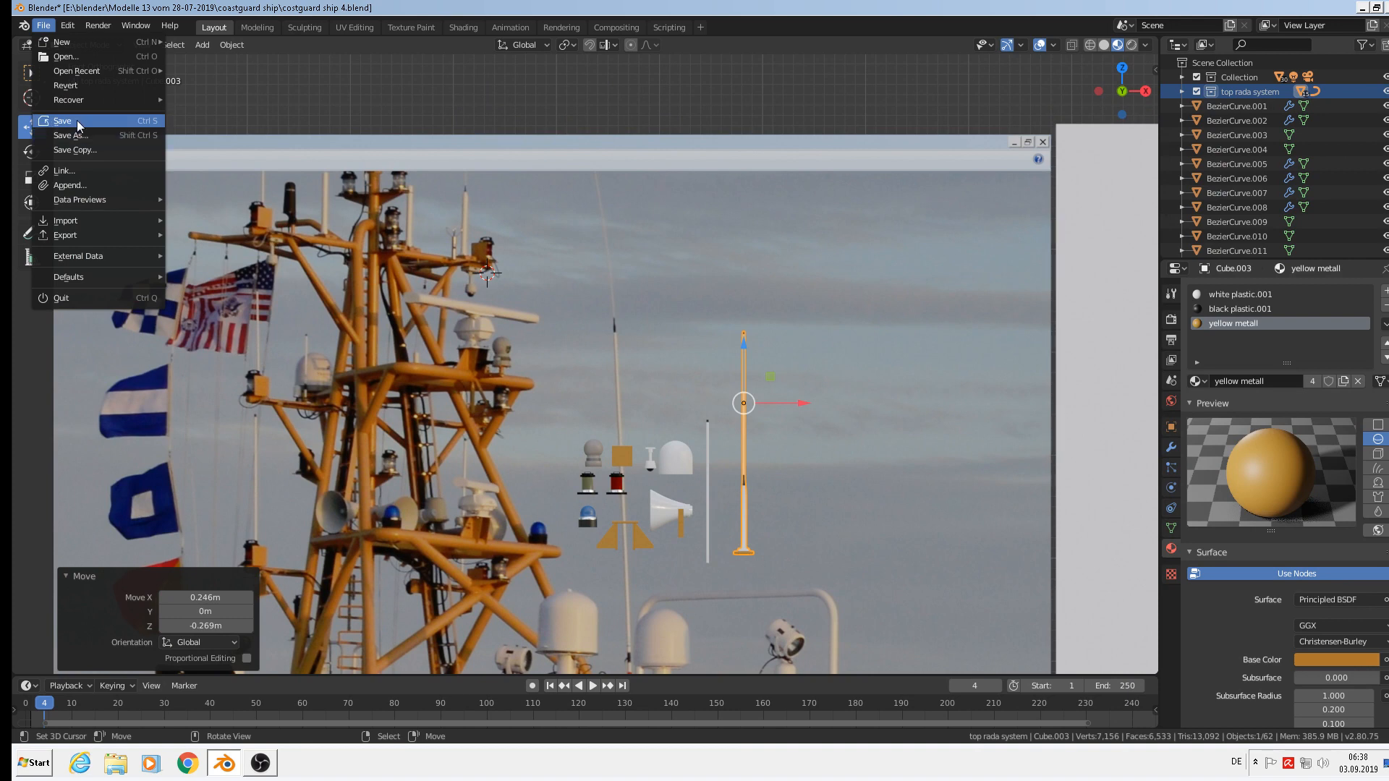
click(76, 120)
click(44, 26)
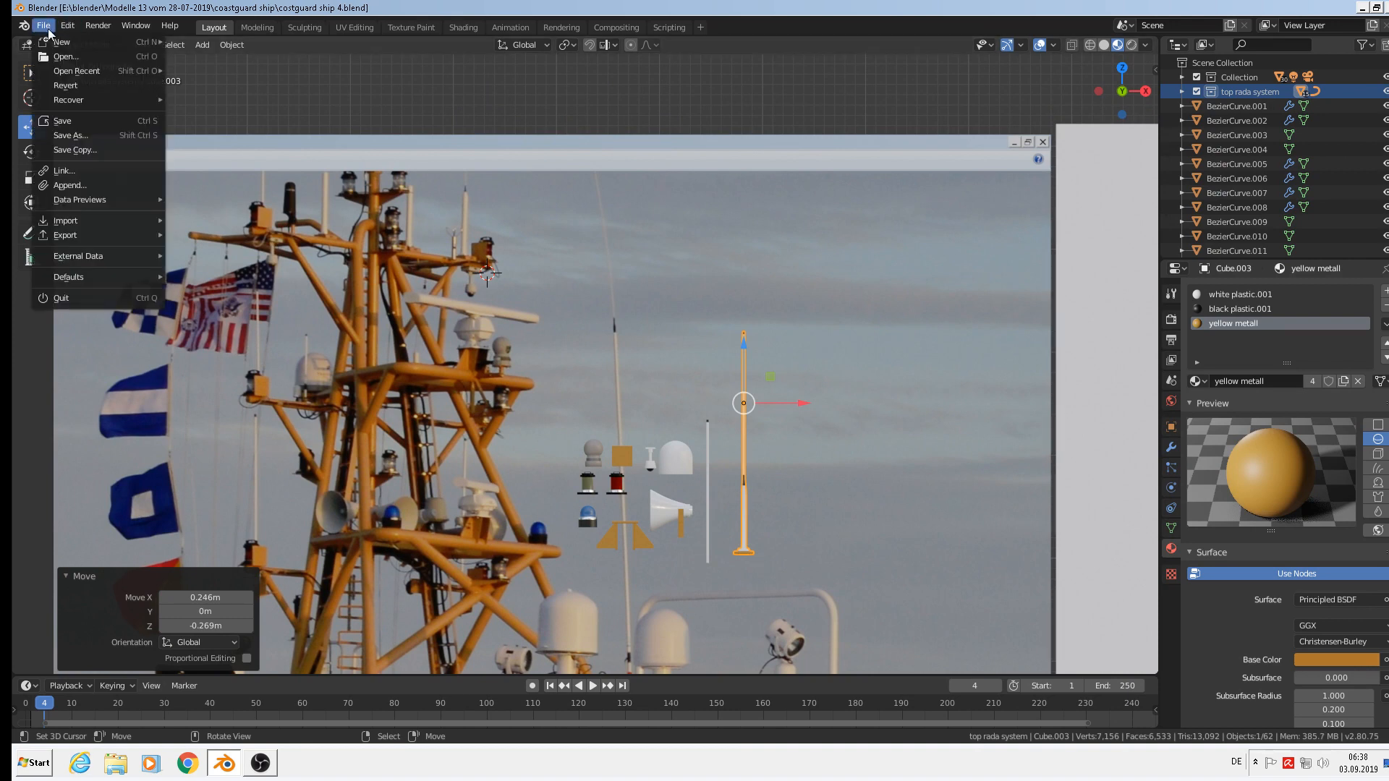
click(94, 137)
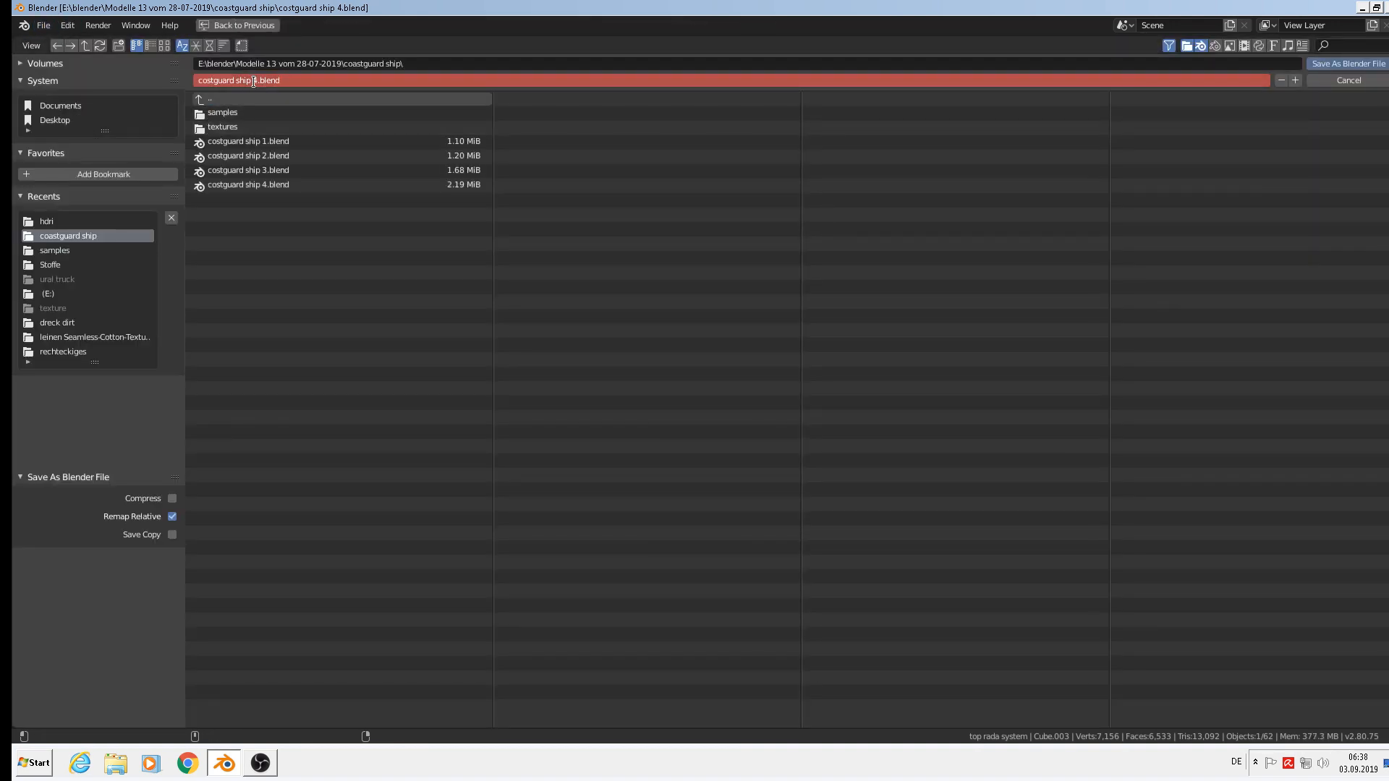
key(Delete)
text(5)
click(1349, 63)
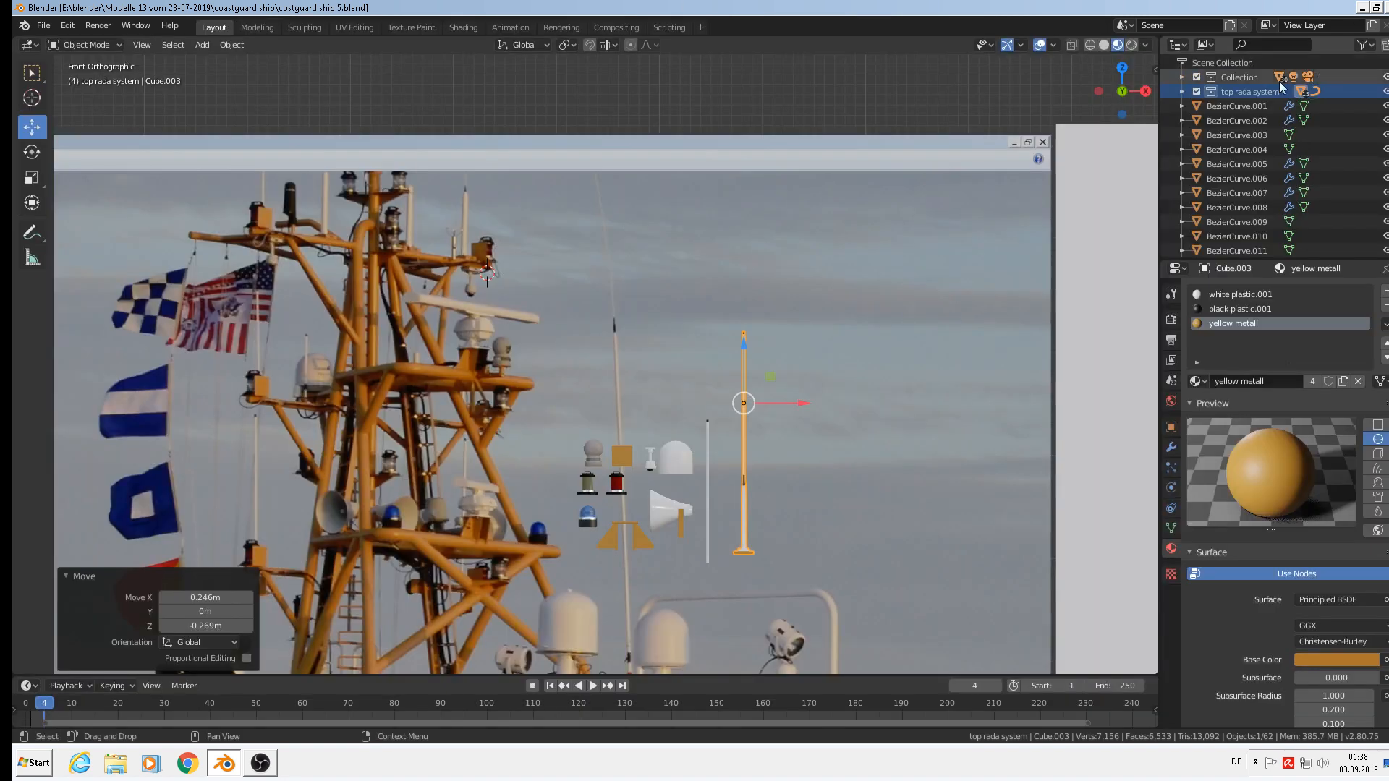
Place the 3D cursor at the left end of the photo's upper radar bar and add a circle with 24 vertices there
scroll(509, 328, up, 3)
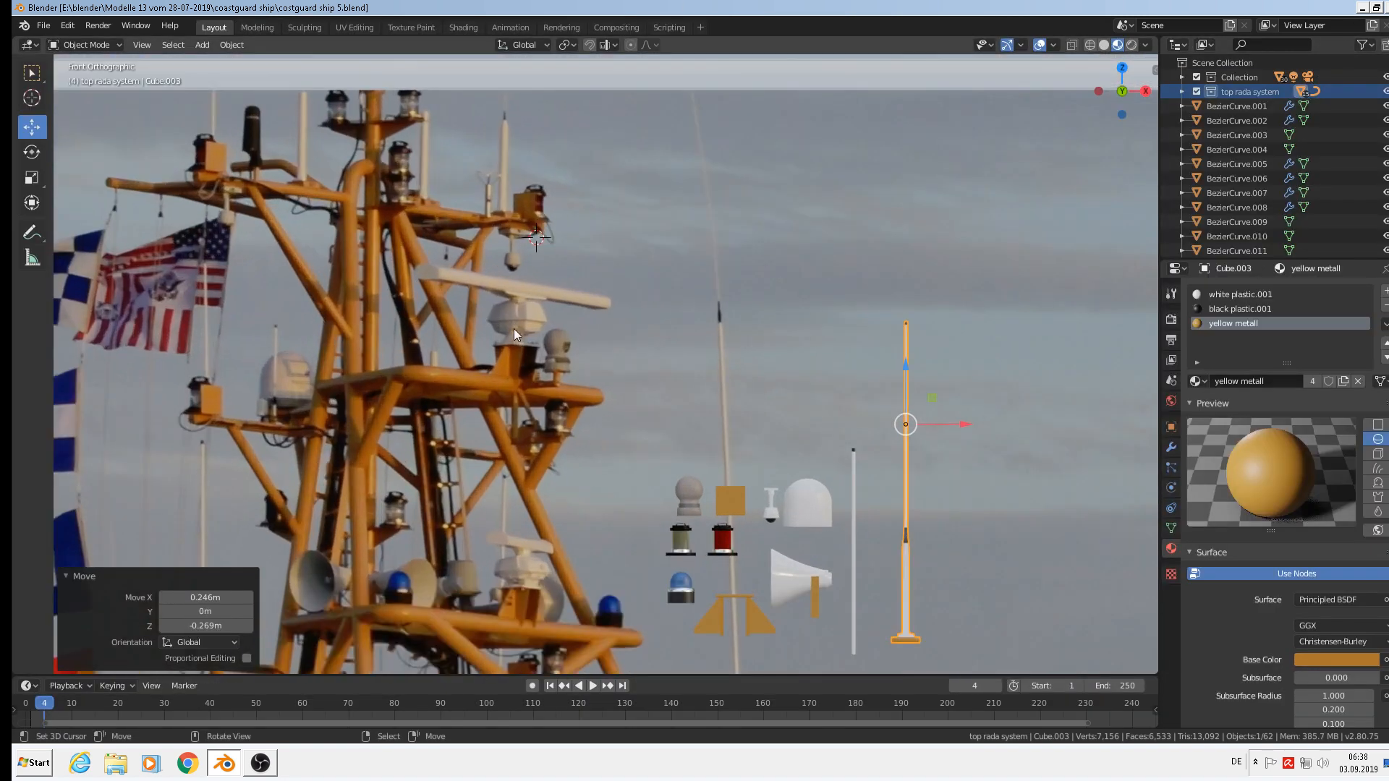
scroll(494, 319, up, 1)
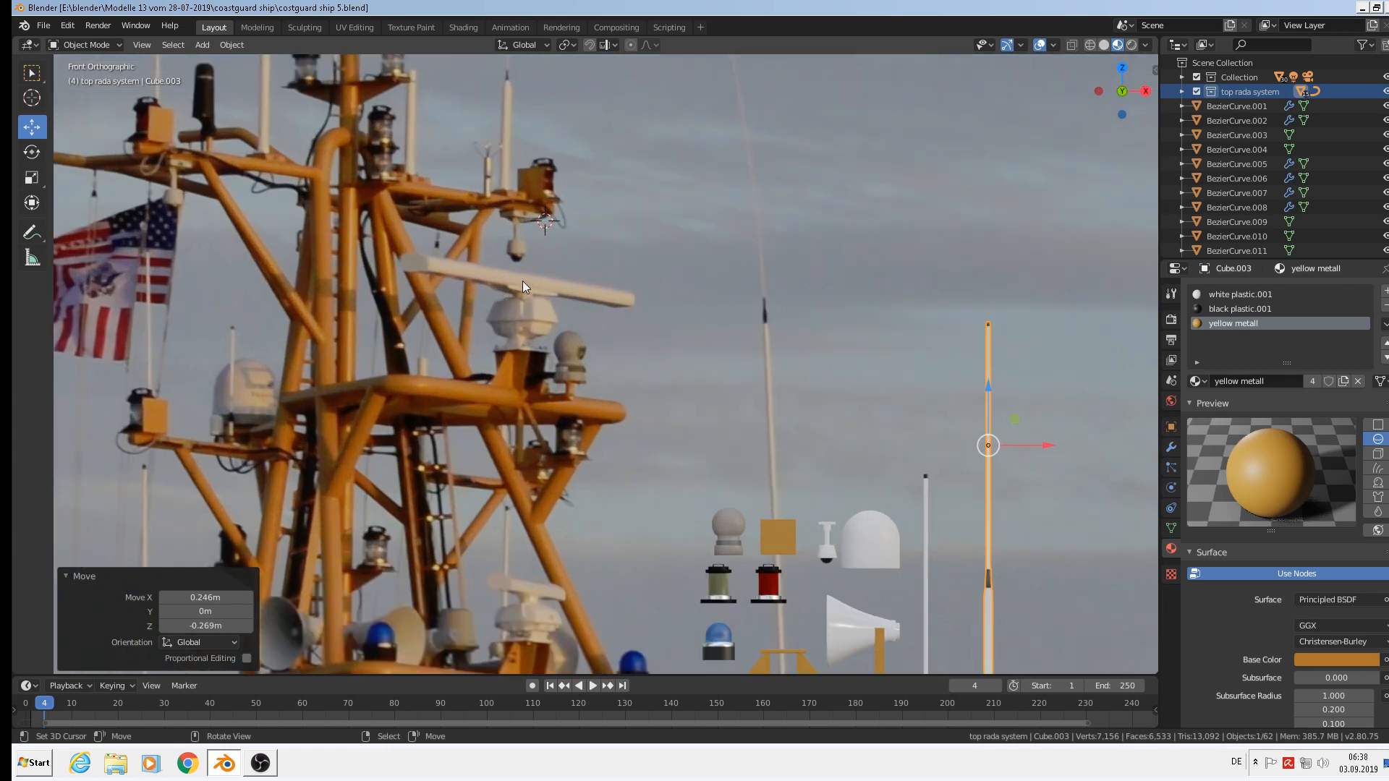
shift+right_click(415, 263)
click(206, 46)
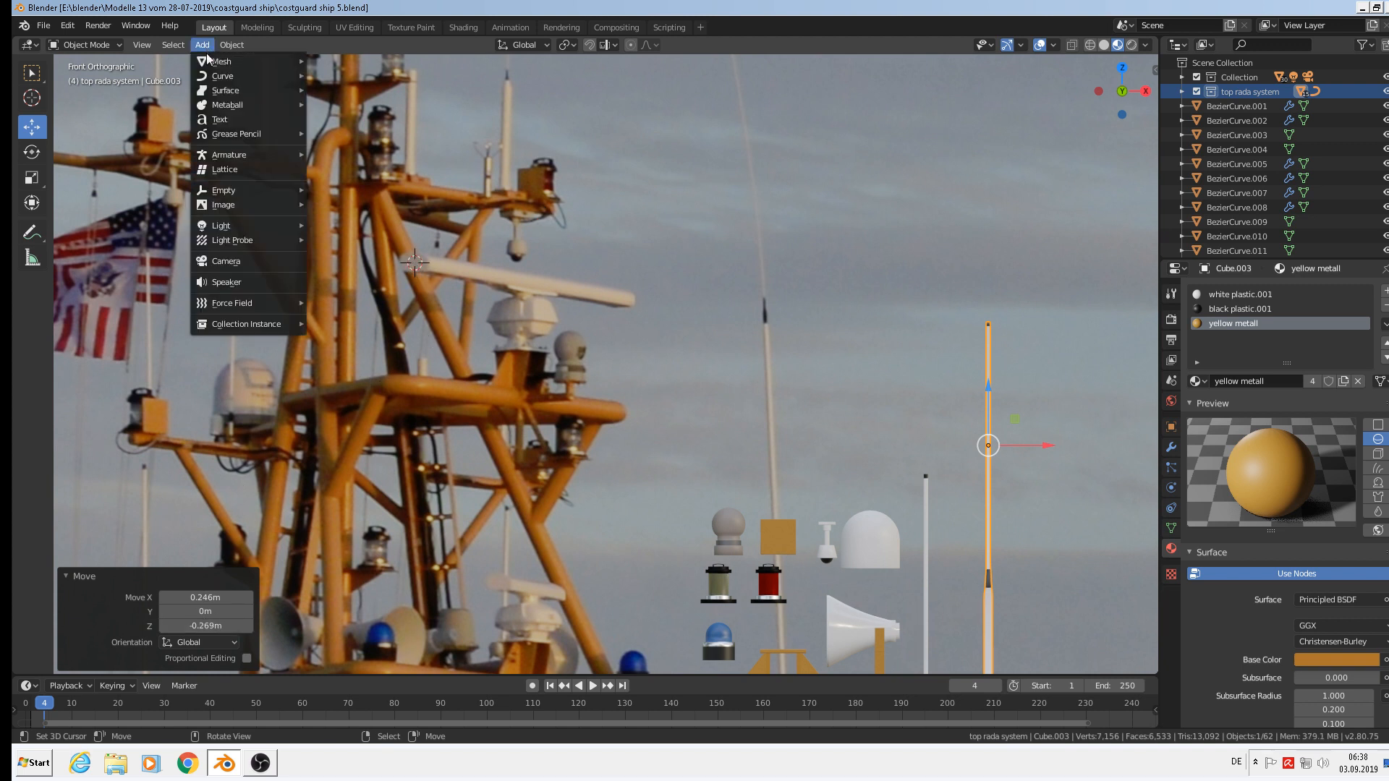
mouse_move(213, 63)
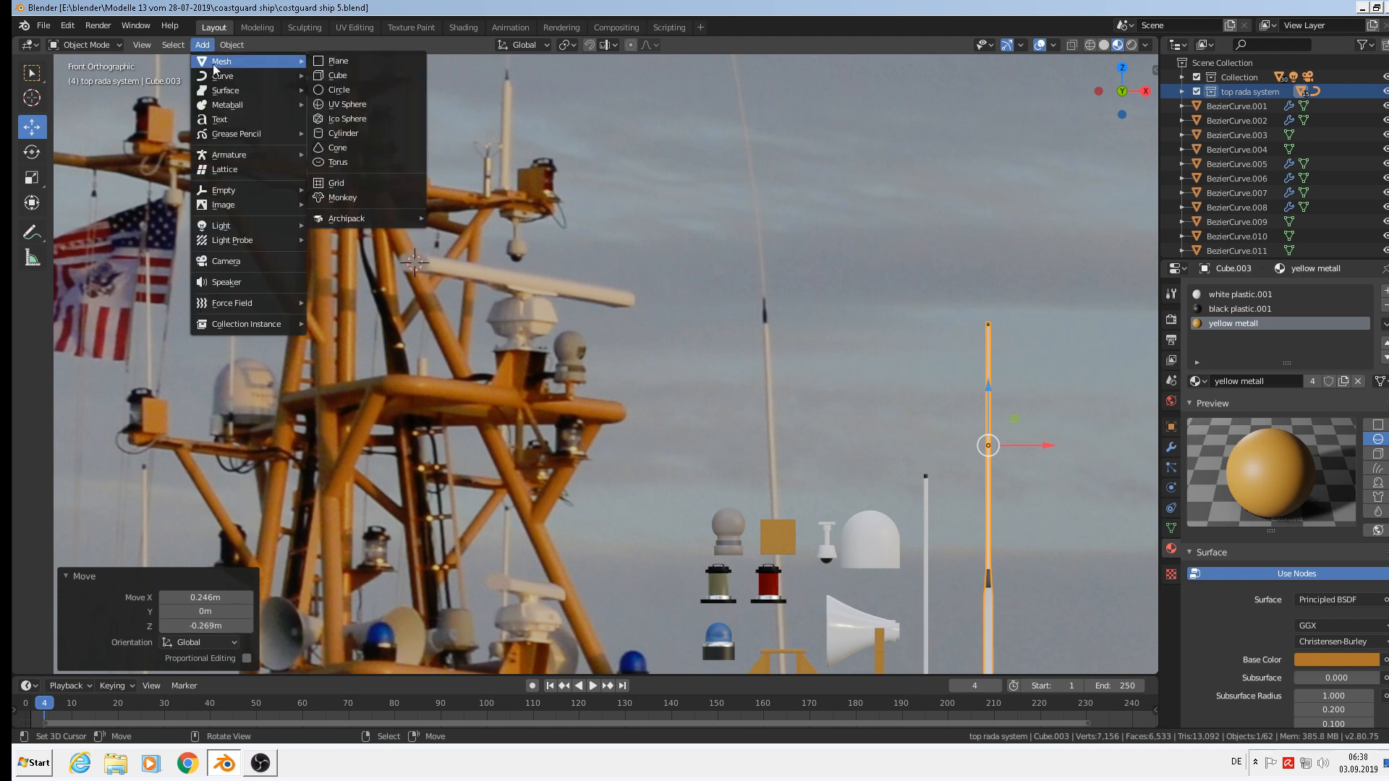
click(323, 90)
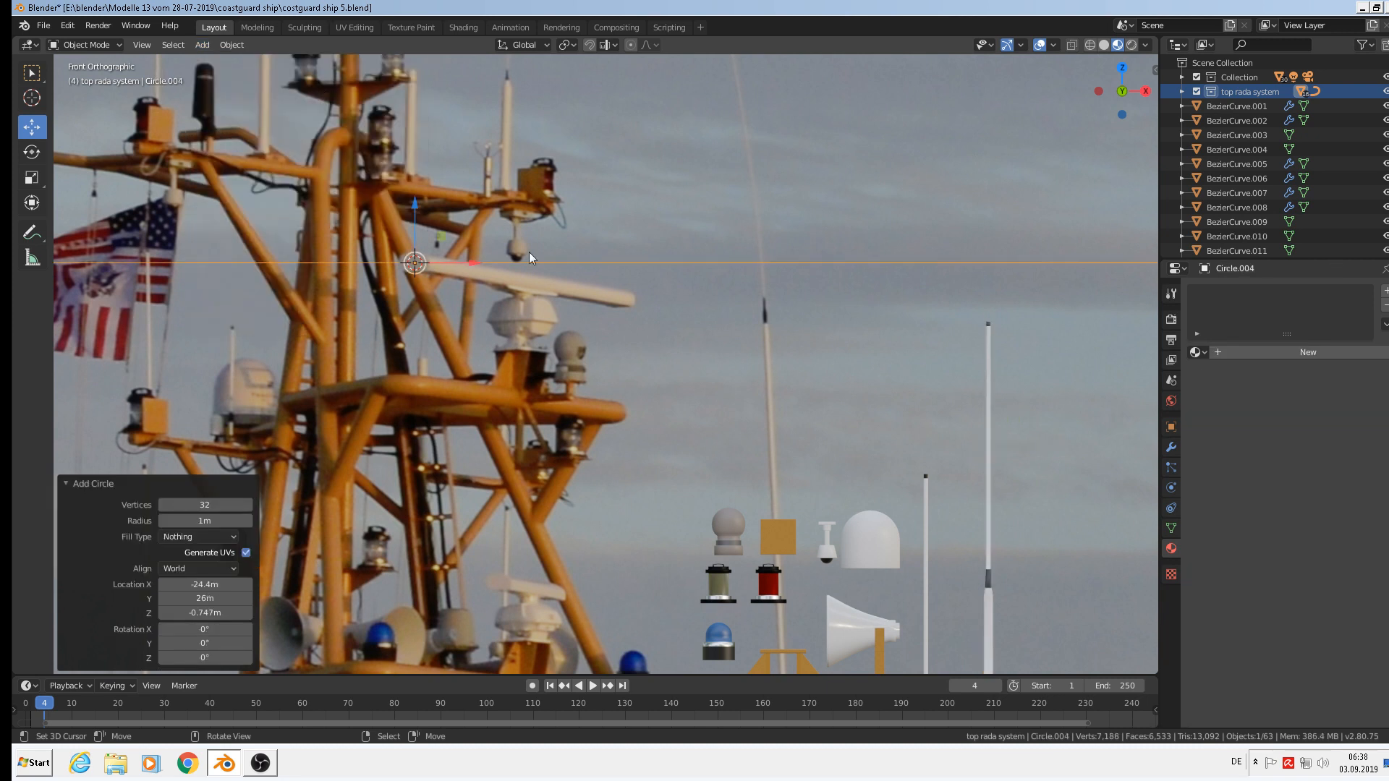
click(218, 505)
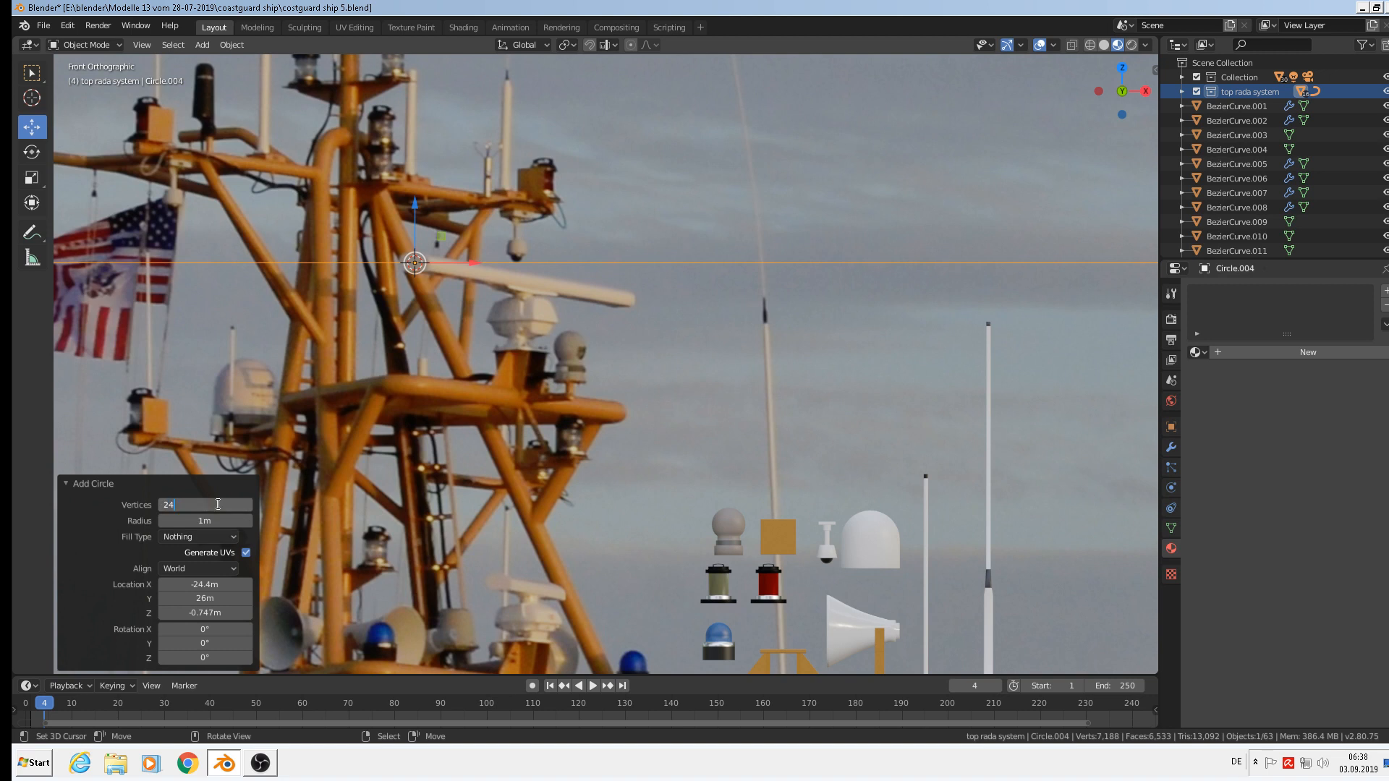
text(24)
key(Return)
Shrink the circle by factors of about 0.023 and 0.396, and rotate it 90° about the X axis
key(s)
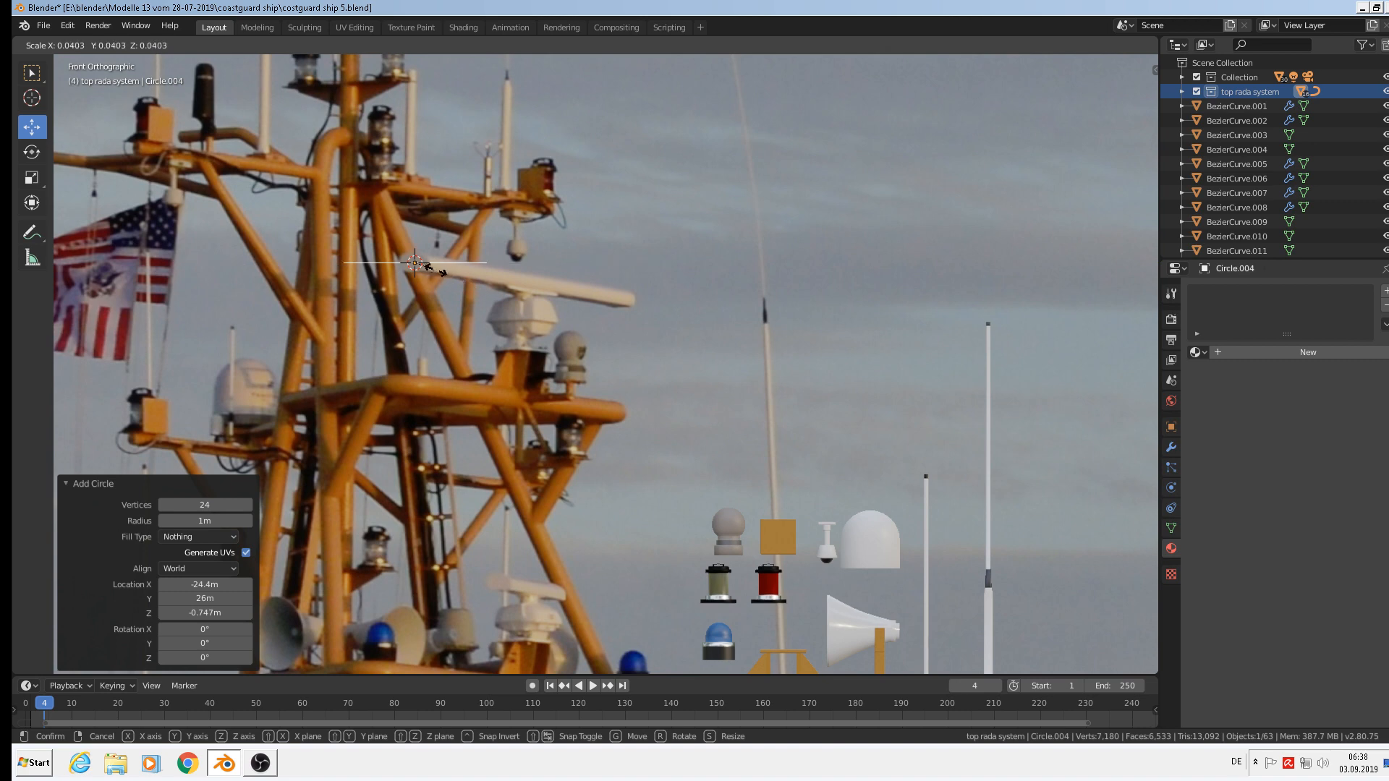
click(419, 266)
key(s)
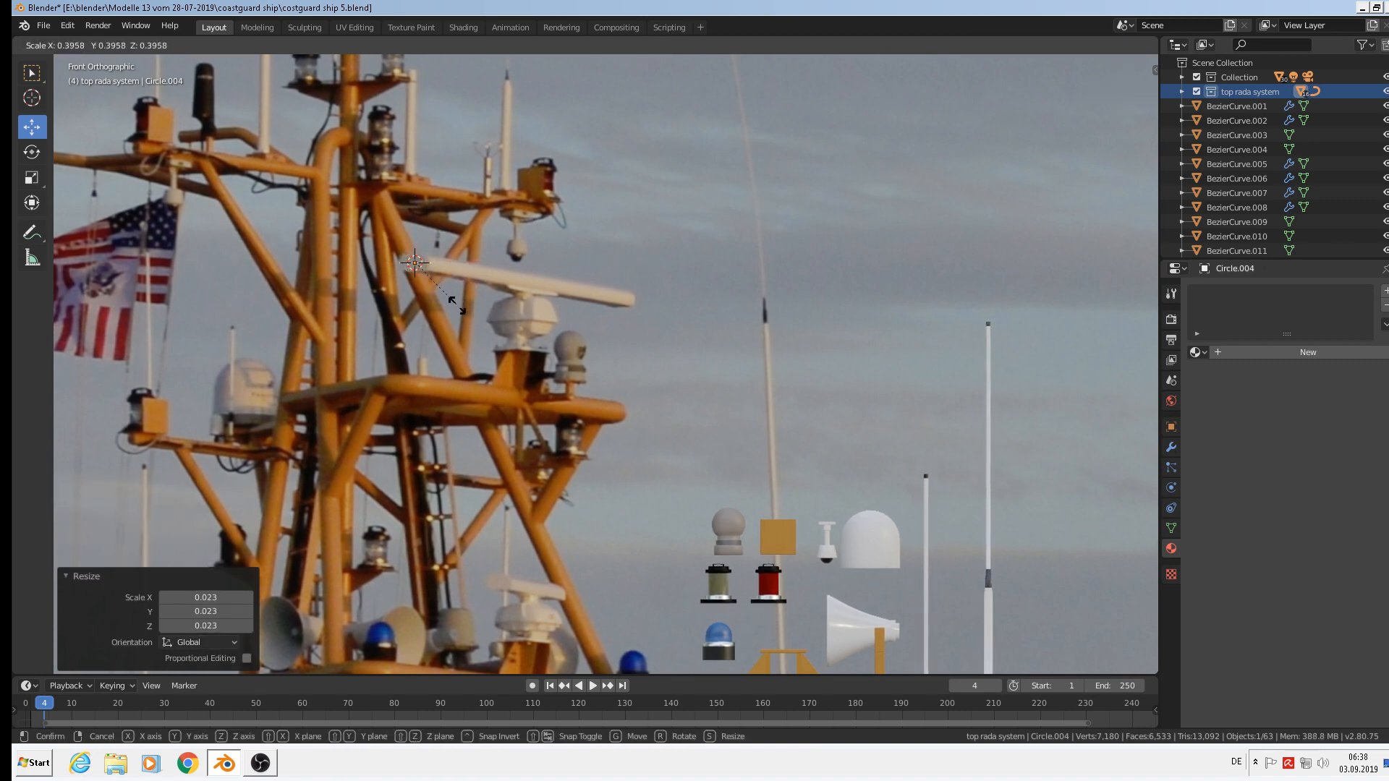
click(456, 305)
scroll(324, 132, up, 4)
text(r)
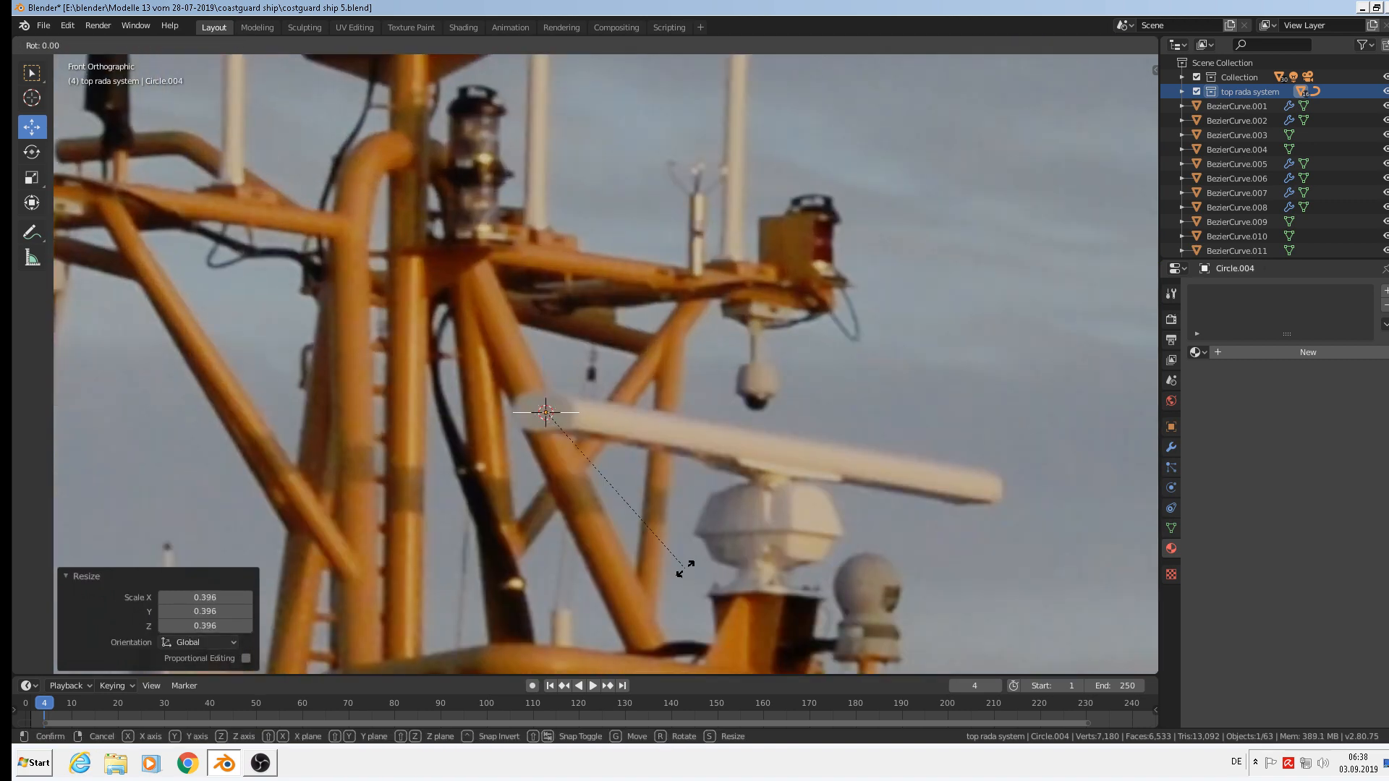
text(x90)
key(Return)
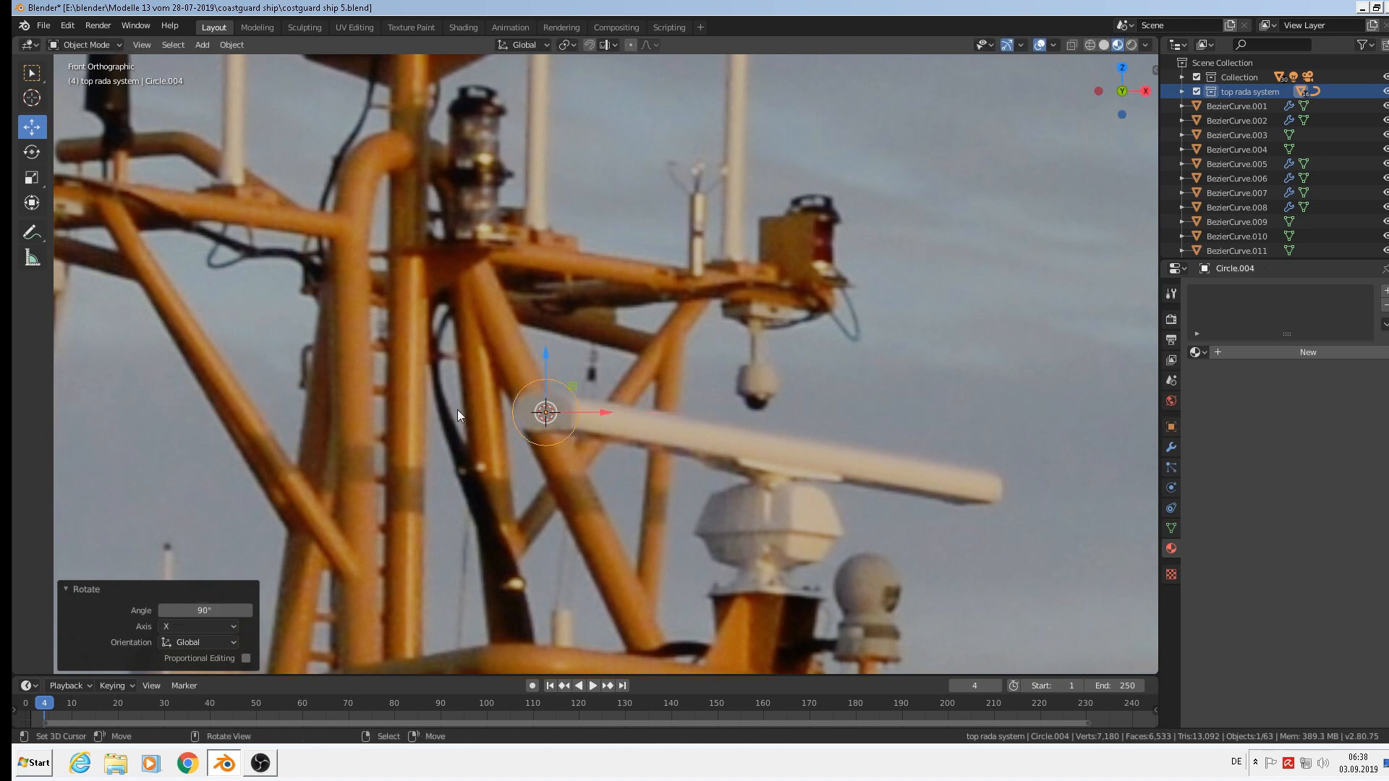
Flatten the circle into an ellipse by scaling it to about 0.496 along Z
key(s)
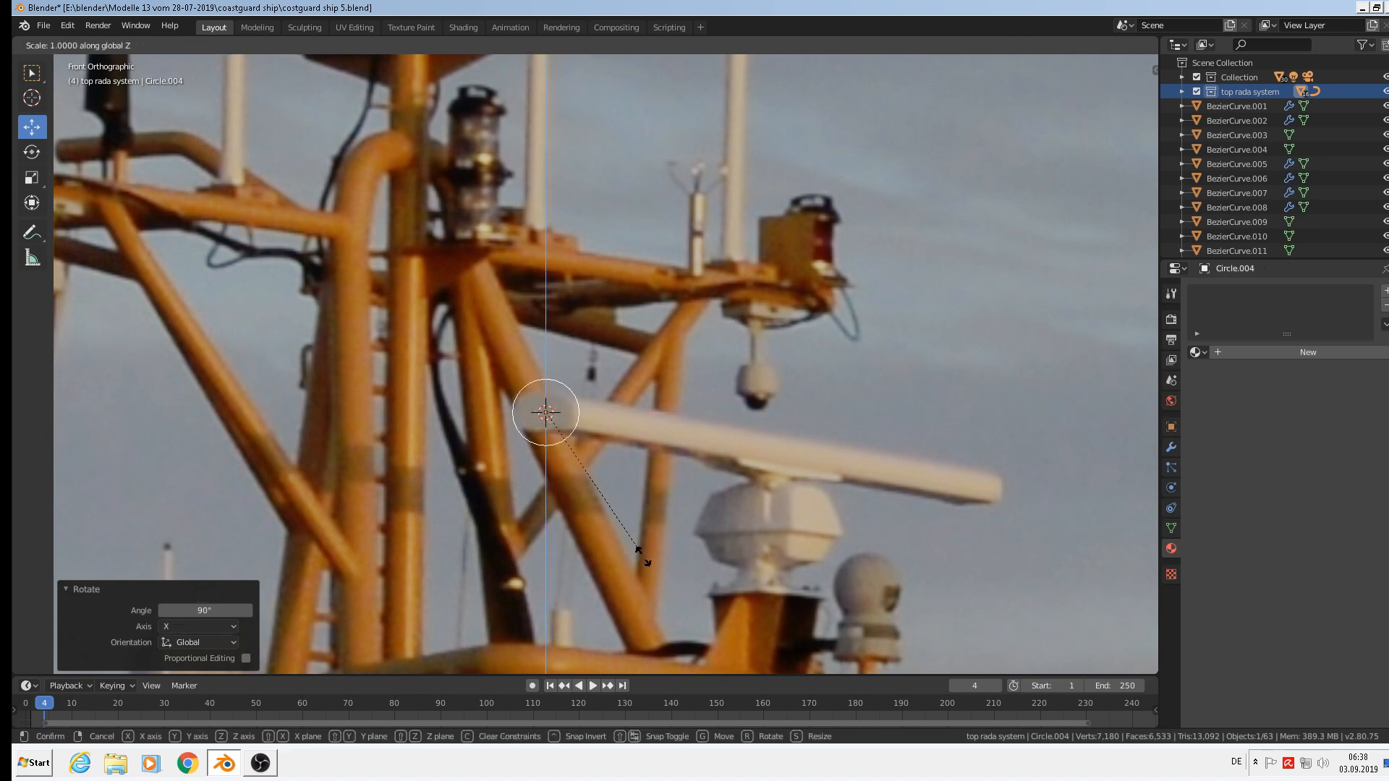
key(z)
click(596, 483)
scroll(596, 483, up, 1)
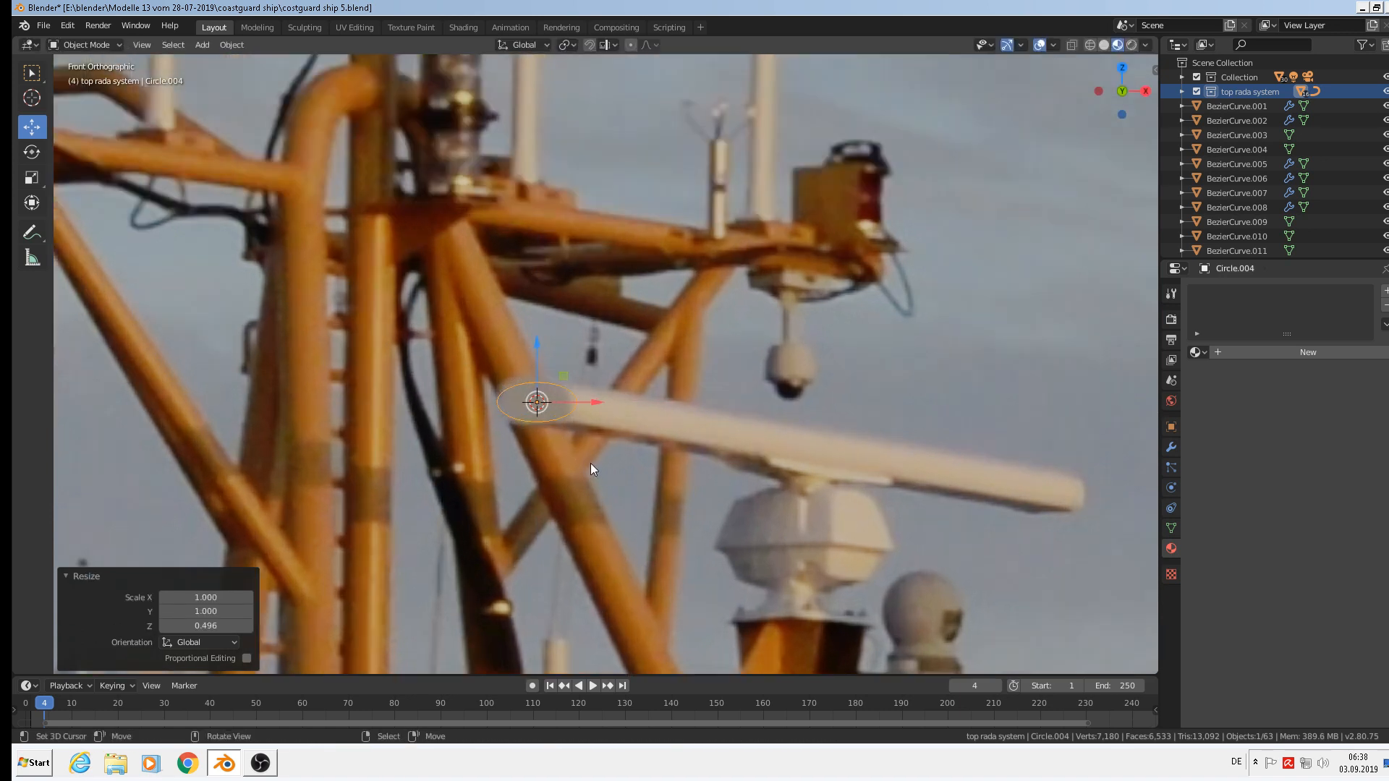
Widen the ellipse into a flatter oval by moving its vertices at the +X side outward along X in two selections
key(Tab)
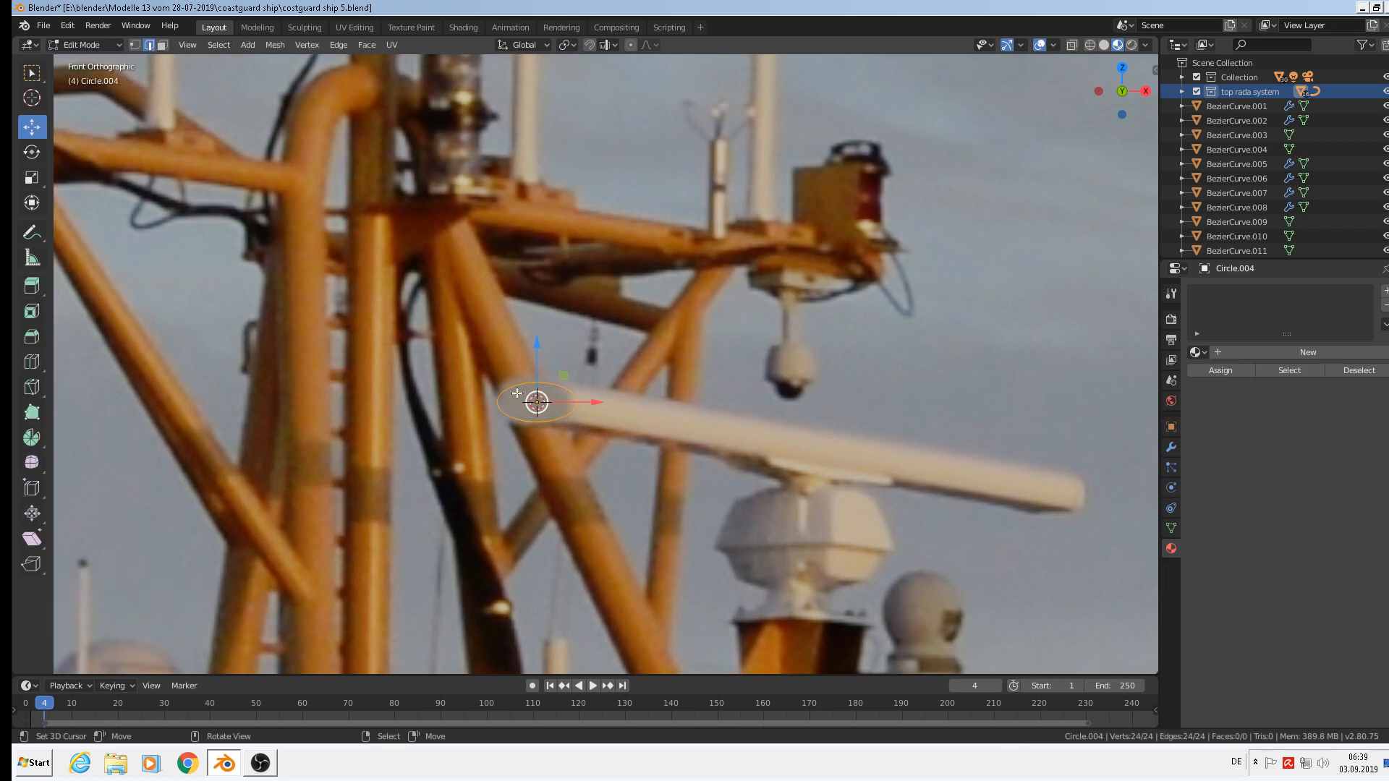
click(135, 45)
scroll(538, 396, up, 2)
scroll(538, 397, up, 1)
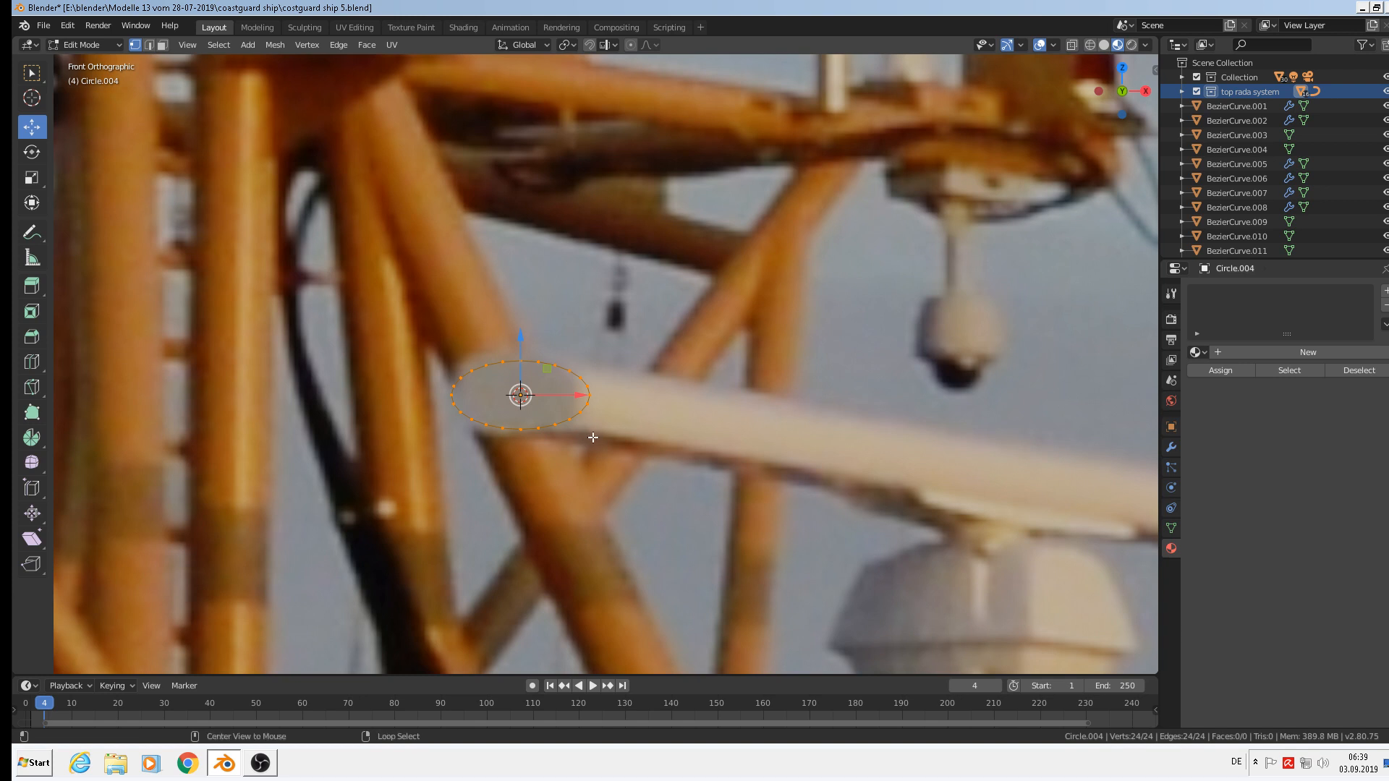
key(alt+a)
drag(649, 449, 515, 348)
drag(613, 393, 620, 392)
key(alt+a)
drag(646, 453, 539, 342)
drag(627, 395, 646, 394)
key(Tab)
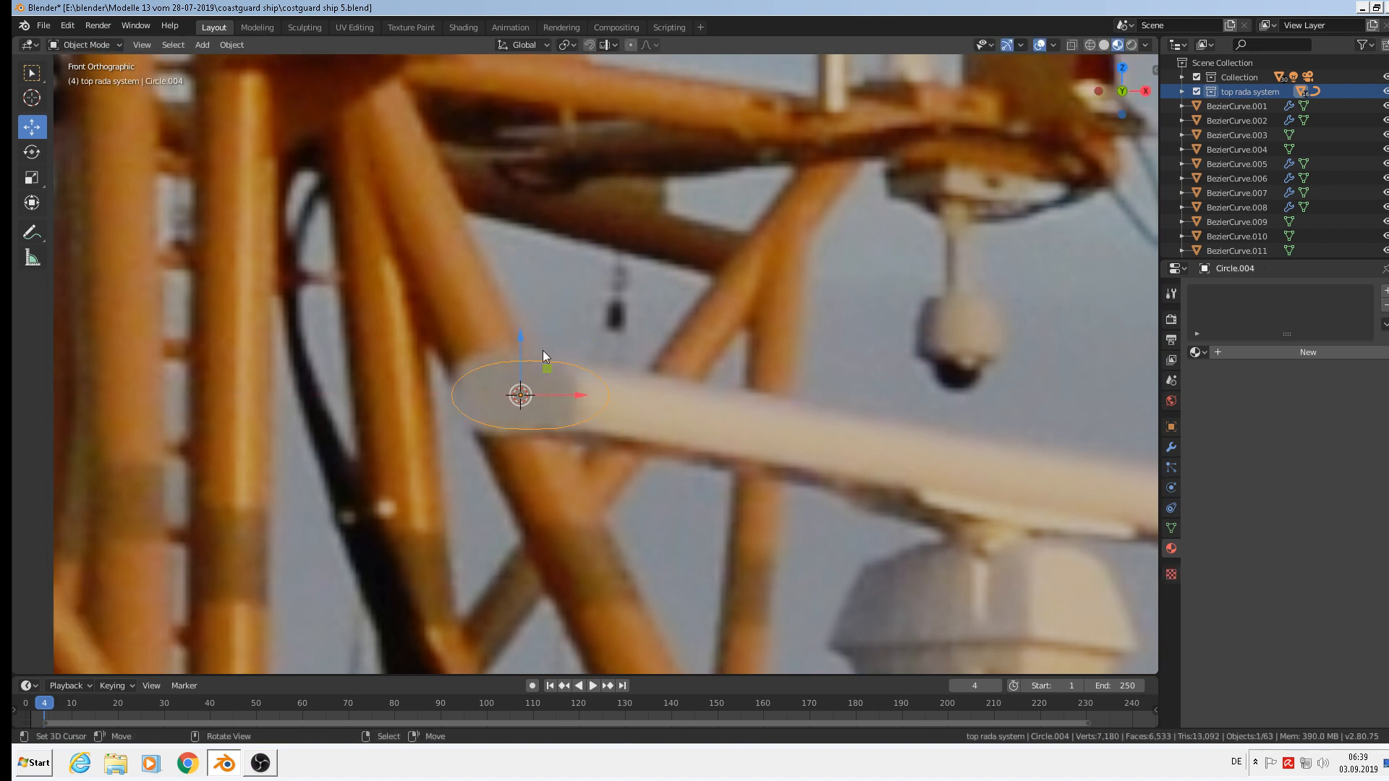
Rotate the oval profile 90° about the Z axis
scroll(560, 410, down, 1)
scroll(805, 454, down, 6)
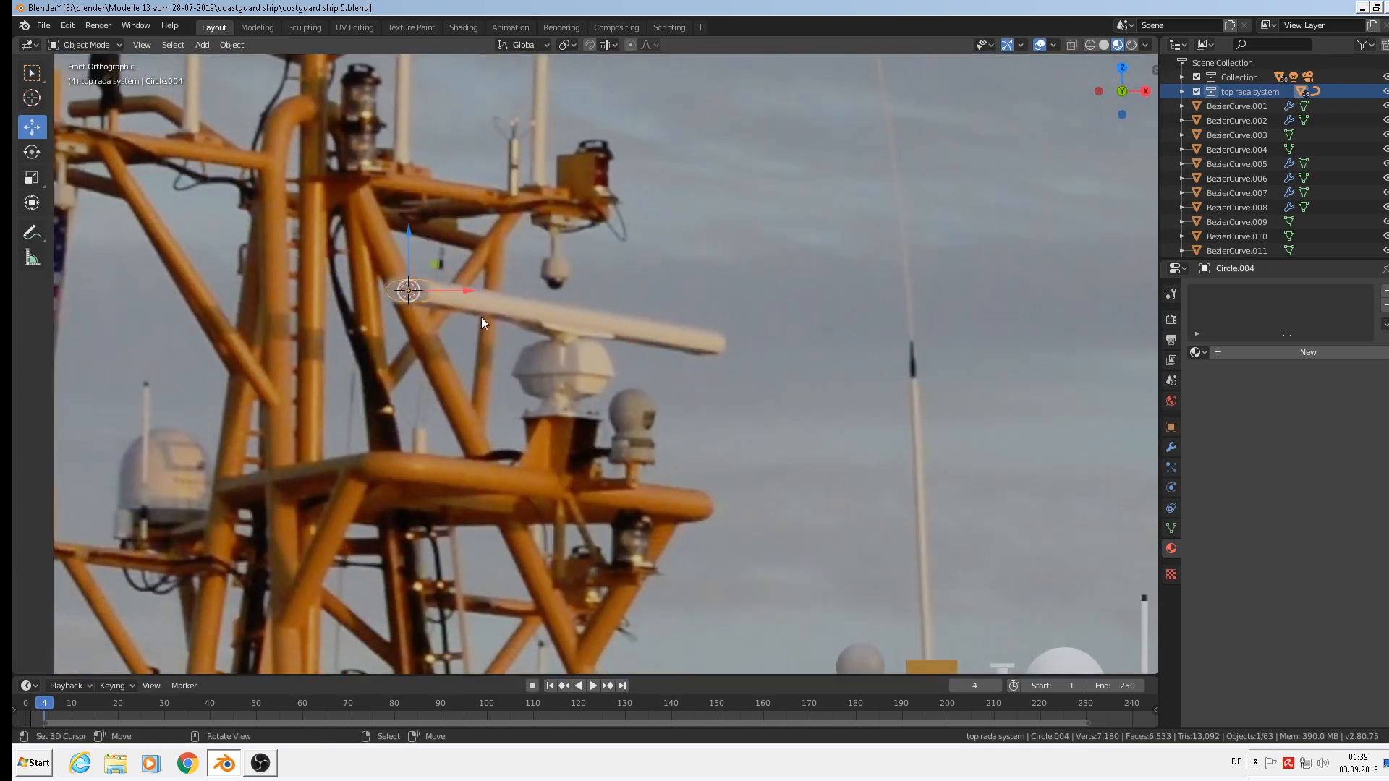
text(rz90)
key(Return)
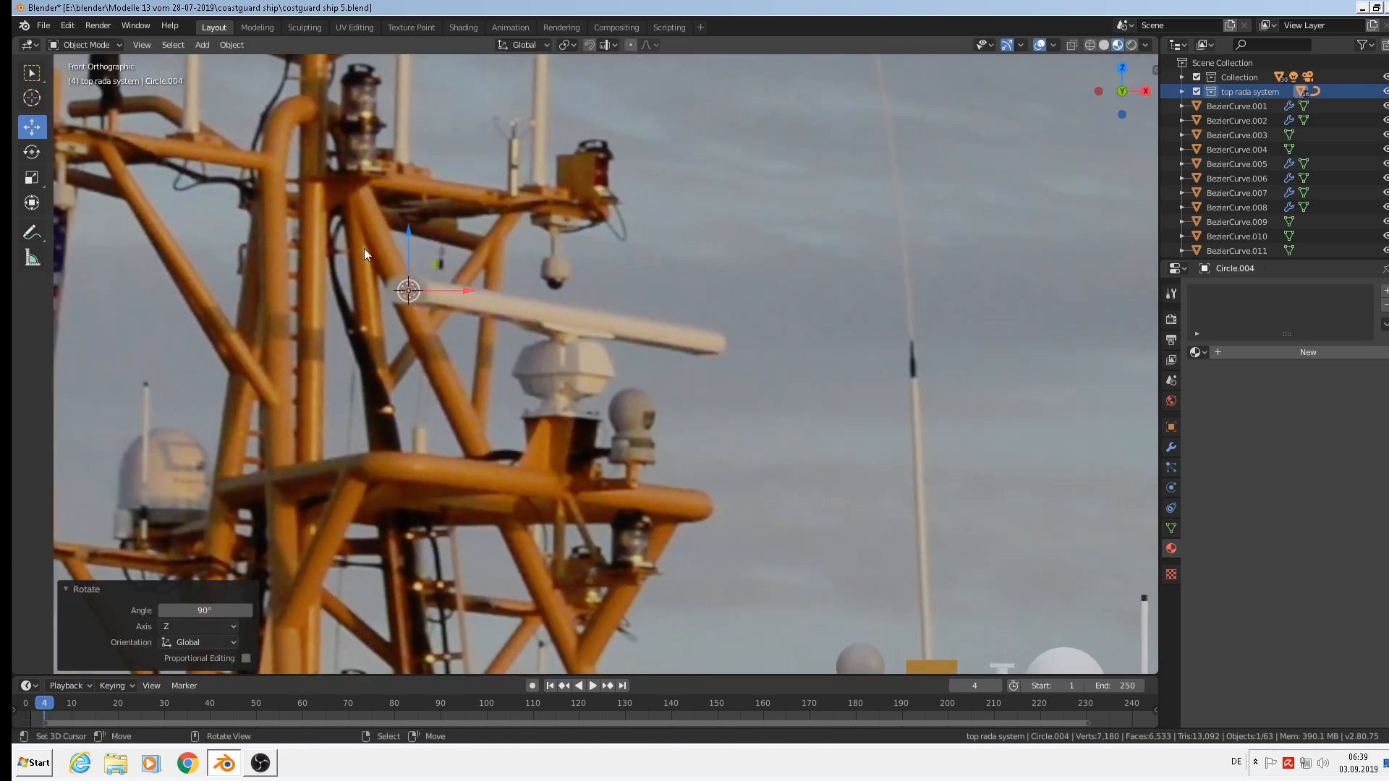
Extrude the whole oval profile about 0.133 m along X and fill the new end with a face
scroll(416, 286, up, 4)
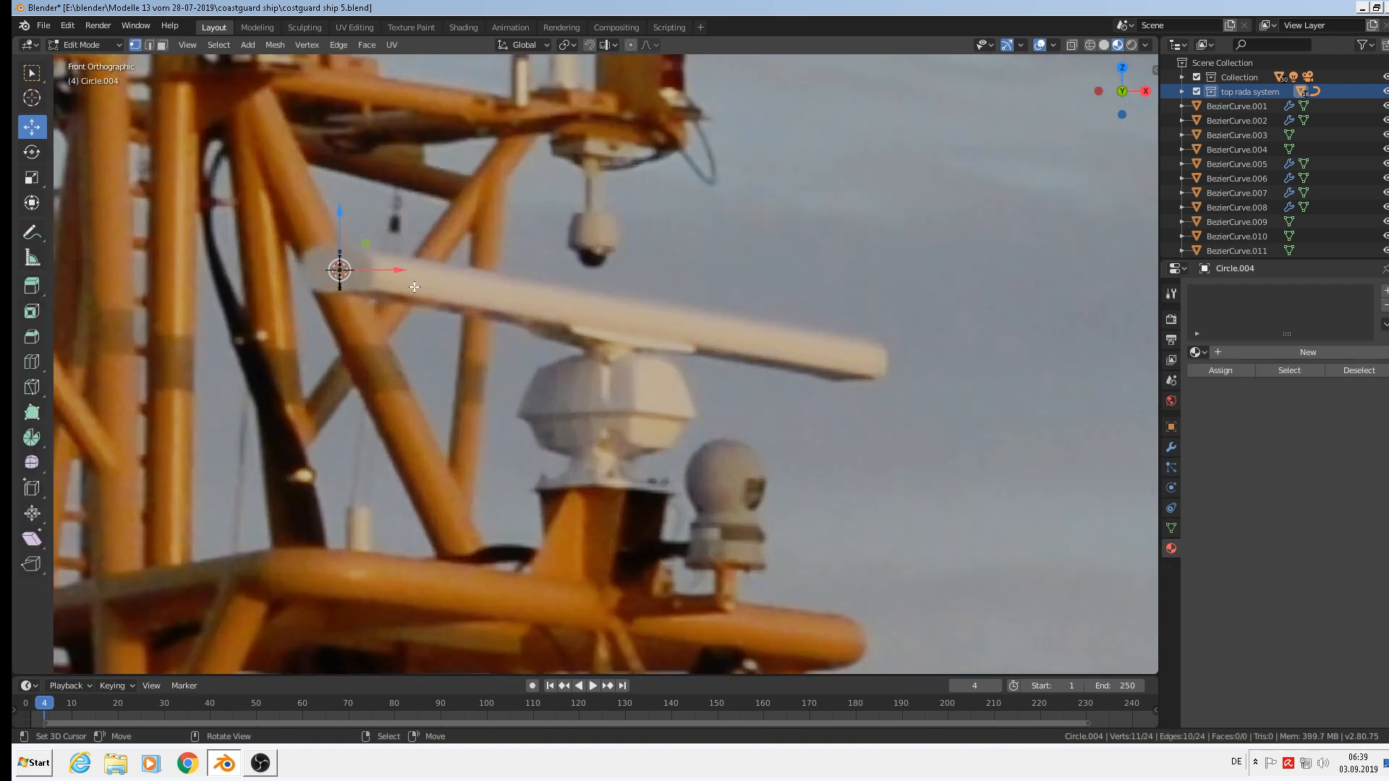
key(a)
key(e)
click(414, 287)
drag(396, 271, 987, 347)
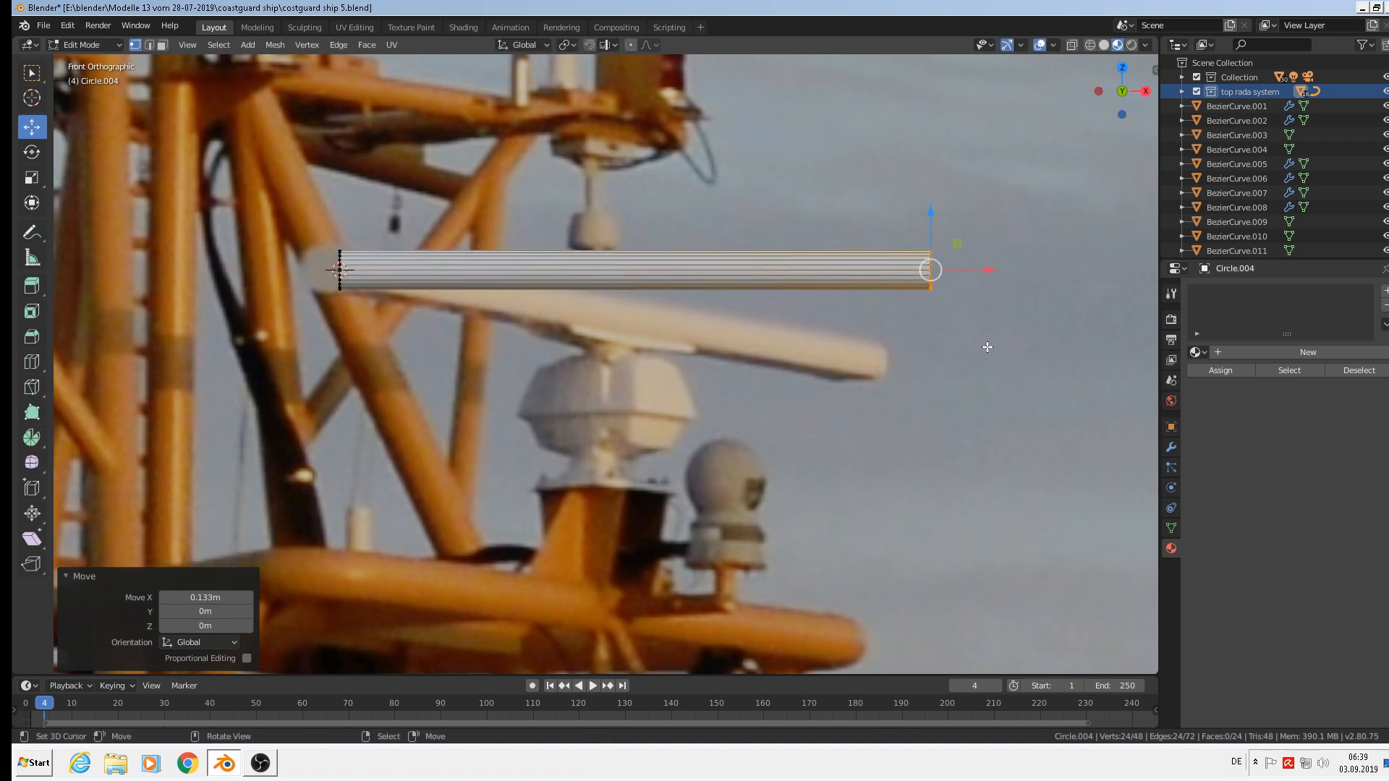
key(f)
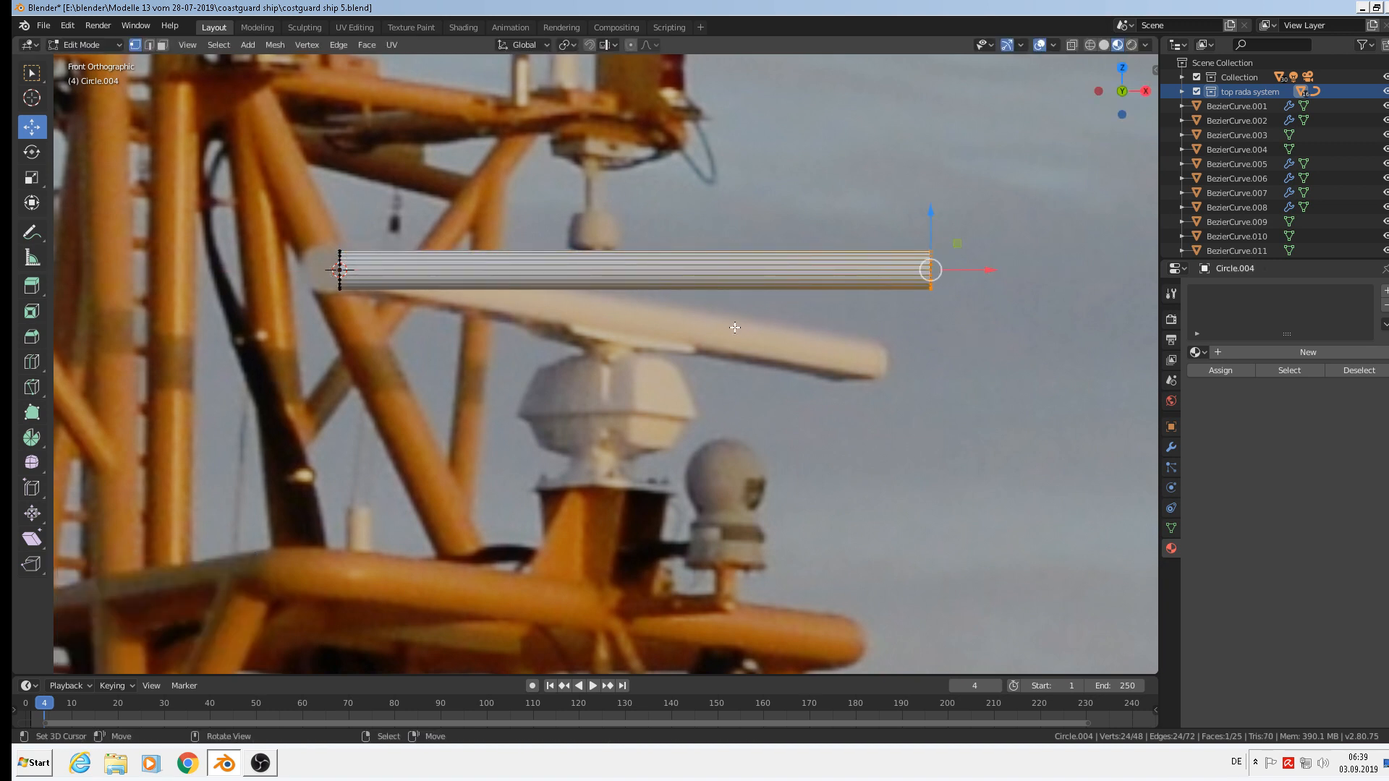
Move the radar bar along Y until it stands completely in front of the reference photo
middle_drag(1118, 350, 1004, 357)
scroll(955, 283, up, 4)
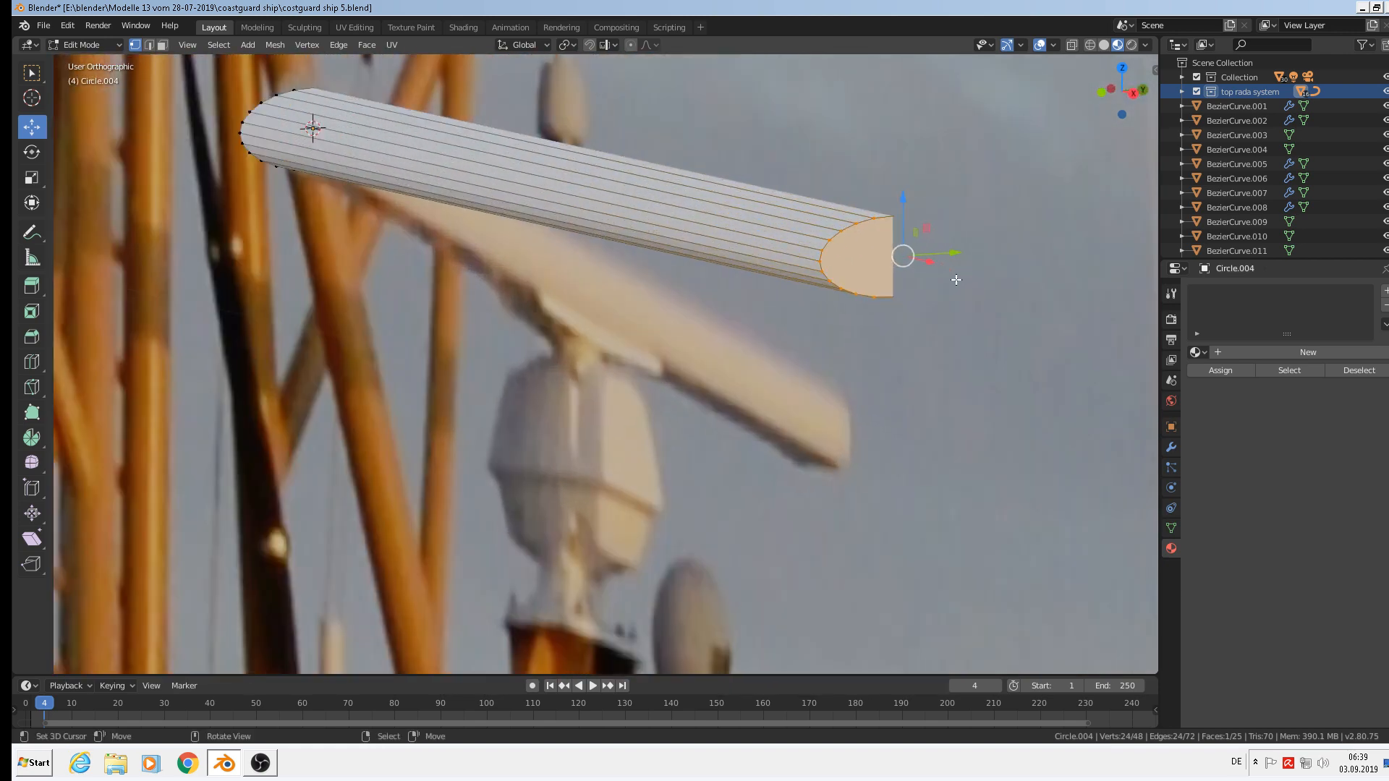
key(Tab)
scroll(955, 283, down, 5)
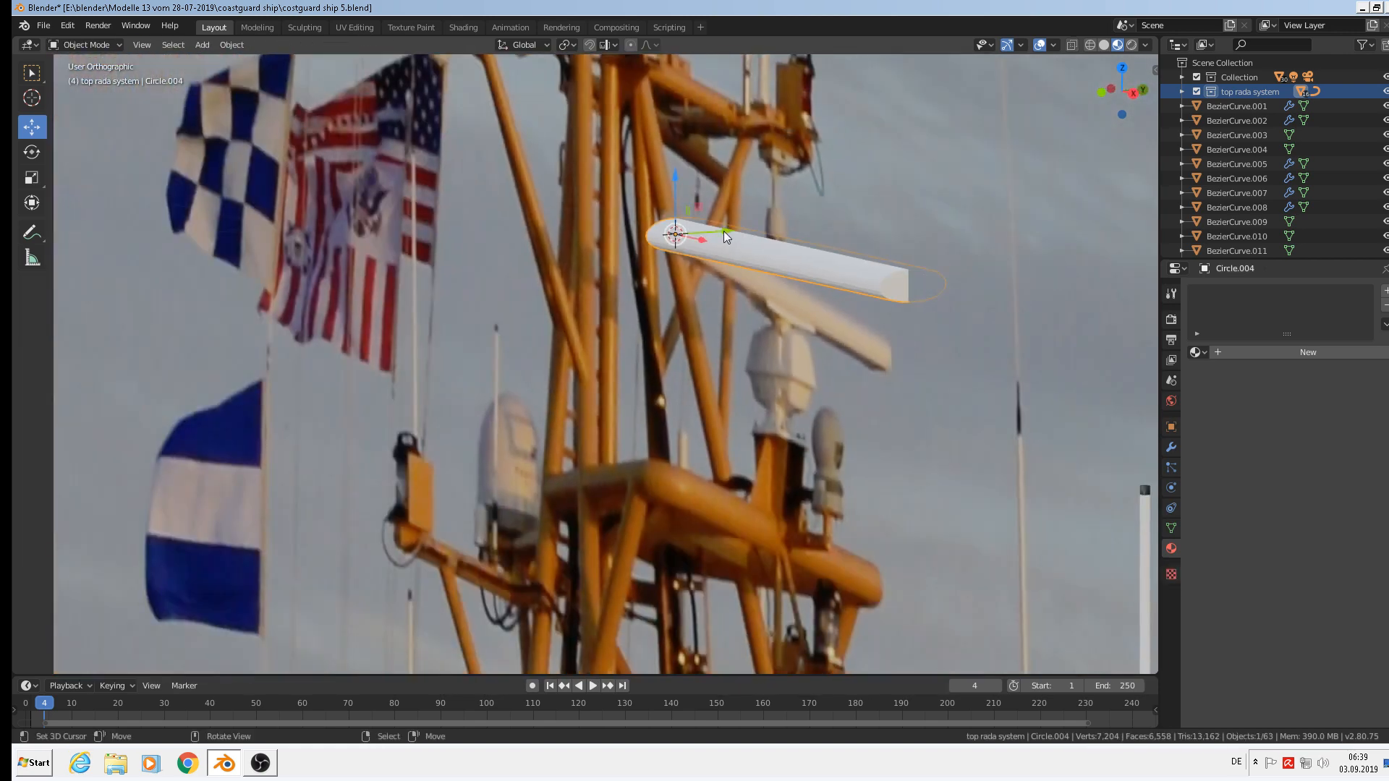
drag(725, 232, 517, 290)
Bevel the filled end of the radar bar with one segment and a width of about 0.0689 m
scroll(686, 347, up, 7)
key(Tab)
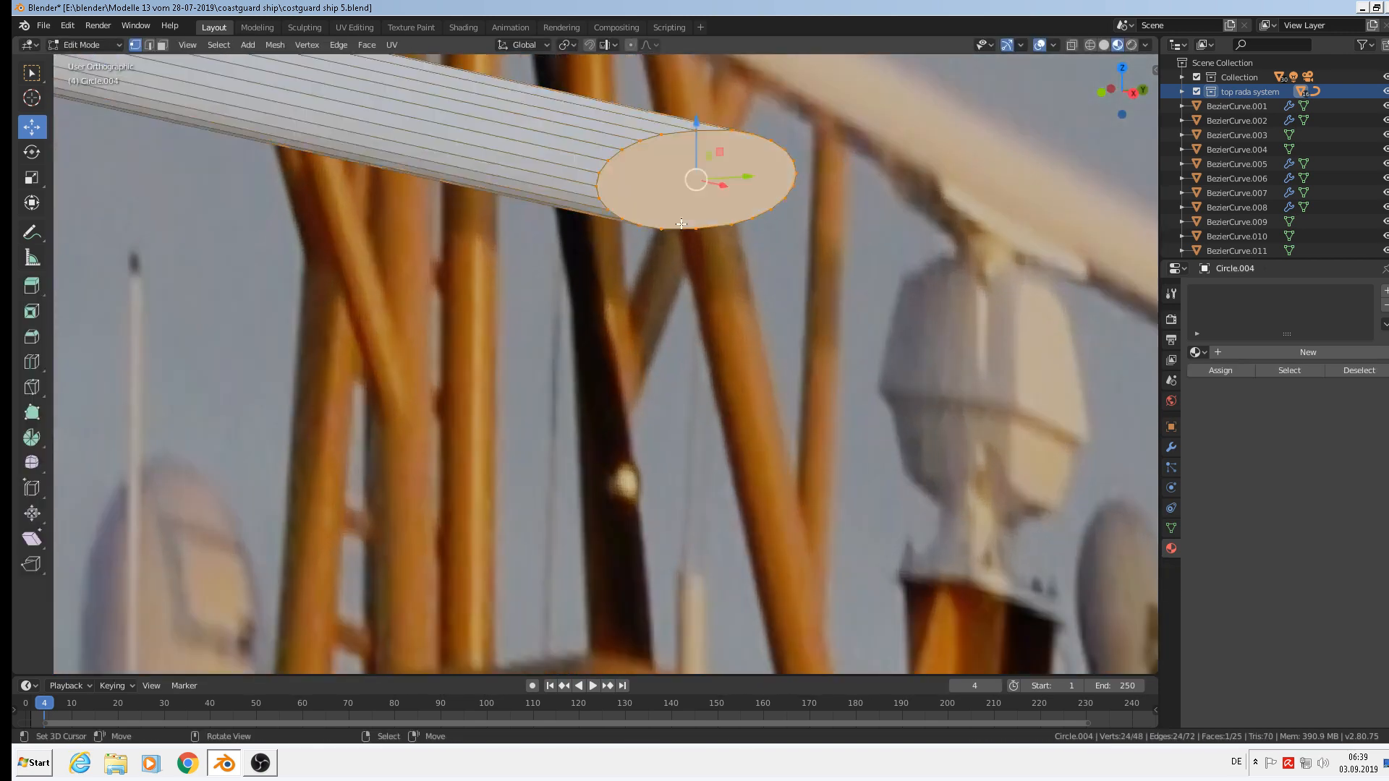
key(ctrl+b)
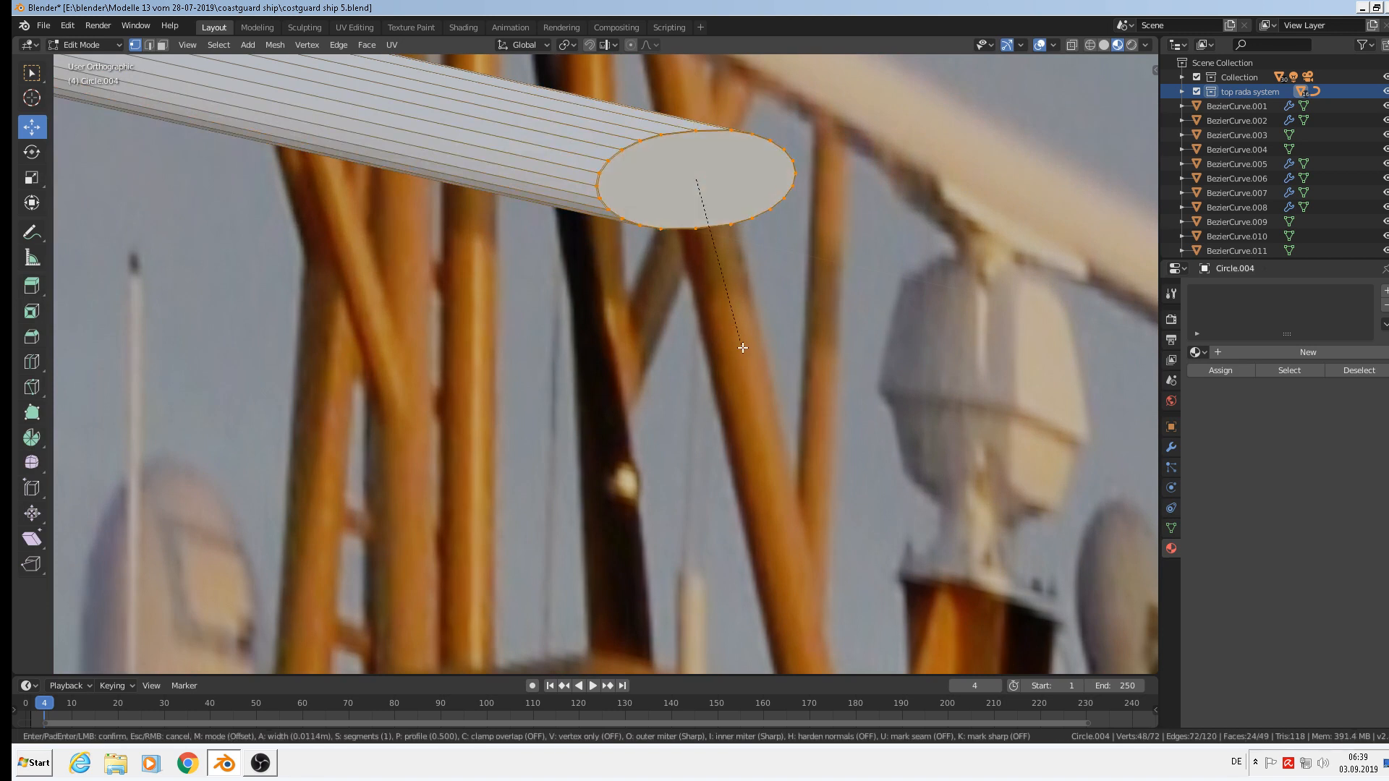
click(744, 350)
scroll(565, 233, down, 3)
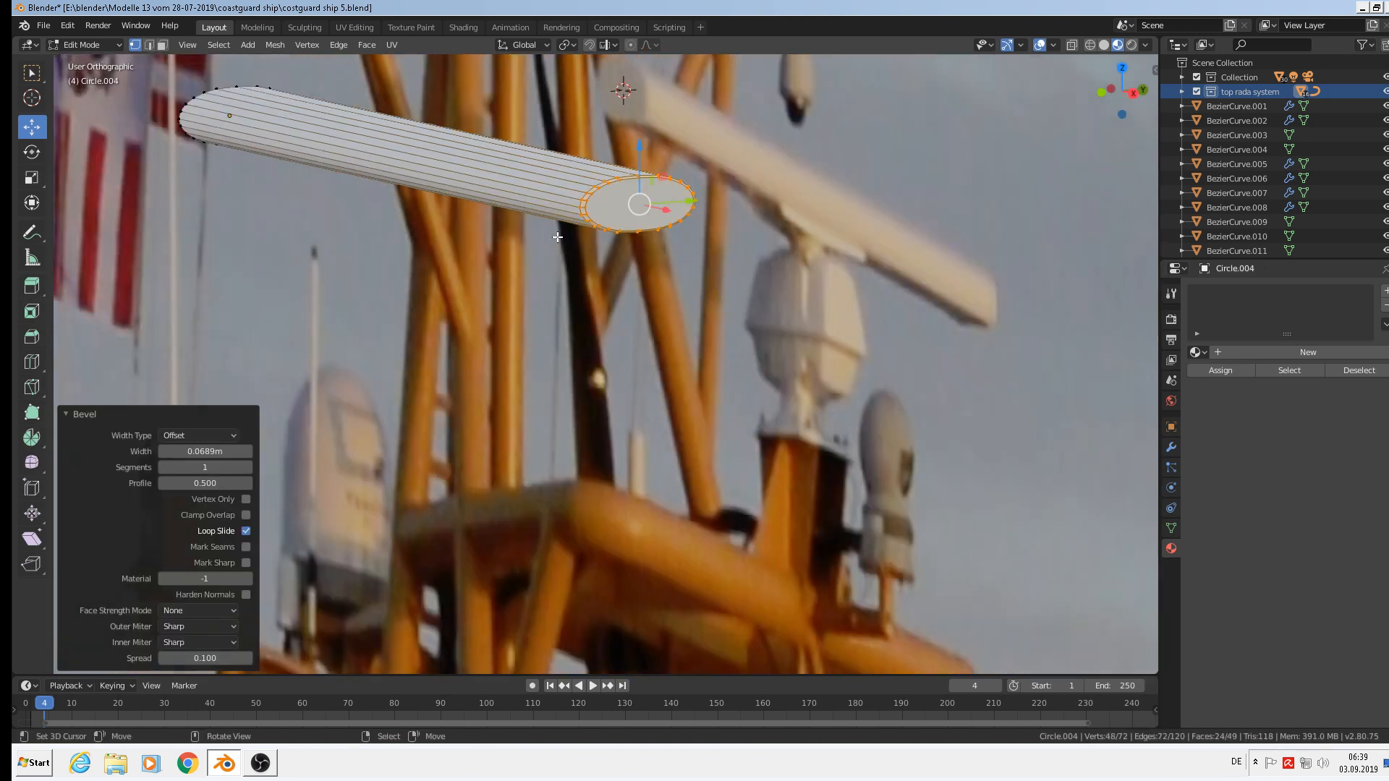
Fill the open opposite end of the radar bar and bevel its rim with one segment, about 0.11 m wide
shift+middle_drag(455, 233, 798, 316)
alt+right_click(550, 179)
middle_drag(610, 280, 789, 300)
key(f)
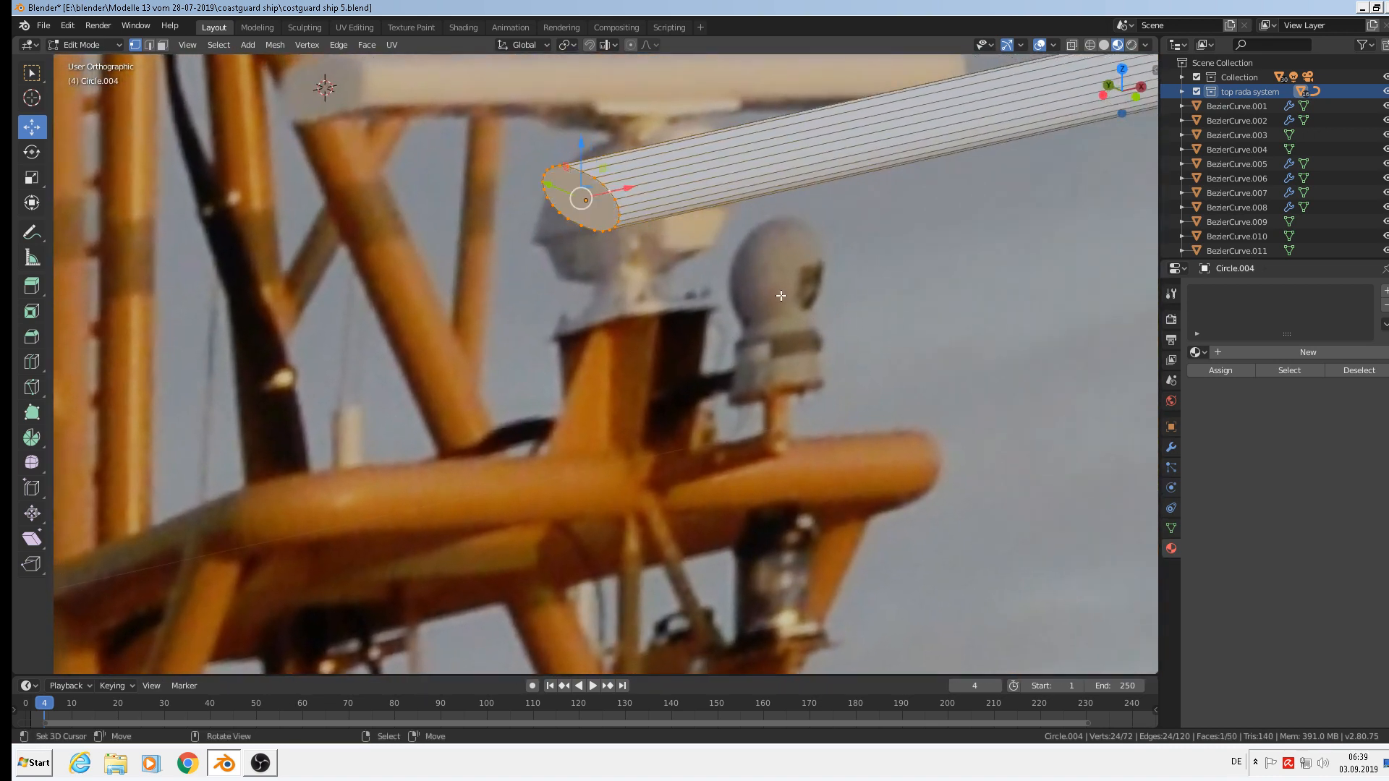
key(ctrl+b)
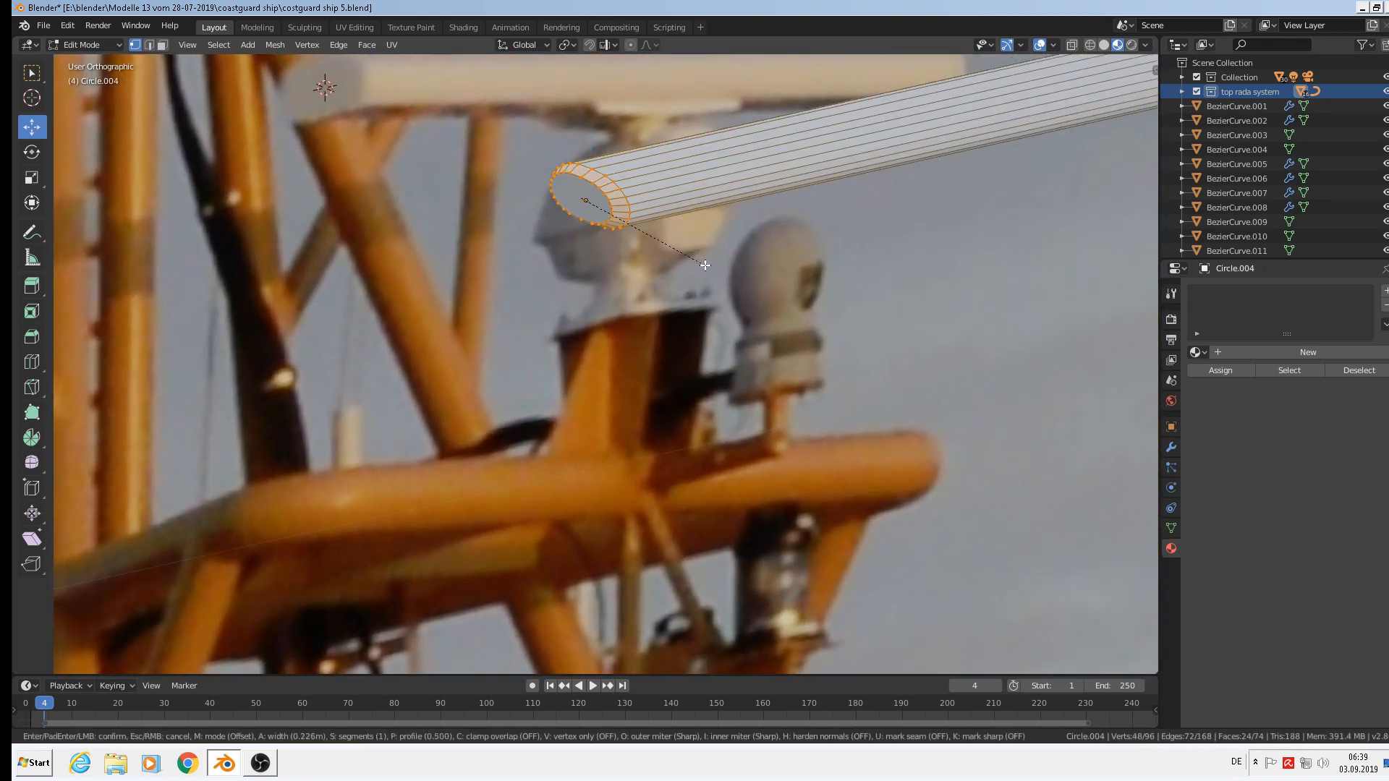
click(698, 264)
Apply smooth shading to the radar bar
scroll(730, 272, down, 4)
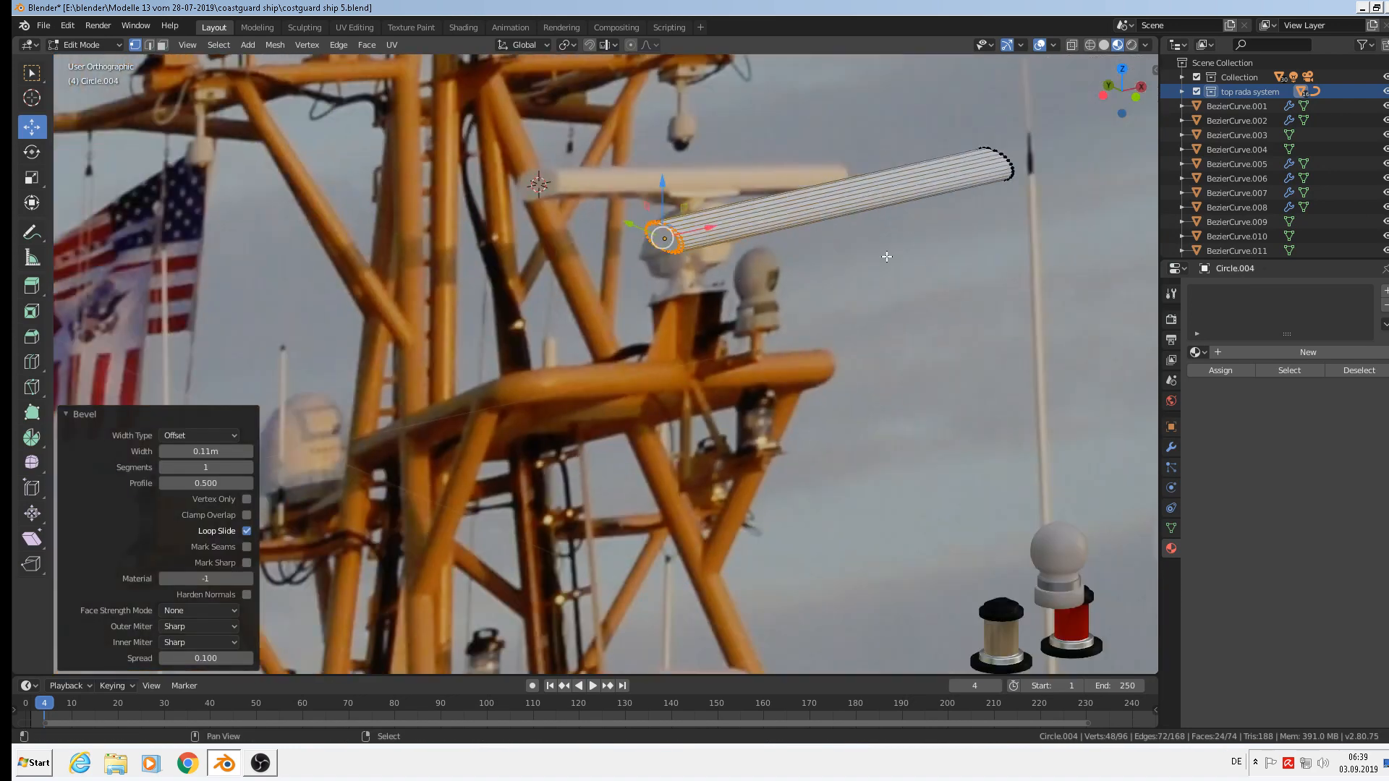
shift+middle_drag(876, 253, 609, 278)
key(Tab)
scroll(480, 230, up, 5)
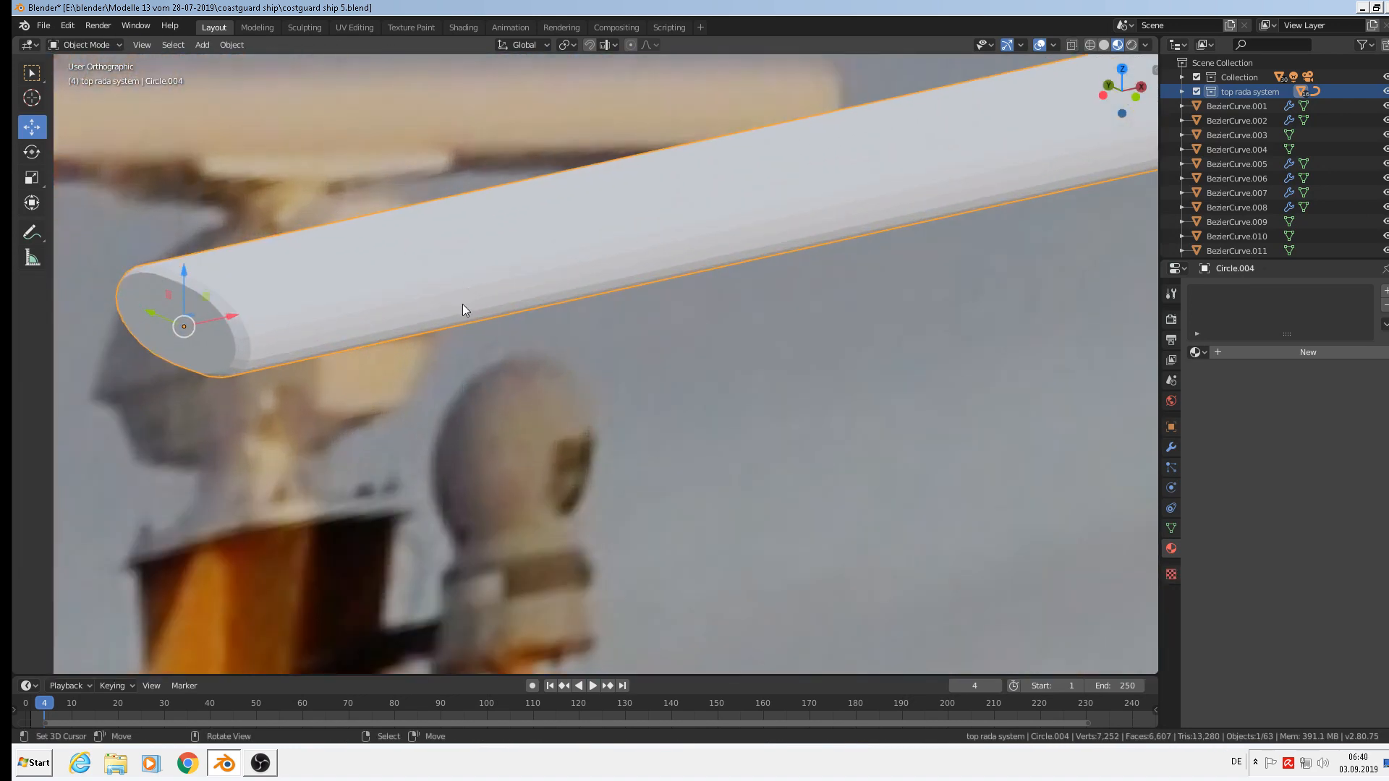
click(231, 44)
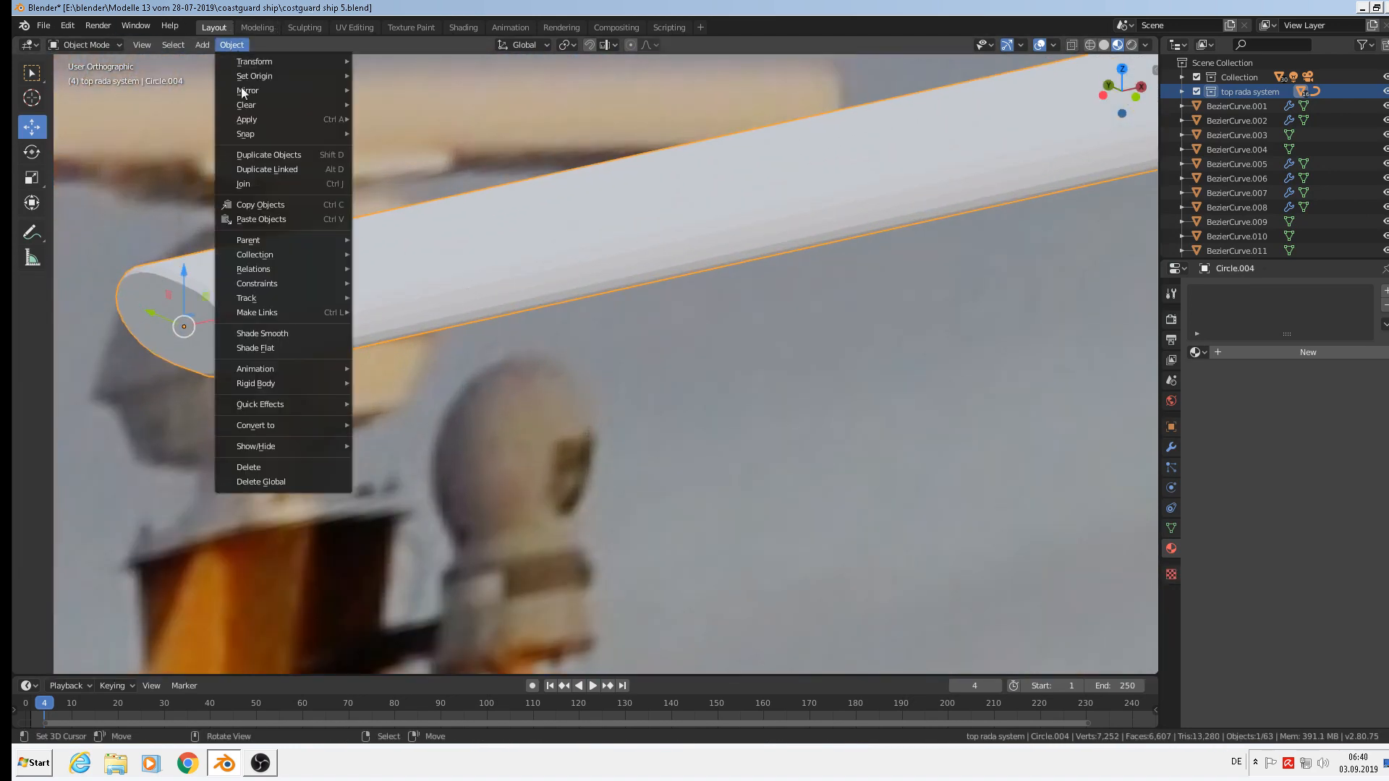
click(329, 334)
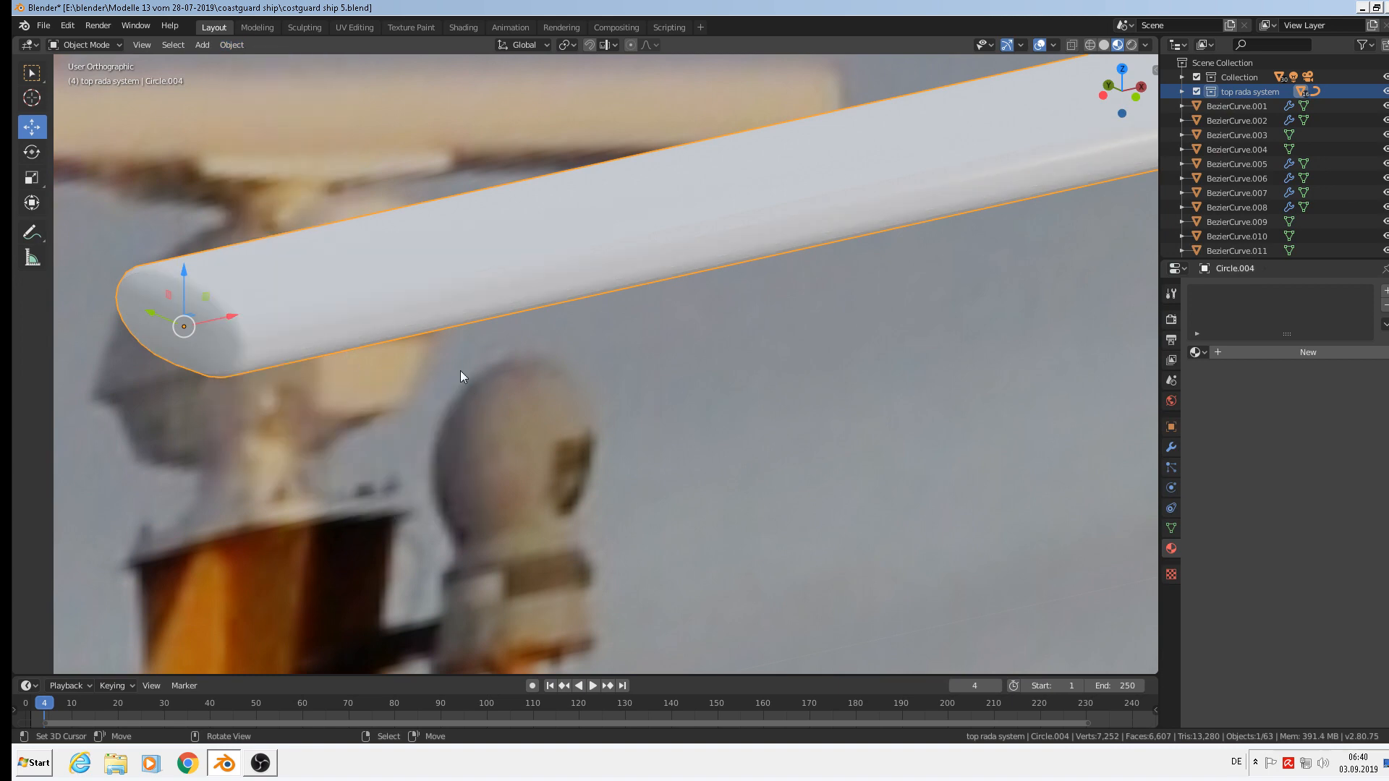
In front view, place the 3D cursor just below the bar's middle and add a cube there, scaled to about 0.026
scroll(460, 370, down, 4)
scroll(479, 397, down, 3)
middle_drag(484, 403, 553, 409)
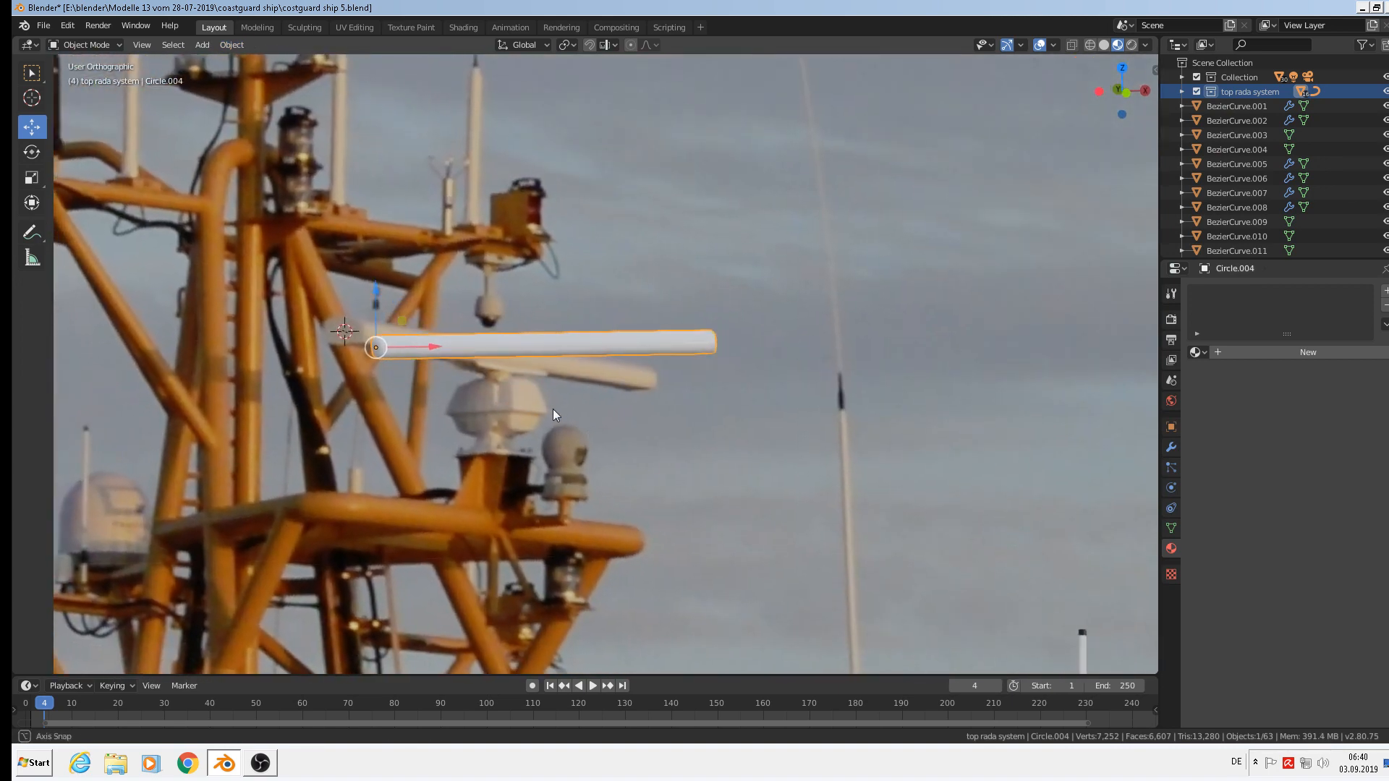
scroll(476, 382, up, 4)
middle_drag(476, 382, 547, 383)
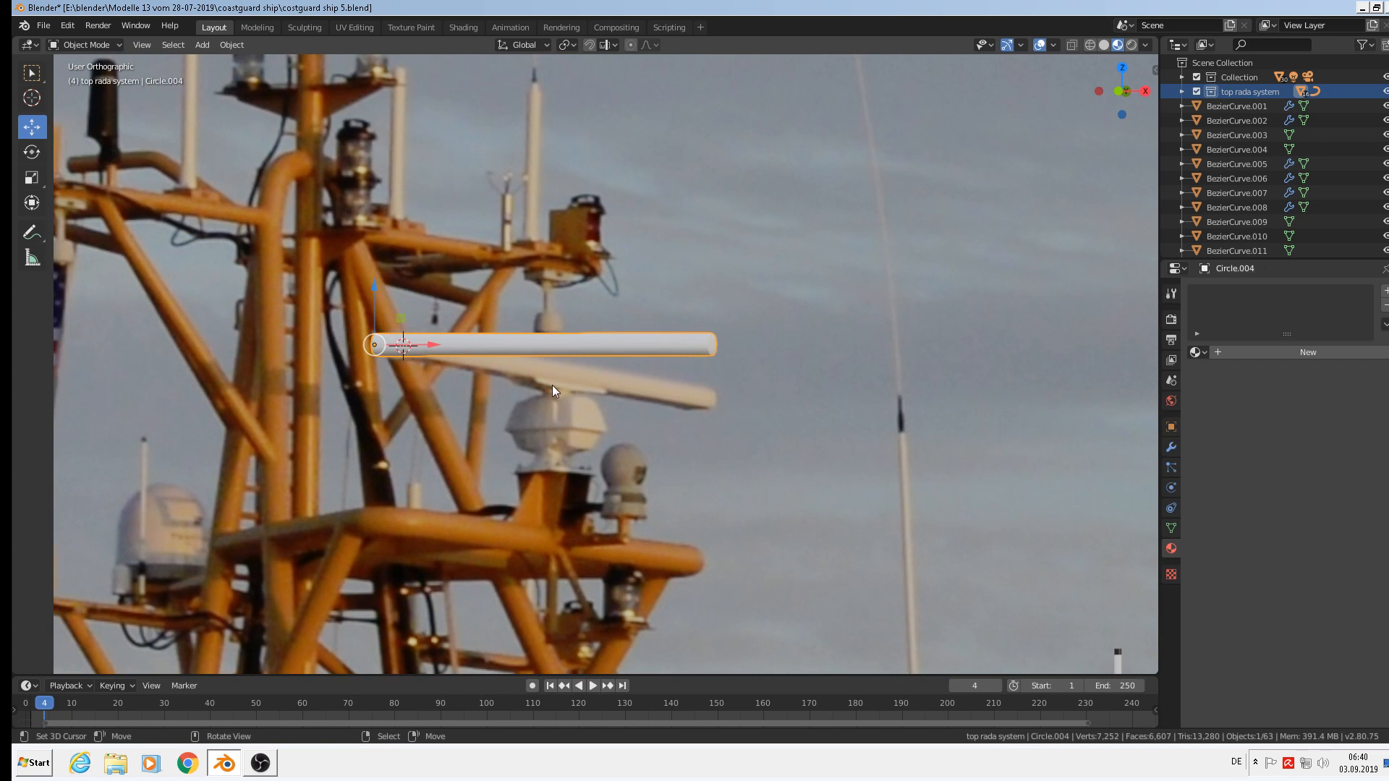
key(KP_1)
scroll(560, 384, up, 3)
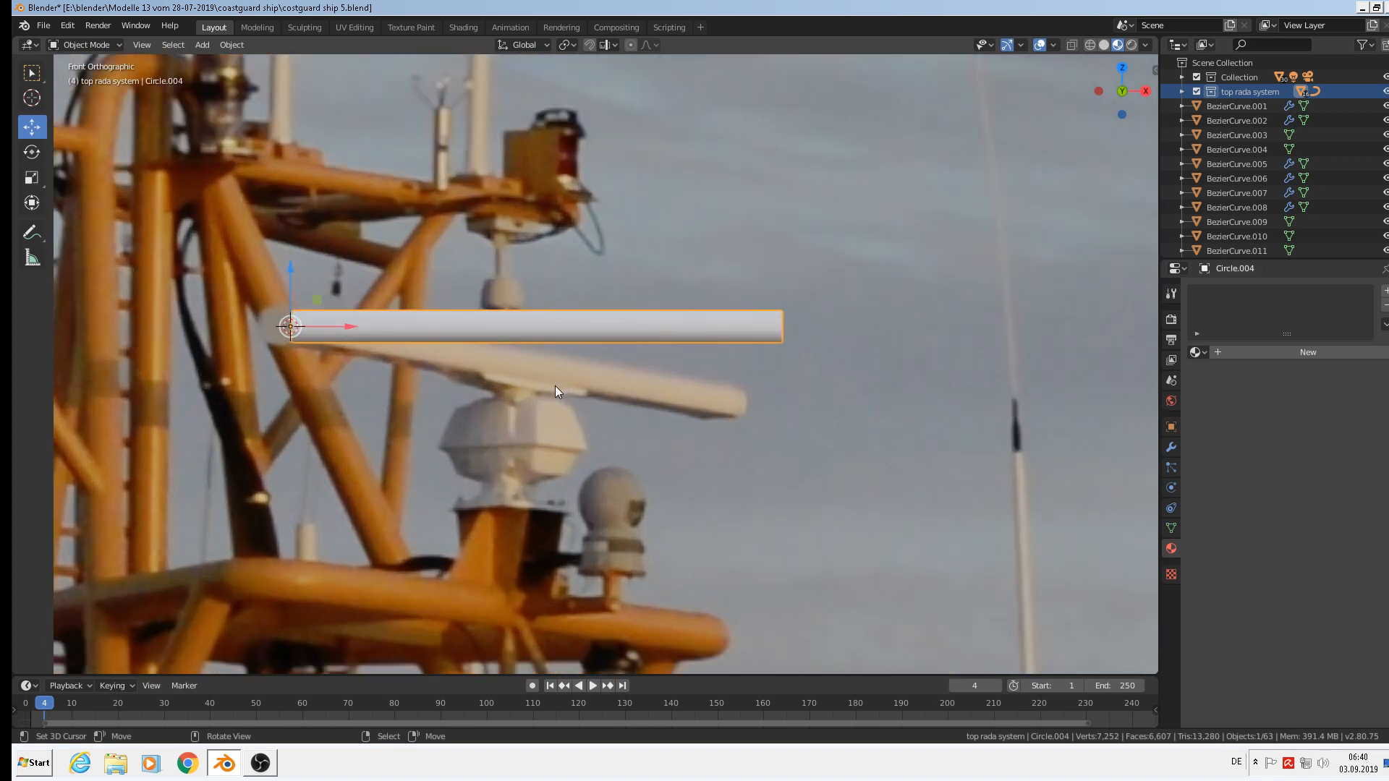
click(521, 338)
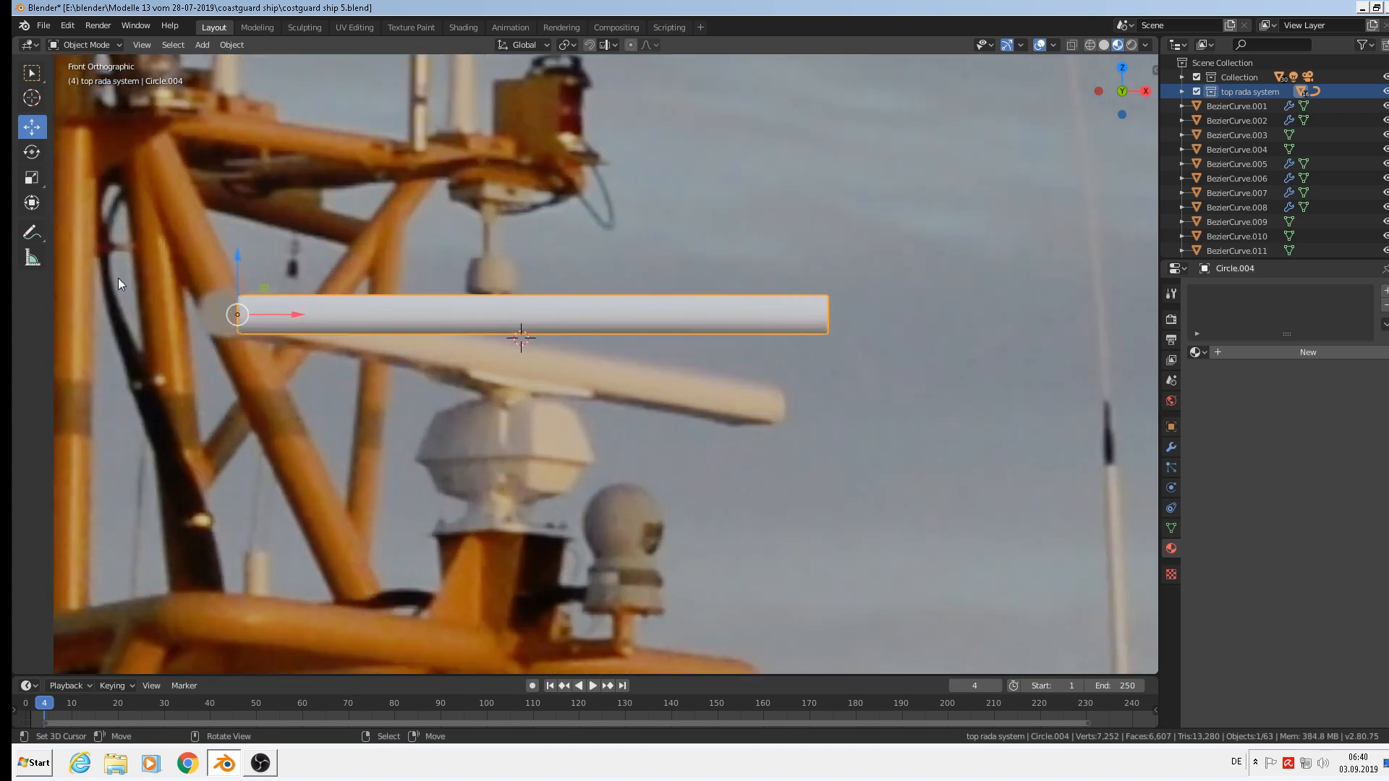
click(197, 45)
mouse_move(202, 60)
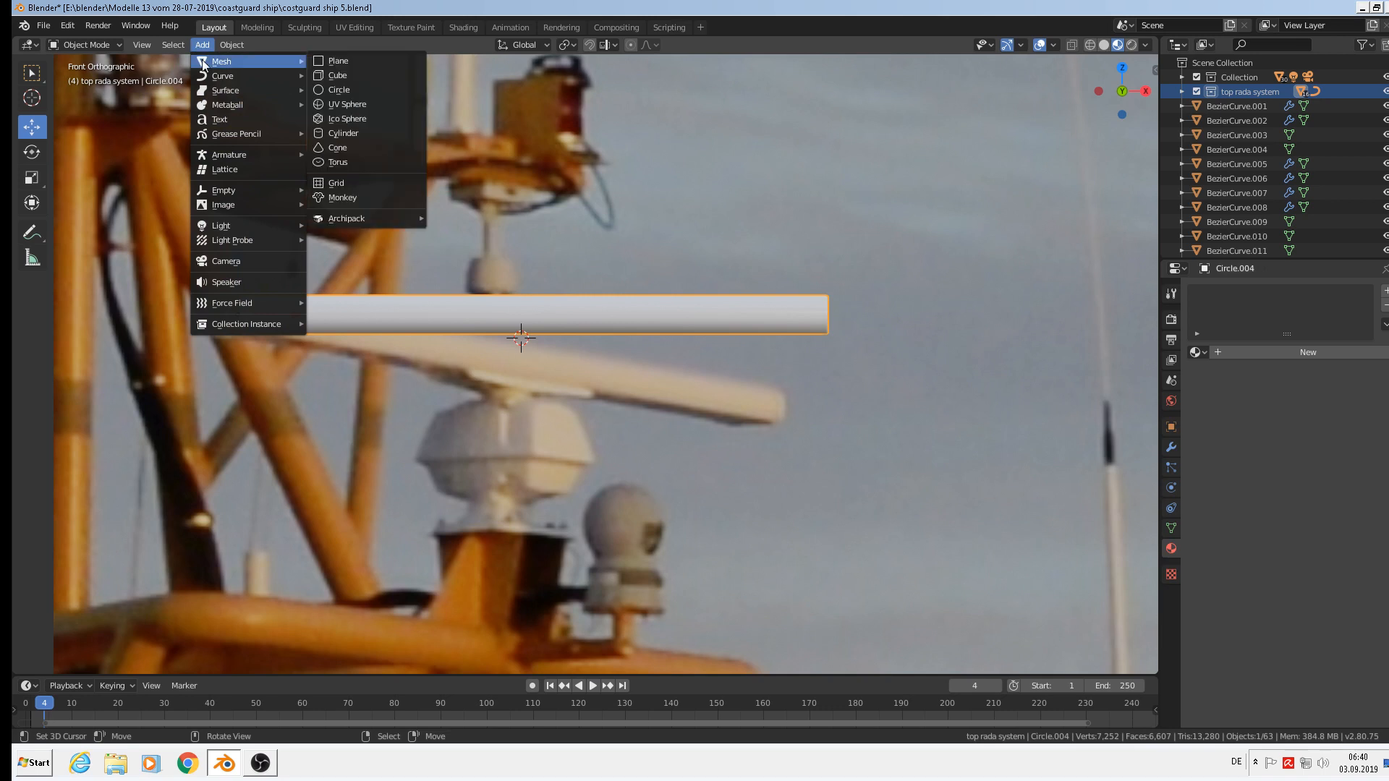
click(342, 75)
key(s)
click(526, 340)
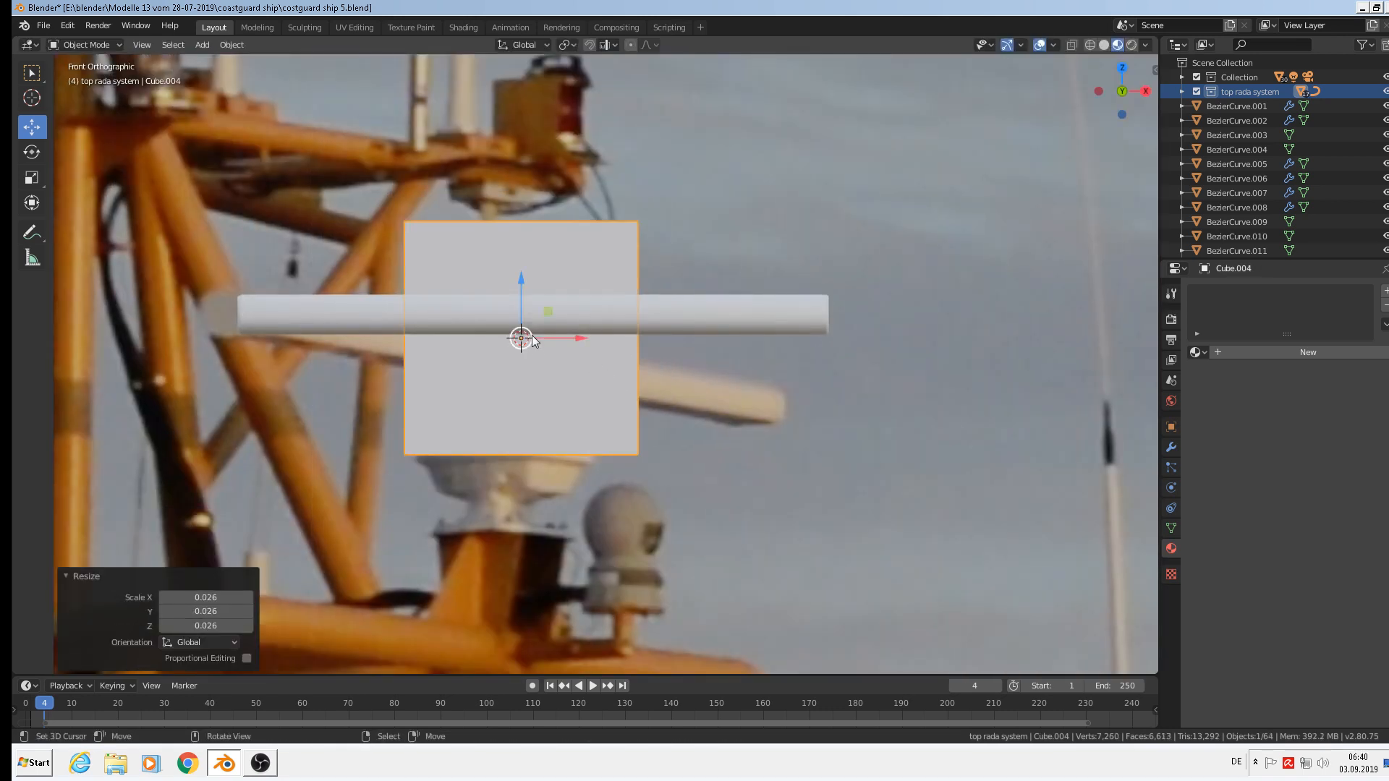
Shrink the cube to about 0.621 and flatten it along Z into a thin plate
key(s)
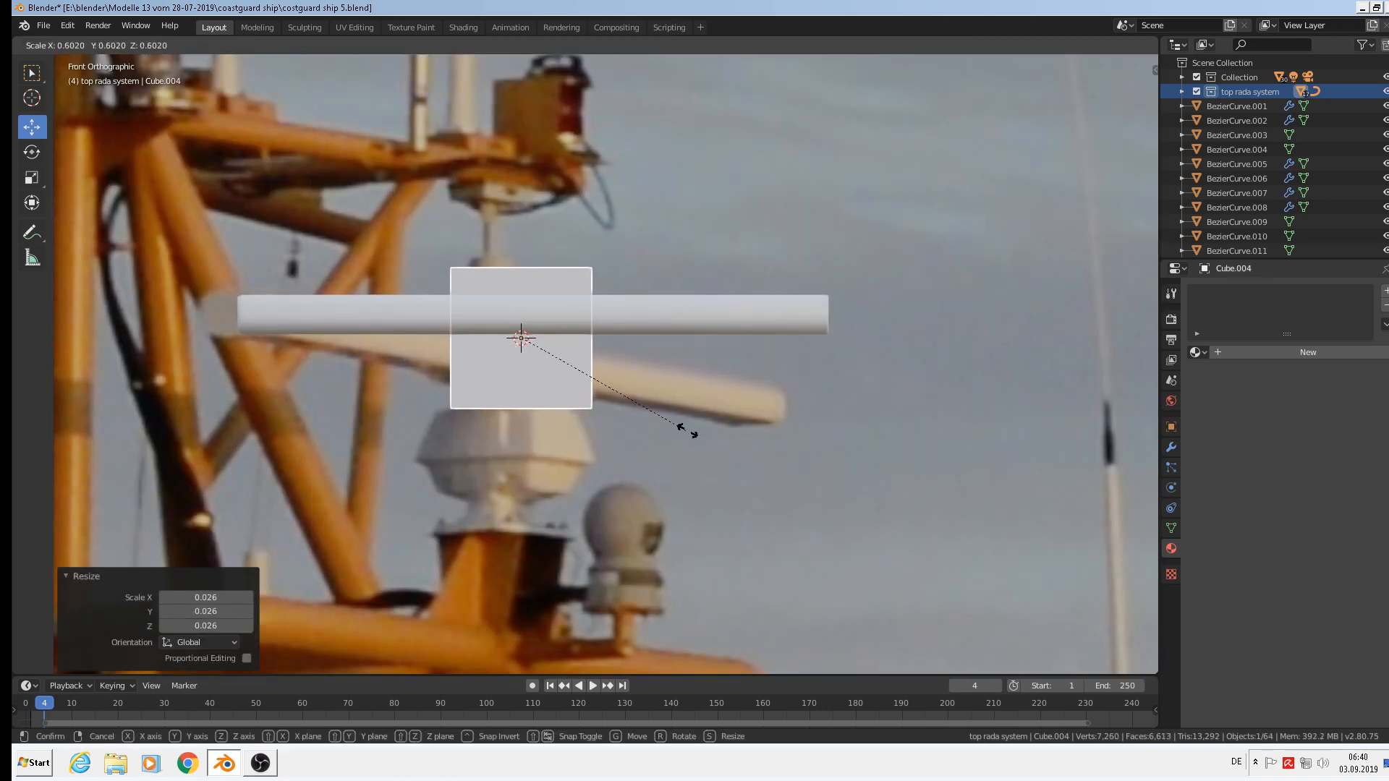
key(z)
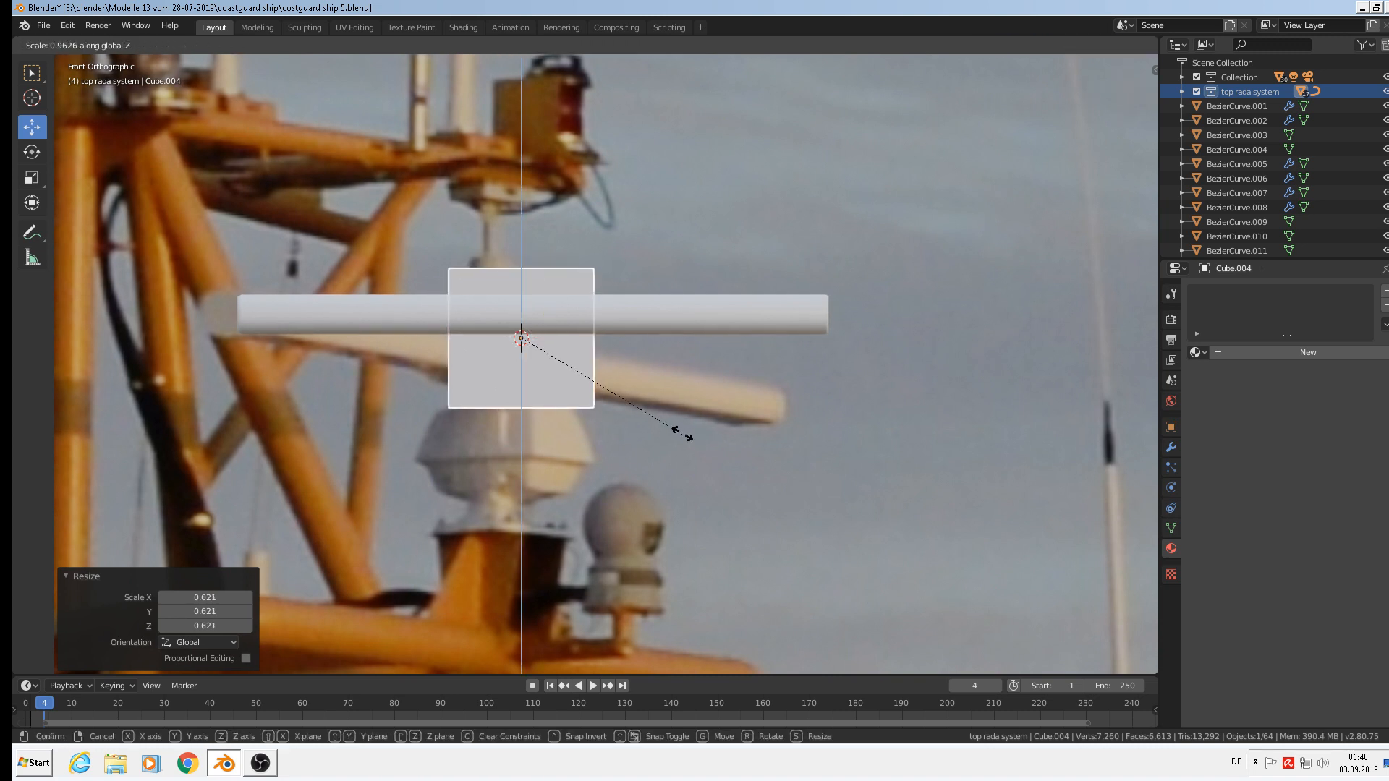
click(526, 343)
Move the plate about -0.0643 m along Y so that it lies under the radar bar
middle_drag(604, 416, 533, 372)
key(g)
key(y)
click(714, 412)
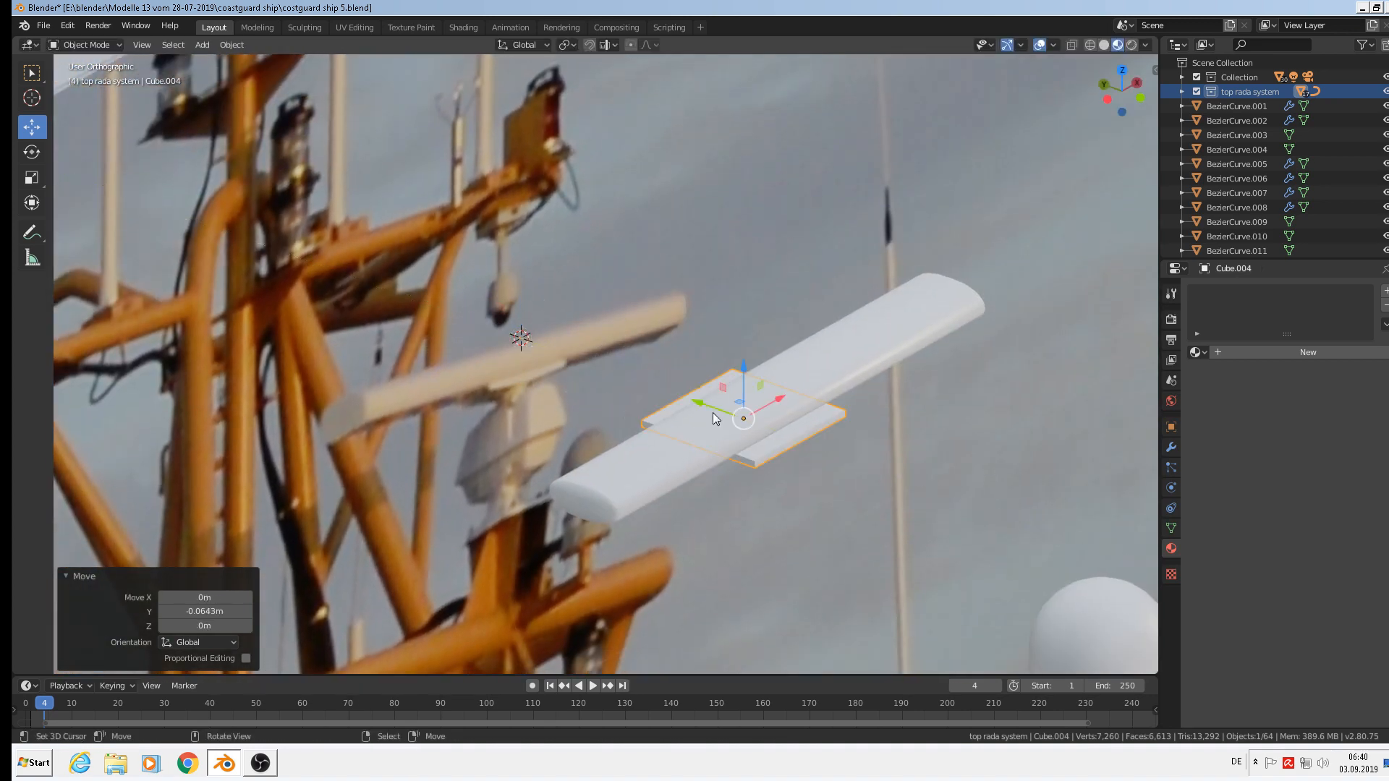
In top view, centre the plate on the bar along Y and scale it to about 0.628 along Y to match the bar's depth
key(KP_7)
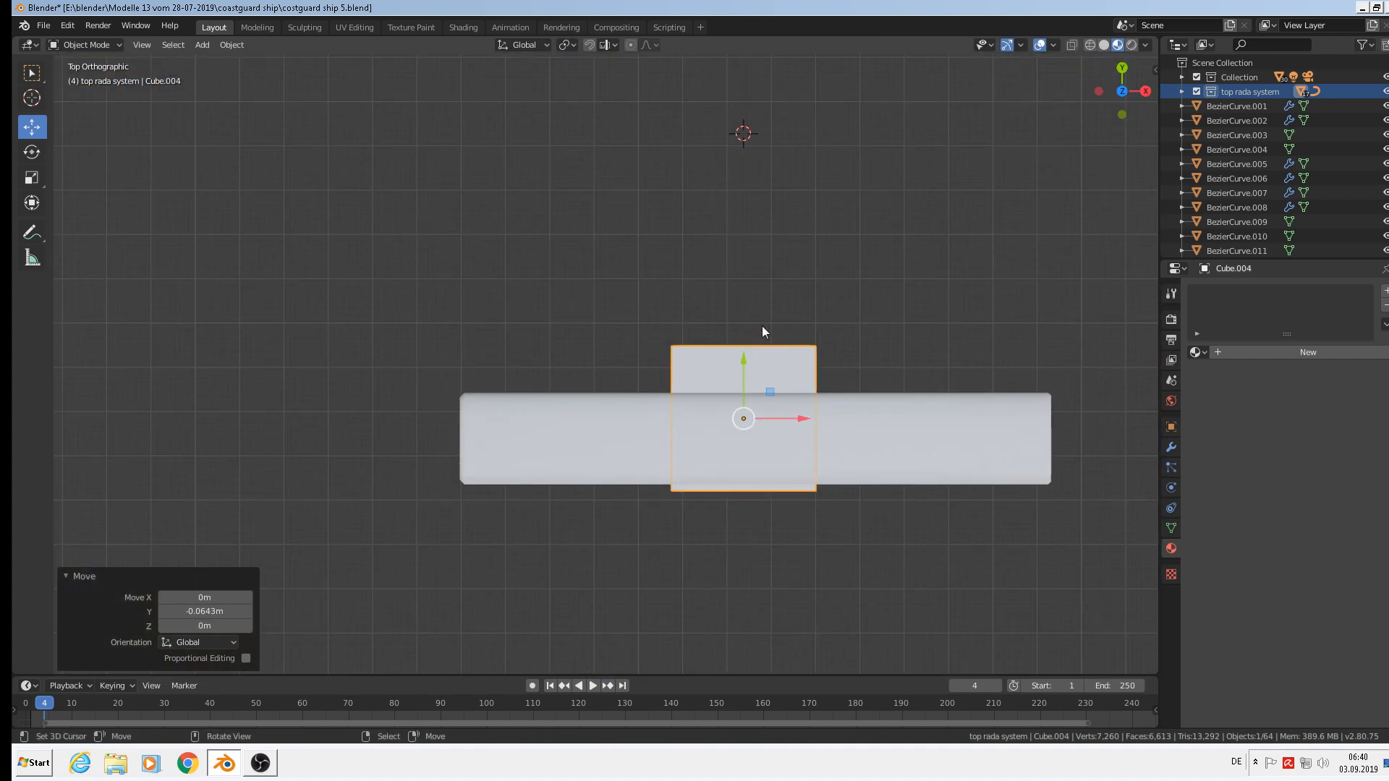
key(g)
key(y)
click(763, 410)
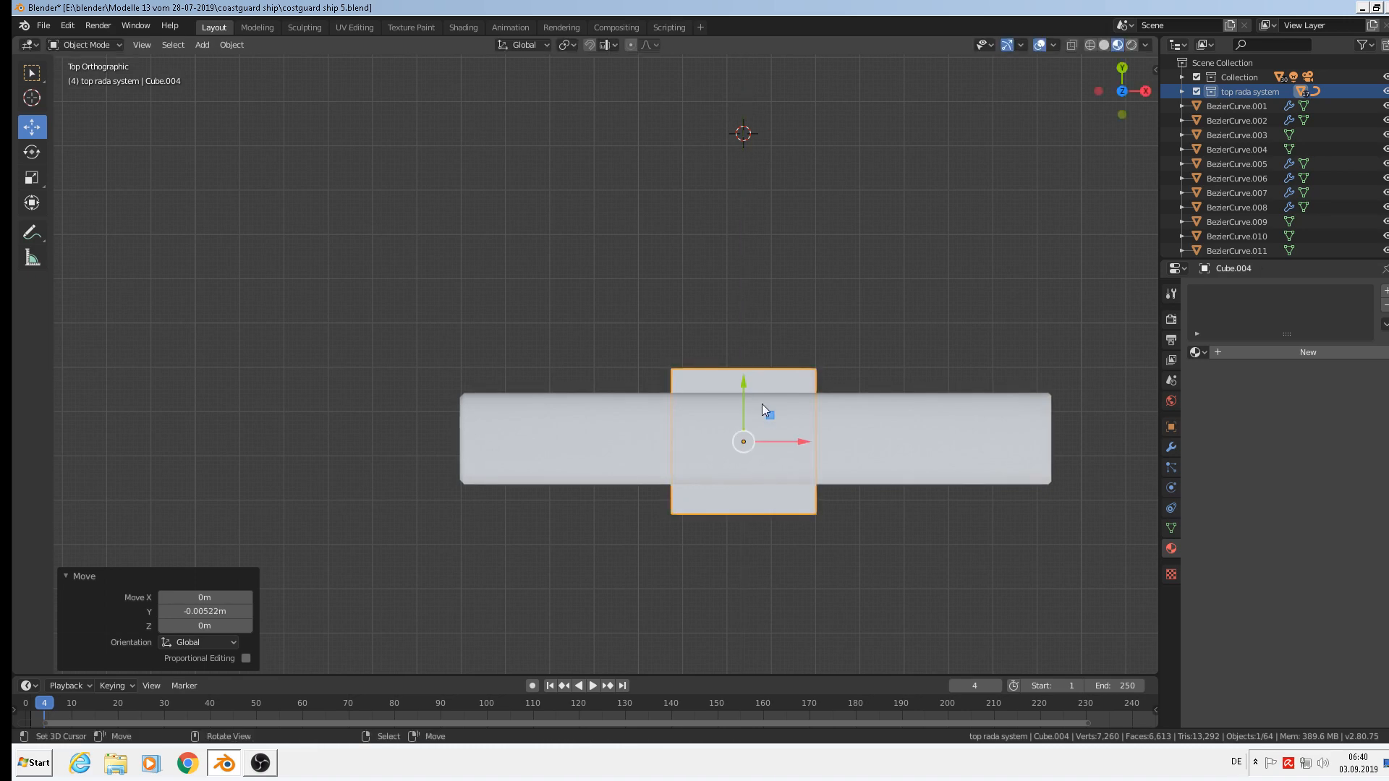
key(g)
key(y)
click(966, 558)
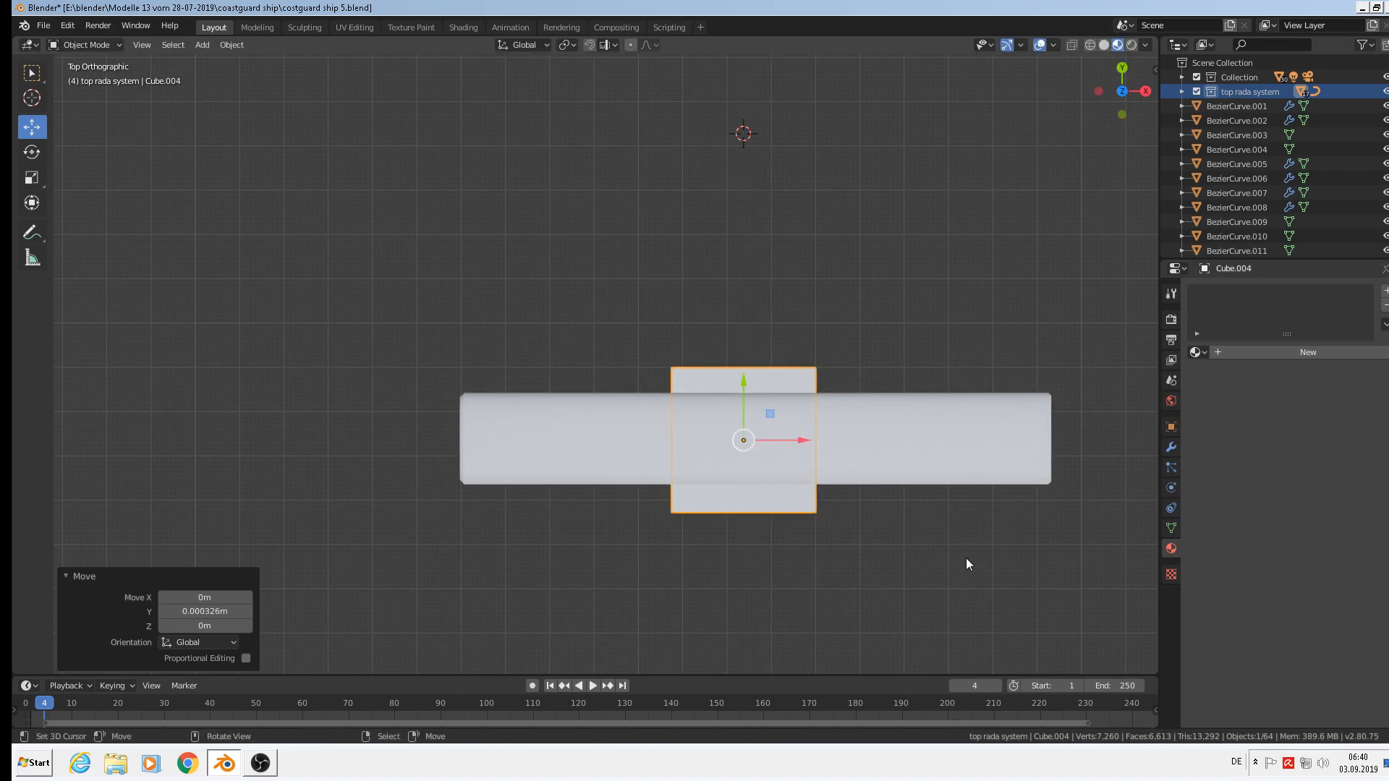
key(s)
key(y)
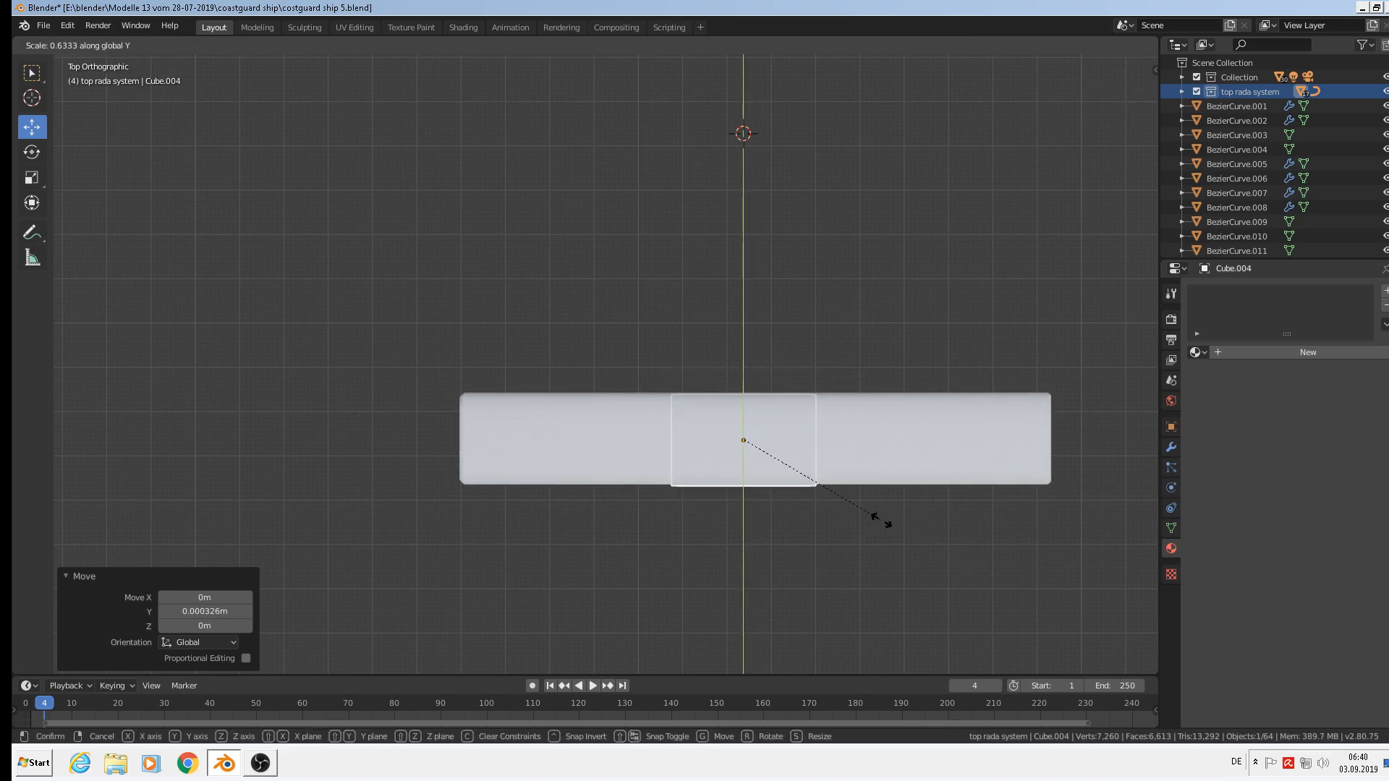
click(877, 521)
In front view, place the 3D cursor a little below the plate's centre and deselect everything
middle_drag(877, 521, 828, 269)
key(KP_1)
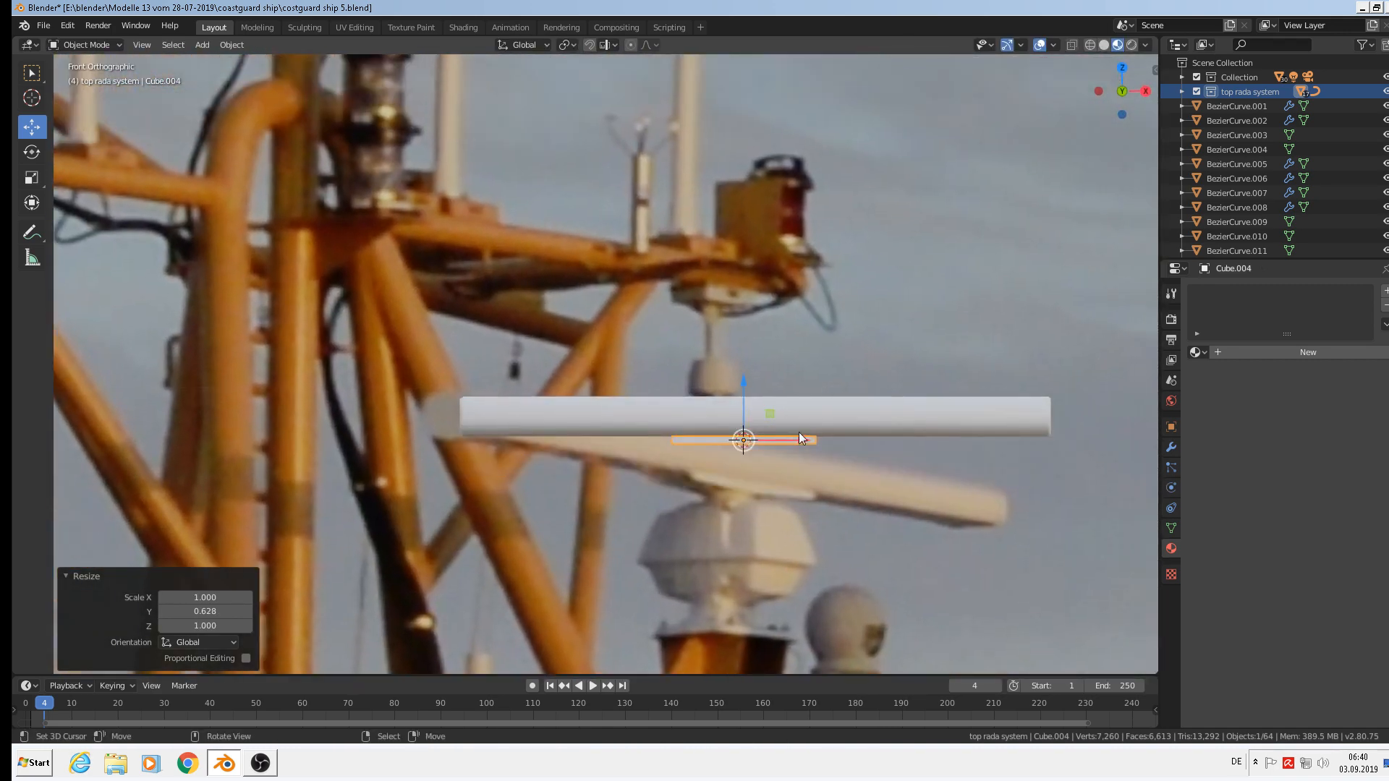
shift+middle_drag(831, 489, 683, 401)
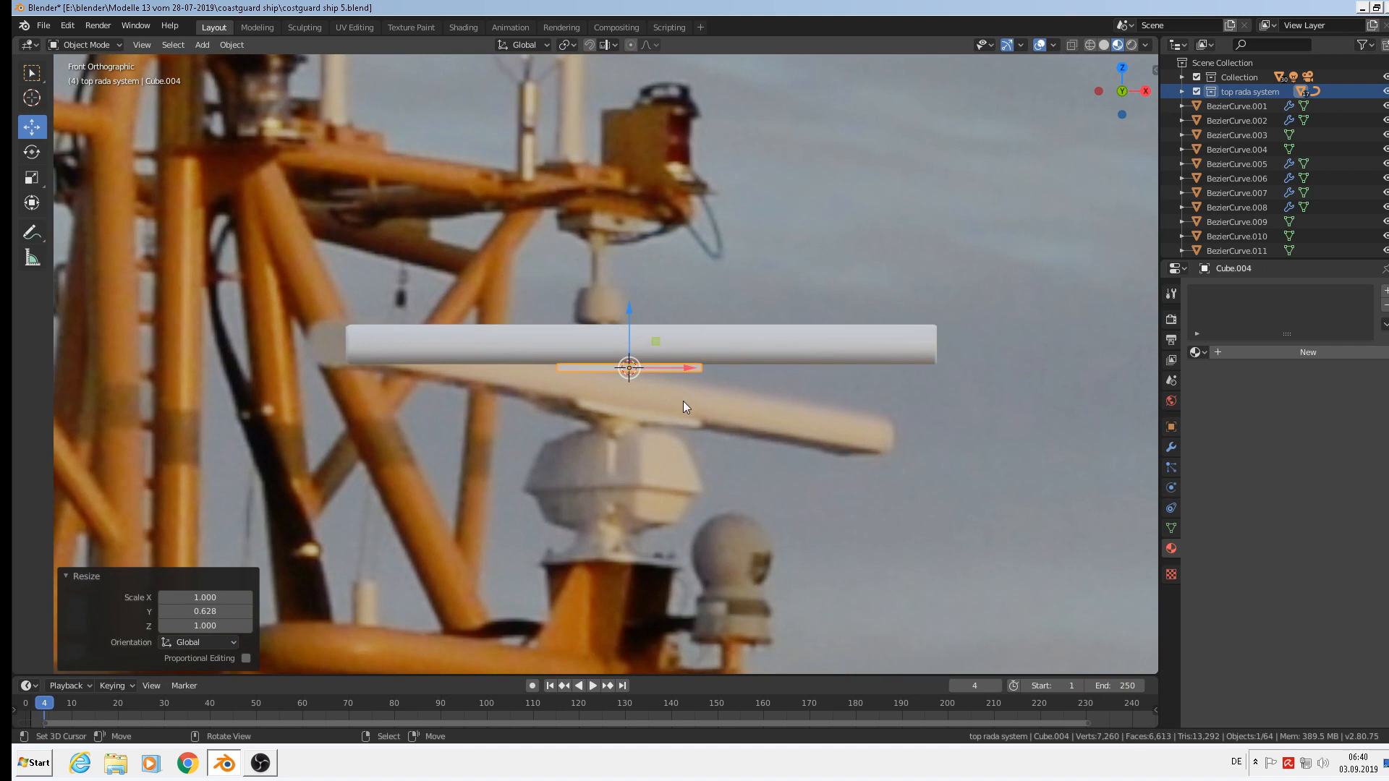
key(g)
click(633, 389)
shift+right_click(632, 391)
key(alt+a)
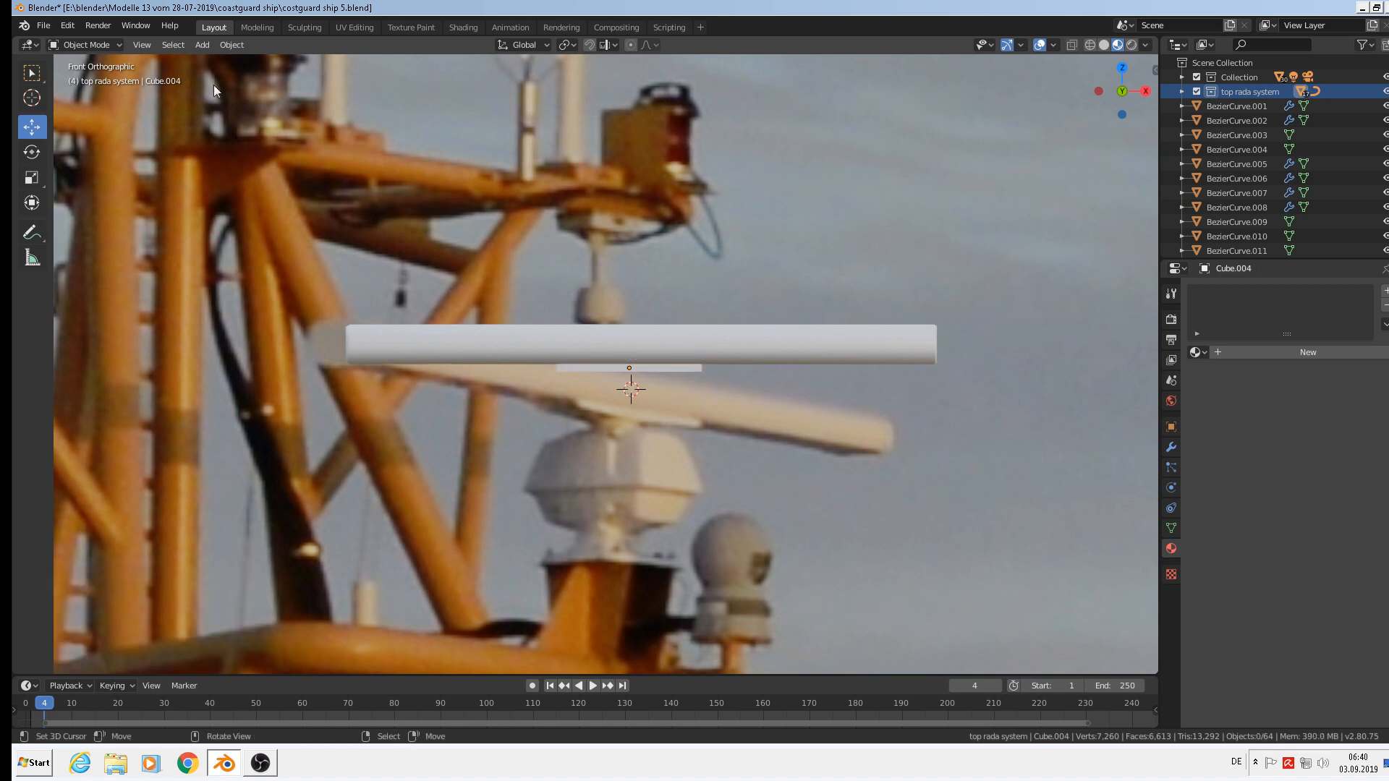
Add a cylinder with 12 vertices at the 3D cursor below the plate
click(211, 45)
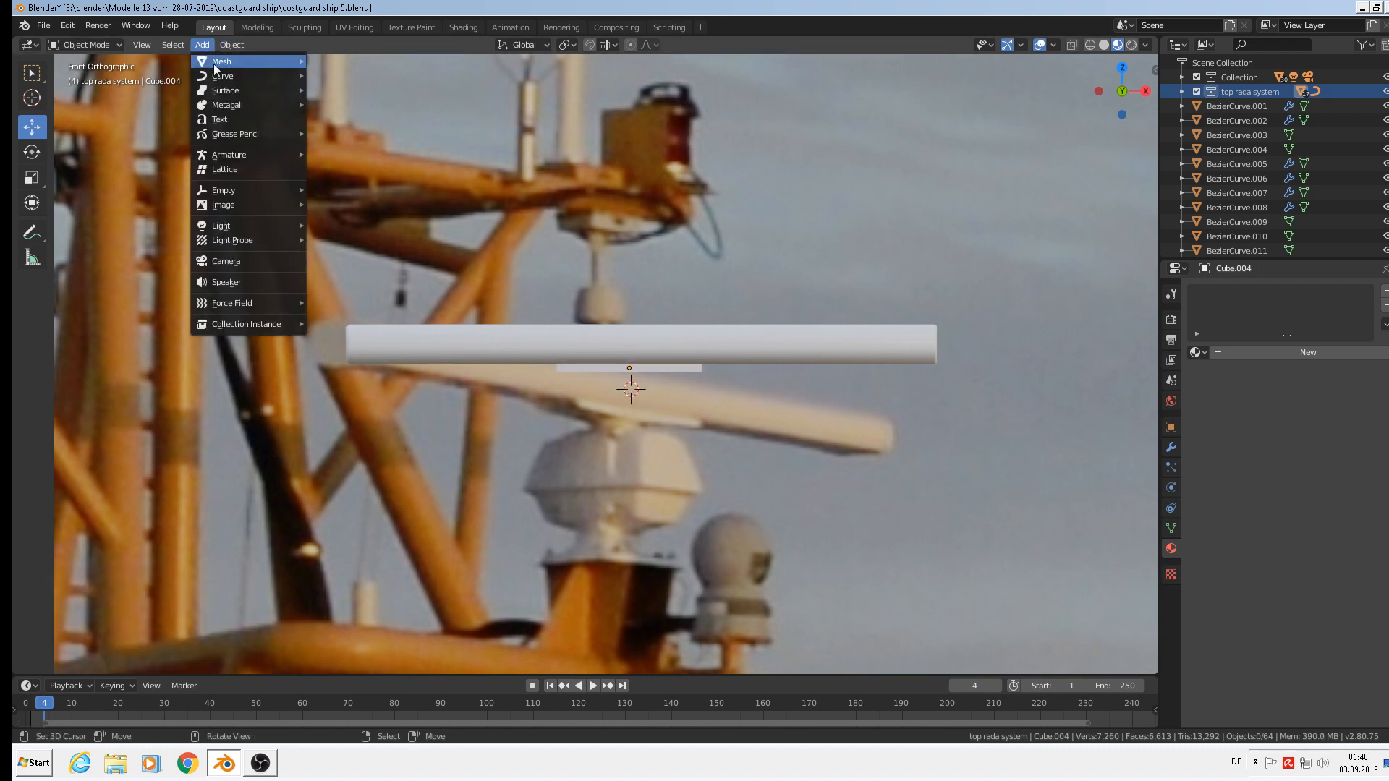
mouse_move(214, 64)
click(385, 133)
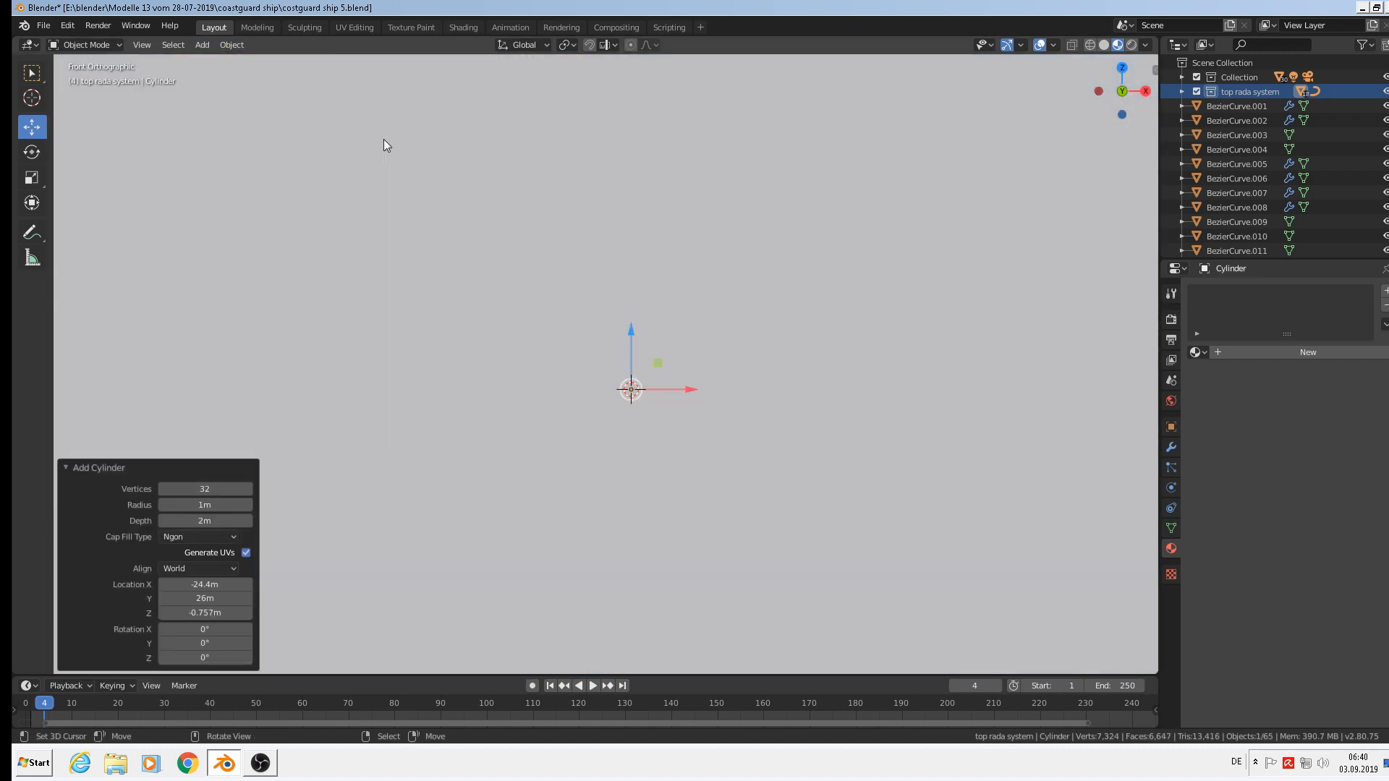
click(217, 490)
text(12)
key(Return)
Shrink the cylinder uniformly in two passes, by about 0.145 and 0.039
key(s)
click(676, 431)
key(s)
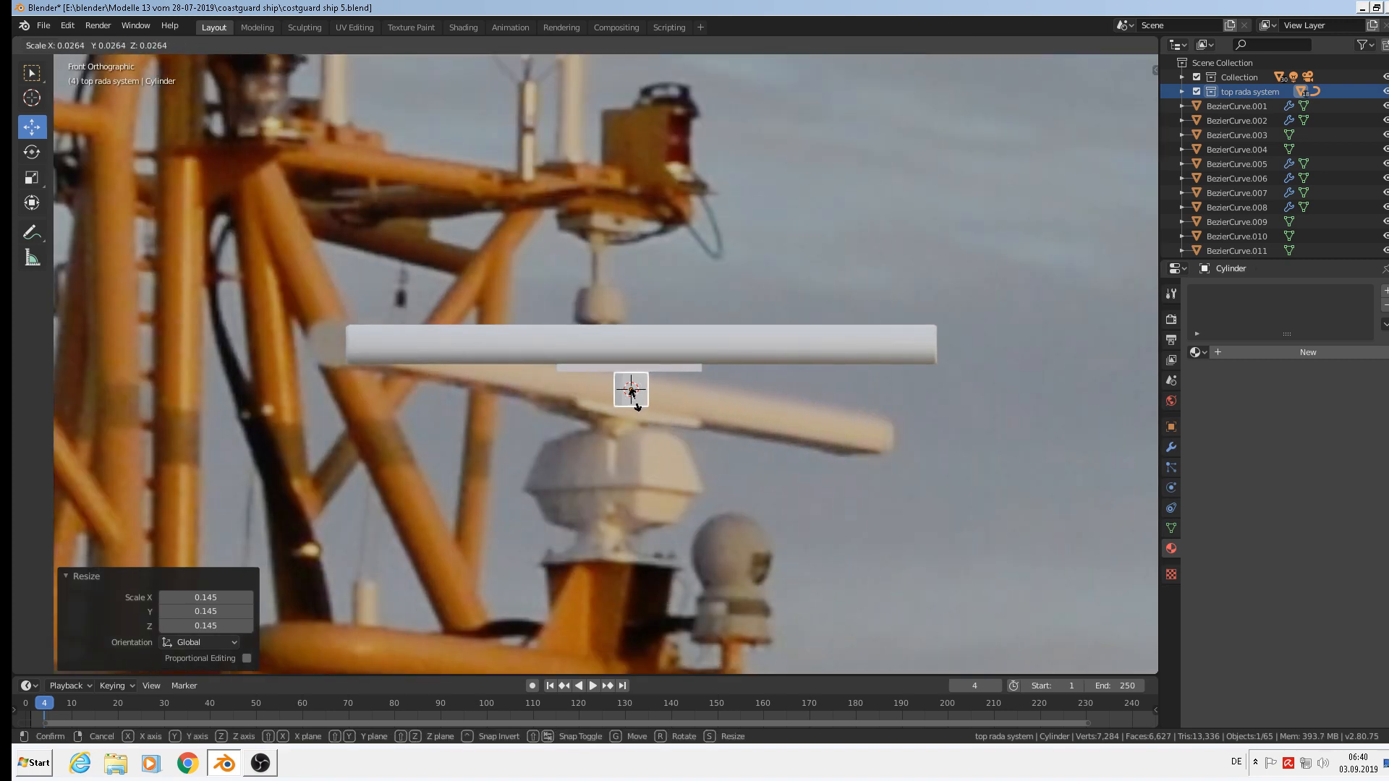
click(639, 396)
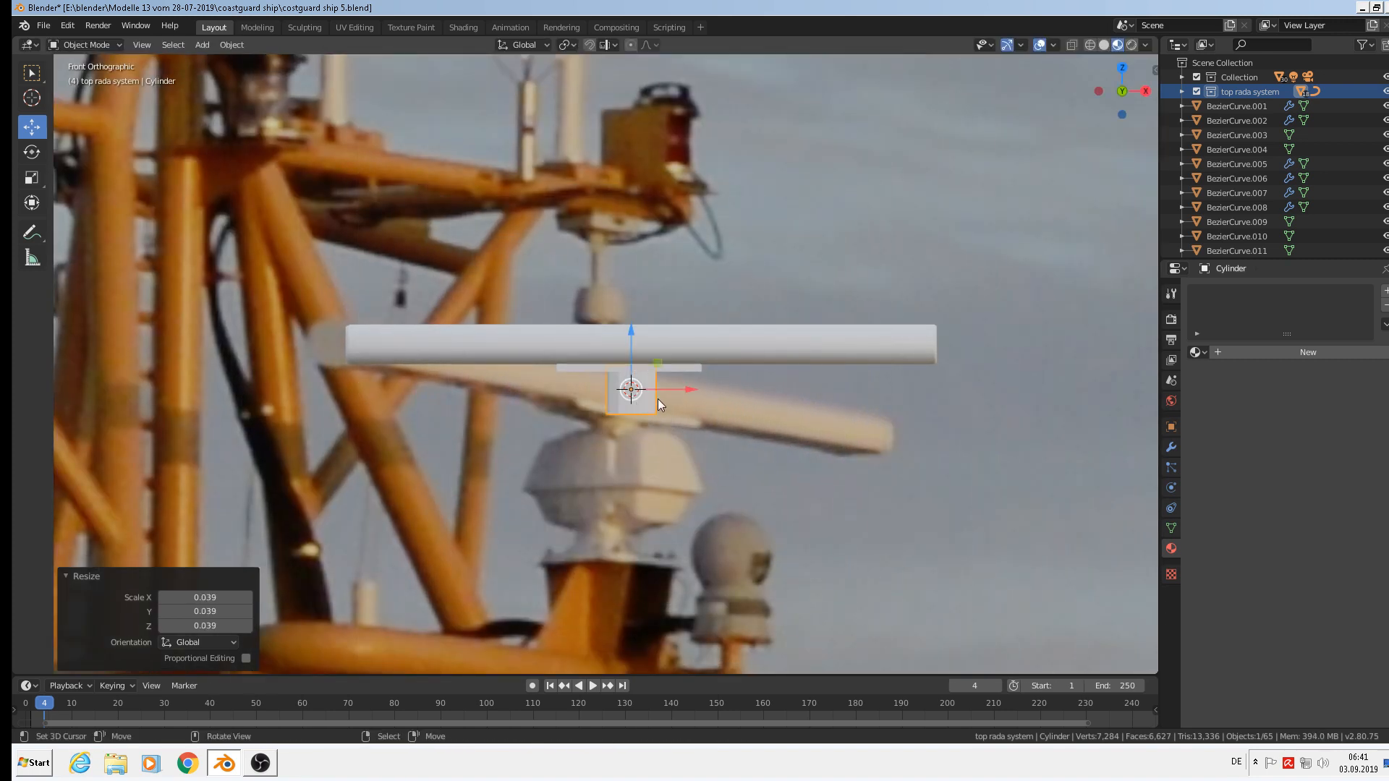
Flatten the cylinder to about 0.195 along Z and raise it until it sits just beneath the plate
scroll(691, 411, up, 3)
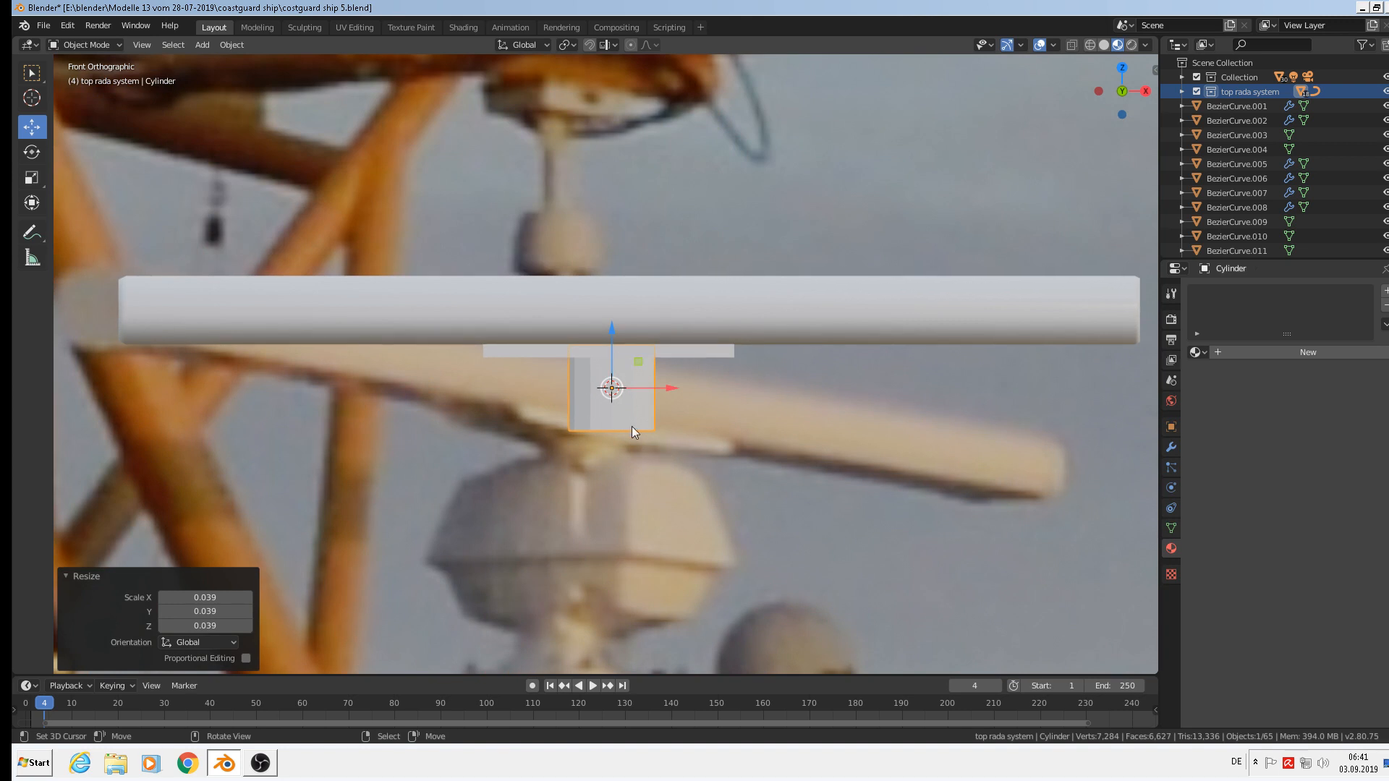
key(s)
key(z)
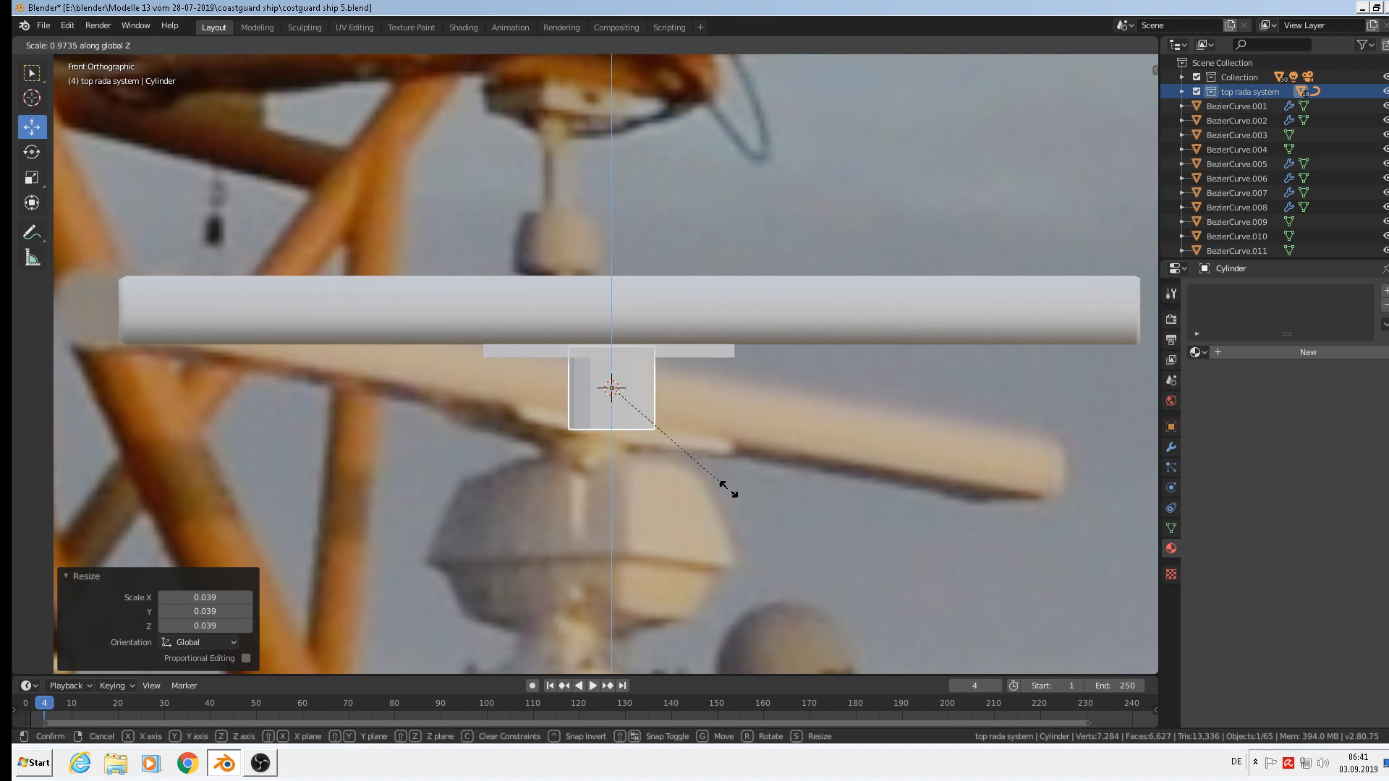
click(635, 410)
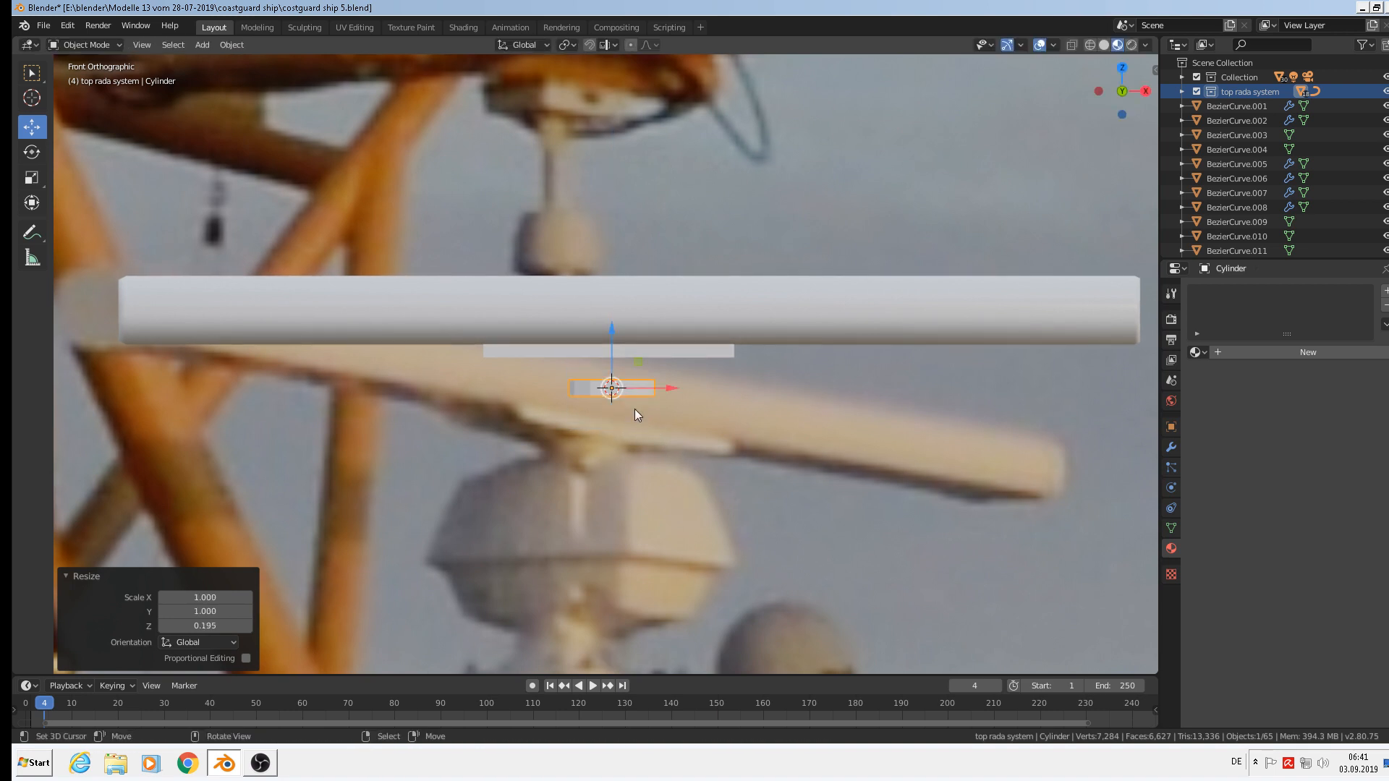
drag(612, 340, 611, 326)
drag(611, 319, 611, 319)
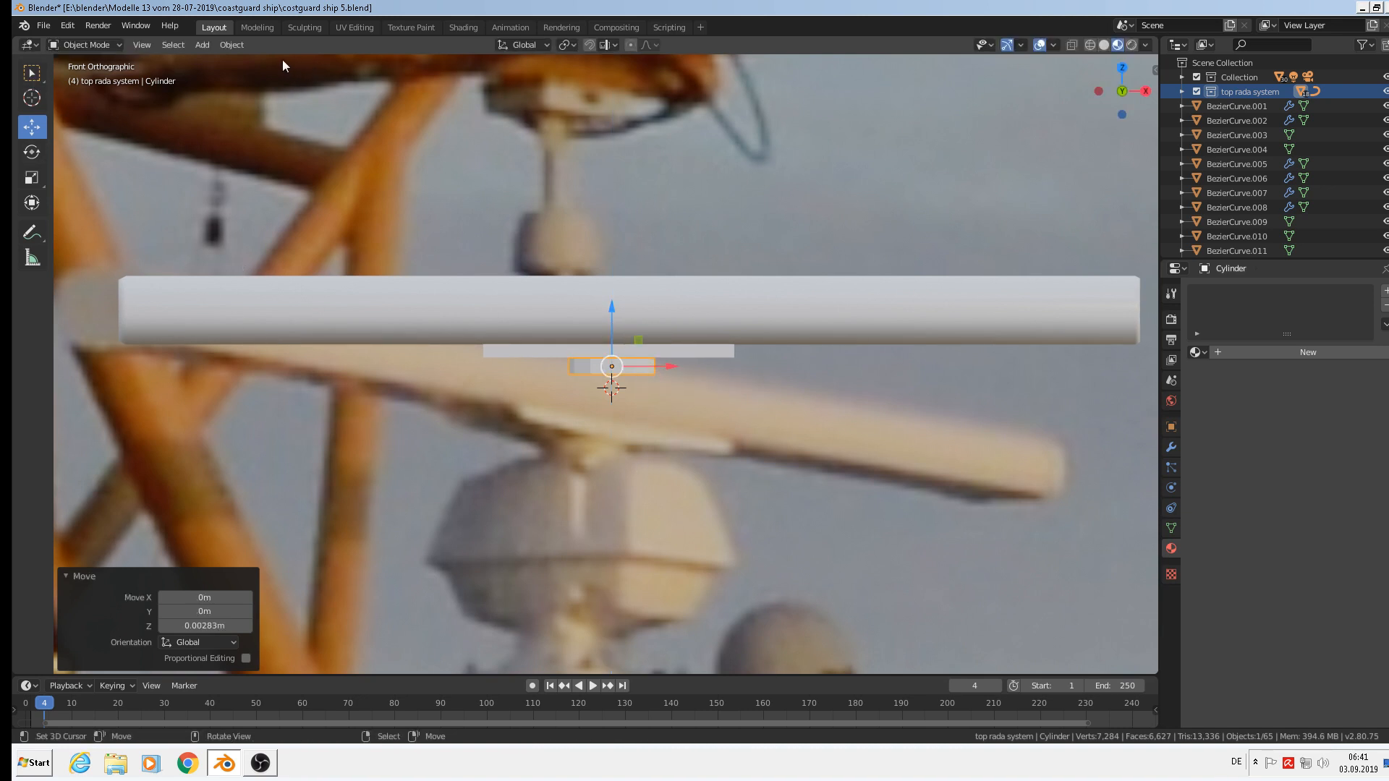
Apply smooth shading to the flattened cylinder
click(226, 46)
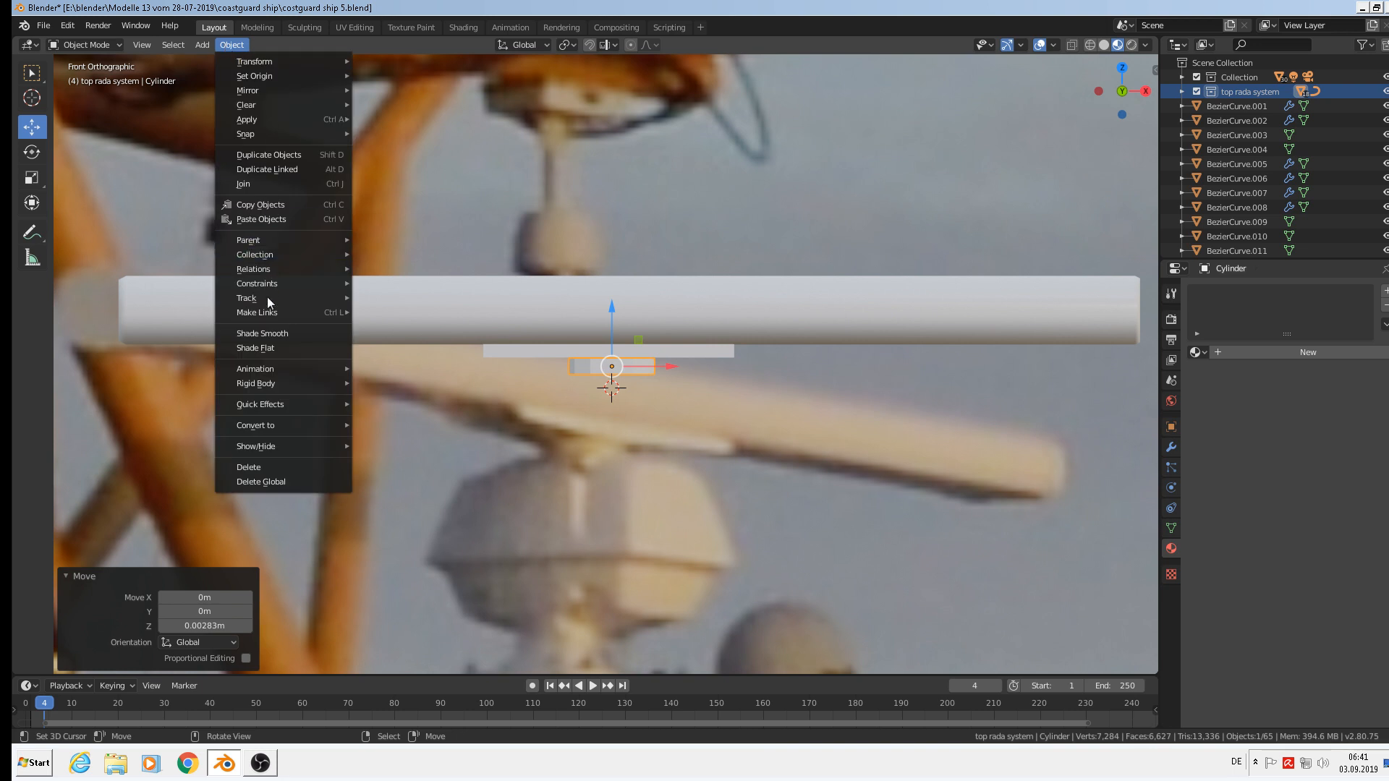
mouse_move(277, 389)
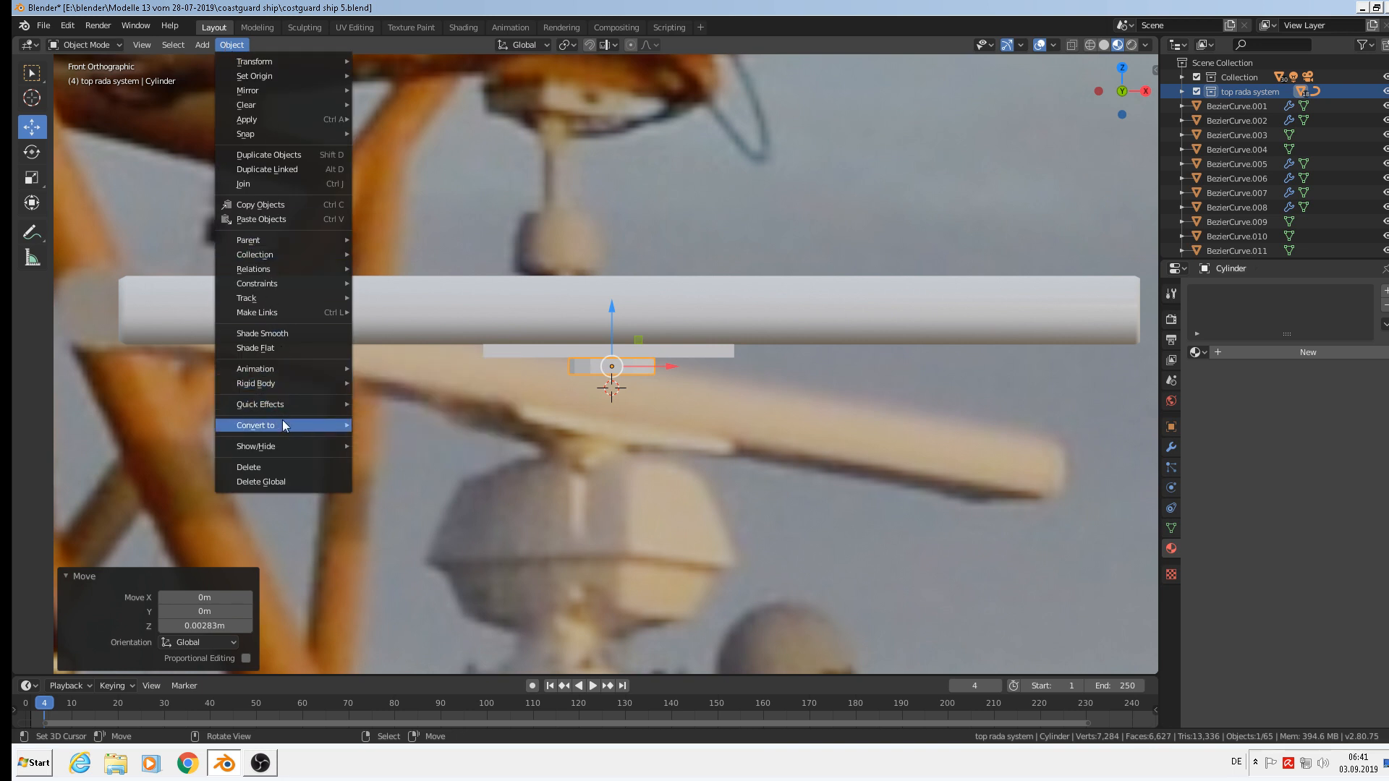
mouse_move(280, 426)
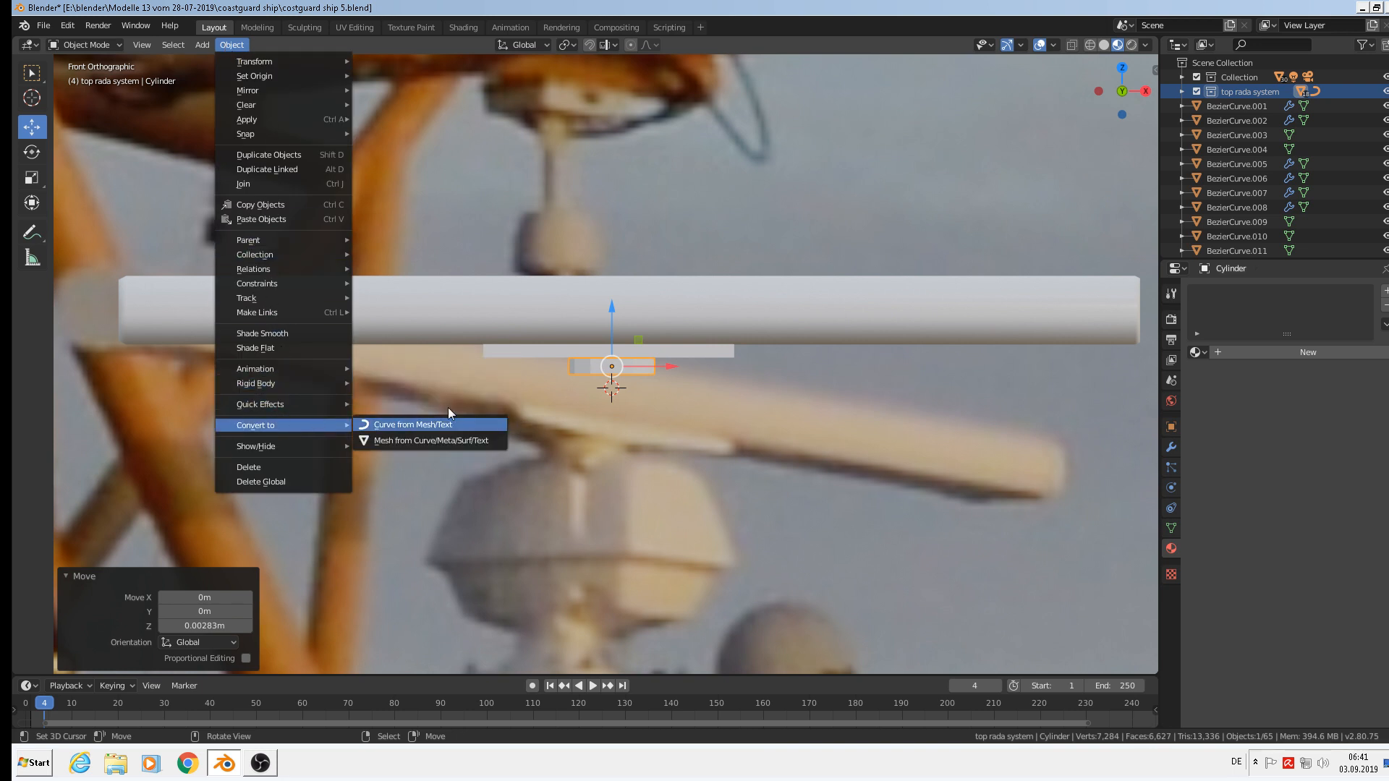
click(315, 332)
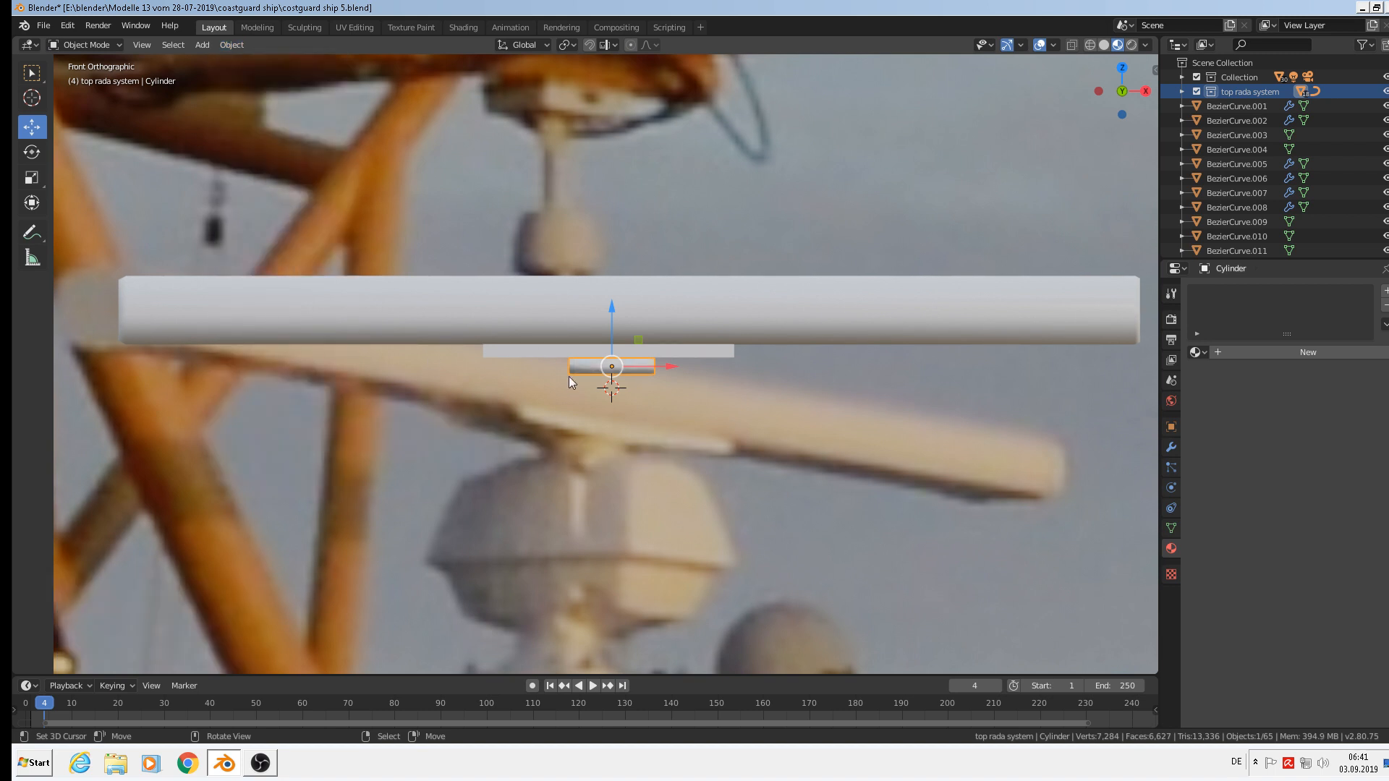
Add two edge loops around the cylinder's side, close to its upper and lower rims, to sharpen the shading
scroll(636, 388, up, 2)
scroll(641, 391, up, 5)
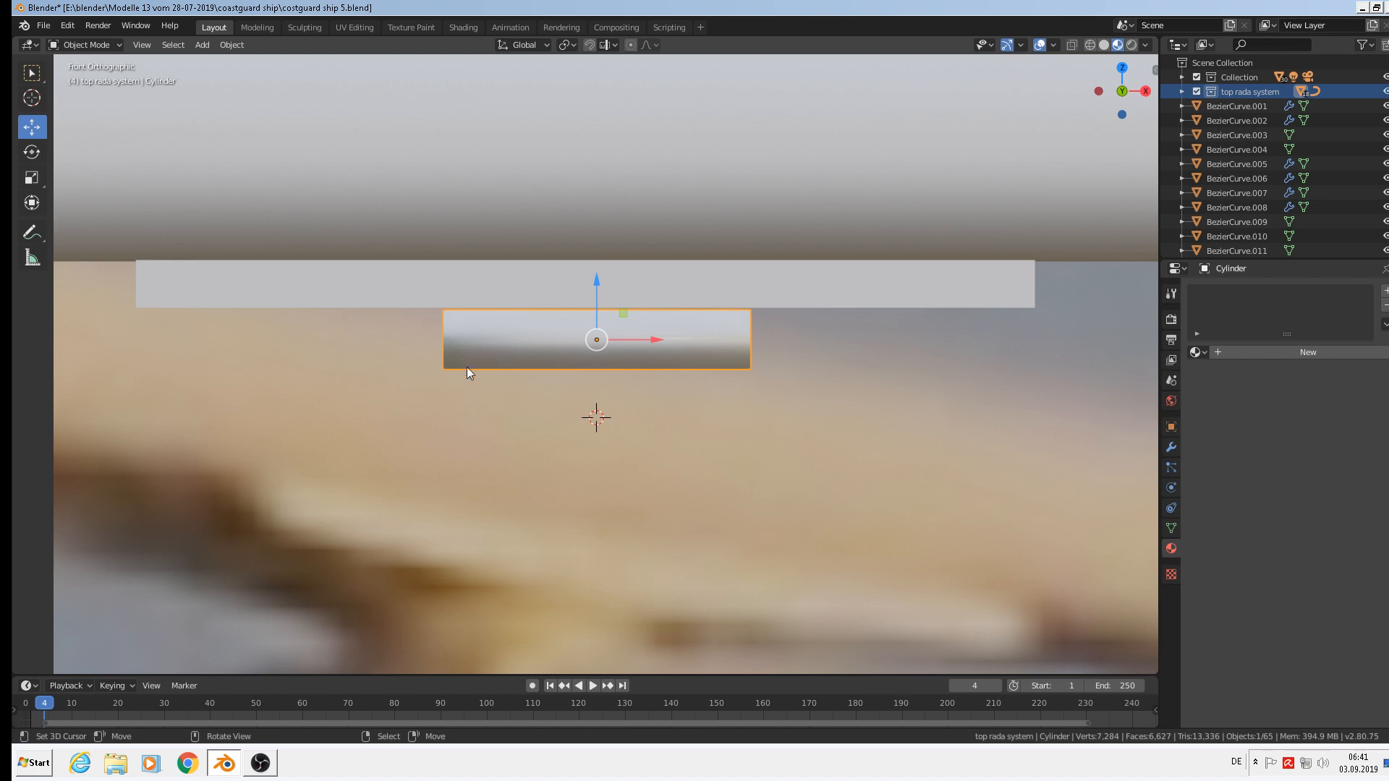
key(Tab)
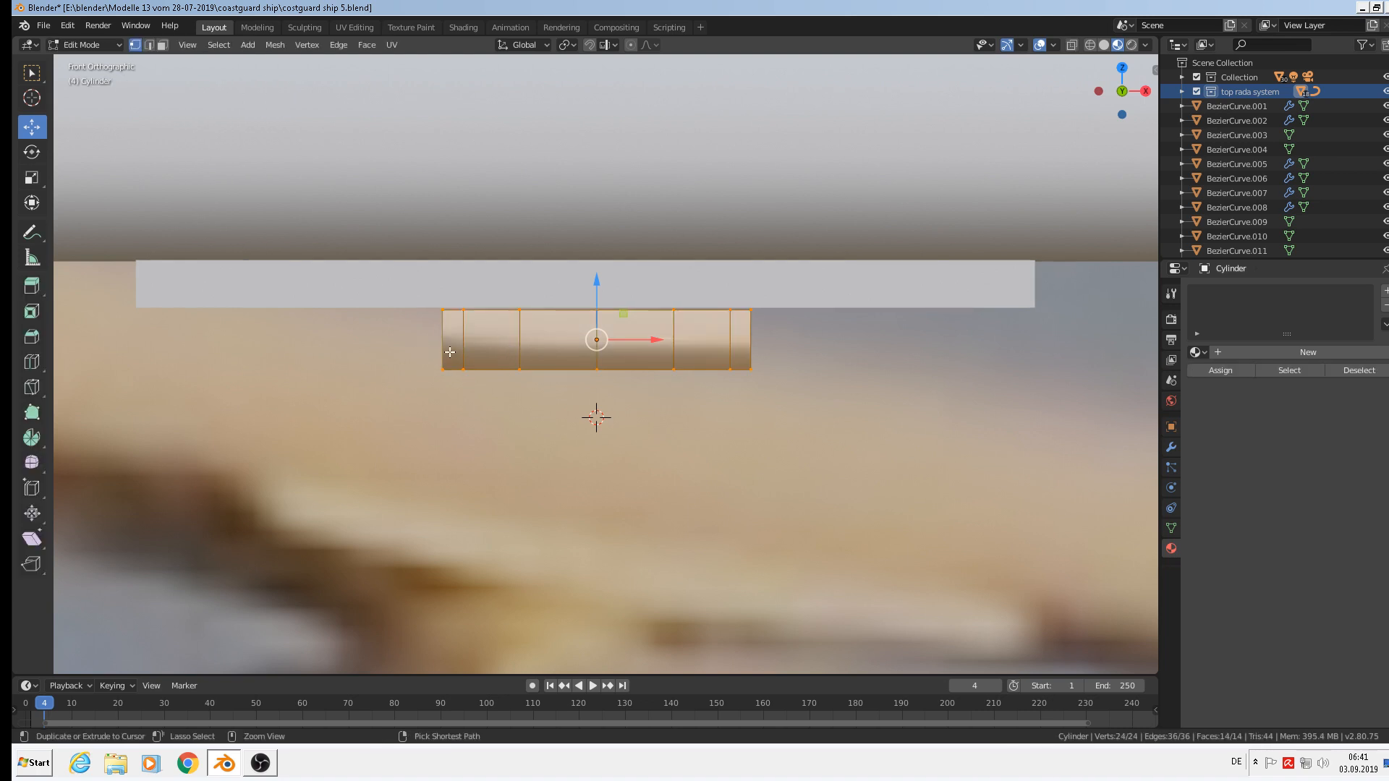
key(ctrl+r)
drag(449, 352, 480, 315)
key(ctrl+r)
key(Tab)
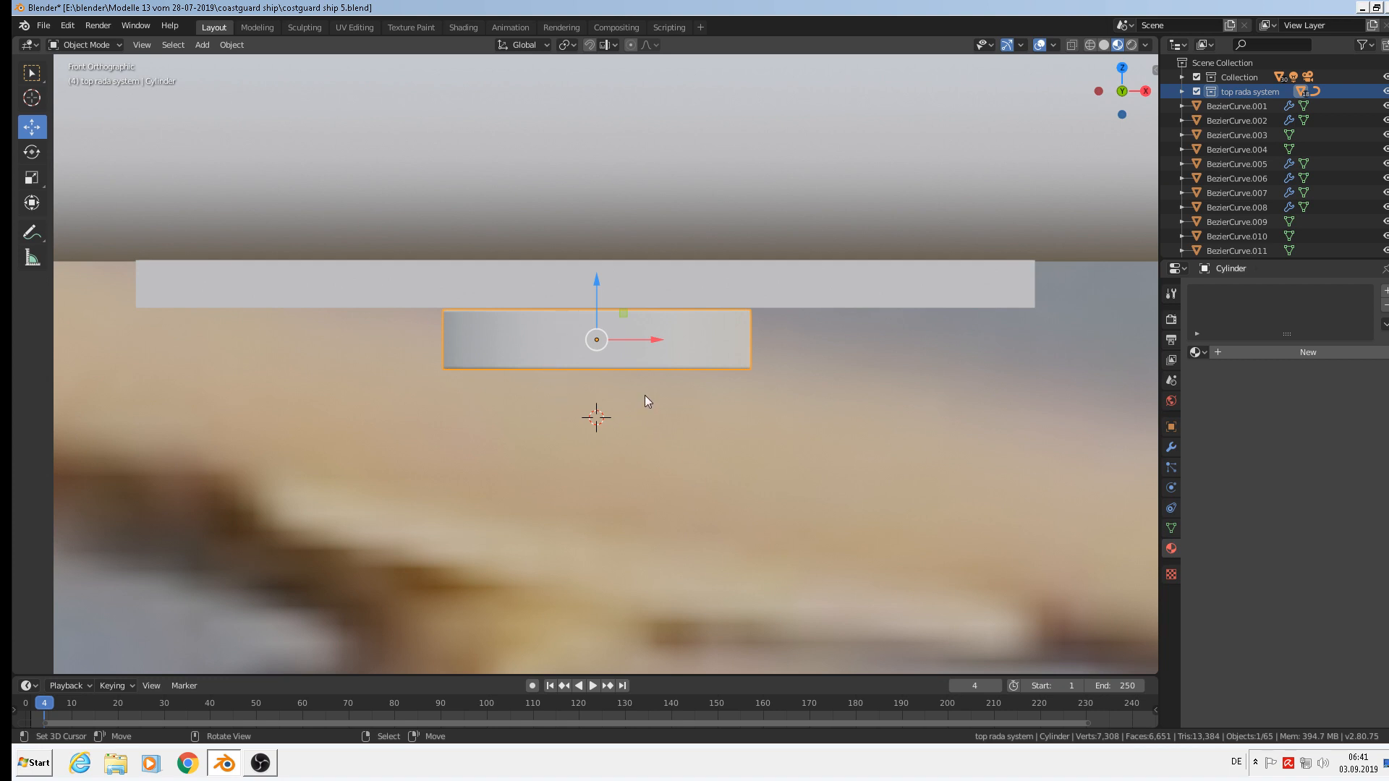
Nudge the cylinder up about 0.000158 m against the underside of the plate
scroll(672, 356, down, 1)
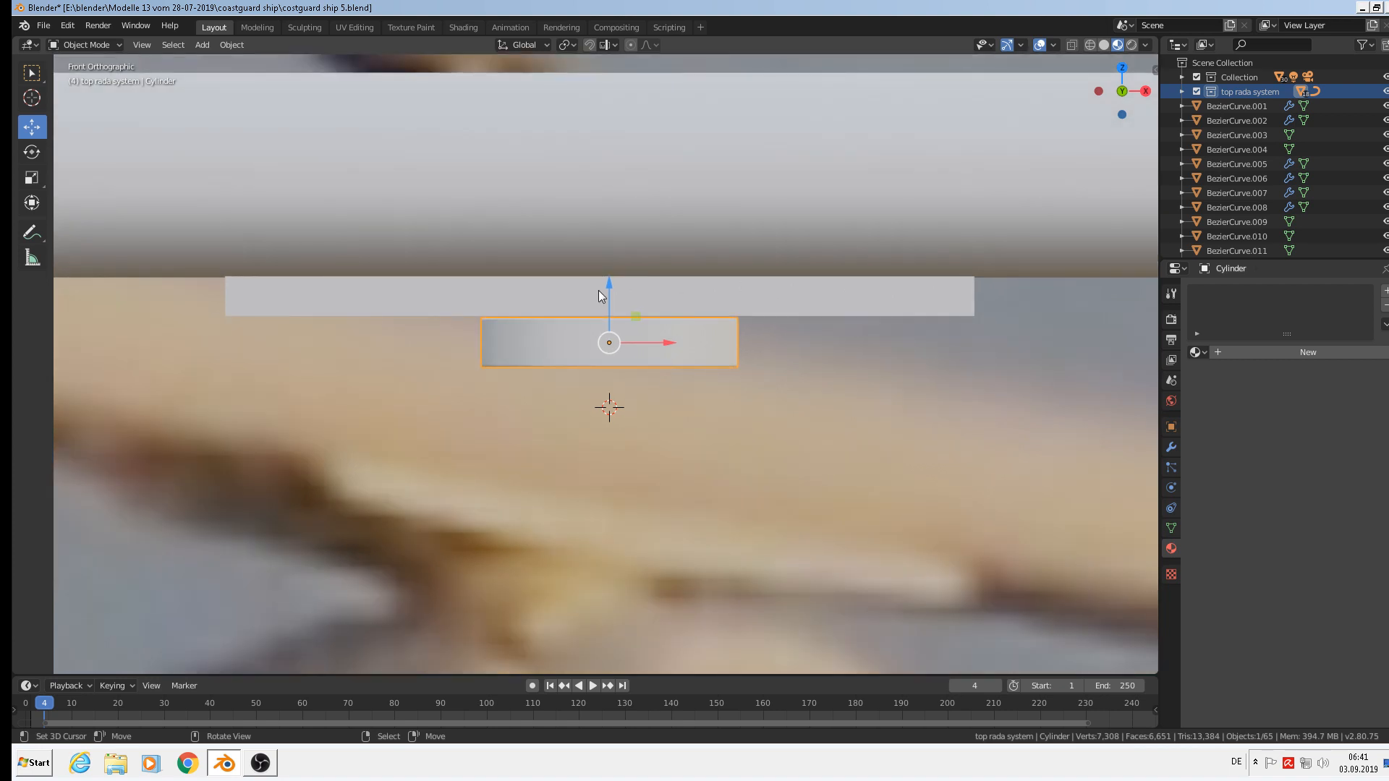
key(g)
click(598, 287)
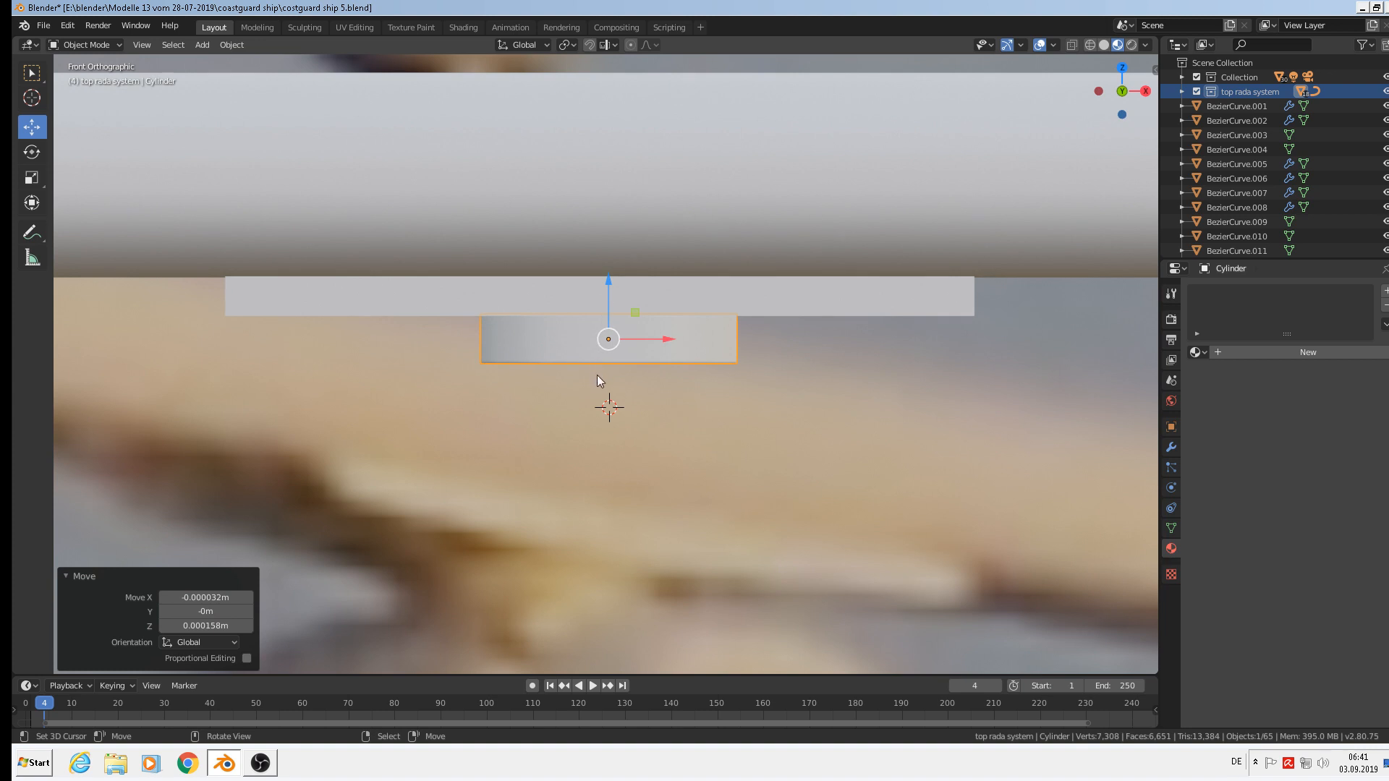
In top view, move the cylinder about -0.0694 m along Y so that it lies under the radar bar
middle_drag(596, 375, 659, 440)
key(KP_7)
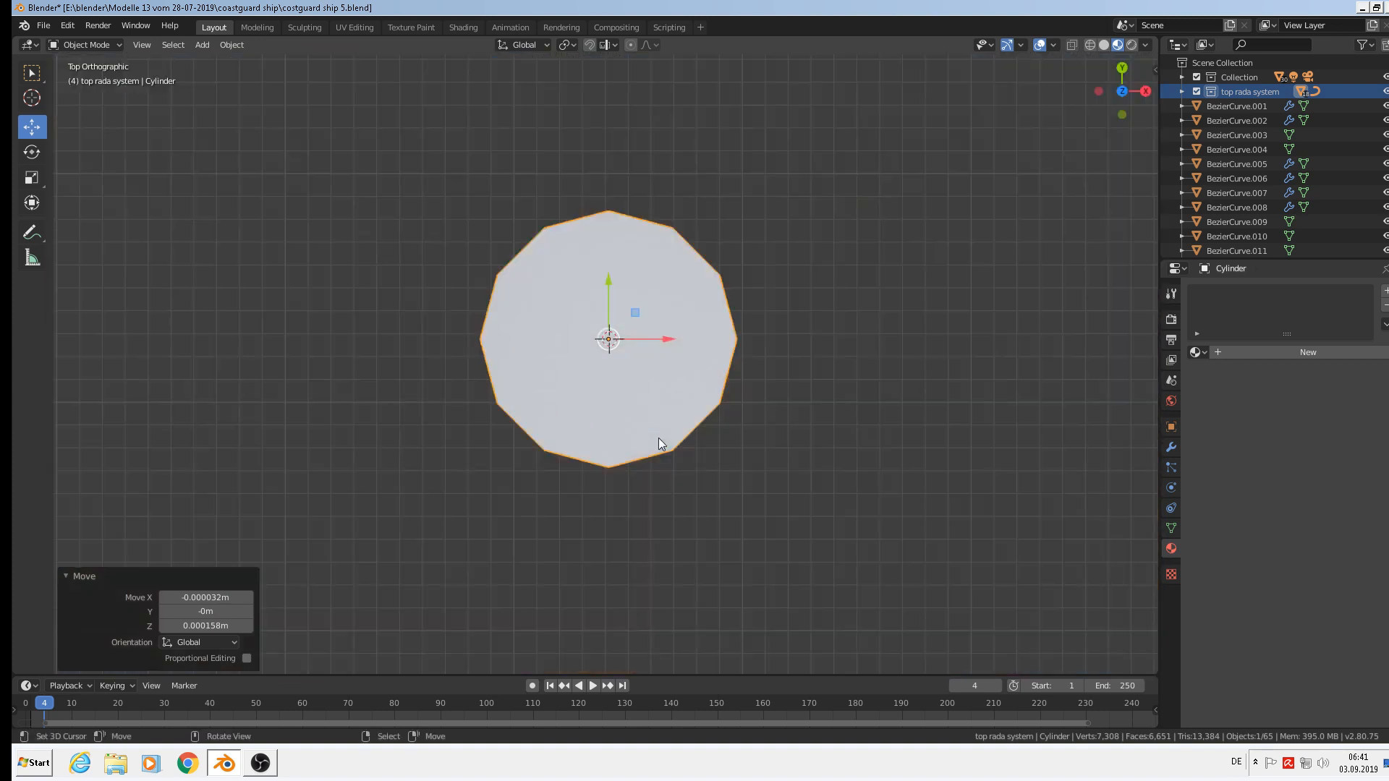
scroll(658, 437, down, 7)
shift+middle_drag(592, 361, 579, 139)
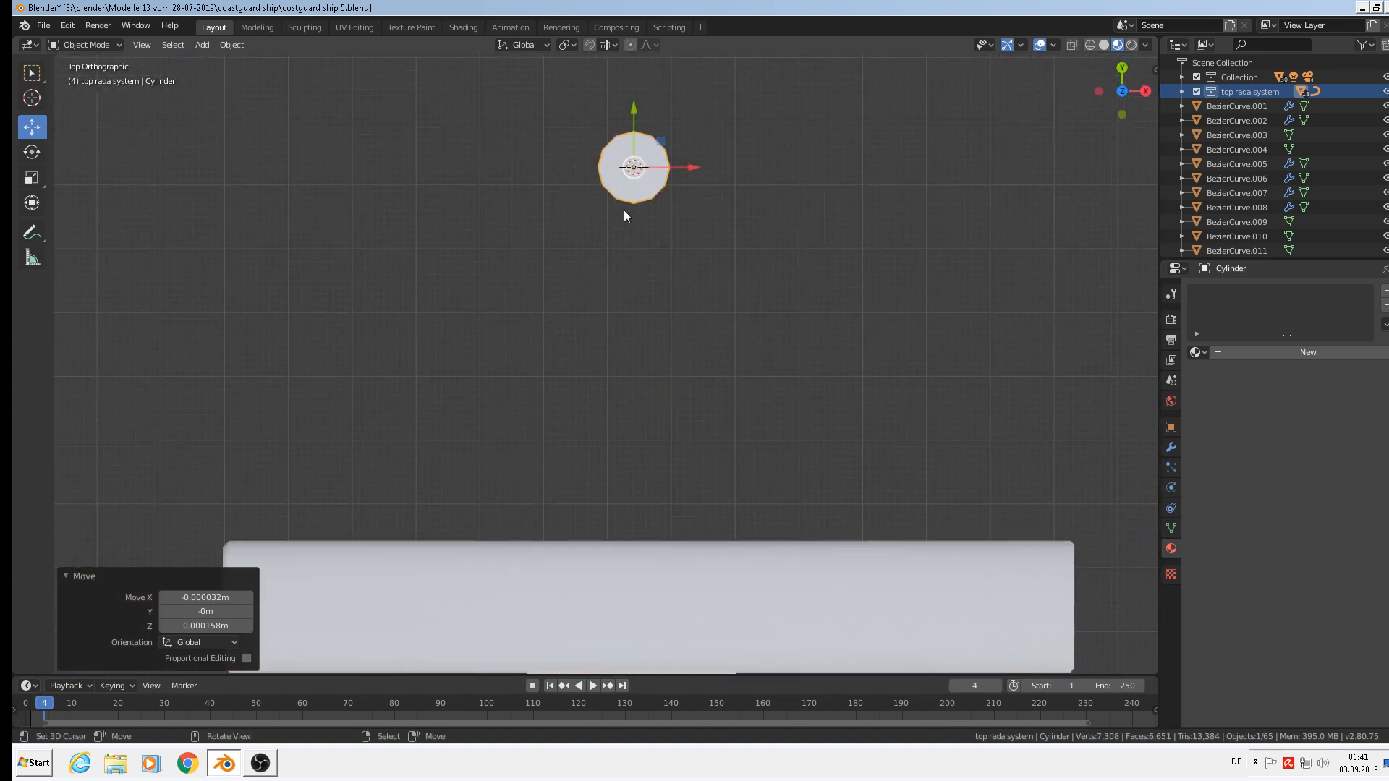
scroll(627, 208, down, 1)
drag(632, 125, 673, 488)
In front view, stretch the cylinder to about 1.446 along Z
middle_drag(680, 540, 727, 333)
key(KP_1)
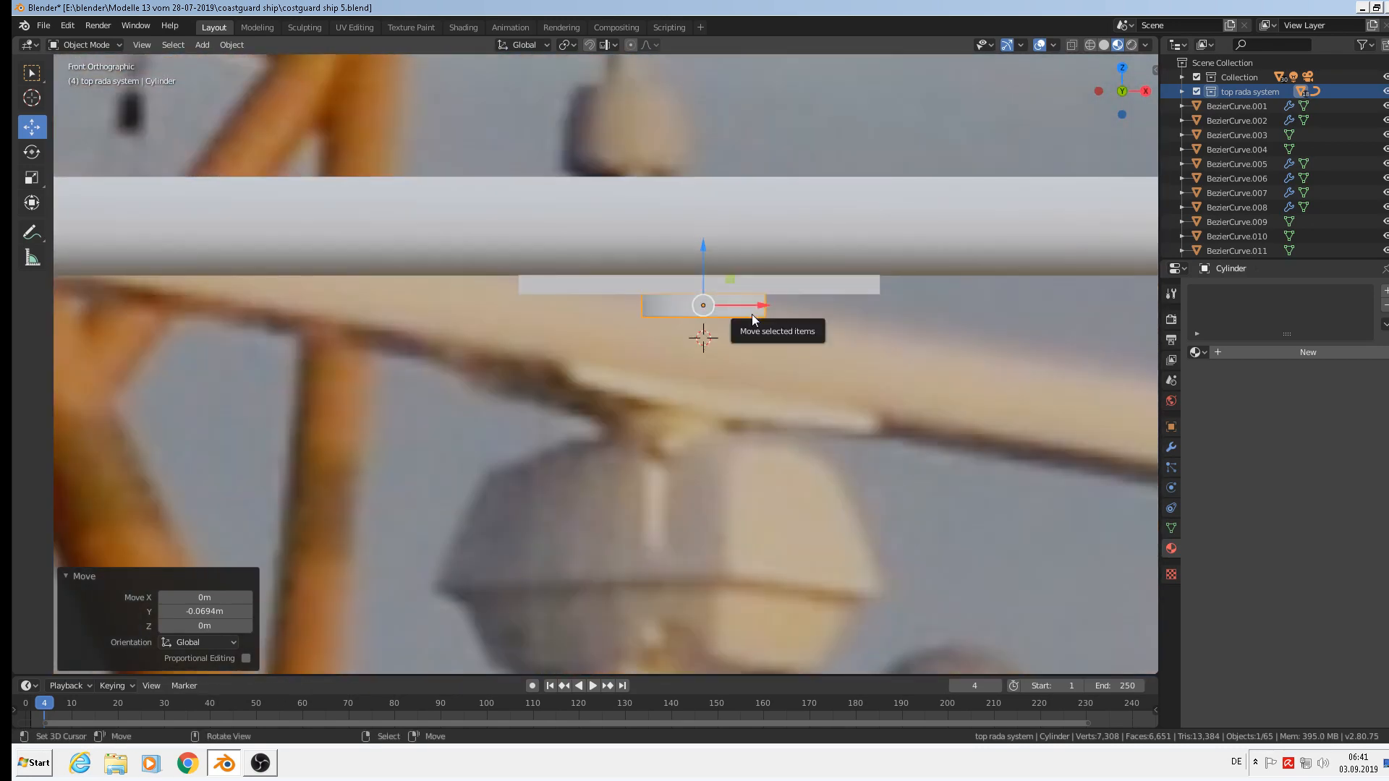
shift+middle_drag(744, 356, 662, 372)
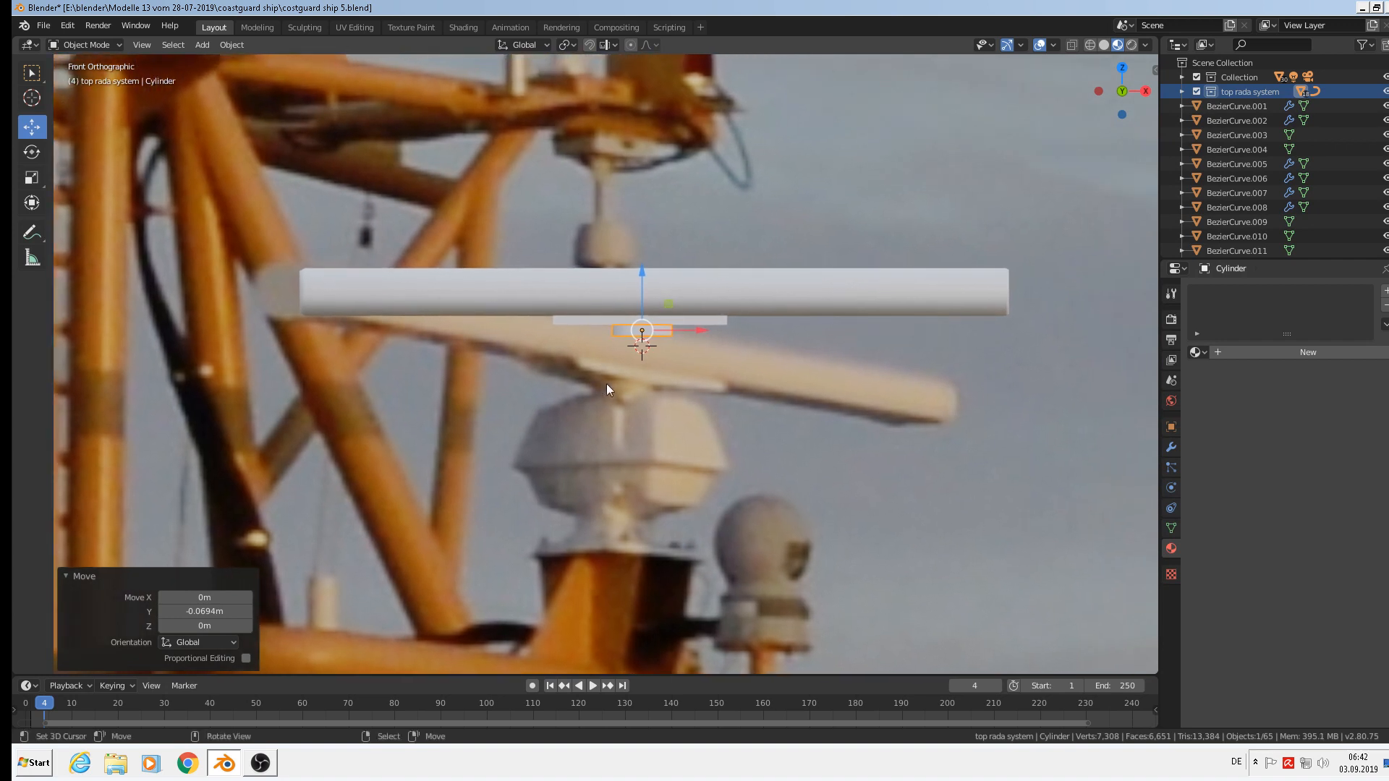
scroll(635, 387, up, 3)
scroll(642, 389, down, 2)
key(s)
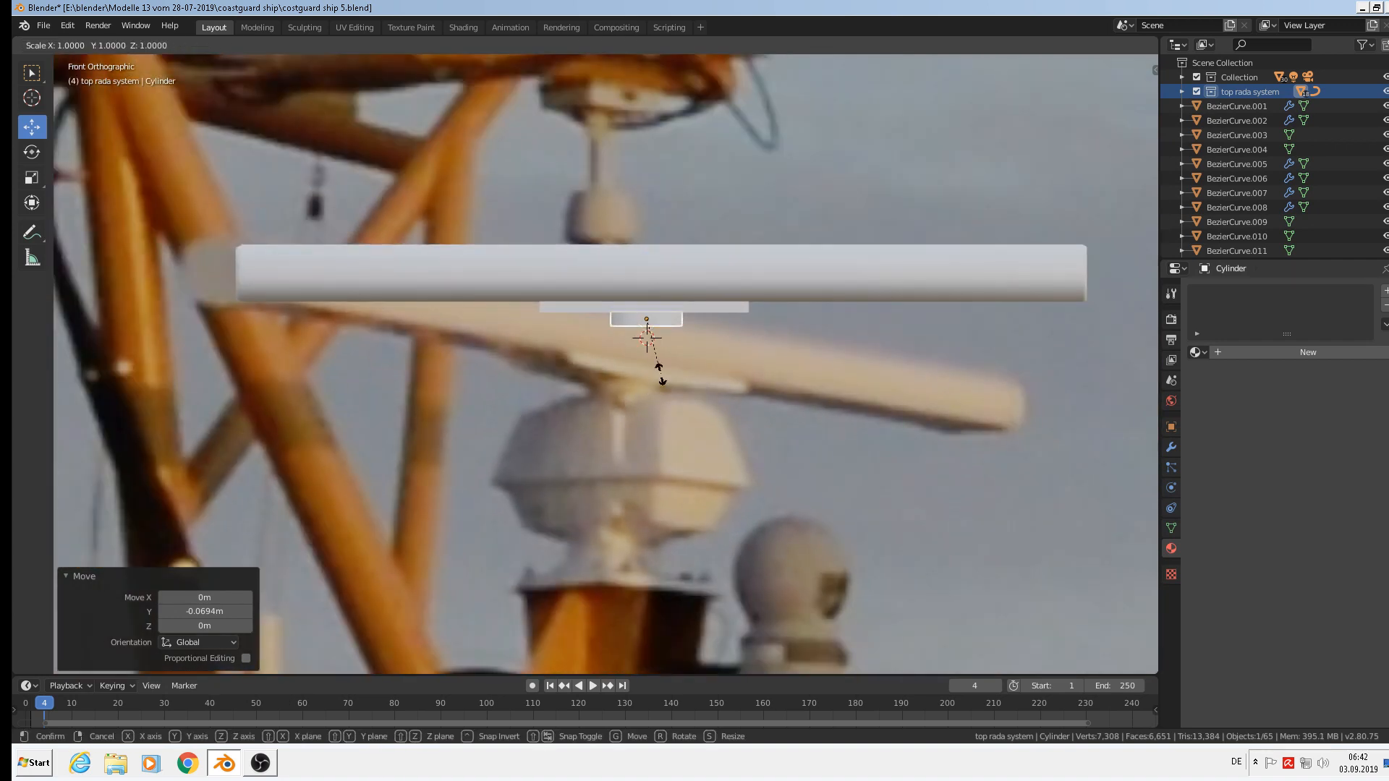
key(z)
click(656, 402)
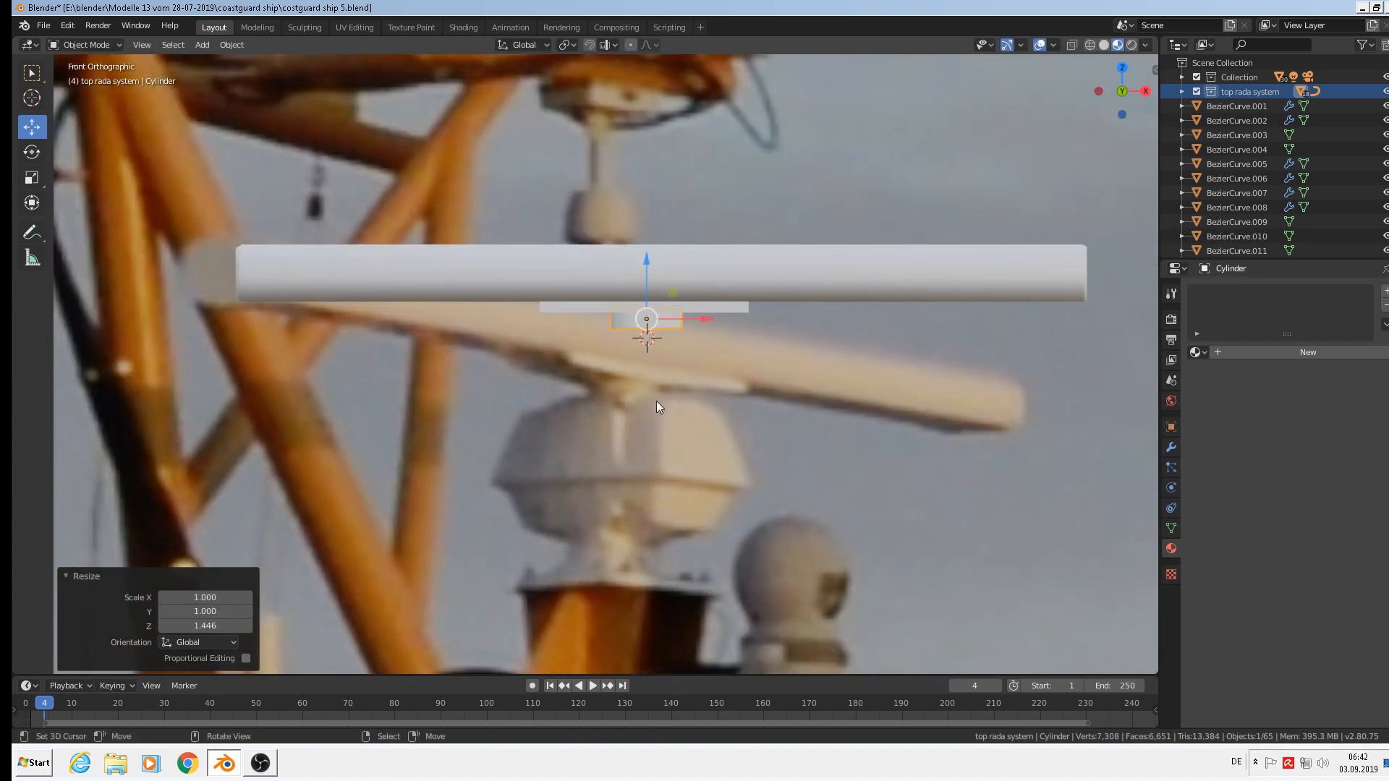
Deselect everything, place the 3D cursor beside the photo's radar housing and add a cube there
key(alt+a)
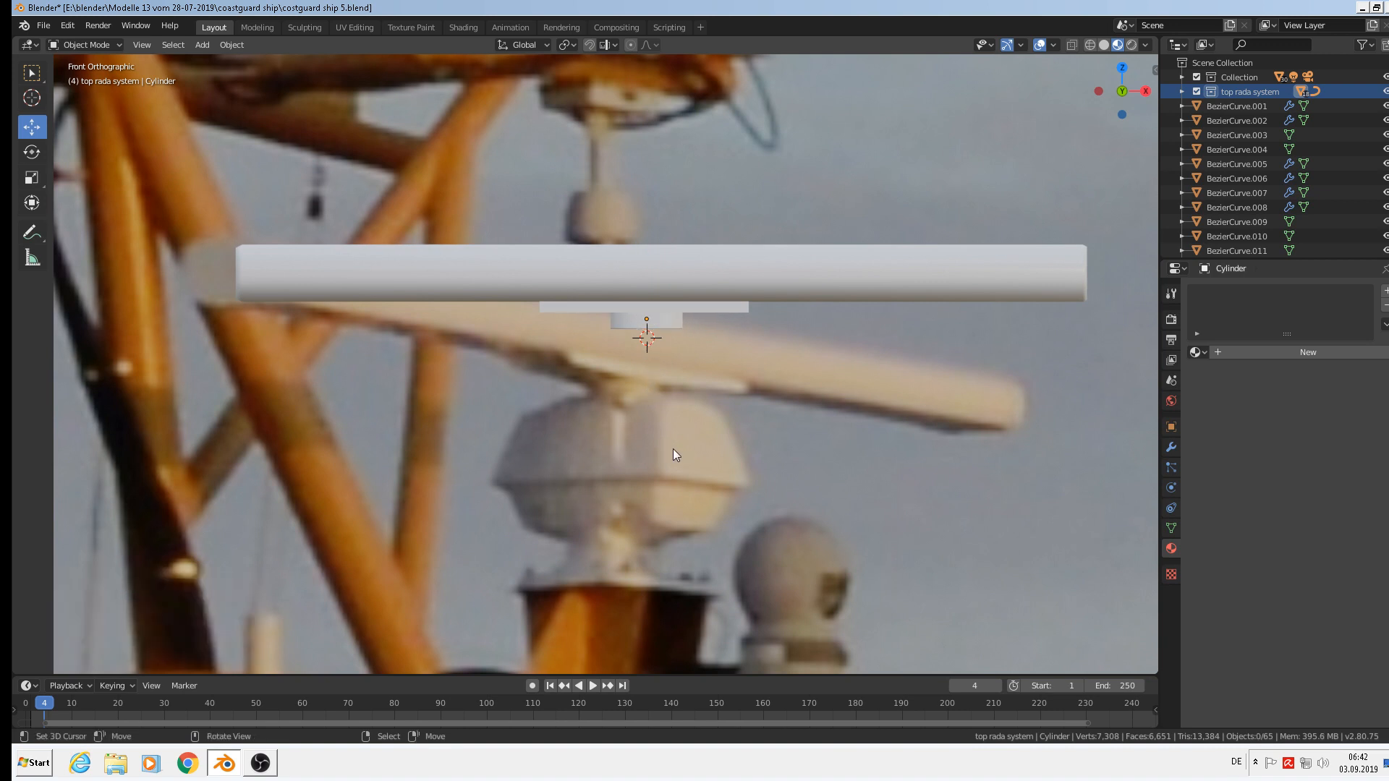
click(859, 442)
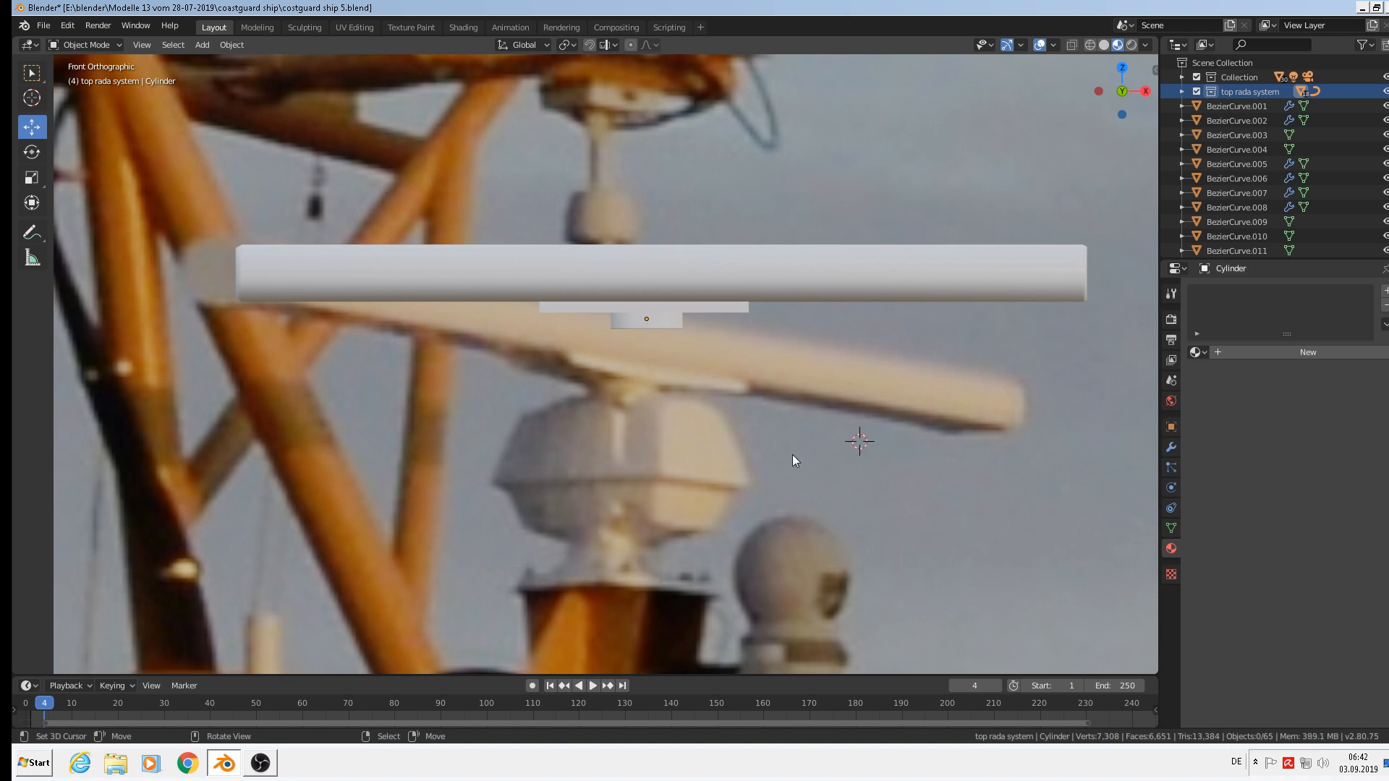
click(205, 45)
mouse_move(217, 61)
click(379, 77)
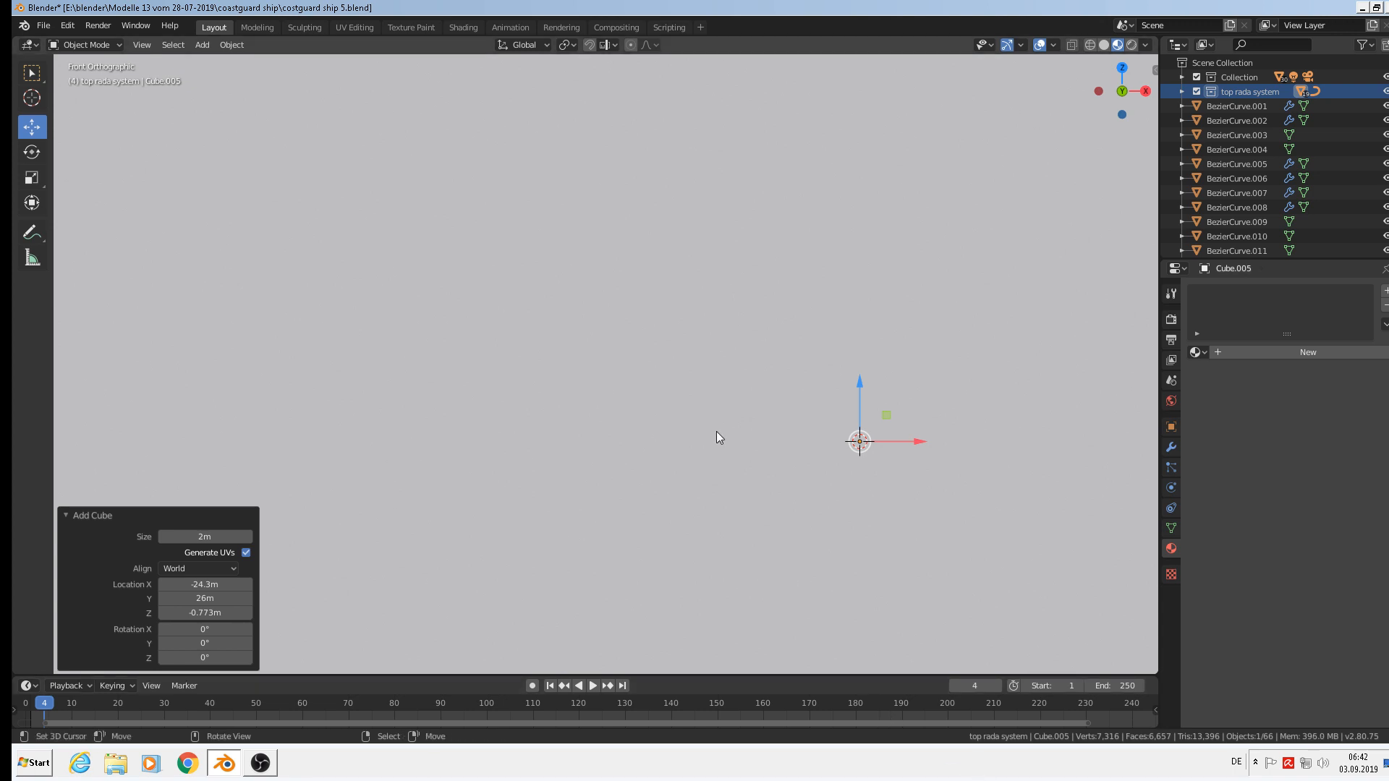
Scale the cube by about -0.093 and 0.080, then stretch it to about 2.192 along X to match the housing's width
key(s)
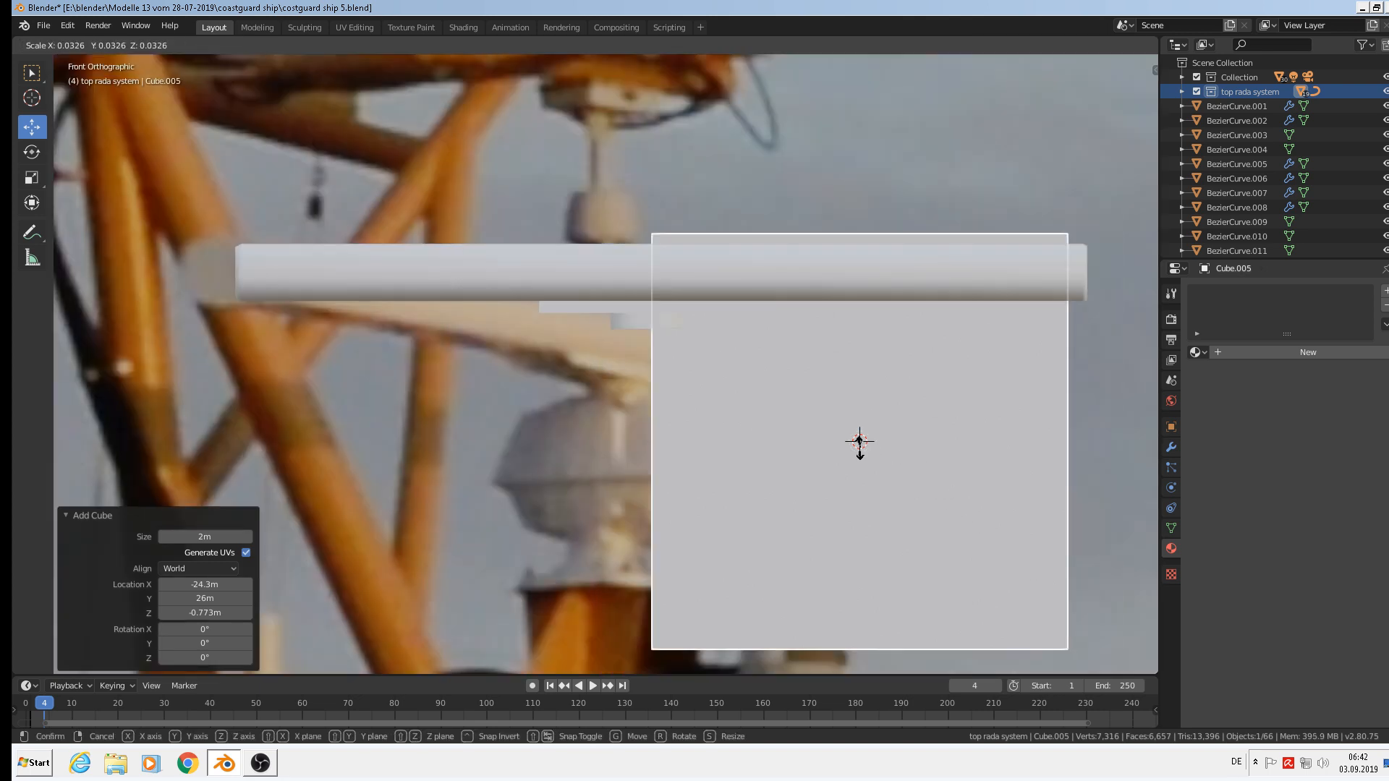
click(853, 443)
key(s)
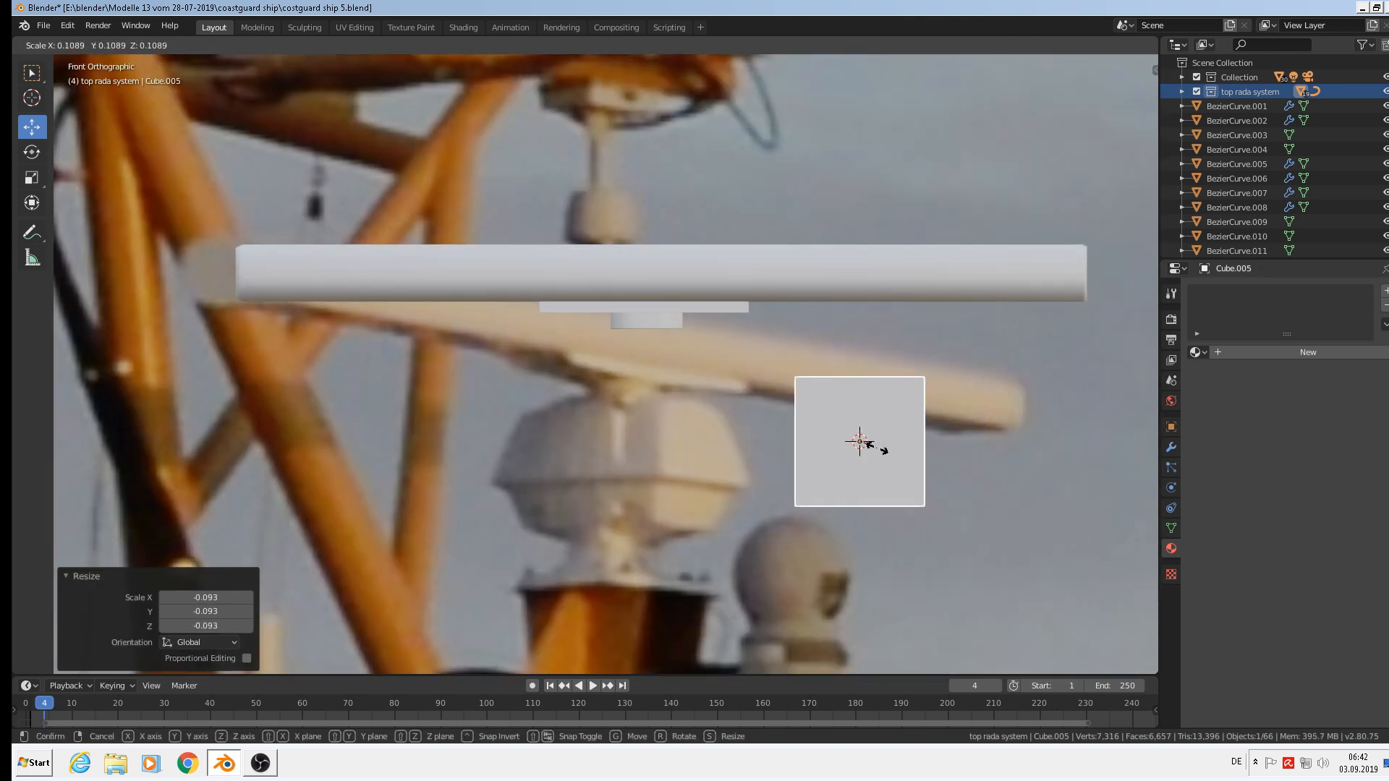
click(868, 445)
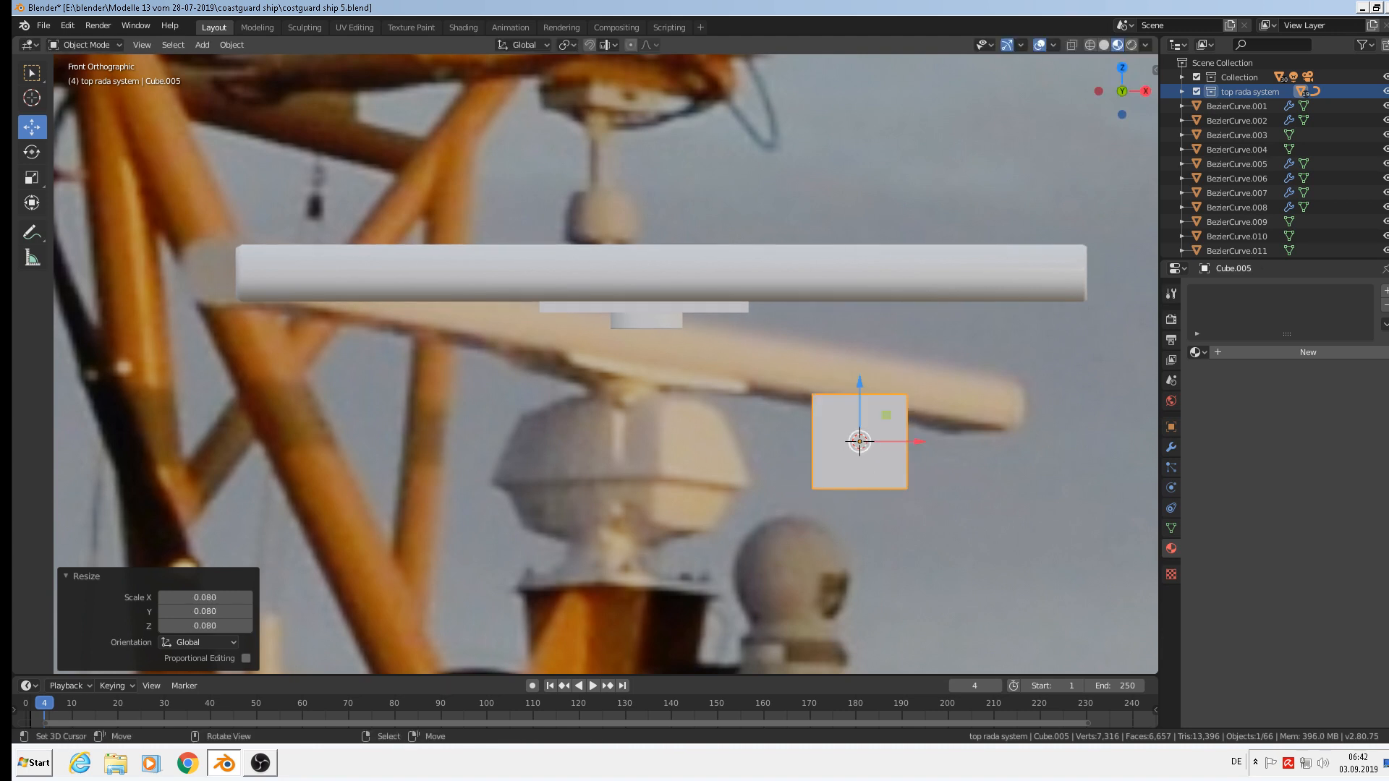
key(s)
key(x)
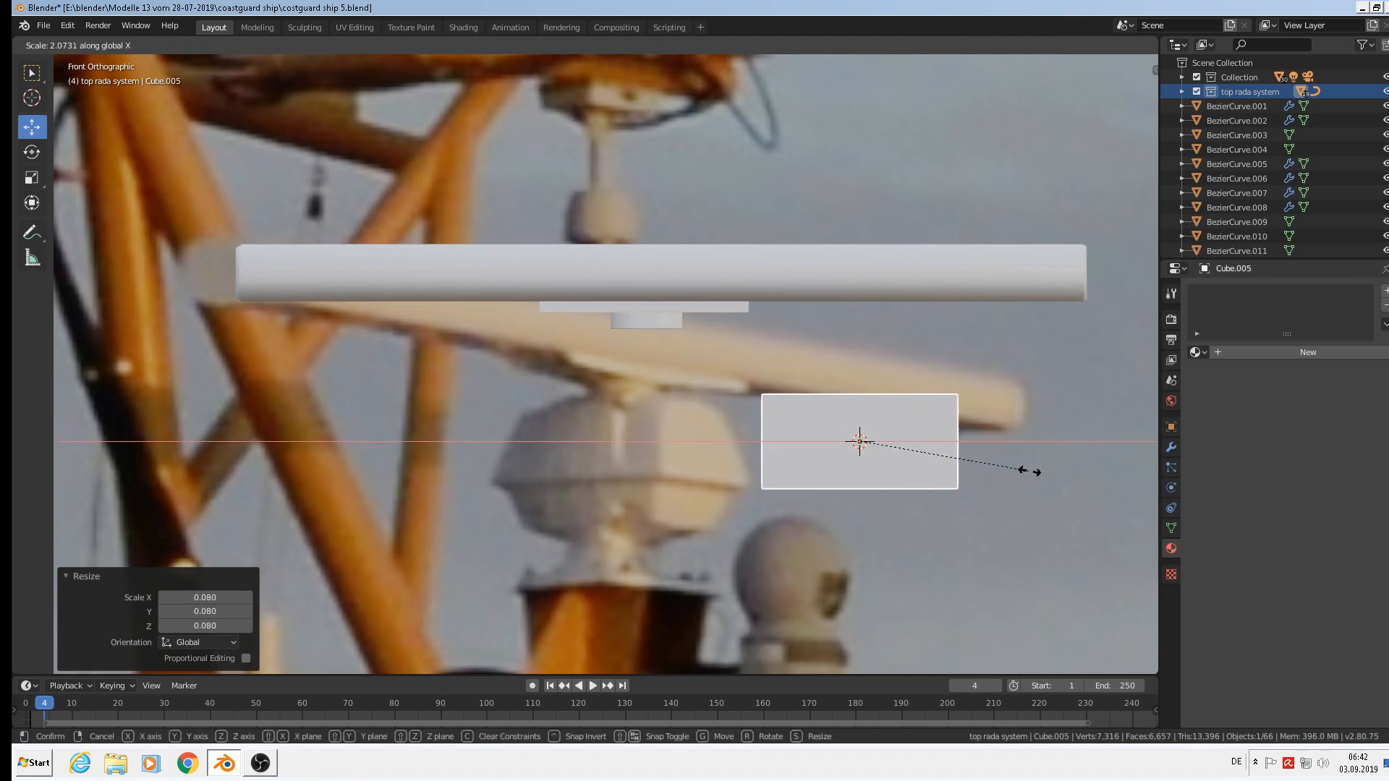
click(1039, 471)
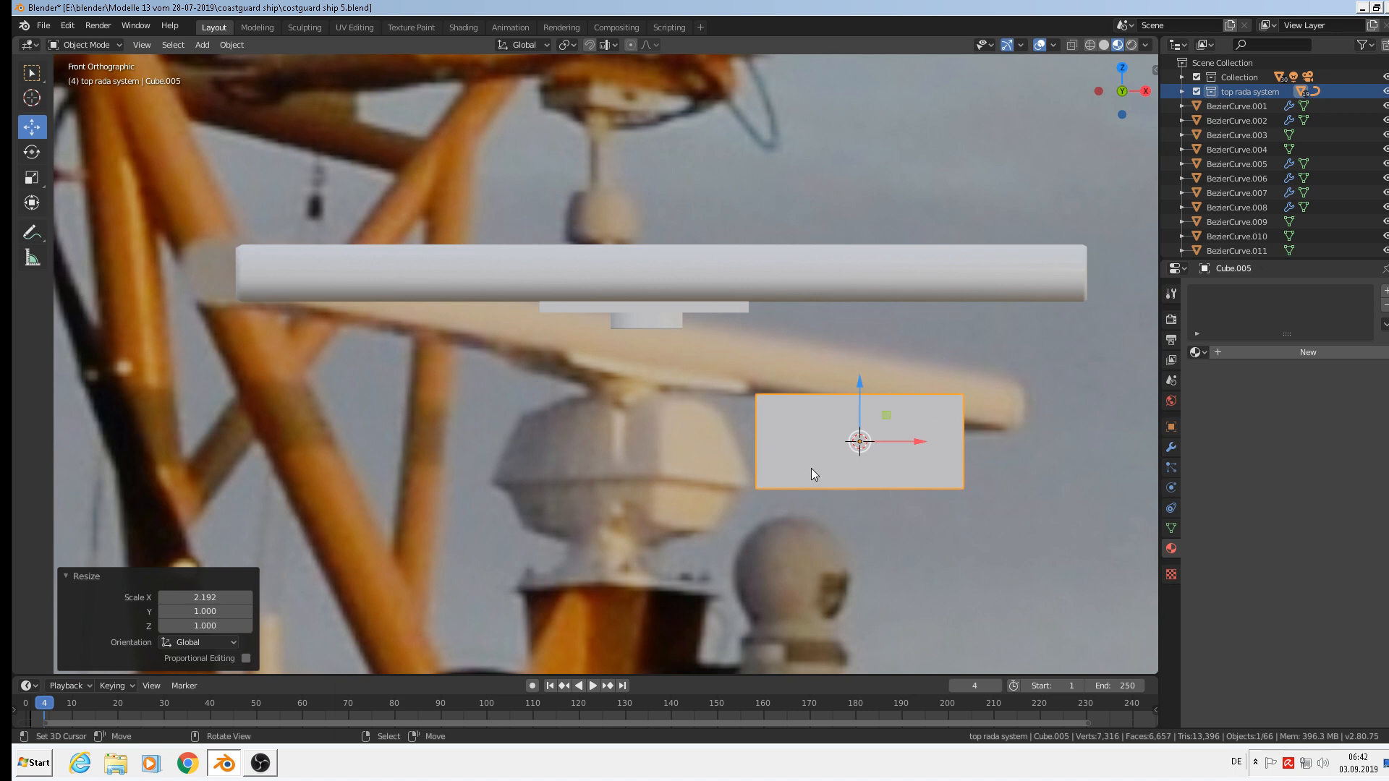
Move the box about -0.0536 m along Y towards the radar bar
middle_drag(810, 474, 845, 469)
key(g)
key(y)
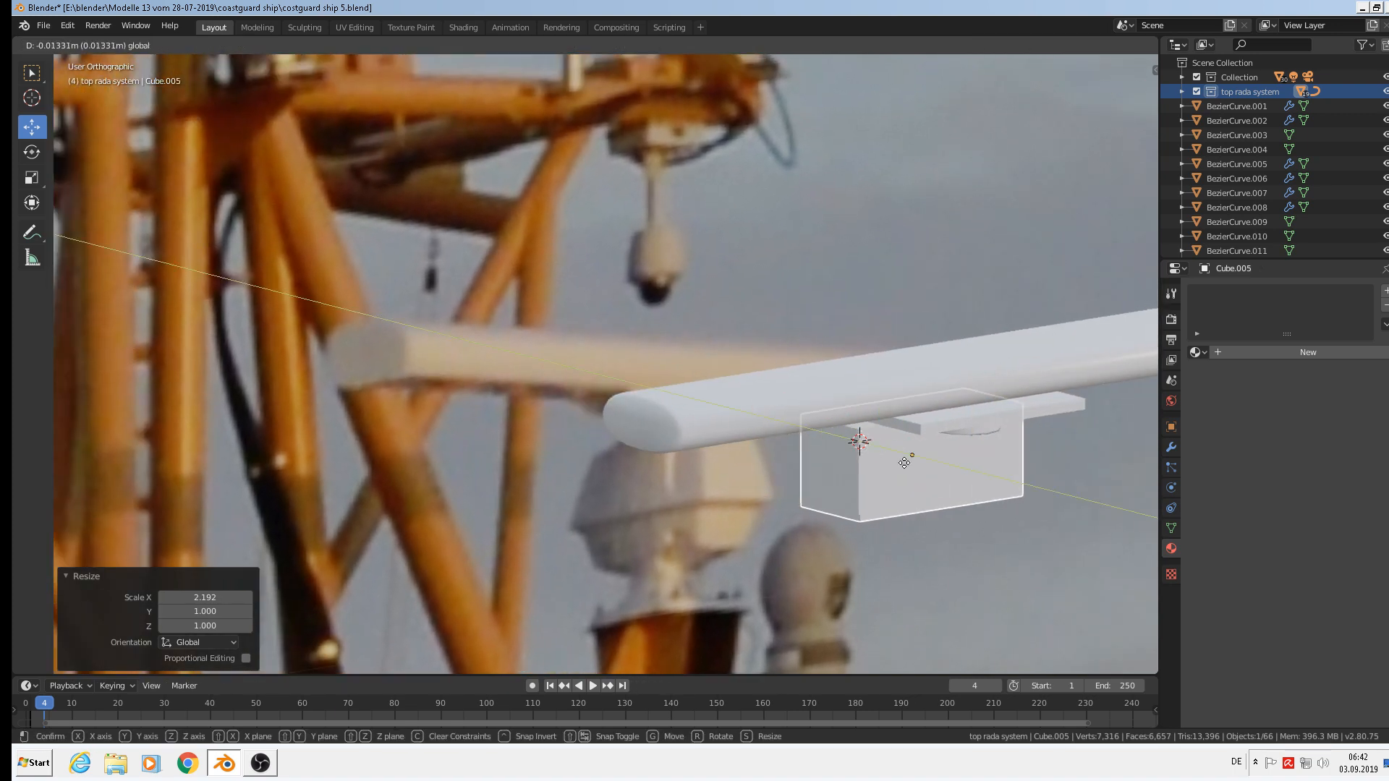
click(1031, 513)
Enter Edit Mode on the housing box and scale its top face to about 0.784 along Y
shift+middle_drag(989, 522, 709, 445)
middle_drag(756, 457, 771, 455)
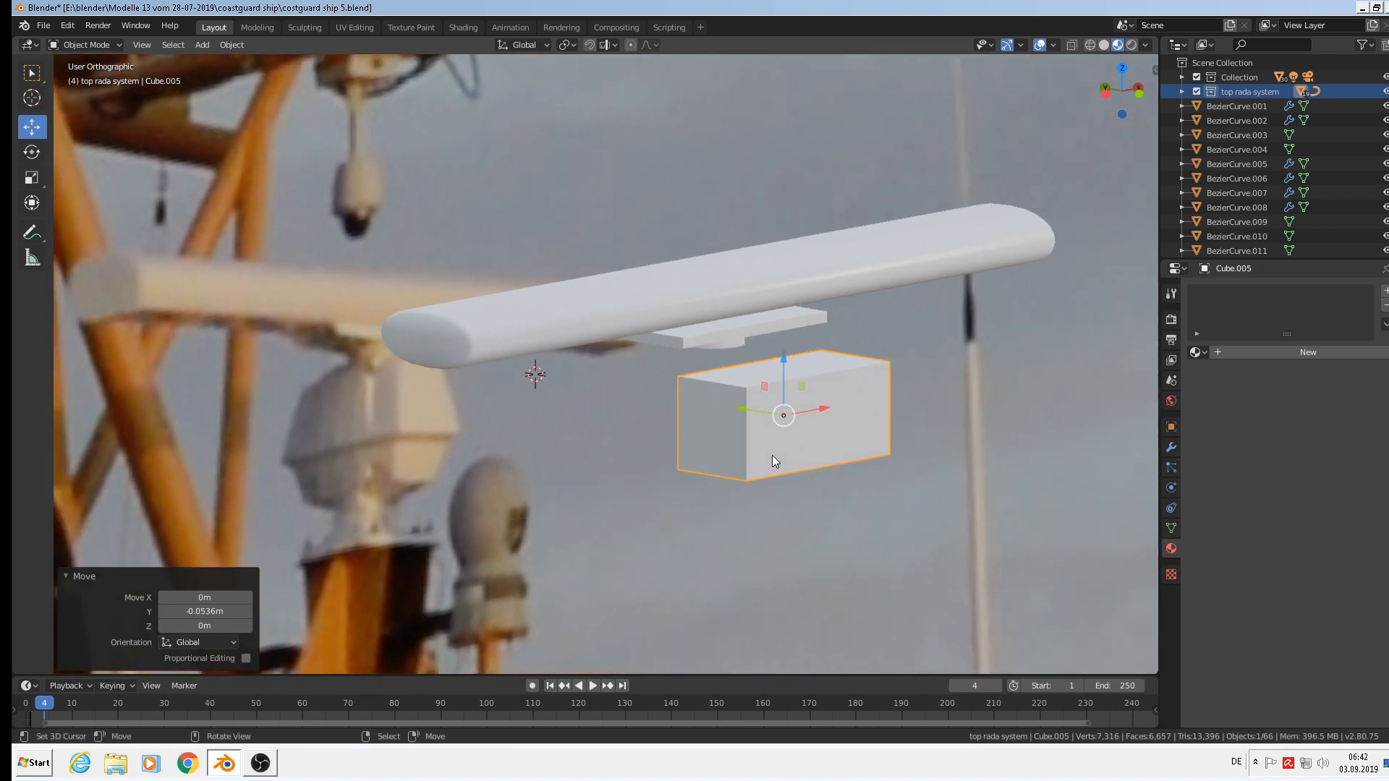
scroll(772, 454, up, 5)
key(Tab)
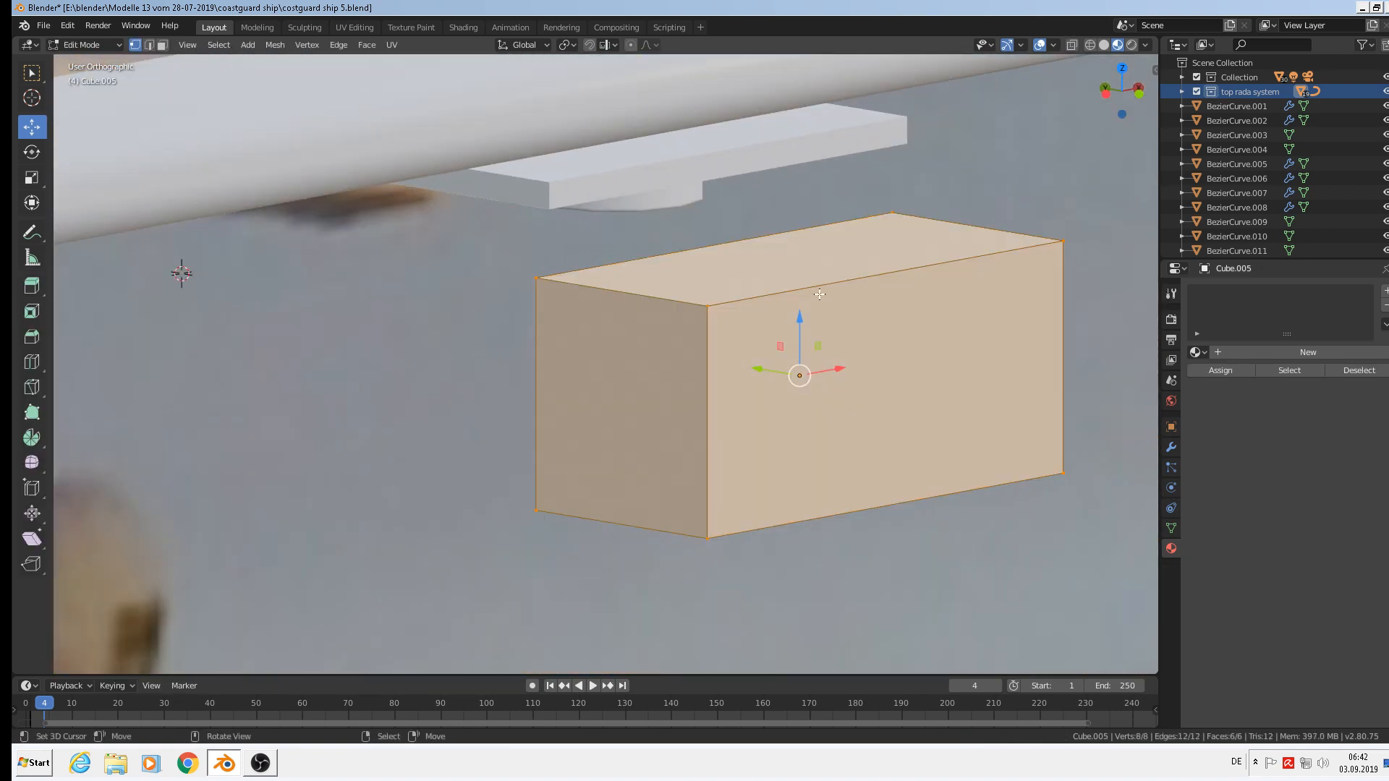
click(163, 44)
click(854, 275)
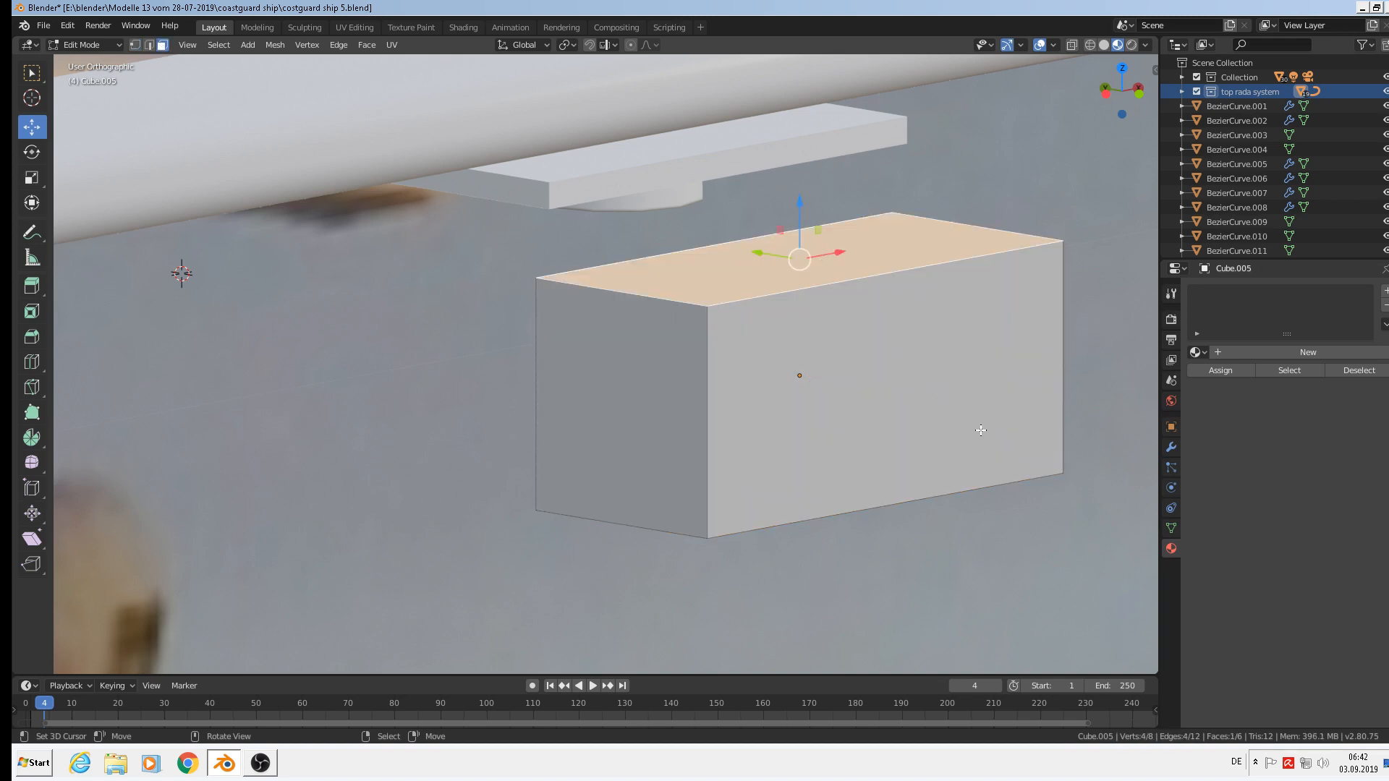
key(s)
key(y)
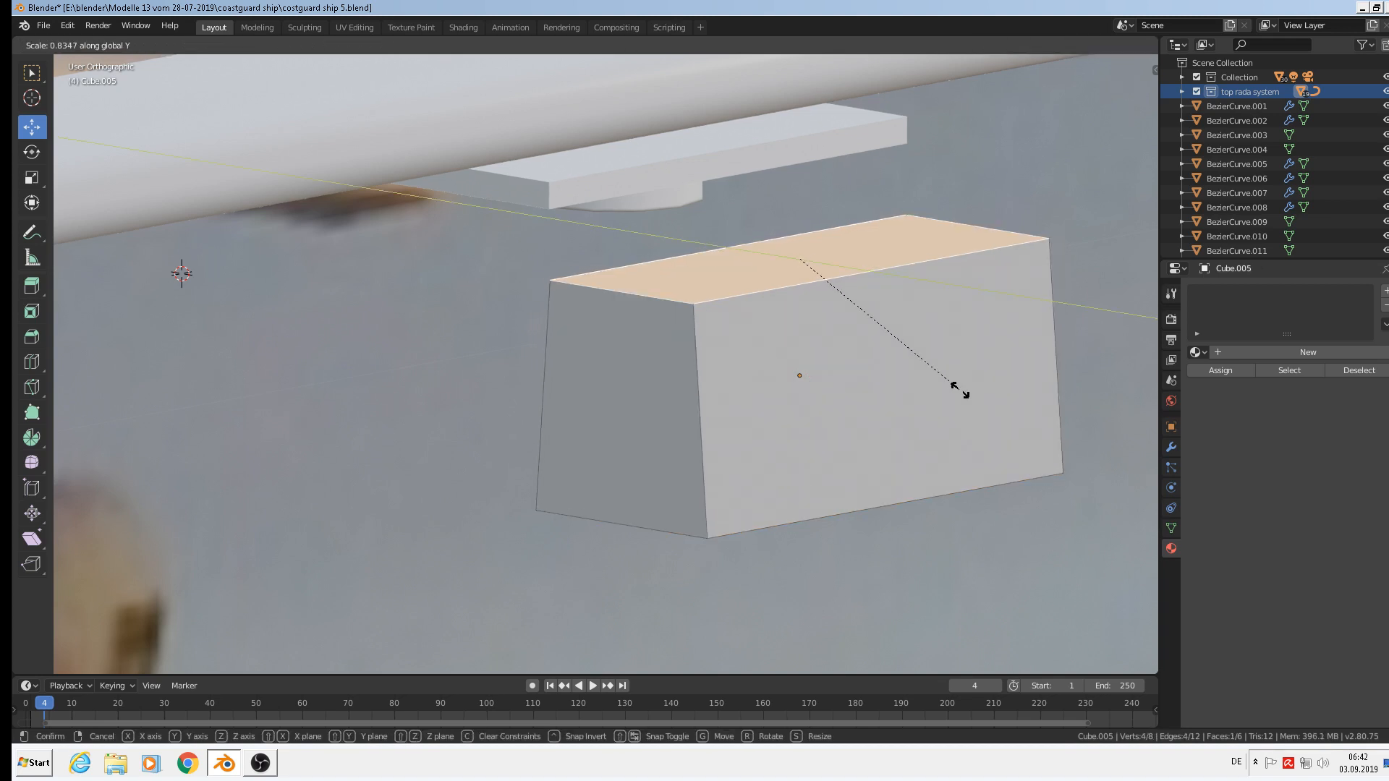
click(951, 381)
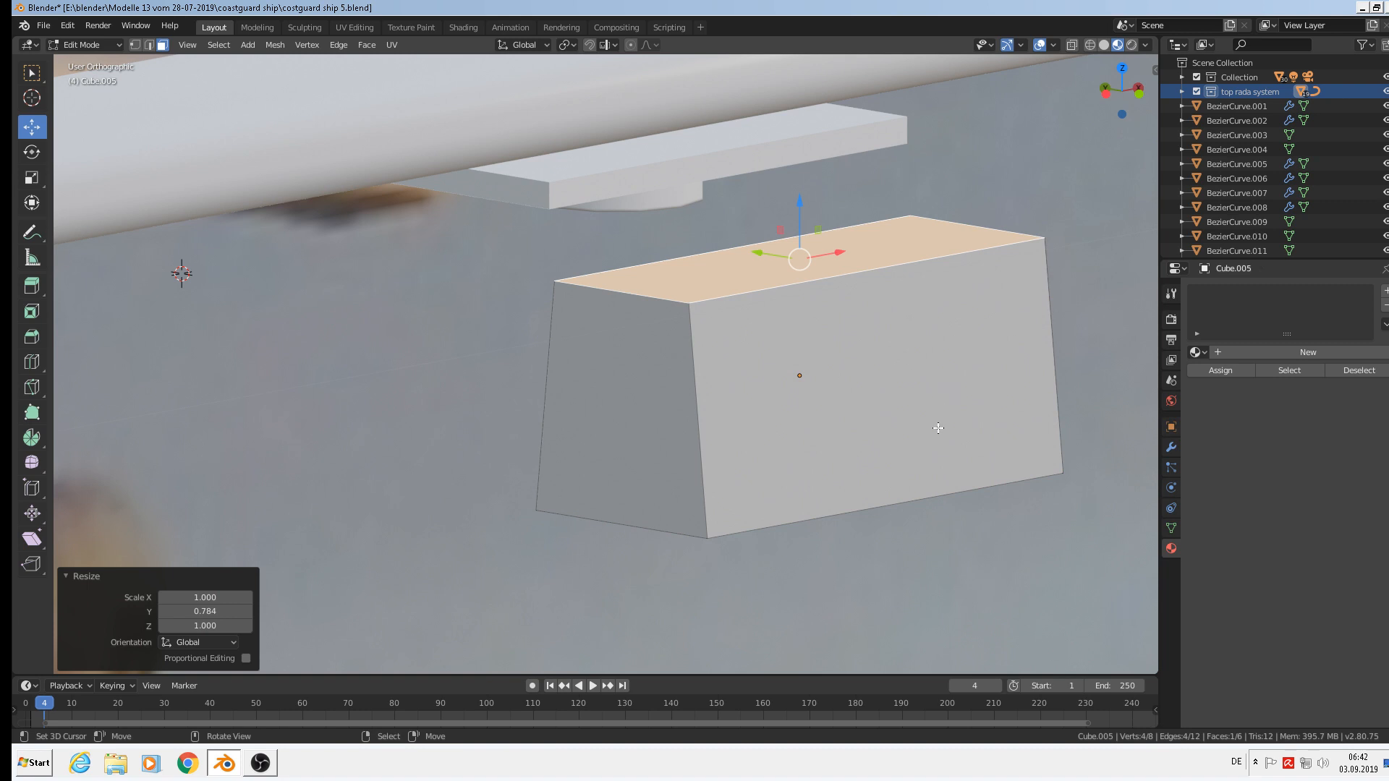
Scale the box's top face to about 0.805 along X to taper its ends
middle_drag(939, 427, 601, 552)
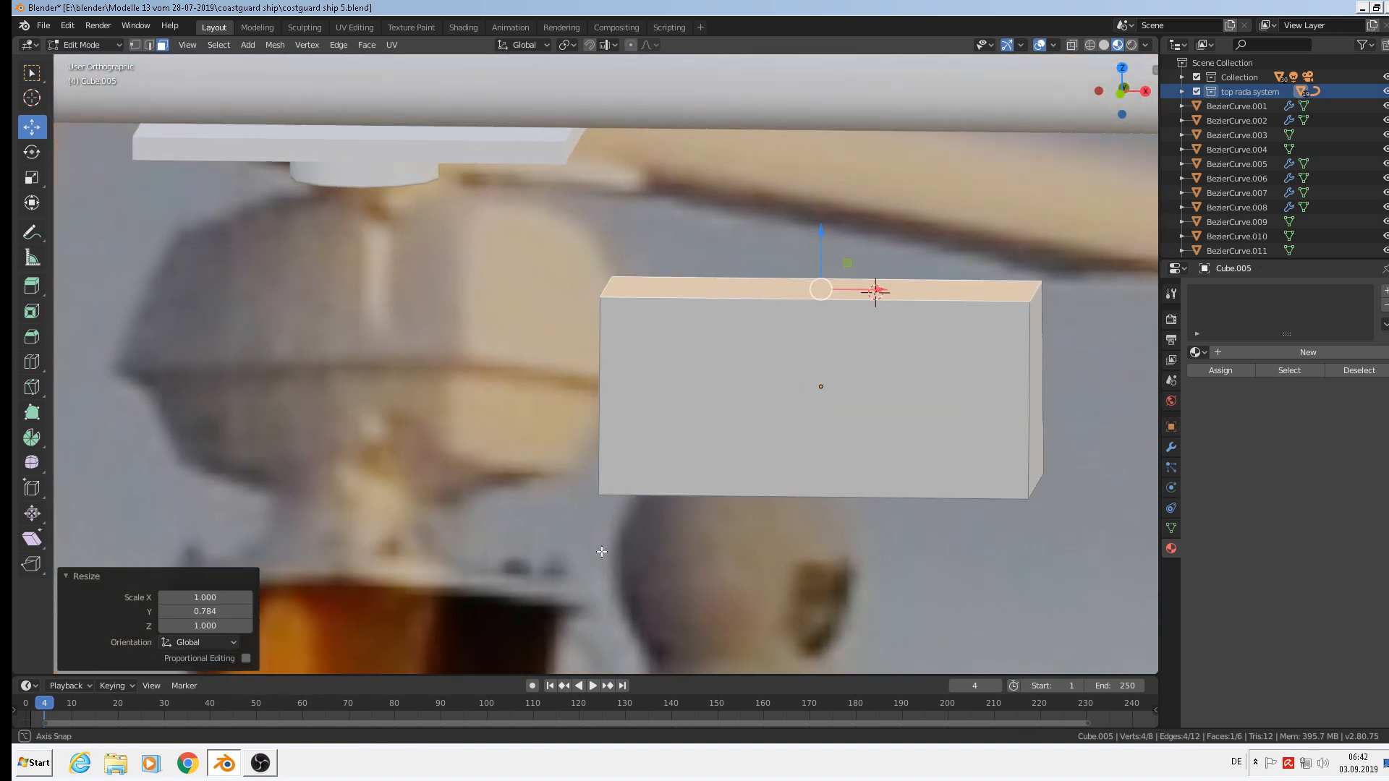
click(1043, 291)
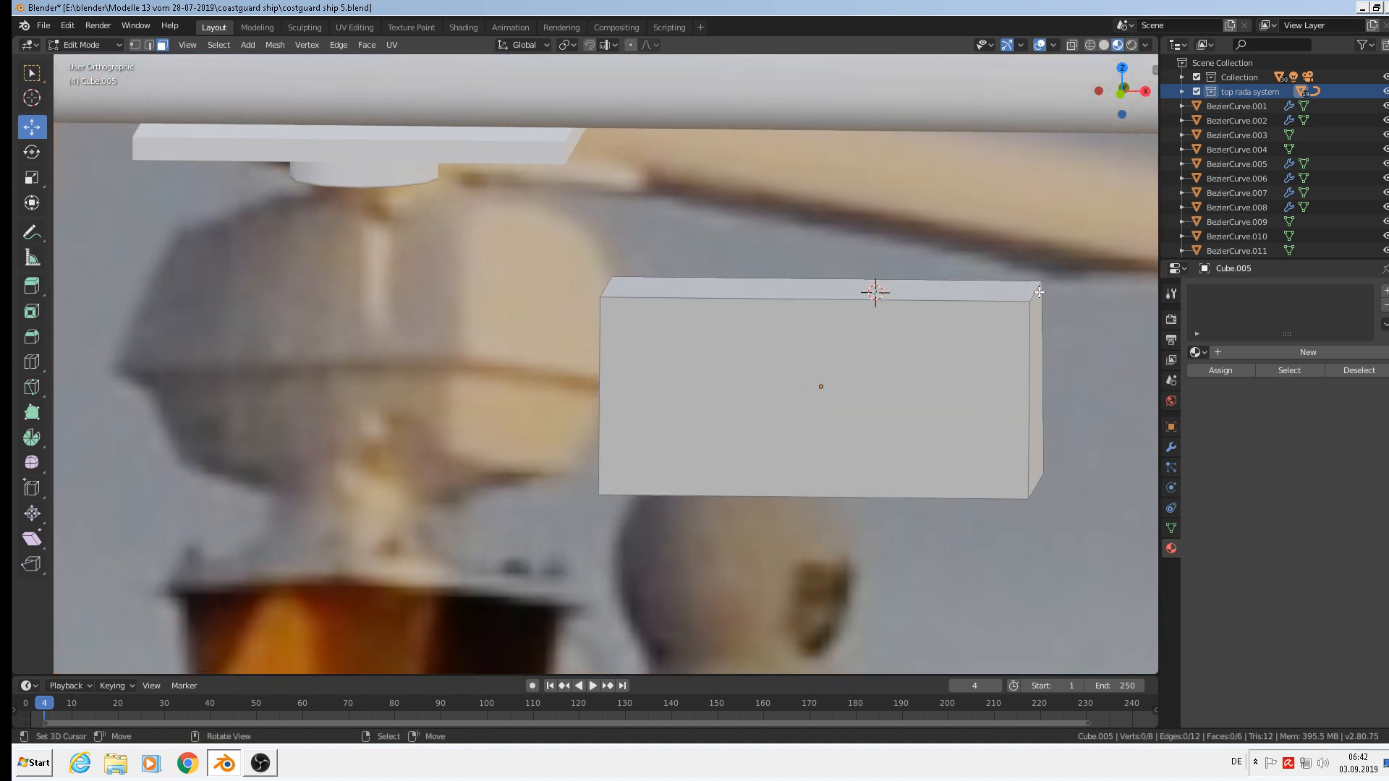
click(1030, 293)
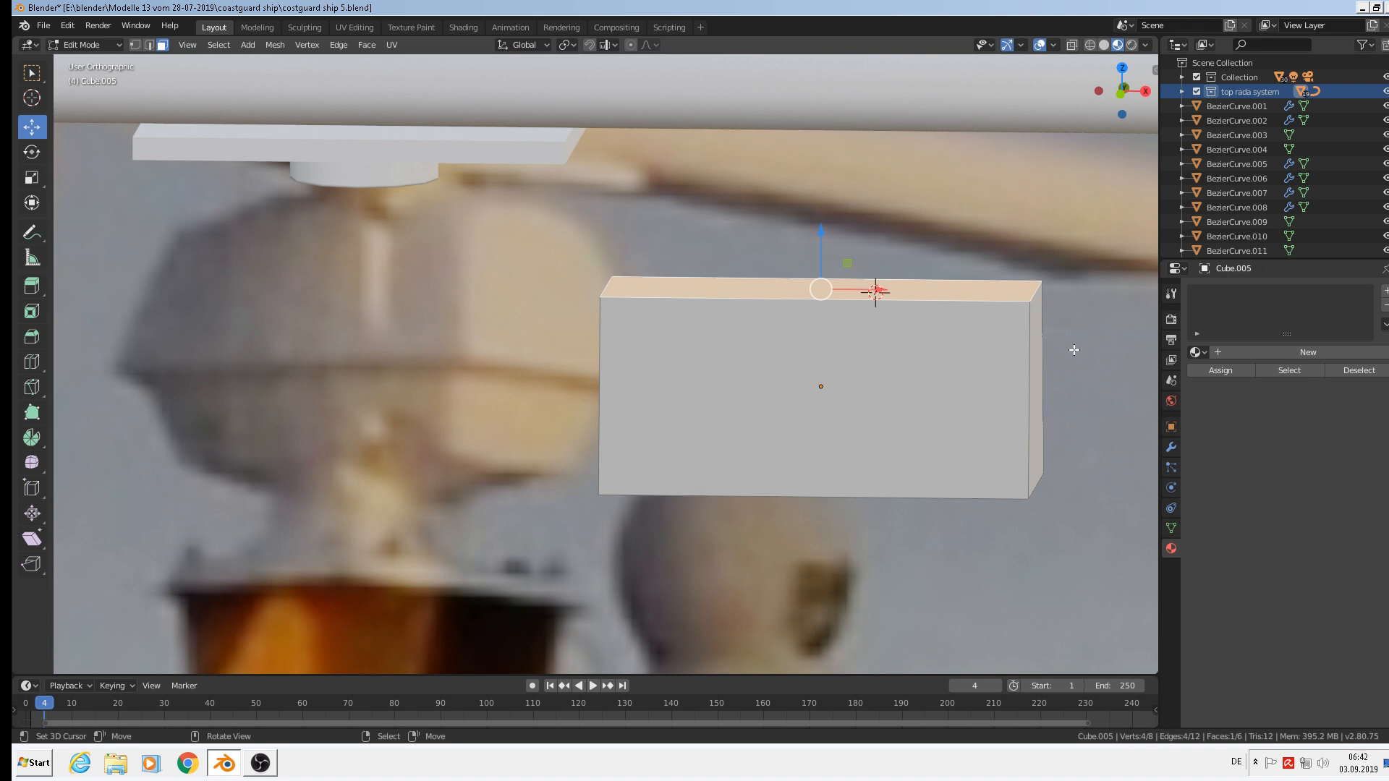
key(s)
key(x)
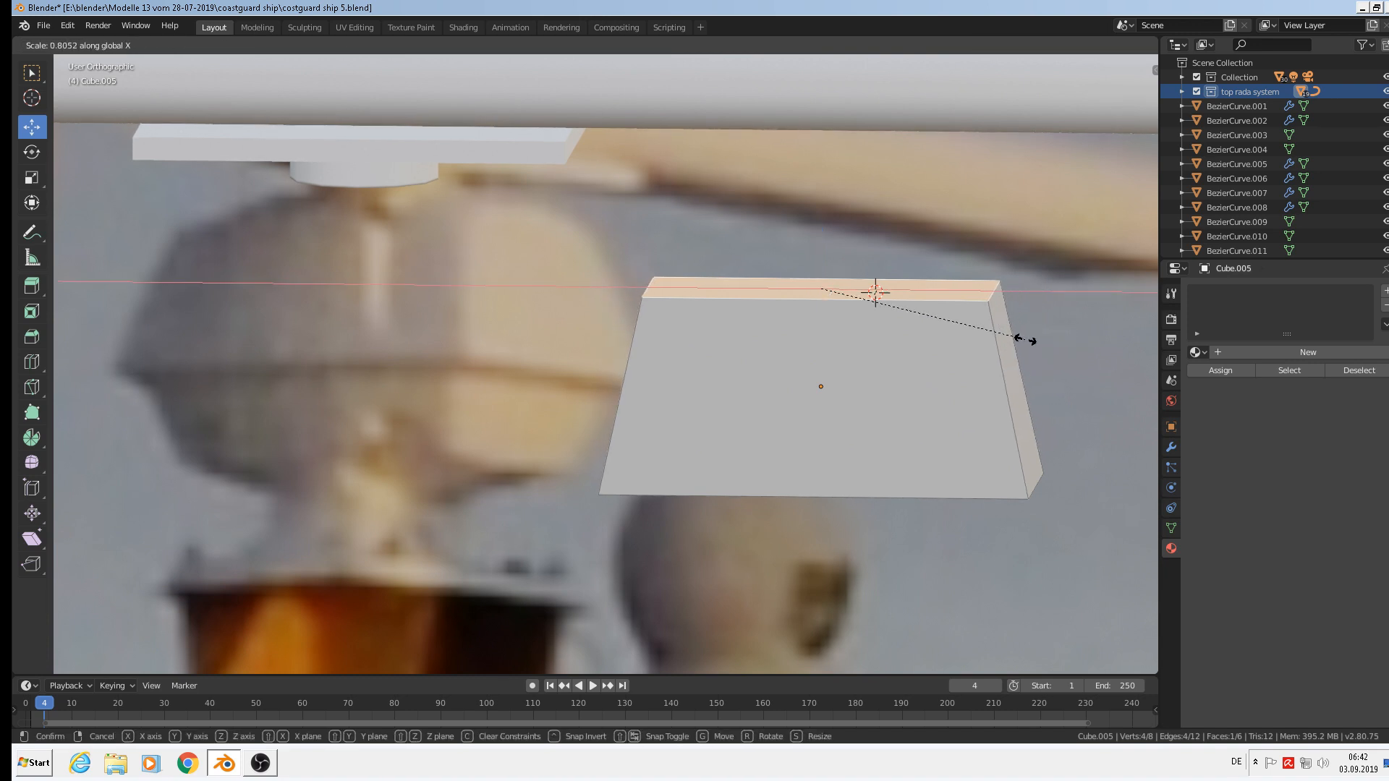
click(1024, 339)
Add three evenly spaced loop cuts running lengthwise around the housing, without sliding them
middle_drag(962, 384, 841, 452)
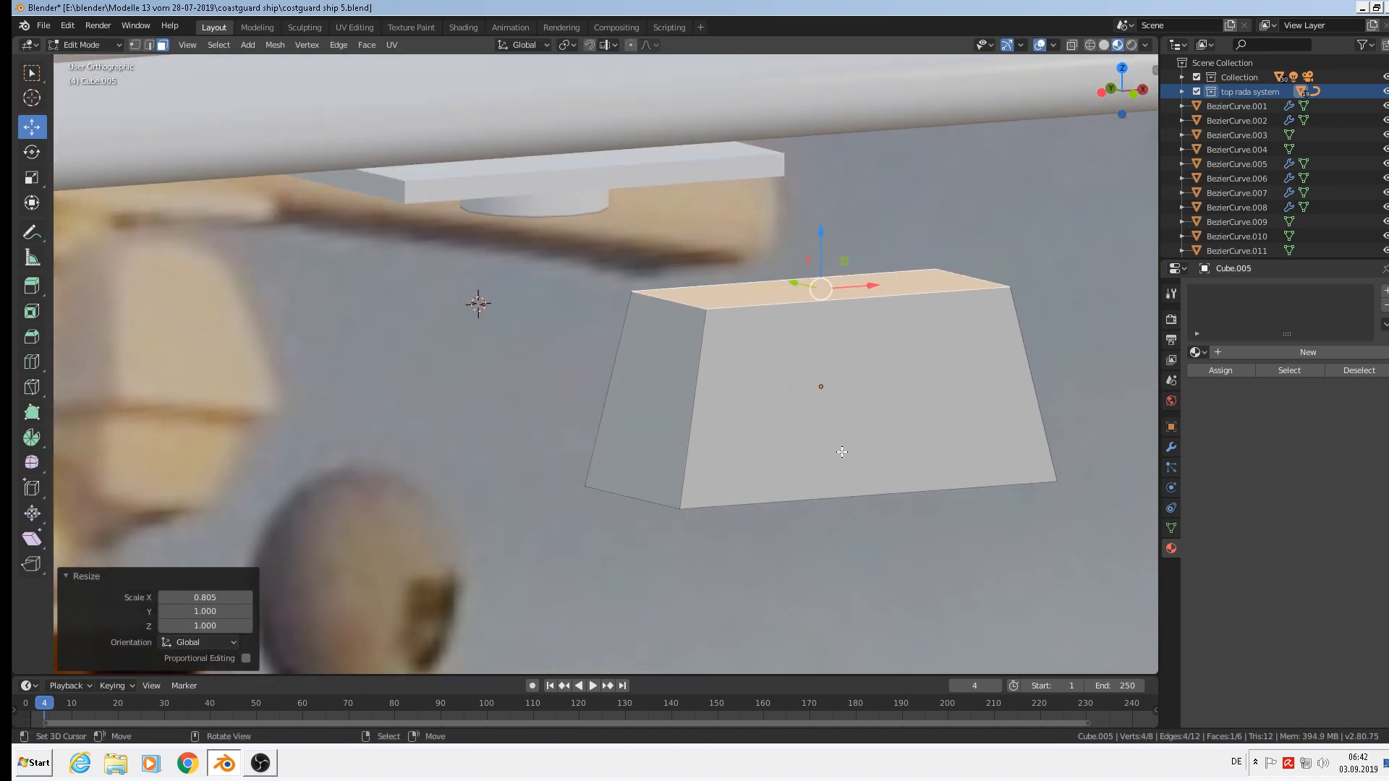
scroll(350, 357, down, 2)
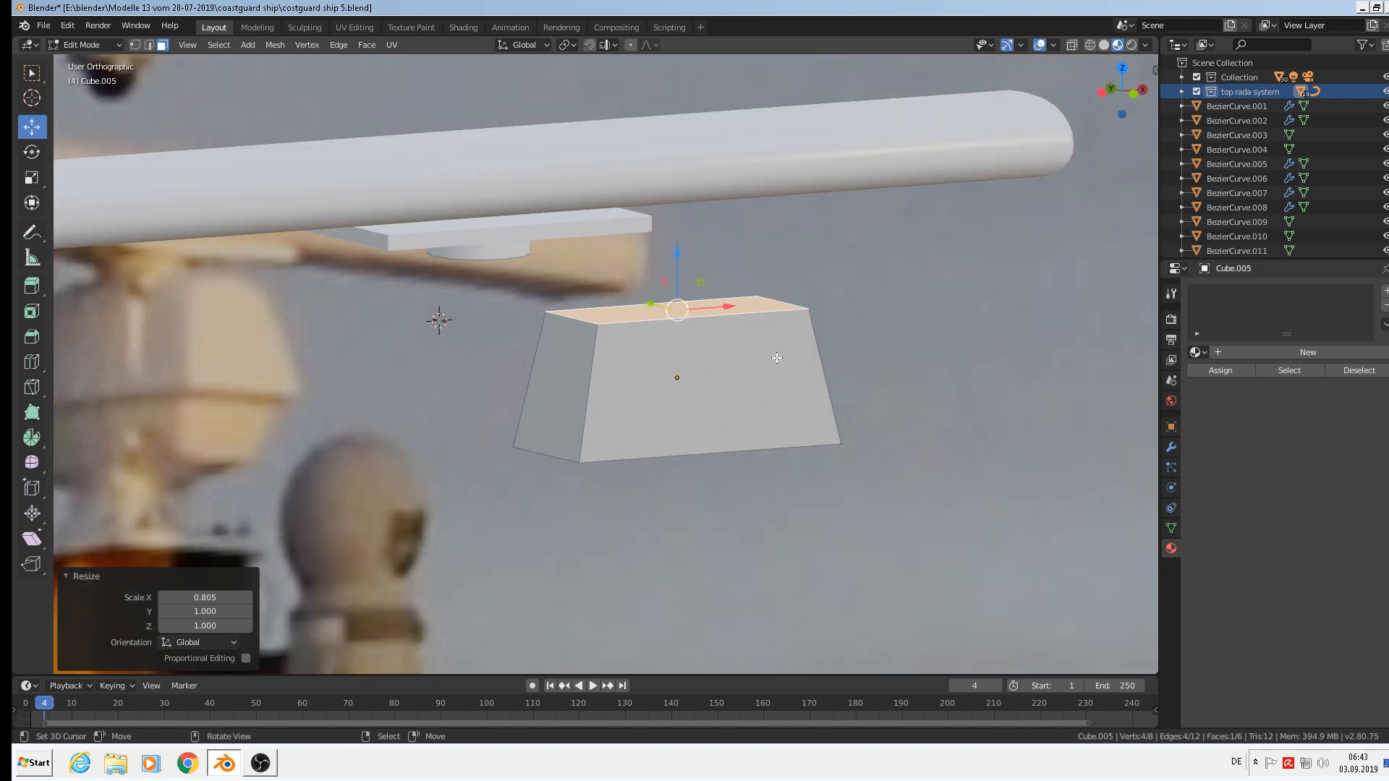
middle_drag(590, 329, 639, 327)
scroll(643, 340, up, 2)
scroll(639, 327, up, 2)
scroll(620, 336, down, 1)
key(ctrl+r)
scroll(608, 335, up, 3)
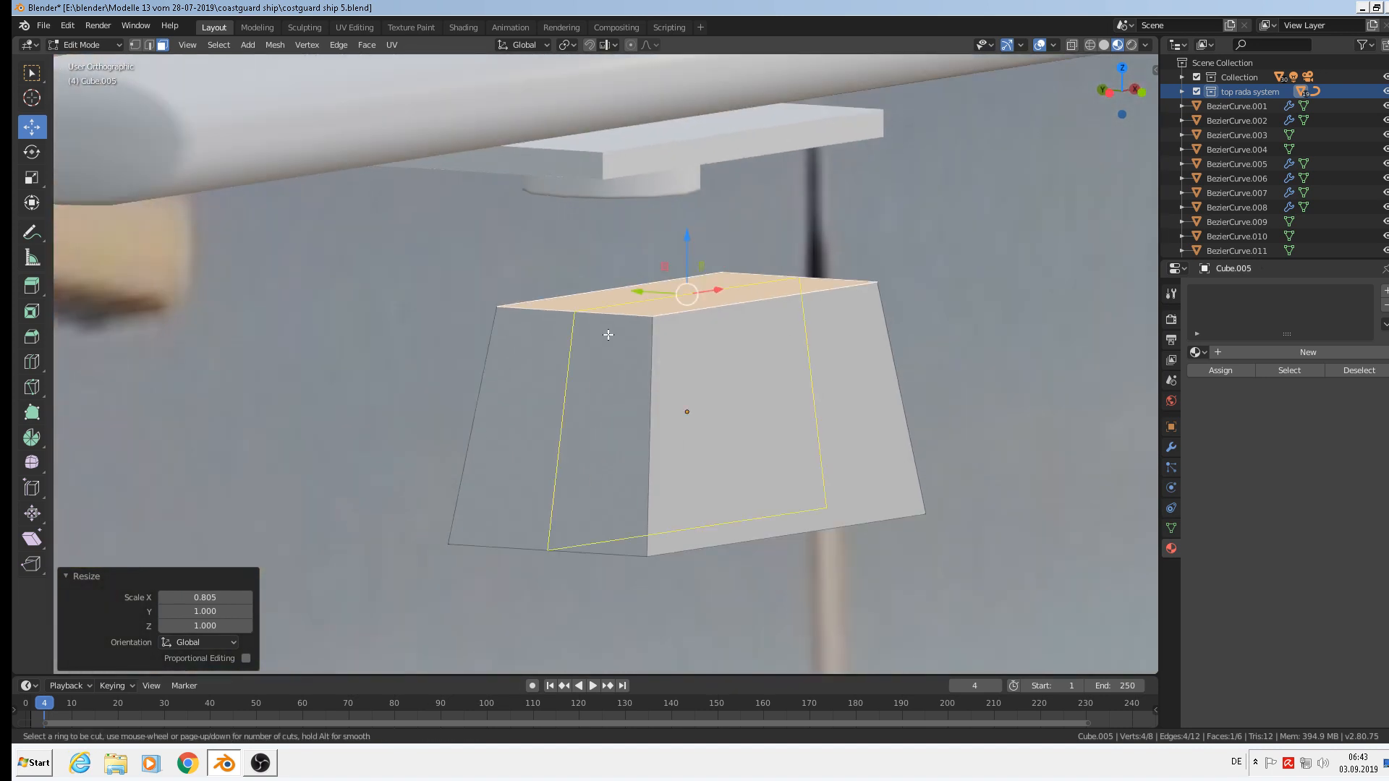
scroll(608, 335, down, 1)
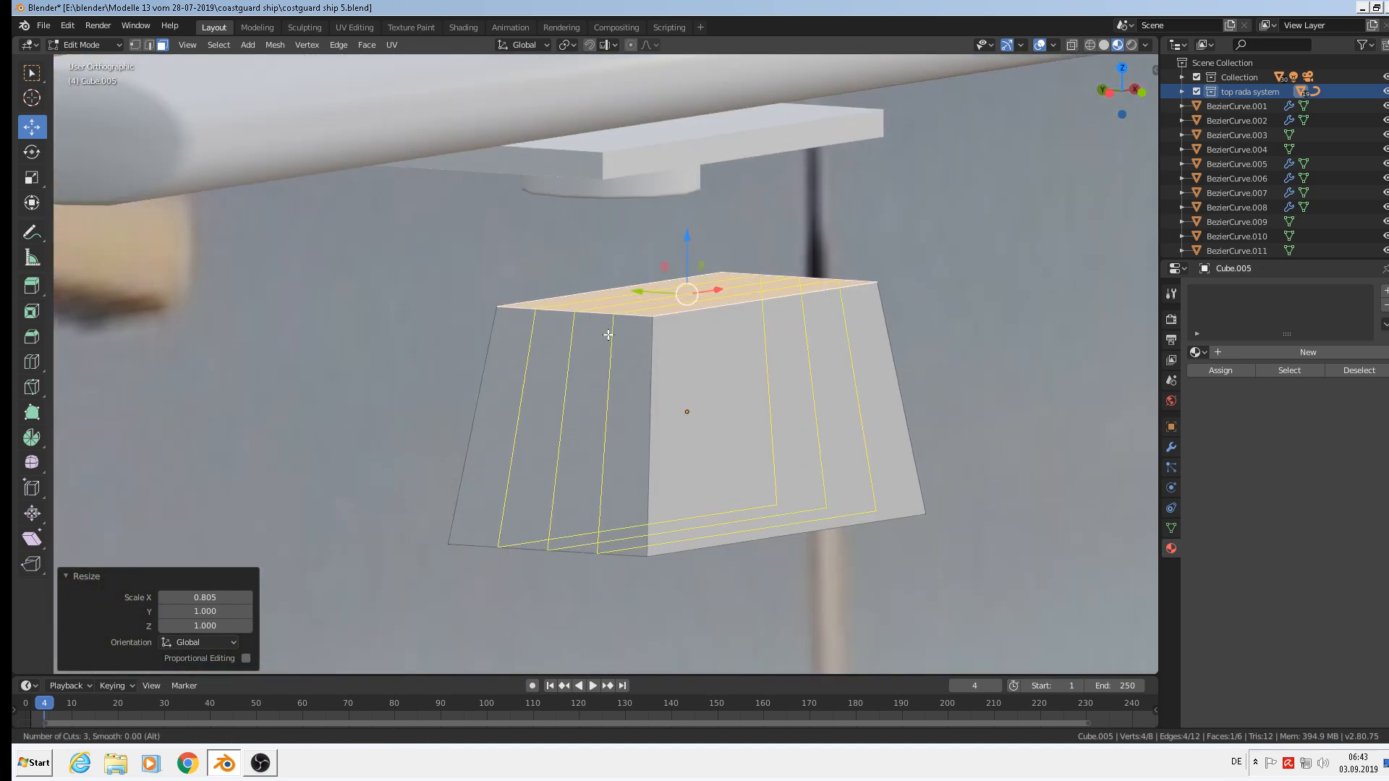
click(608, 335)
right_click(608, 335)
Select the middle lengthwise edge on the housing's top and turn on proportional editing
key(2)
click(638, 299)
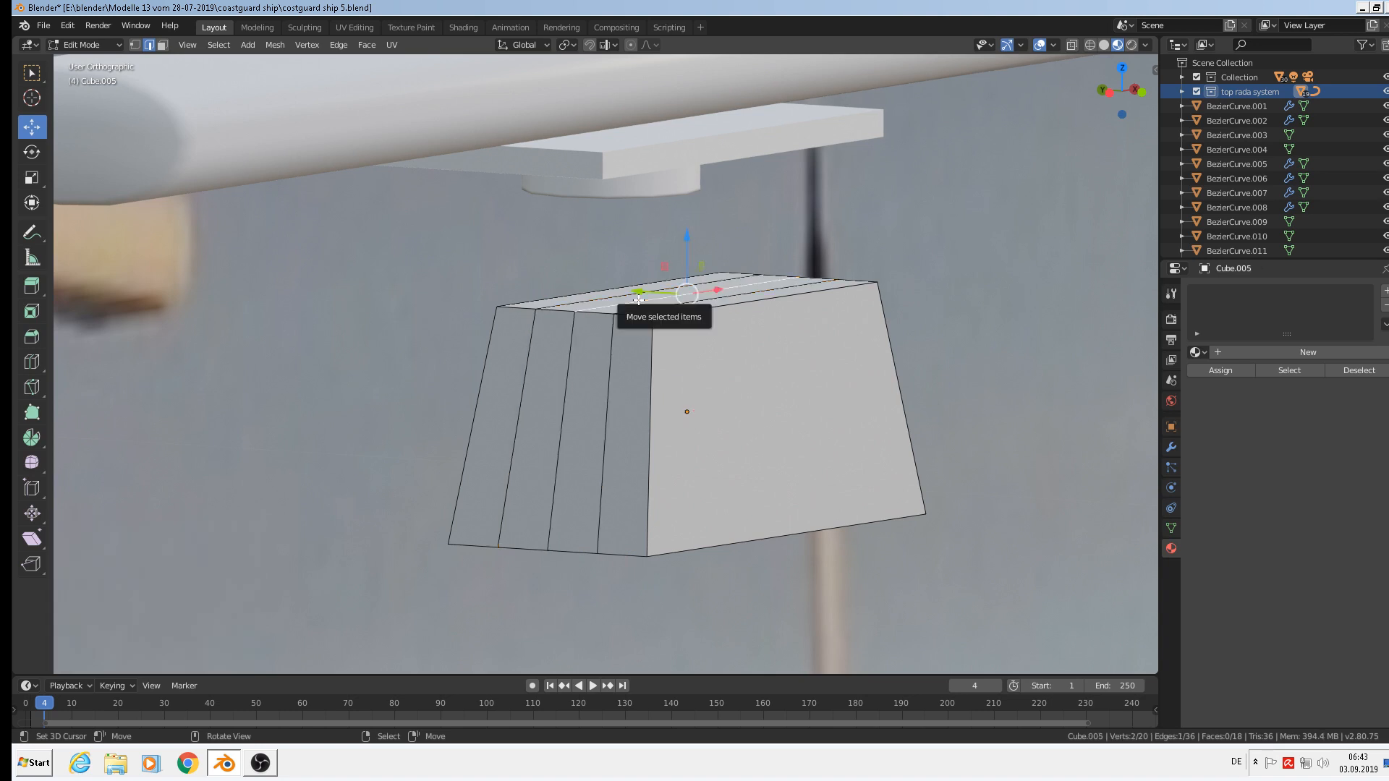
click(633, 46)
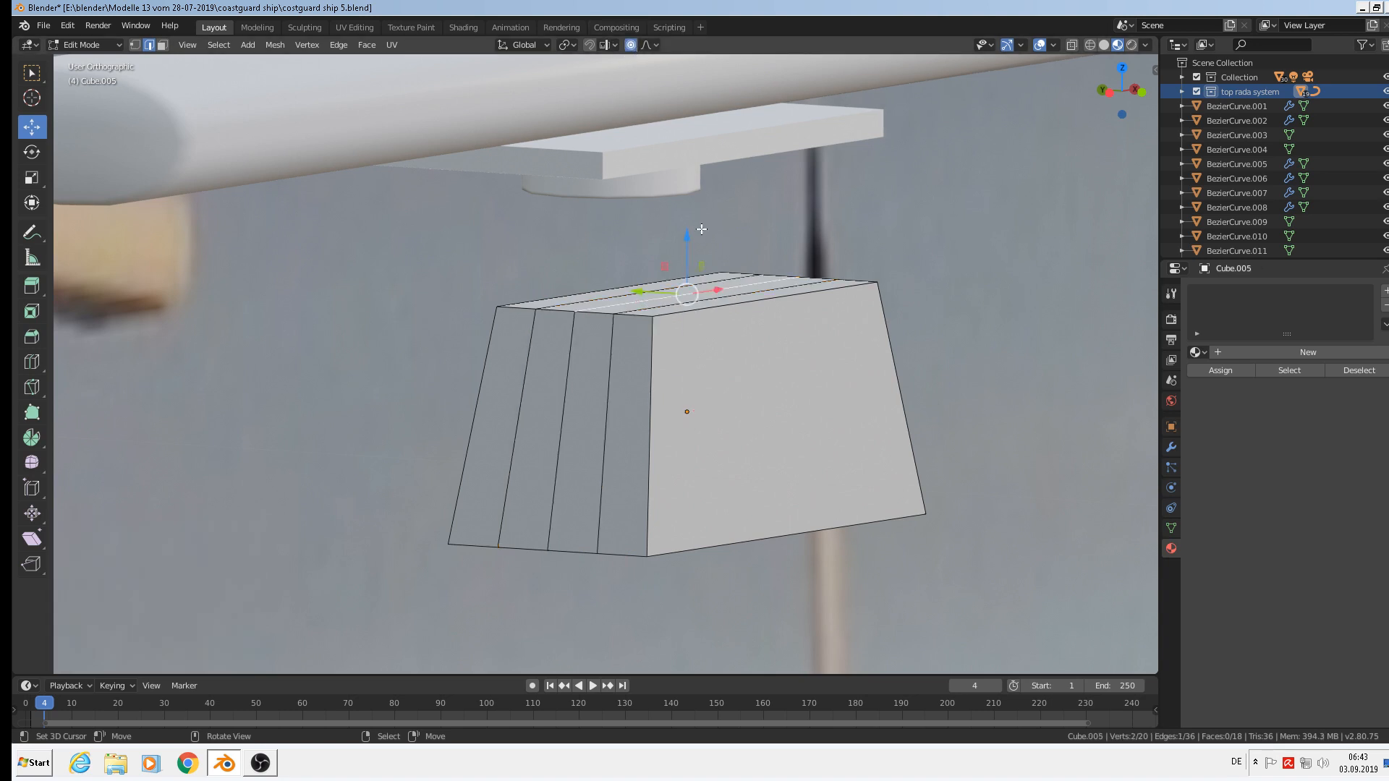
key(s)
key(z)
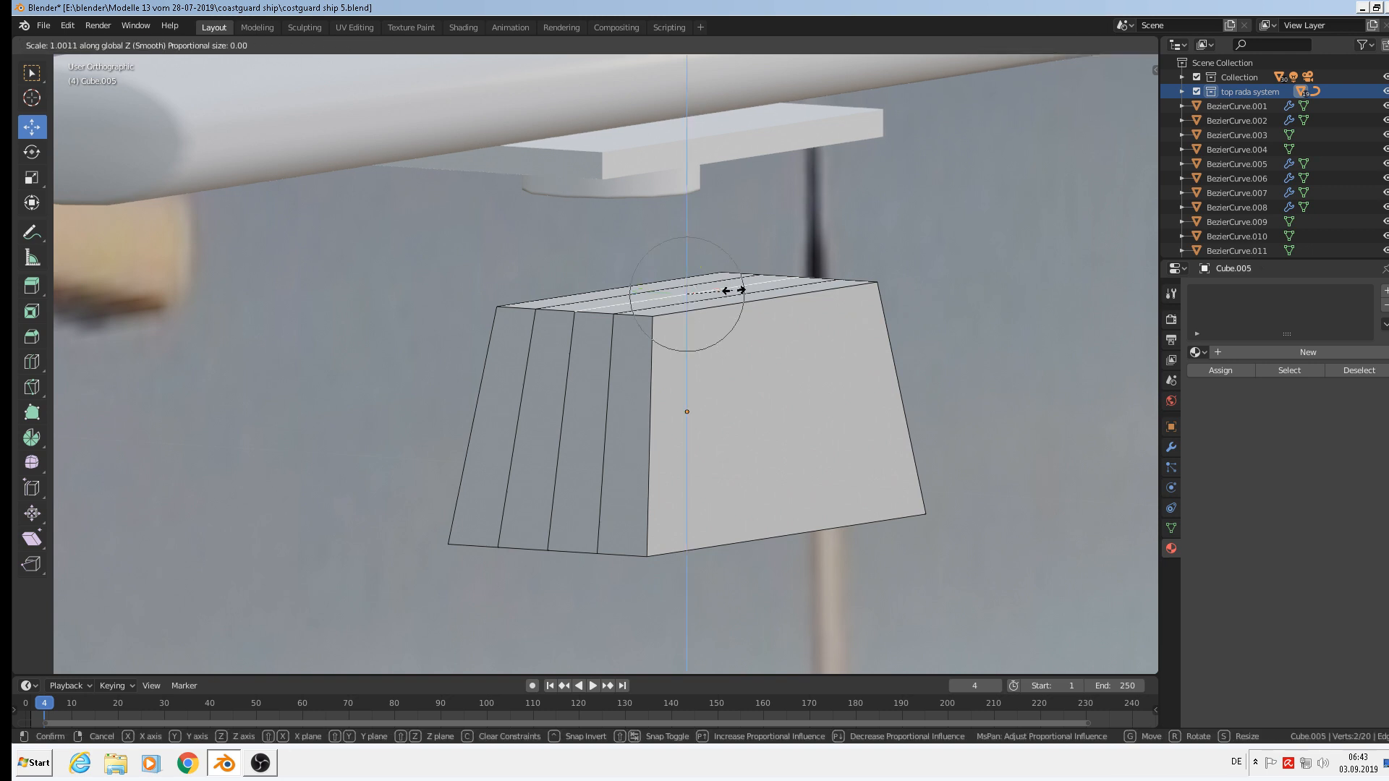
right_click(679, 336)
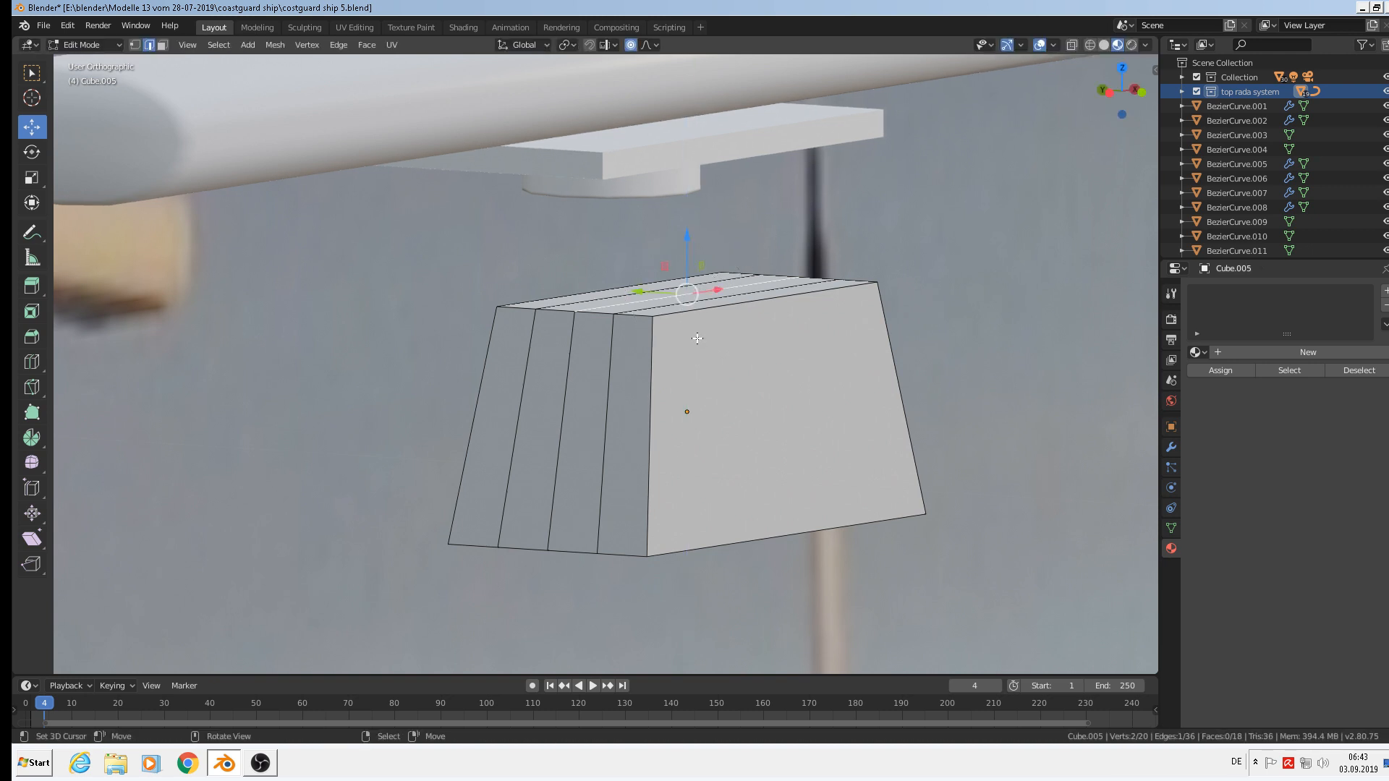
Raise the middle top edge about 0.00183 m along Z with smooth proportional falloff of about 0.009 to round the roof
key(g)
key(z)
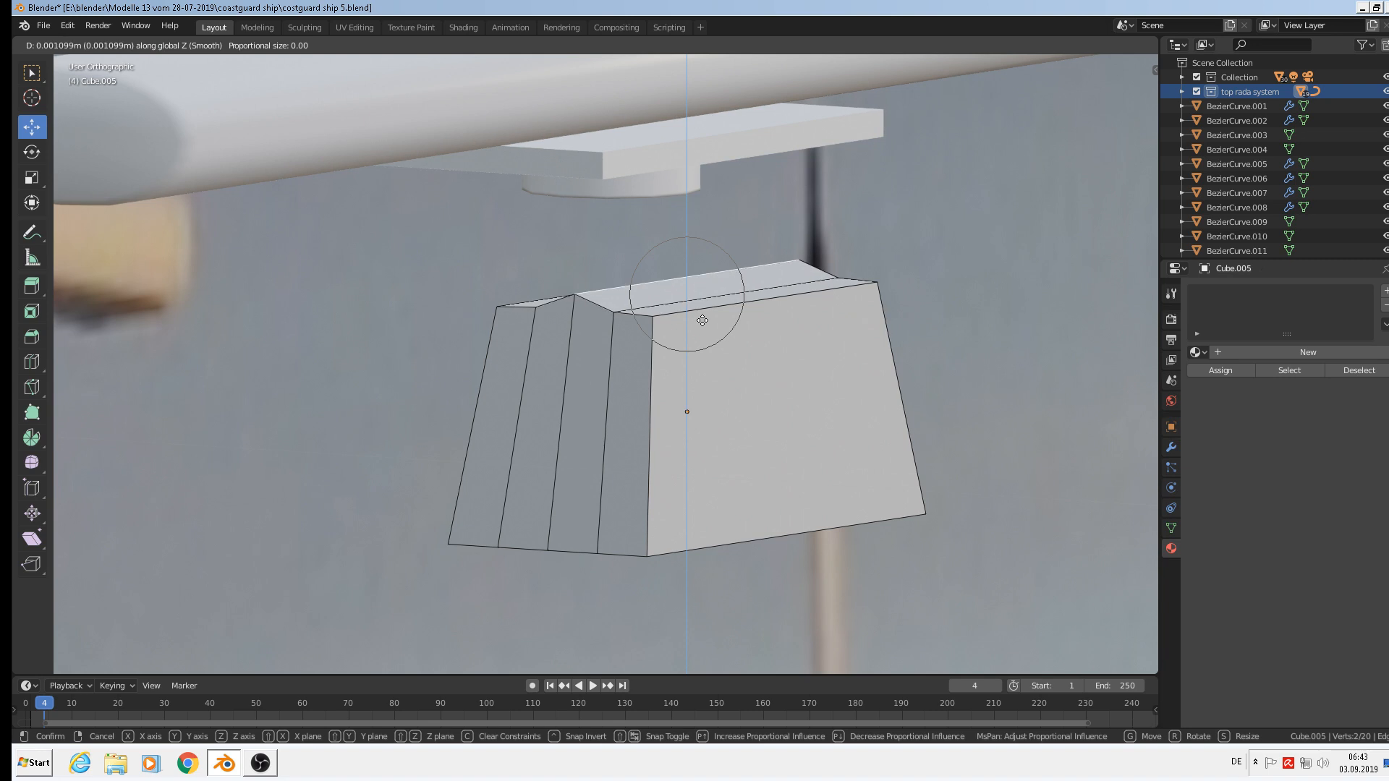
scroll(707, 301, up, 2)
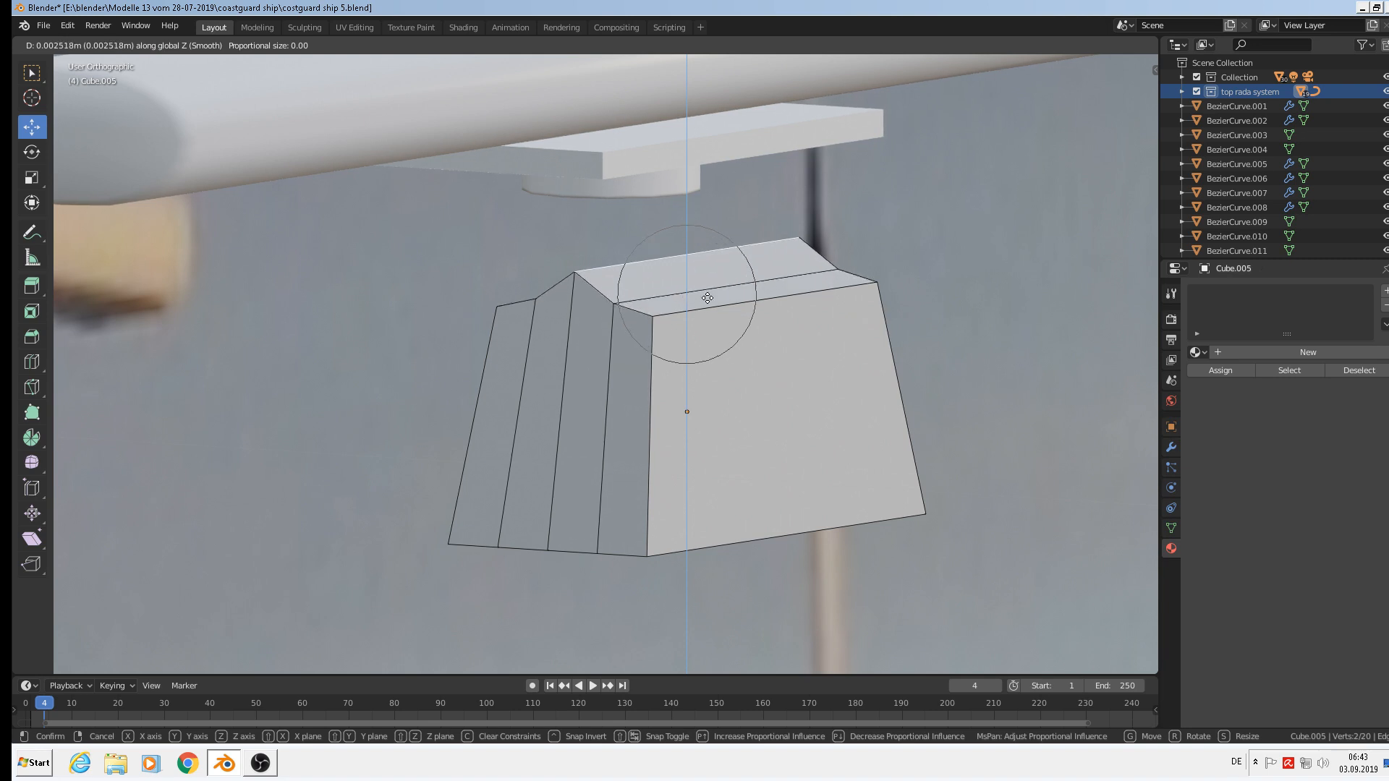
scroll(707, 300, down, 5)
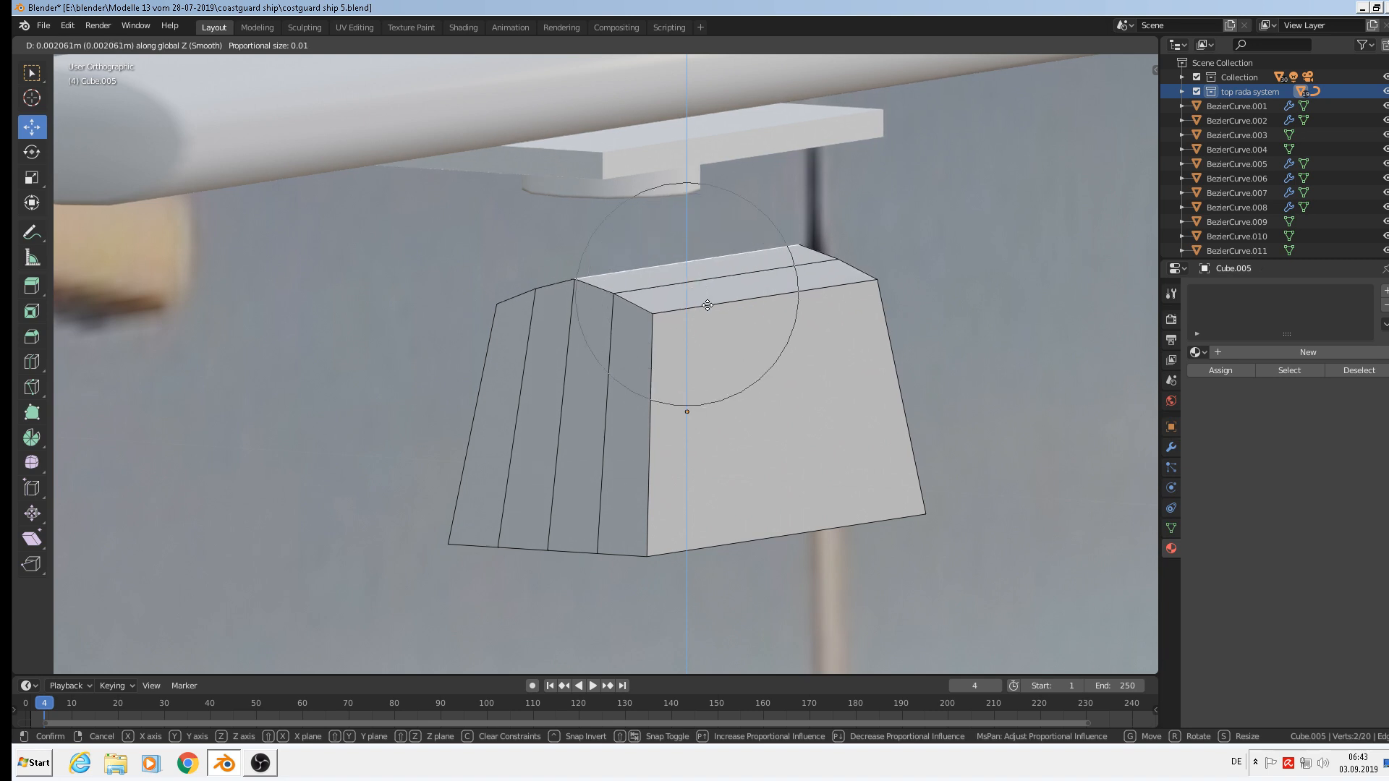
scroll(706, 310, down, 1)
scroll(704, 315, down, 1)
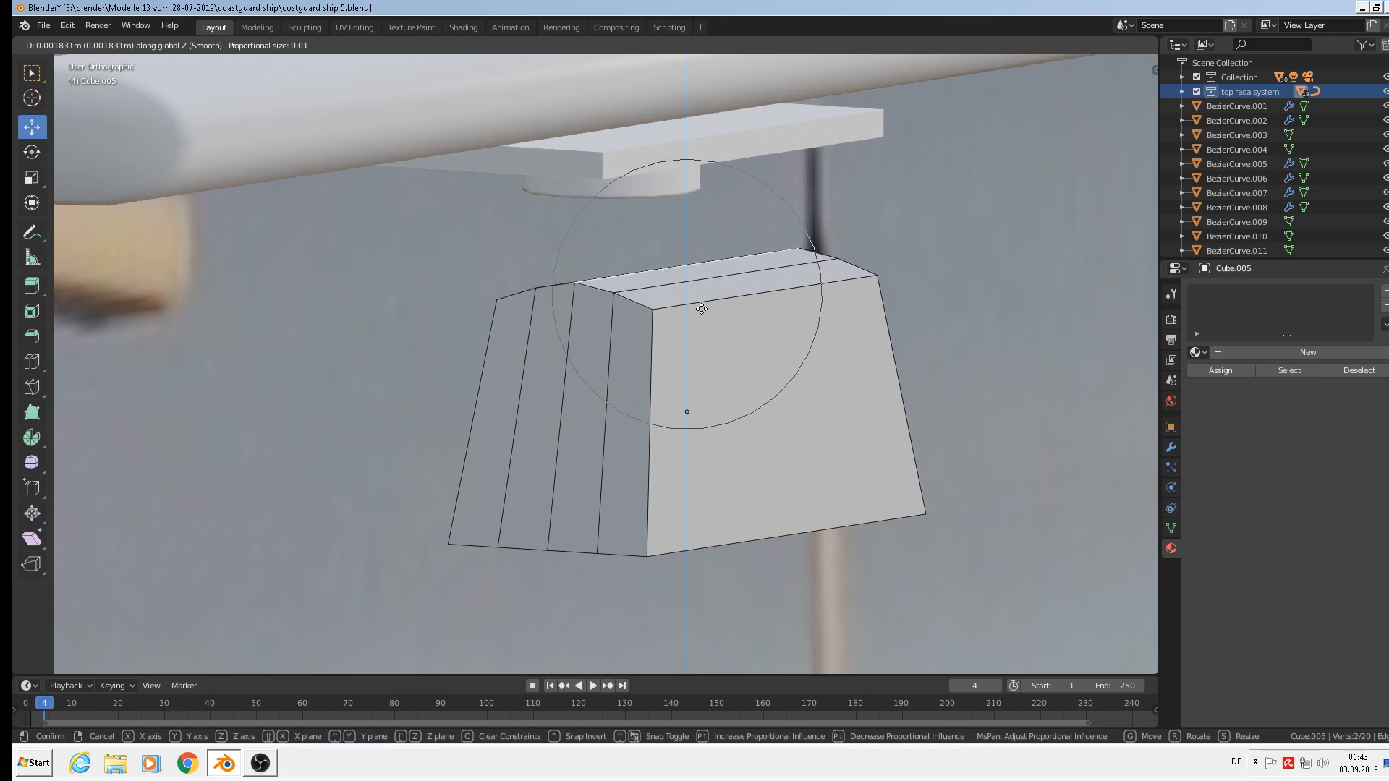
click(702, 310)
Add two evenly spaced loop cuts across the housing's length, without sliding them
middle_drag(742, 394, 839, 337)
scroll(560, 402, down, 2)
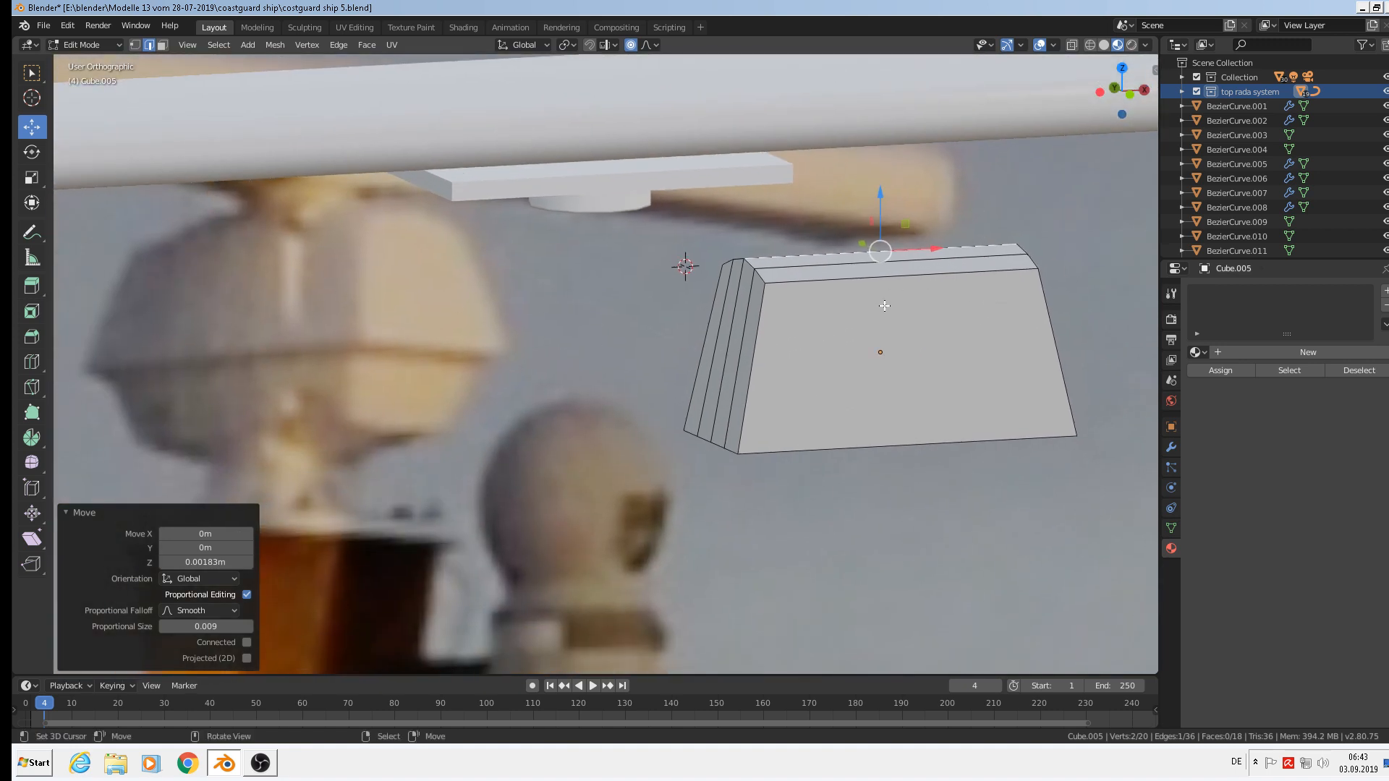
key(ctrl+r)
scroll(895, 299, up, 1)
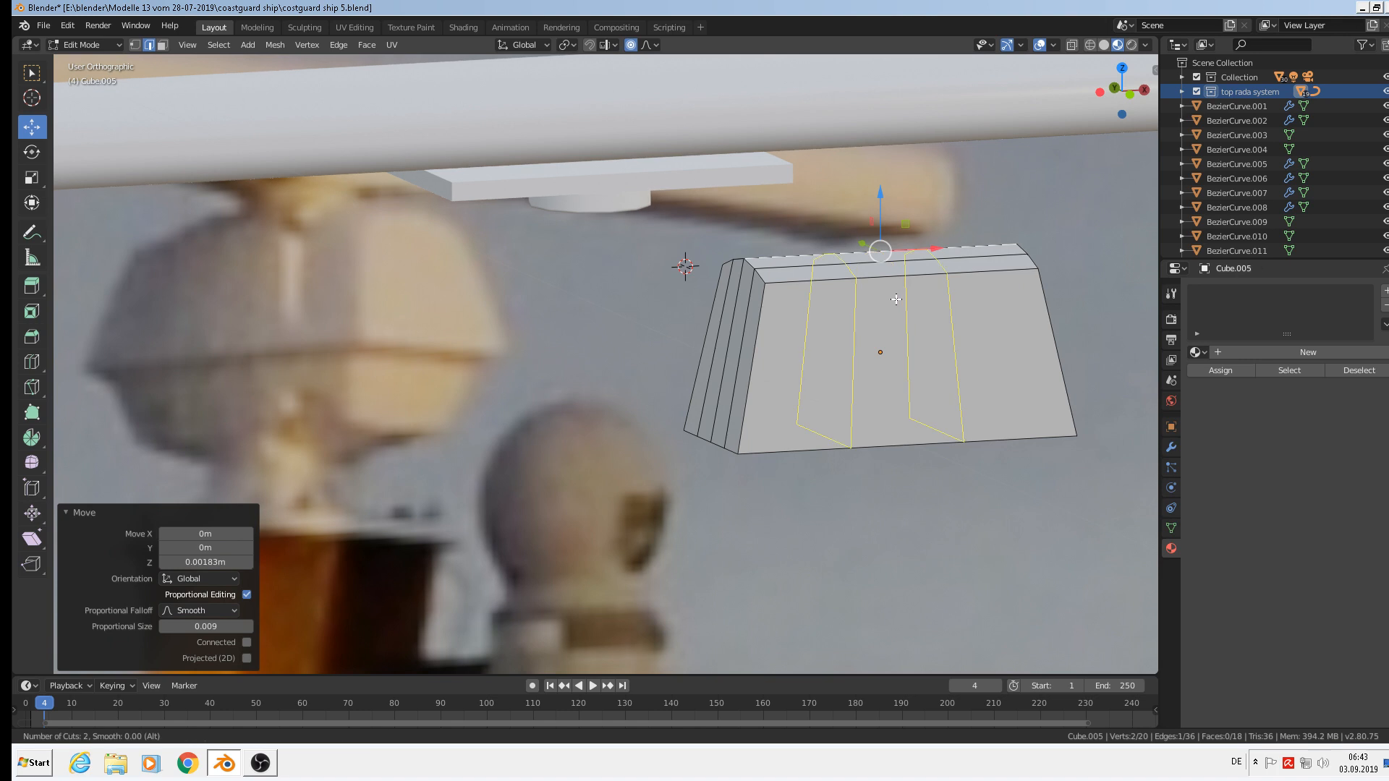
click(896, 298)
right_click(896, 299)
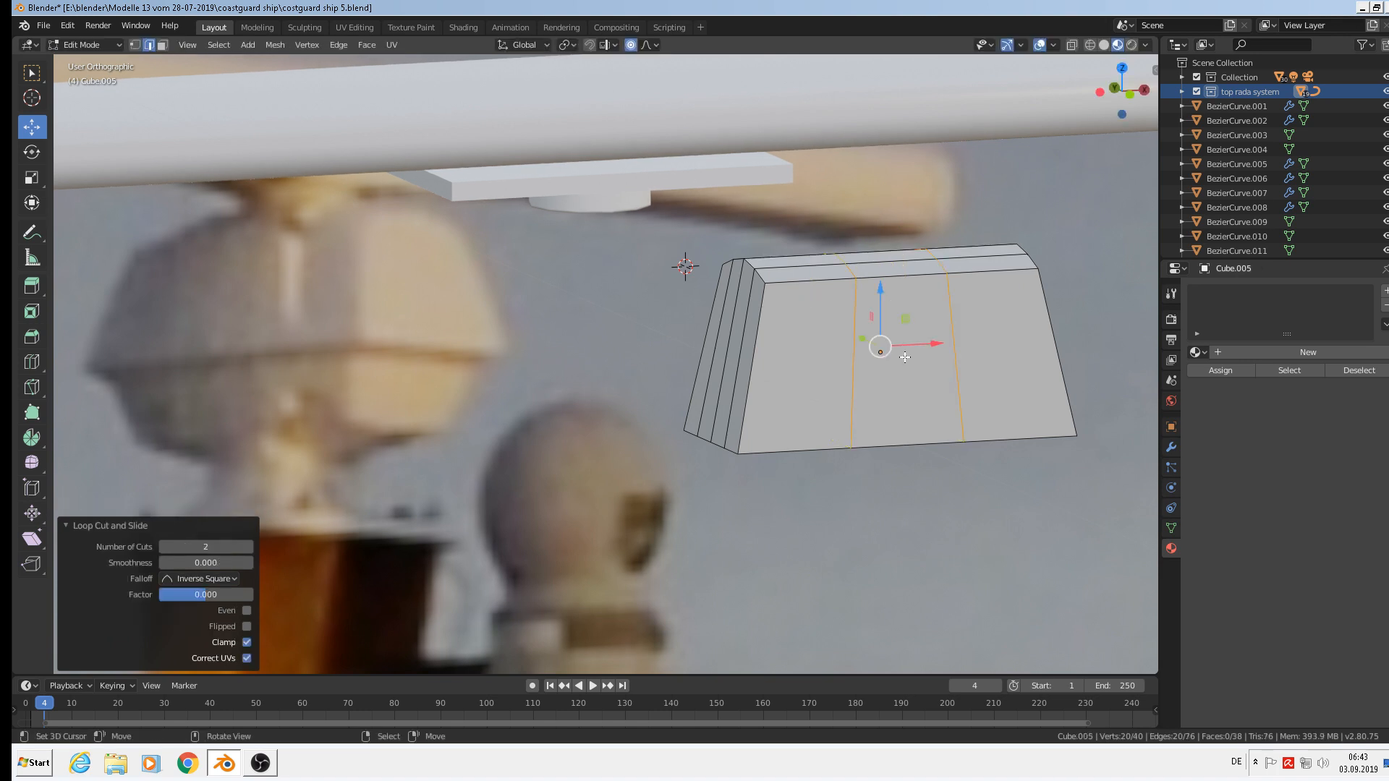
Add horizontal loop cuts around the housing, one near the top at factor 0.656 and one near the base at -0.791
key(ctrl+r)
click(839, 316)
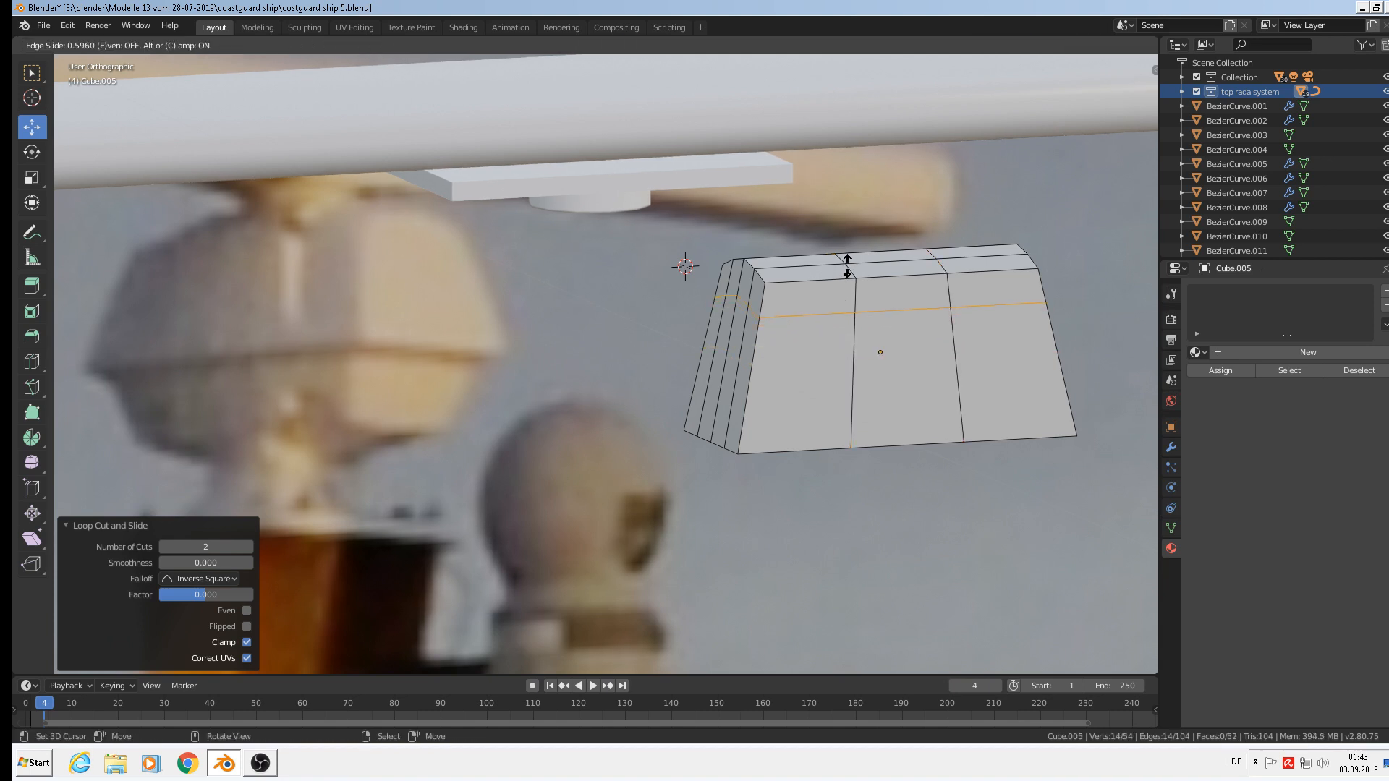
click(848, 260)
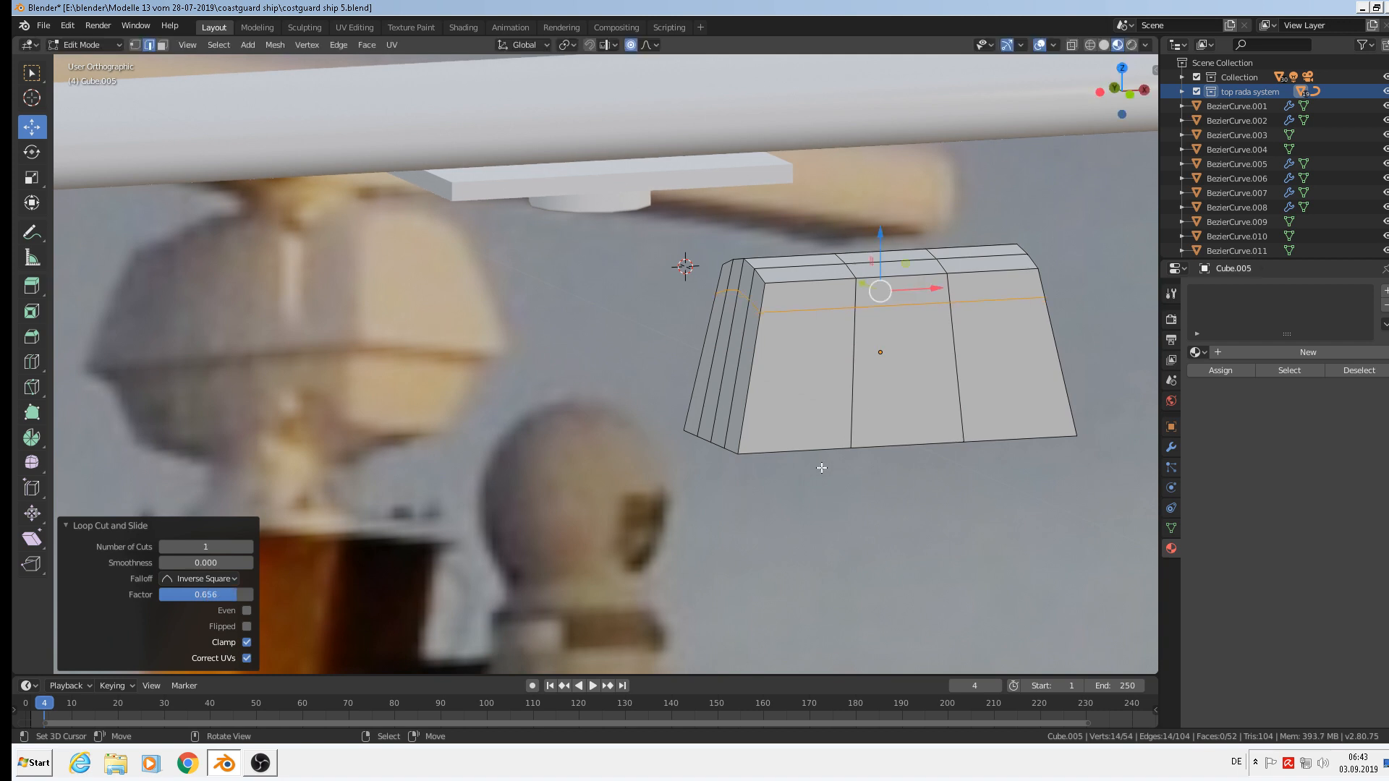
key(ctrl+r)
click(746, 433)
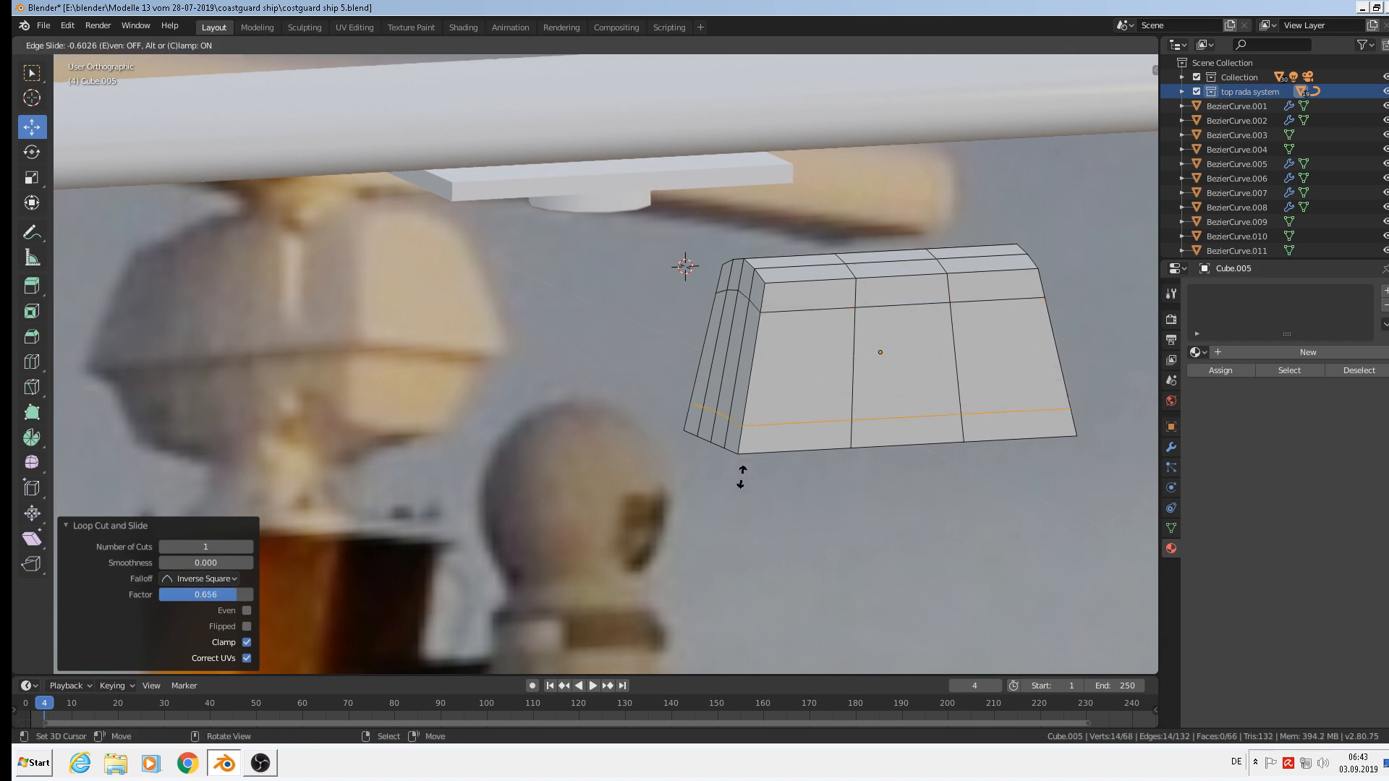
click(734, 484)
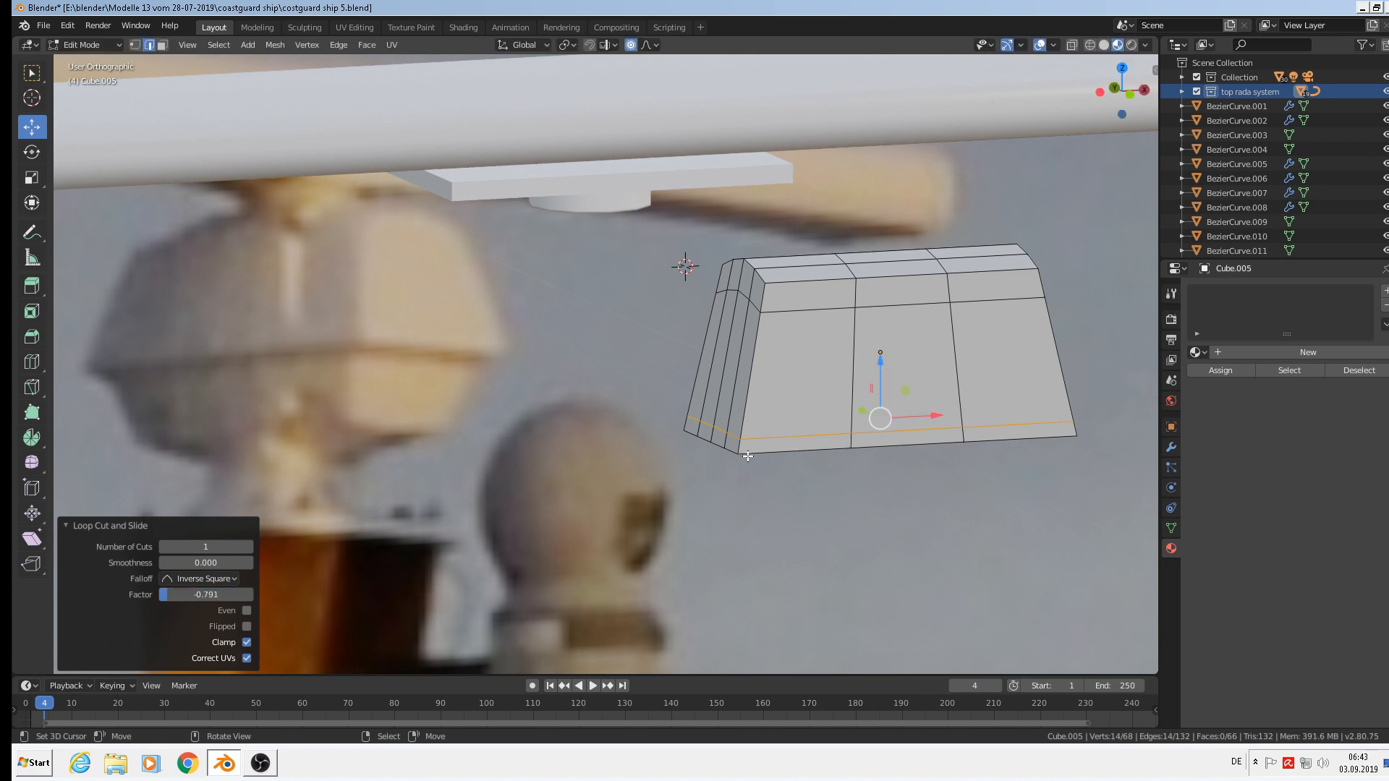
Select the face loop around the housing's base and extrude it outward, scaled to about 1.069, to form a rim
click(162, 44)
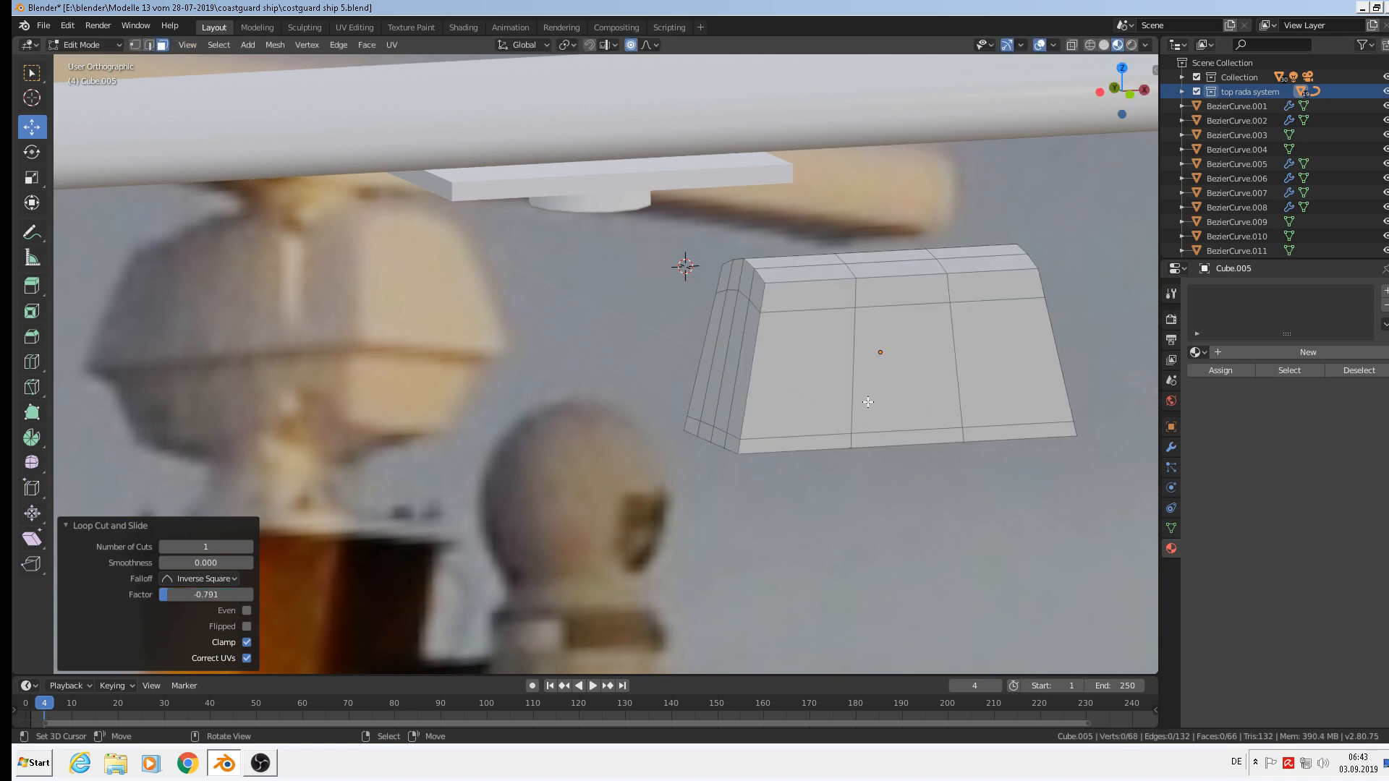
alt+click(740, 446)
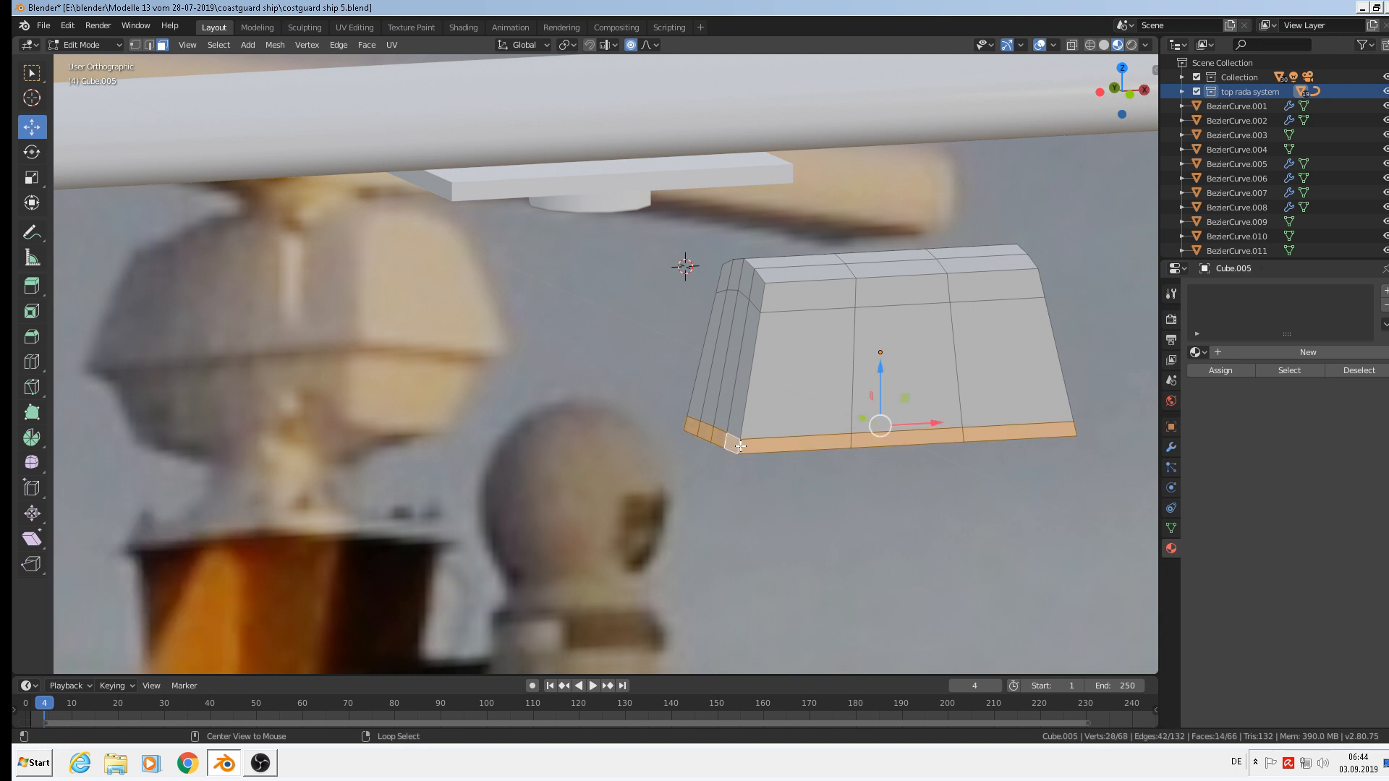
scroll(745, 448, up, 3)
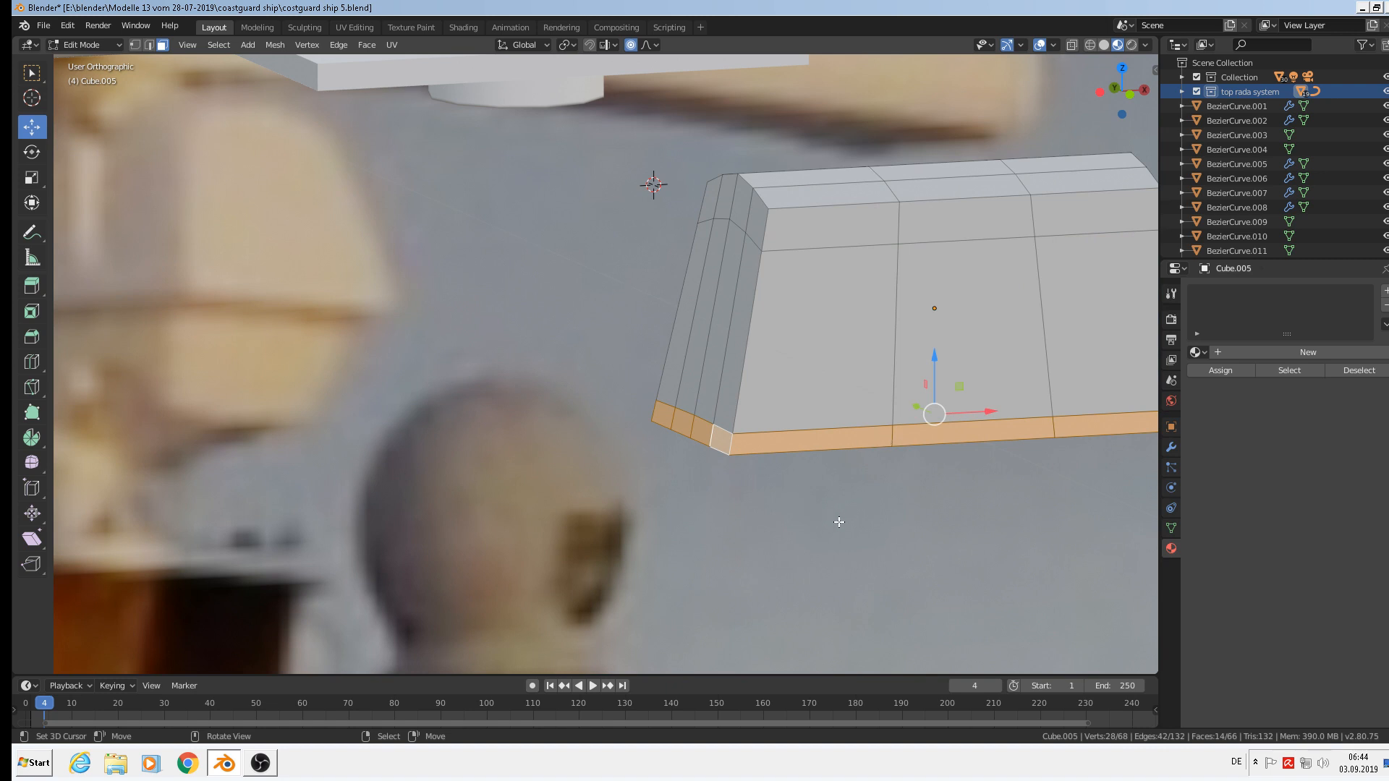
key(e)
key(s)
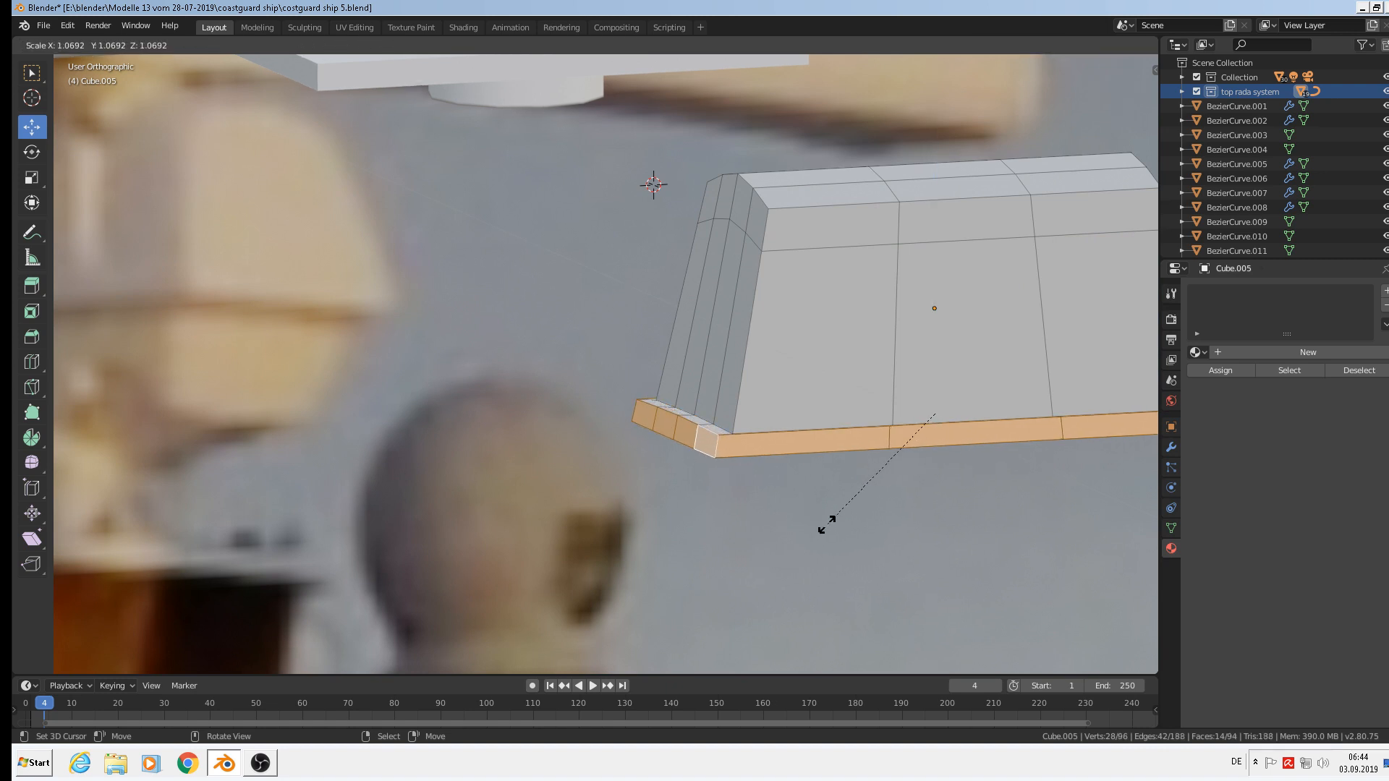
click(825, 523)
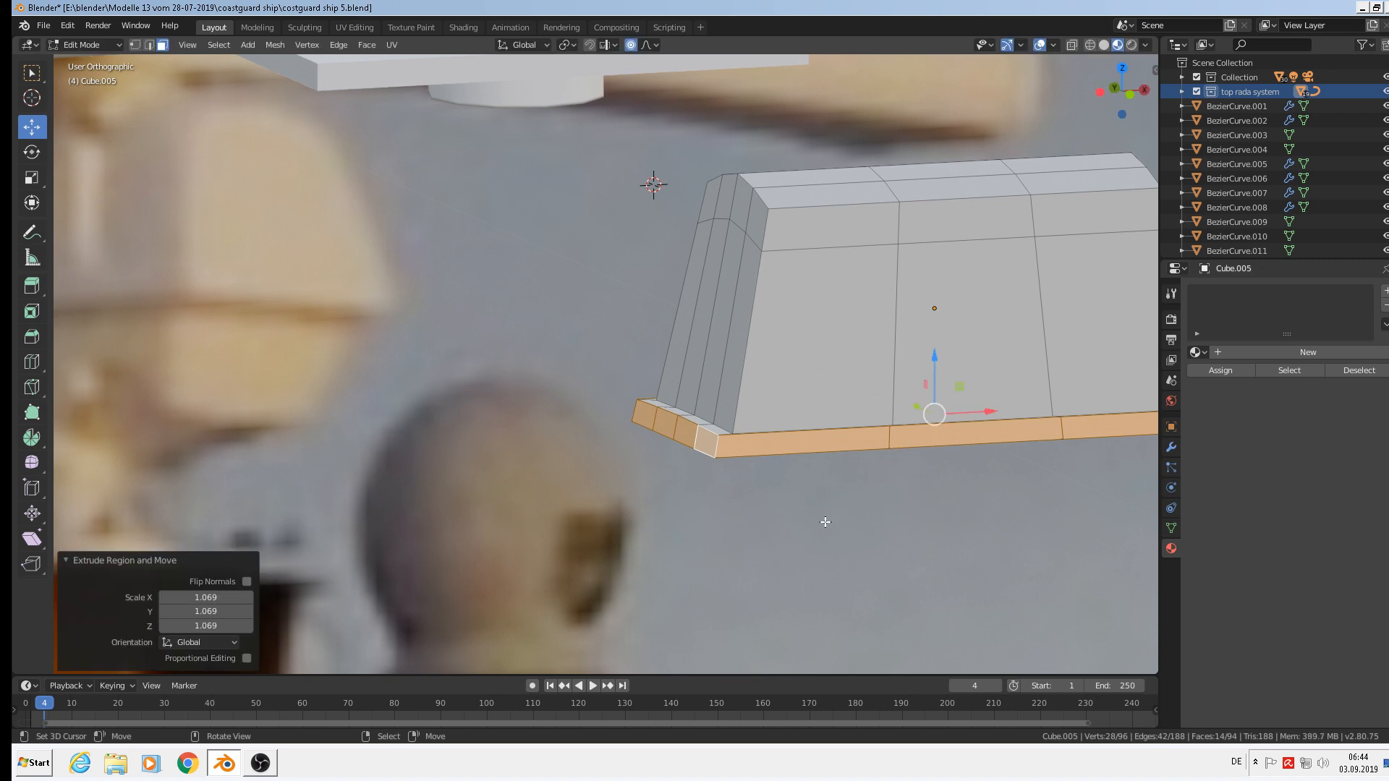
middle_drag(825, 522, 915, 543)
key(s)
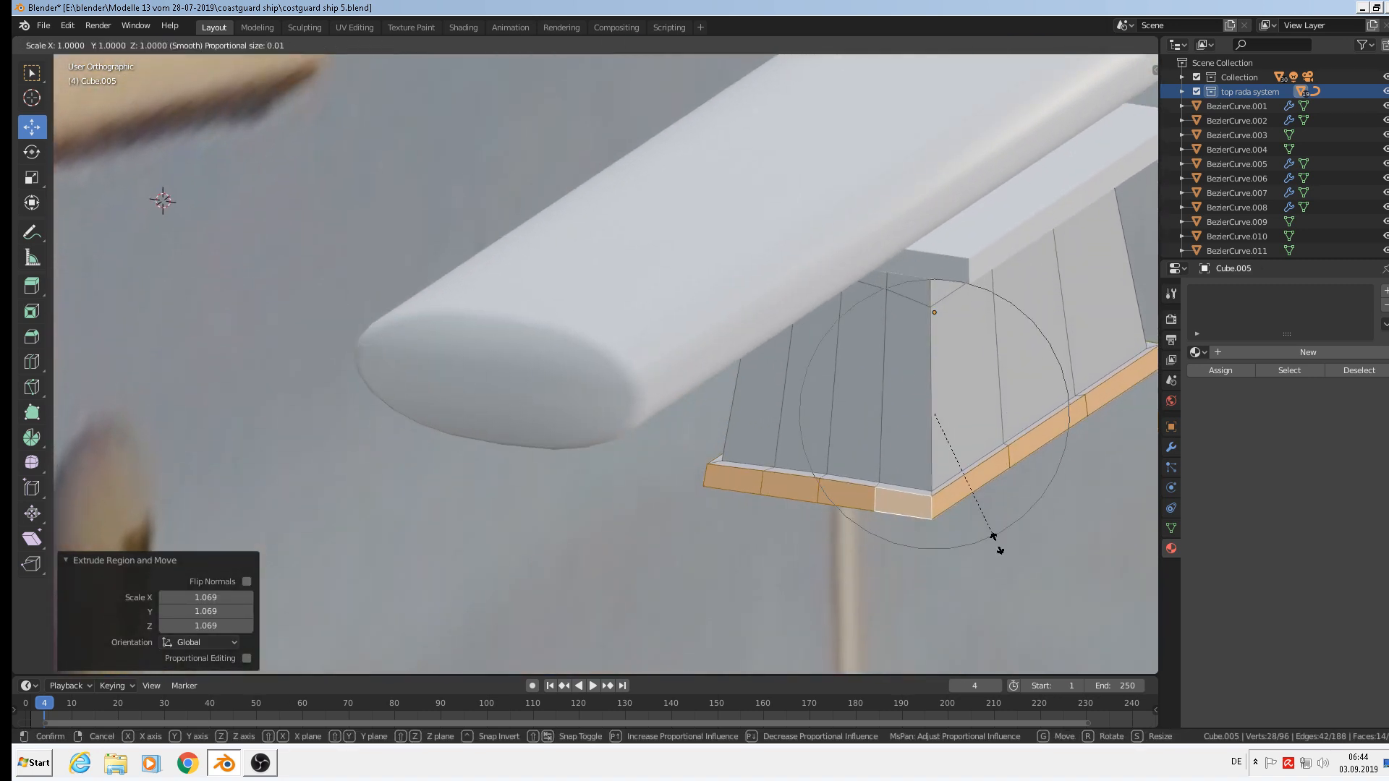
key(y)
right_click(999, 541)
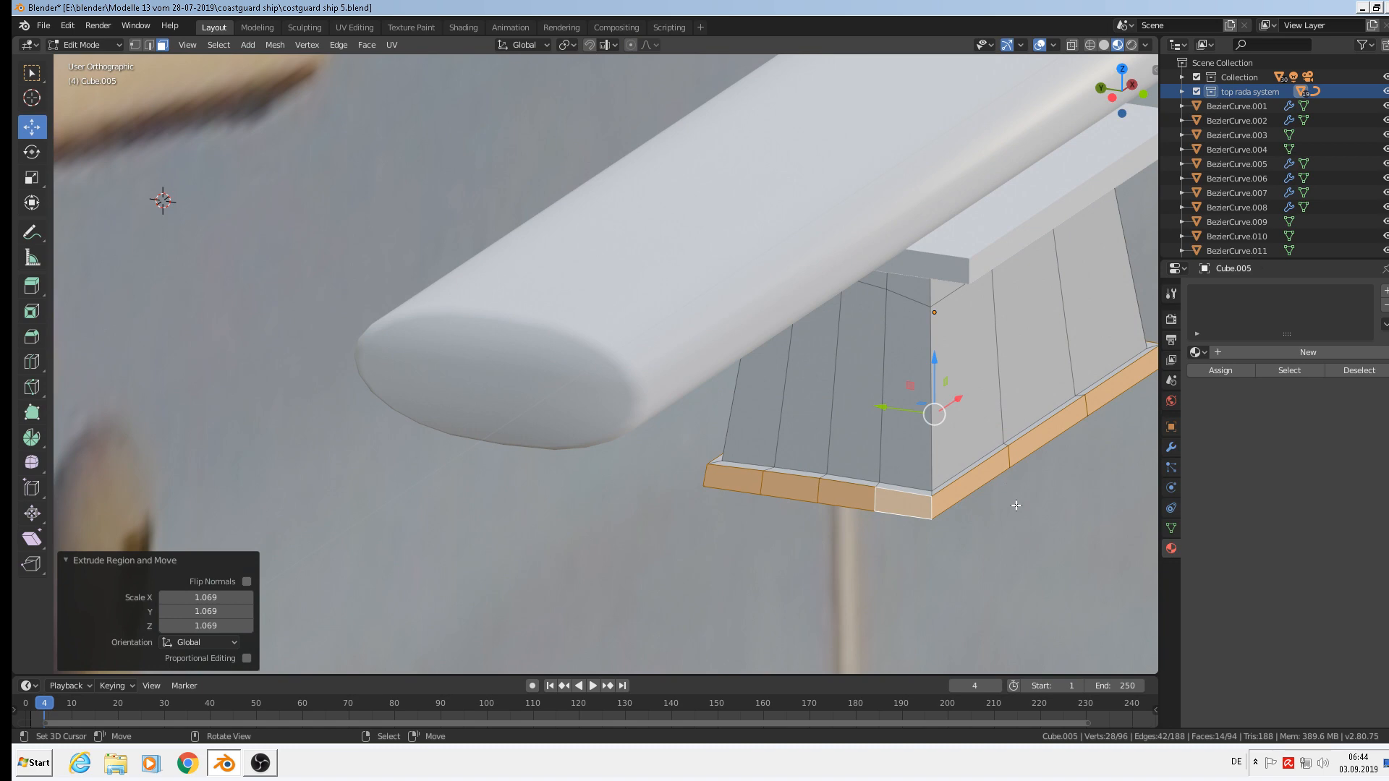
Scale the extruded base rim by about 1.074 along the Y axis
key(s)
key(y)
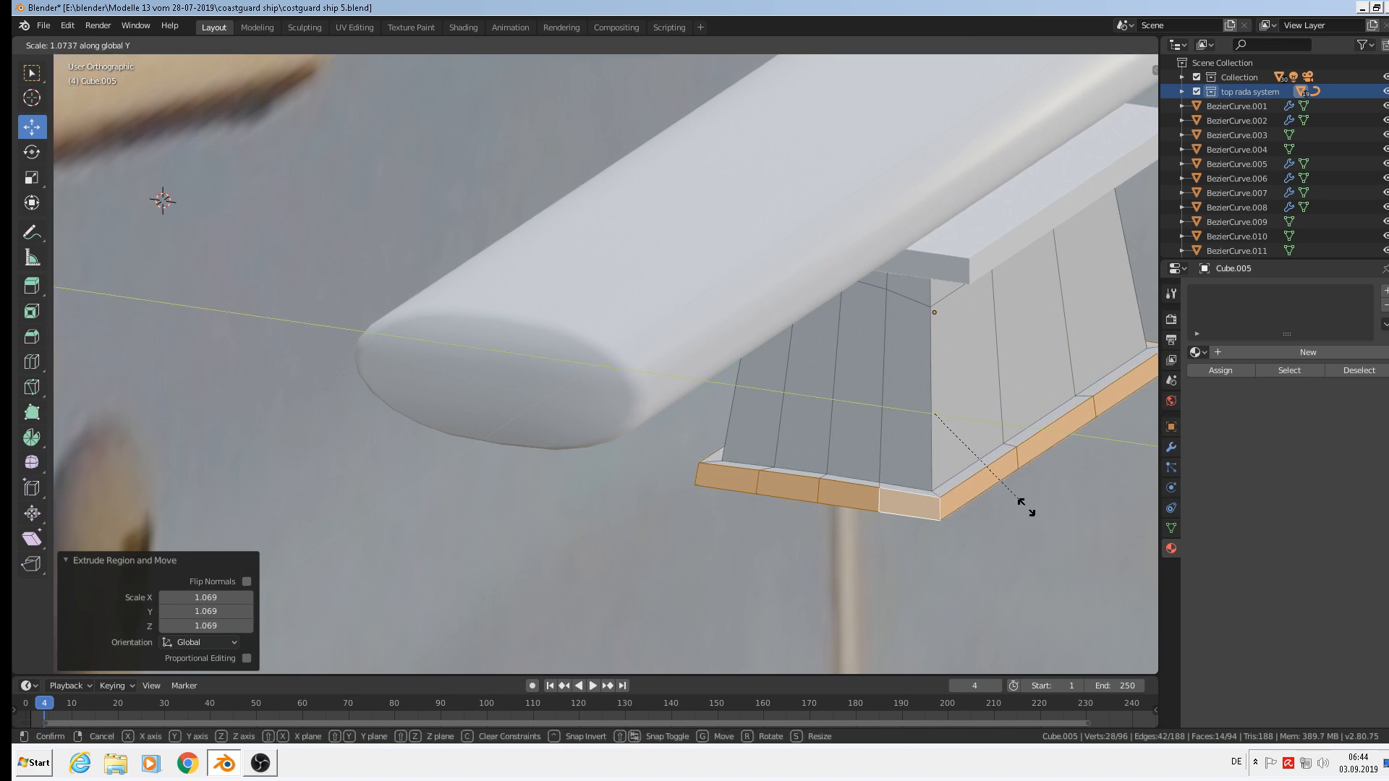
click(1026, 506)
Extrude the middle face of the housing's long side and move it outward -0.000835 m along Y
middle_drag(1026, 507, 887, 419)
right_click(978, 447)
mouse_move(985, 459)
middle_down()
mouse_move(1020, 479)
mouse_move(1012, 460)
middle_up()
key(e)
right_click(977, 436)
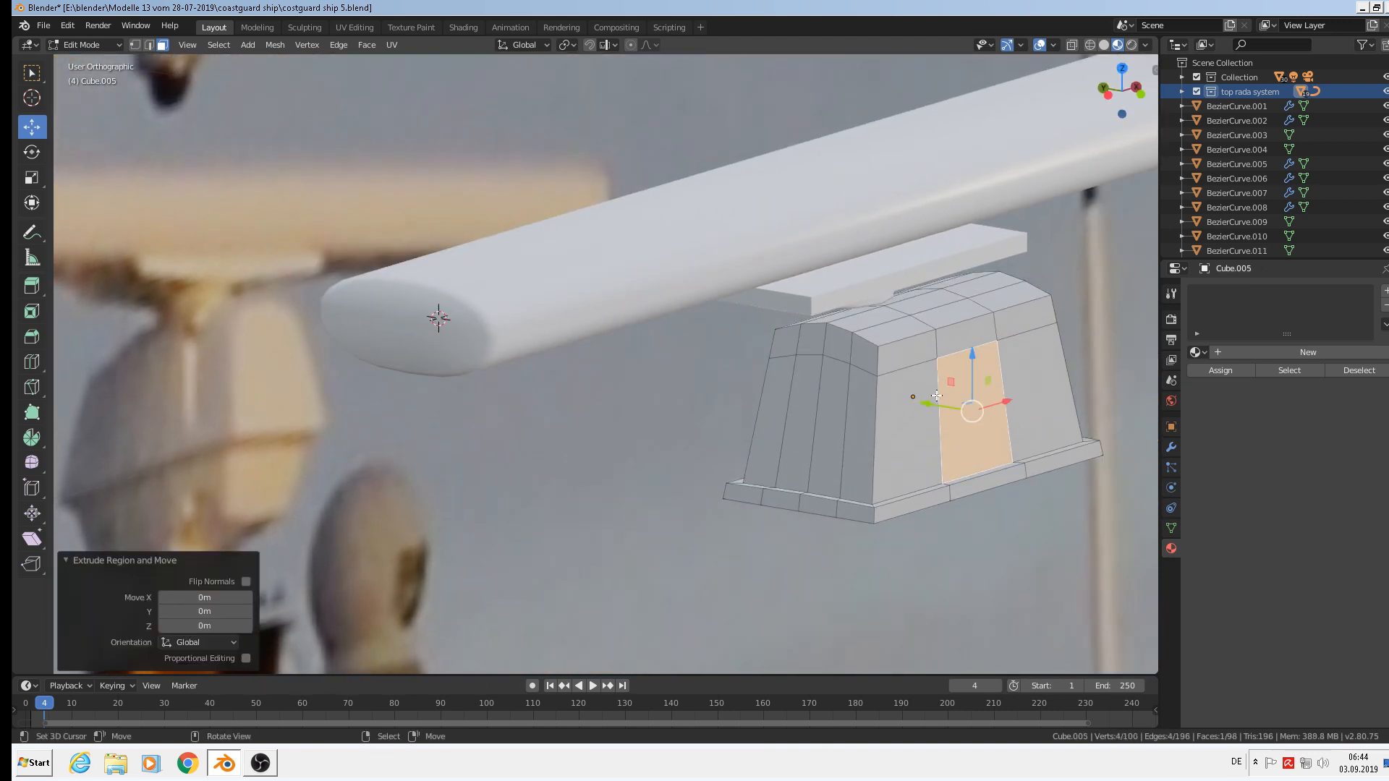
drag(925, 403, 933, 405)
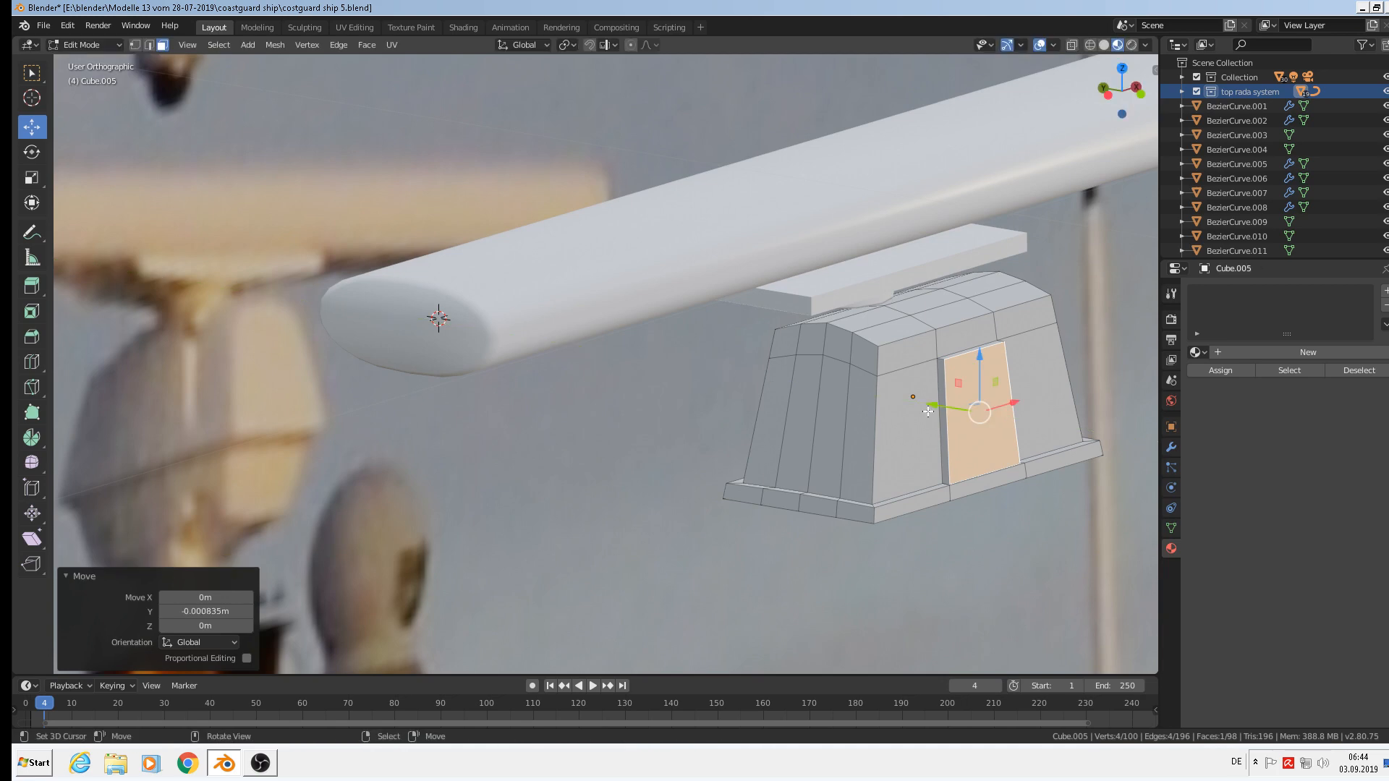
In wireframe, extrude the matching middle face on the opposite long side and move it 0.000814 m along Y, then restore shaded display
middle_drag(887, 431, 1072, 152)
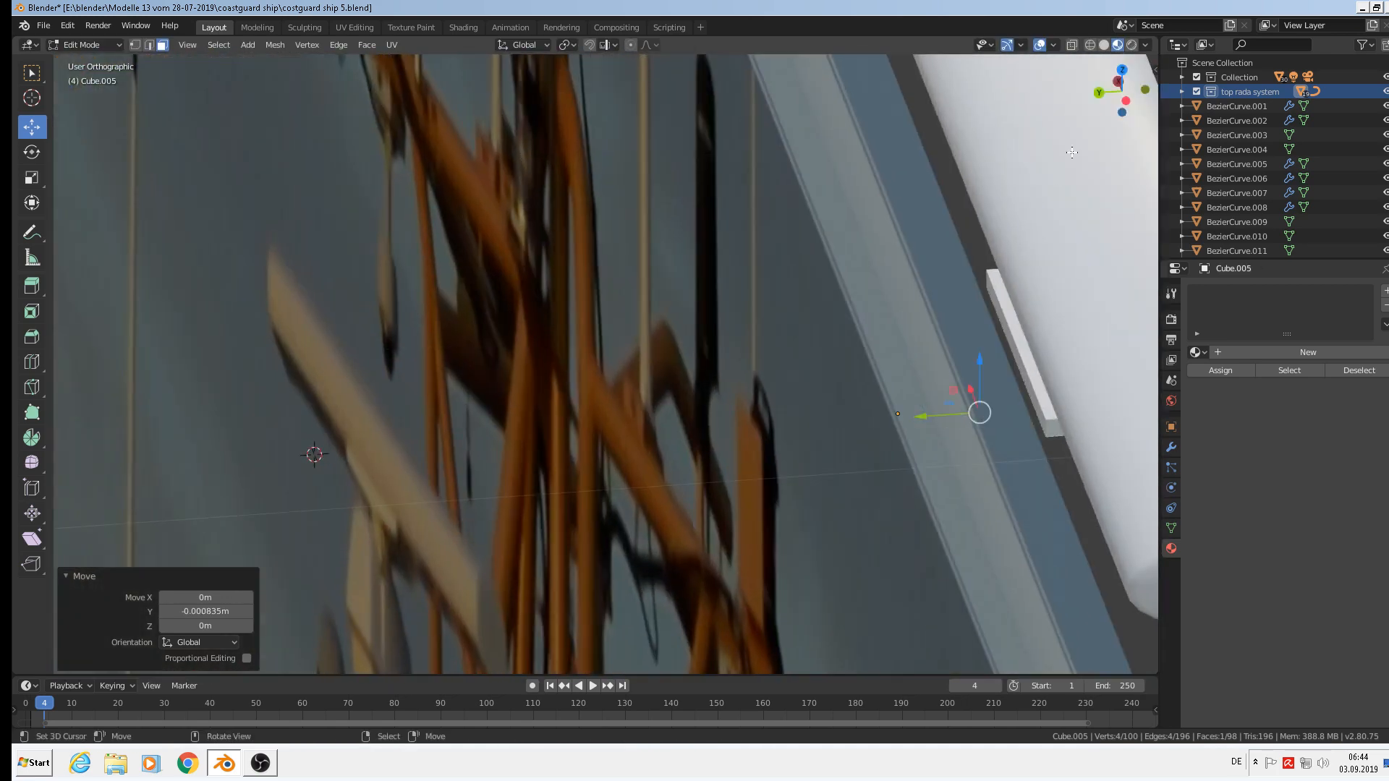
click(1090, 44)
scroll(868, 380, up, 3)
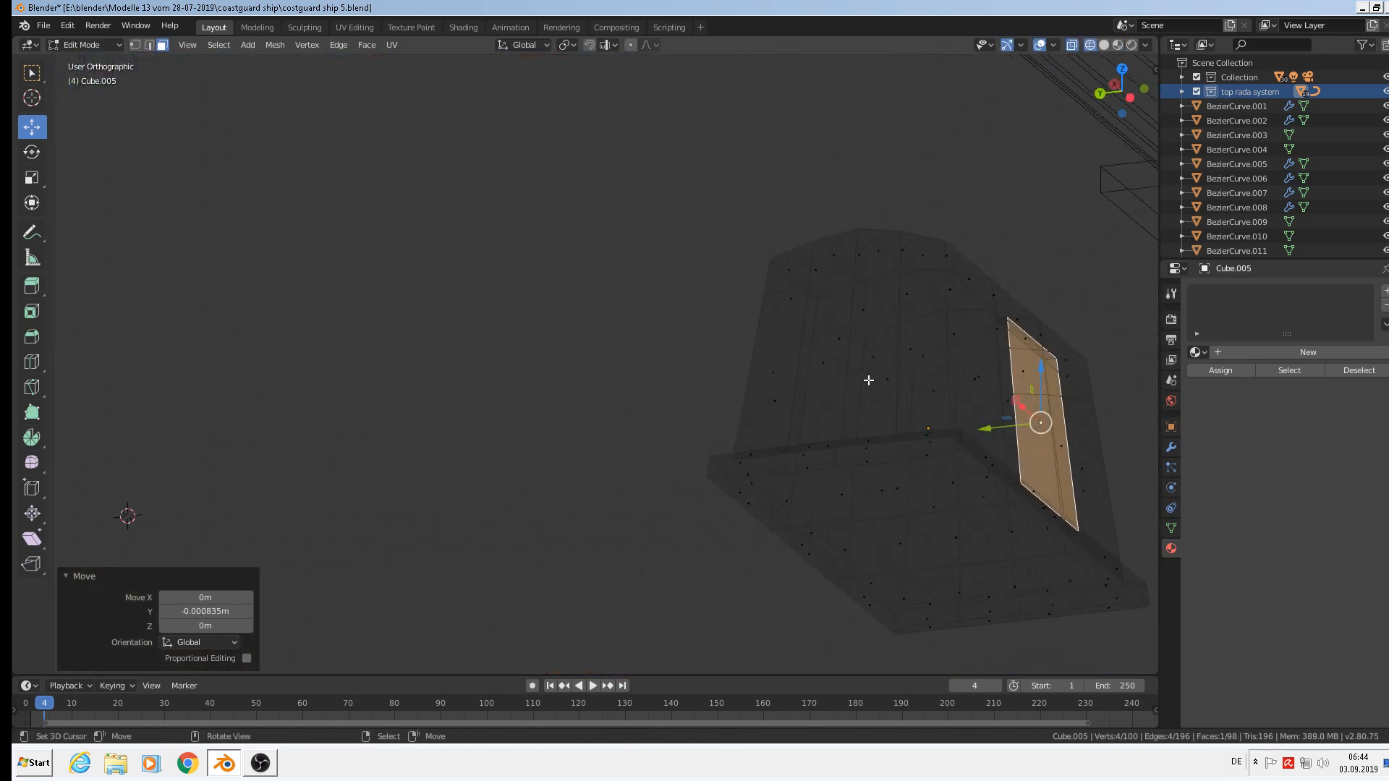
click(1069, 44)
key(g)
key(e)
right_click(849, 516)
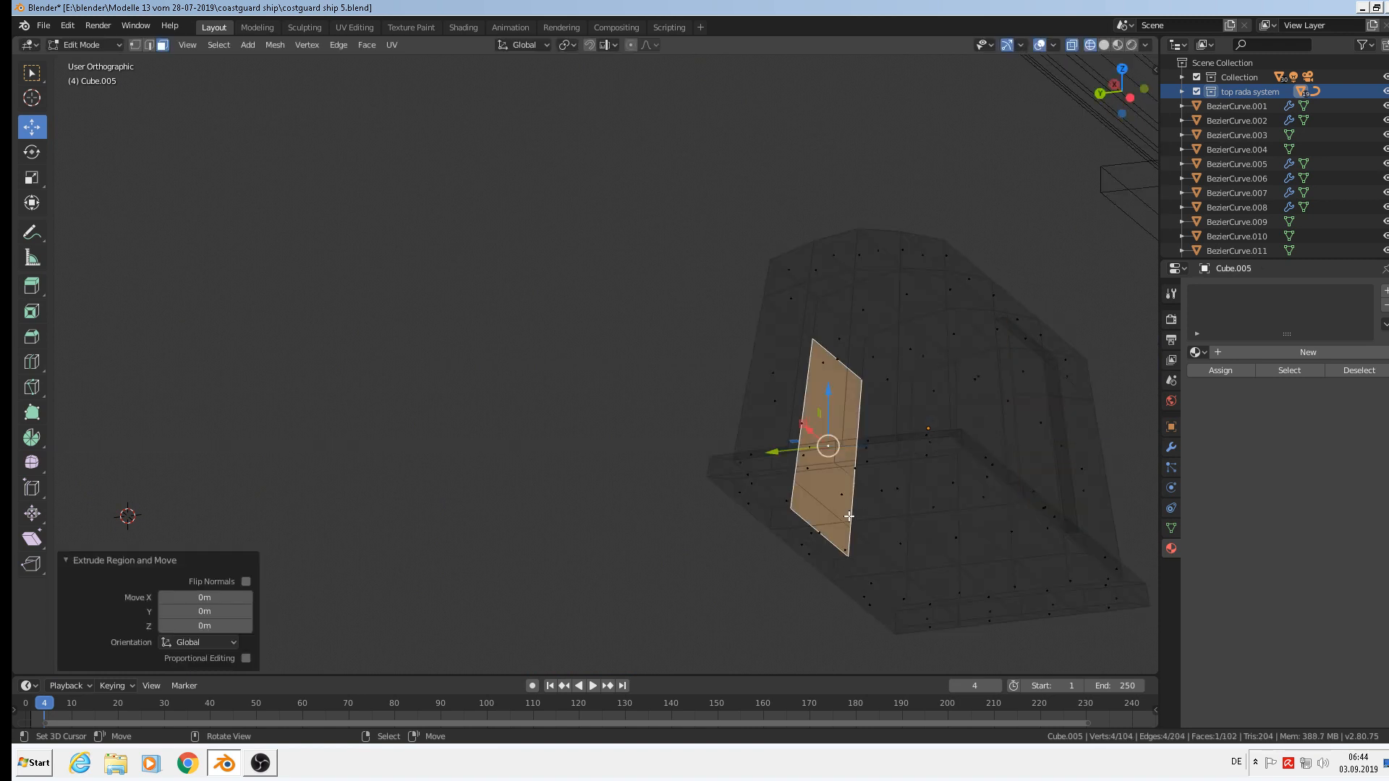
key(g)
key(y)
click(785, 452)
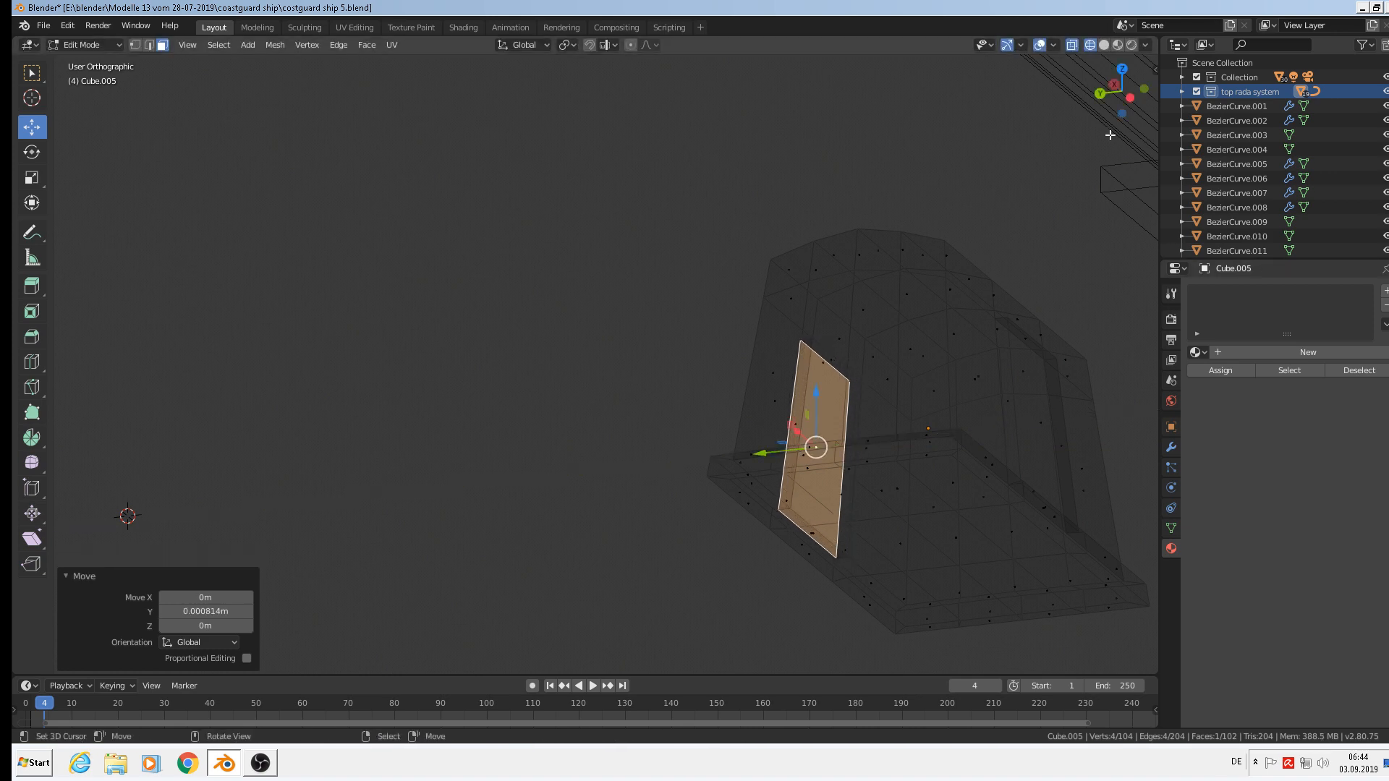
click(1117, 45)
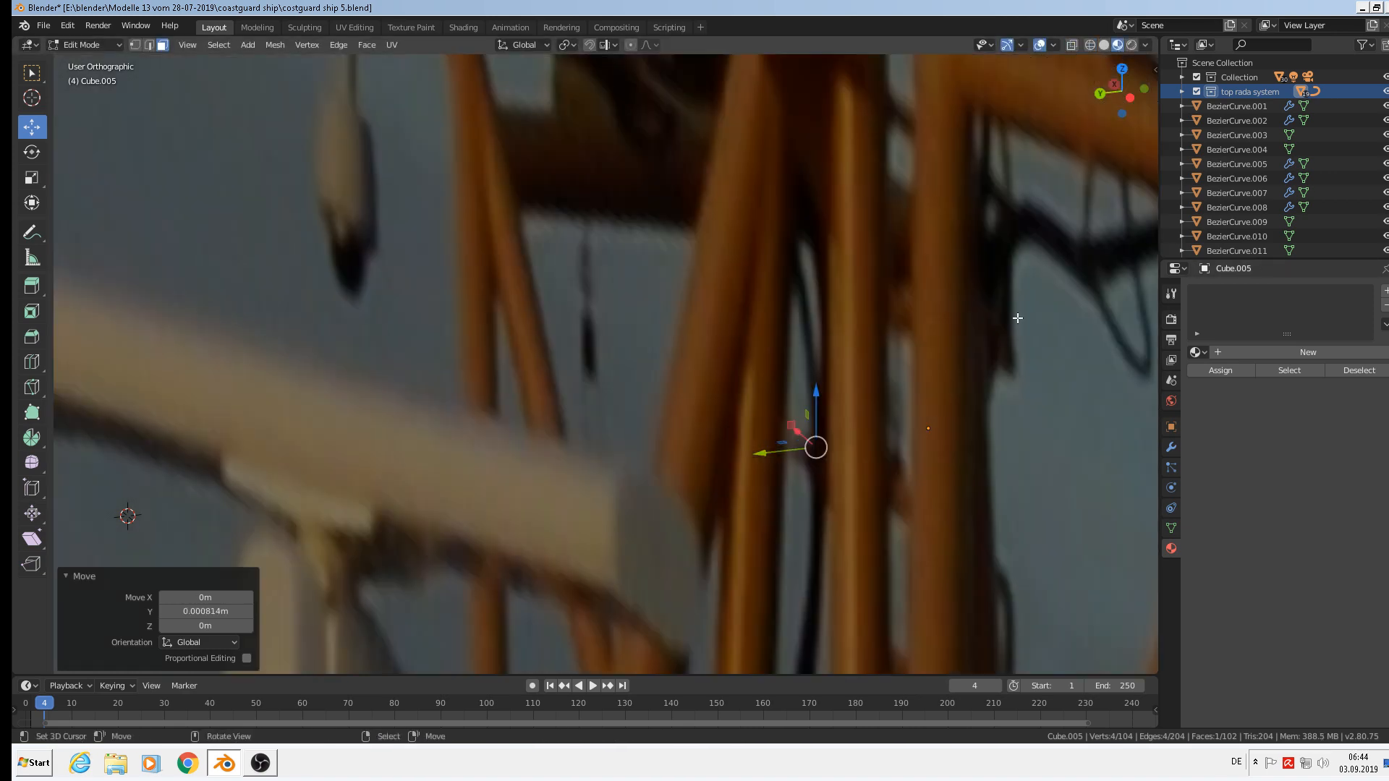
Examine the housing and its raised side panel in object mode against the reference photo
scroll(984, 405, down, 4)
middle_drag(1000, 507, 814, 490)
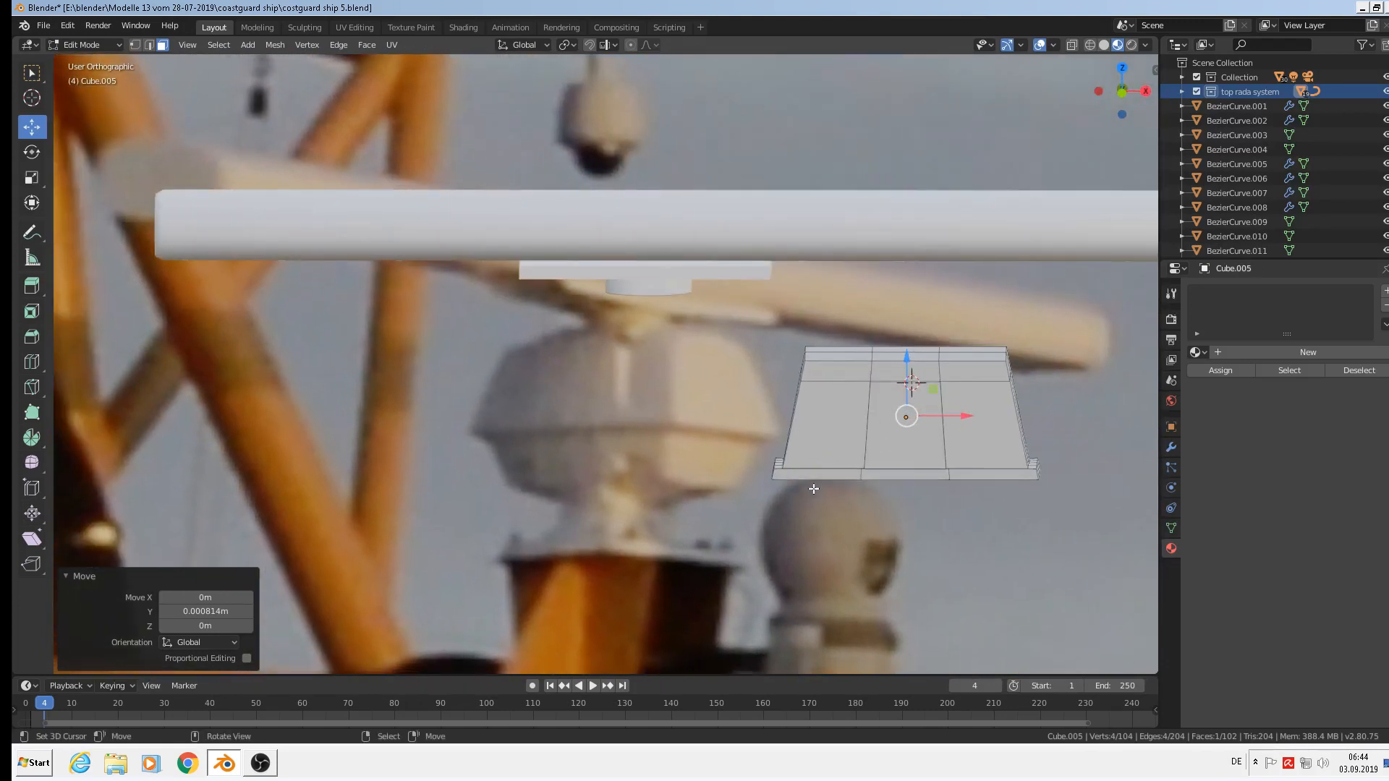
scroll(855, 454, up, 3)
key(Tab)
middle_drag(879, 458, 910, 464)
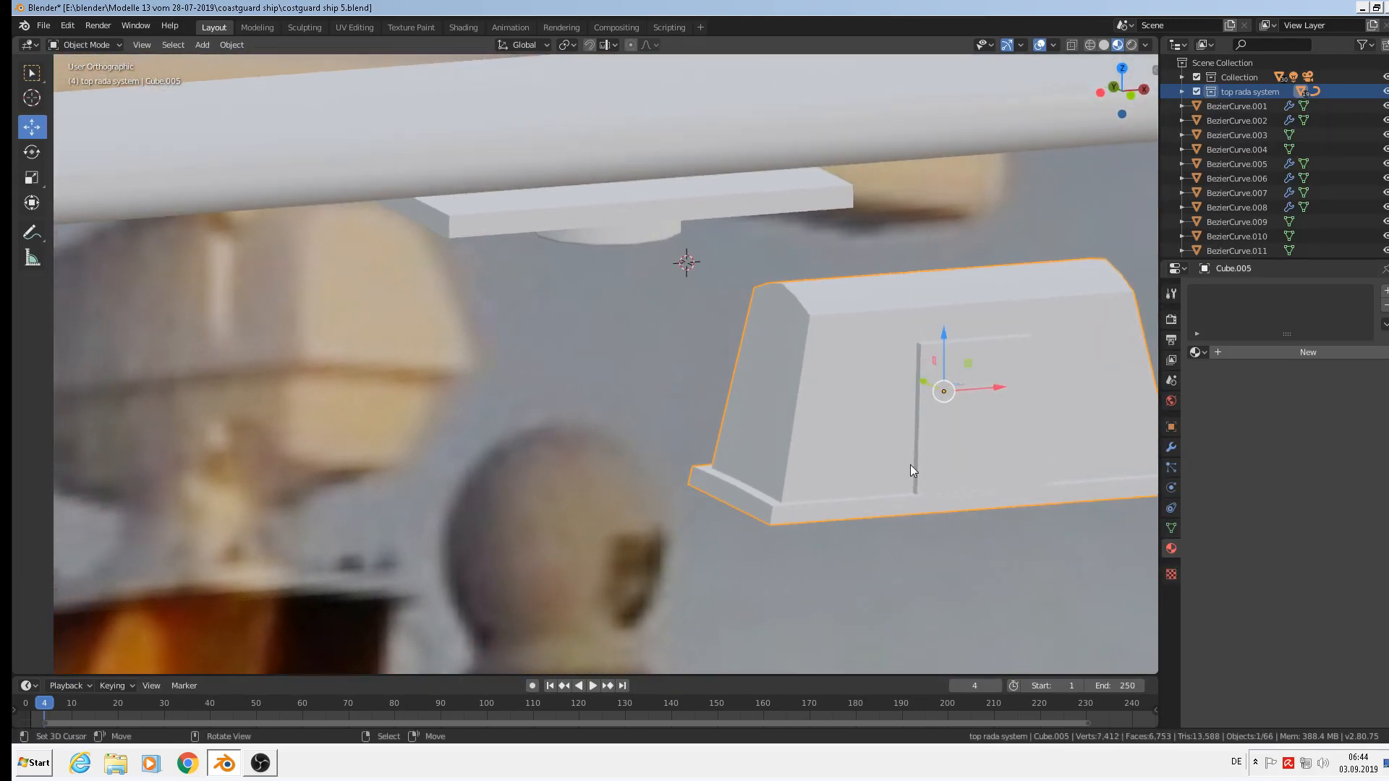
scroll(910, 470, down, 2)
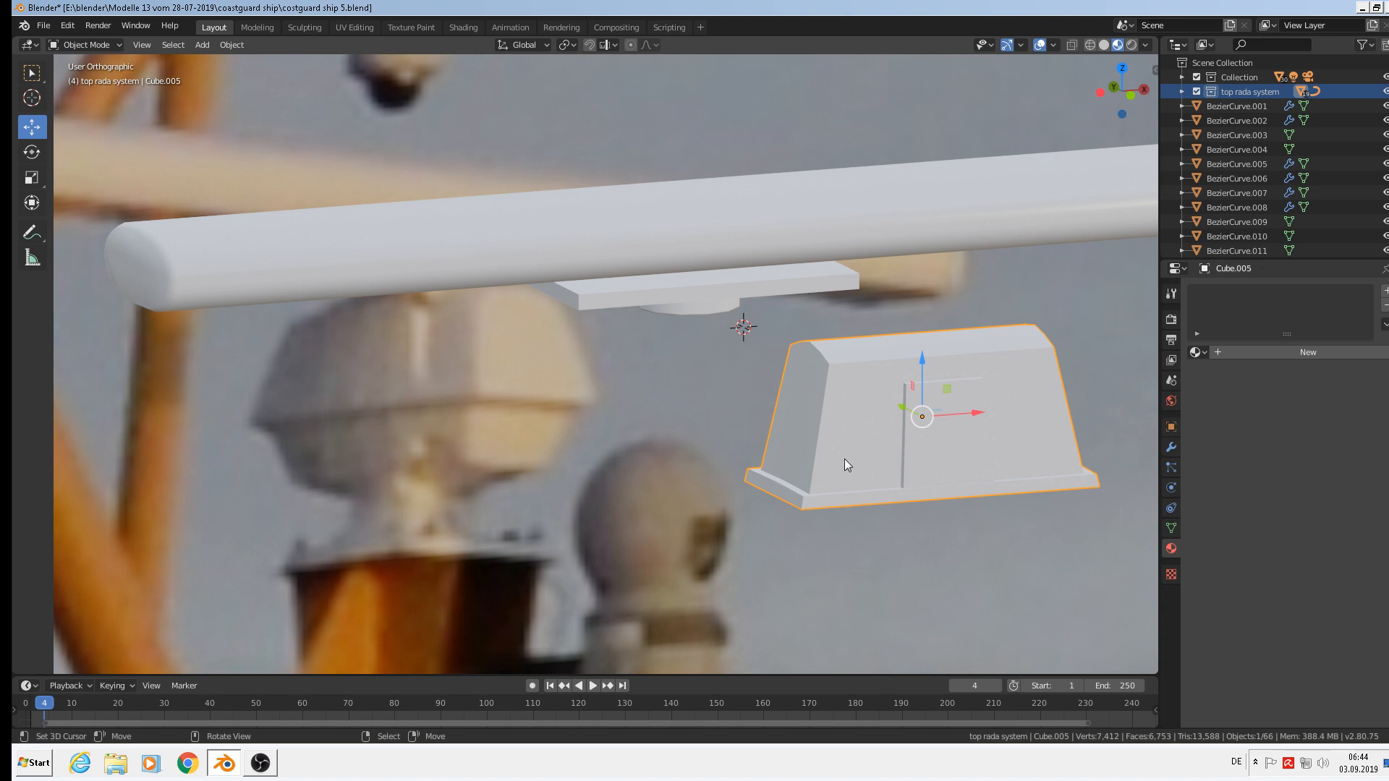
scroll(844, 458, up, 1)
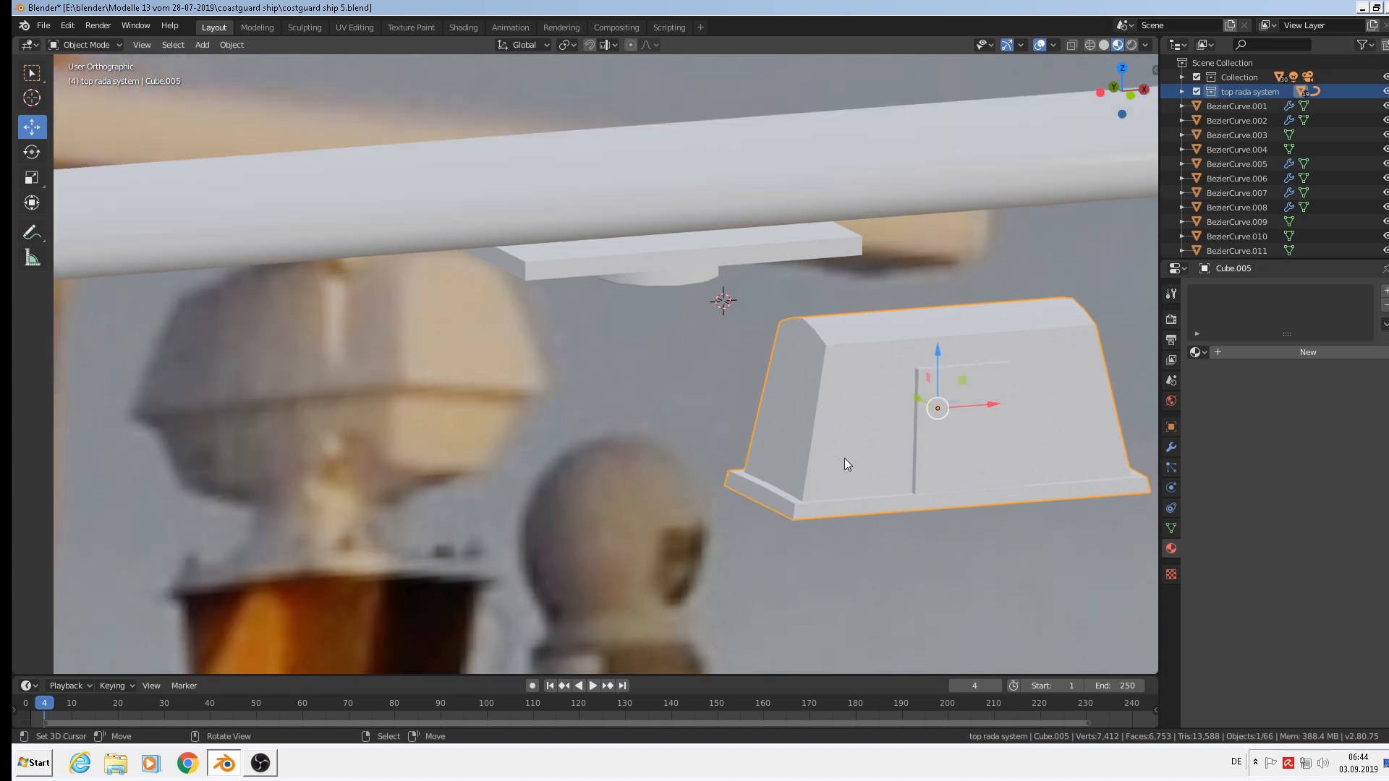
scroll(842, 445, up, 1)
Select the edges outlining one end of the housing, along both slanted corners and over the curved roof
key(Tab)
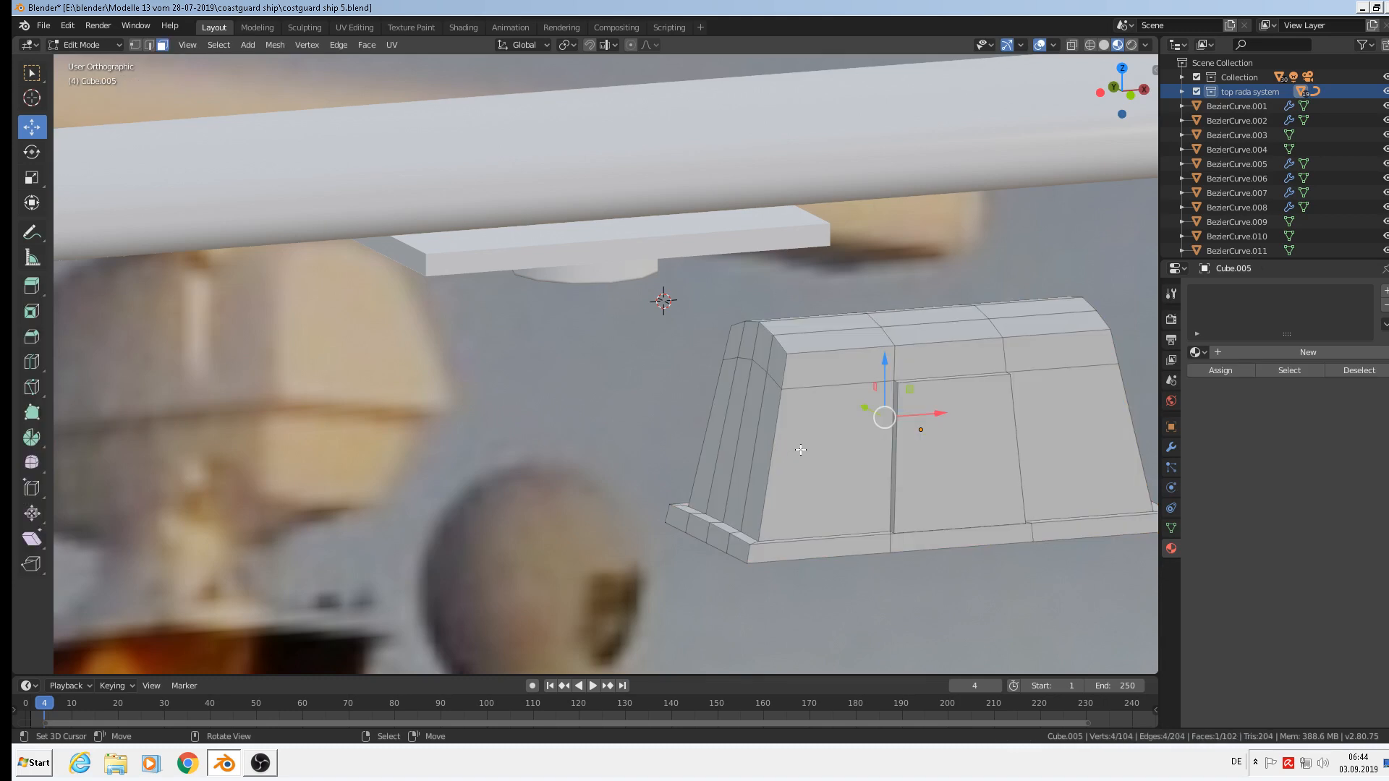
click(785, 442)
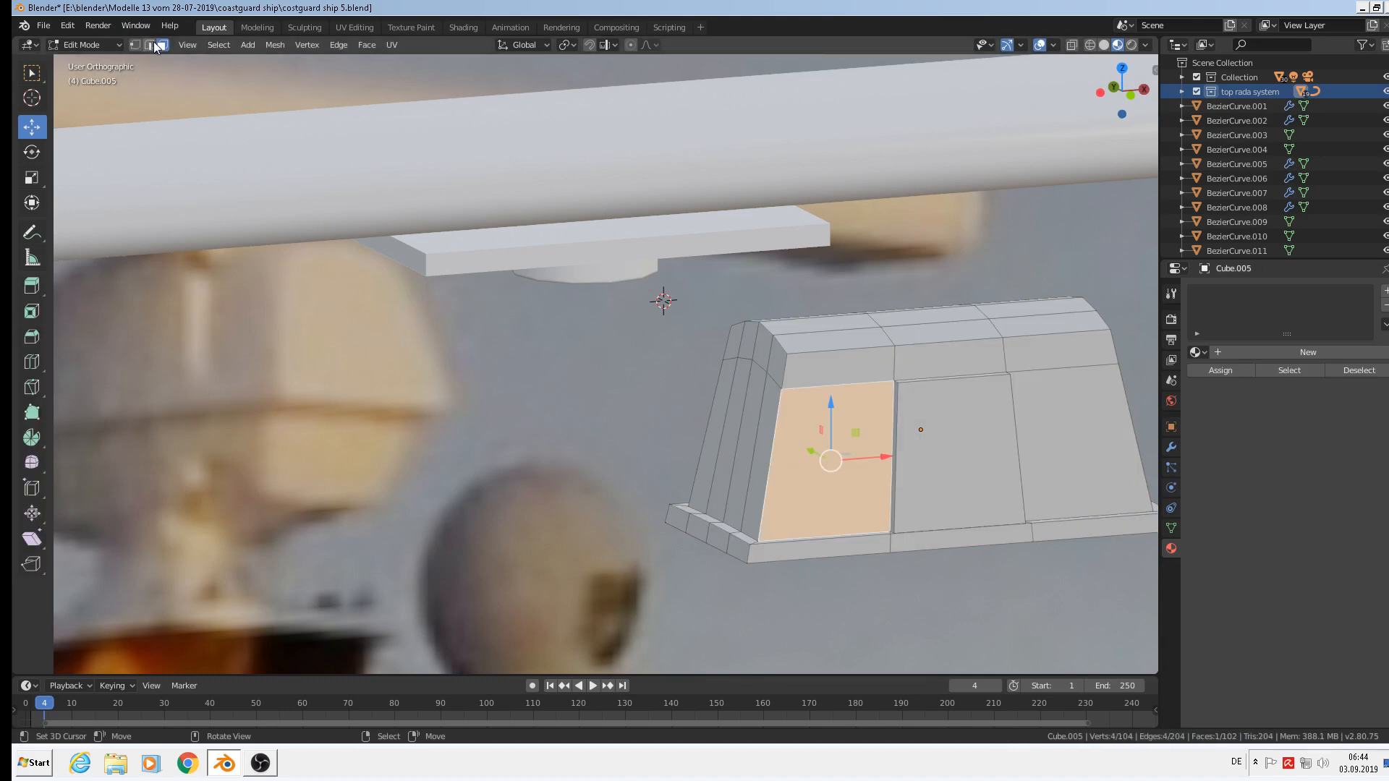
key(2)
click(772, 456)
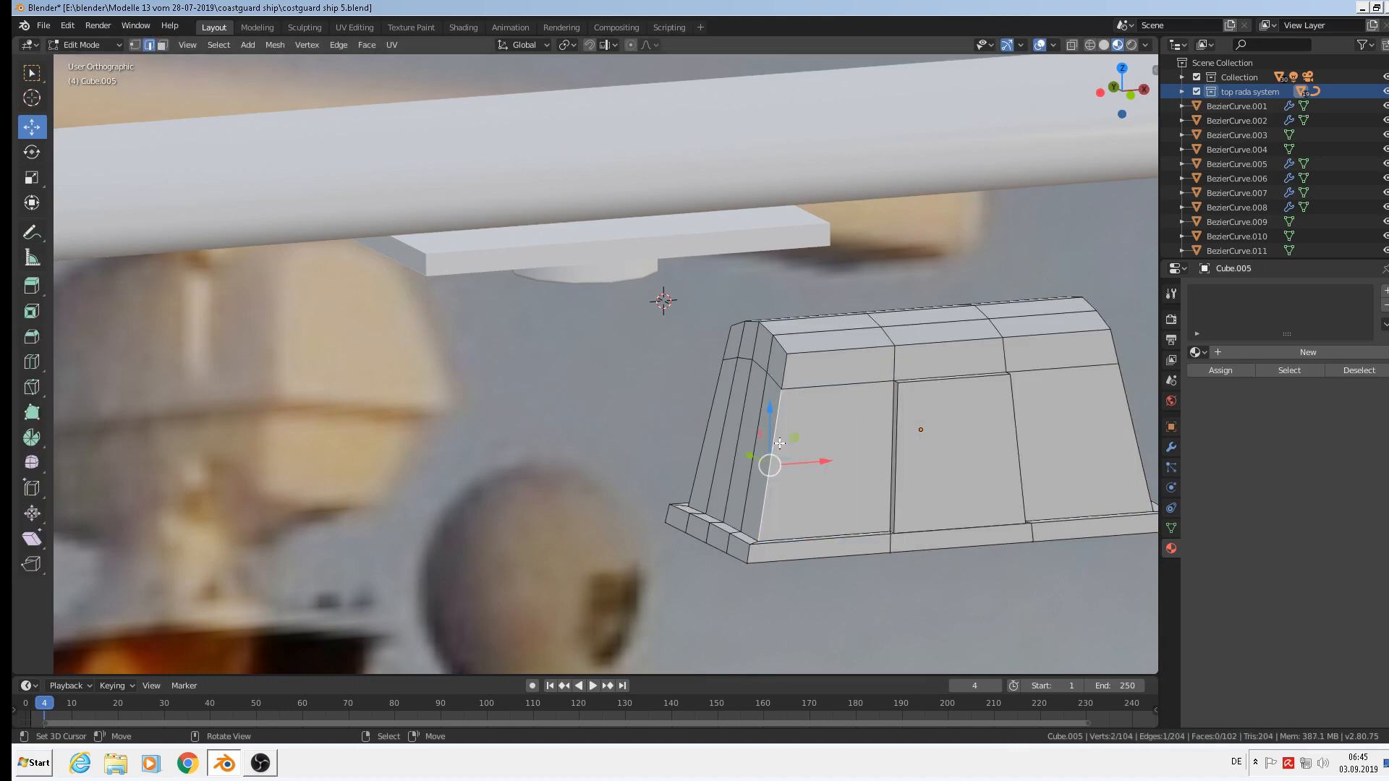
shift+click(793, 373)
middle_drag(829, 378, 858, 392)
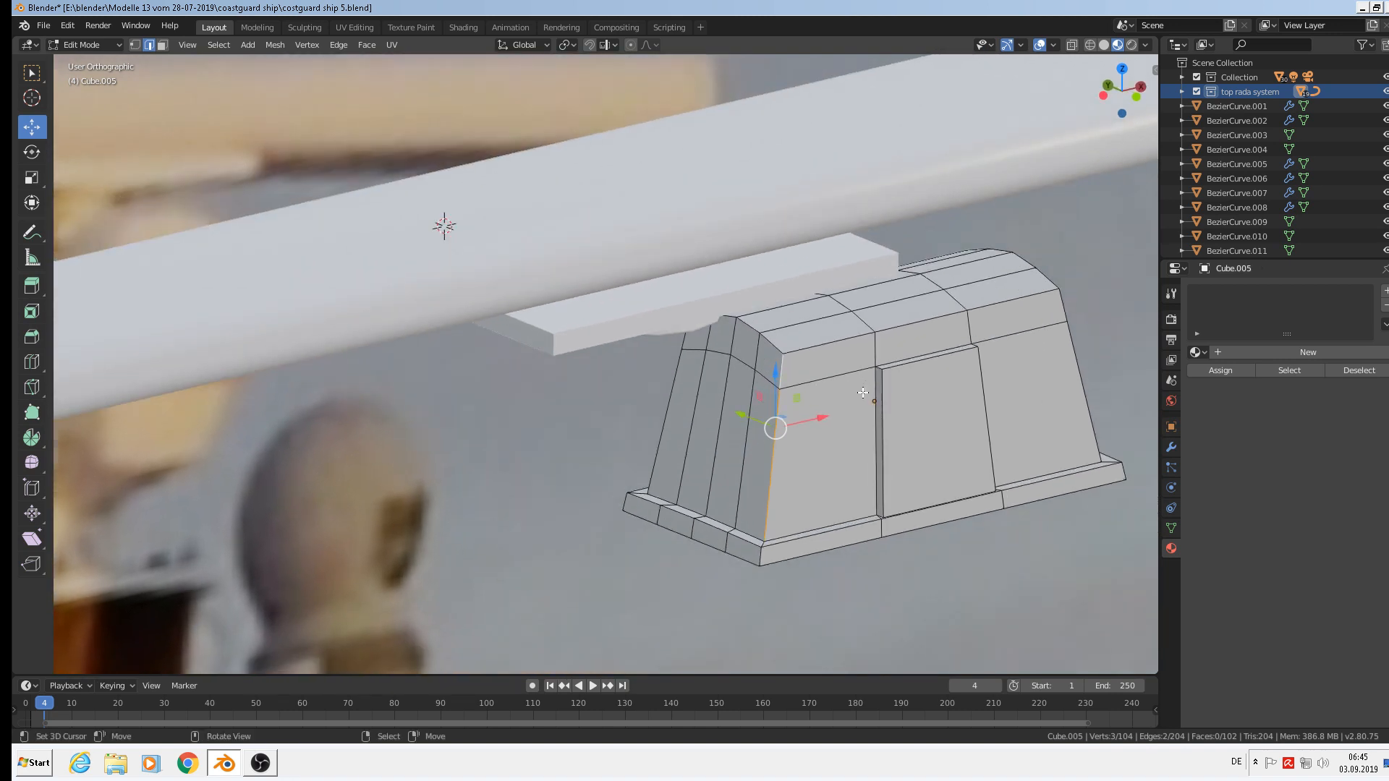
scroll(794, 325, up, 4)
shift+right_click(732, 361)
shift+right_click(696, 327)
shift+right_click(656, 310)
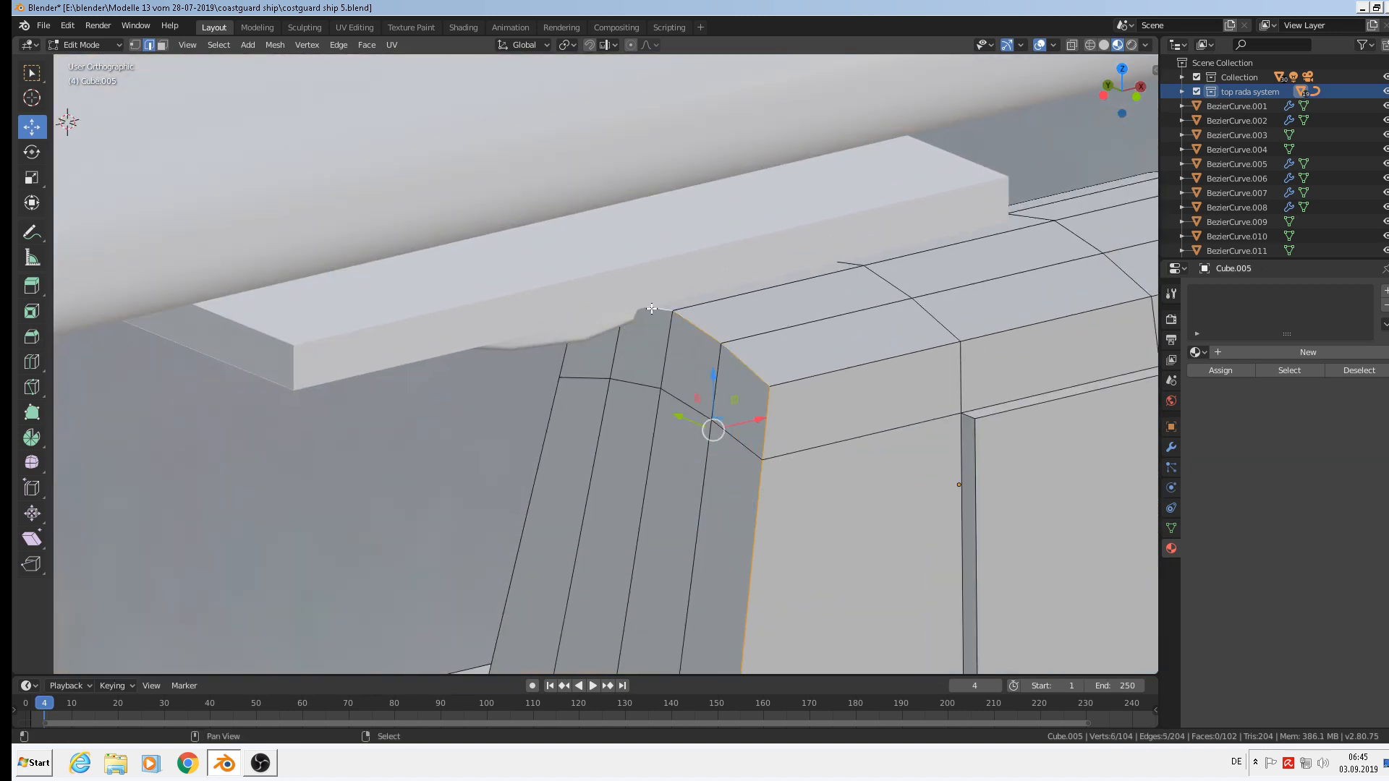
middle_drag(621, 385, 603, 345)
shift+right_click(595, 344)
shift+right_click(559, 389)
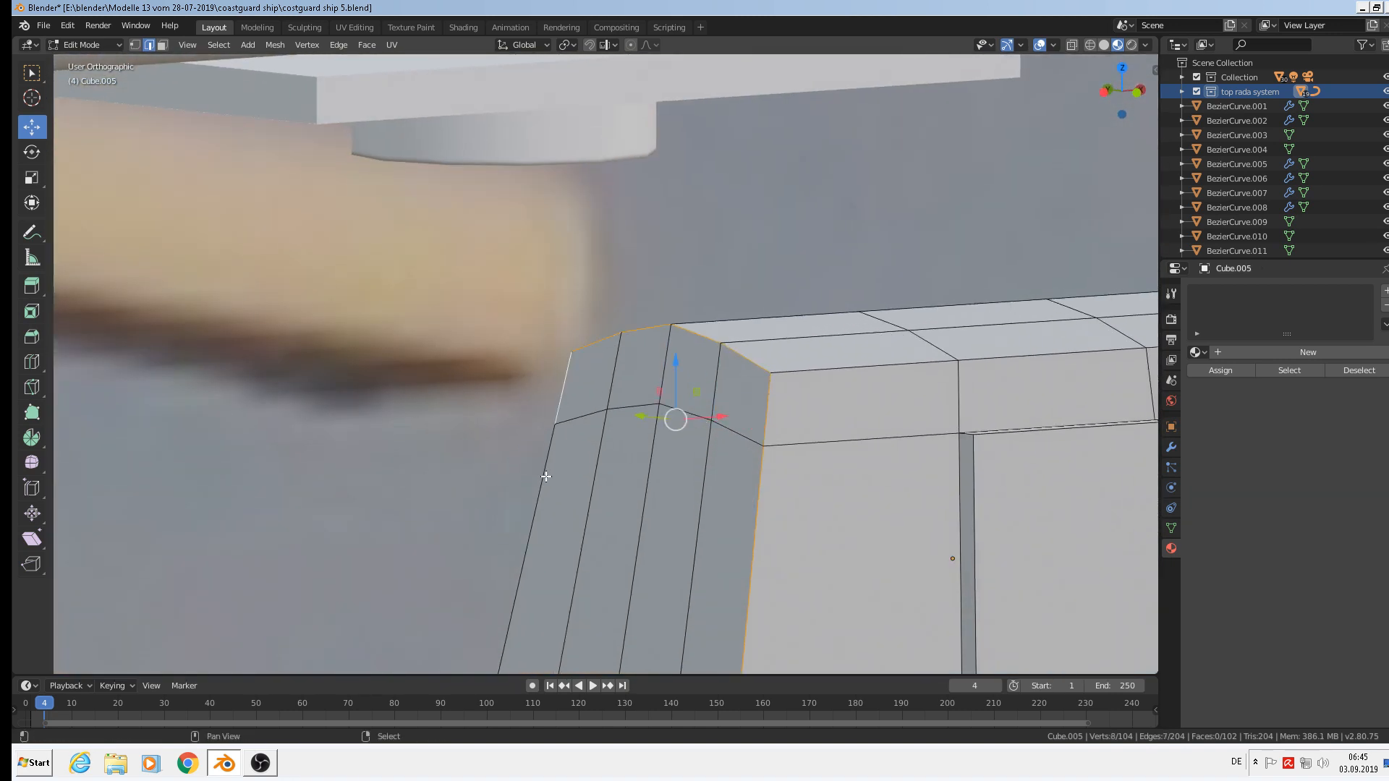
shift+right_click(544, 476)
Add the three segments of the near long roof edge to the edge selection
shift+middle_drag(764, 570, 831, 310)
middle_drag(846, 404, 649, 385)
scroll(831, 424, down, 3)
shift+right_click(640, 236)
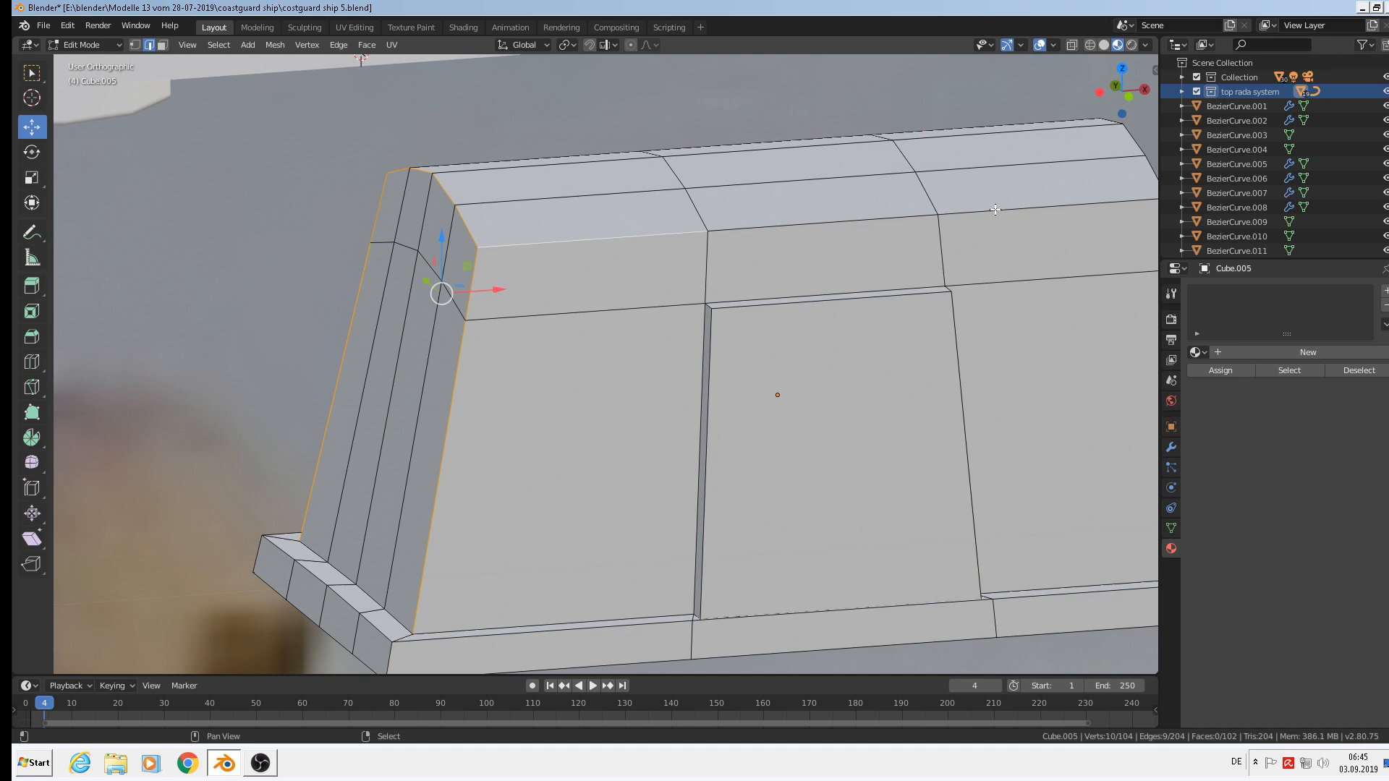
shift+right_click(914, 215)
shift+right_click(996, 209)
Add the curved roof edges and both slanted corner edges of the housing's other end to the selection
middle_drag(1023, 289, 690, 239)
shift+right_click(655, 252)
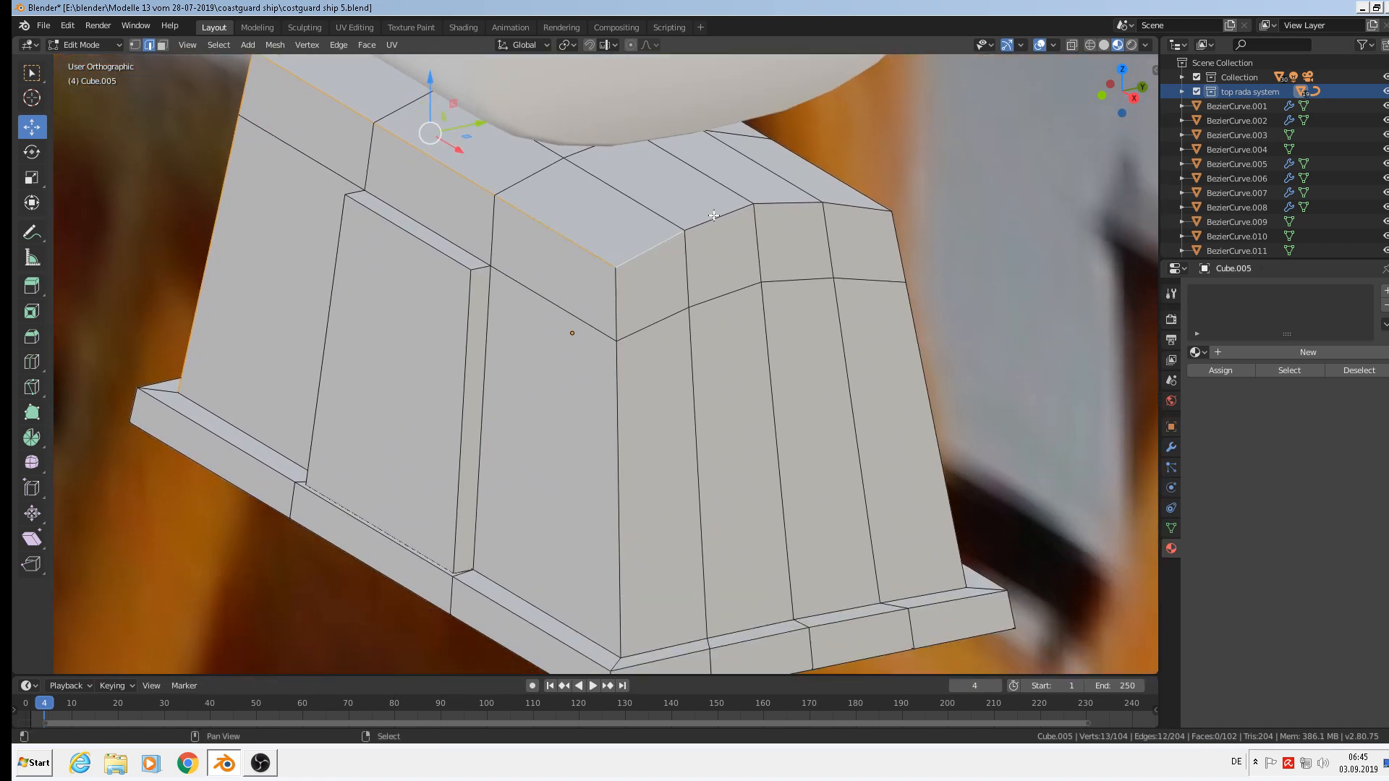
shift+right_click(722, 222)
shift+right_click(788, 209)
shift+right_click(849, 215)
shift+right_click(897, 245)
shift+right_click(926, 398)
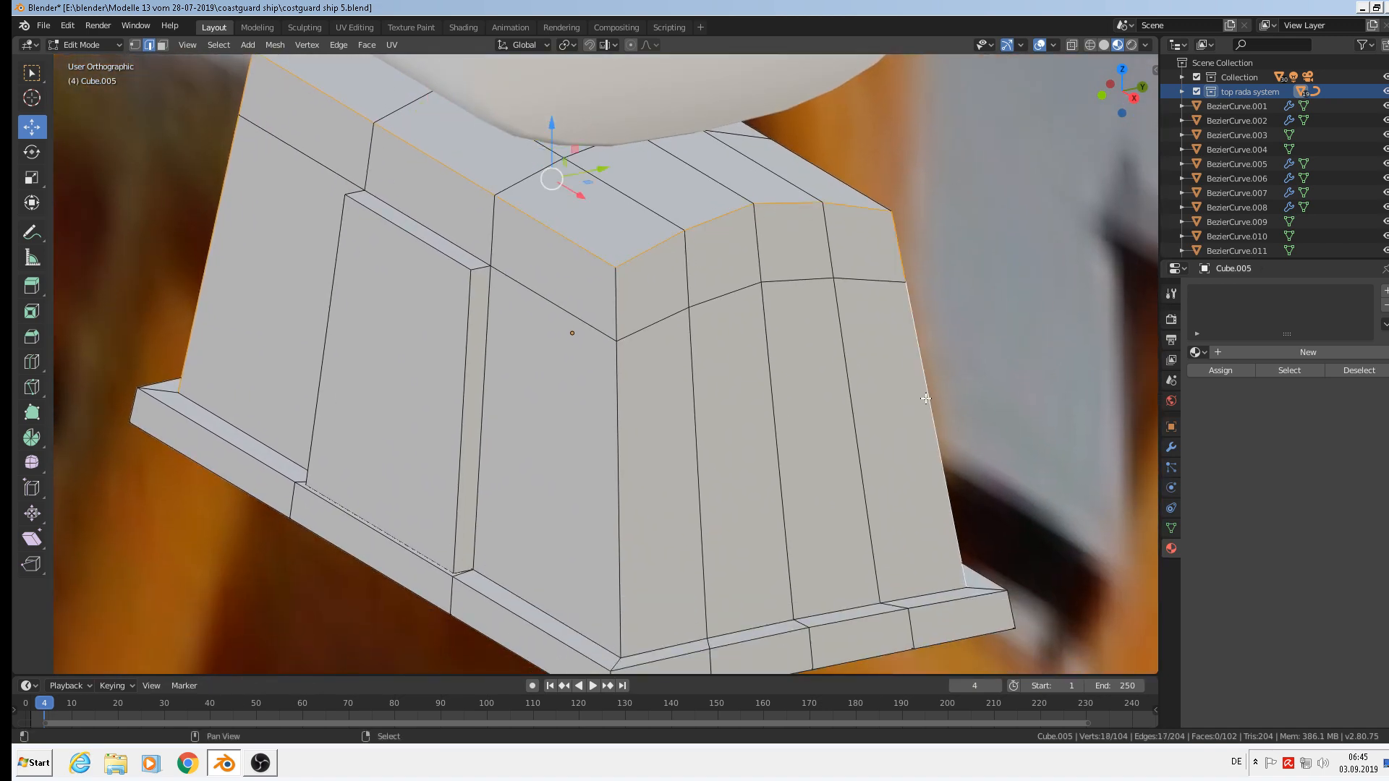
shift+right_click(608, 303)
shift+right_click(633, 448)
In wireframe, add the long roof edge on the opposite side to the selection, leaving out the end face's inner edges
mouse_move(925, 311)
middle_down()
mouse_move(822, 309)
mouse_move(800, 329)
middle_up()
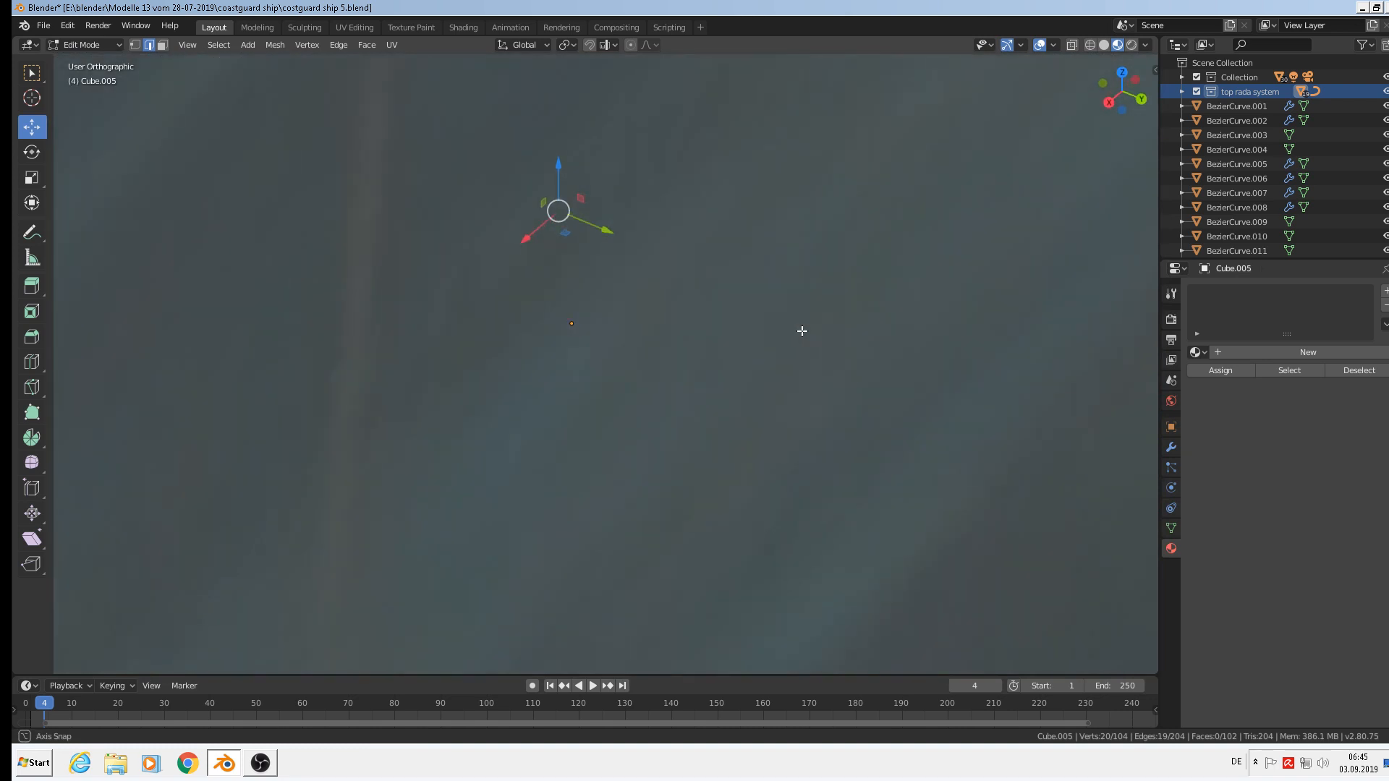
click(1091, 44)
middle_drag(832, 250, 714, 235)
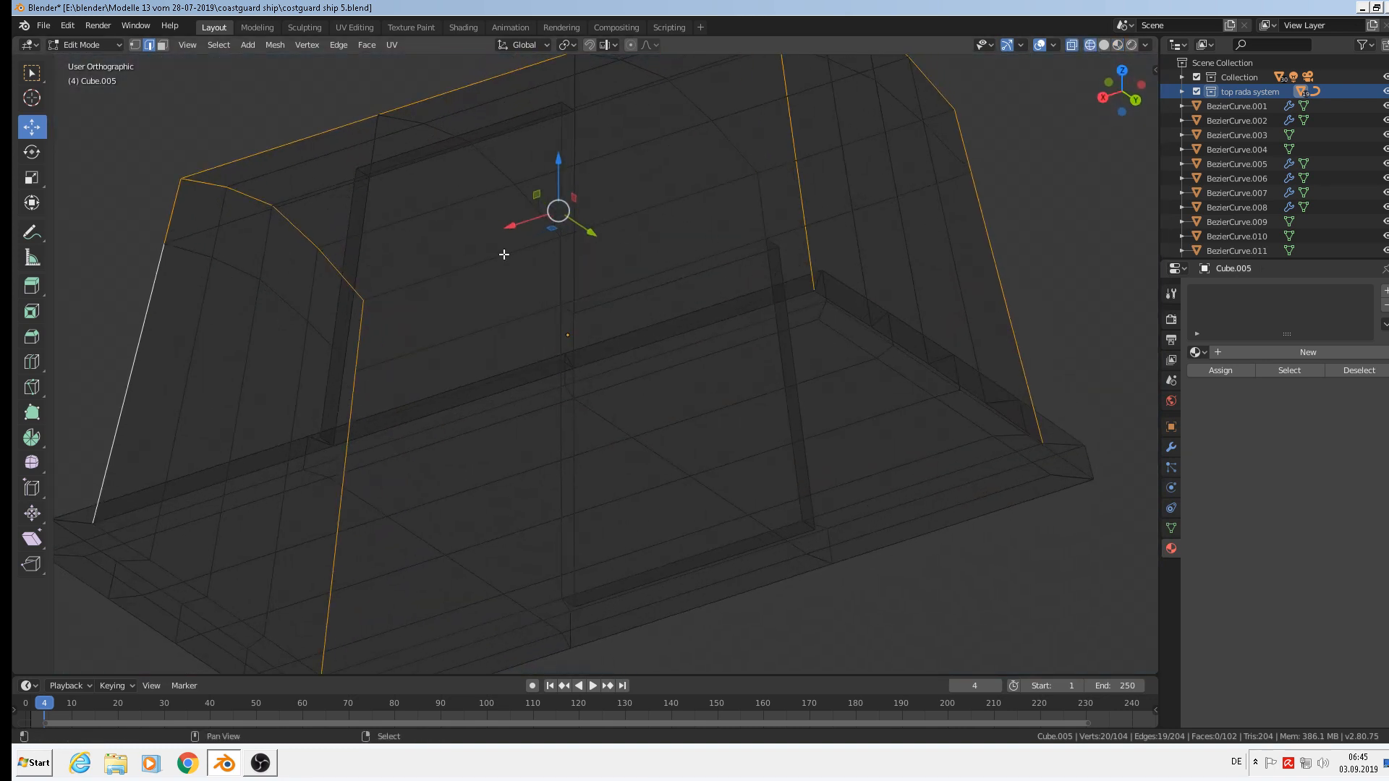
shift+right_click(503, 255)
shift+right_click(714, 188)
shift+right_click(837, 145)
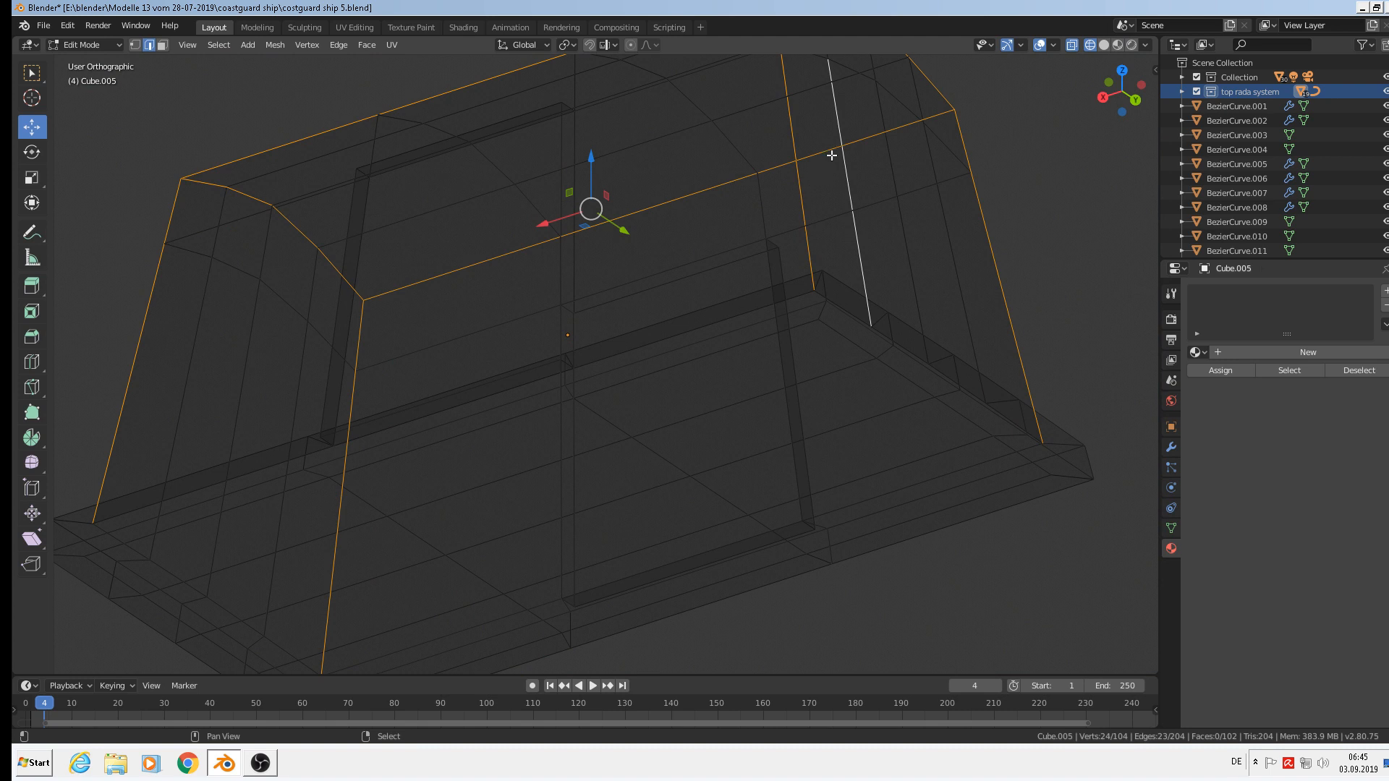
shift+right_click(841, 121)
mouse_move(791, 298)
middle_down()
mouse_move(818, 279)
mouse_move(801, 273)
middle_up()
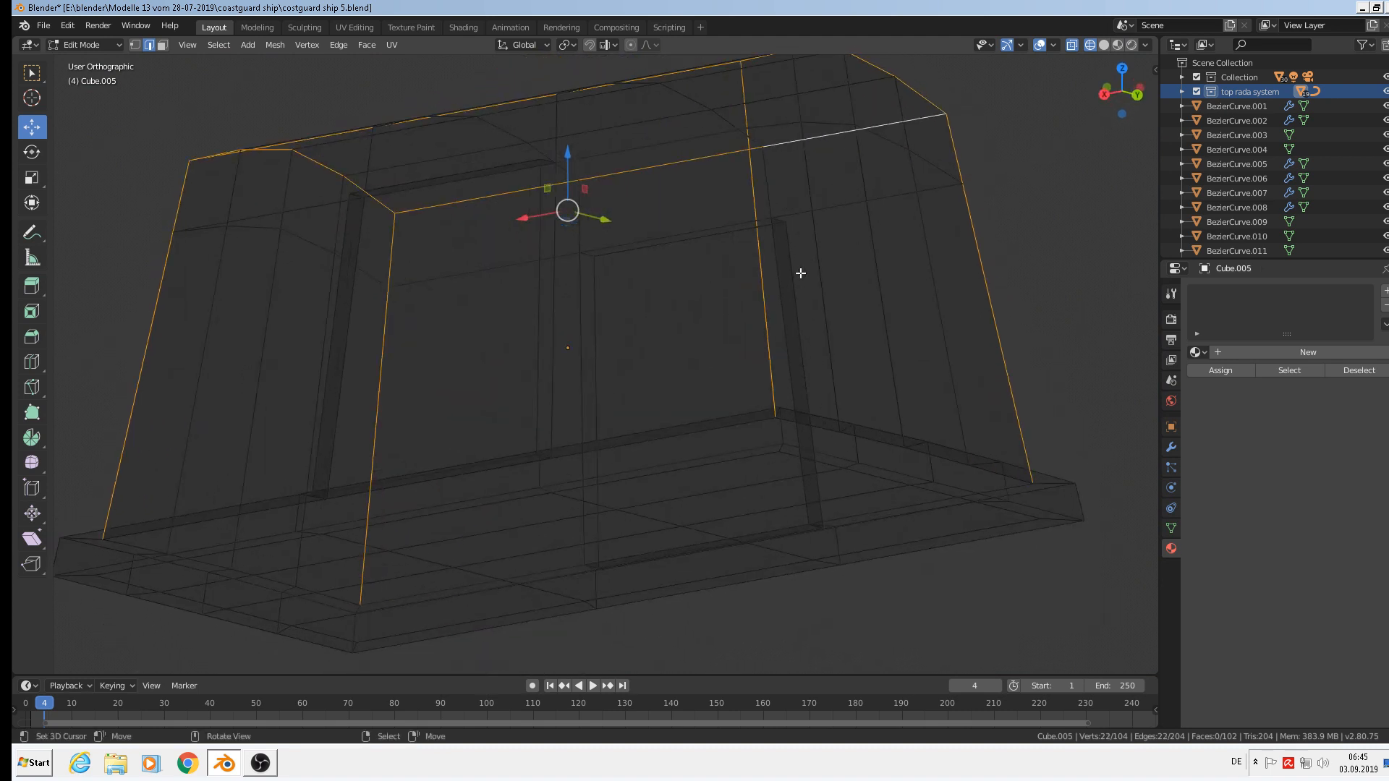
Bevel the selected housing edges with two segments and a width of about 0.065 m, and return to object mode
key(ctrl+b)
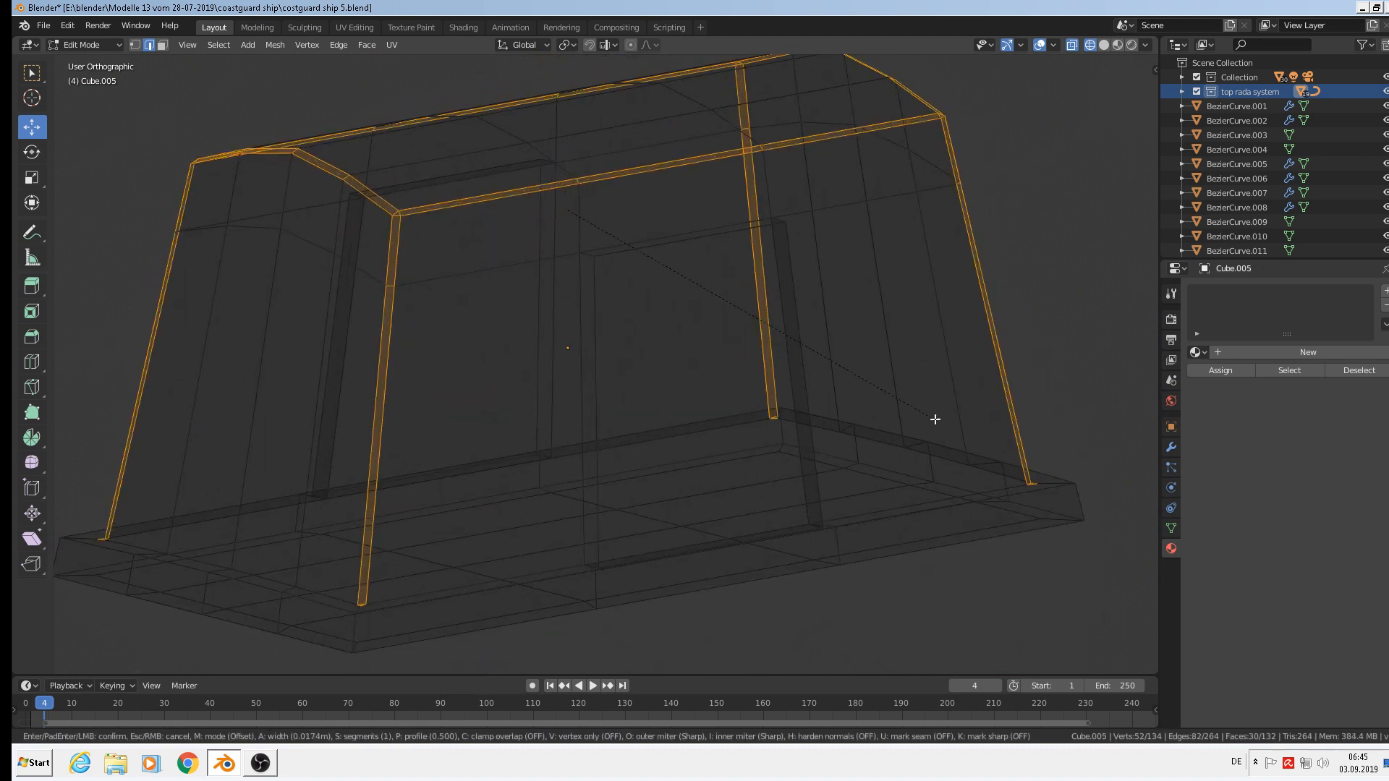
scroll(948, 428, up, 1)
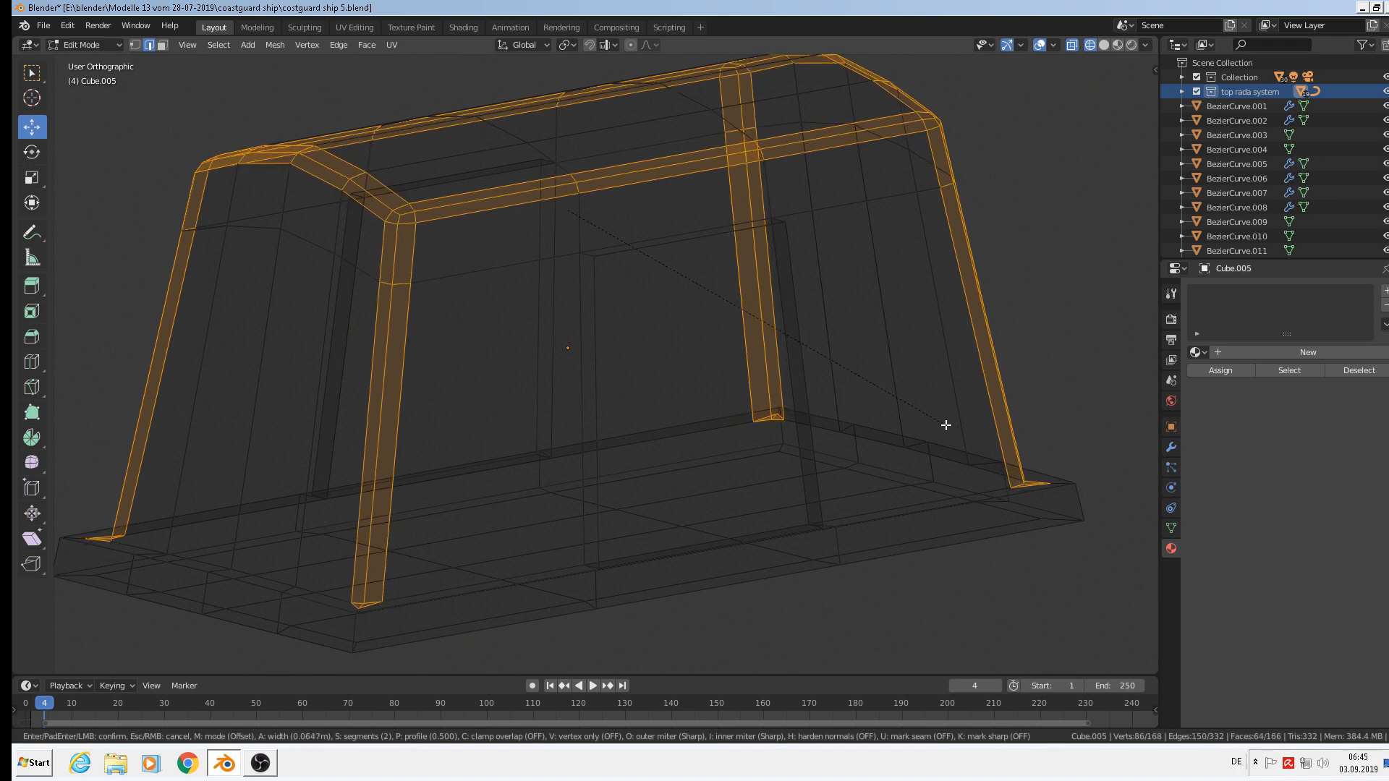
click(952, 428)
middle_drag(669, 395, 757, 388)
key(Tab)
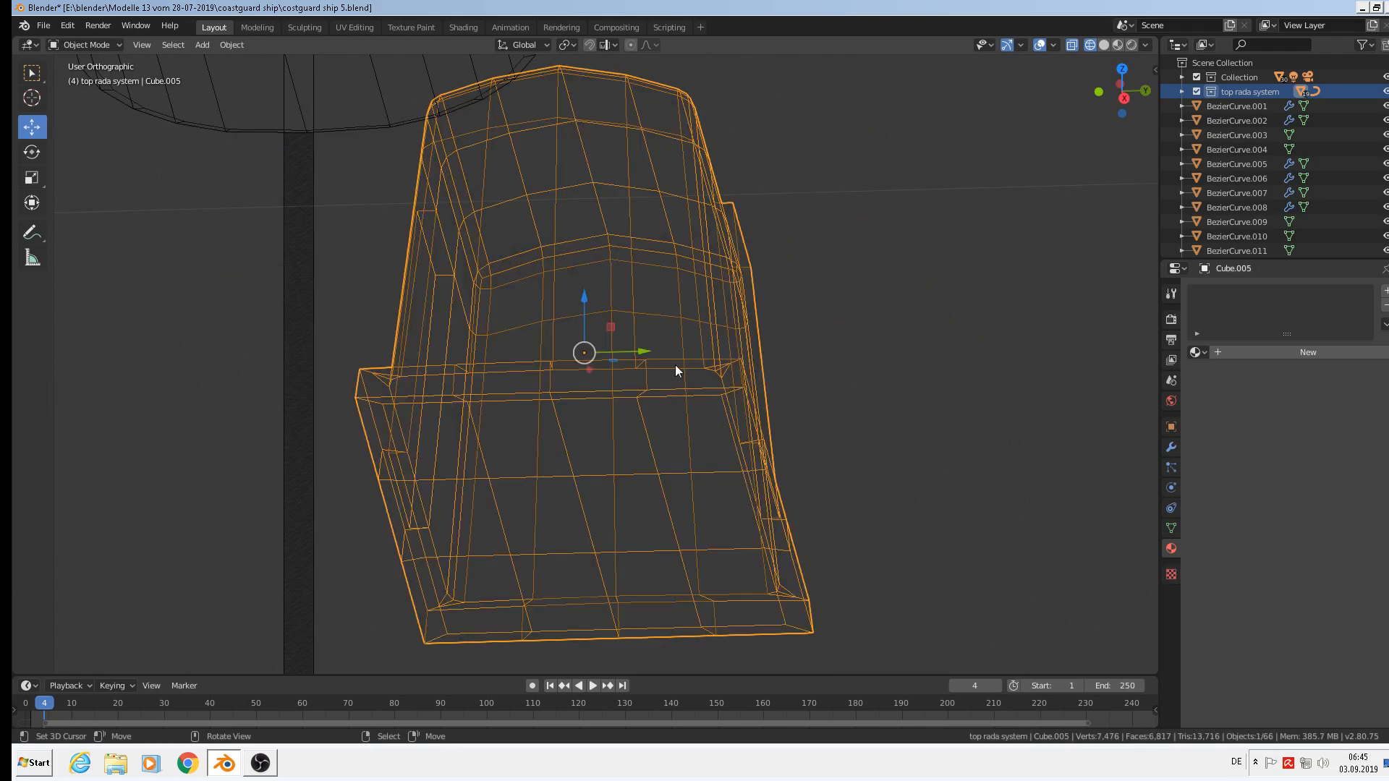
Restore shaded display and apply smooth shading to the housing
click(1118, 45)
mouse_move(891, 263)
middle_down()
mouse_move(909, 294)
mouse_move(1011, 288)
middle_up()
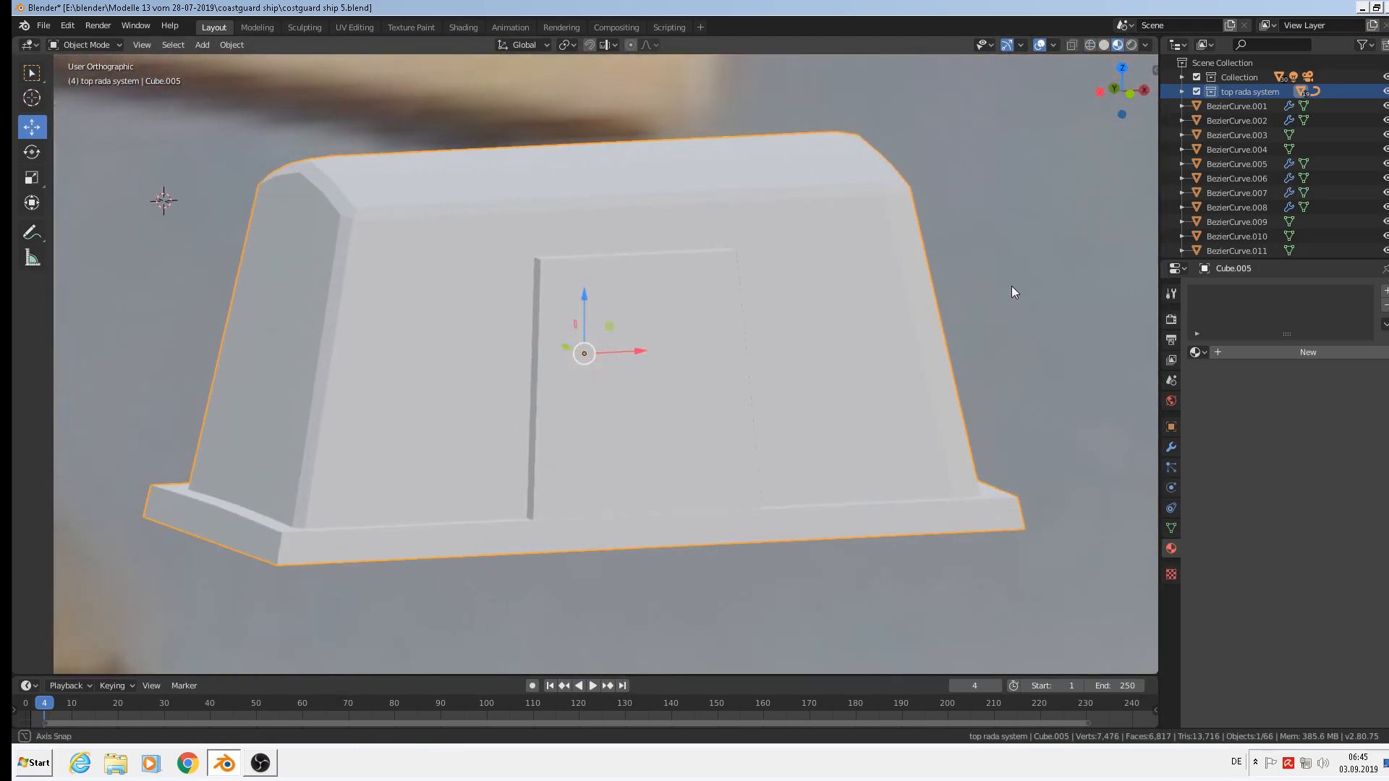
click(235, 45)
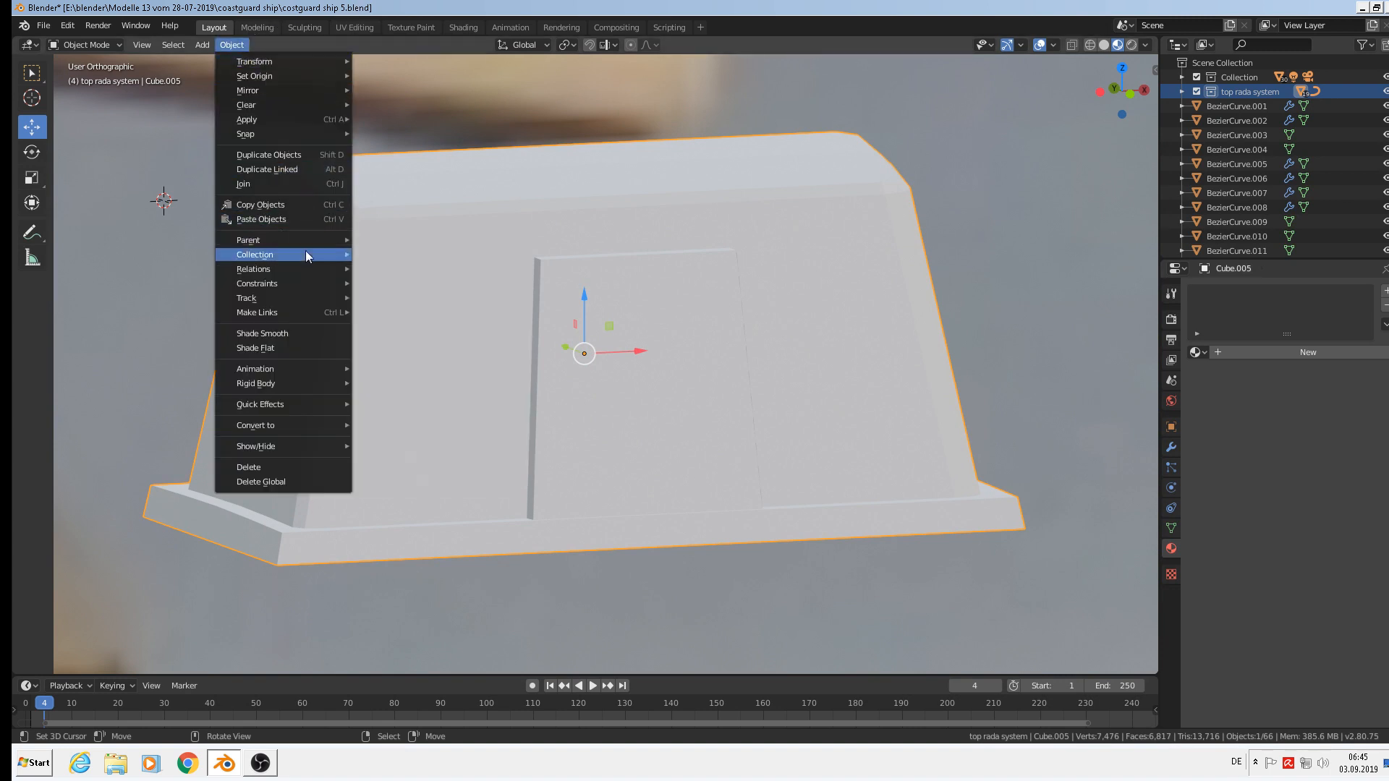
click(295, 334)
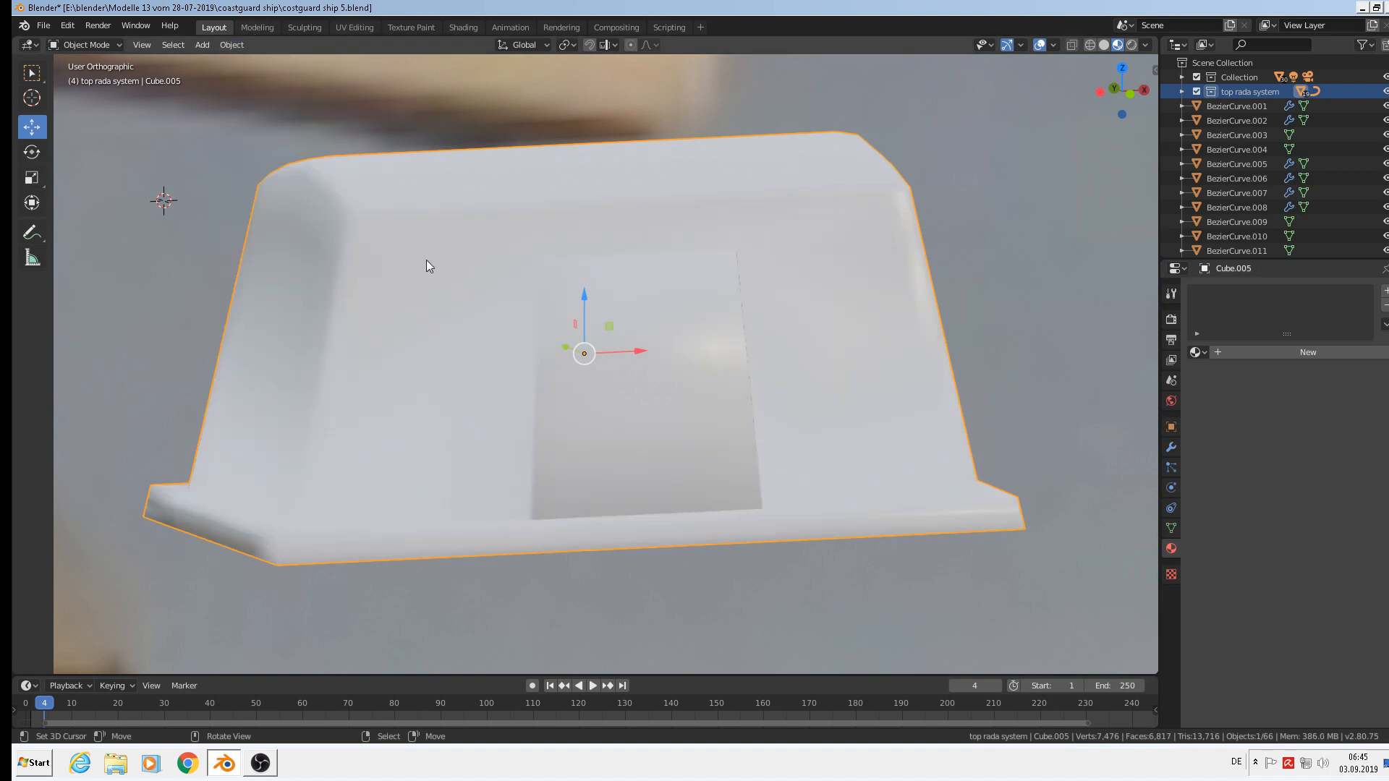
scroll(572, 360, down, 3)
scroll(662, 411, up, 2)
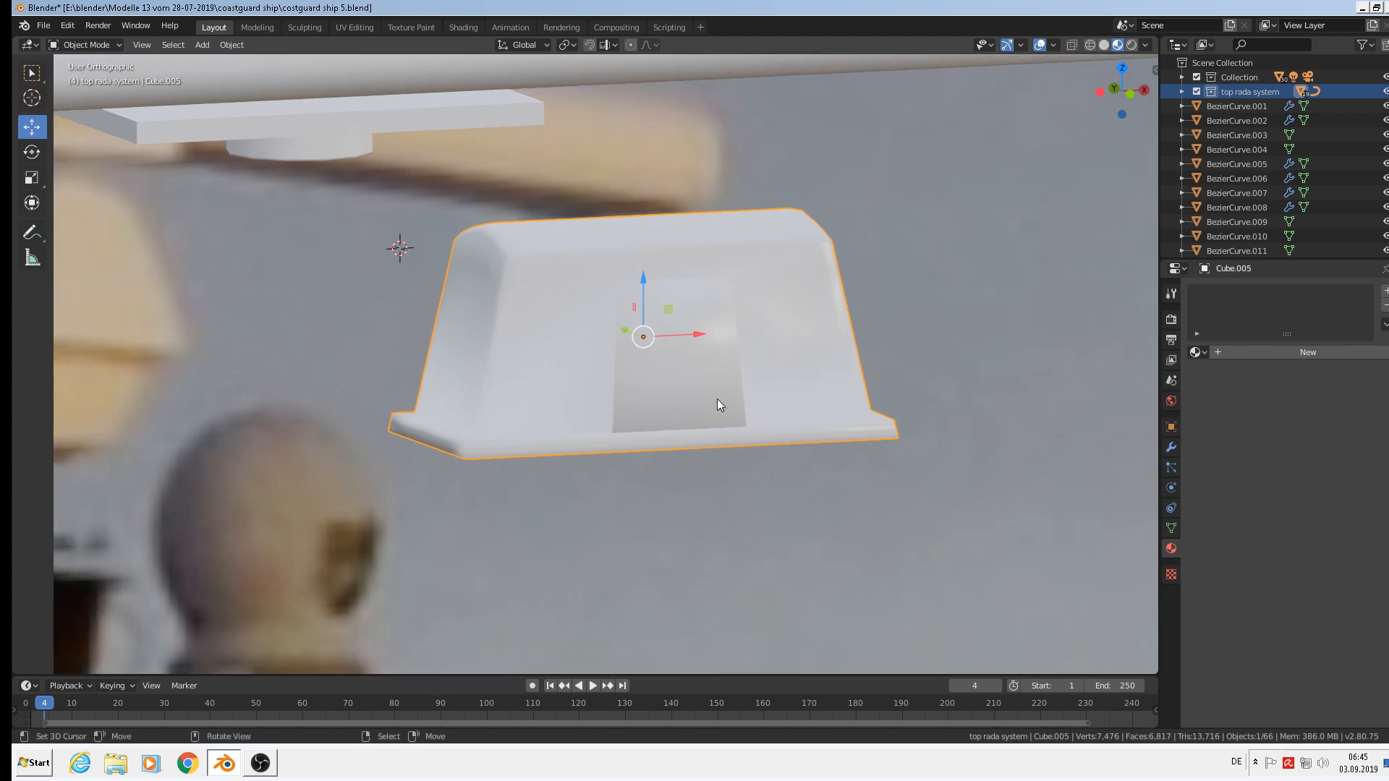
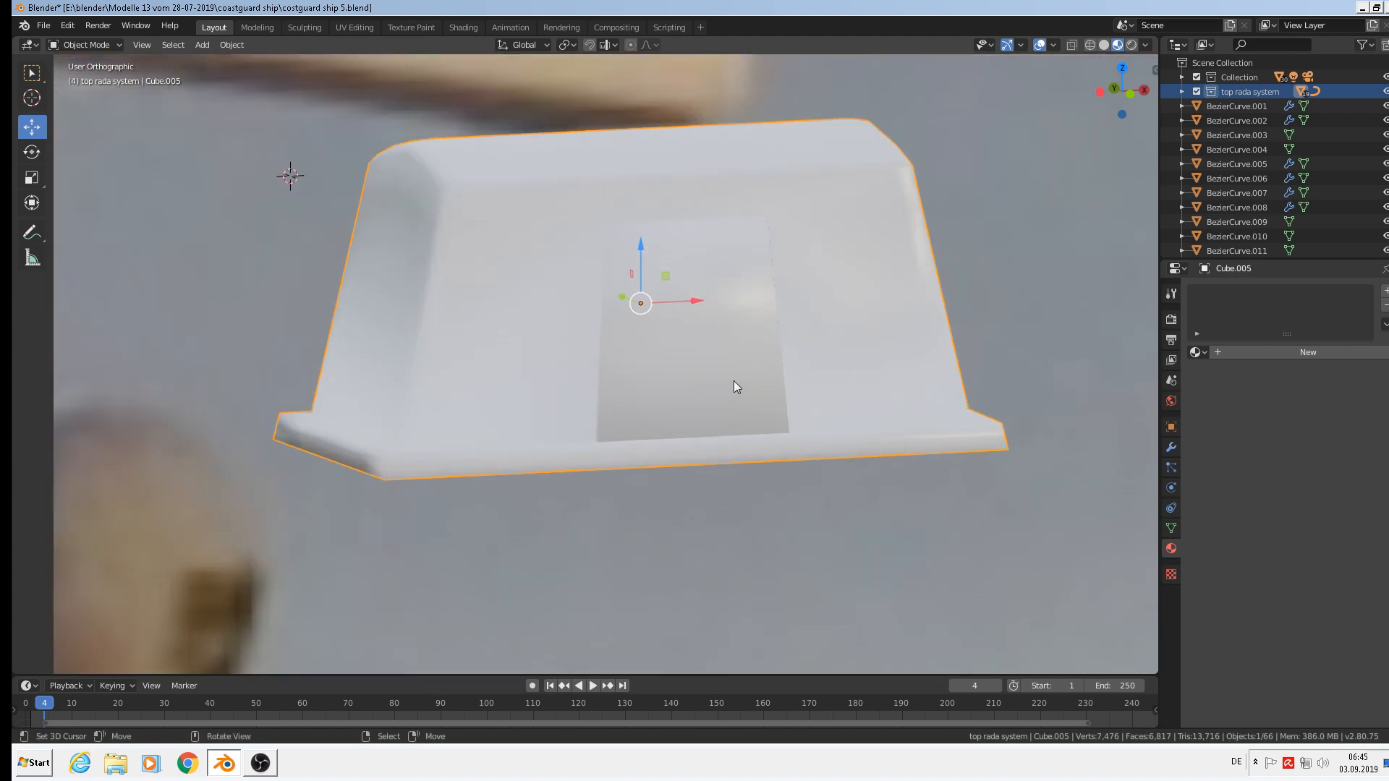
Select the raised side panel's outer top edge, its two short upper corner edges and both long side edges
key(Tab)
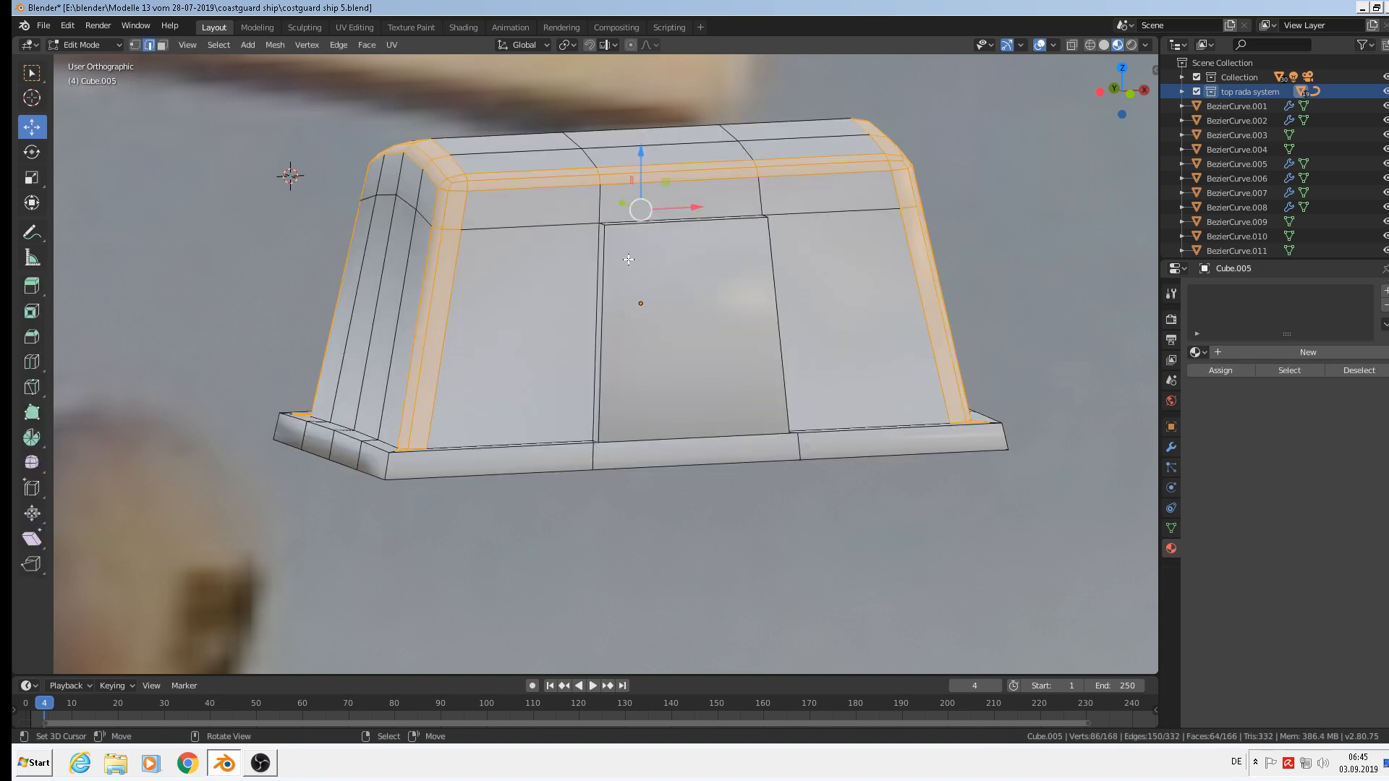
scroll(640, 251, up, 6)
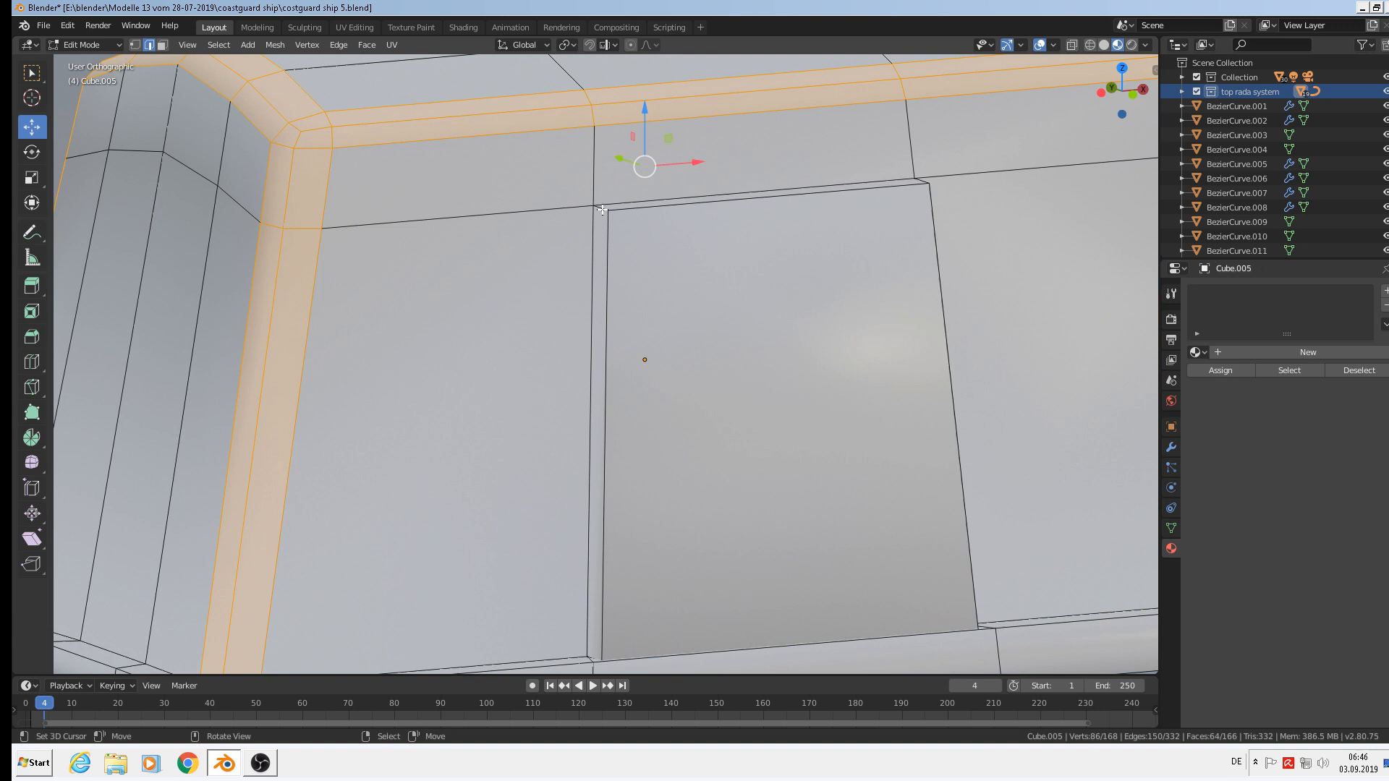
click(602, 209)
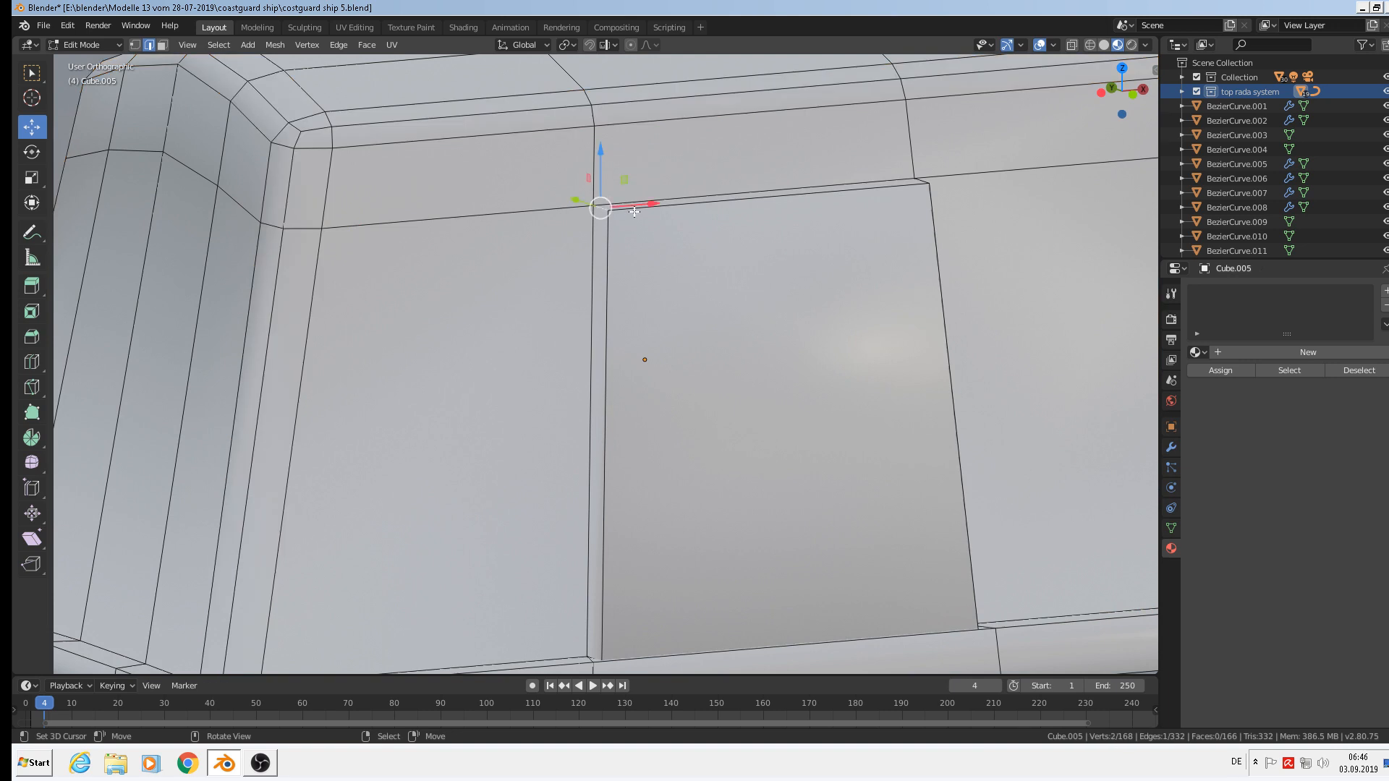
shift+click(752, 198)
middle_drag(796, 246, 800, 285)
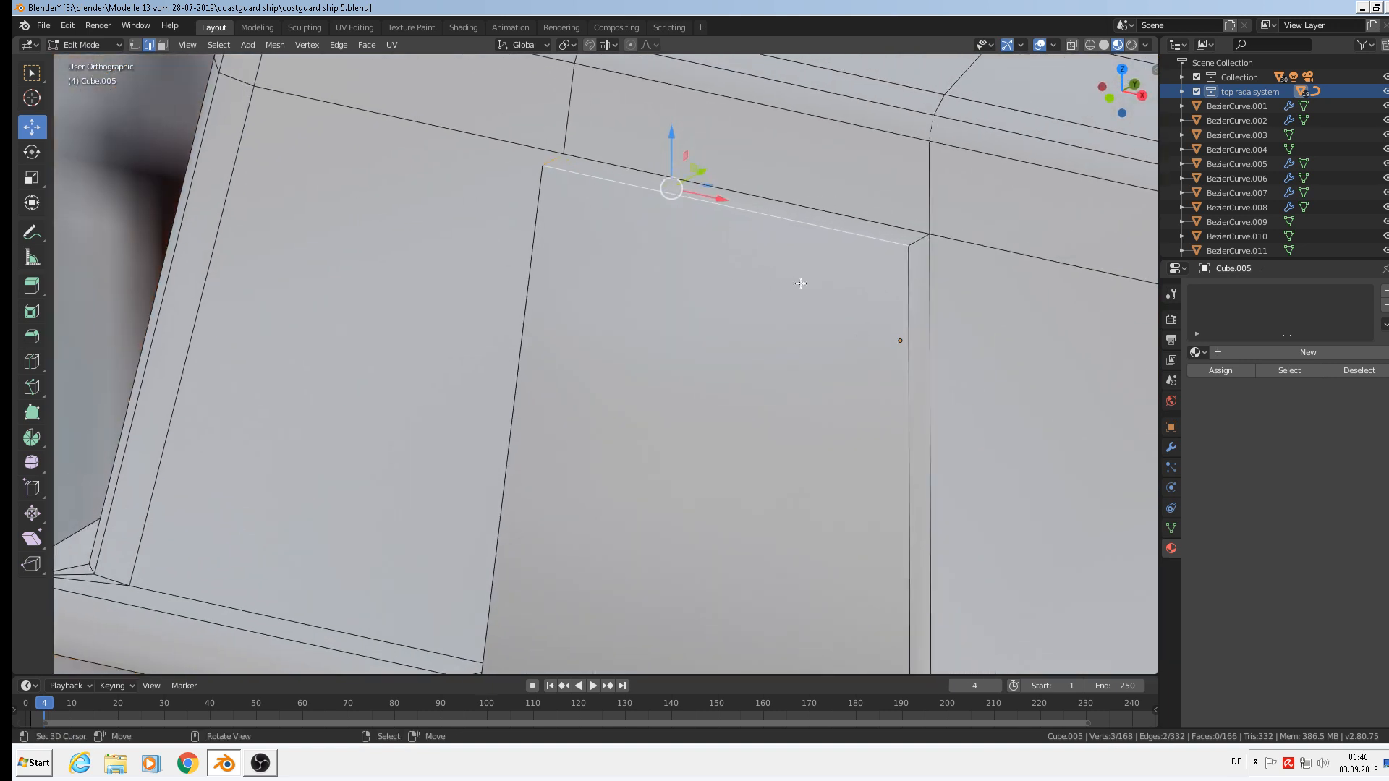
shift+right_click(915, 241)
shift+right_click(915, 242)
shift+click(916, 245)
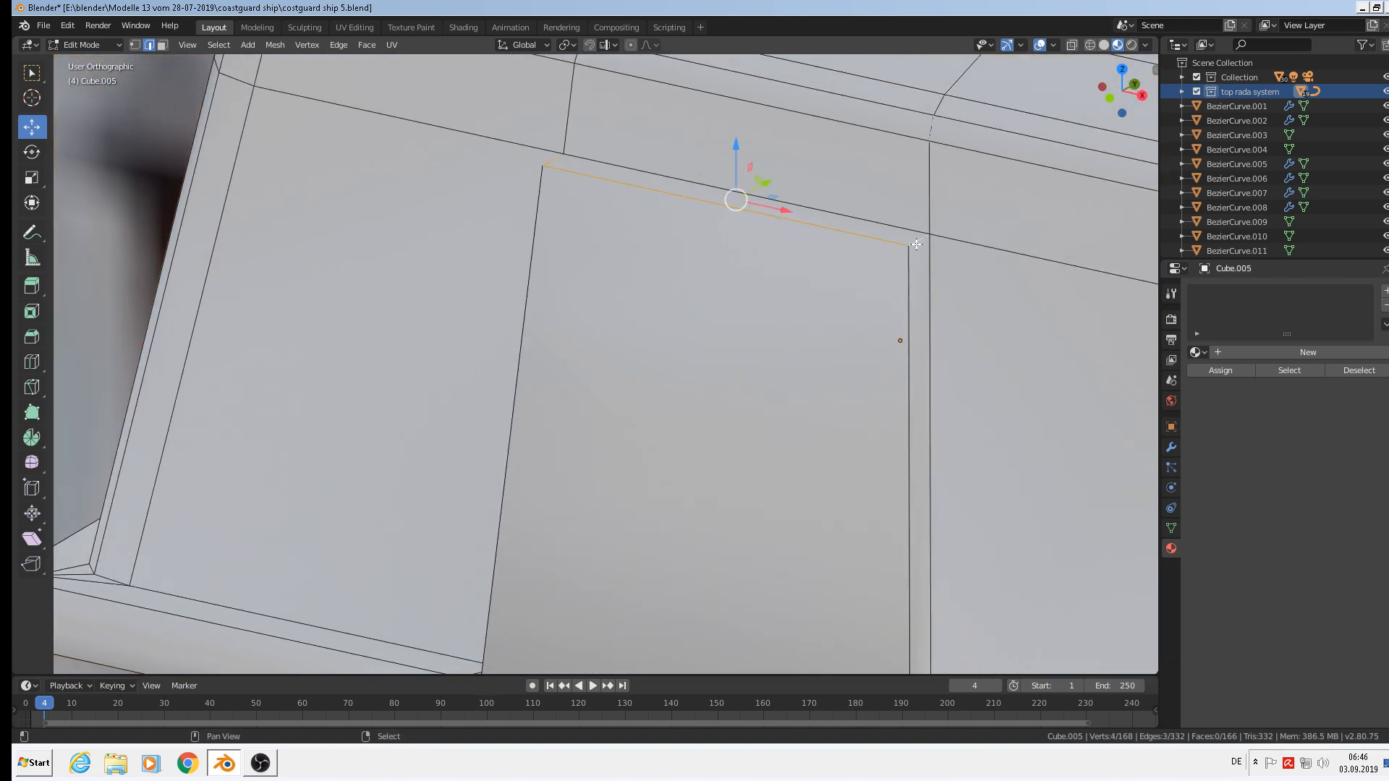
shift+click(906, 286)
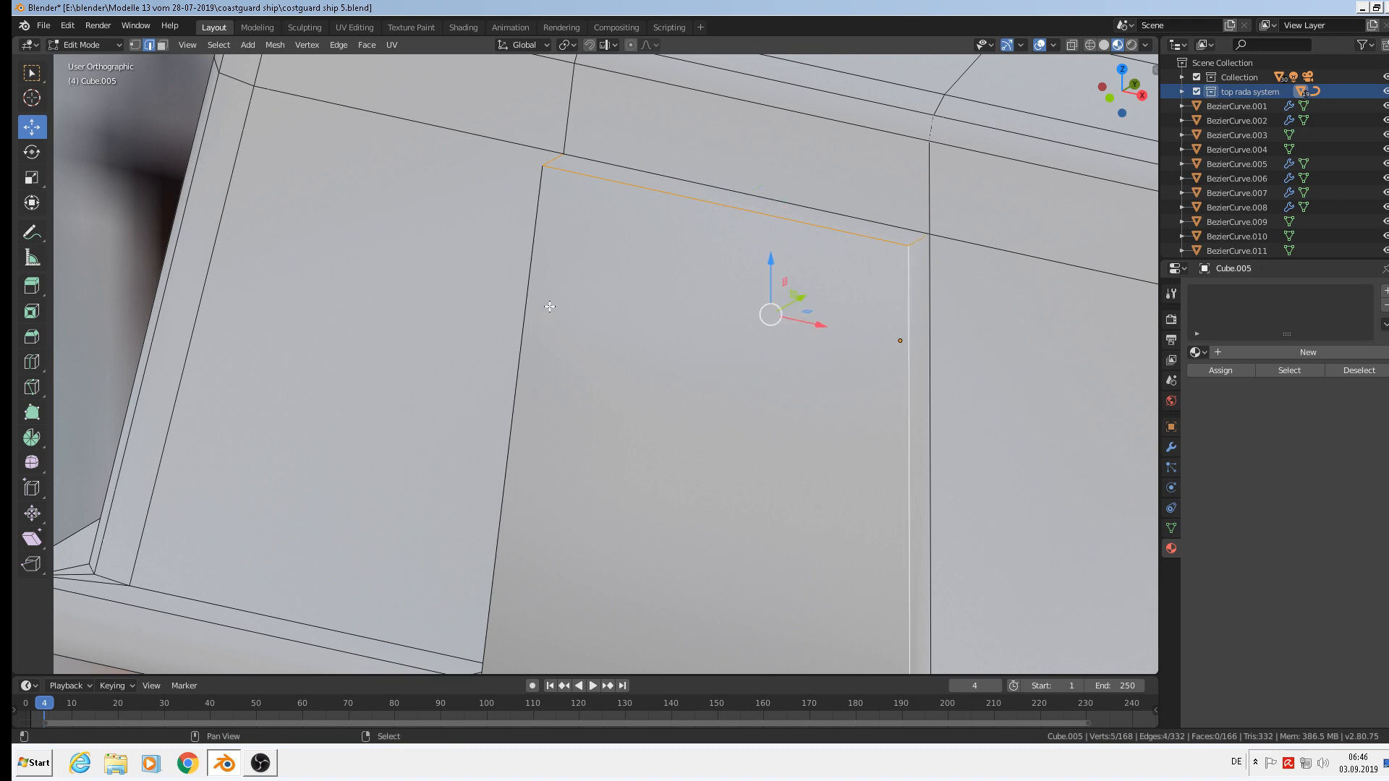
shift+click(528, 271)
middle_drag(562, 329, 653, 364)
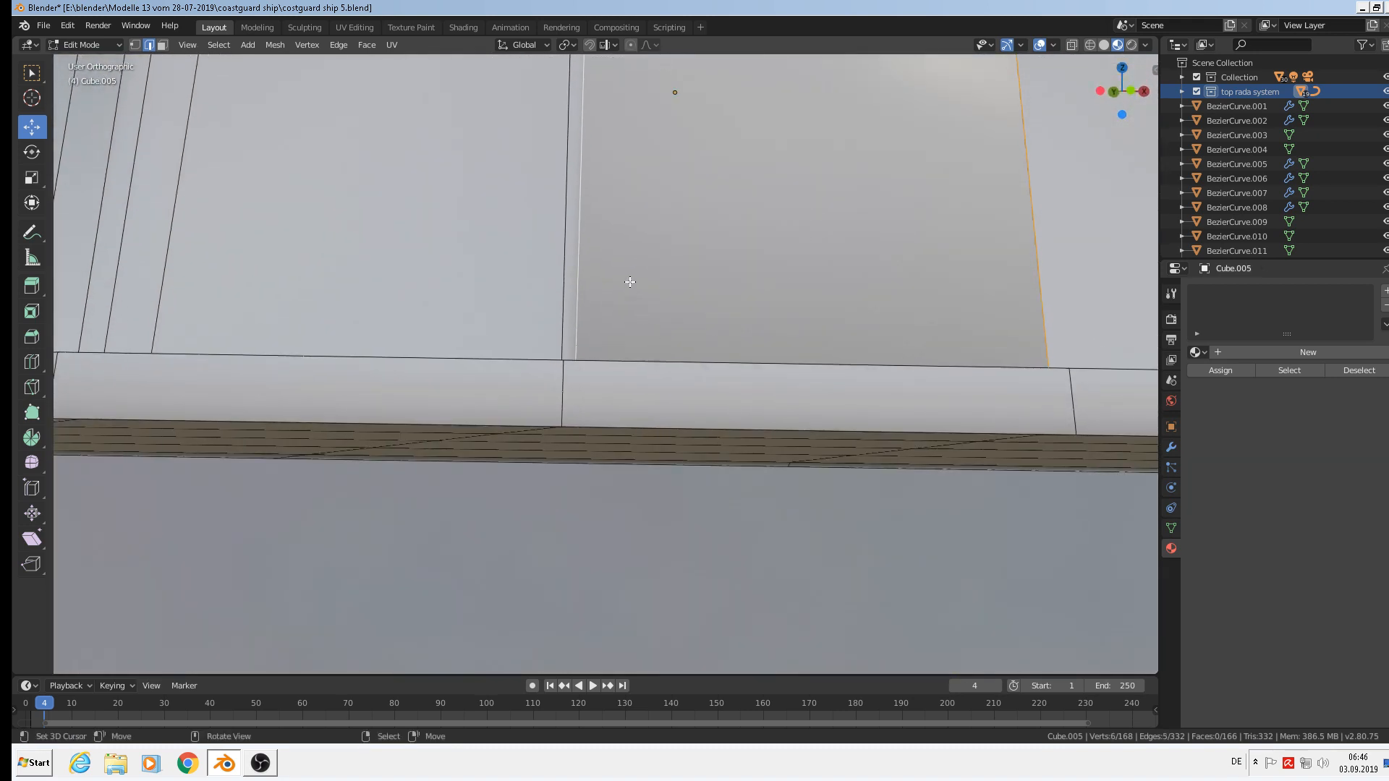
middle_drag(629, 282, 571, 556)
scroll(649, 285, down, 1)
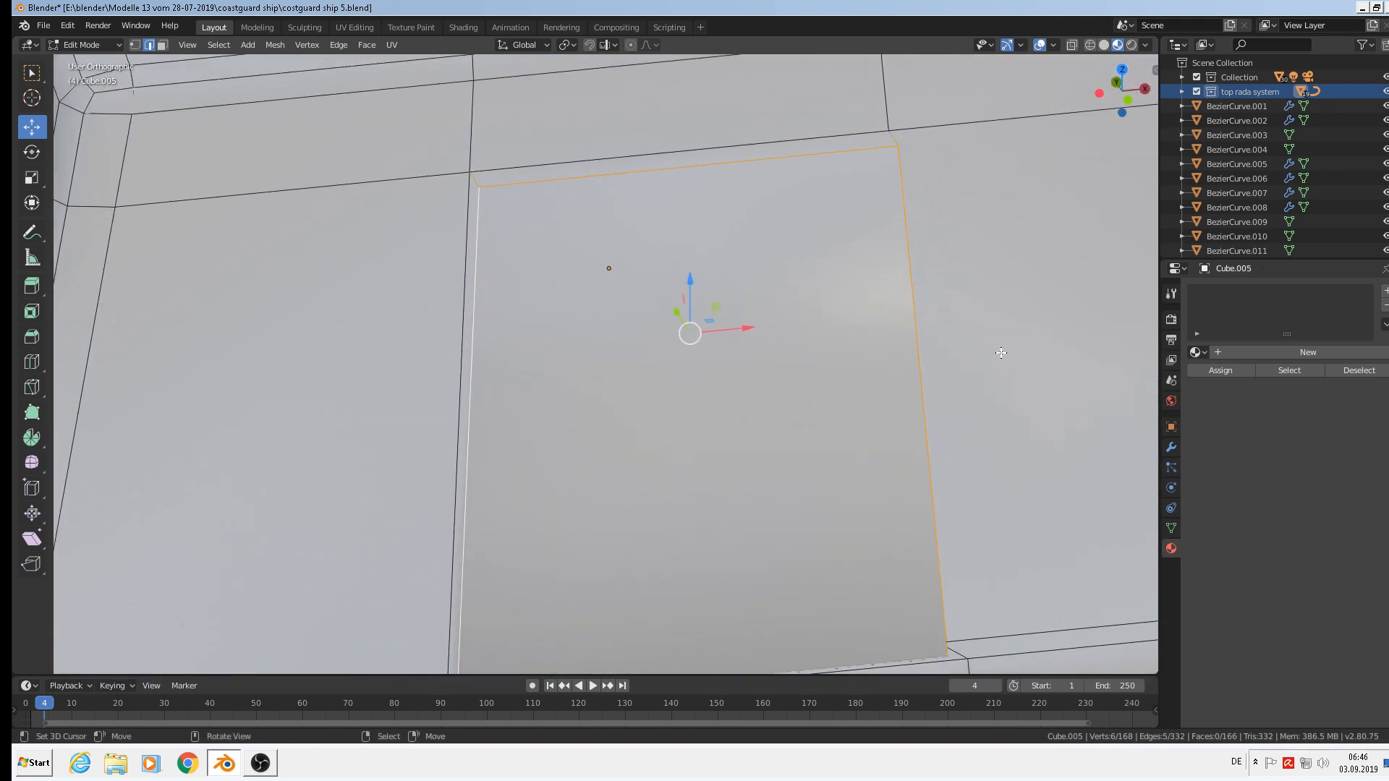
Bevel the selected panel edges with two segments and a width of about 0.0125 m, and return to object mode
key(ctrl+b)
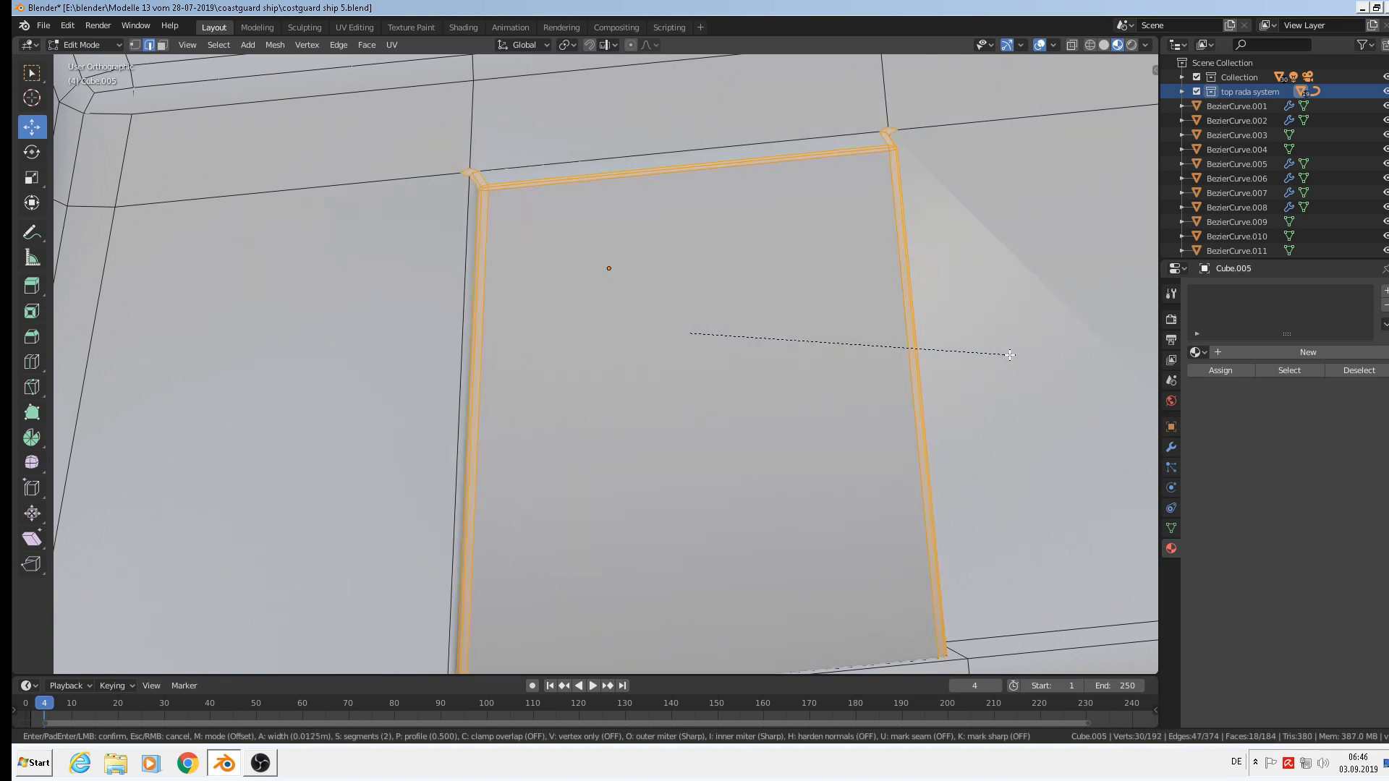
click(1010, 355)
key(Tab)
scroll(971, 357, down, 4)
scroll(856, 400, up, 1)
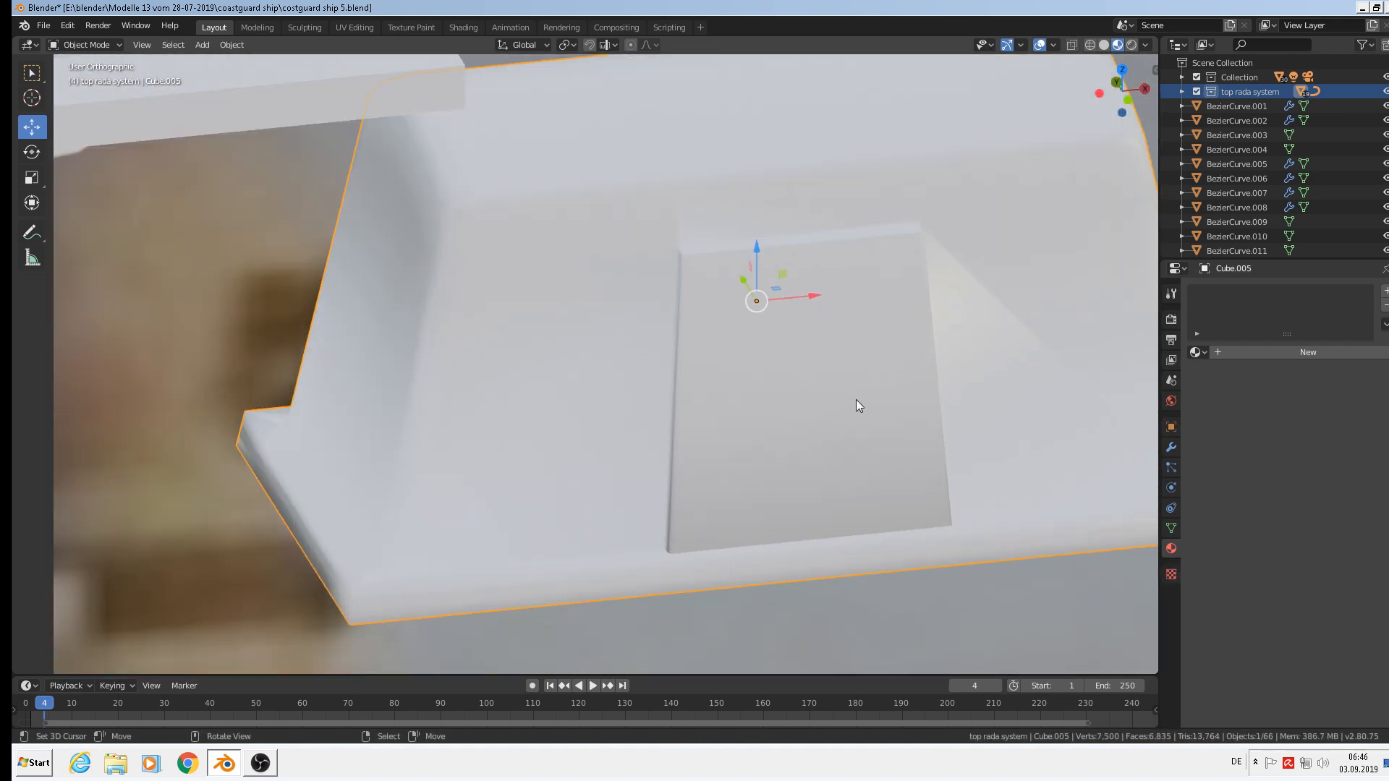
scroll(857, 405, up, 1)
Apply flat shading to the raised panel's large front face only, and return to object mode
key(Tab)
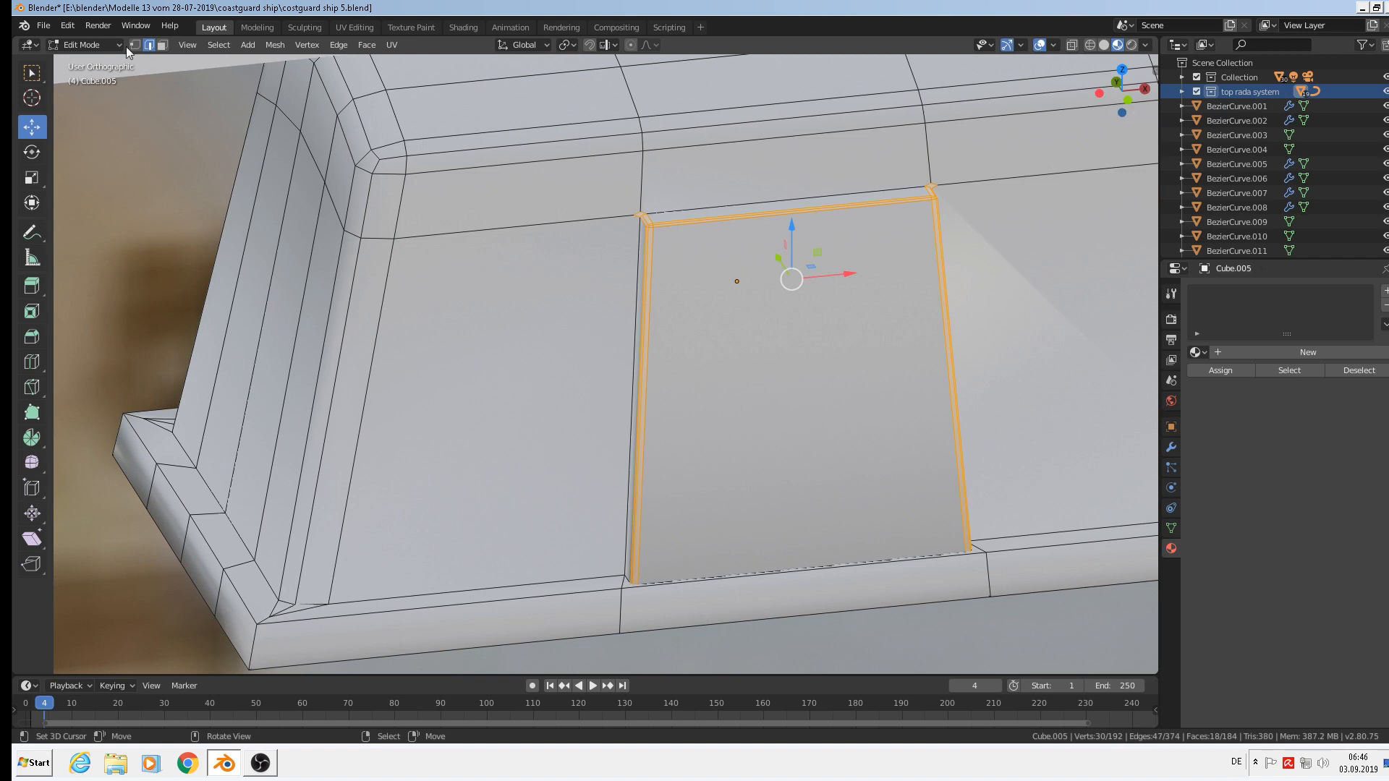
click(162, 45)
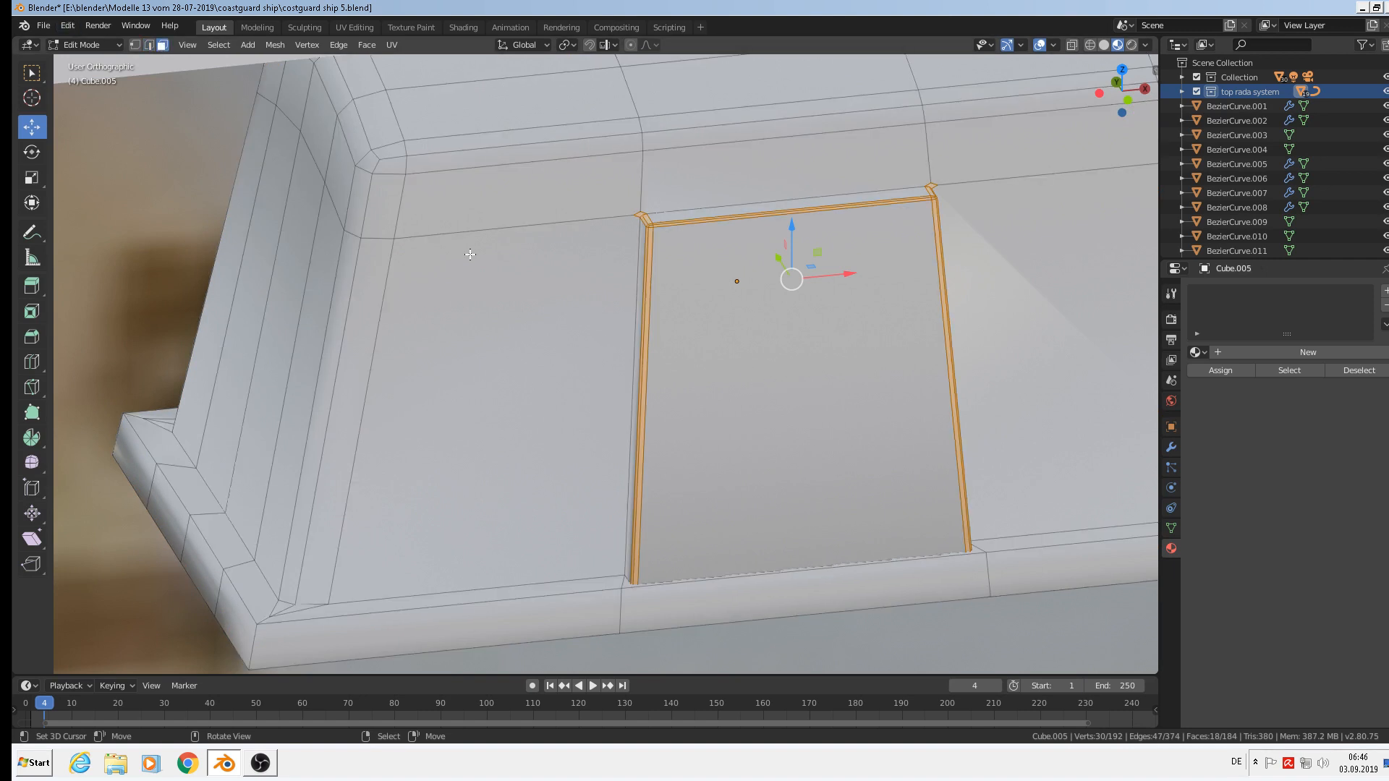
click(823, 366)
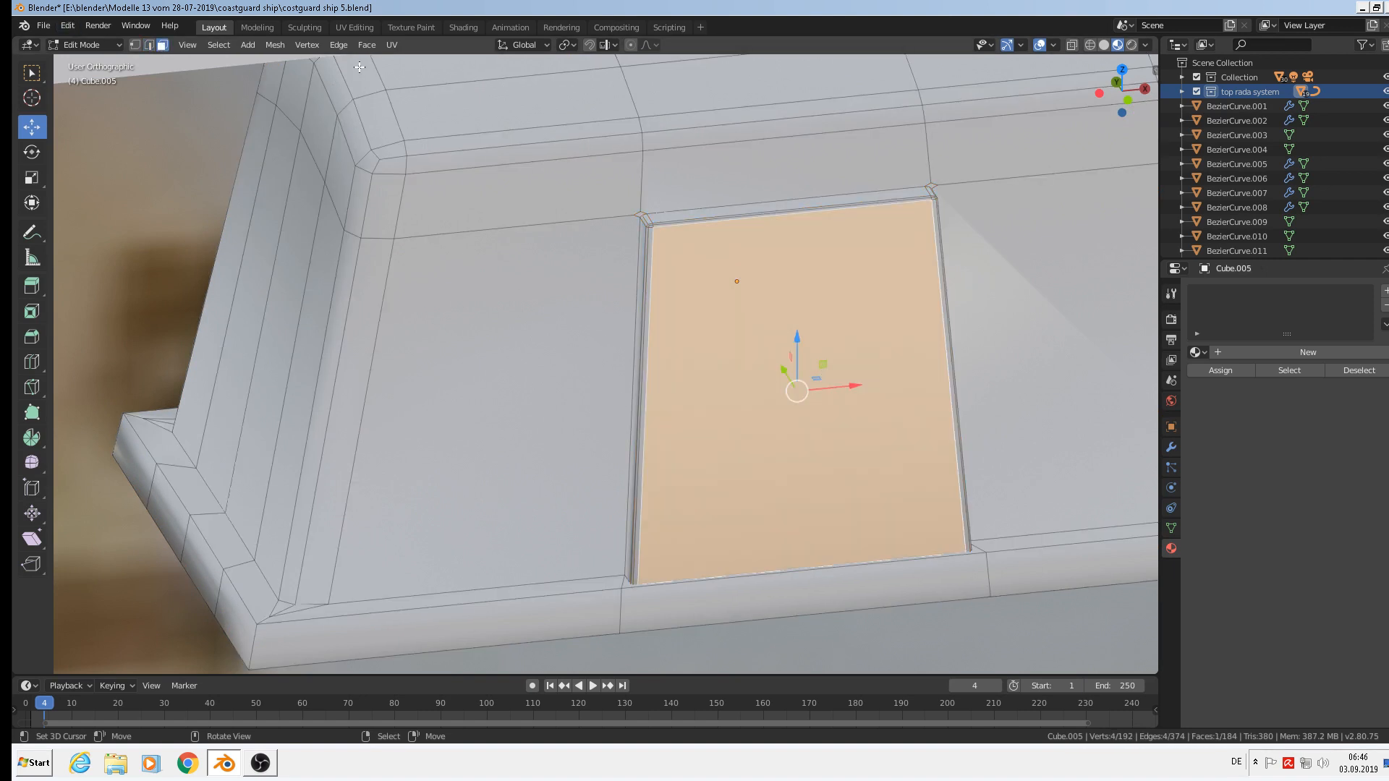
click(390, 44)
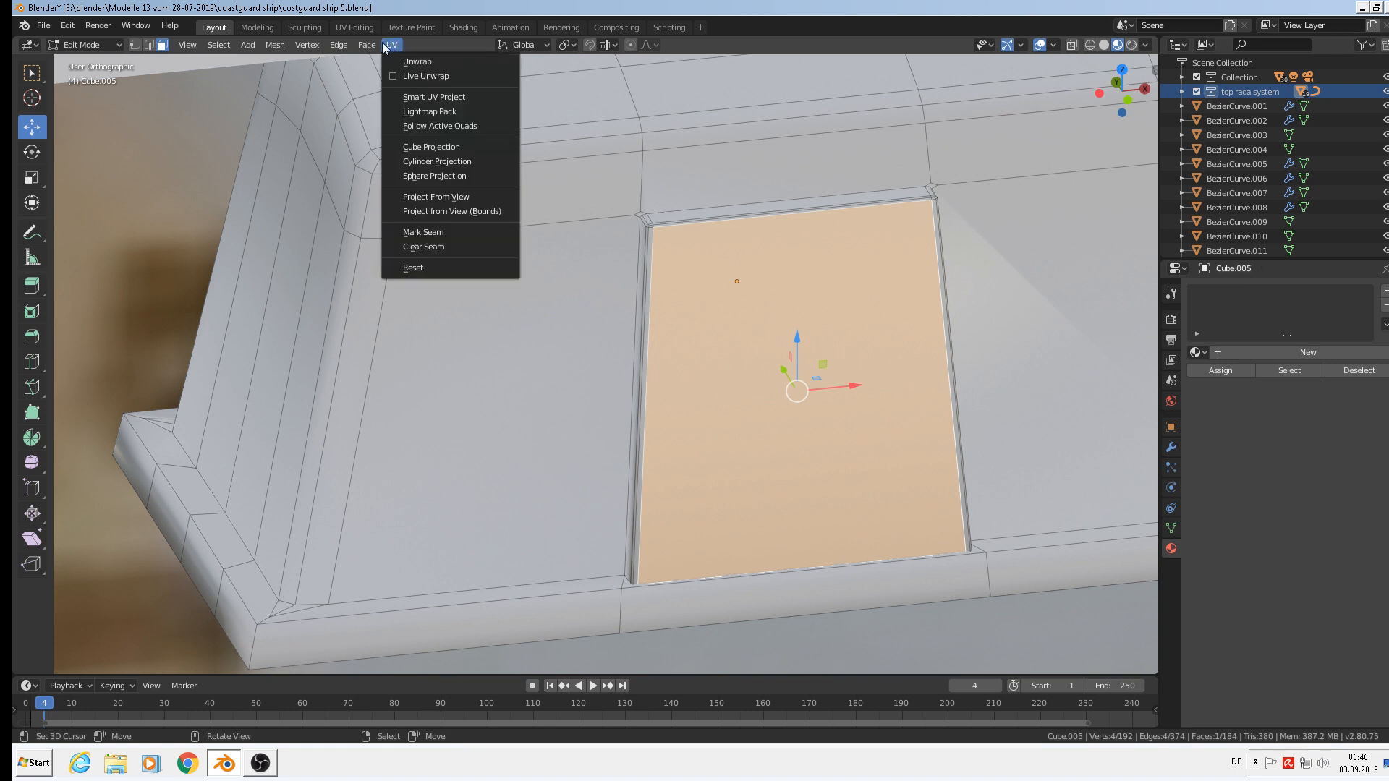
mouse_move(368, 49)
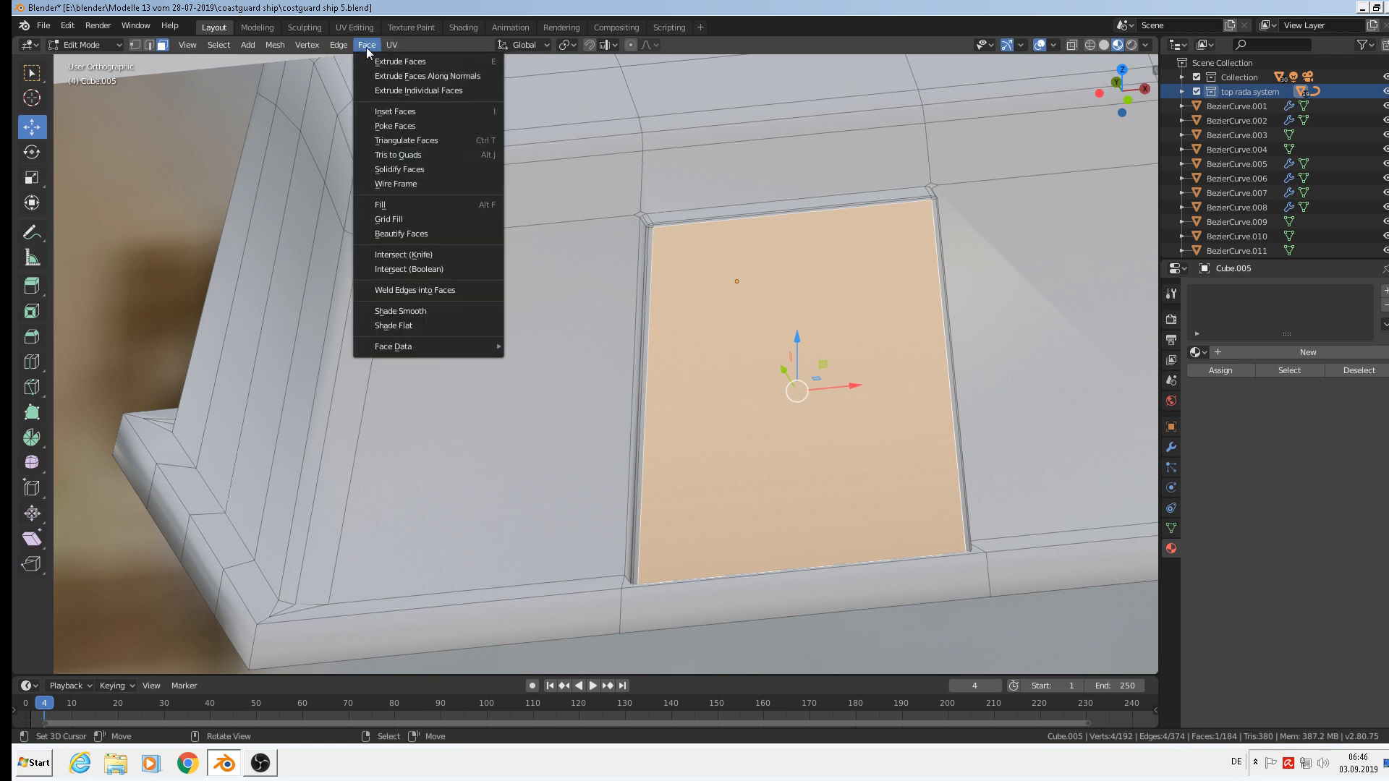
click(397, 324)
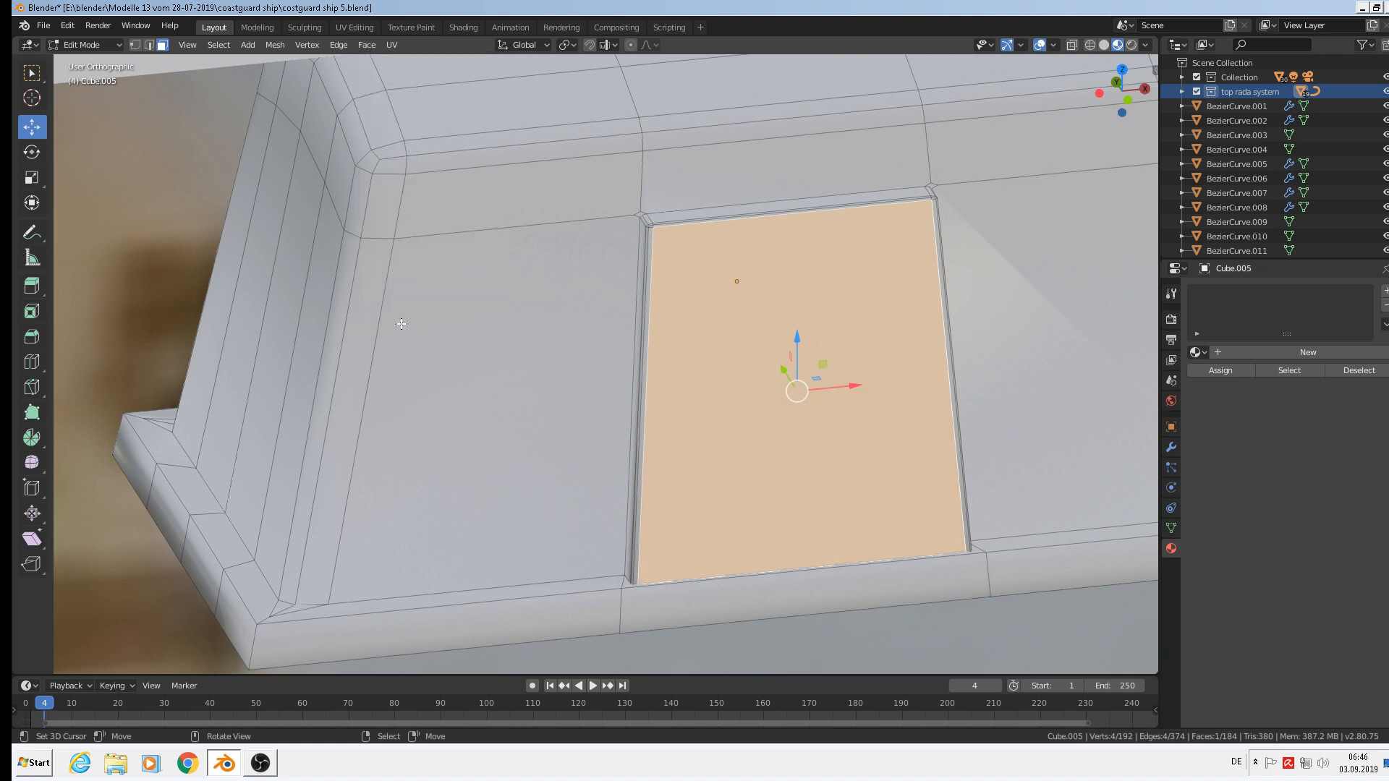
key(Tab)
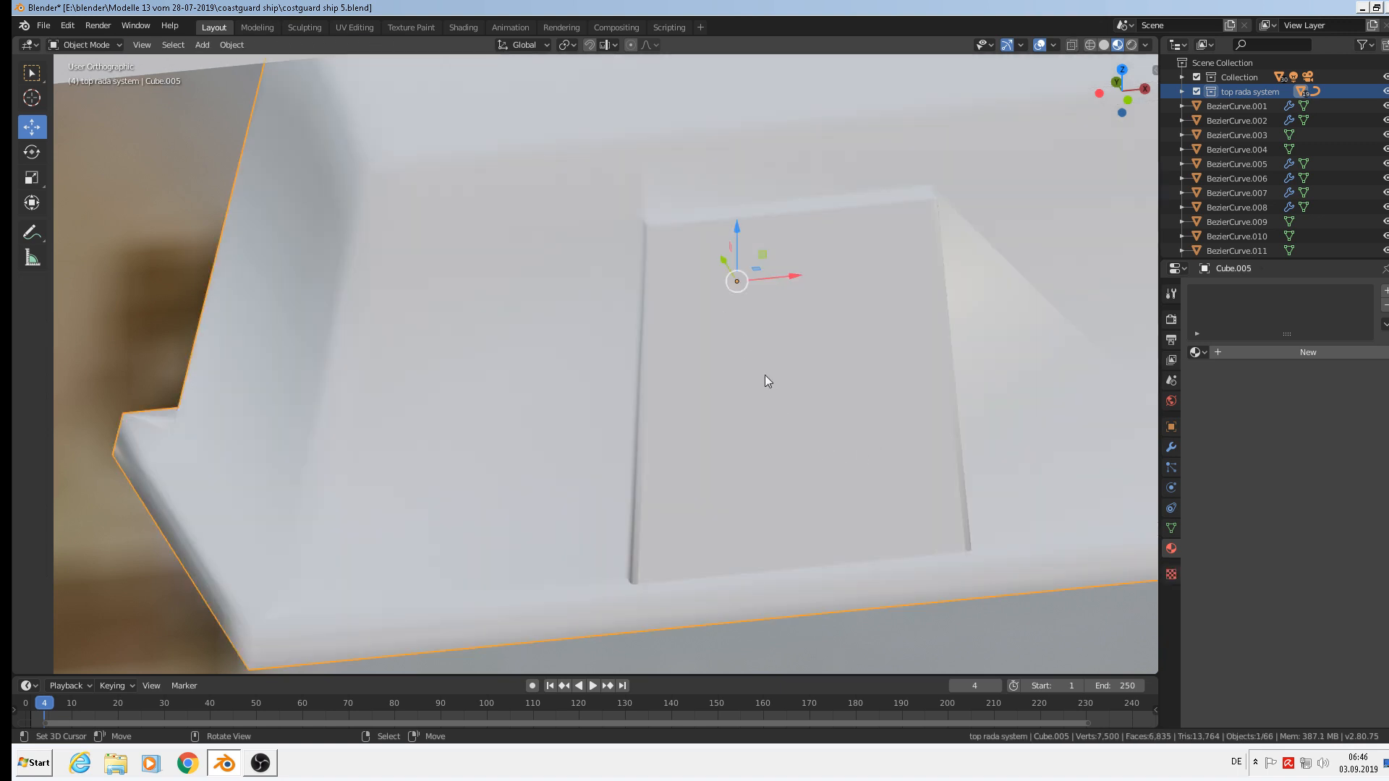
scroll(795, 474, up, 1)
middle_drag(794, 470, 812, 467)
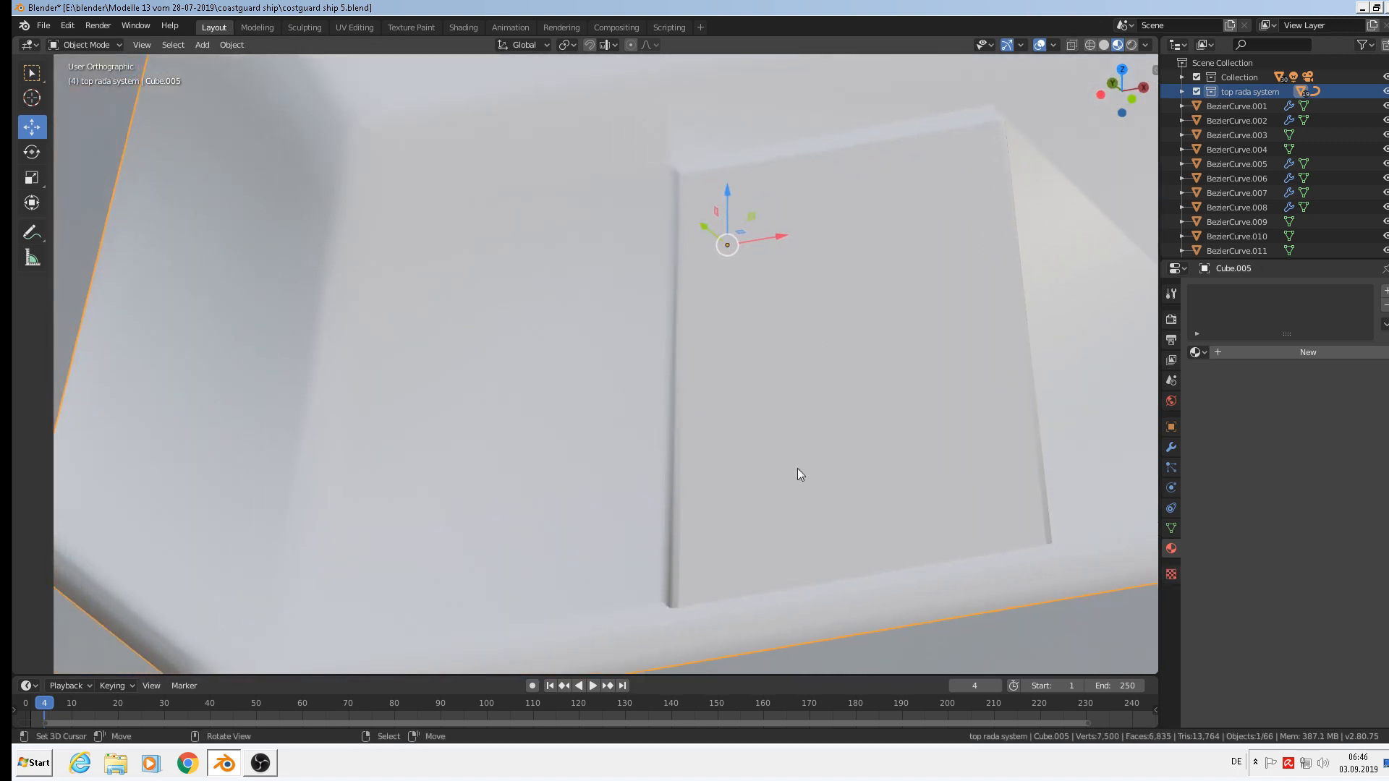
Add a loop cut across the raised panel and slide it close to the panel's bottom edge, with a slide of about -0.987
scroll(726, 481, up, 2)
key(Tab)
shift+middle_drag(661, 611, 658, 526)
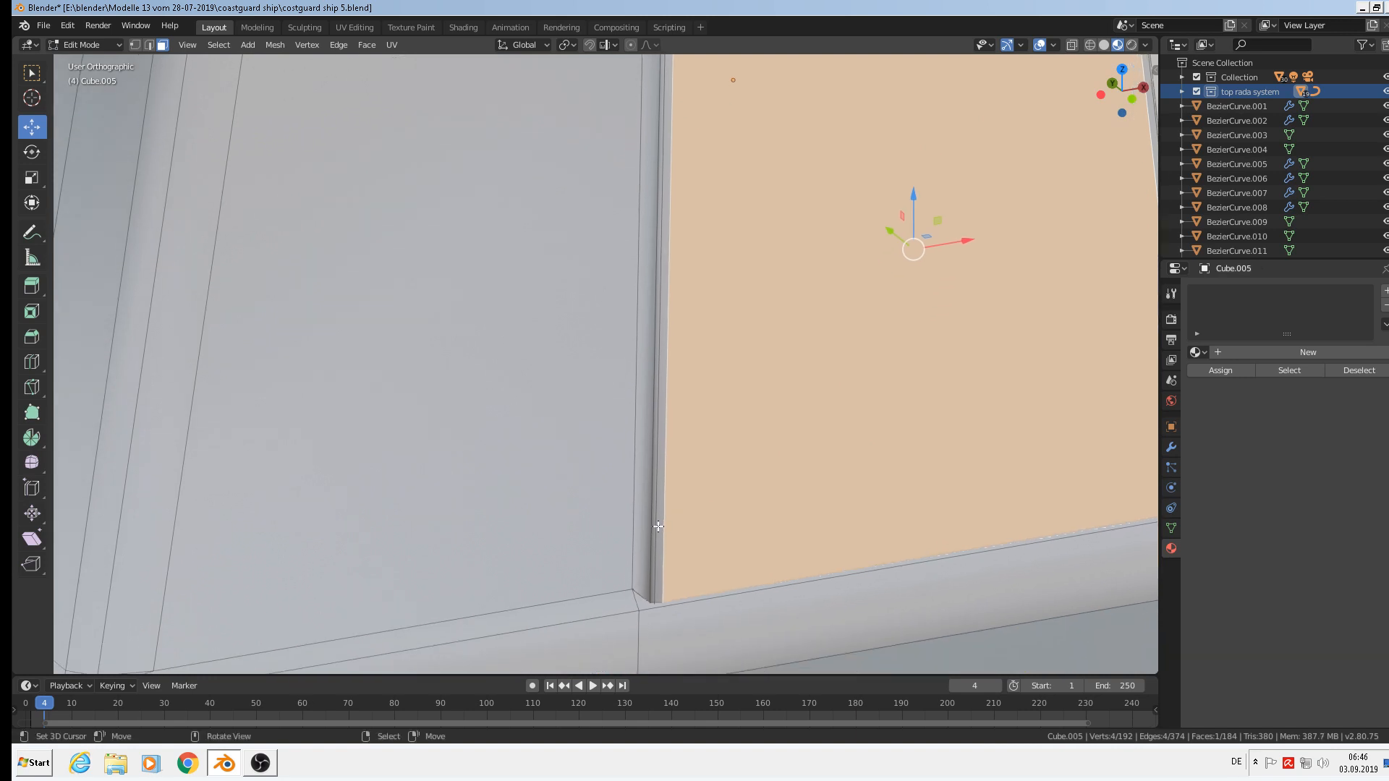
key(ctrl+r)
click(657, 434)
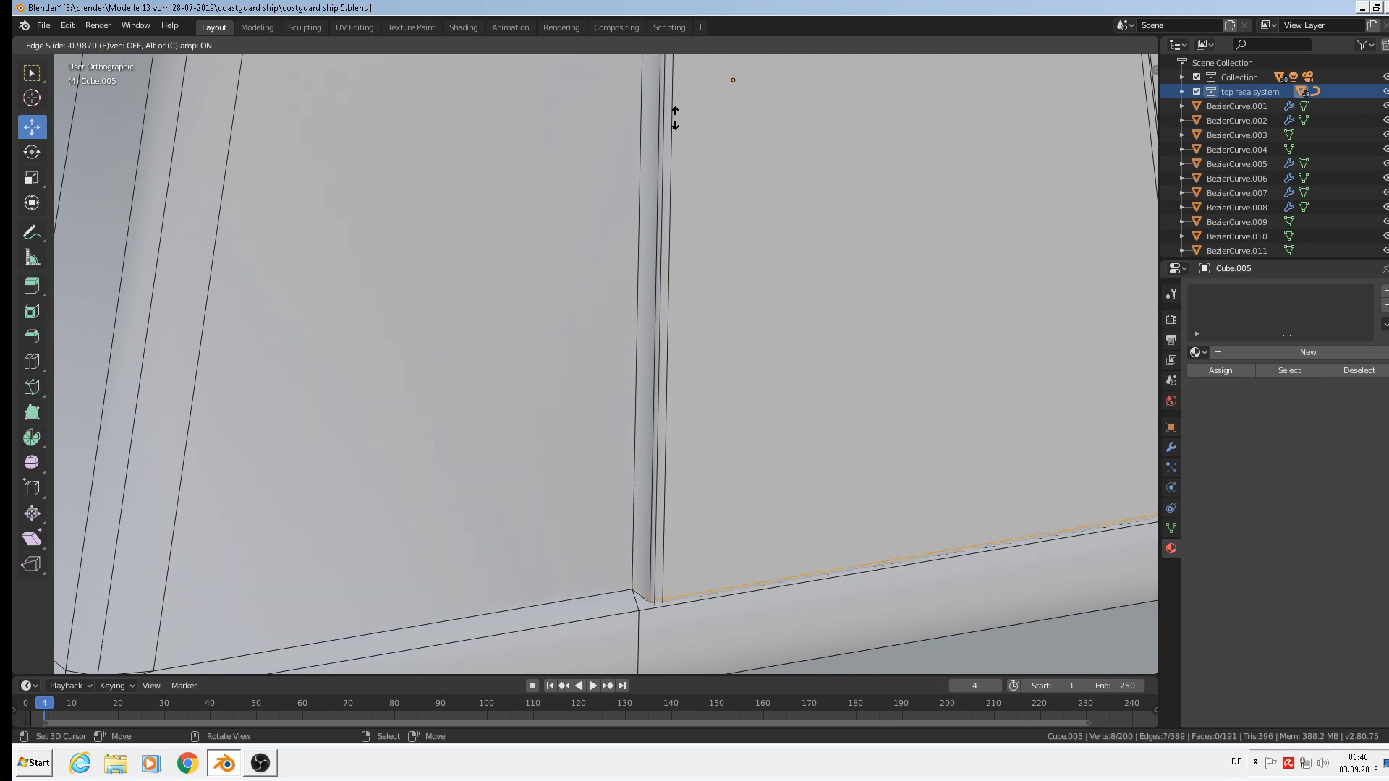
click(674, 117)
scroll(723, 130, down, 5)
key(Tab)
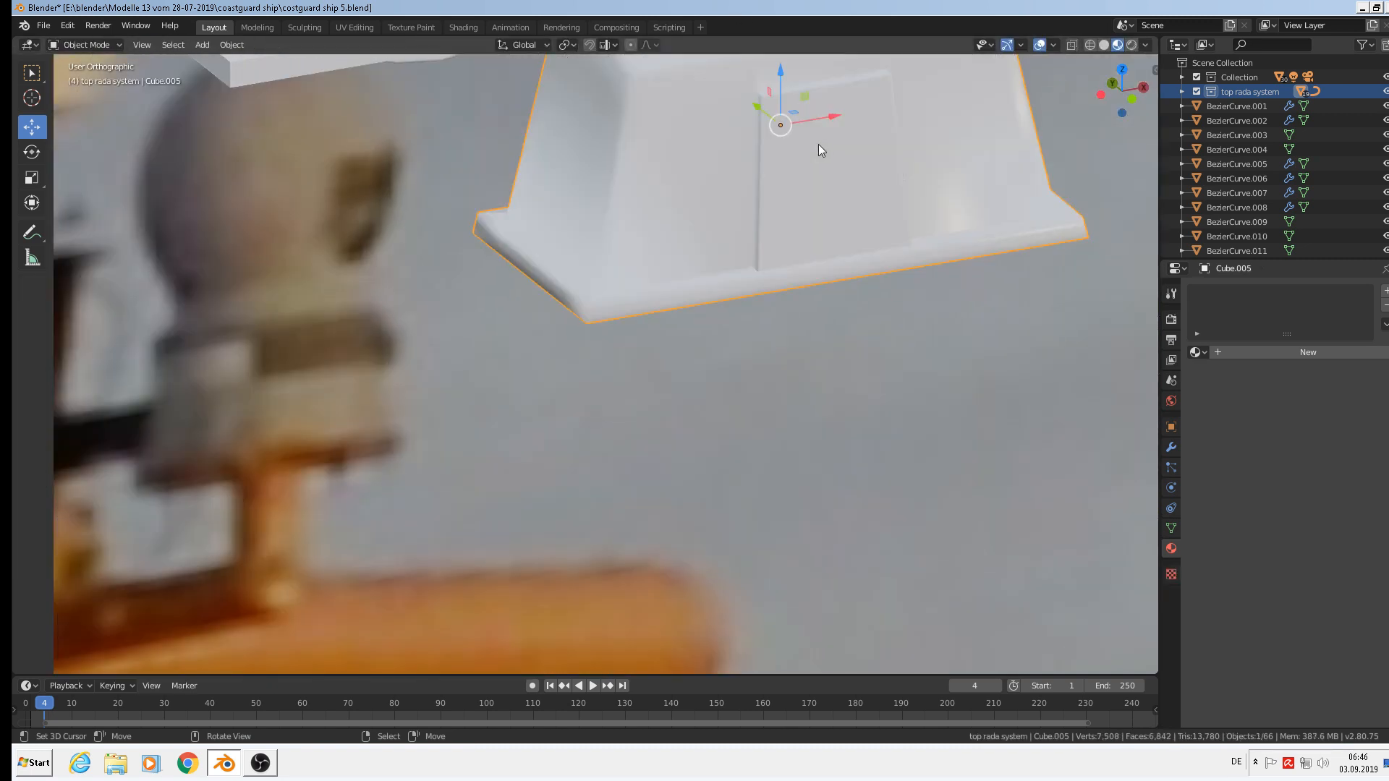
scroll(861, 119, up, 2)
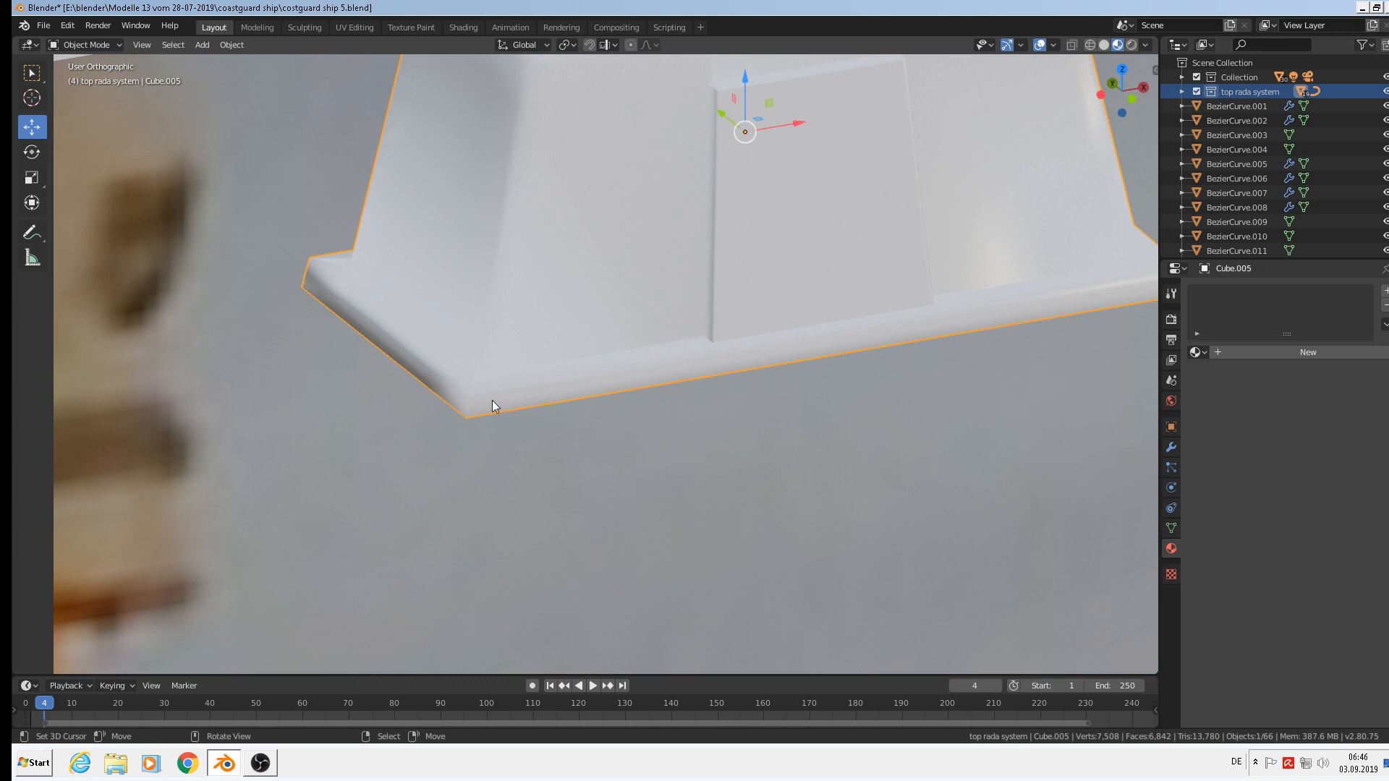
Select the upper outer edge loop of the housing's base flange together with the flange's vertical corner edges
key(Tab)
scroll(463, 395, up, 2)
alt+click(436, 355)
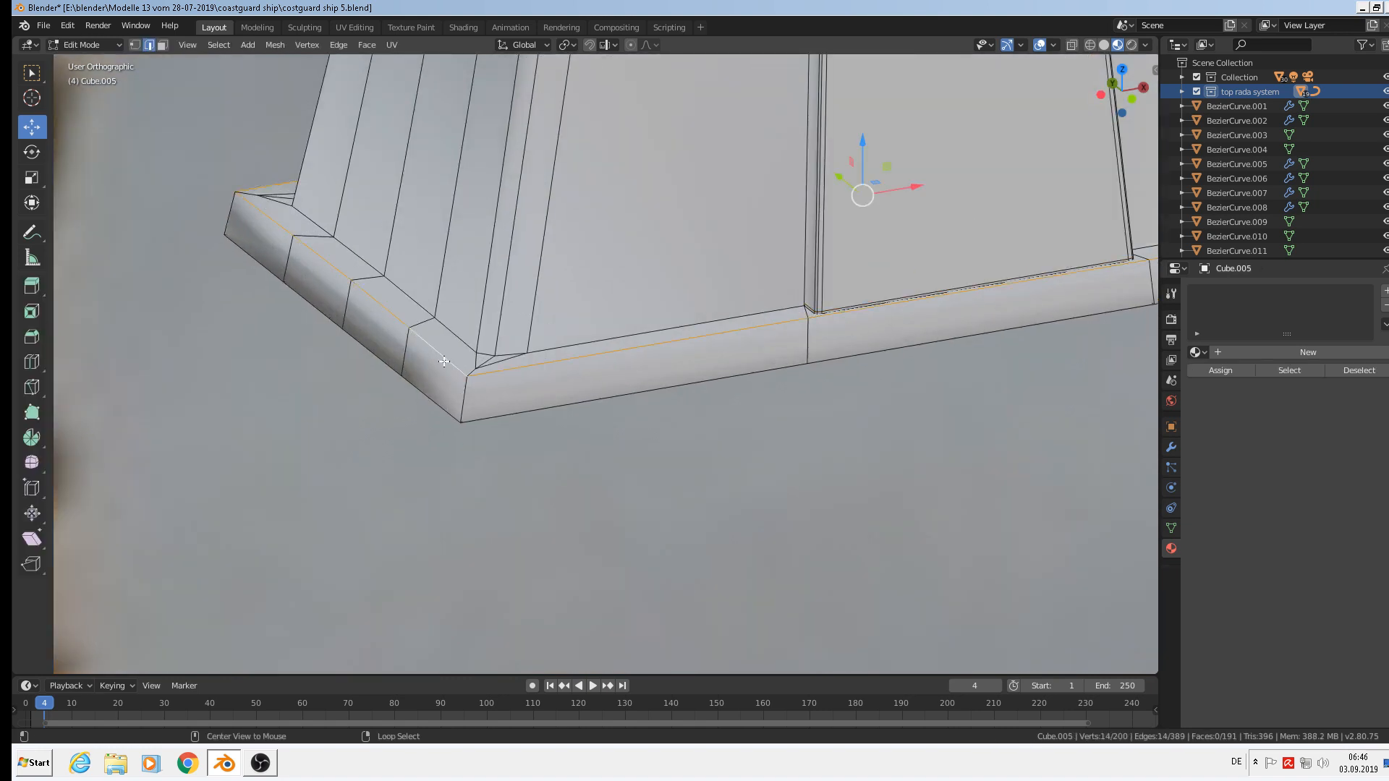
shift+click(225, 233)
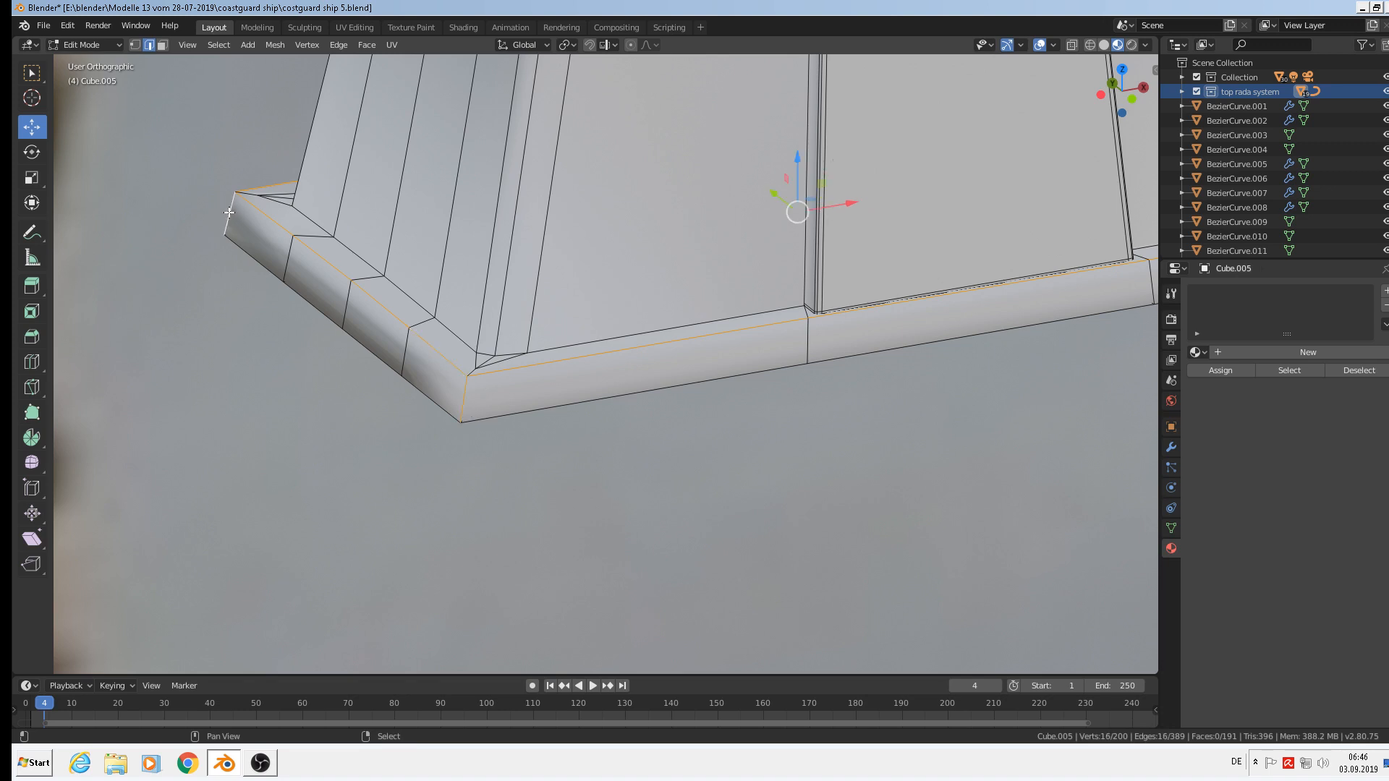
scroll(638, 290, down, 2)
middle_drag(1053, 260, 915, 267)
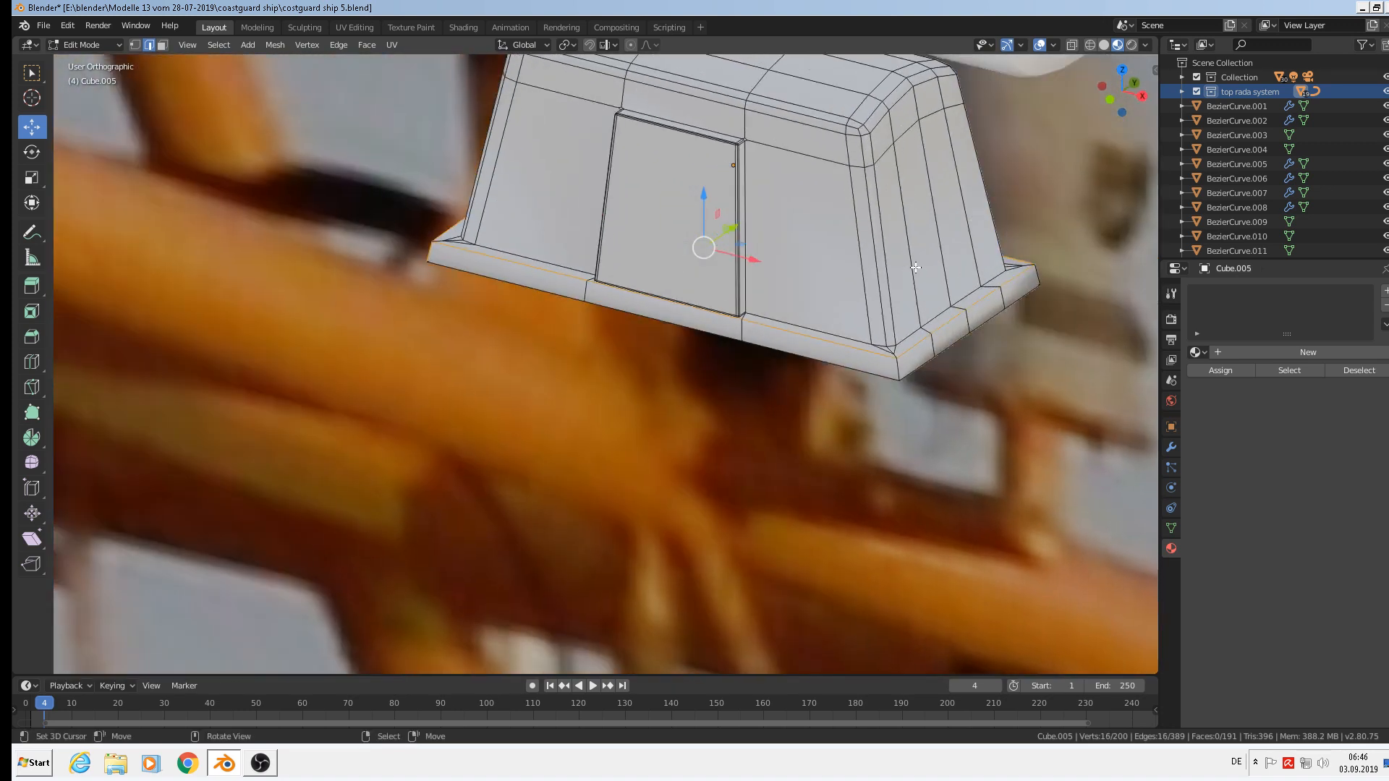
shift+click(899, 367)
Bevel the selected flange edges with two segments and a width of 0.0287 m, and return to object mode
key(ctrl+b)
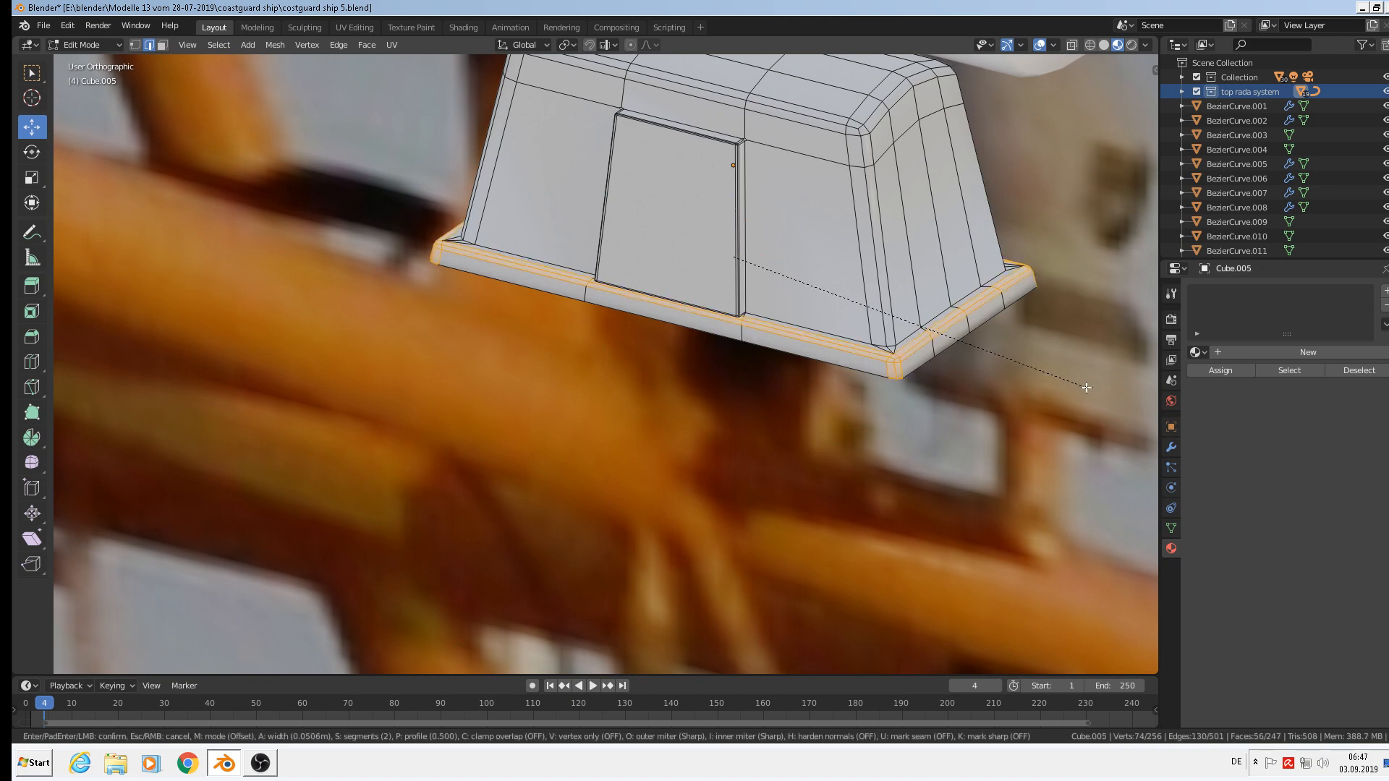
click(1082, 386)
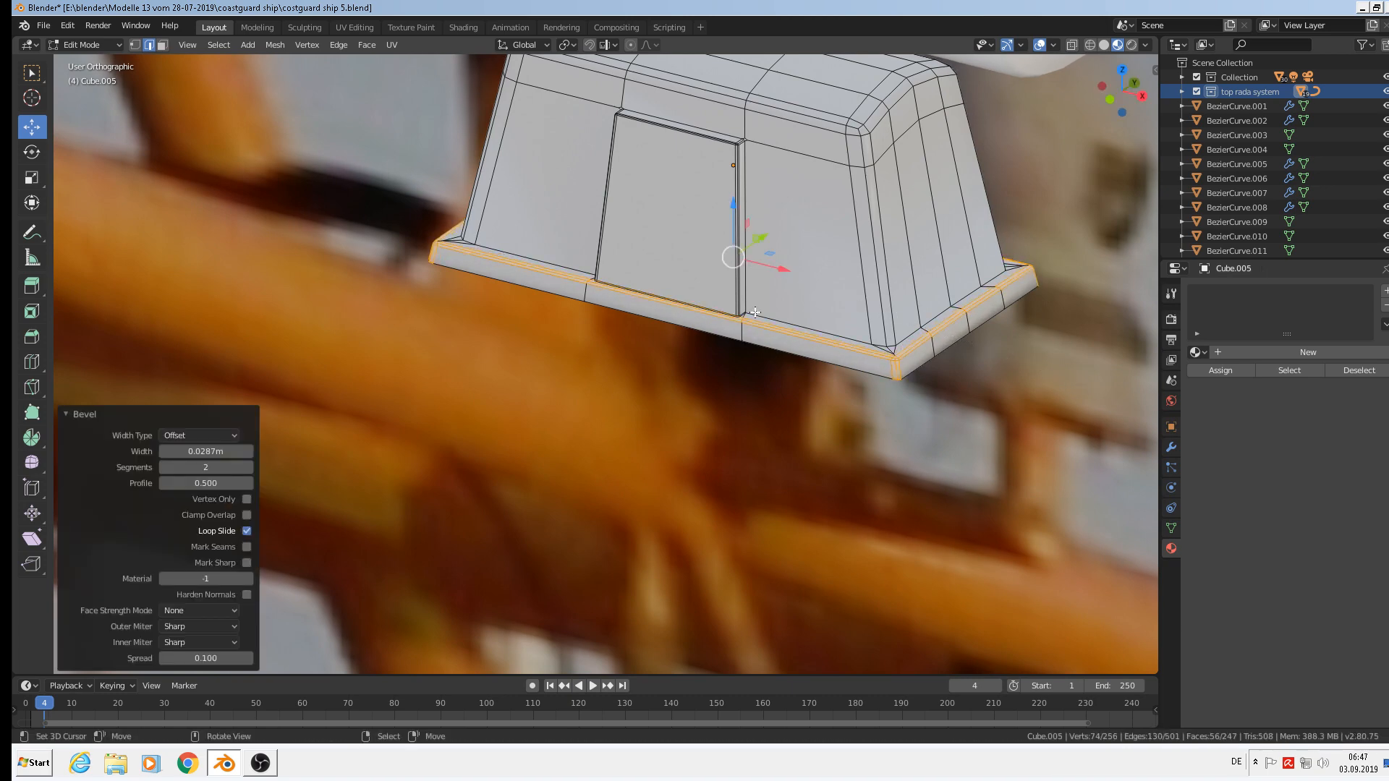
scroll(801, 318, up, 6)
key(Tab)
middle_drag(583, 405, 580, 355)
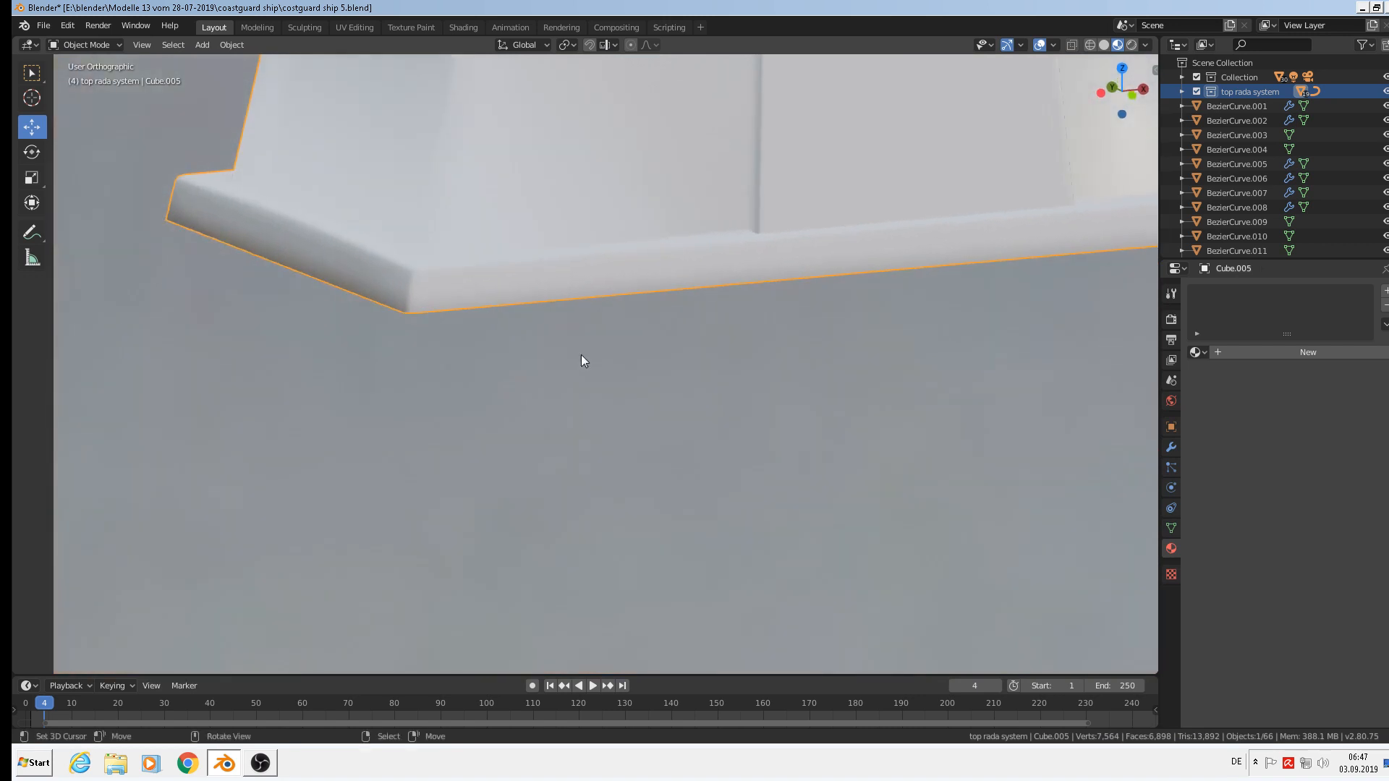
Add one loop cut around the base flange close to its bottom edge, with a factor of -0.828, and return to object mode
key(Tab)
middle_drag(471, 319, 424, 294)
key(ctrl+r)
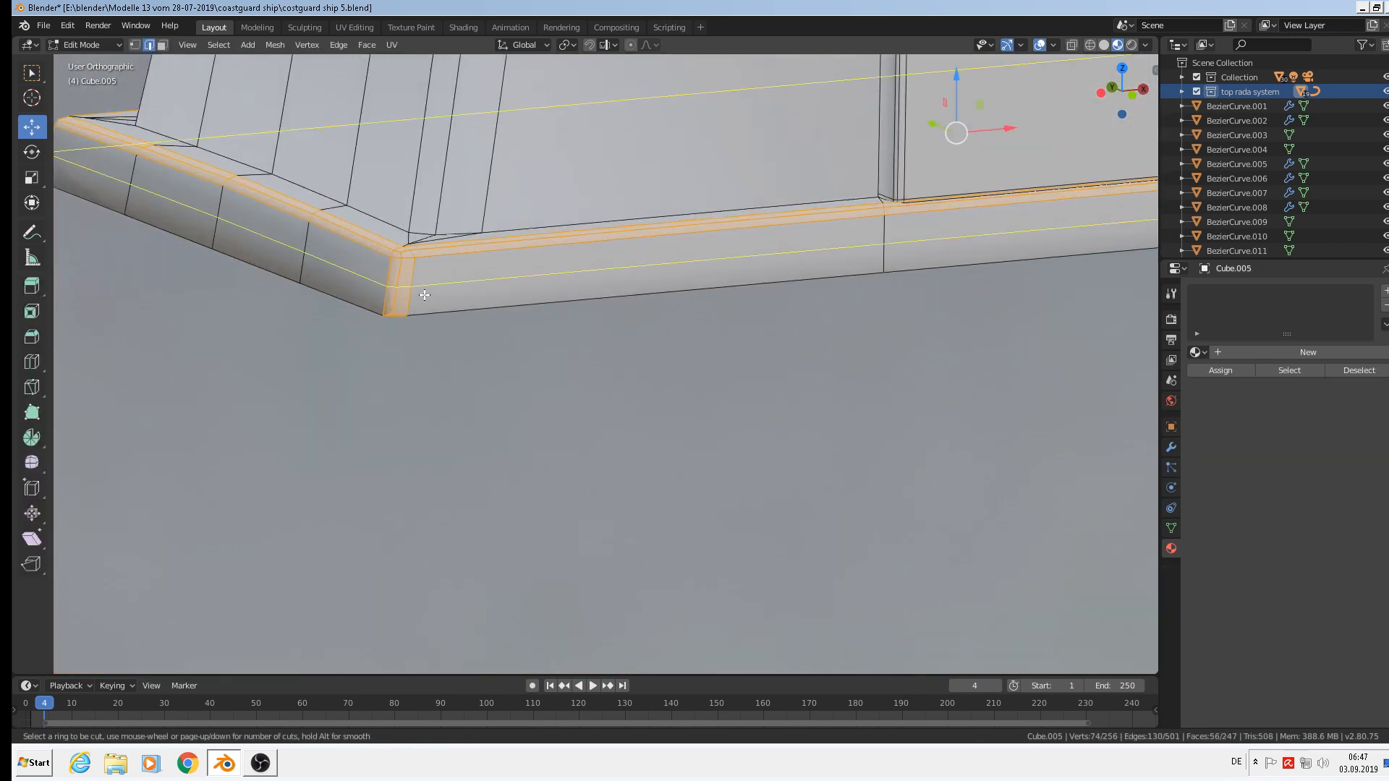
click(425, 297)
click(435, 321)
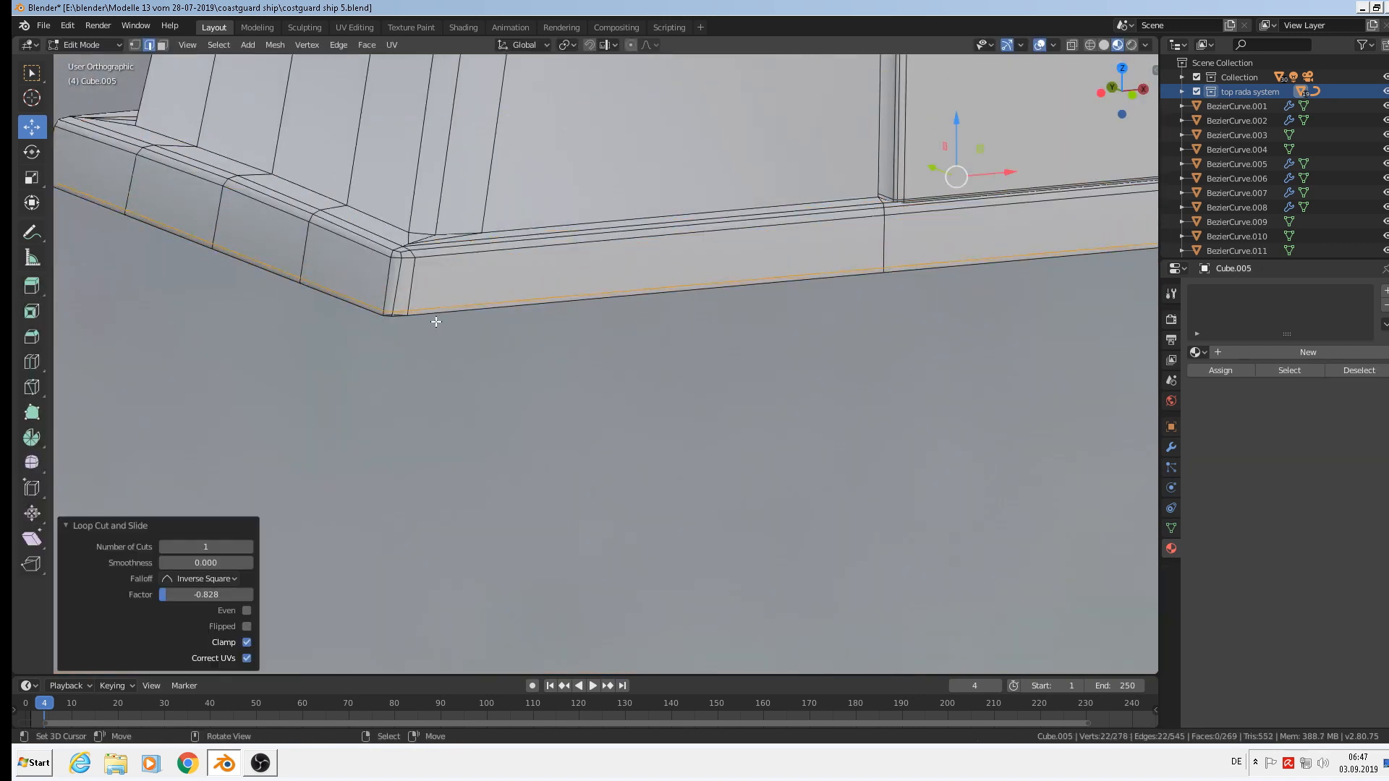
key(Tab)
scroll(526, 343, down, 8)
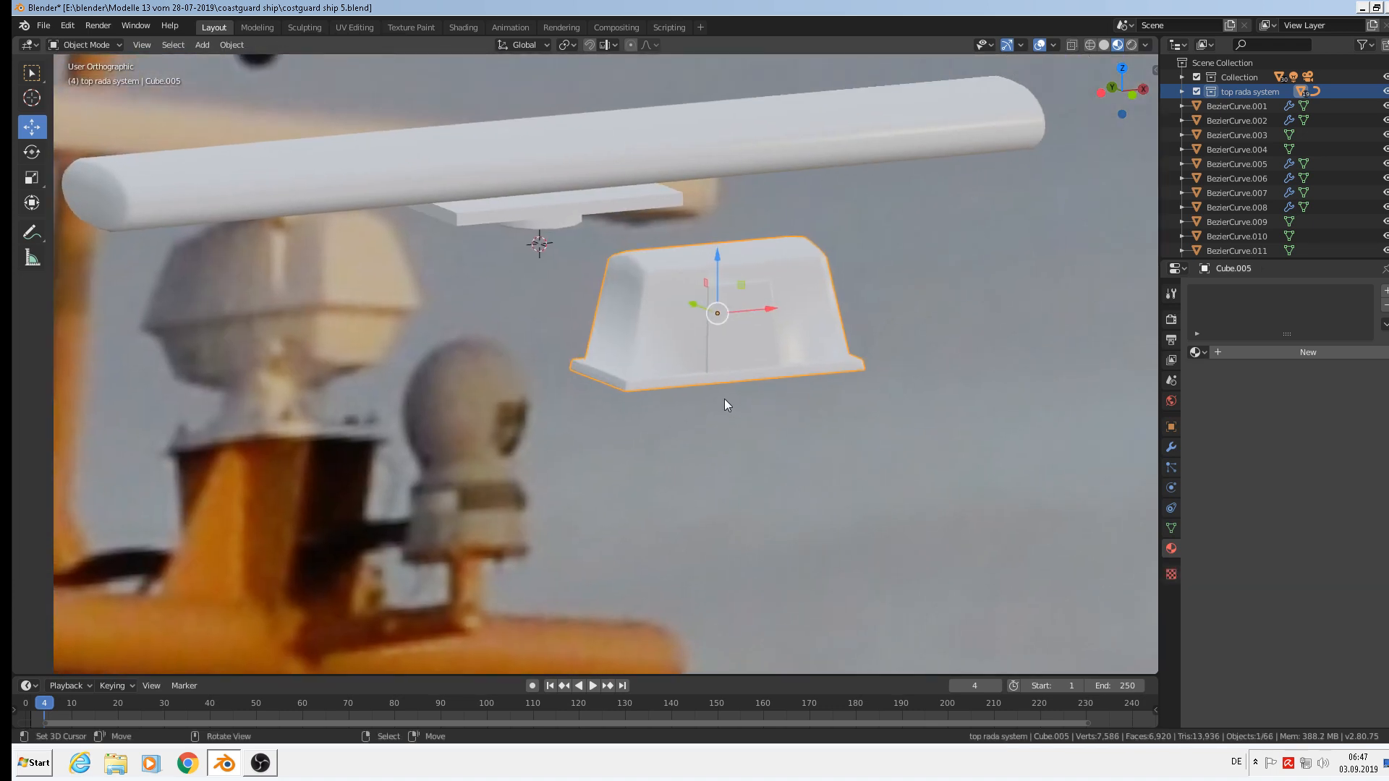
scroll(724, 399, up, 1)
mouse_move(725, 399)
middle_down()
mouse_move(748, 389)
mouse_move(728, 388)
middle_up()
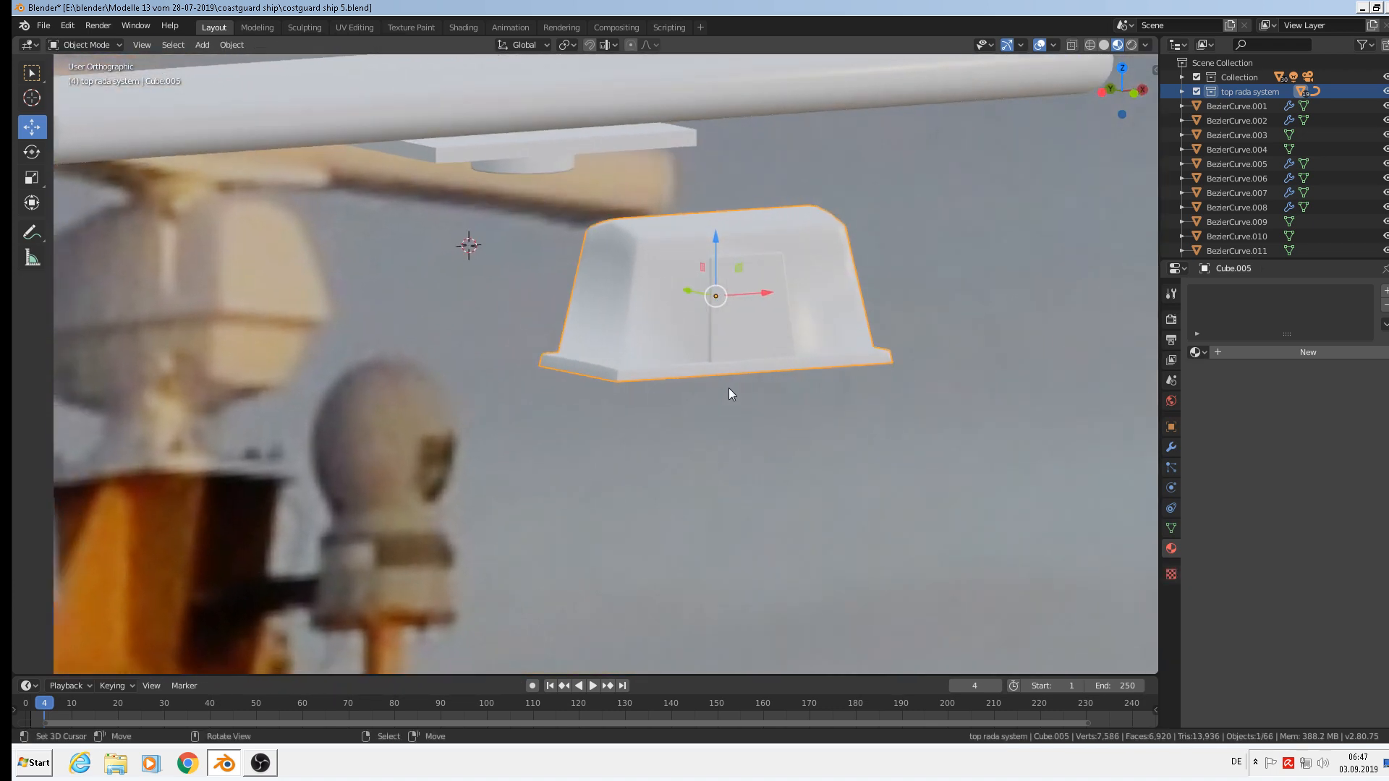
Set the eight faces of the housing's sloped end wall on the negative X side to flat shading, and return to object mode
scroll(640, 271, up, 5)
key(Tab)
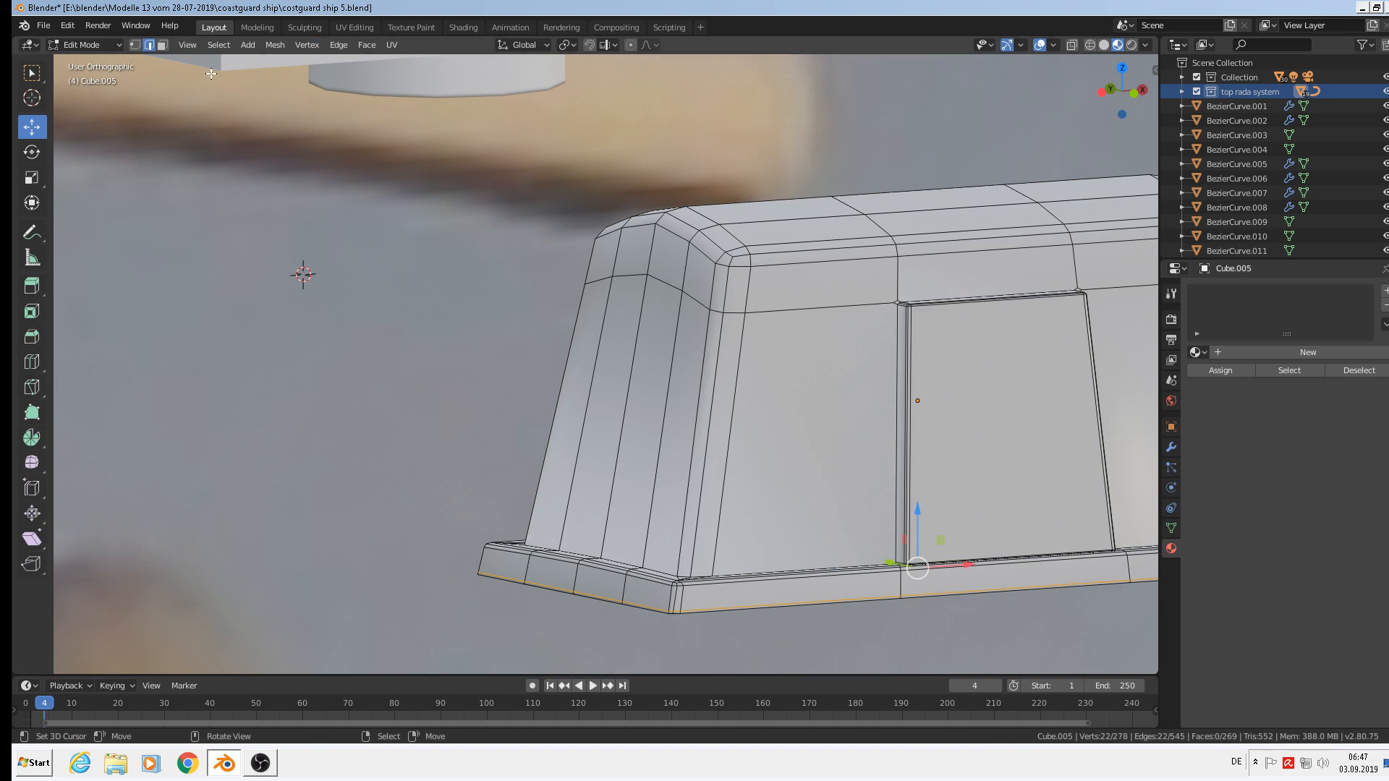
click(163, 45)
click(606, 253)
shift+click(627, 253)
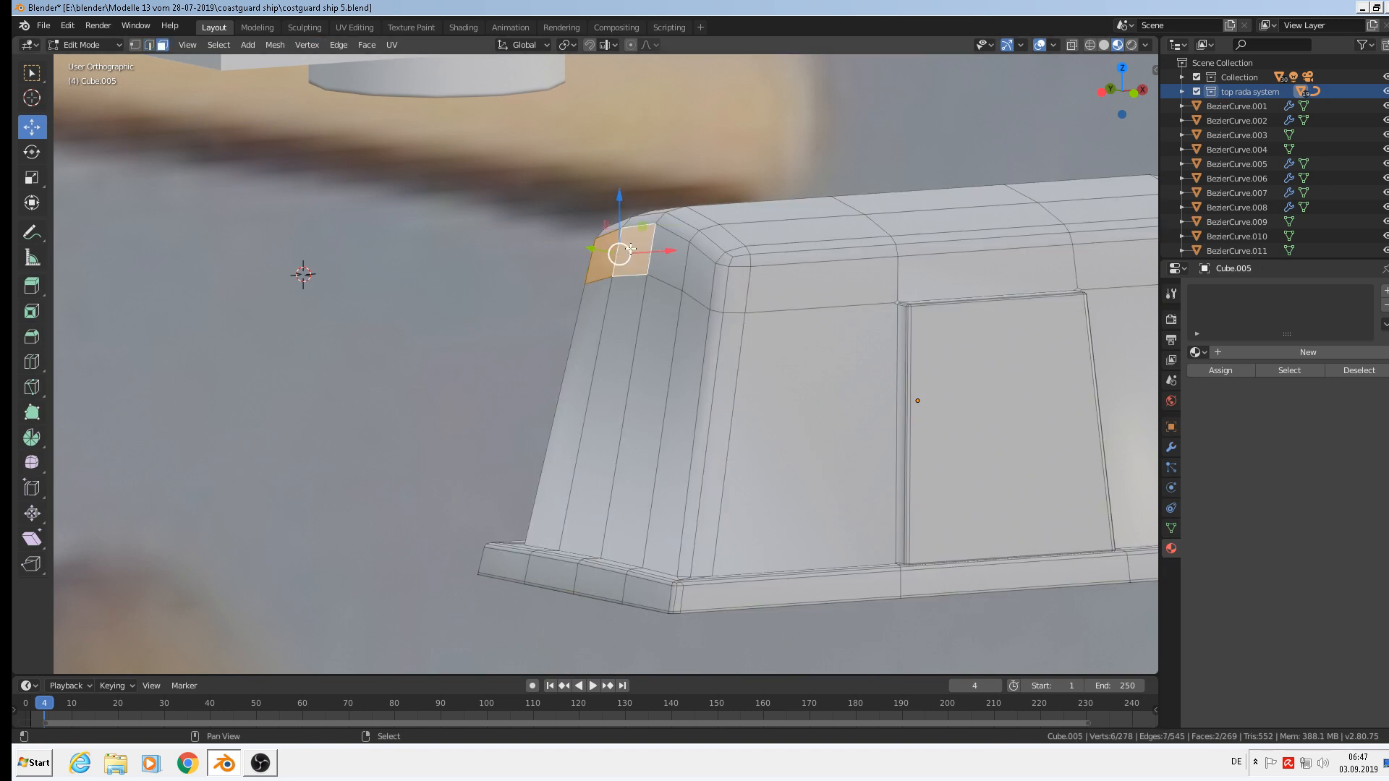
shift+click(696, 269)
shift+click(669, 281)
shift+click(675, 342)
shift+click(686, 359)
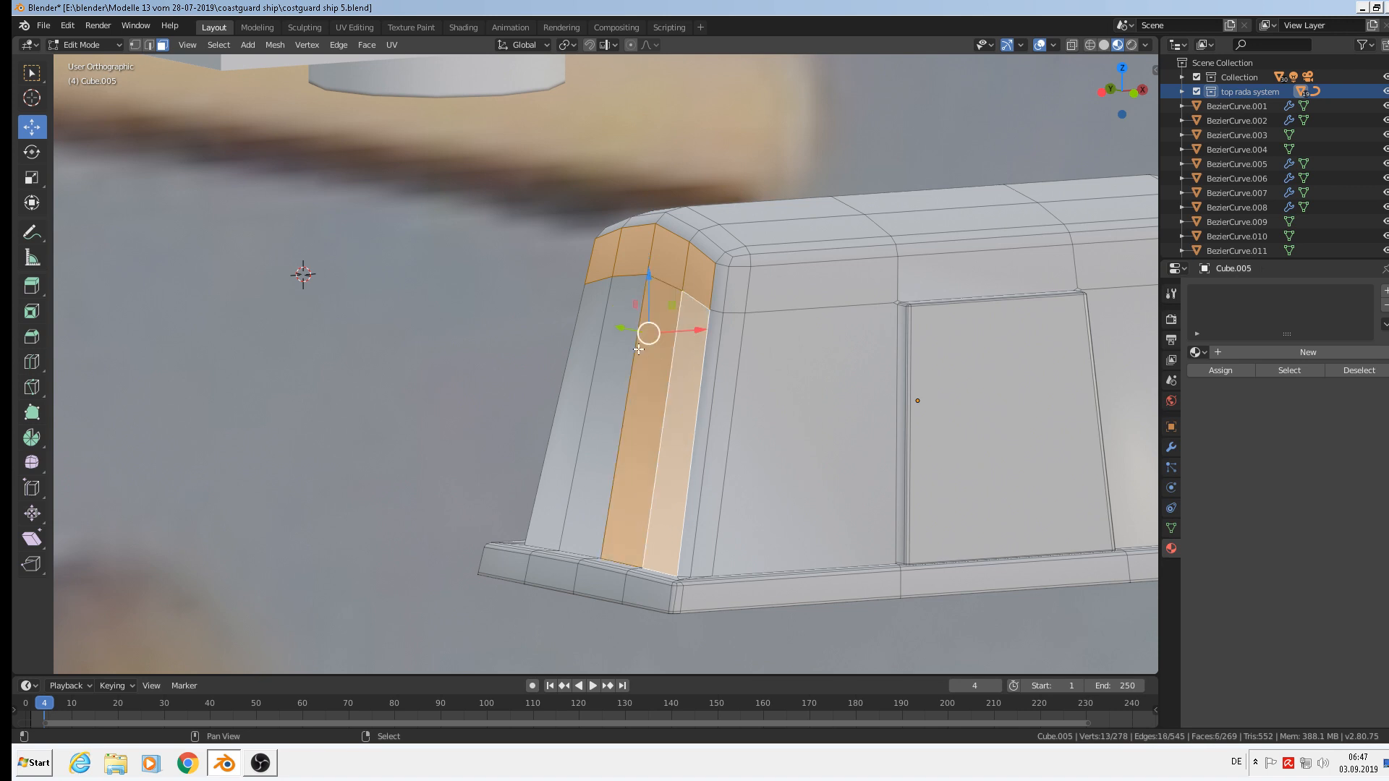
shift+click(635, 340)
shift+click(598, 337)
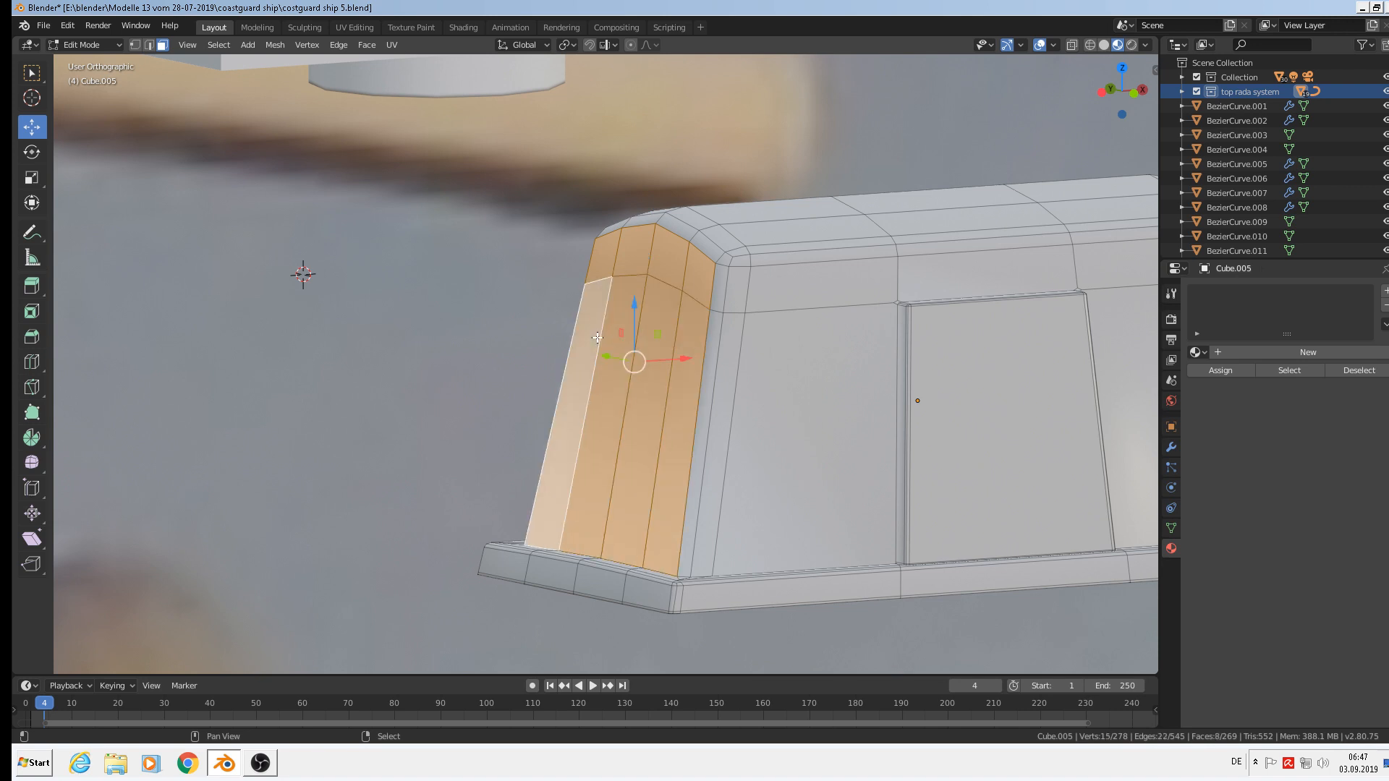
click(367, 46)
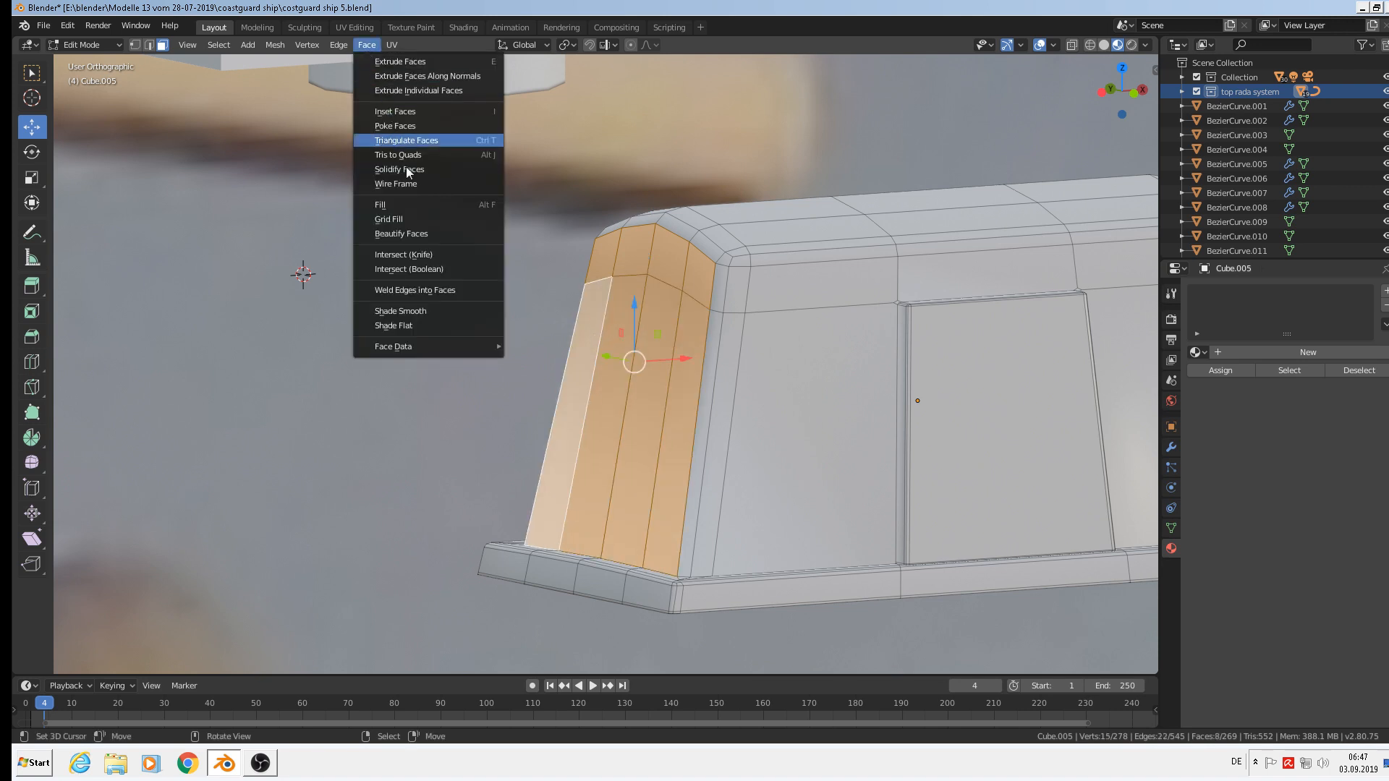
click(447, 324)
scroll(717, 343, down, 4)
key(Tab)
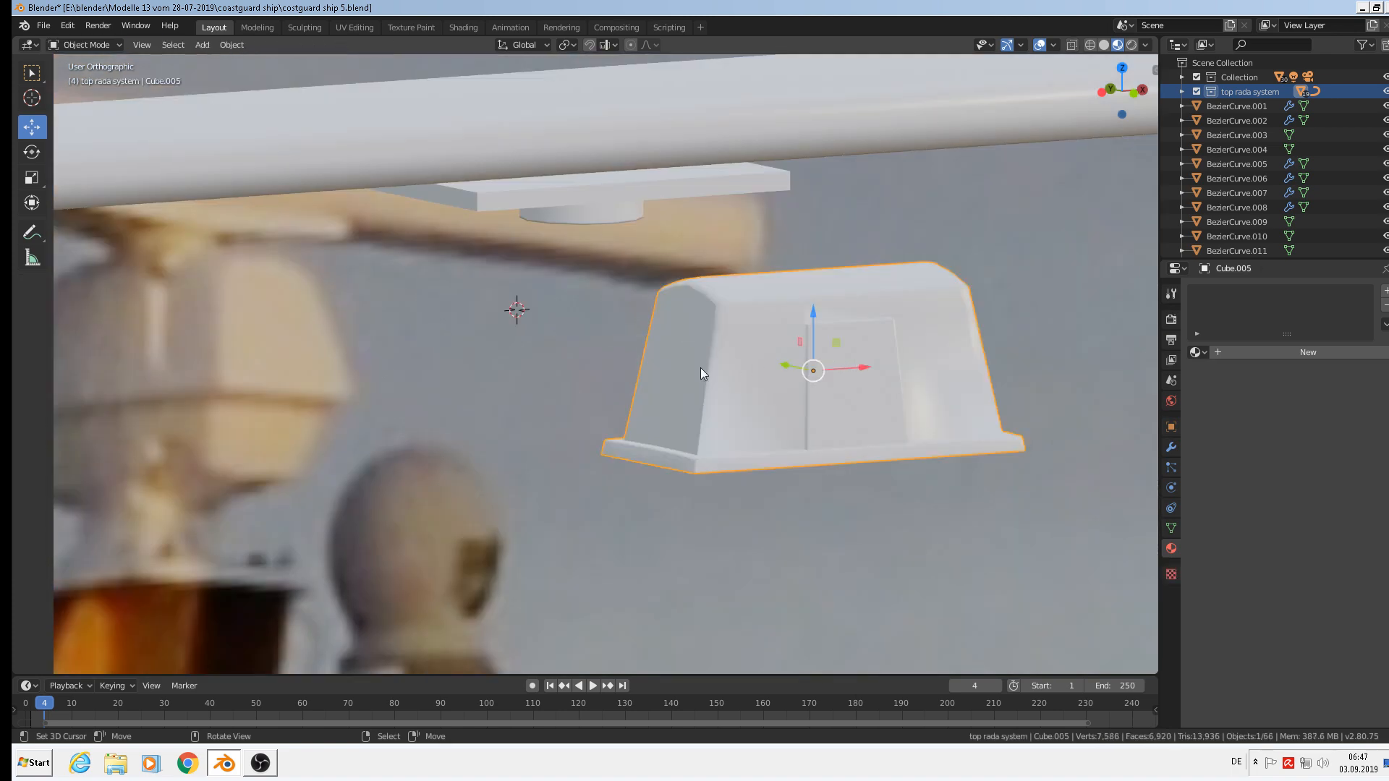
Apply flat shading to the eight faces of the housing's opposite end wall and return to object mode
middle_drag(809, 292, 810, 351)
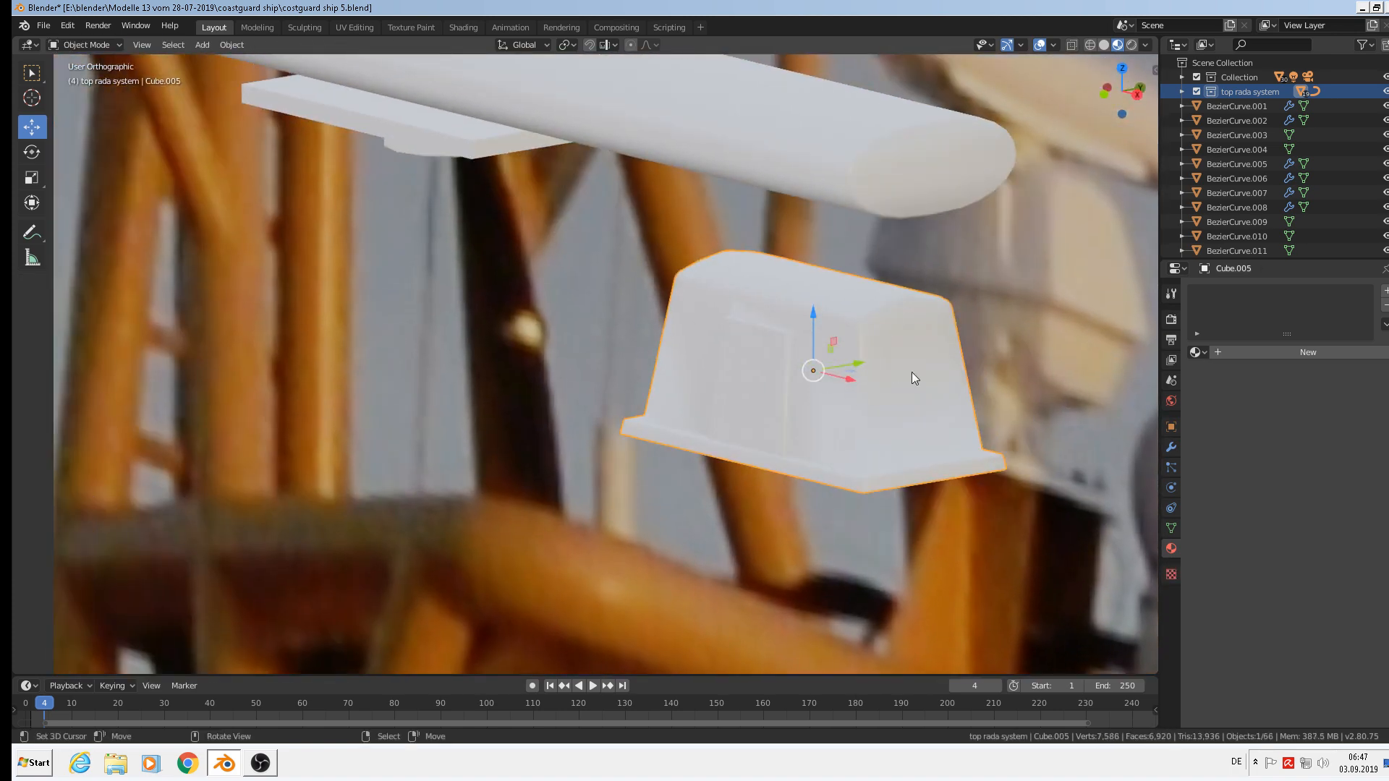
scroll(911, 378, up, 3)
key(Tab)
click(840, 298)
shift+click(888, 286)
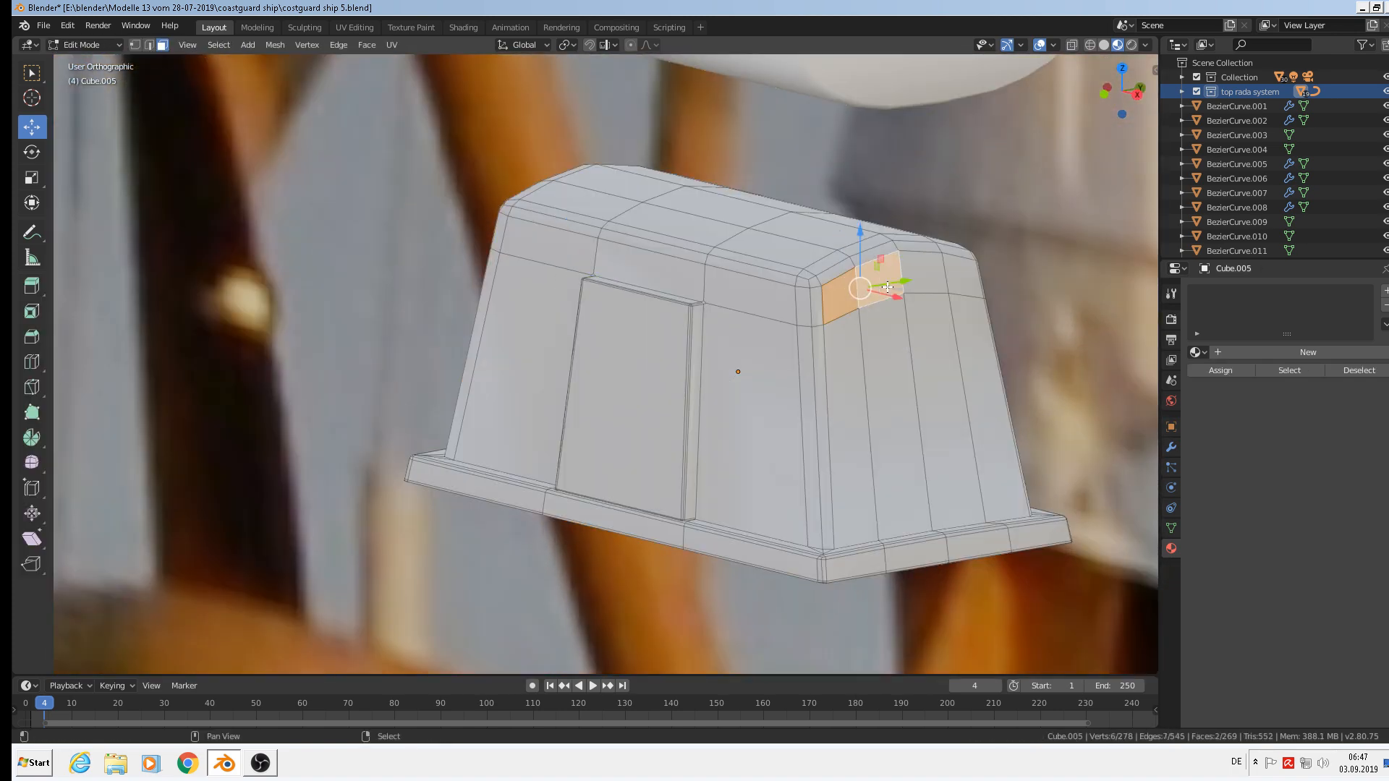
shift+click(921, 274)
shift+click(944, 318)
shift+click(944, 317)
shift+click(950, 316)
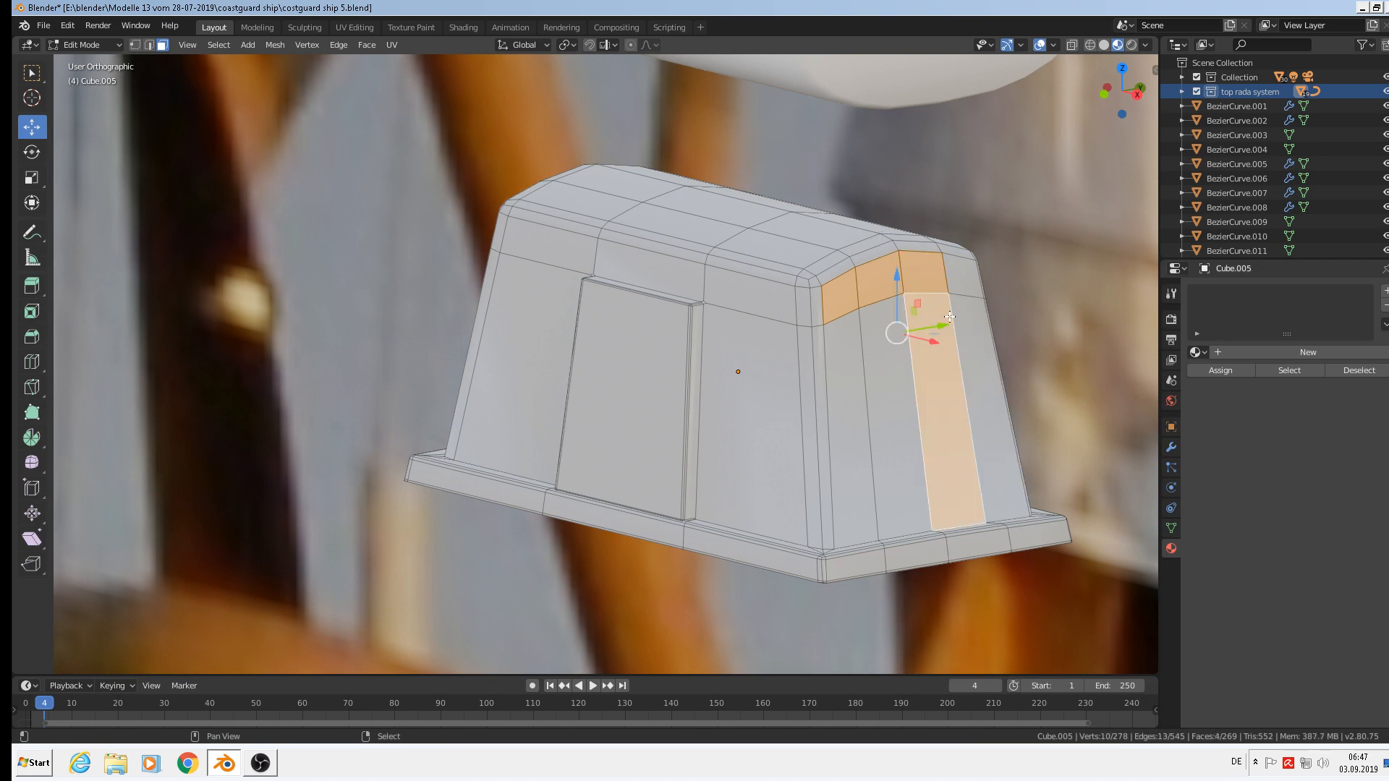
shift+right_click(950, 315)
shift+right_click(959, 282)
shift+right_click(969, 334)
shift+right_click(934, 338)
shift+right_click(879, 342)
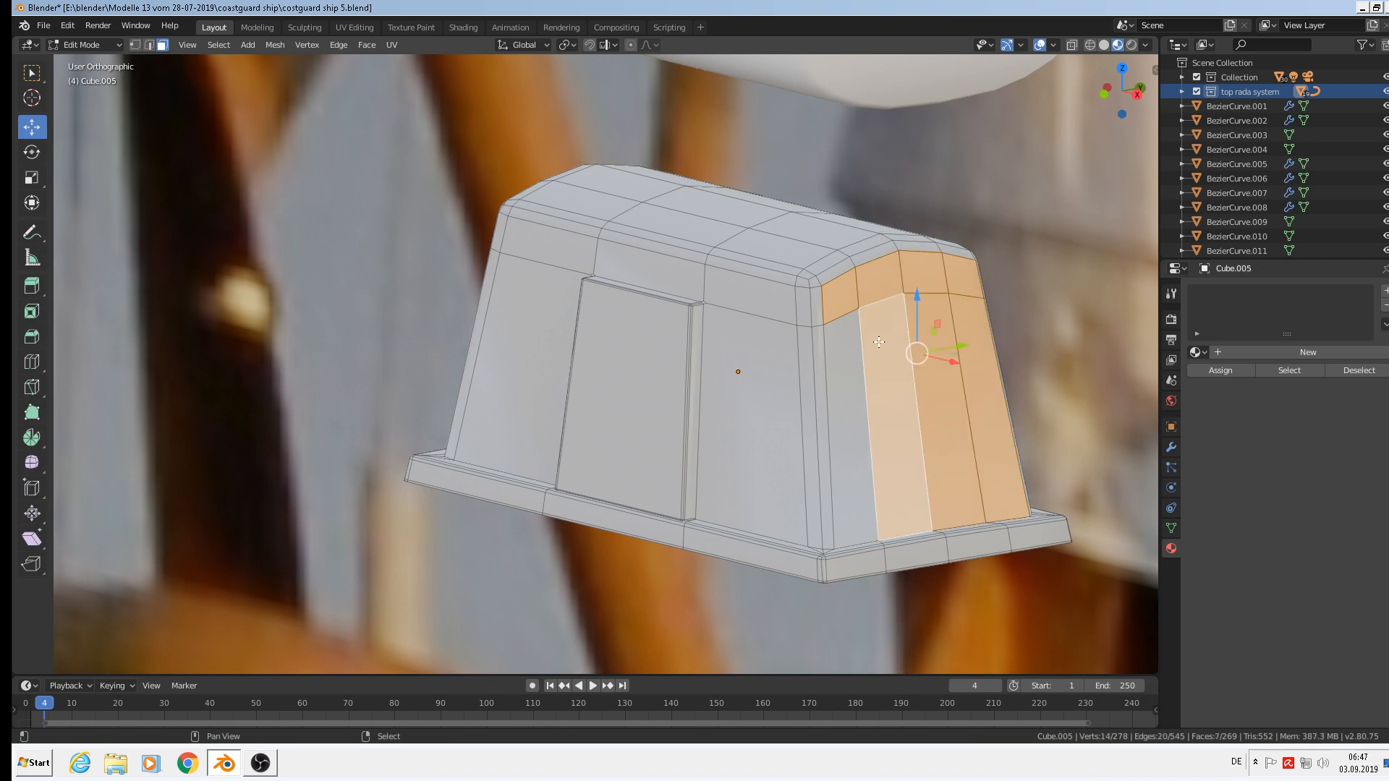
shift+right_click(849, 352)
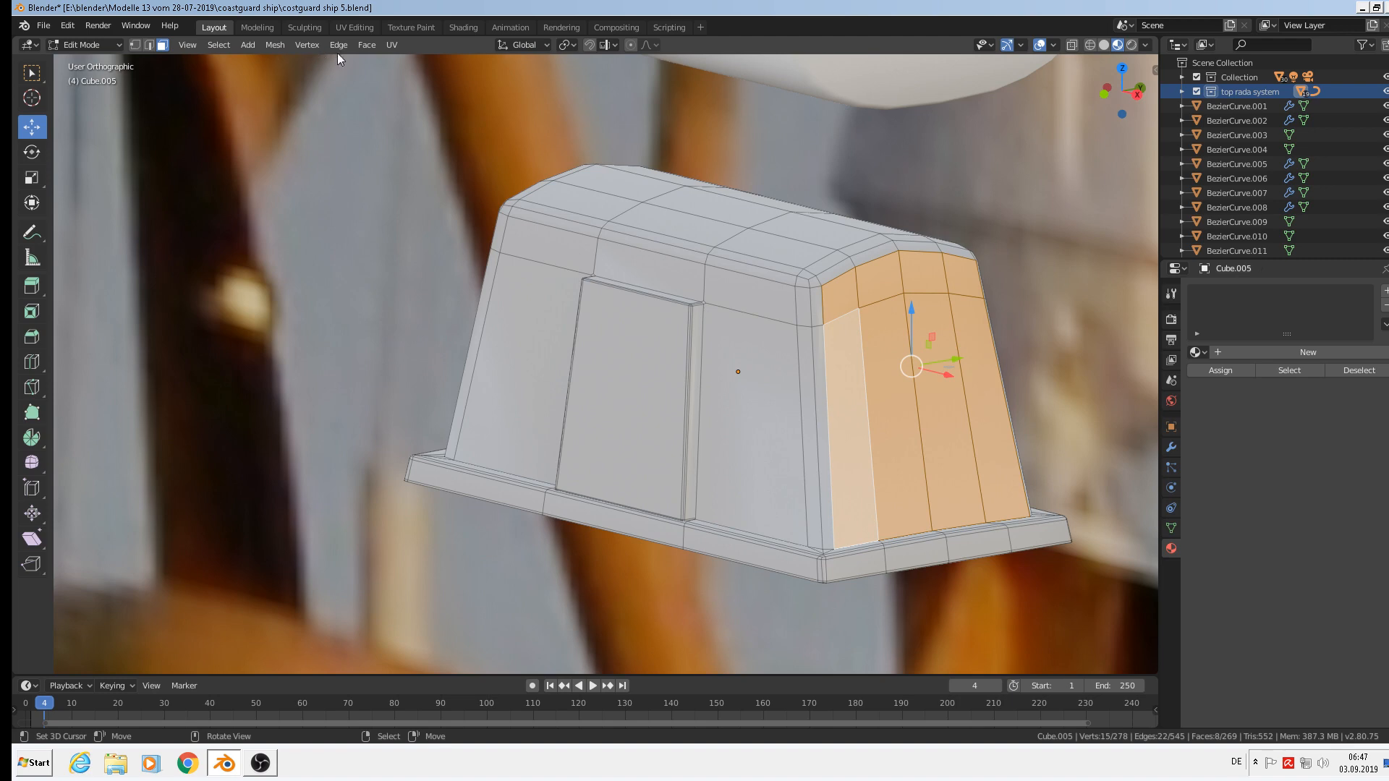
click(366, 45)
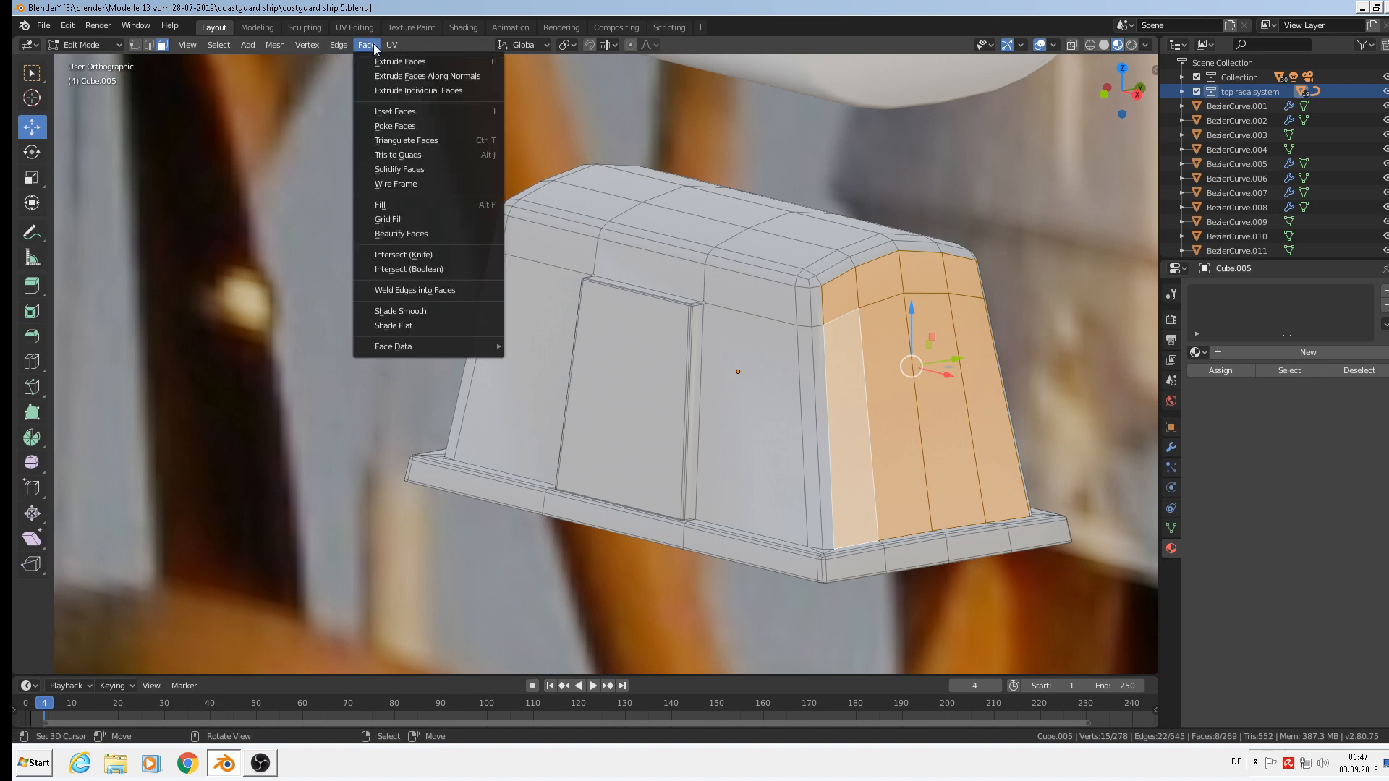
click(431, 325)
key(Tab)
Examine the housing's shading and the mesh around the raised panel's bottom and top corners from several angles
scroll(709, 331, down, 4)
middle_drag(709, 330, 840, 330)
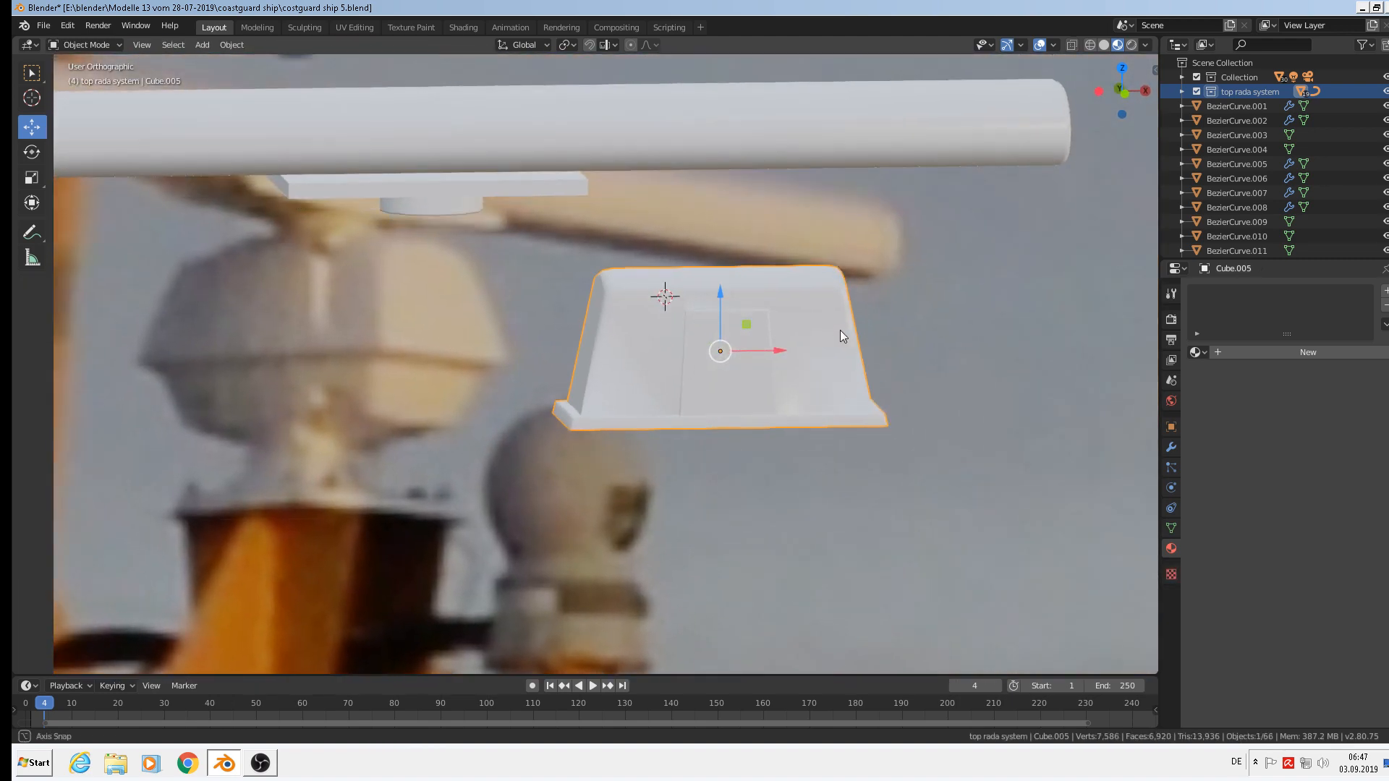
scroll(824, 322, up, 3)
scroll(798, 327, up, 1)
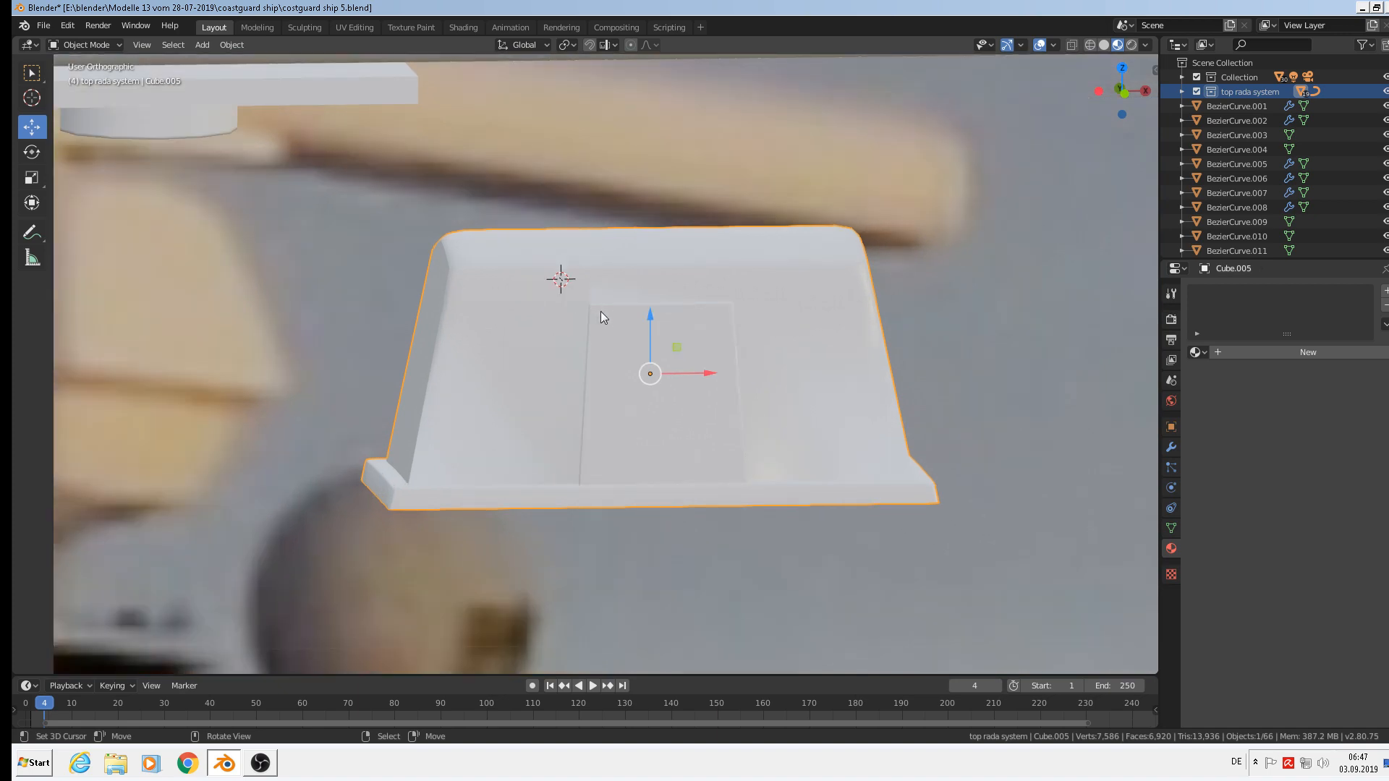
key(Tab)
scroll(761, 473, up, 3)
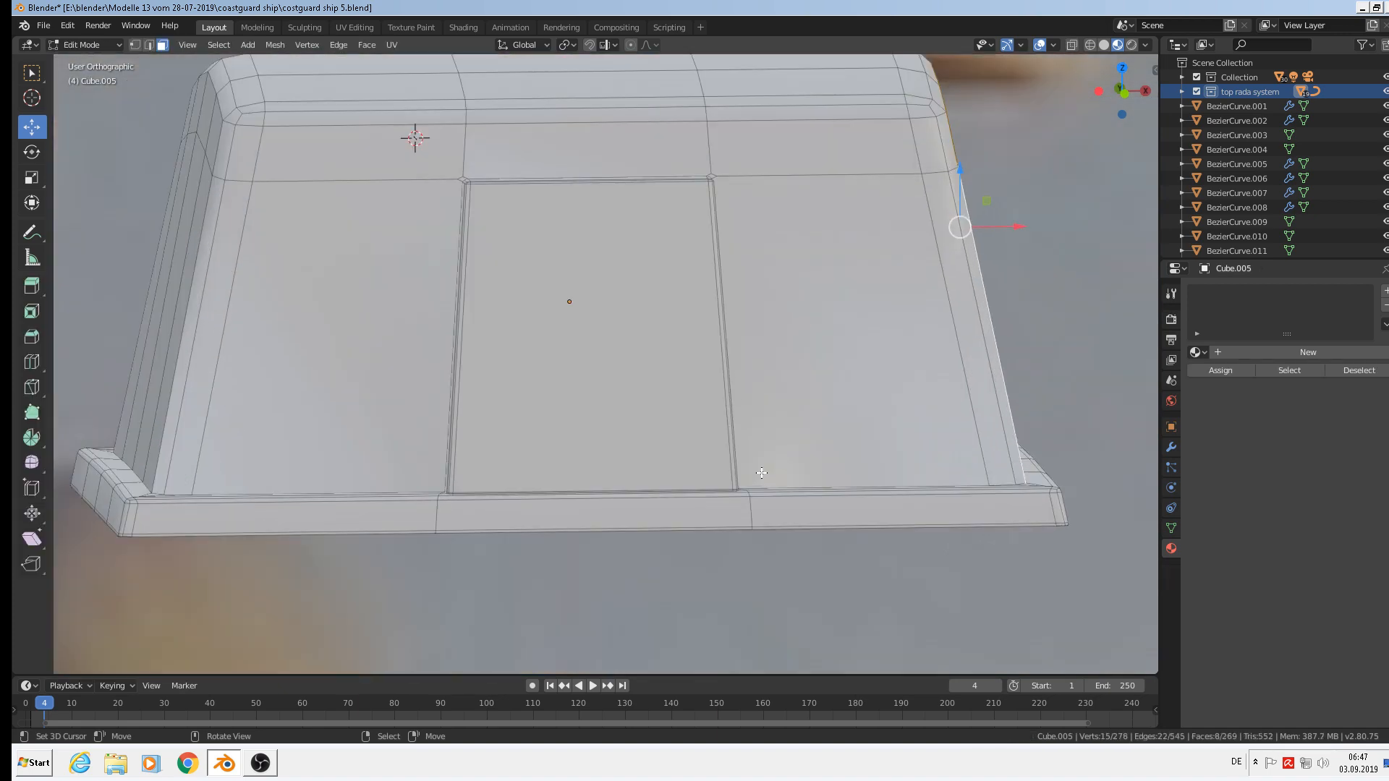
middle_drag(761, 474, 694, 499)
scroll(637, 469, up, 7)
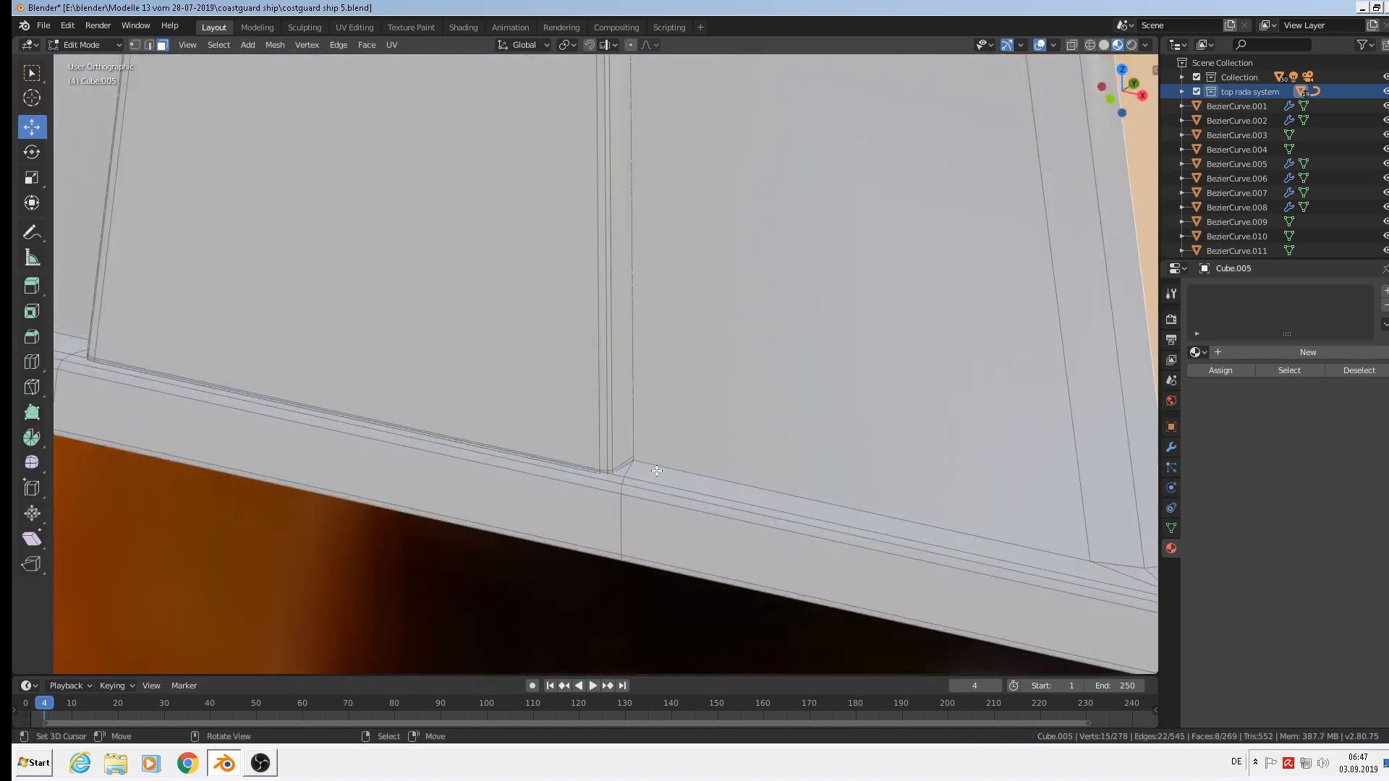
scroll(637, 470, up, 3)
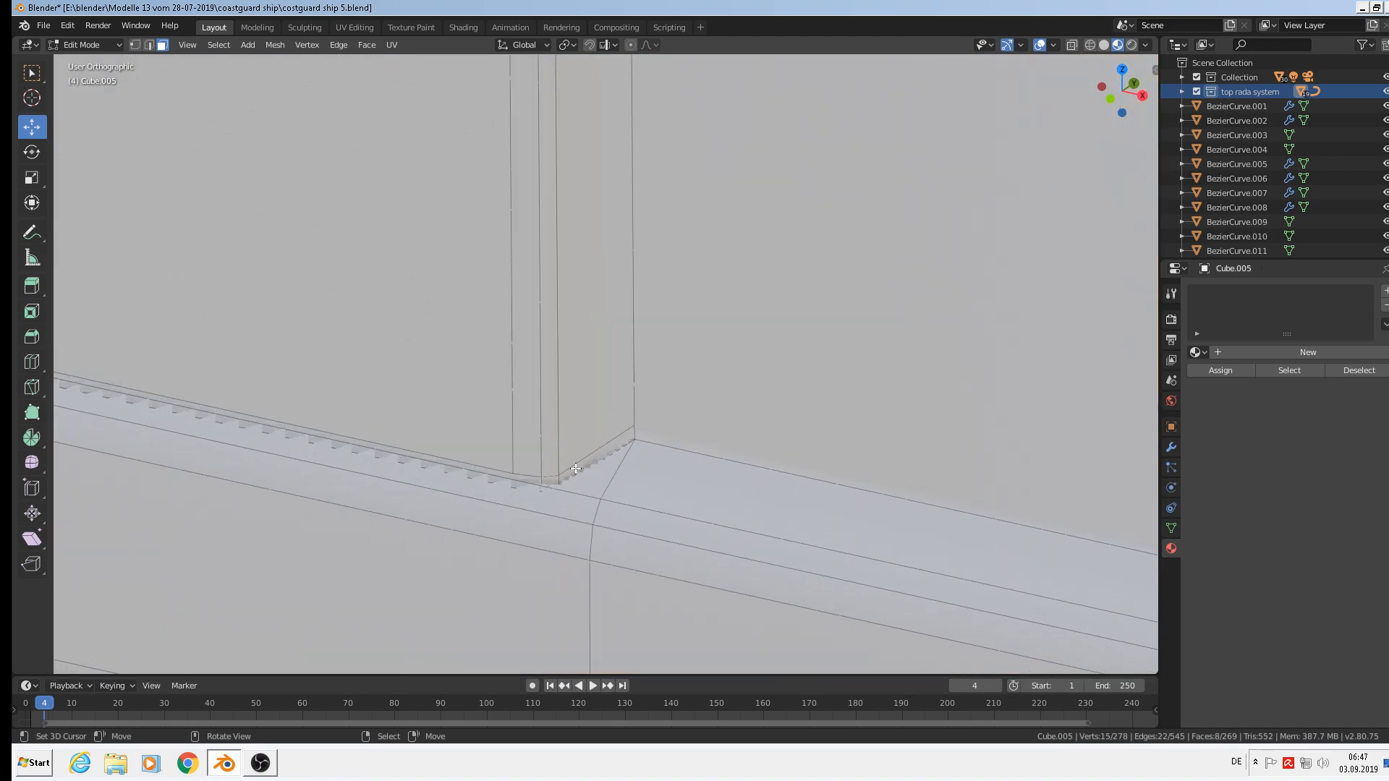
scroll(585, 463, down, 10)
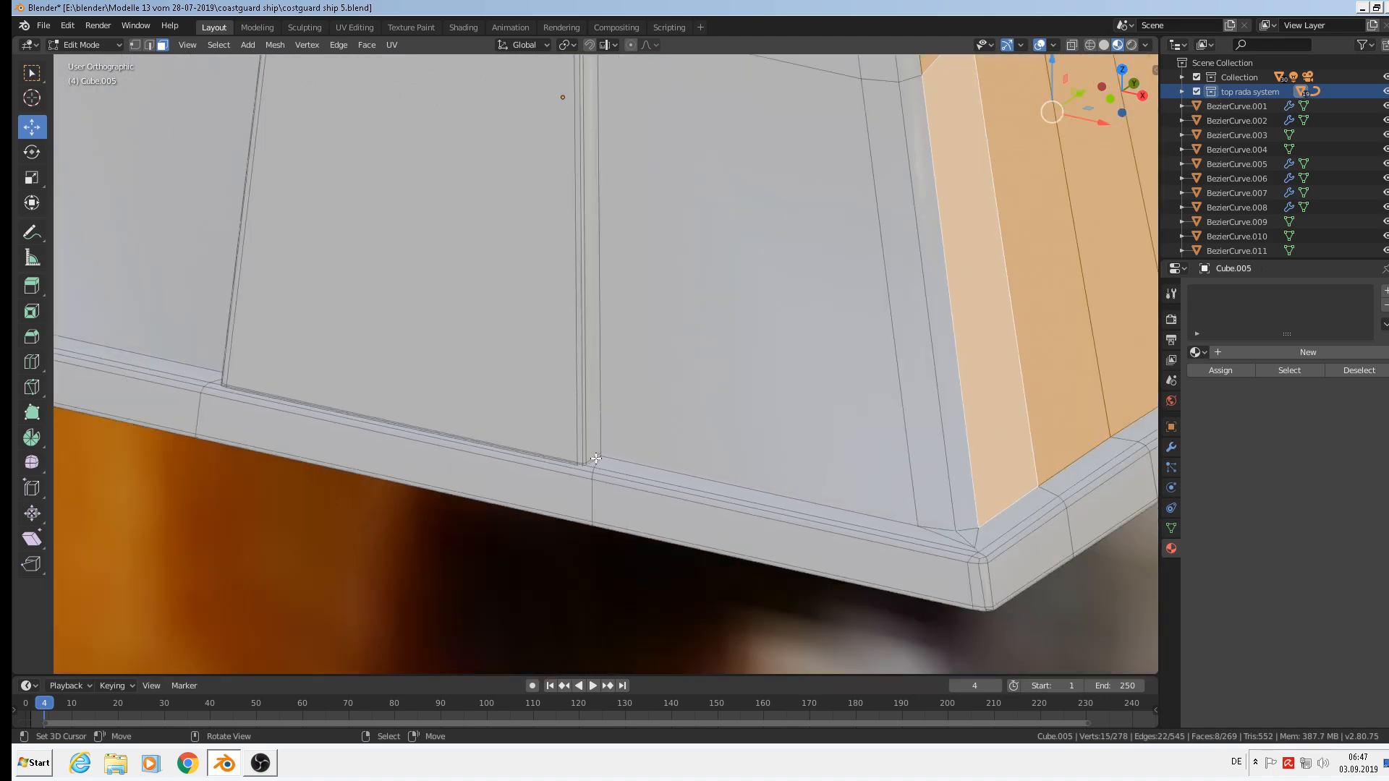
scroll(587, 248, up, 5)
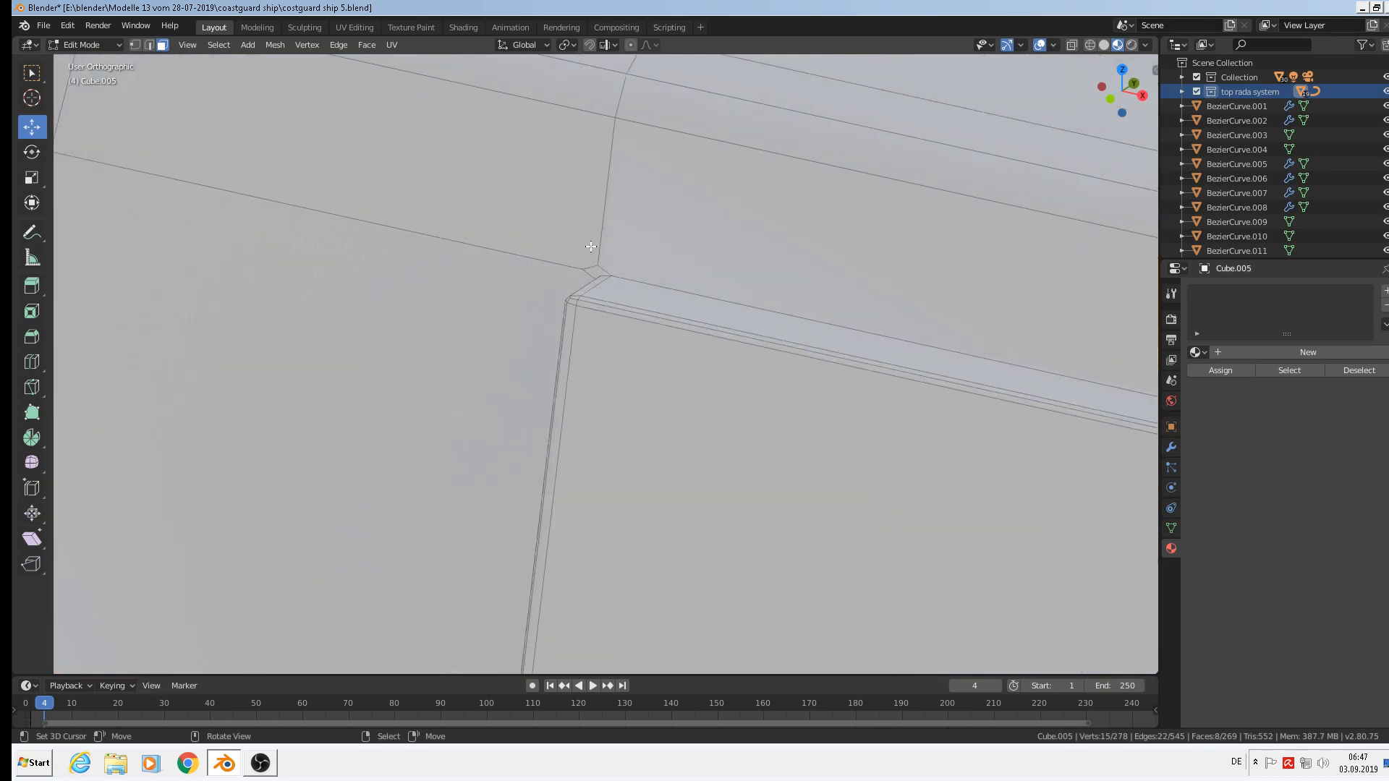
scroll(638, 283, down, 10)
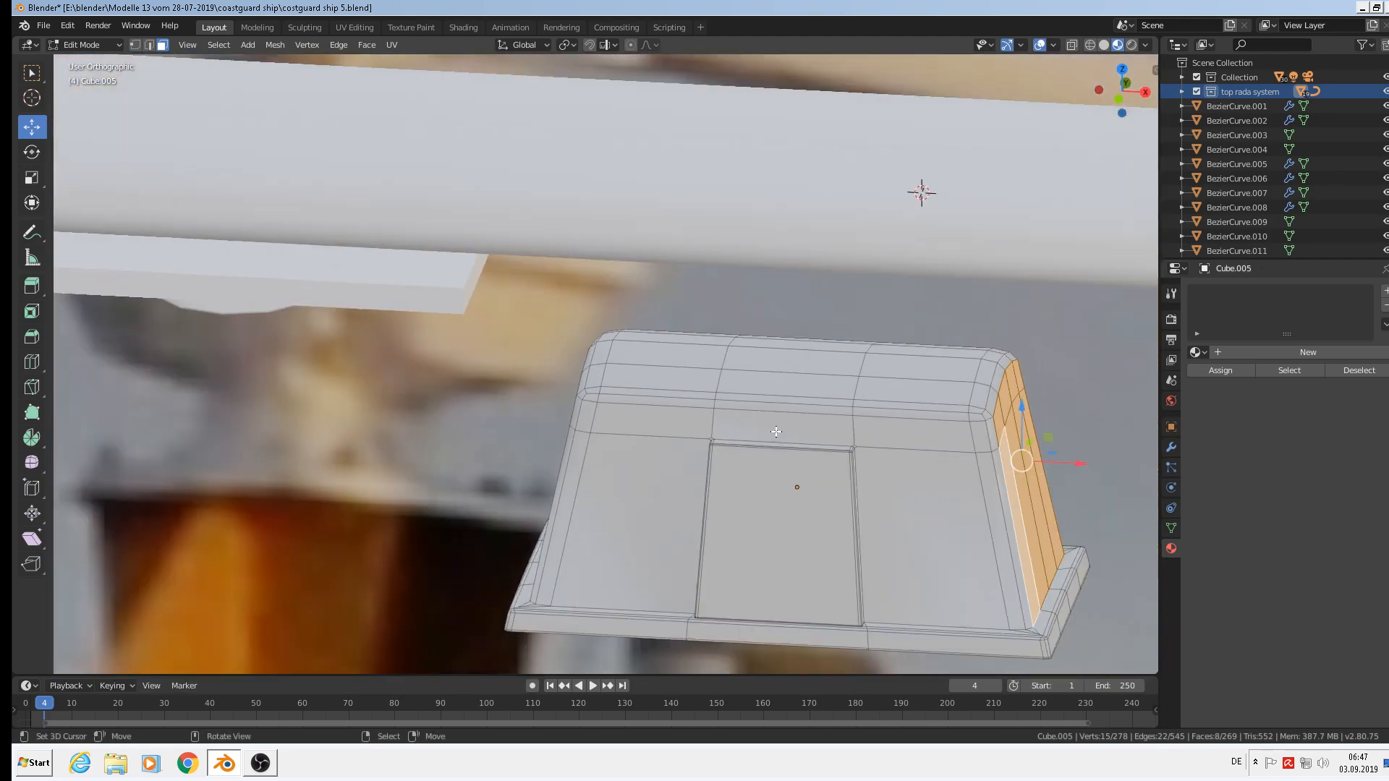
middle_drag(776, 432, 836, 428)
key(Tab)
scroll(770, 431, down, 2)
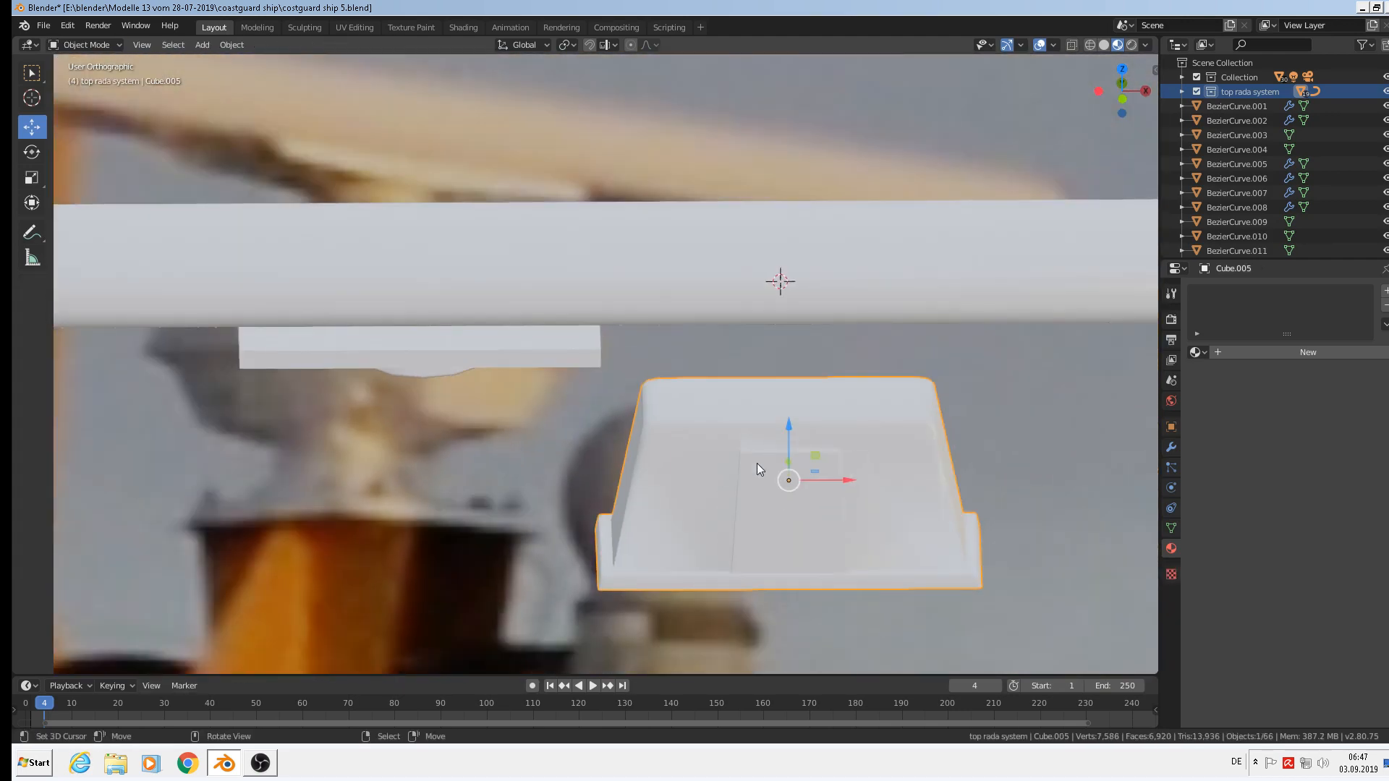
shift+middle_drag(719, 502, 784, 438)
middle_drag(756, 443, 788, 403)
scroll(351, 390, down, 1)
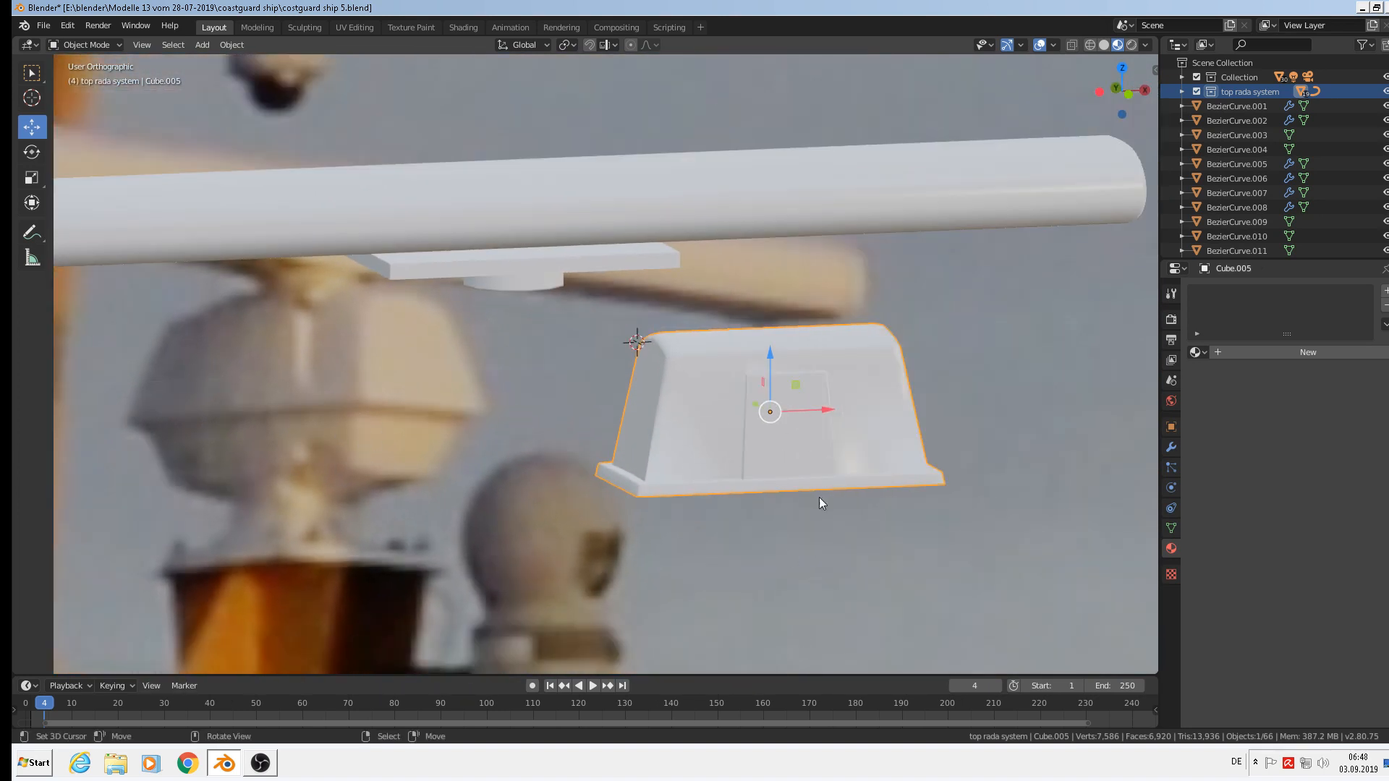
Scale the housing to about 0.801 along Z and about 0.930 along X
key(s)
key(z)
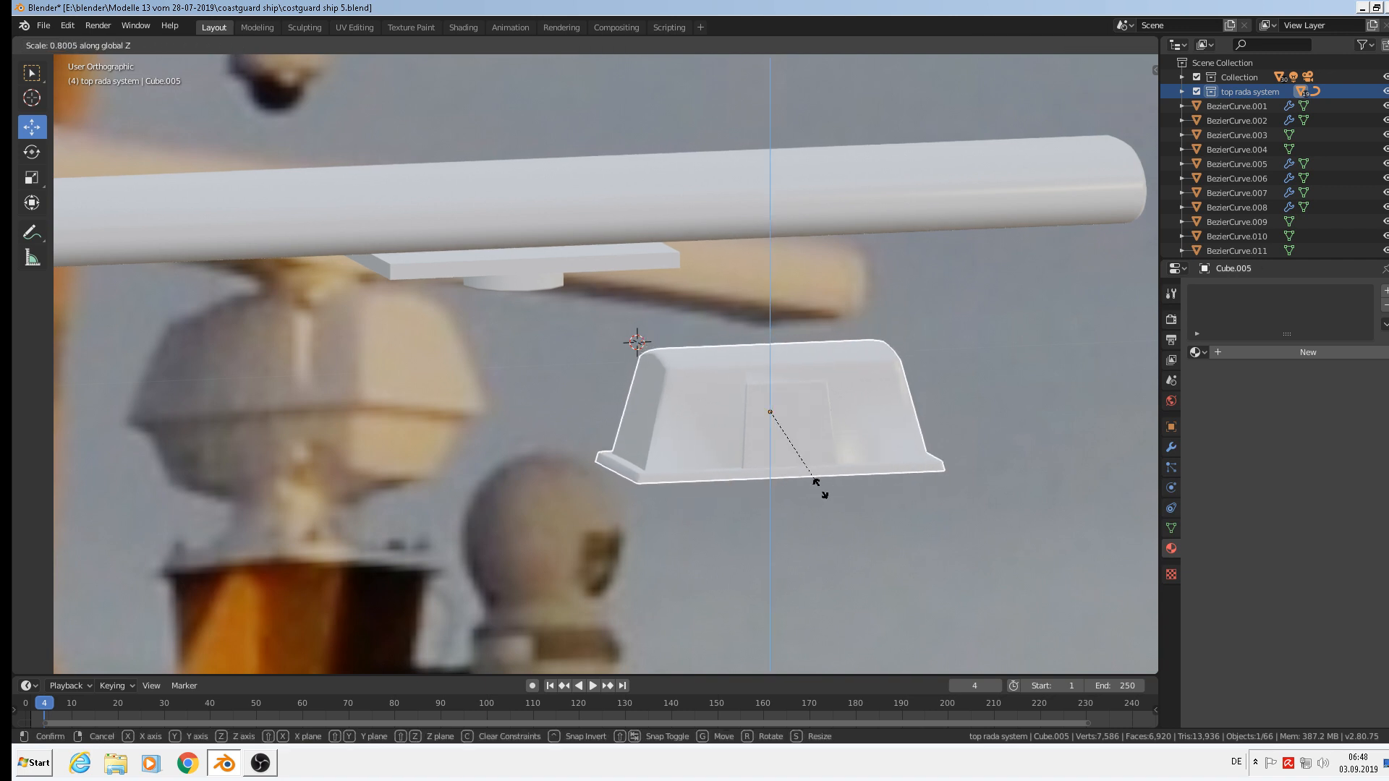
click(820, 488)
middle_drag(889, 486, 863, 487)
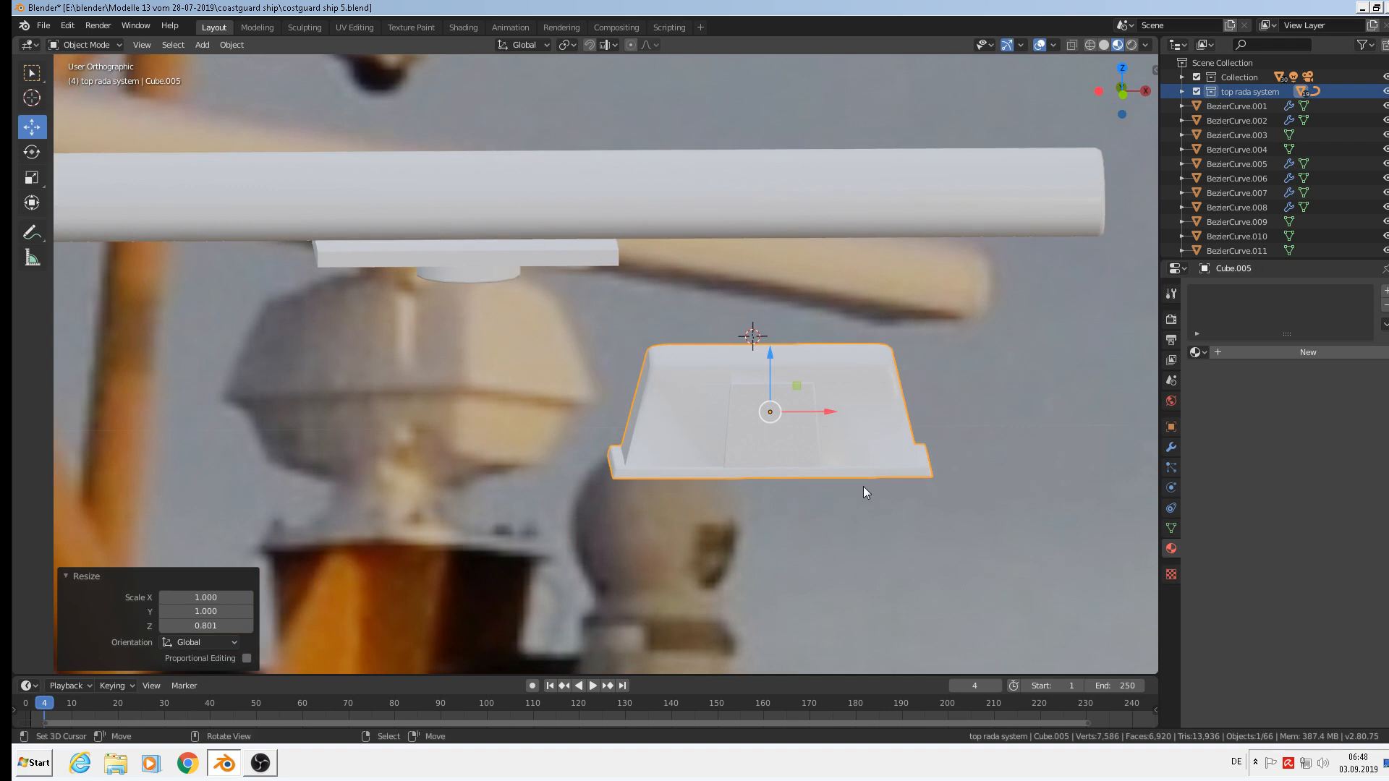
key(s)
key(x)
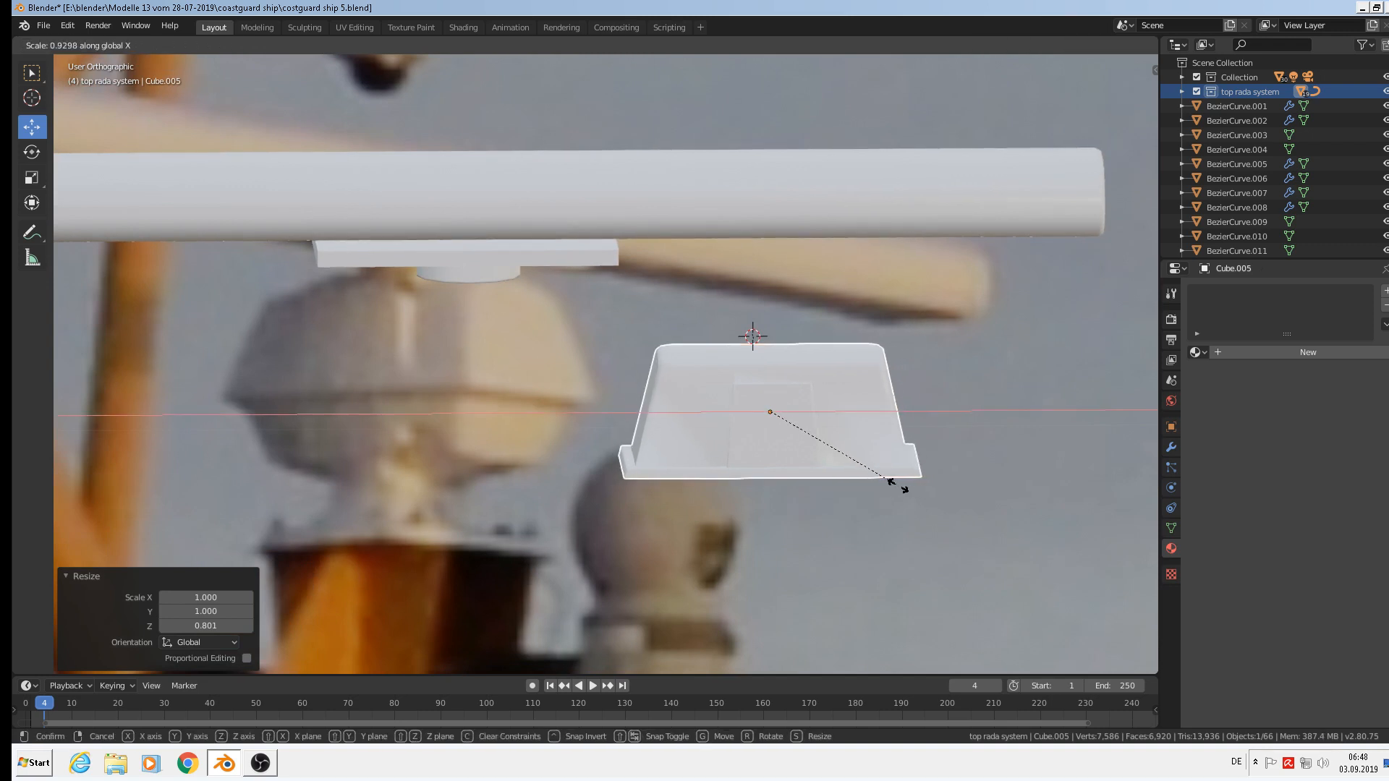
click(898, 485)
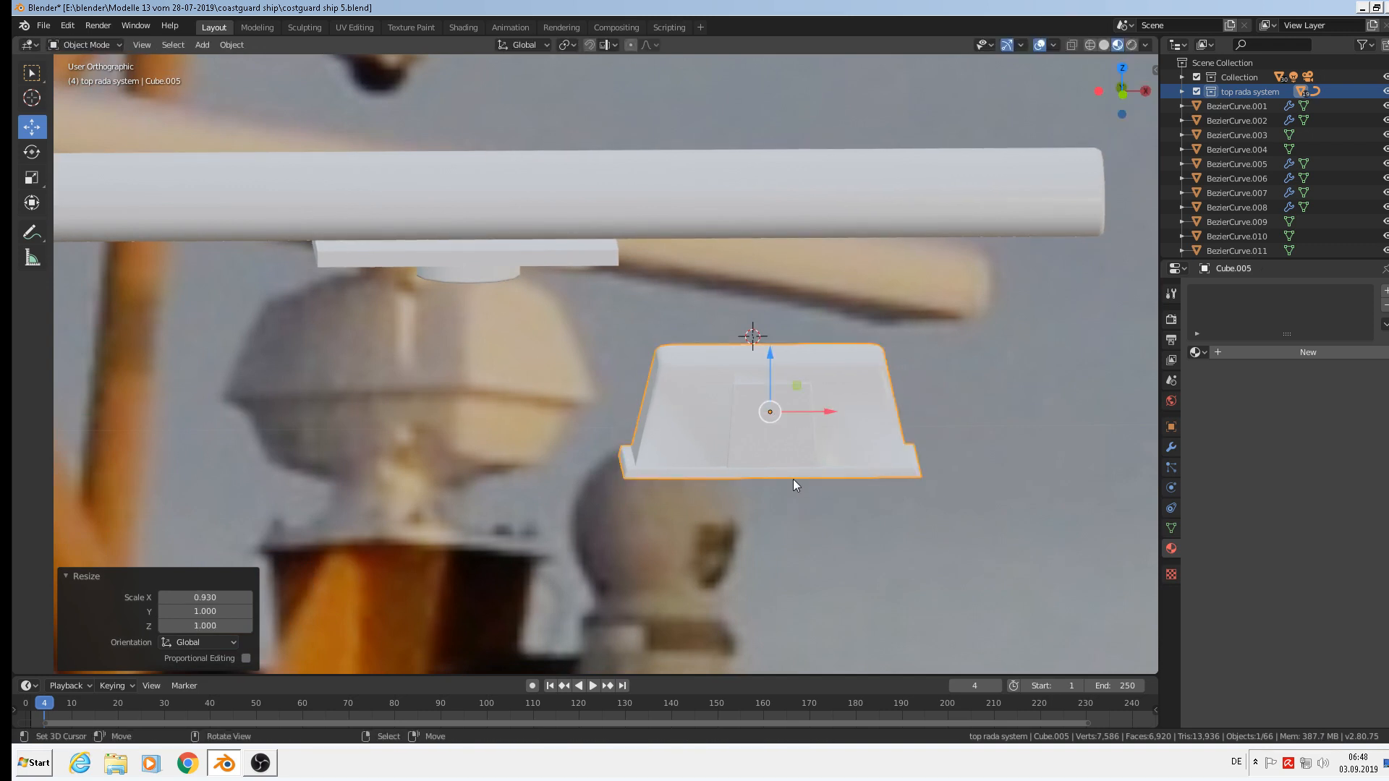
Duplicate the housing and move the copy straight down by about 0.013 m along Z
key(shift)
key(shift+d)
key(z)
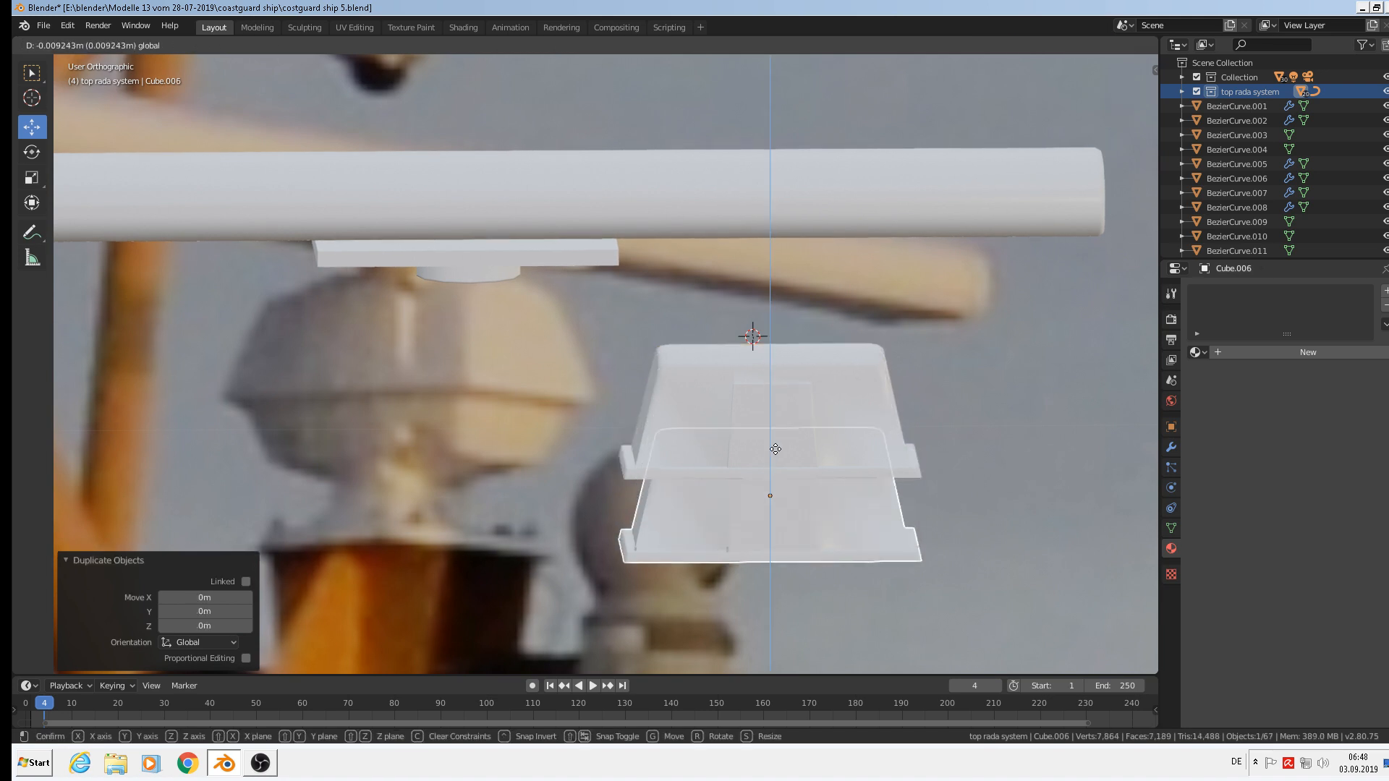
click(837, 499)
Rotate the duplicated housing 180° around the X axis
key(r)
text(x)
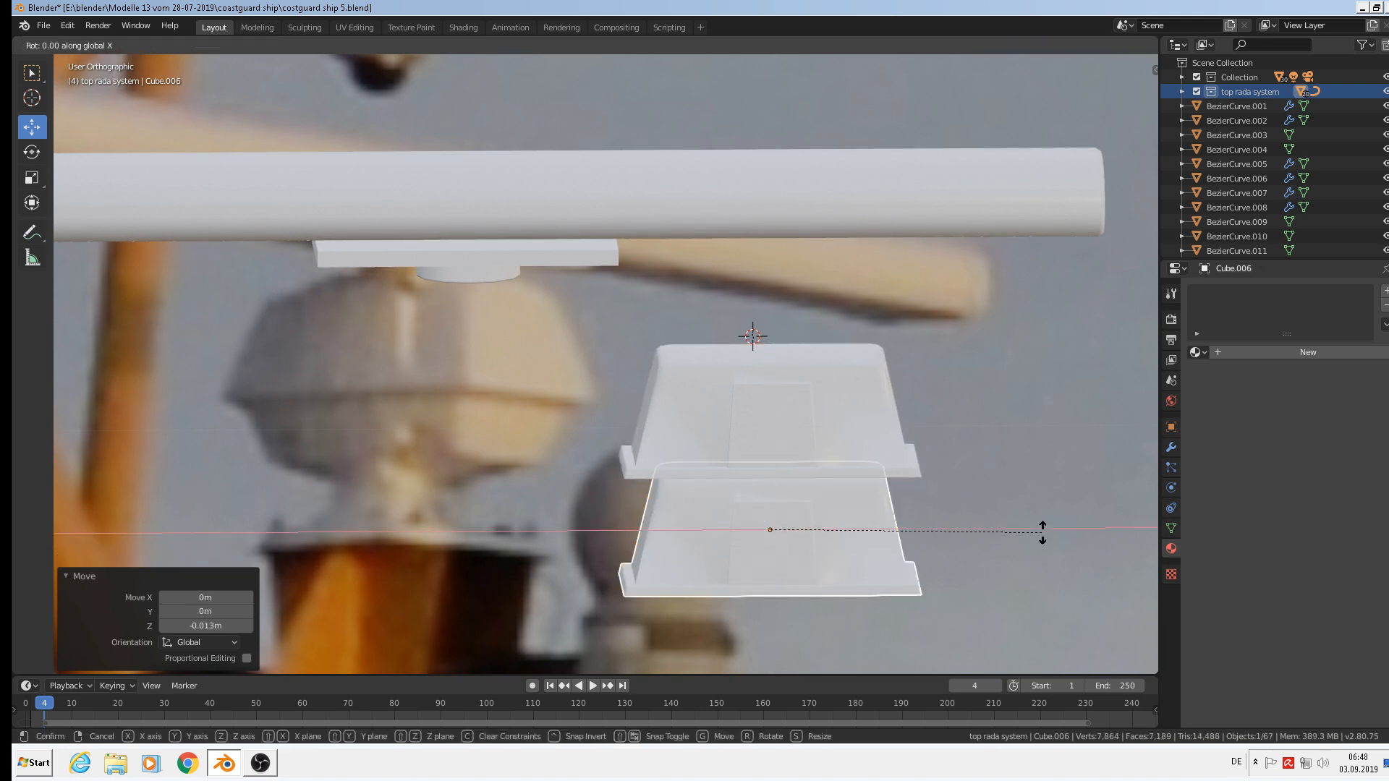
text(180)
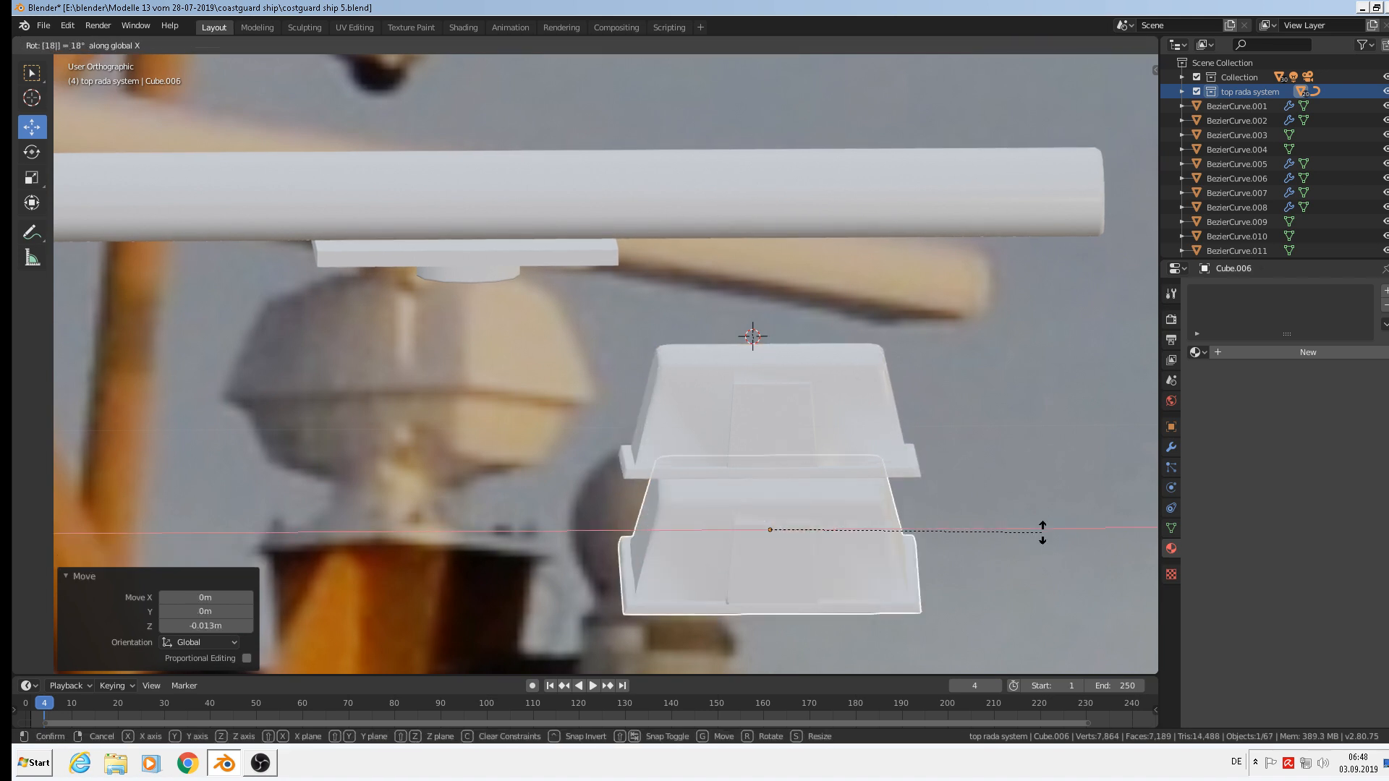
key(Return)
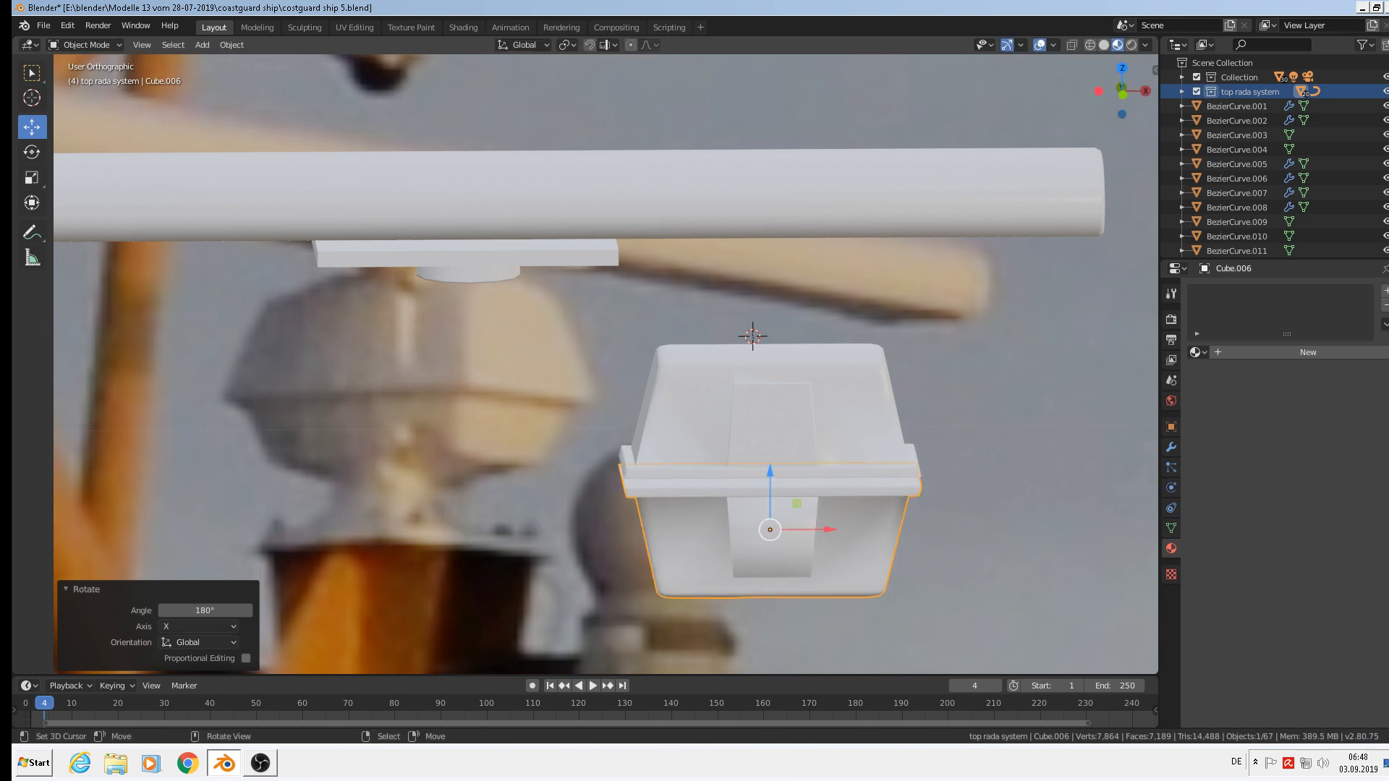
Resize the flipped copy to about 0.843 overall, adjust its Z scale, and raise it about 0.00311 m toward the upper housing
key(s)
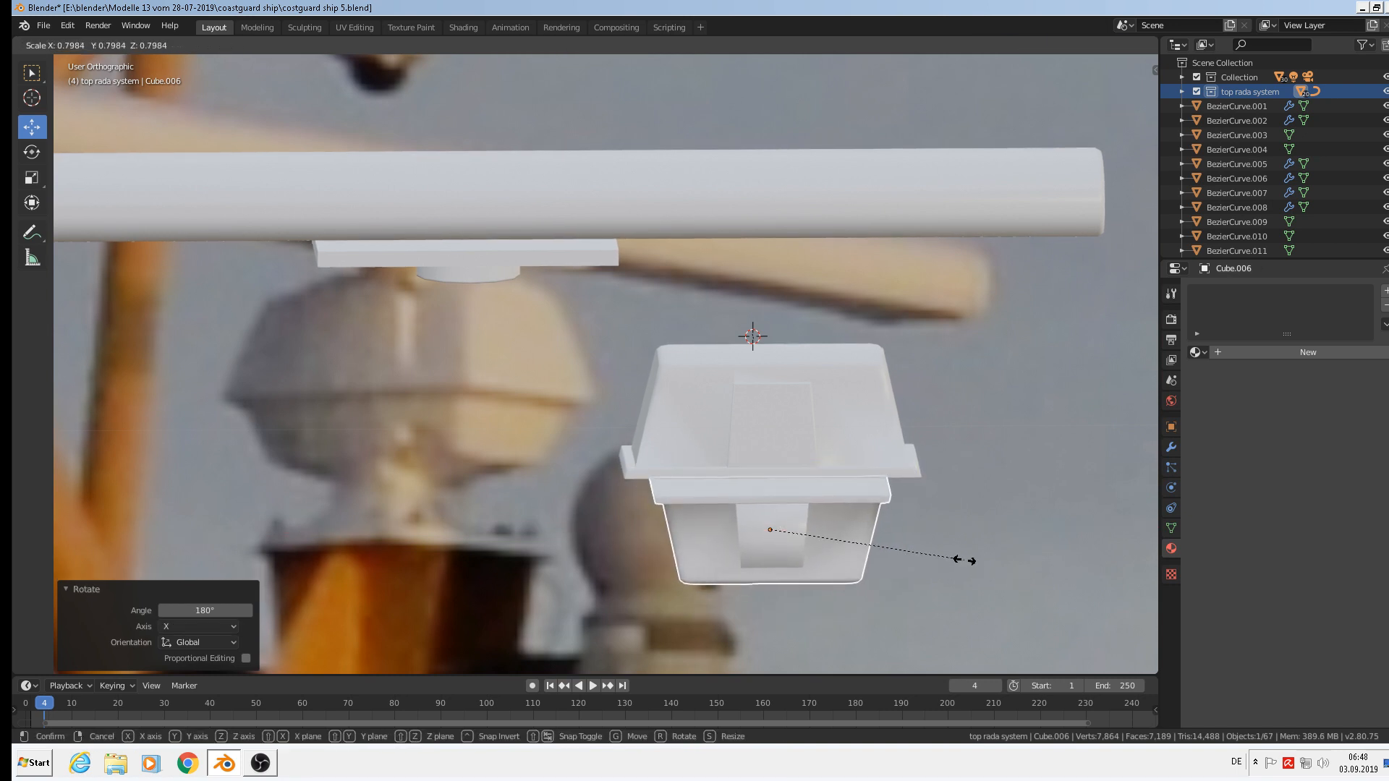
click(973, 561)
key(s)
key(z)
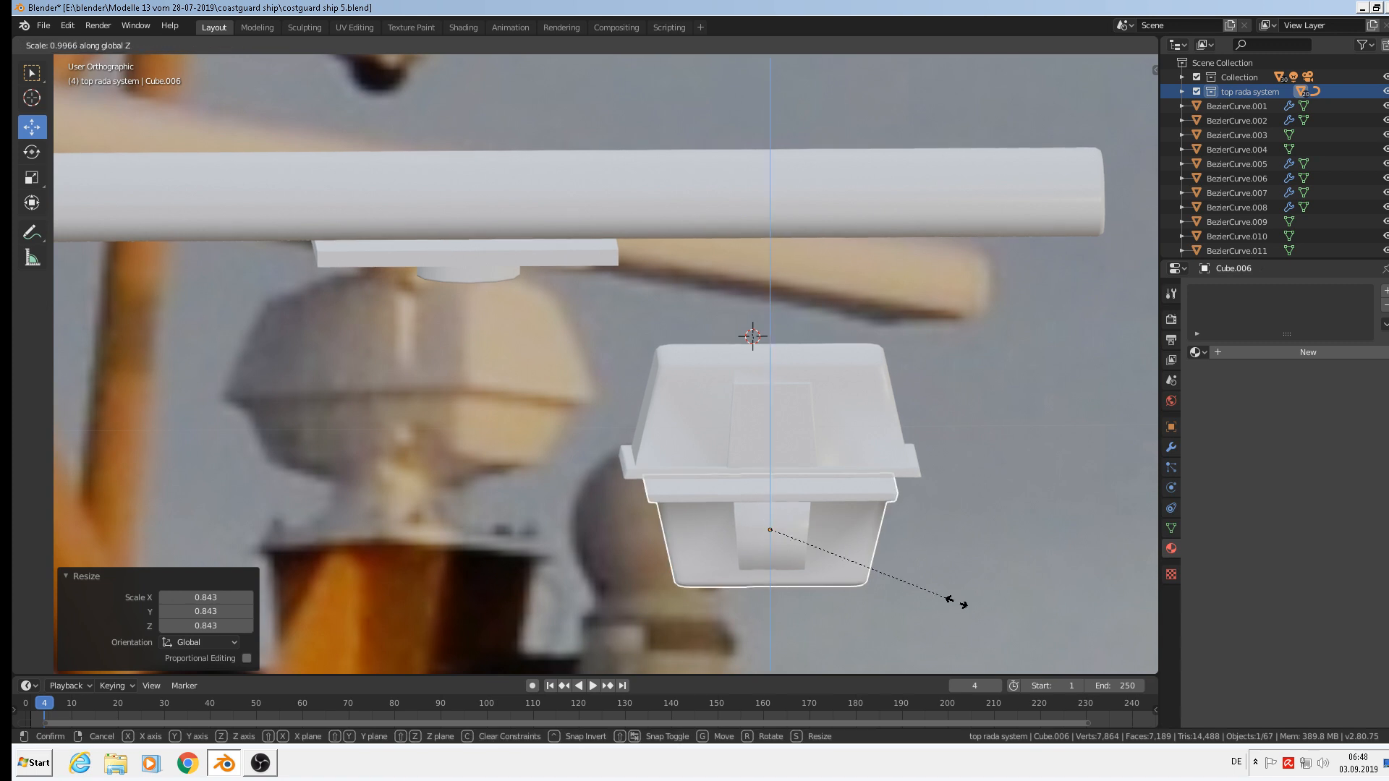
click(916, 576)
drag(769, 473, 767, 446)
middle_drag(767, 446, 897, 347)
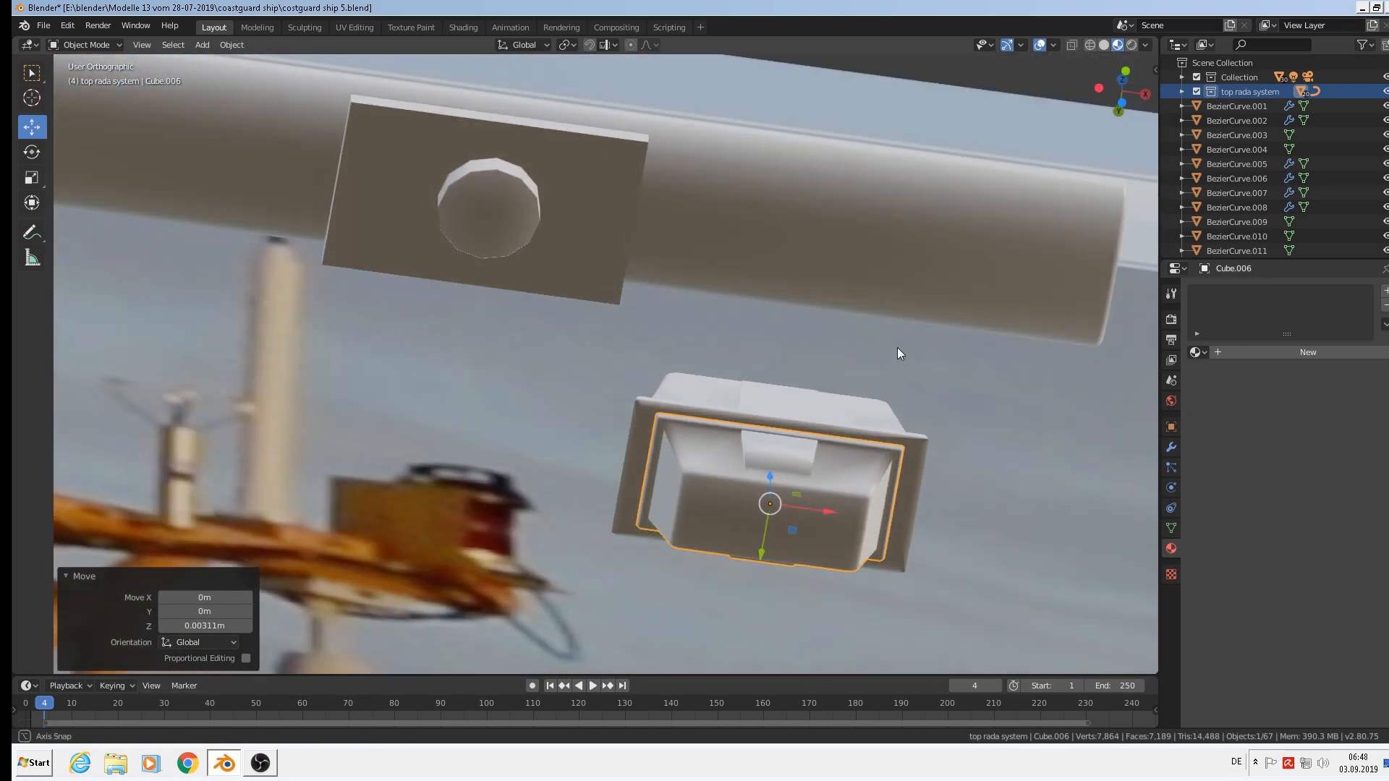
Scale the lower half of the radar housing by 1.067 along the X axis
scroll(964, 540, up, 3)
key(s)
key(x)
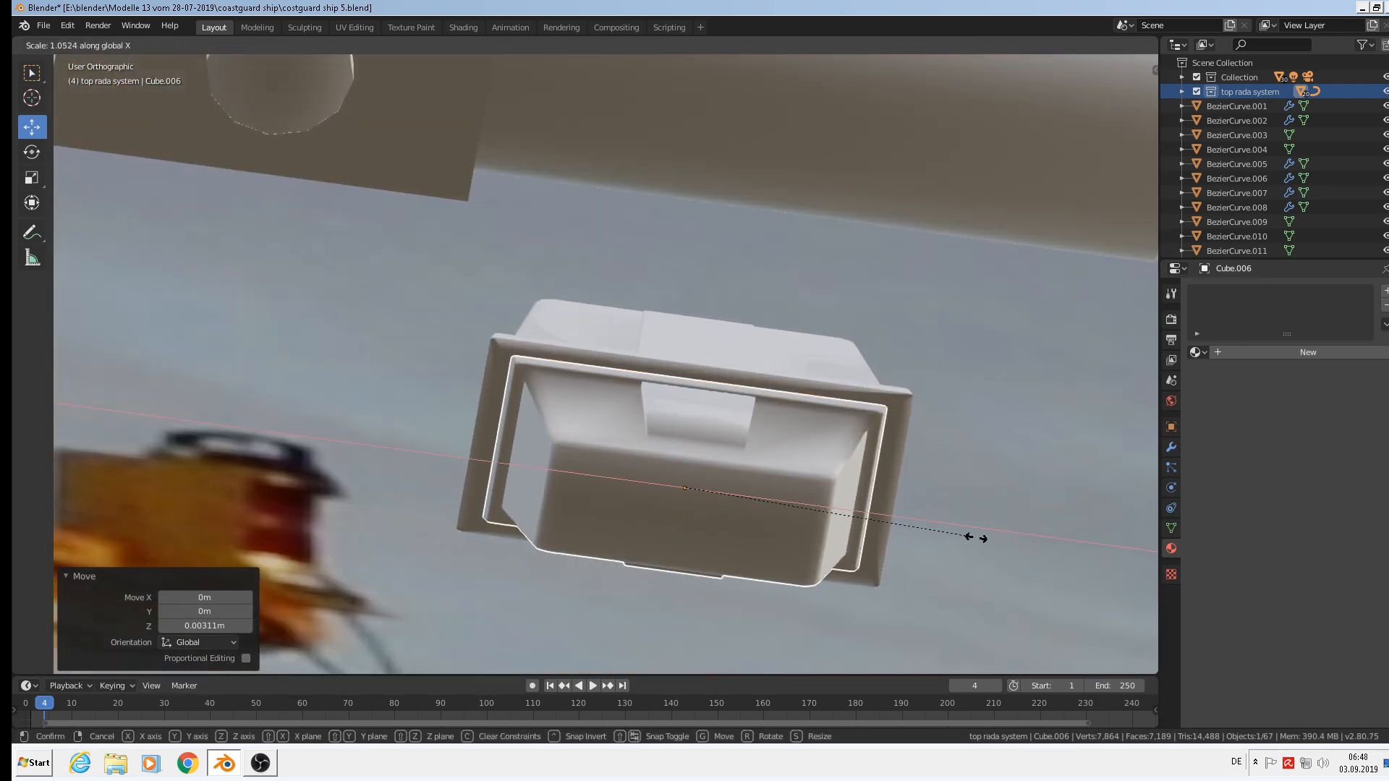
click(980, 536)
middle_drag(979, 536, 874, 609)
scroll(874, 609, down, 4)
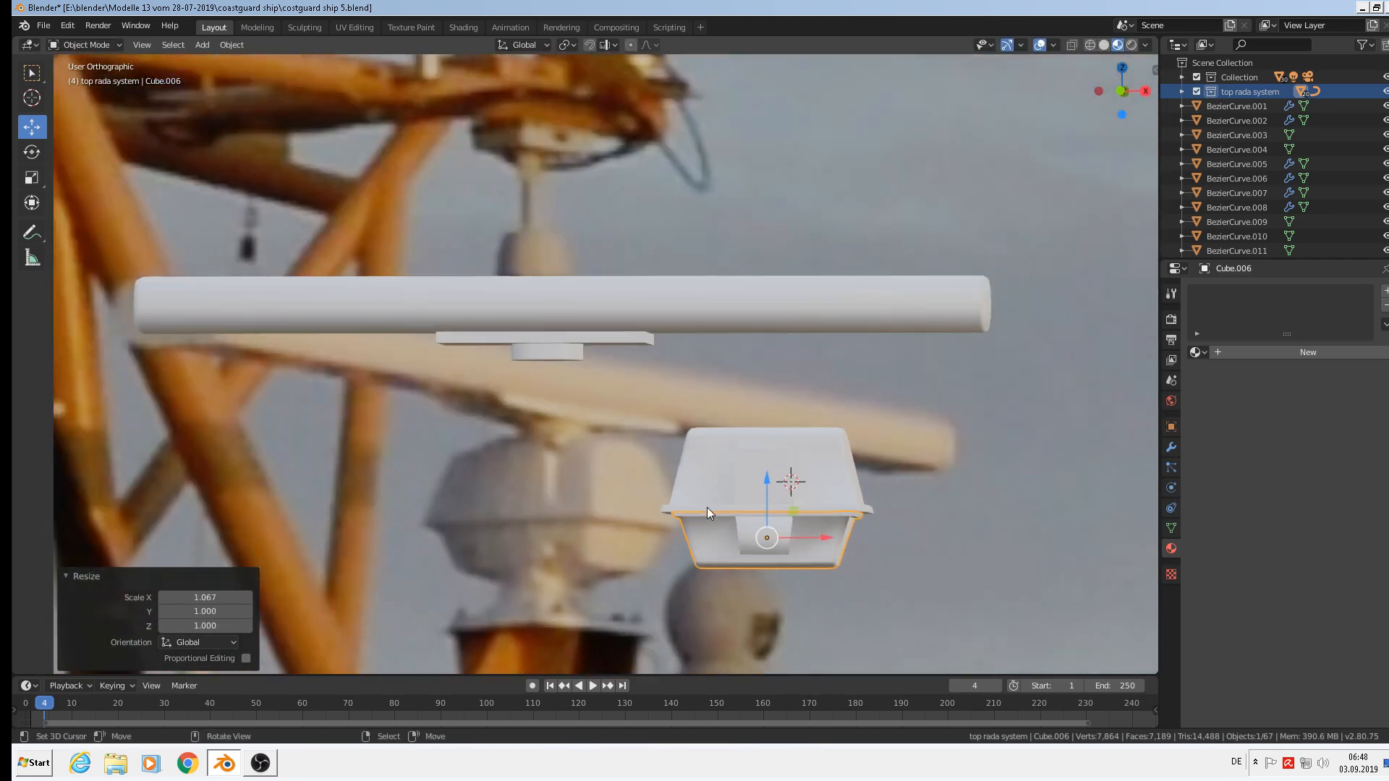
middle_drag(706, 507, 729, 518)
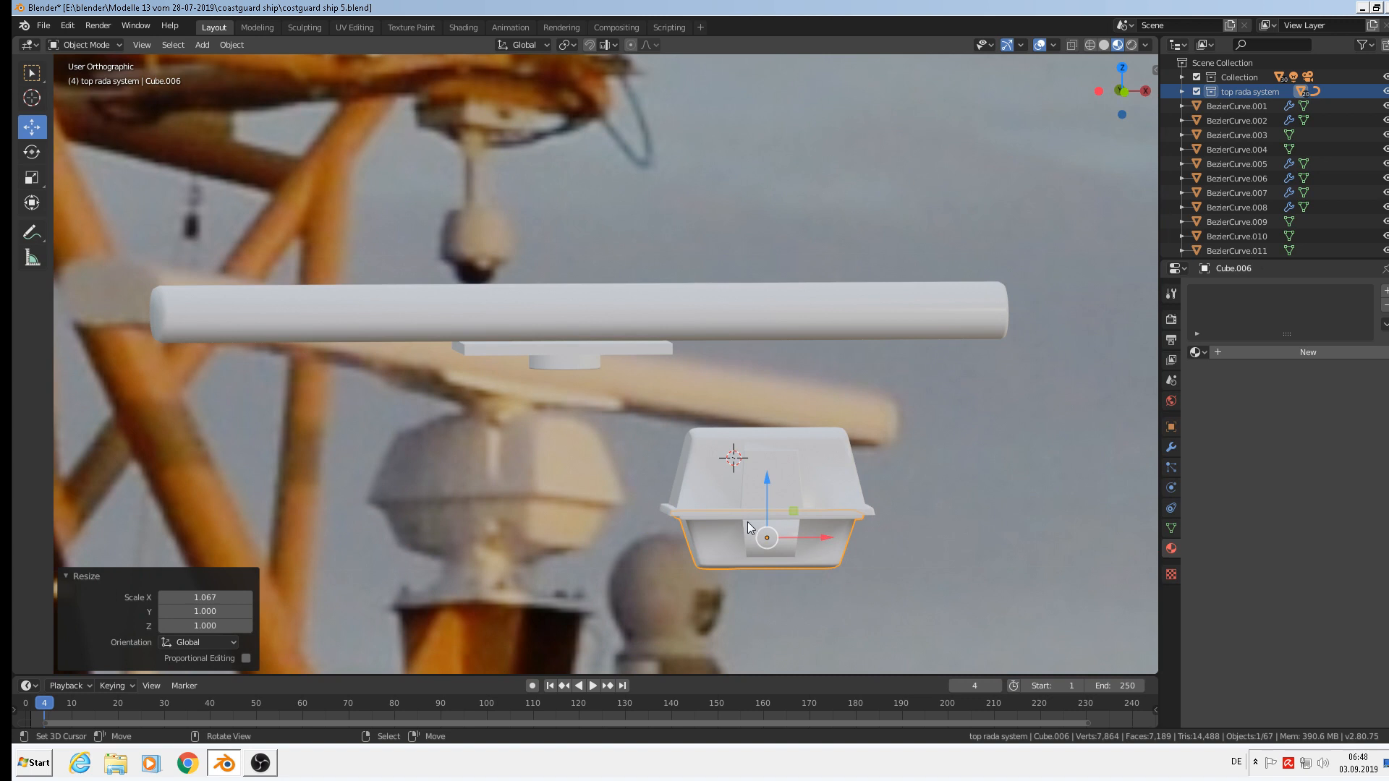
scroll(748, 522, down, 3)
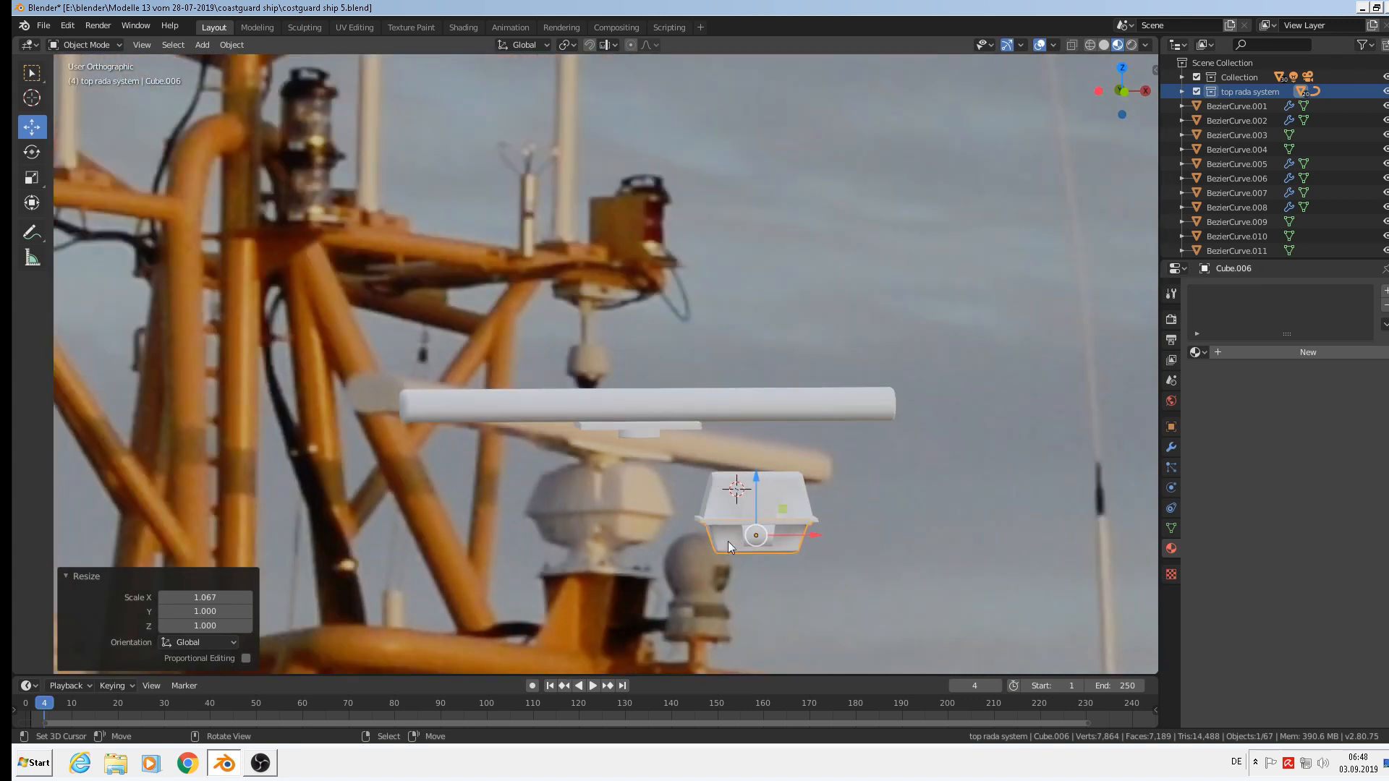
Select both the lower and upper housing halves and move them -0.0305 m along X, beneath the radar bar
shift+click(764, 489)
key(g)
key(x)
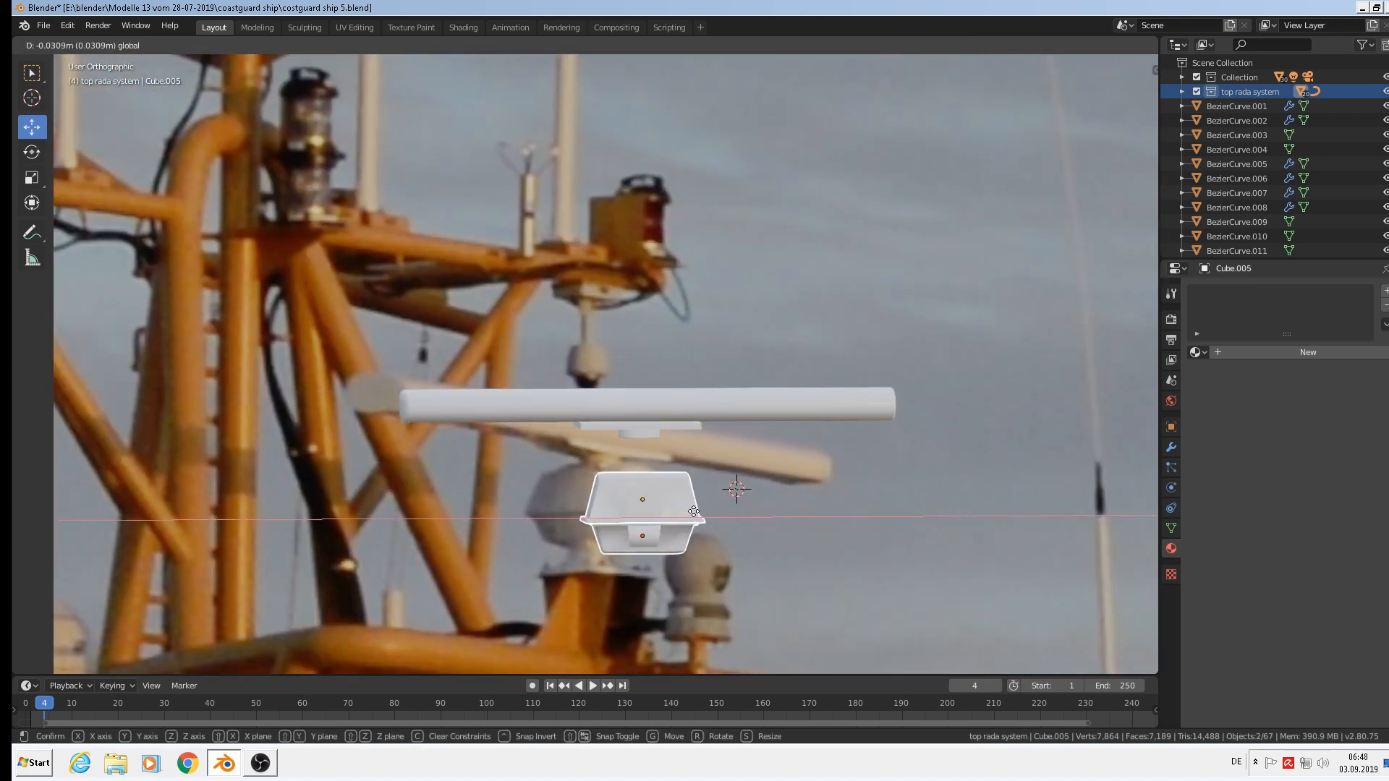
click(693, 511)
In front view, raise both housing halves toward the bar's mount and shift them -0.00196 m along X
key(KP_1)
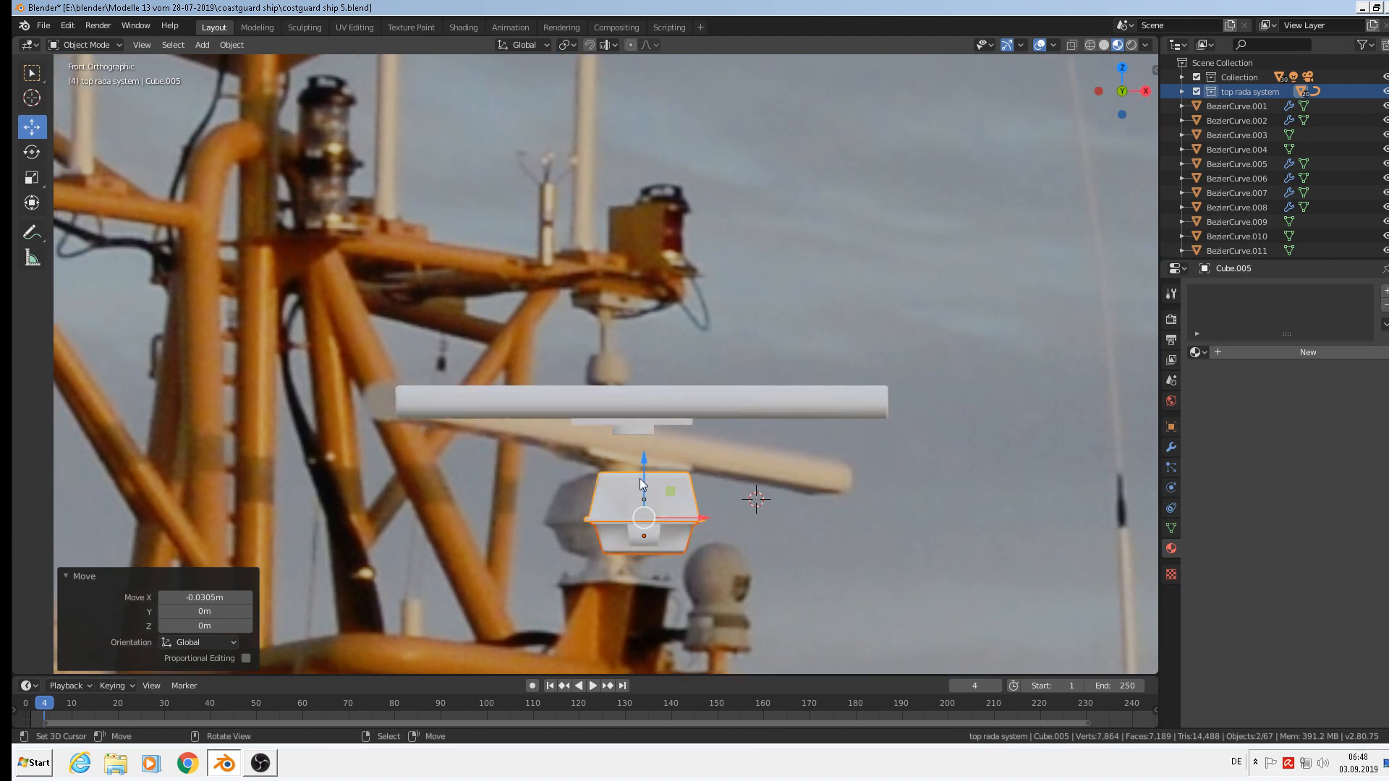
drag(640, 483, 641, 444)
drag(700, 479, 688, 481)
In top view, move both housing halves along Y so they sit centred under the radar bar
middle_drag(689, 482, 805, 554)
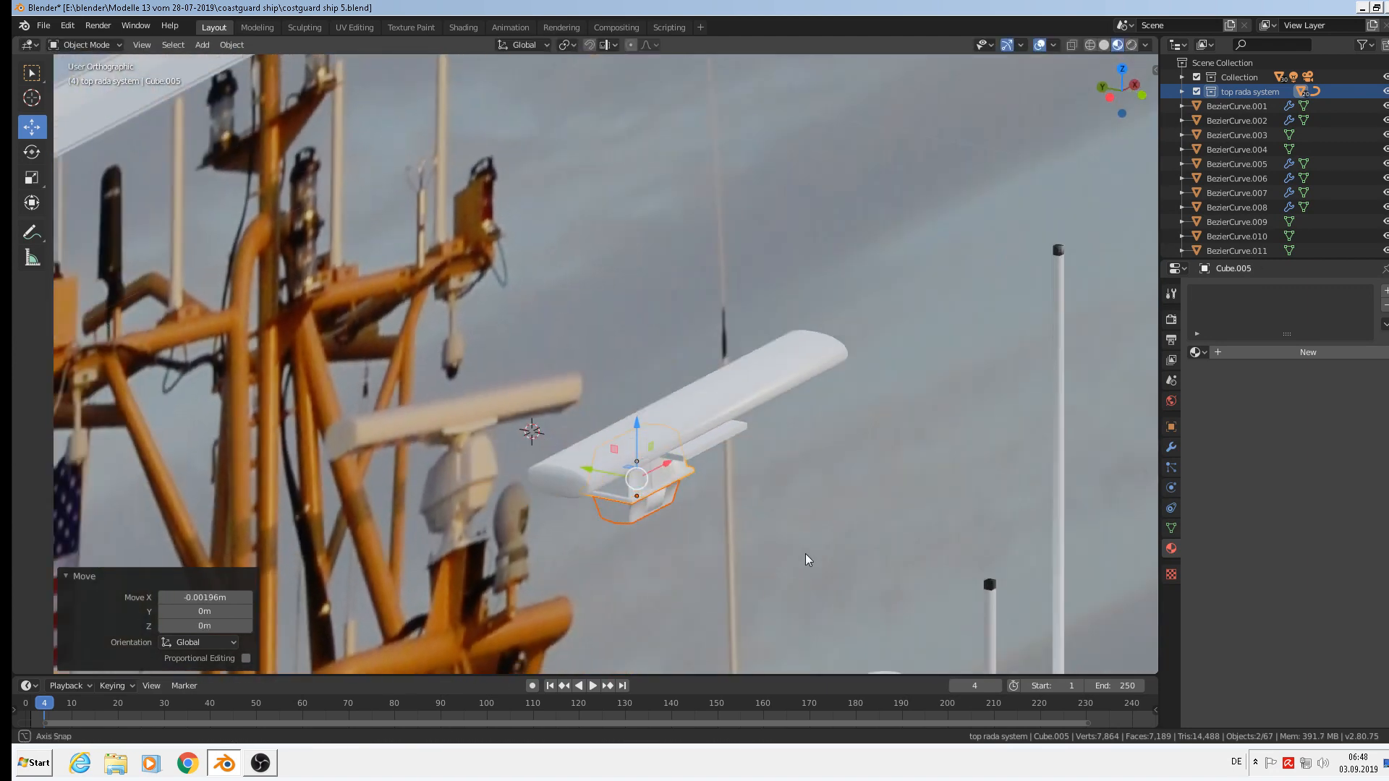
key(KP_7)
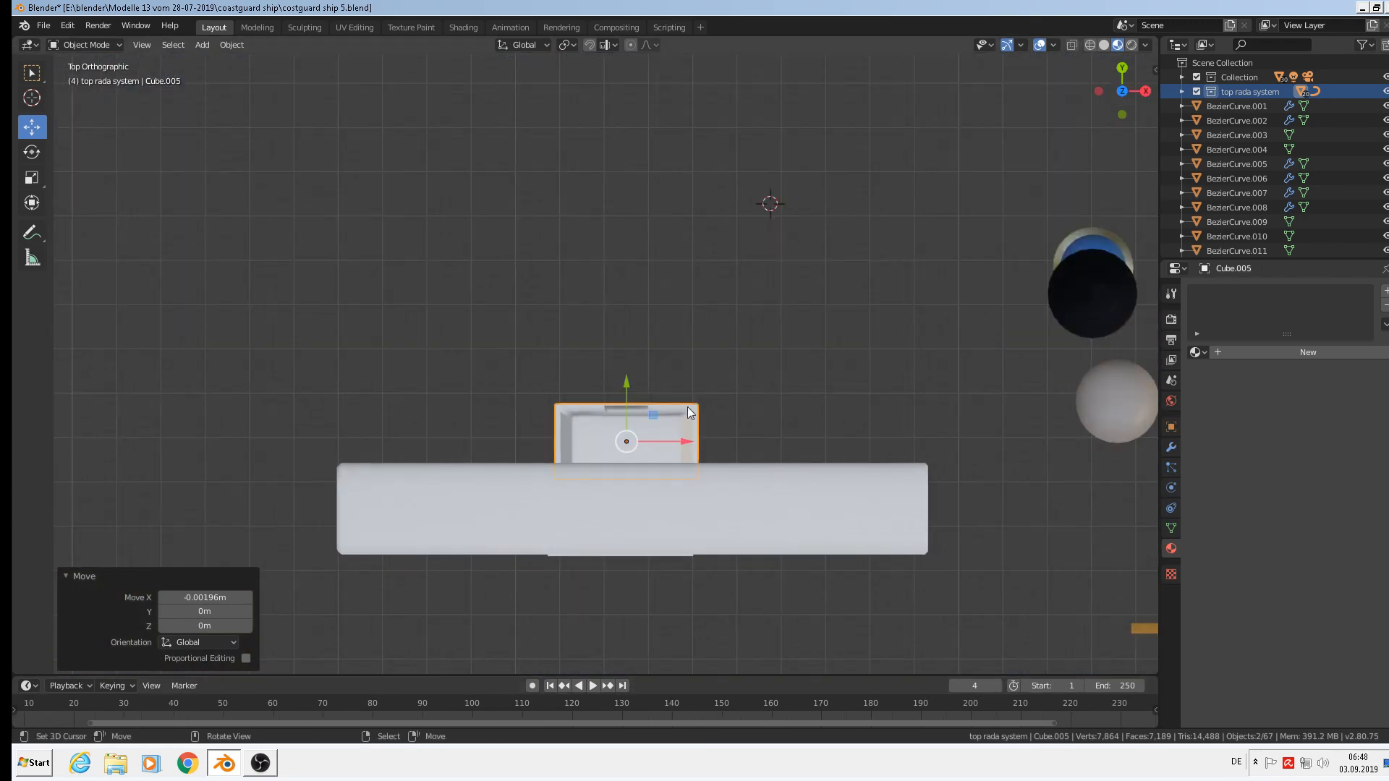
drag(627, 379, 626, 455)
middle_drag(697, 609, 730, 453)
scroll(705, 548, up, 2)
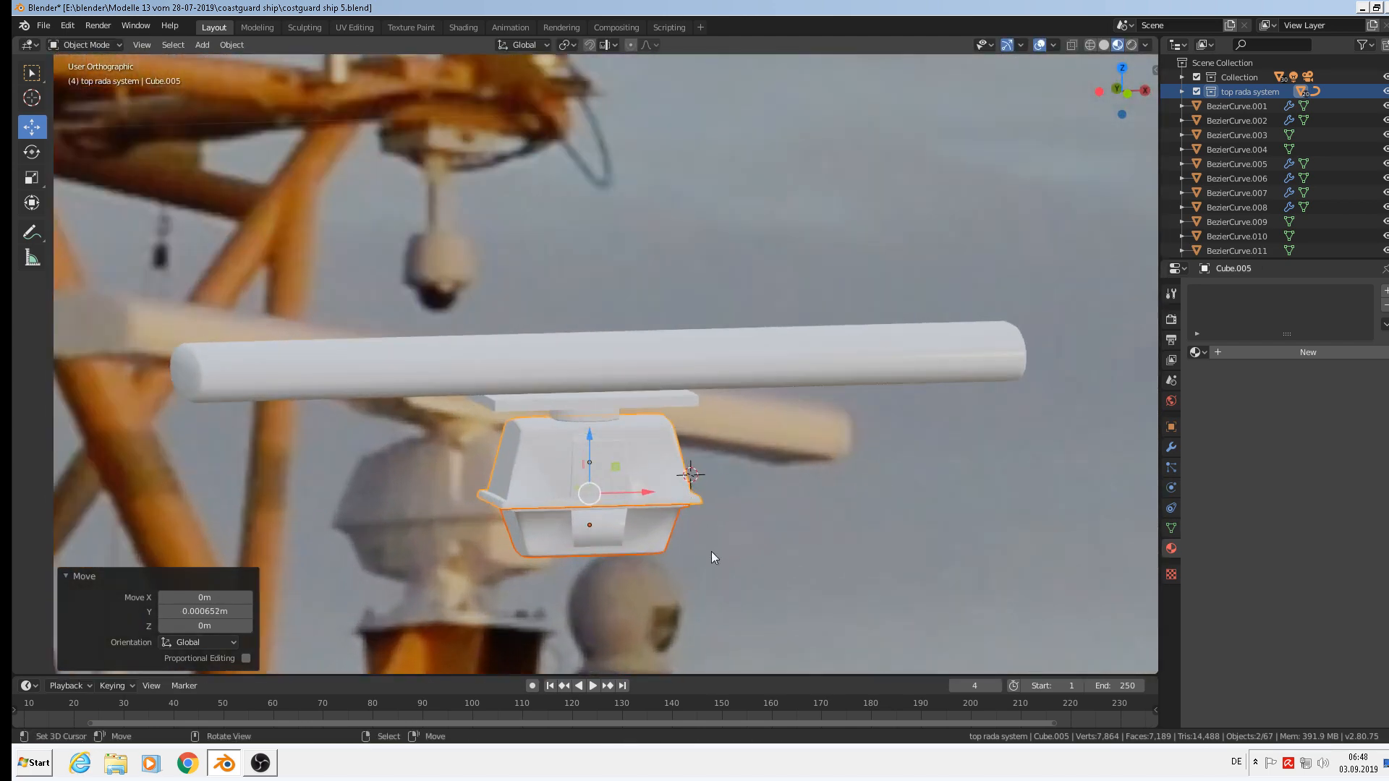
Add a loop cut around the lower housing half, slid close under its rim with a factor of 0.963
shift+middle_drag(710, 551, 923, 455)
key(a)
click(836, 436)
scroll(806, 426, up, 2)
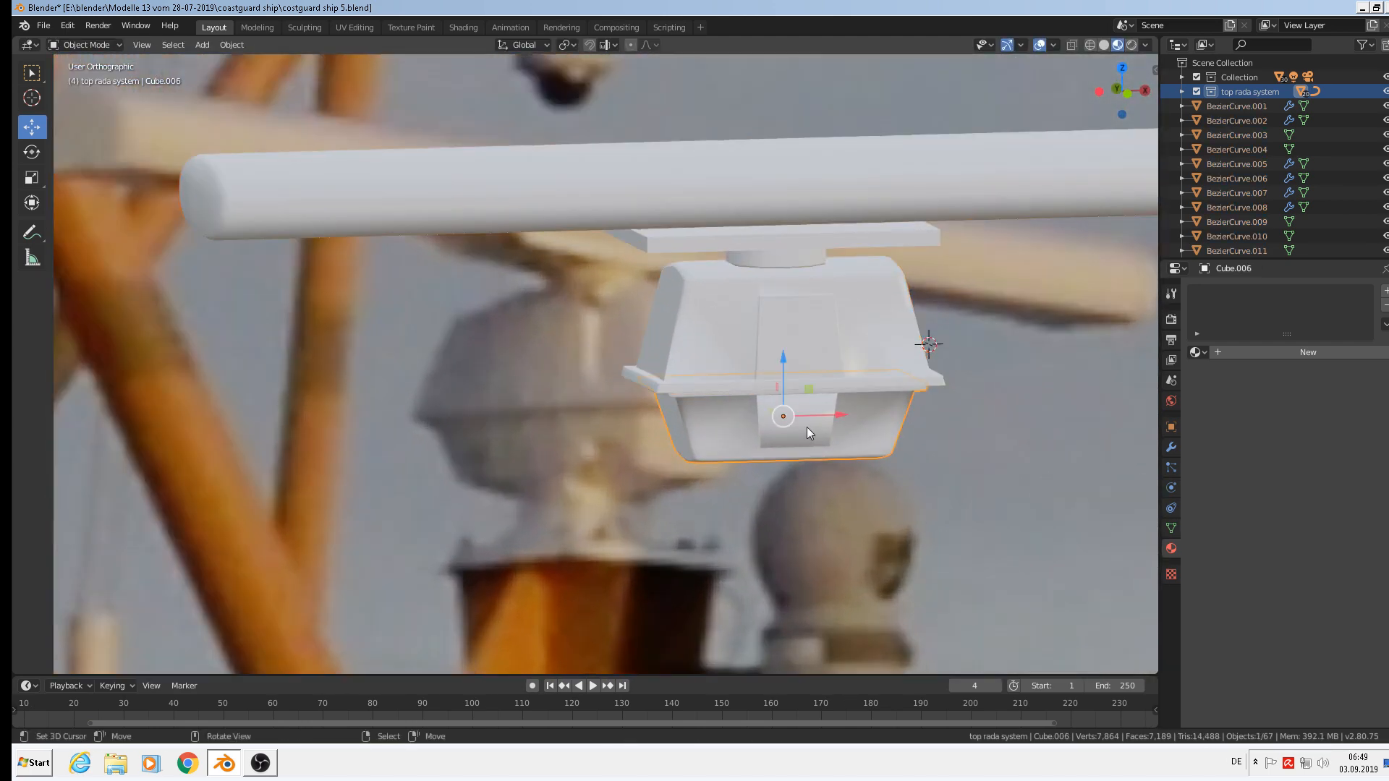
scroll(811, 489, up, 1)
middle_drag(811, 489, 831, 466)
scroll(745, 431, up, 4)
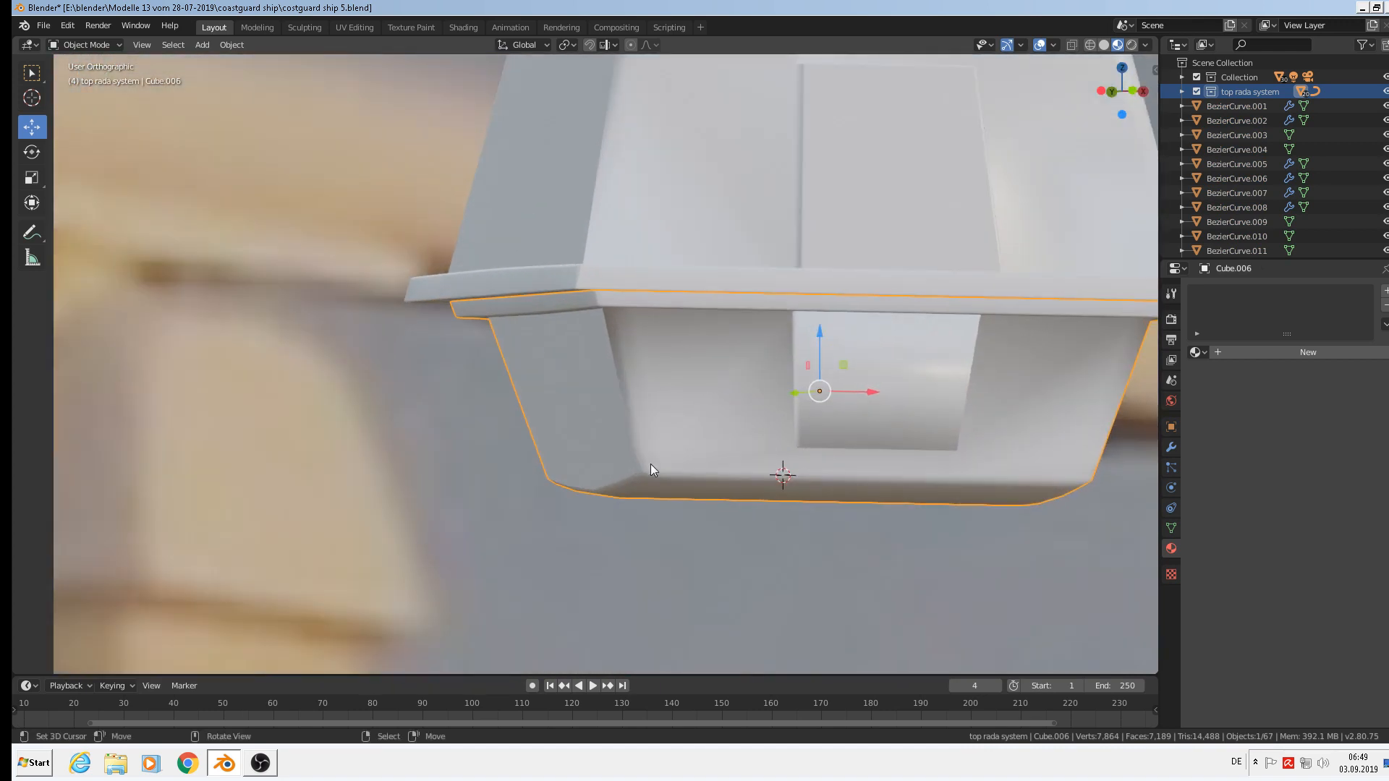
key(Tab)
scroll(643, 354, up, 3)
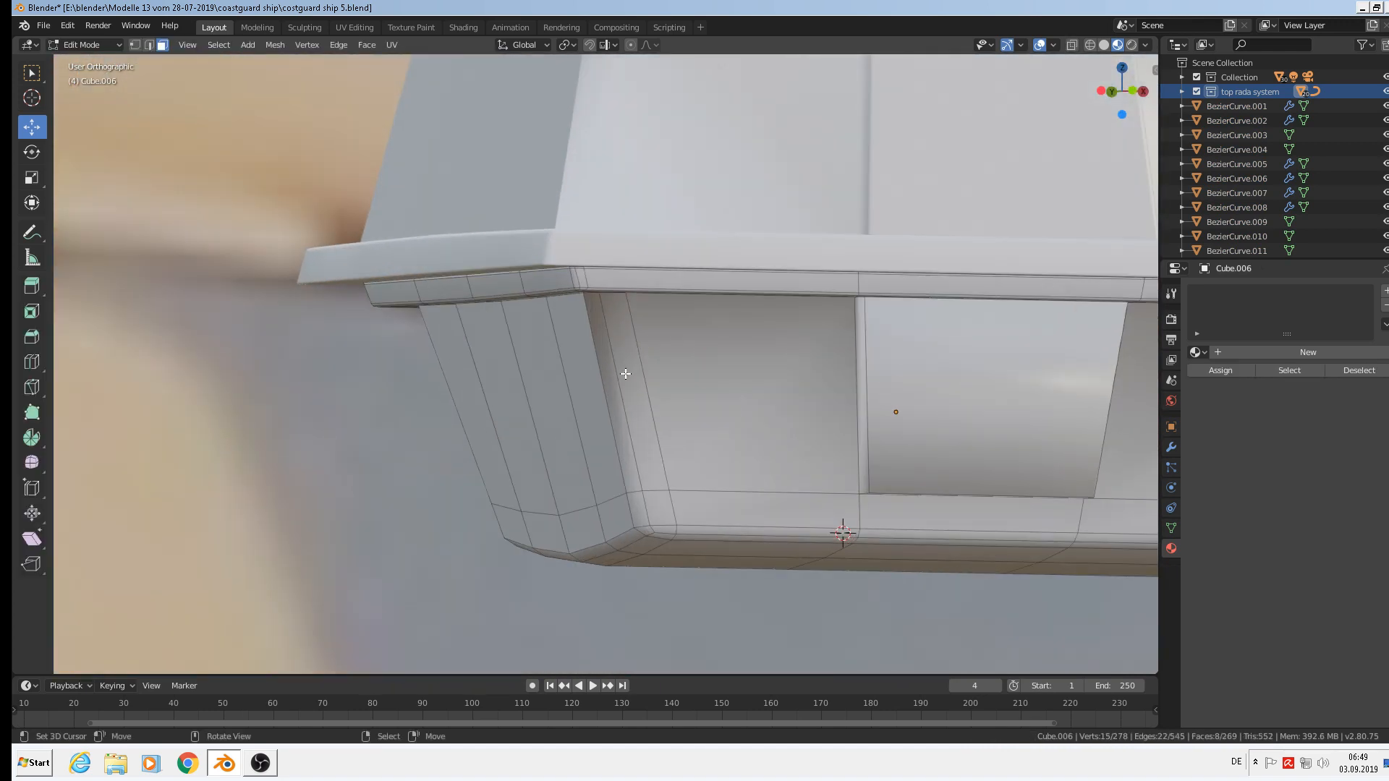
key(ctrl+r)
click(620, 378)
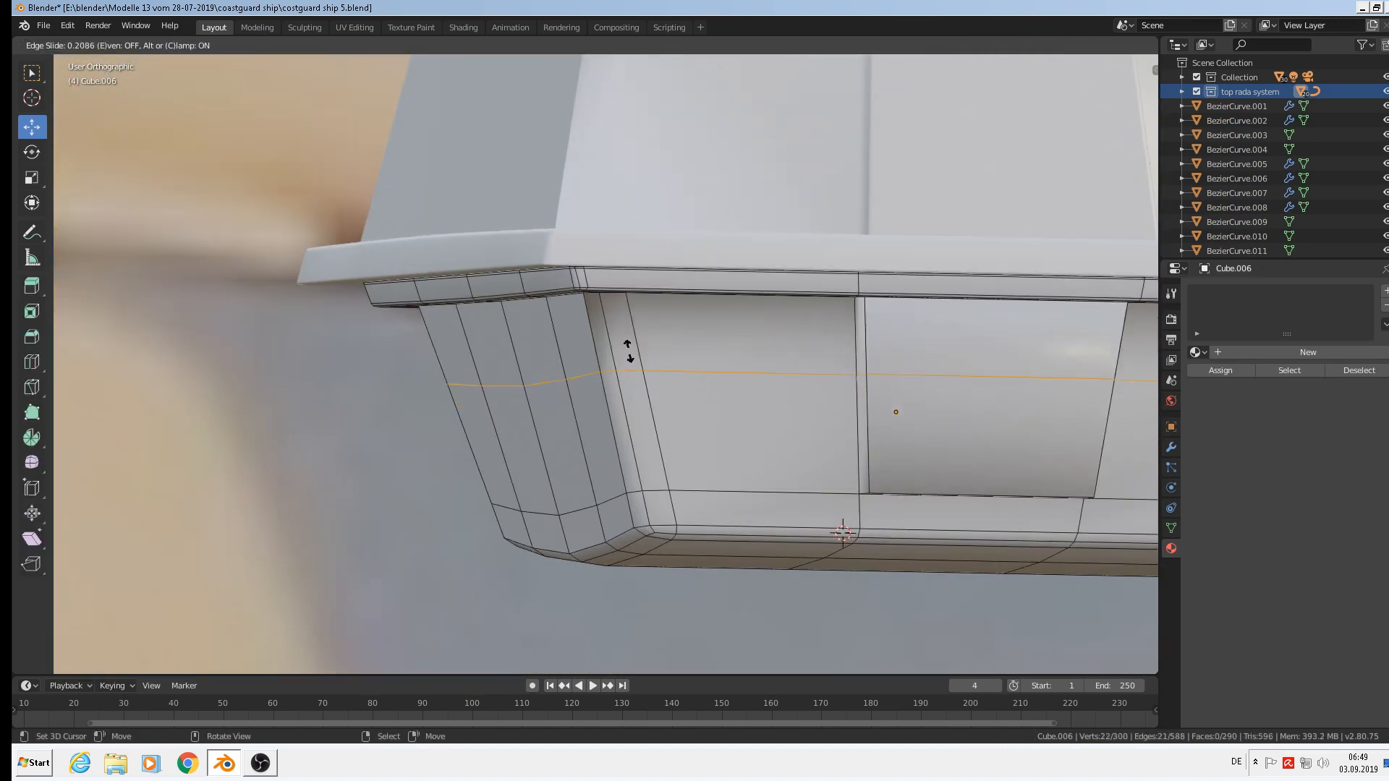
click(636, 274)
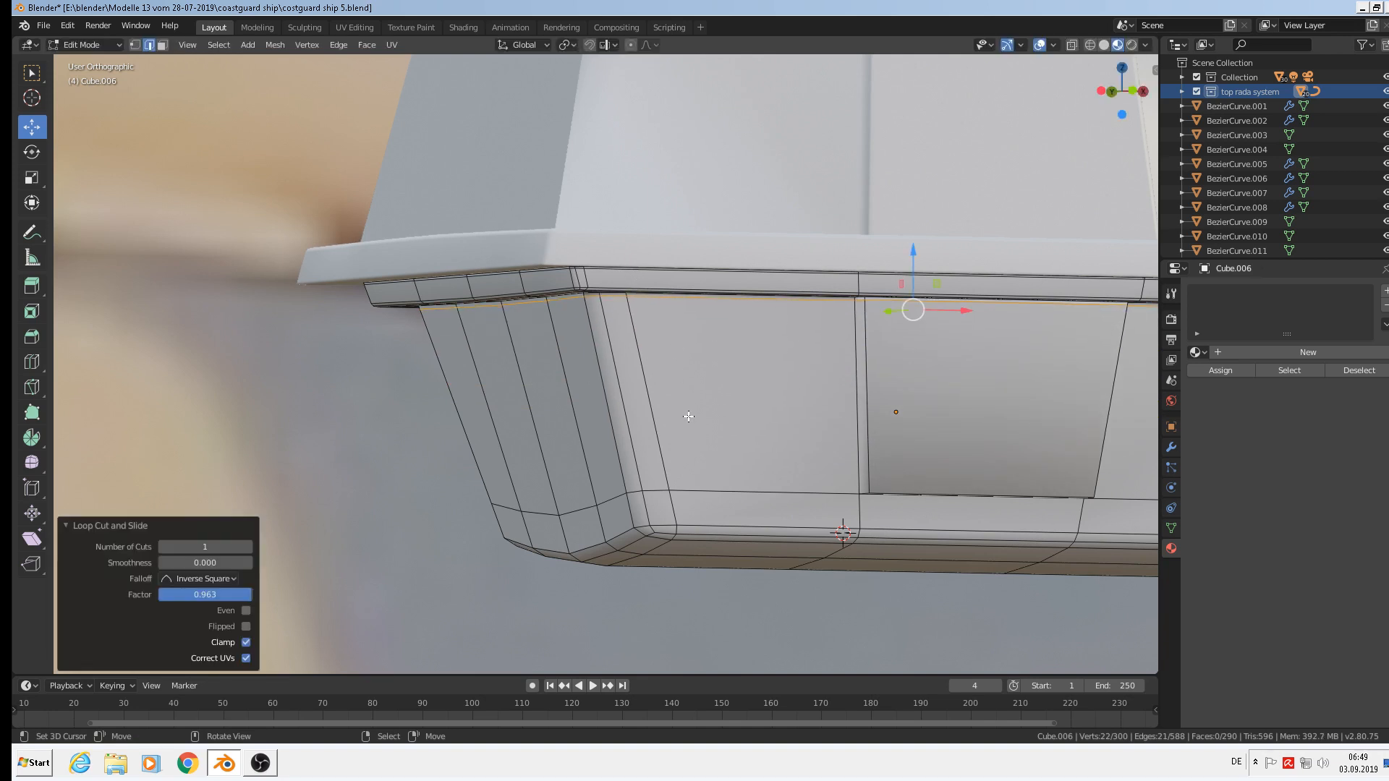
Add a second loop cut on the lower housing half, slid to its bottom bevel with factor -0.967, and return to Object Mode
key(g)
key(g)
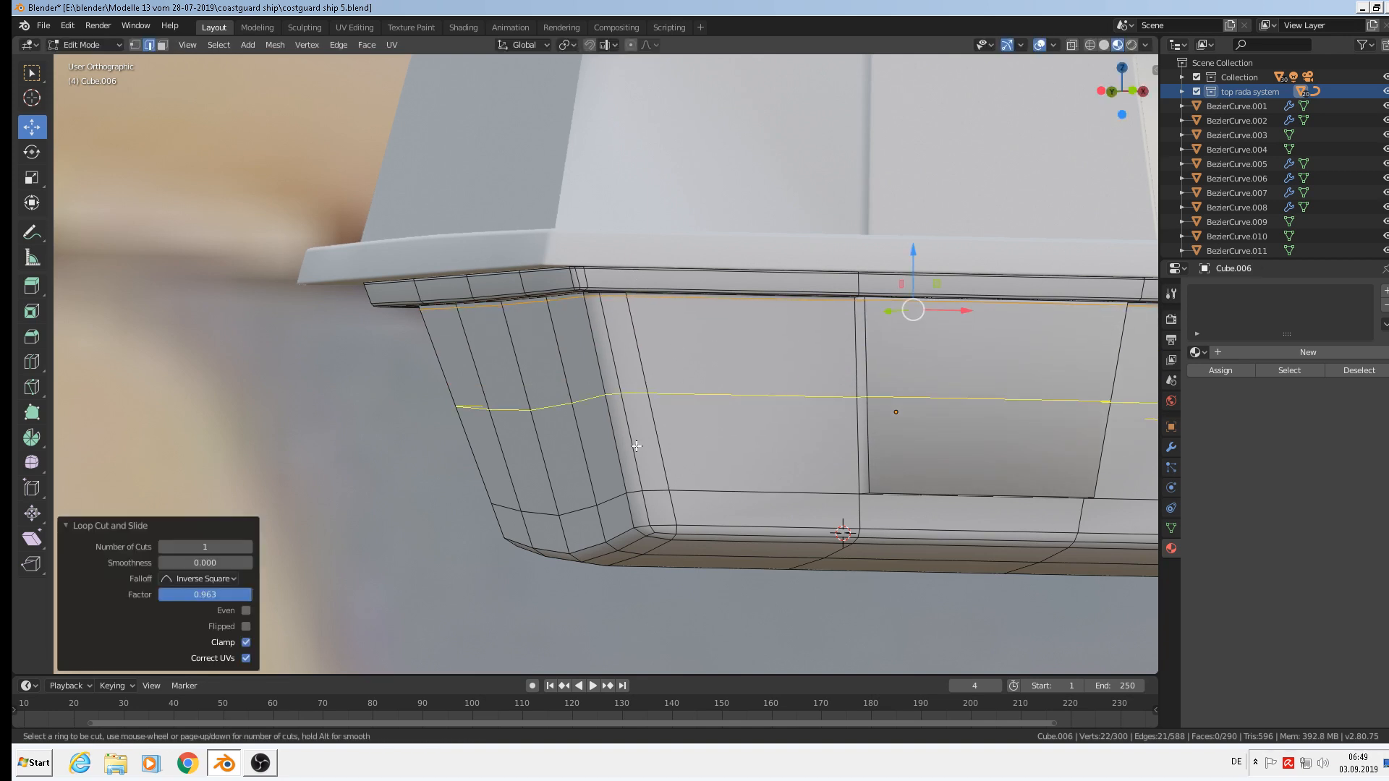
click(643, 541)
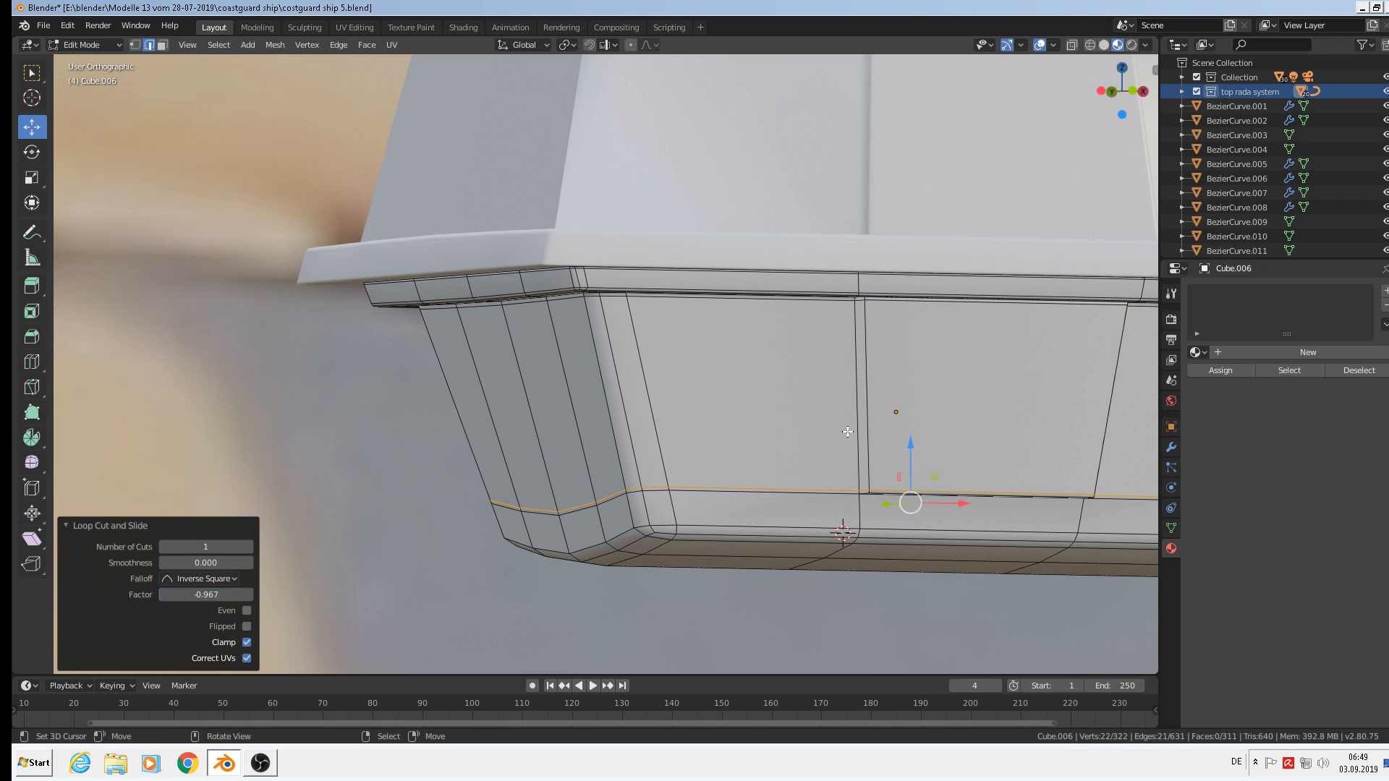
key(Tab)
scroll(905, 411, down, 6)
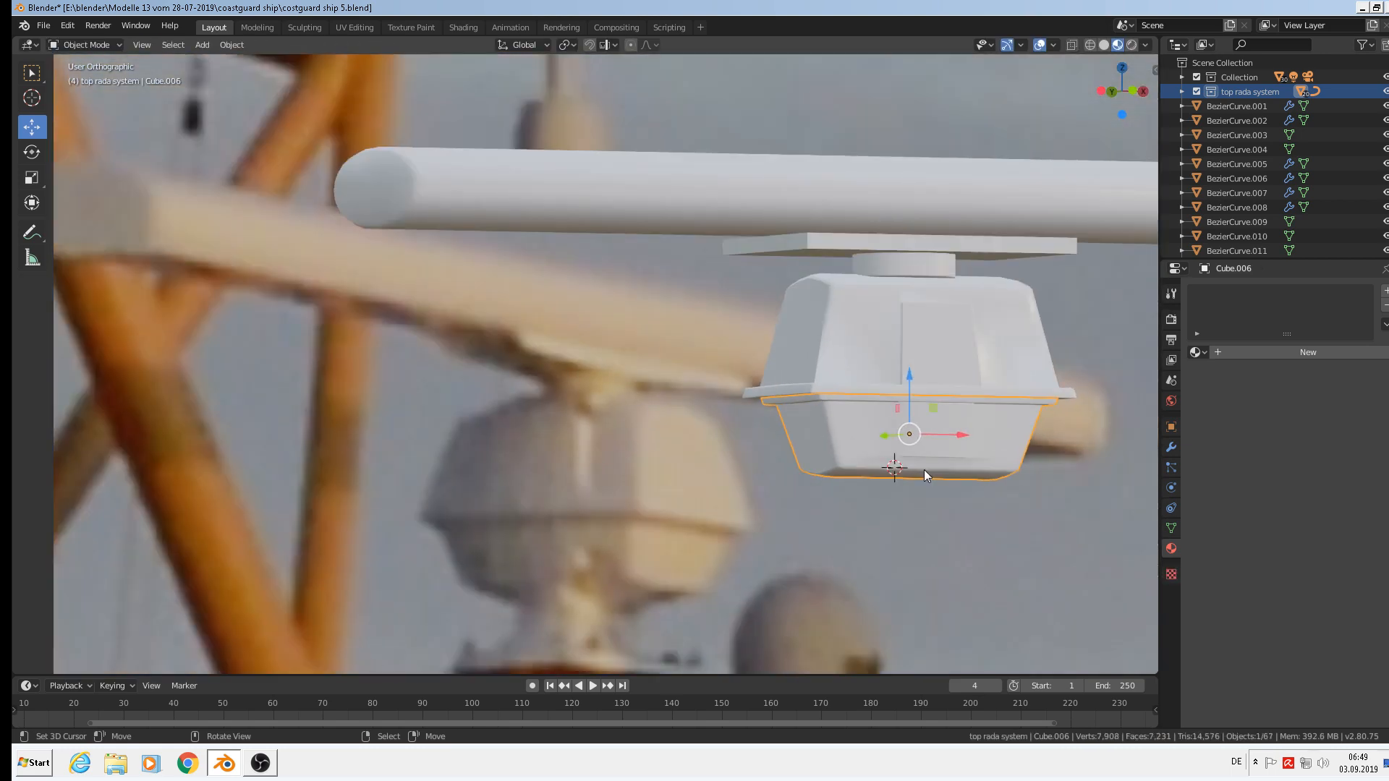
Compare the radar assembly with the mast in the reference photos, examining what sits below the housing
mouse_move(923, 471)
middle_down()
mouse_move(882, 504)
mouse_move(932, 495)
middle_up()
scroll(932, 495, down, 4)
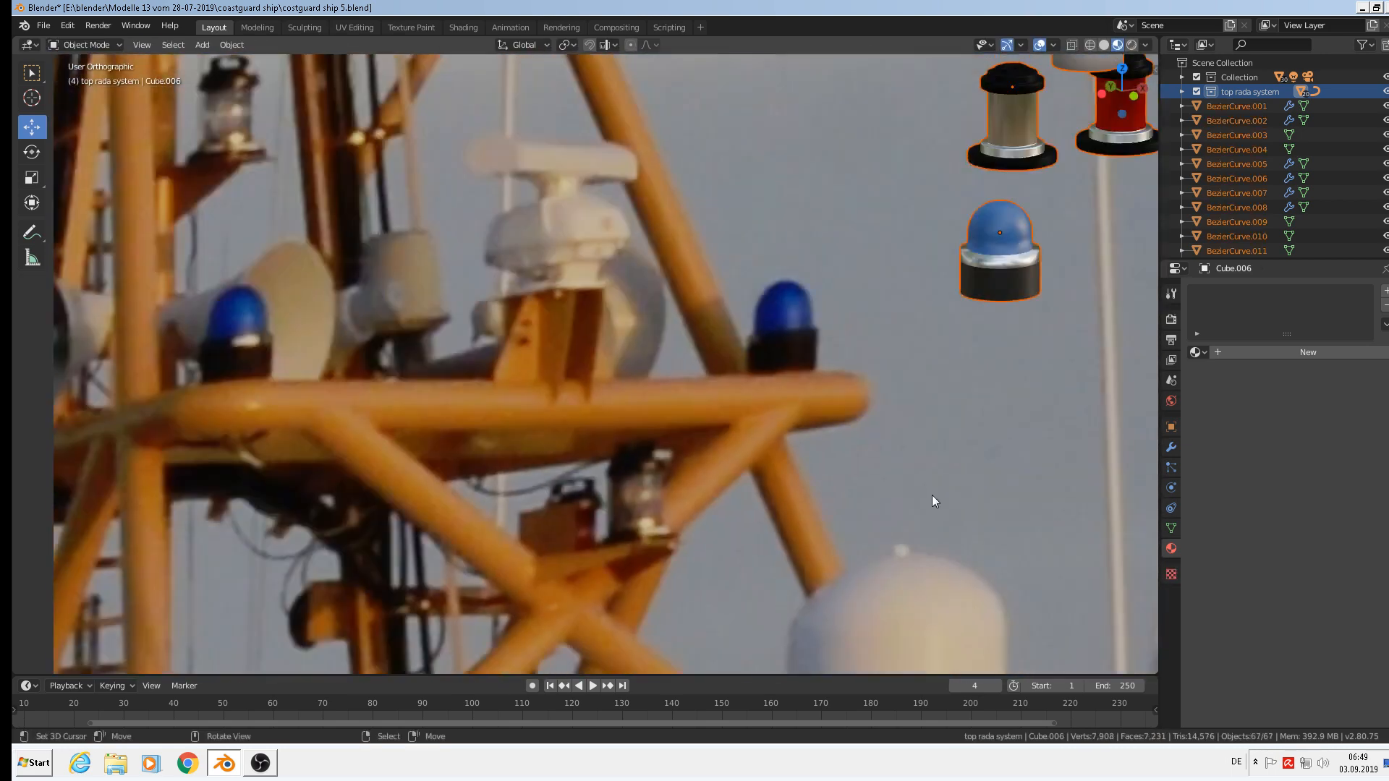
key(KP_1)
scroll(928, 496, down, 8)
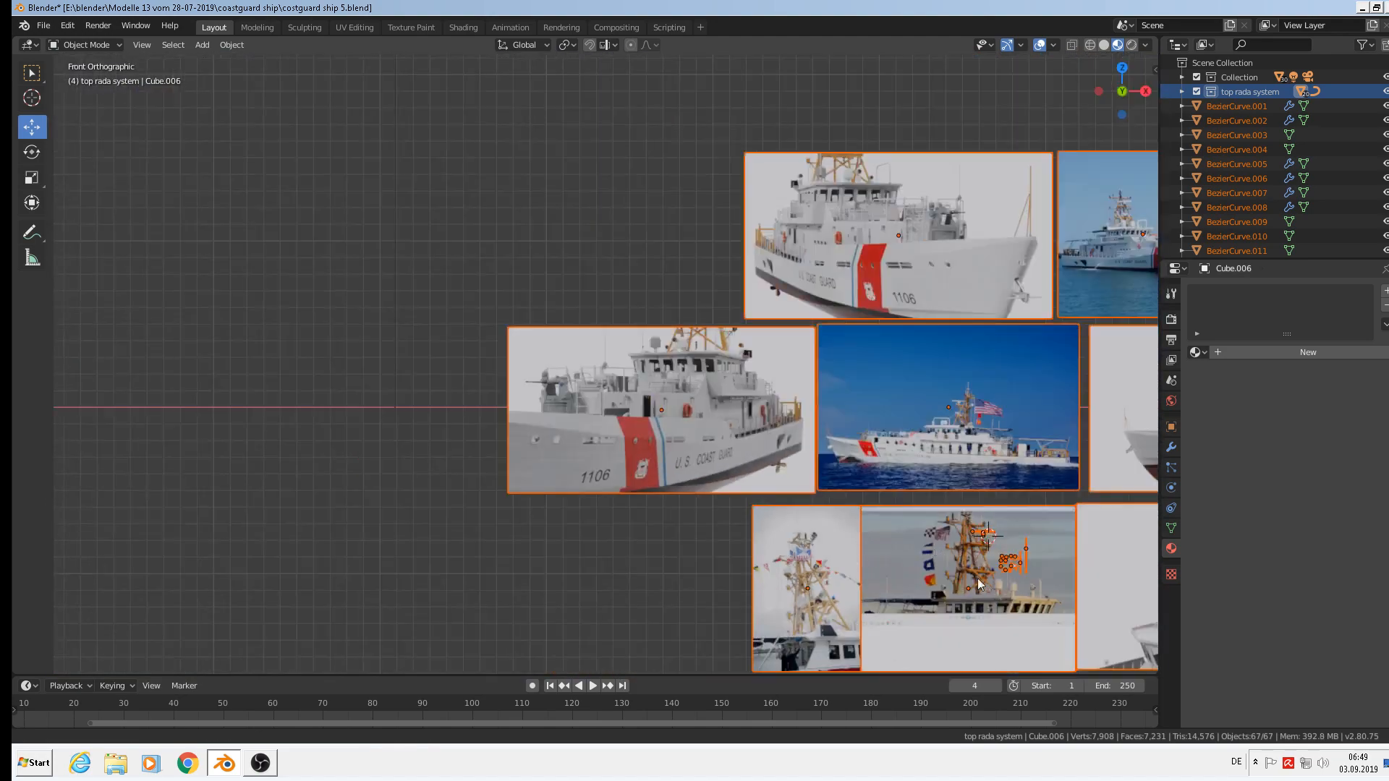
shift+middle_drag(978, 583, 611, 305)
scroll(622, 317, up, 2)
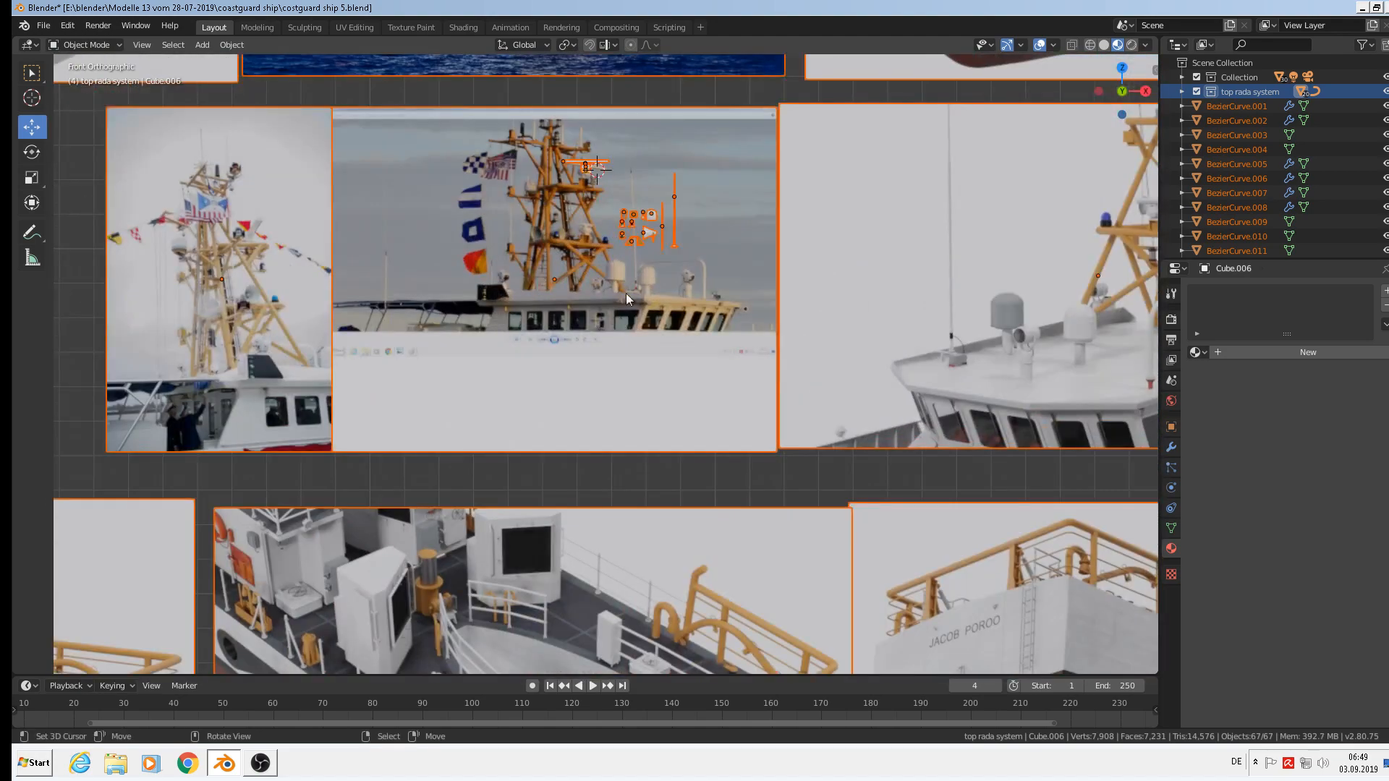
scroll(594, 206, up, 3)
middle_drag(594, 198, 622, 207)
shift+middle_drag(577, 155, 899, 583)
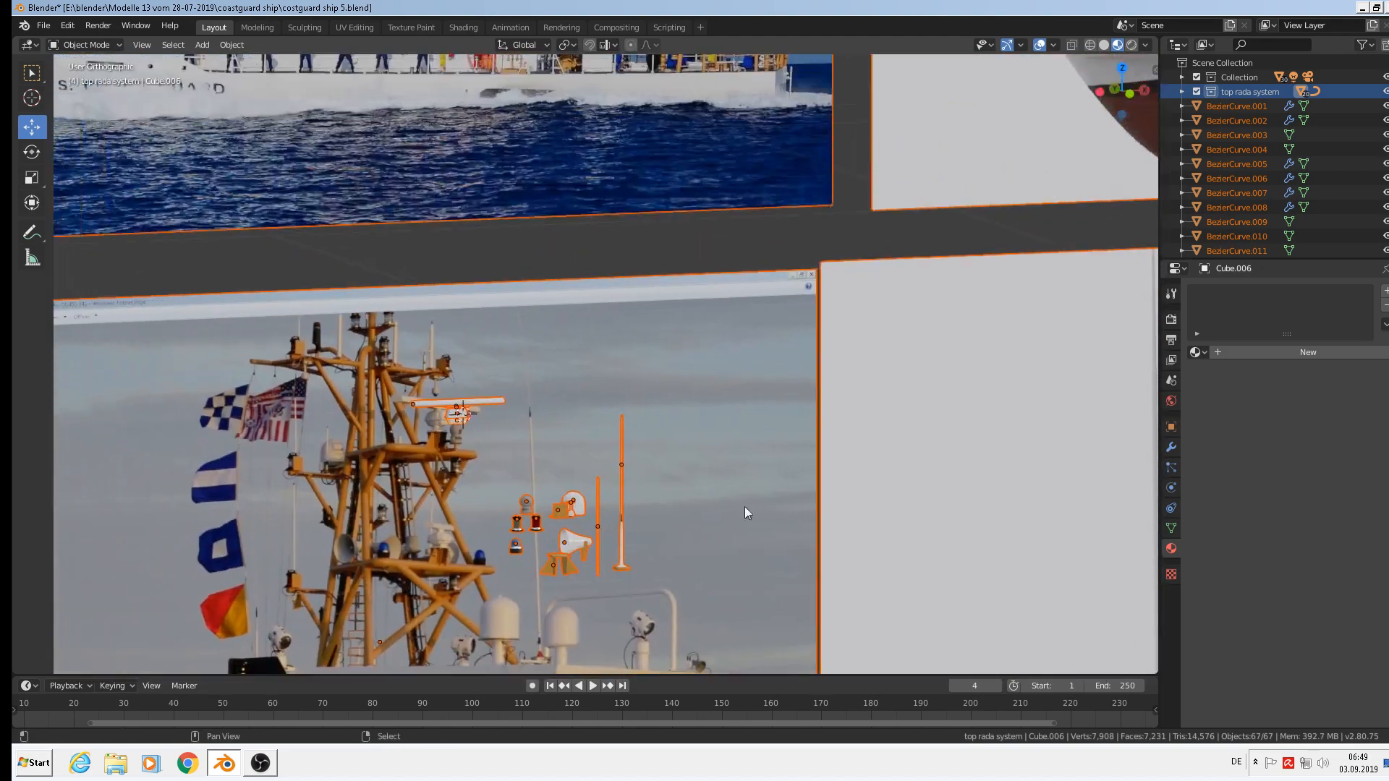
click(456, 417)
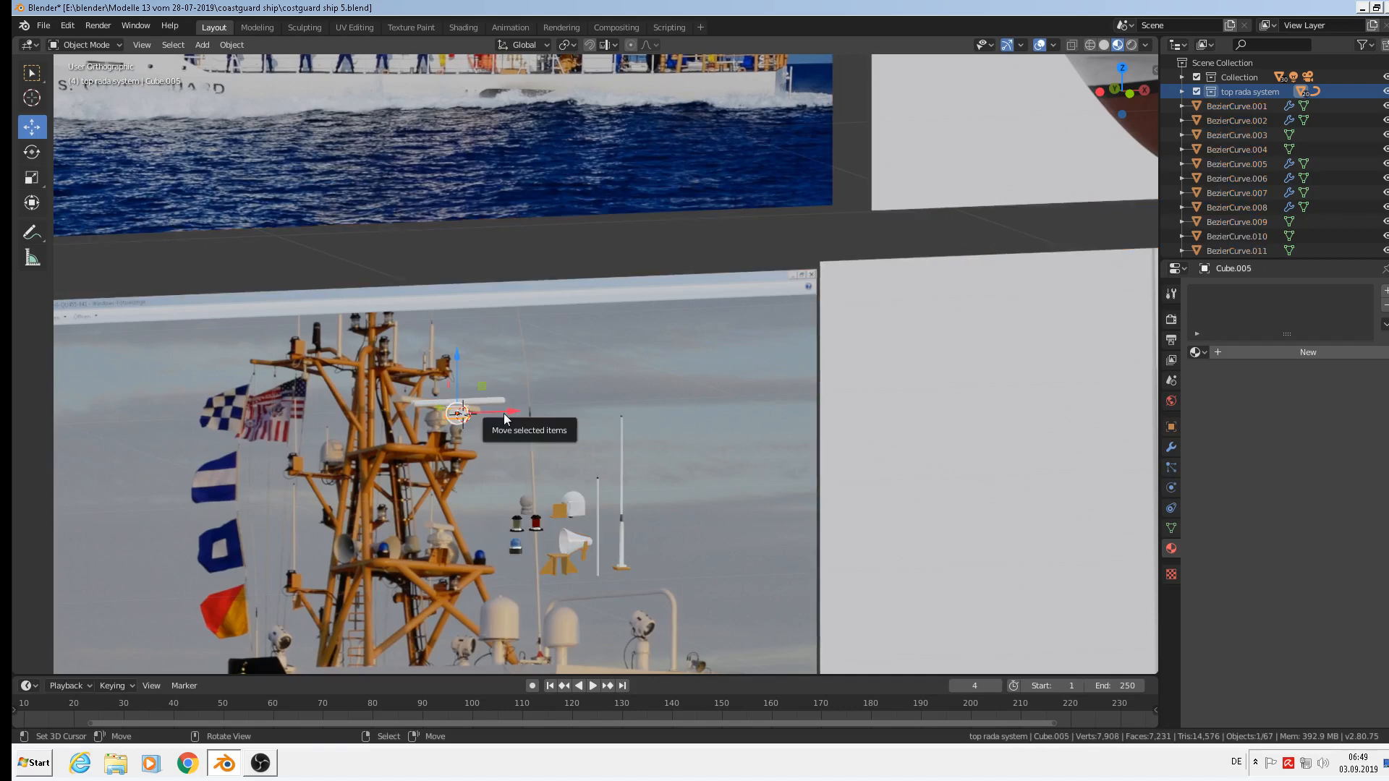
key(KP_Decimal)
scroll(514, 421, down, 8)
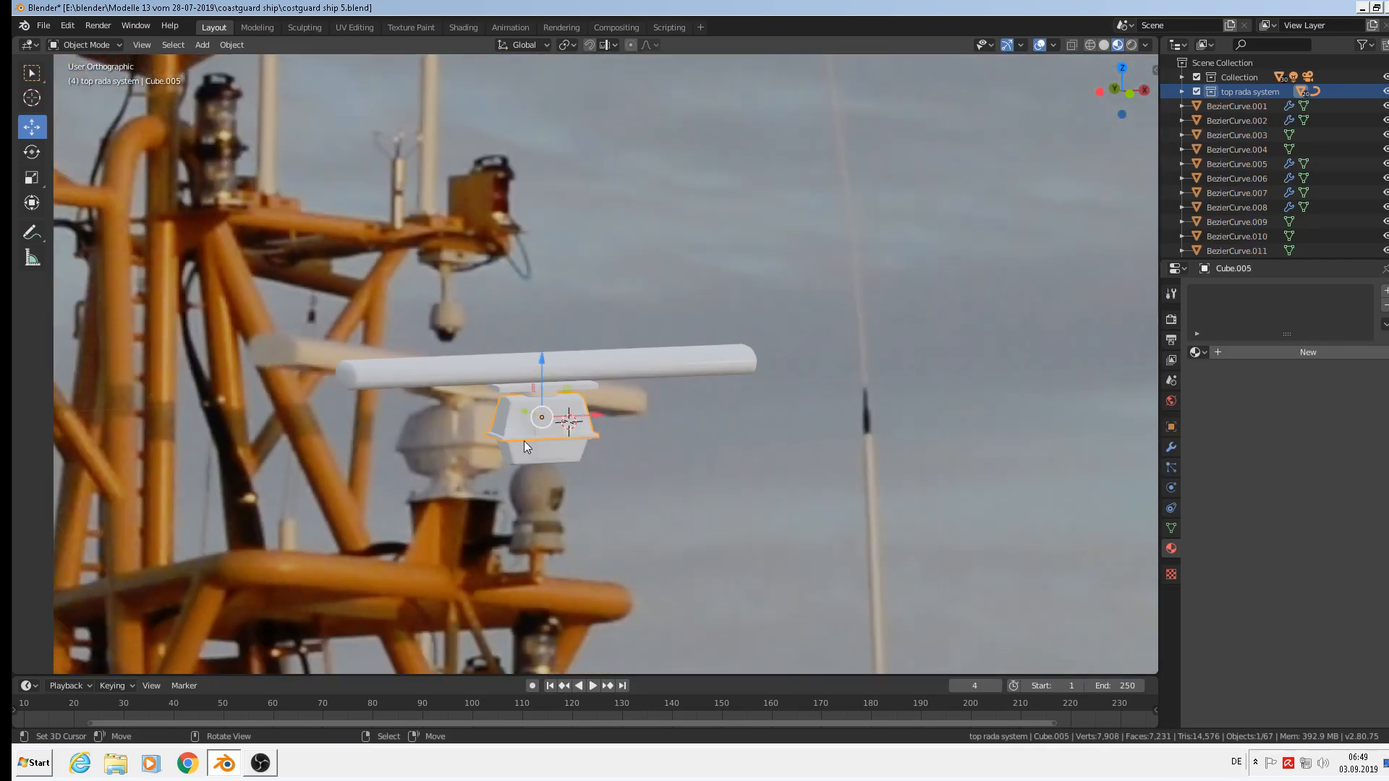
shift+middle_drag(610, 391, 719, 319)
scroll(719, 320, up, 3)
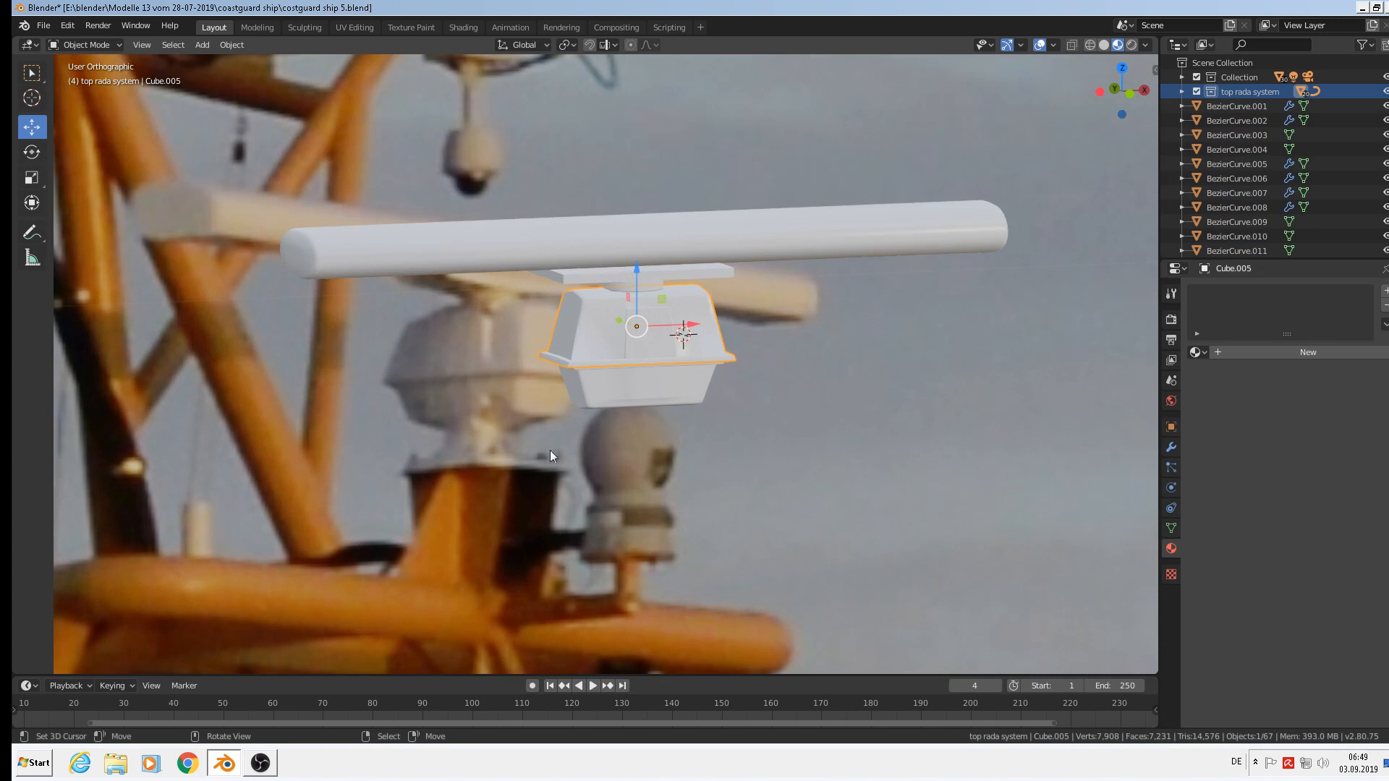
Duplicate the small cylinder above the housing, move the copy -0.0233 m along Z beneath the housing, and scale it to 0.856
click(645, 285)
key(shift+d)
key(Escape)
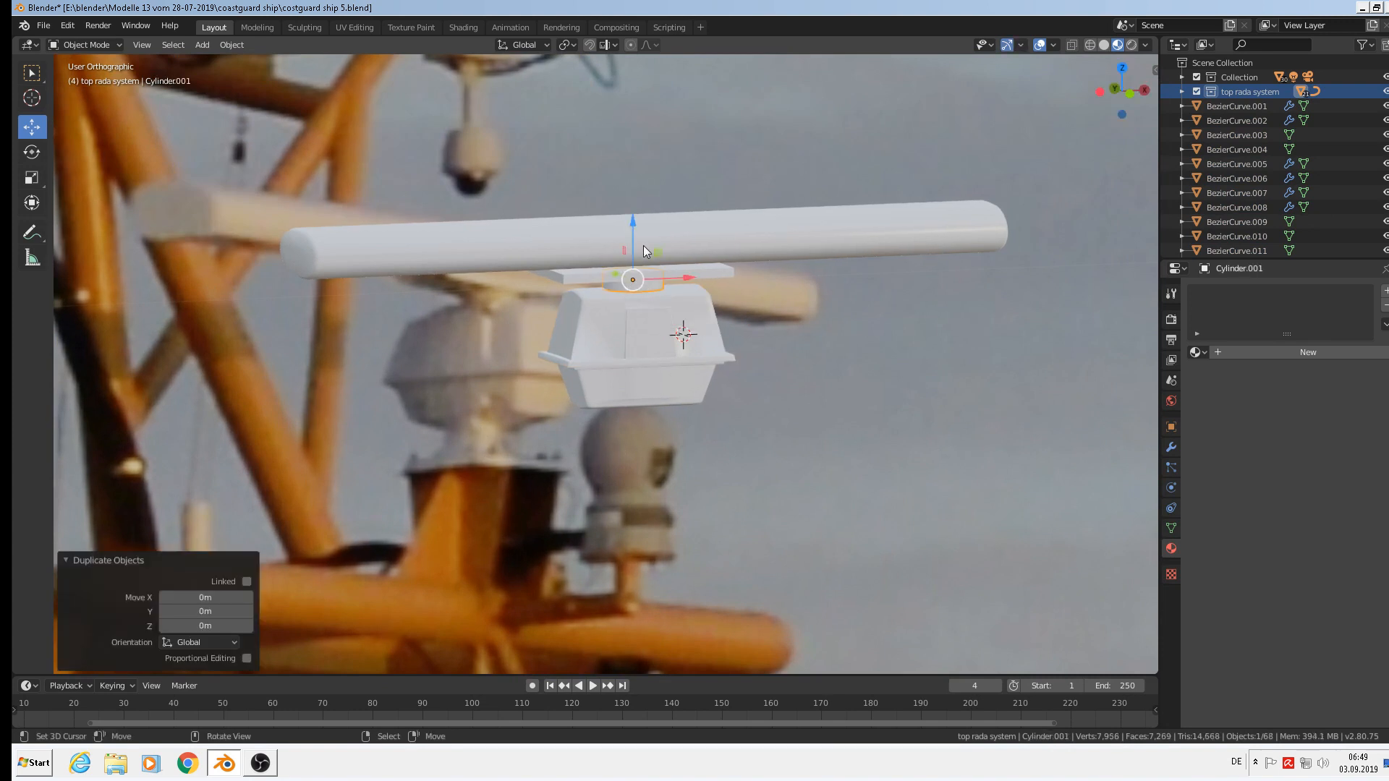
key(g)
key(z)
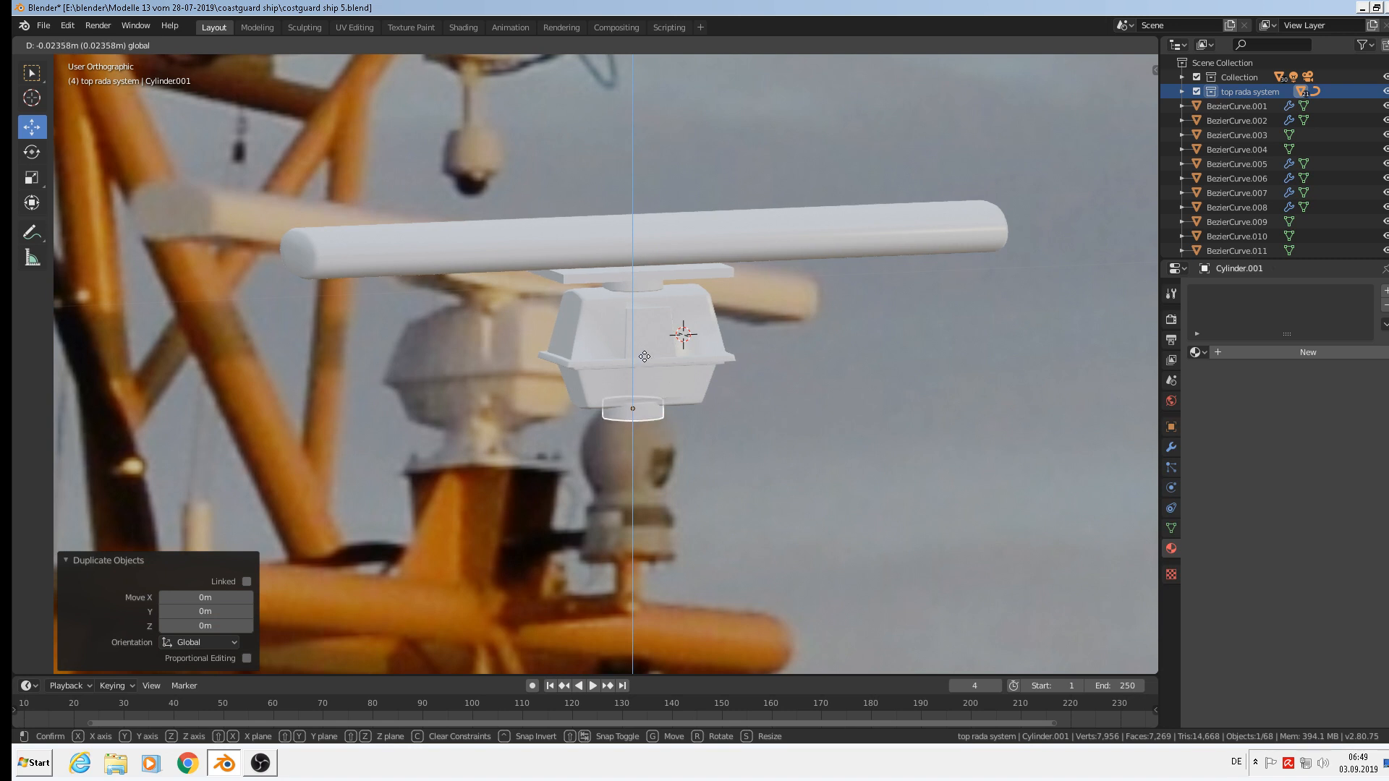
click(645, 356)
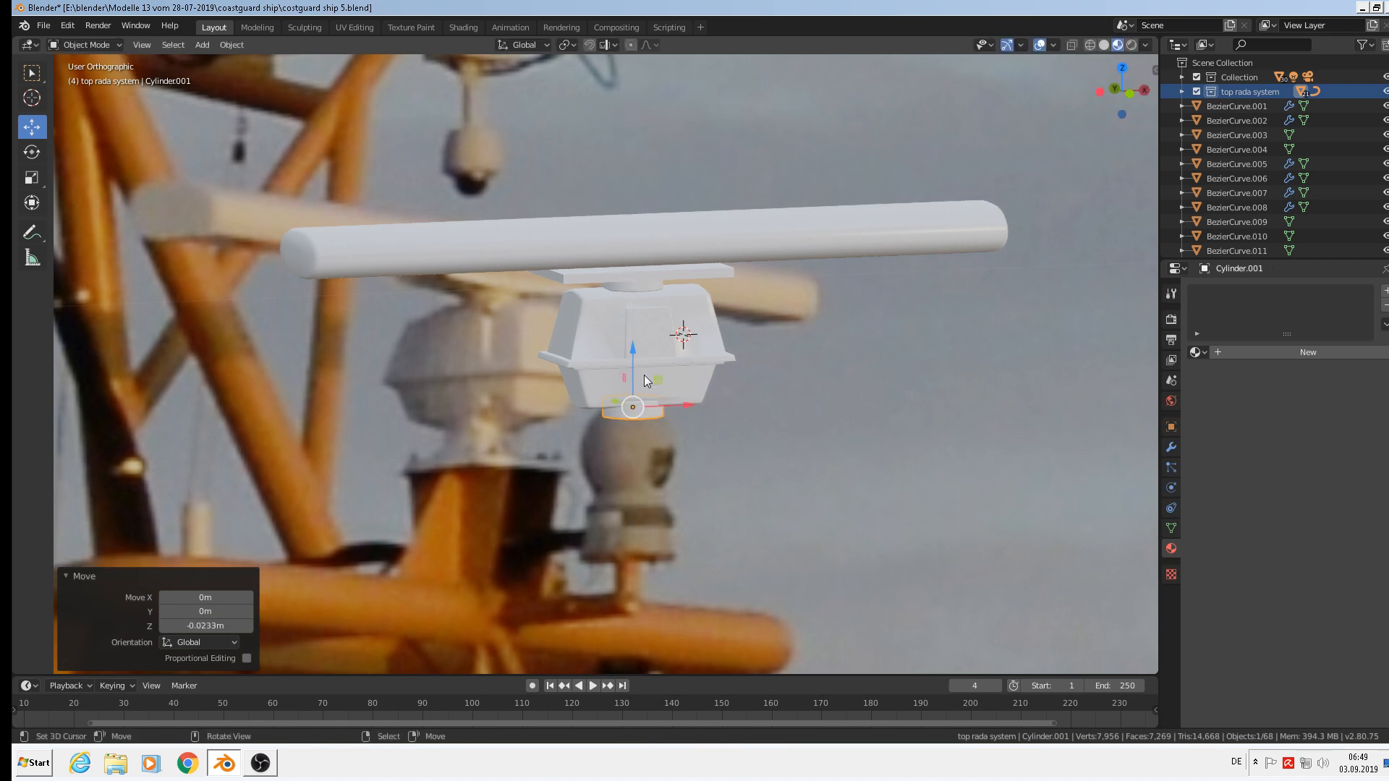
key(s)
click(669, 454)
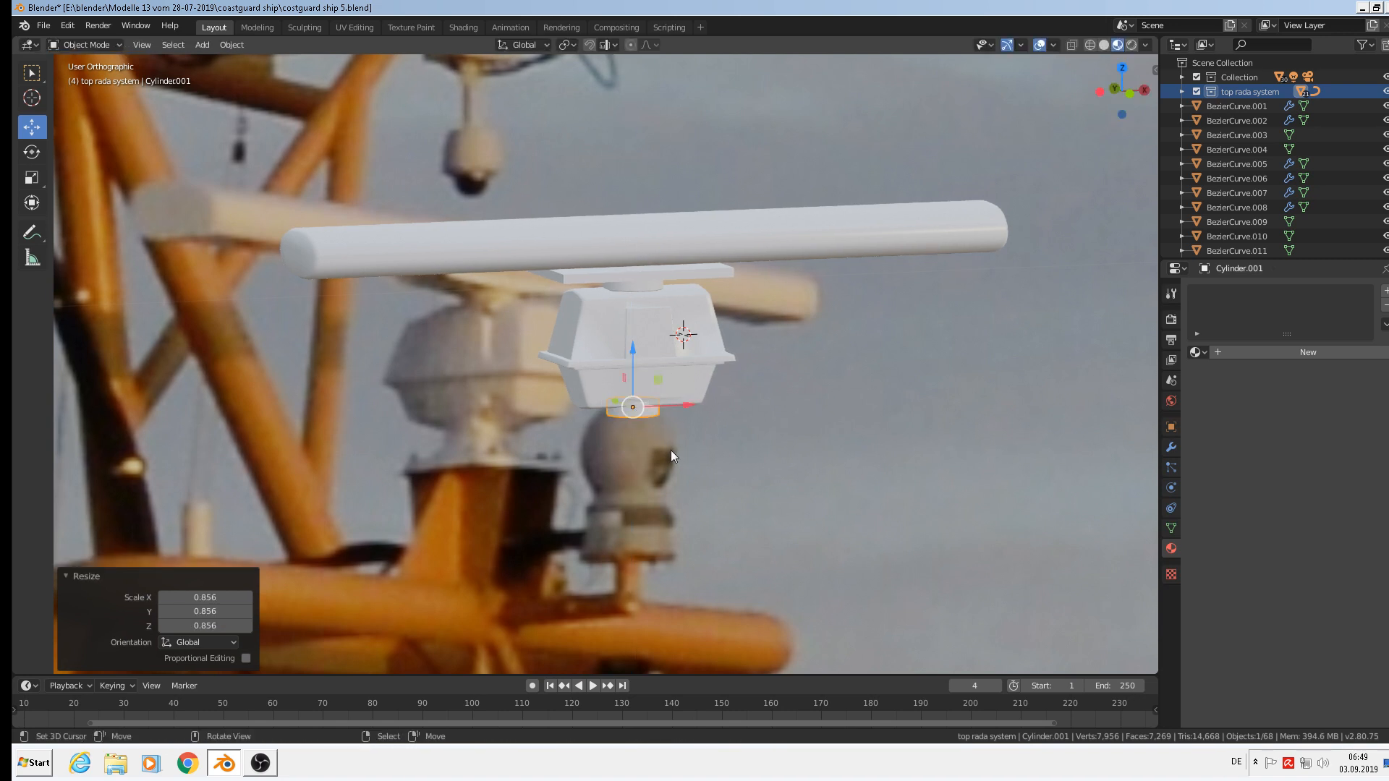
Lengthen the copied cylinder downward by selecting all its bottom vertices with X-ray on and moving them -0.00211 m along Z
scroll(665, 434, up, 5)
shift+middle_drag(615, 426, 585, 437)
key(Tab)
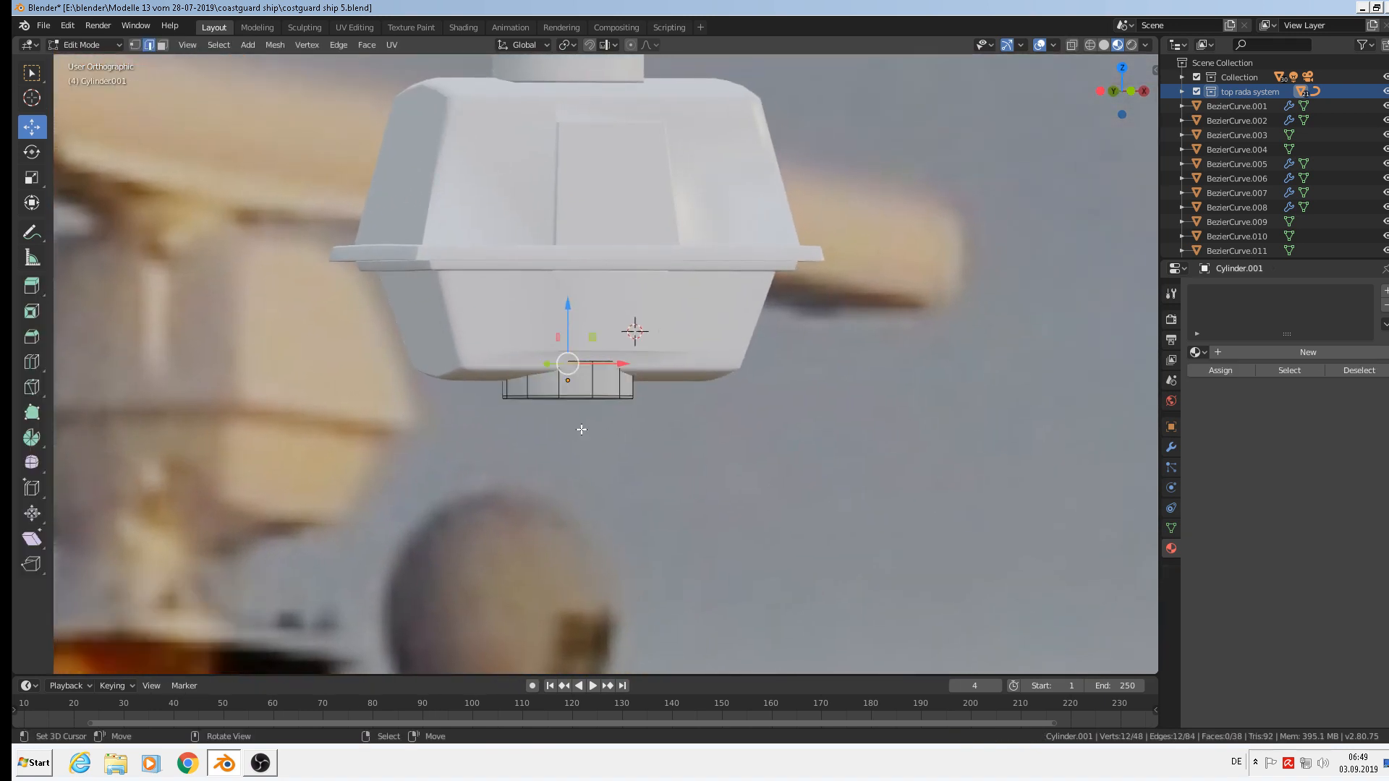
scroll(565, 411, up, 3)
scroll(565, 410, up, 2)
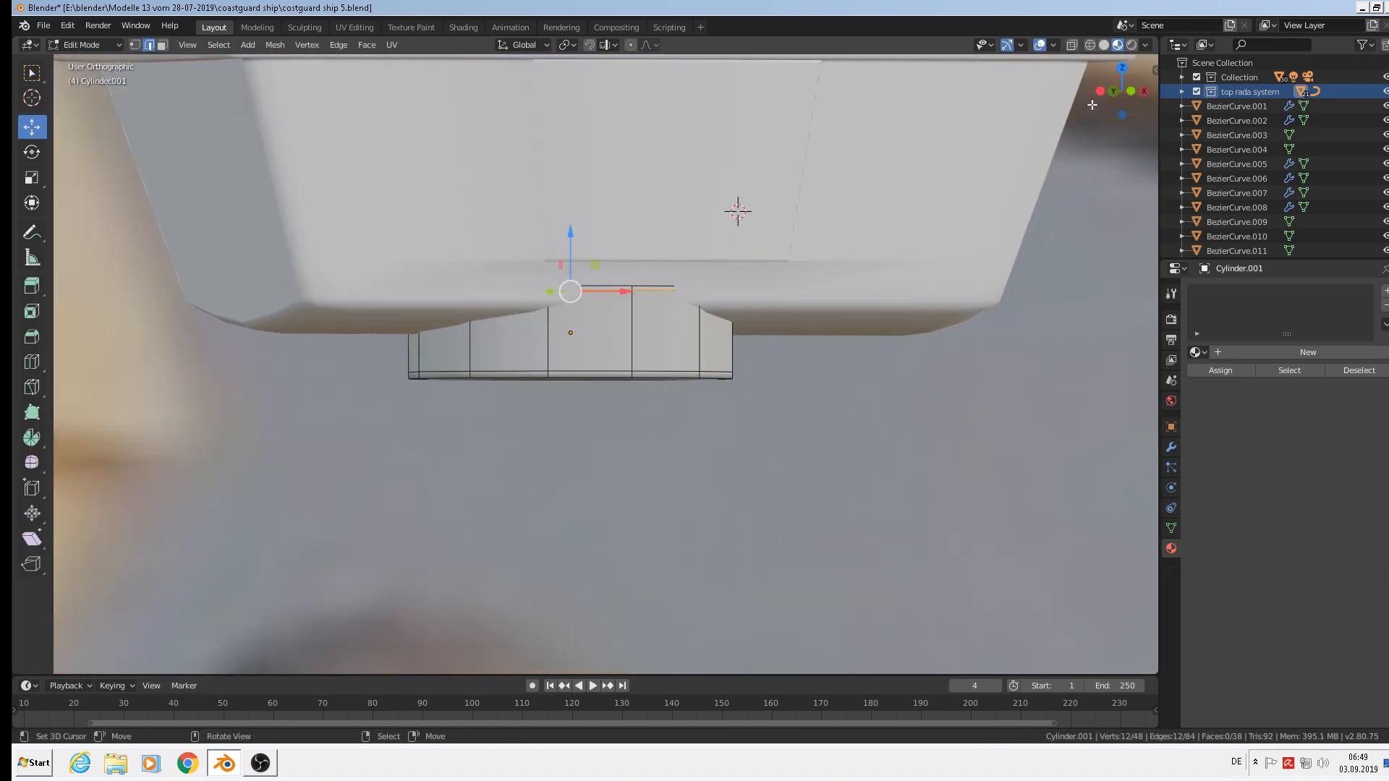
click(1073, 45)
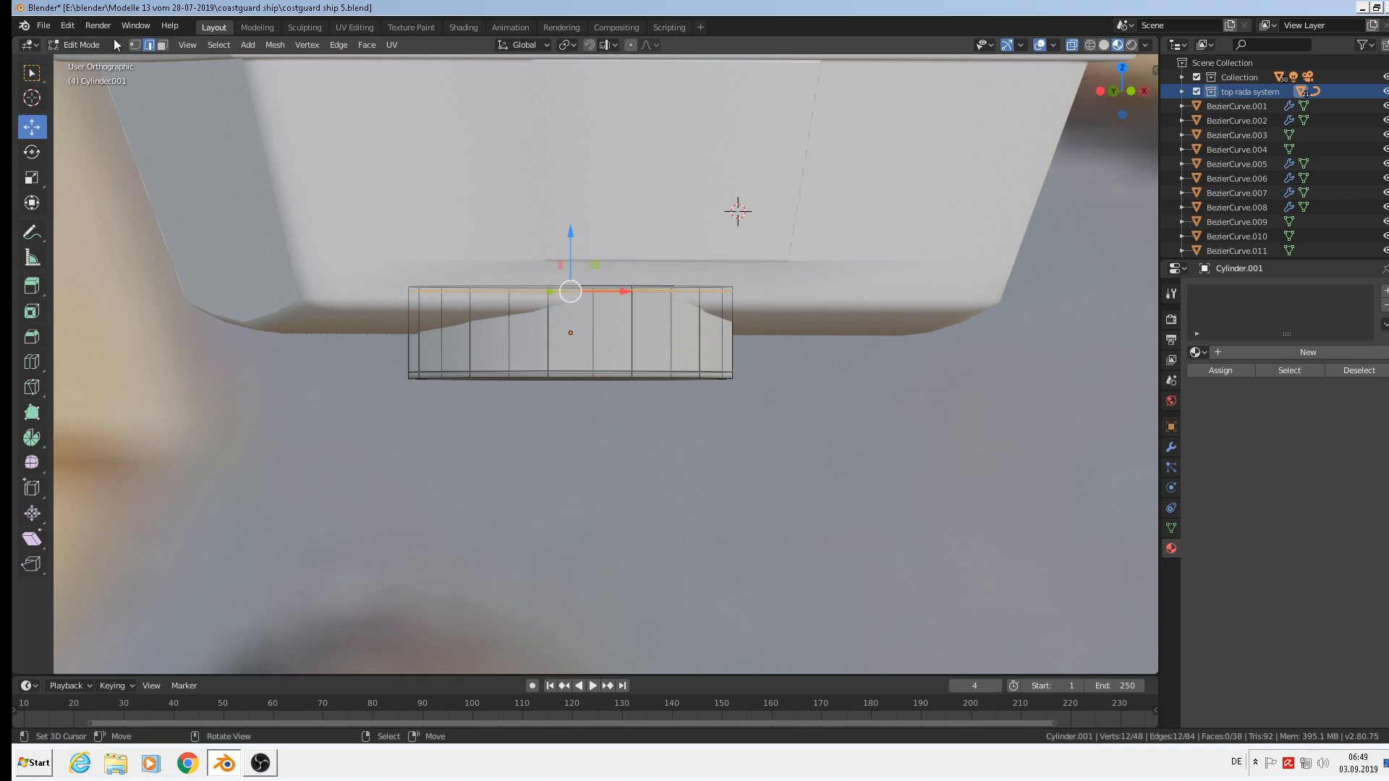
click(135, 46)
key(alt+a)
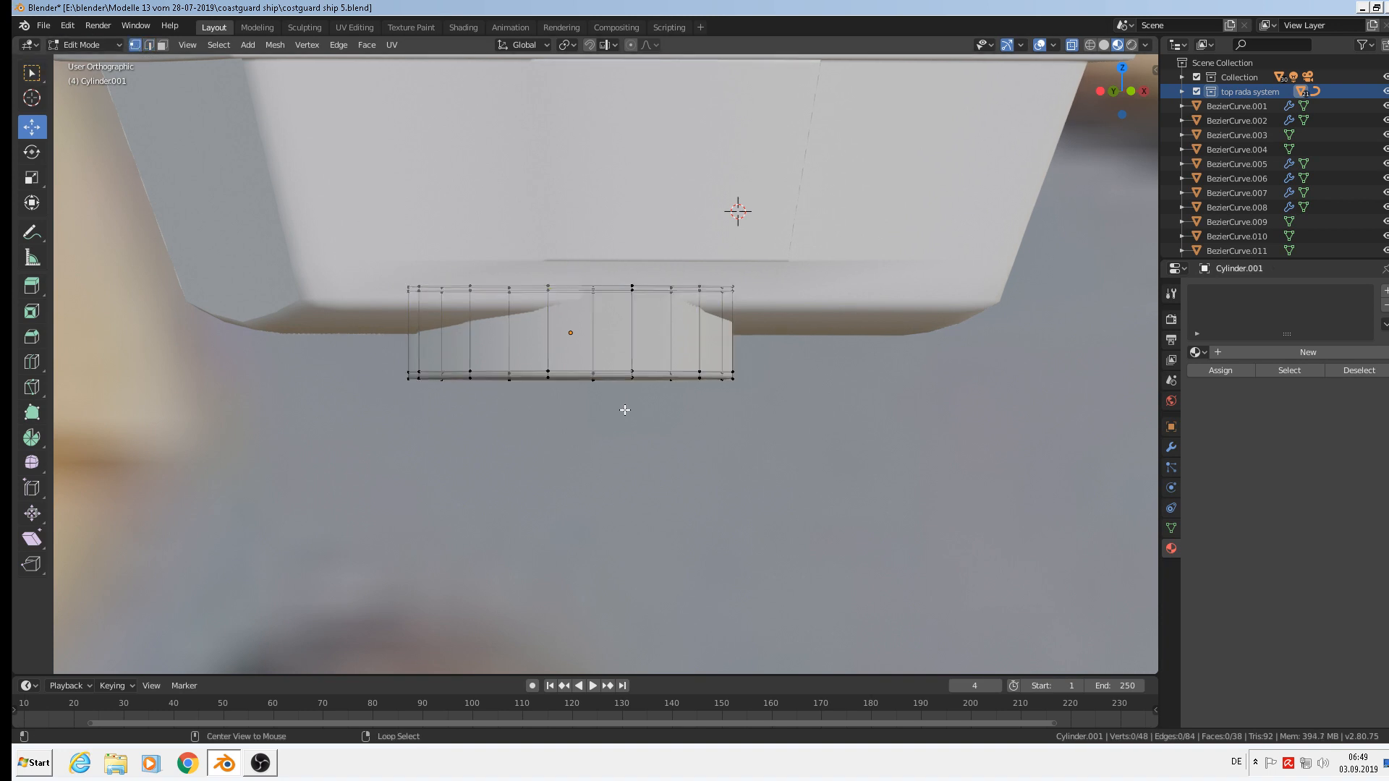
key(c)
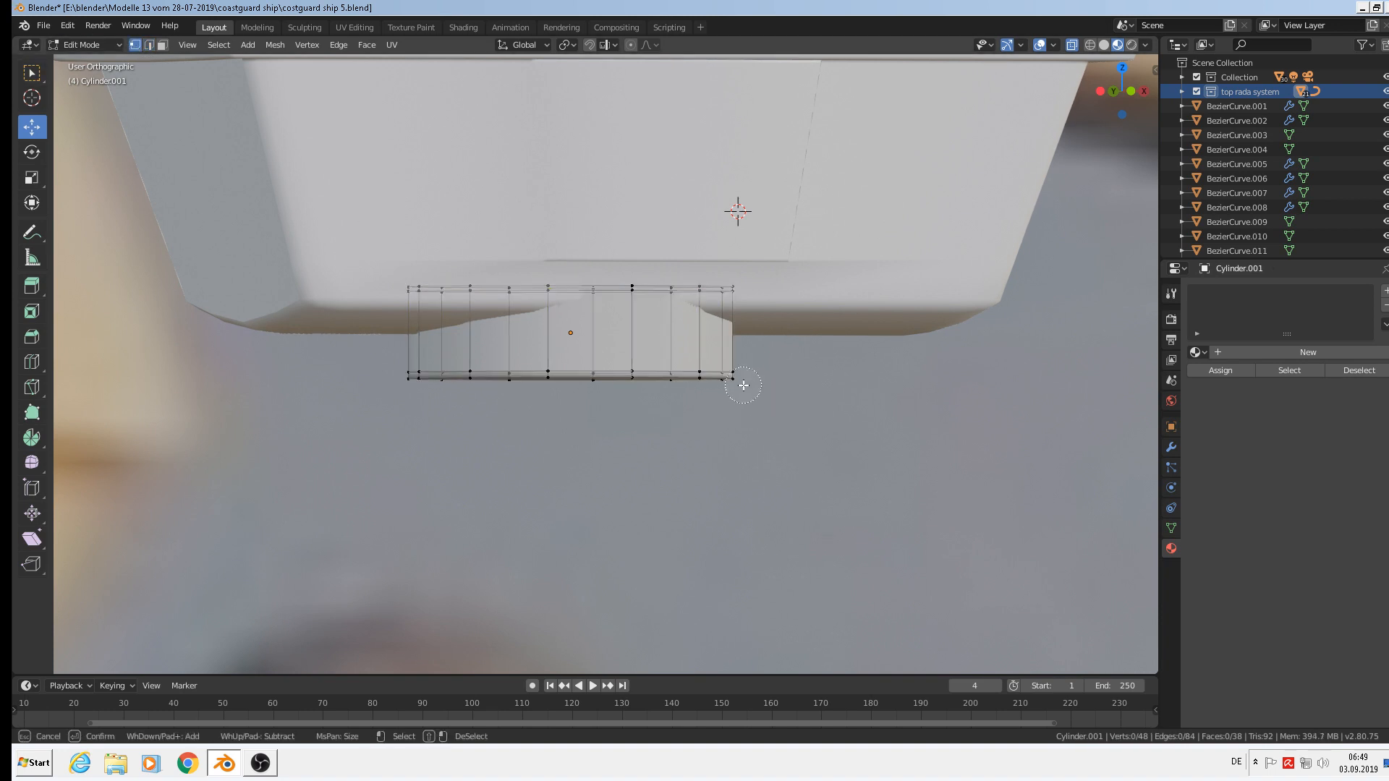
drag(744, 385, 397, 378)
right_click(406, 380)
scroll(522, 386, down, 4)
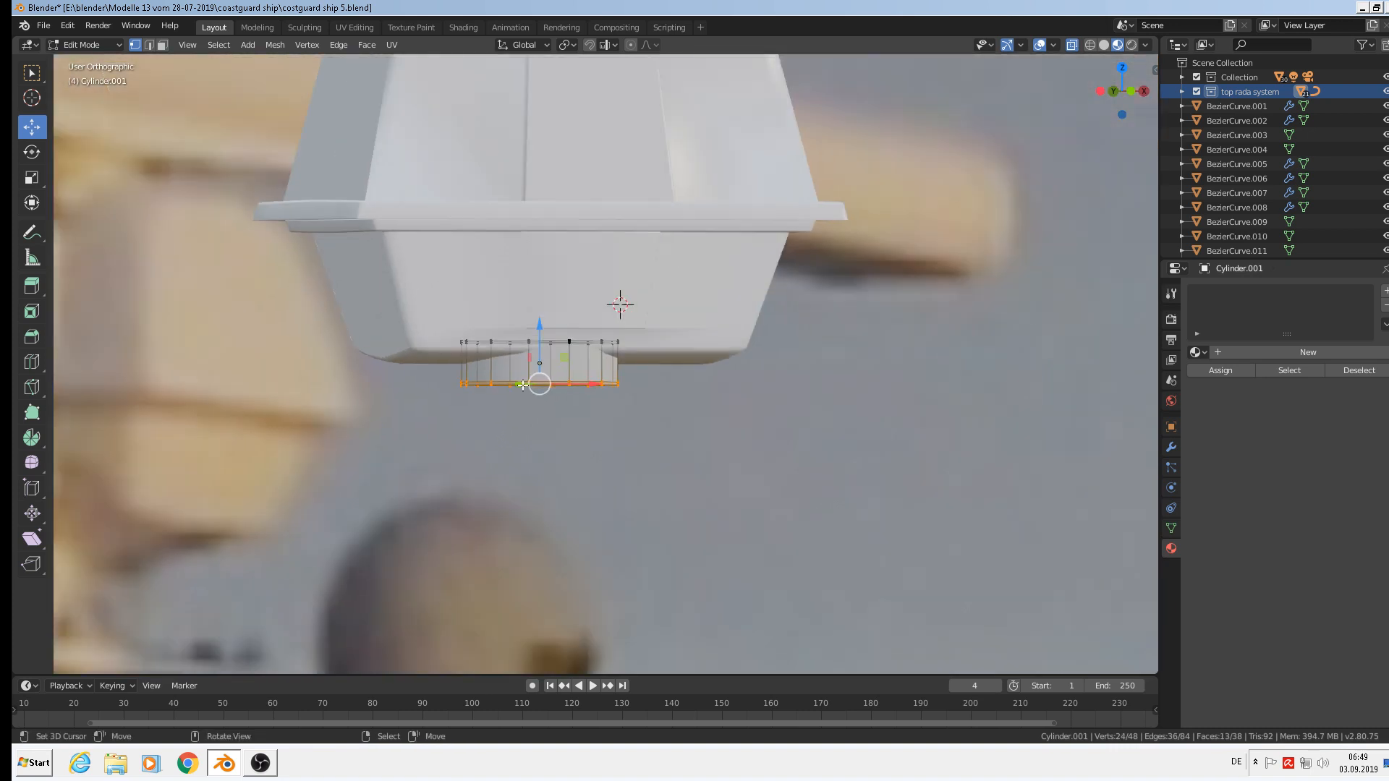
drag(540, 328, 540, 363)
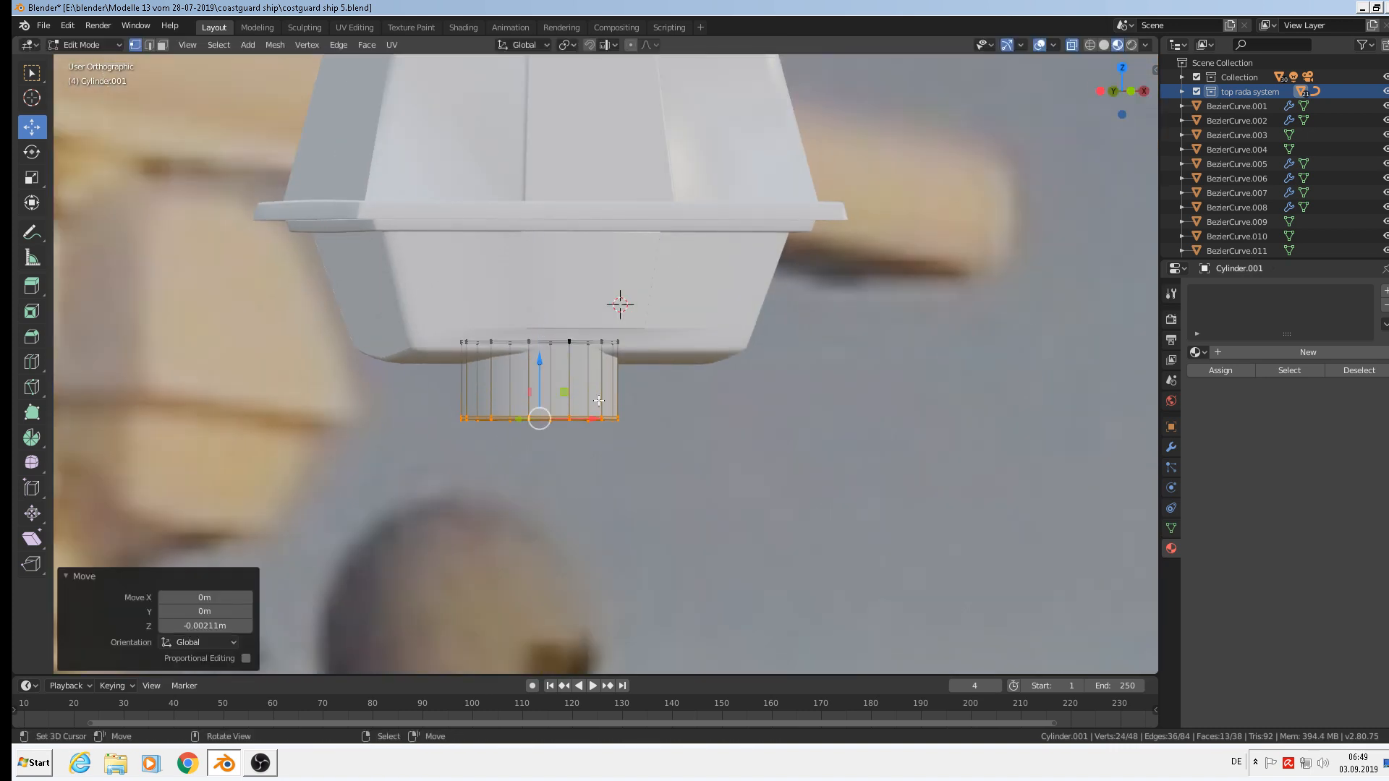
Flare the lower cylinder by scaling its bottom vertices to 1.181, and return to Object Mode
key(s)
click(801, 489)
scroll(286, 552, down, 5)
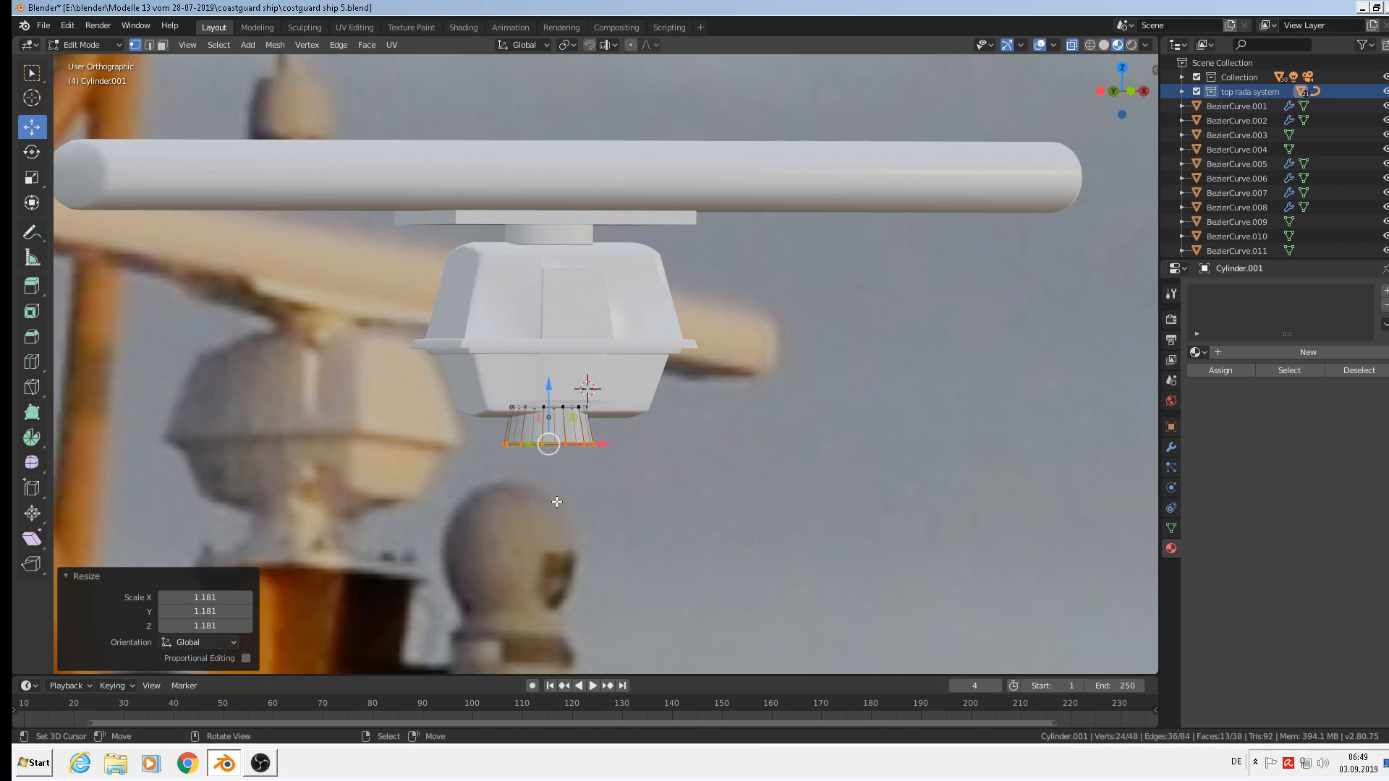
key(Tab)
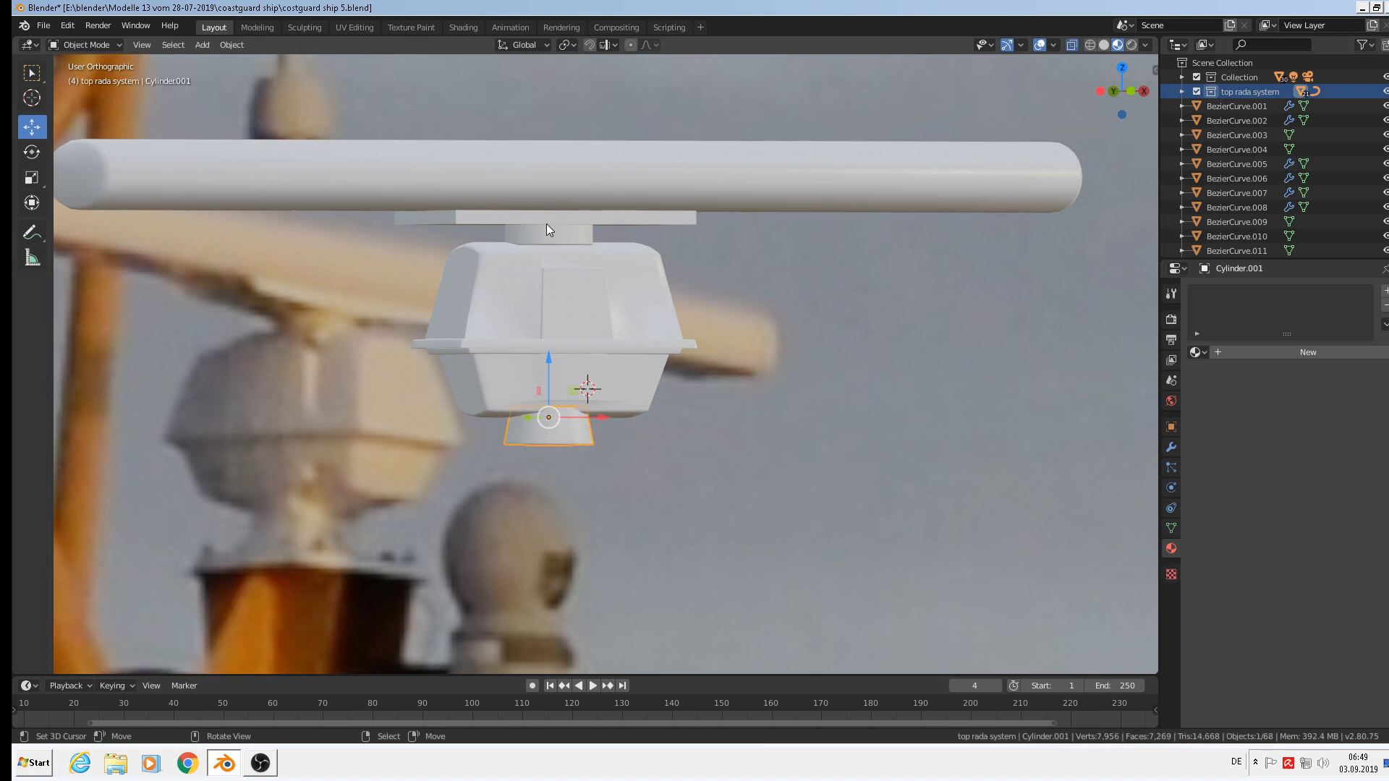
Duplicate the flat plate under the radar bar and move the copy -0.0293 m along Z, beneath the lower cylinder
click(546, 220)
key(shift+d)
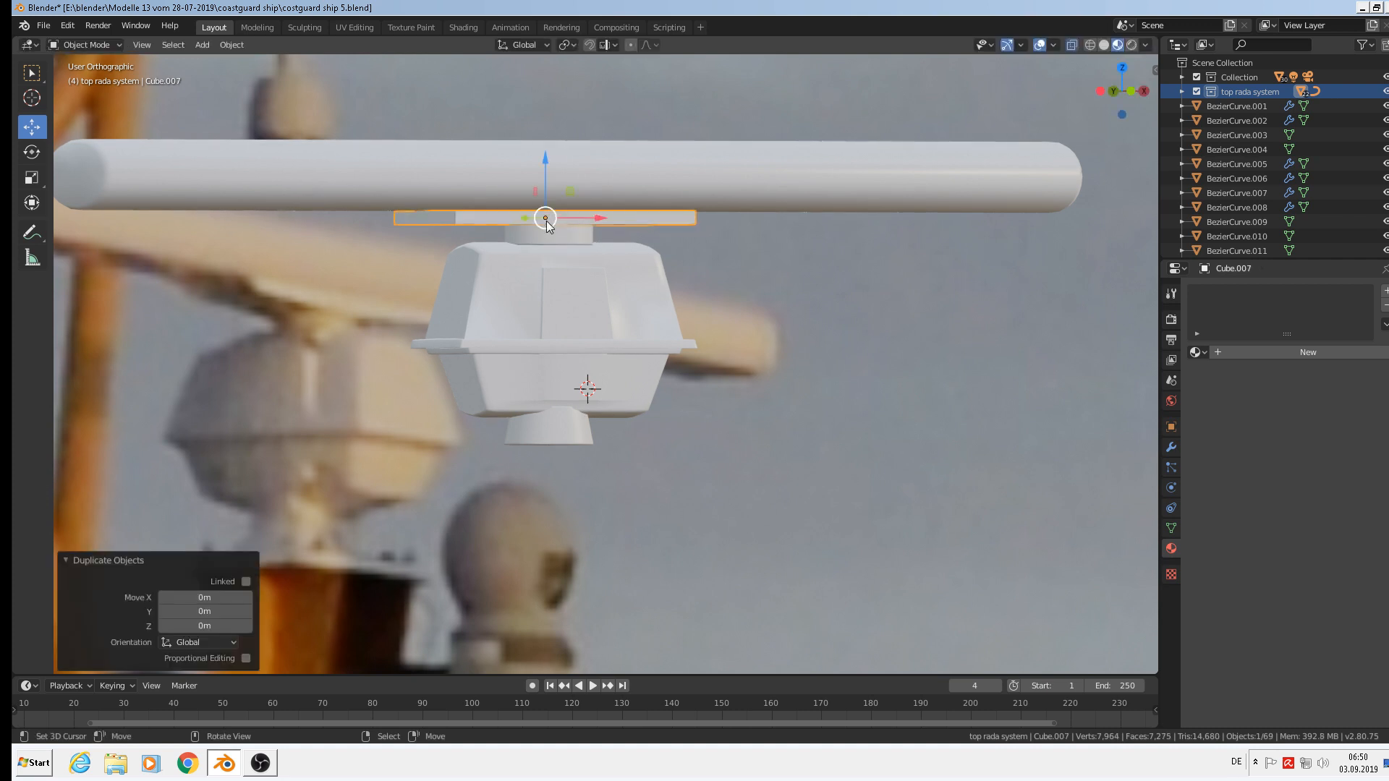
key(z)
click(528, 401)
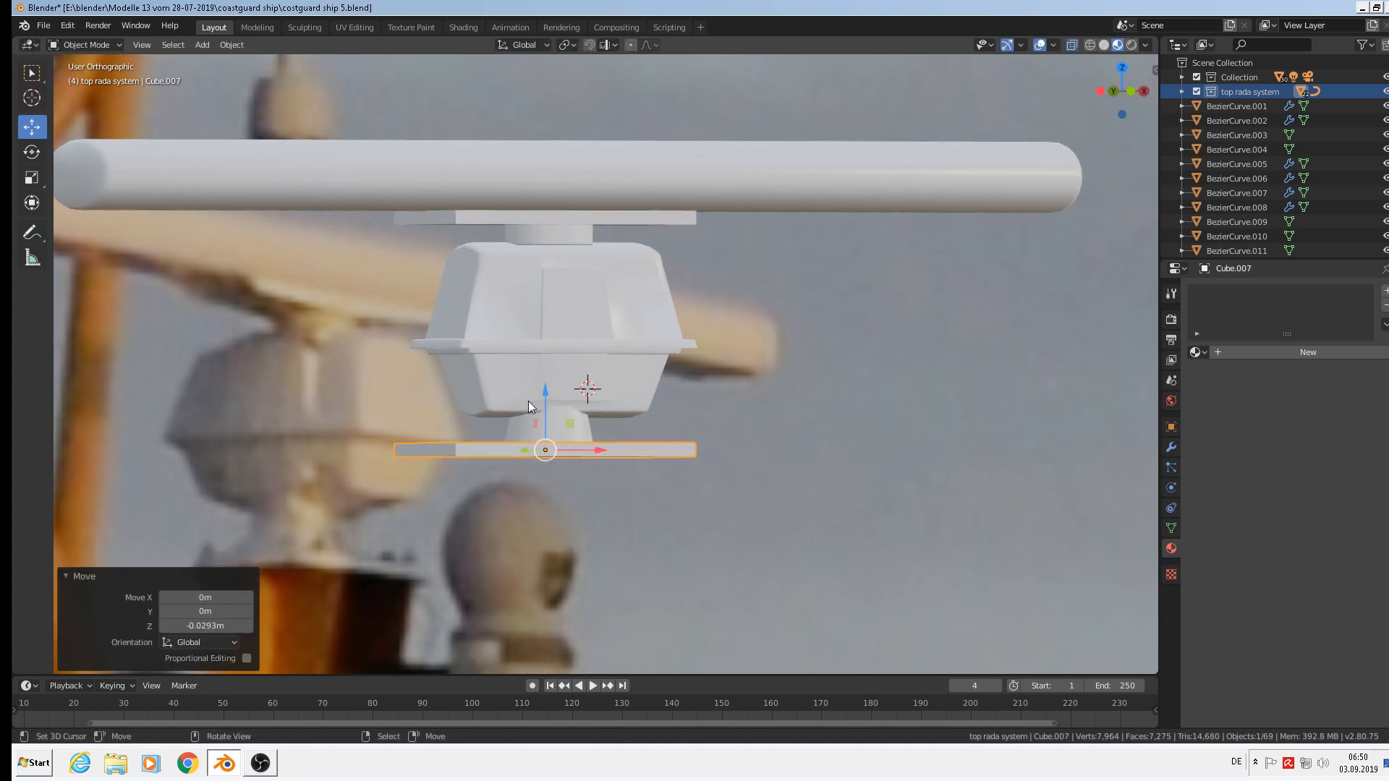
Scale the copied base plate to 0.652 along X and shift it slightly in the positive X direction
middle_drag(528, 401, 531, 489)
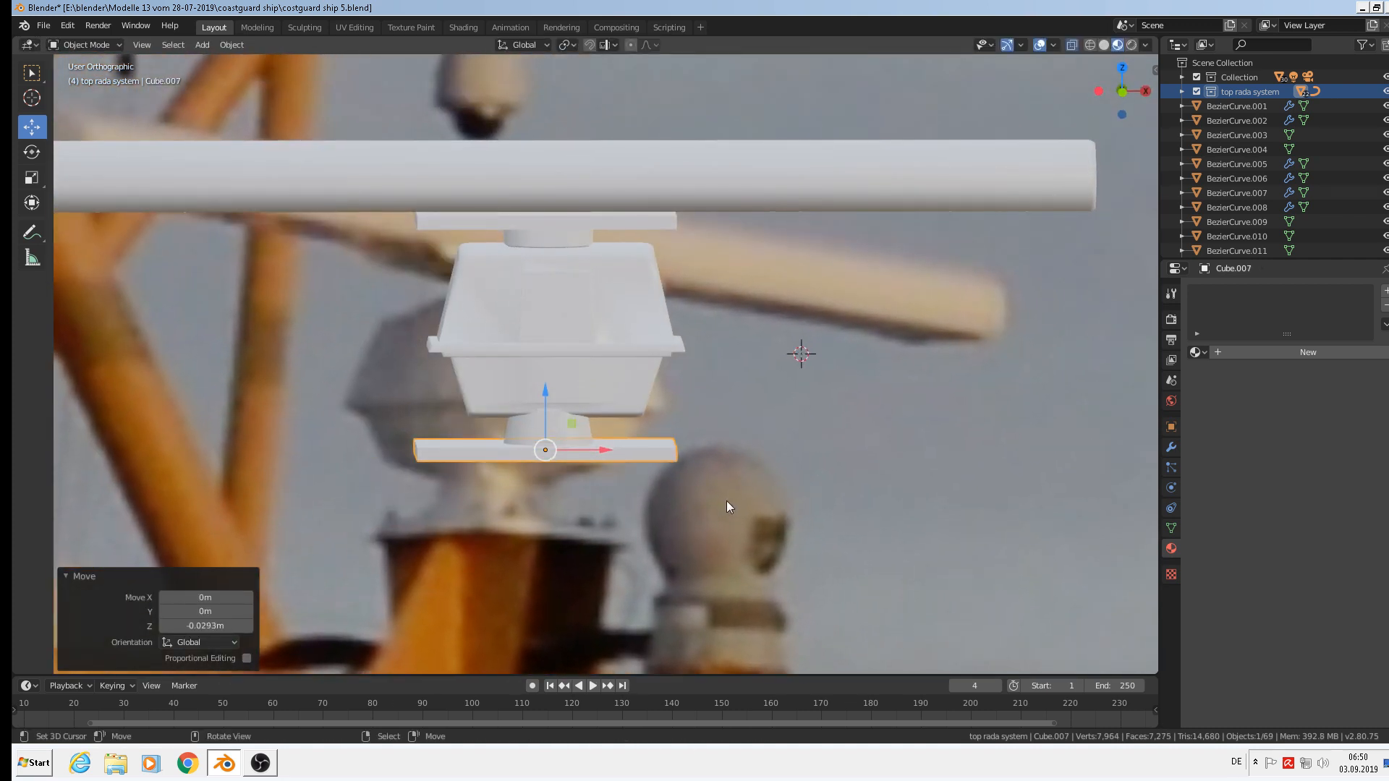
key(s)
key(x)
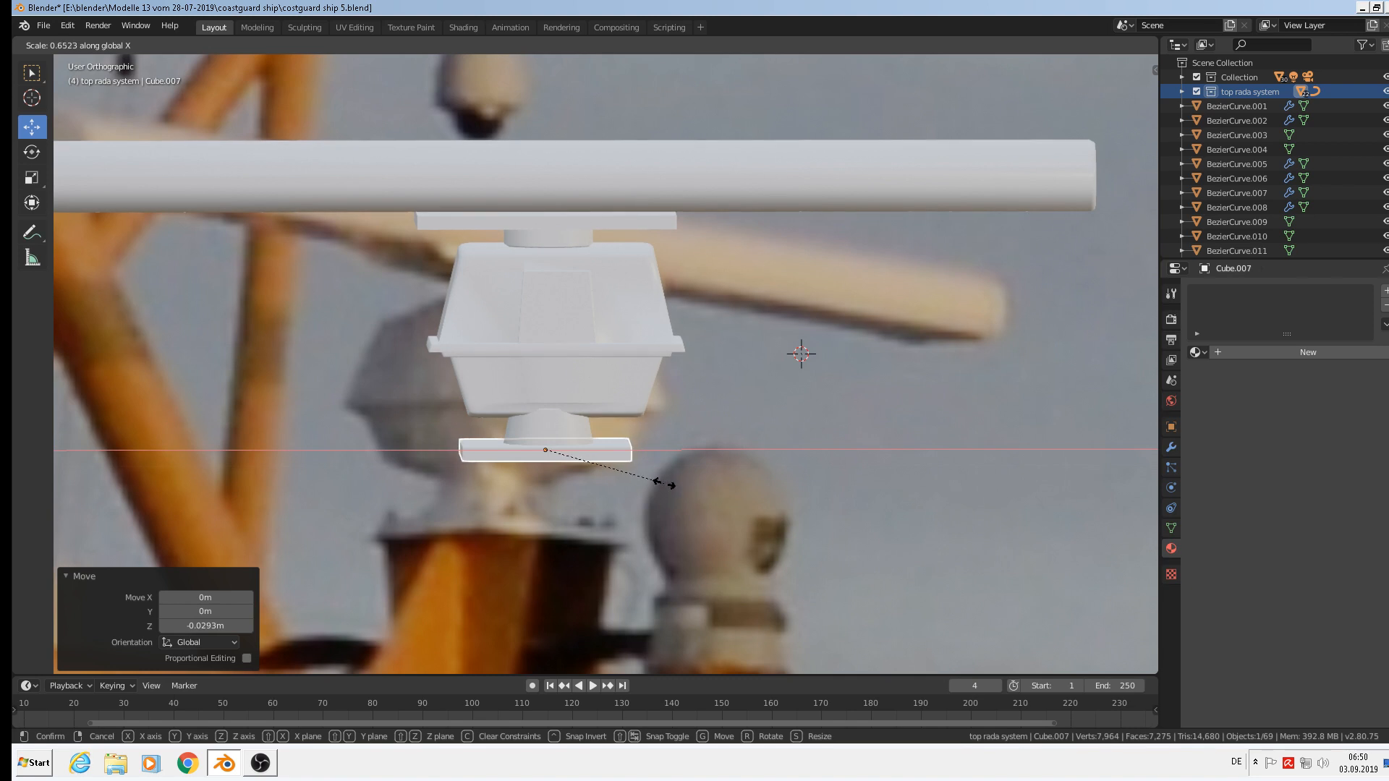
click(664, 483)
key(KP_1)
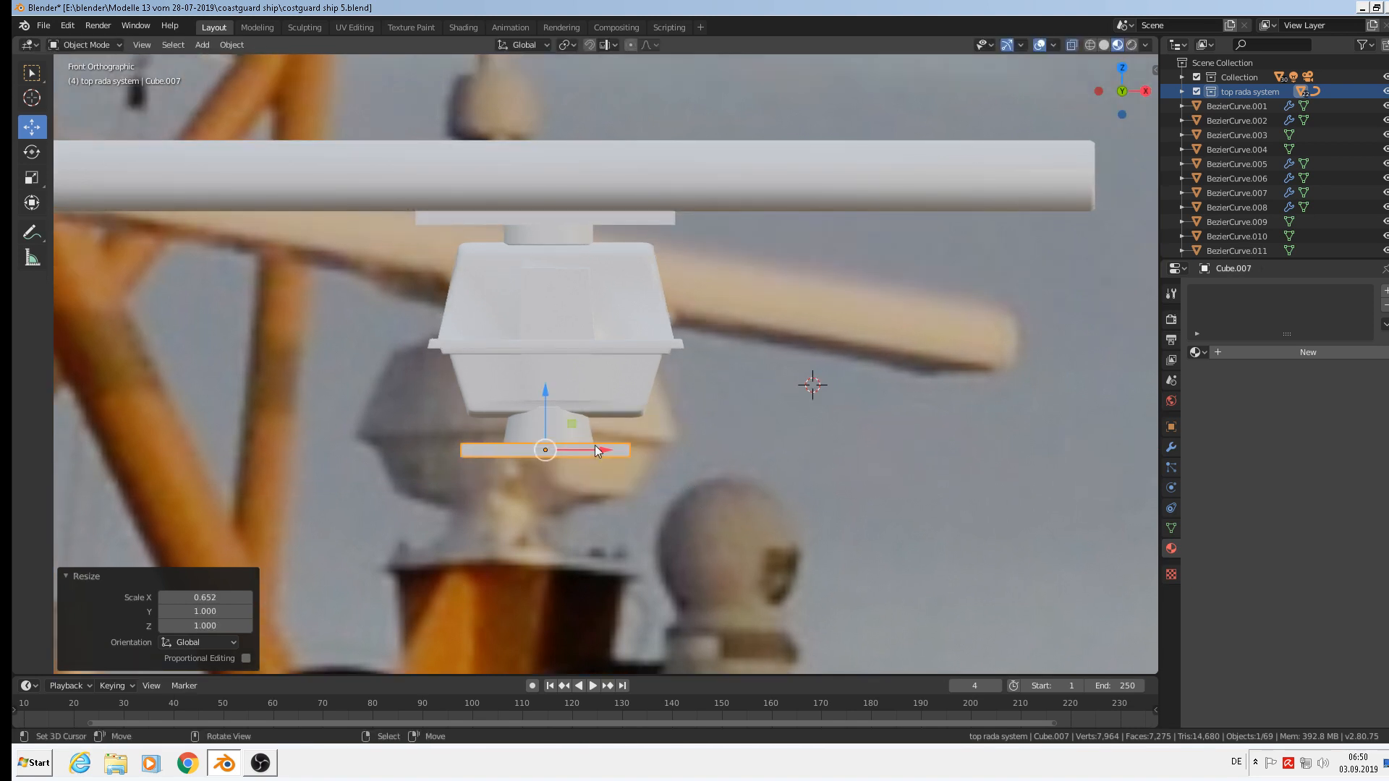
key(g)
key(x)
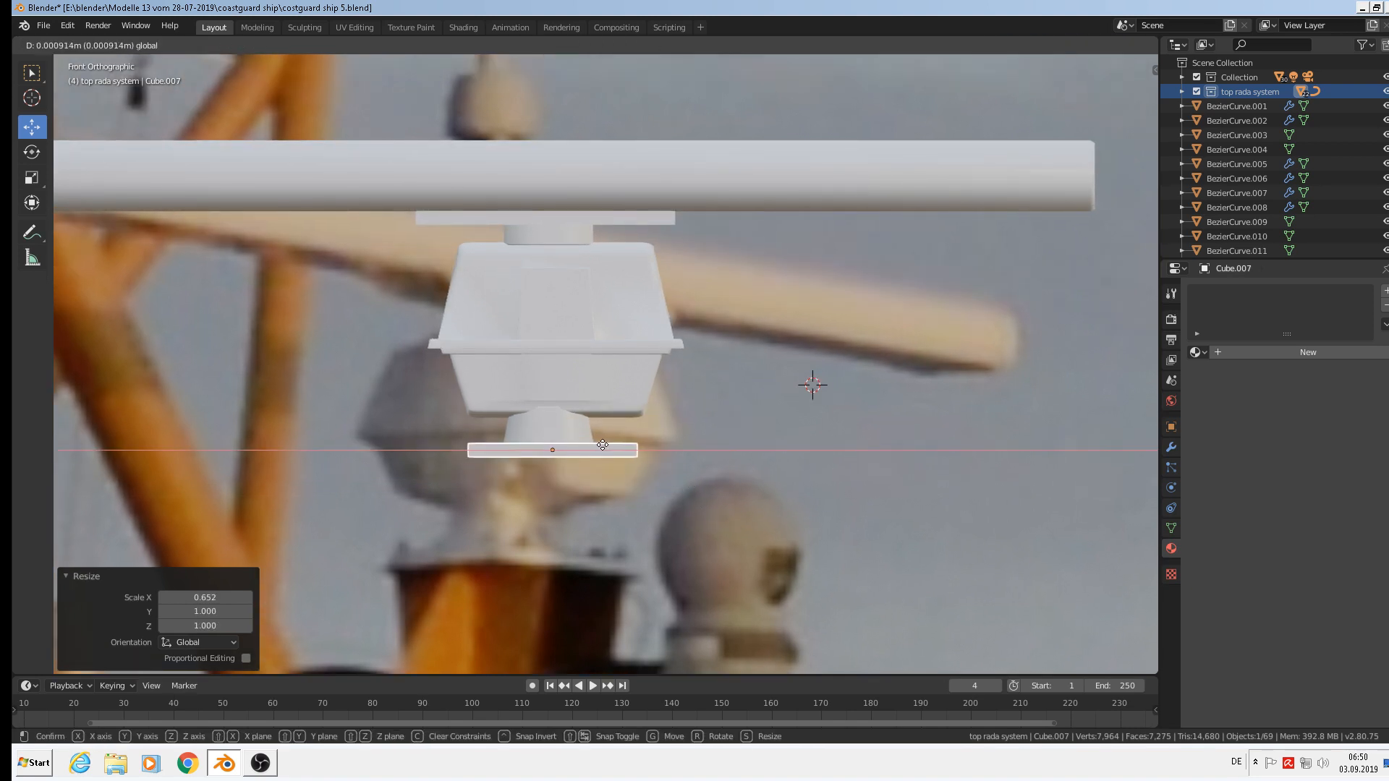
click(607, 445)
Select both housing halves and move them slightly along negative X to centre them over the lower cylinder
click(583, 298)
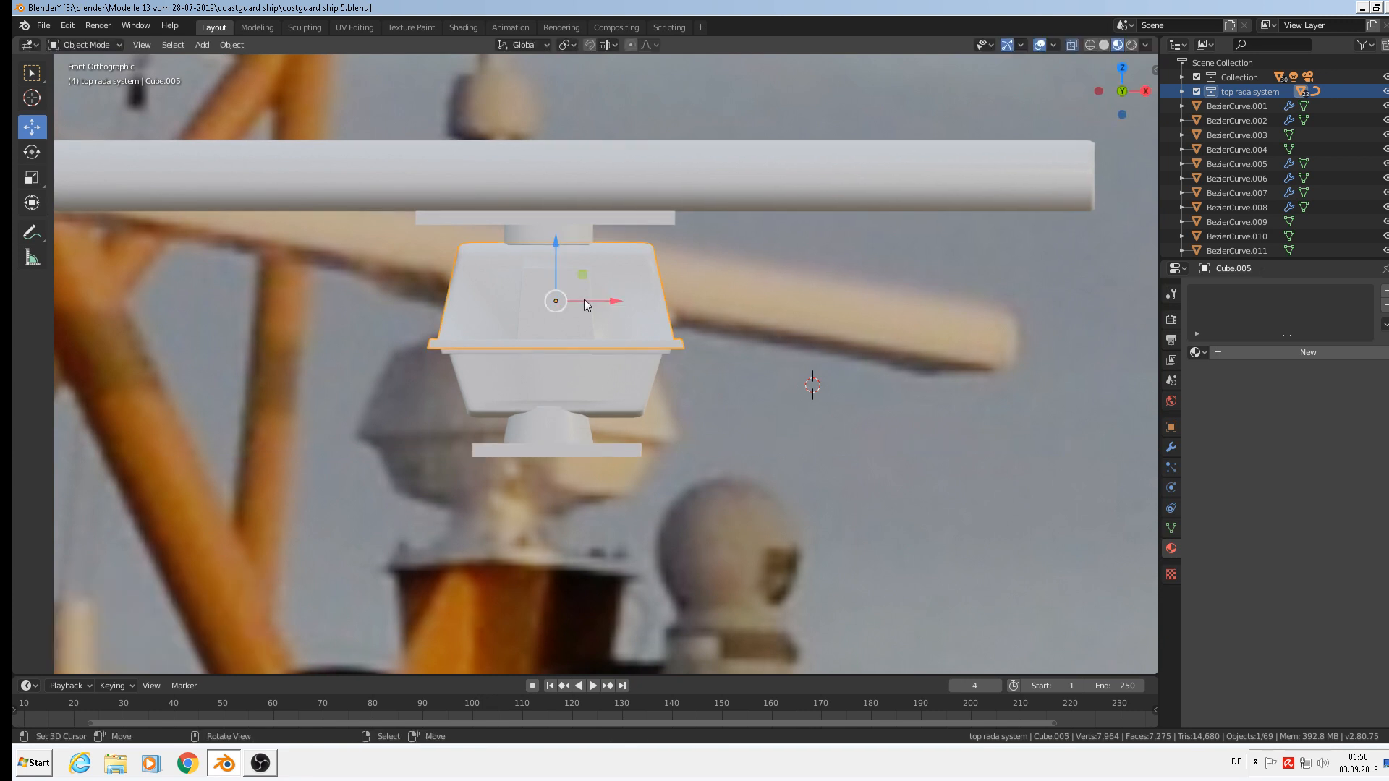
shift+click(571, 384)
key(g)
key(x)
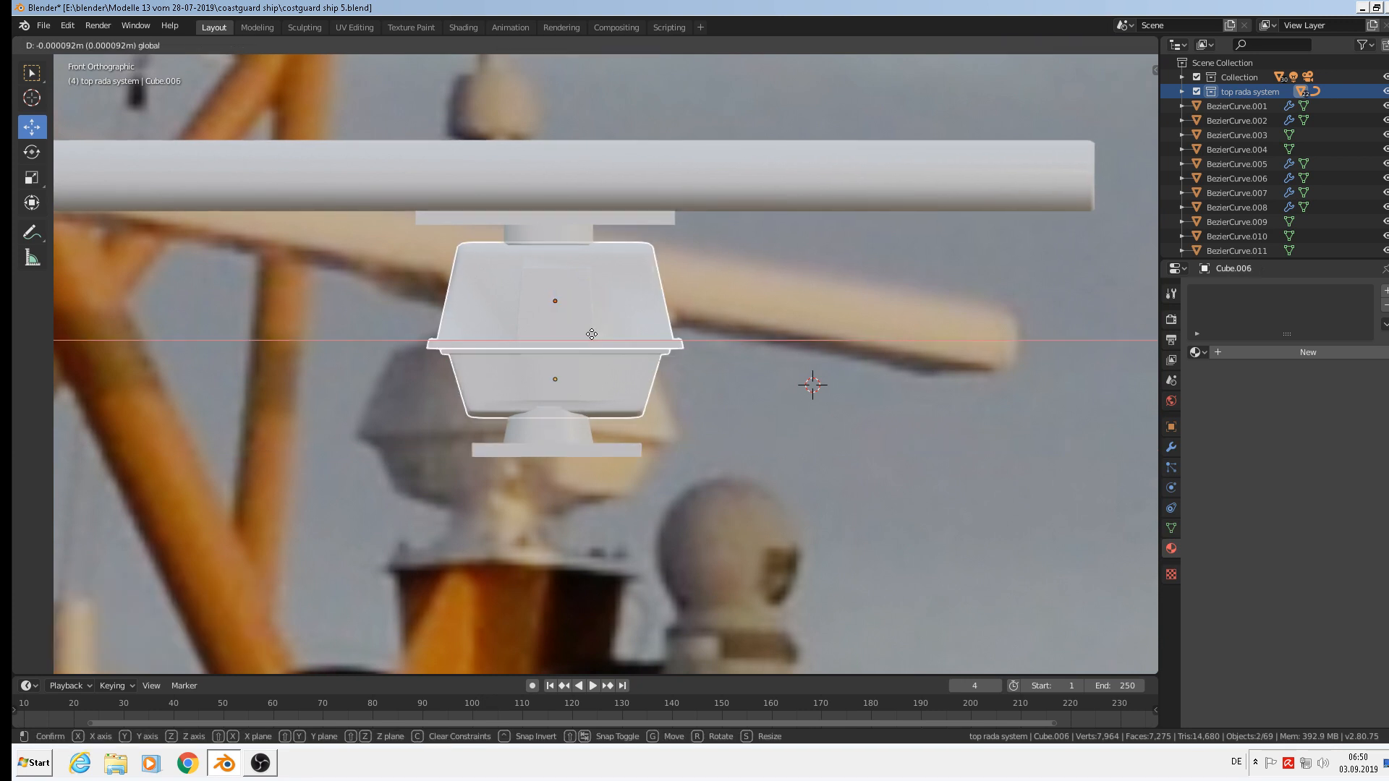
click(584, 335)
click(558, 432)
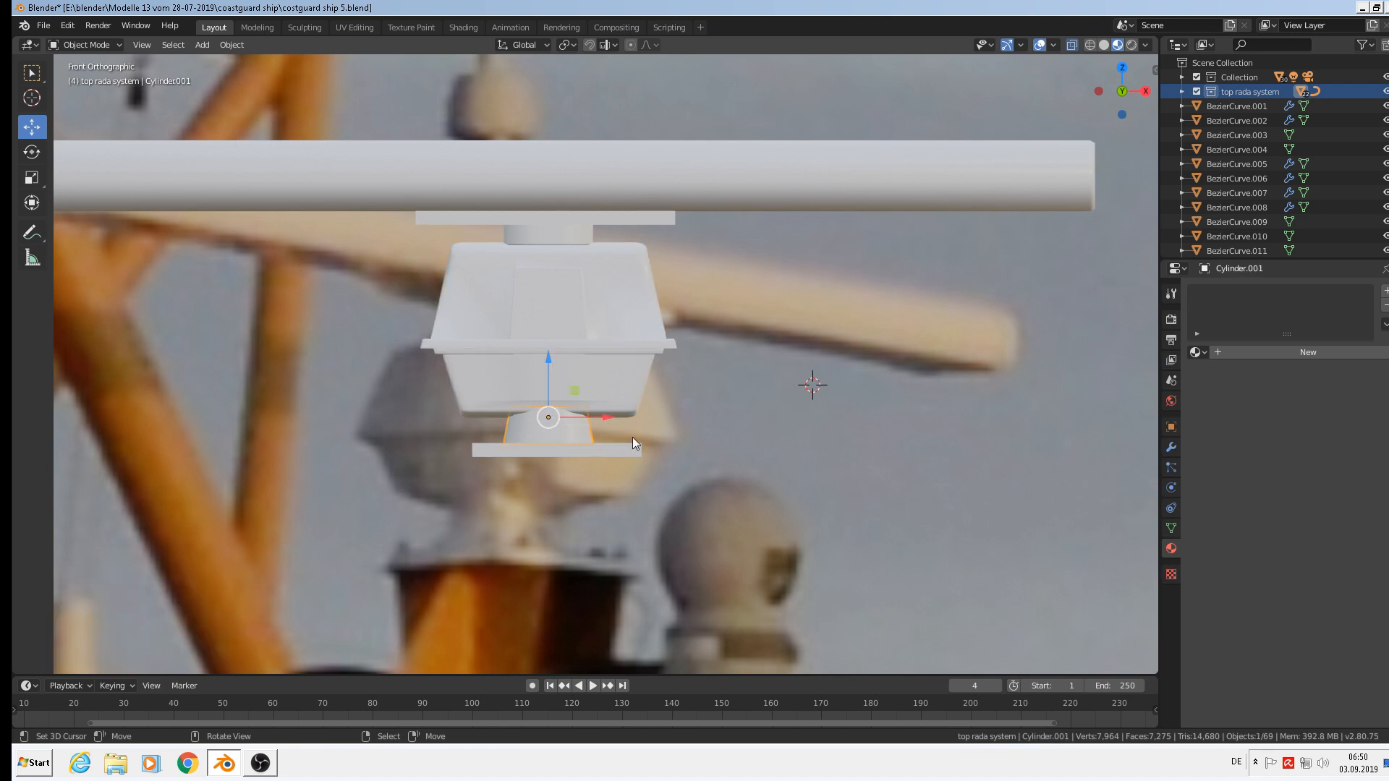
key(a)
scroll(625, 431, down, 1)
middle_drag(618, 425, 645, 437)
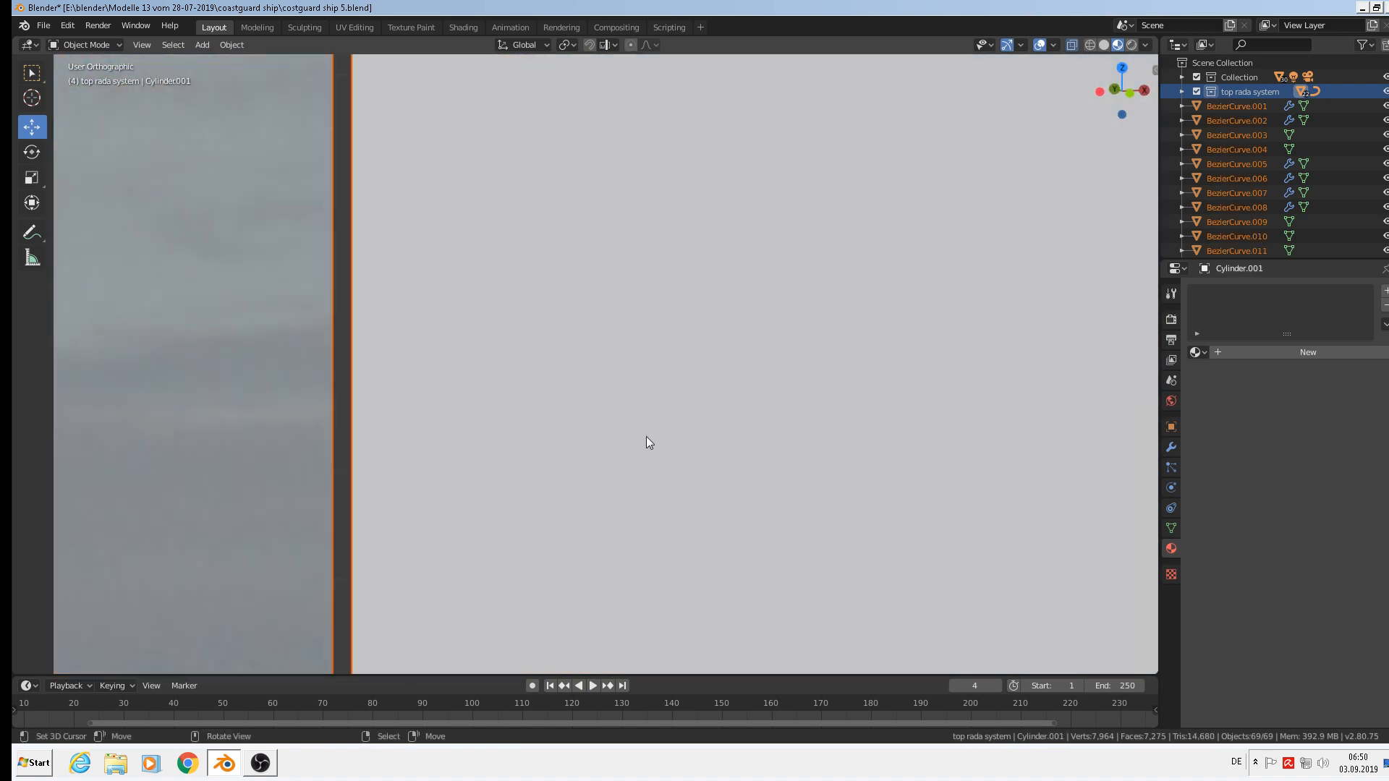
key(KP_1)
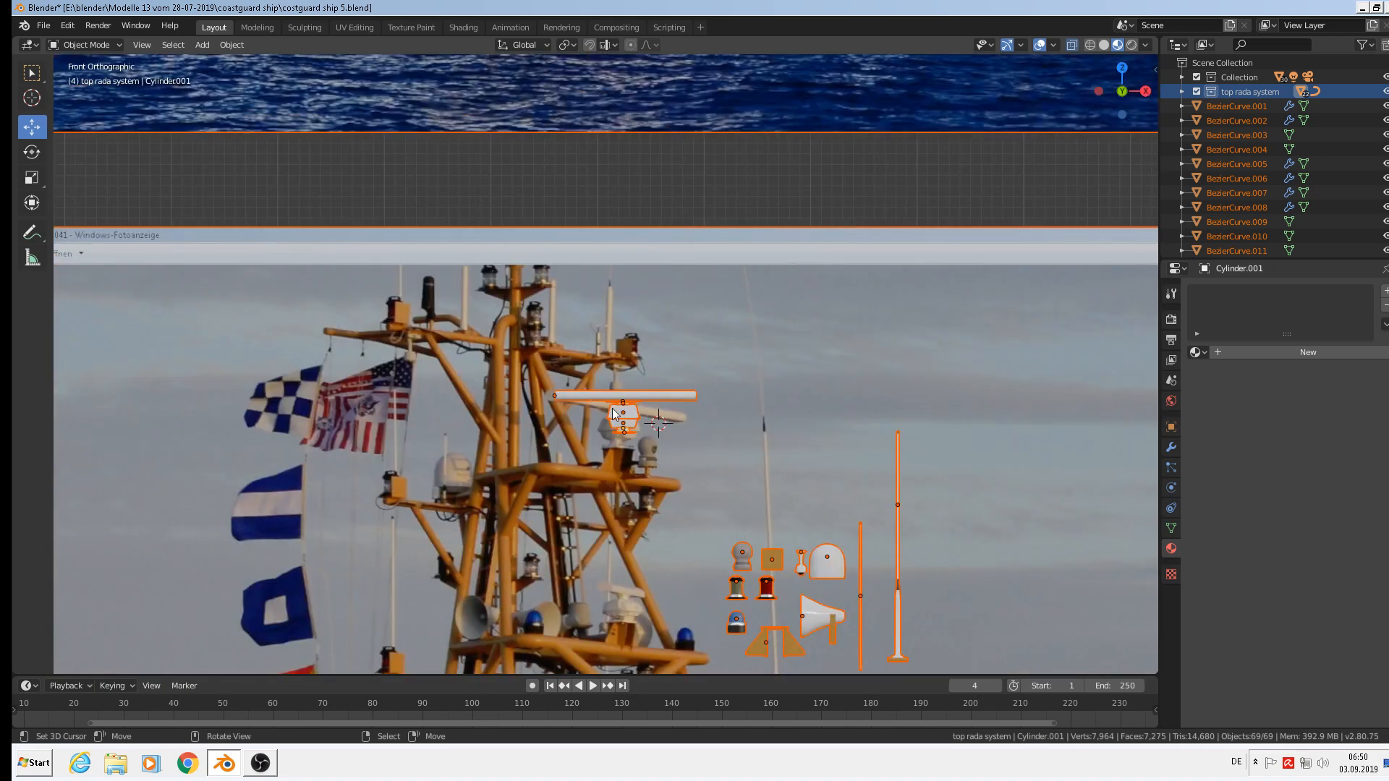
Compare the part origins and move the base plate about -0.0011 m along X to centre it under the cylinder
click(613, 414)
scroll(619, 427, up, 10)
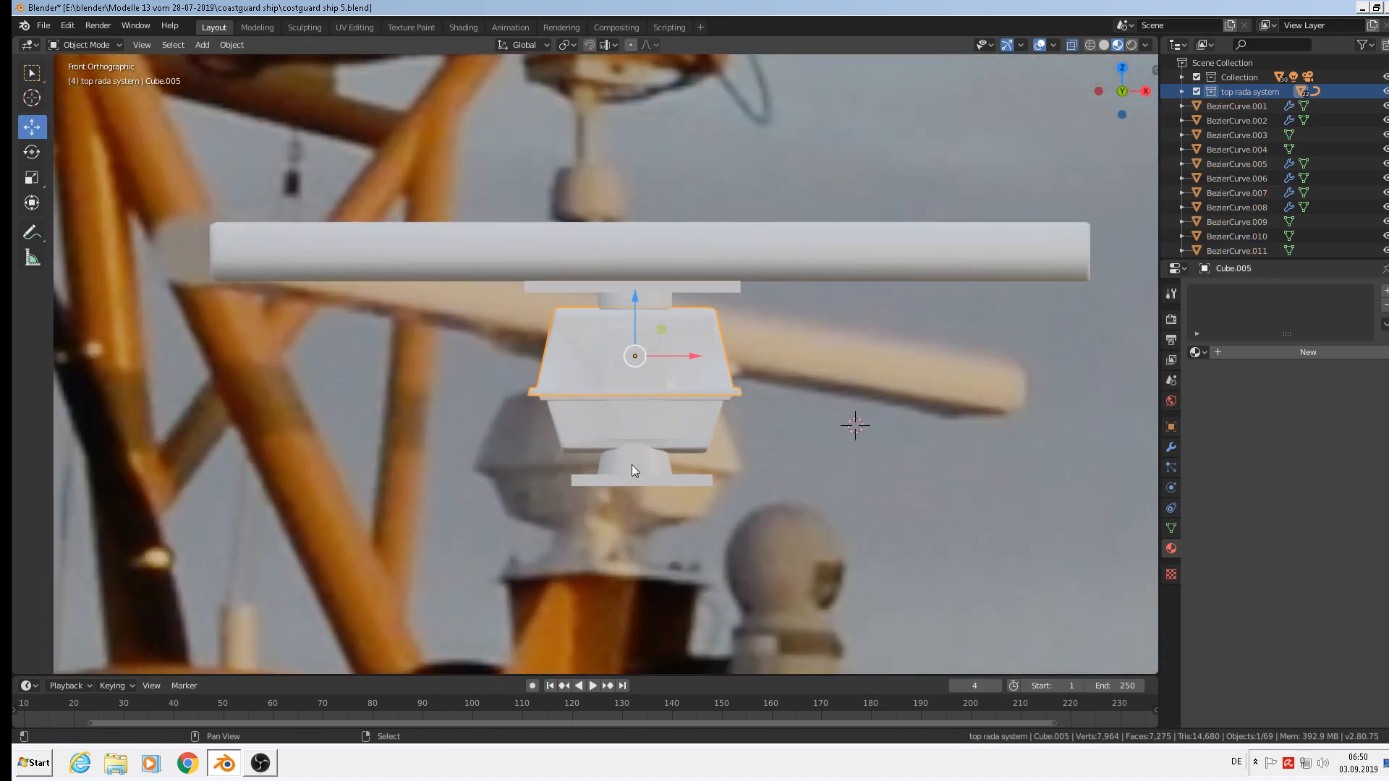
shift+click(634, 463)
shift+click(644, 476)
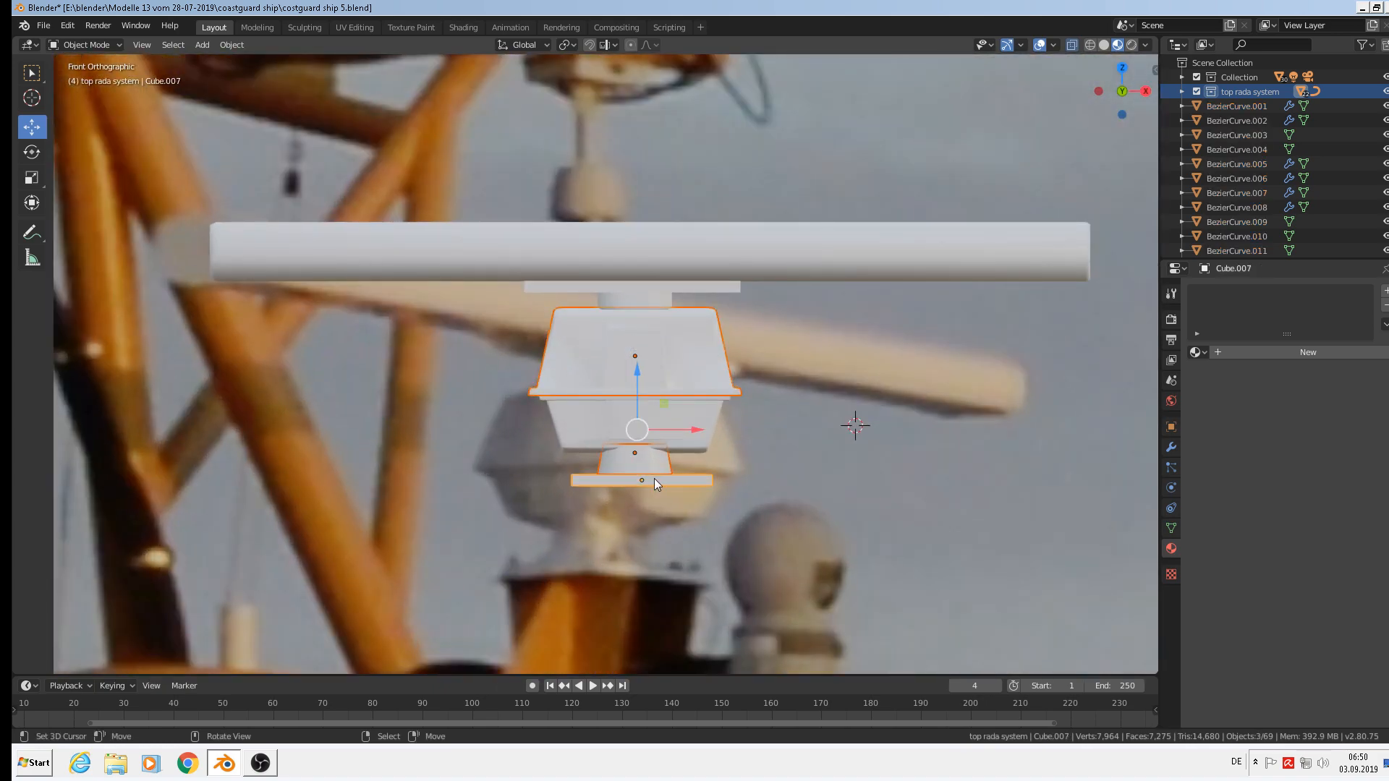
click(654, 479)
key(g)
key(x)
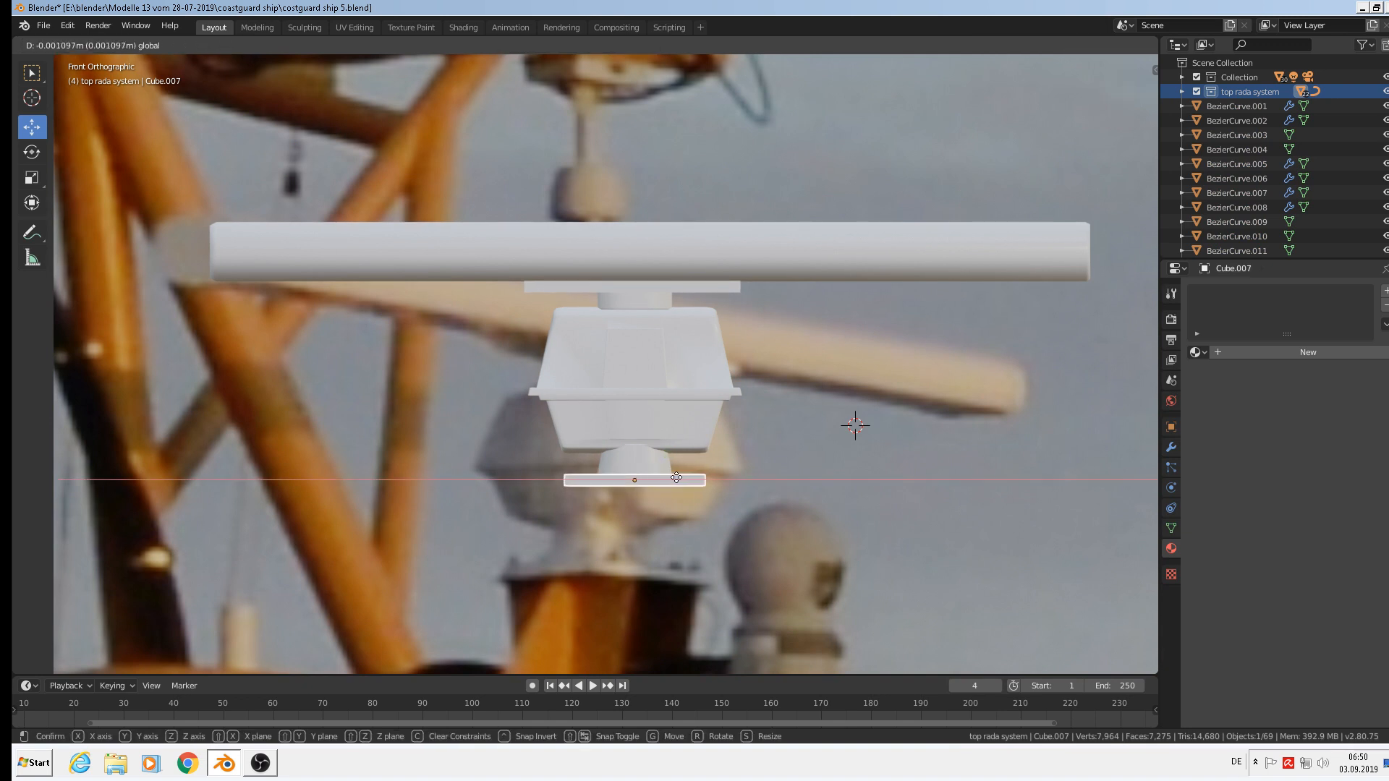
click(676, 478)
Select the base plate, both cylinders, both housing halves, the upper plate and the radar bar, and join them into one object
shift+click(649, 462)
shift+click(644, 415)
shift+click(641, 370)
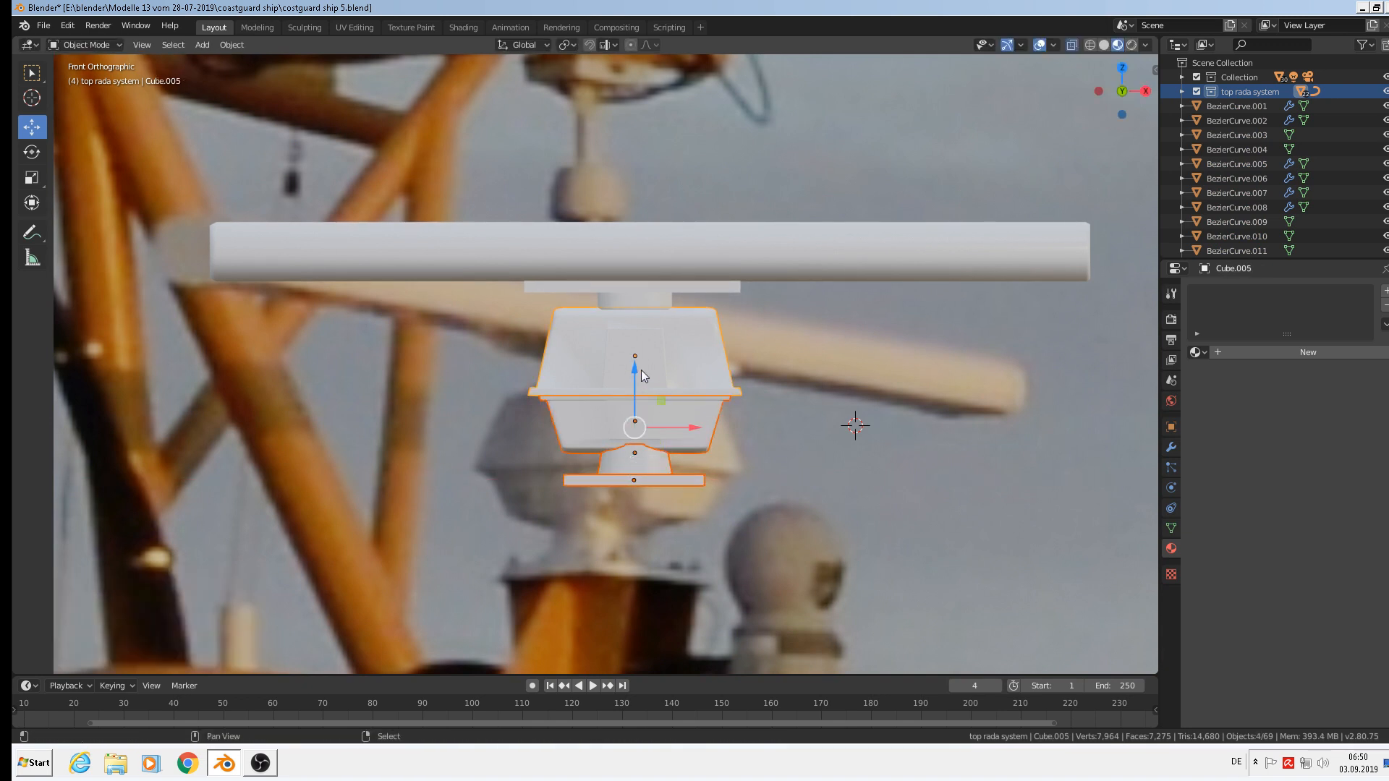
shift+click(644, 289)
shift+click(639, 301)
shift+click(642, 254)
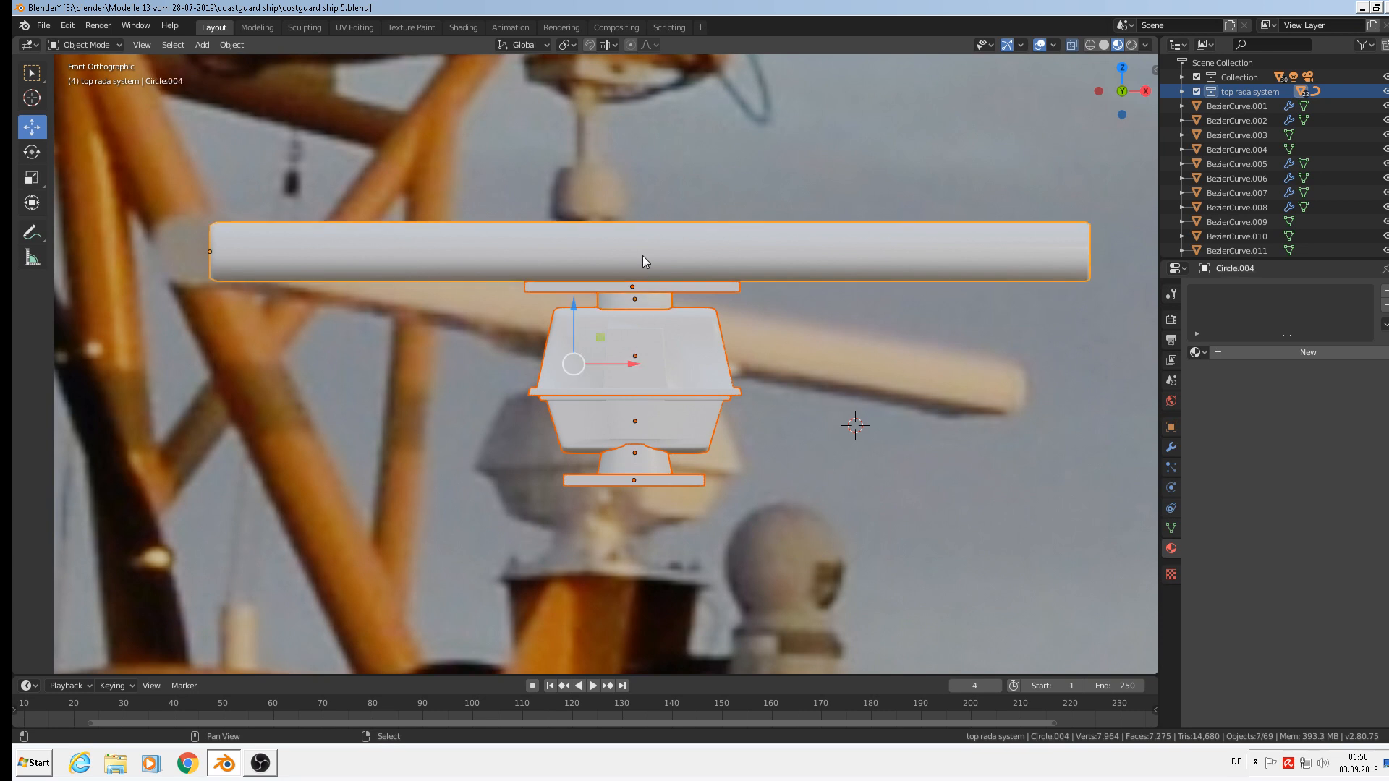
middle_drag(643, 255, 622, 347)
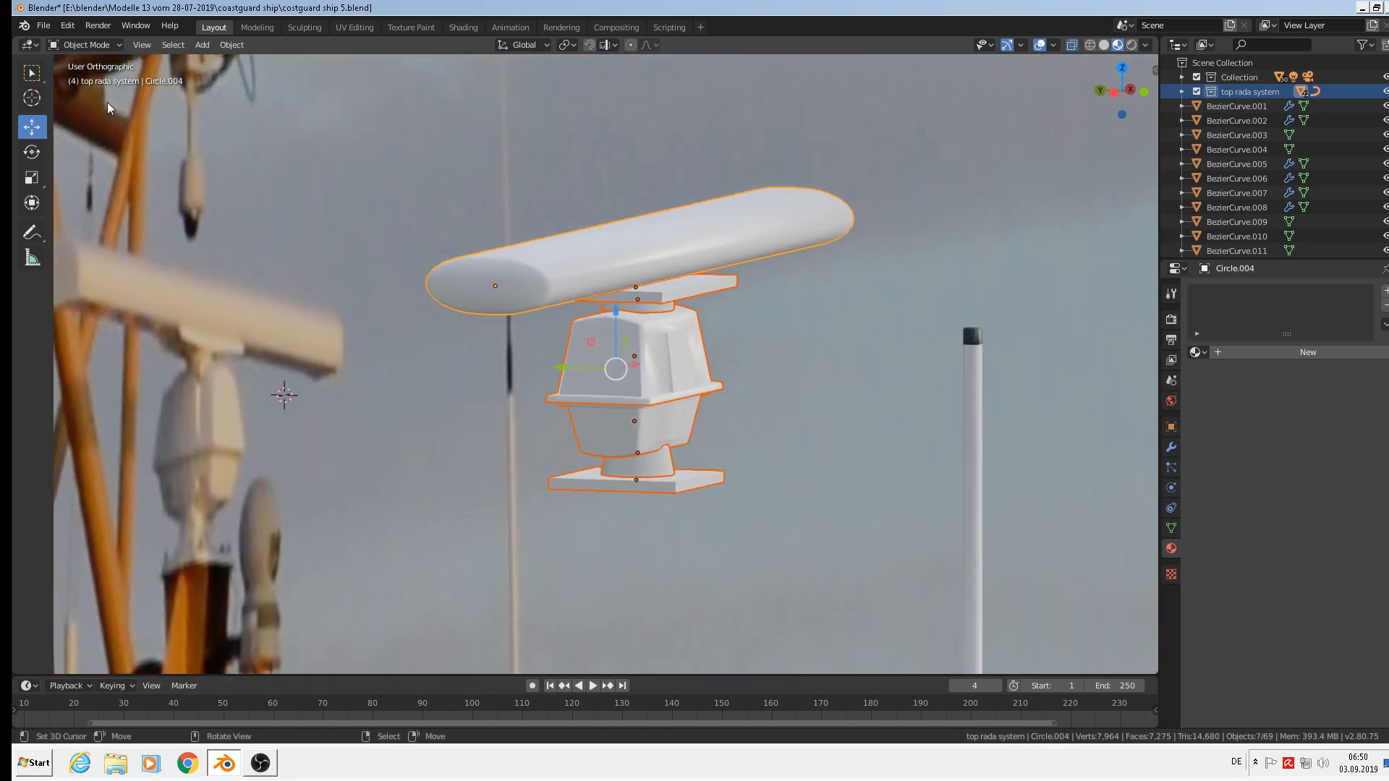
click(220, 45)
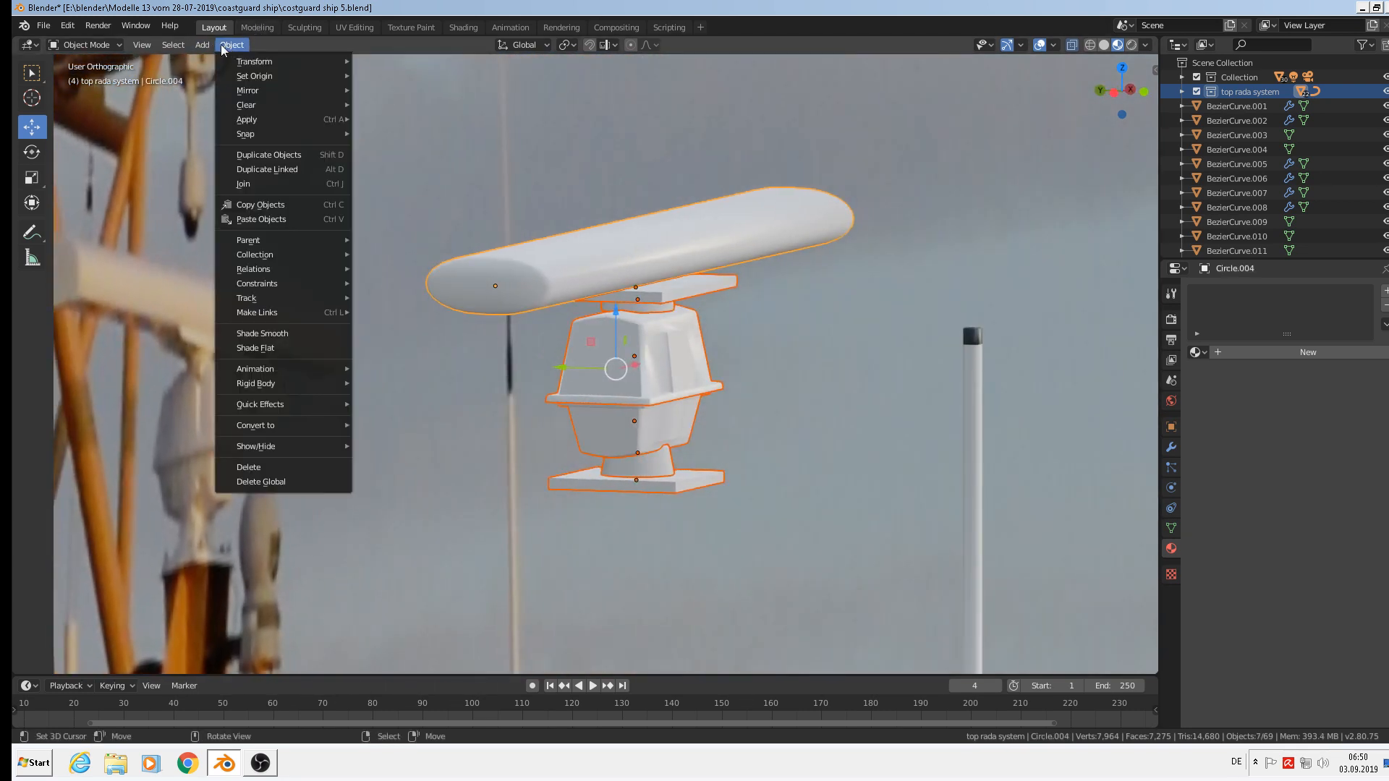
click(243, 184)
Save the ship file with the joined radar assembly
scroll(758, 365, down, 2)
middle_drag(757, 371, 691, 392)
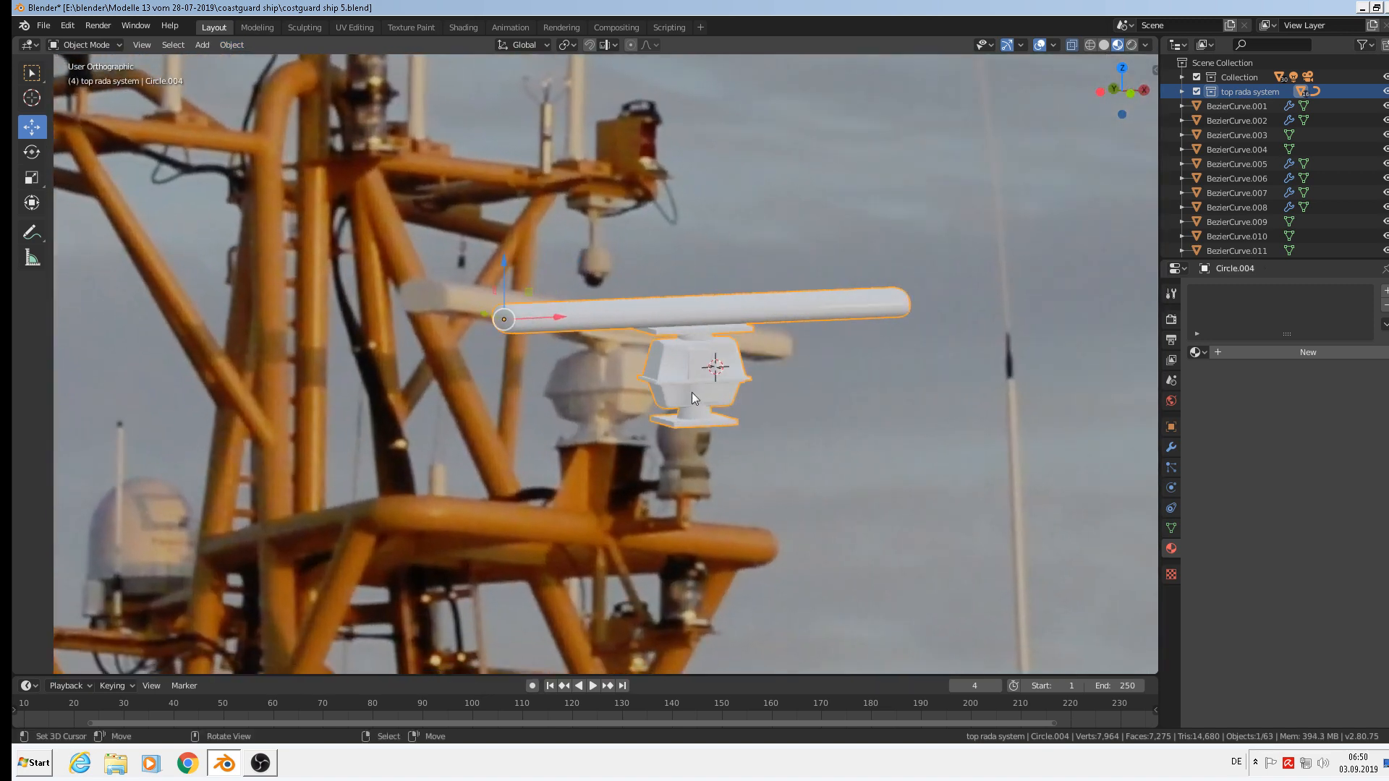
click(45, 27)
click(72, 123)
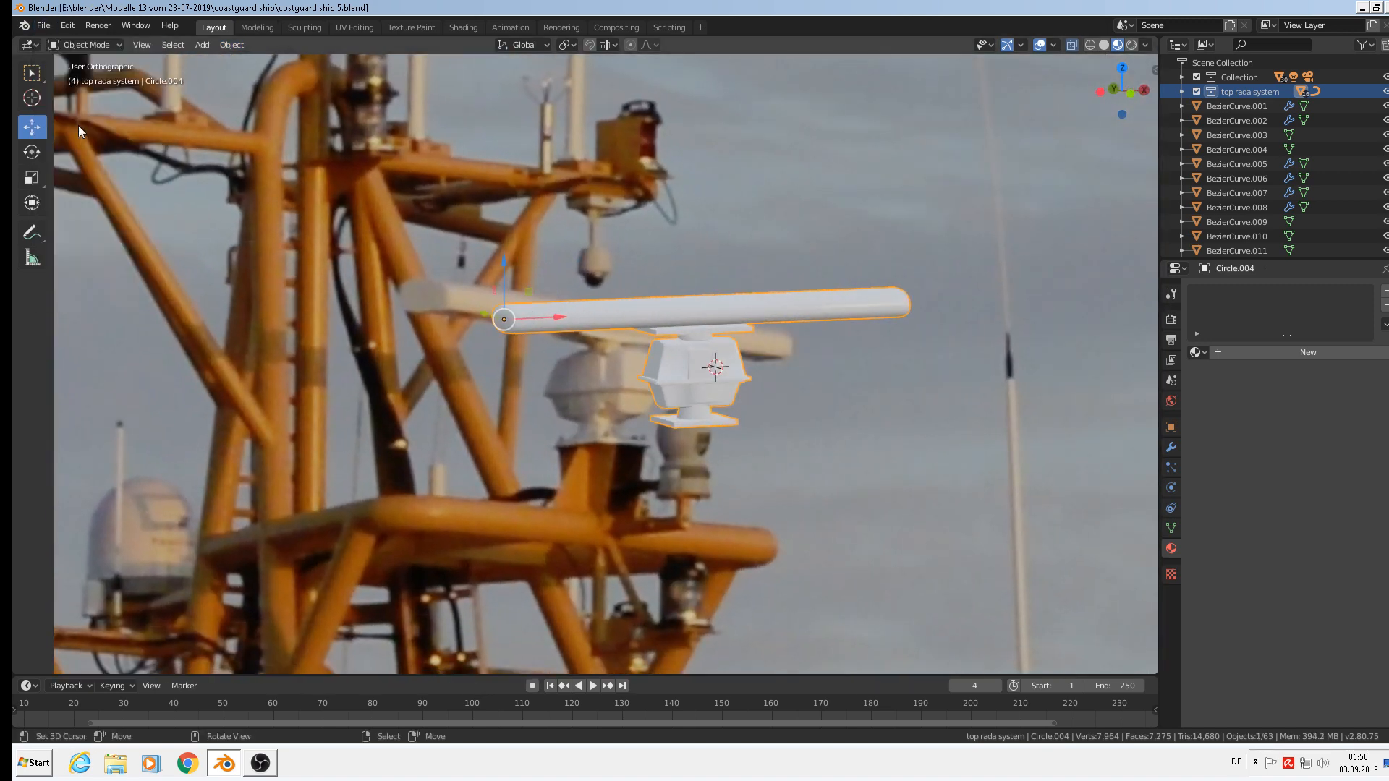
Duplicate the joined radar, move the copy -0.162 m along Z near the mast's lower radar, and scale it to 0.911
scroll(697, 296, down, 5)
scroll(750, 354, up, 2)
shift+middle_drag(688, 622, 423, 441)
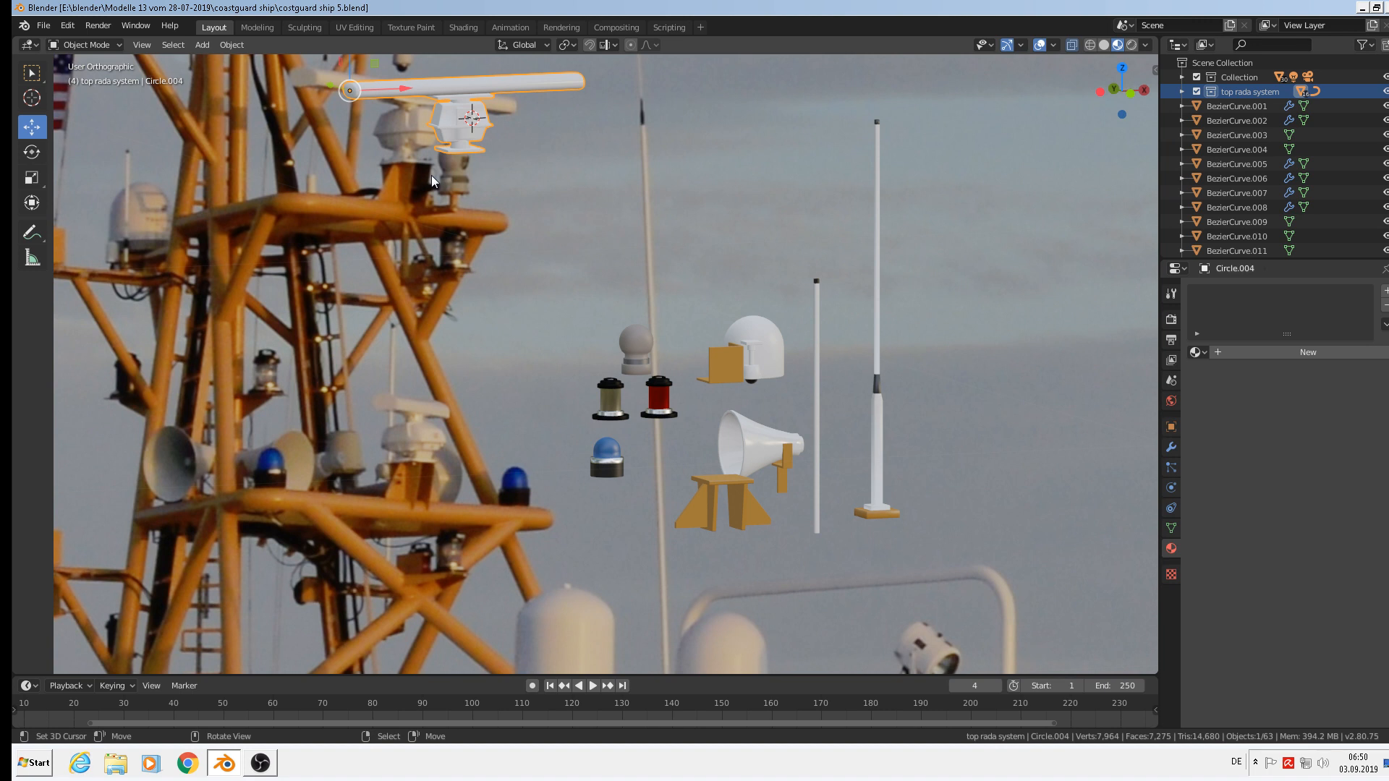
key(shift+d)
key(Escape)
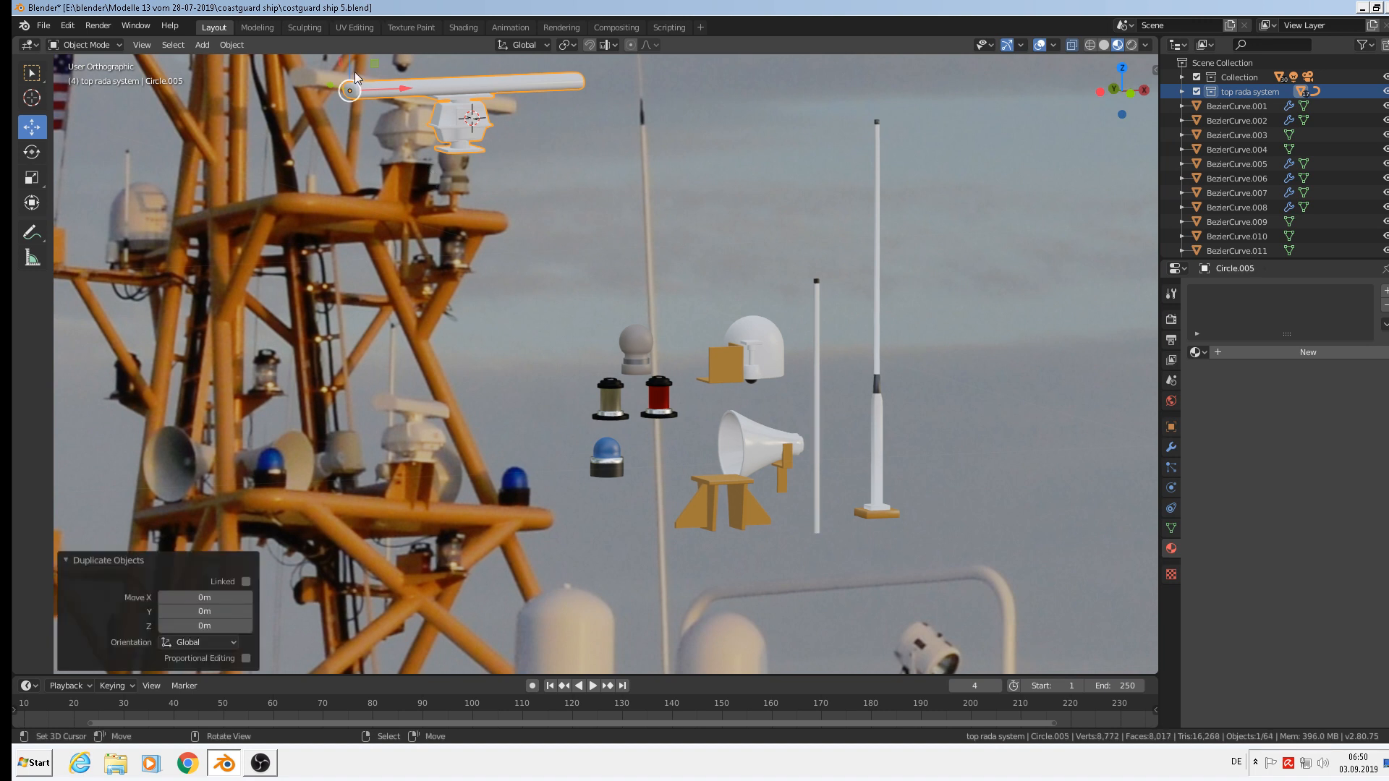
drag(354, 72, 466, 423)
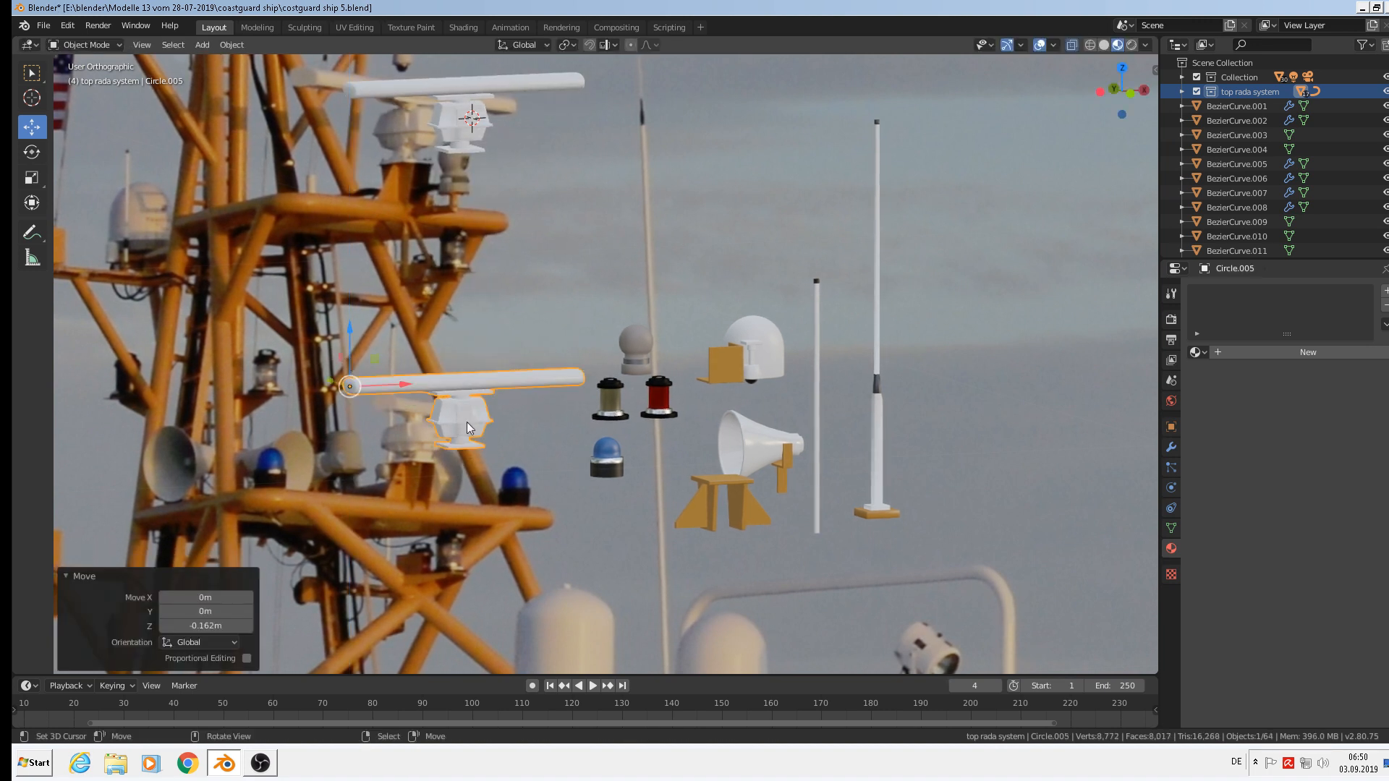
key(s)
click(445, 369)
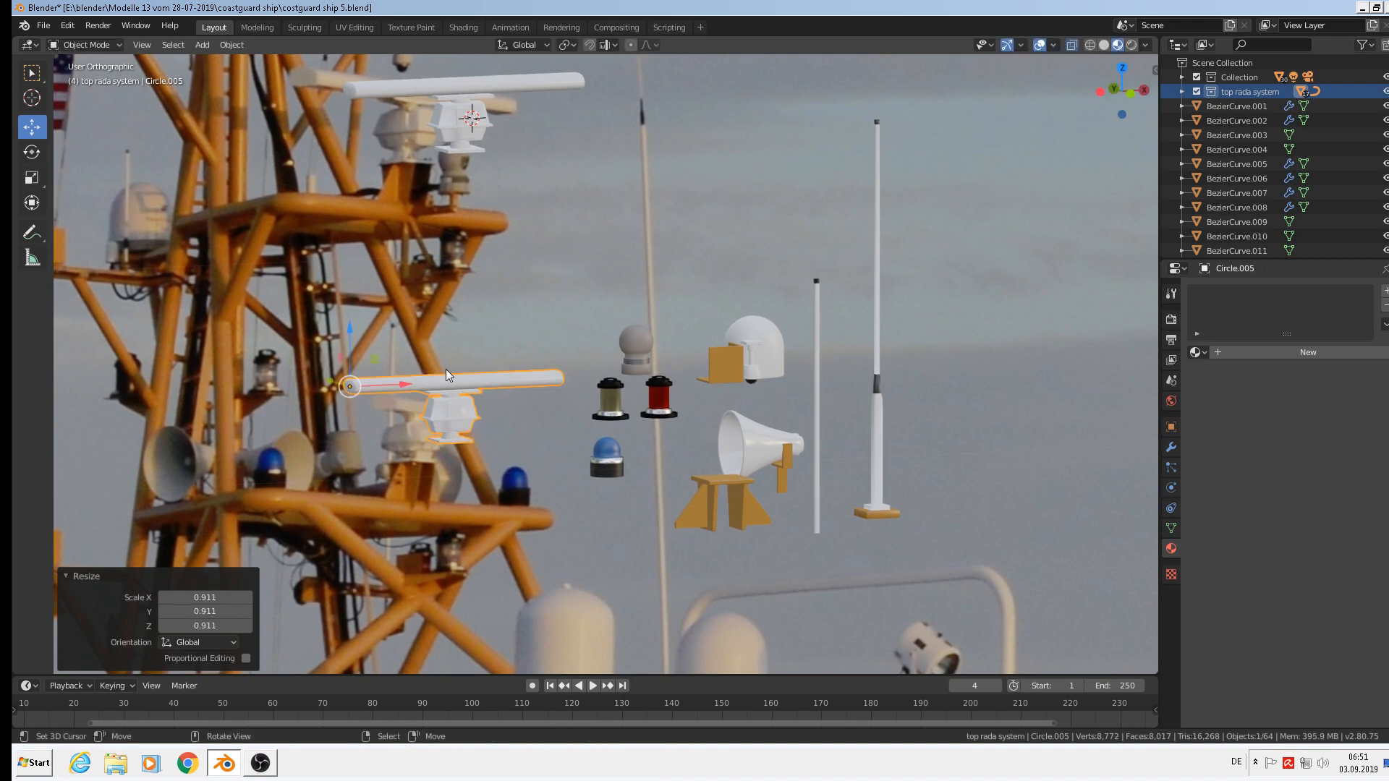
Shorten the copied radar's bar by circle-selecting its negative-X end vertices and moving them 0.021 m along X
scroll(446, 369, up, 5)
key(Tab)
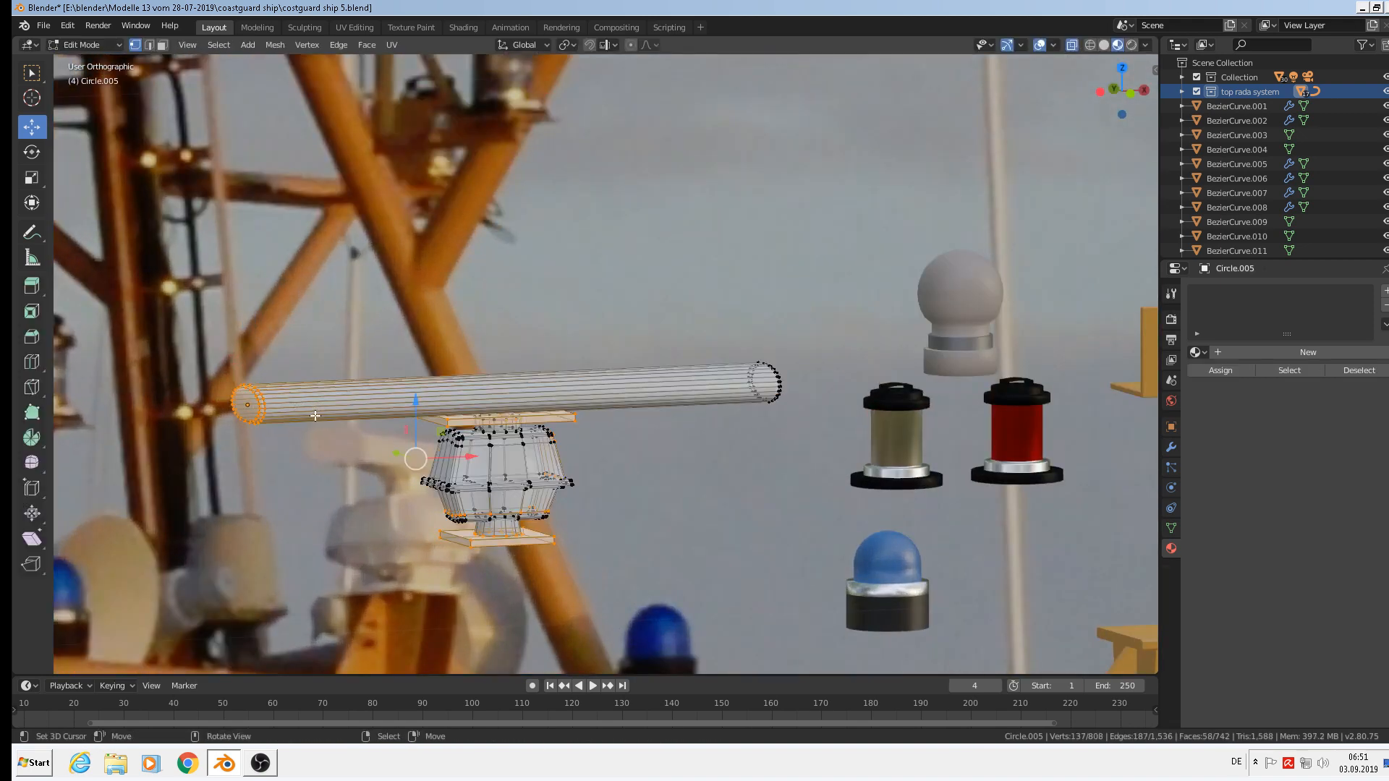
key(alt+a)
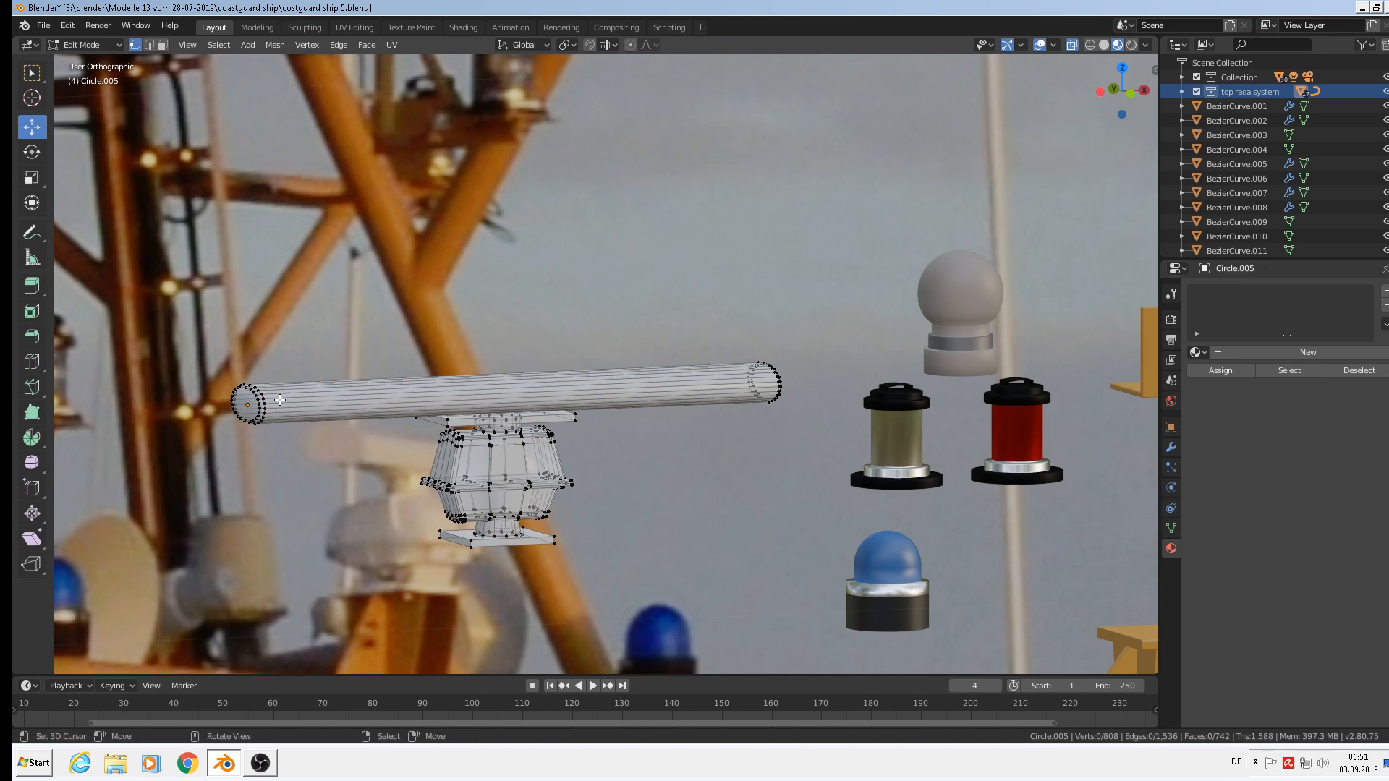
key(c)
drag(253, 395, 401, 412)
right_click(250, 401)
key(KP_1)
click(398, 413)
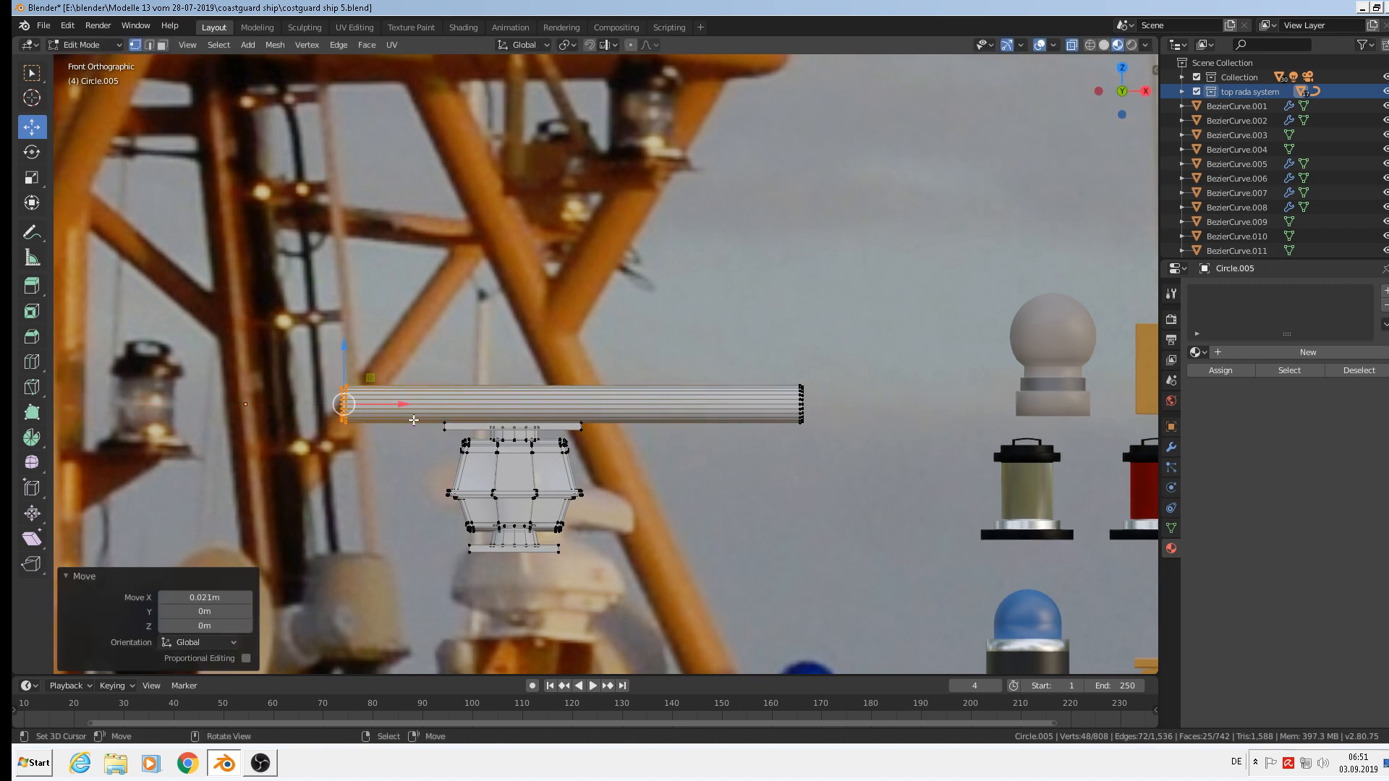
Shorten the bar's positive-X end by moving its vertices -0.0205 m along X, and return to Object Mode
key(alt+a)
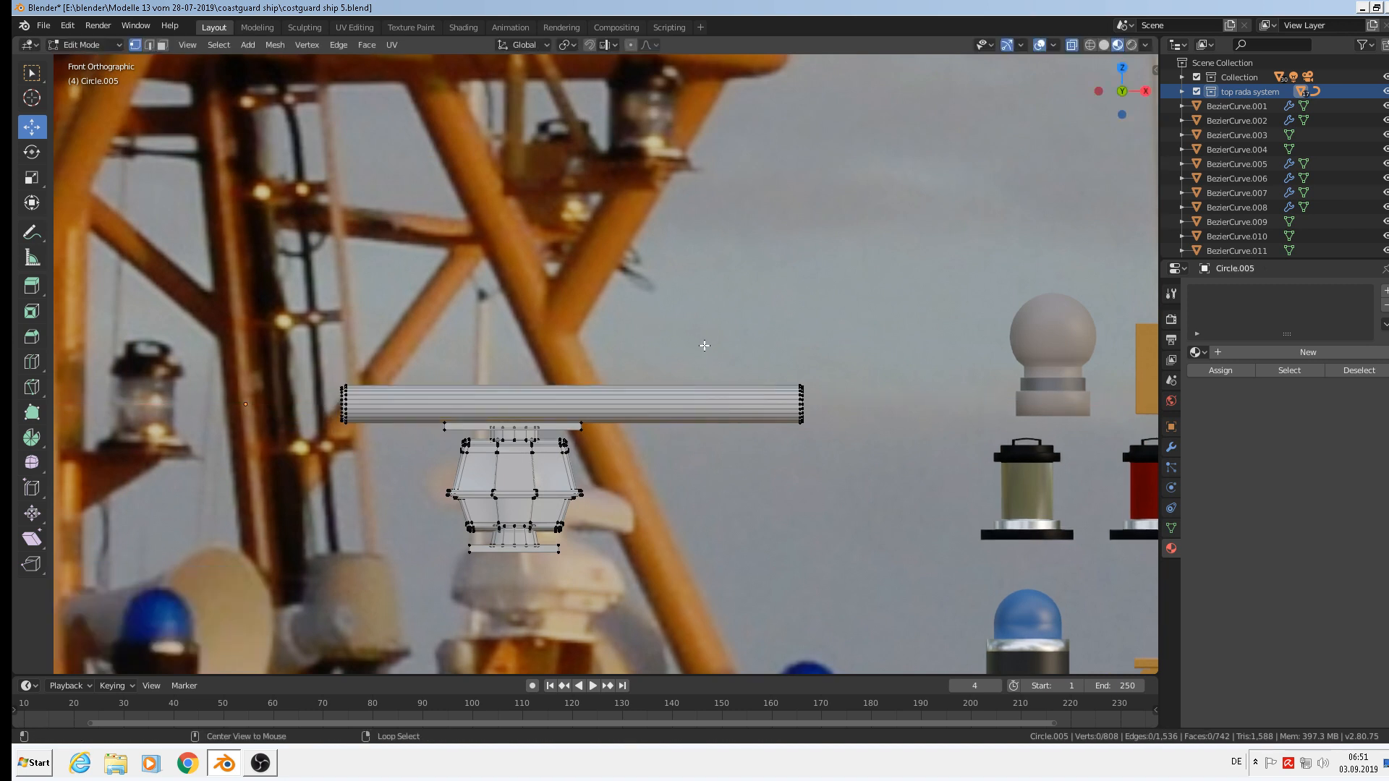
ctrl+drag(818, 385, 801, 451)
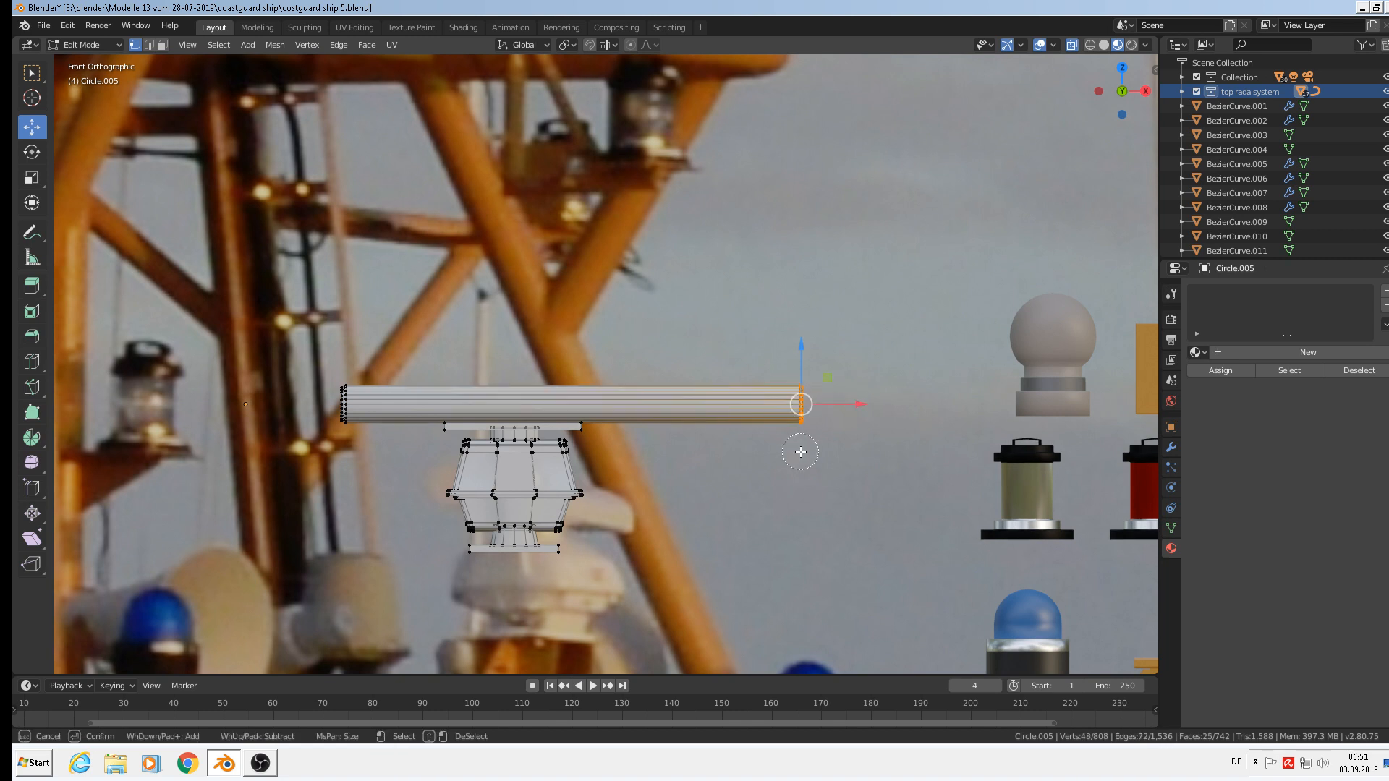
mouse_move(842, 407)
mouse_down()
mouse_move(749, 410)
mouse_move(751, 423)
mouse_up()
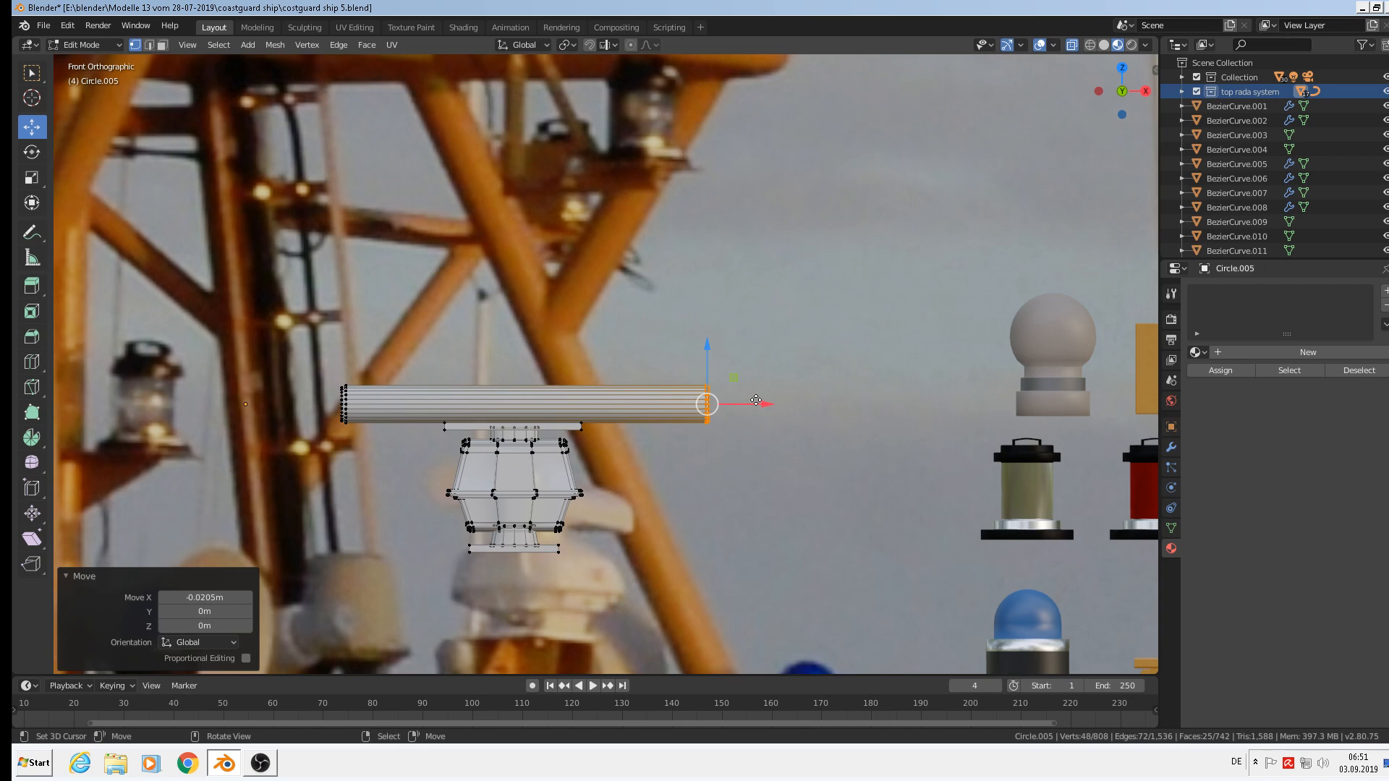
key(Tab)
Move the smaller radar copy 0.322 m along X and -0.0486 m along Z, beside the other finished parts
scroll(680, 470, down, 7)
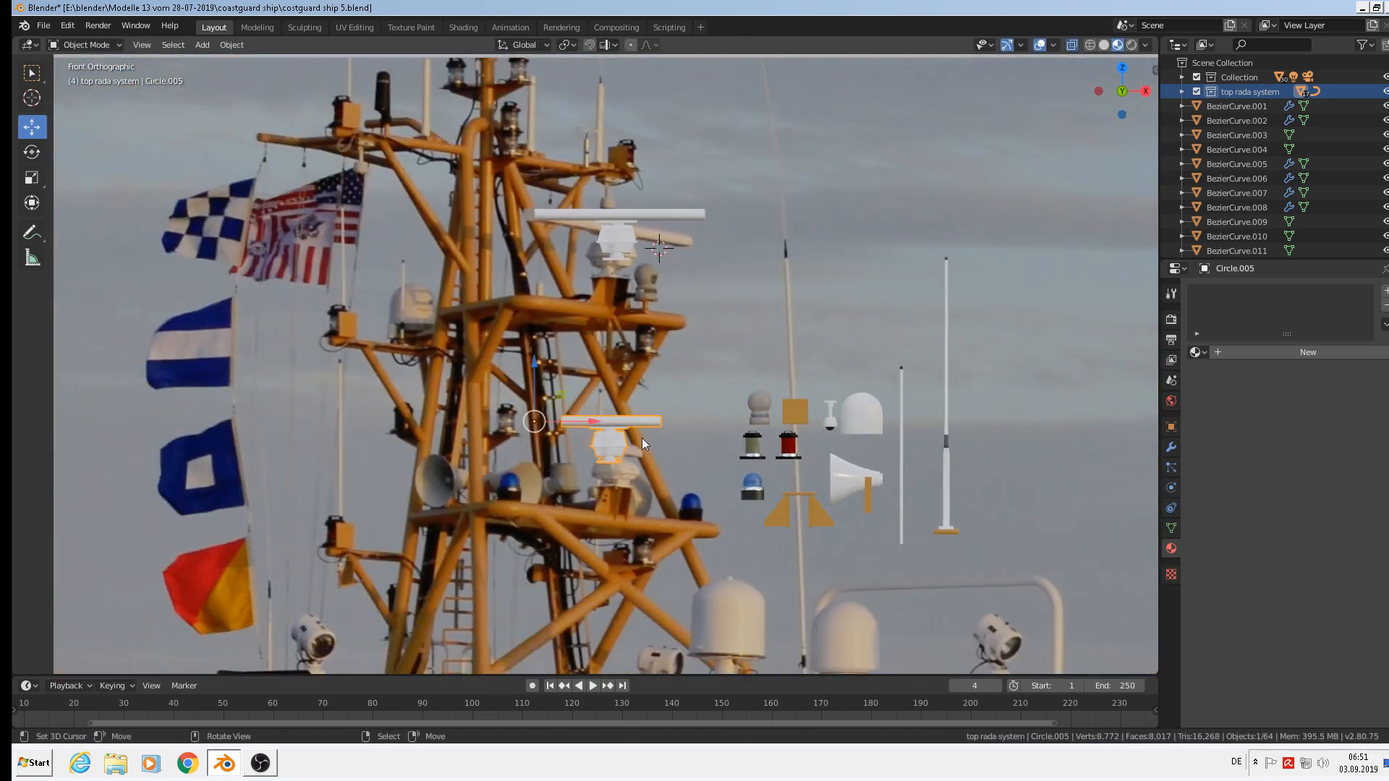
right_click(624, 432)
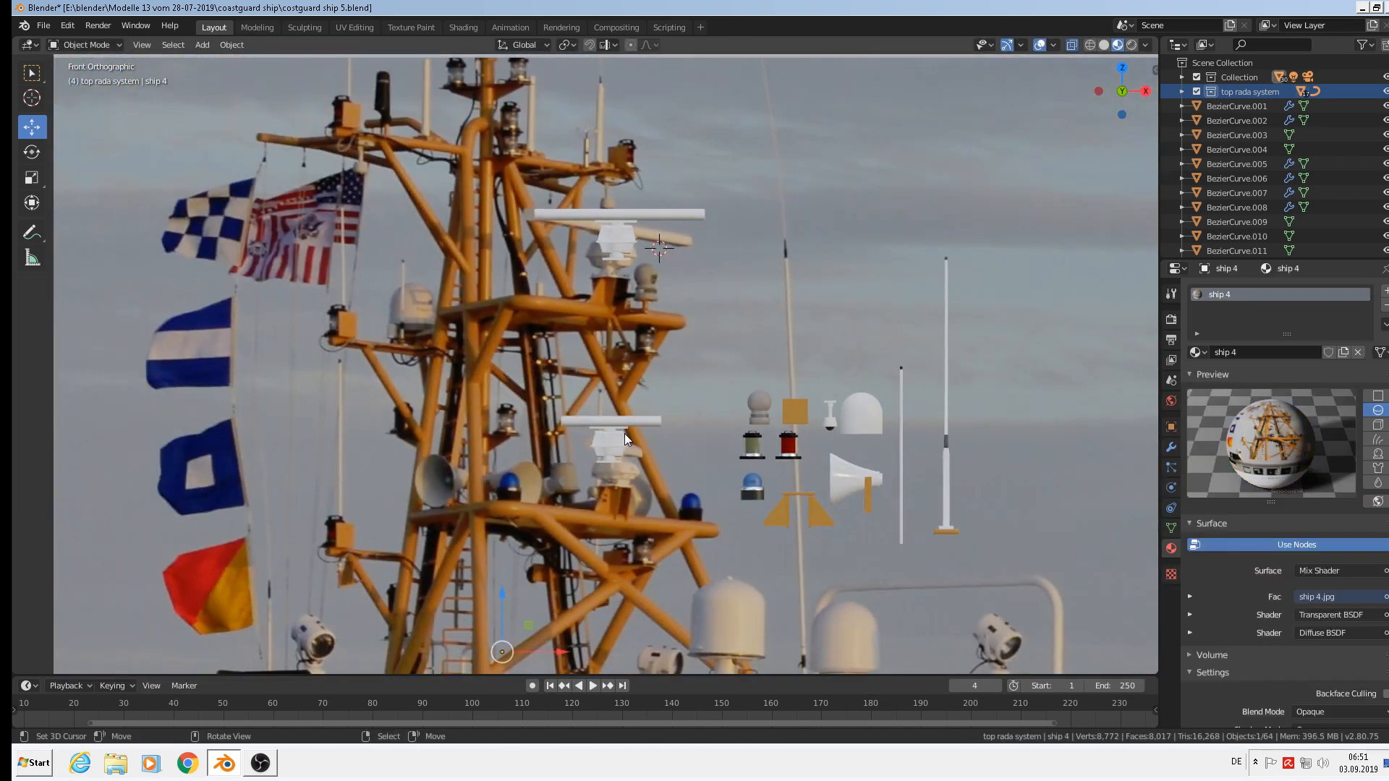
right_click(607, 446)
key(g)
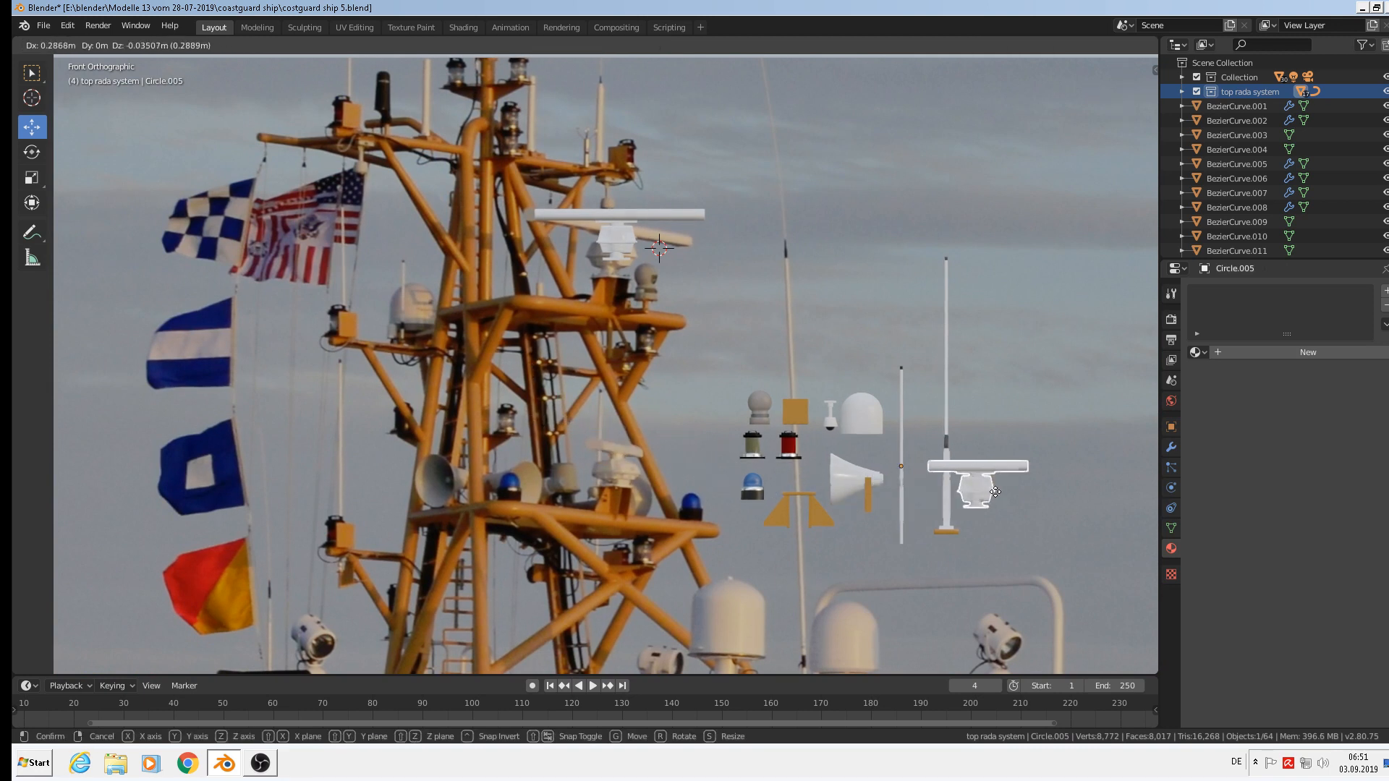
click(1027, 512)
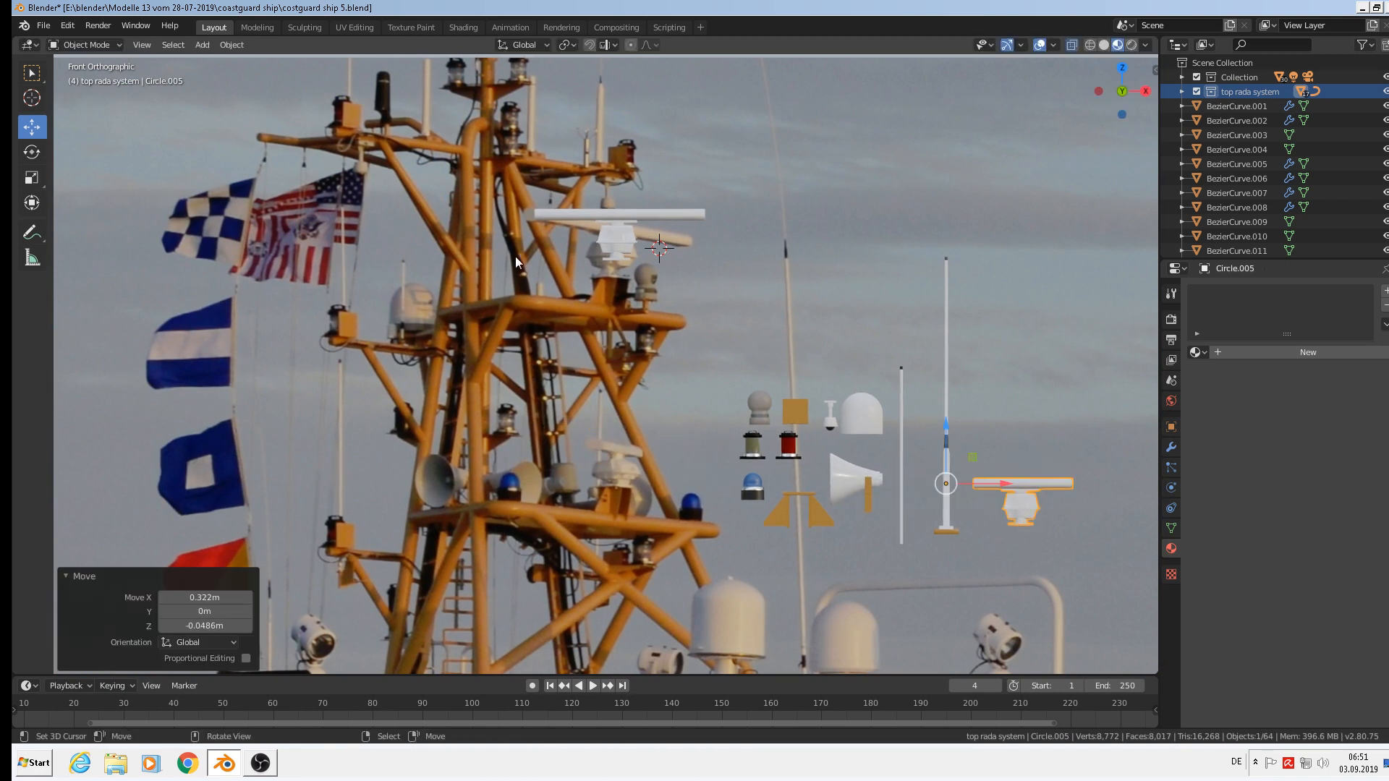
Move the top radar 0.328 m along X and -0.144 m along Z, above the smaller radar
right_click(616, 246)
key(g)
click(1005, 429)
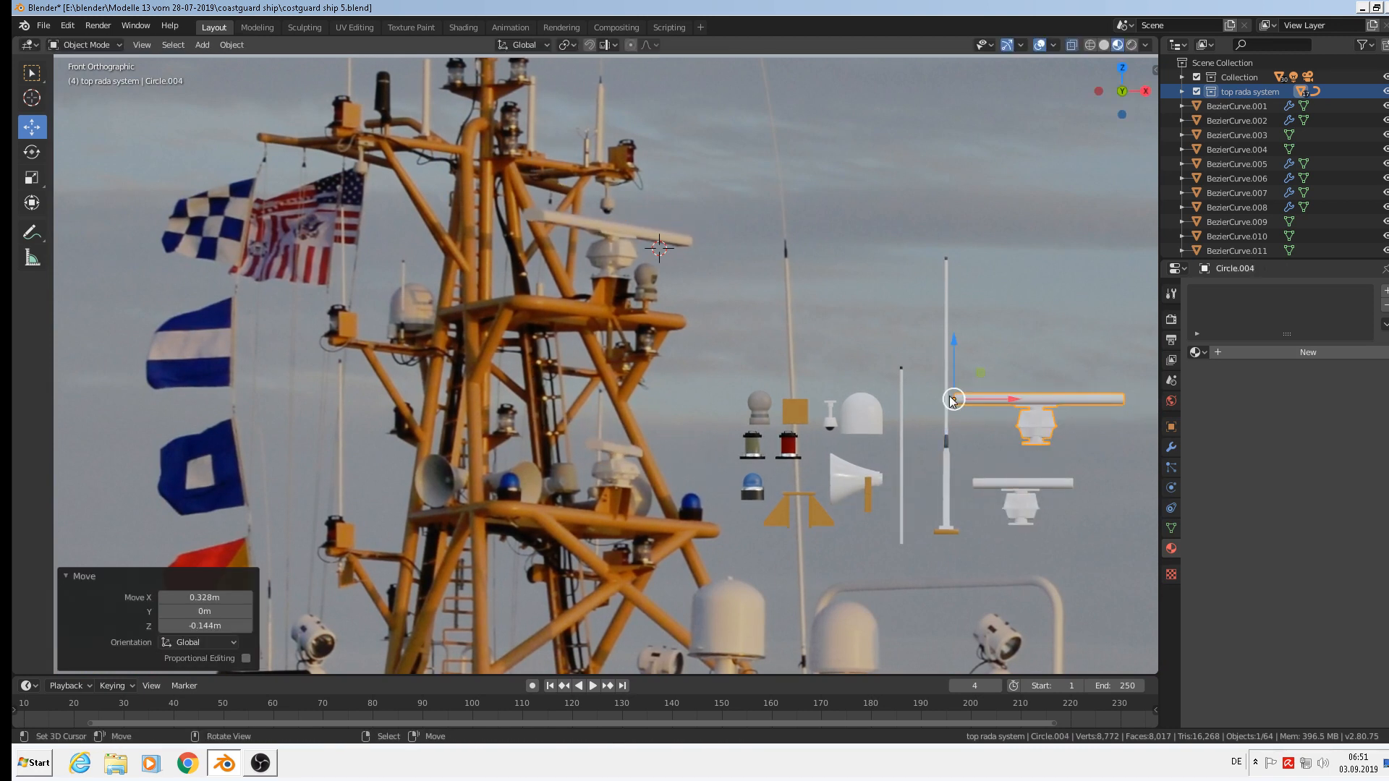
Set the origin of both the large and the small radar to their geometry
click(232, 45)
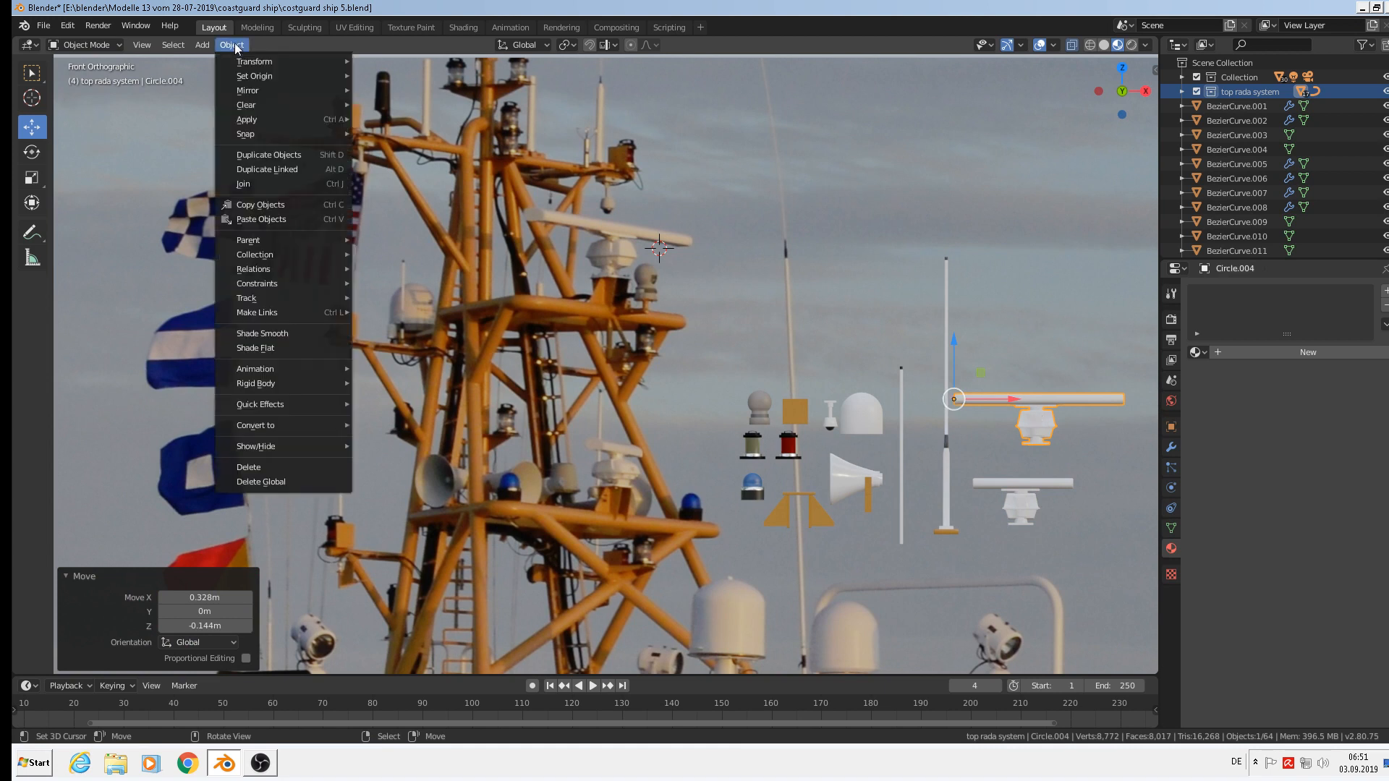
mouse_move(244, 79)
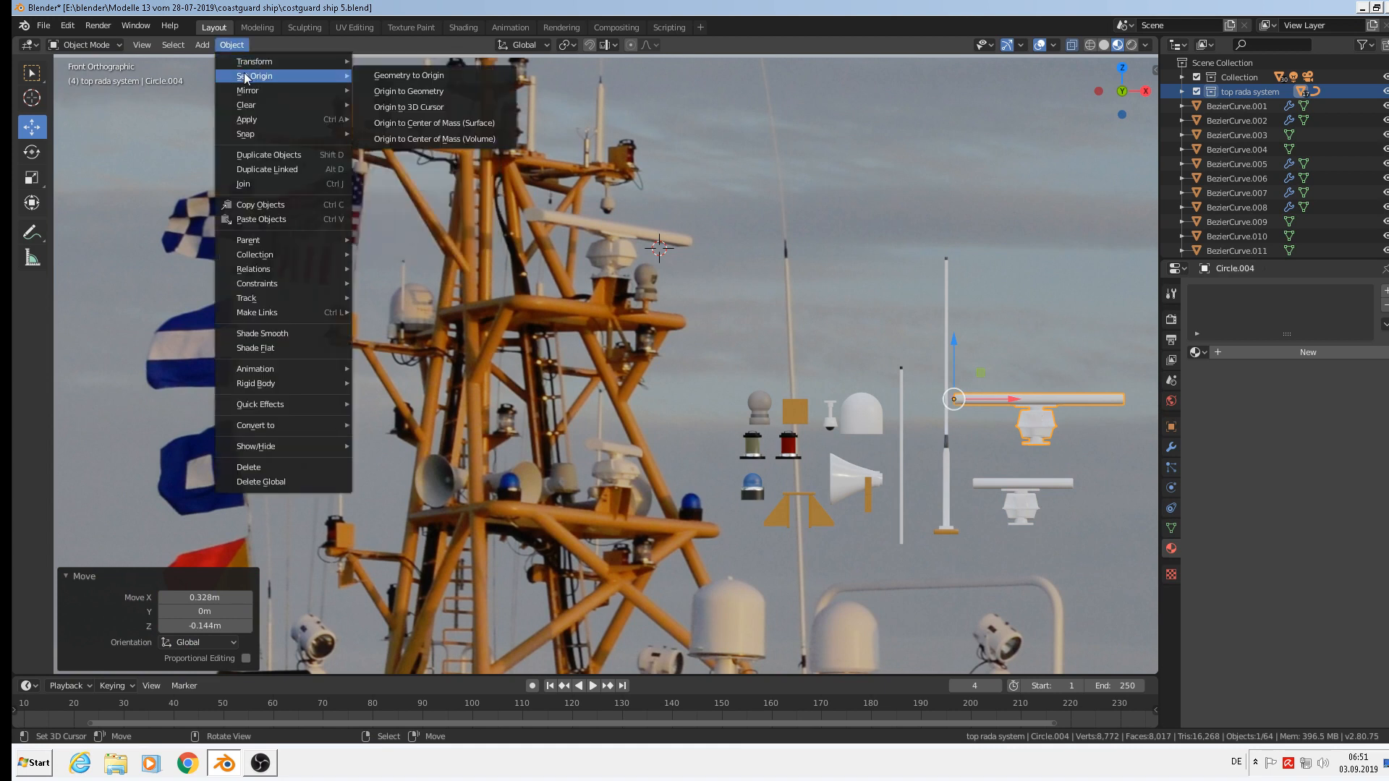
click(409, 92)
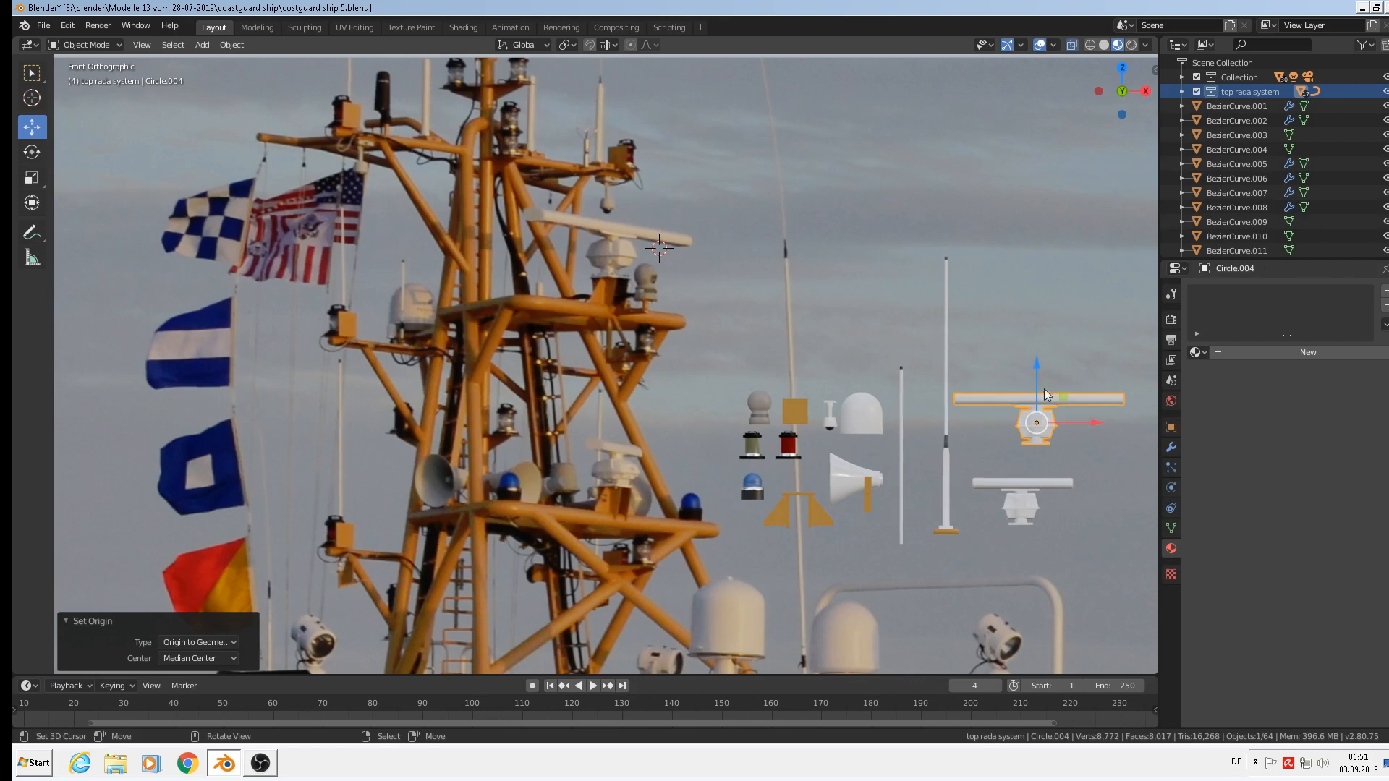
click(1016, 483)
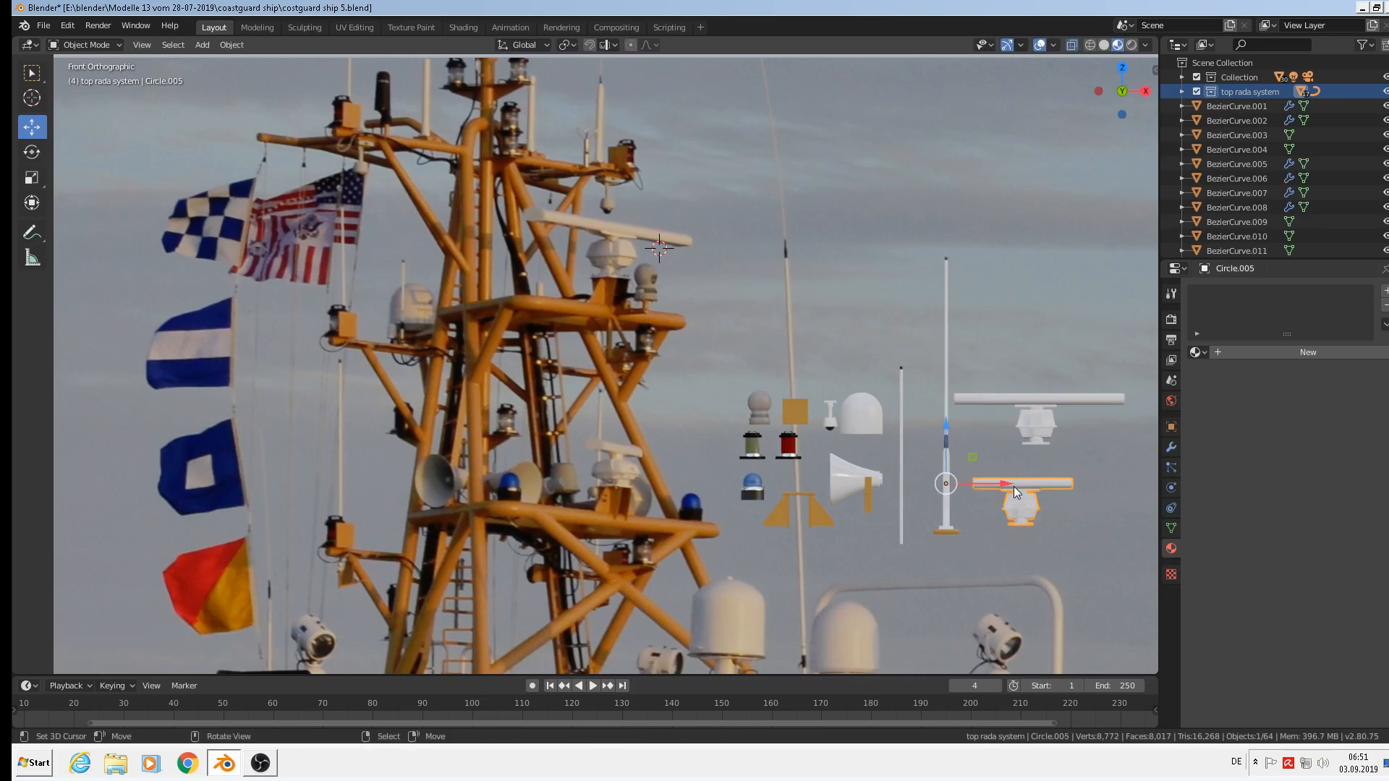
click(231, 45)
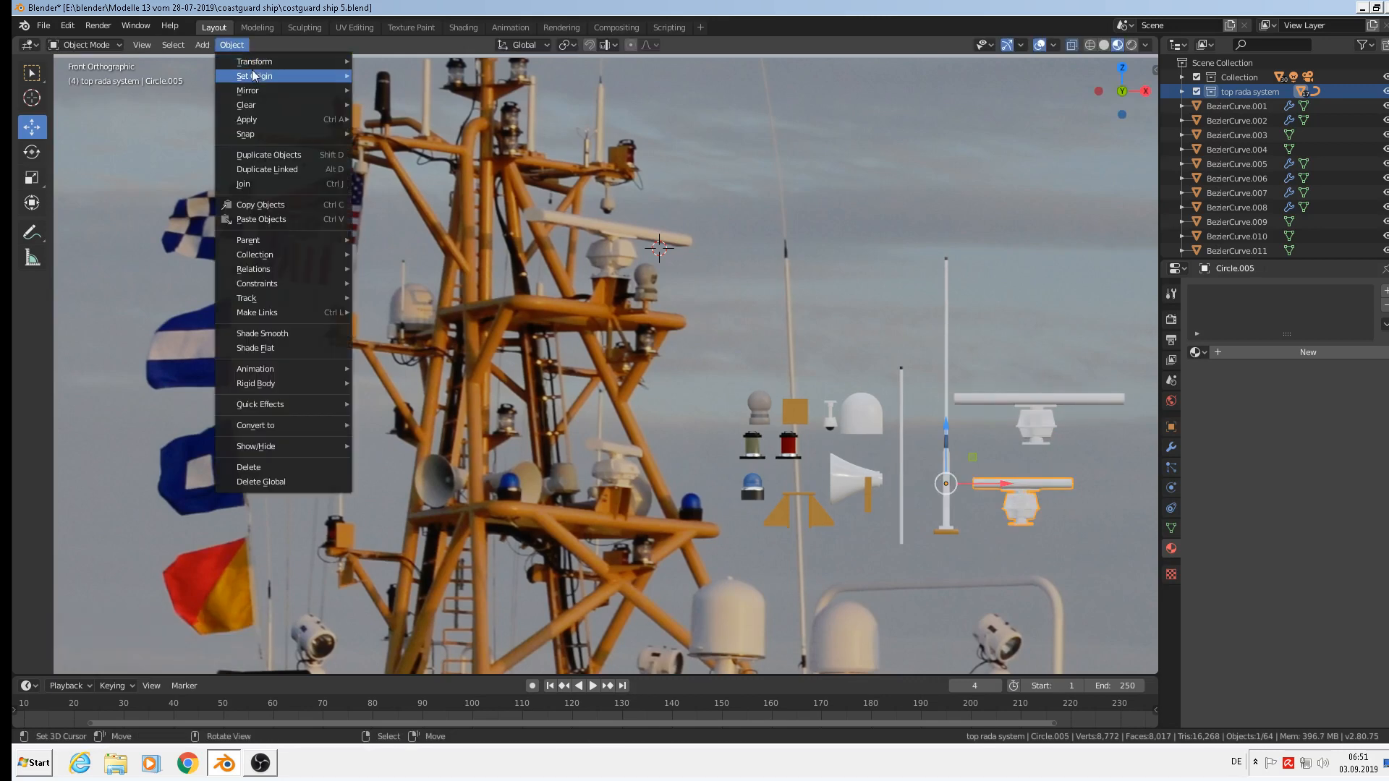
mouse_move(255, 76)
click(408, 92)
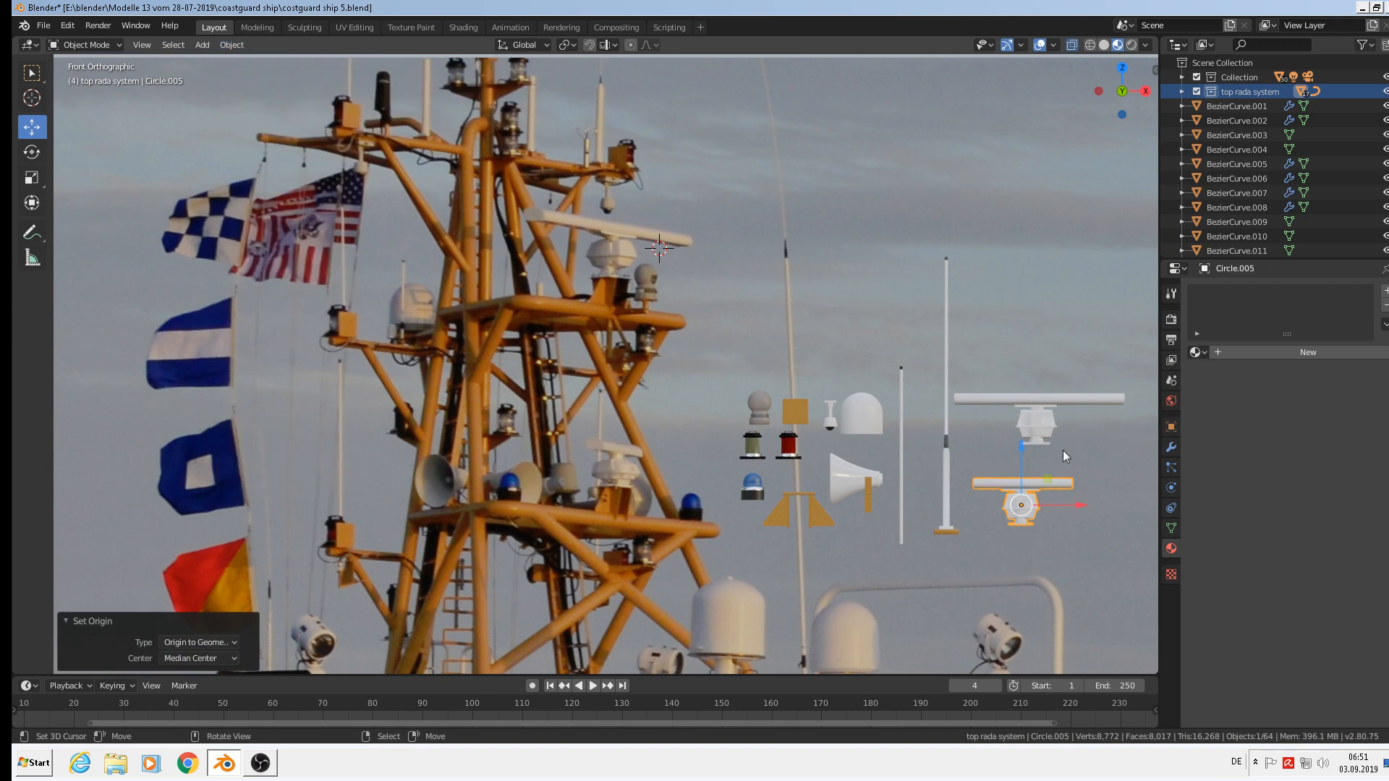
Save the ship file with both radars moved off the mast
scroll(1070, 440, up, 3)
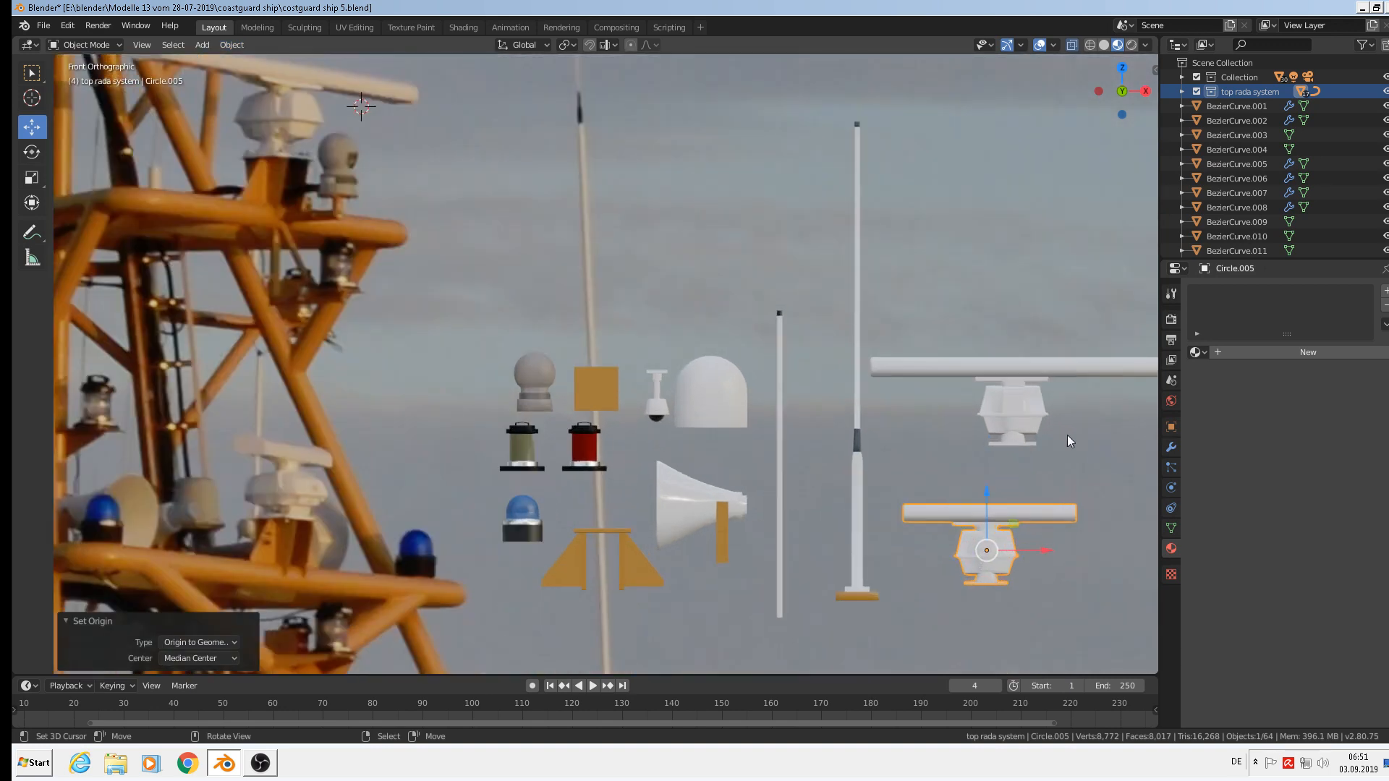
scroll(1062, 442, down, 3)
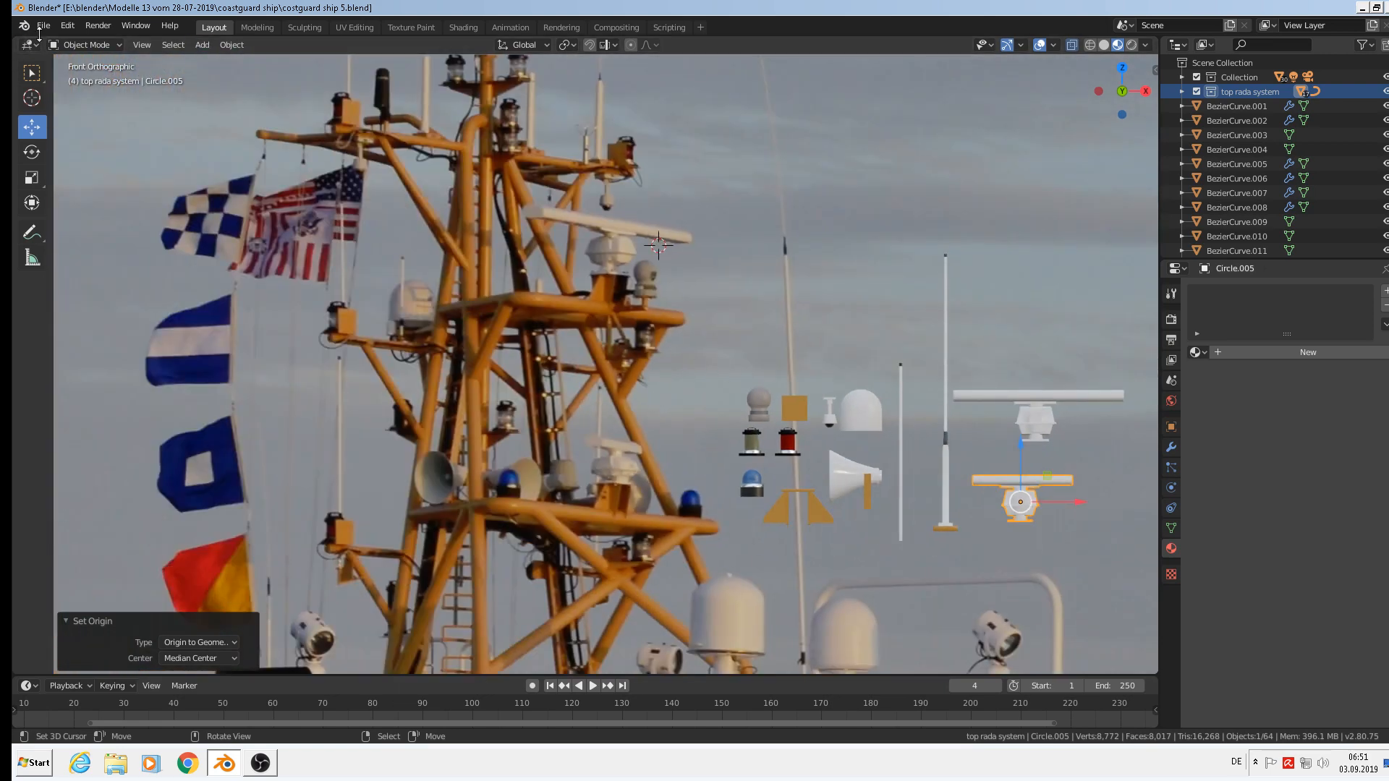
click(43, 25)
click(64, 121)
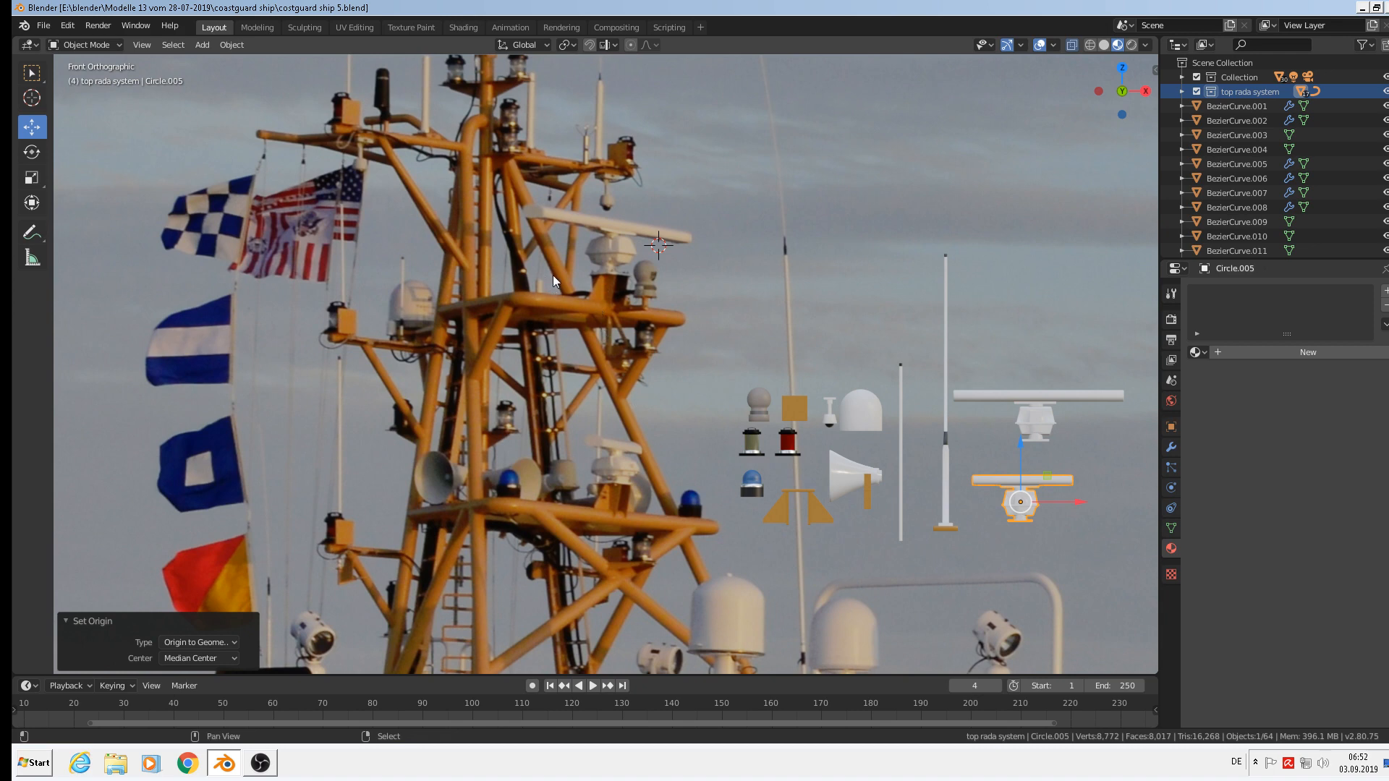
Add a 12-vertex cylinder with 1 m radius and 2 m depth at the small sensor post above the top radar
shift+middle_drag(552, 275, 636, 369)
scroll(651, 244, up, 6)
scroll(710, 217, up, 2)
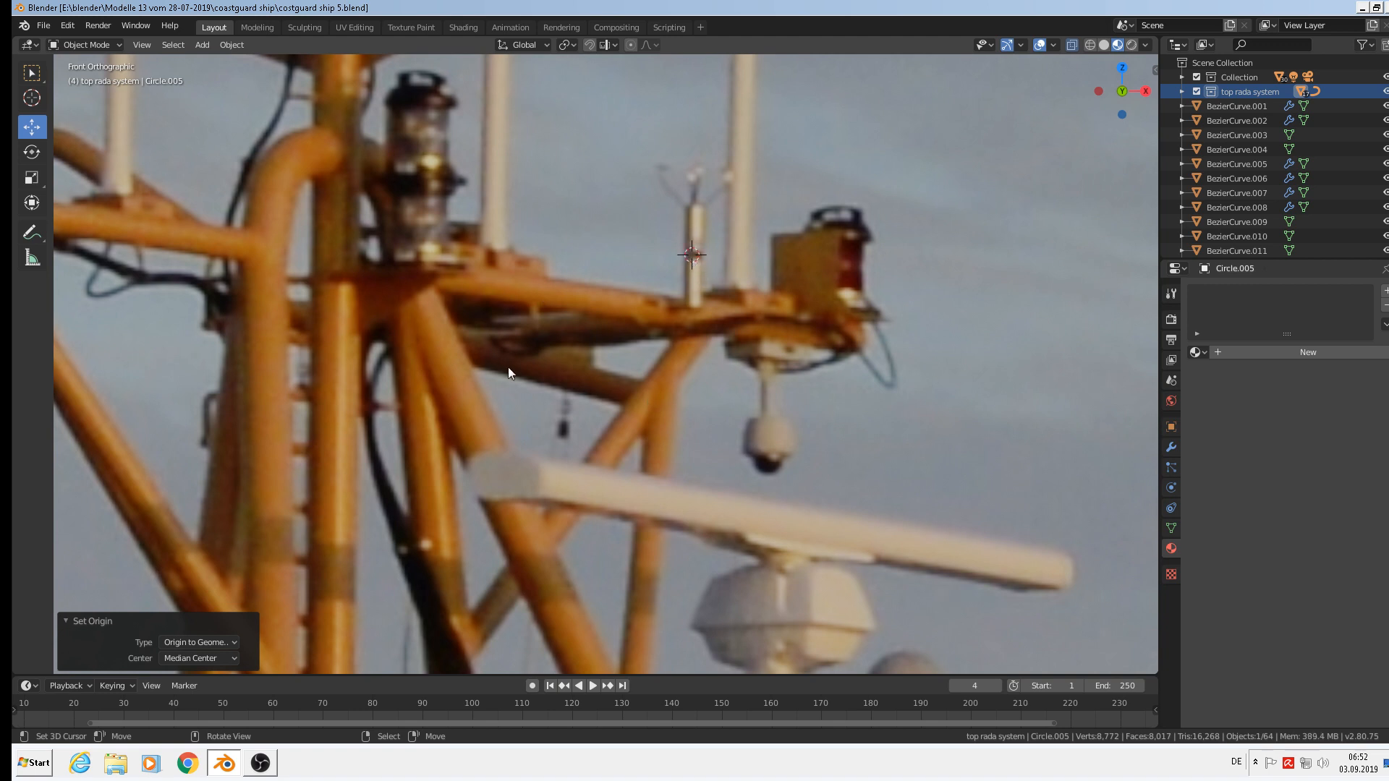
click(201, 45)
mouse_move(219, 69)
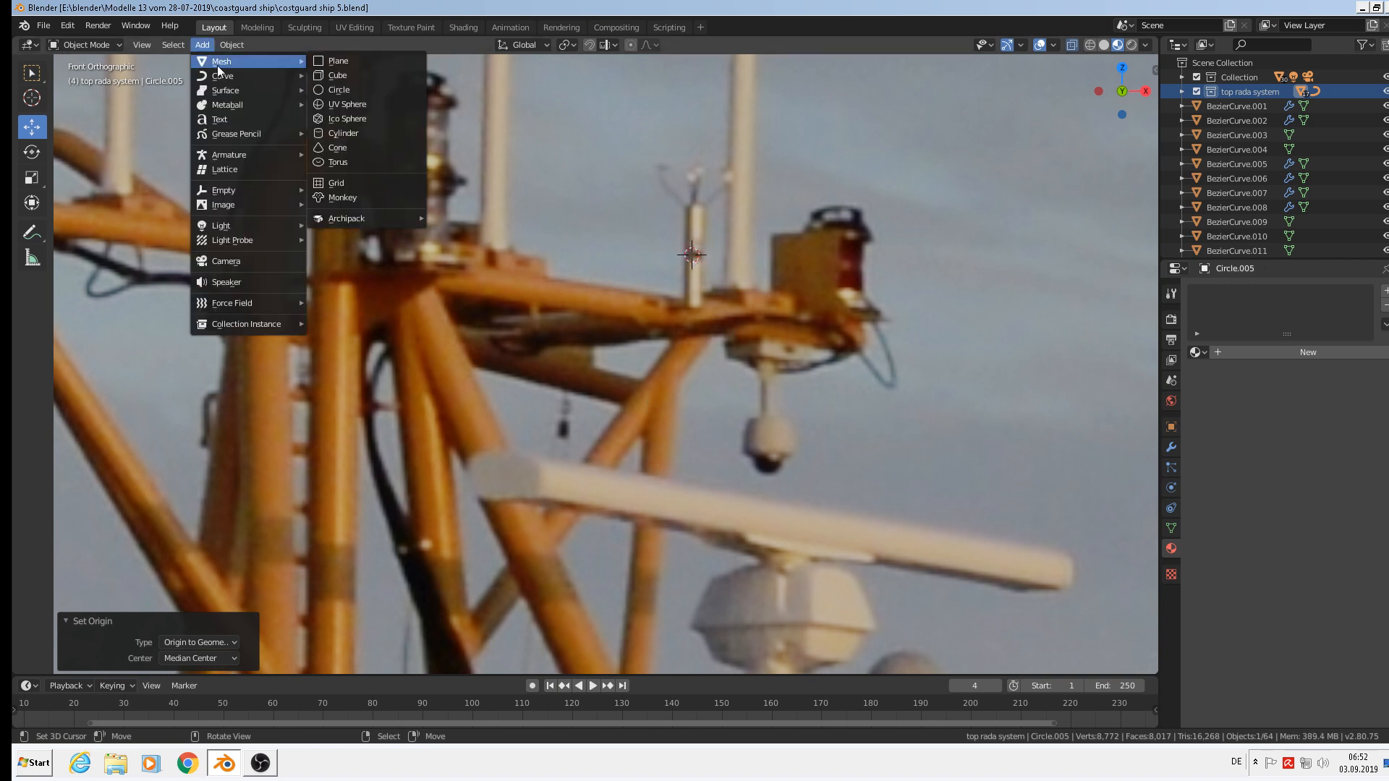
click(356, 133)
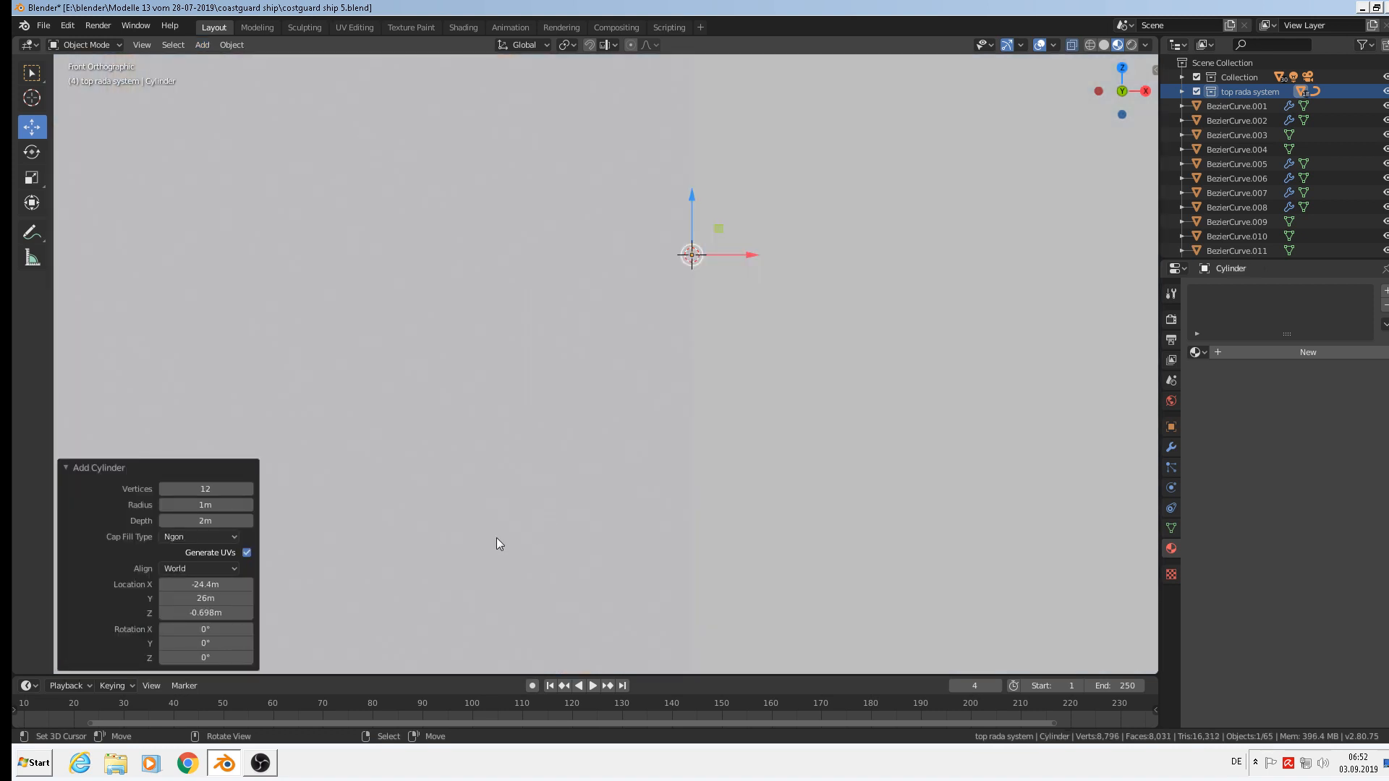
Scale the new cylinder down in three passes by 0.263, 0.058 and 0.117 to the sensor post's width
key(s)
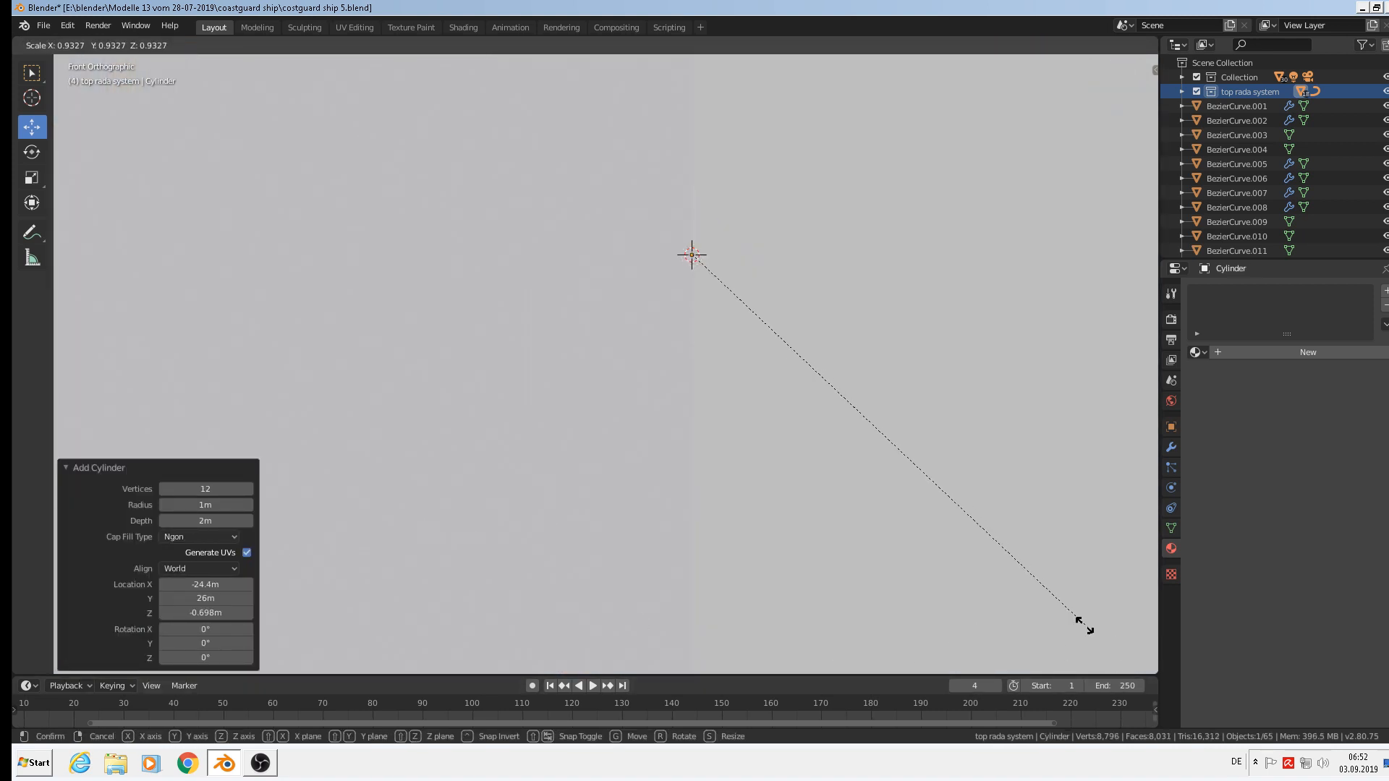
click(790, 374)
key(s)
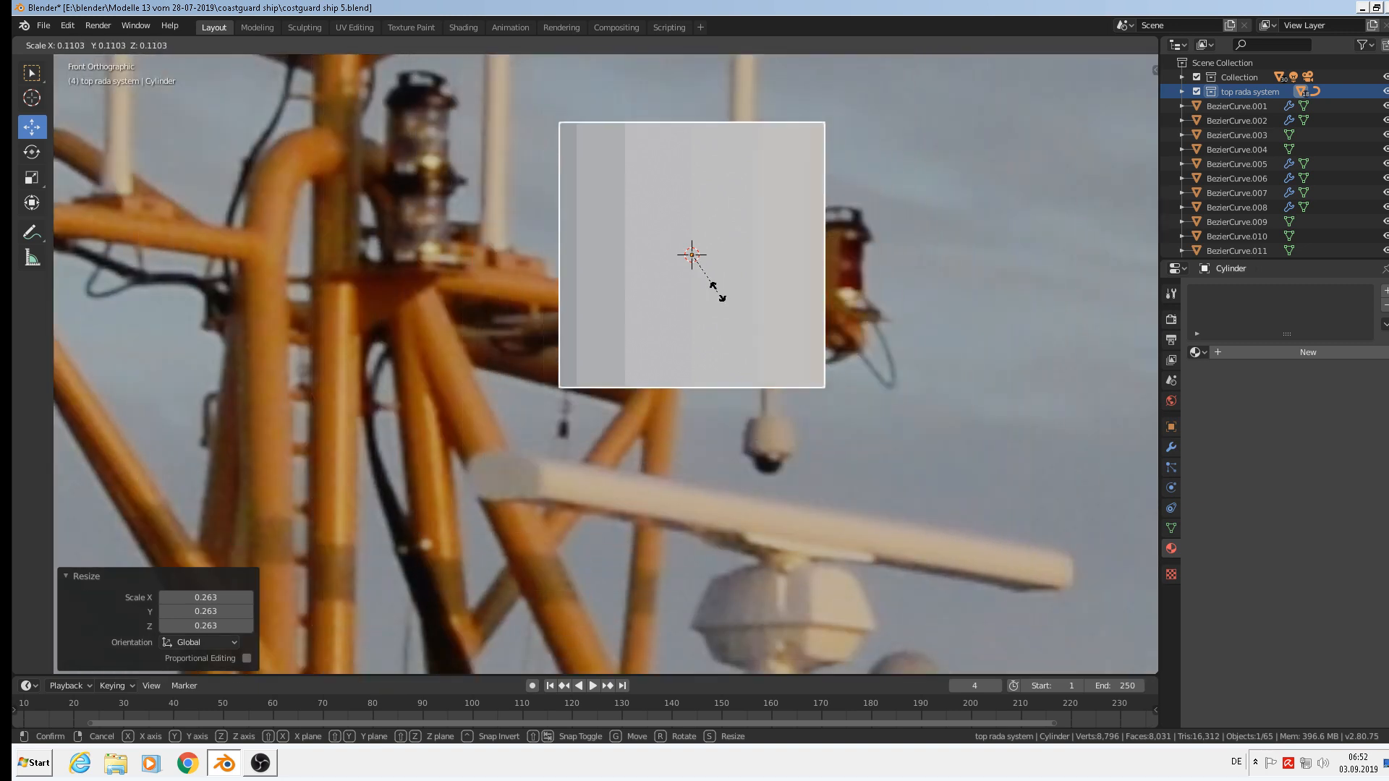
click(706, 278)
key(s)
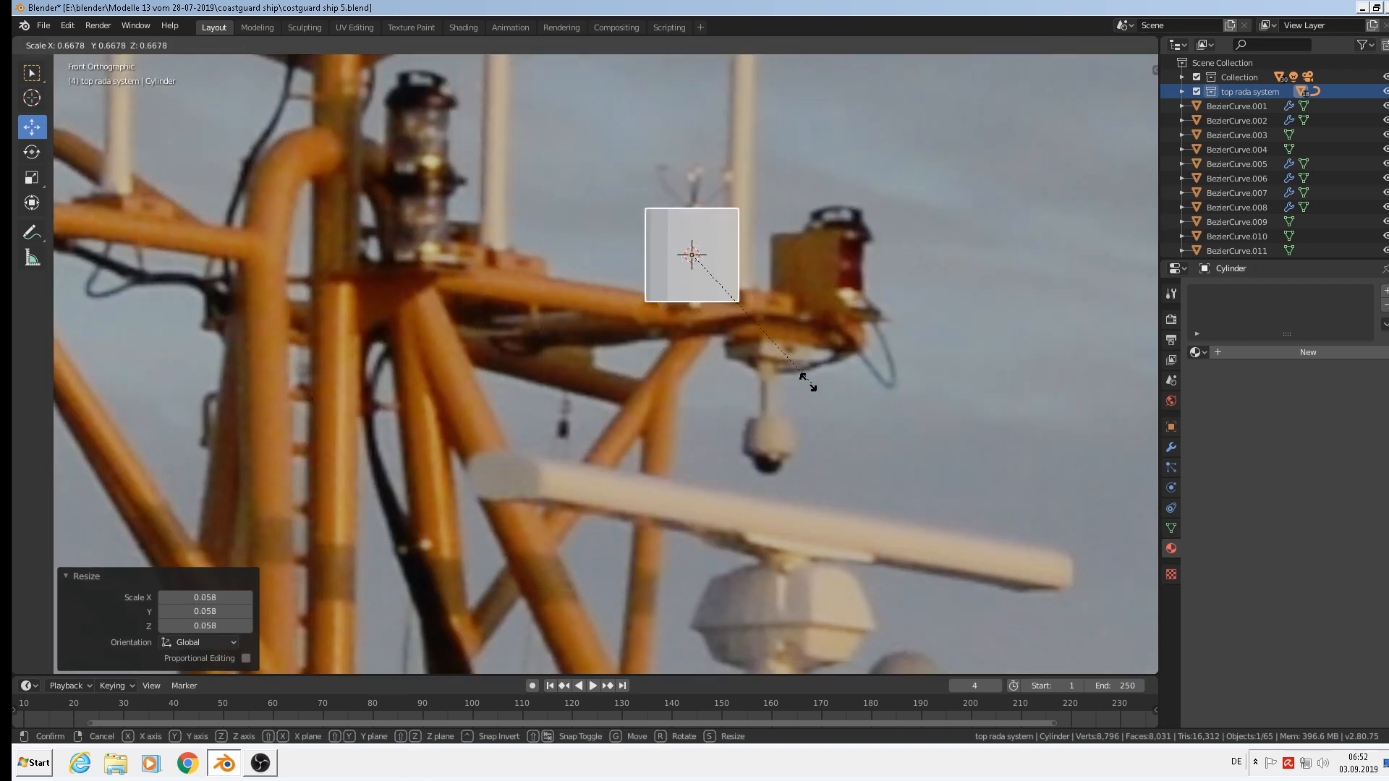
click(708, 278)
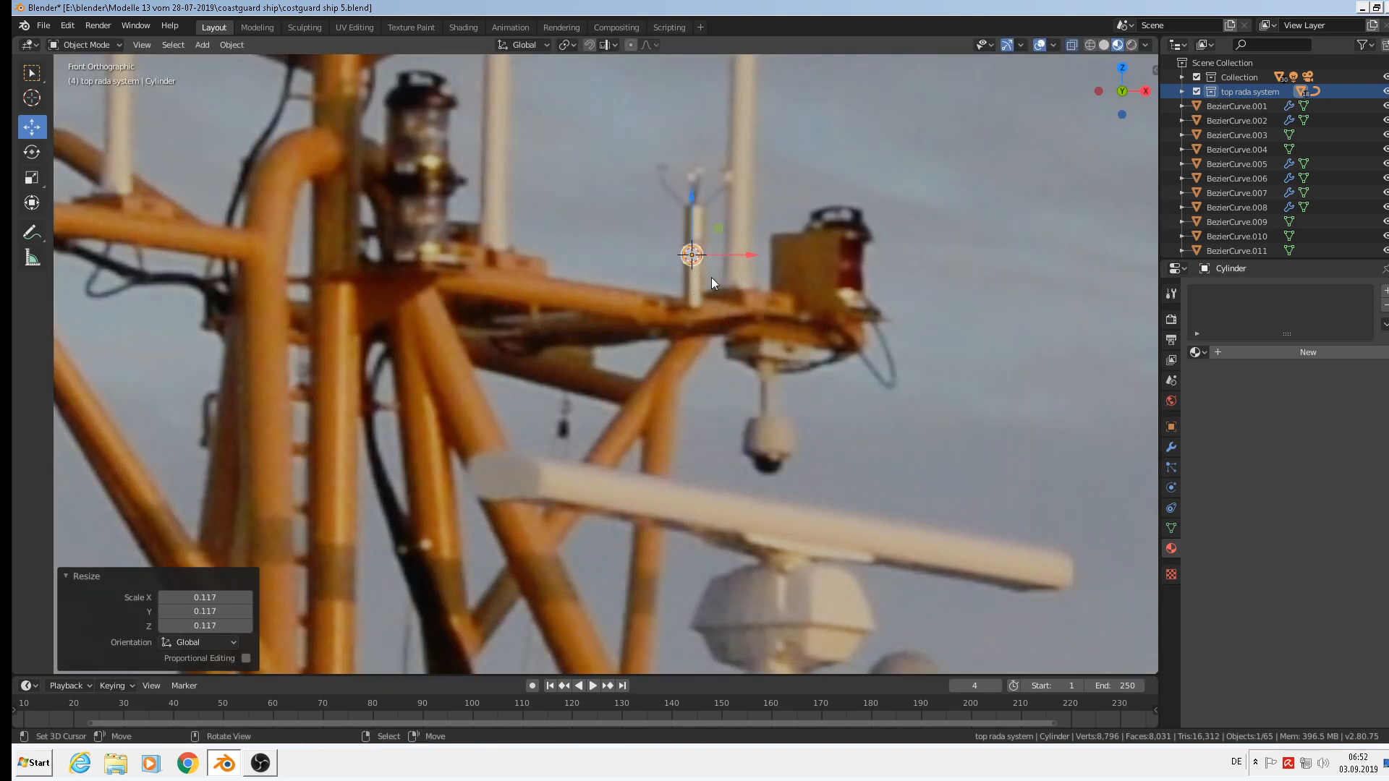
Centre the cylinder on the sensor post by moving it 0.000761 m along X, and stretch it by 6.238 along Z
scroll(720, 246, up, 5)
drag(703, 261, 713, 264)
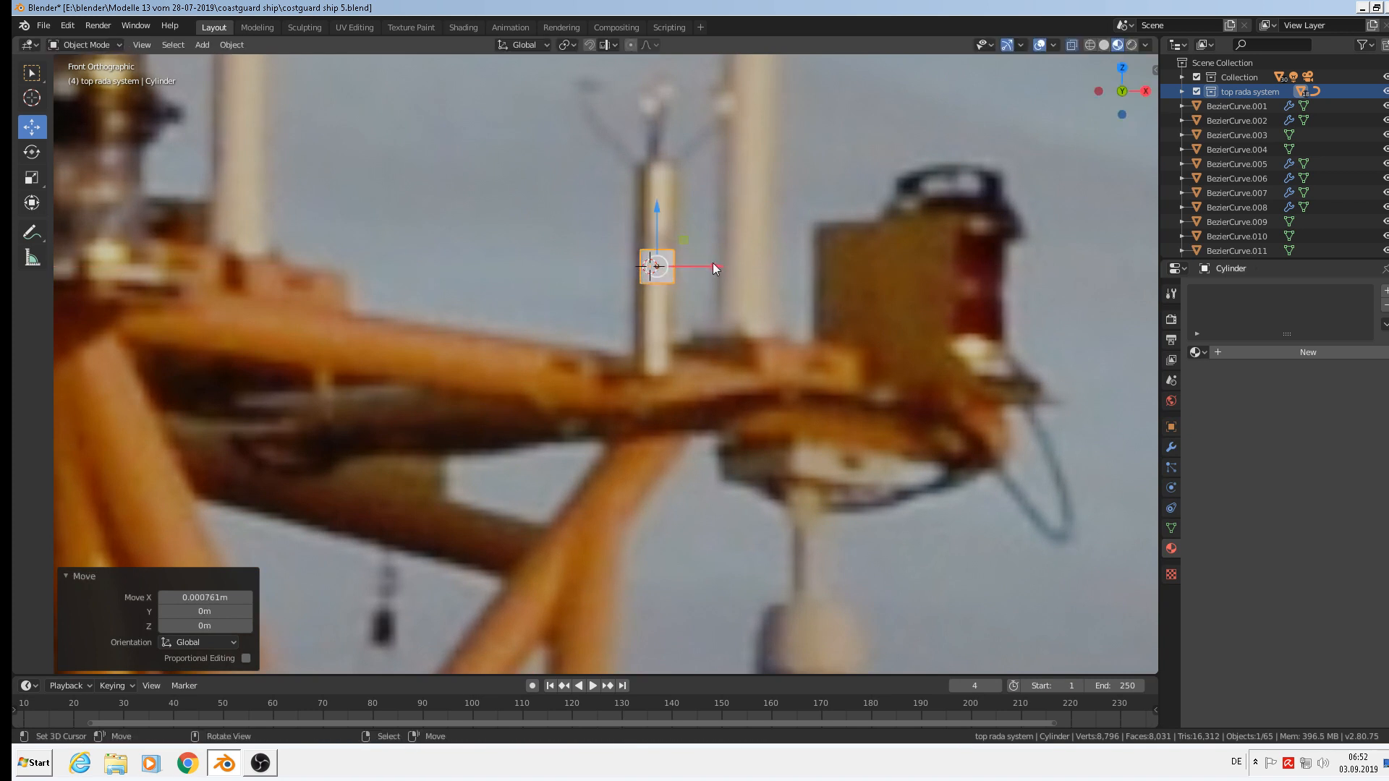
key(s)
key(z)
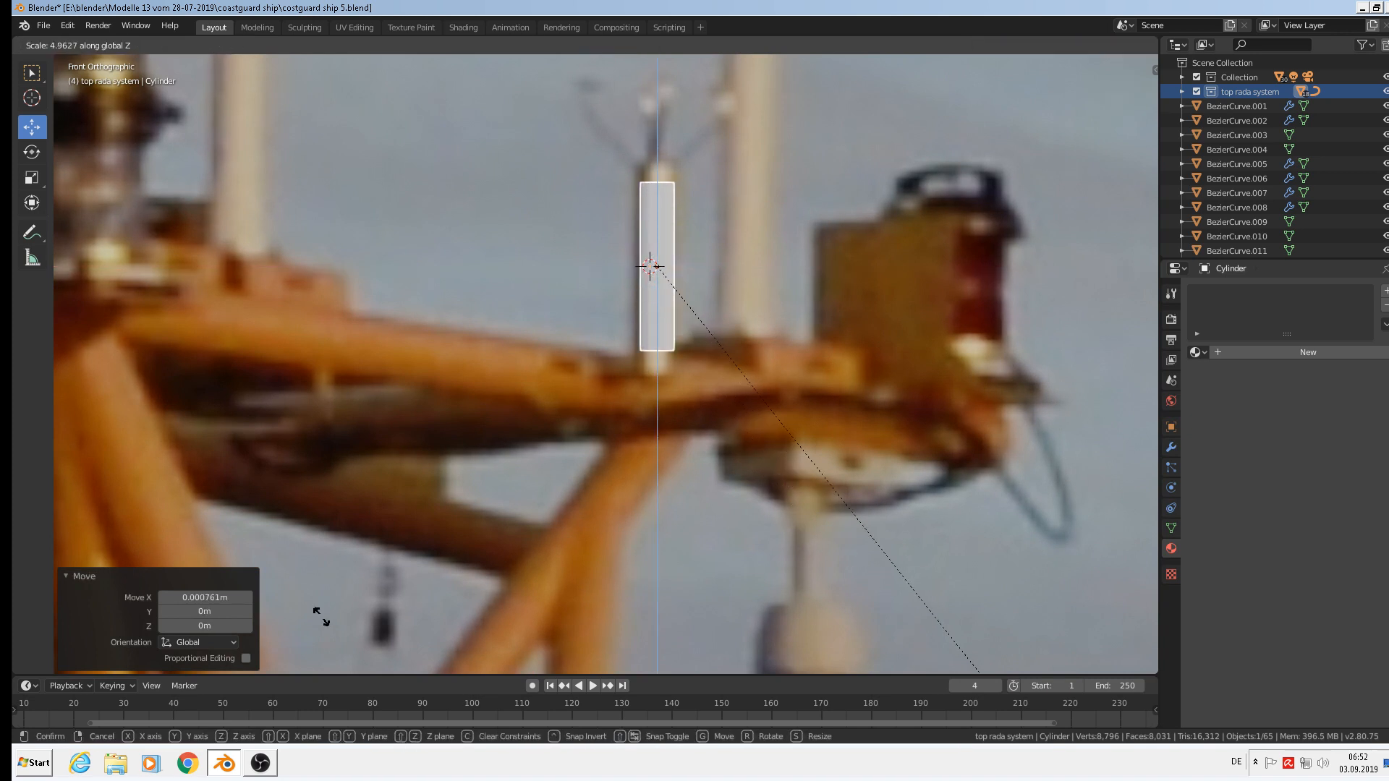
click(623, 158)
scroll(754, 155, up, 2)
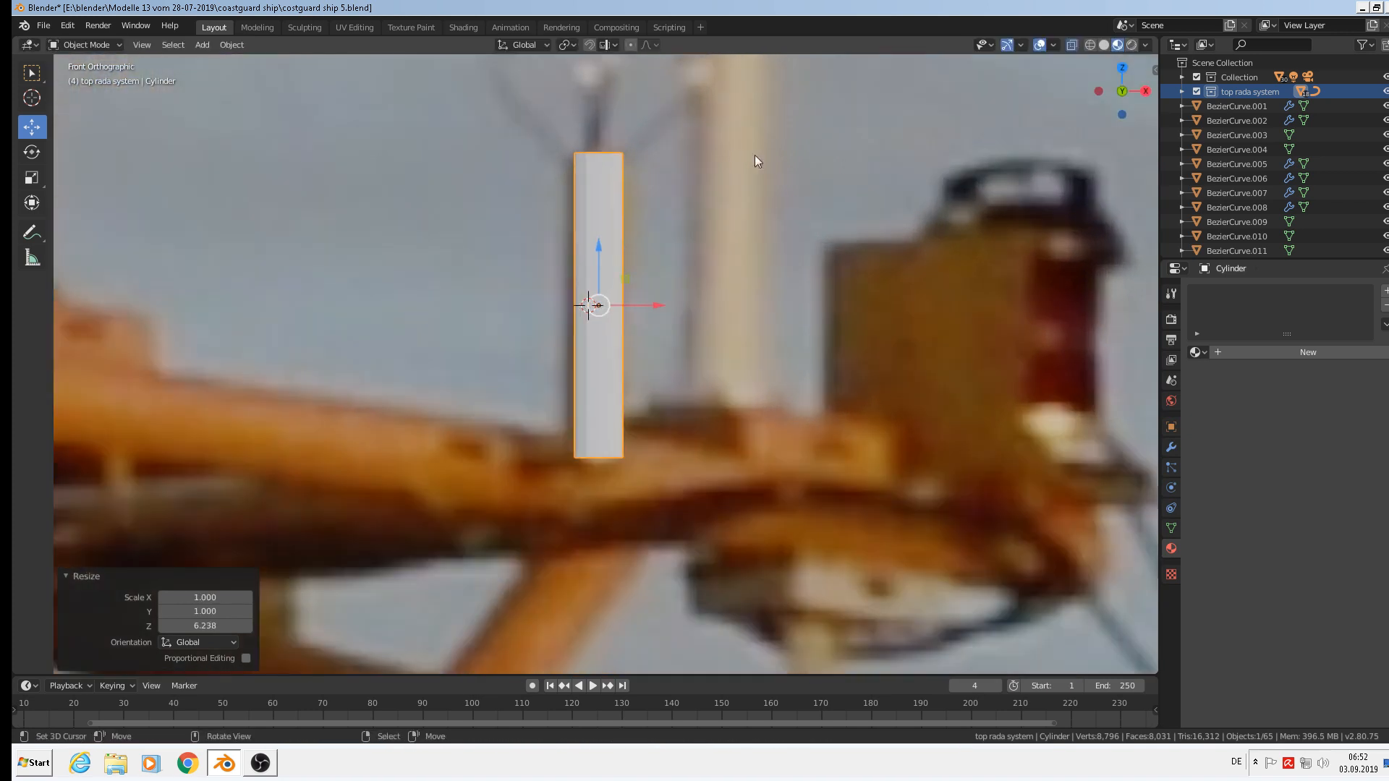
Move the post cylinder -0.0196 m along Y, in front of the reference photo
shift+middle_drag(667, 149, 677, 293)
middle_drag(616, 243, 645, 340)
drag(566, 488, 753, 588)
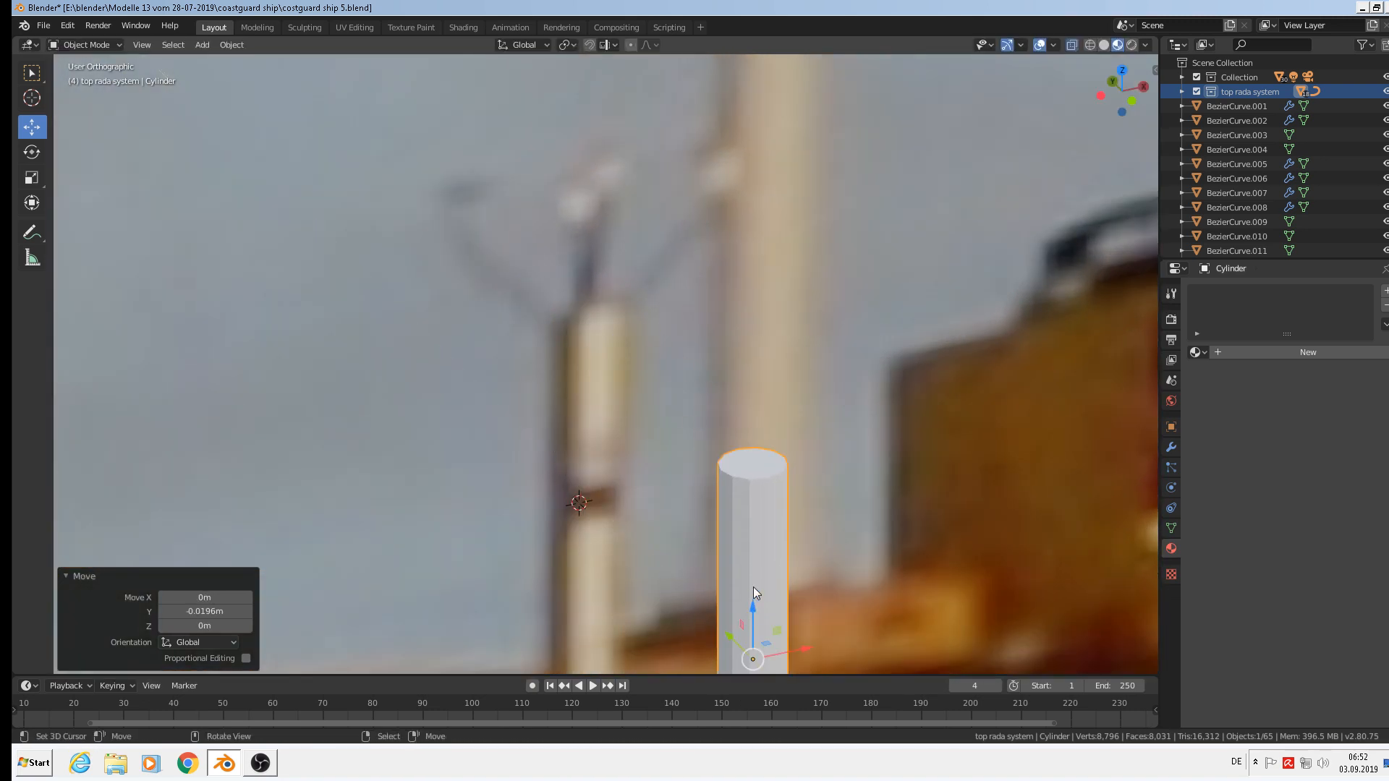
shift+middle_drag(716, 448, 579, 247)
scroll(580, 248, up, 3)
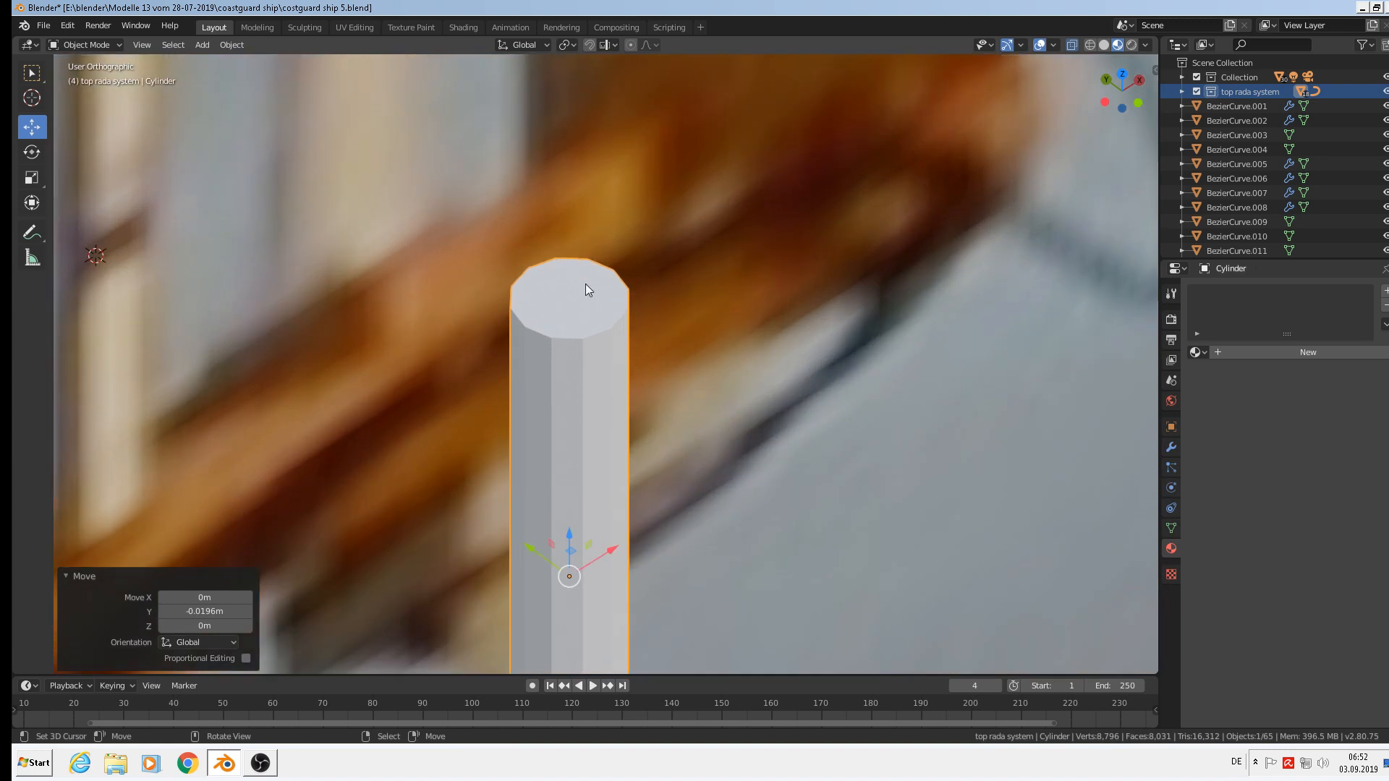
In Edit Mode, rotate the whole cylinder mesh about -15° around Z so flat sides face the axes, and return to Object Mode
key(Tab)
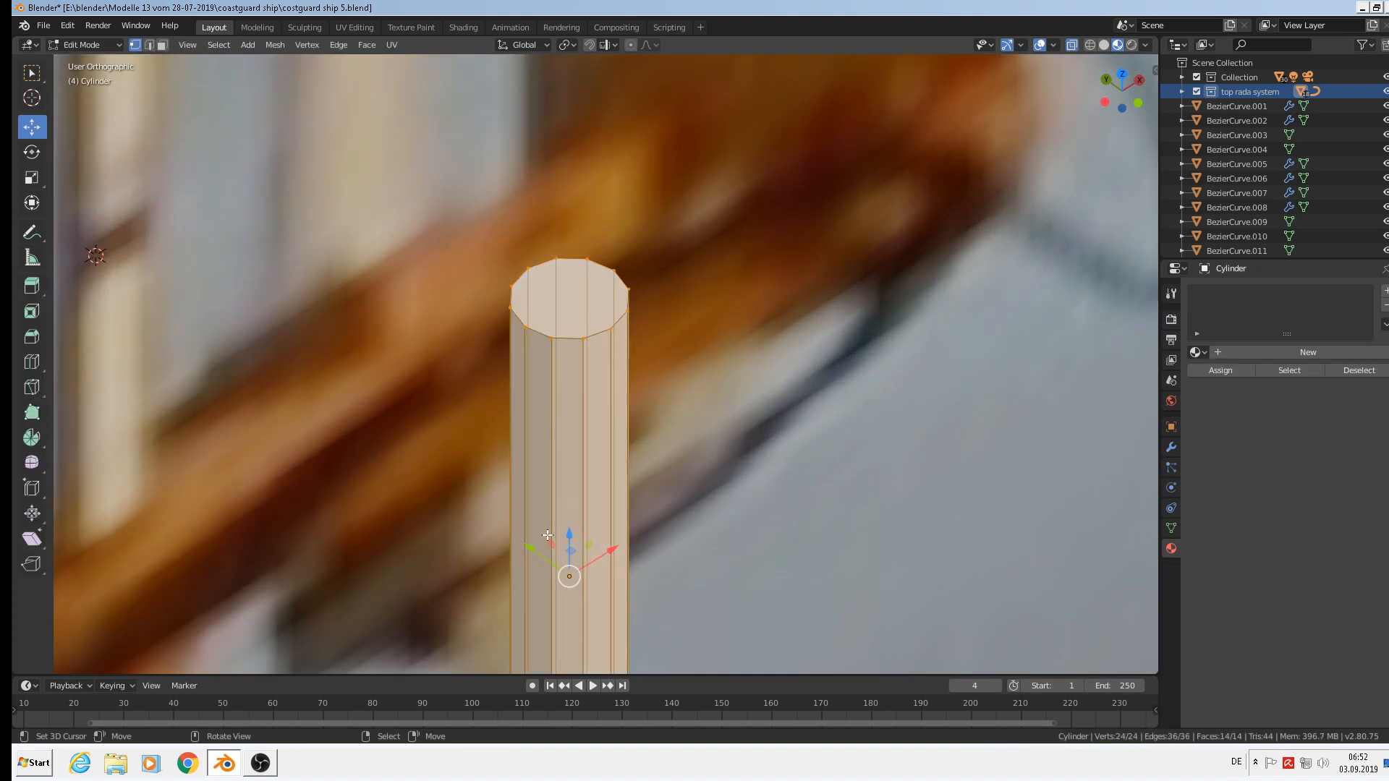
click(155, 47)
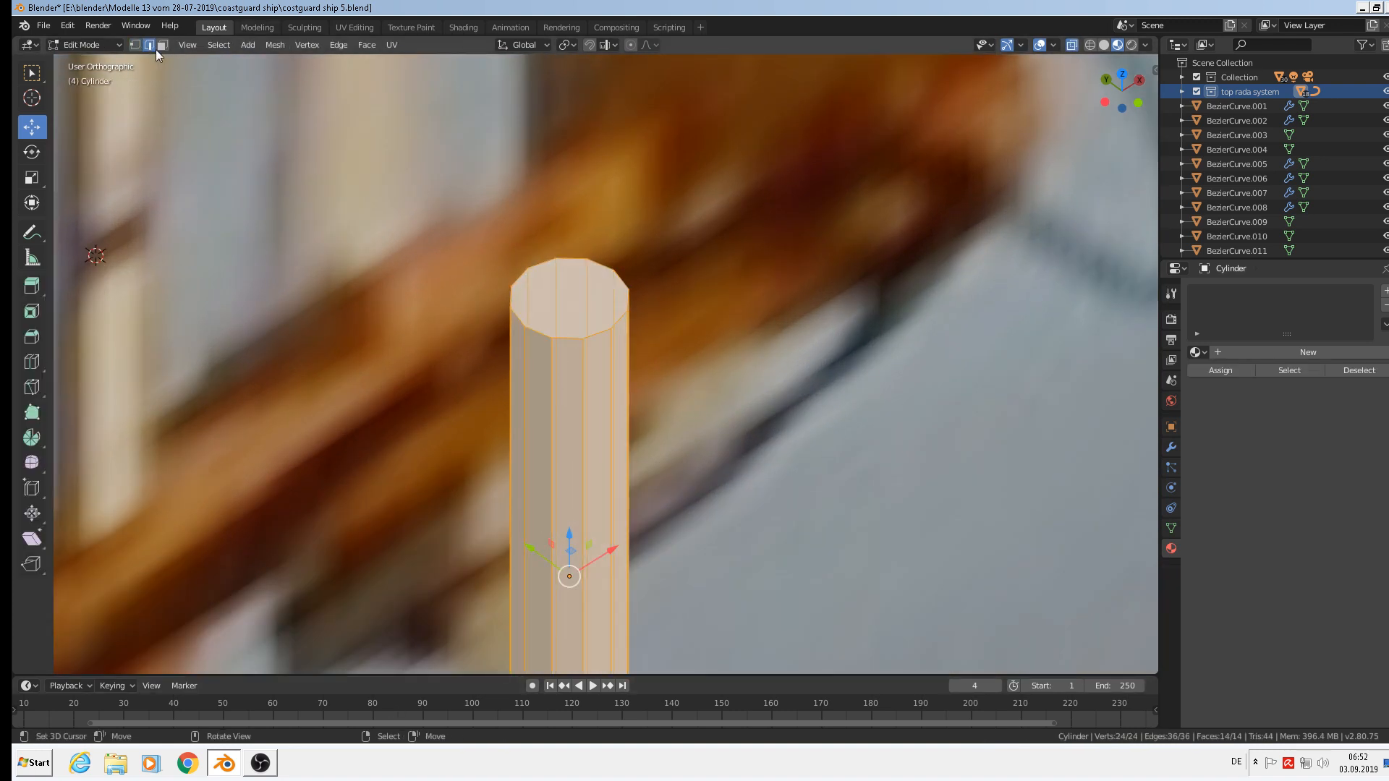
key(KP_7)
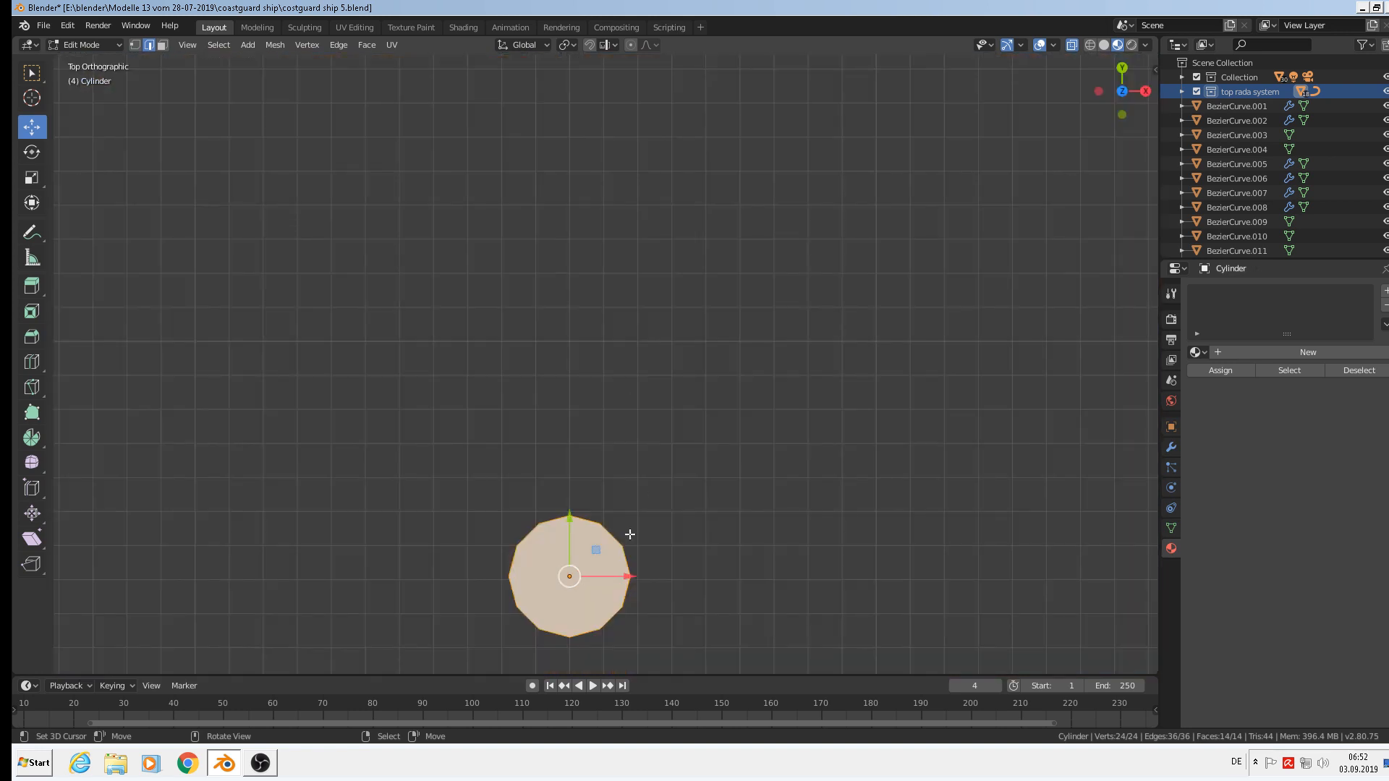
scroll(628, 521, up, 2)
shift+middle_drag(622, 487, 617, 447)
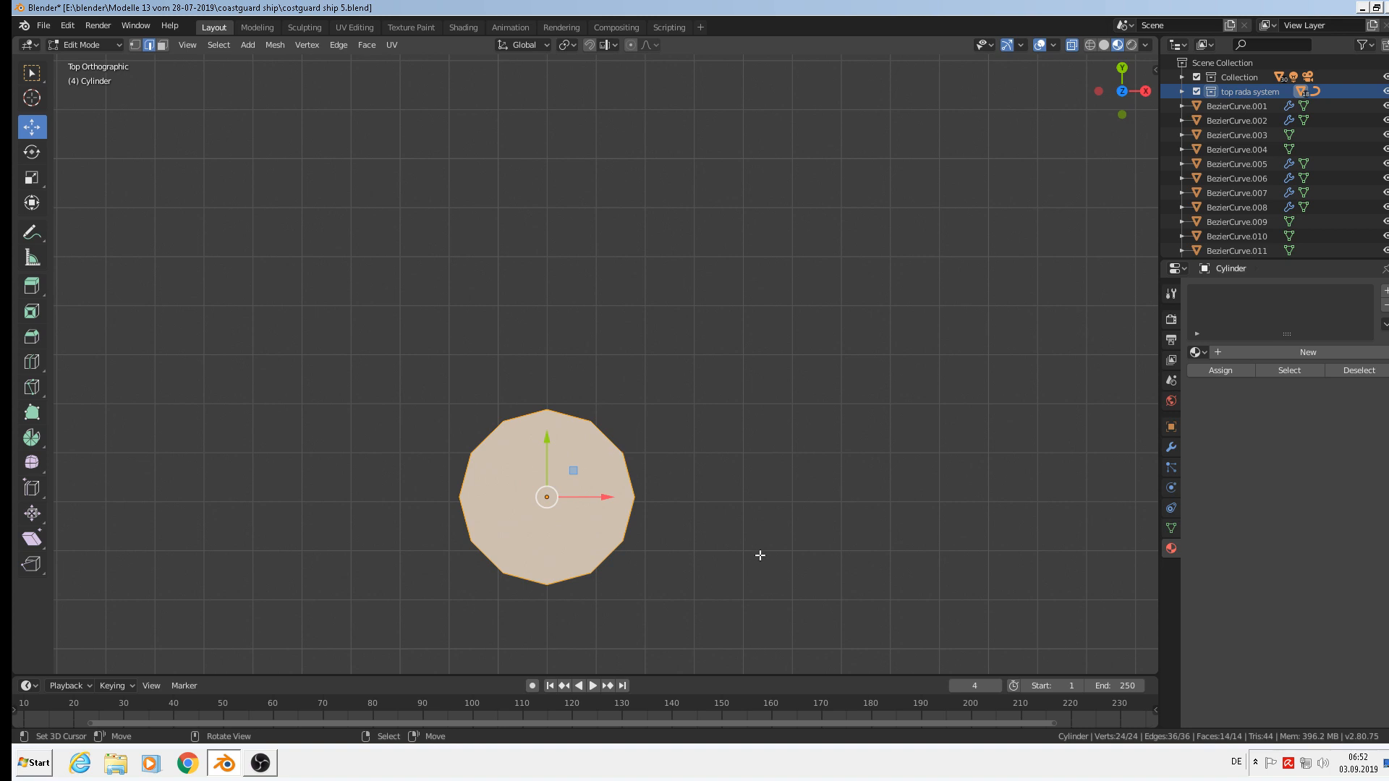
key(r)
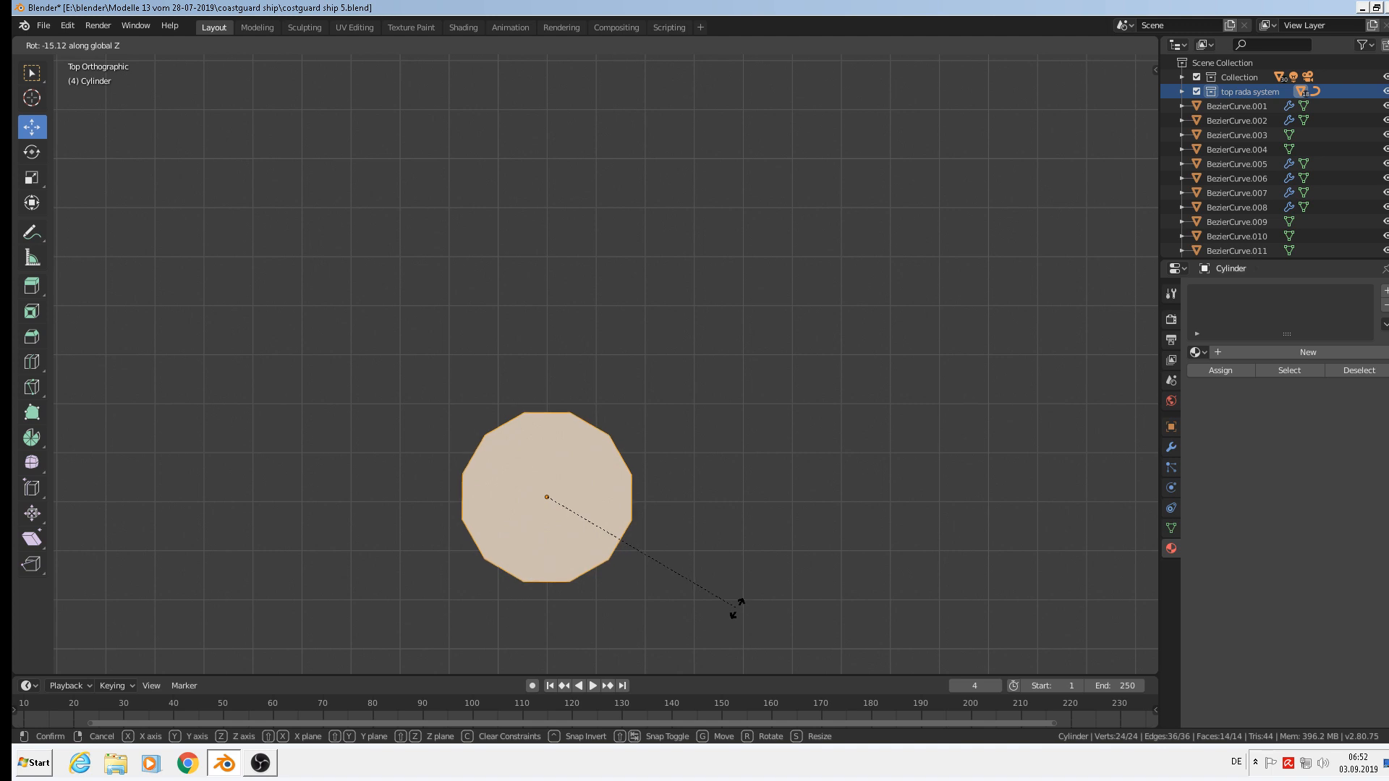
click(734, 608)
key(Tab)
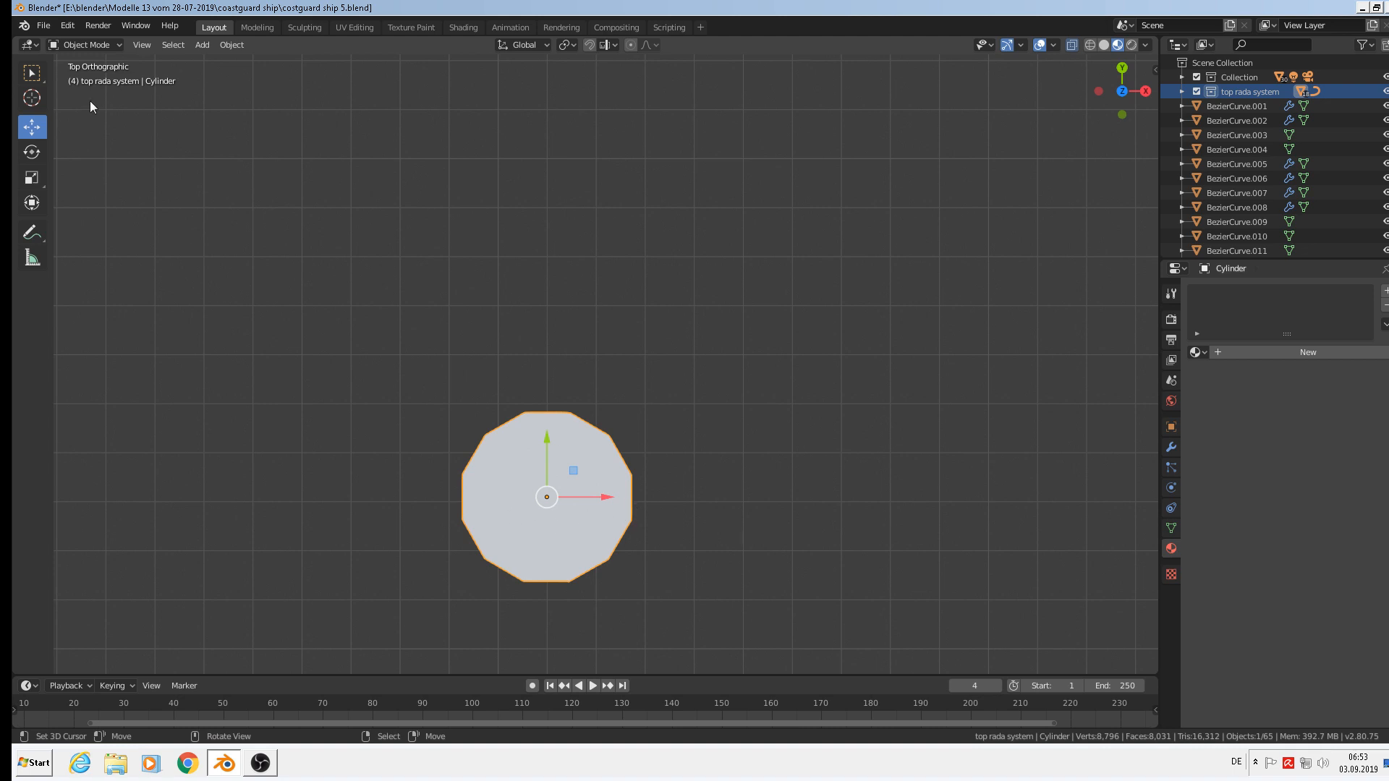
In Edit Mode, select three axis-facing edges of the post cylinder in the top view
key(Tab)
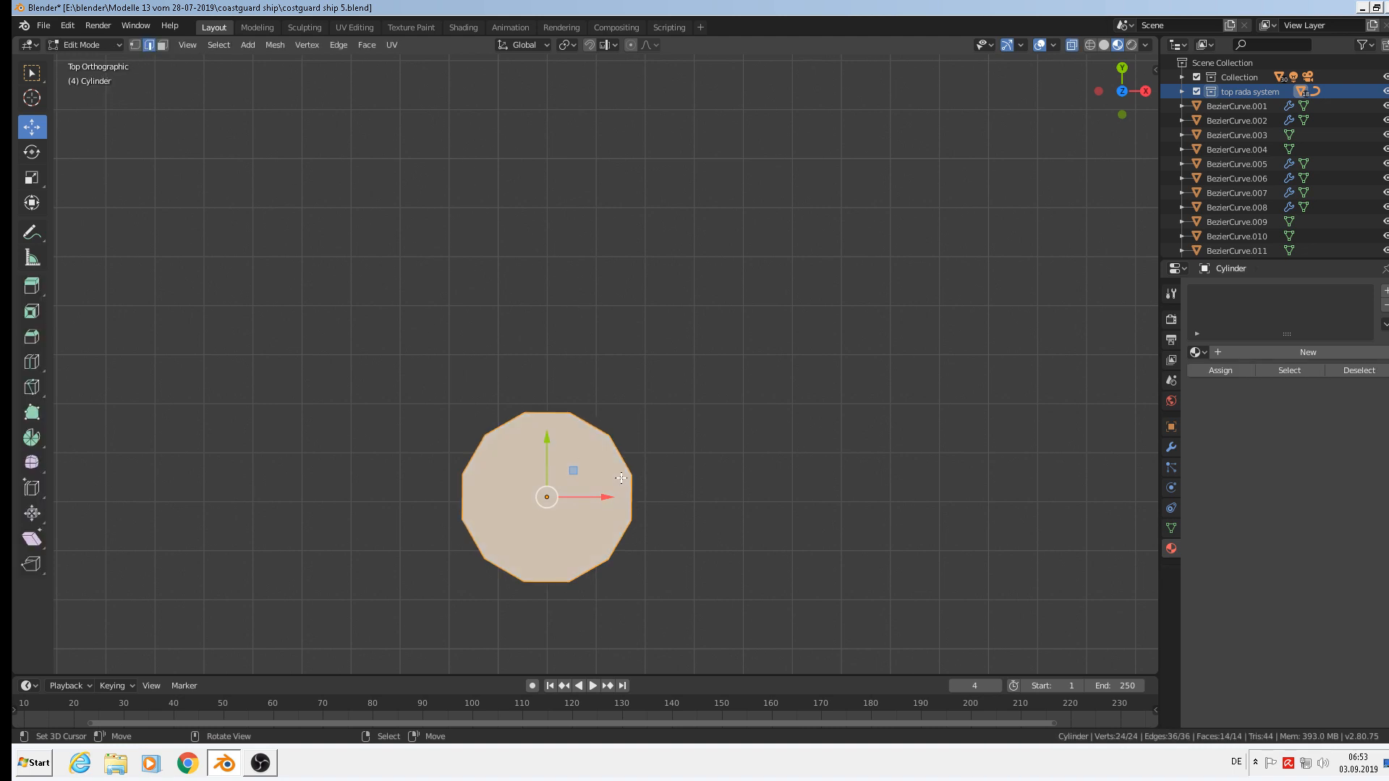
click(644, 495)
click(631, 497)
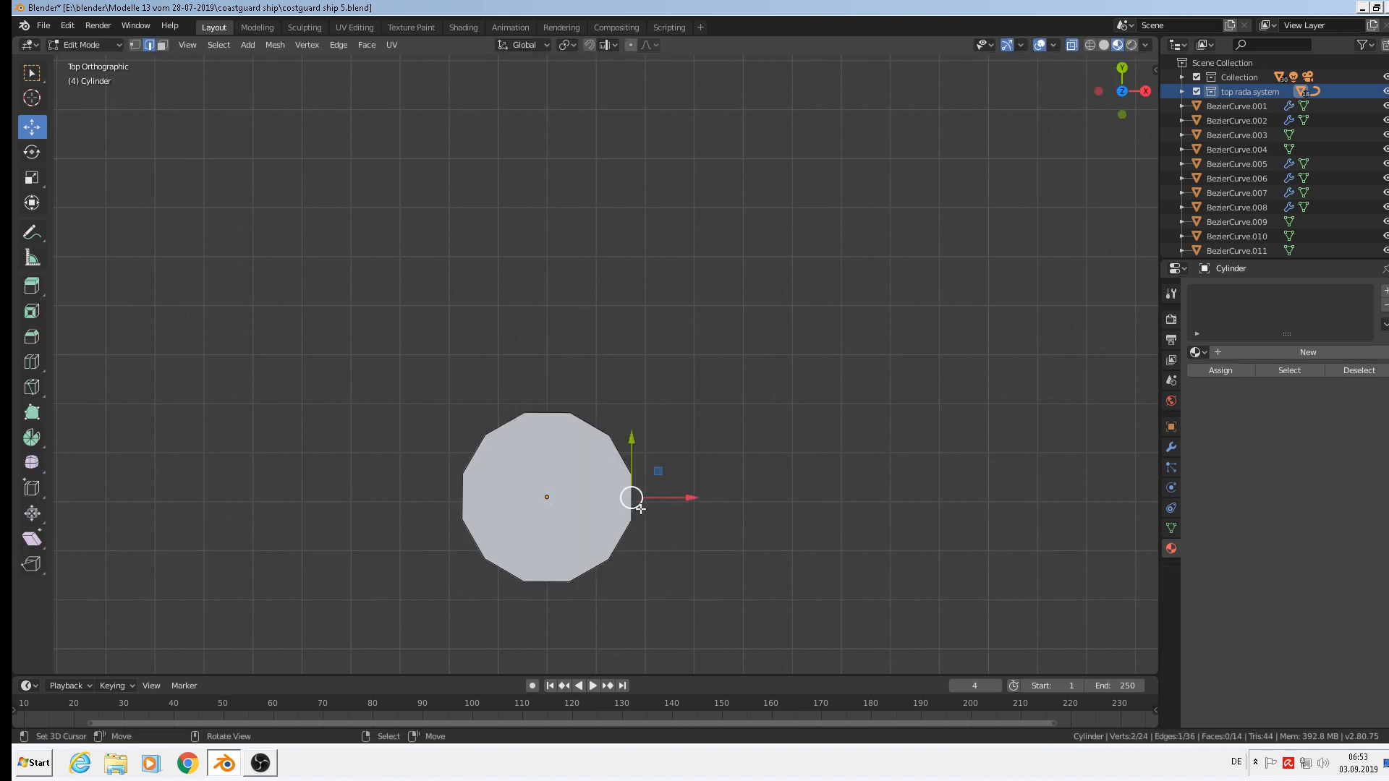
shift+click(470, 497)
shift+click(540, 423)
Extrude the four axis-facing edges of the cylinder's top rim 0.00476 m upward along Z
middle_drag(541, 422, 570, 473)
shift+middle_drag(561, 267, 588, 473)
scroll(588, 473, up, 2)
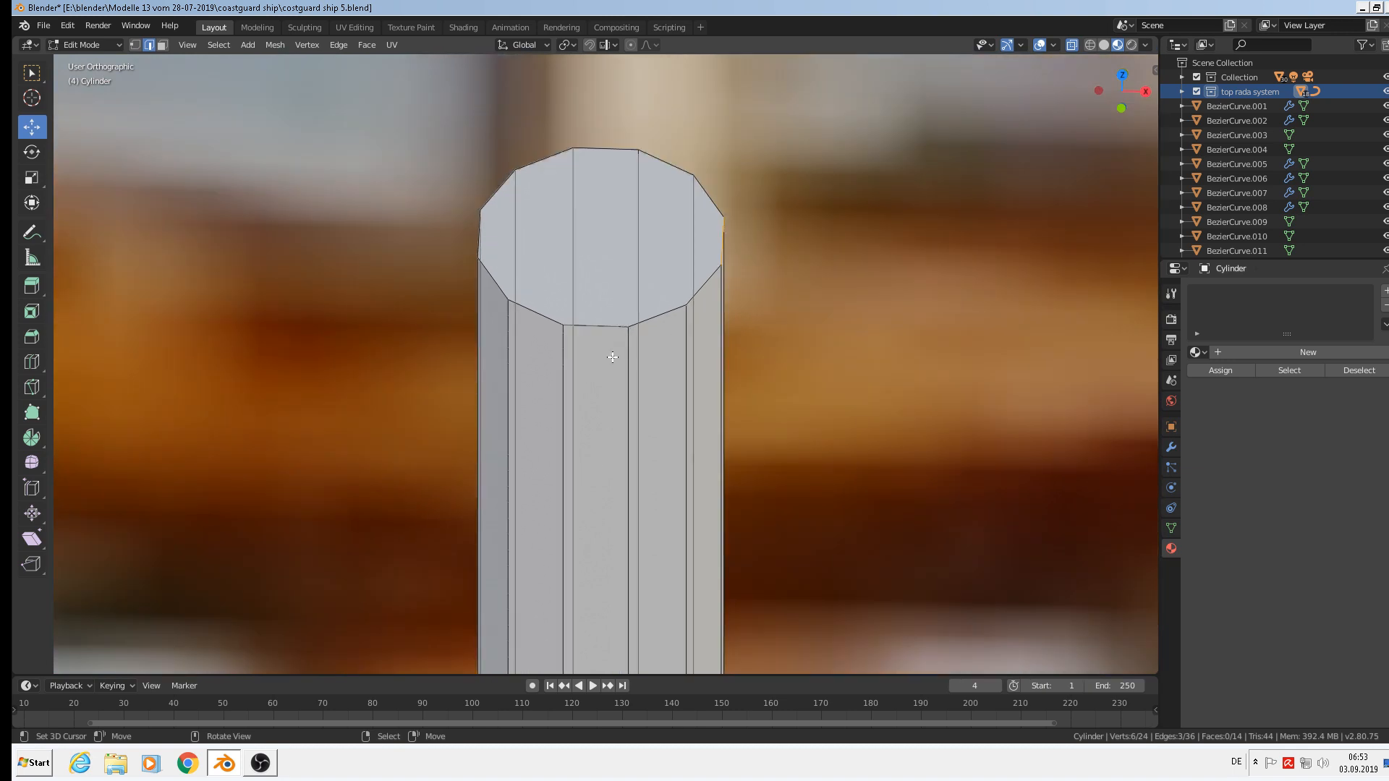
right_click(609, 338)
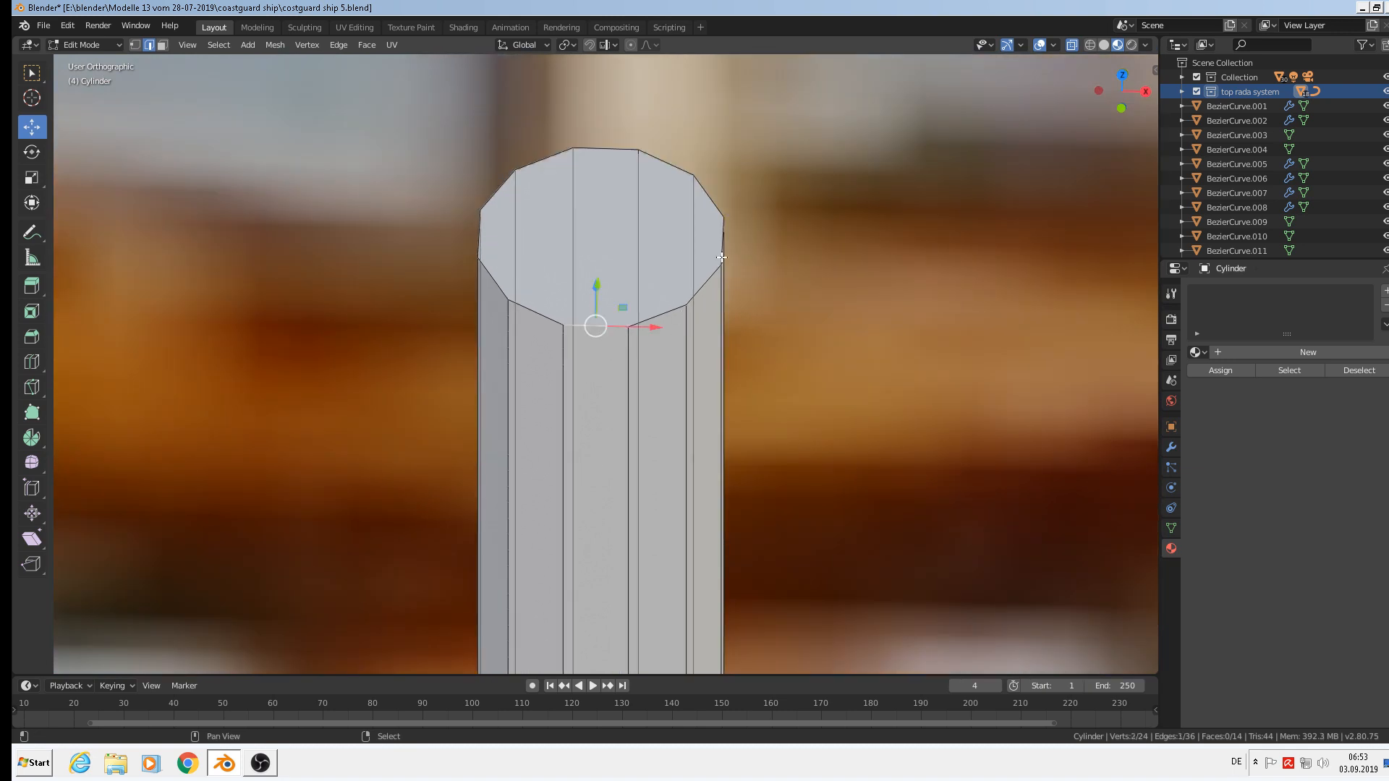
shift+click(615, 154)
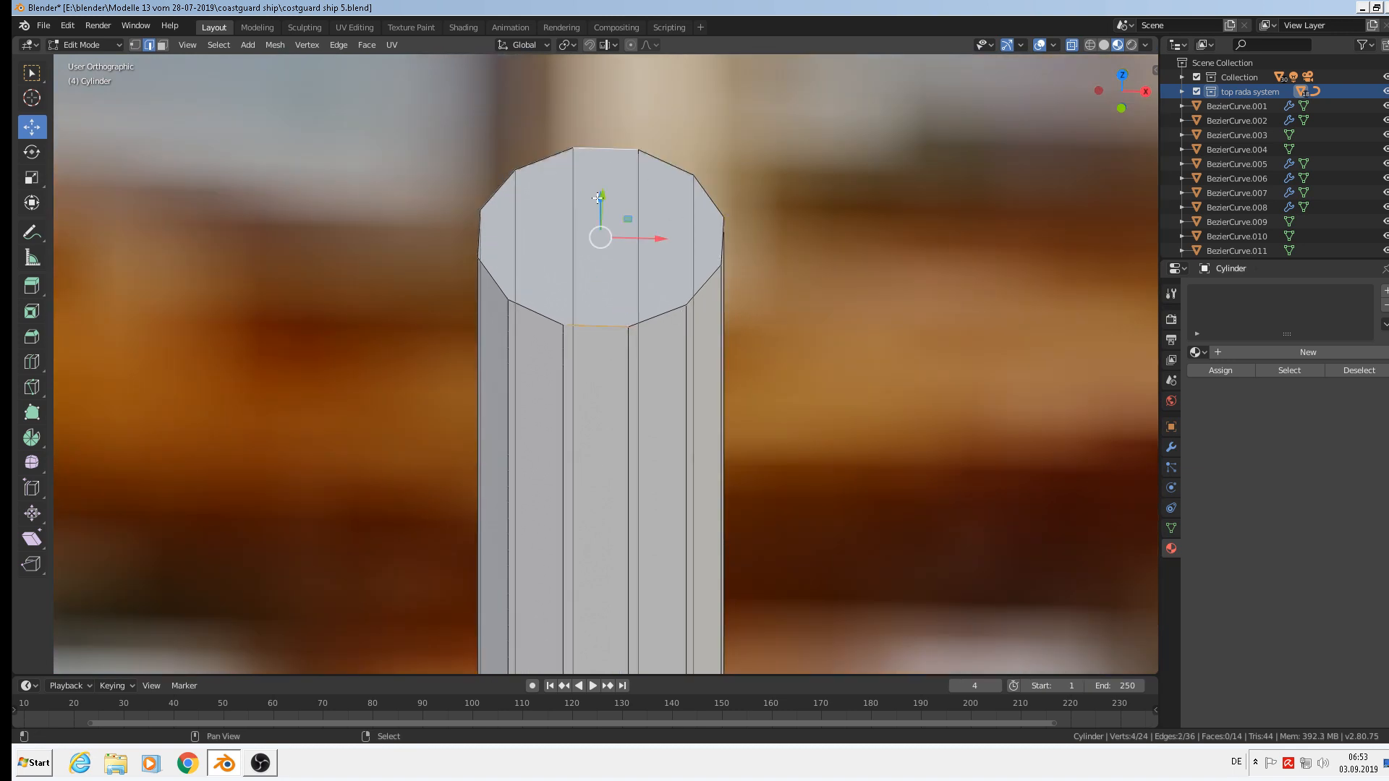
shift+click(470, 243)
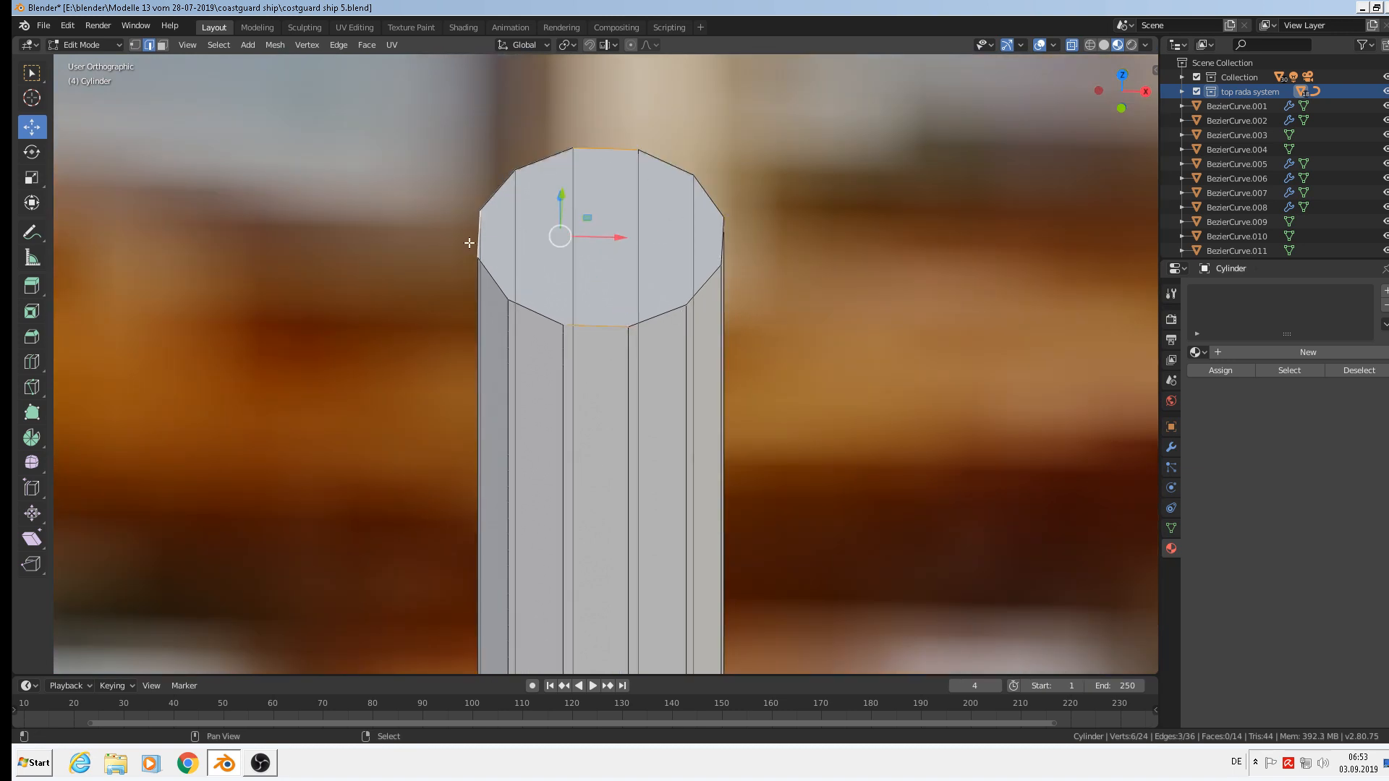
shift+click(718, 248)
middle_drag(735, 270, 625, 359)
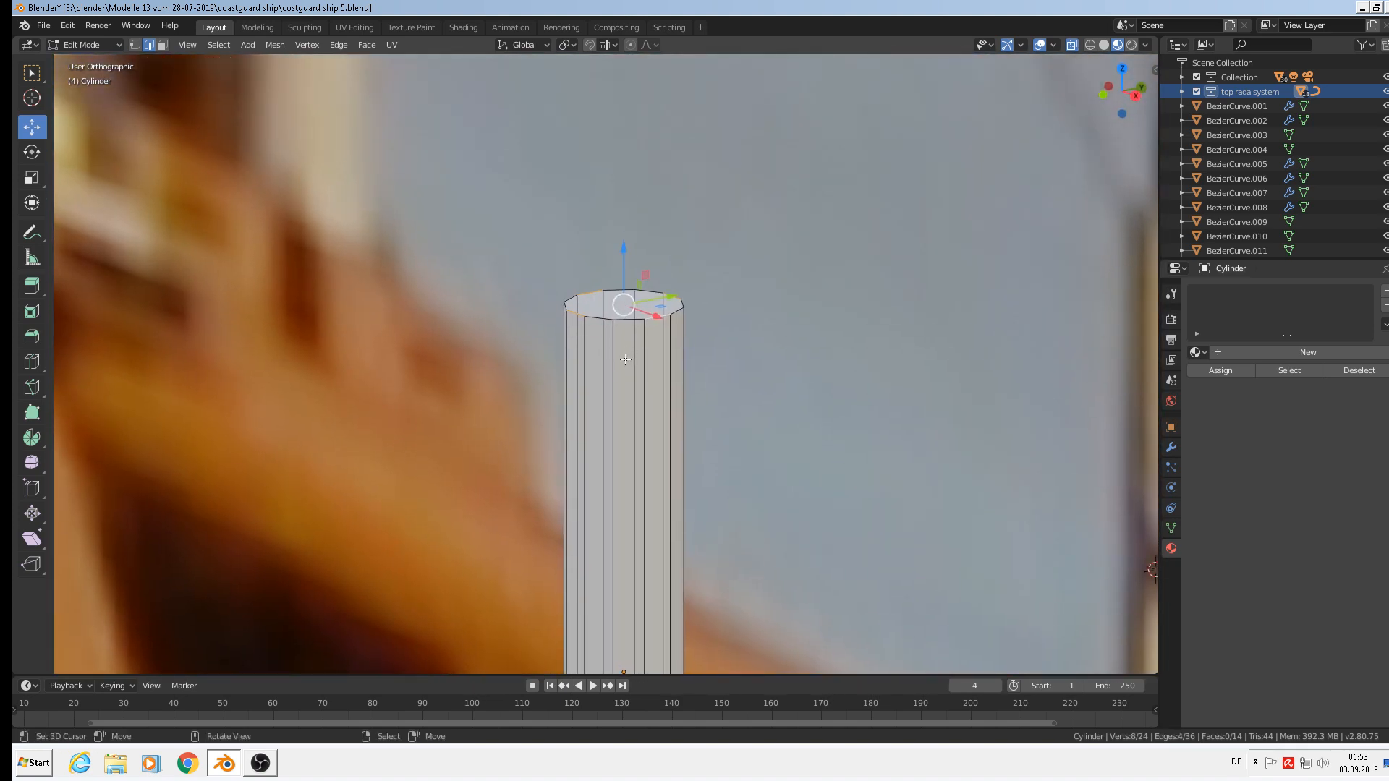
key(e)
right_click(625, 359)
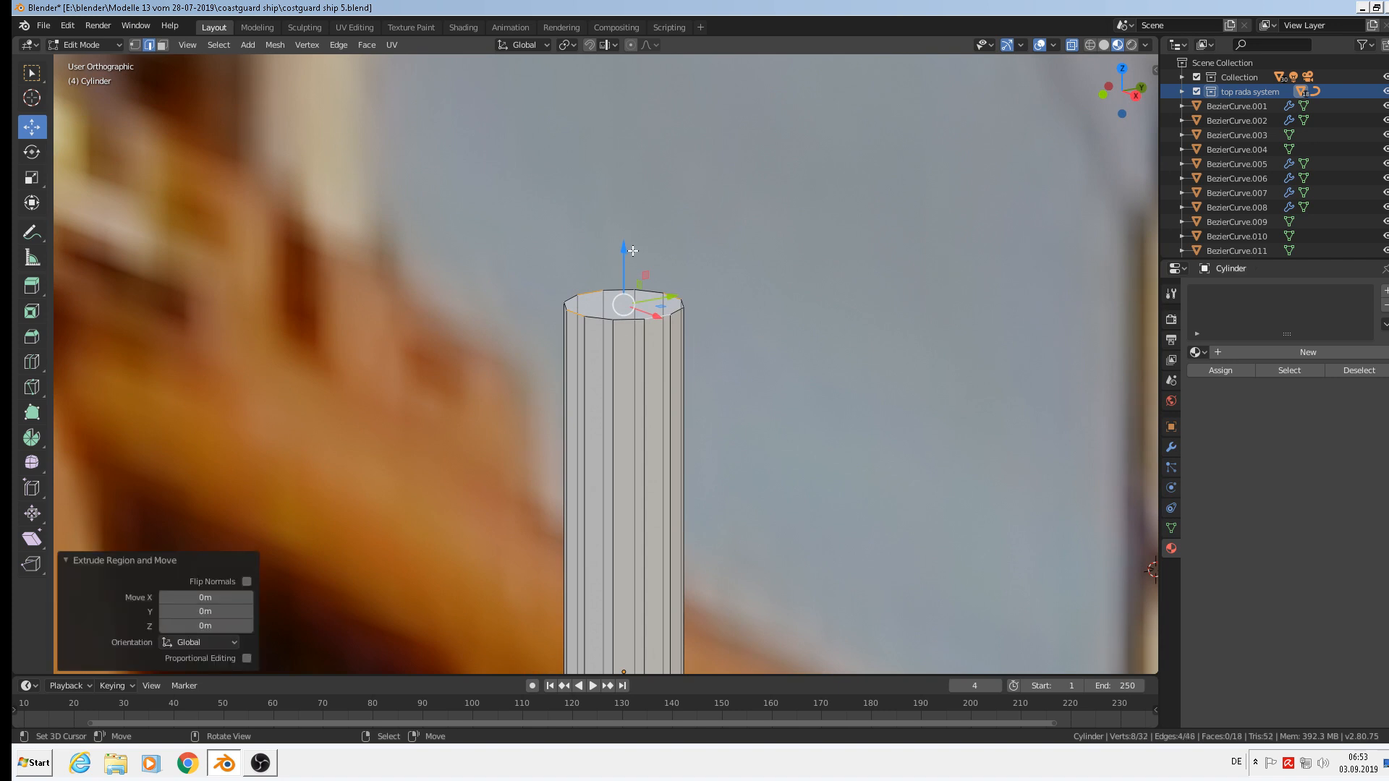
drag(627, 256, 593, 105)
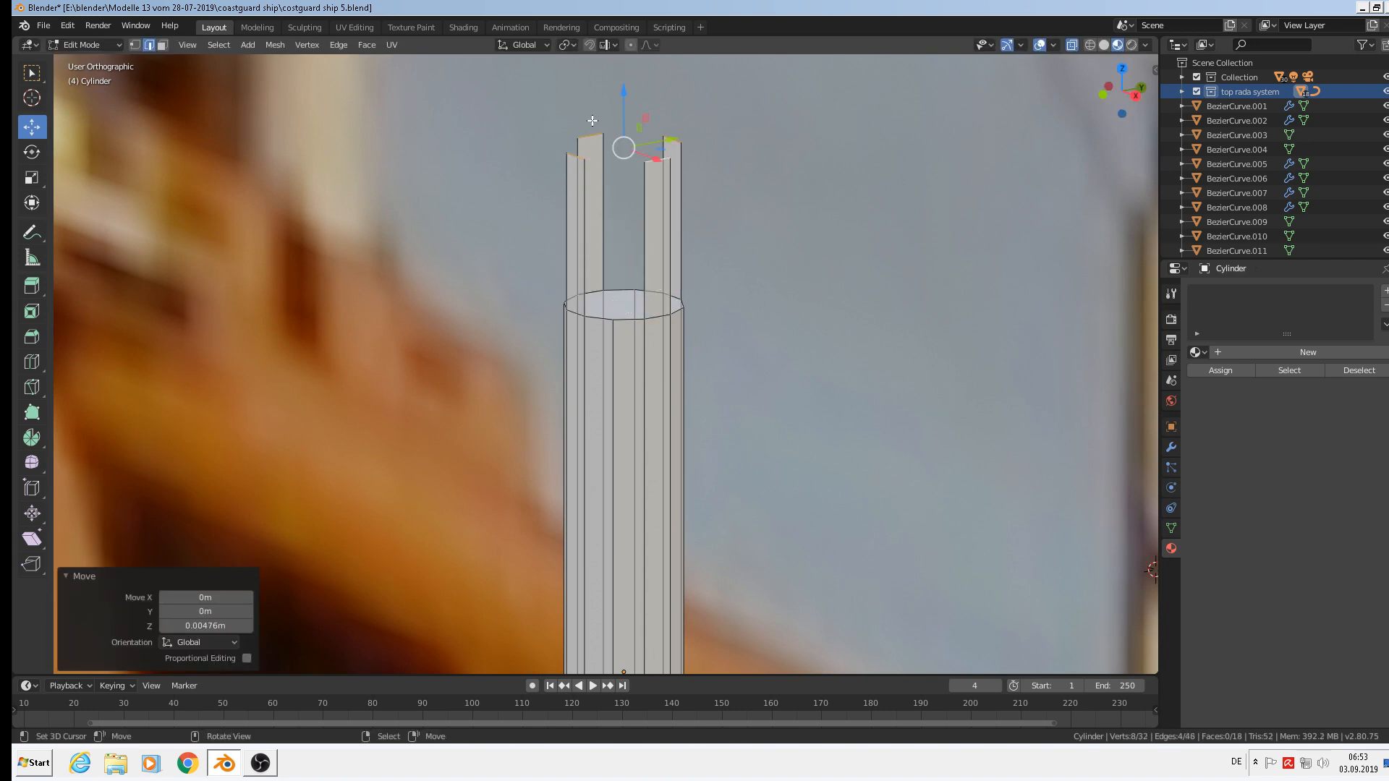
Raise the prongs' upper edges another 0.00243 m along Z and scale them by 3.673 to splay the prongs outward
scroll(674, 230, down, 6)
middle_drag(644, 277, 816, 251)
drag(644, 240, 629, 210)
key(s)
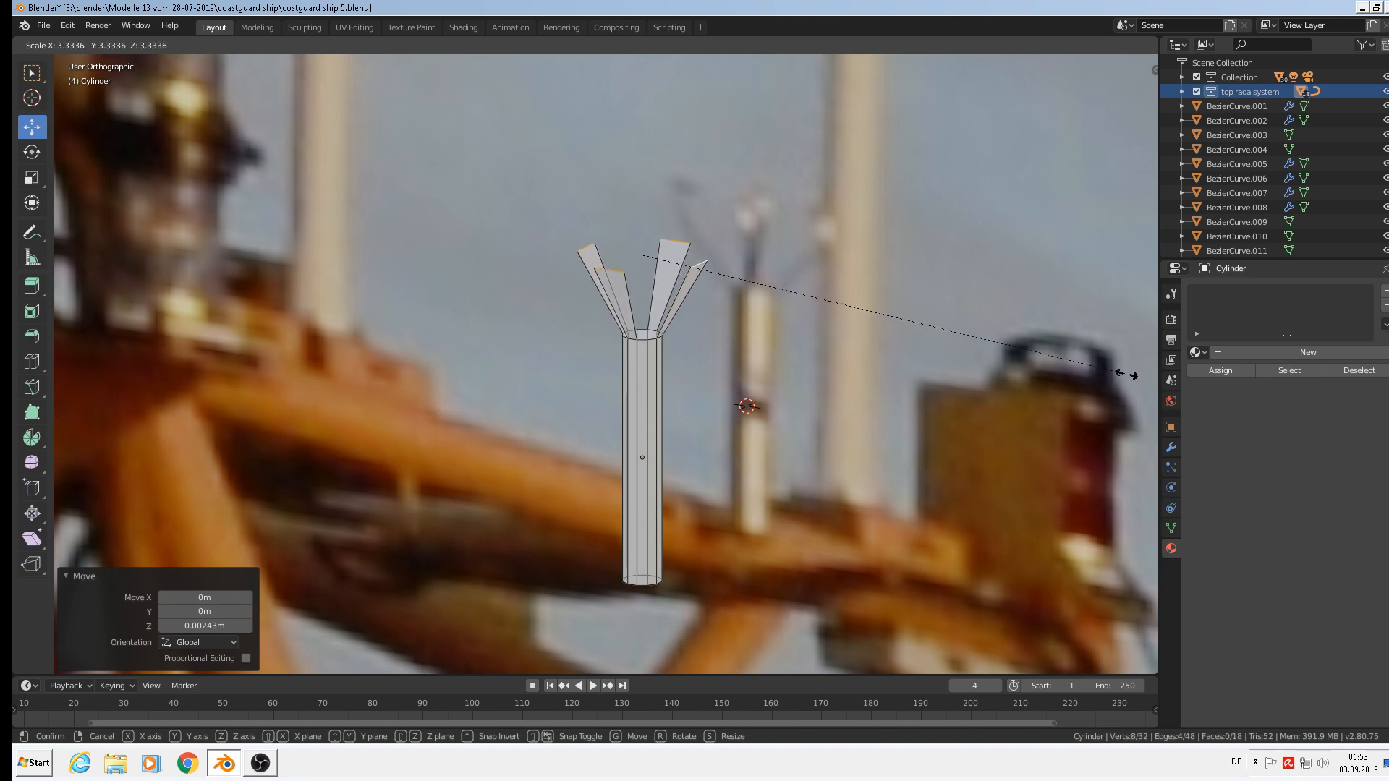
click(69, 389)
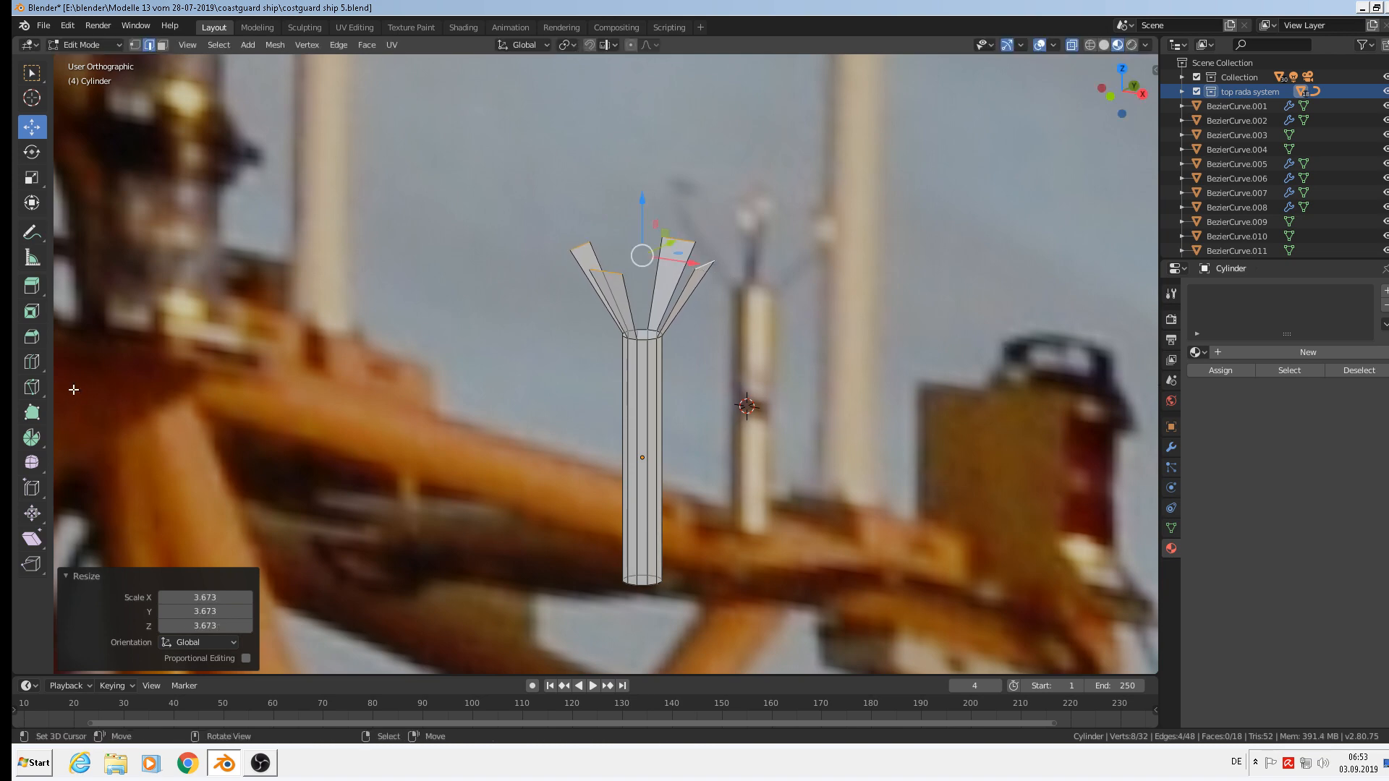
Extrude the upper edges of the four splayed prongs straight up along Z to form vertical sections
middle_drag(471, 230, 695, 341)
key(e)
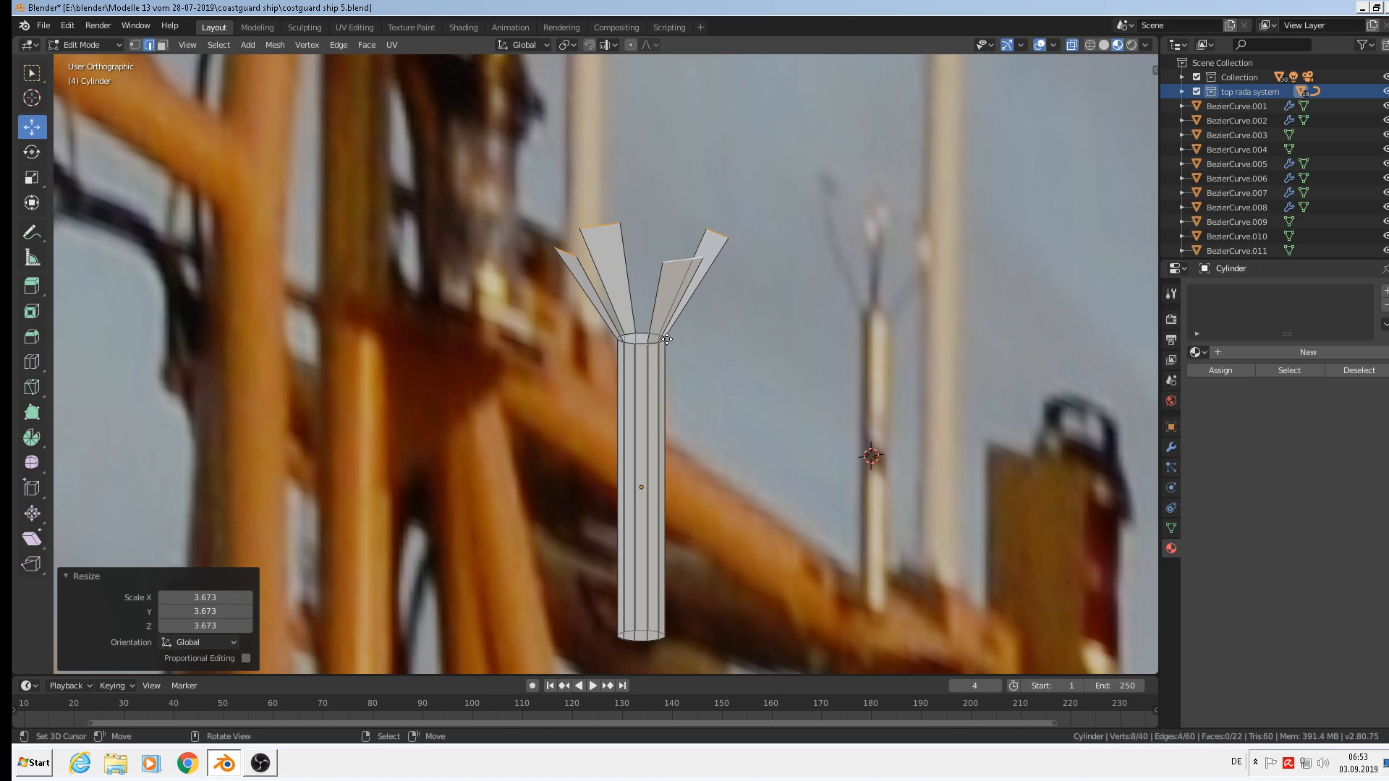
right_click(665, 335)
drag(641, 190, 635, 115)
Extrude the prongs another 0.00255 m upward and scale the tip edges by 0.792 so they bend inward
key(e)
right_click(635, 140)
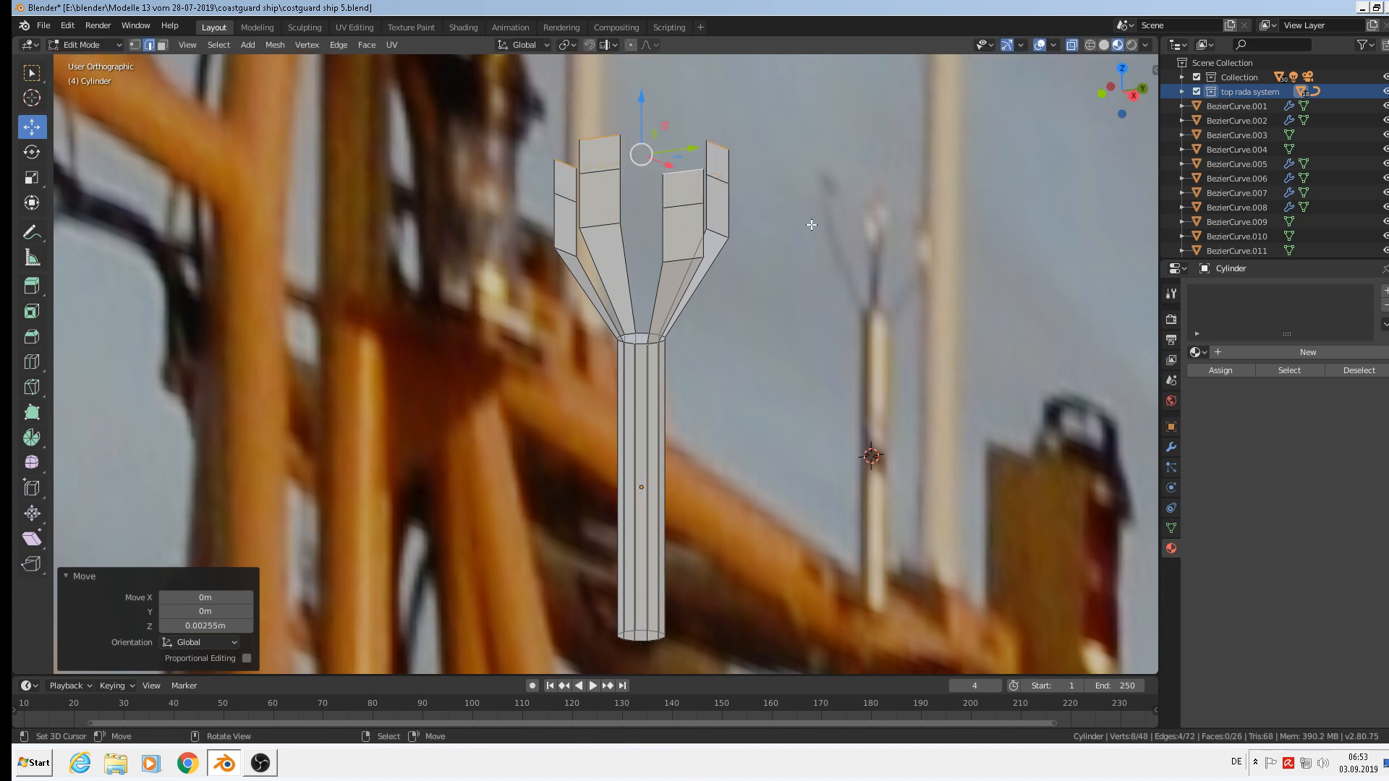
key(s)
click(777, 208)
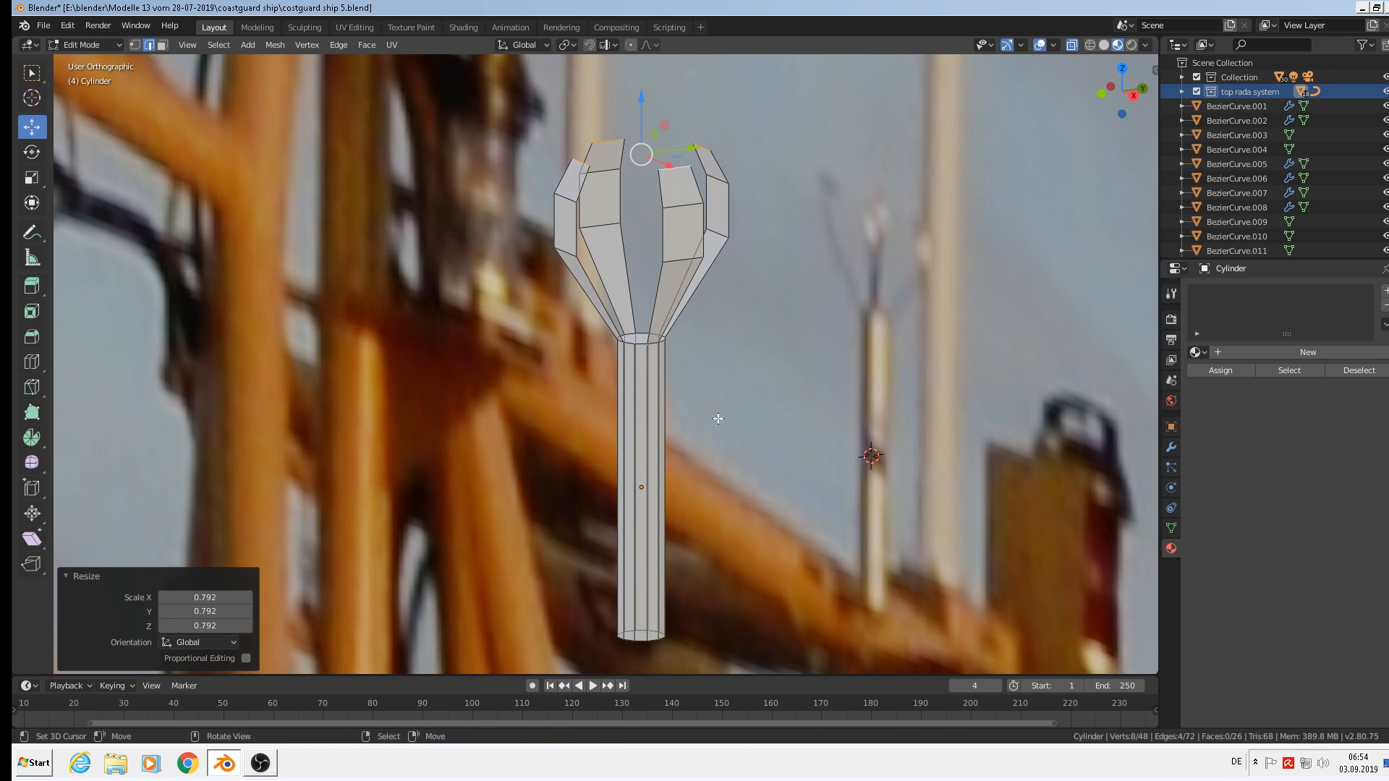
Select opposite edges of the post's top rim at the base of the prongs and fill a face between them
middle_drag(747, 375, 779, 360)
scroll(707, 344, up, 2)
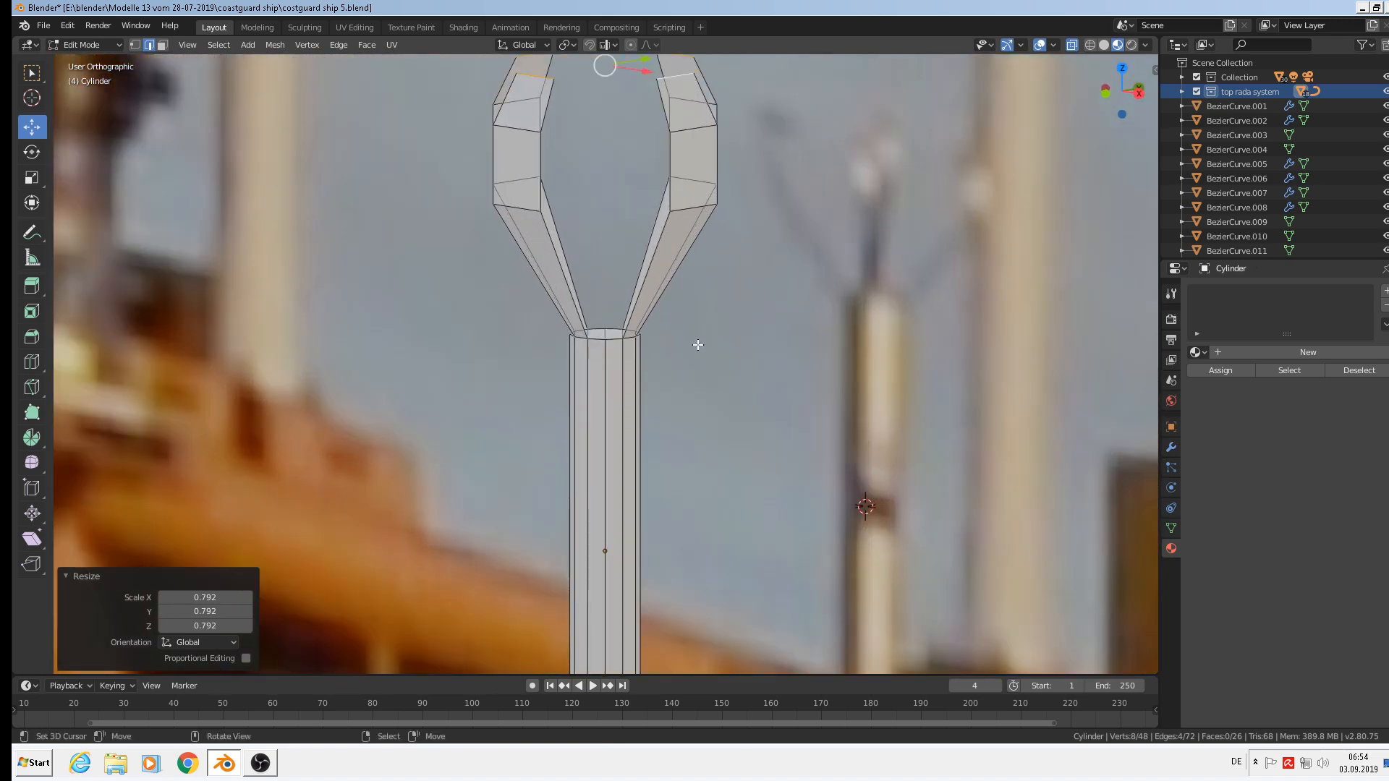
scroll(695, 347, down, 2)
scroll(633, 337, up, 3)
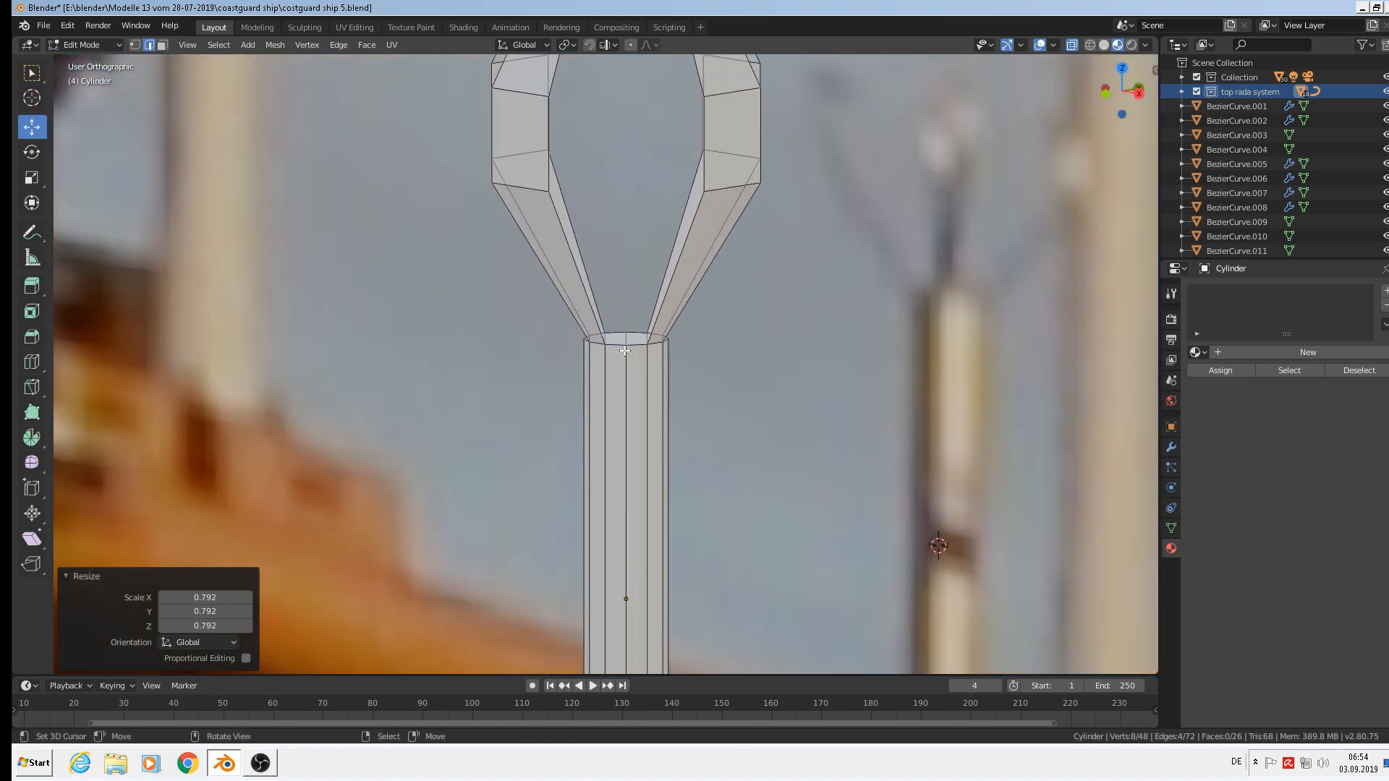
alt+click(632, 344)
middle_drag(632, 345, 619, 411)
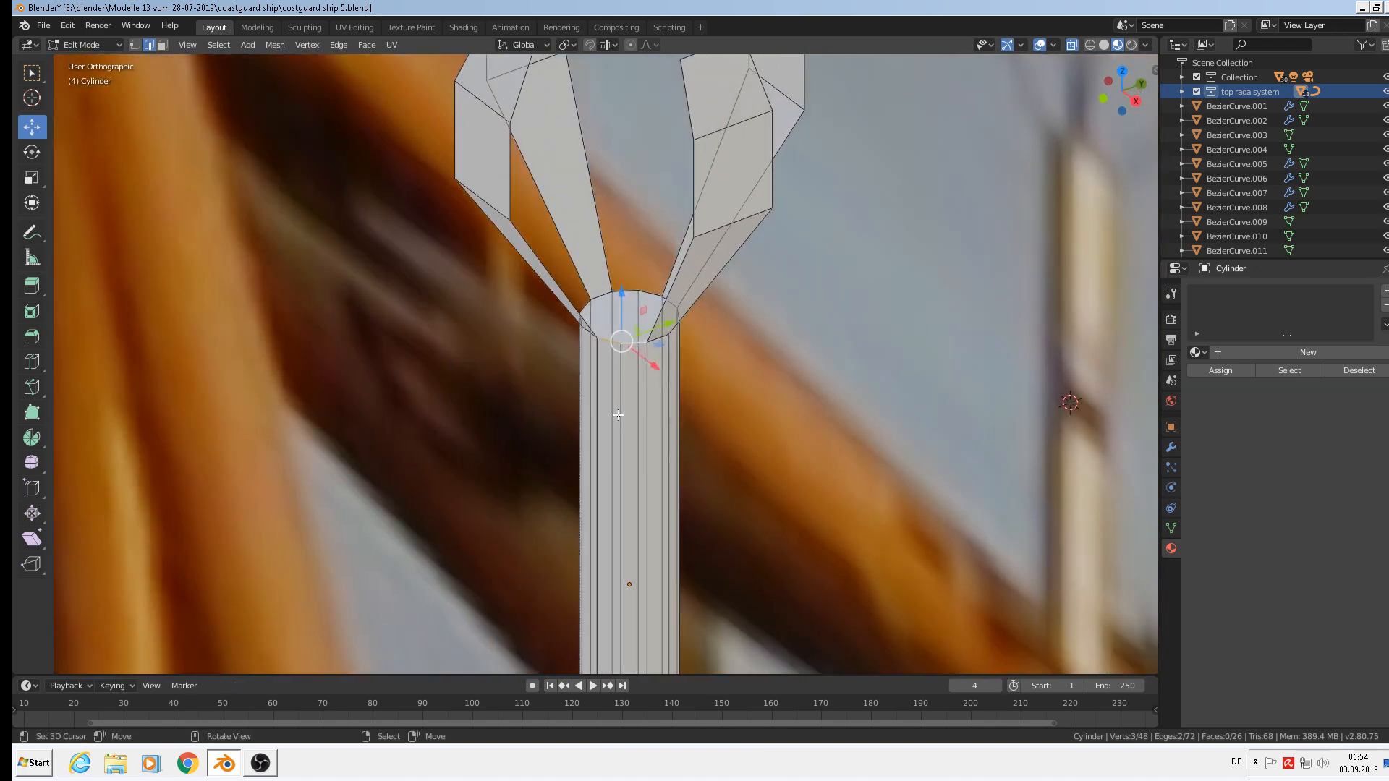
alt+shift+right_click(627, 292)
scroll(638, 311, up, 2)
middle_drag(646, 332, 587, 353)
key(f)
Select the five edges bounding the open segment on one side of the post's central top face and fill it
right_click(576, 261)
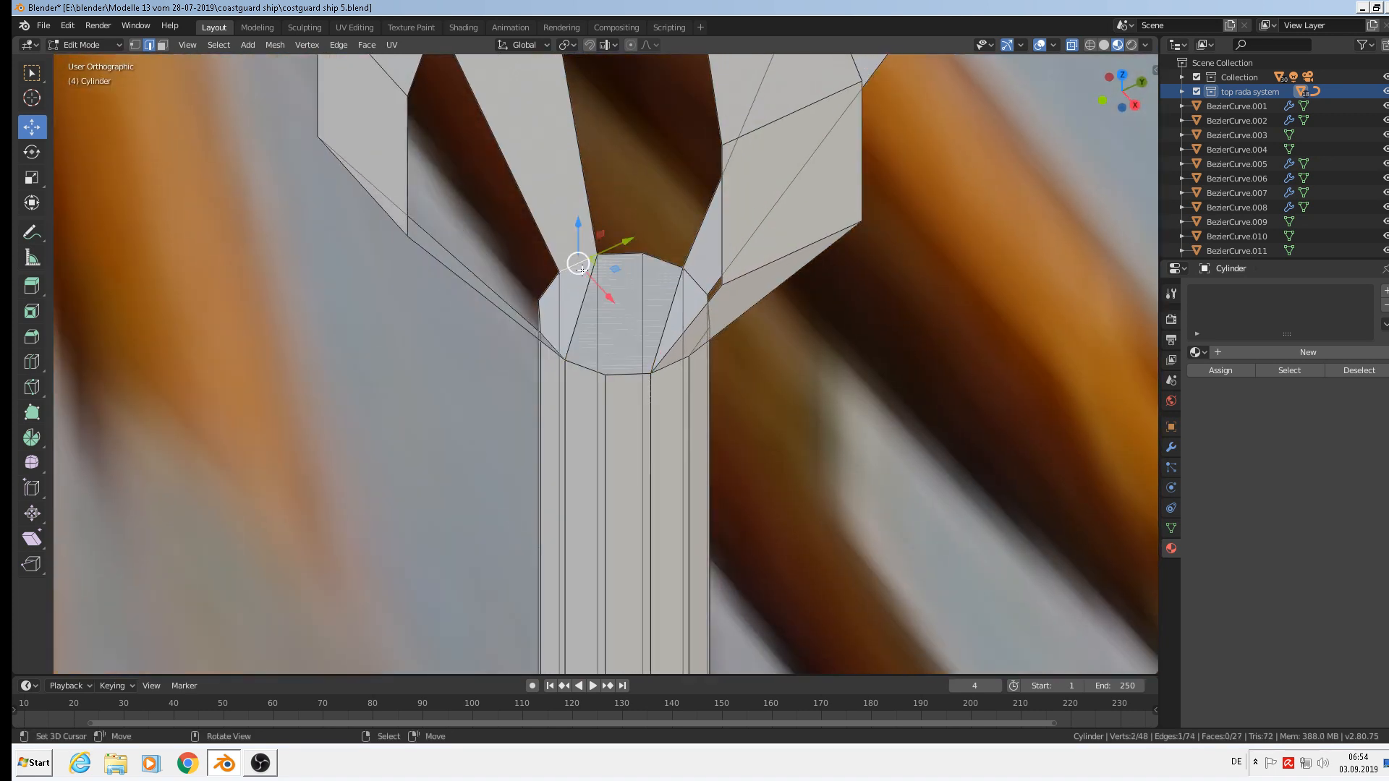
shift+right_click(547, 297)
shift+right_click(538, 317)
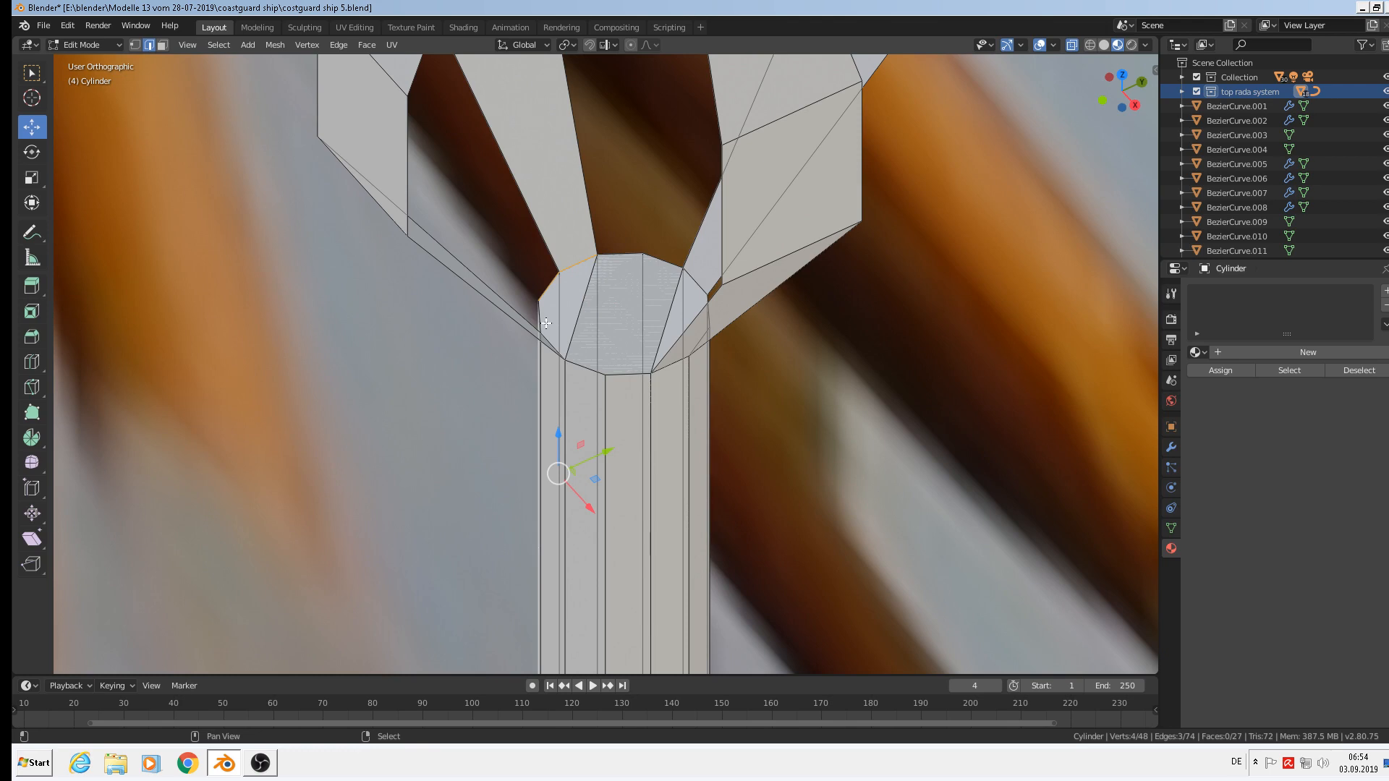
scroll(546, 324, up, 3)
shift+right_click(527, 413)
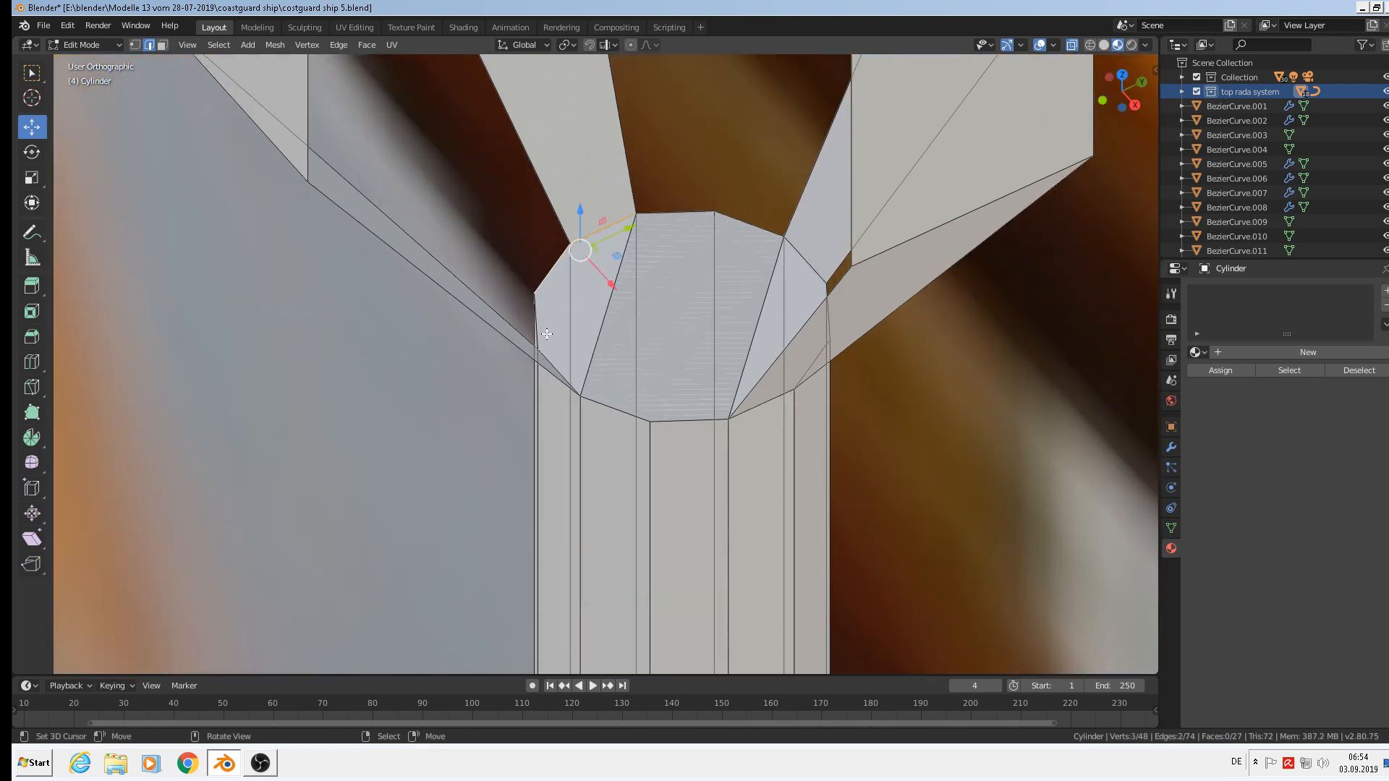
shift+right_click(543, 327)
middle_drag(575, 365, 569, 370)
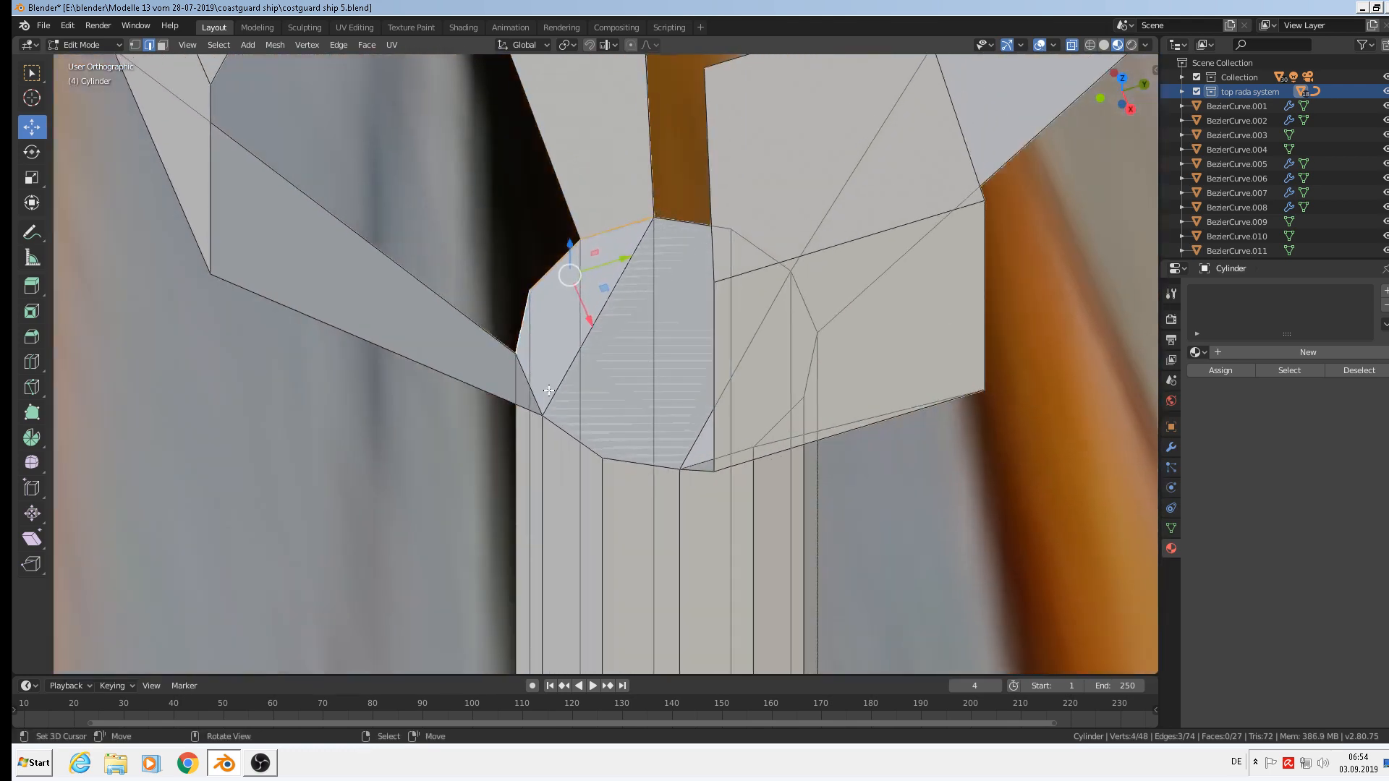
shift+right_click(569, 369)
shift+right_click(533, 360)
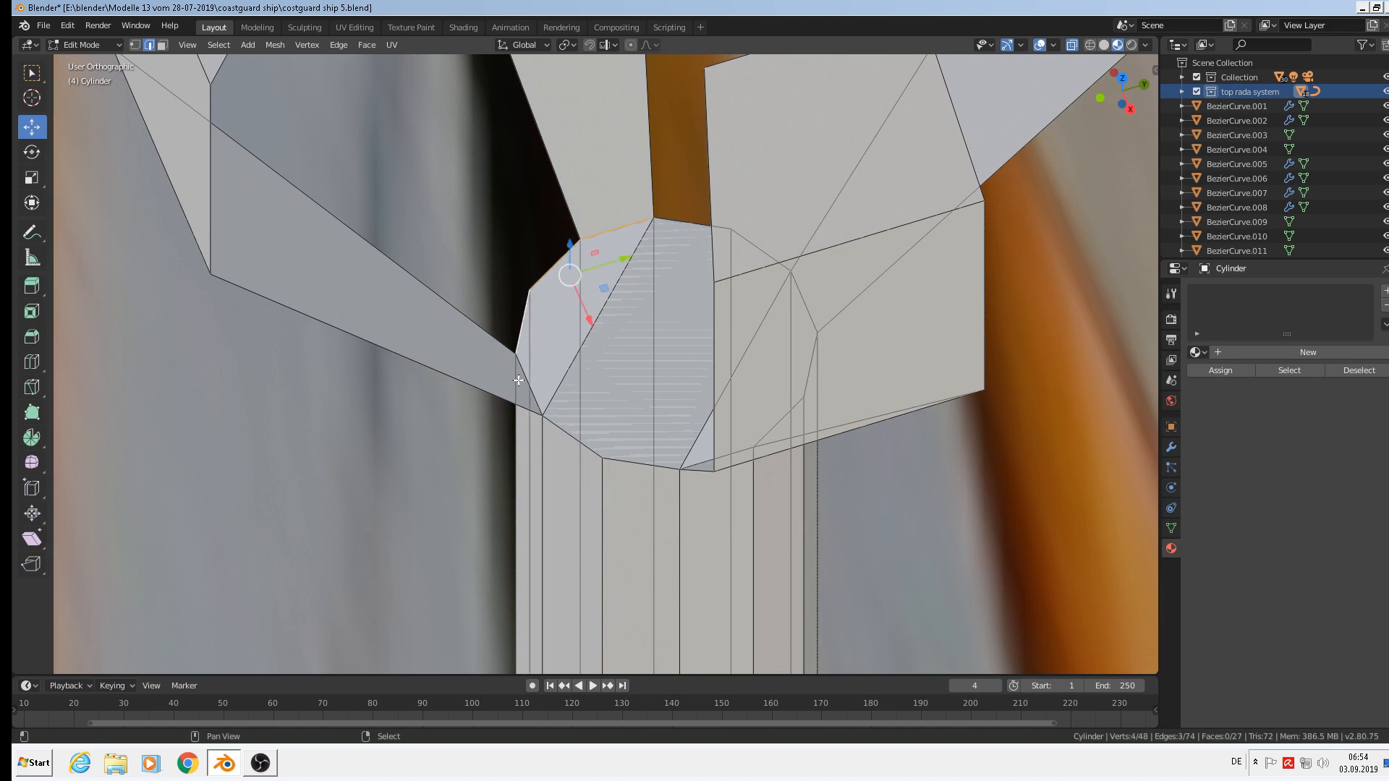
shift+right_click(521, 374)
shift+right_click(560, 383)
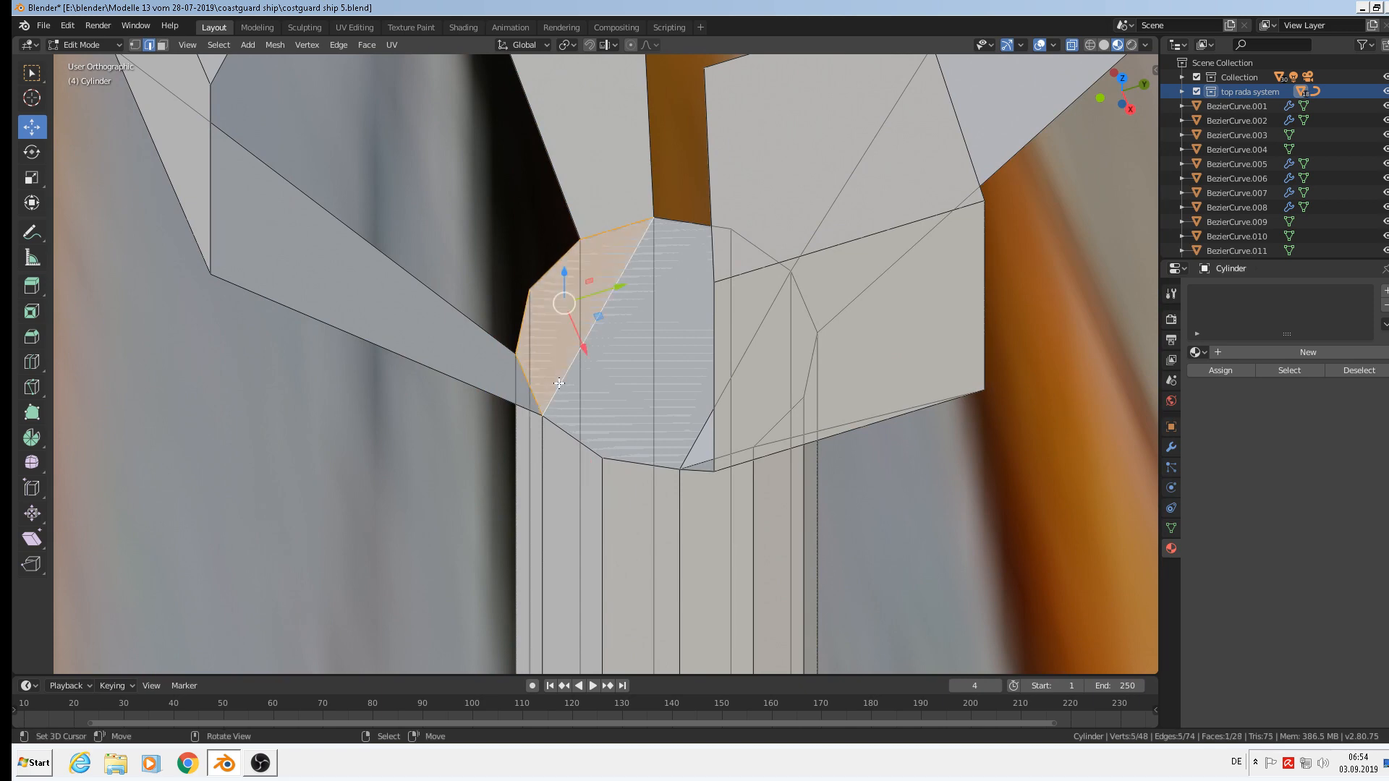
Fill the matching segment on the opposite side of the central top face from its five bounding edges
middle_drag(559, 383, 742, 293)
right_click(742, 314)
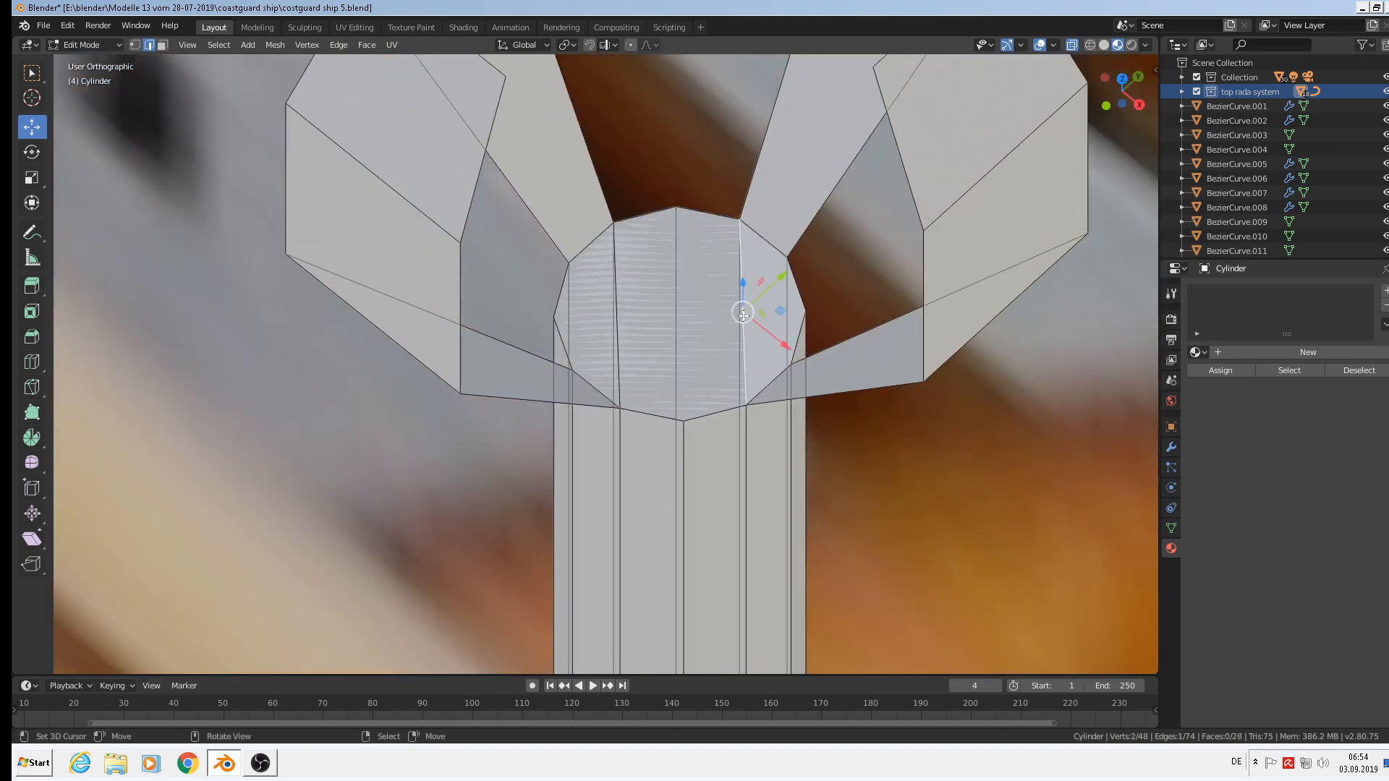
shift+right_click(766, 241)
shift+right_click(802, 287)
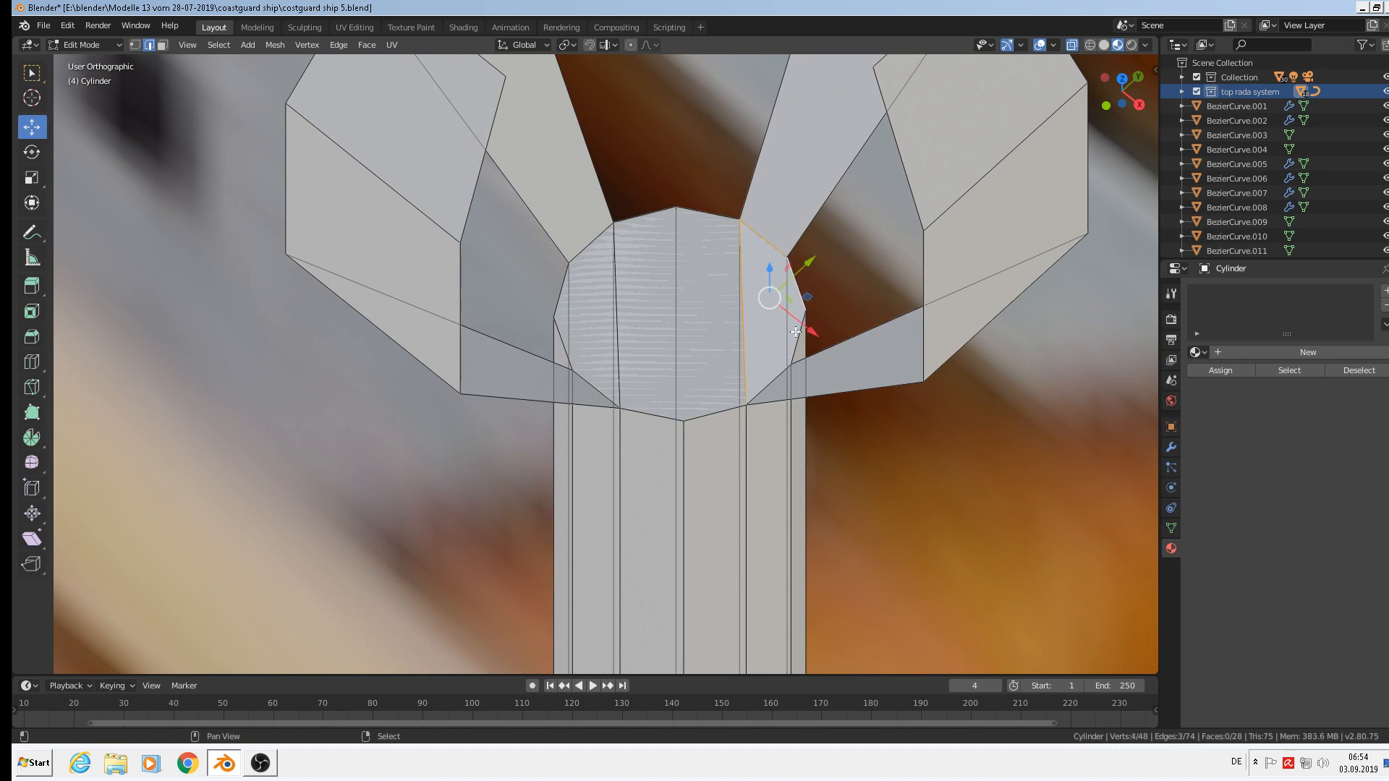
shift+right_click(797, 334)
shift+right_click(776, 385)
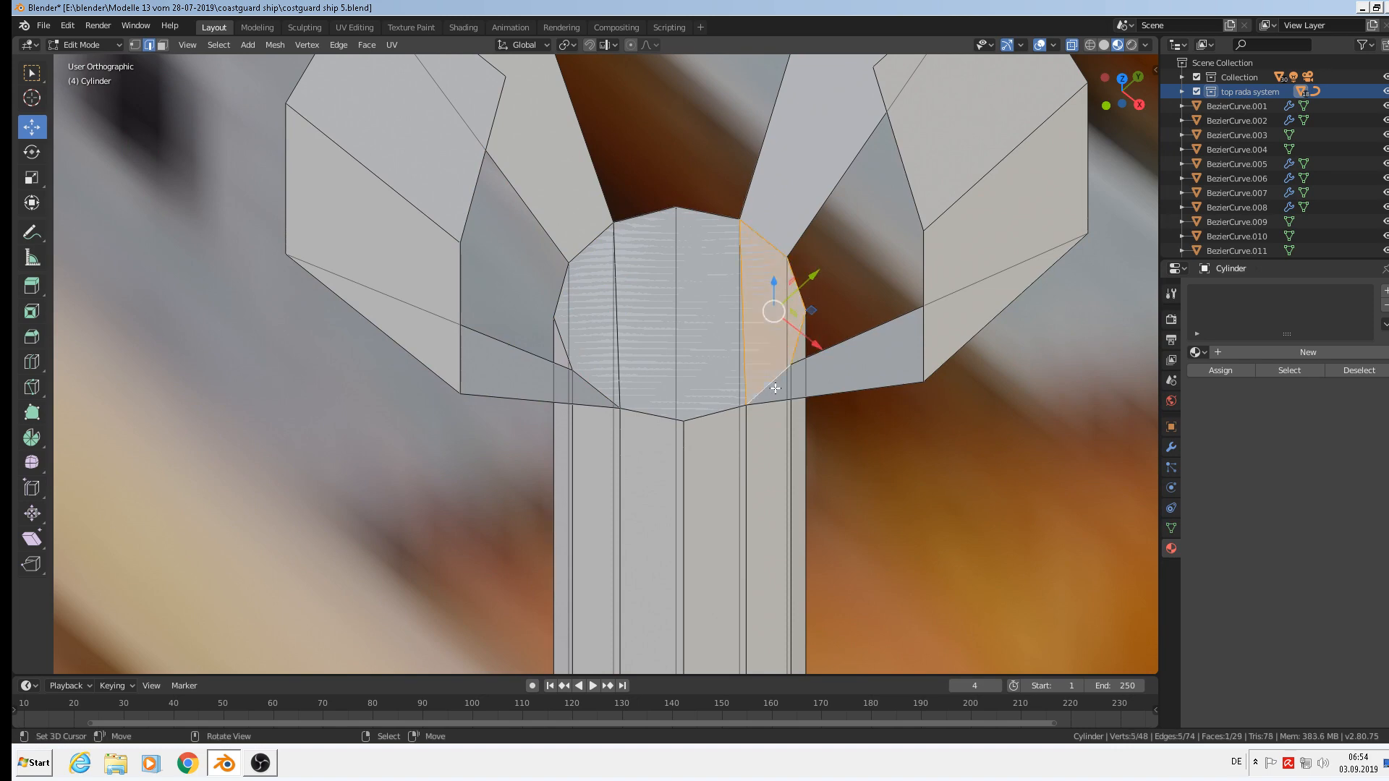
Leave Edit Mode and examine the shape of the pronged post top against the reference photo
key(Tab)
scroll(752, 406, down, 7)
middle_drag(724, 359, 632, 348)
scroll(737, 354, down, 1)
scroll(736, 341, down, 1)
scroll(735, 327, up, 1)
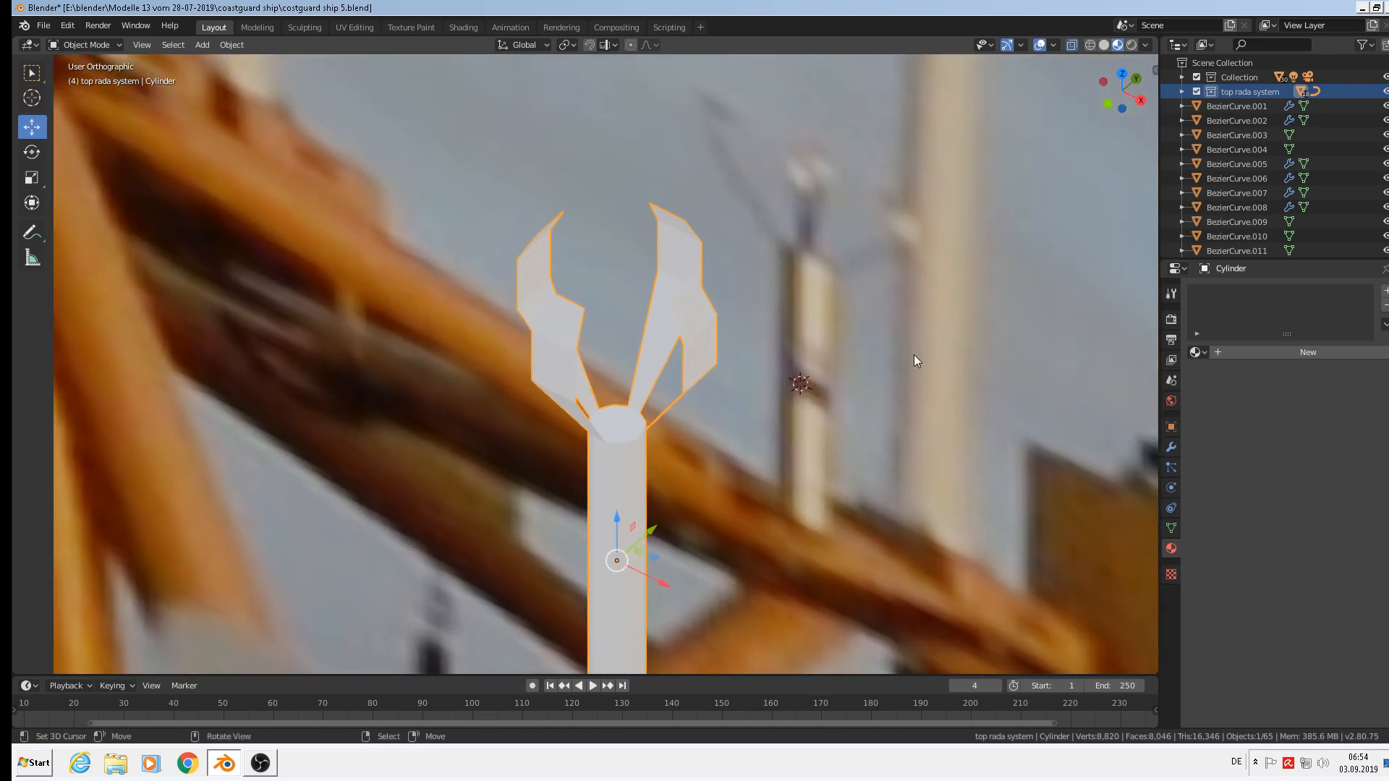
mouse_move(914, 355)
middle_down()
mouse_move(740, 359)
mouse_move(748, 348)
middle_up()
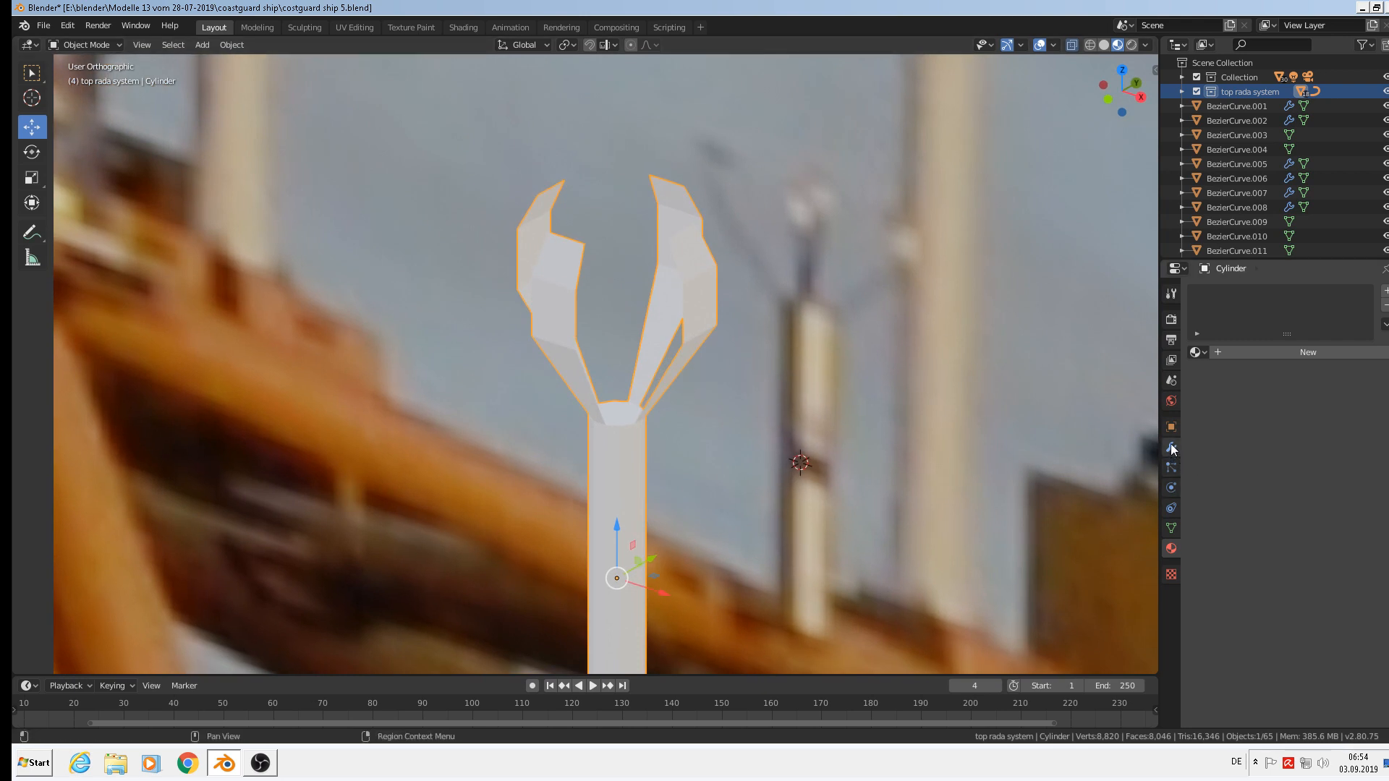
scroll(574, 289, up, 2)
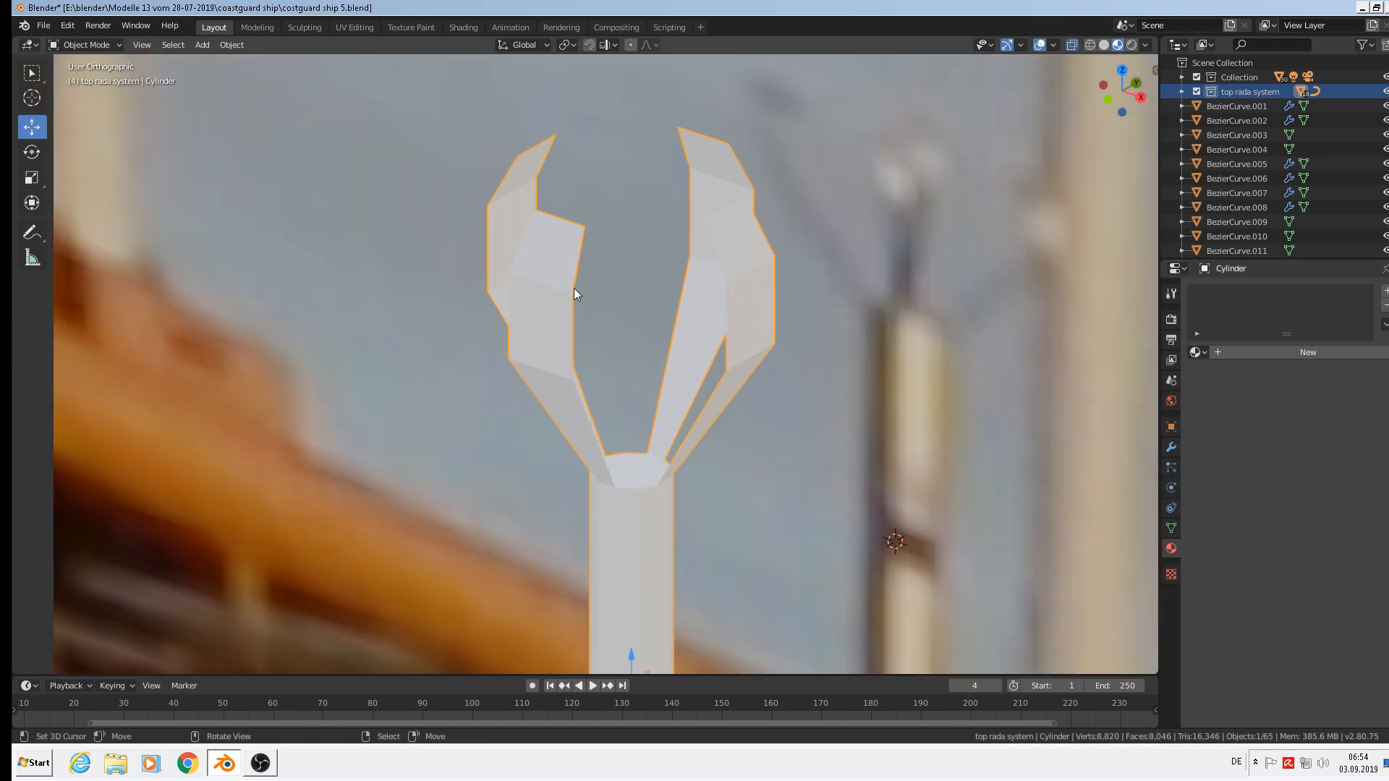
In Edit Mode, select the upper and lower bend edges of the front and back prongs and scale them narrower along X
key(Tab)
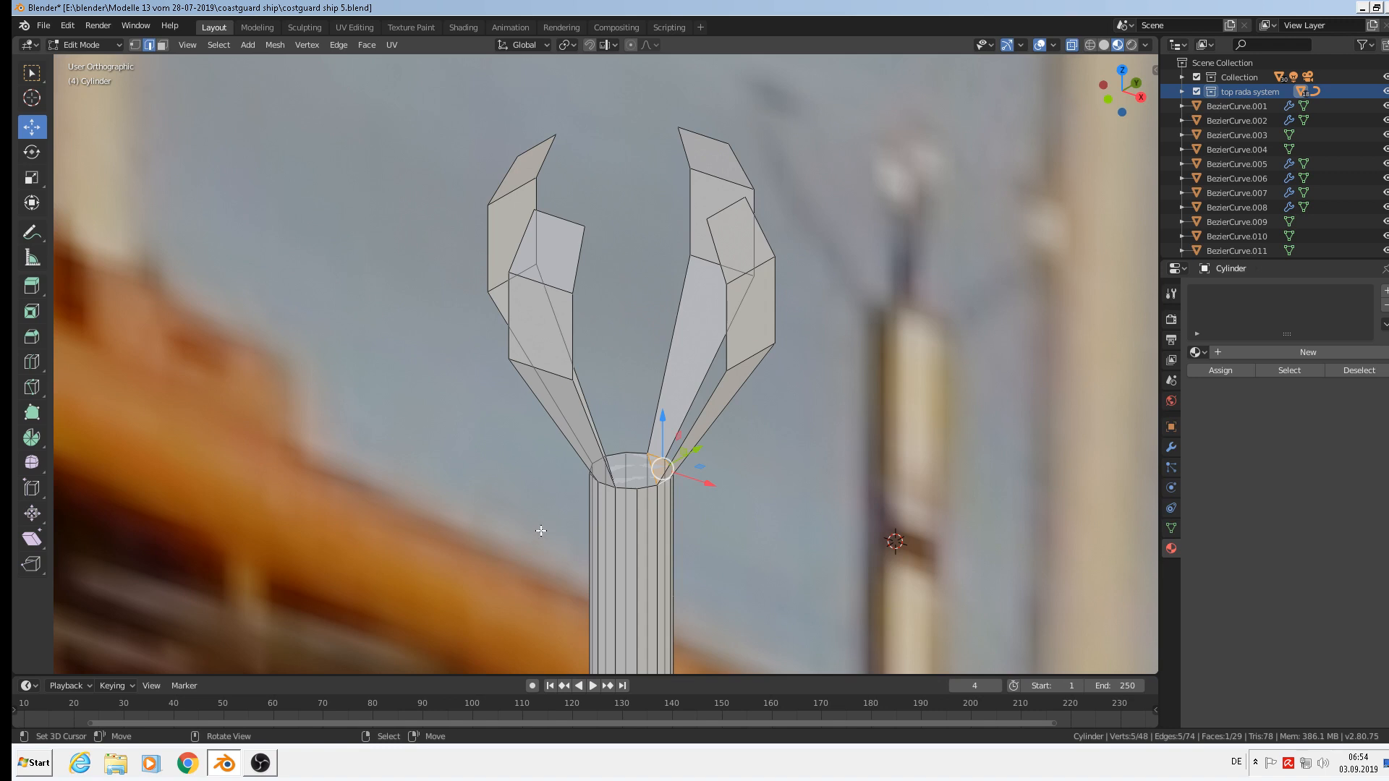
middle_drag(425, 134, 593, 196)
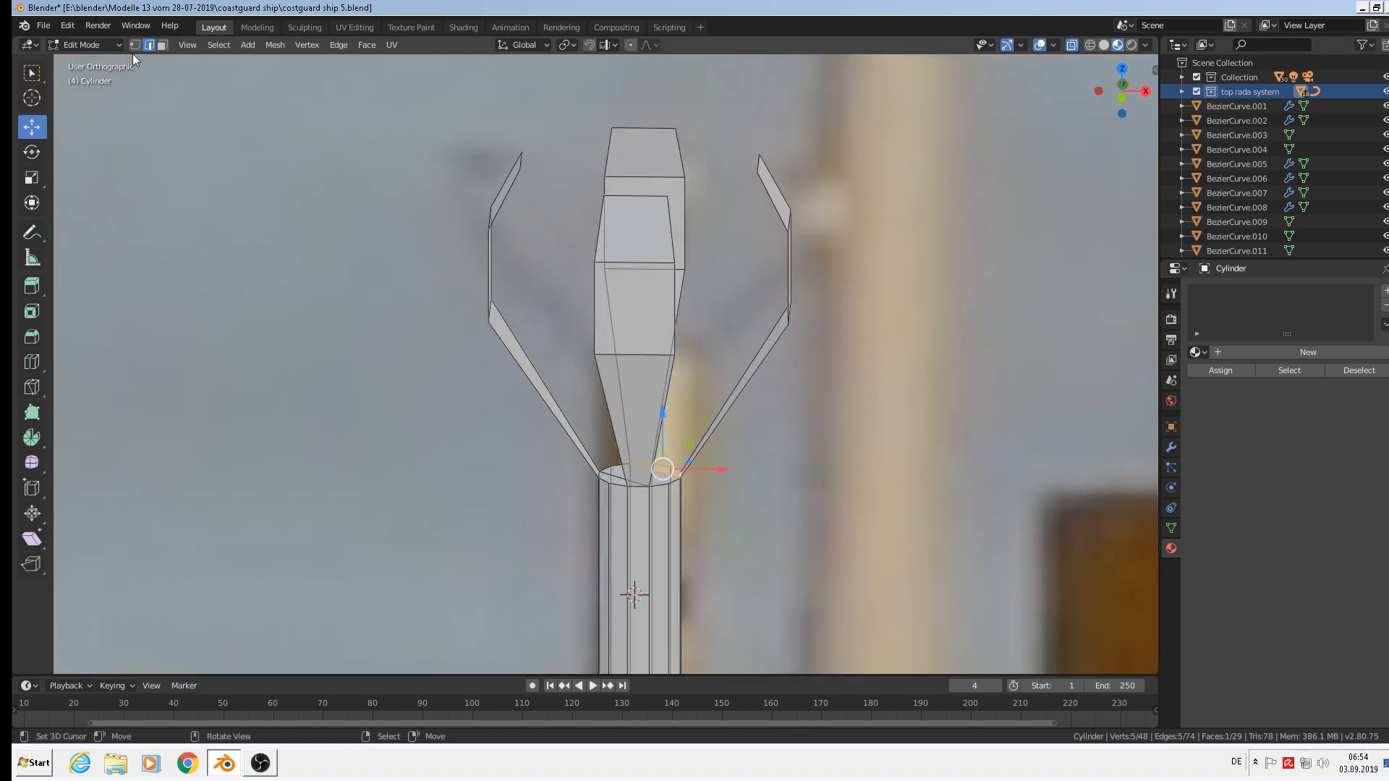
click(636, 355)
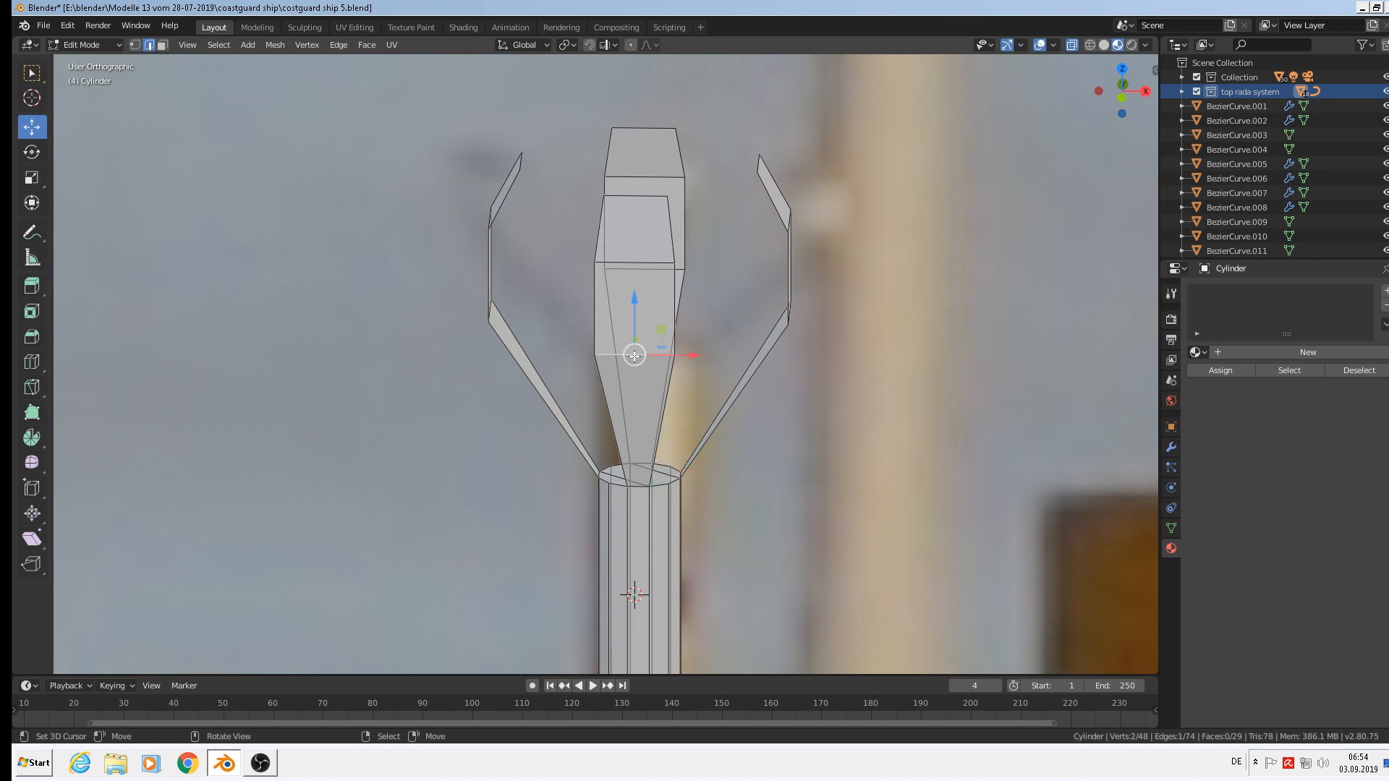
shift+click(652, 261)
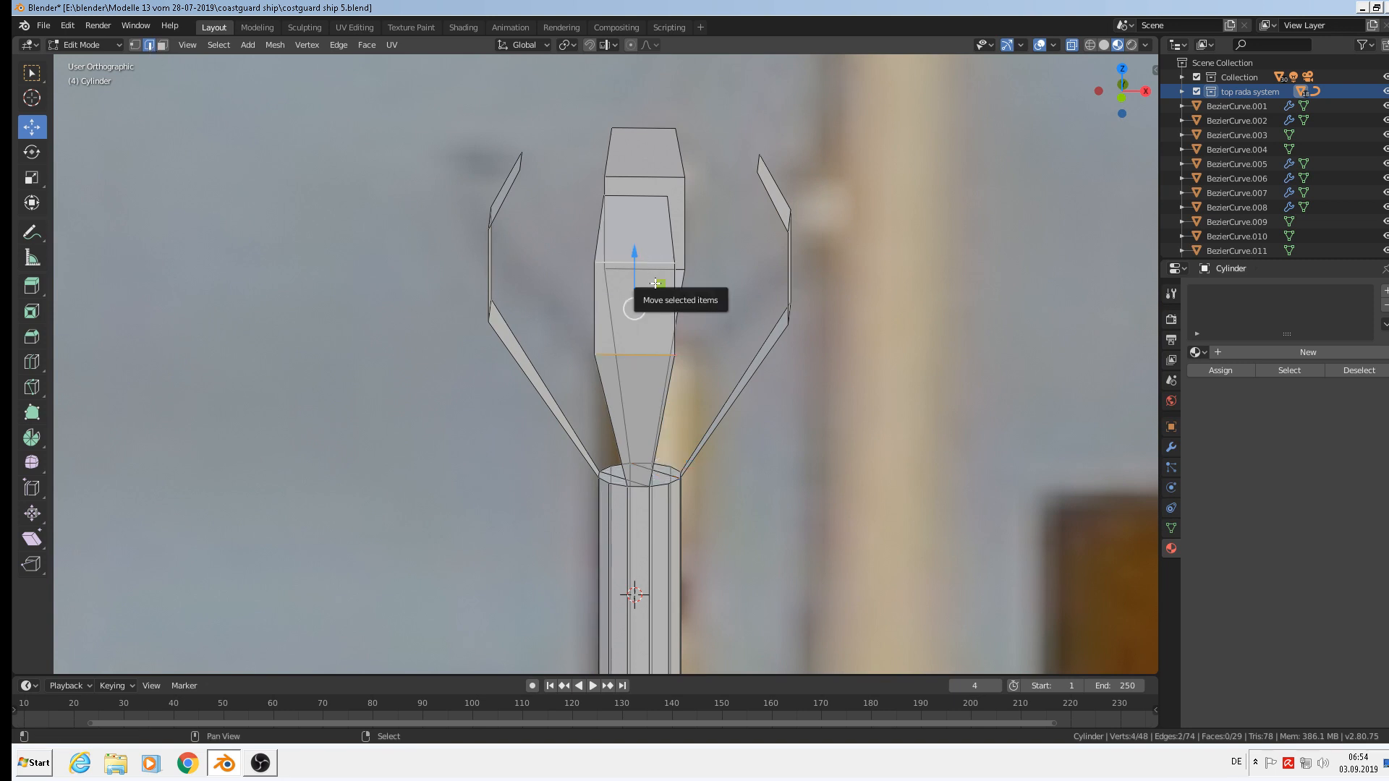
shift+click(672, 232)
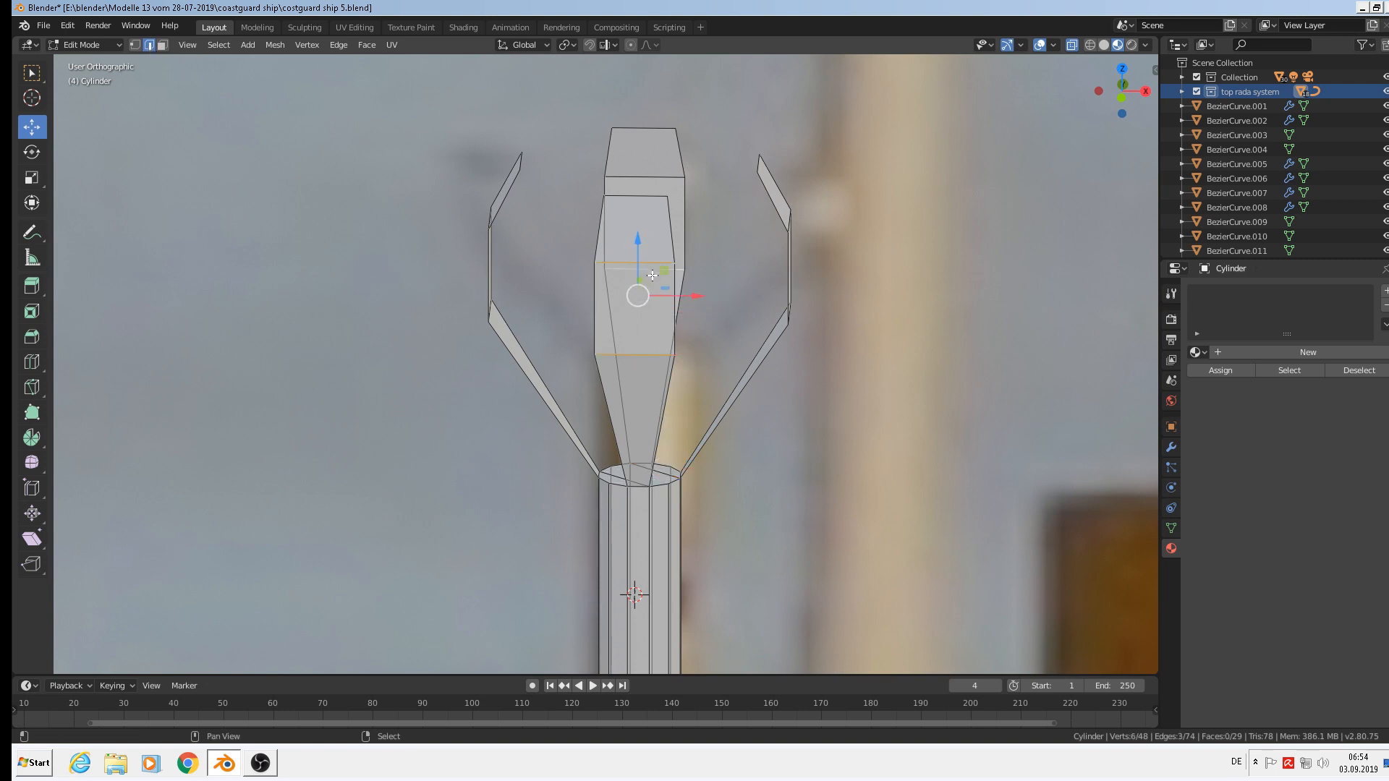
shift+click(662, 169)
middle_drag(775, 294, 766, 254)
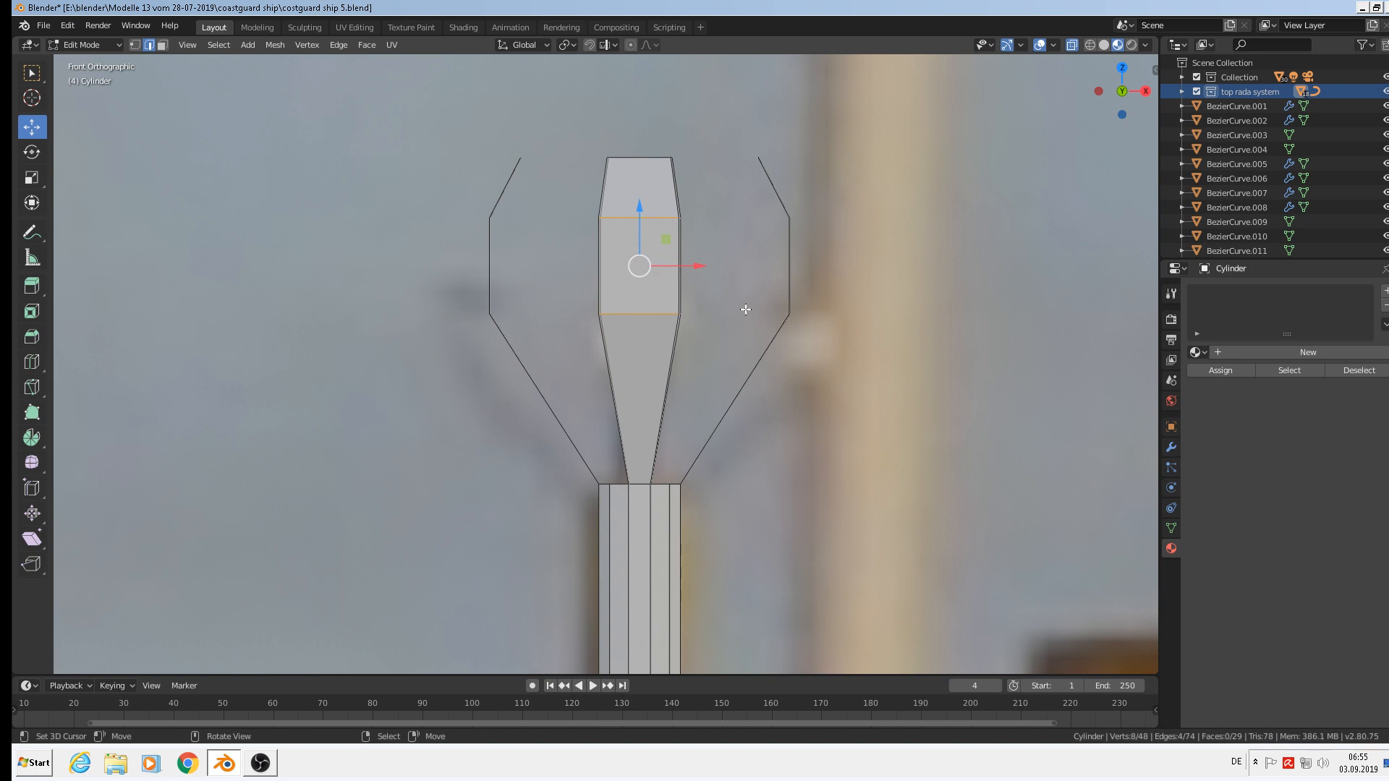
key(s)
key(x)
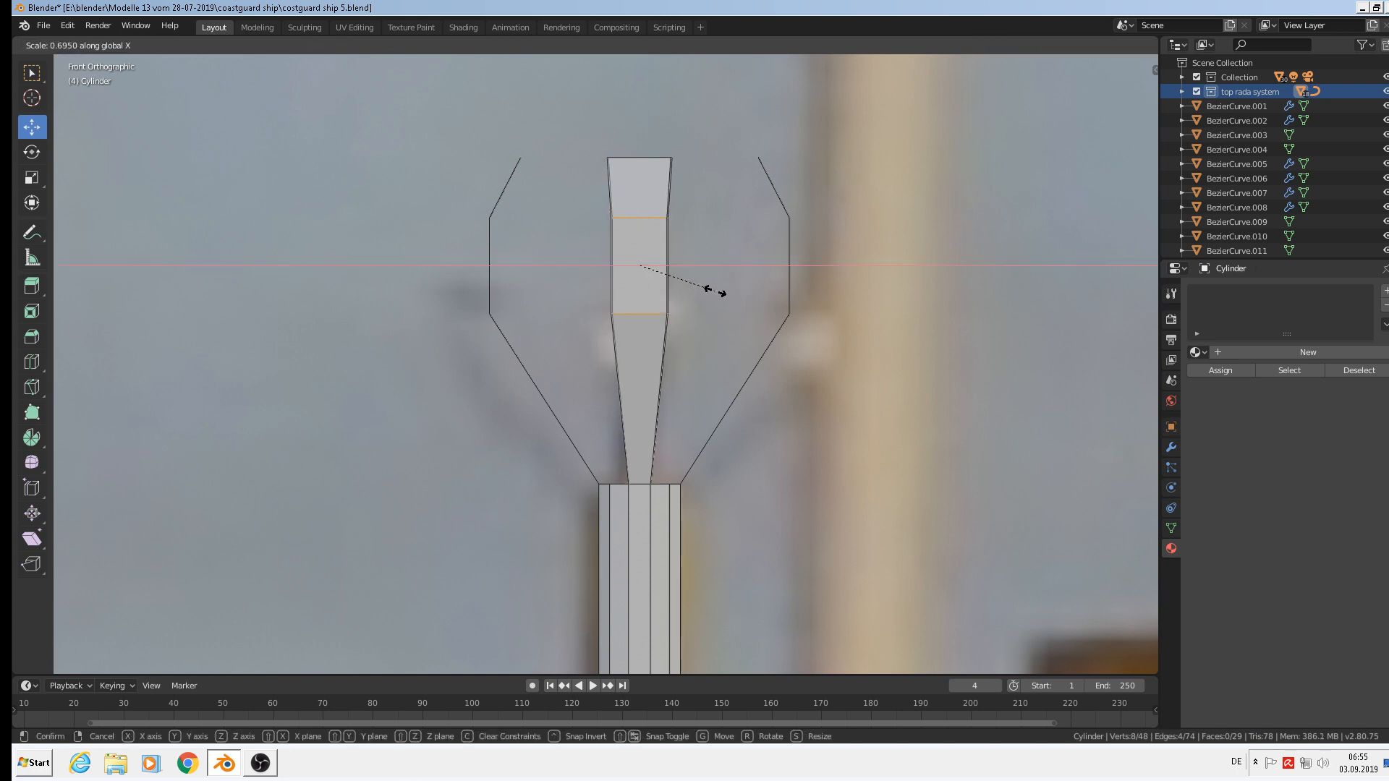
click(673, 289)
Select the tip edges of the front and back prongs and scale them along X by about 0.454
right_click(642, 159)
middle_drag(642, 160, 622, 190)
shift+right_click(683, 89)
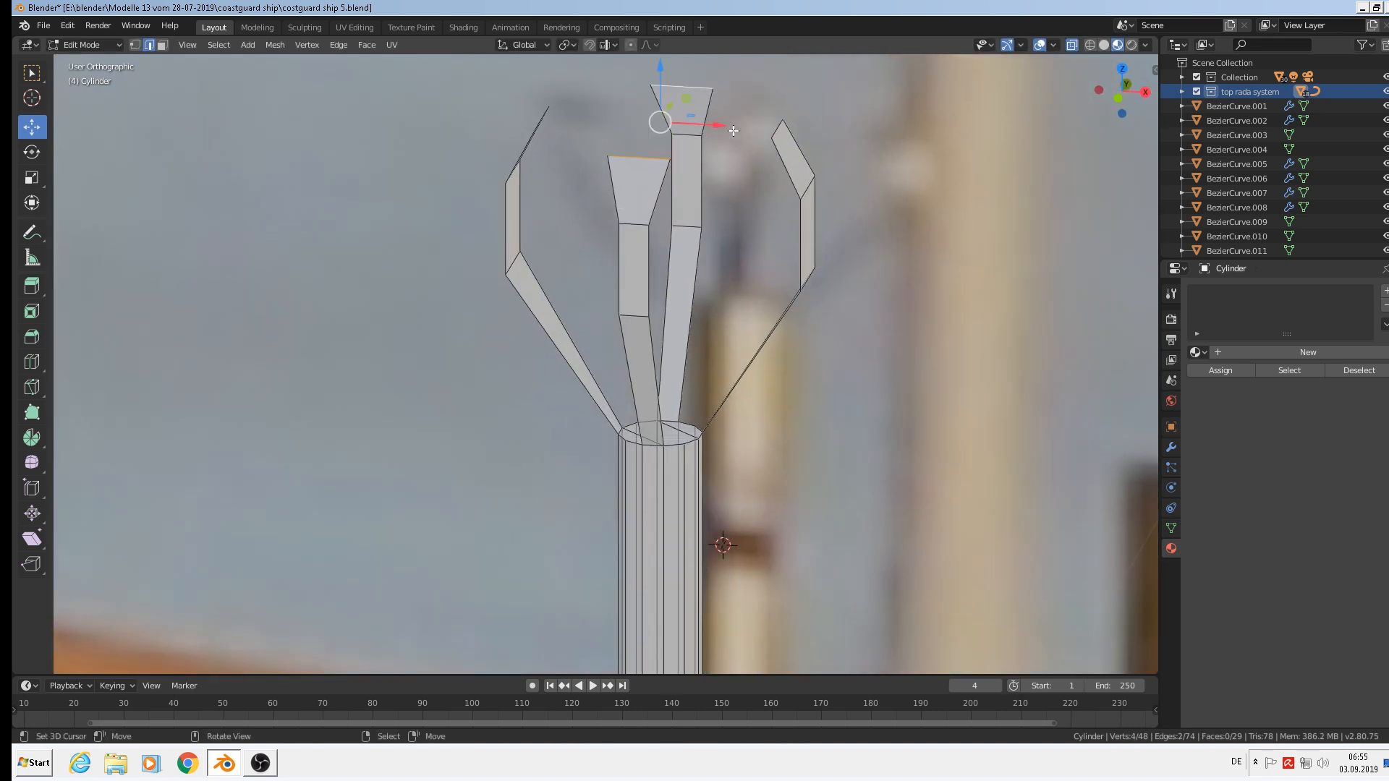
key(KP_1)
key(s)
key(x)
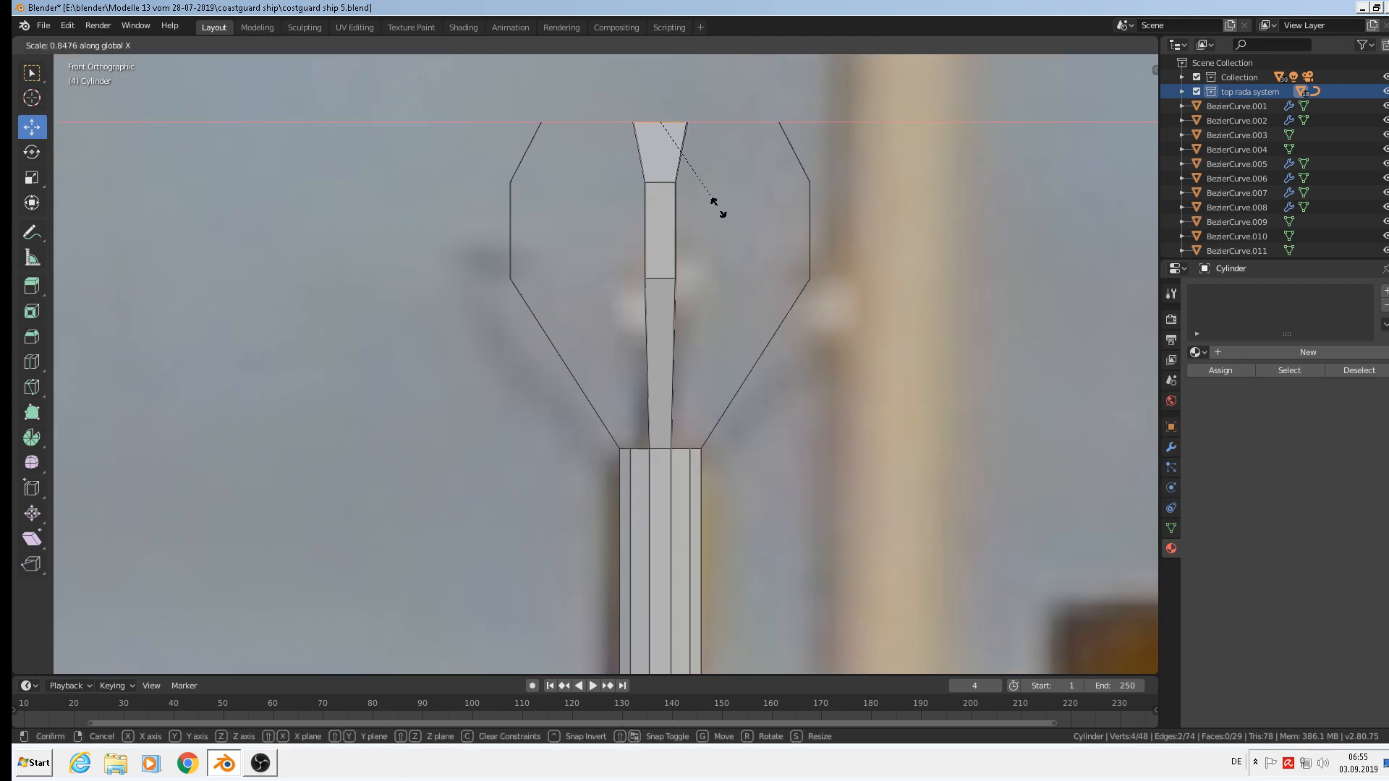
click(686, 169)
Select the upper and lower bend edges of the two side prongs and scale them narrower along Y to match the other pair
middle_drag(712, 217, 609, 231)
key(KP_3)
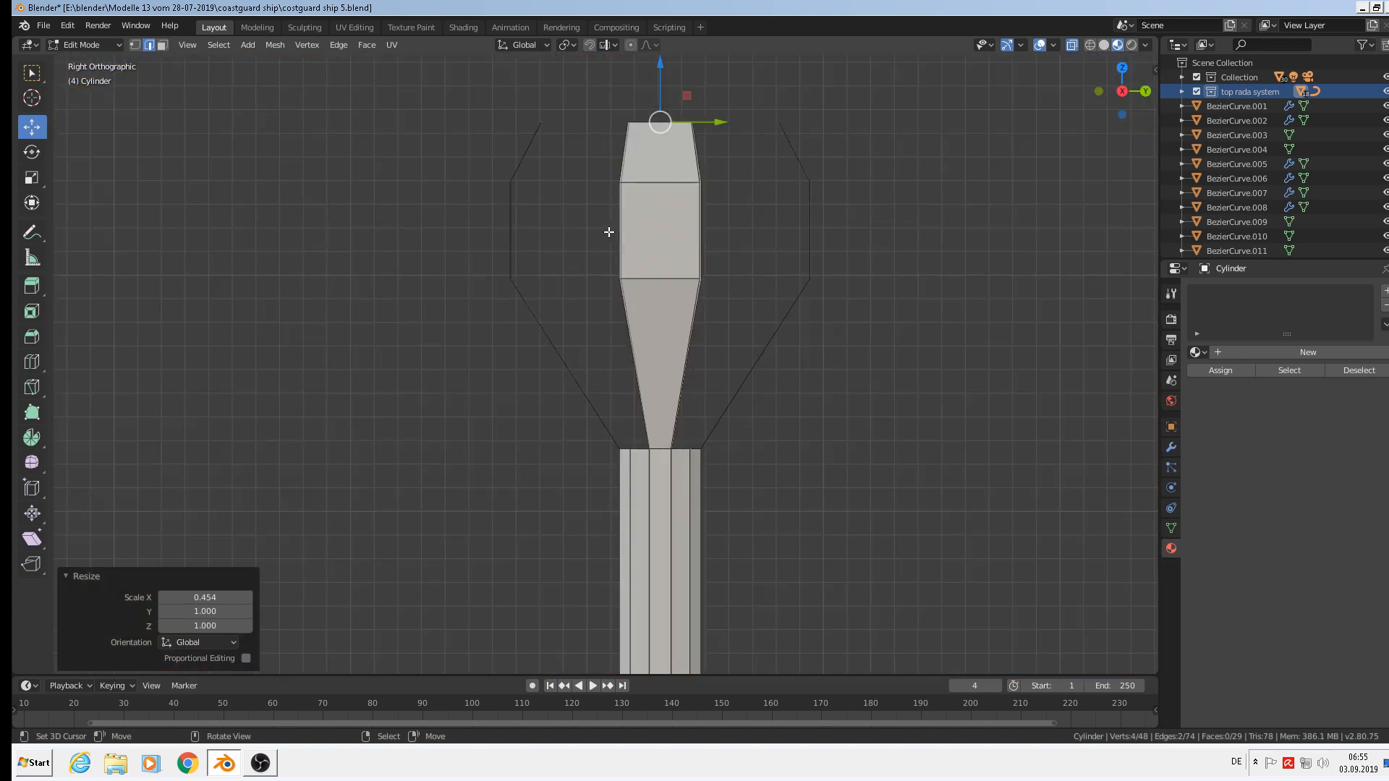
click(680, 194)
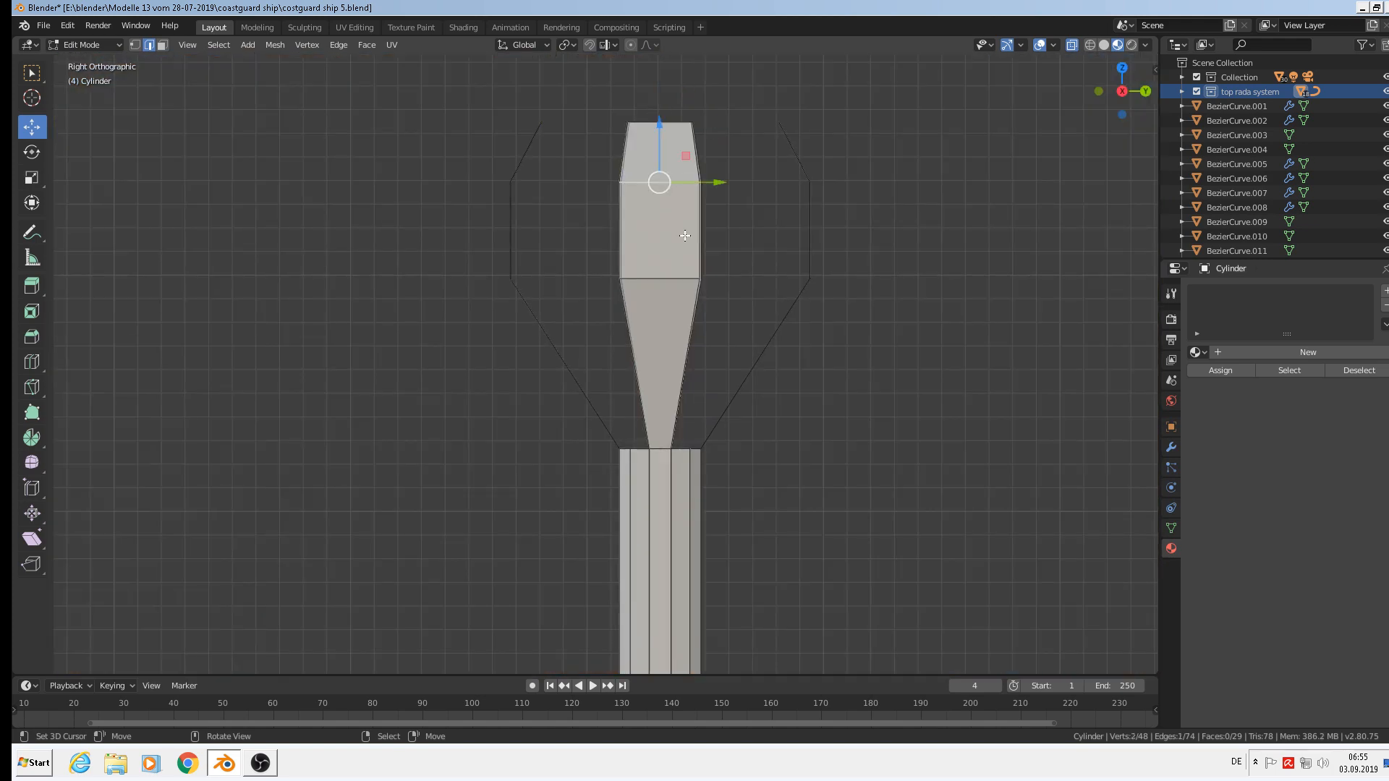
shift+click(669, 279)
middle_drag(668, 280, 599, 134)
shift+click(599, 133)
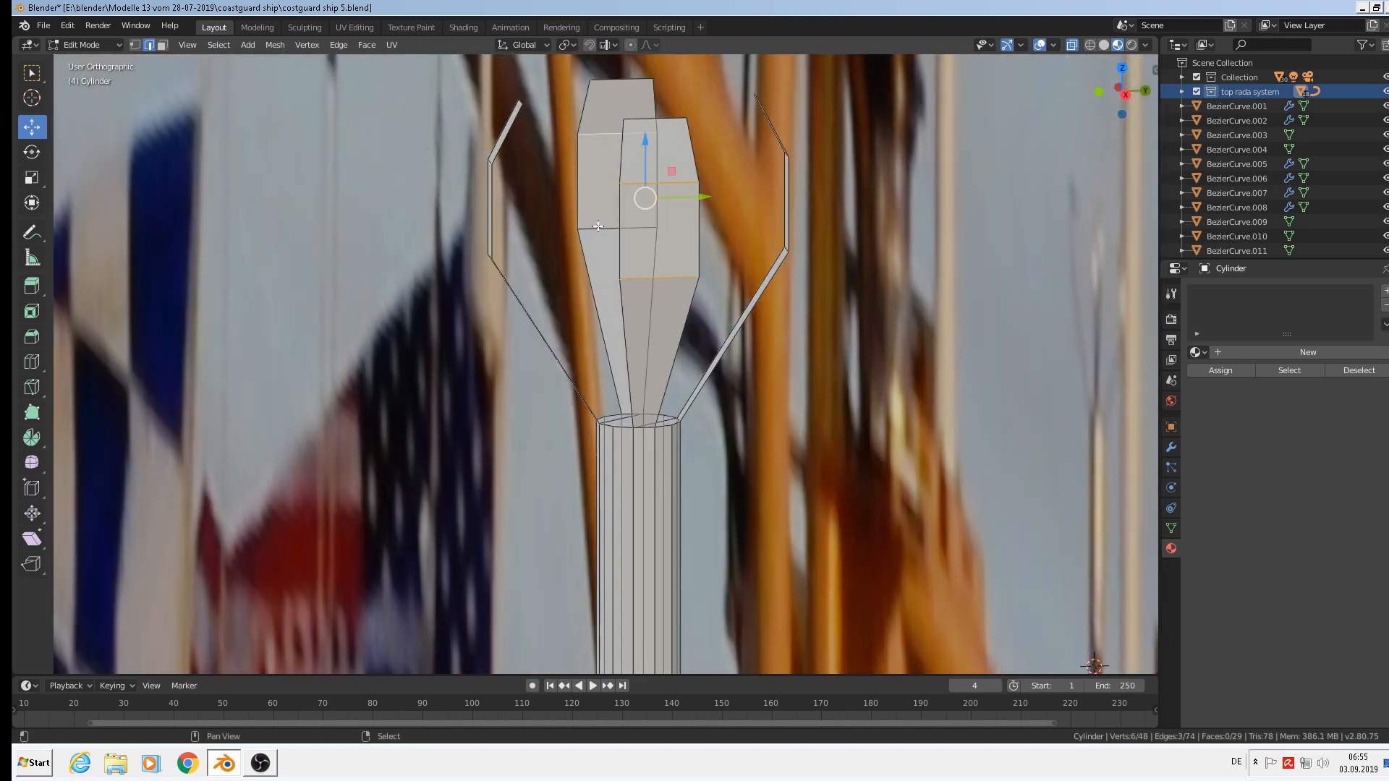
shift+click(598, 227)
key(KP_3)
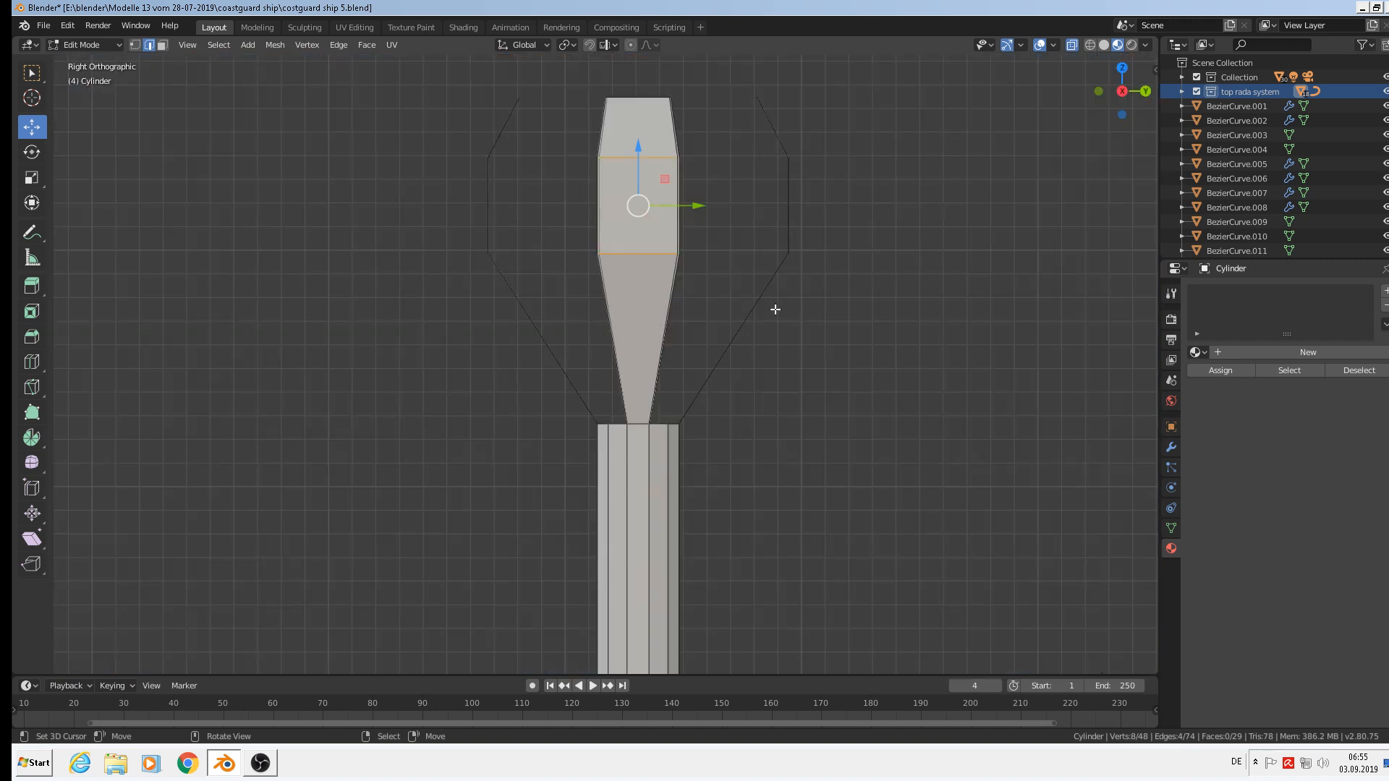
key(s)
key(y)
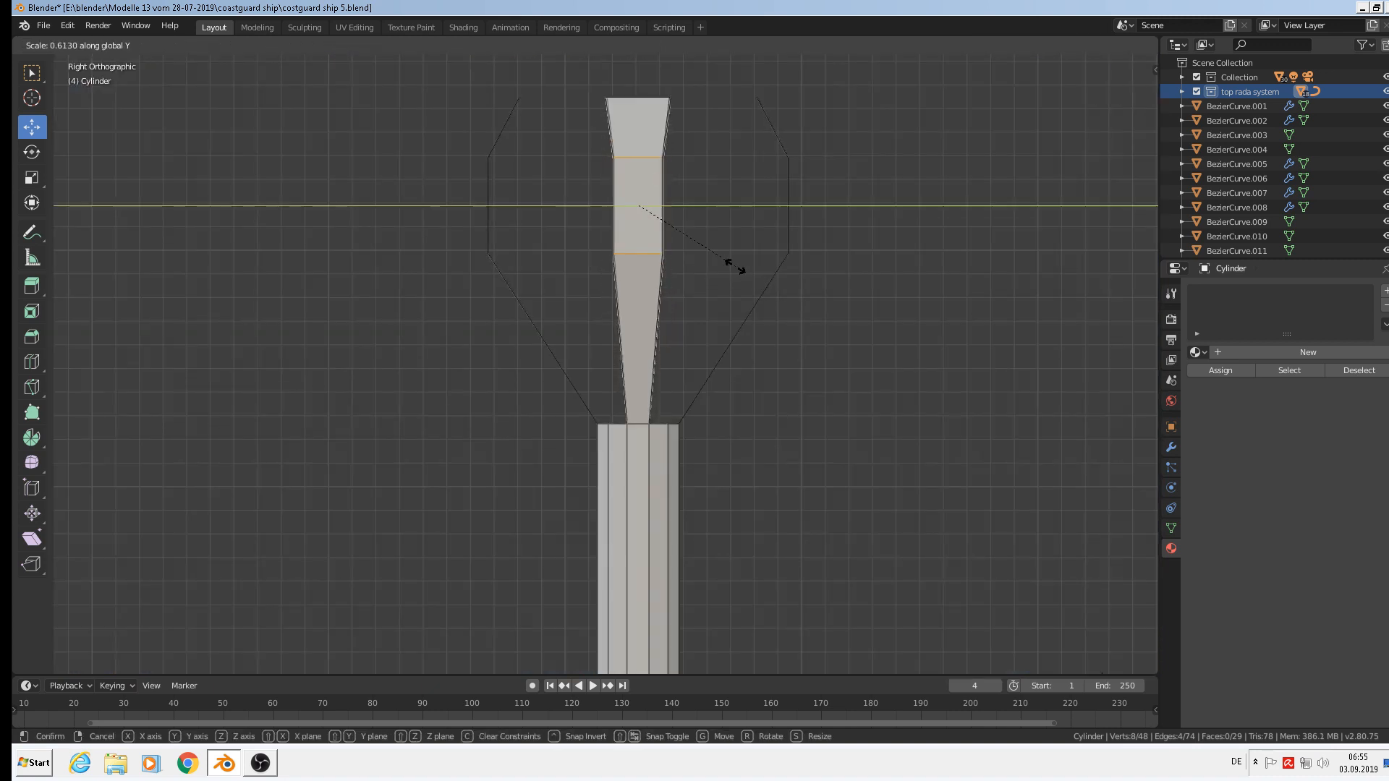
click(696, 236)
Select the tip edges of the two side prongs, scale them narrower along Y, and check the slimmed prongs
right_click(652, 95)
middle_drag(687, 122, 729, 130)
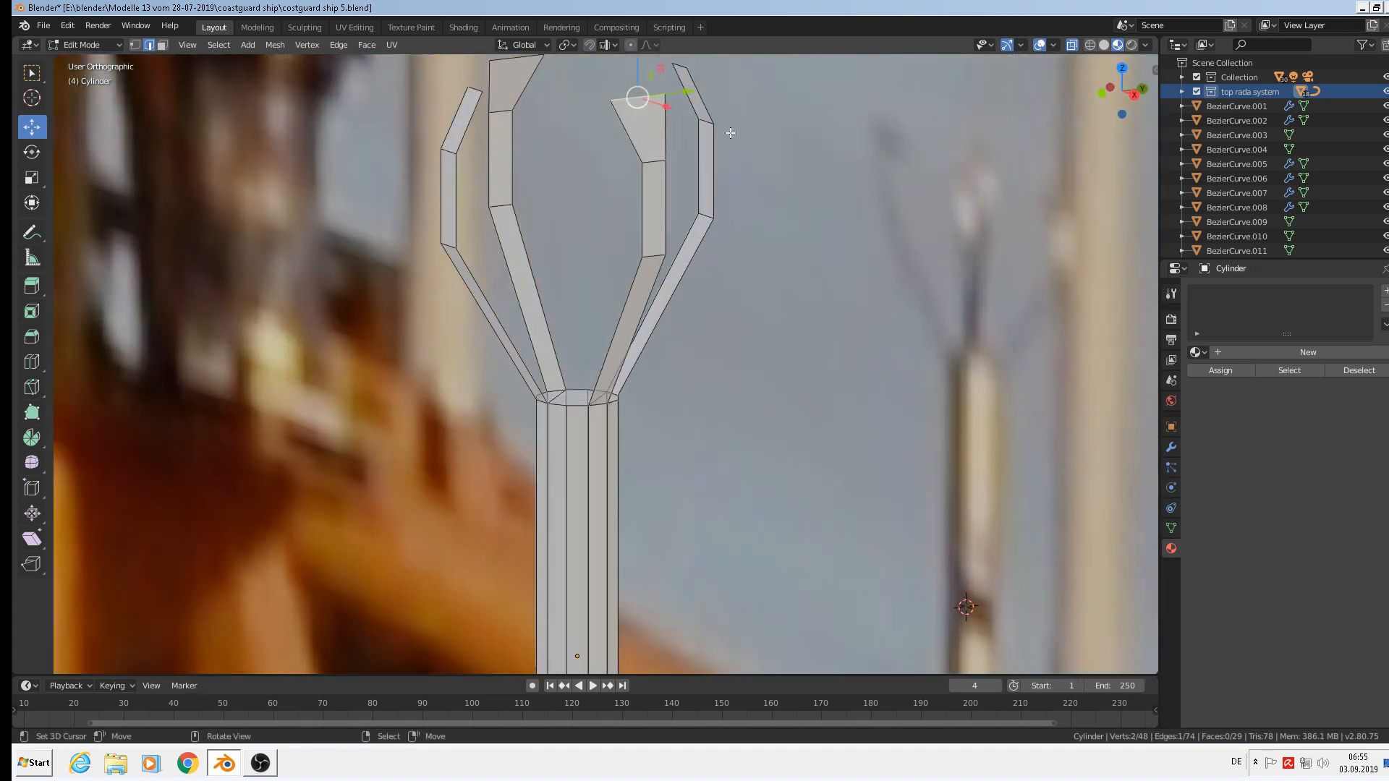
shift+right_click(517, 69)
key(KP_3)
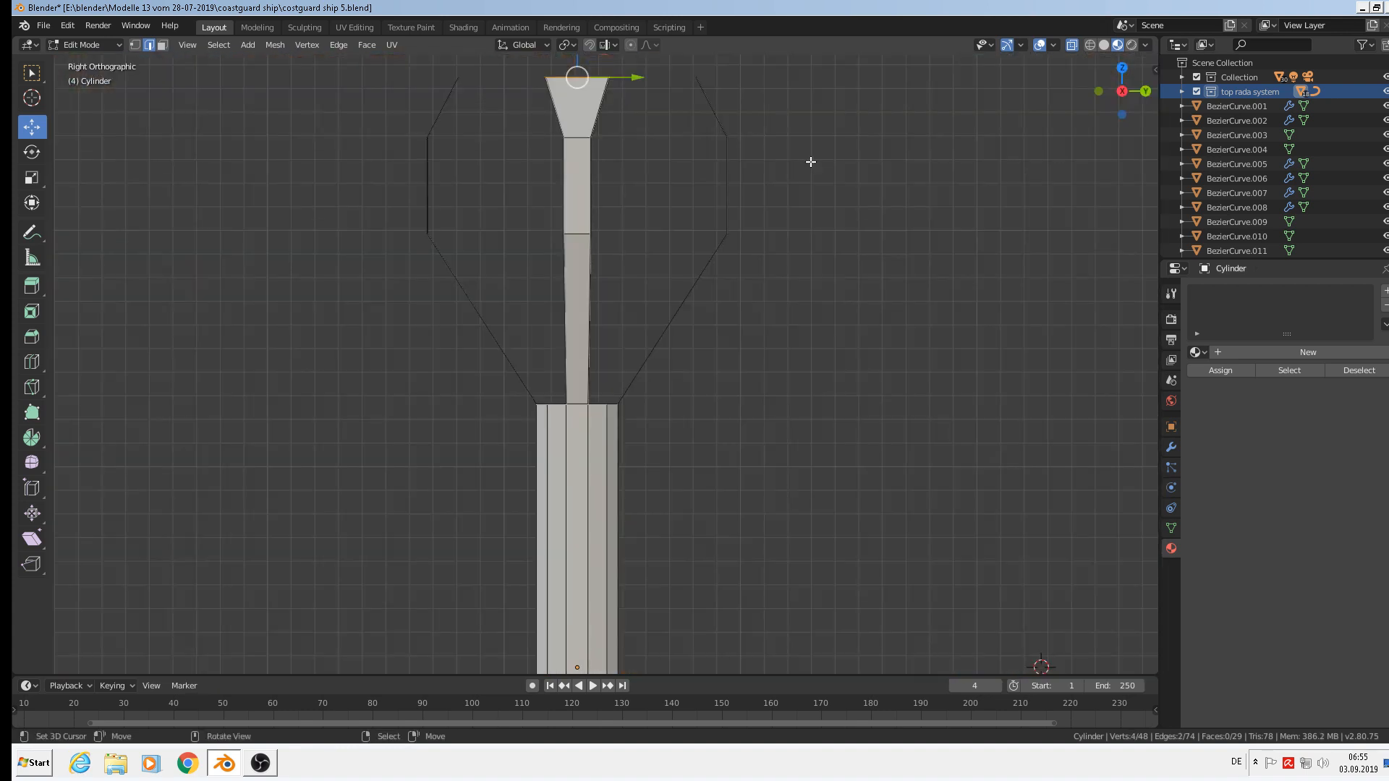
key(s)
key(y)
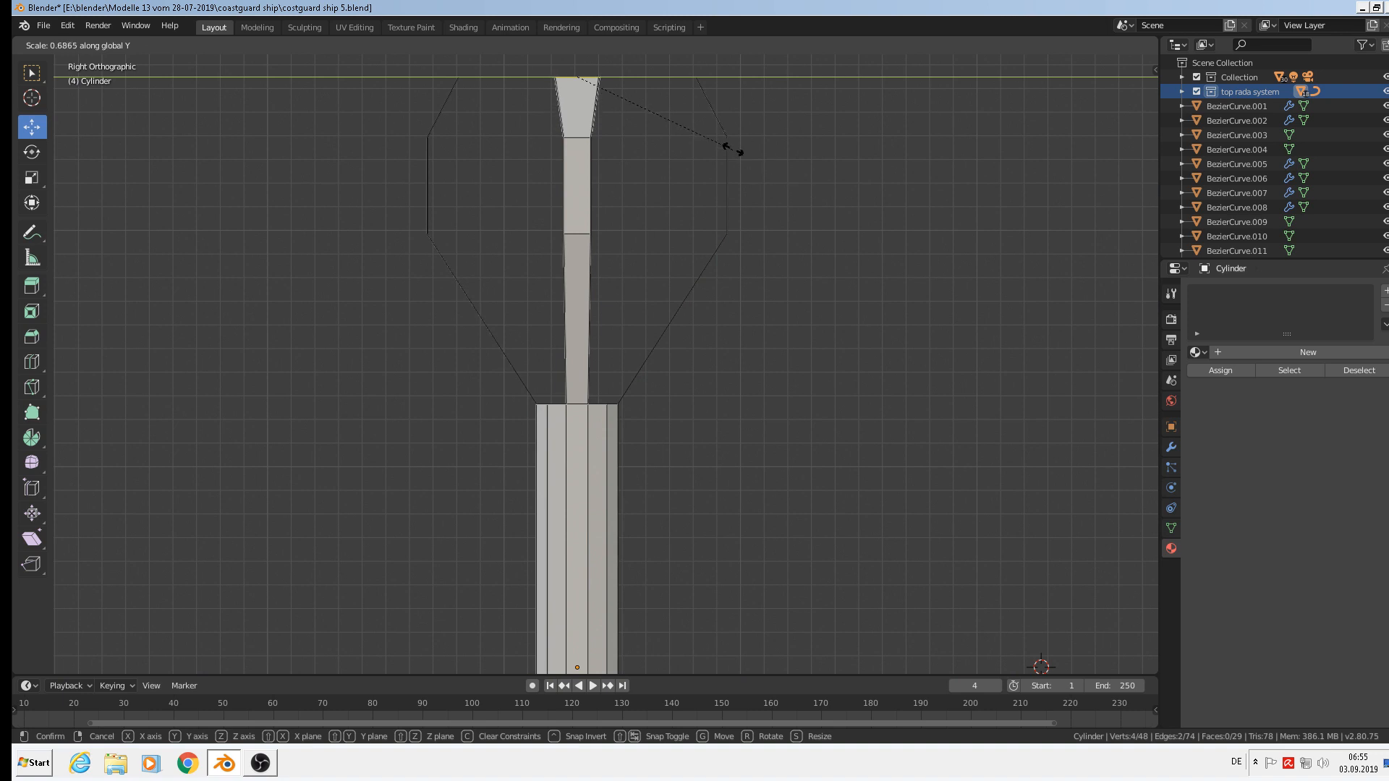
click(679, 123)
middle_drag(679, 122, 718, 298)
key(Tab)
scroll(677, 271, up, 1)
key(Tab)
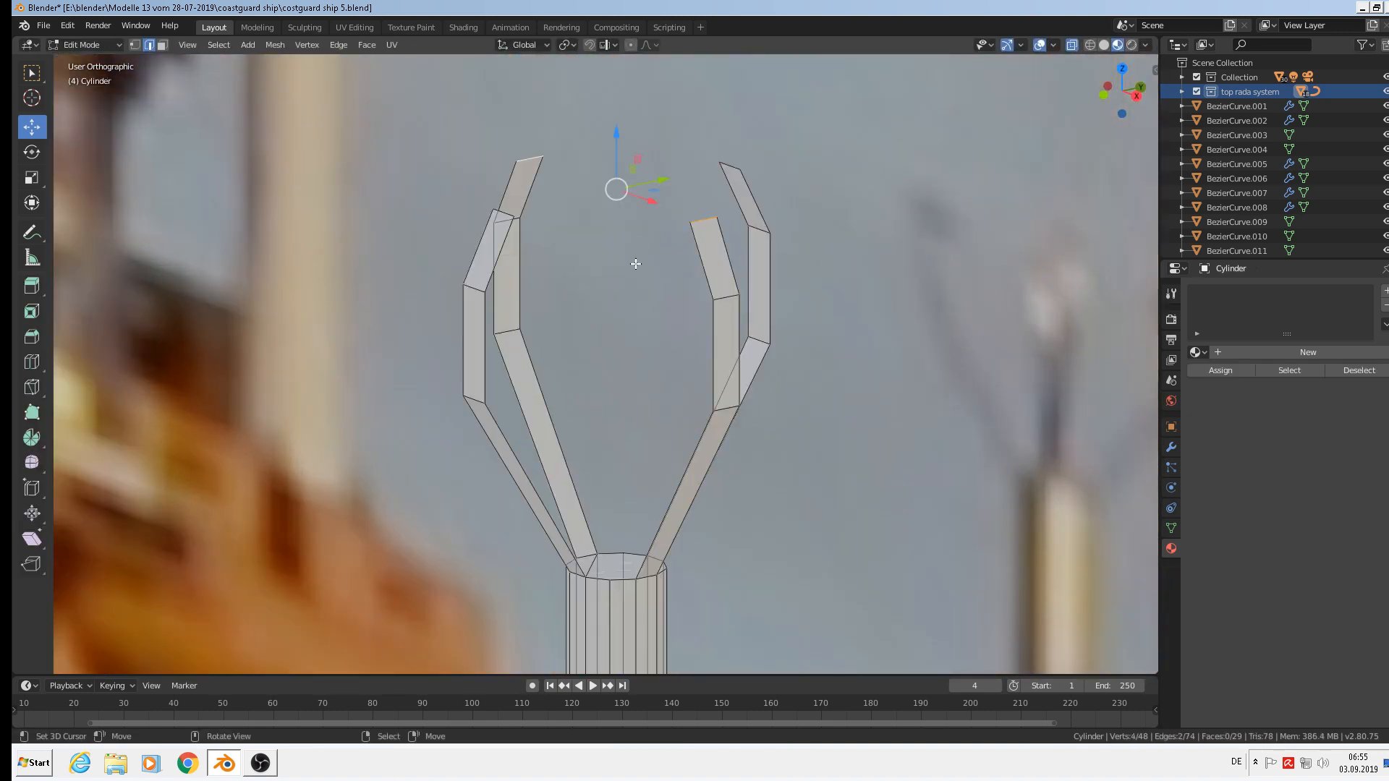
Select the upper bend edge of all four prongs and scale them outward uniformly by about 1.112
click(510, 217)
shift+click(474, 288)
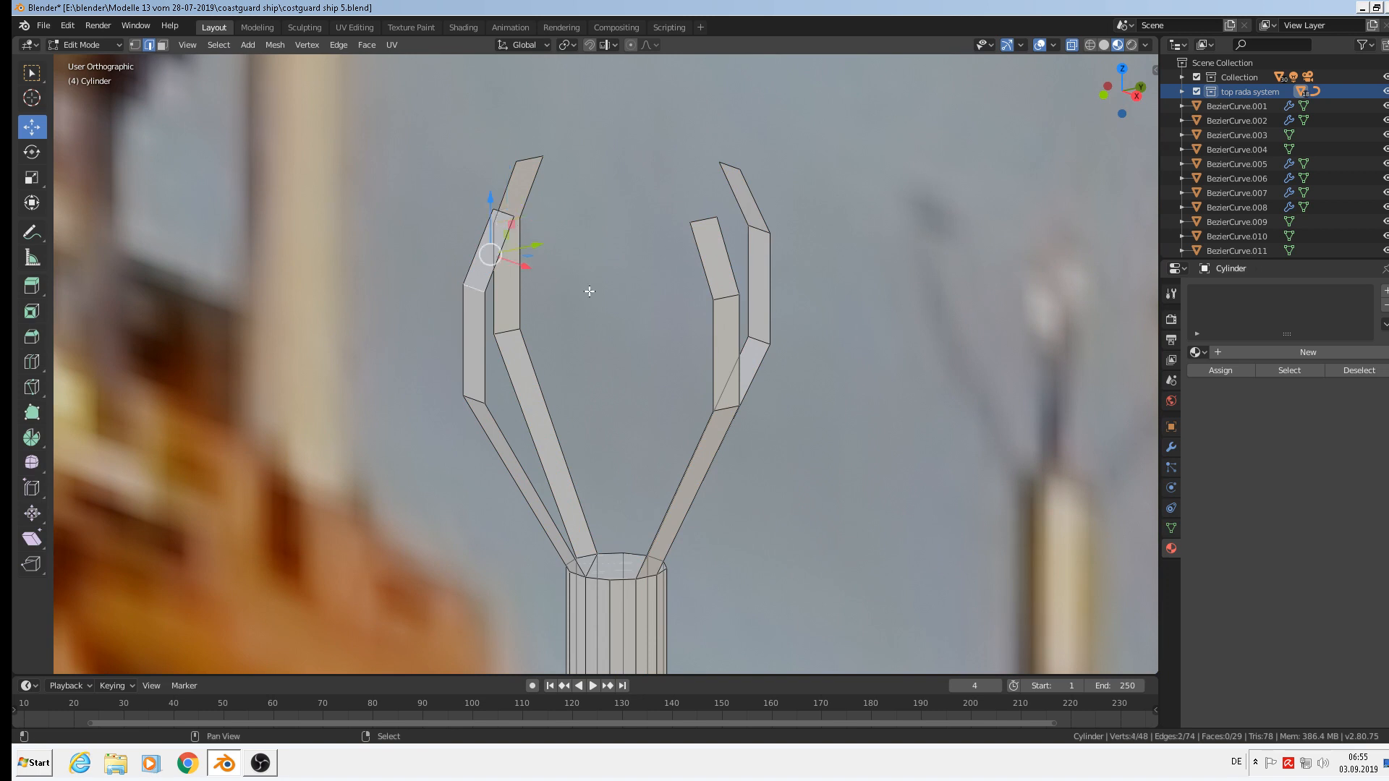
shift+click(727, 297)
shift+click(758, 229)
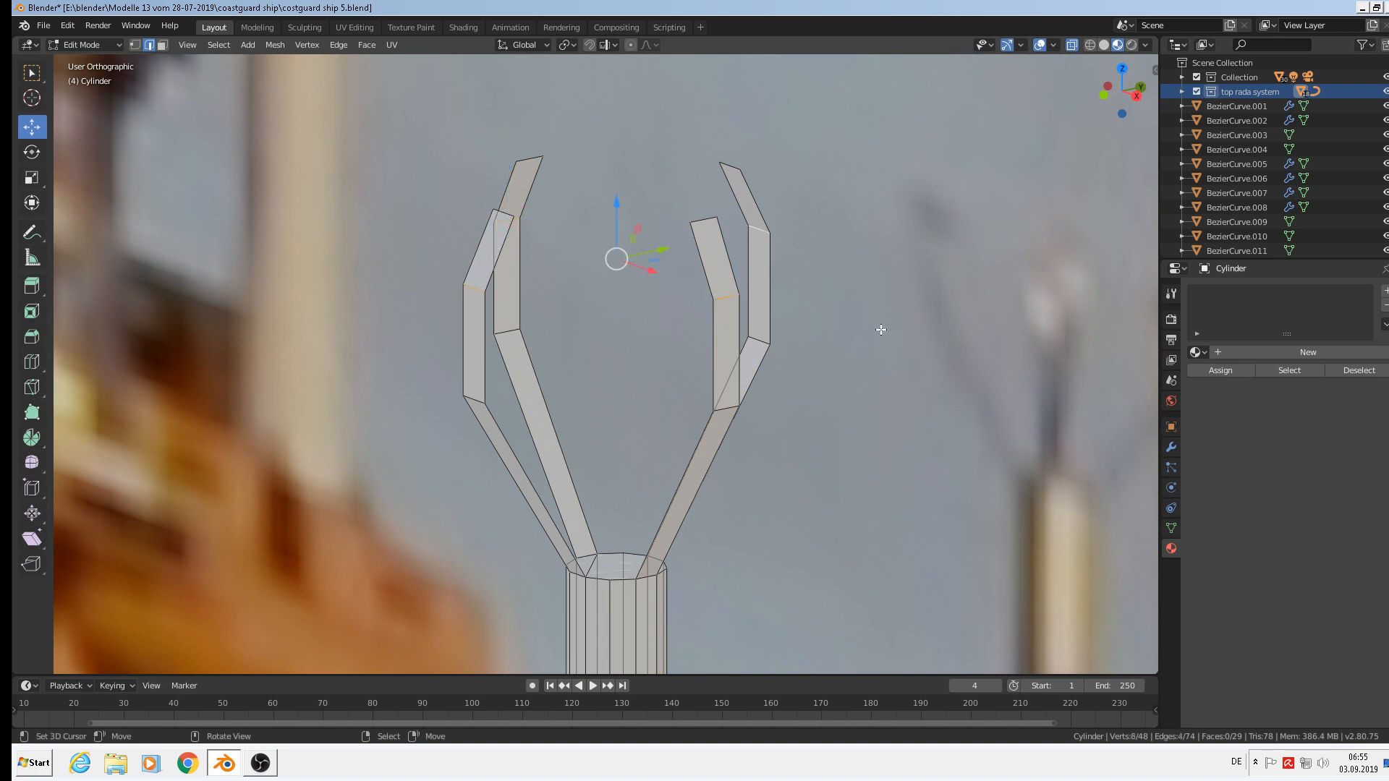
key(ctrl+b)
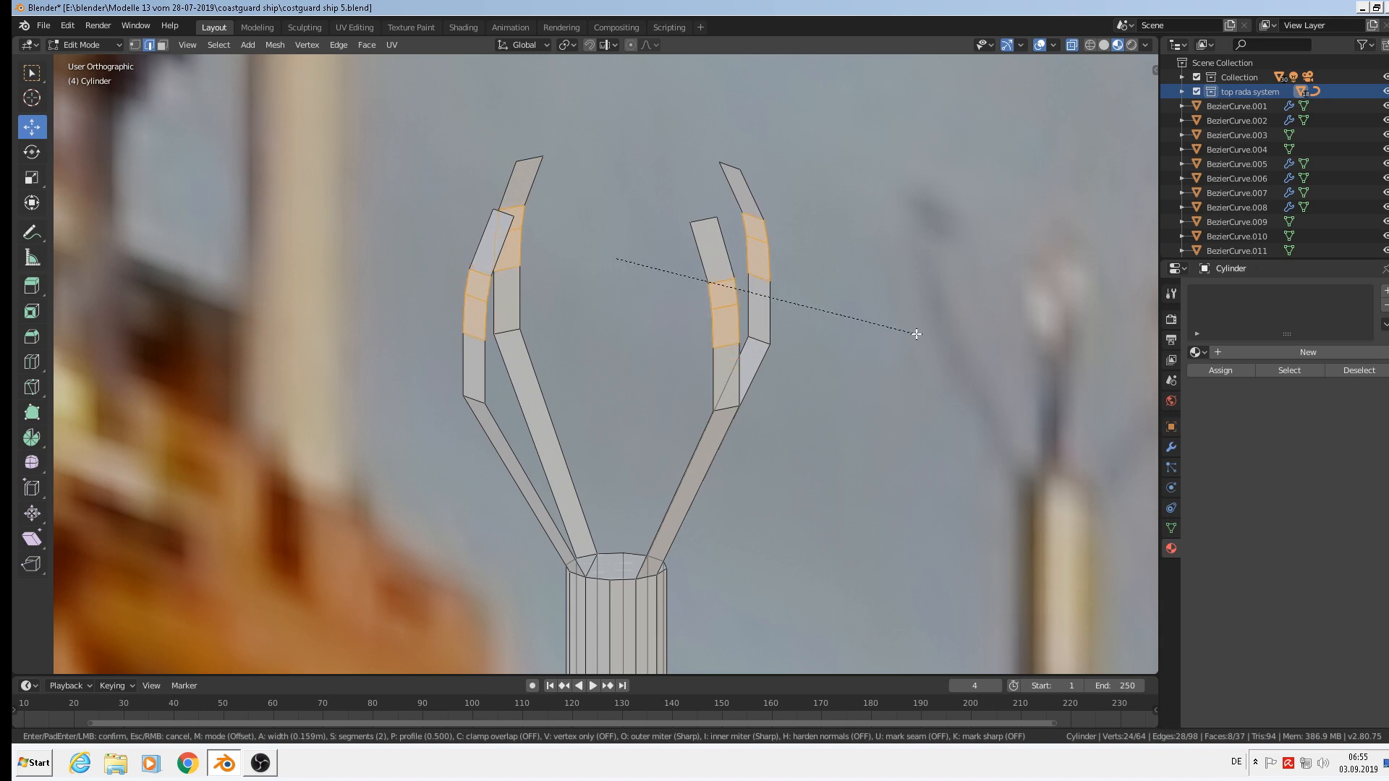
key(Escape)
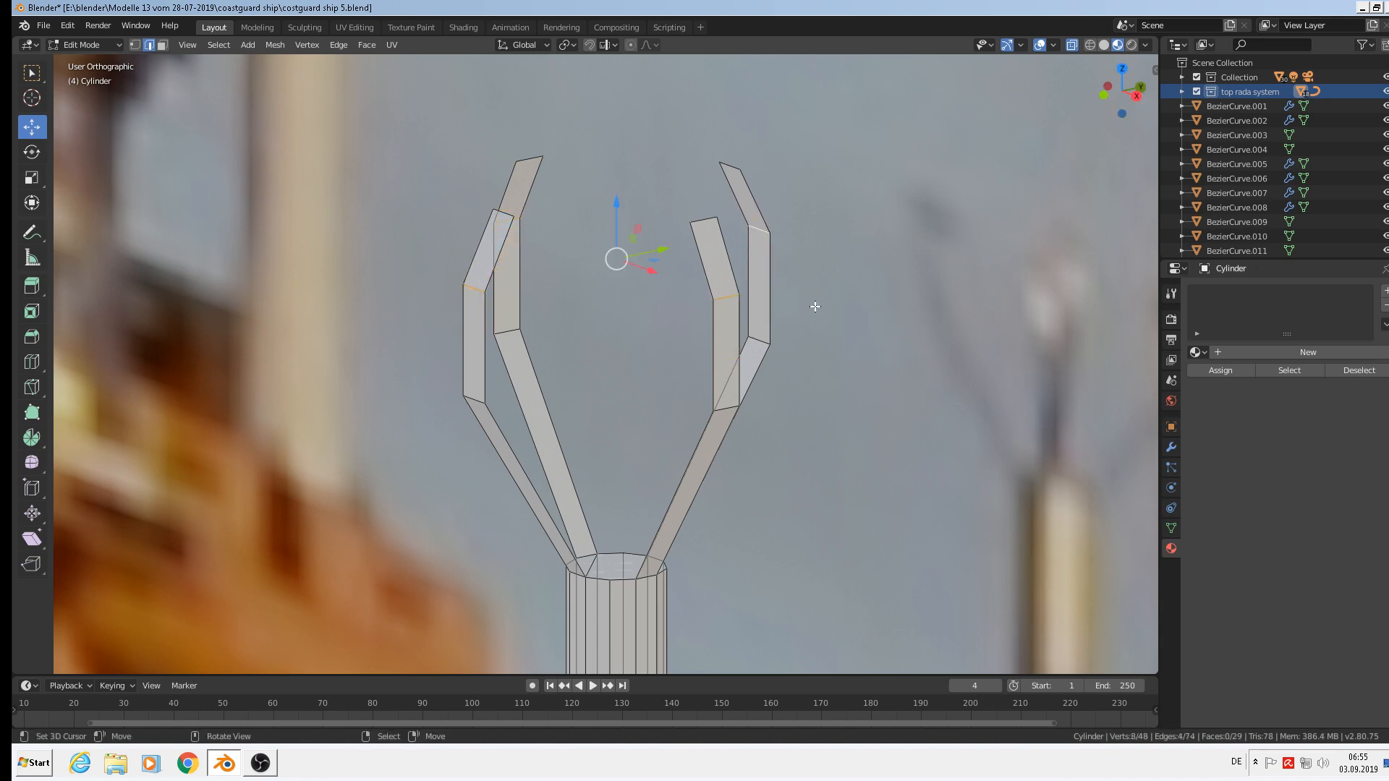
key(s)
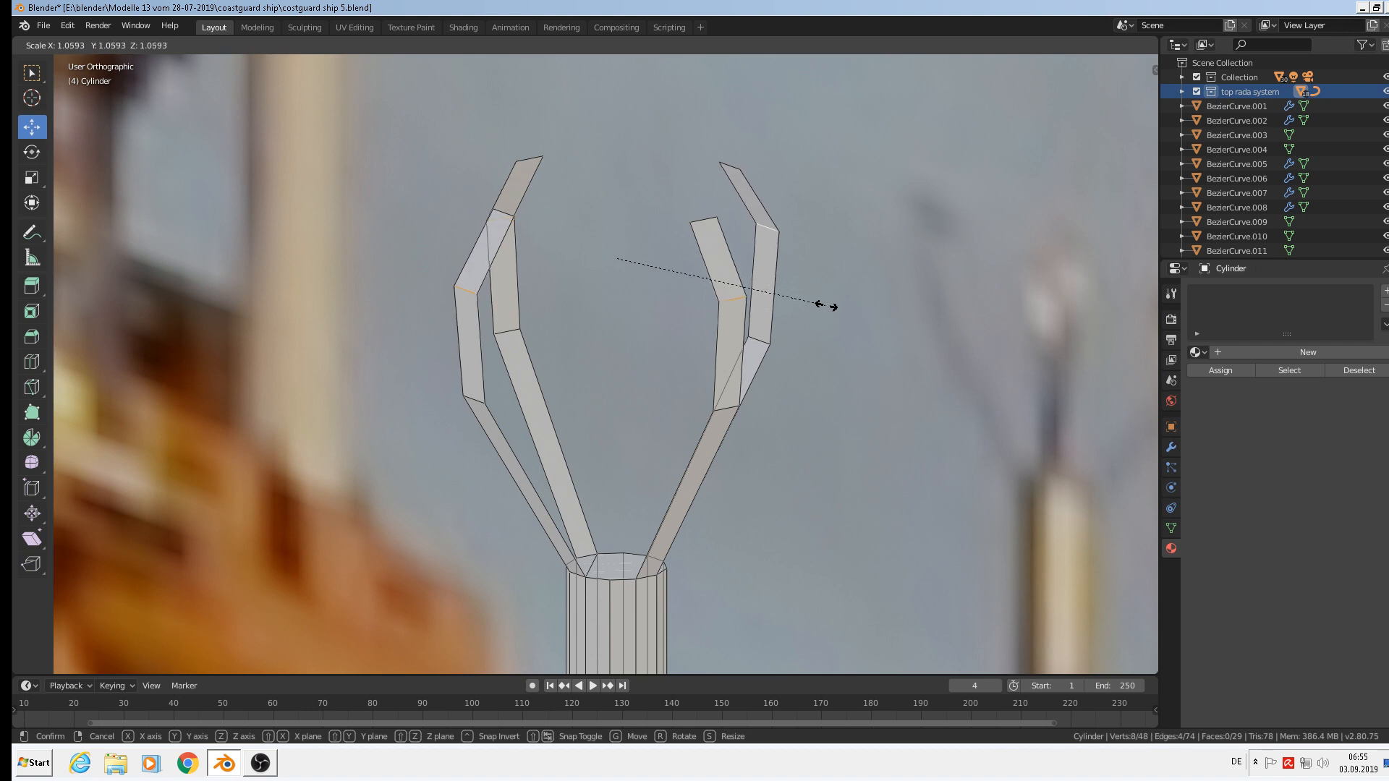
click(830, 305)
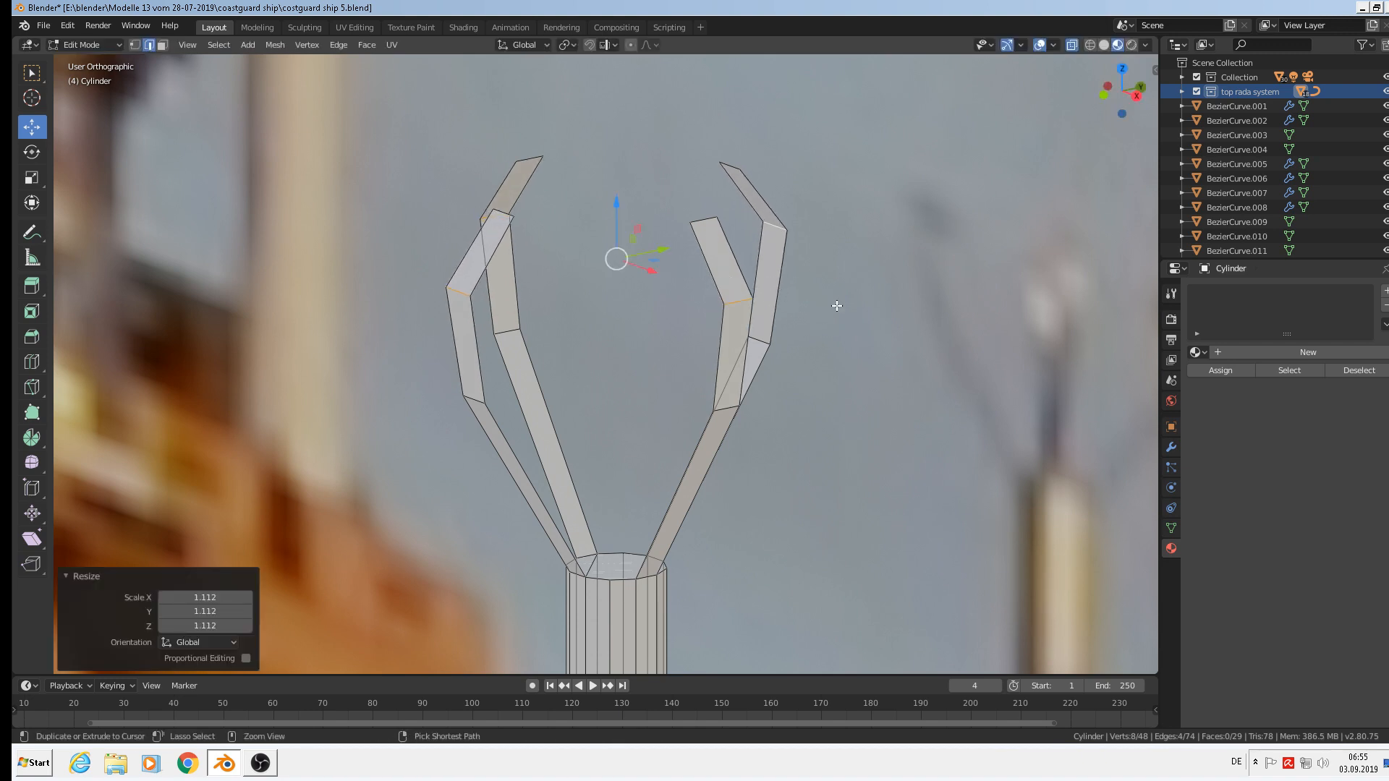
Bevel the four upper bend edges with 4 segments and a width of about 0.3 m to round the bends
key(ctrl+b)
scroll(887, 384, up, 1)
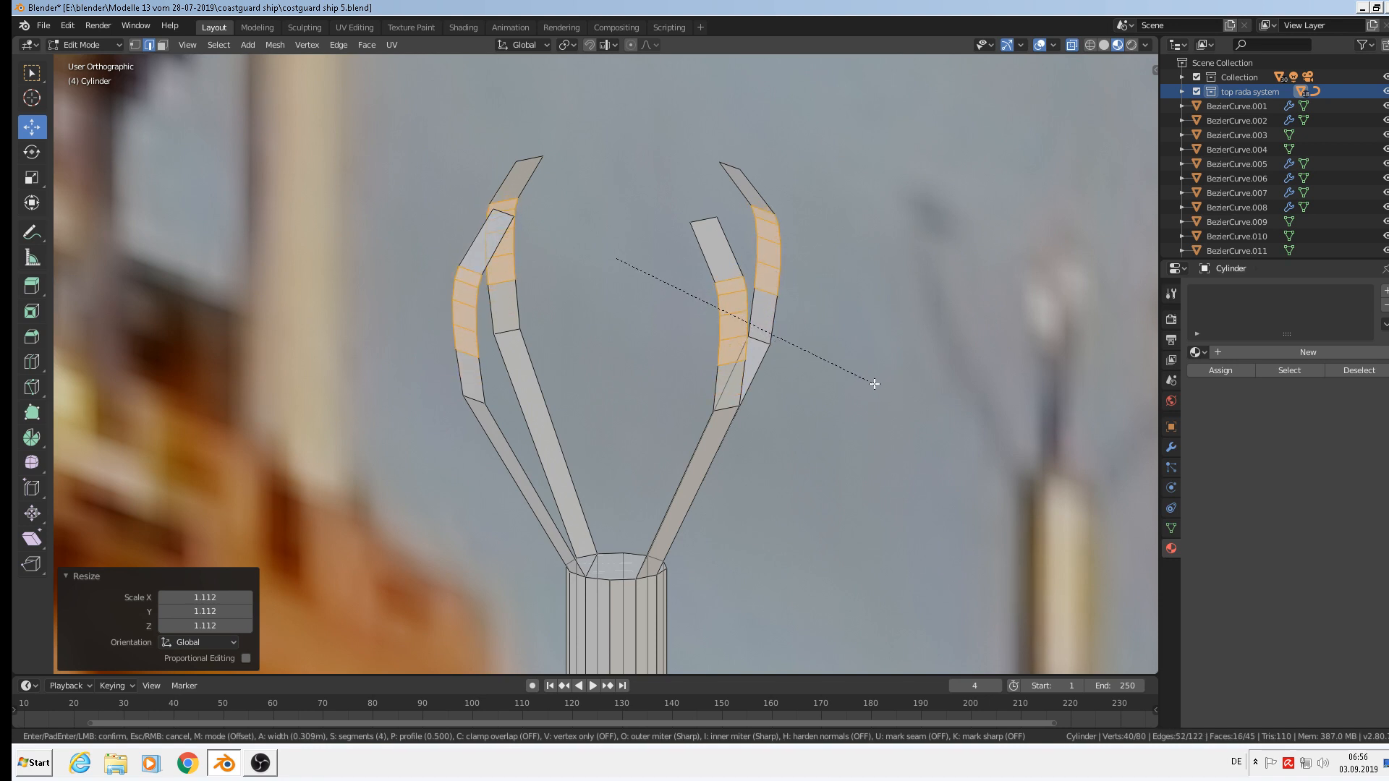
click(868, 381)
Bevel the lower bend edge of all four prongs with 4 segments and a width of about 0.17 m, and leave Edit Mode
click(498, 329)
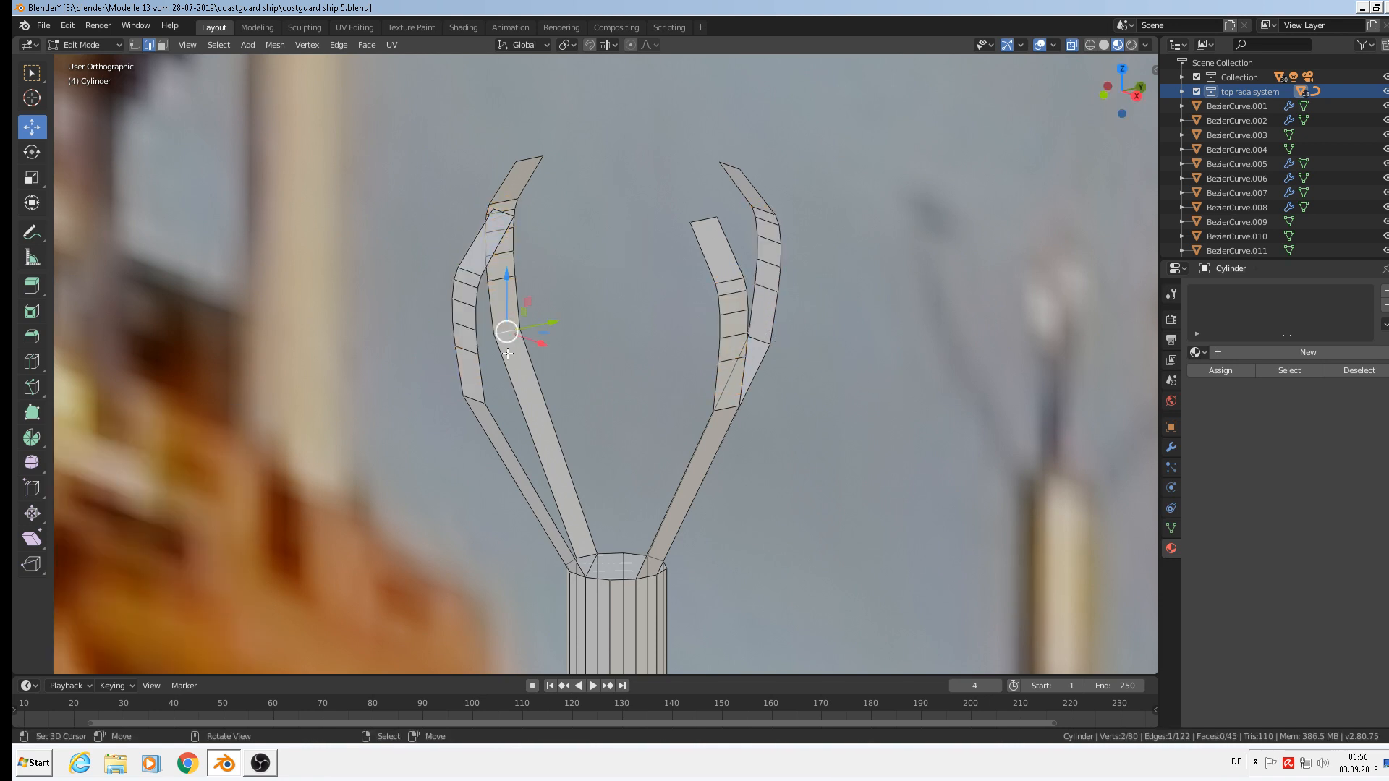
shift+click(473, 399)
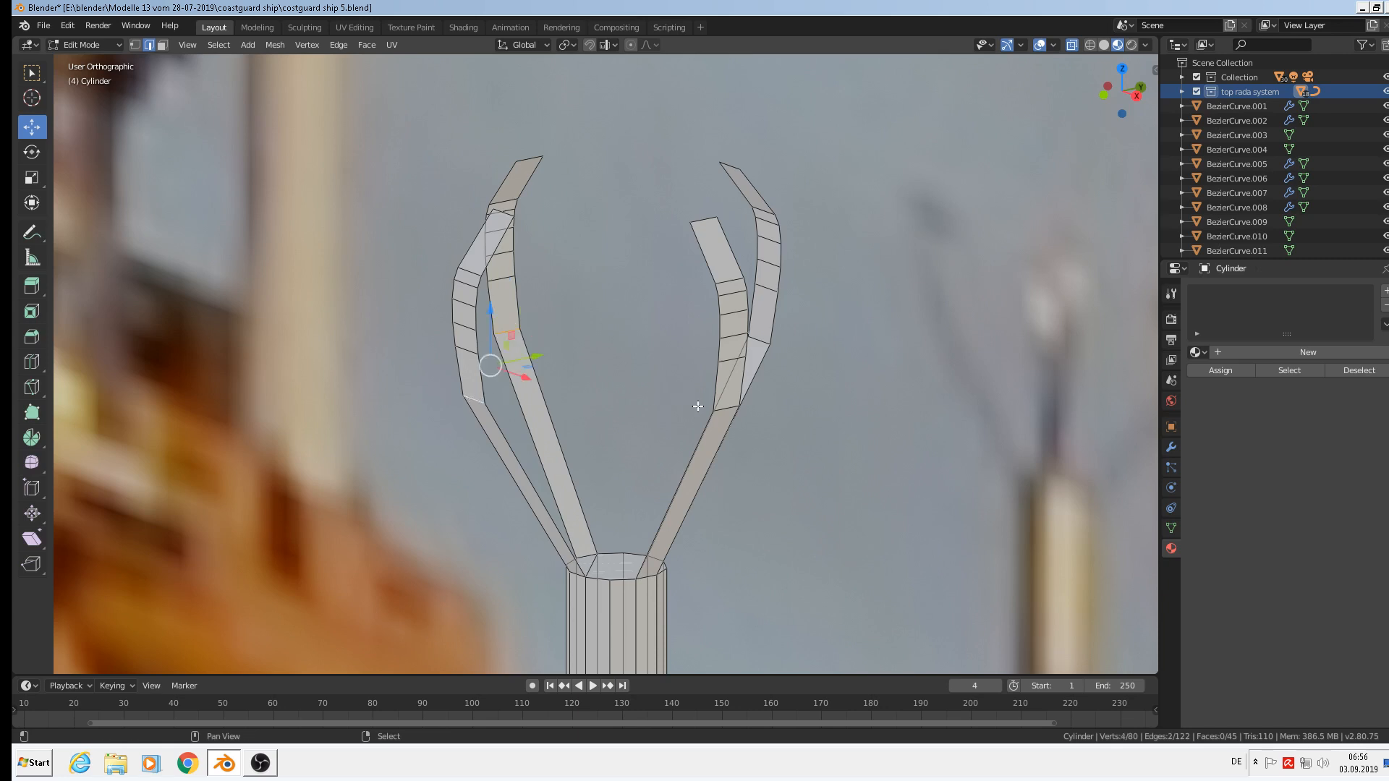
shift+click(735, 407)
shift+click(746, 343)
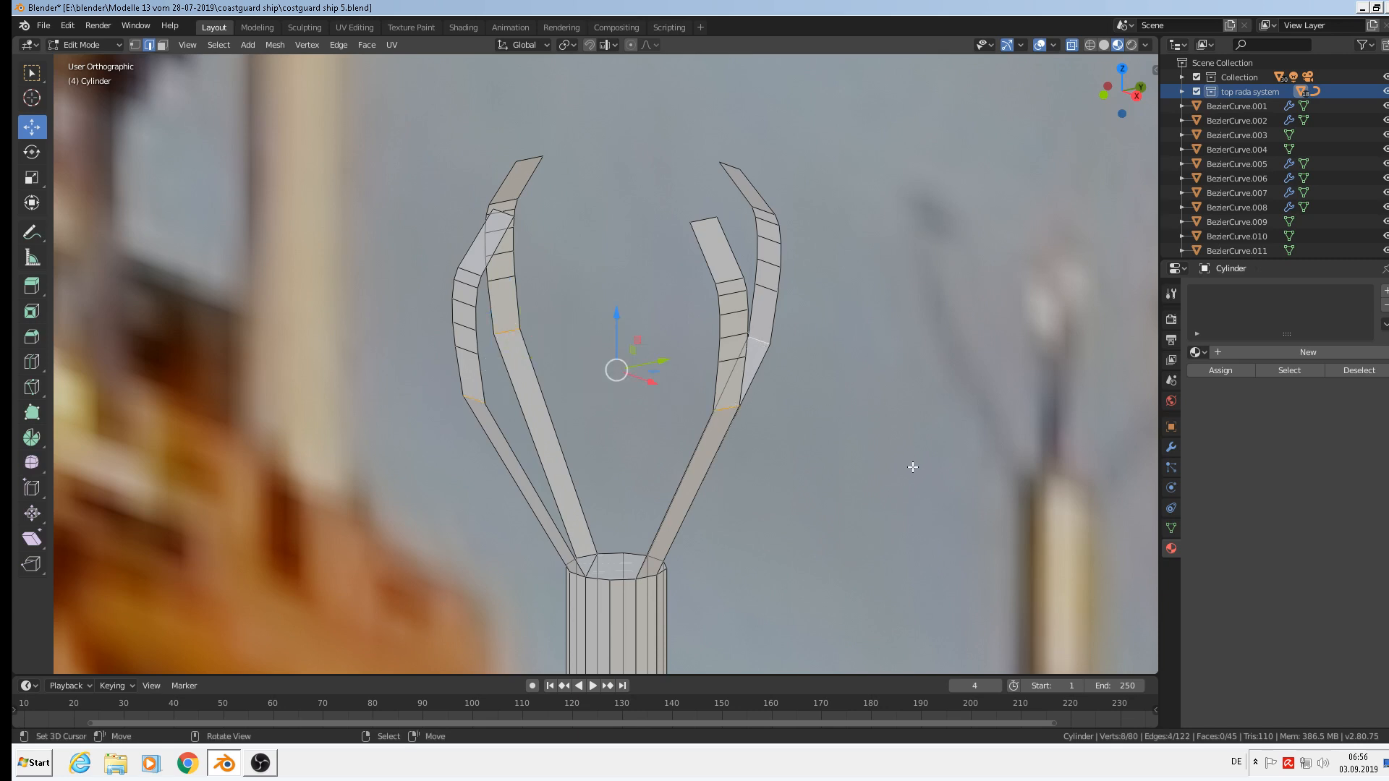
key(ctrl+b)
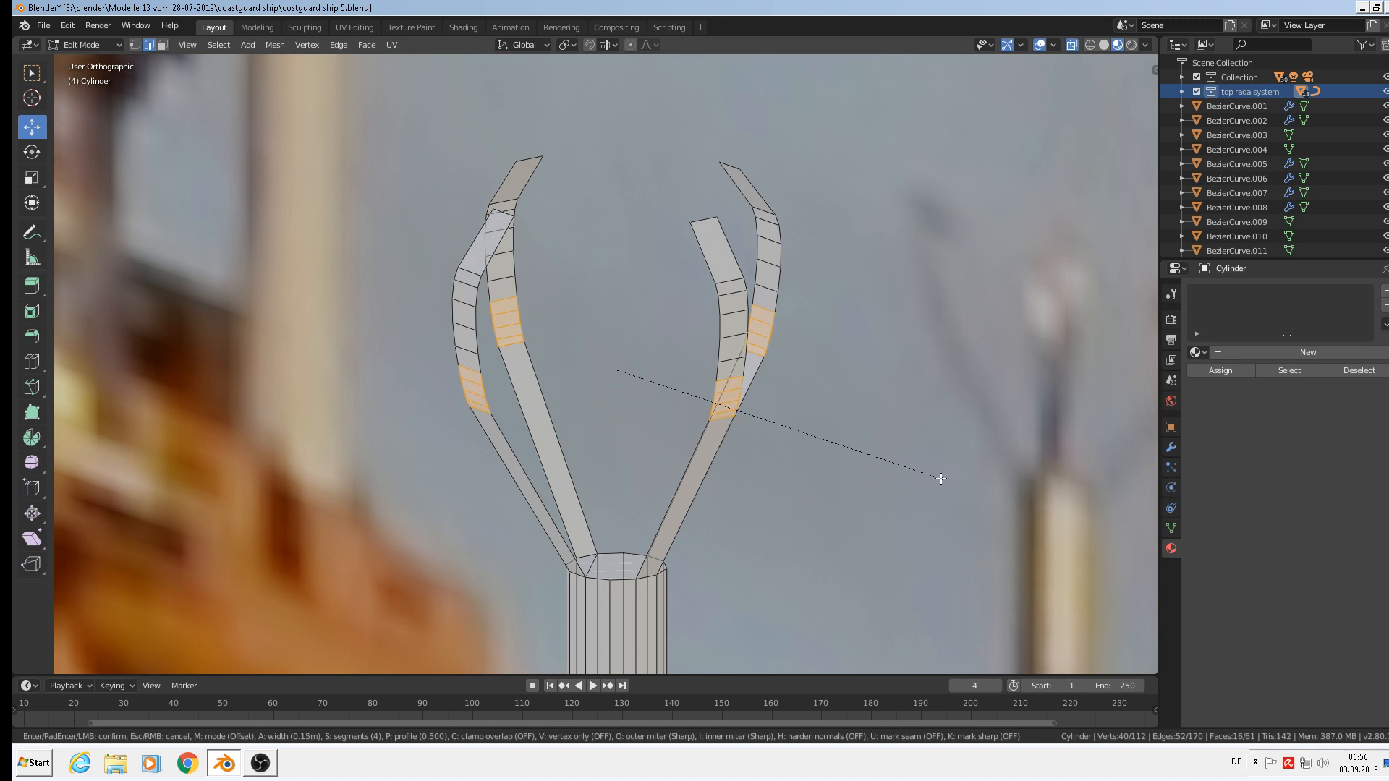
scroll(942, 480, up, 1)
scroll(943, 481, down, 2)
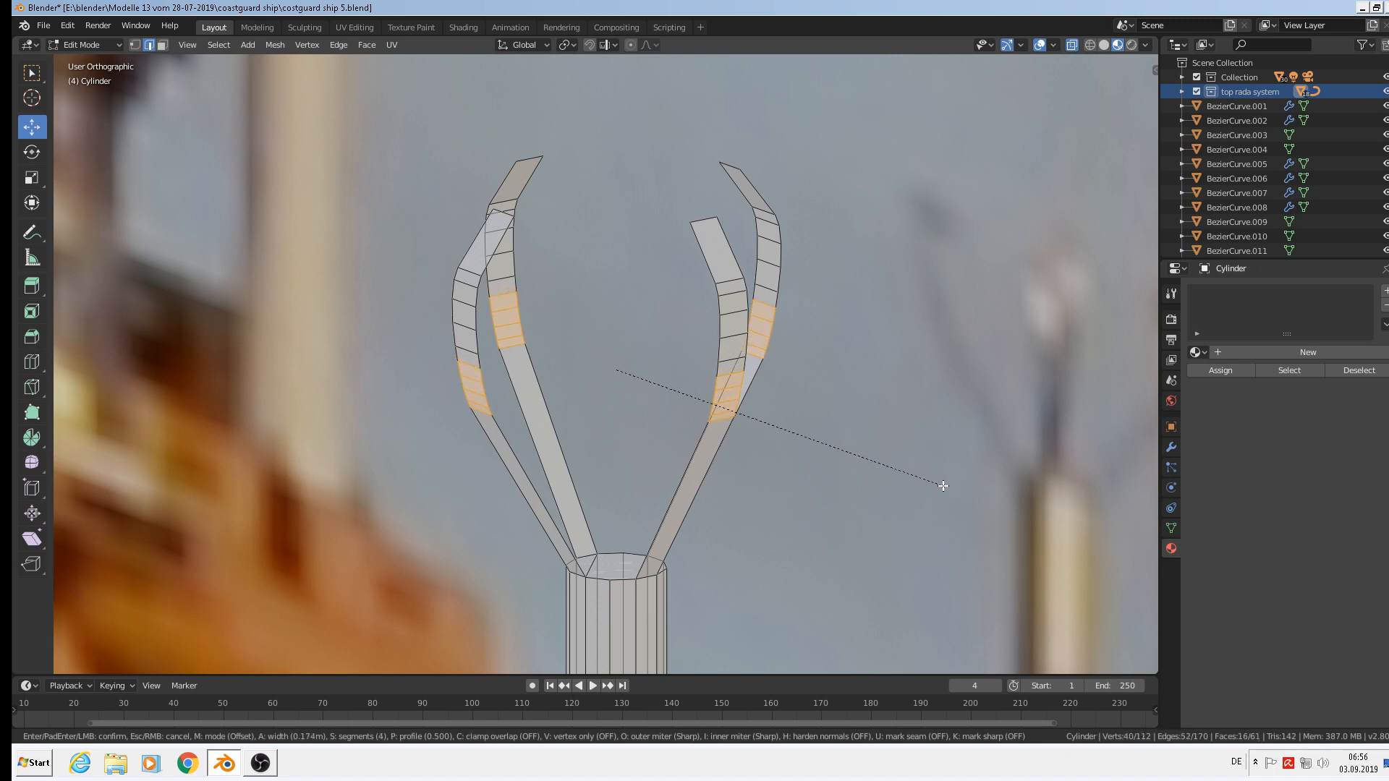
click(943, 482)
key(Tab)
In Edit Mode, select the tip edges of all four prongs and lower them about 0.00113 m along Z
middle_drag(888, 411, 952, 439)
scroll(887, 411, down, 4)
scroll(750, 383, up, 2)
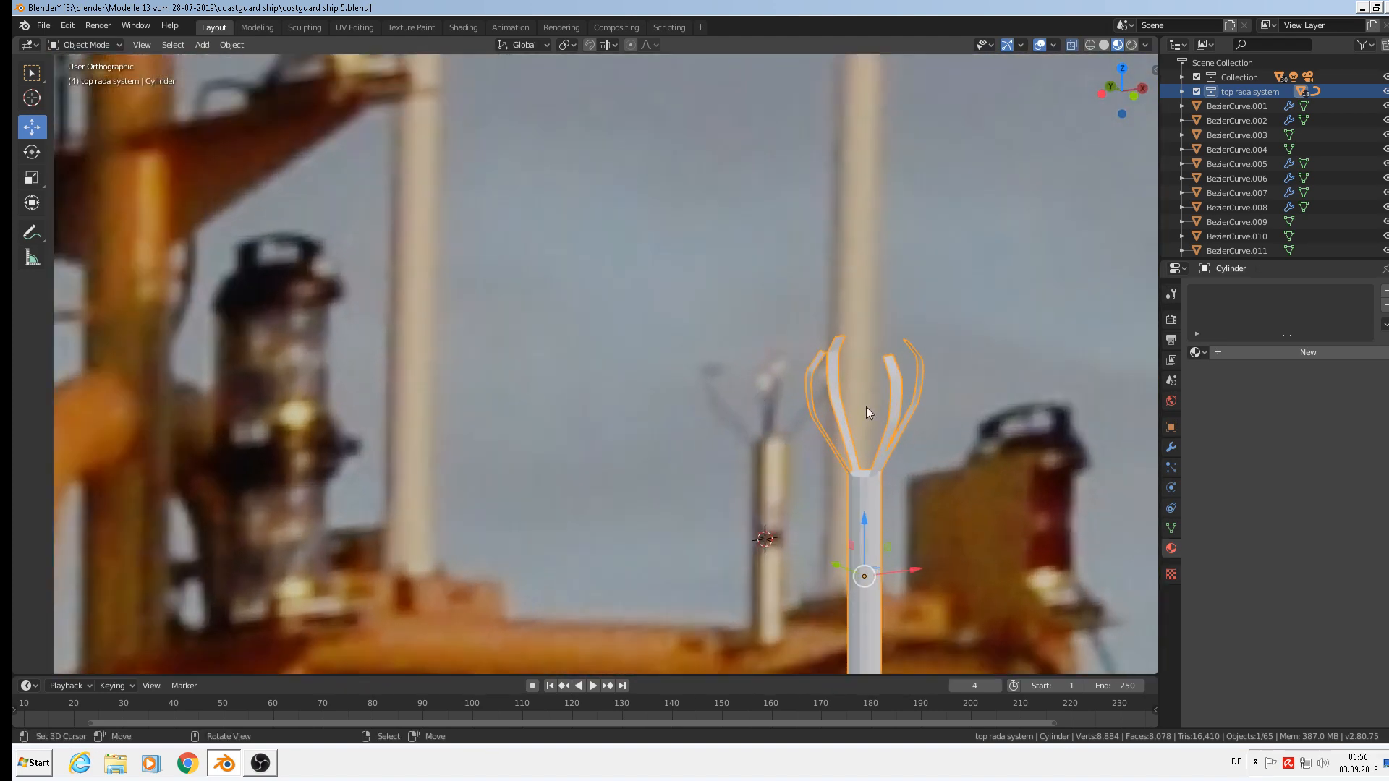
scroll(850, 400, up, 3)
key(Tab)
right_click(823, 288)
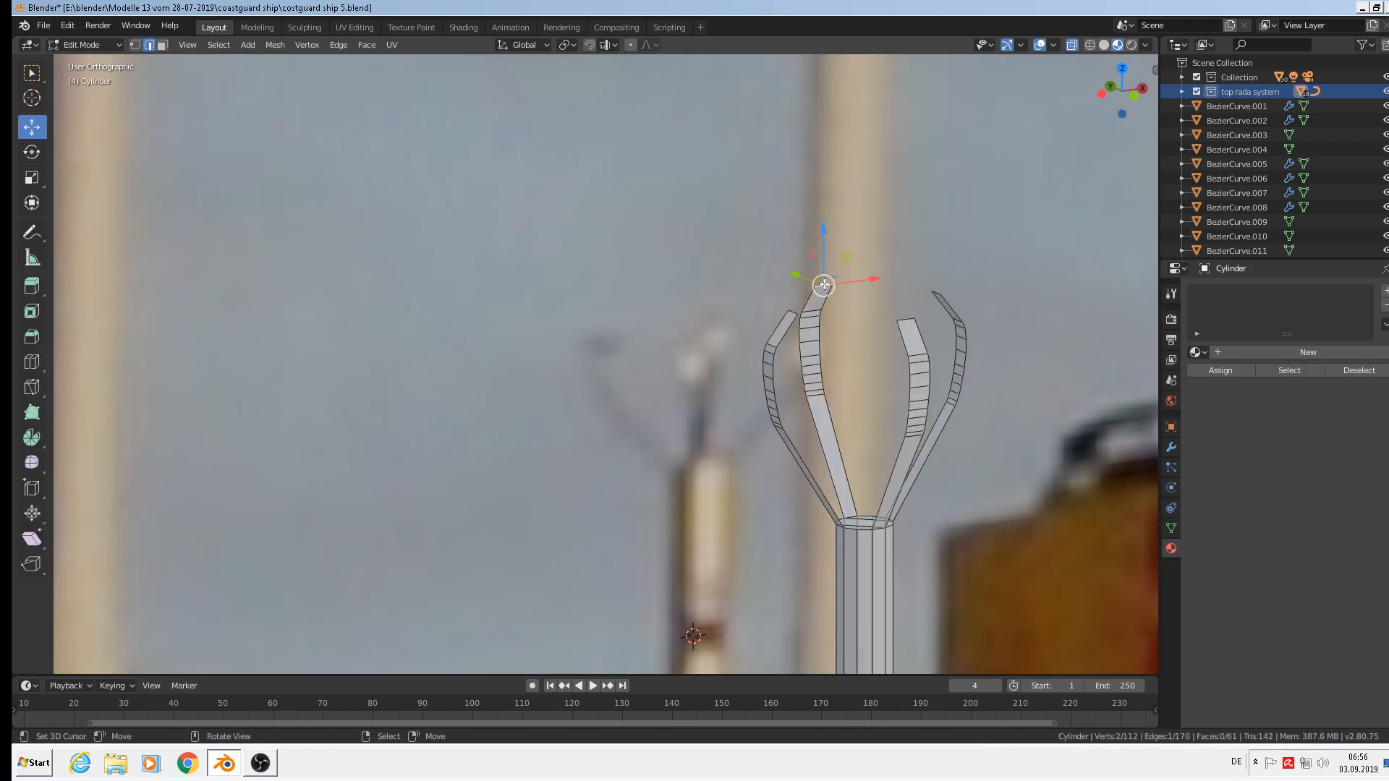
shift+right_click(793, 313)
shift+right_click(905, 321)
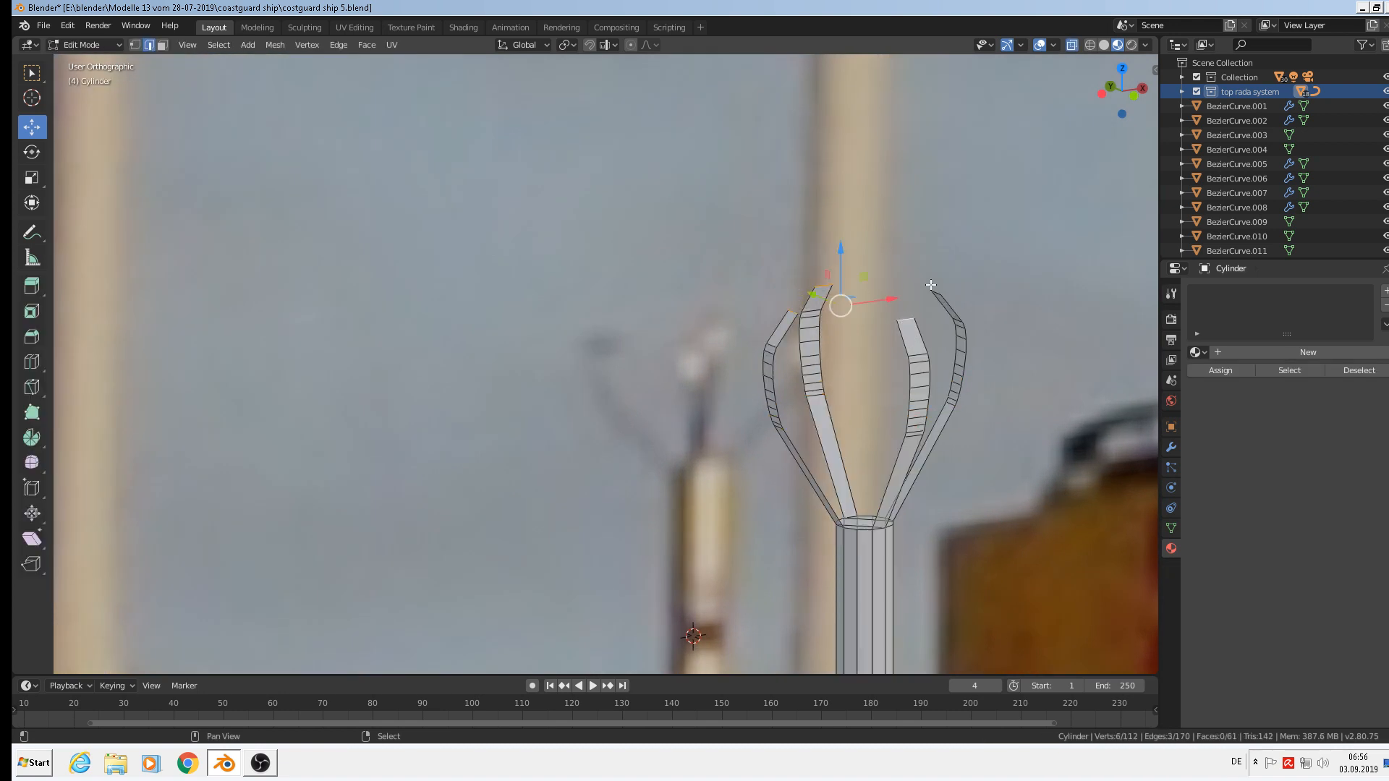
shift+right_click(932, 291)
key(g)
key(z)
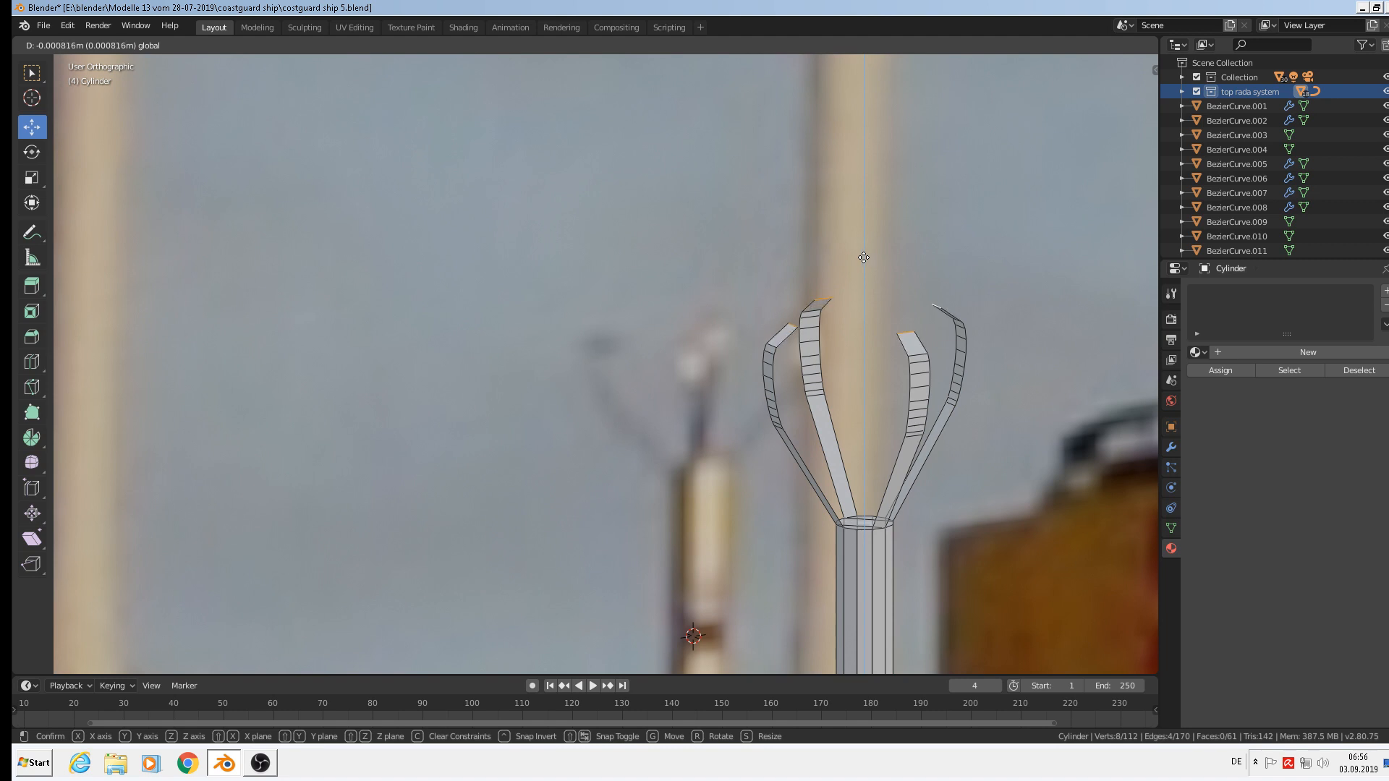
click(861, 262)
scroll(844, 321, up, 4)
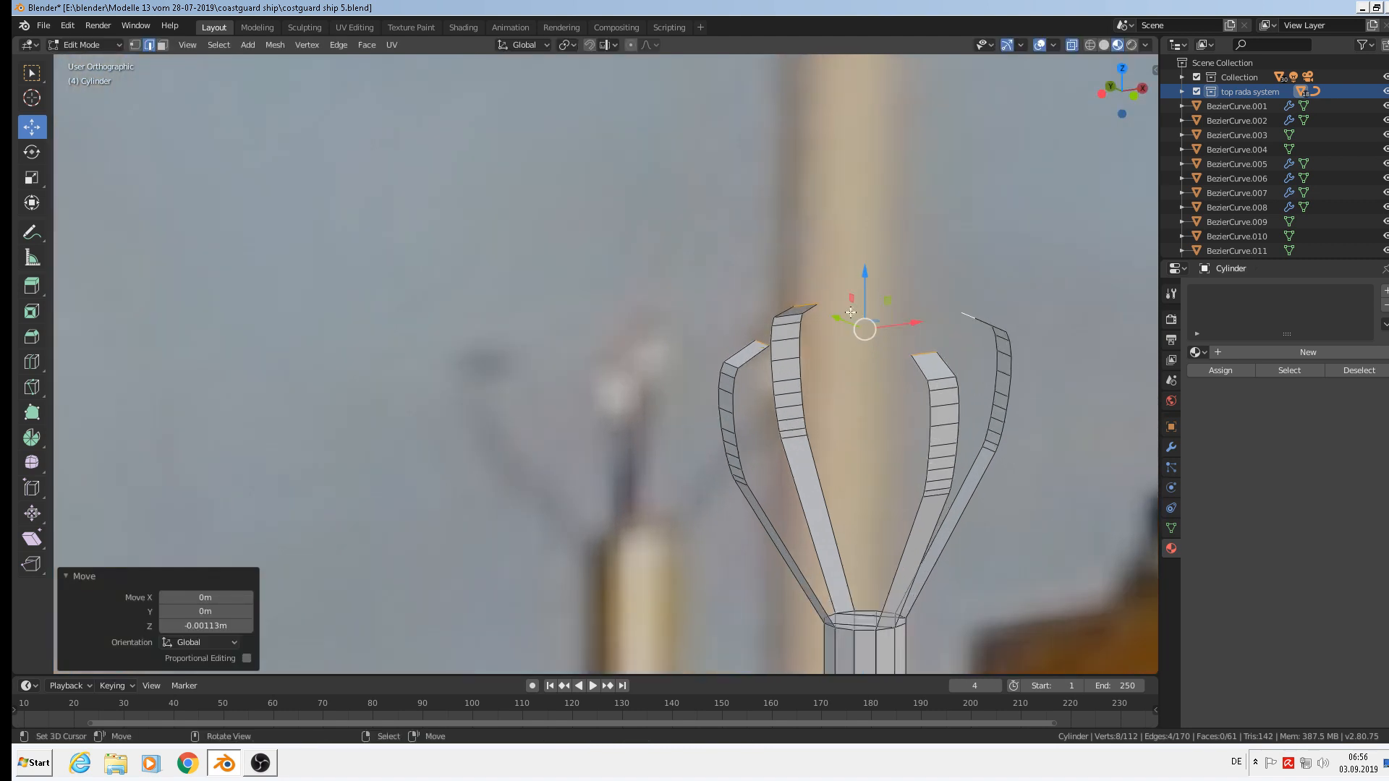
Scale the tip edges of all four prongs outward uniformly by about 1.156, and leave Edit Mode
key(s)
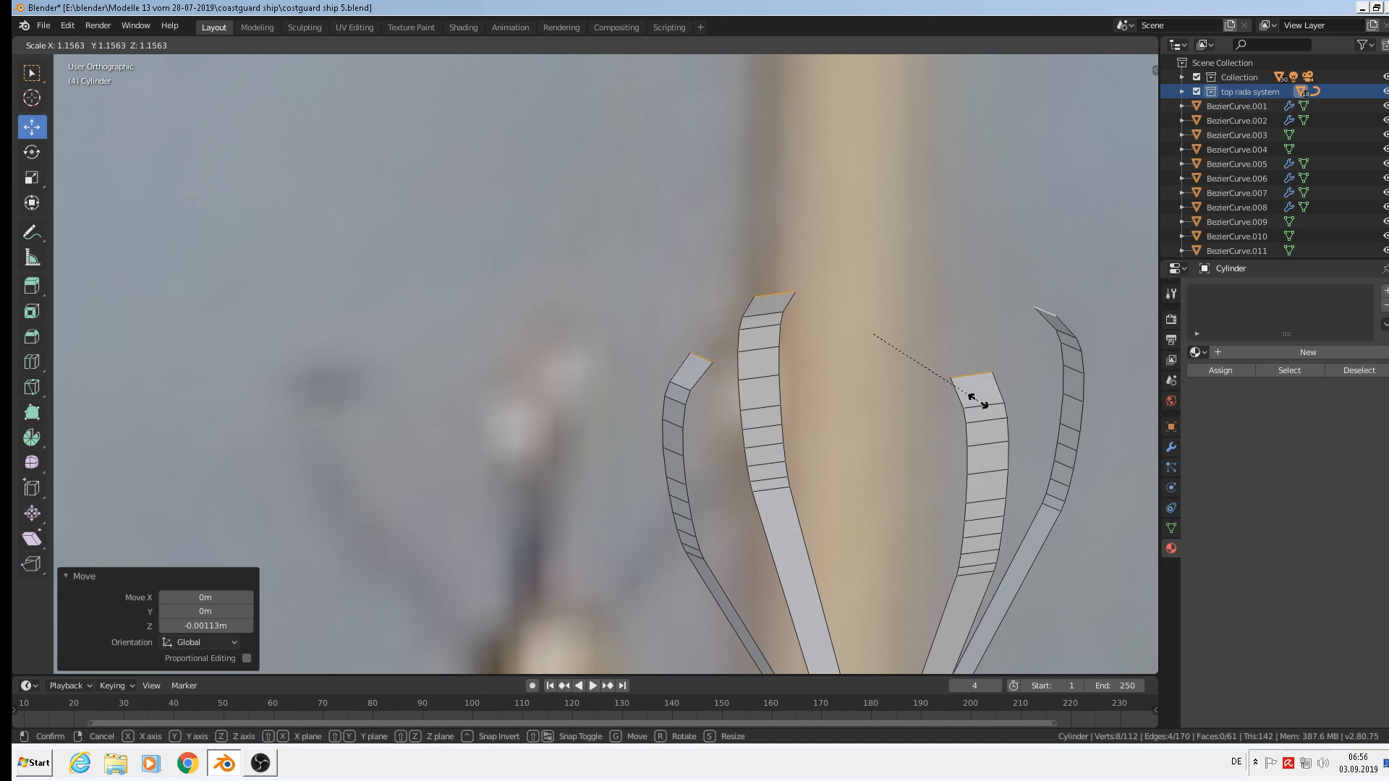
click(978, 400)
scroll(978, 400, down, 3)
shift+middle_drag(1107, 548, 821, 367)
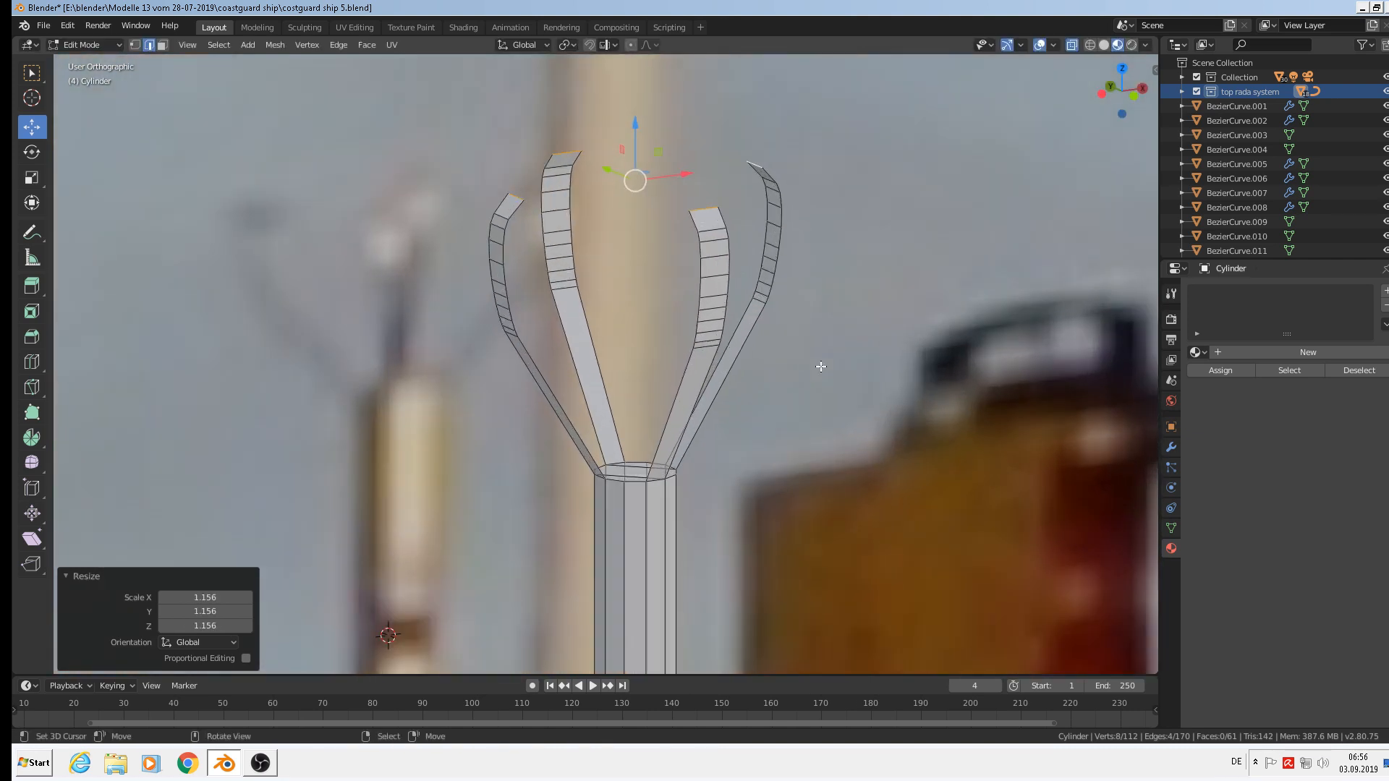
scroll(821, 366, down, 3)
key(Tab)
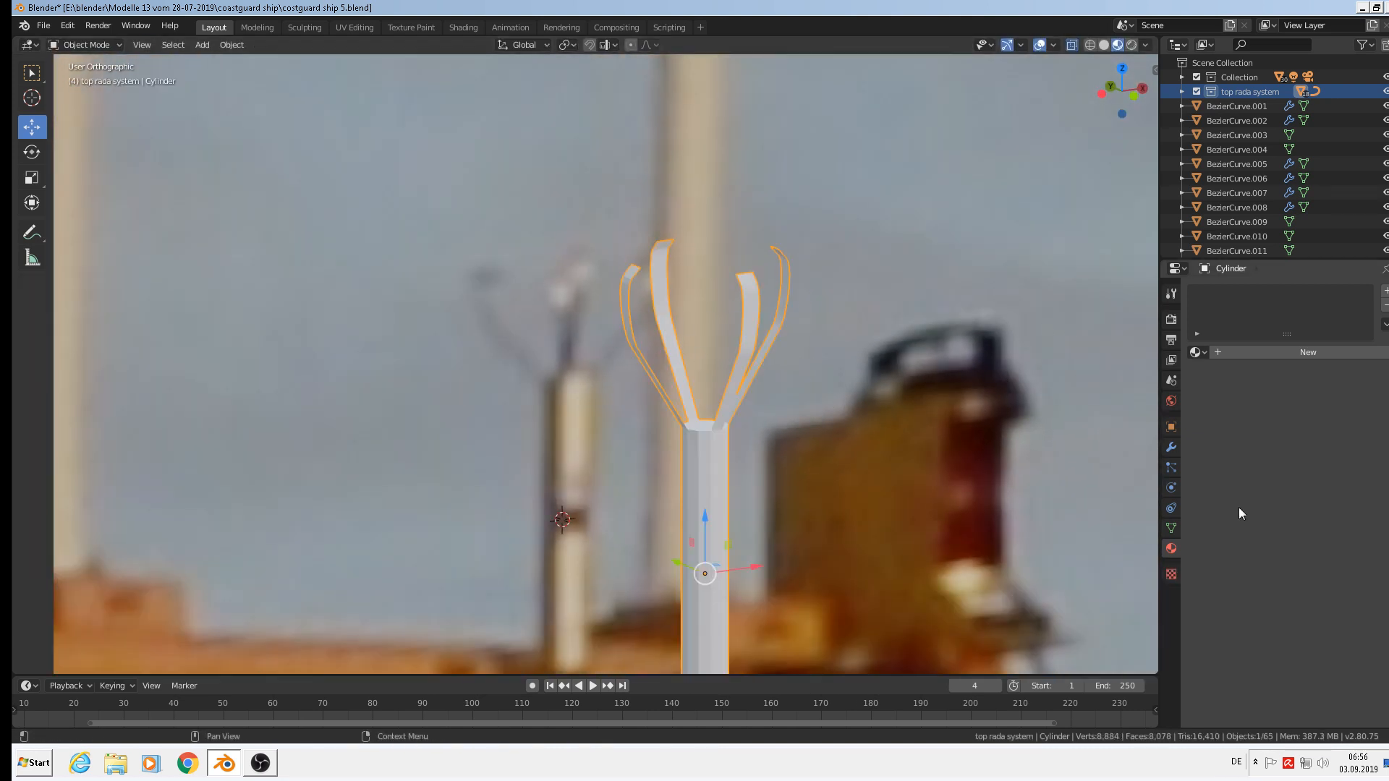
Add a Solidify modifier to the sensor post and set its thickness to 0.03 m
click(1172, 447)
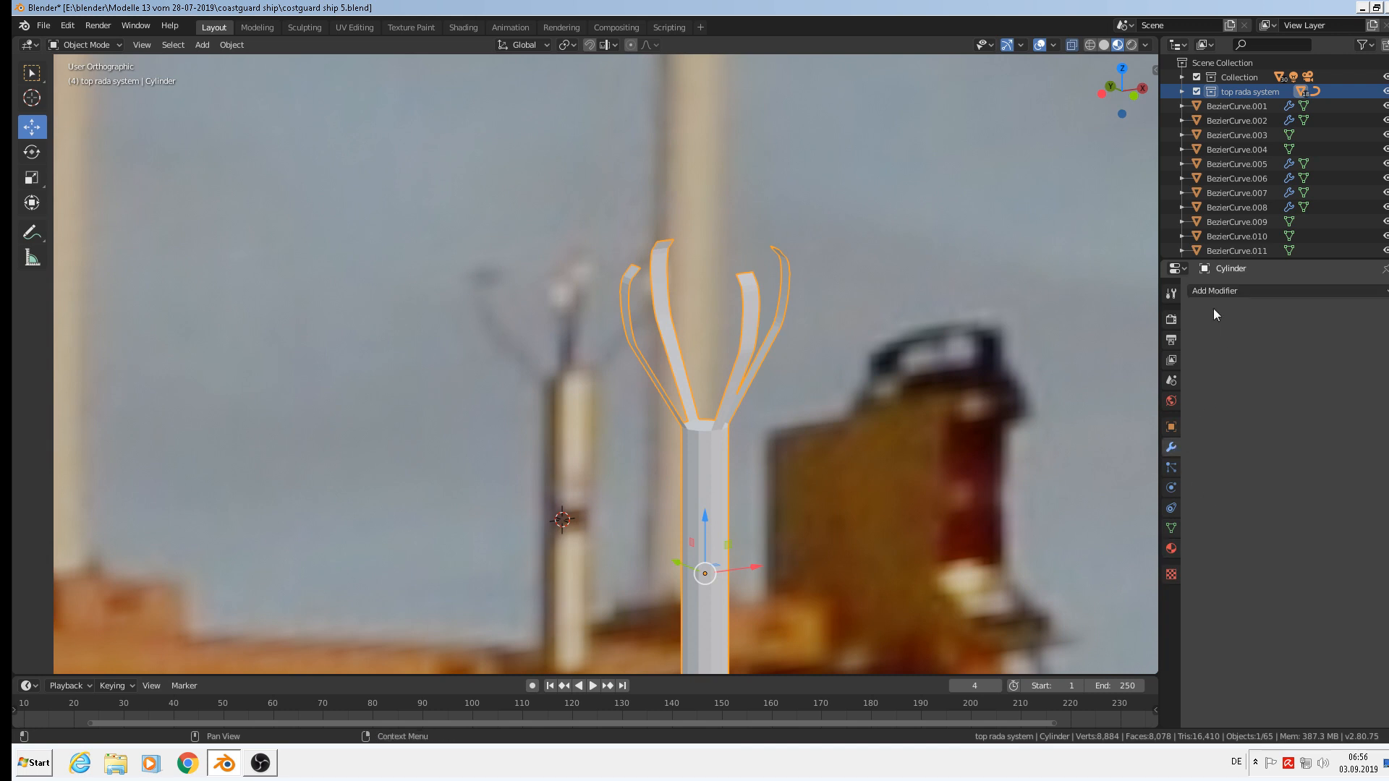
click(1223, 291)
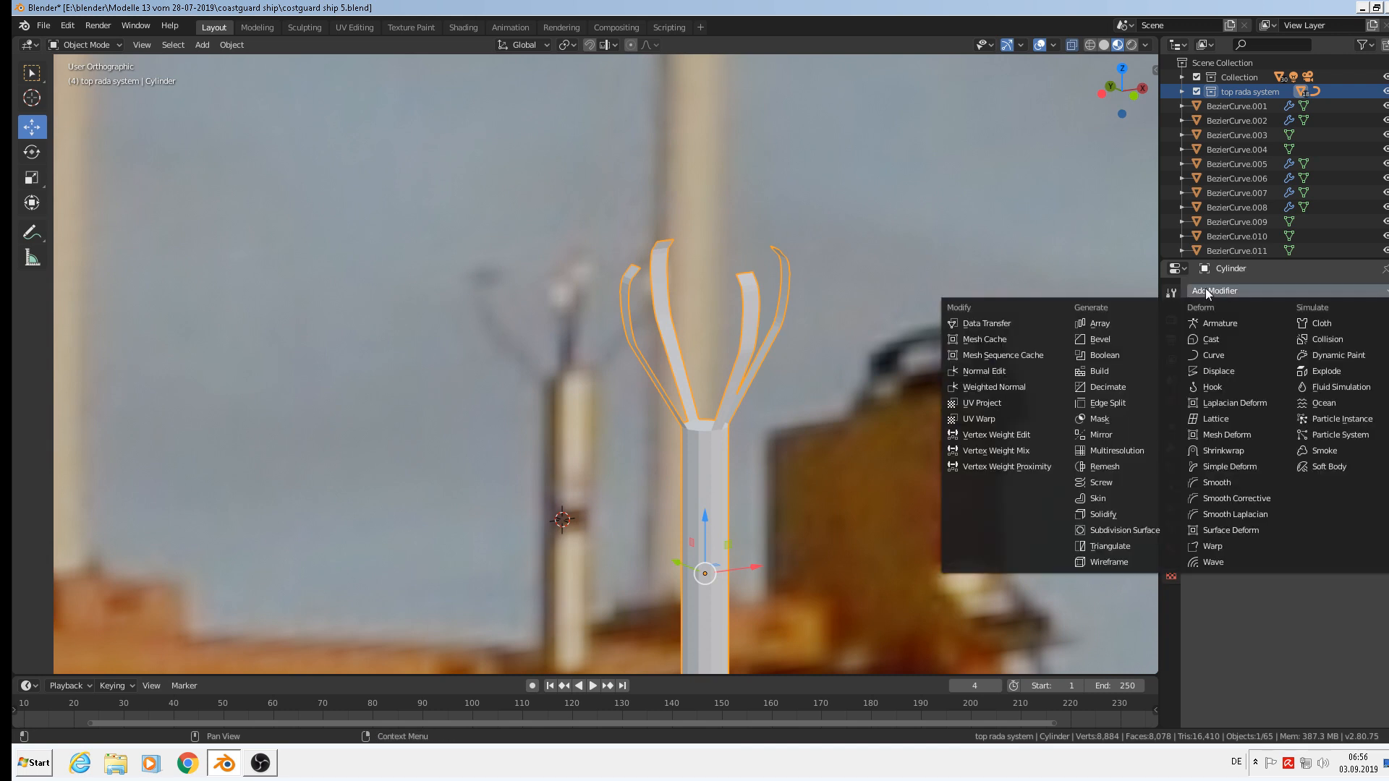
click(1146, 517)
scroll(738, 245, up, 2)
scroll(688, 274, up, 1)
middle_drag(688, 275, 721, 287)
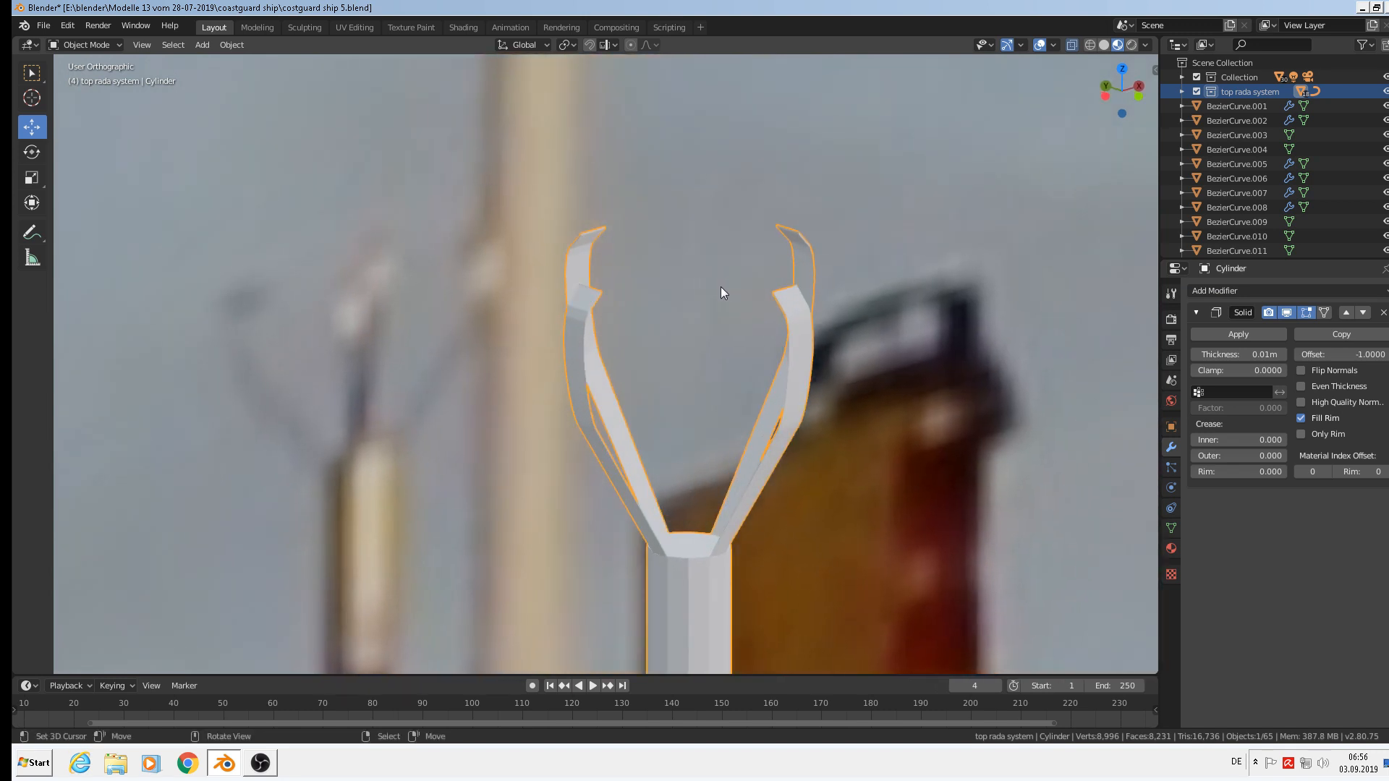
scroll(566, 231, up, 3)
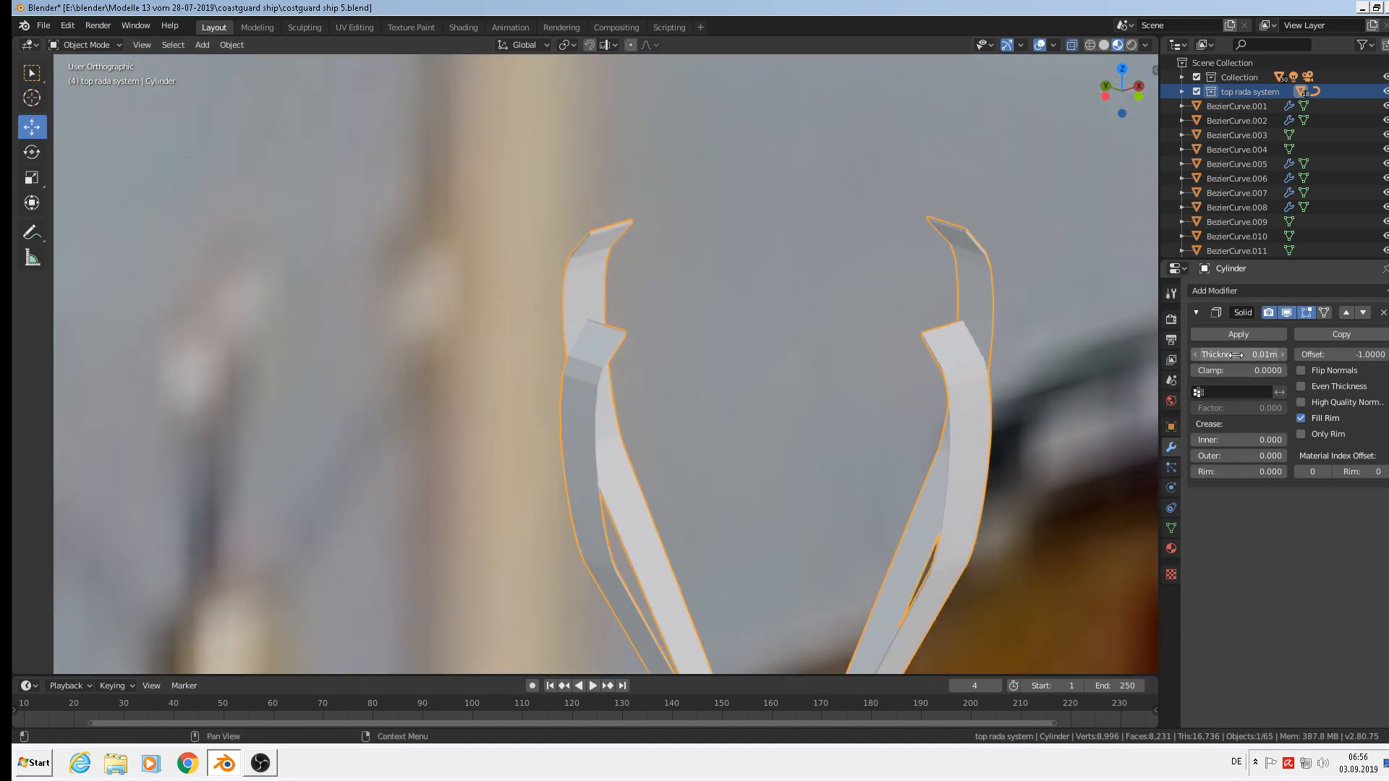
mouse_move(1241, 355)
mouse_down()
mouse_move(1277, 354)
mouse_move(1255, 354)
mouse_up()
Scale the whole sensor post along Z by about 0.765 to match the reference post's proportions
scroll(1023, 393, down, 7)
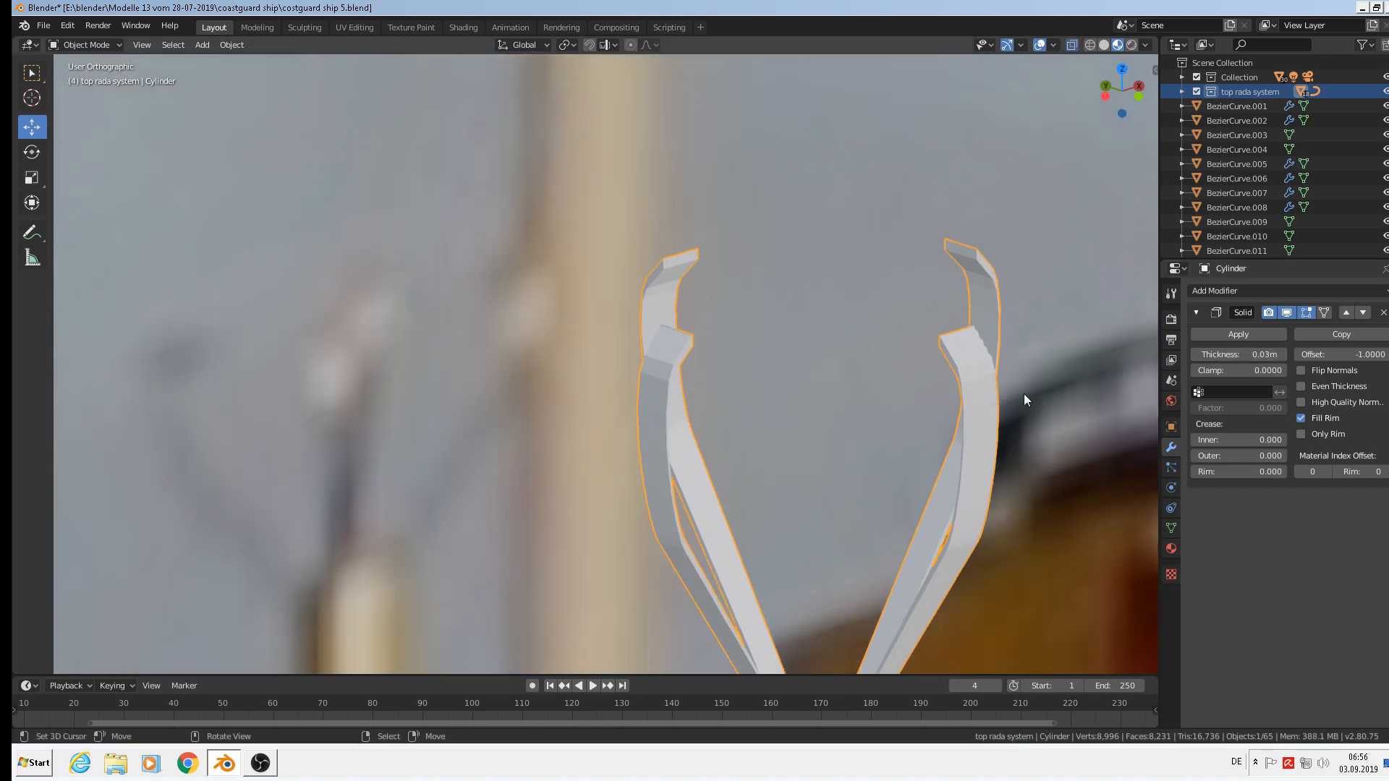
shift+middle_drag(1020, 458, 790, 301)
scroll(795, 340, down, 1)
middle_drag(801, 374, 777, 337)
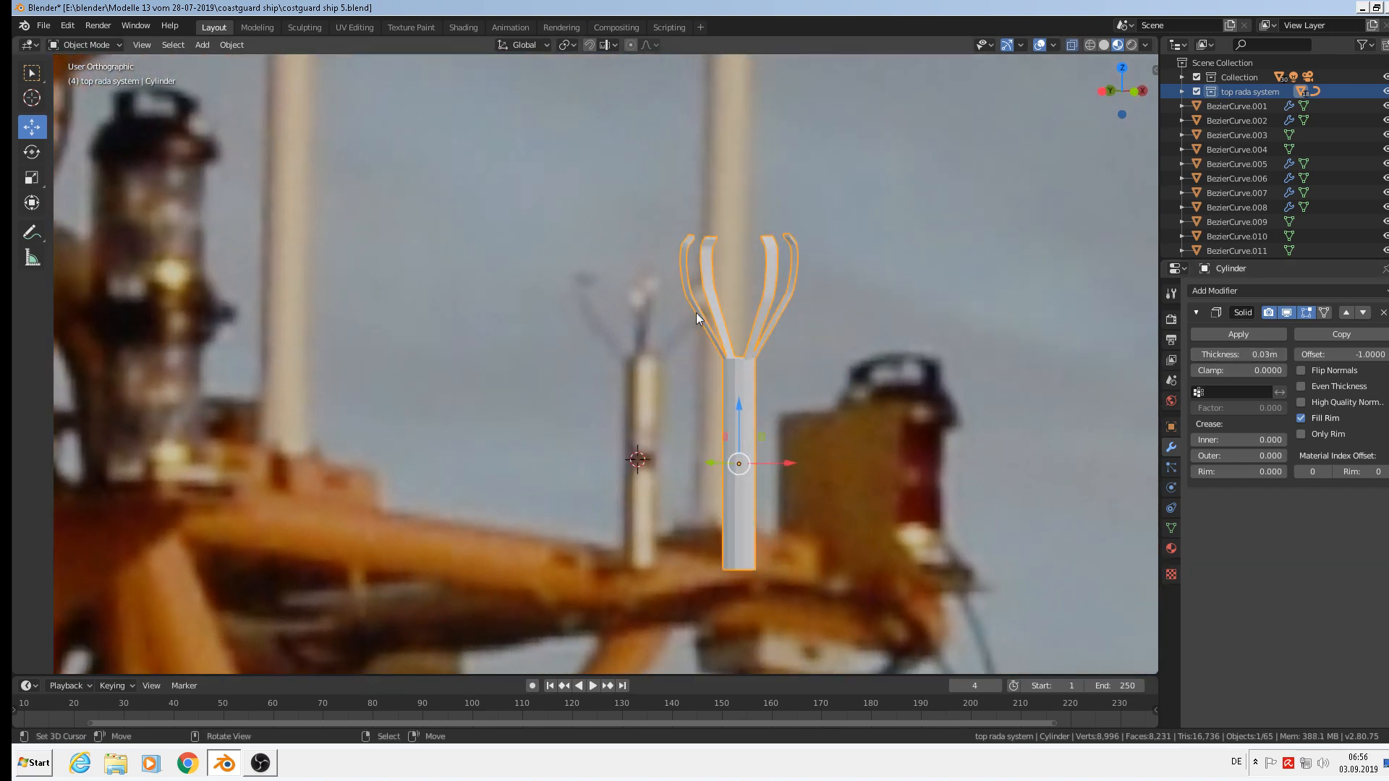
key(s)
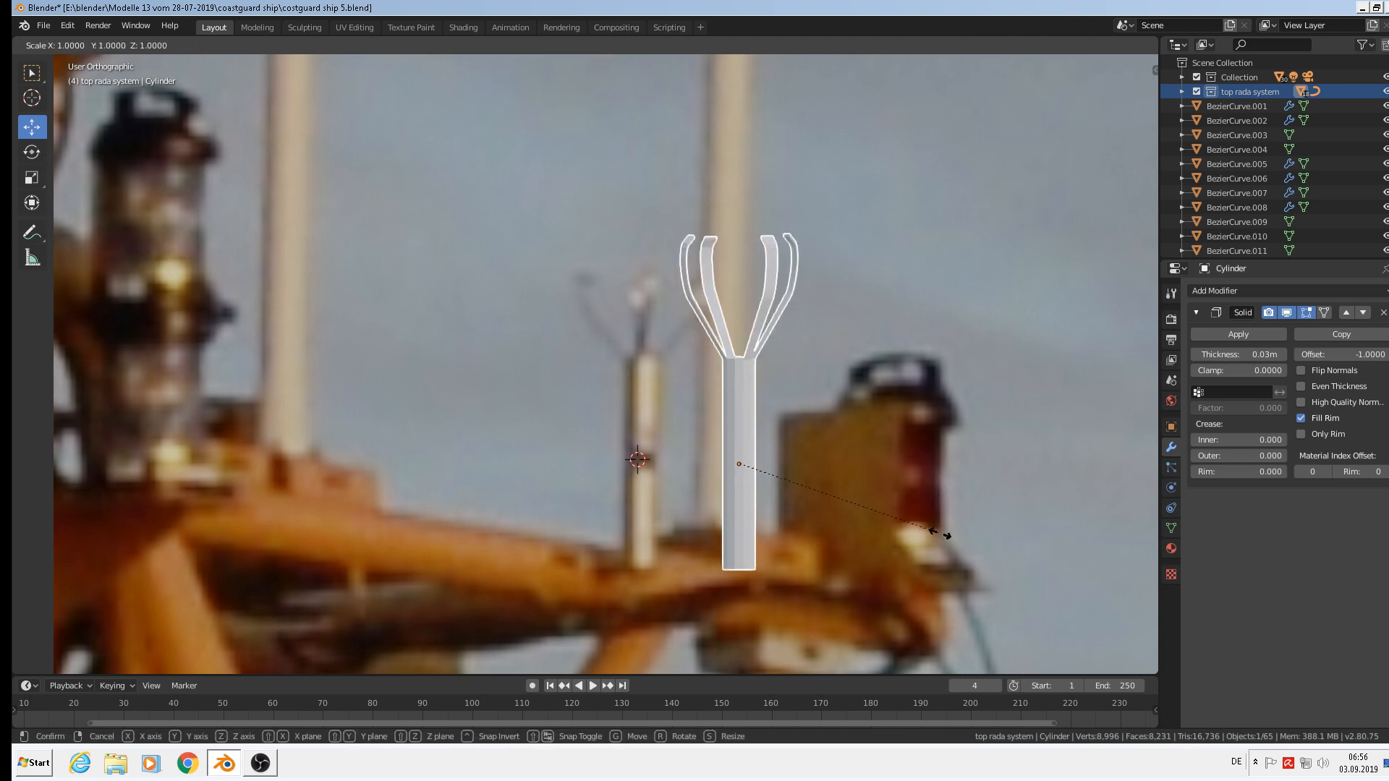
key(z)
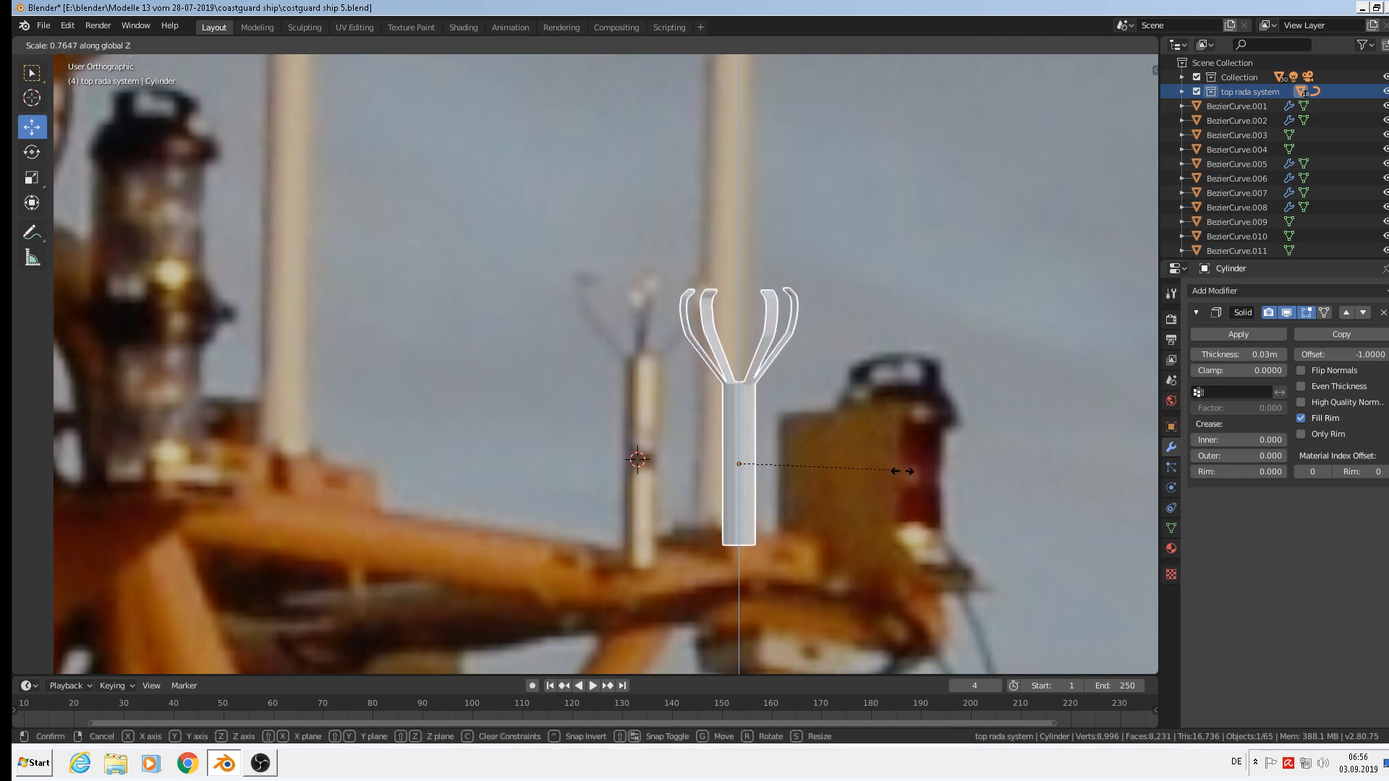
click(904, 471)
In Edit Mode, select the bottom edge loop of the post and lower it about 0.00207 m along Z, and leave Edit Mode
key(Tab)
scroll(748, 539, up, 3)
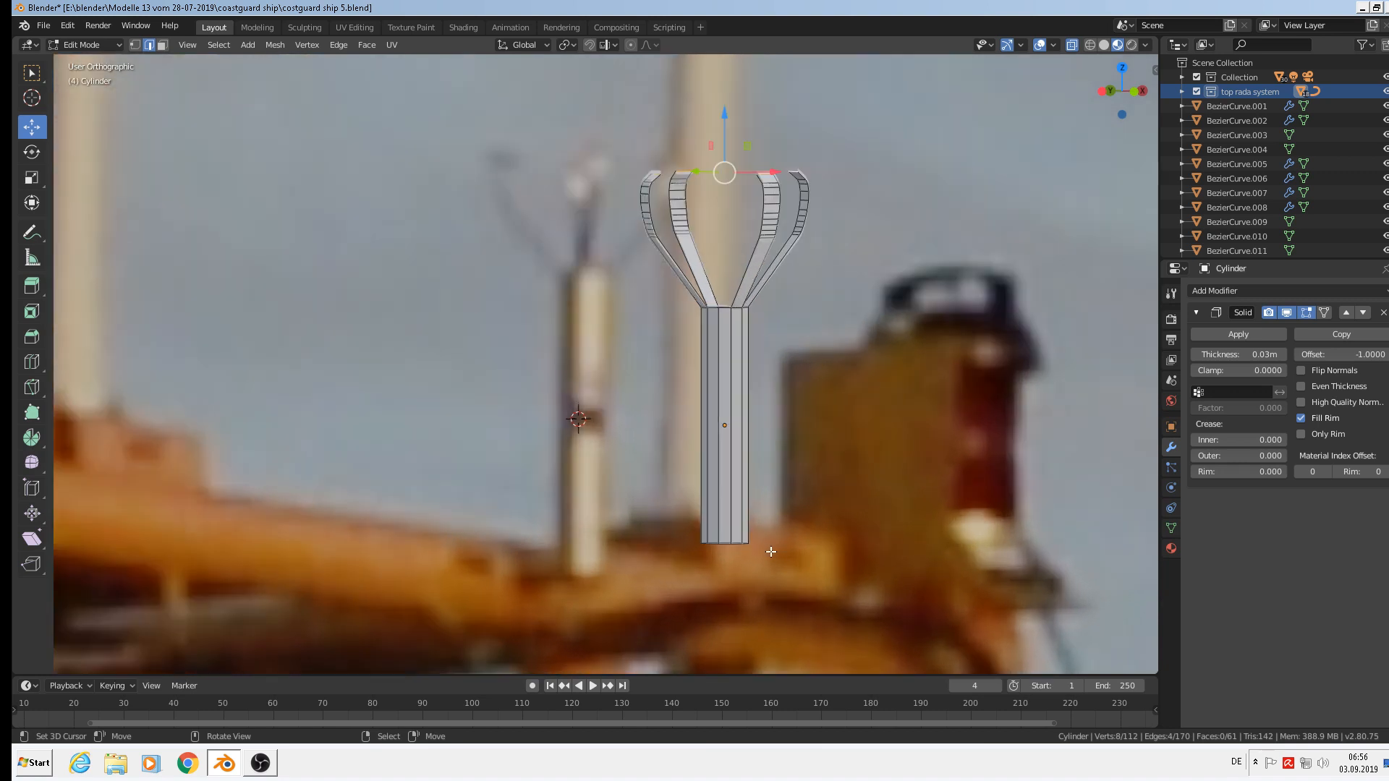
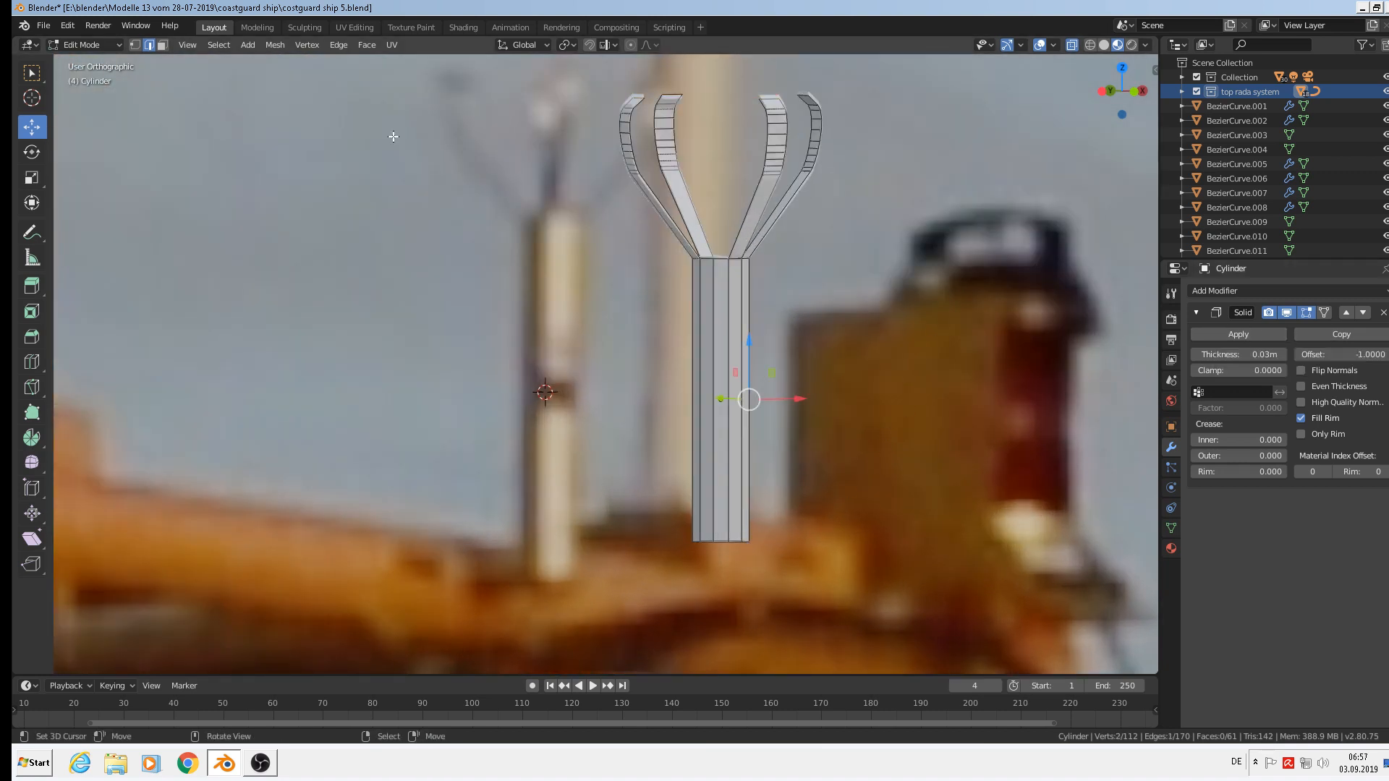
alt+click(736, 536)
key(g)
key(z)
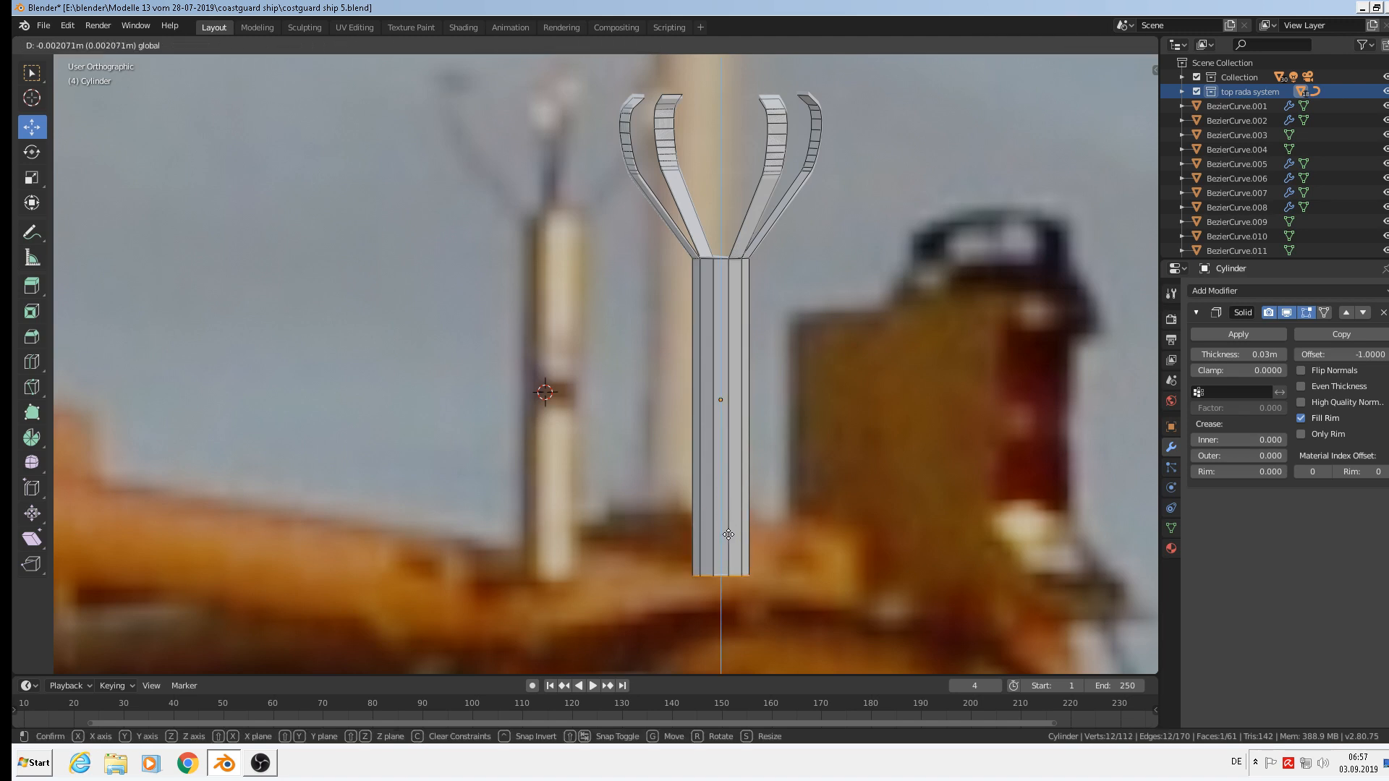
click(728, 535)
scroll(774, 142, up, 1)
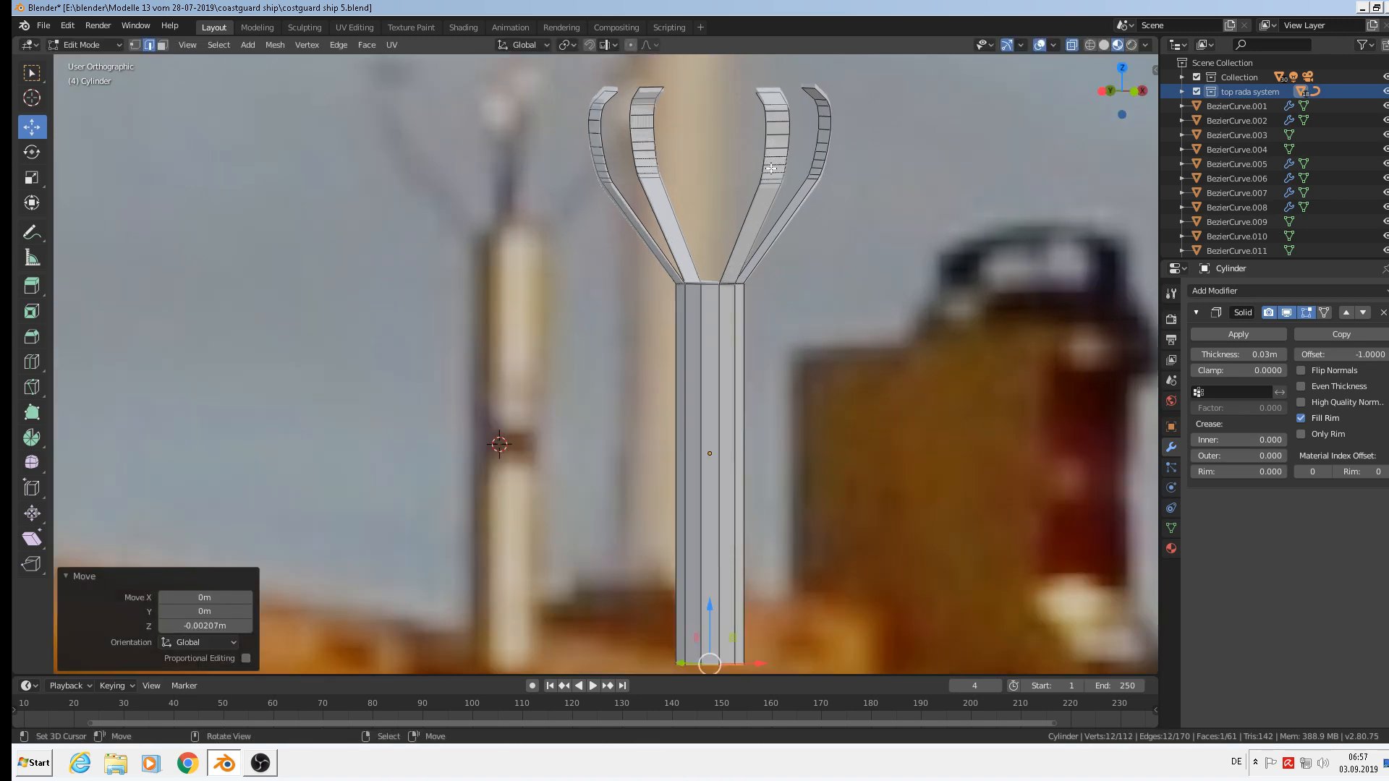
key(Tab)
Duplicate the sensor post, place the copy beside it along X, and reselect the original
scroll(744, 328, down, 3)
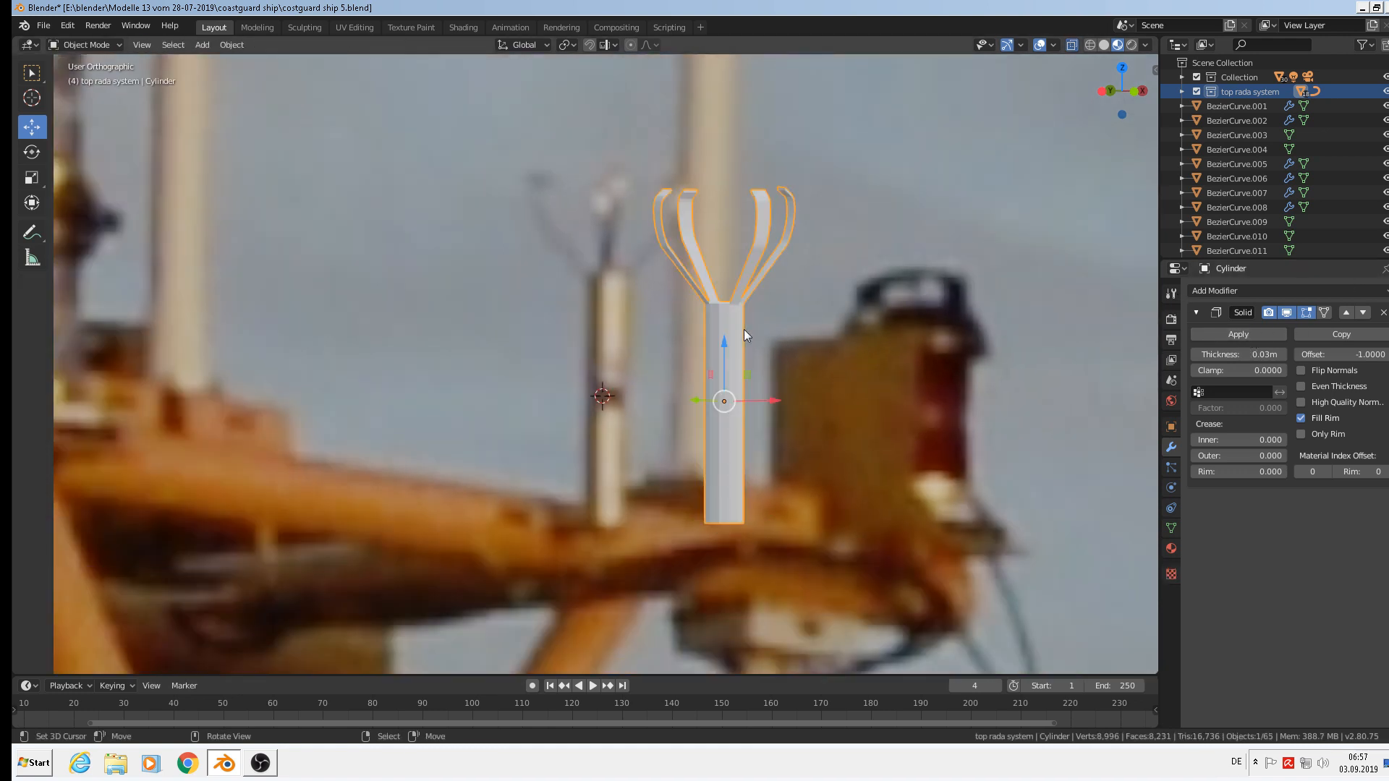
key(shift+d)
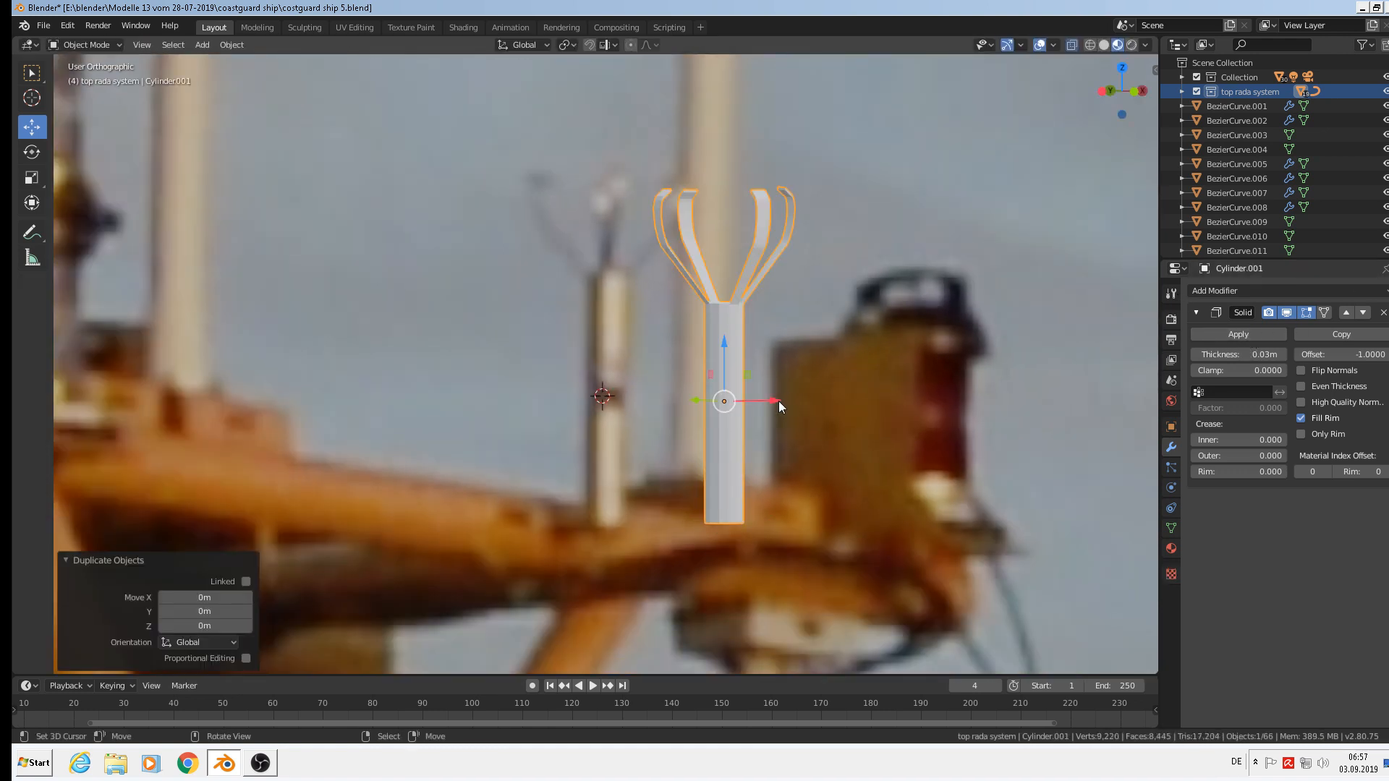
click(1041, 389)
click(720, 351)
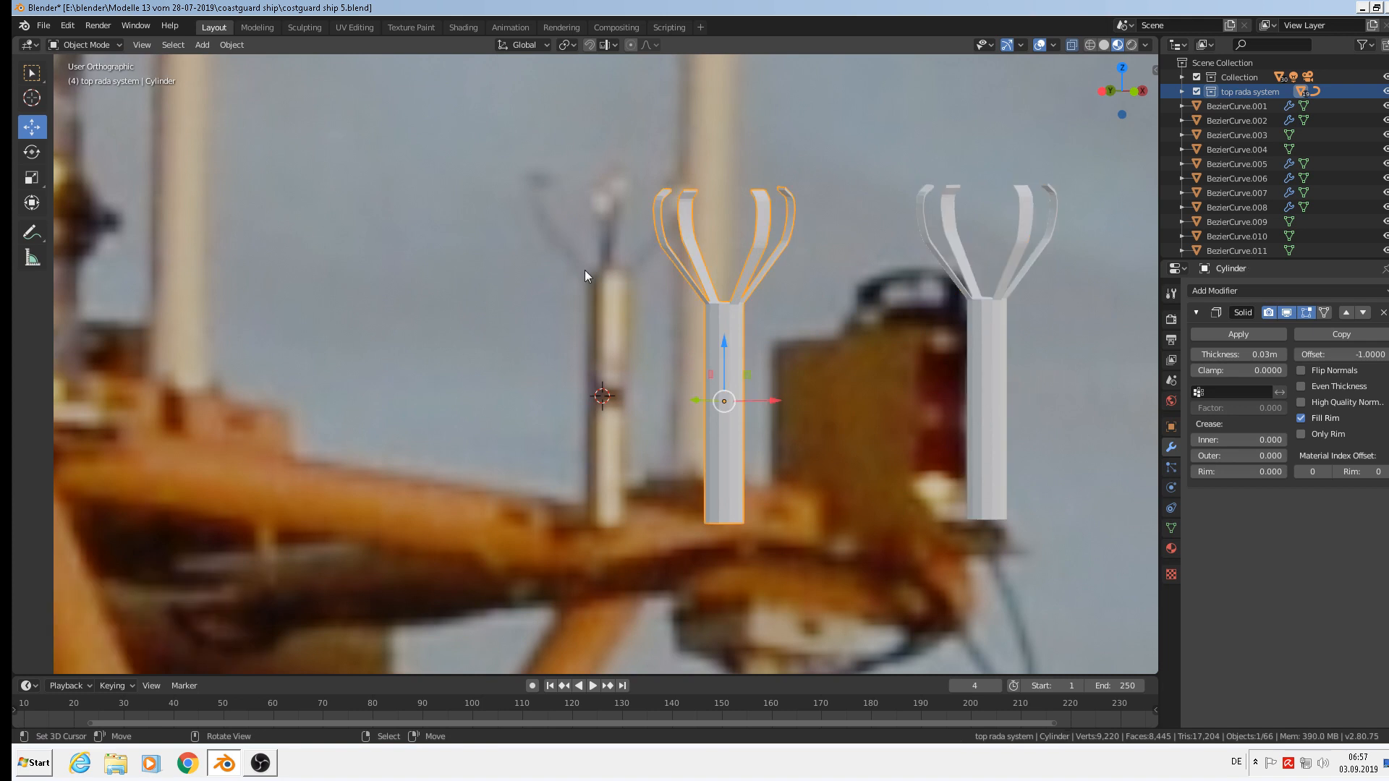
Apply smooth shading to the original sensor post and check the shading where the prongs meet the tube
click(231, 45)
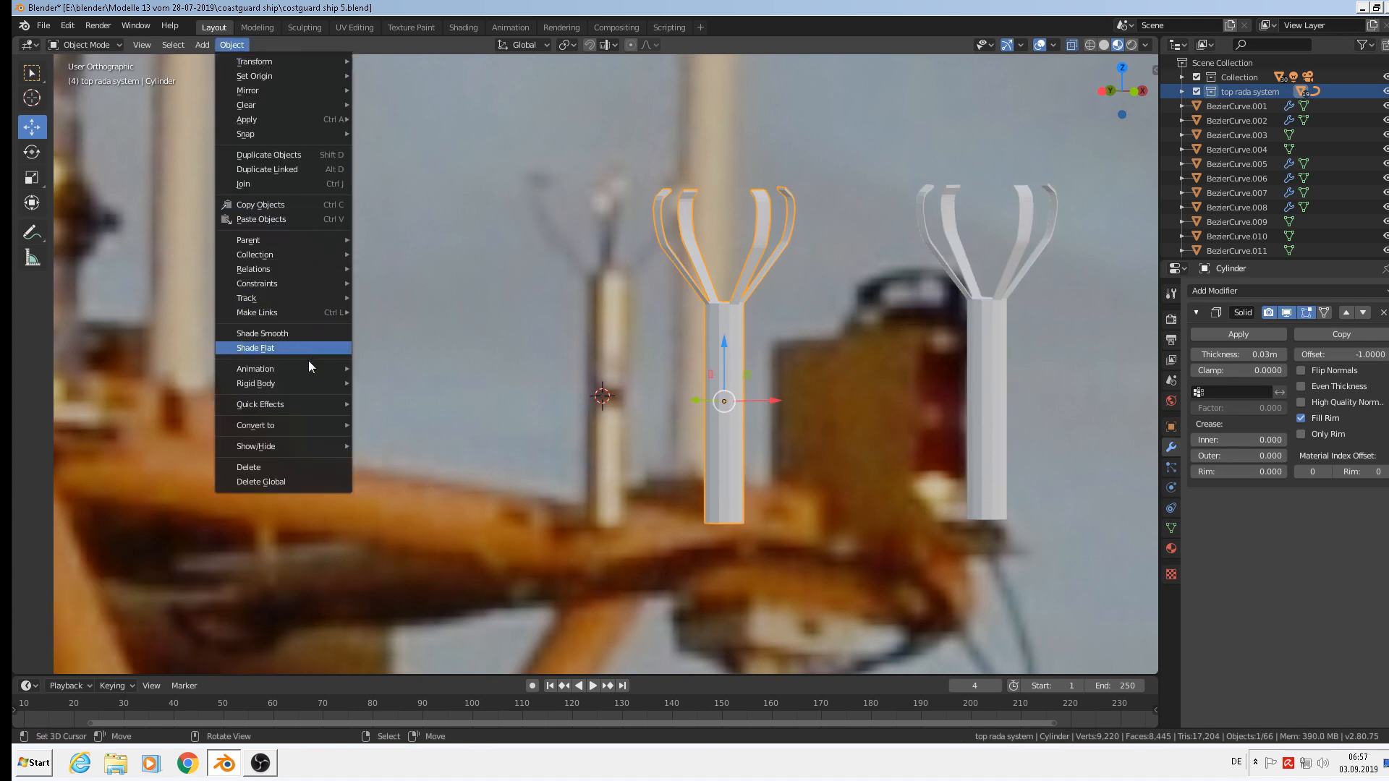
click(300, 337)
scroll(753, 249, up, 6)
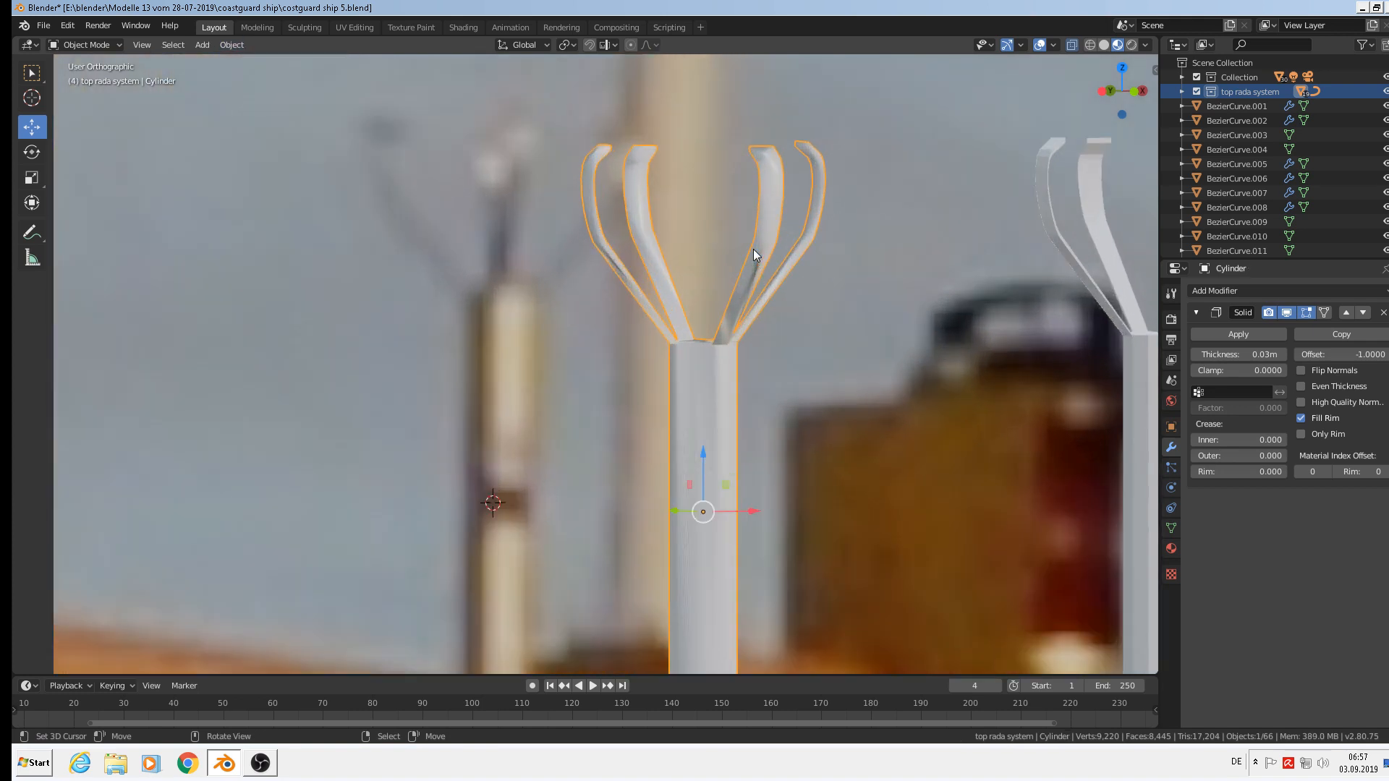
scroll(731, 282, up, 1)
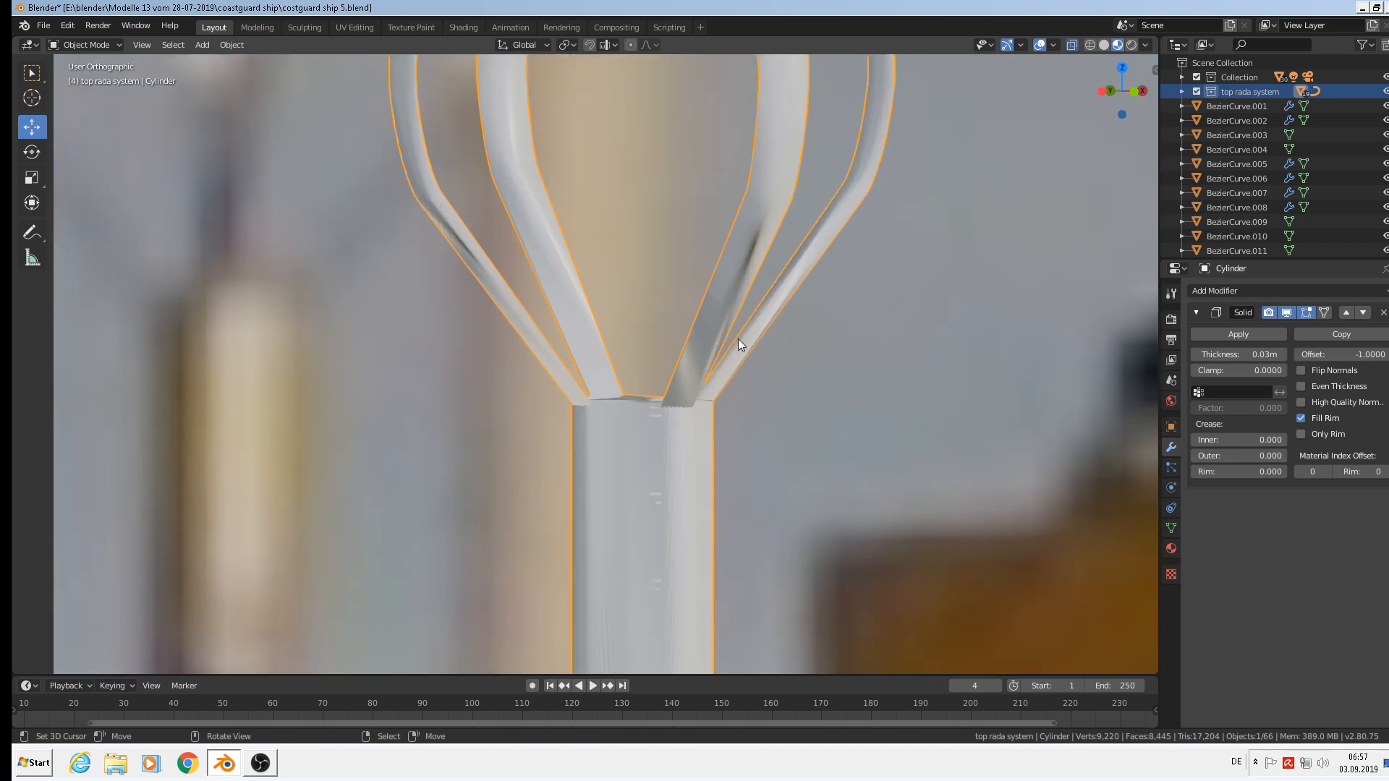
Inspect the prong bases in Edit Mode, and apply the Solidify modifier to the original post in Object Mode
key(Tab)
scroll(731, 318, down, 5)
scroll(741, 305, up, 5)
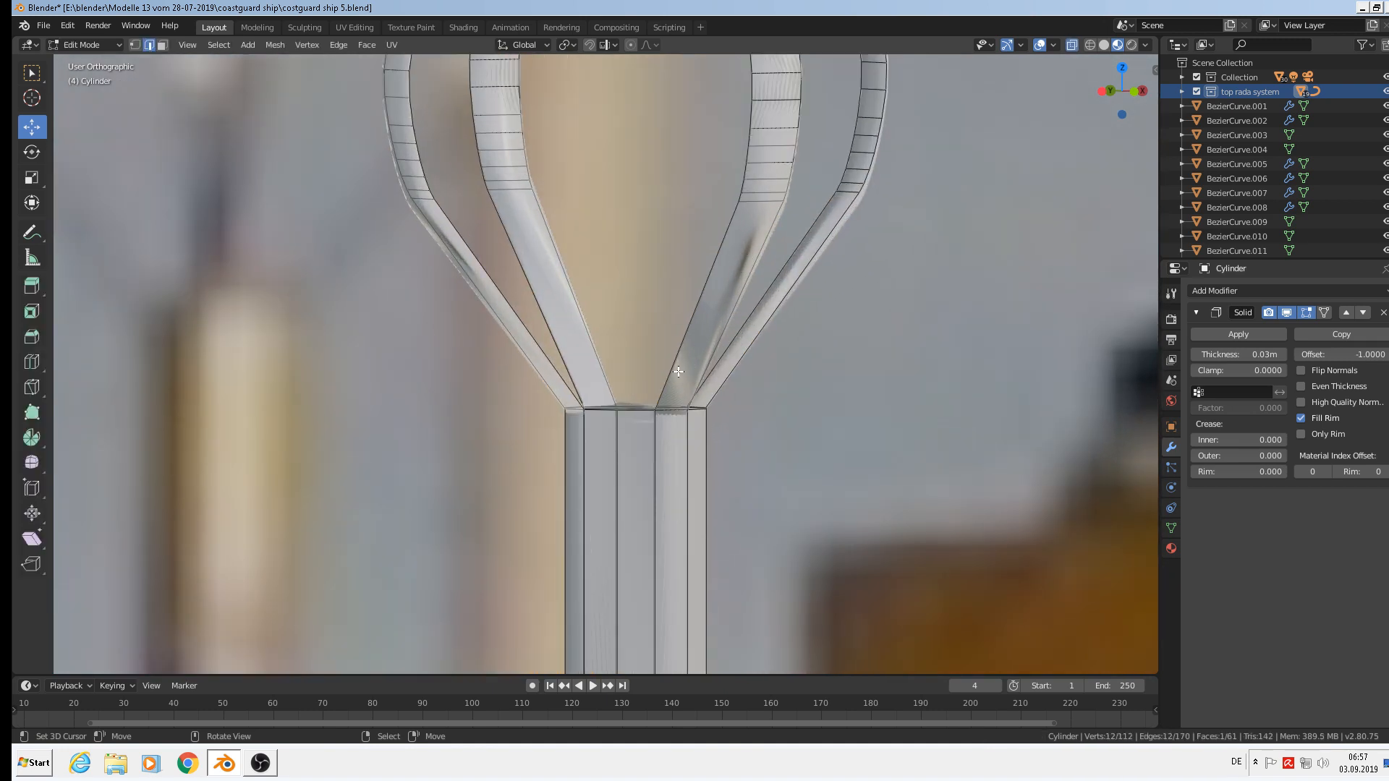
mouse_move(722, 372)
middle_down()
mouse_move(752, 362)
mouse_move(709, 377)
middle_up()
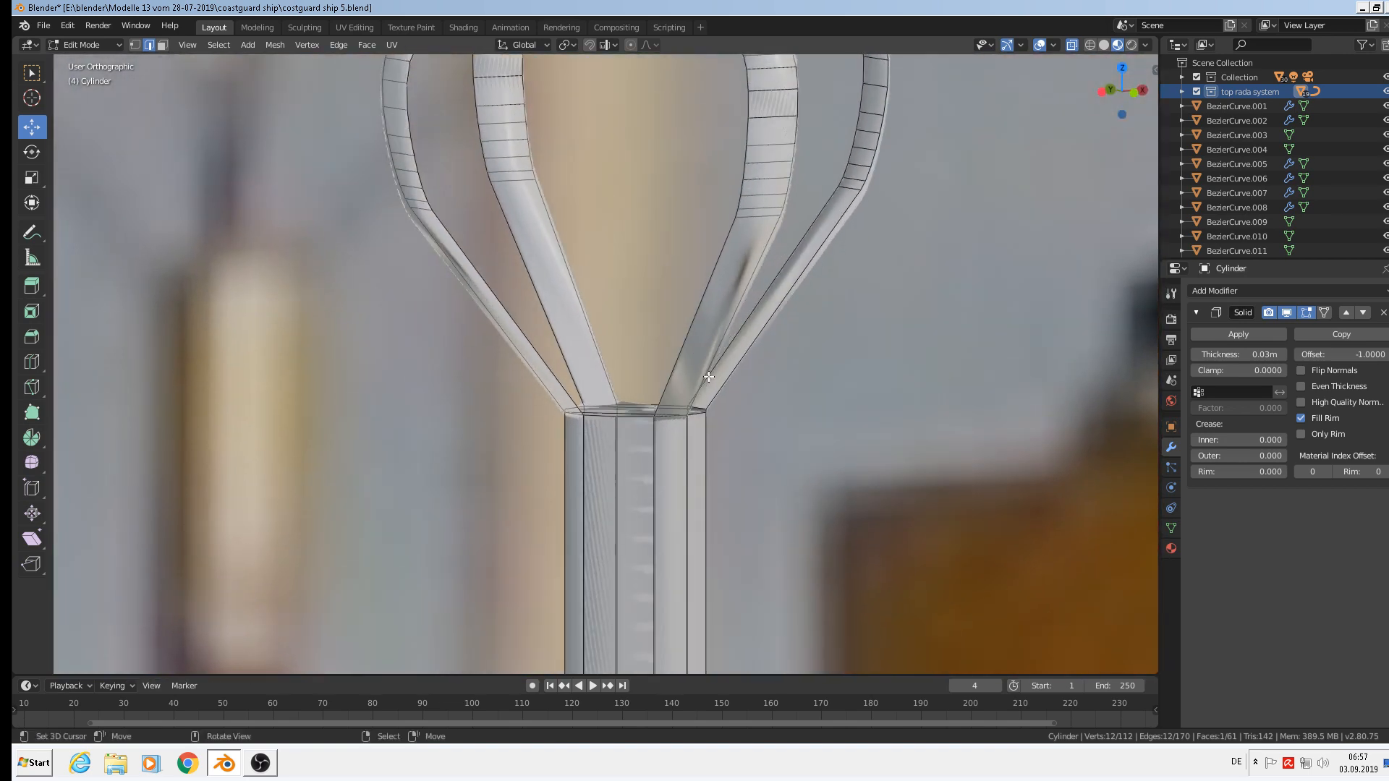
click(1237, 332)
key(Tab)
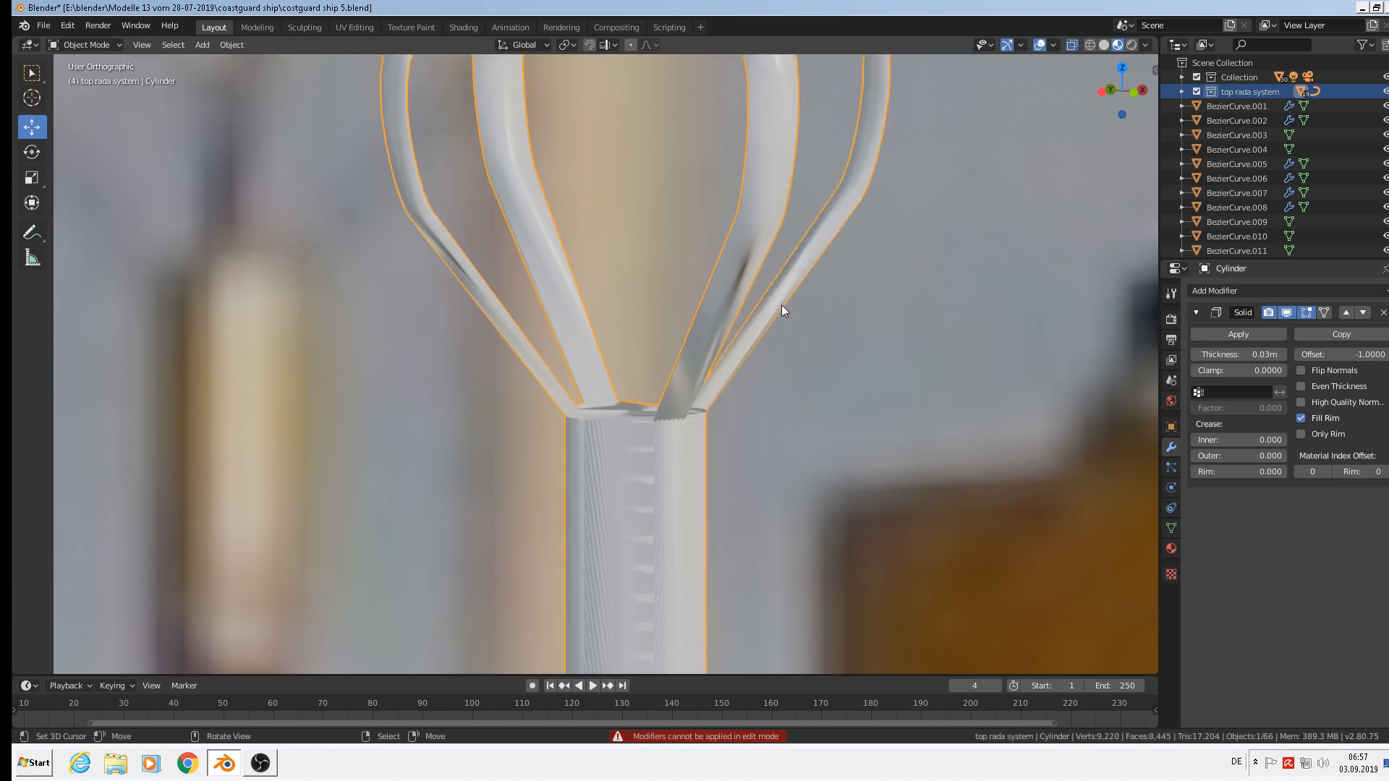
click(1248, 334)
In Edit Mode, select the post's entire mesh and recalculate its normals to the outside, and leave Edit Mode
key(Tab)
scroll(751, 272, down, 3)
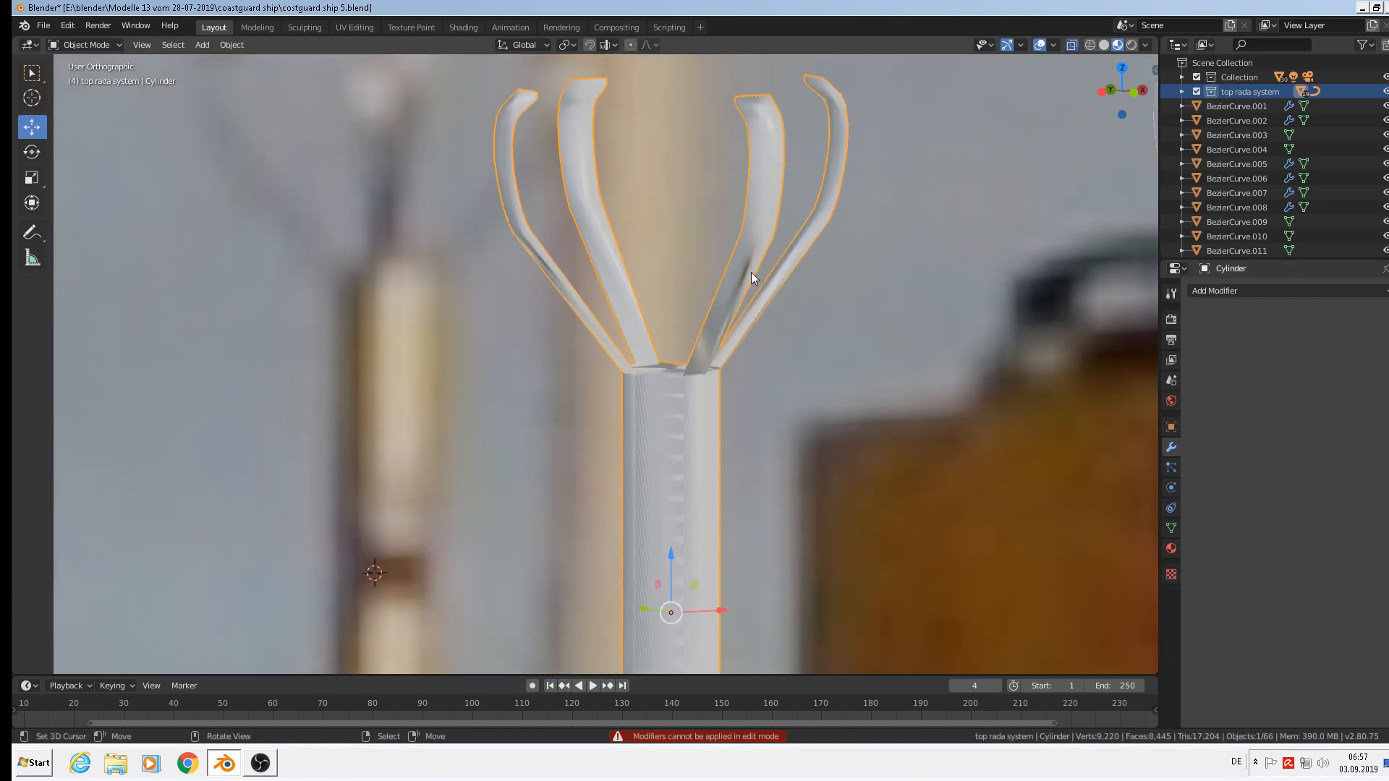
scroll(749, 272, up, 5)
scroll(684, 369, down, 1)
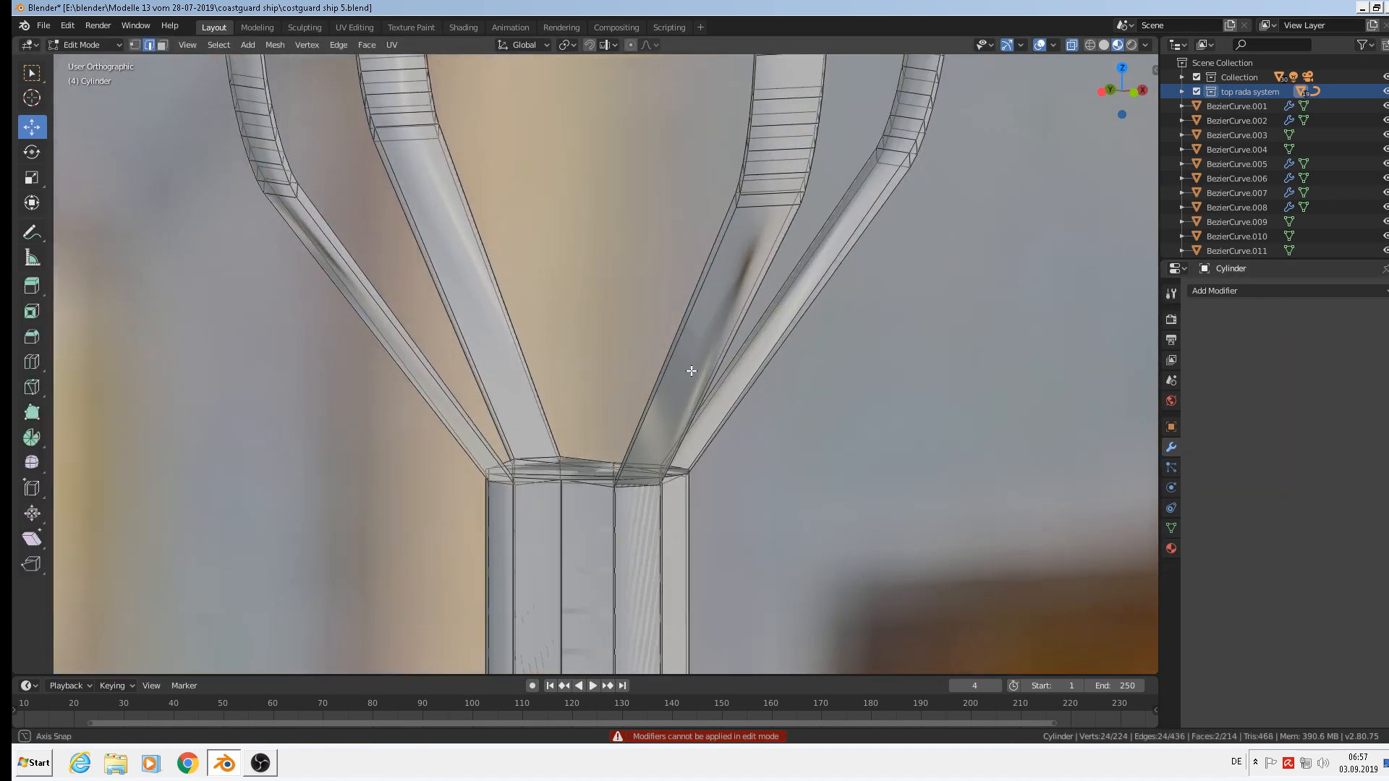
key(a)
scroll(685, 370, down, 2)
scroll(685, 370, down, 3)
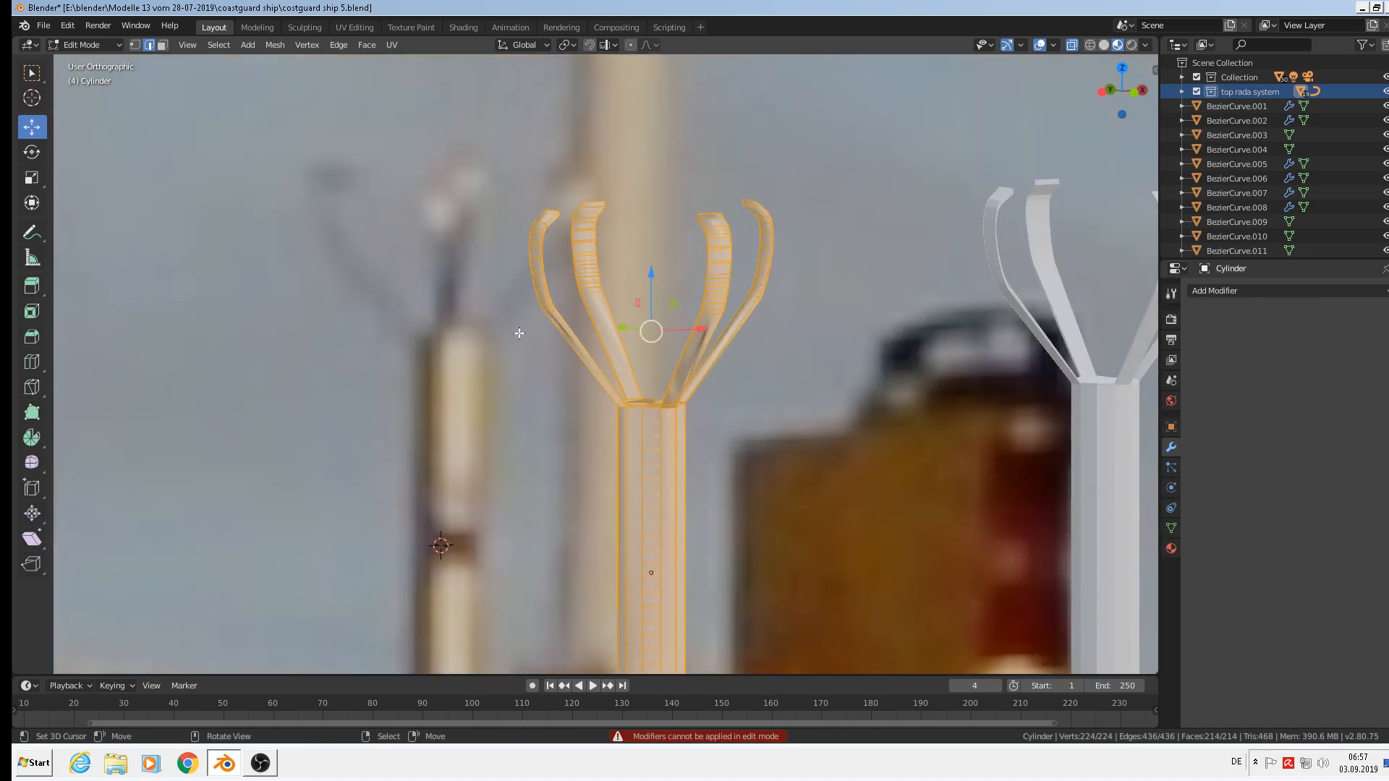
click(316, 46)
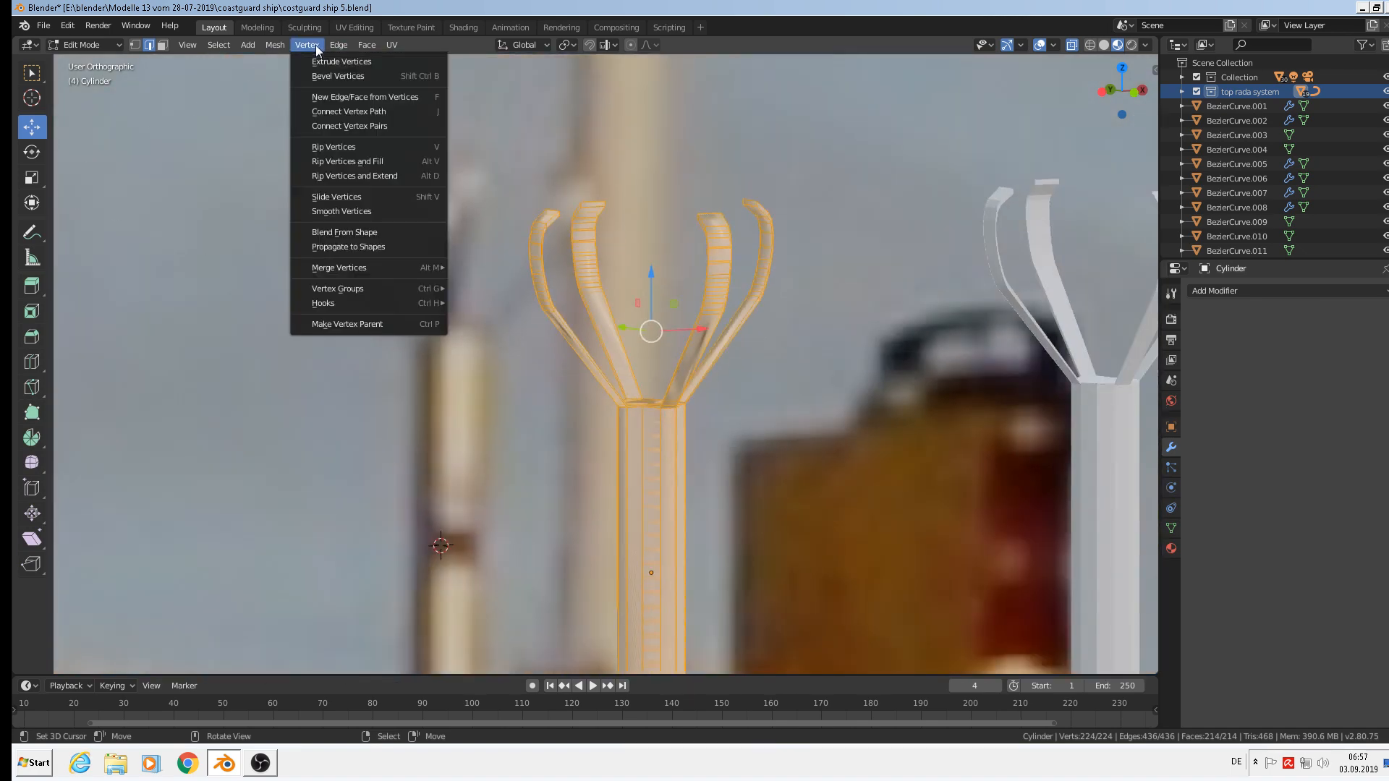
mouse_move(275, 45)
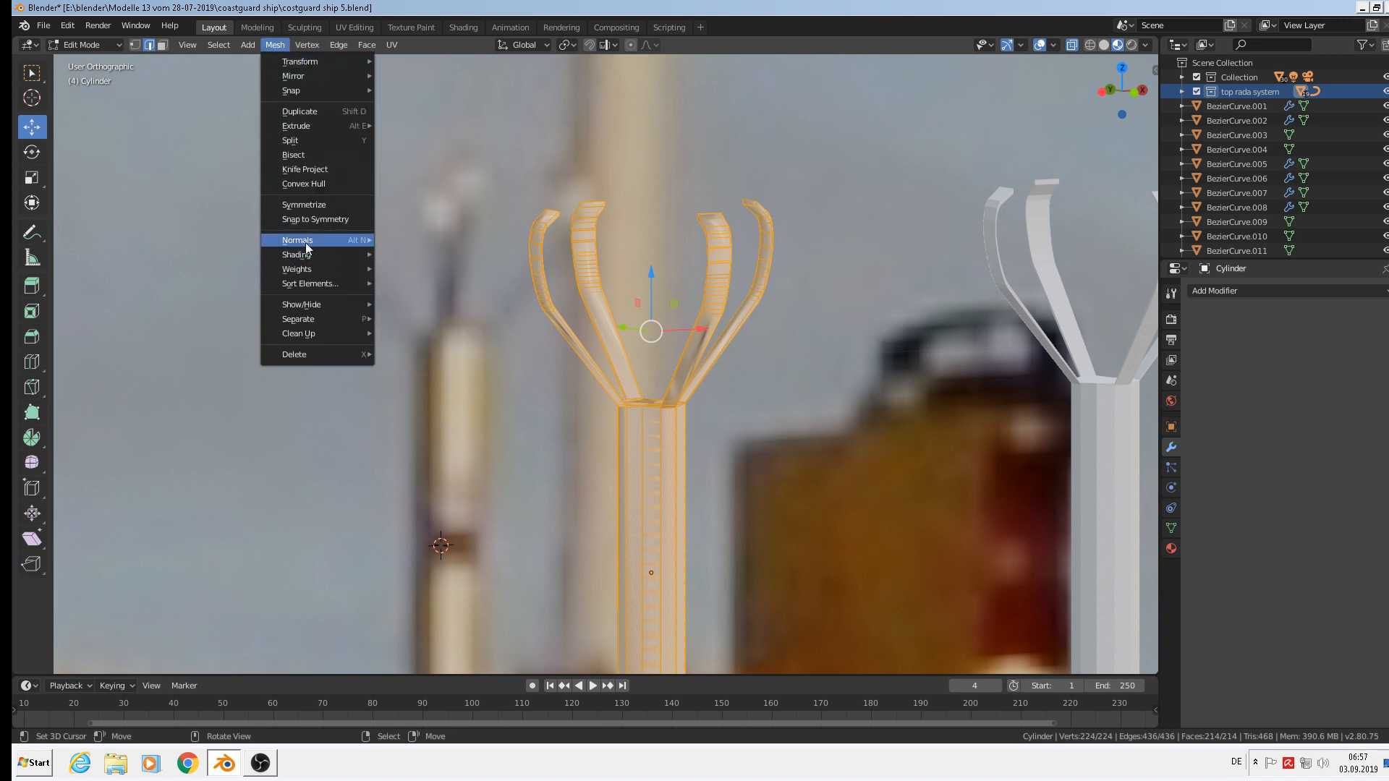
mouse_move(307, 248)
click(423, 254)
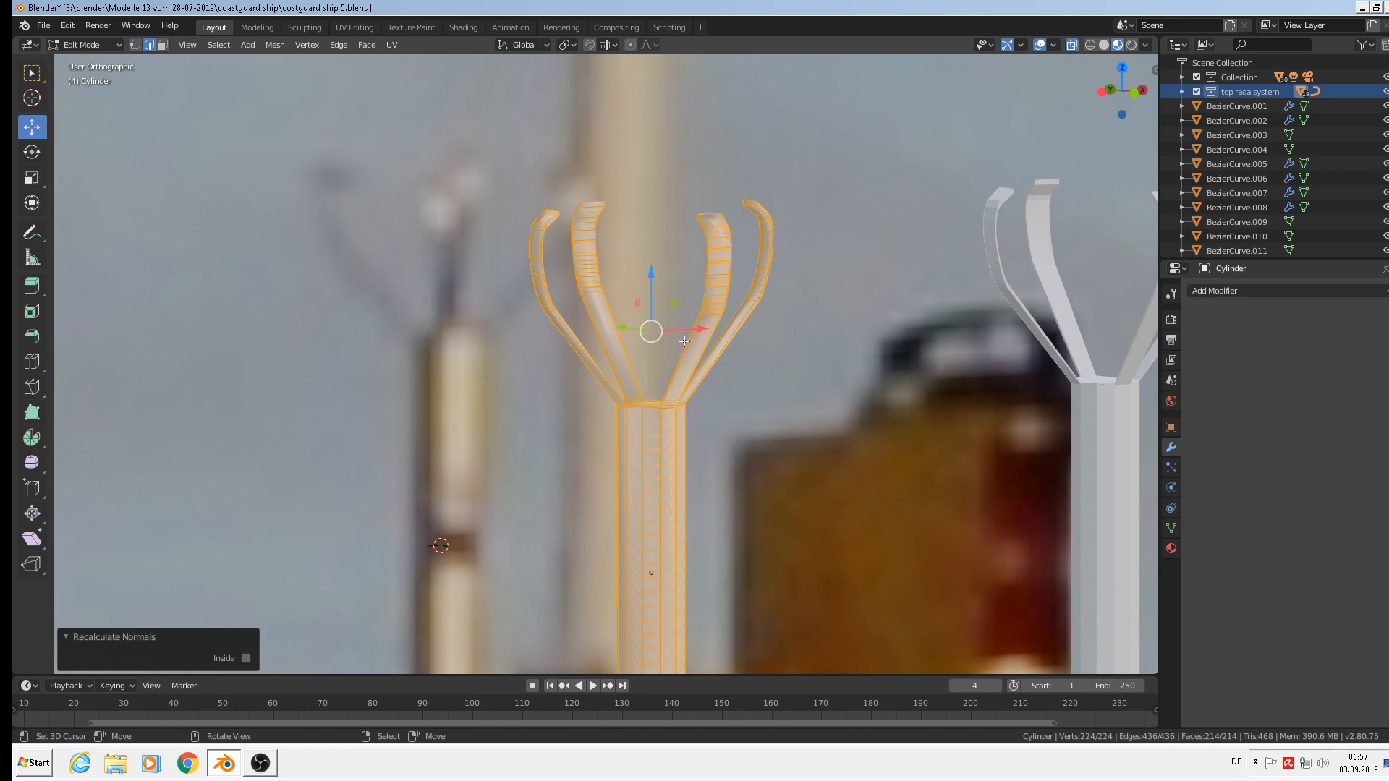
key(Tab)
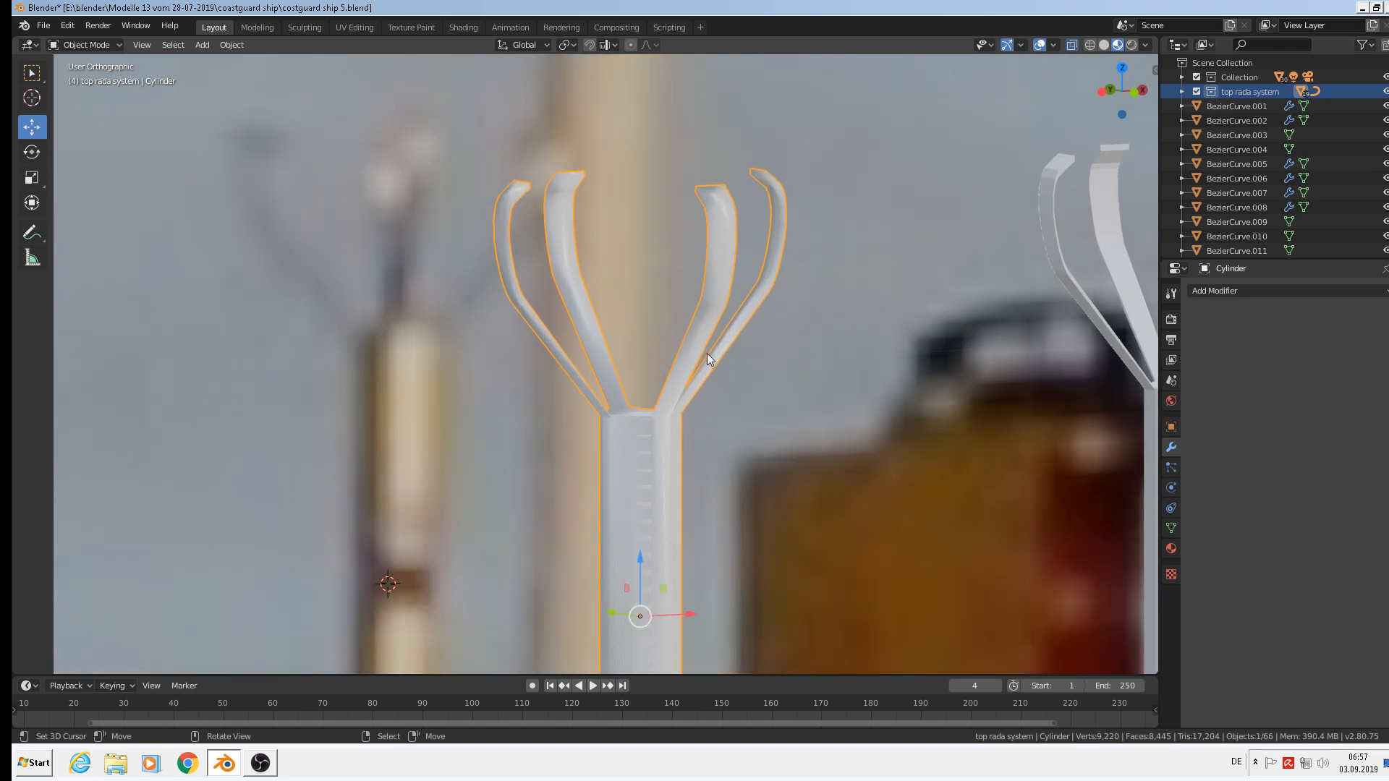
Enter Edit Mode on the sensor post and examine the mesh at the tube's upper end between the prongs
key(Tab)
middle_drag(699, 383, 674, 458)
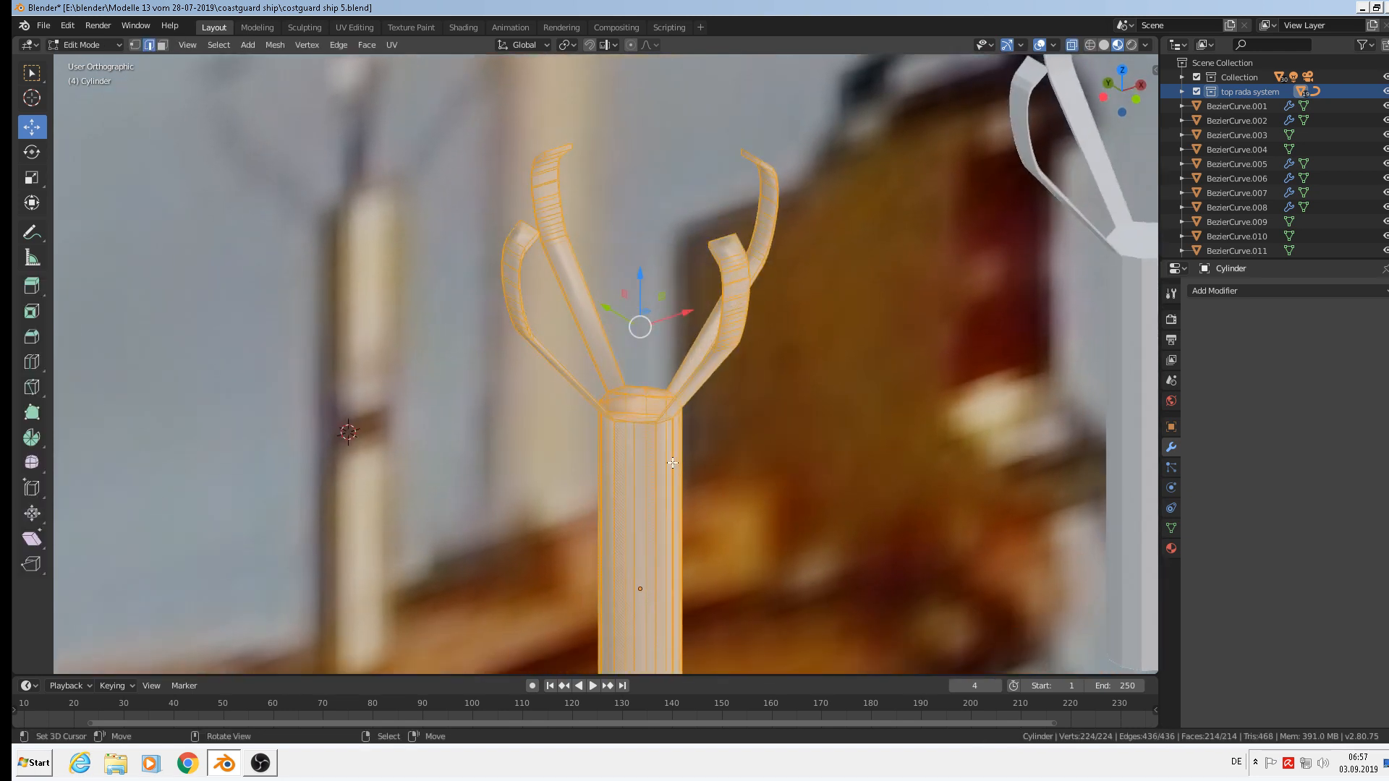
scroll(673, 458, up, 6)
scroll(646, 453, up, 3)
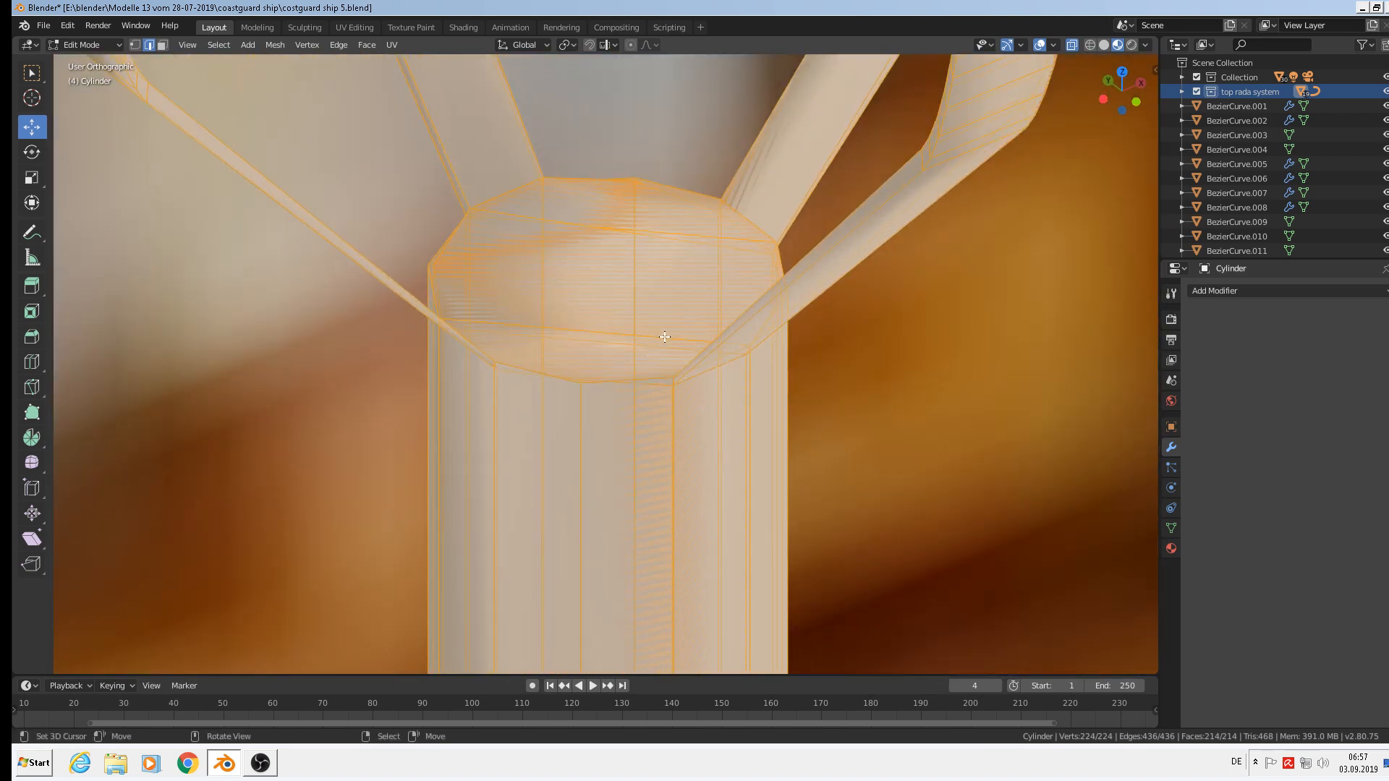
middle_drag(665, 337, 735, 304)
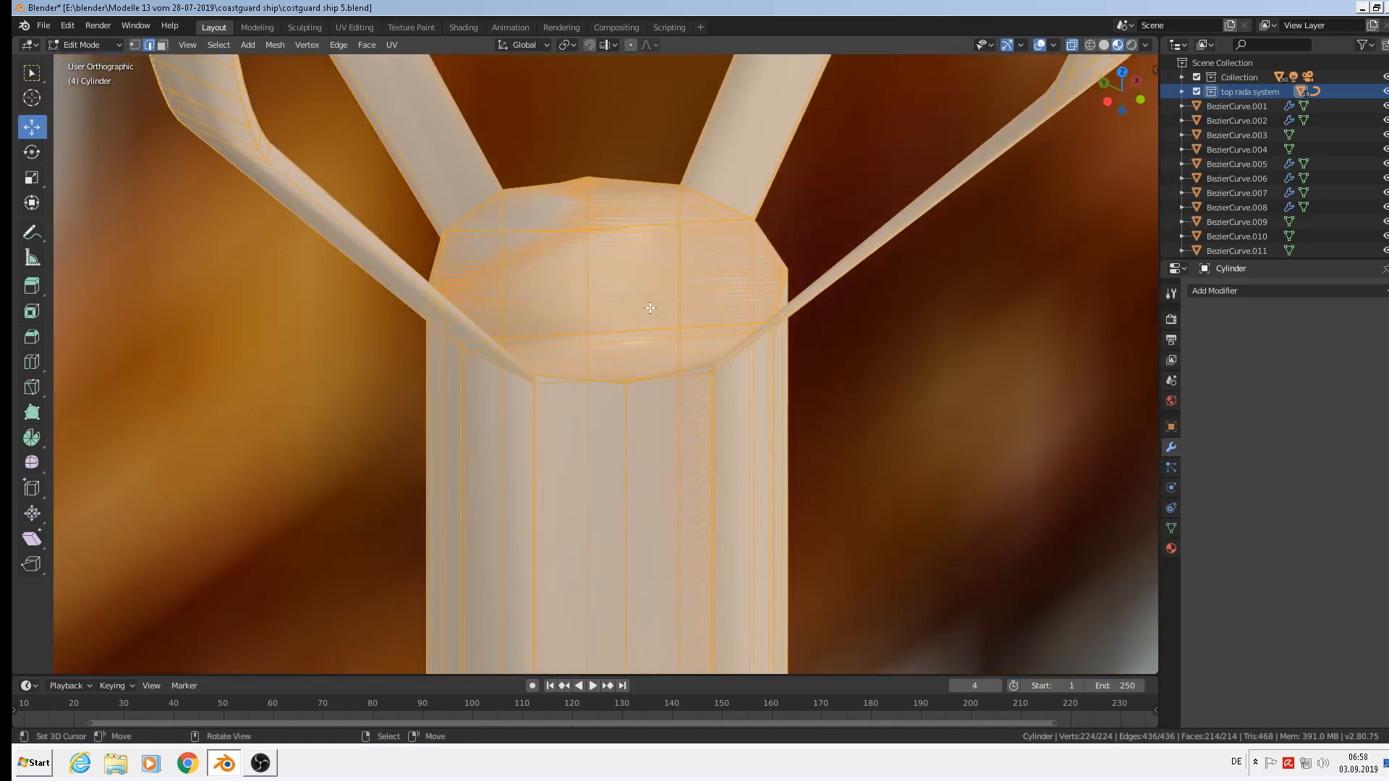
Try deleting the vertices of the tube's top cap face in face select mode, and undo the deletion
click(163, 44)
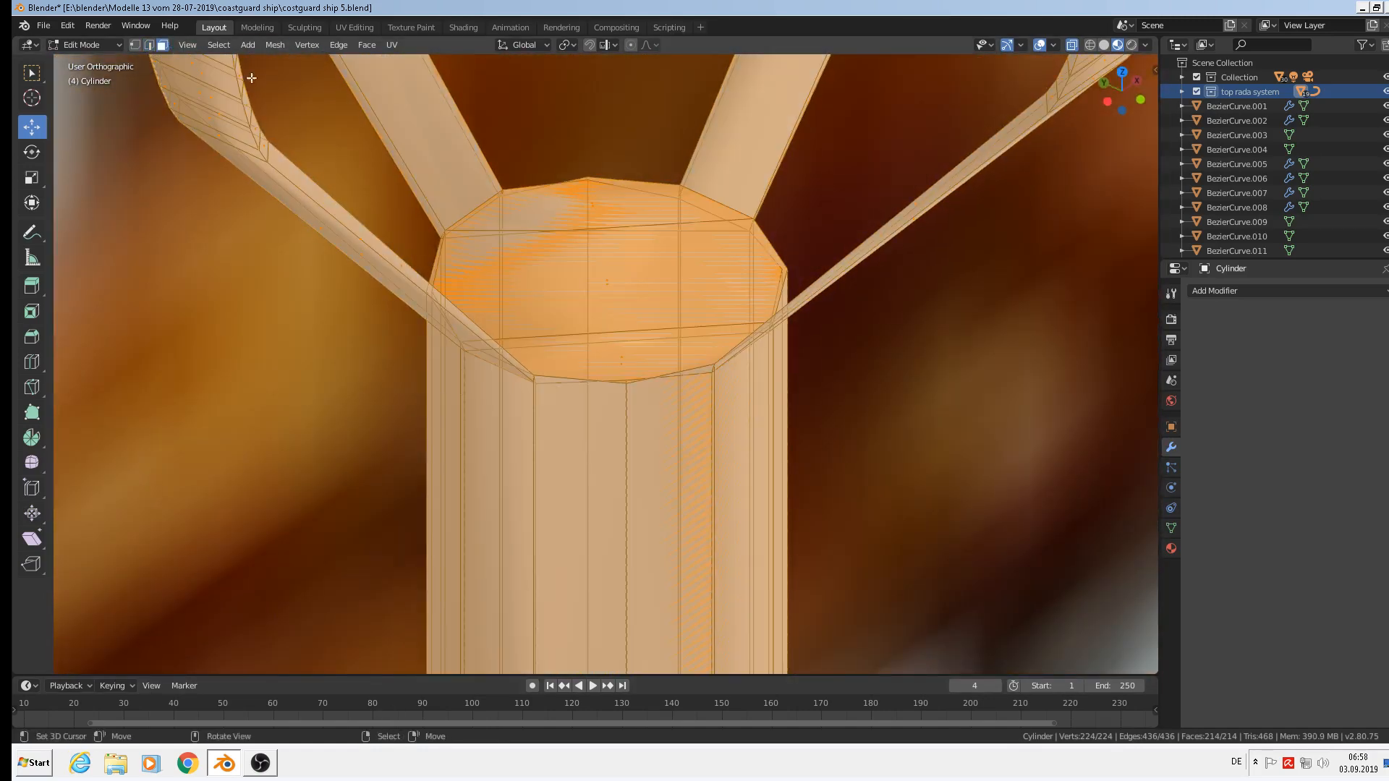
click(608, 281)
middle_drag(616, 282, 552, 280)
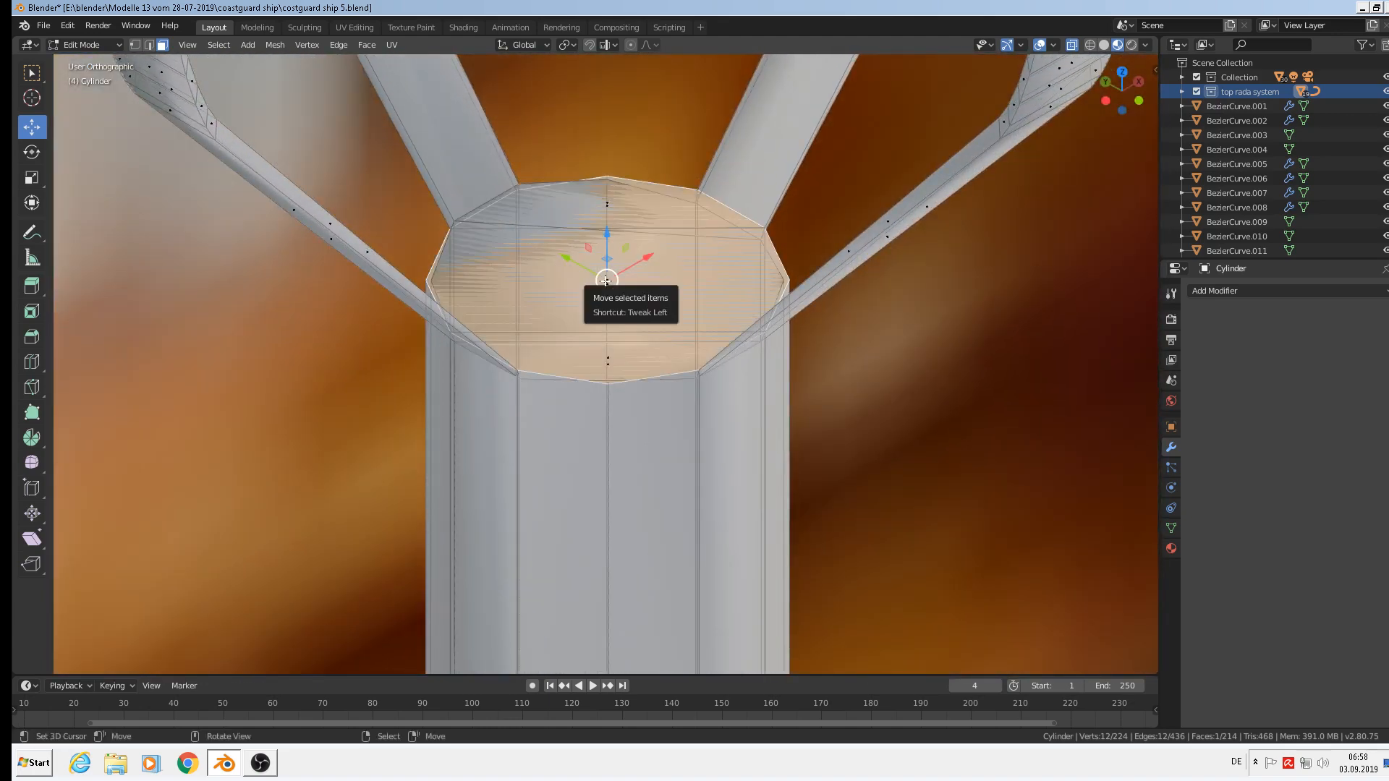
key(x)
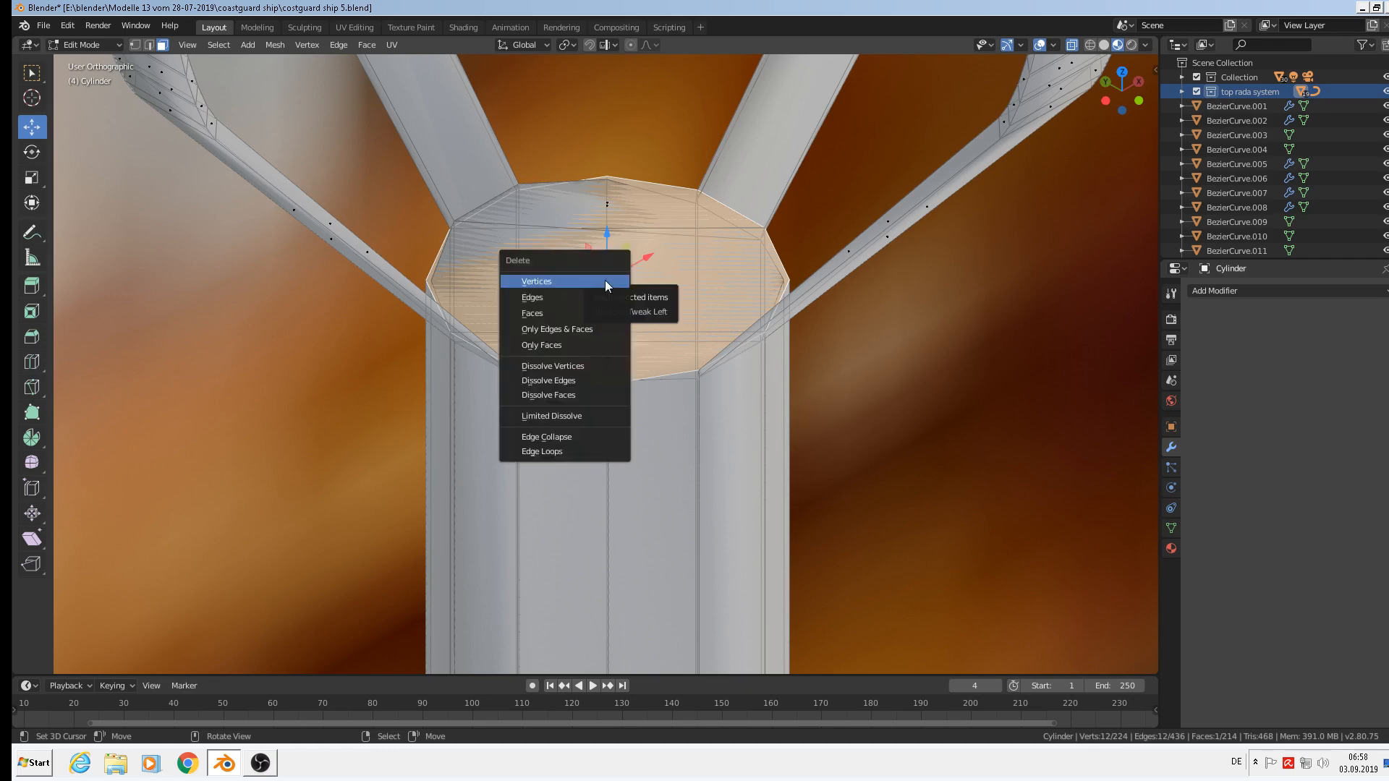
click(606, 282)
middle_drag(605, 281, 517, 225)
scroll(545, 221, down, 5)
key(ctrl+z)
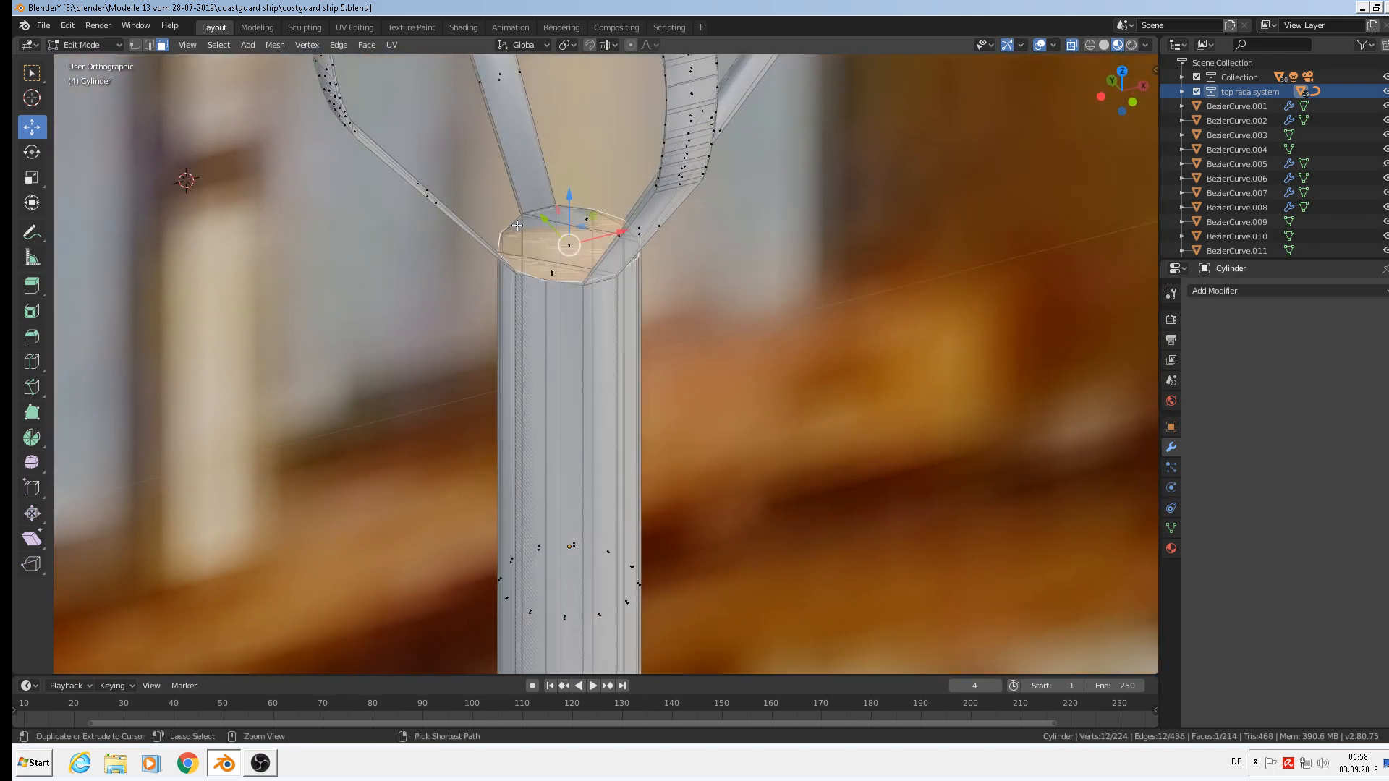
In edge select mode, select two adjacent edges on the tube's upper rim and flatten them by scaling to 0 along Z
scroll(518, 225, up, 7)
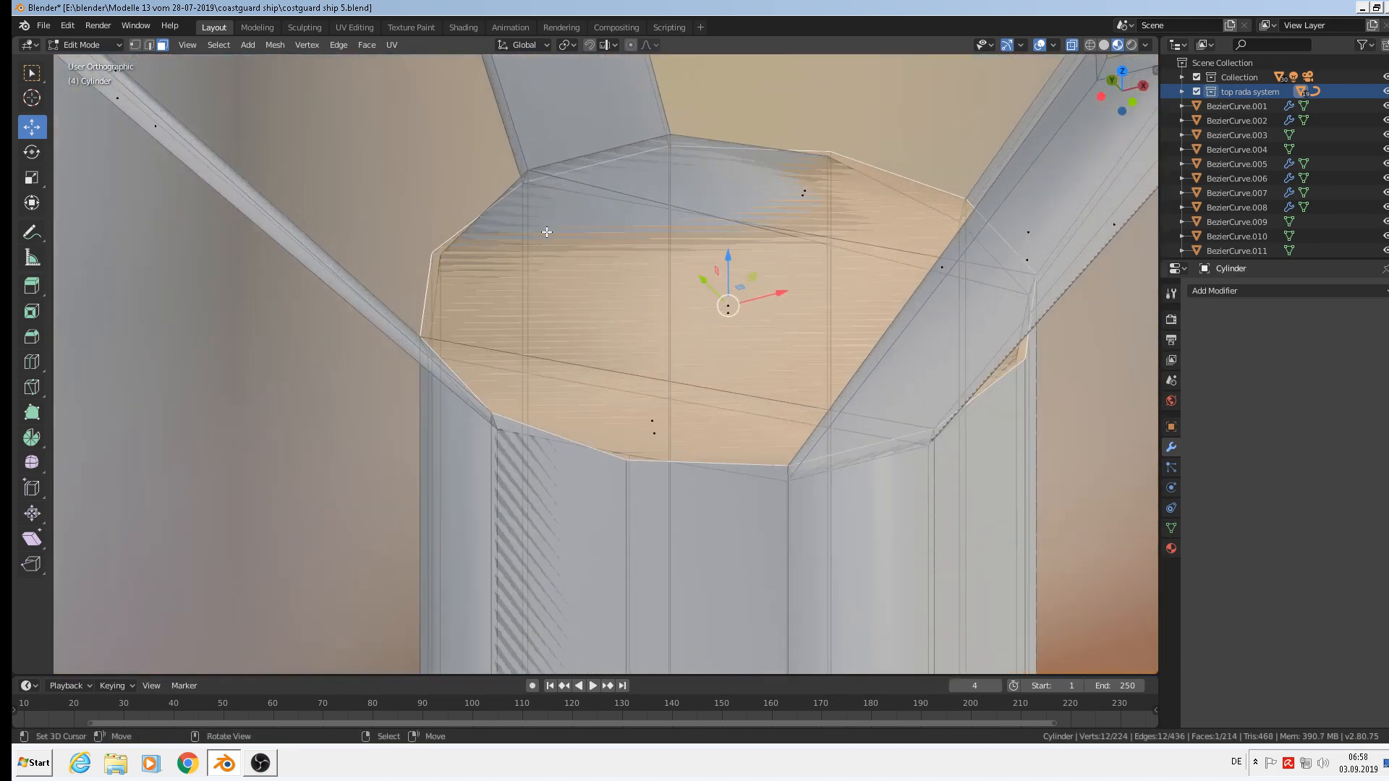
middle_drag(634, 461, 591, 332)
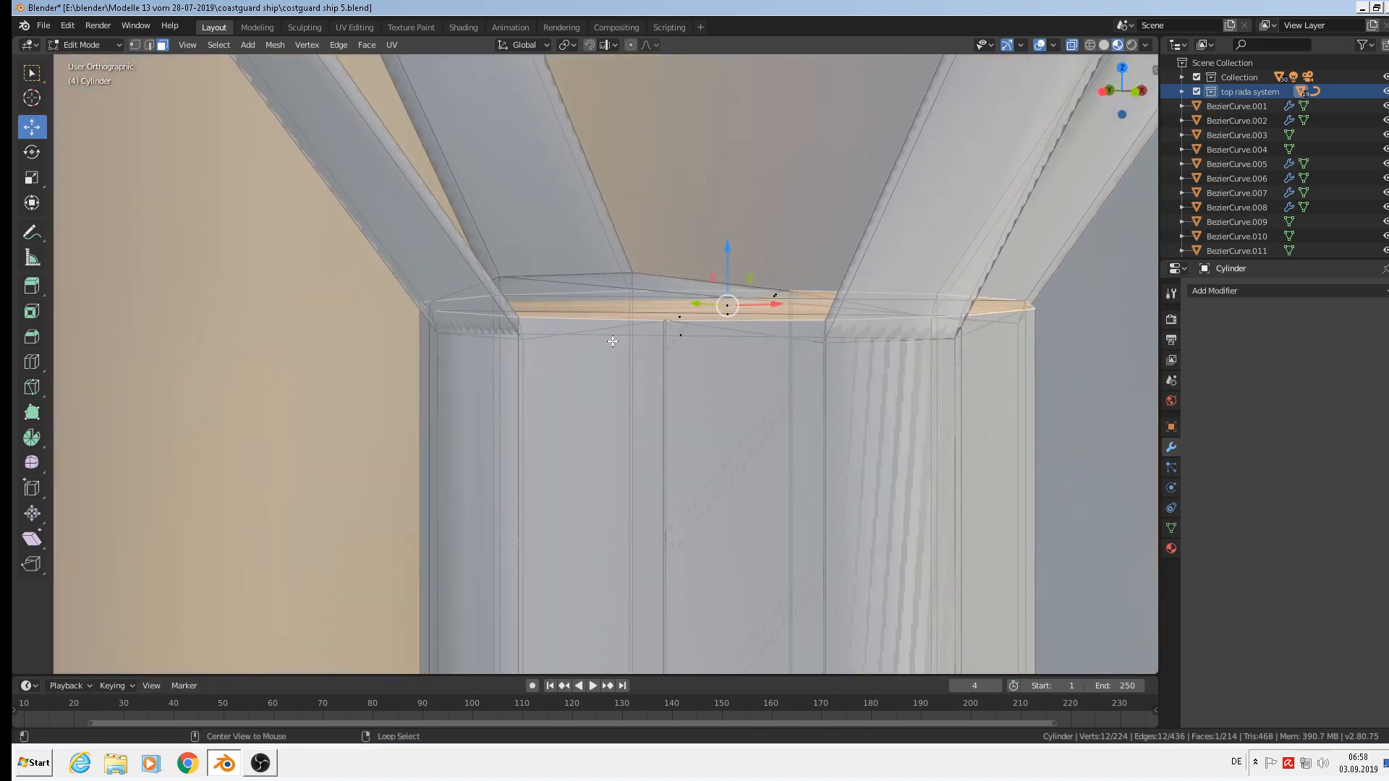
key(alt+a)
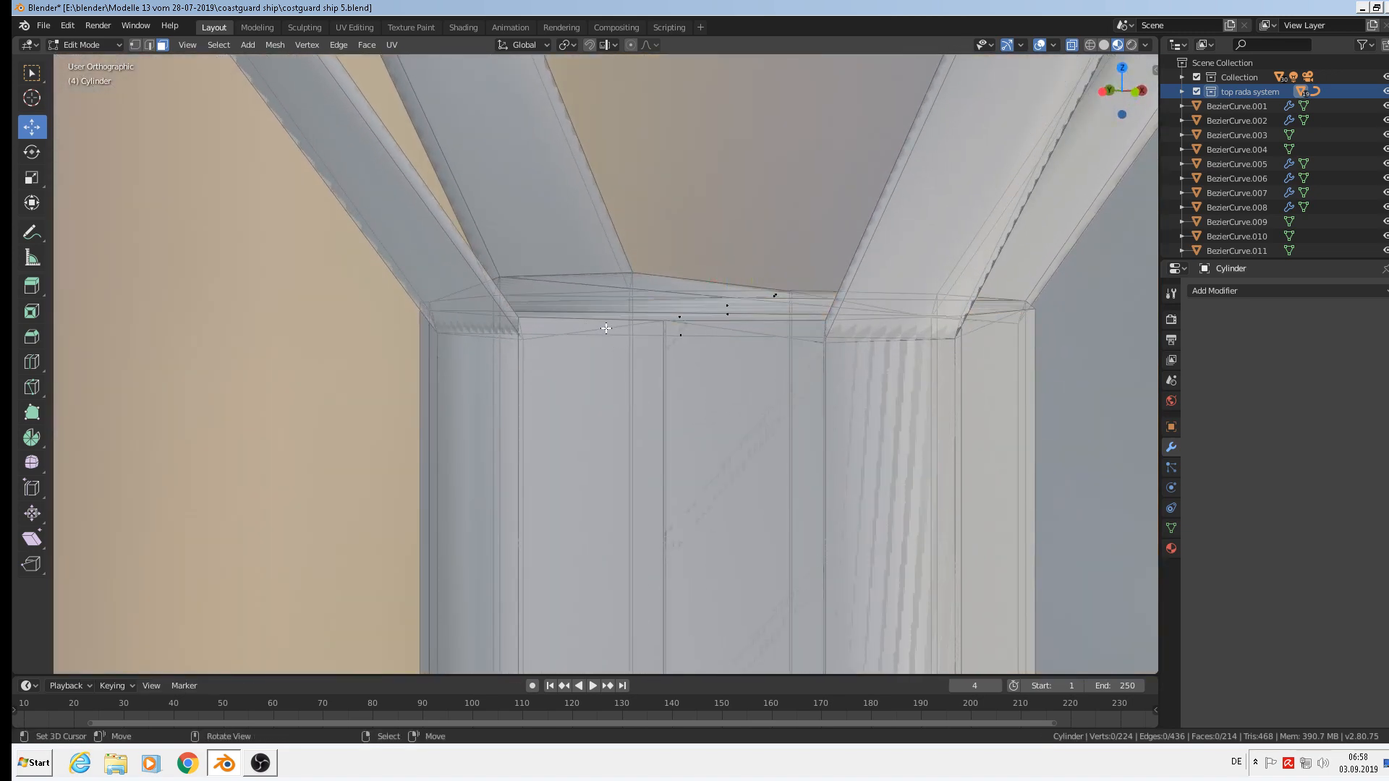
click(148, 45)
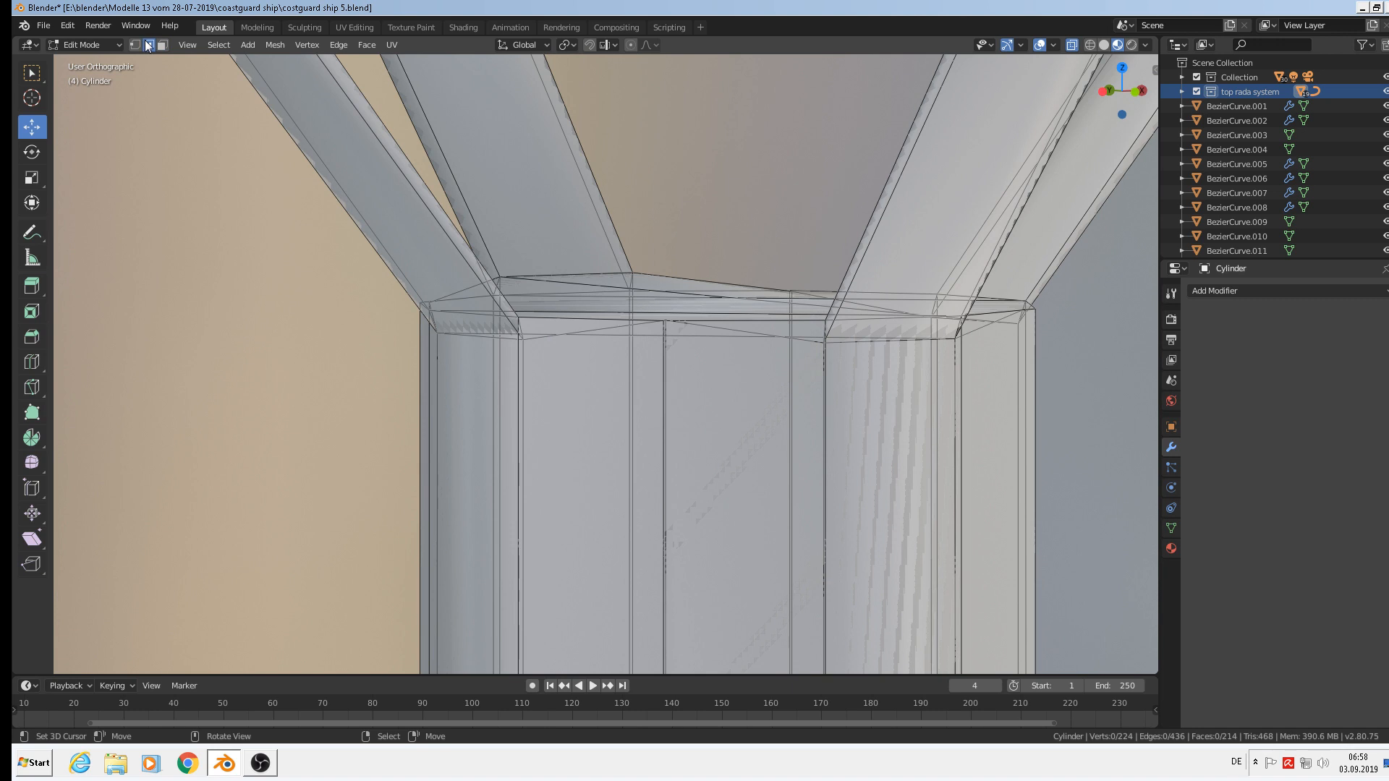
click(589, 336)
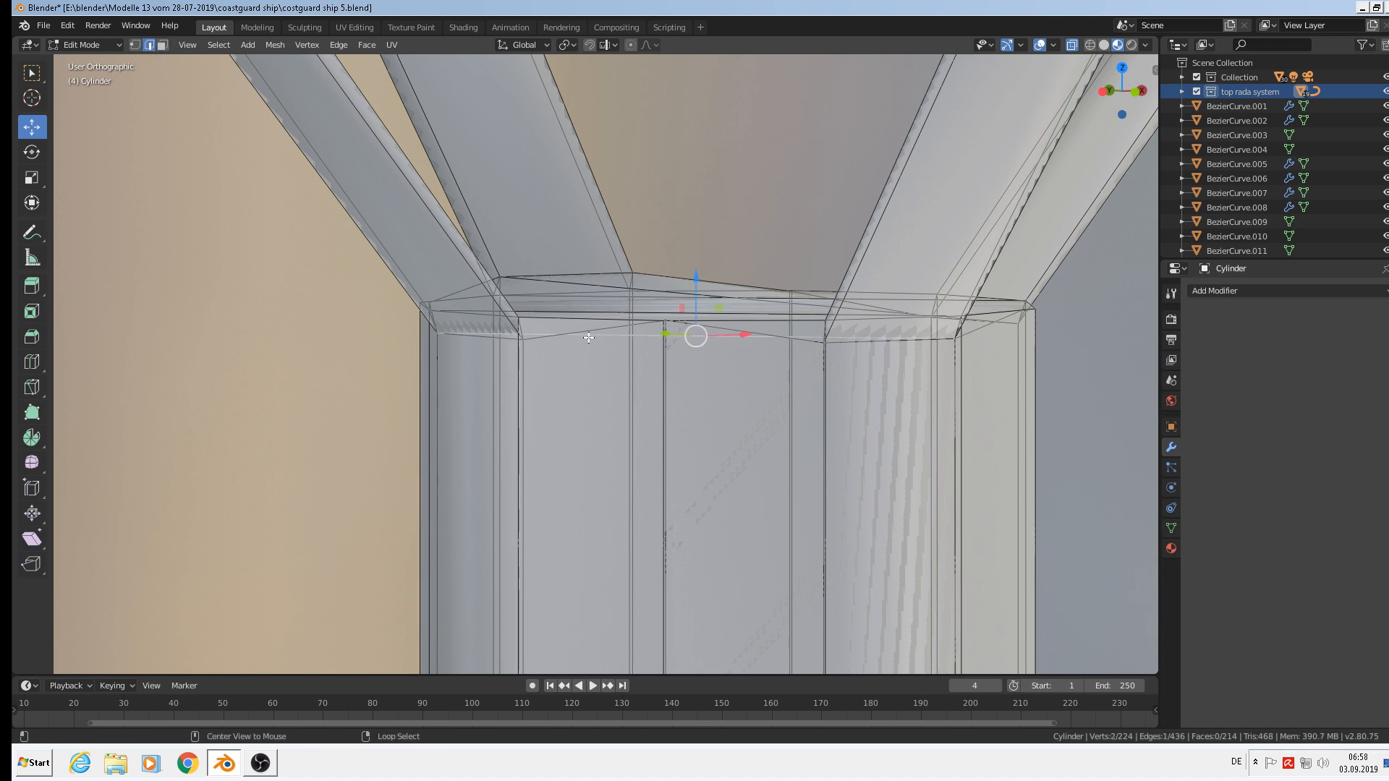
shift+click(588, 331)
middle_drag(589, 331, 626, 351)
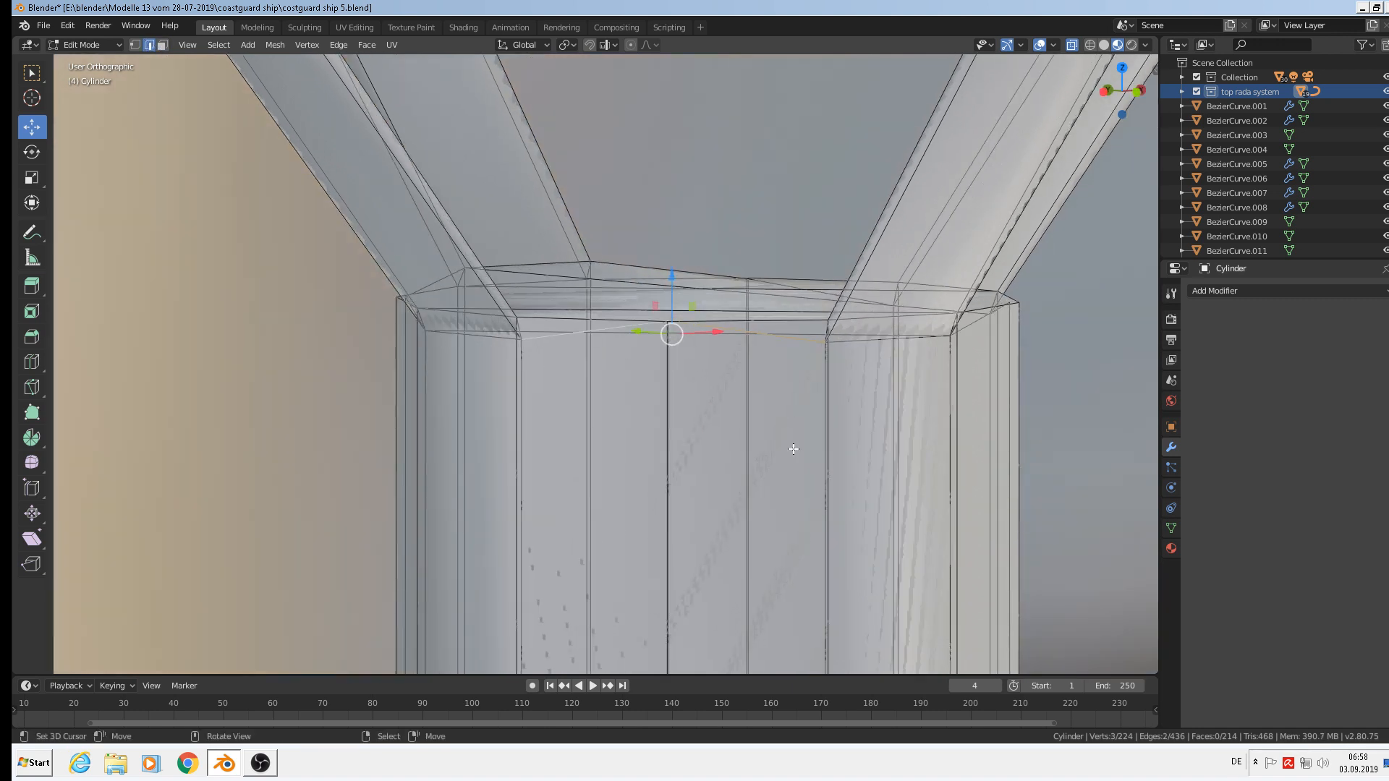
key(s)
key(z)
key(0)
key(Return)
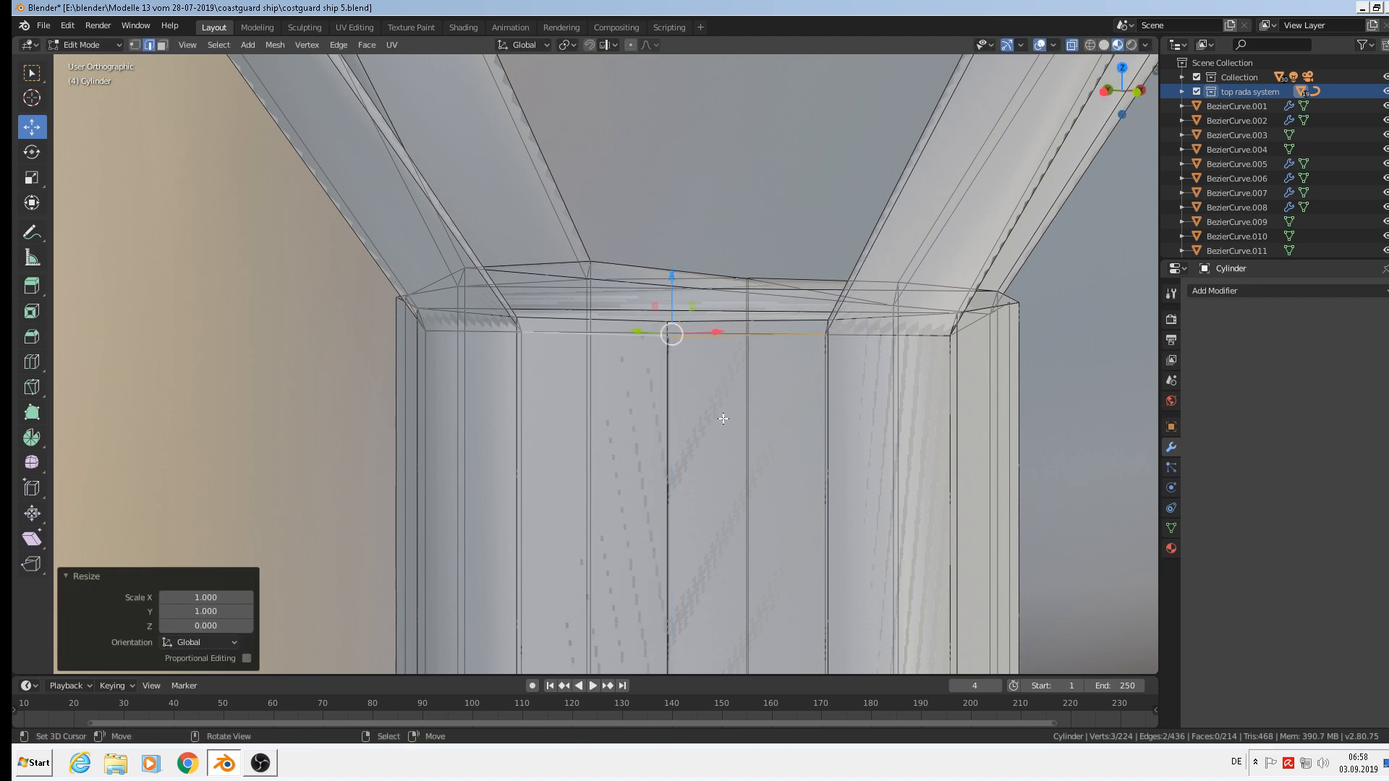
Lower the two flattened rim edges by 0.000005 m along Z and check the rim from the other side
middle_drag(724, 413, 674, 289)
key(g)
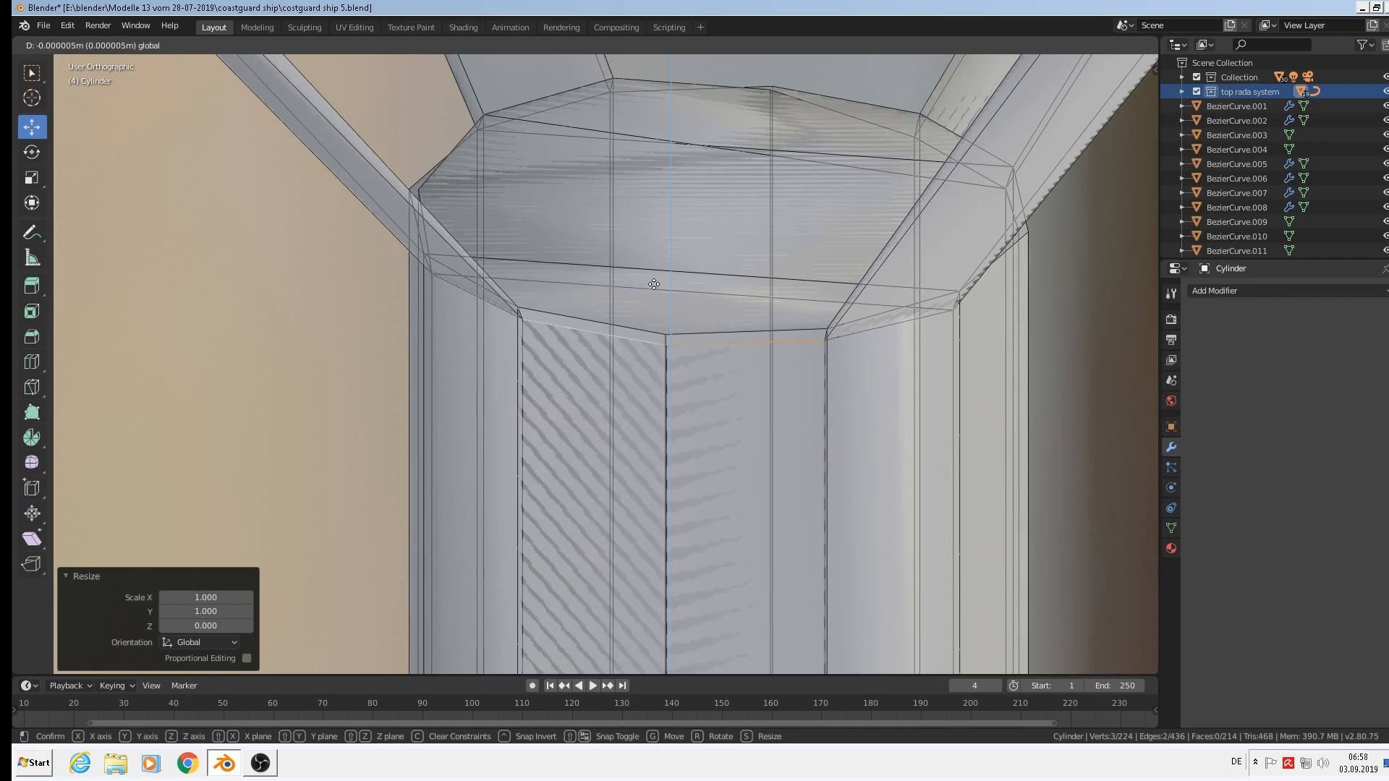
click(653, 284)
key(s)
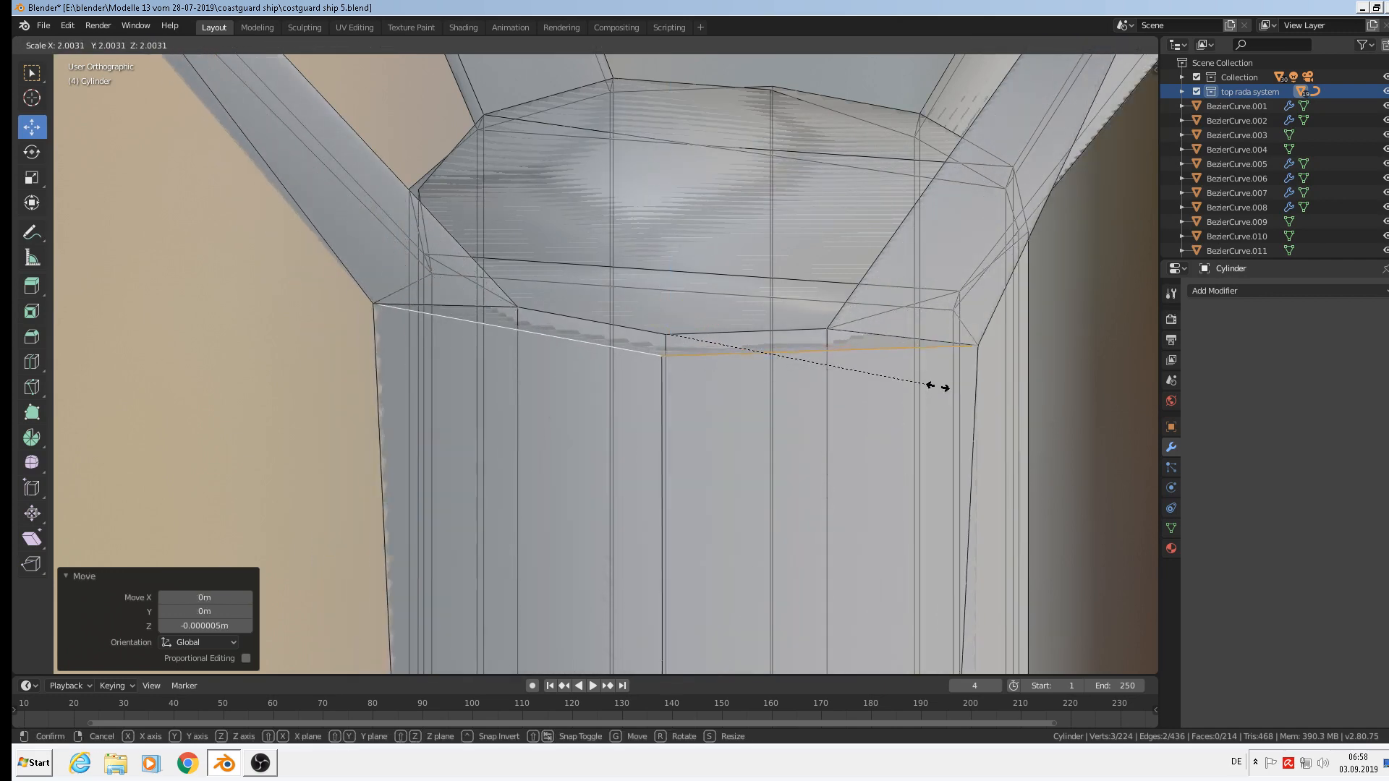
key(Escape)
scroll(664, 366, up, 2)
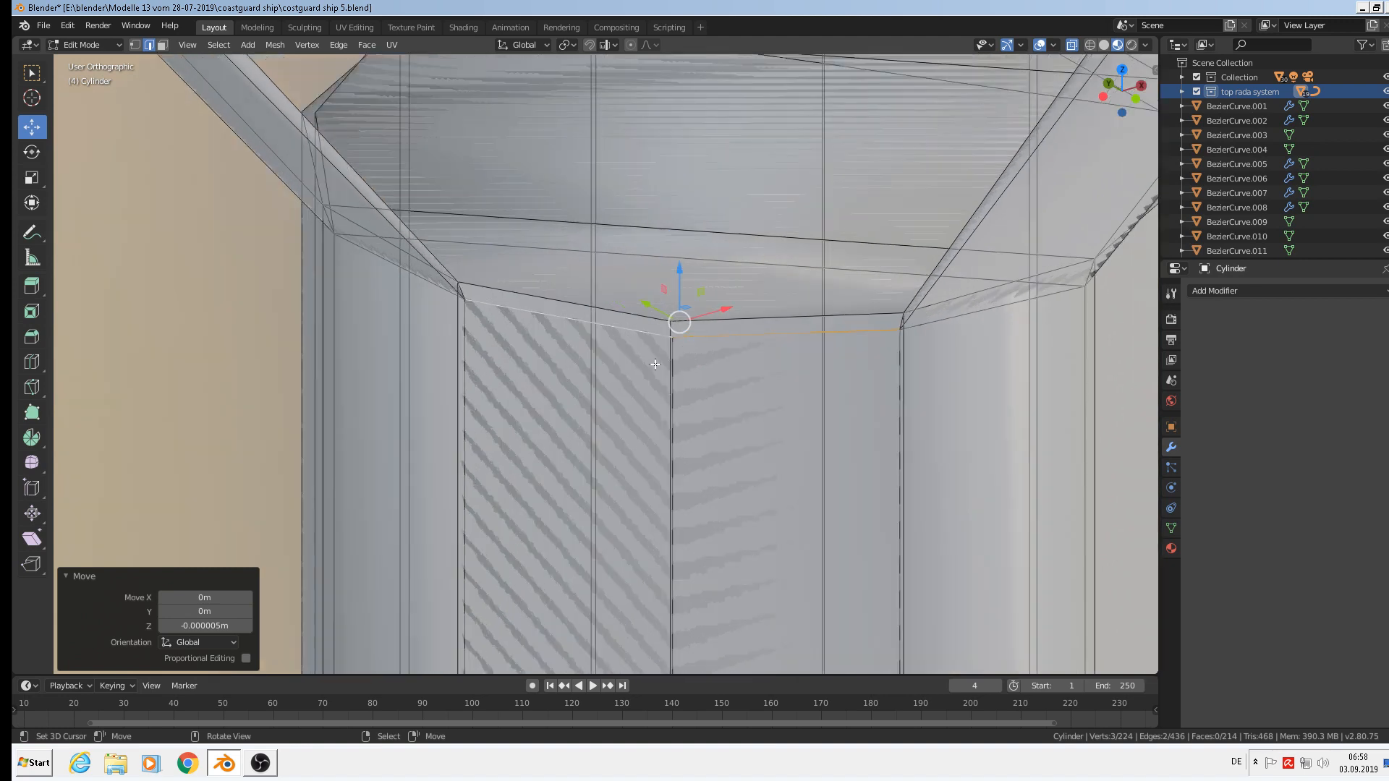
middle_drag(561, 294, 678, 302)
scroll(678, 302, down, 3)
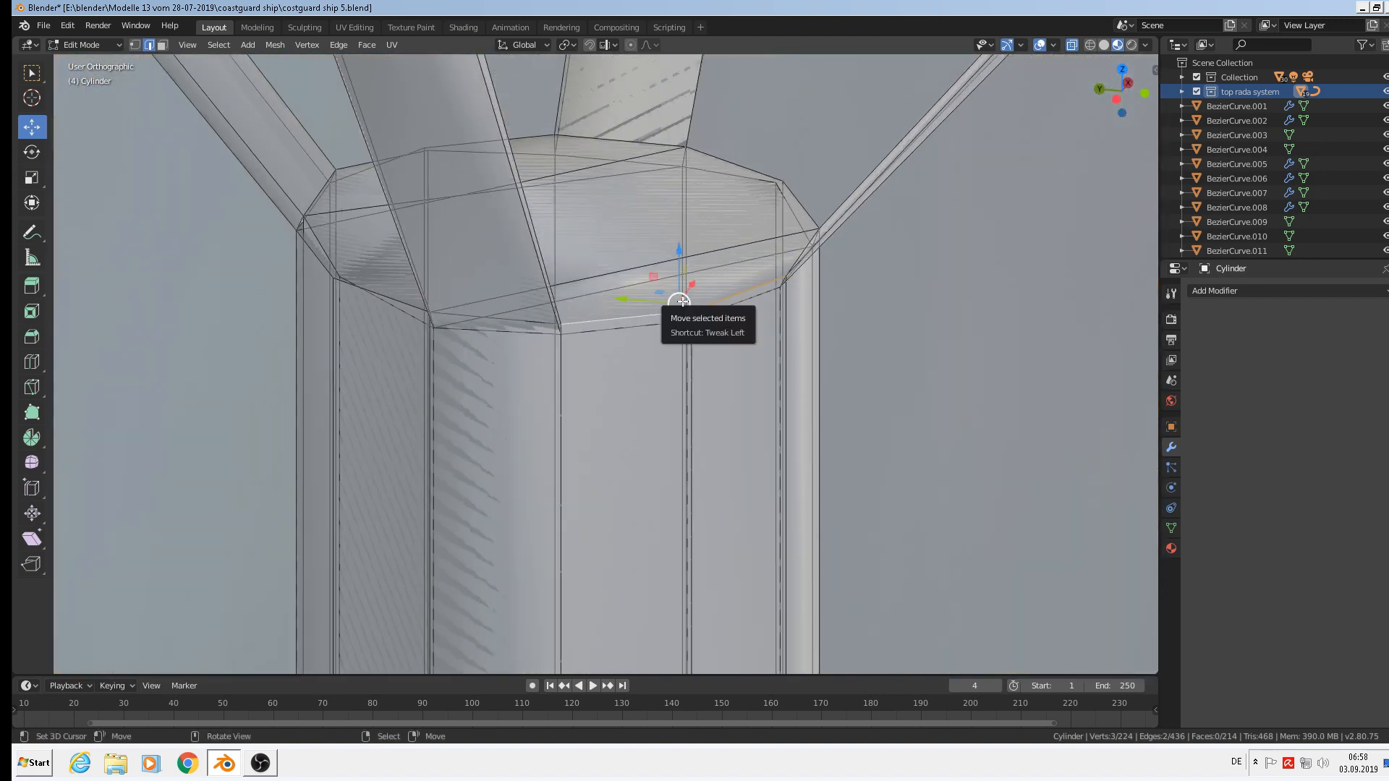
scroll(683, 301, down, 4)
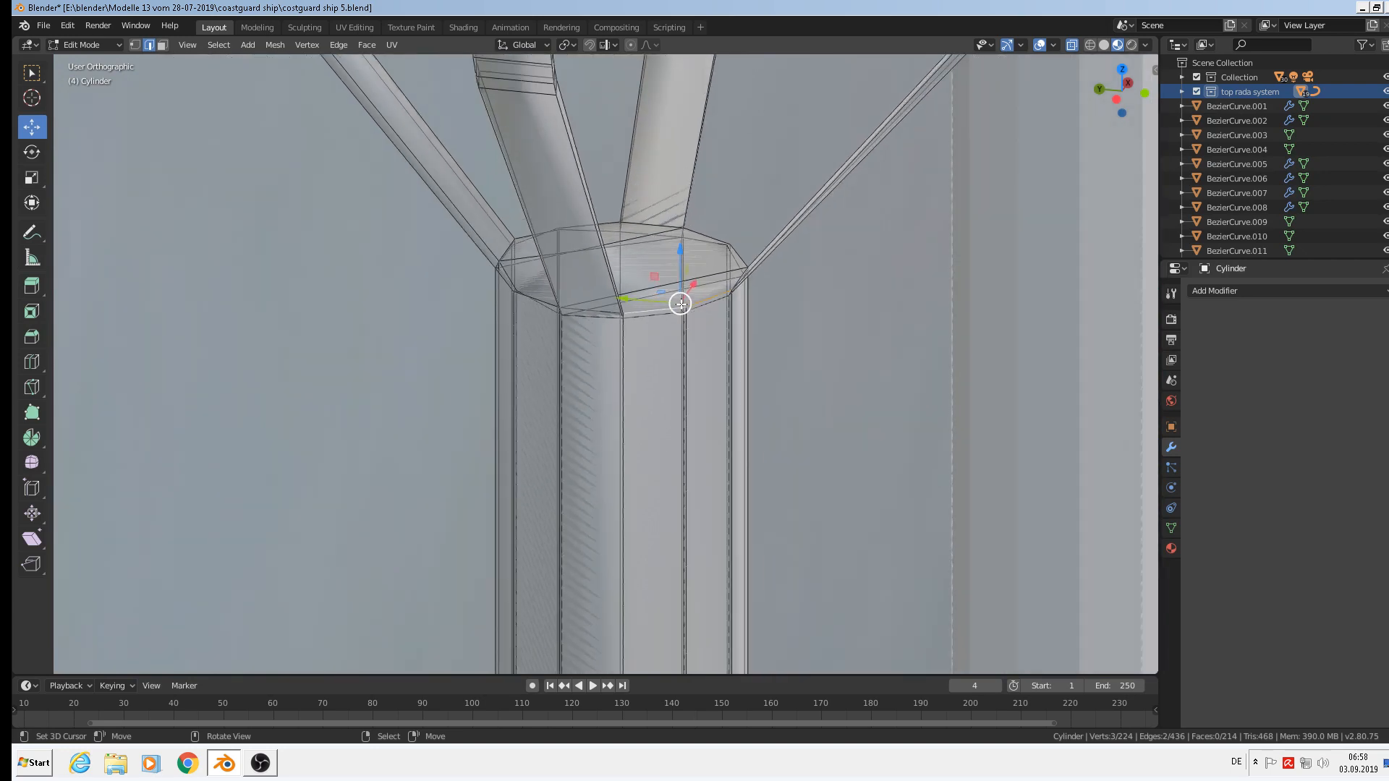
key(s)
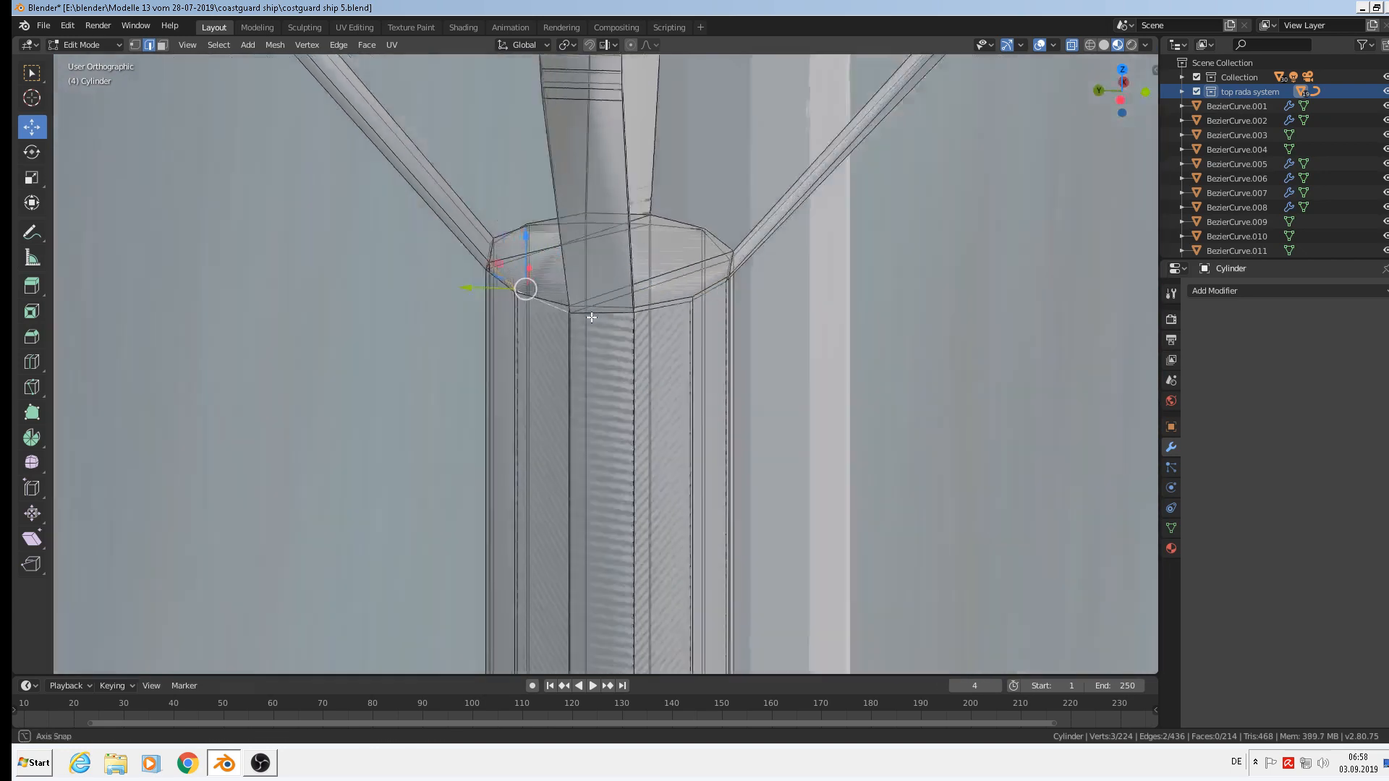
key(z)
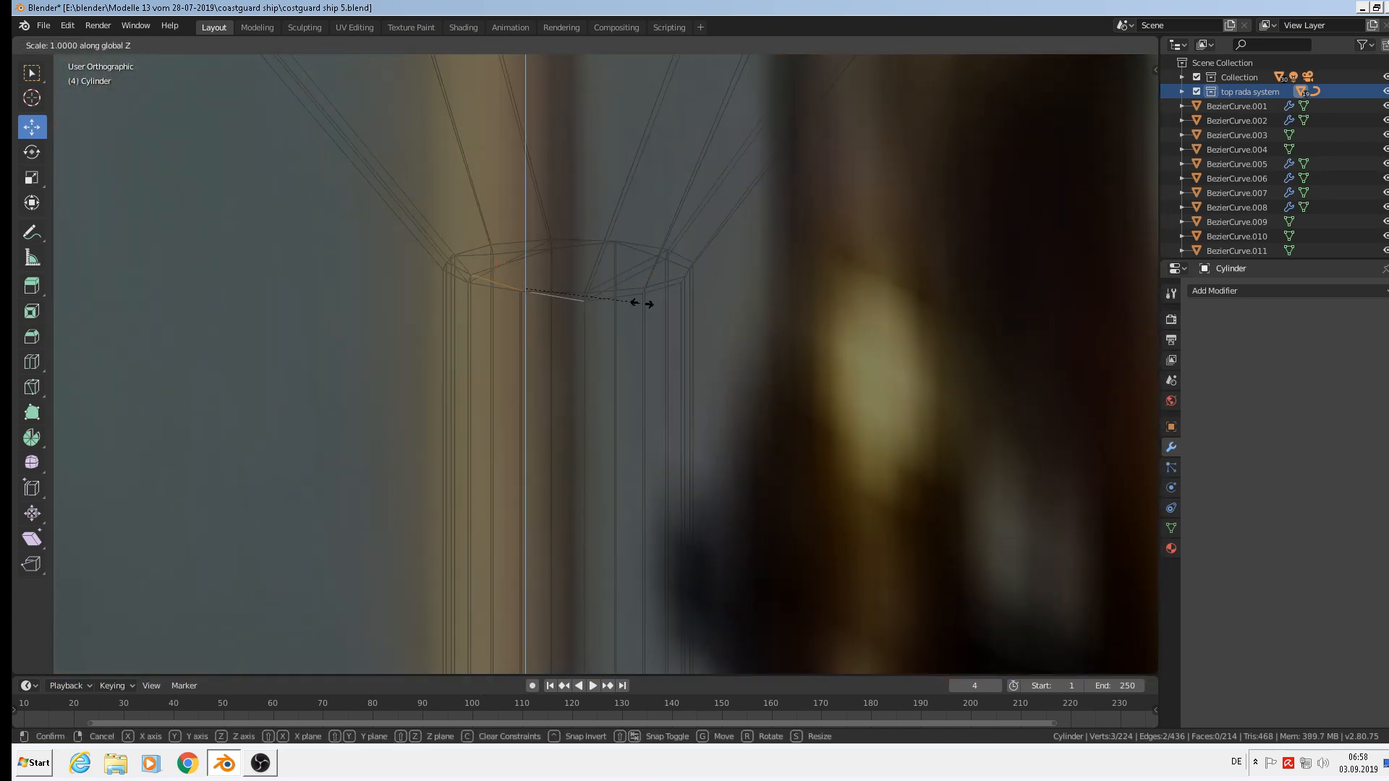
right_click(640, 305)
right_click(636, 307)
middle_drag(637, 307, 494, 315)
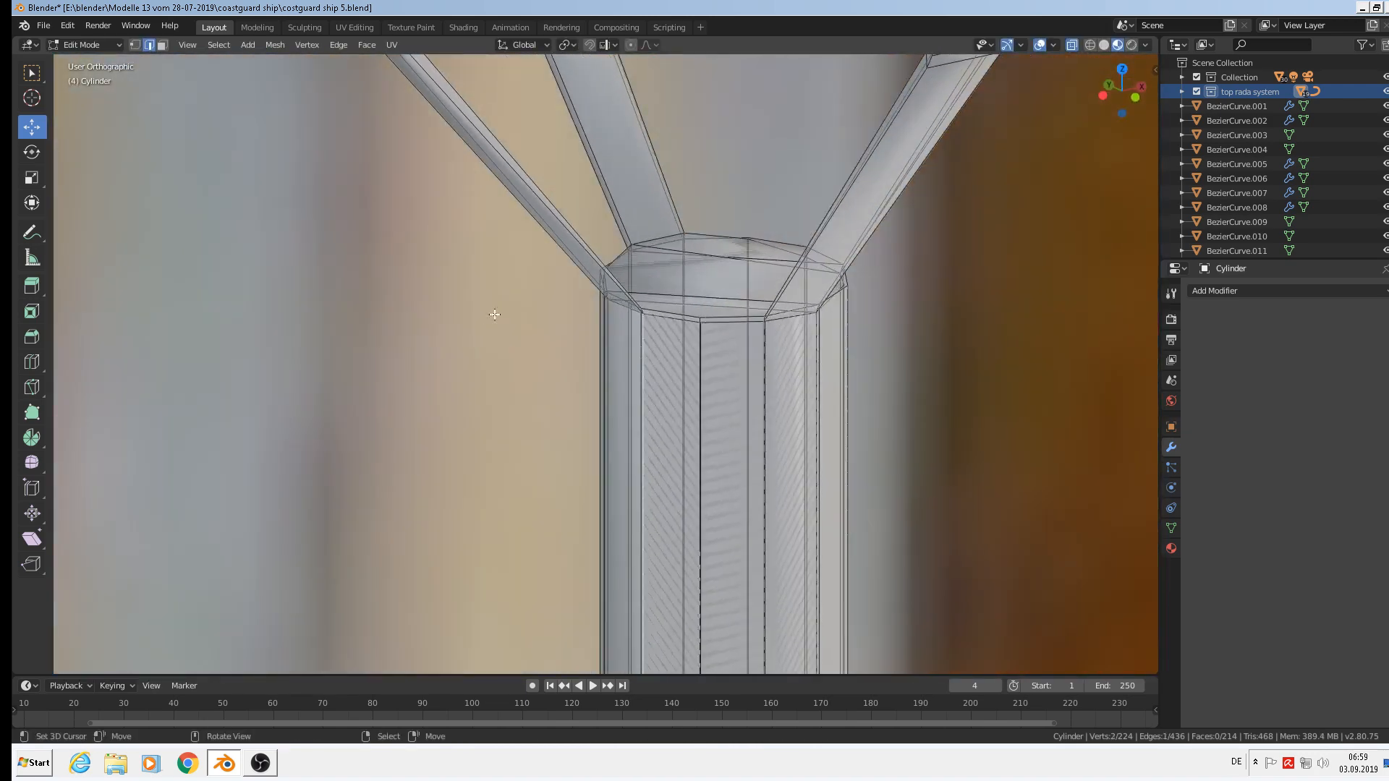
scroll(495, 315, down, 3)
scroll(665, 316, down, 2)
scroll(665, 316, up, 4)
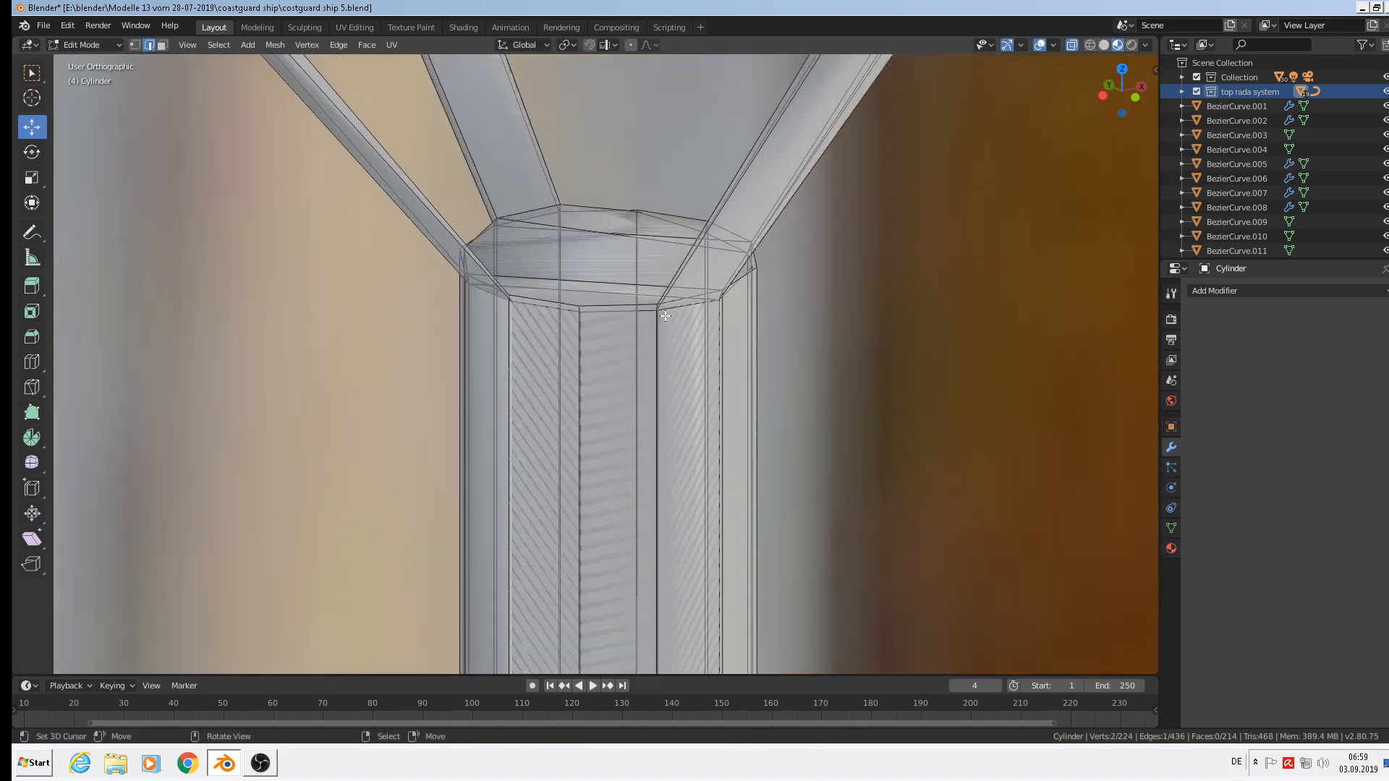
middle_drag(637, 328, 613, 279)
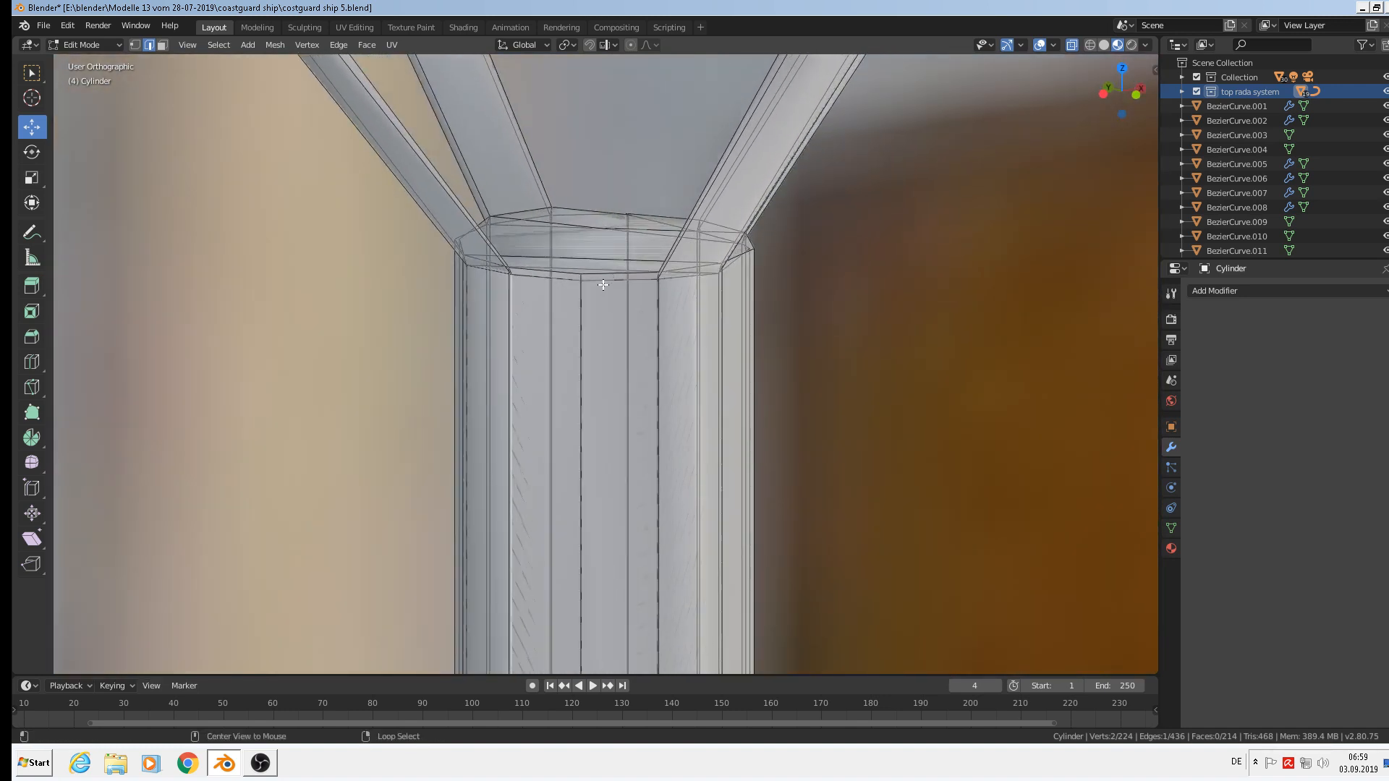
shift+click(603, 284)
key(x)
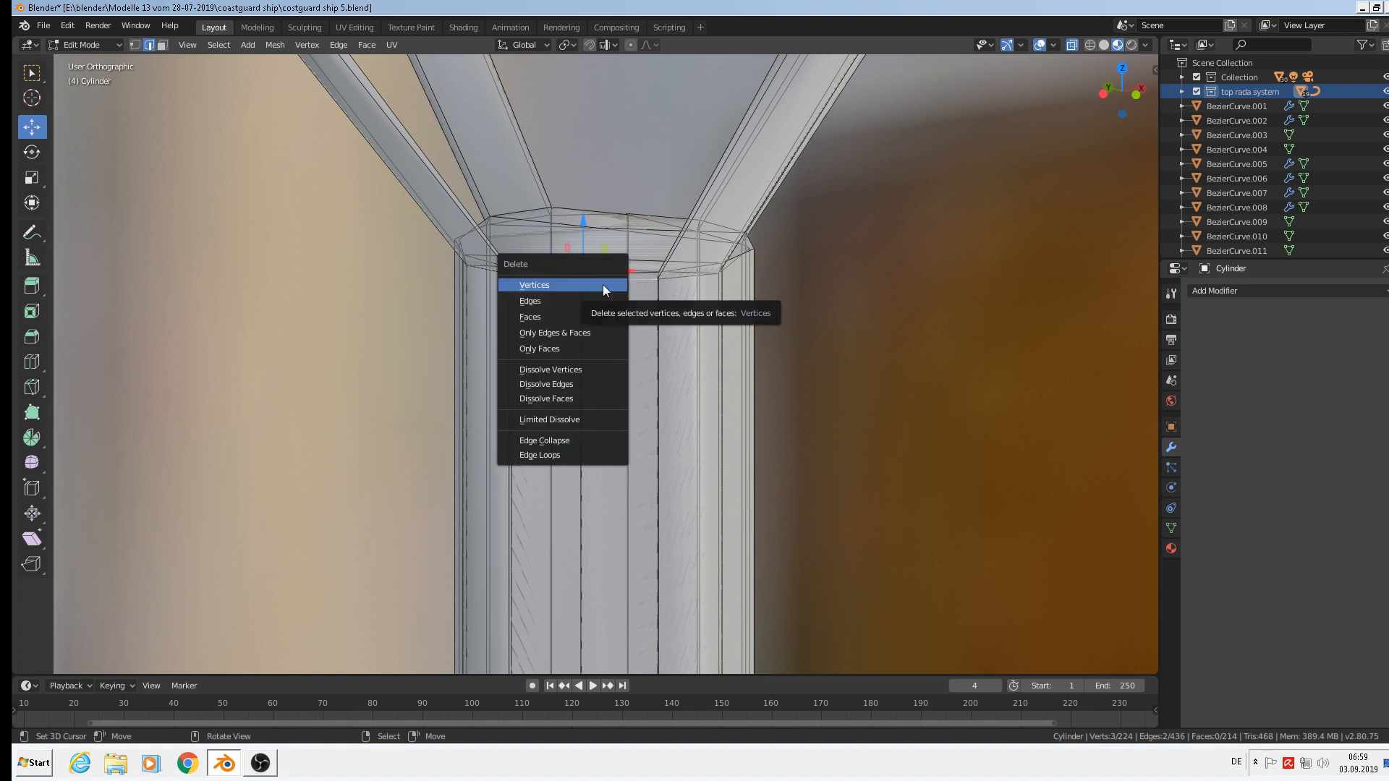
click(420, 205)
scroll(478, 233, down, 4)
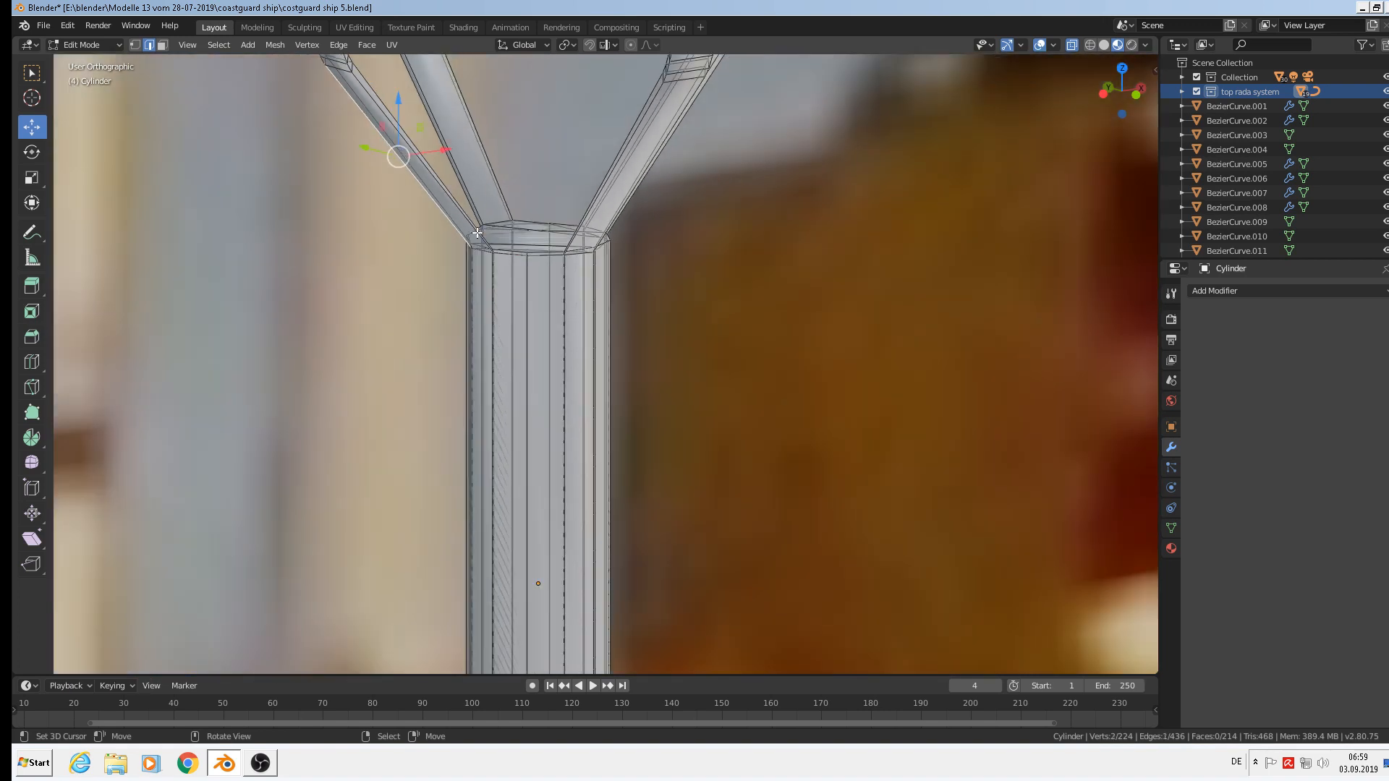
Add a single loop cut to each of two neighbouring prongs, slid to their bases with factors of about 0.949 and 0.983
key(ctrl+r)
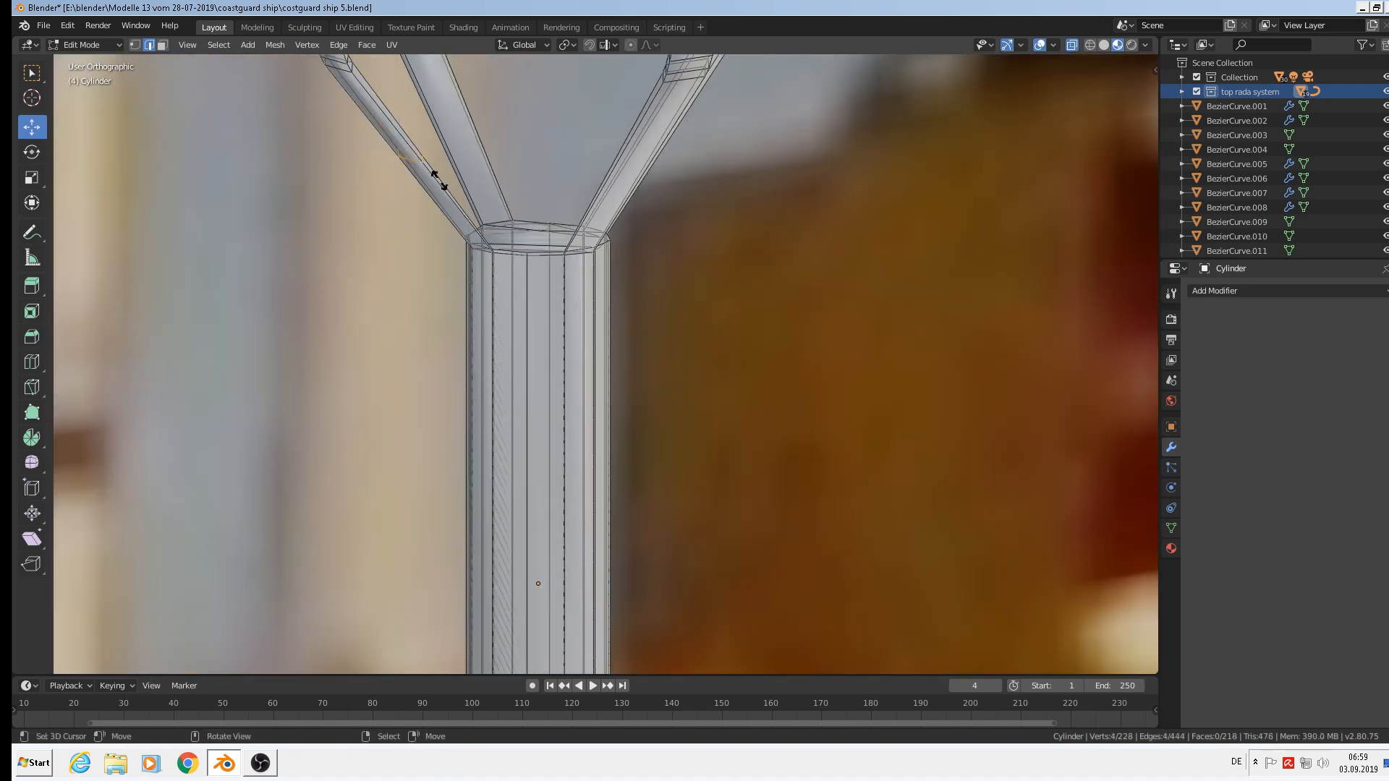
click(436, 179)
click(507, 267)
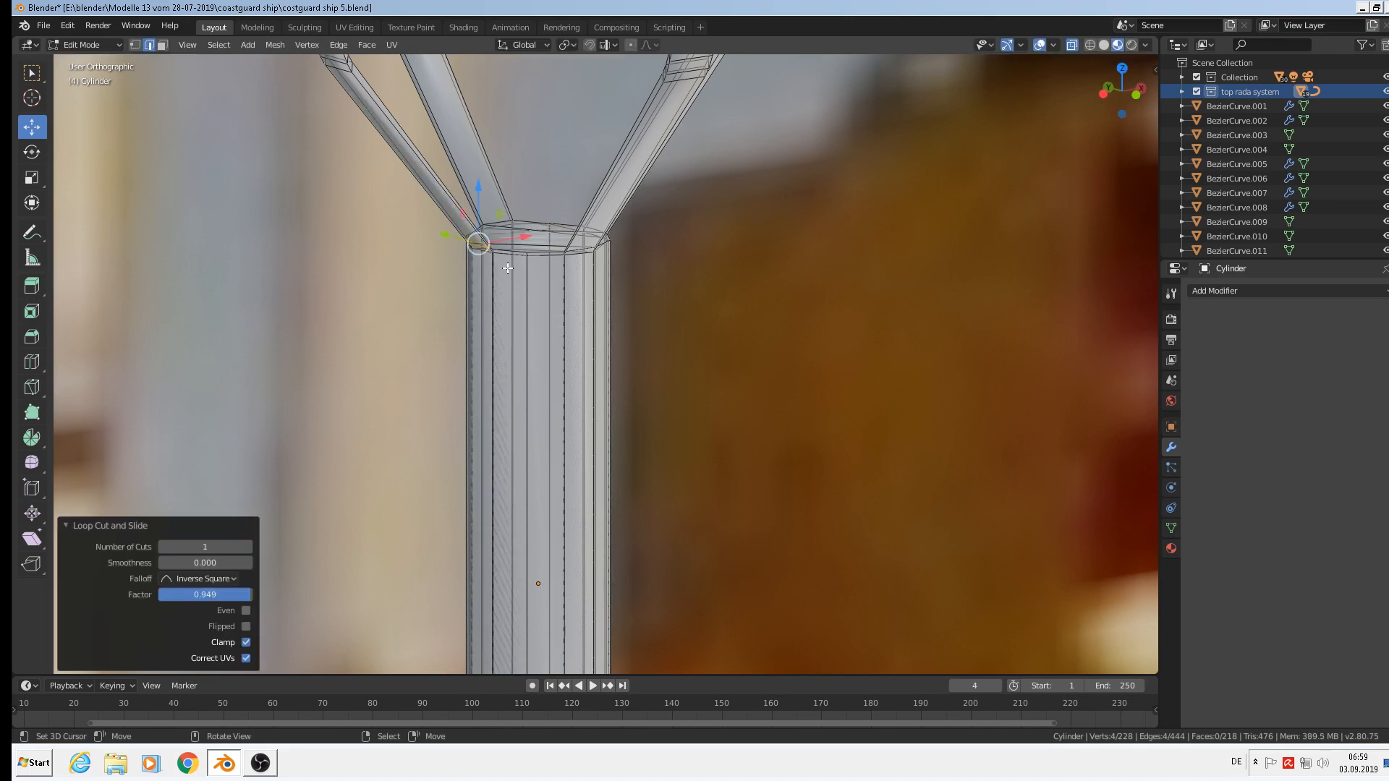
key(ctrl+r)
click(460, 126)
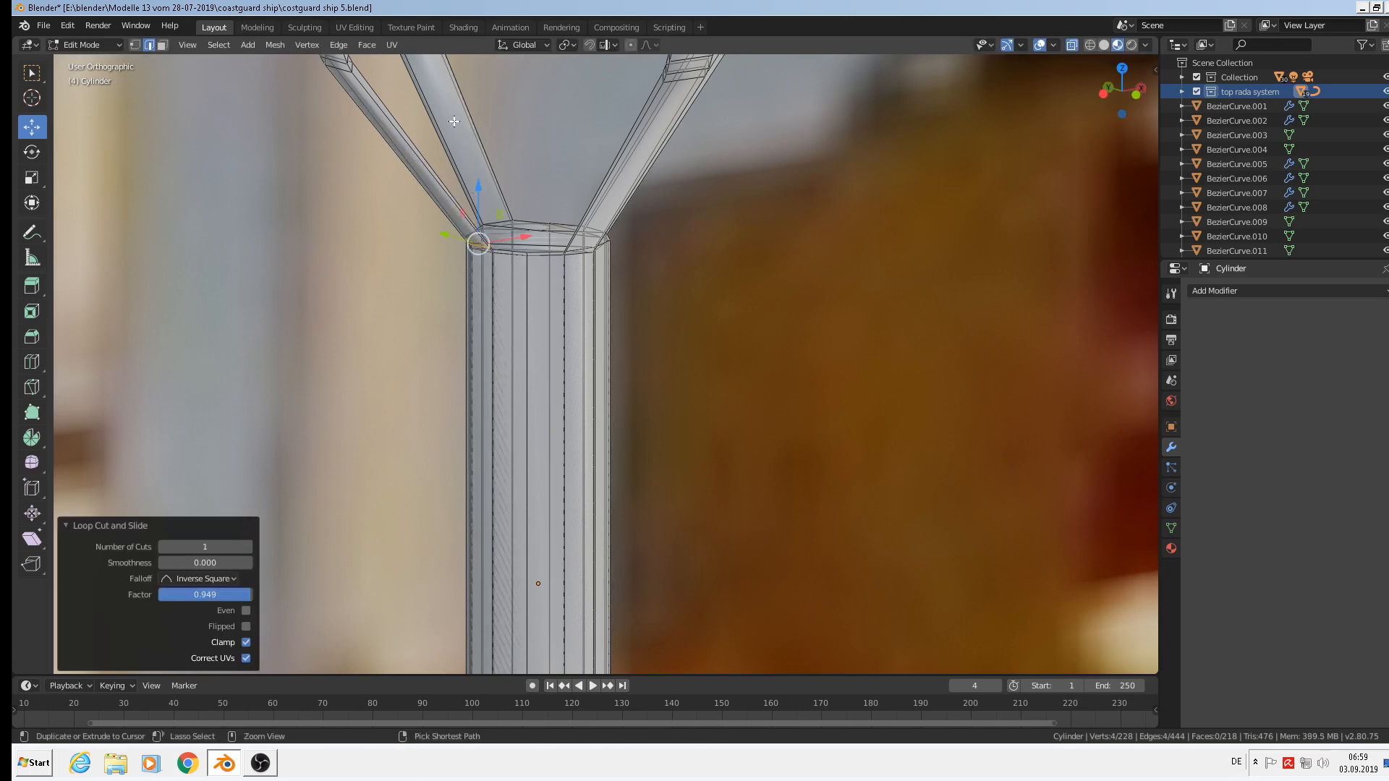
click(526, 232)
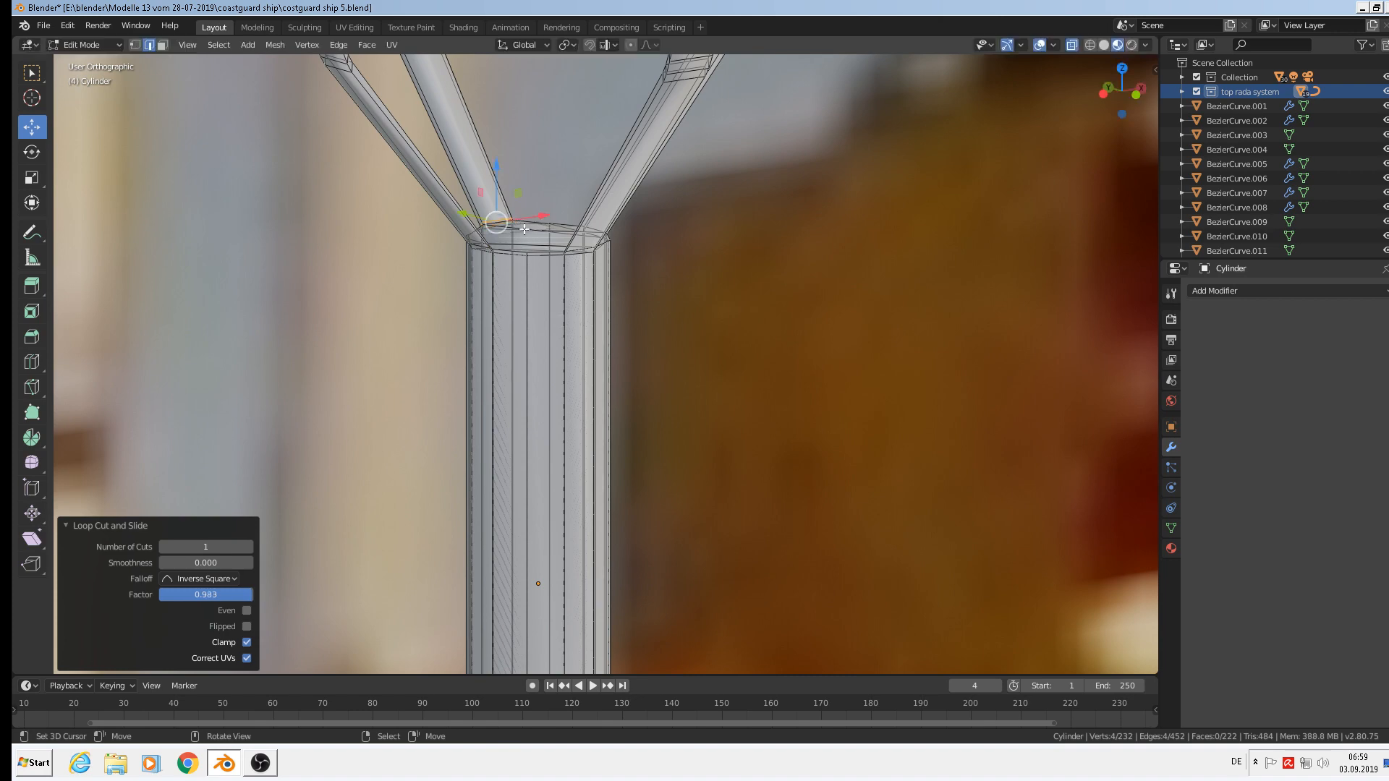
Add a loop cut near the base of each remaining prong, with slide factors of about 0.945 and 0.952, and deselect everything
middle_drag(637, 162, 617, 130)
key(ctrl+r)
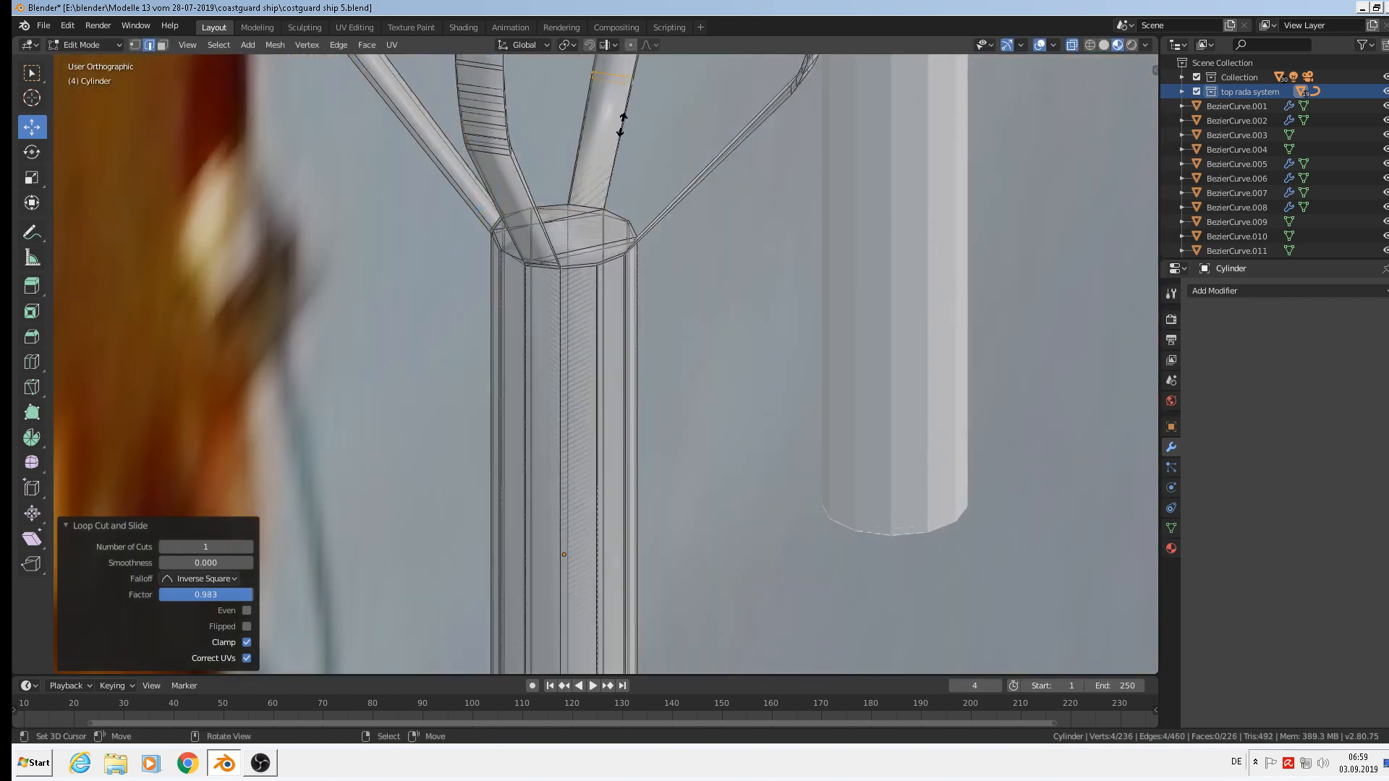
click(612, 145)
click(604, 258)
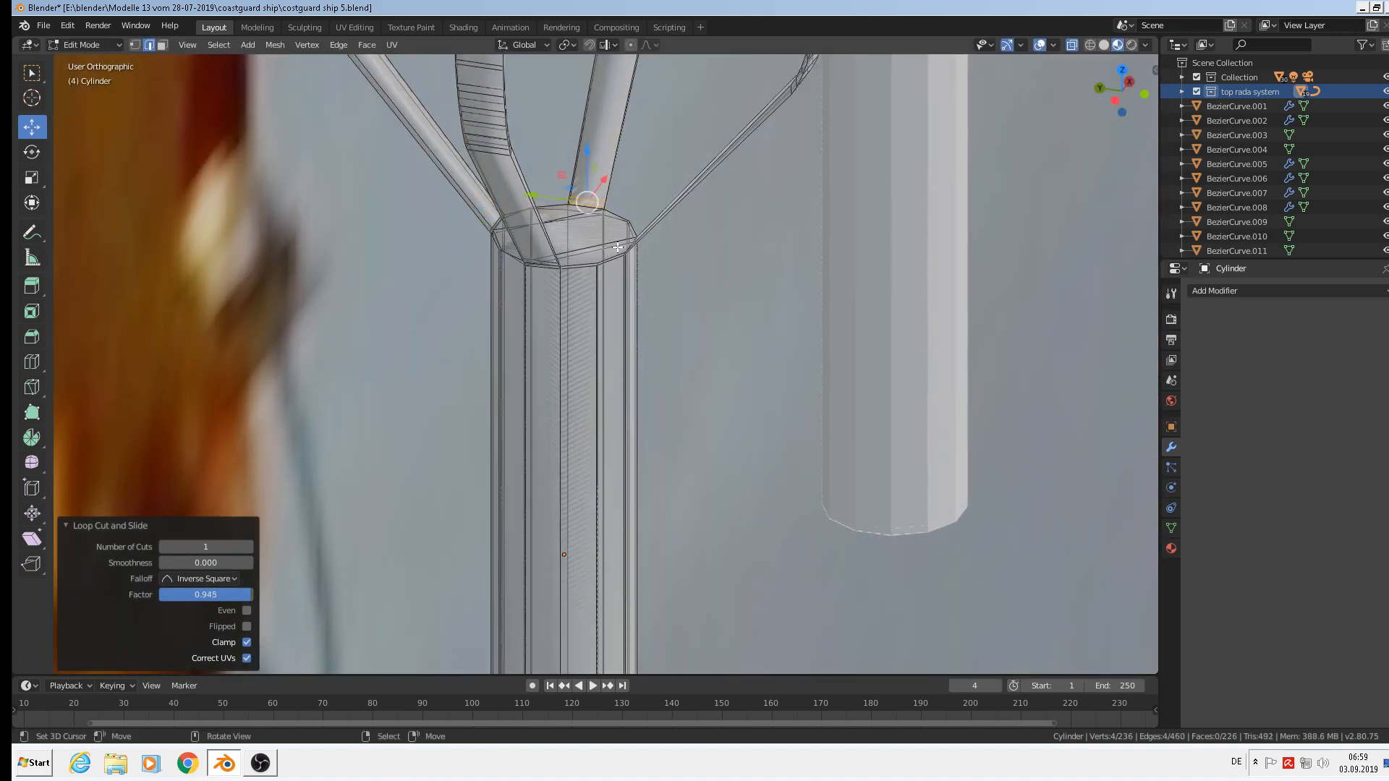
middle_drag(604, 259, 707, 241)
key(ctrl+r)
click(769, 138)
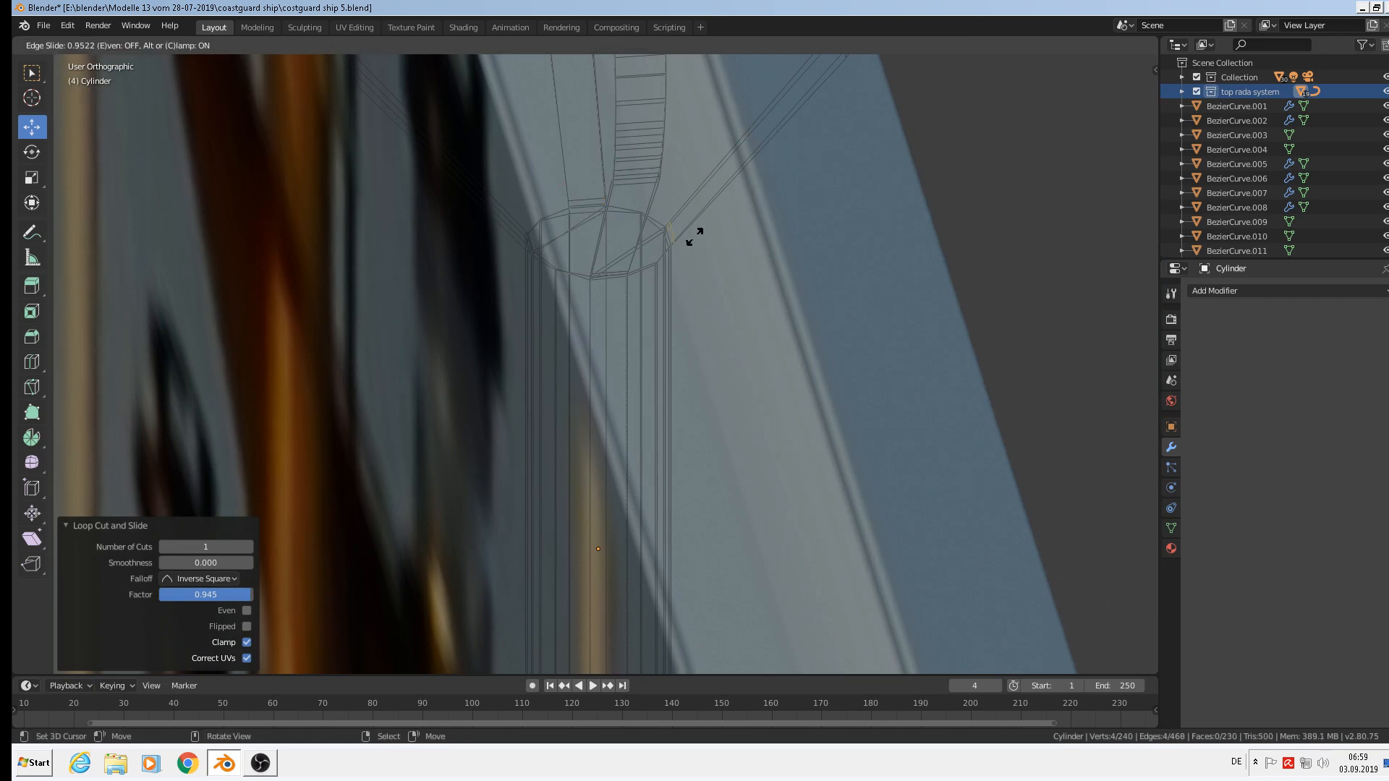
click(694, 233)
scroll(642, 294, up, 5)
scroll(635, 300, down, 4)
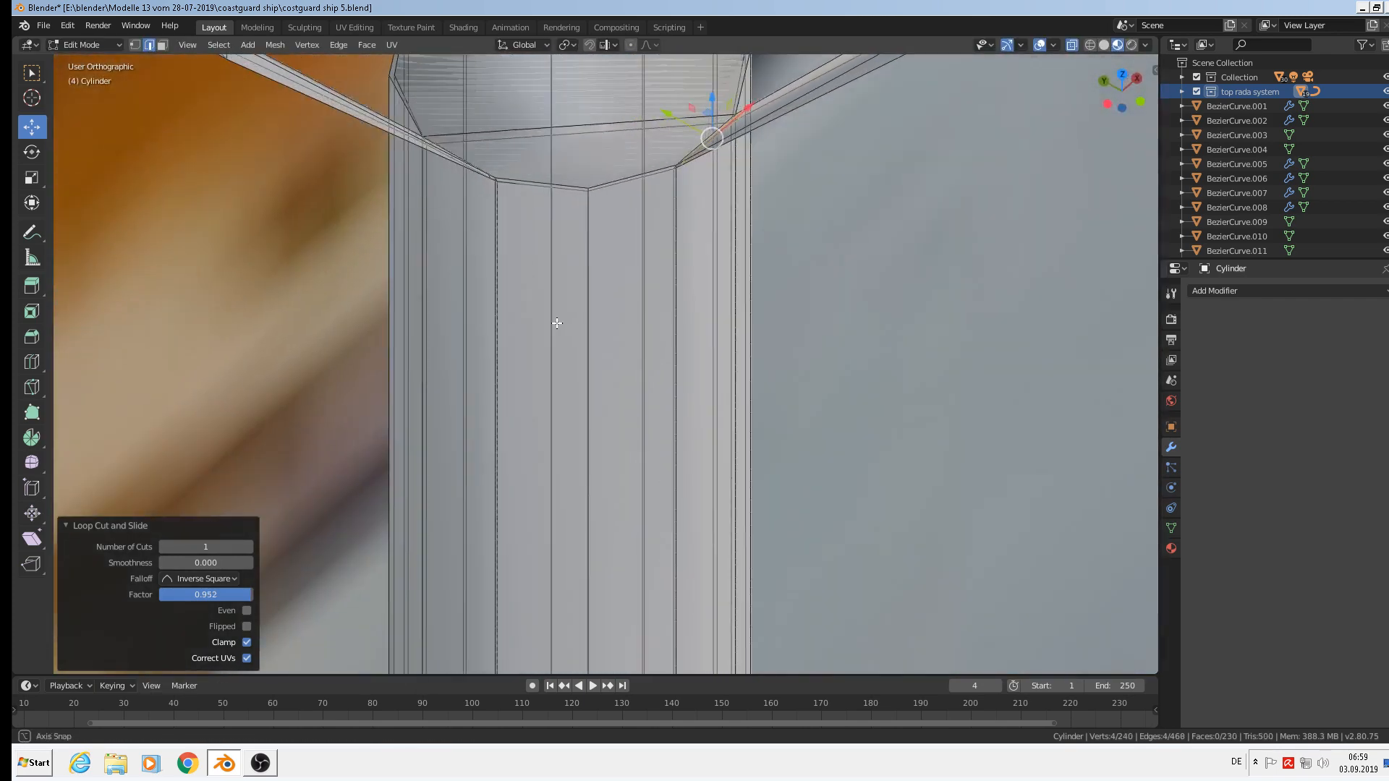
middle_drag(555, 323, 482, 297)
key(alt+a)
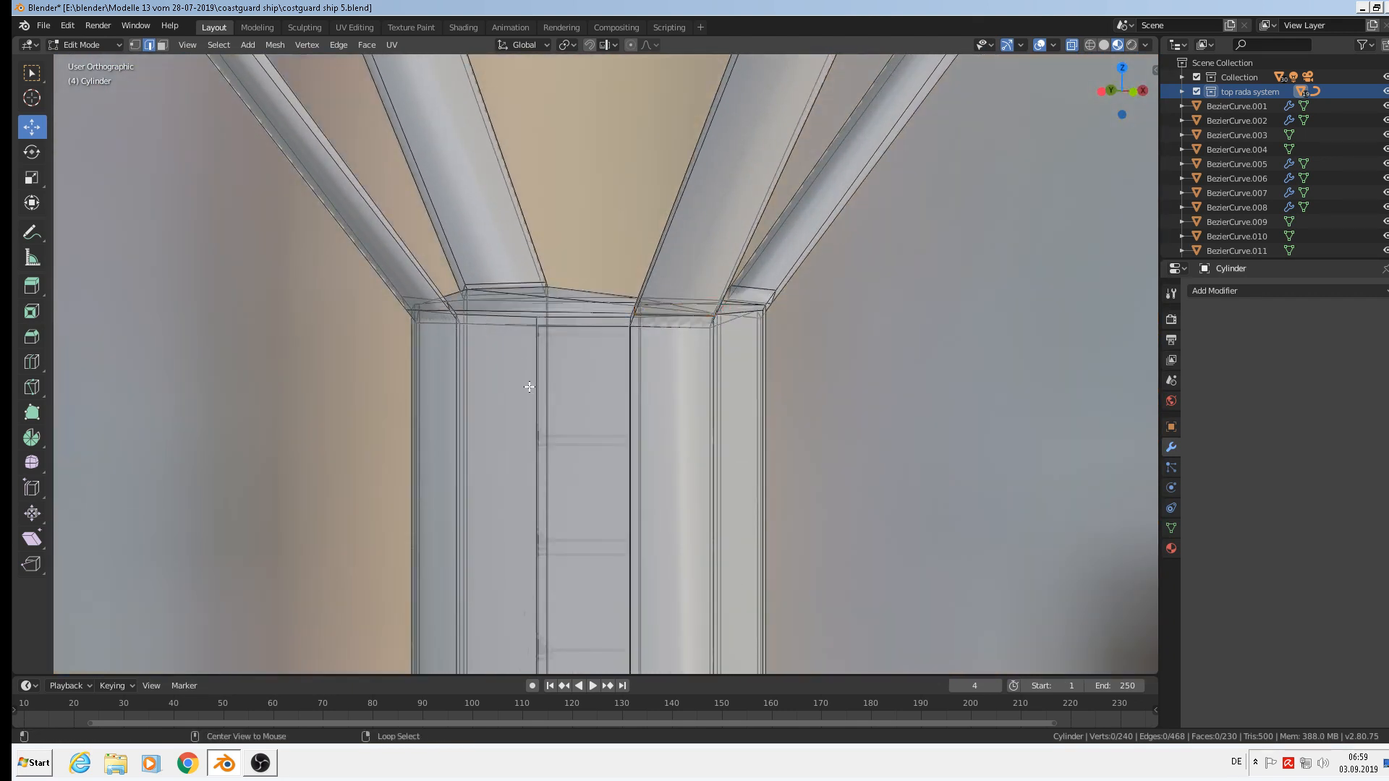
In vertex select mode, circle-select the first group of vertices along the tube's upper rim
scroll(497, 342, up, 2)
key(c)
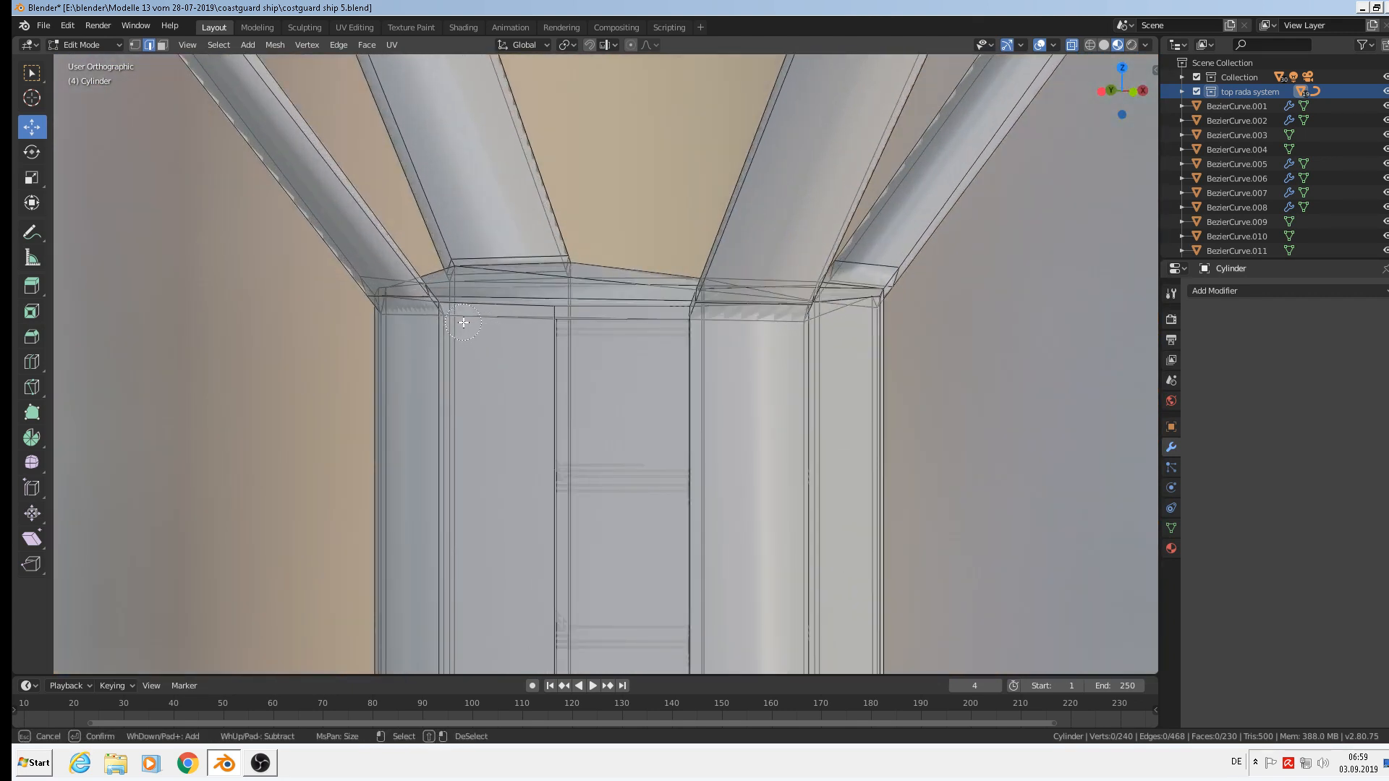
key(Escape)
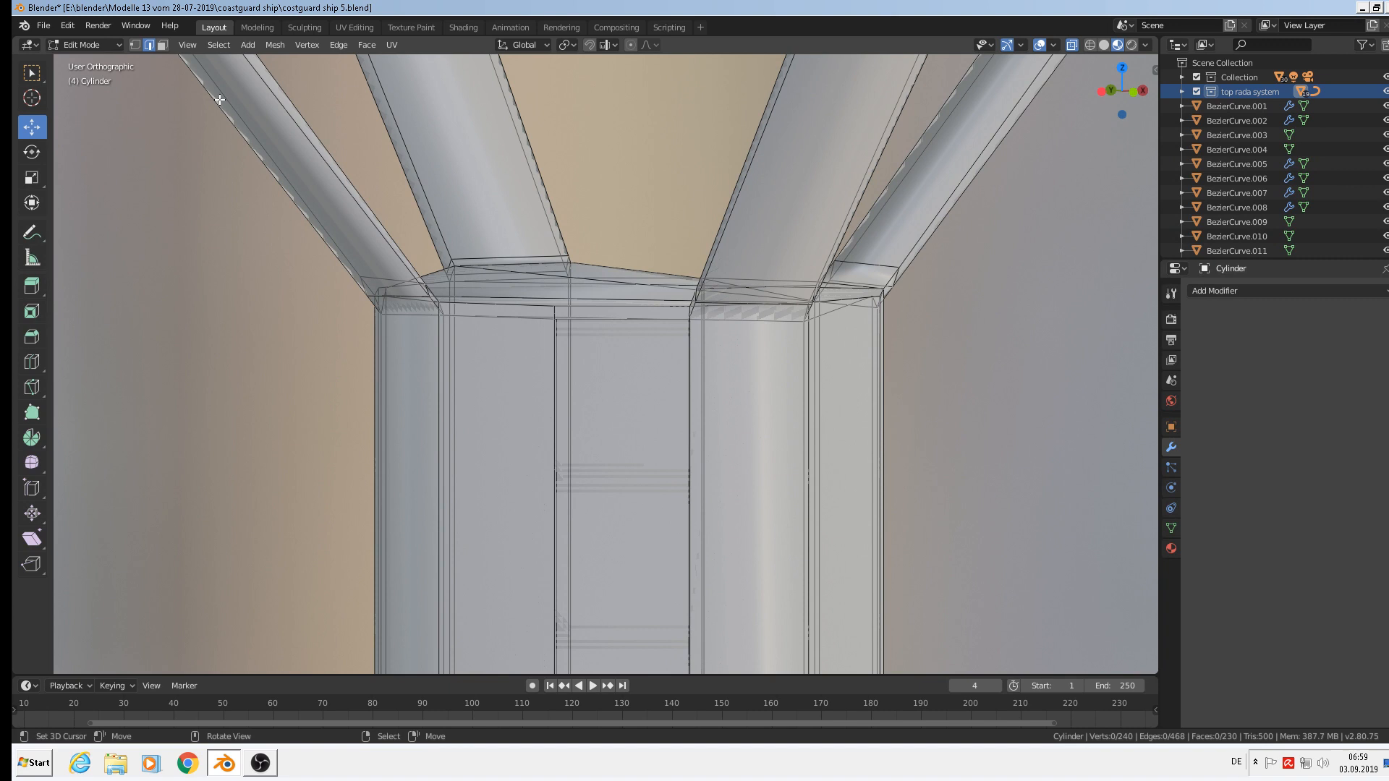
click(136, 45)
middle_drag(486, 321, 448, 348)
key(c)
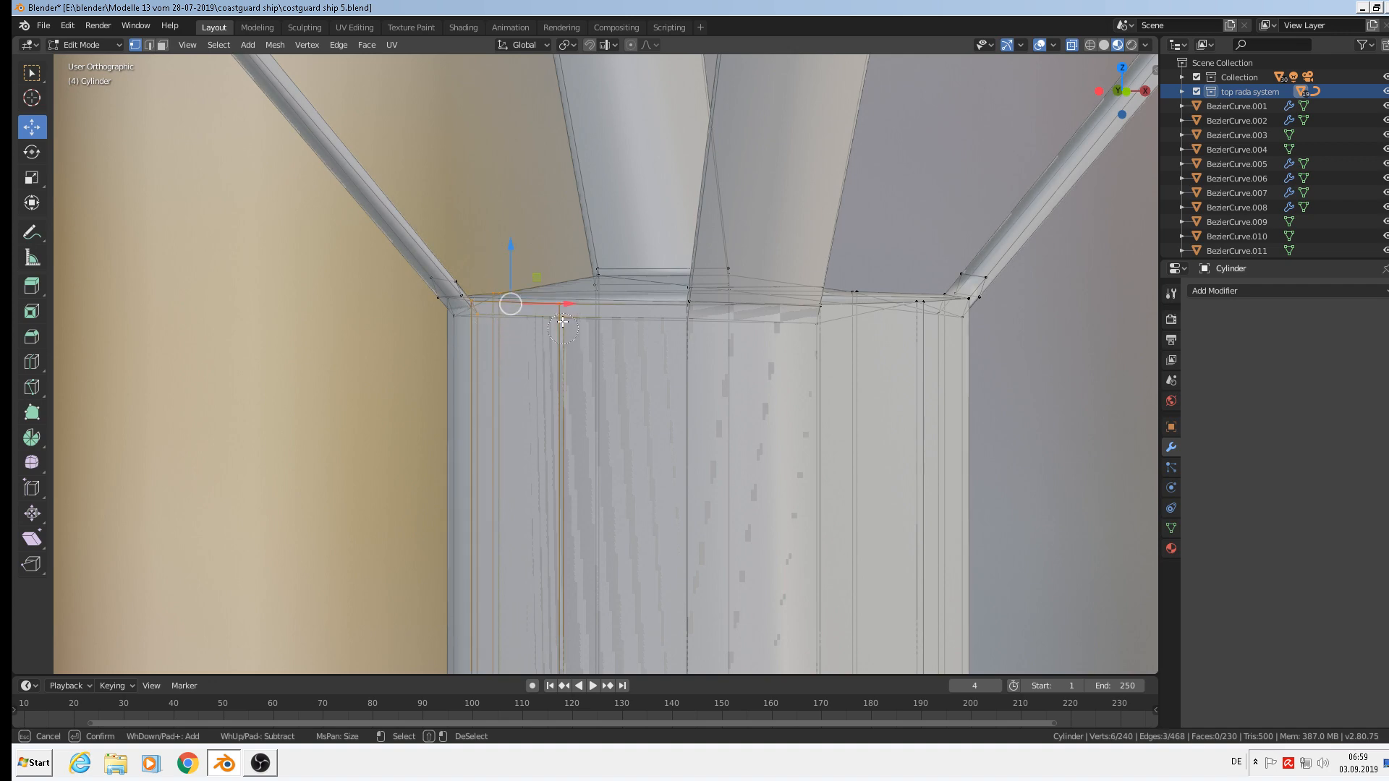
key(Escape)
middle_drag(563, 322, 545, 304)
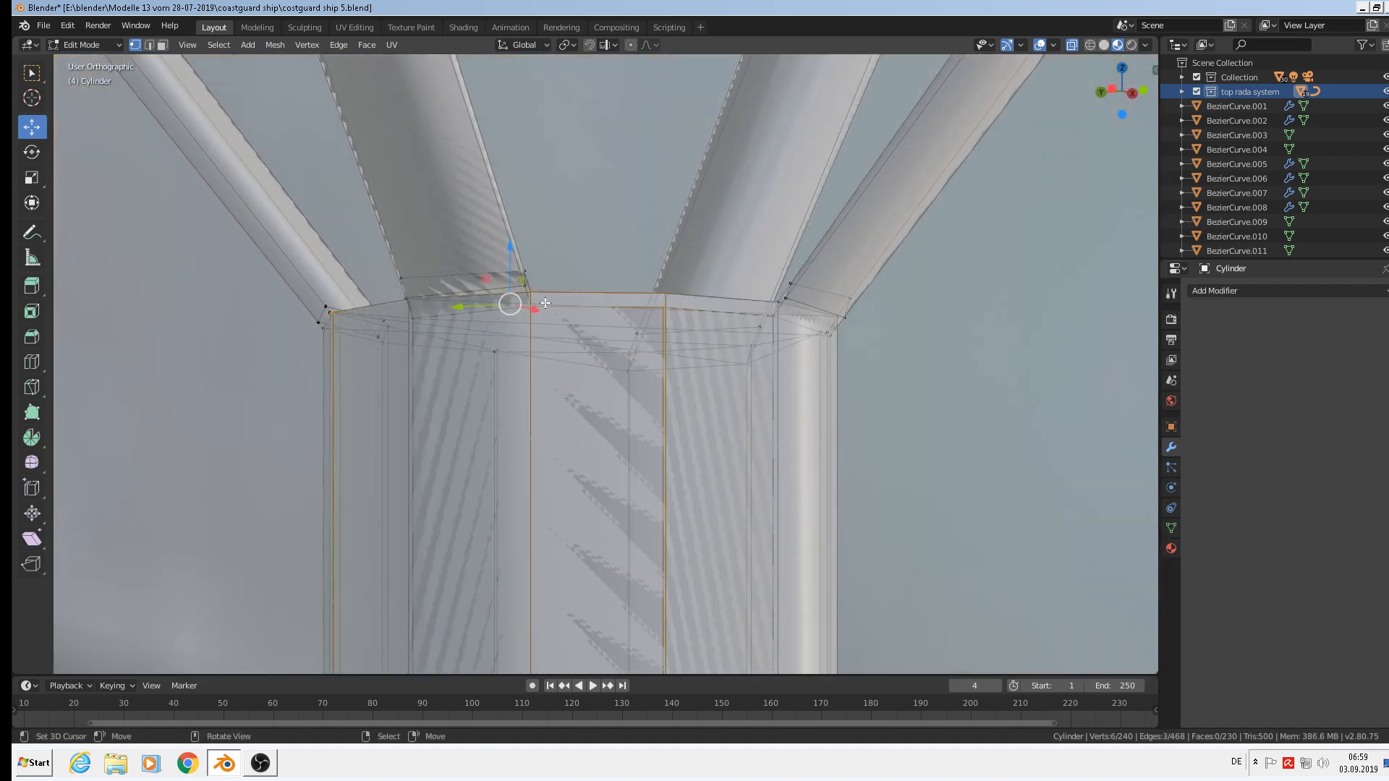
key(c)
click(412, 312)
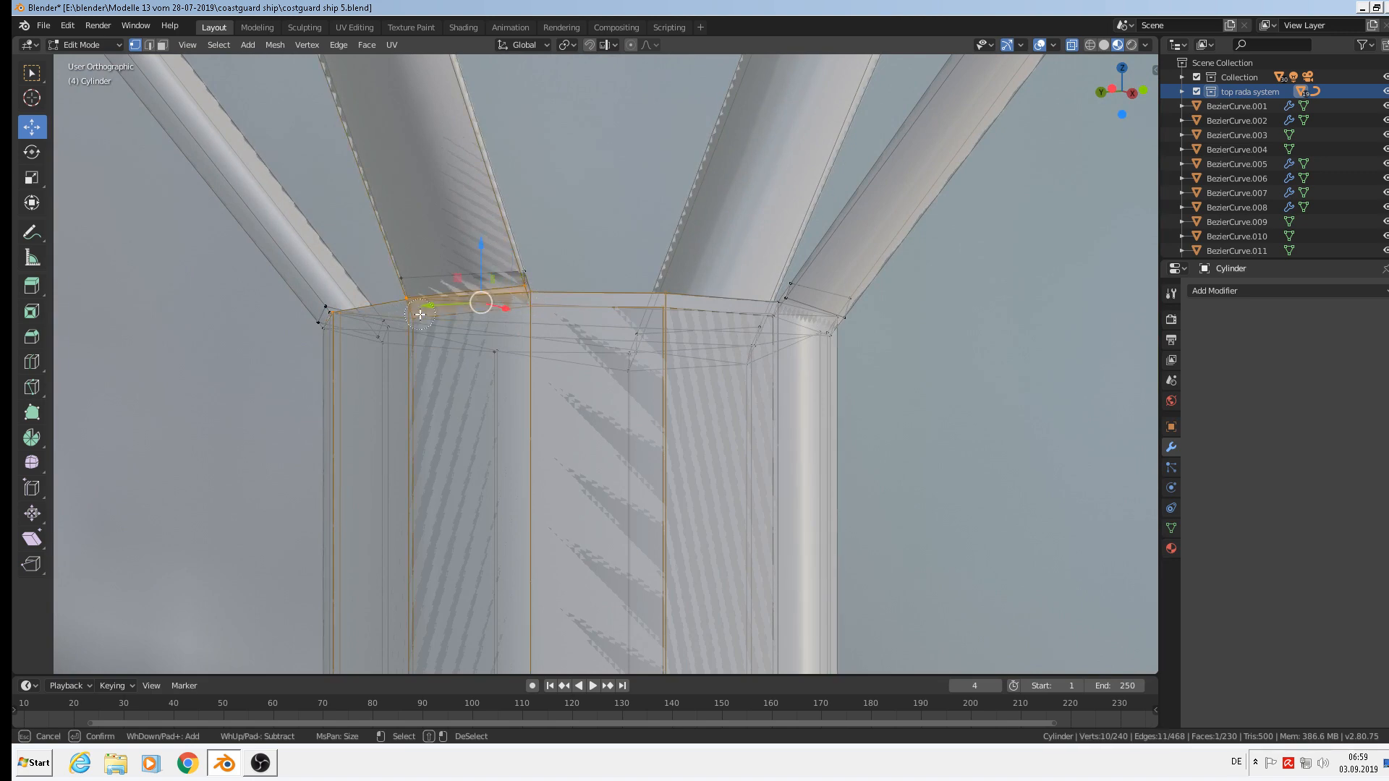
key(Escape)
mouse_move(404, 327)
middle_down()
mouse_move(477, 356)
mouse_move(503, 343)
middle_up()
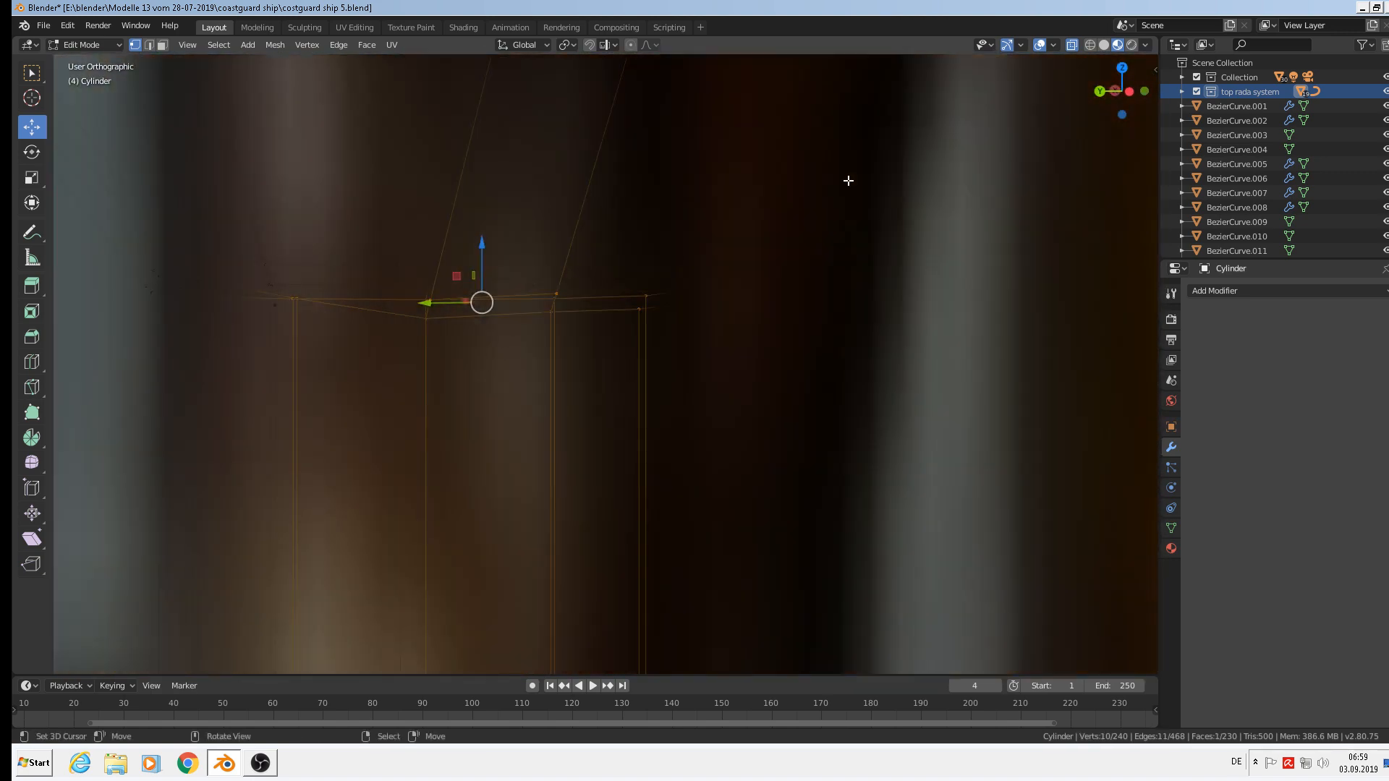
Switch to wireframe shading and add the adjacent double row of upper rim vertices to the selection
click(1090, 46)
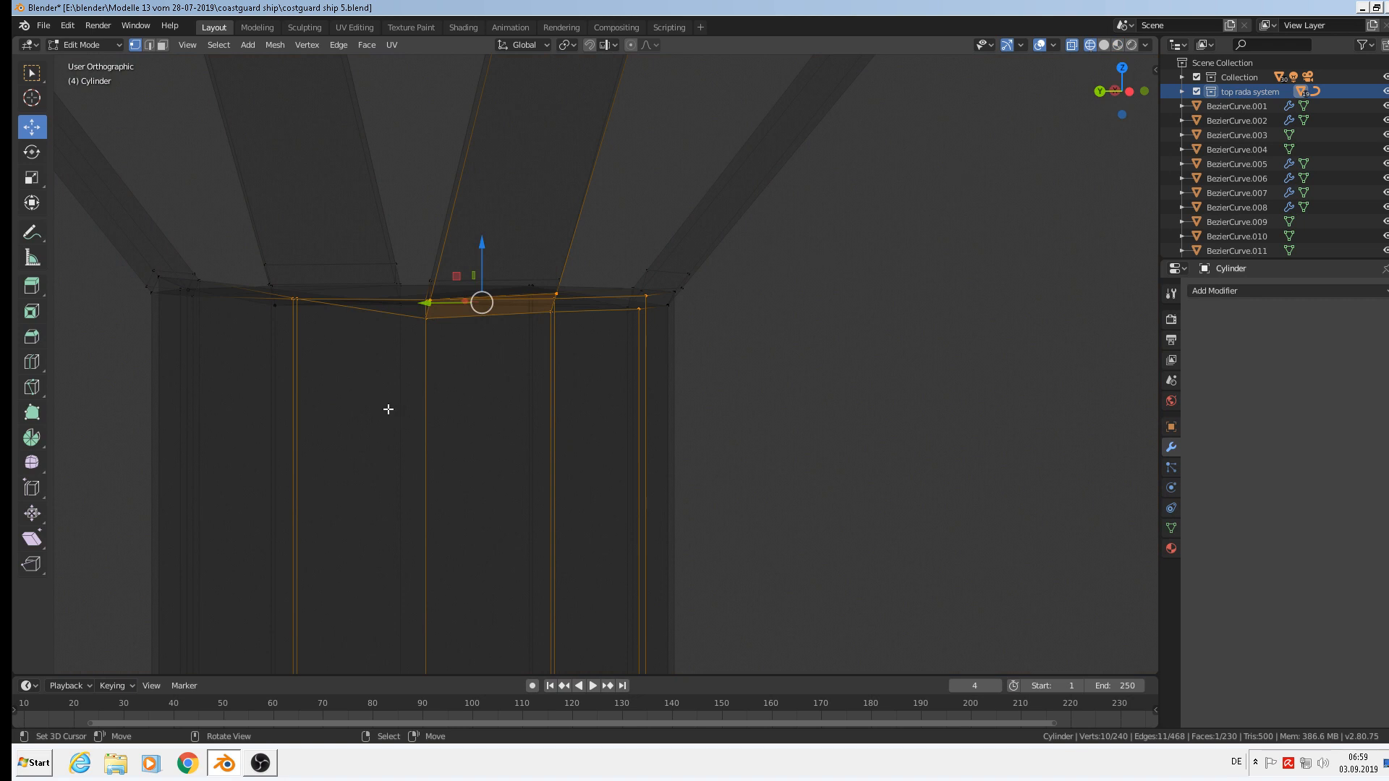
mouse_move(388, 406)
middle_down()
mouse_move(416, 367)
mouse_move(439, 378)
mouse_move(465, 341)
mouse_move(528, 322)
mouse_move(545, 275)
mouse_move(437, 297)
middle_up()
scroll(458, 272, up, 2)
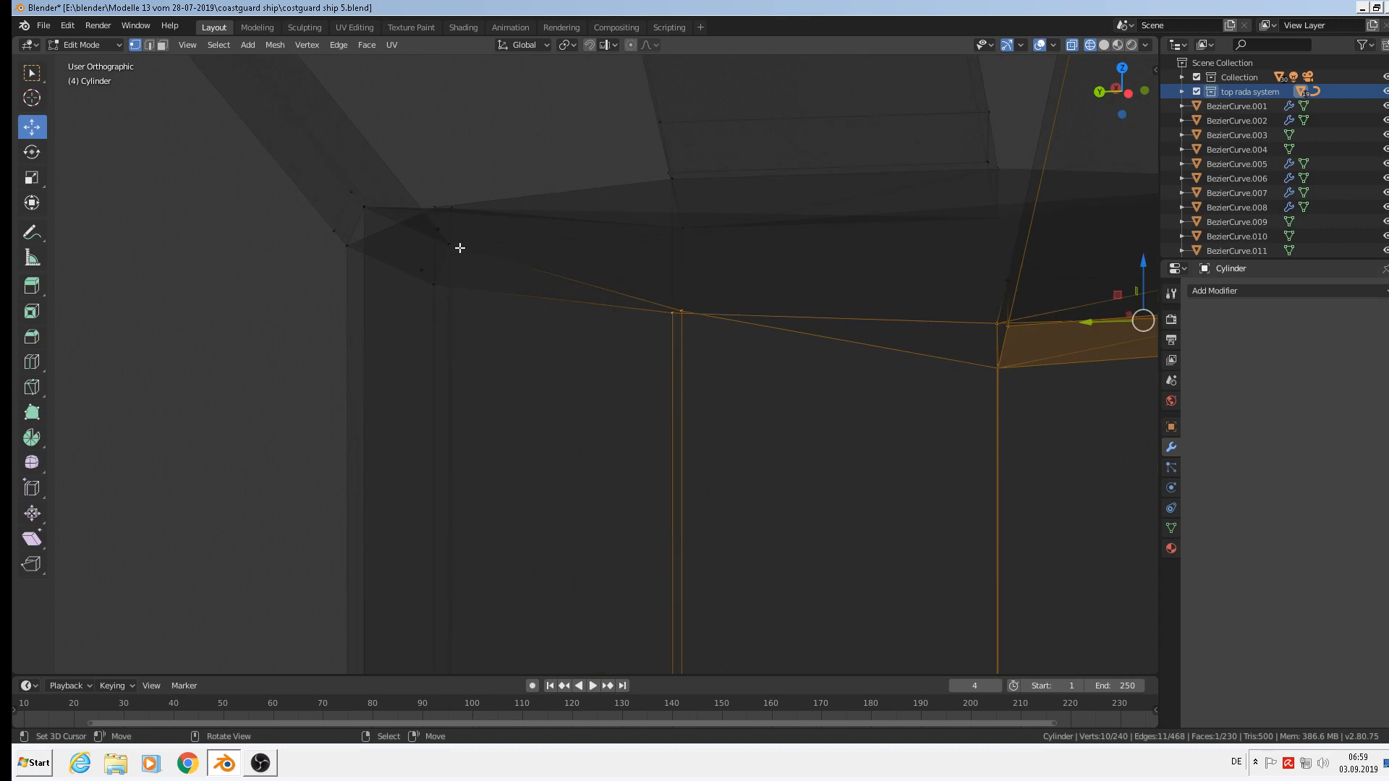
shift+click(455, 246)
shift+click(443, 285)
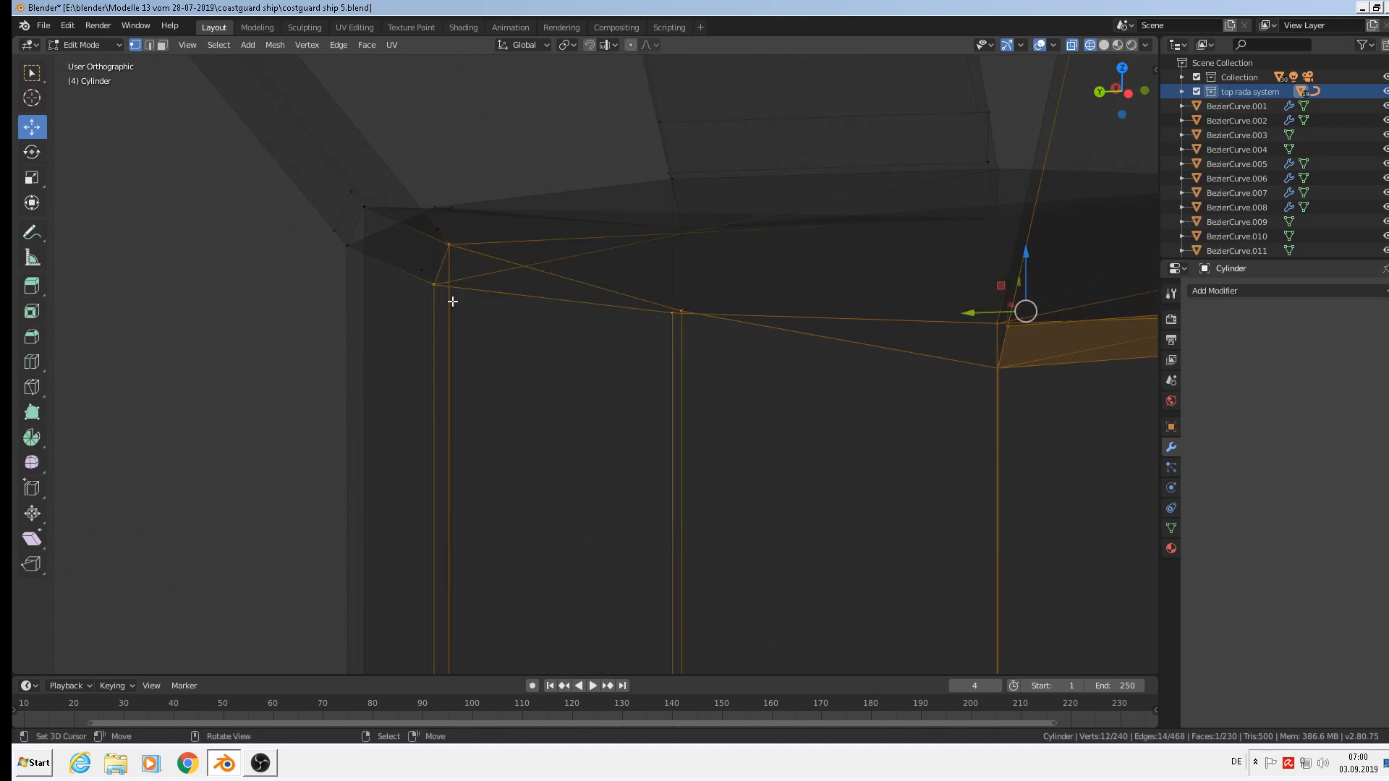
middle_drag(453, 301, 350, 306)
key(c)
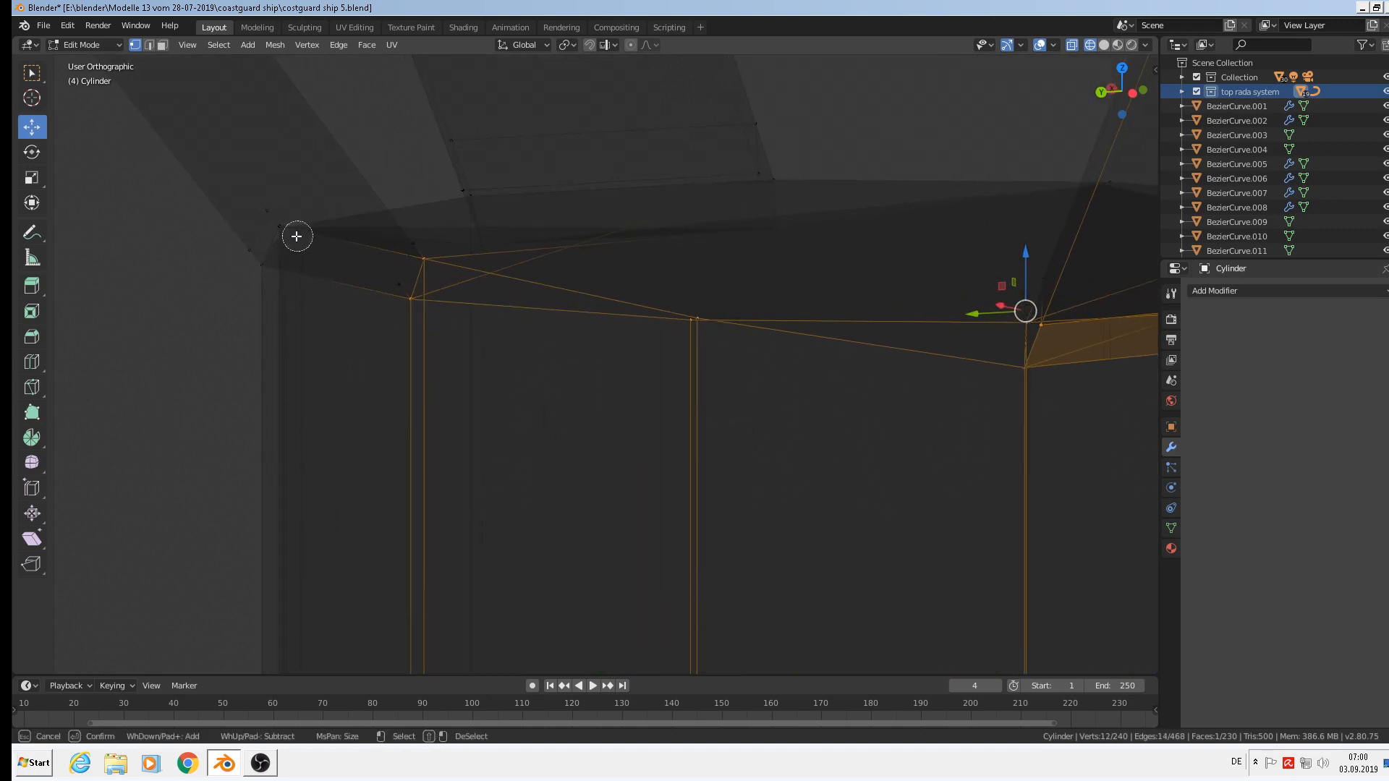
mouse_move(287, 236)
mouse_down()
mouse_move(279, 276)
mouse_move(301, 289)
mouse_up()
key(Return)
Circle-select the vertices on the remaining sides of the tube's upper rim, working around to complete the selection
middle_drag(402, 319, 612, 311)
shift+middle_drag(555, 366, 955, 329)
mouse_move(670, 319)
middle_down()
mouse_move(650, 334)
mouse_move(573, 332)
mouse_move(546, 313)
middle_up()
key(c)
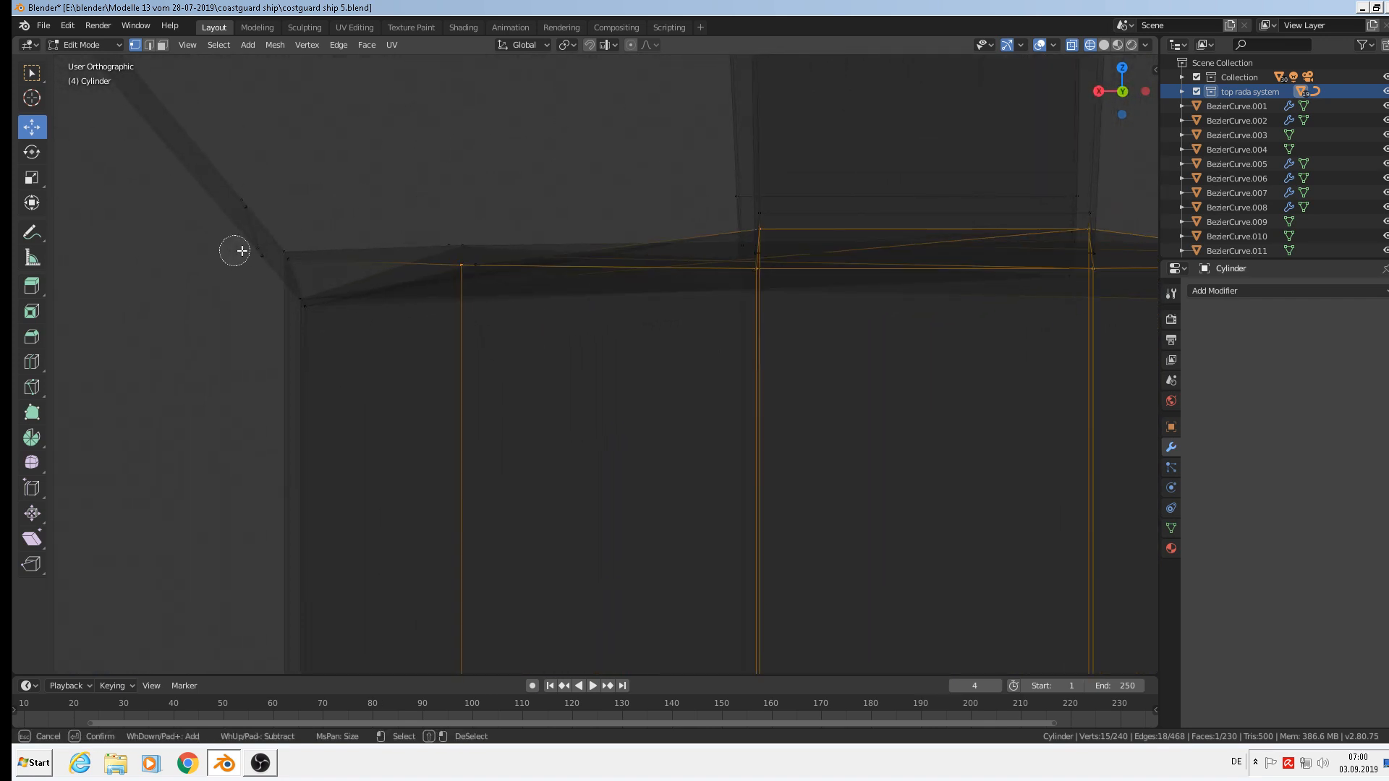
drag(291, 254, 311, 301)
key(Escape)
middle_drag(334, 314, 496, 332)
key(c)
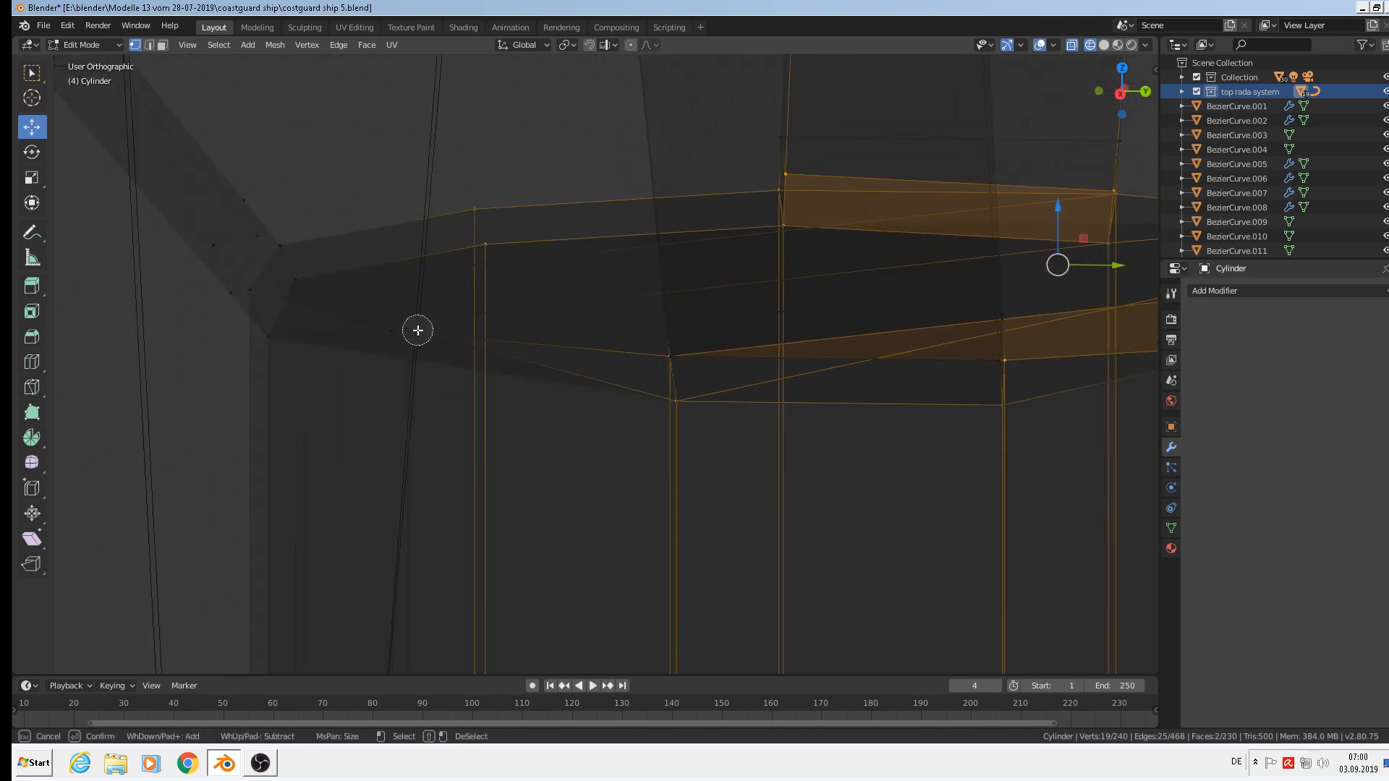
drag(415, 329, 403, 334)
key(Escape)
middle_drag(269, 332, 288, 301)
key(c)
mouse_move(297, 263)
mouse_down()
mouse_move(276, 258)
mouse_move(295, 314)
mouse_up()
key(Escape)
Remove the stray prong vertices from the selection and delete all selected vertices of the tube's upper rim
mouse_move(295, 315)
middle_down()
mouse_move(368, 347)
mouse_move(518, 359)
middle_up()
scroll(518, 359, down, 4)
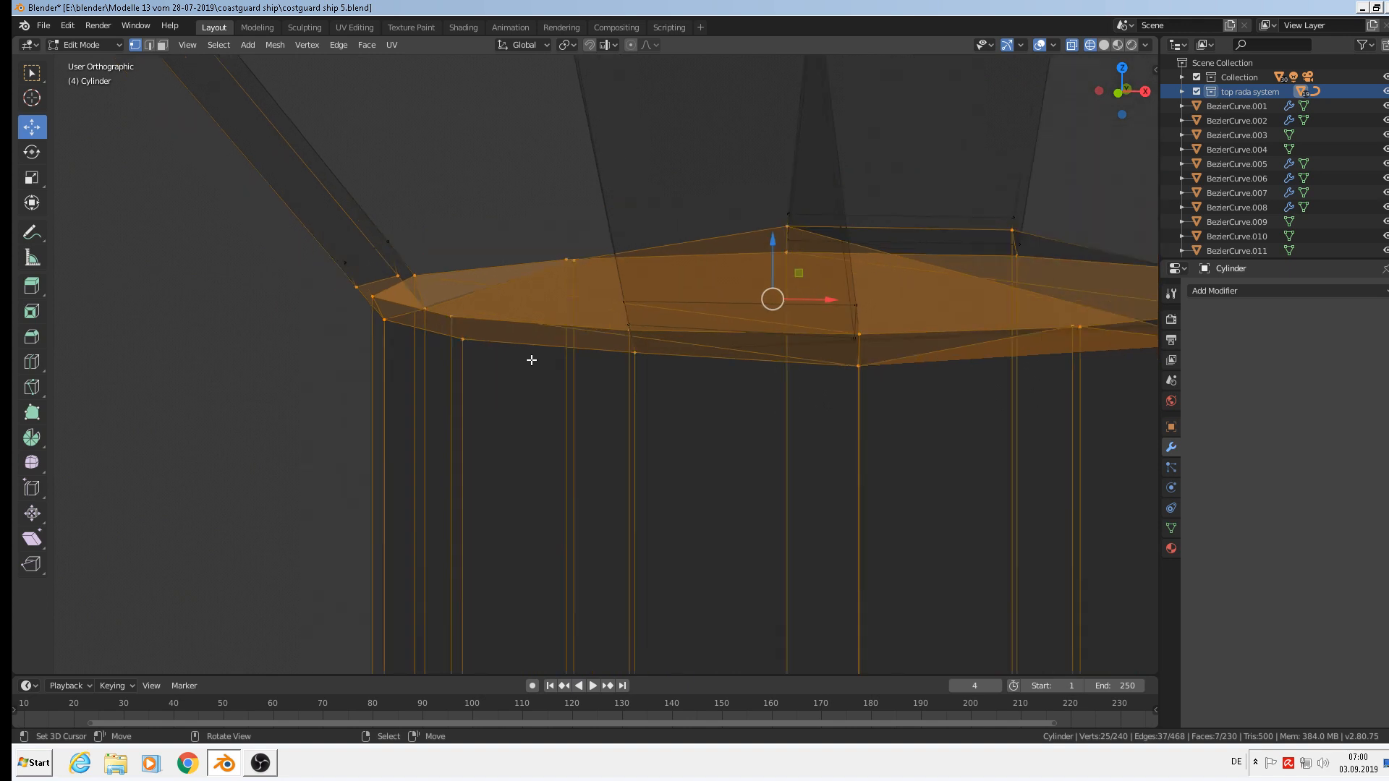
scroll(504, 350, up, 2)
middle_drag(402, 300, 372, 312)
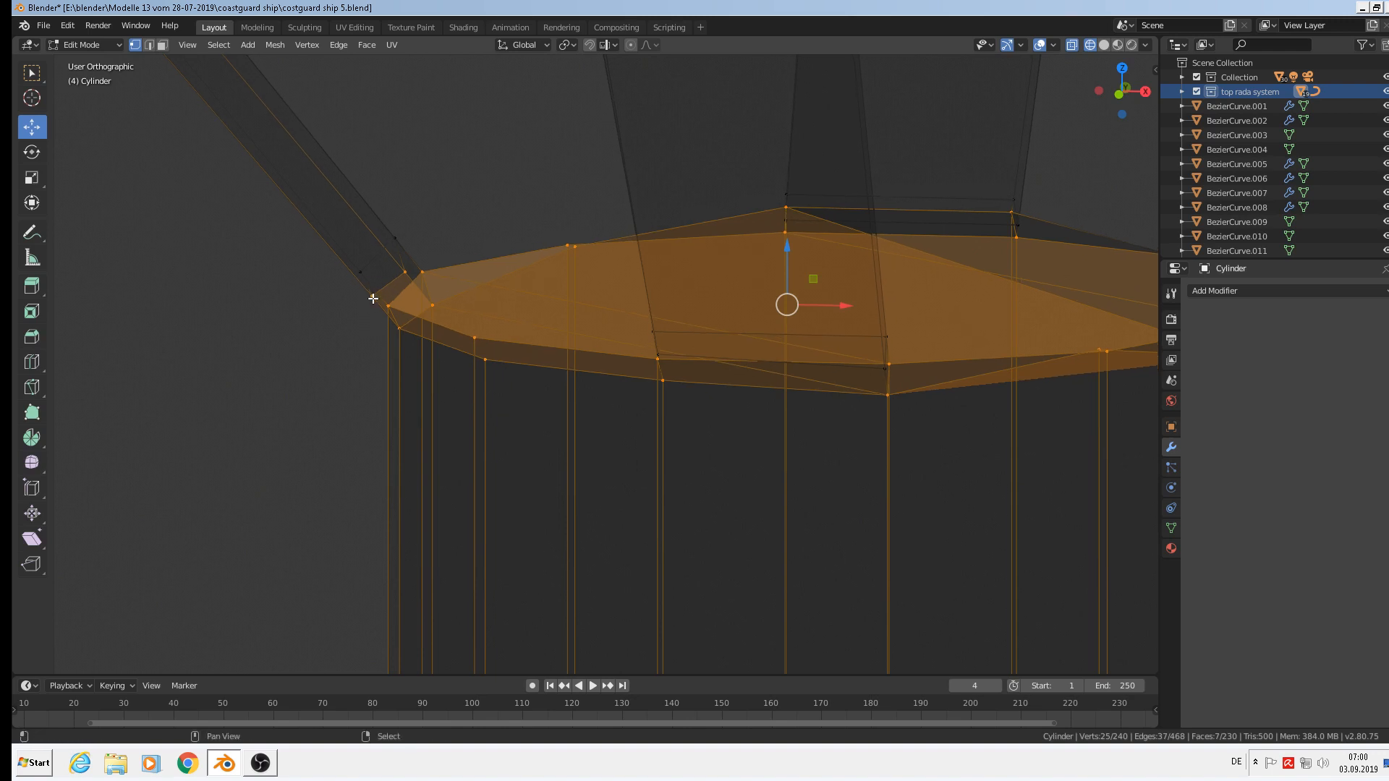
shift+click(373, 296)
scroll(493, 347, down, 3)
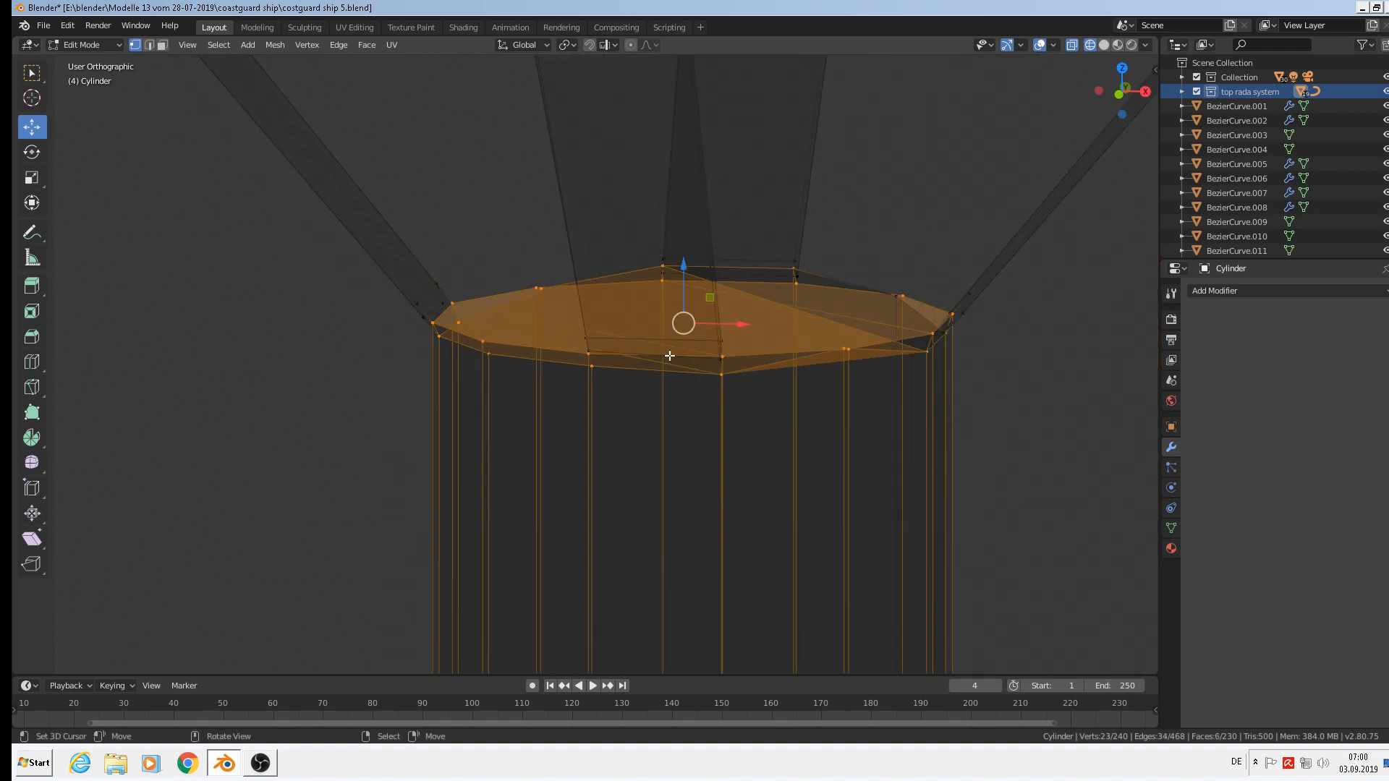
key(x)
click(670, 354)
scroll(736, 395, down, 2)
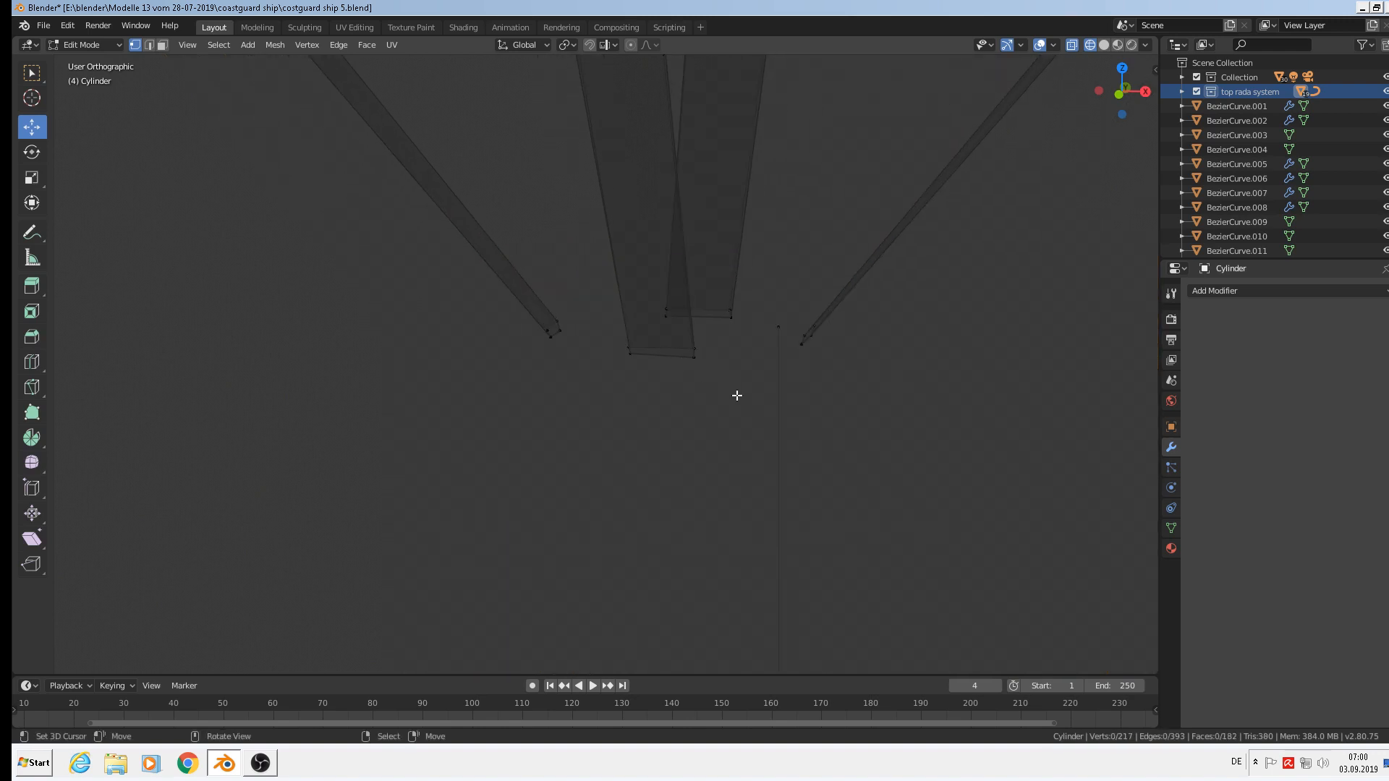
Select the leftover loose vertex beside the prong bases and delete it
key(Tab)
scroll(766, 385, down, 2)
key(Tab)
scroll(783, 365, up, 5)
right_click(777, 318)
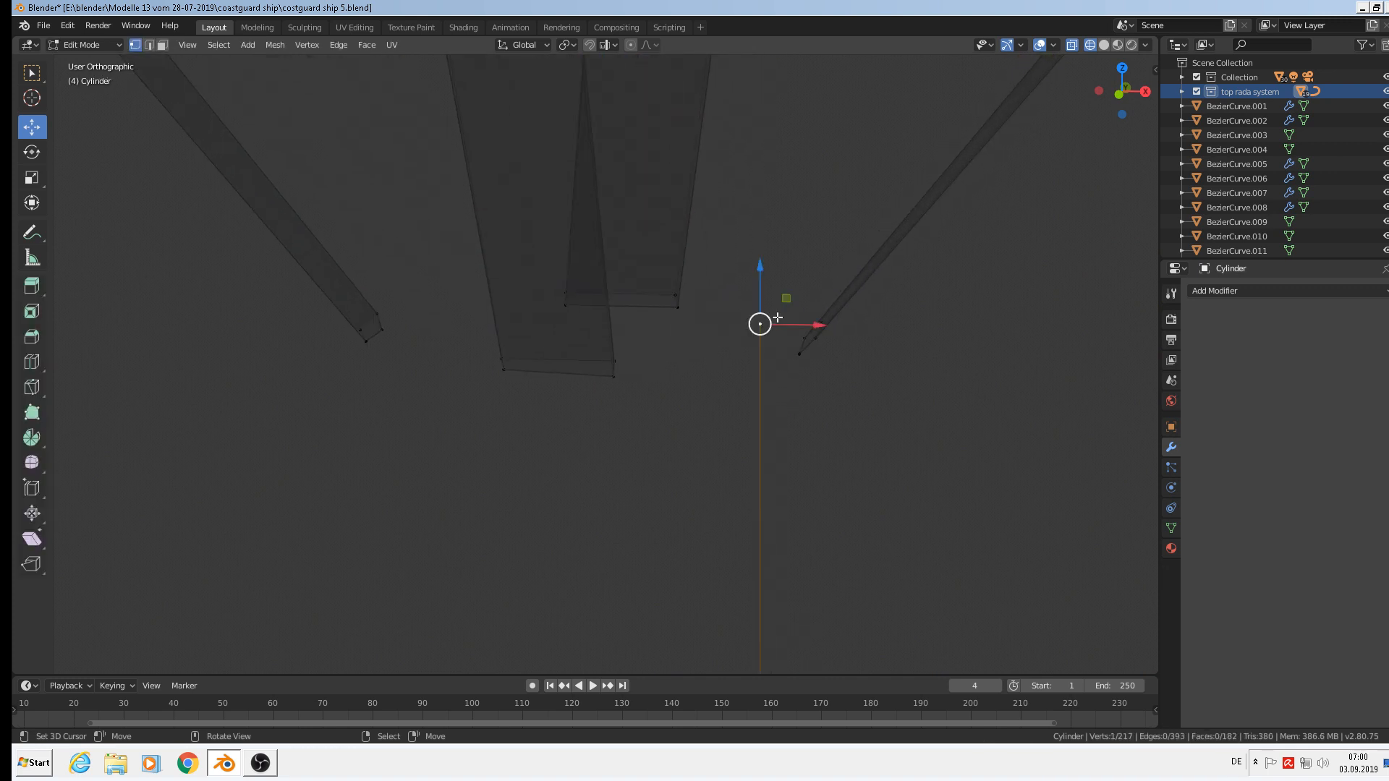
key(x)
click(777, 317)
Select the upper of the two vertex loops at the tube's lower end and delete its vertices
scroll(800, 406, down, 5)
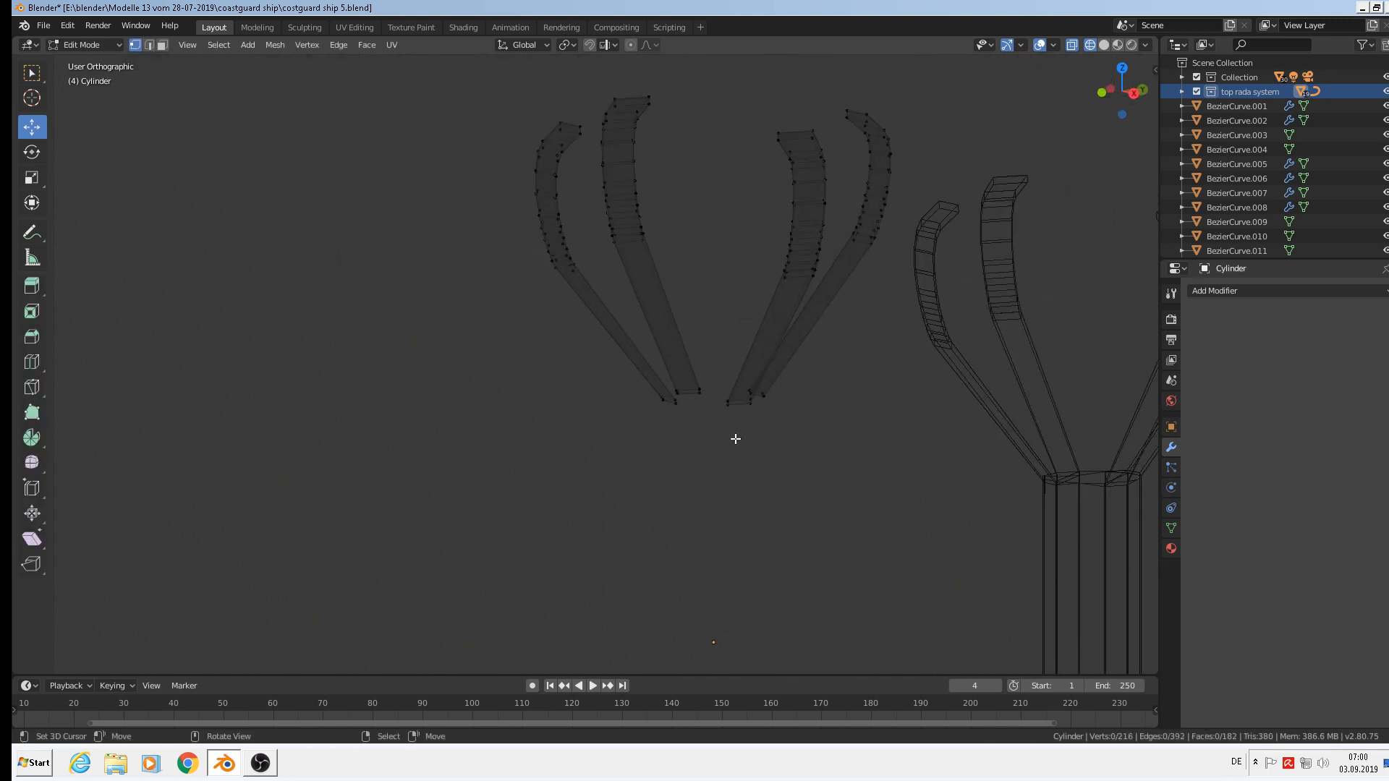
scroll(736, 439, down, 3)
shift+middle_drag(806, 564, 586, 301)
scroll(528, 412, up, 5)
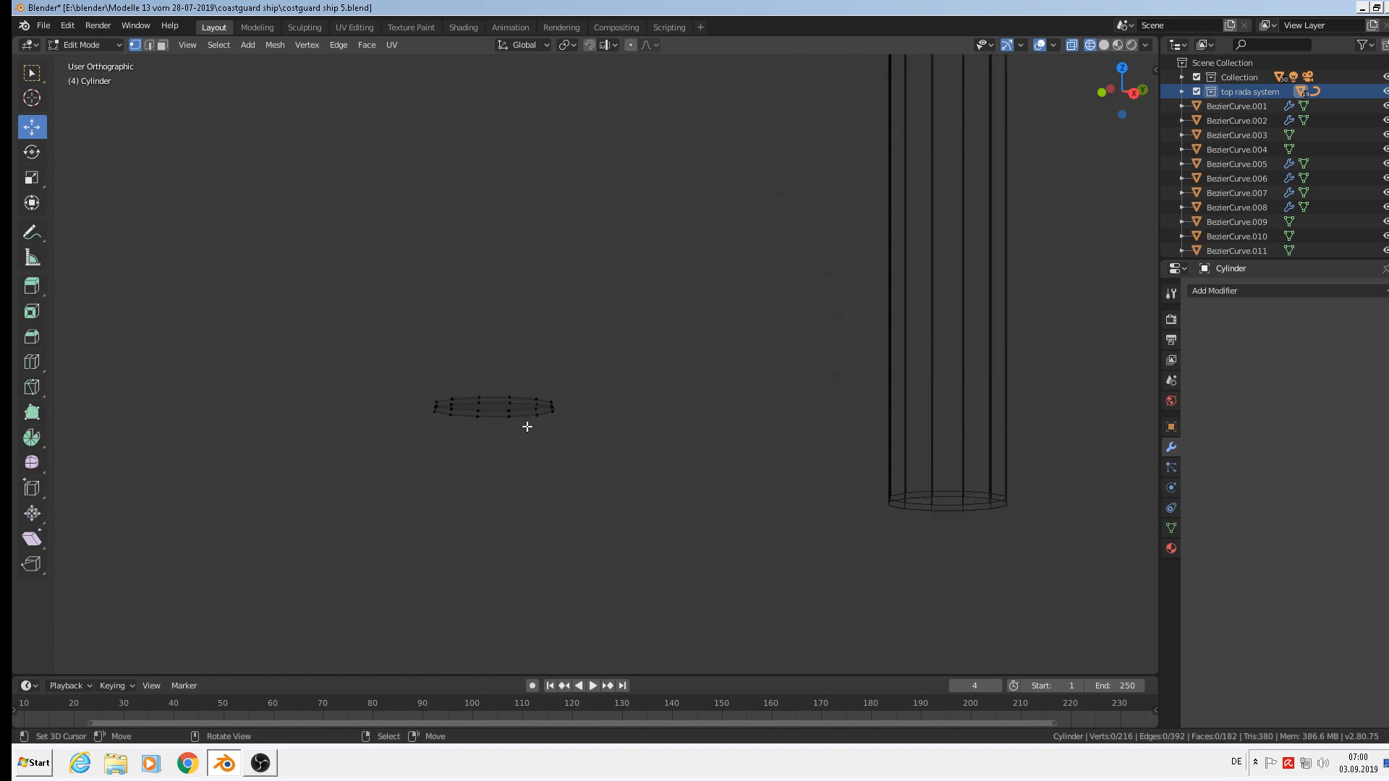
alt+click(527, 422)
middle_drag(529, 423, 528, 439)
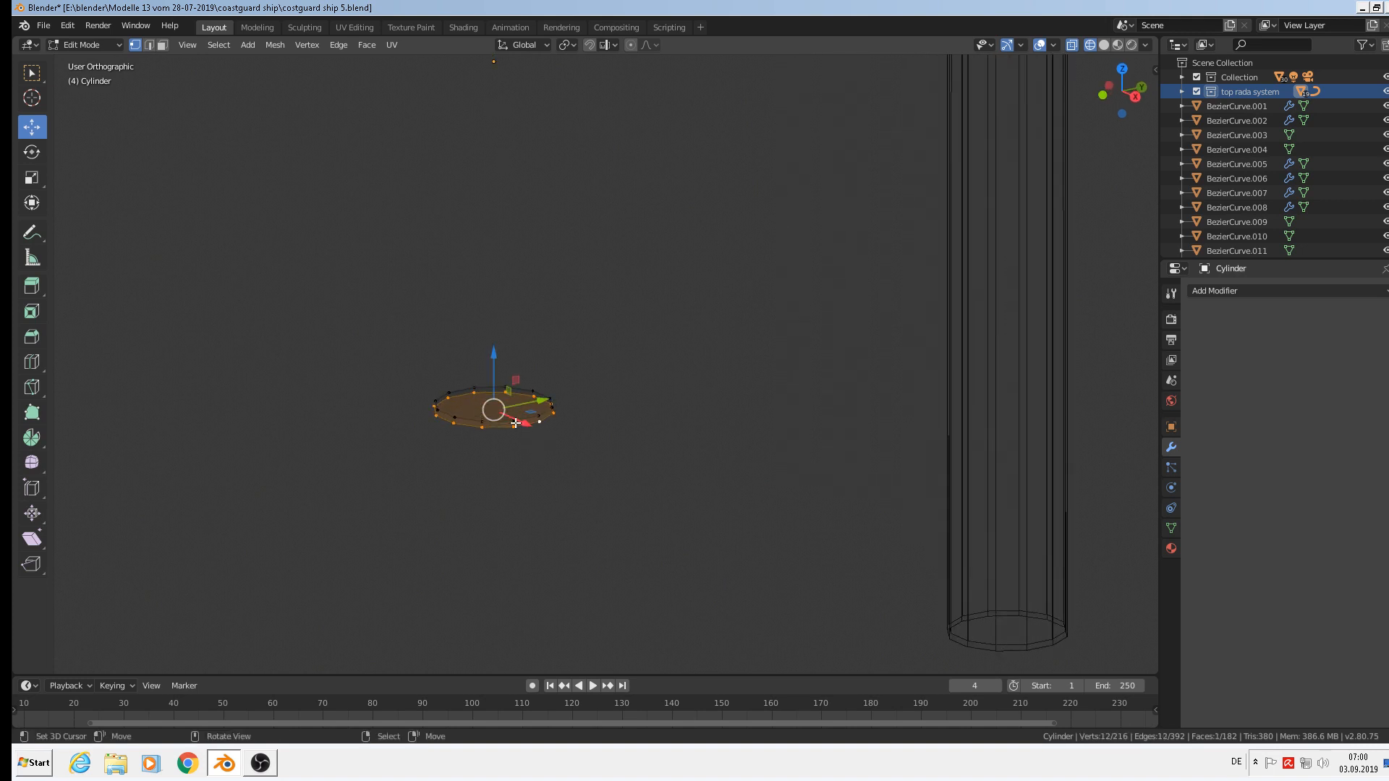
scroll(515, 423, up, 8)
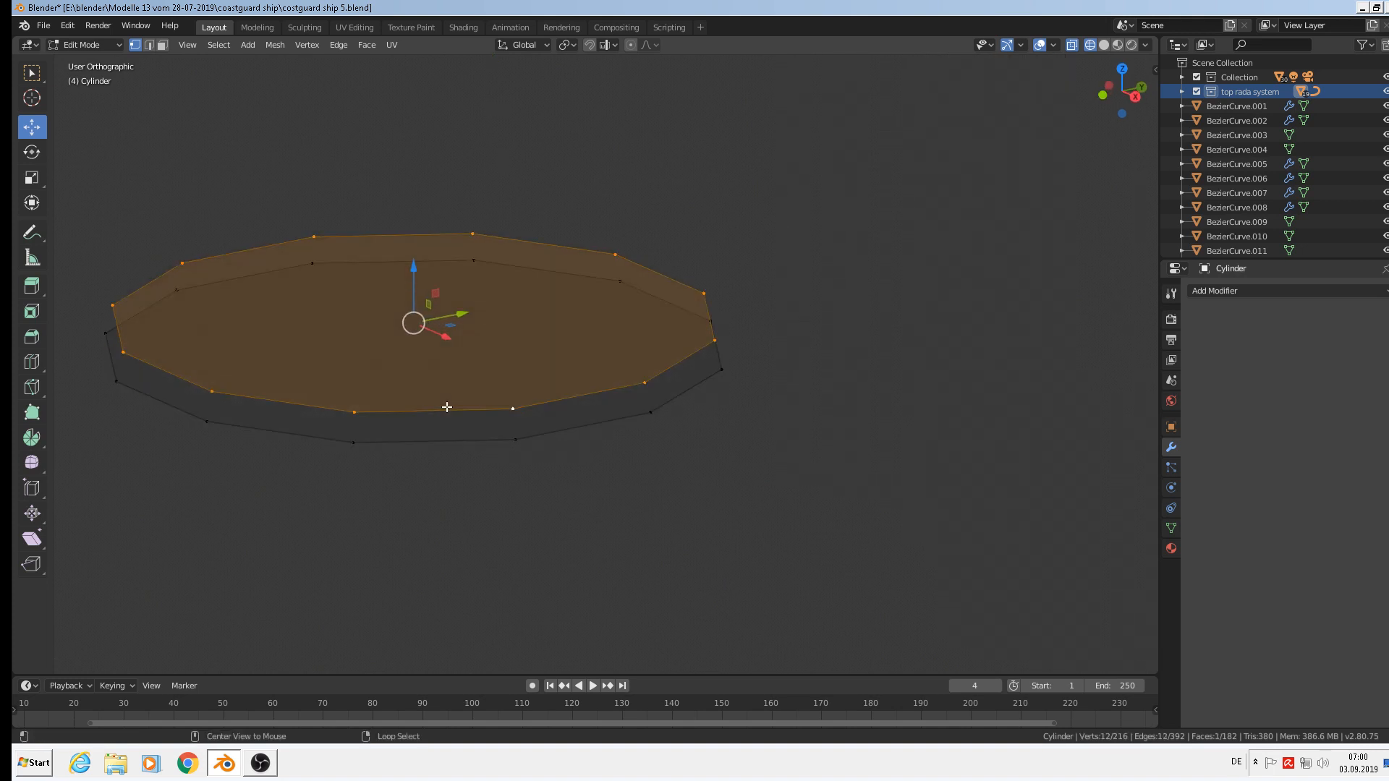
key(x)
click(448, 406)
Select the remaining bottom disc and extrude it about 0.0195 m up along Z to the prong bases
alt+click(444, 406)
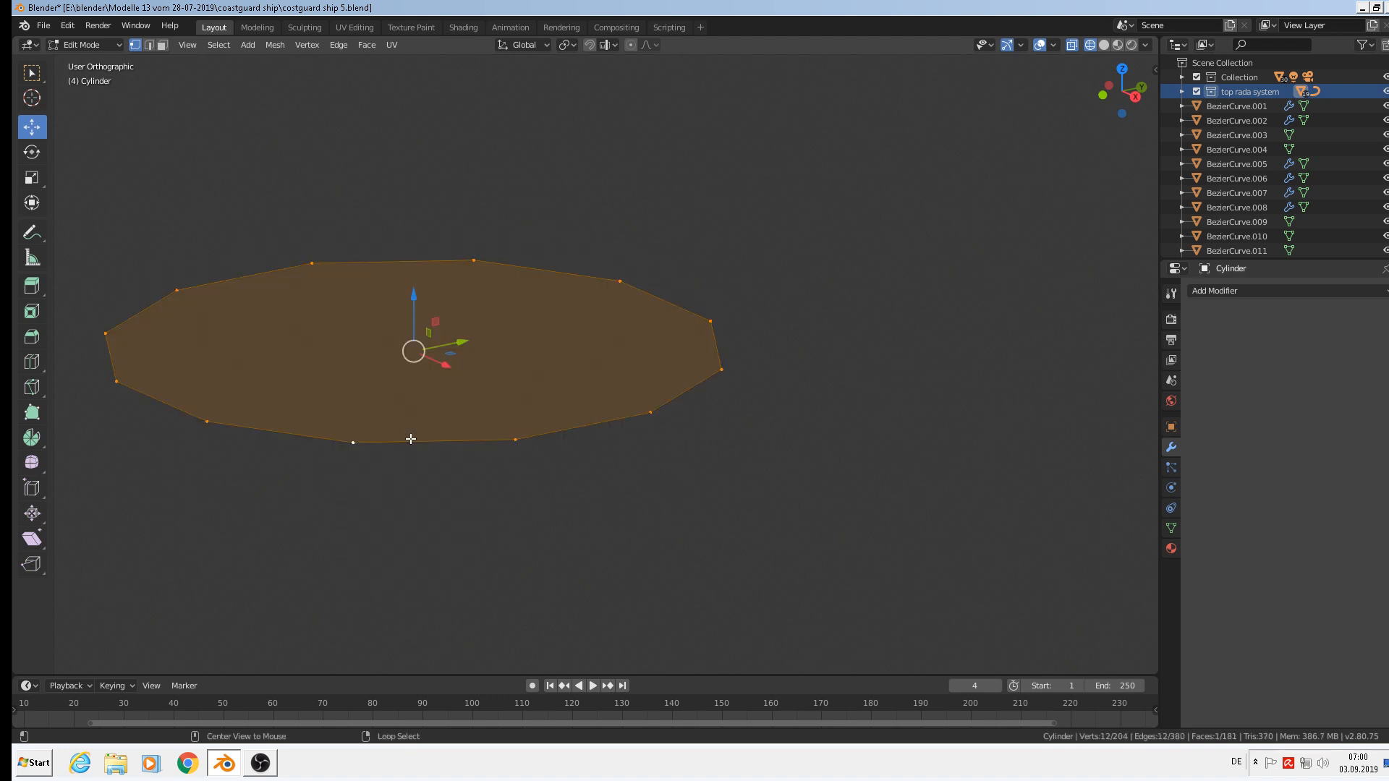
scroll(420, 423, down, 5)
scroll(420, 423, down, 4)
shift+middle_drag(491, 165, 506, 394)
scroll(506, 393, down, 4)
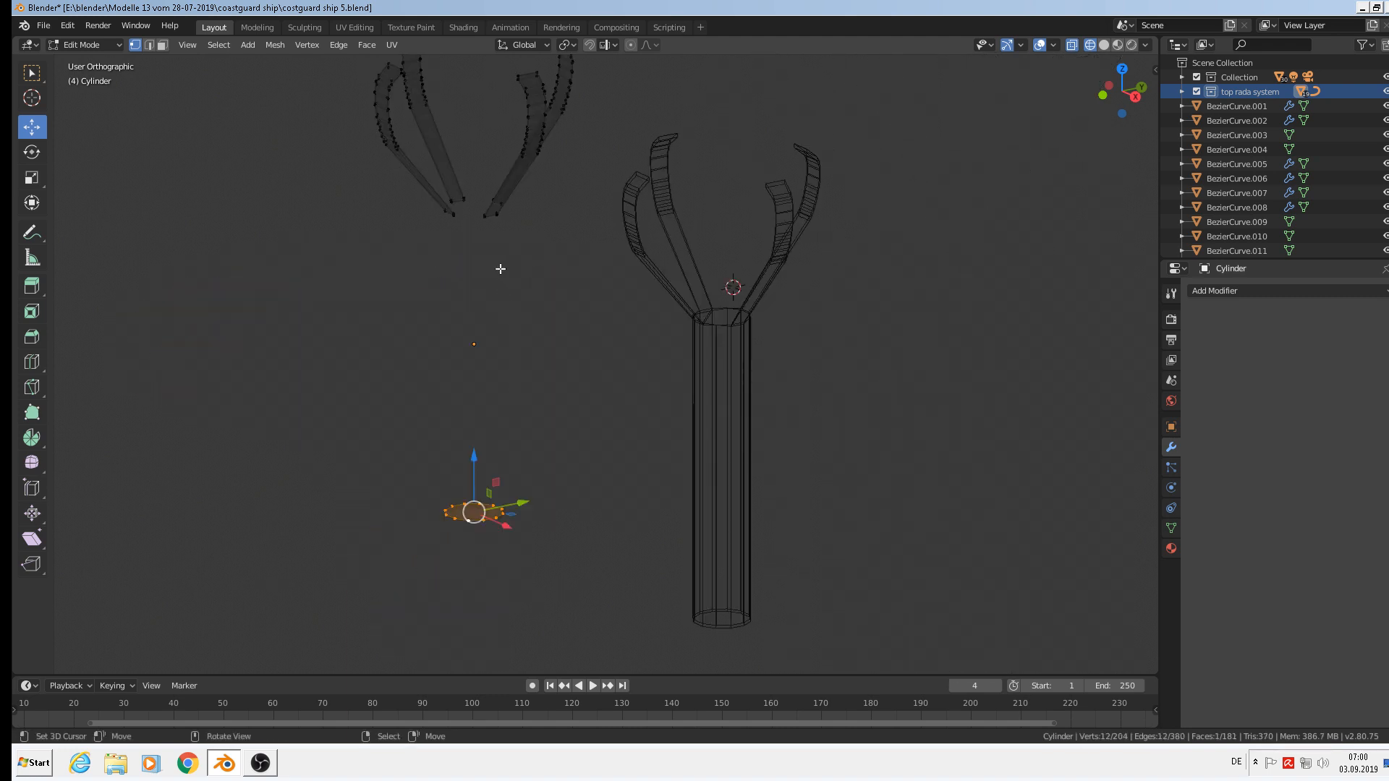
scroll(498, 262, up, 3)
scroll(480, 361, down, 2)
key(e)
right_click(479, 374)
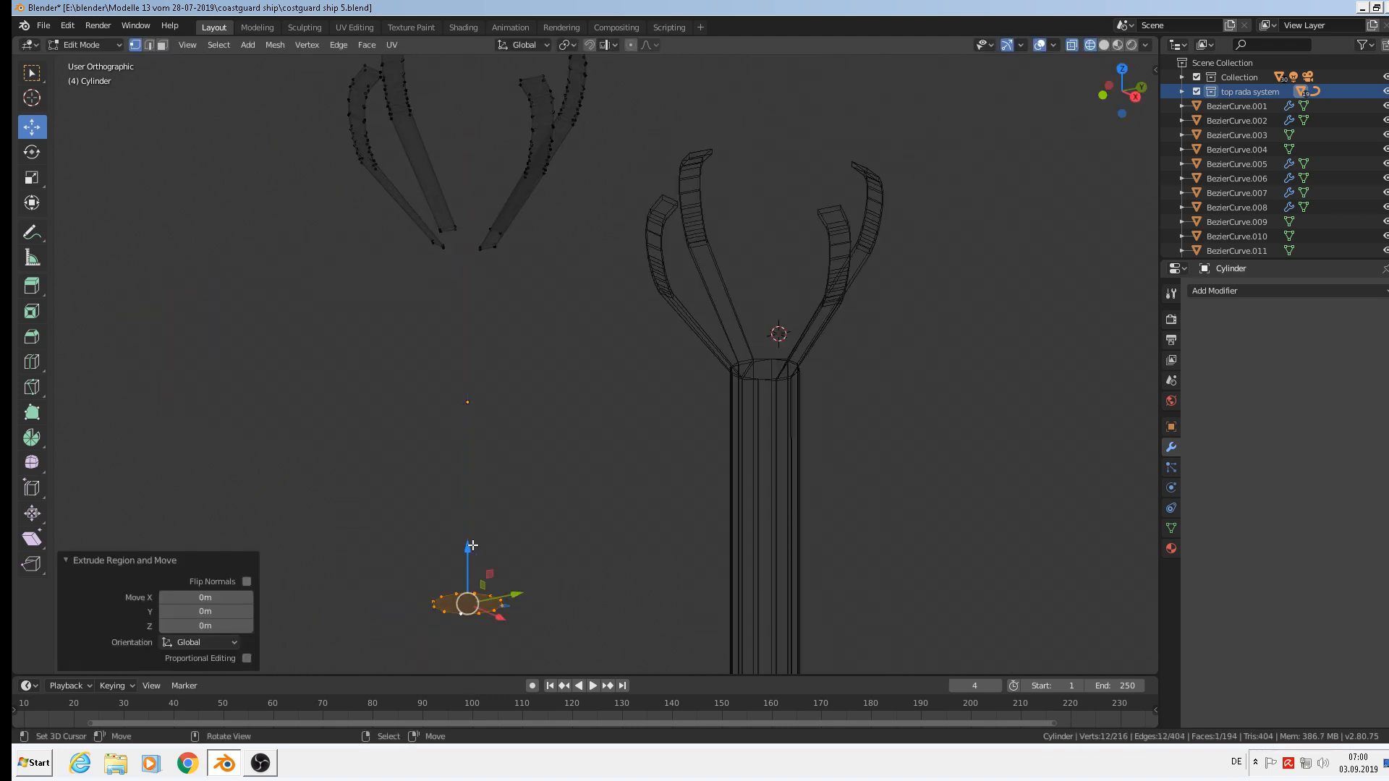
drag(472, 546, 480, 193)
scroll(485, 217, up, 4)
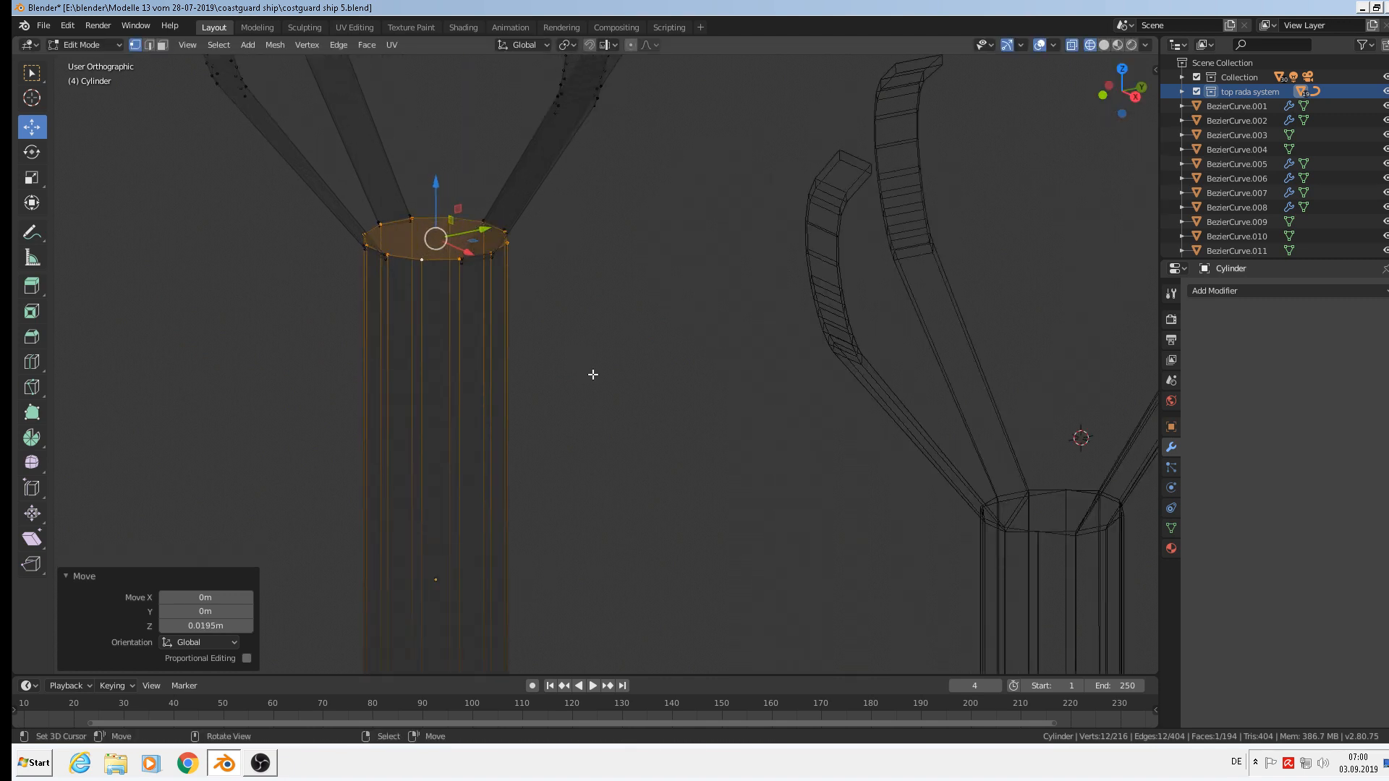
Bevel the rebuilt tube's upper rim with 2 segments and a width of about 0.014 m
key(ctrl+b)
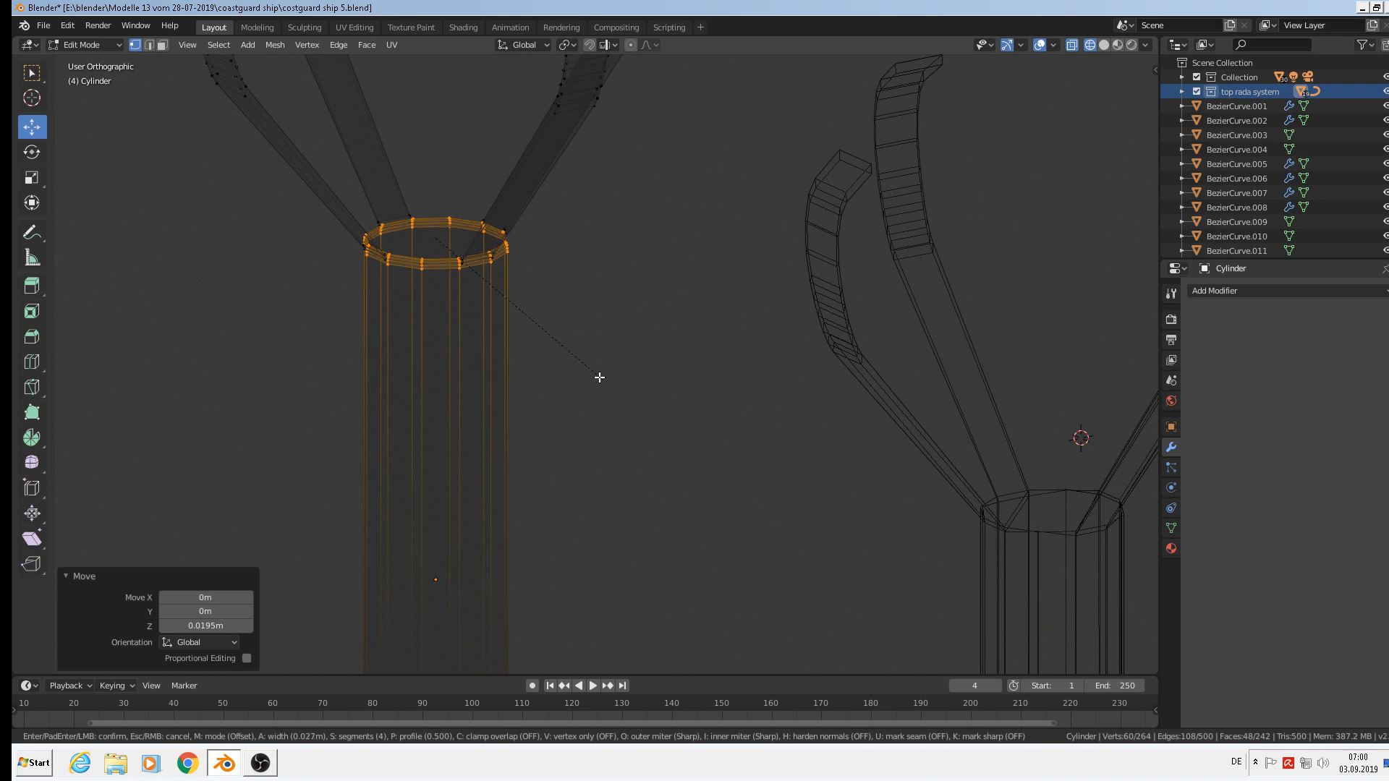
scroll(603, 379, up, 2)
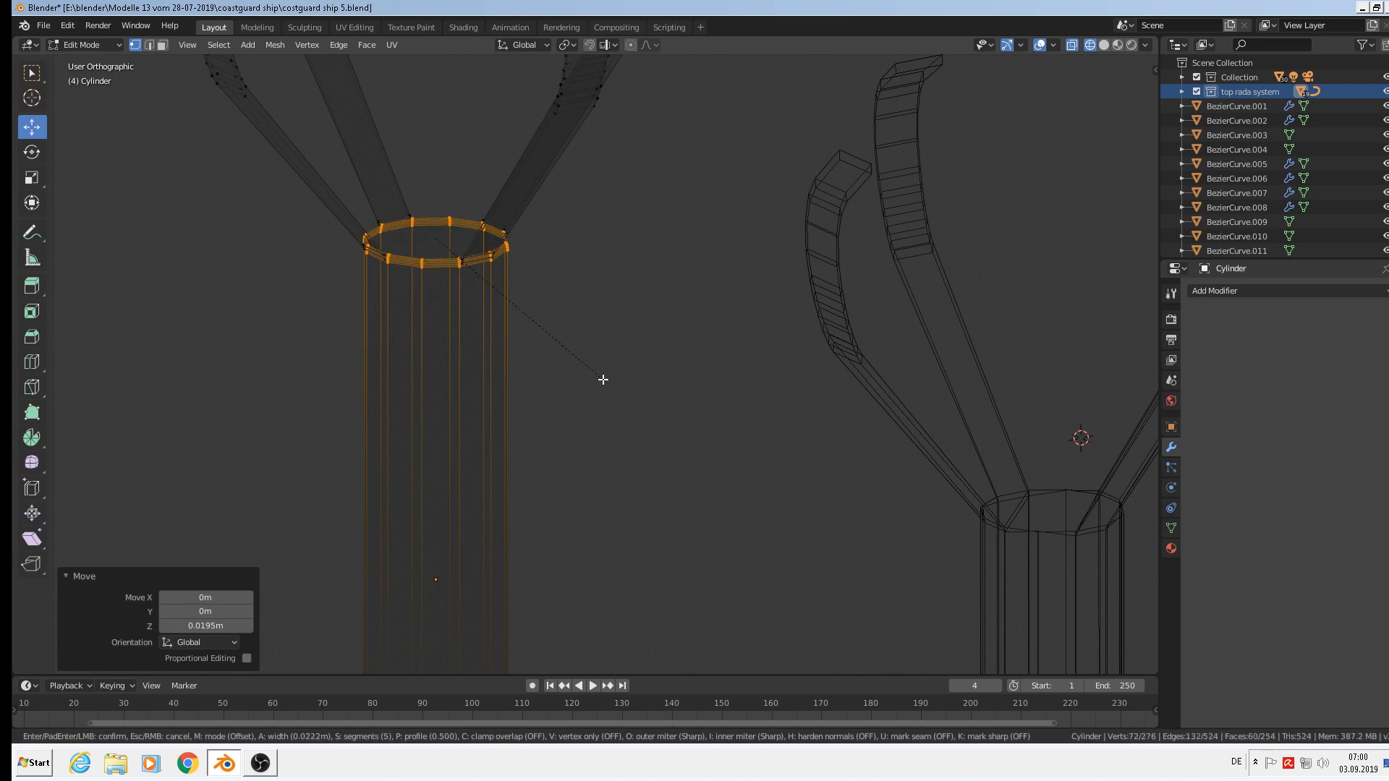
scroll(601, 380, up, 1)
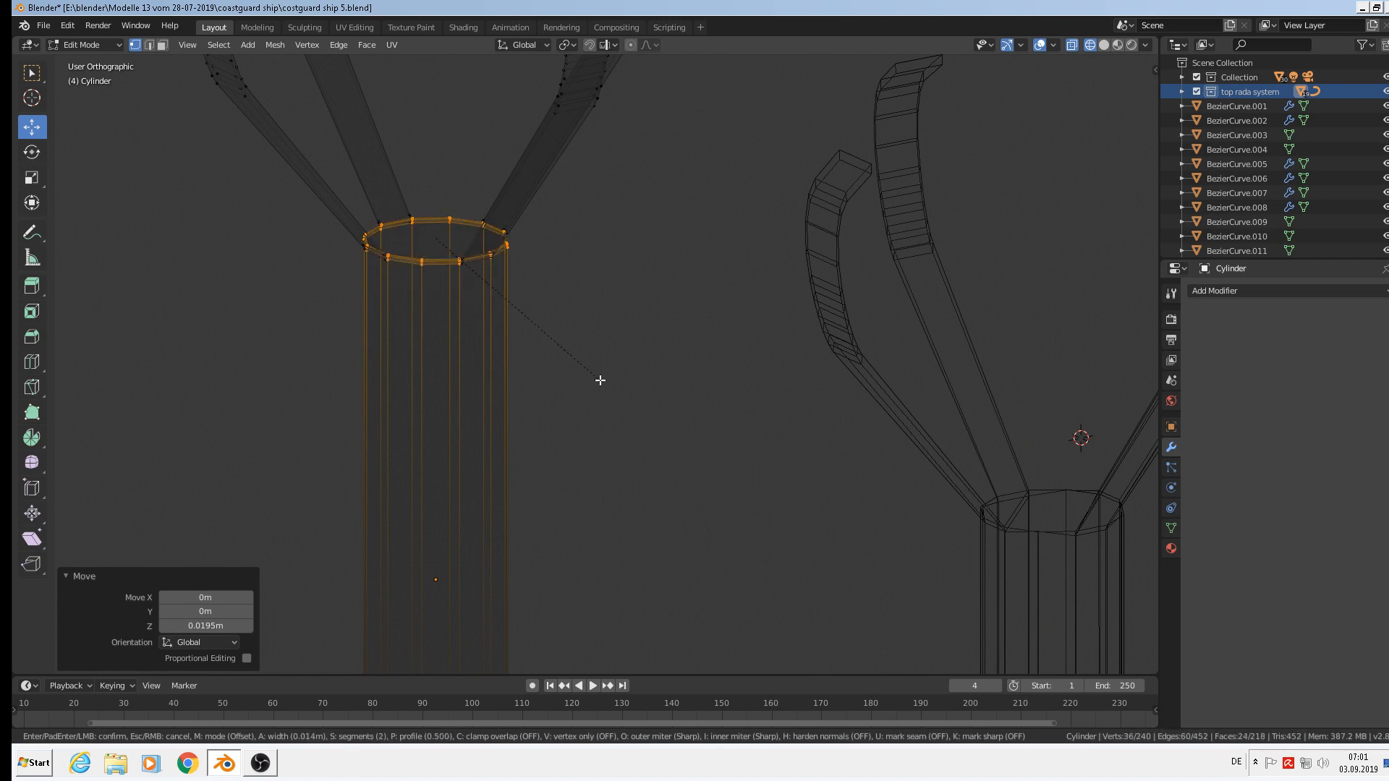
click(600, 380)
Add one loop cut near each end of the tube, with slide factors of about -0.993 and 0.980
scroll(599, 430, down, 3)
shift+middle_drag(625, 502, 609, 269)
alt+click(499, 539)
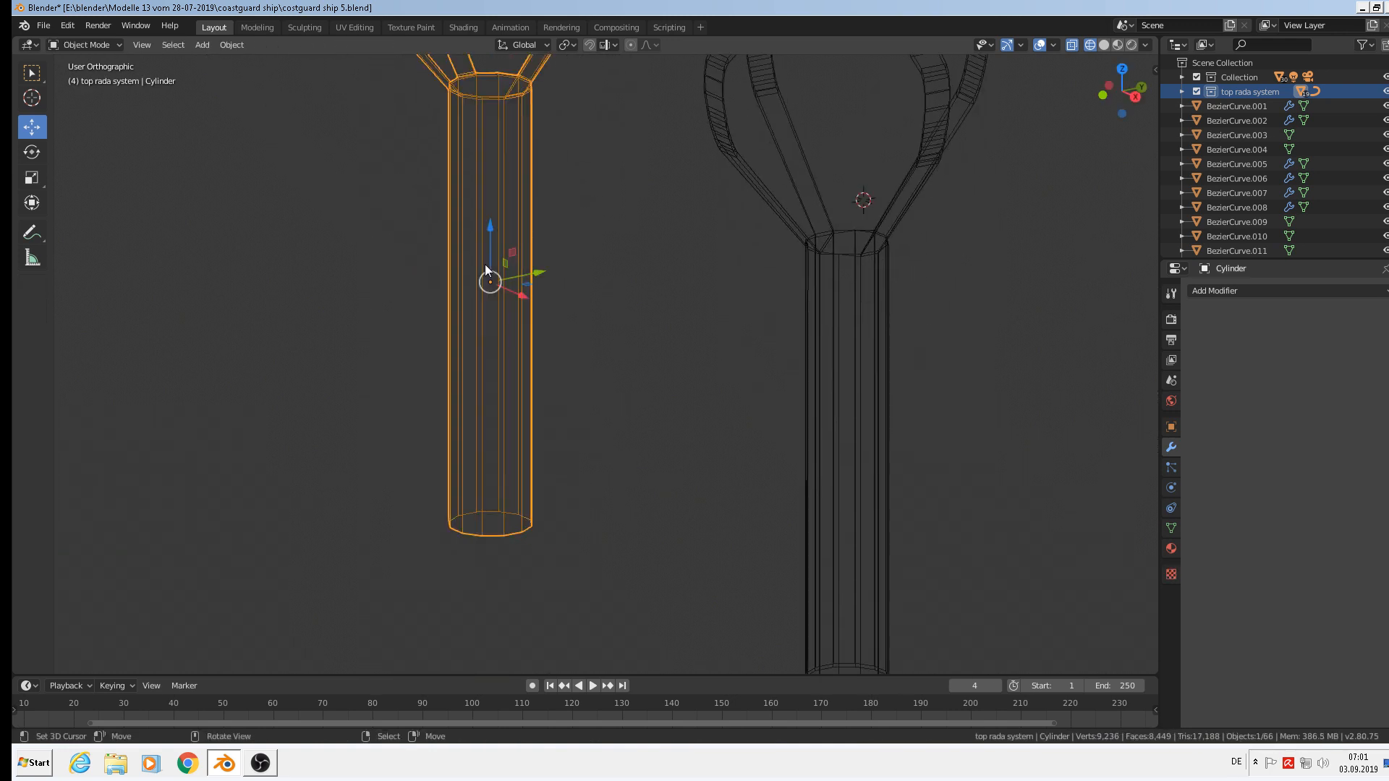
key(ctrl+r)
click(488, 293)
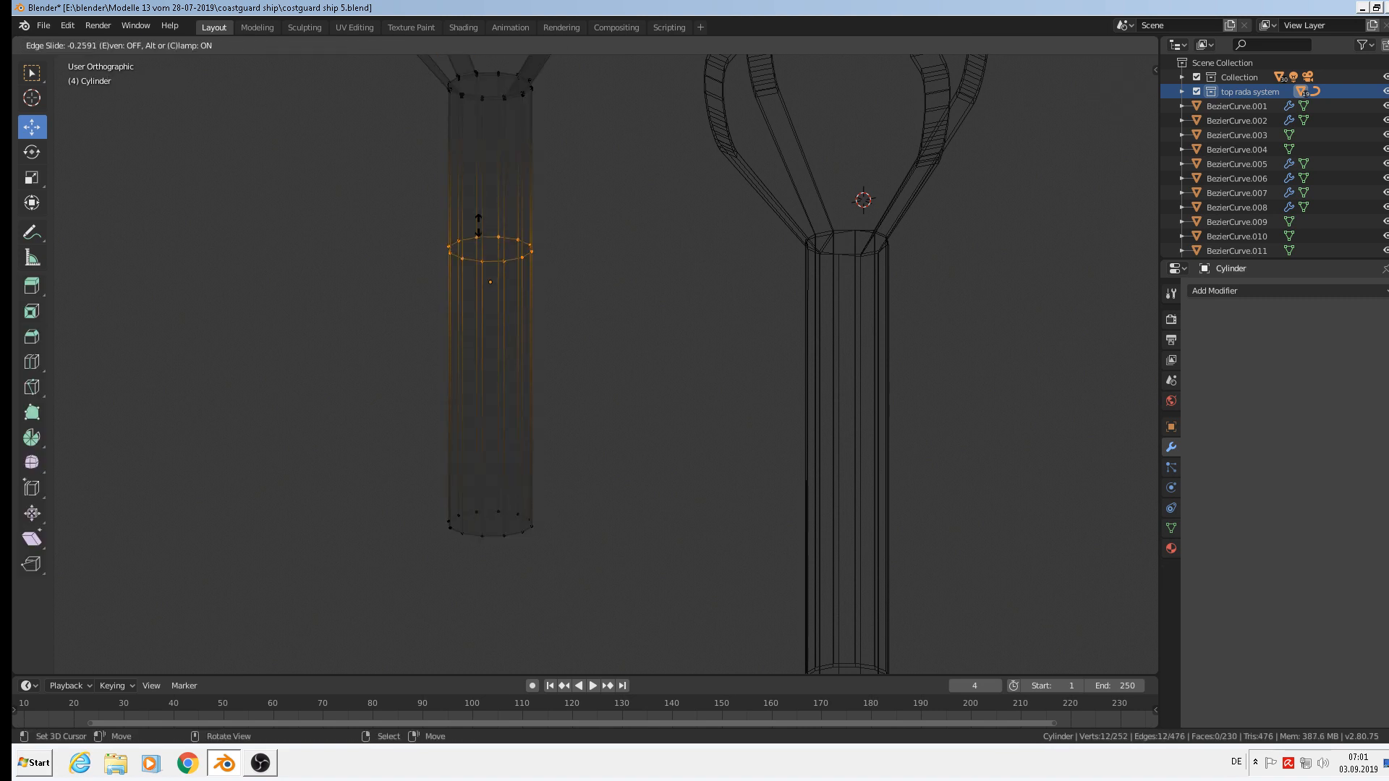
click(469, 72)
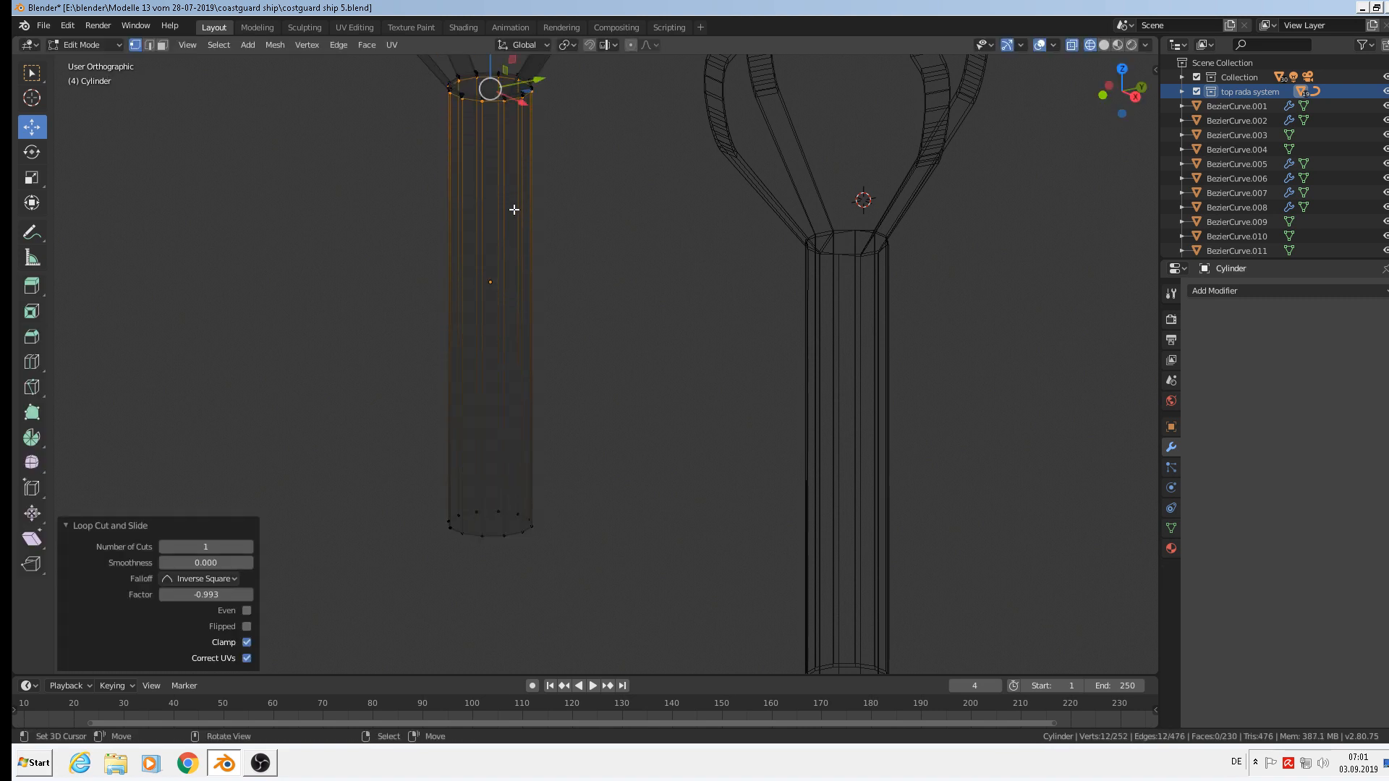
key(ctrl+r)
click(506, 229)
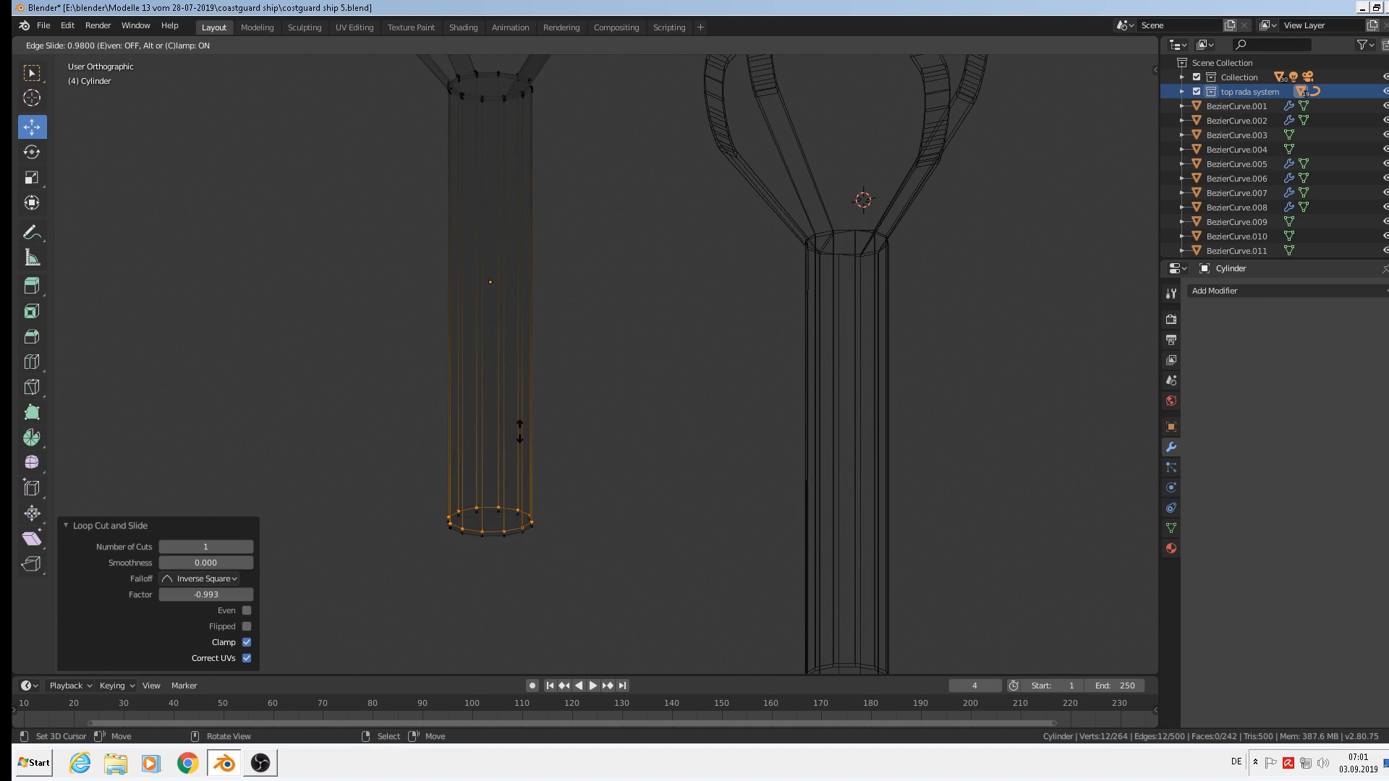
click(520, 420)
Return to Object Mode and compare the rebuilt post with the neighbouring post in rendered shading
scroll(571, 304, down, 3)
key(Tab)
scroll(586, 273, down, 3)
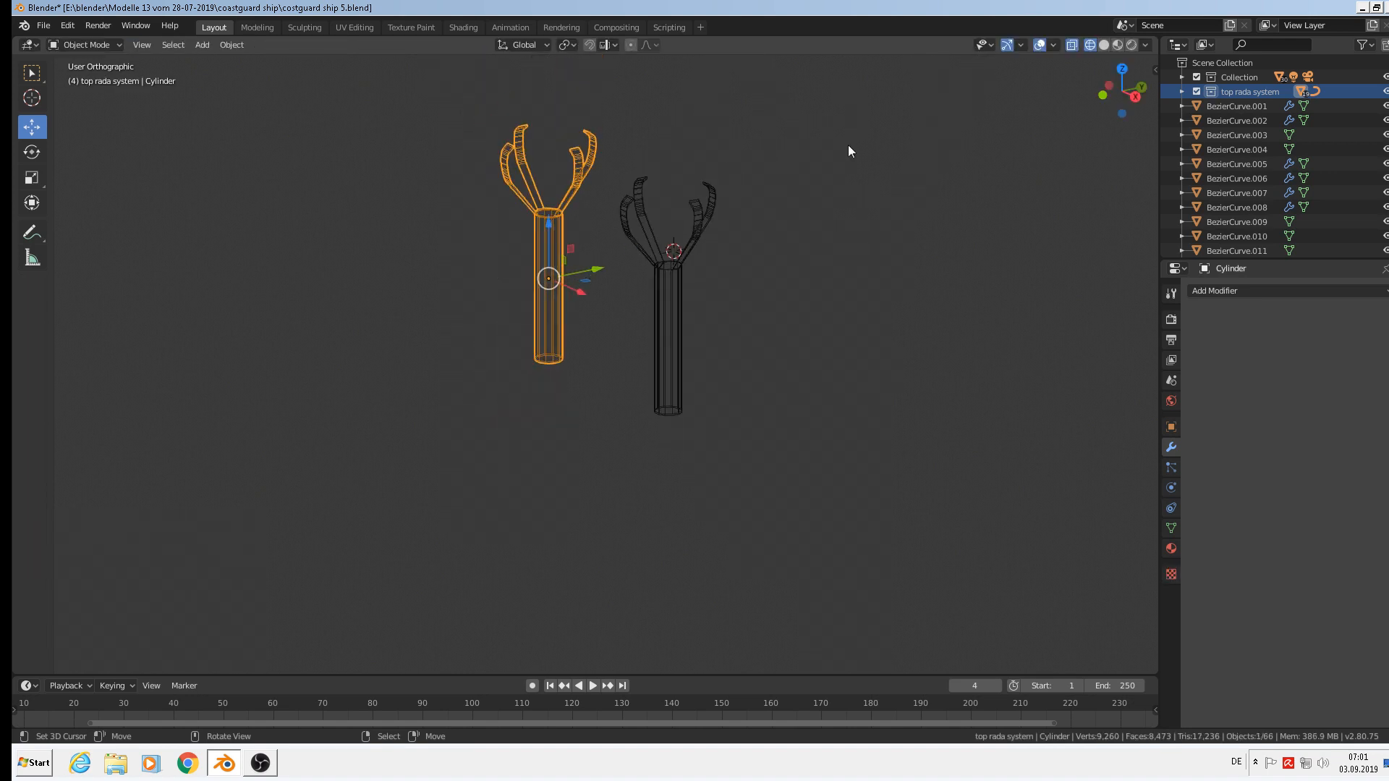
click(1132, 45)
scroll(727, 173, up, 4)
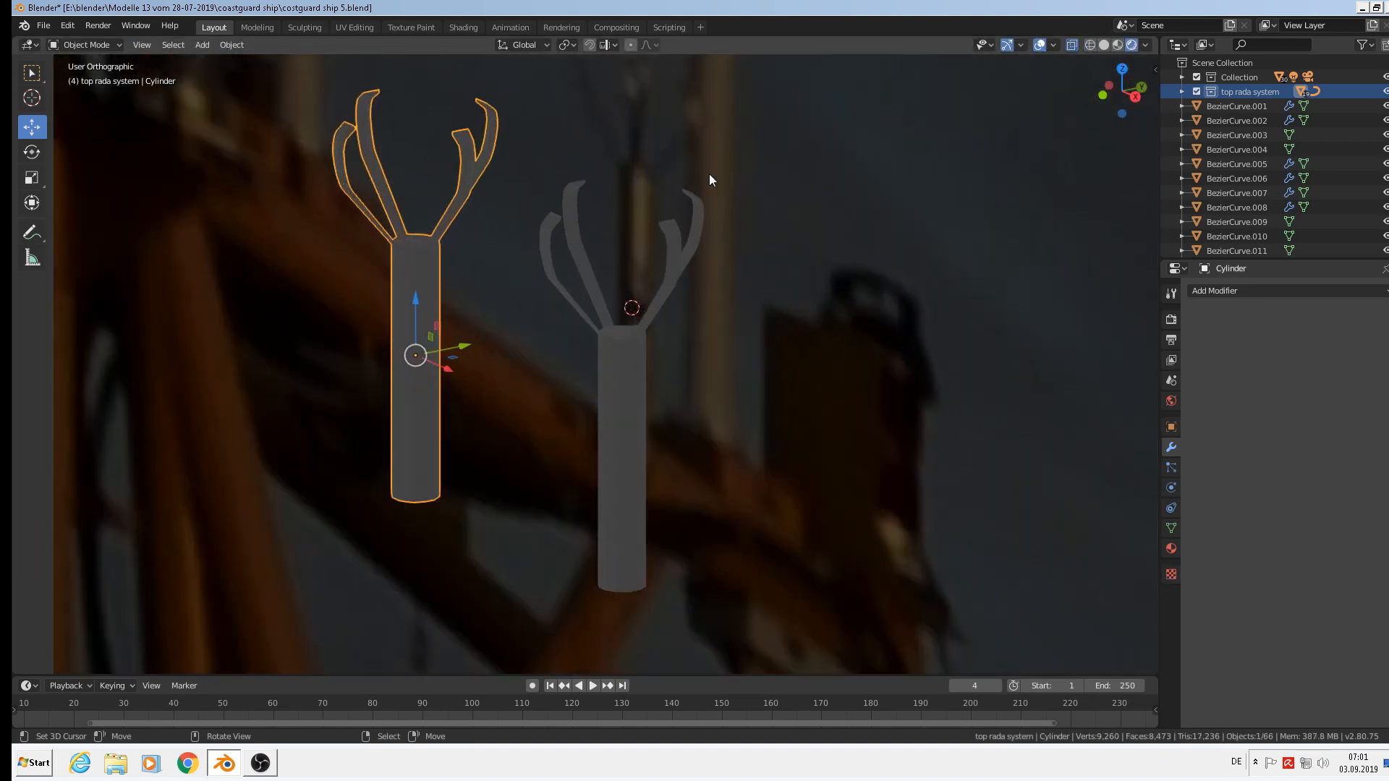
middle_drag(583, 166, 680, 147)
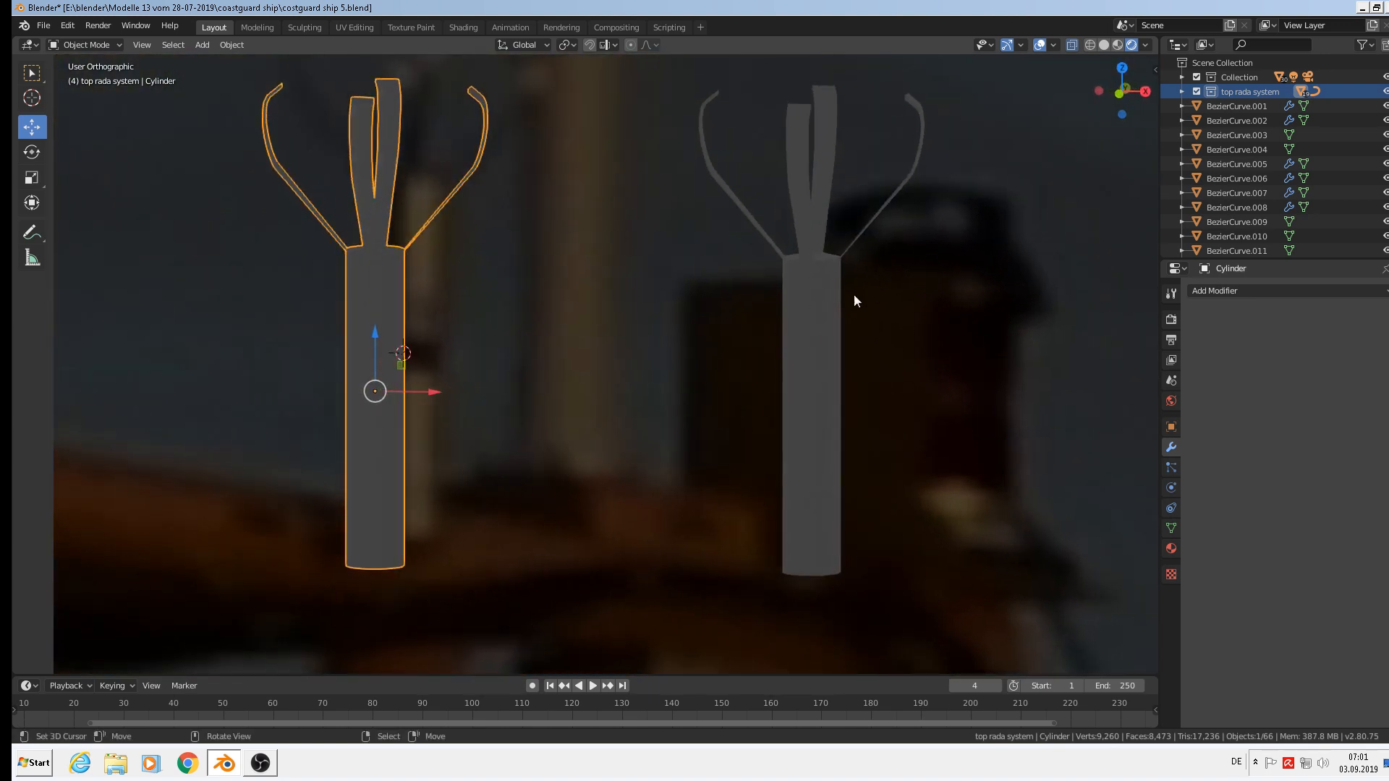
Select the rebuilt sensor post and give it a material slot with the existing chrome material
scroll(813, 303, down, 3)
click(813, 303)
middle_drag(822, 306, 753, 340)
click(670, 319)
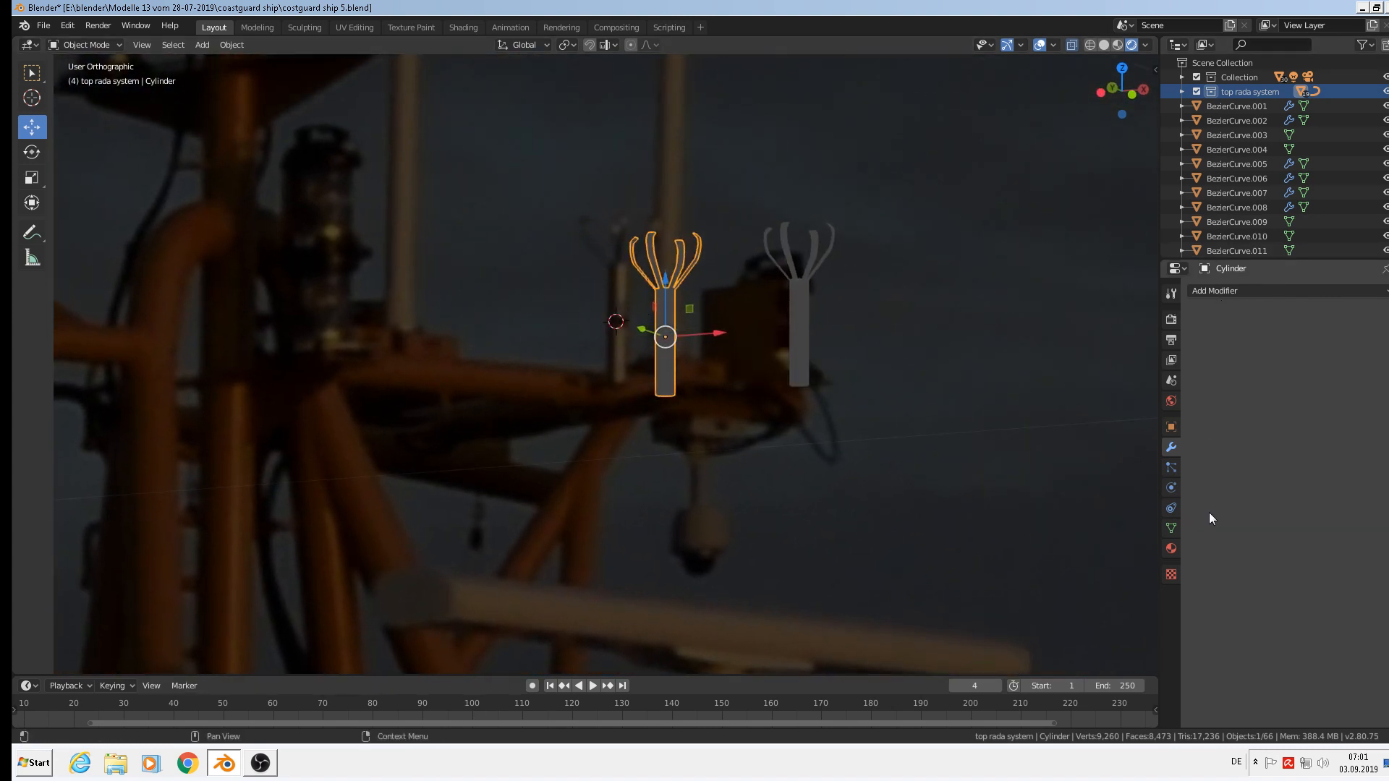
click(1171, 548)
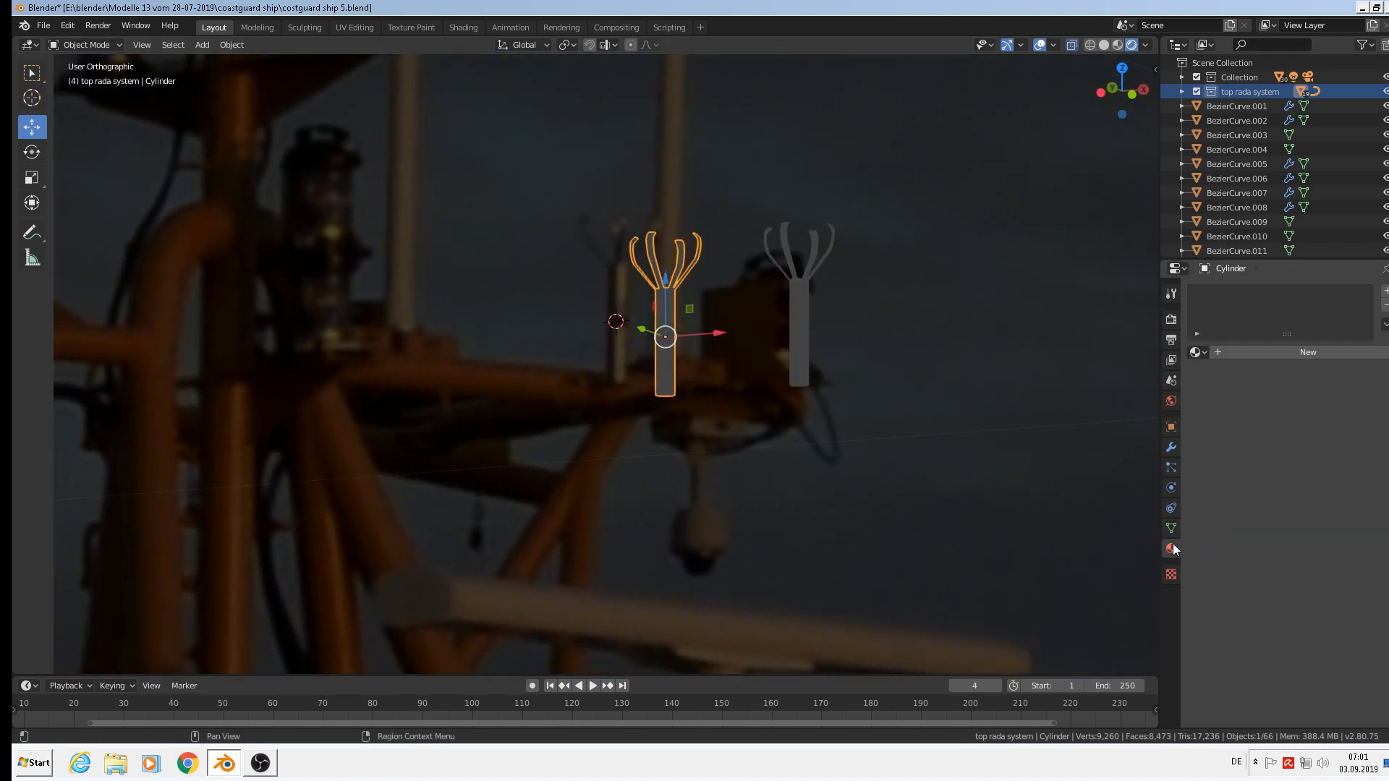
click(1195, 353)
click(1384, 290)
click(1200, 352)
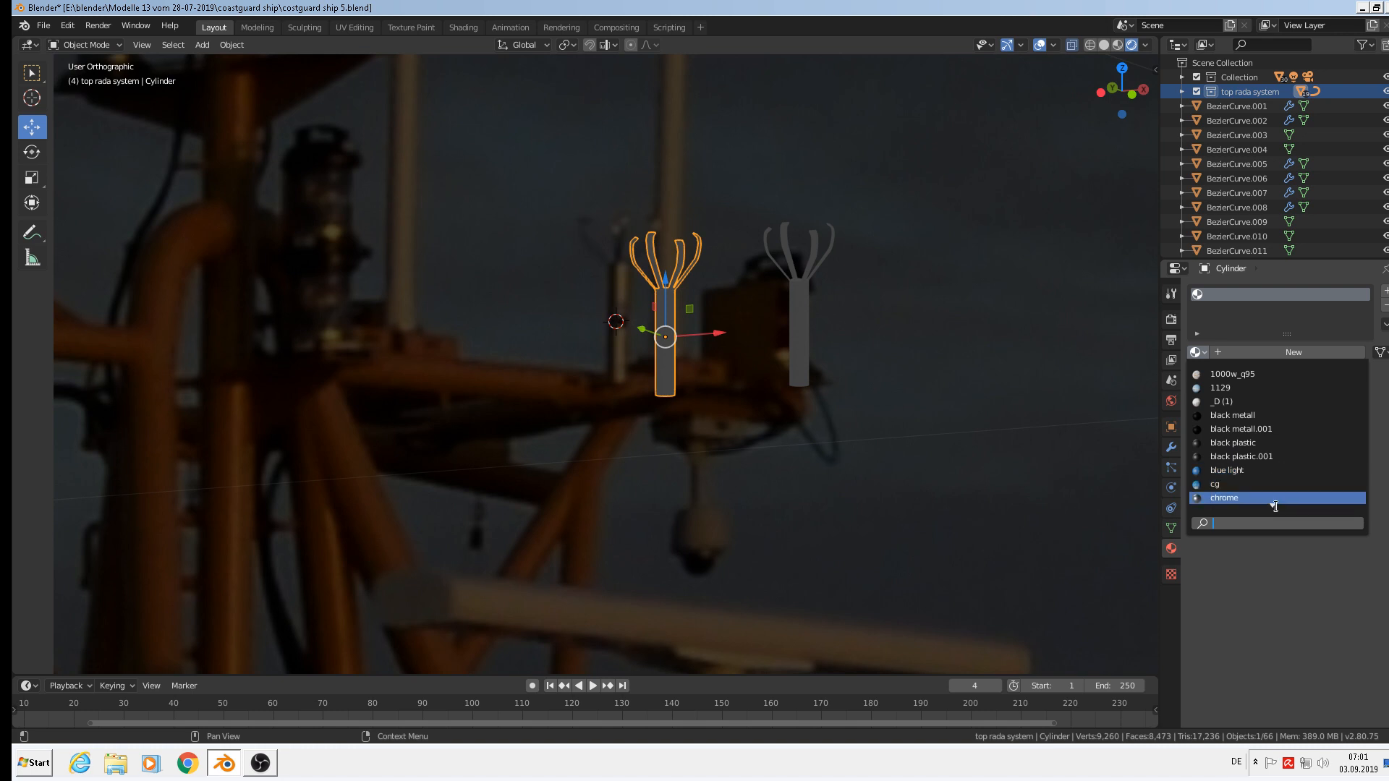
click(1275, 505)
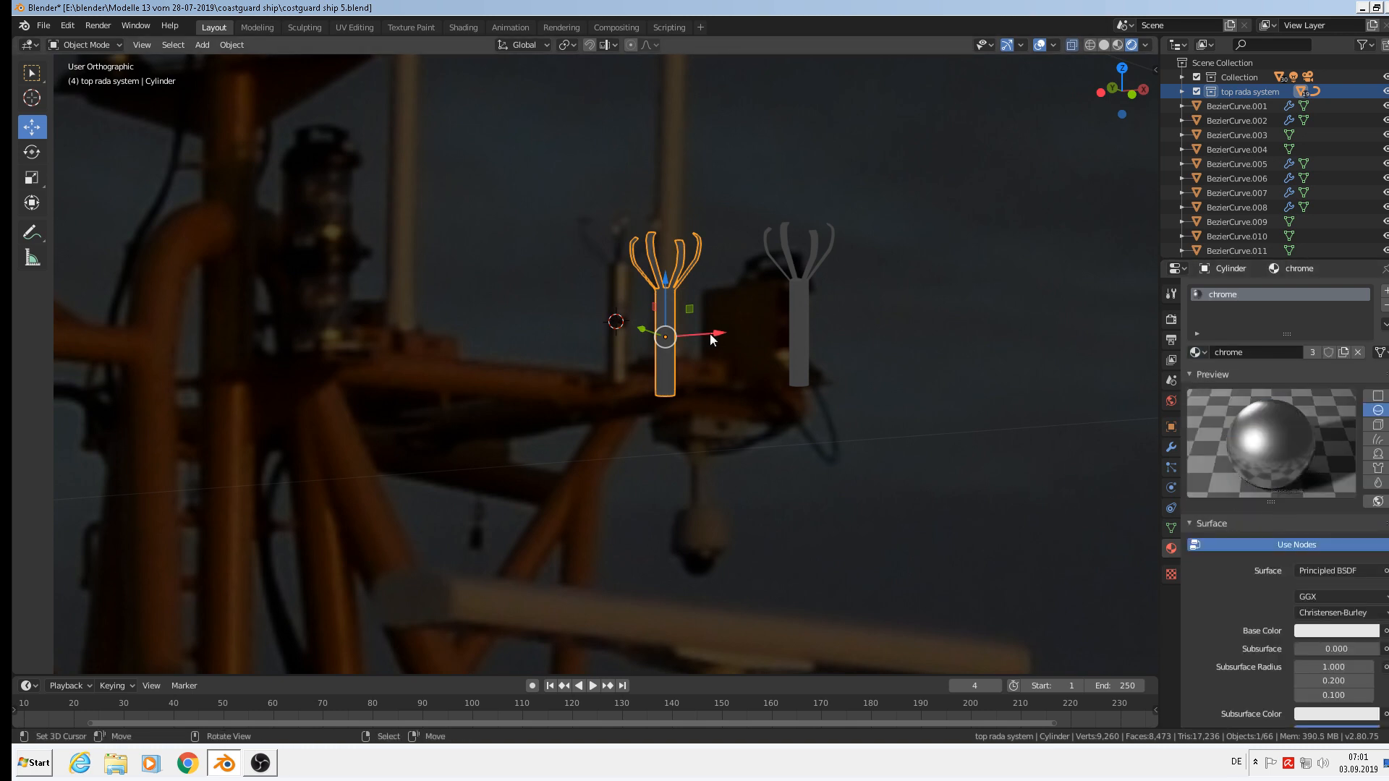
Switch the viewport to LookDev shading and inspect the chrome on the rebuilt post
scroll(696, 376, down, 3)
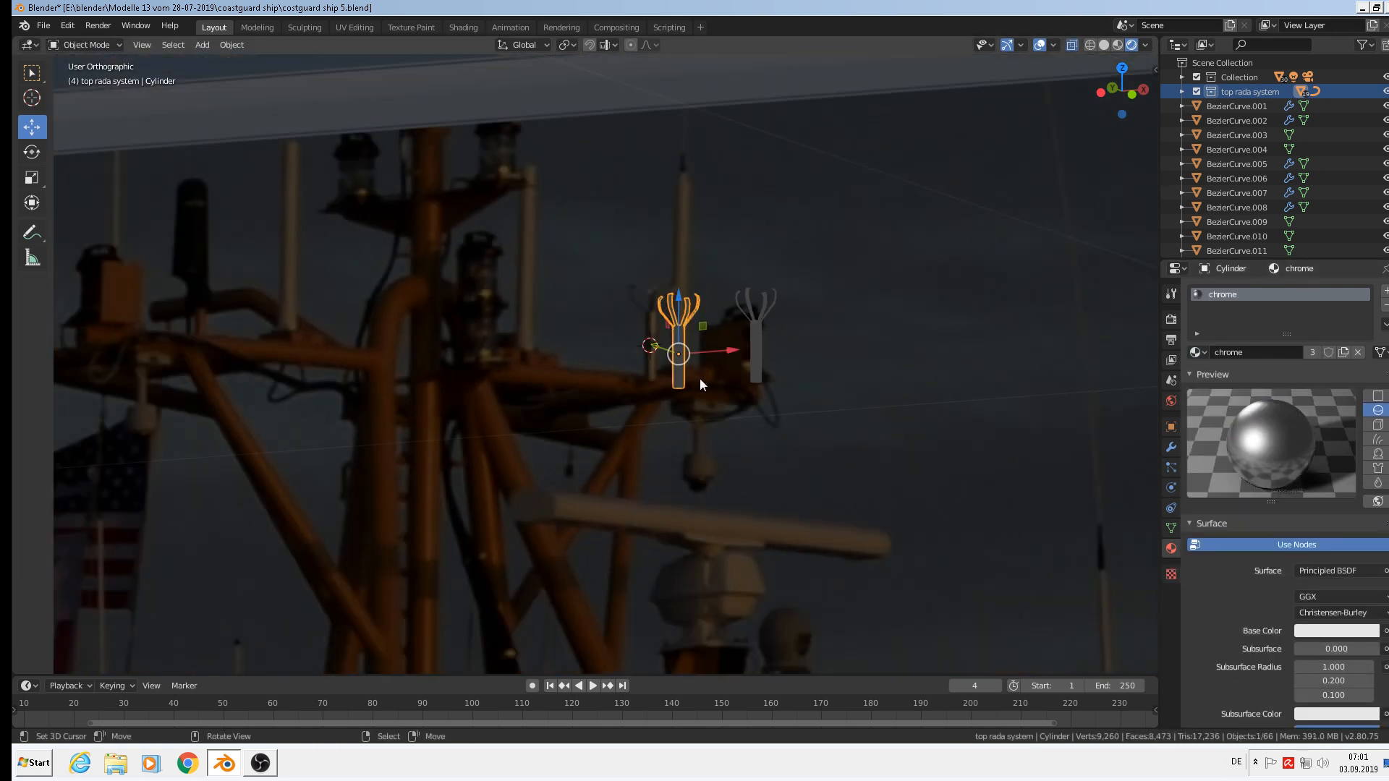
middle_drag(750, 379, 724, 376)
click(1118, 45)
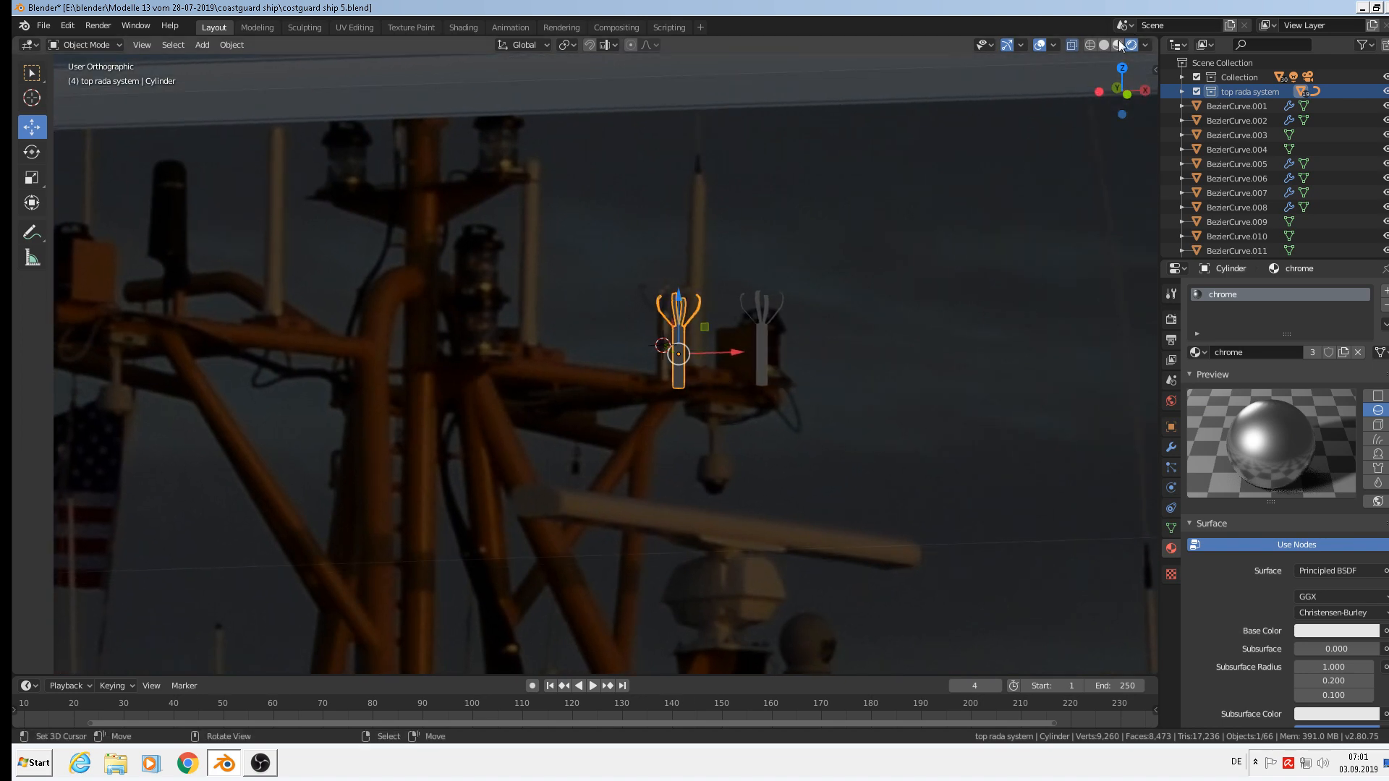
scroll(748, 362, up, 5)
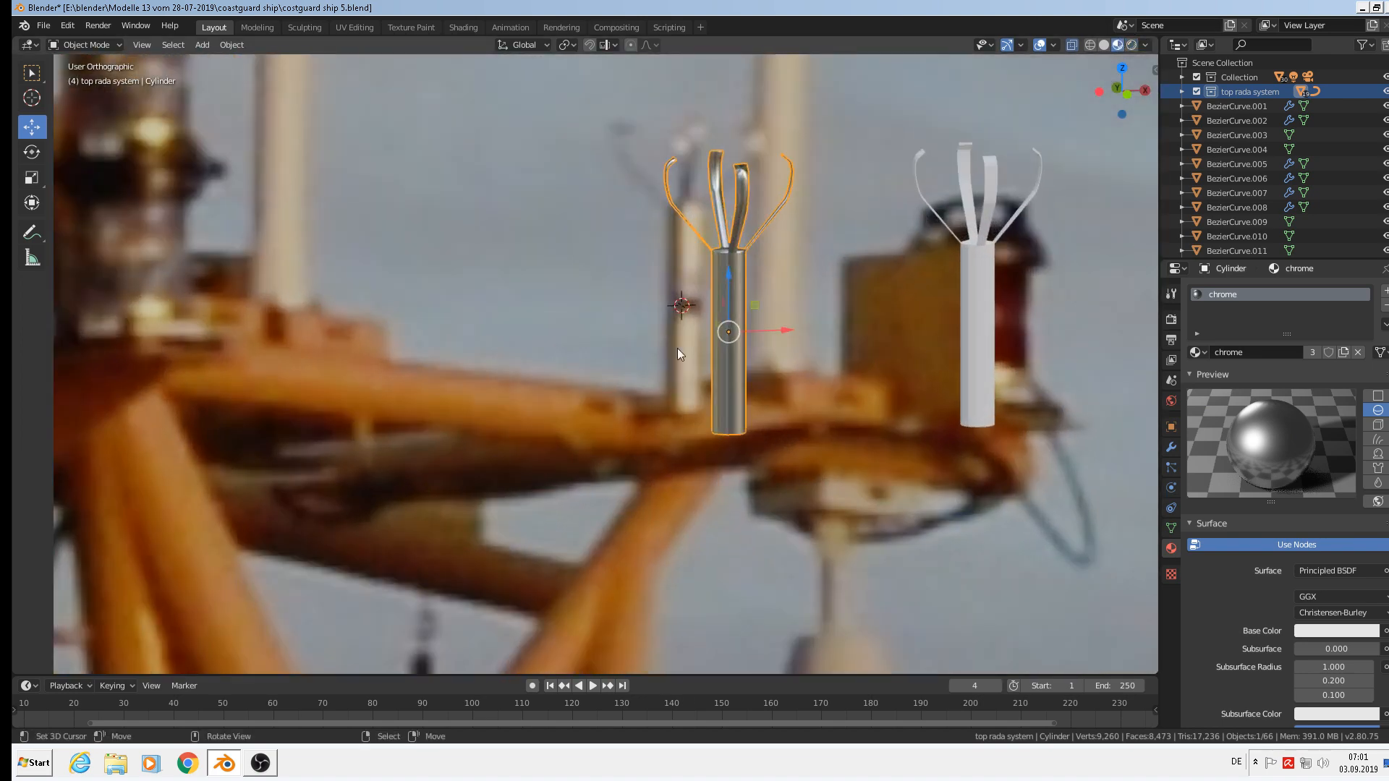
scroll(708, 349, down, 5)
Move the chrome post about 0.307 m in X, -0.101 m in Y and -0.217 m in Z, next to the finished equipment
shift+middle_drag(881, 457, 585, 323)
scroll(583, 310, down, 5)
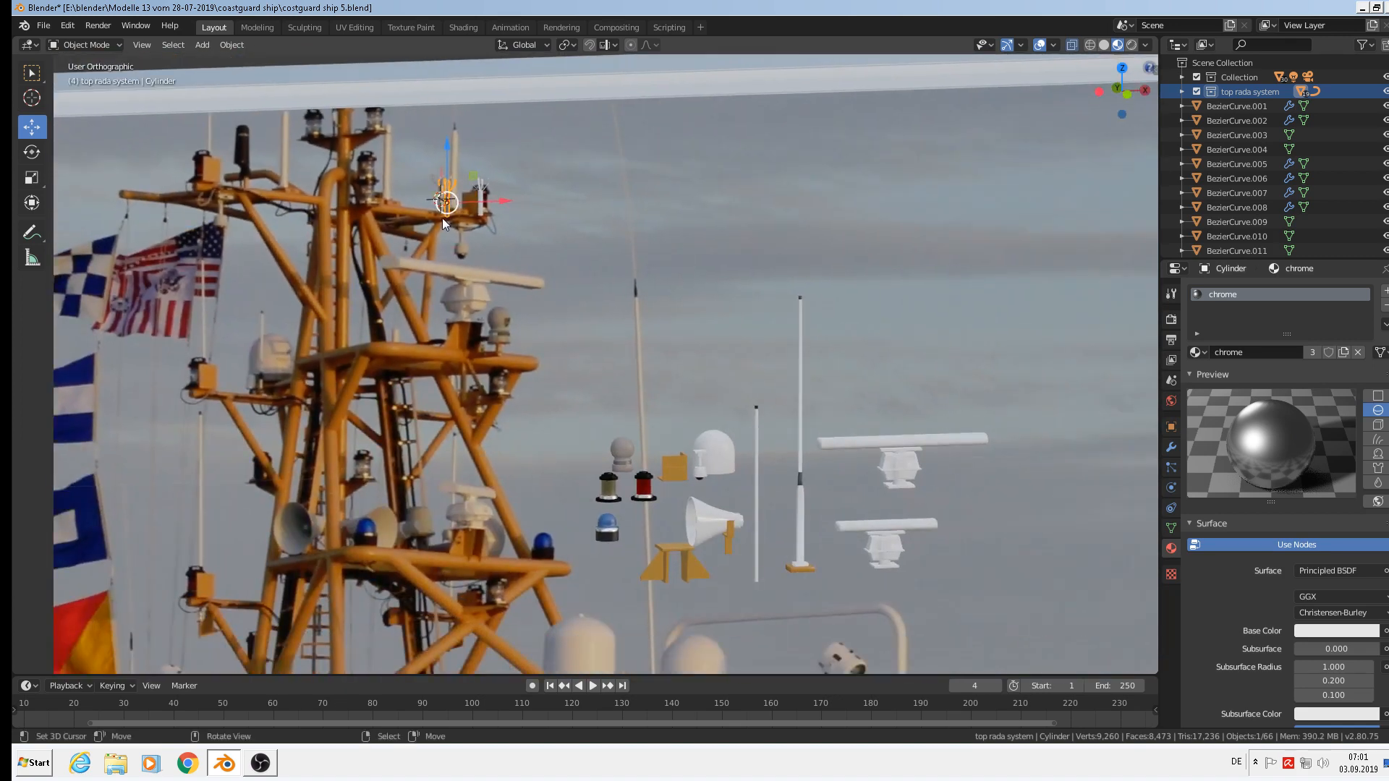
drag(443, 220, 854, 500)
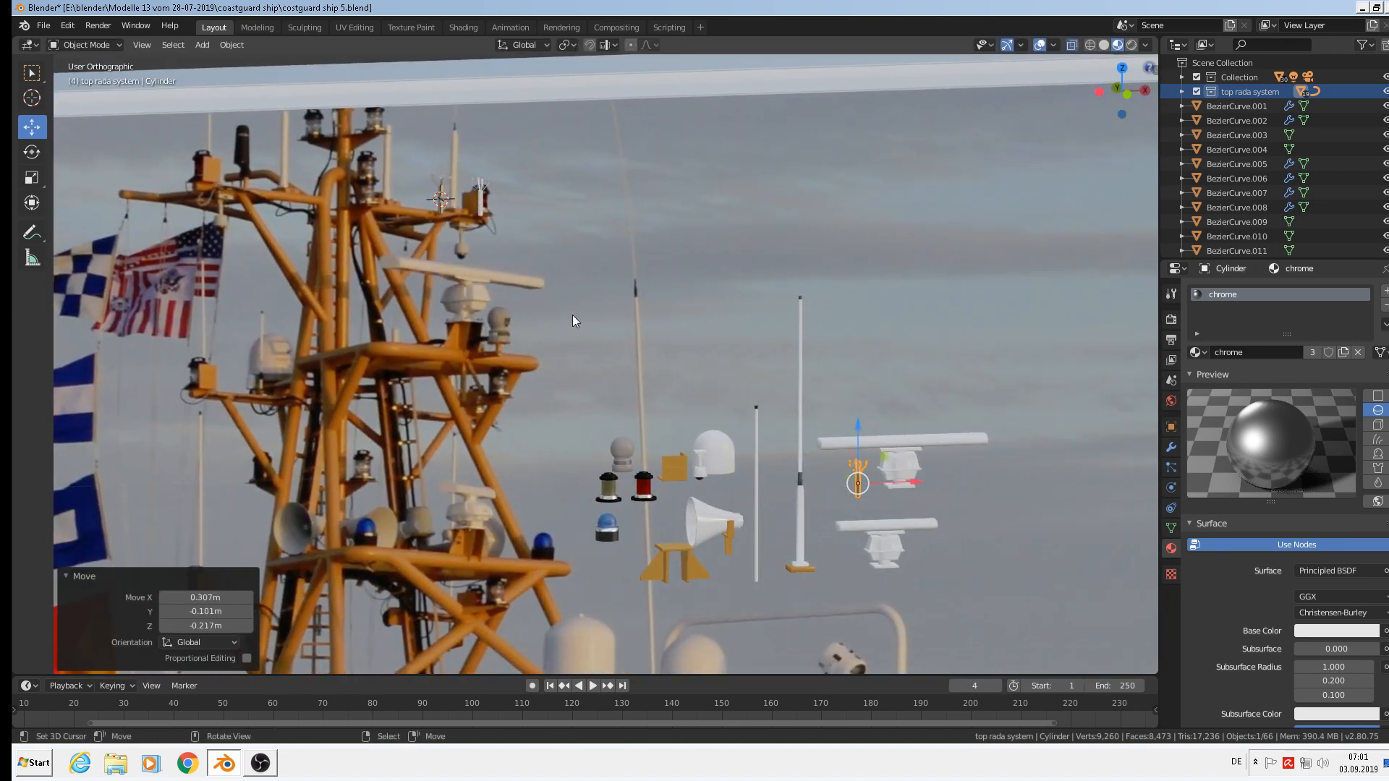
Select the uncoloured neighbouring post and move it about 0.0821 m along X, clear of the mast in the photo
scroll(500, 167, up, 5)
right_click(468, 240)
drag(525, 246, 785, 249)
shift+middle_drag(465, 335, 856, 348)
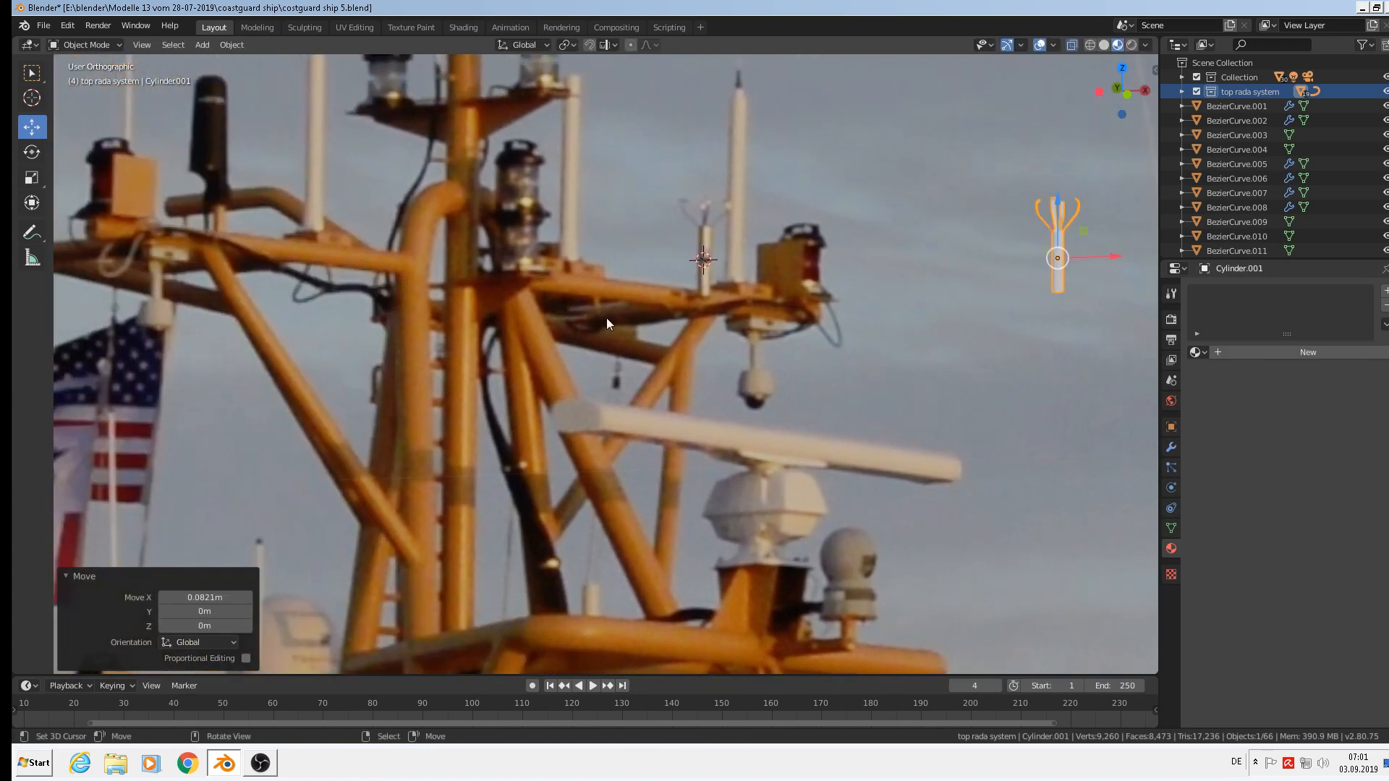
Place the 3D cursor on the lower part of the photo's black antenna and add a 24-vertex mesh circle there
shift+middle_drag(527, 277, 696, 321)
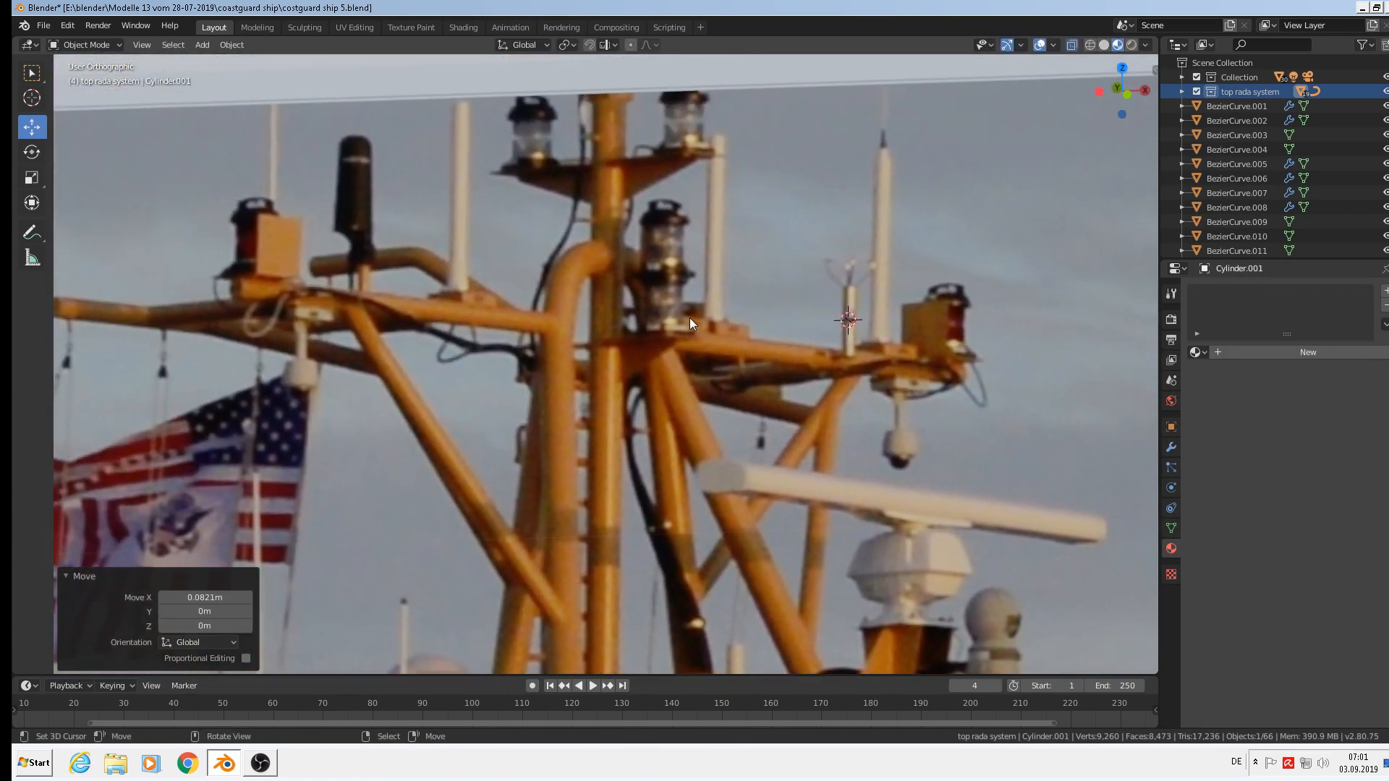
shift+middle_drag(350, 186, 518, 266)
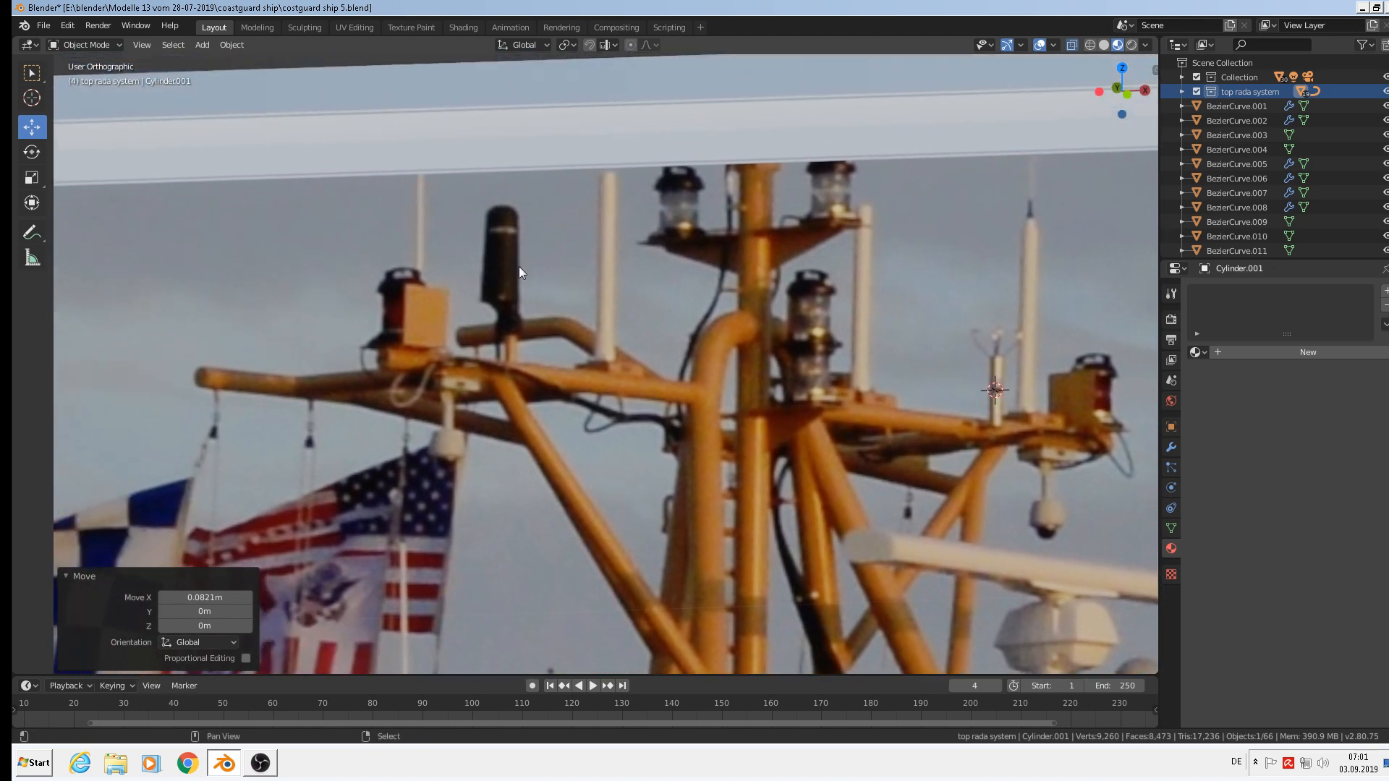
click(501, 301)
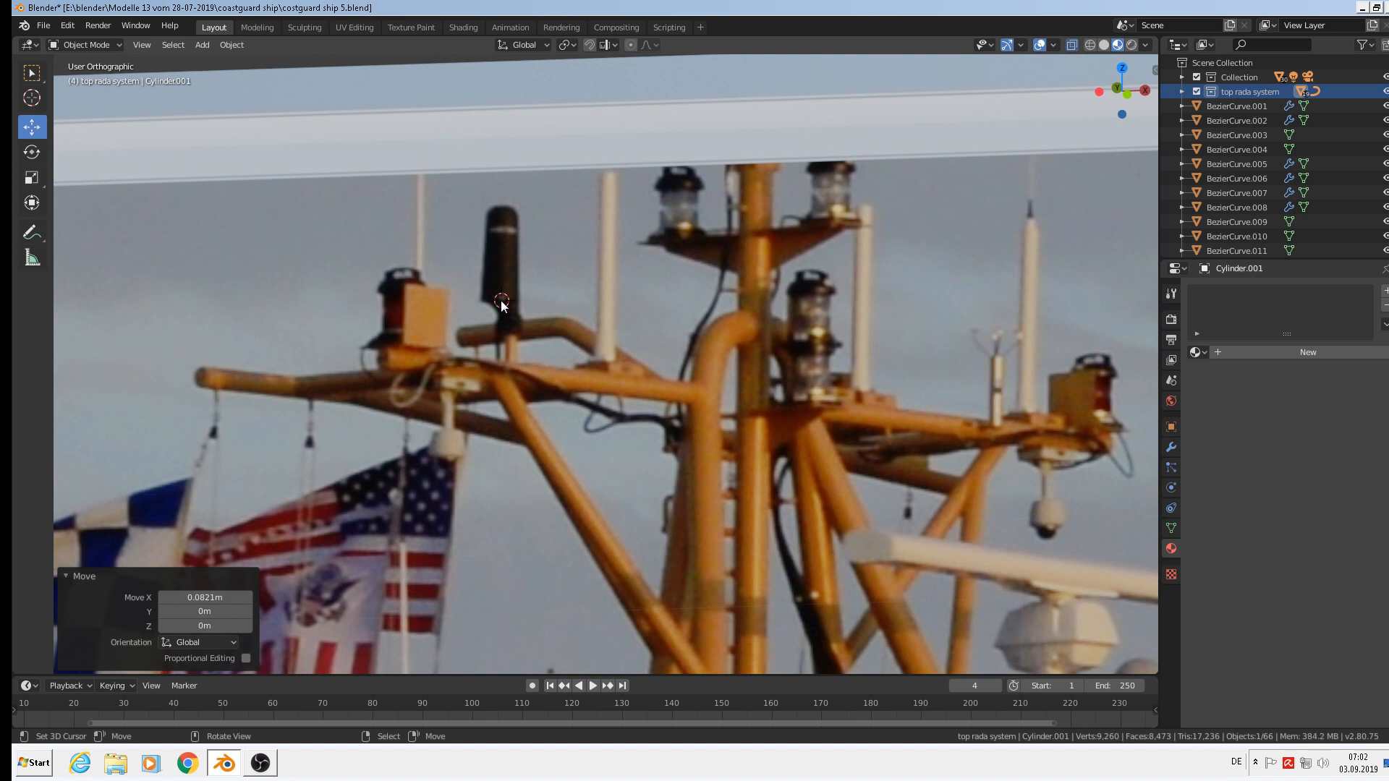
click(198, 45)
mouse_move(222, 63)
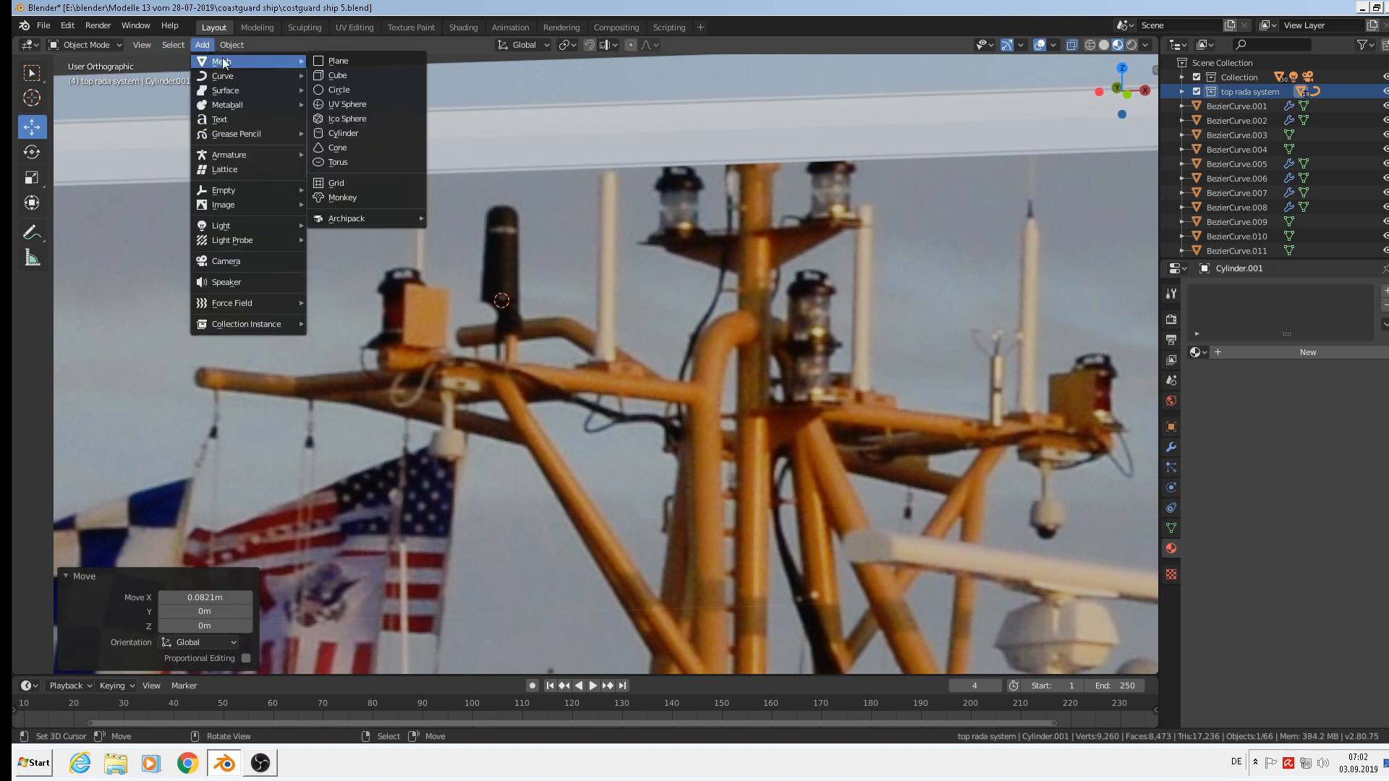
click(336, 89)
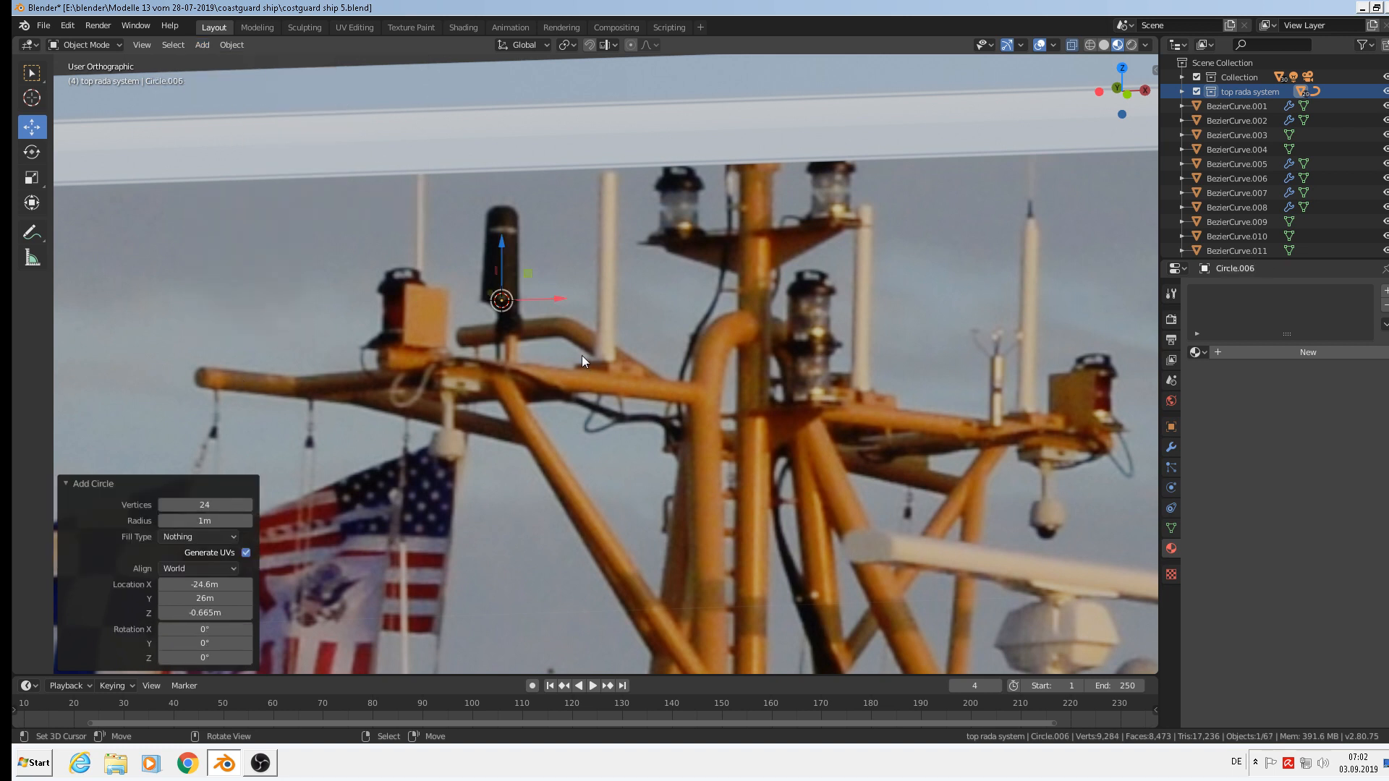
Scale the new circle down to about 0.081 and once more to about 0.082
key(s)
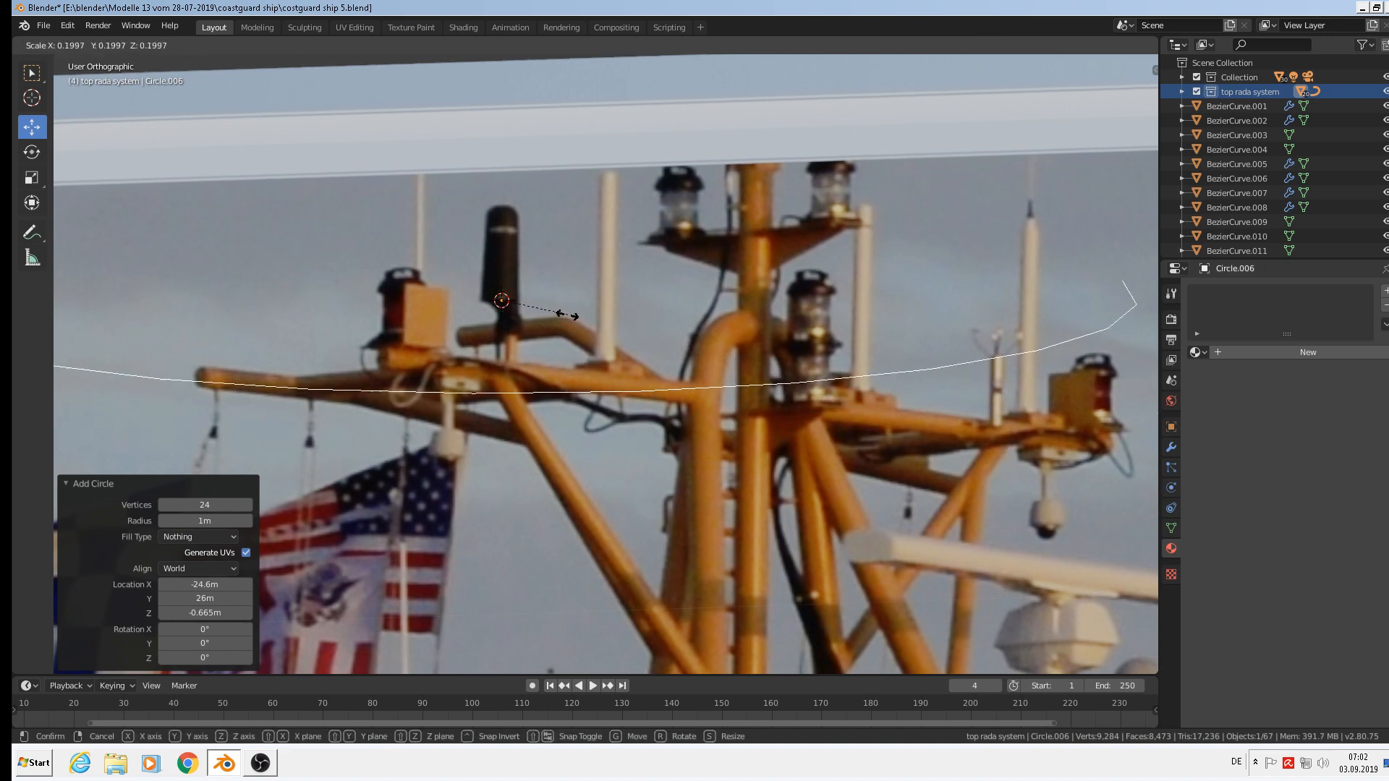
click(519, 285)
key(s)
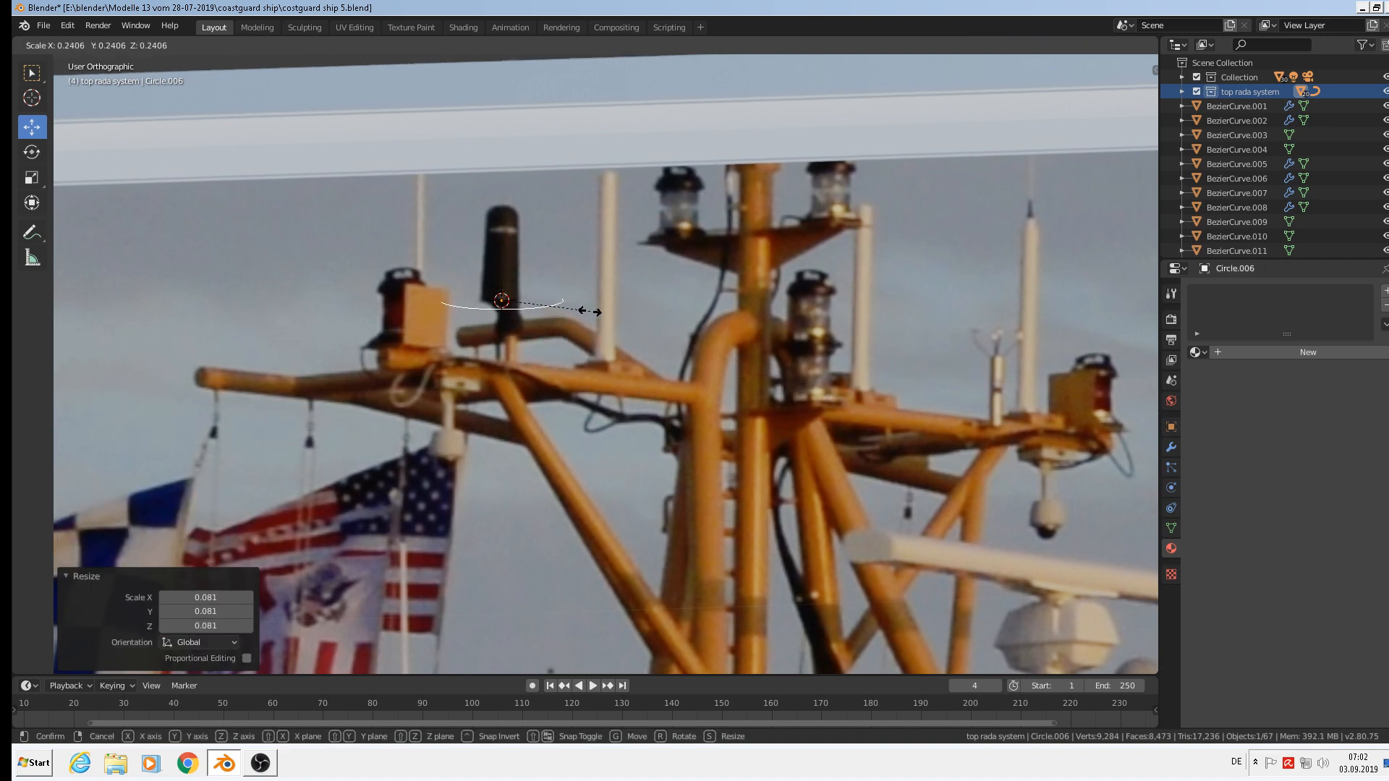
click(533, 300)
Move the circle about 0.0164 m in X, -0.027 m in Y and -0.0124 m in Z, and scale it to about 0.530 along Y
middle_drag(623, 366, 448, 298)
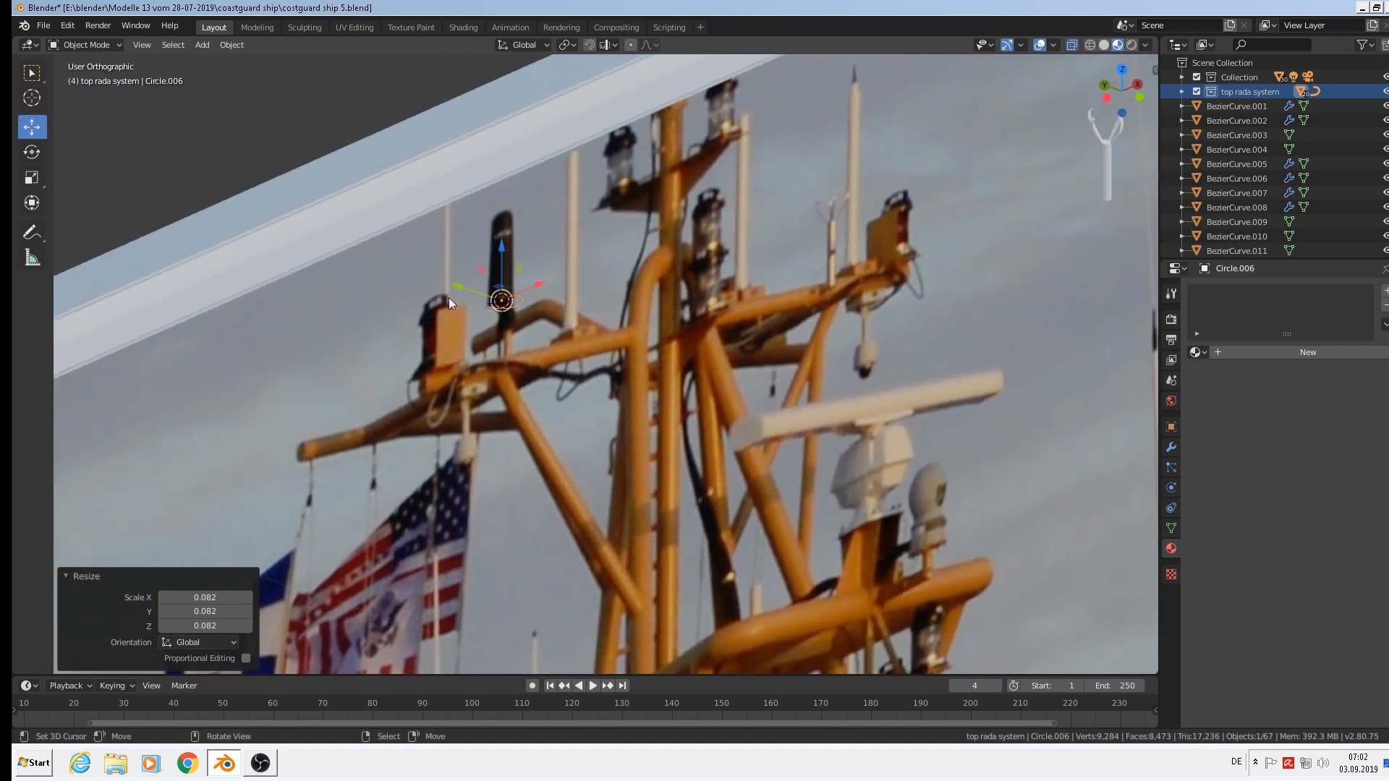
key(g)
click(546, 327)
scroll(626, 363, up, 5)
middle_drag(626, 363, 672, 382)
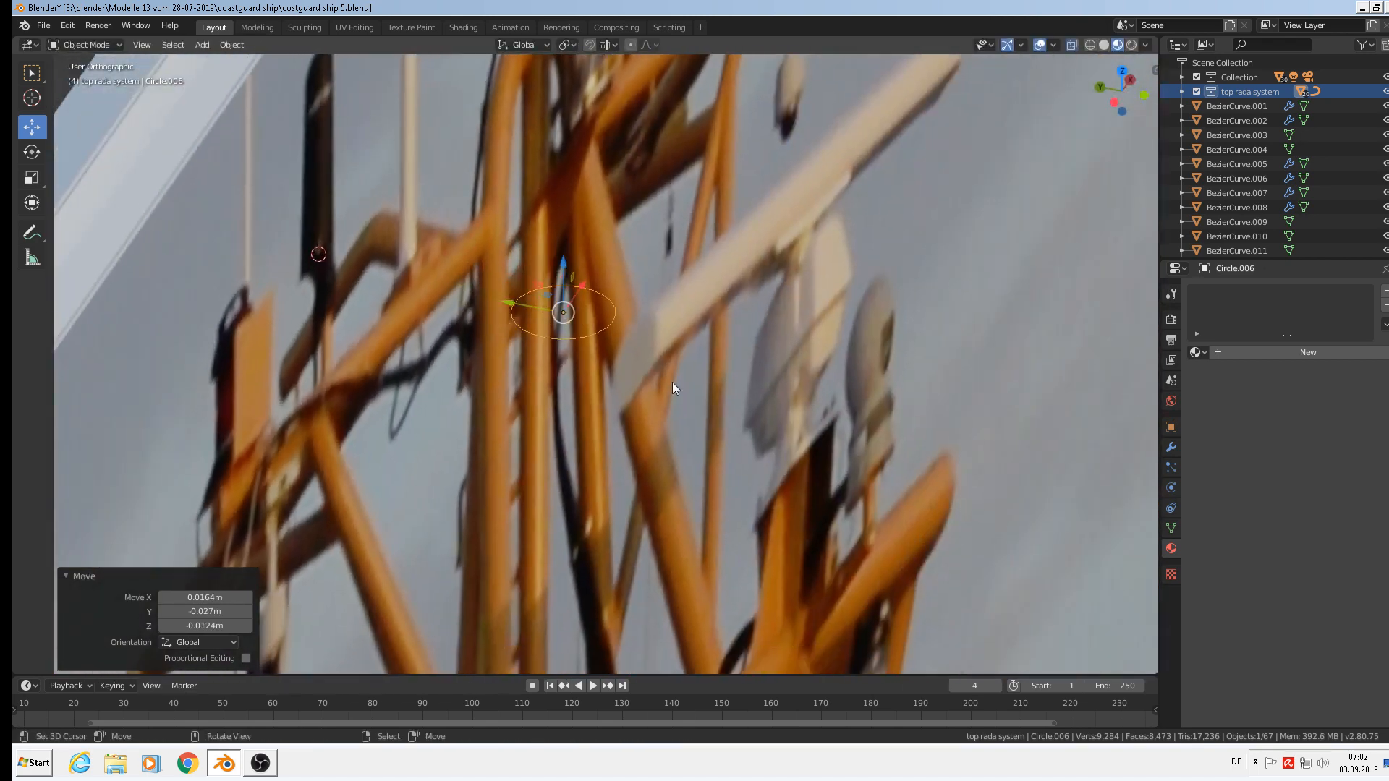
key(s)
key(y)
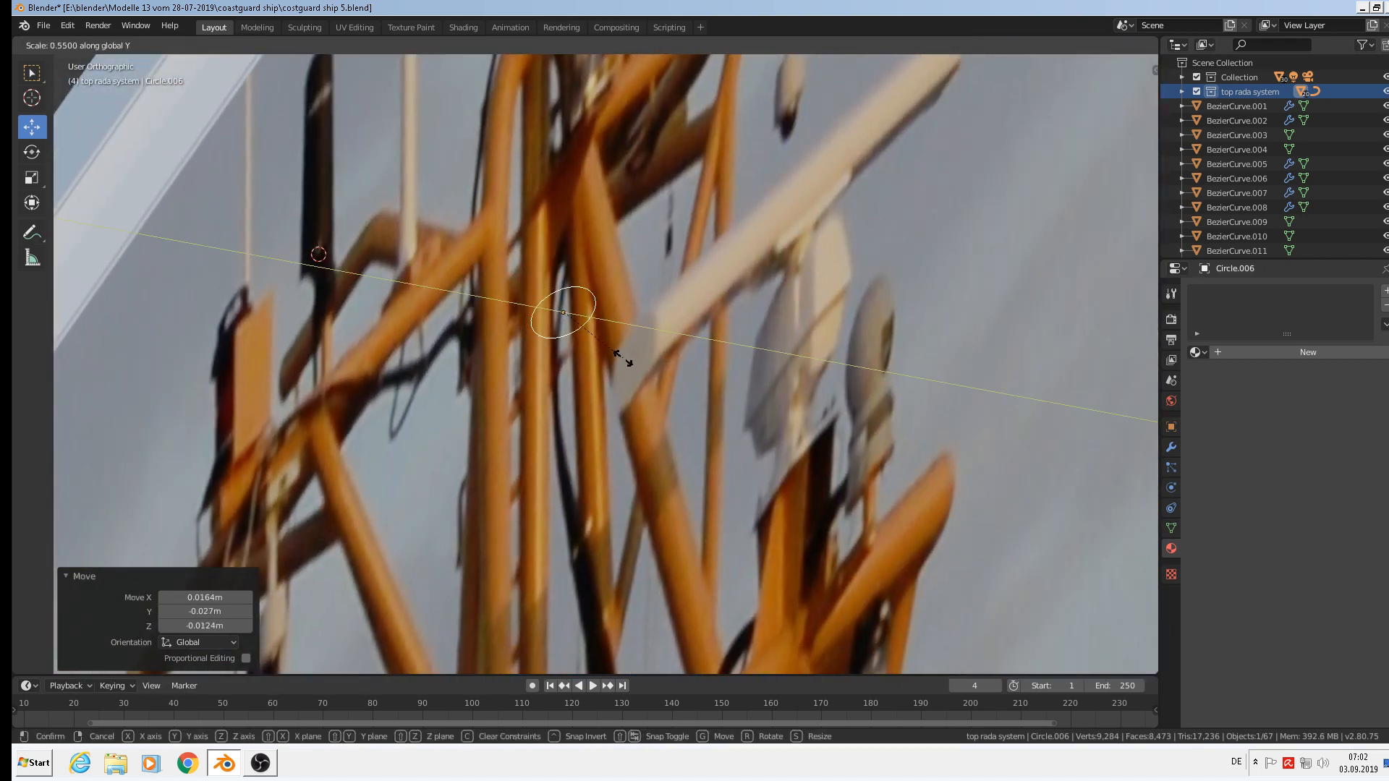
click(620, 357)
middle_drag(597, 352, 422, 239)
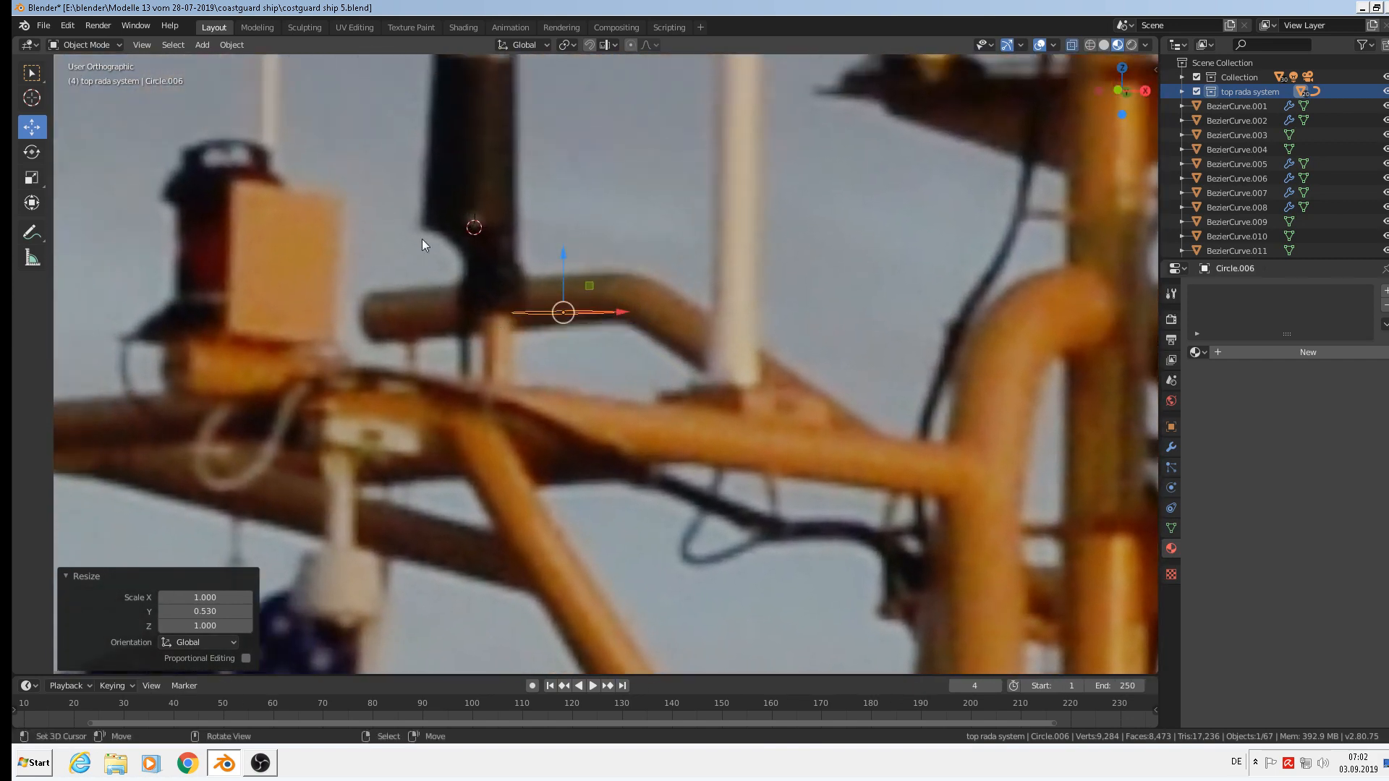
From the front view, extrude the whole circle about 0.032 m up along Z and scale its top ring to about 0.782
key(KP_1)
scroll(668, 359, down, 4)
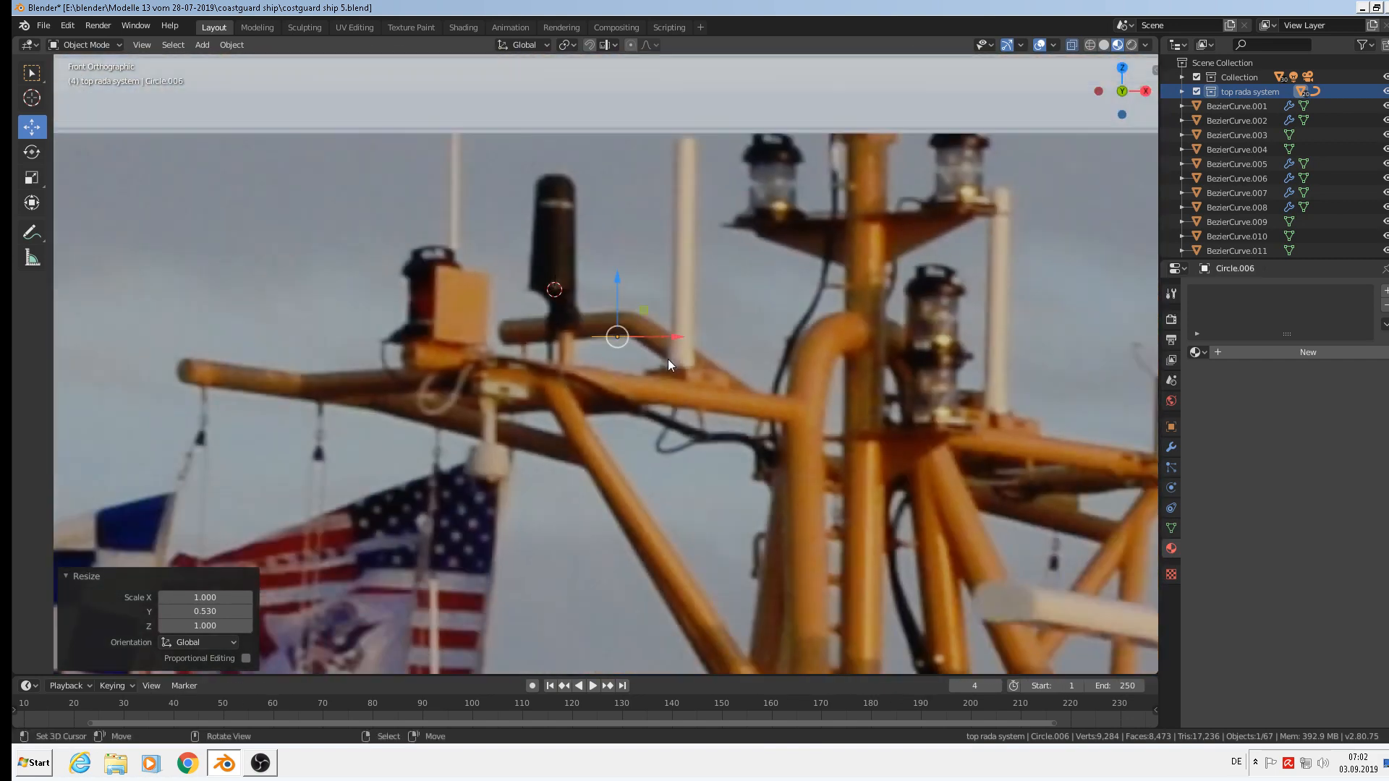
scroll(721, 341, up, 2)
key(Tab)
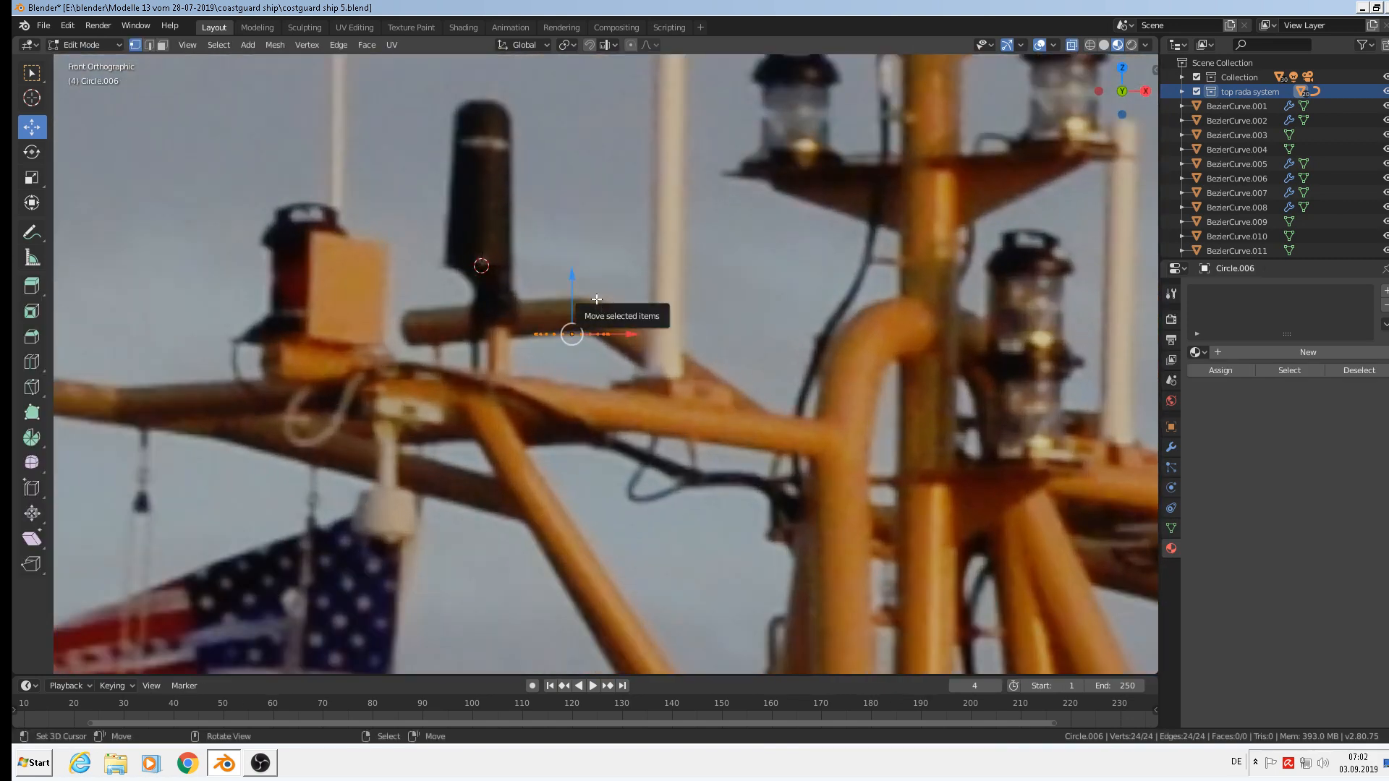
key(e)
right_click(589, 248)
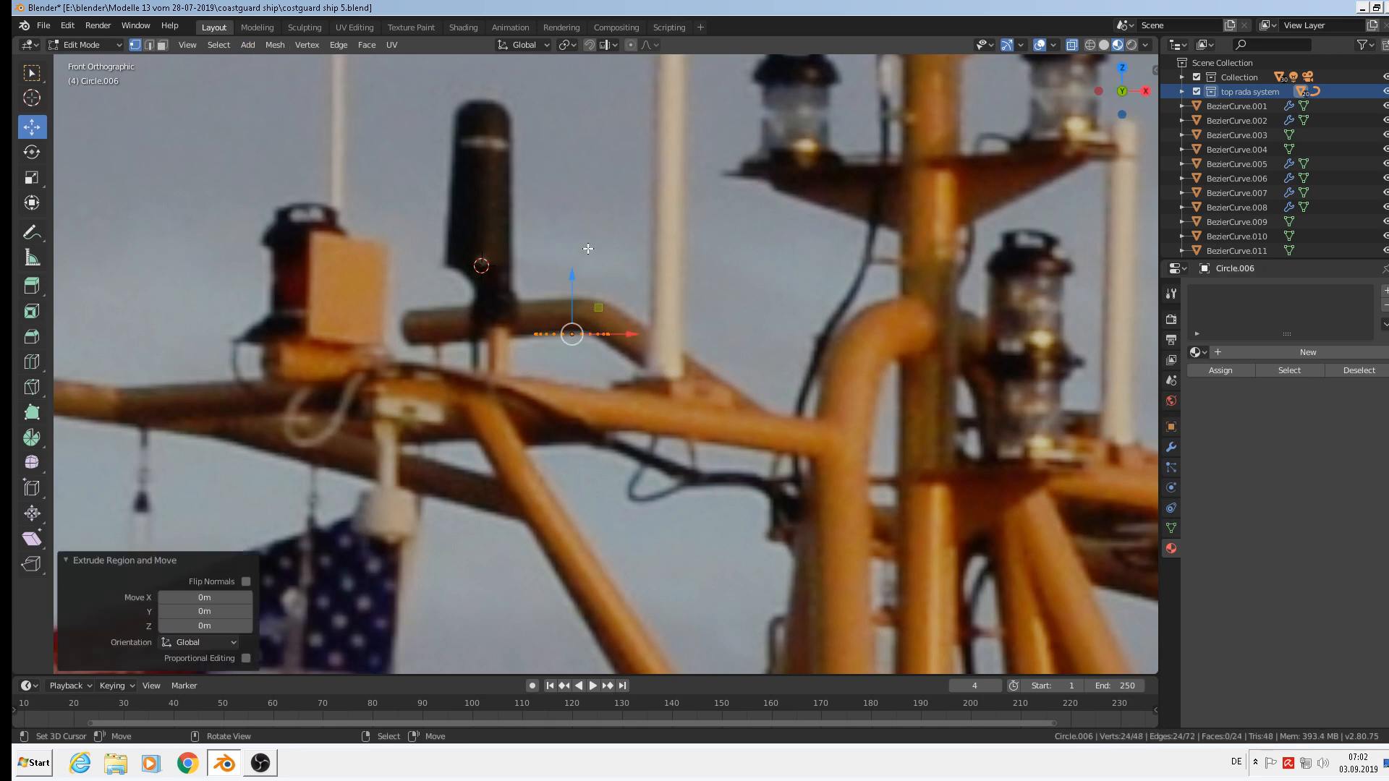
key(g)
key(z)
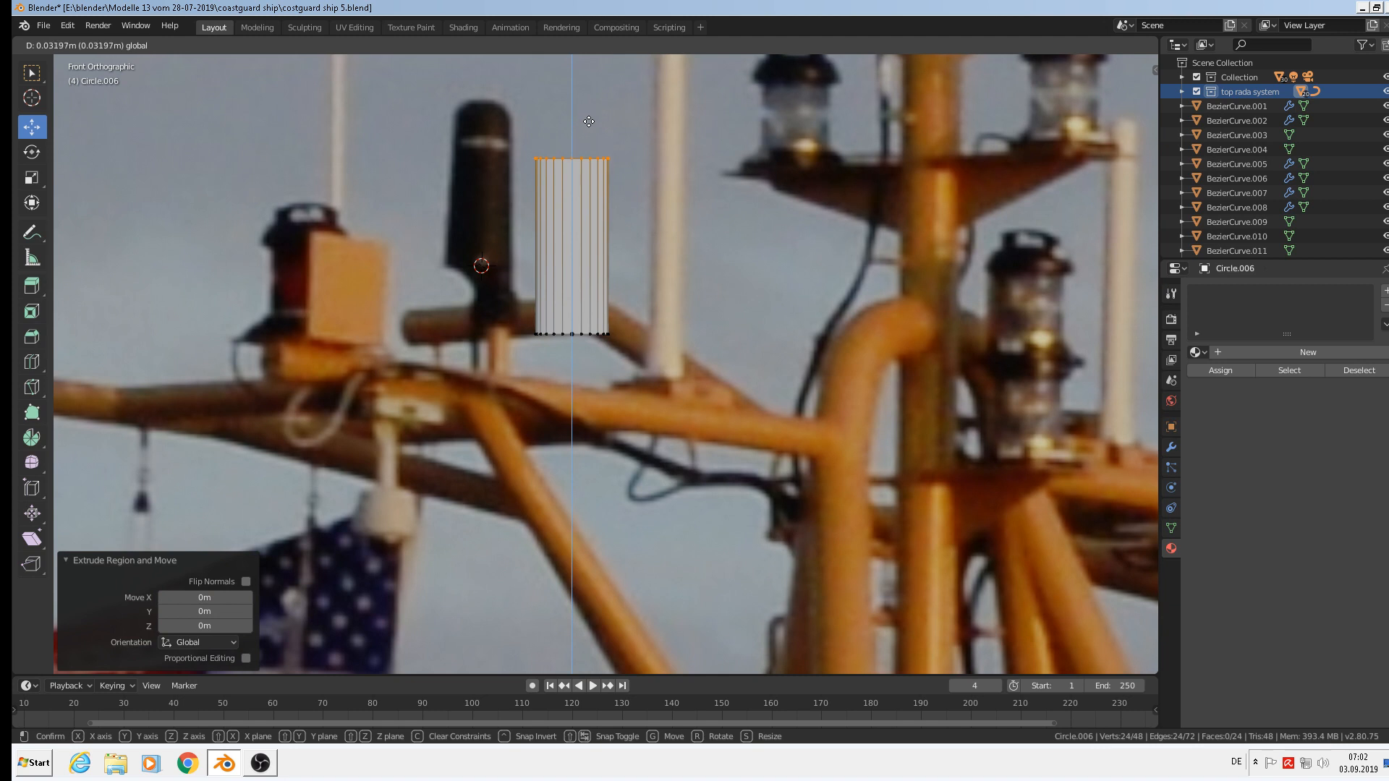
click(589, 123)
key(s)
click(719, 208)
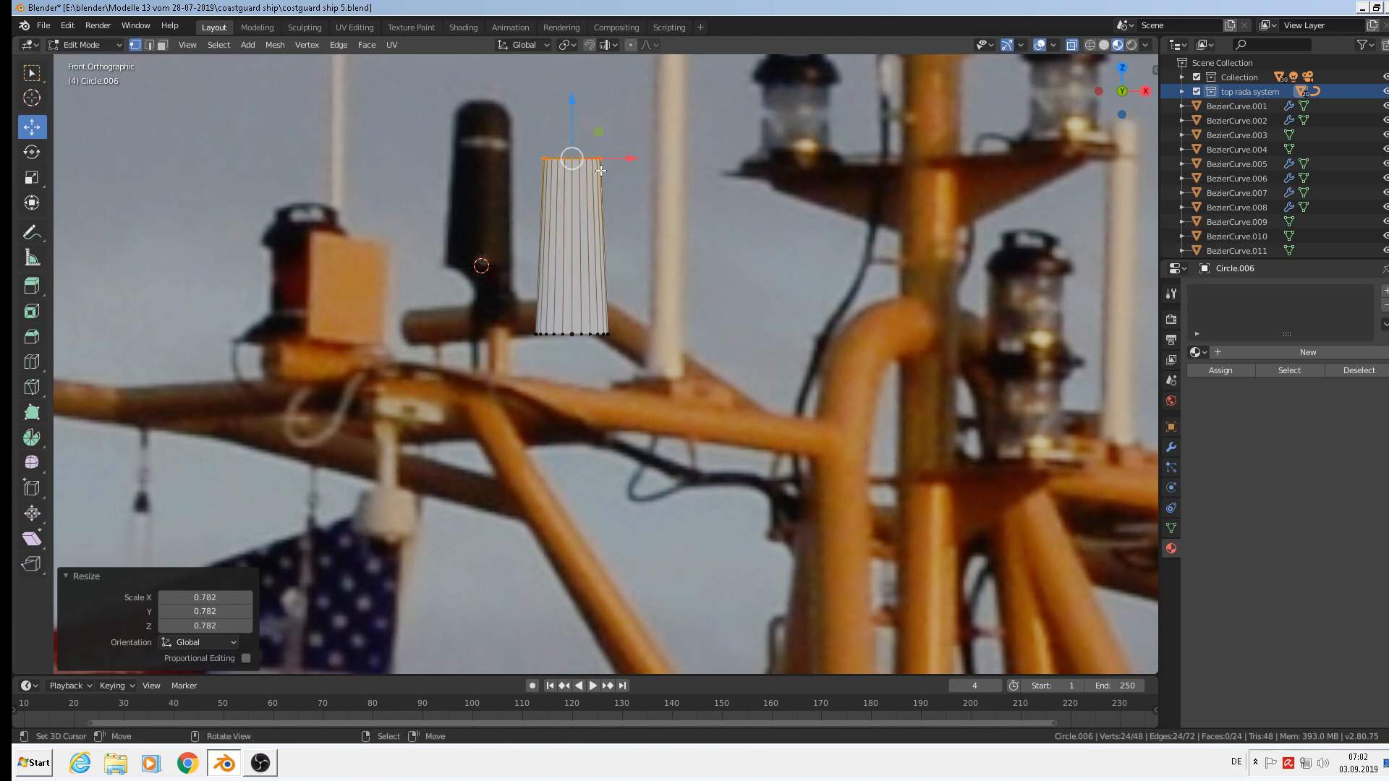
Extrude the antenna's top ring slightly upward and scale it to about 0.779 to start the rounded cap
shift+middle_drag(599, 188, 669, 283)
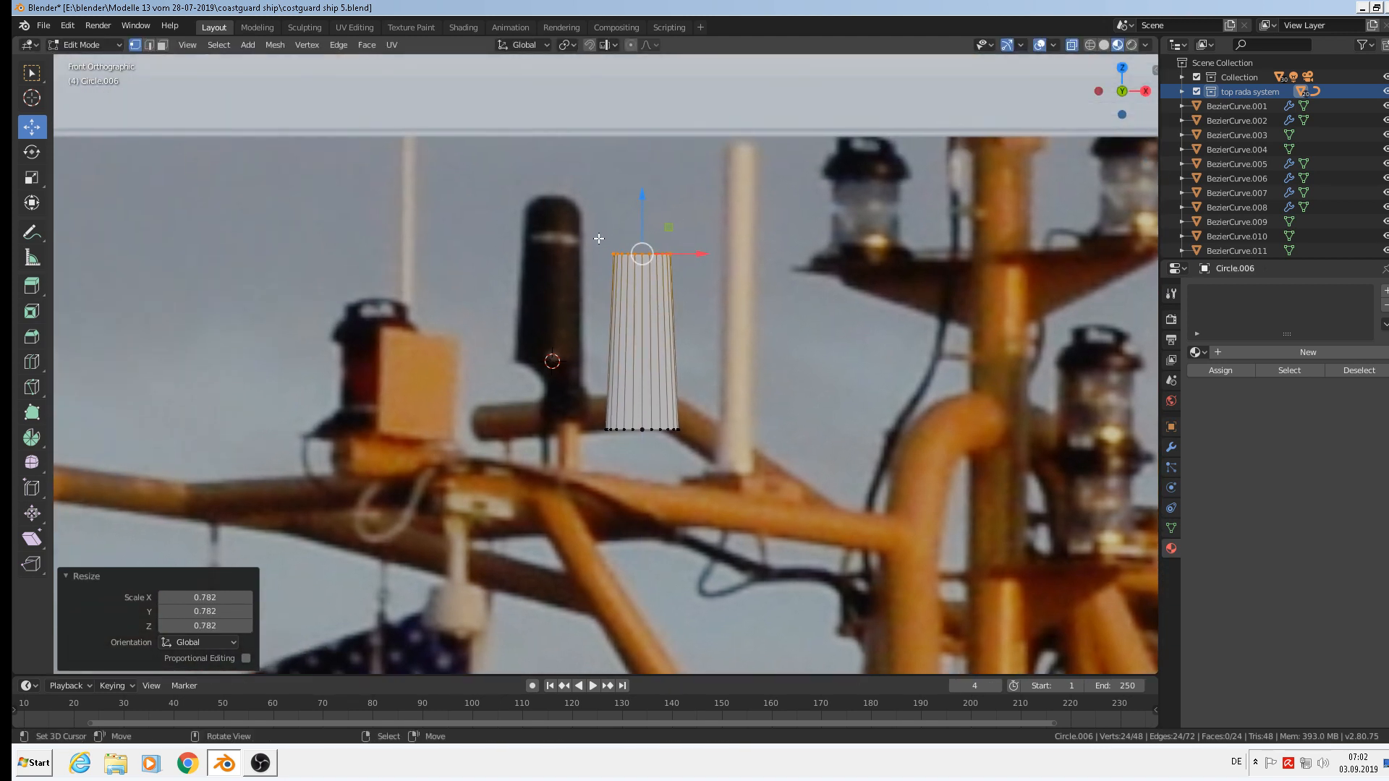
scroll(687, 242, up, 5)
key(e)
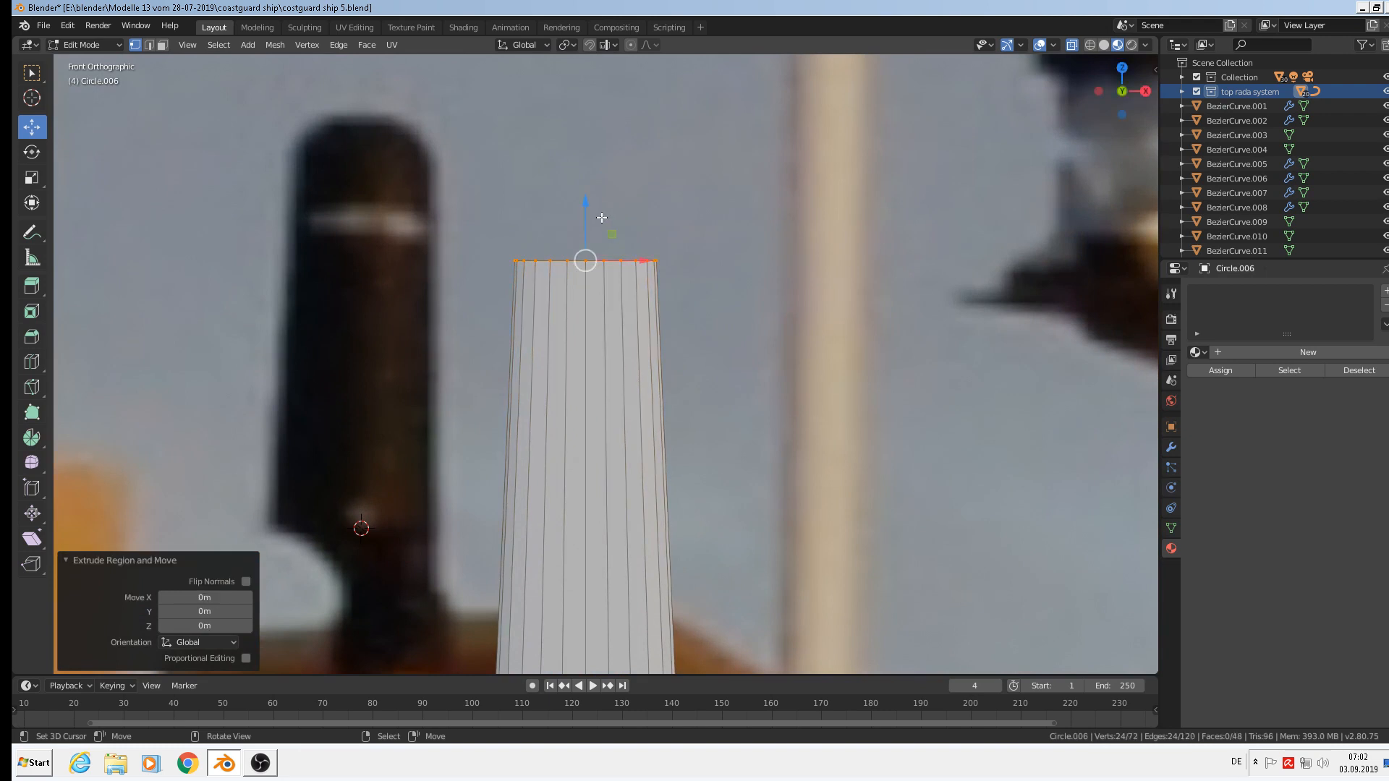
click(783, 266)
key(s)
click(738, 267)
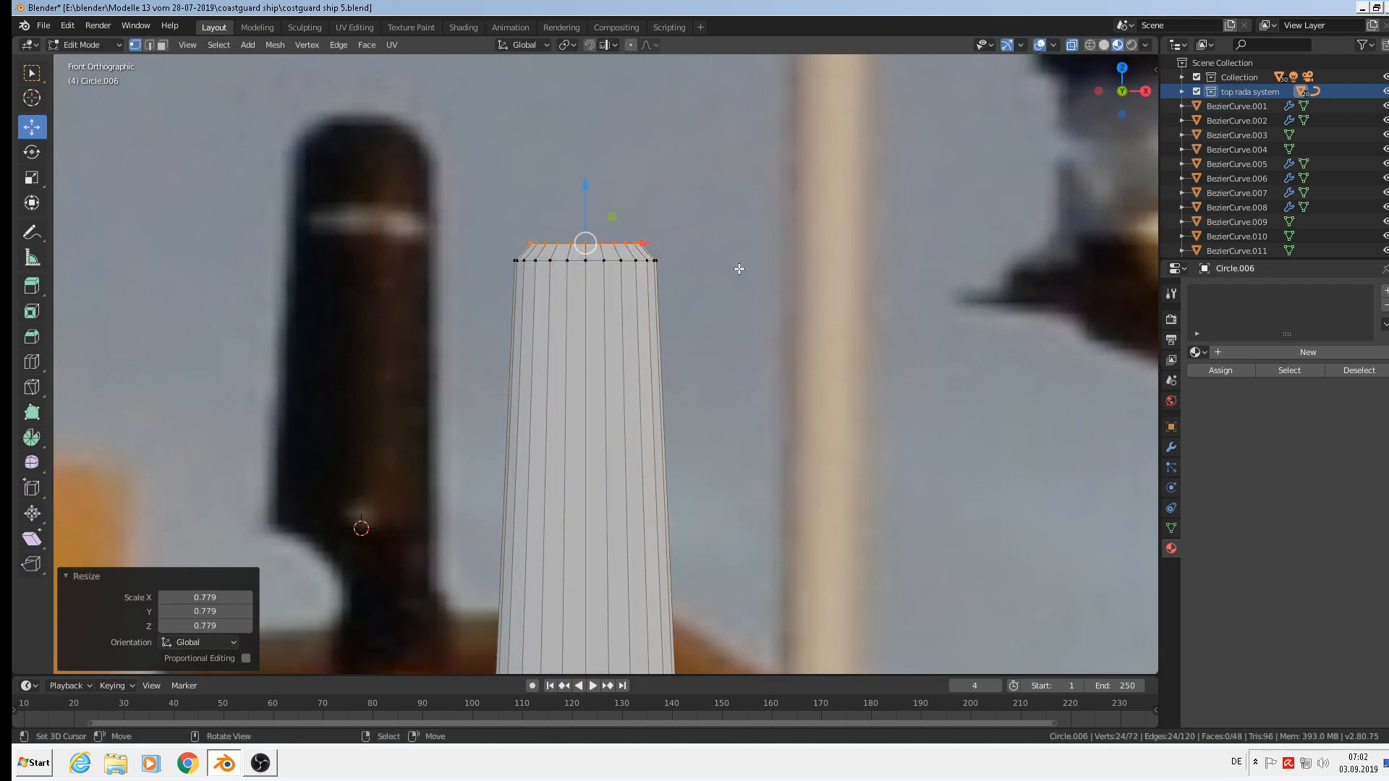
Extrude the cap's upper ring about 0.001 m up along Z and scale it to about 0.414
key(e)
click(583, 181)
key(s)
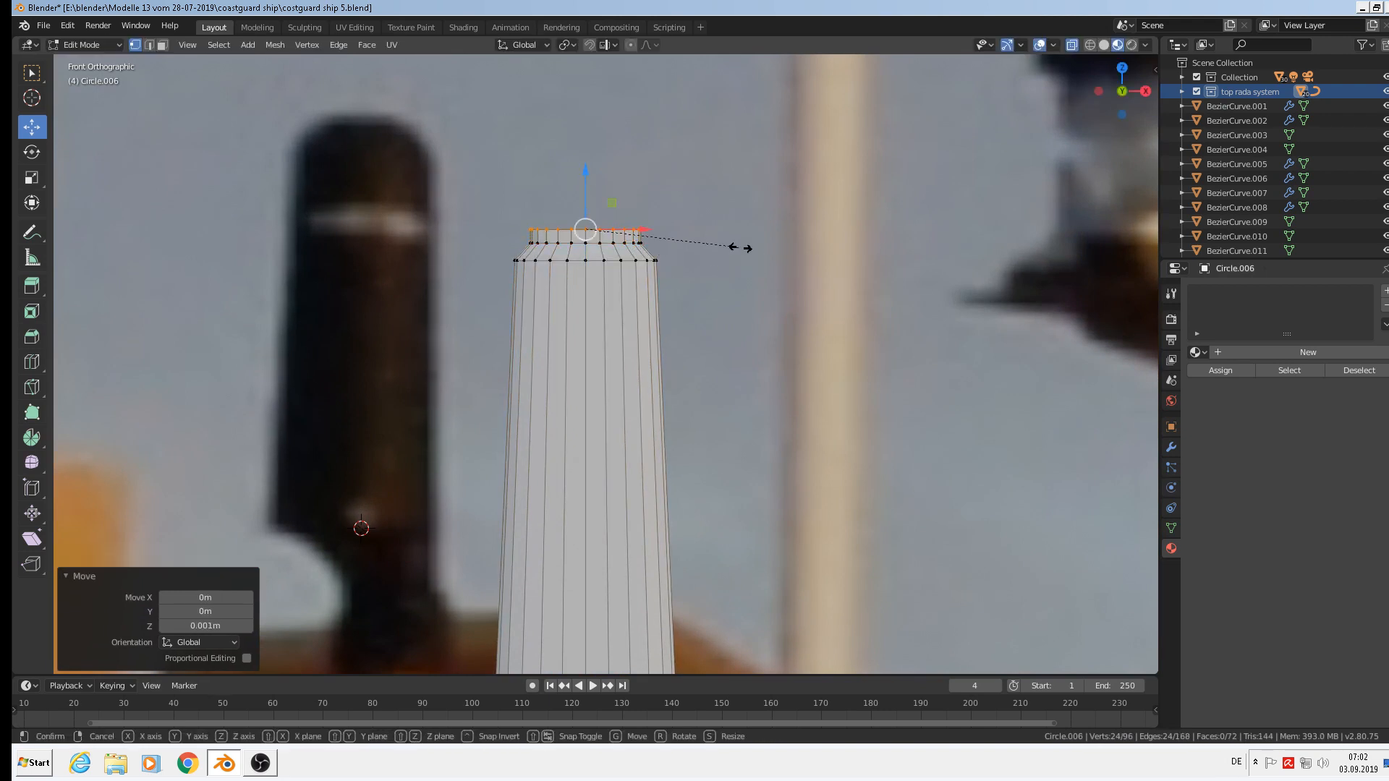
click(642, 231)
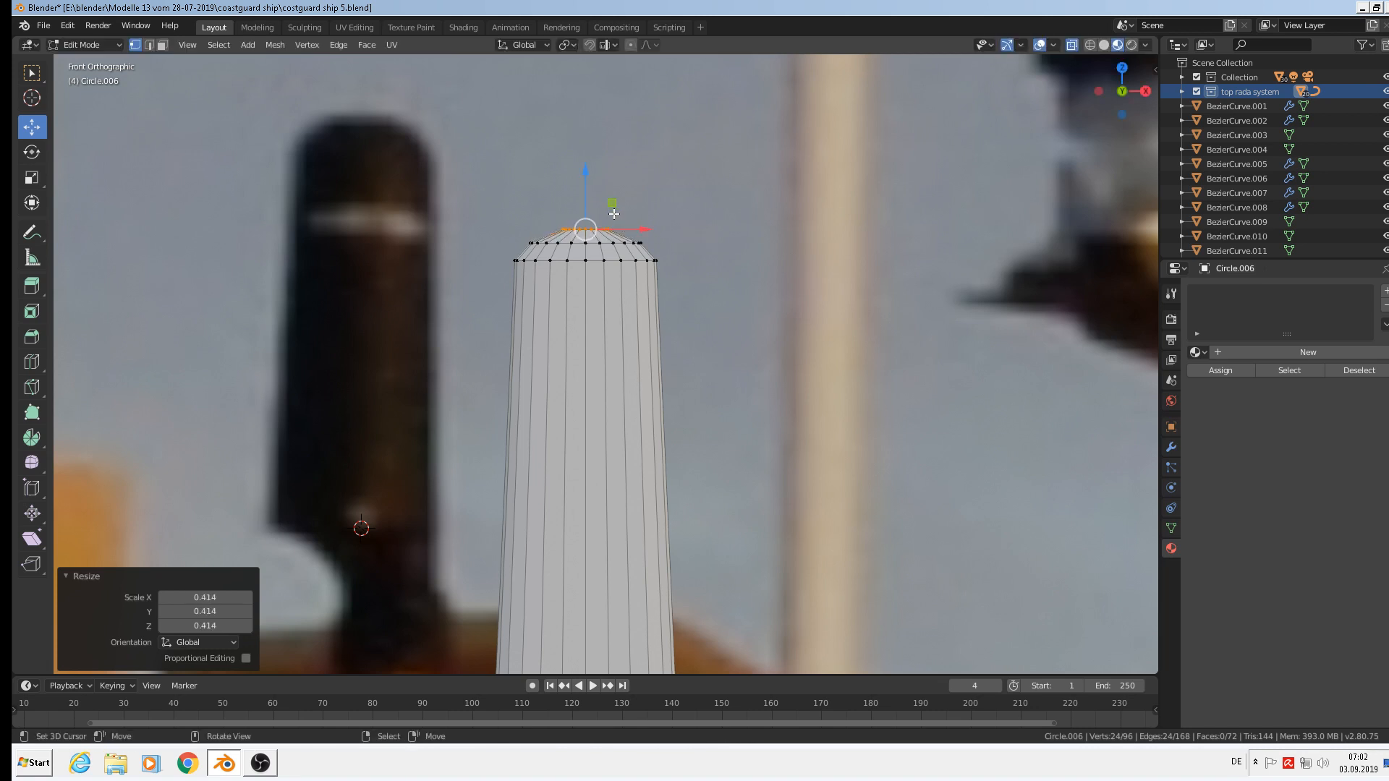
Fill the open ring at the very top of the antenna body with a face
scroll(611, 258, up, 2)
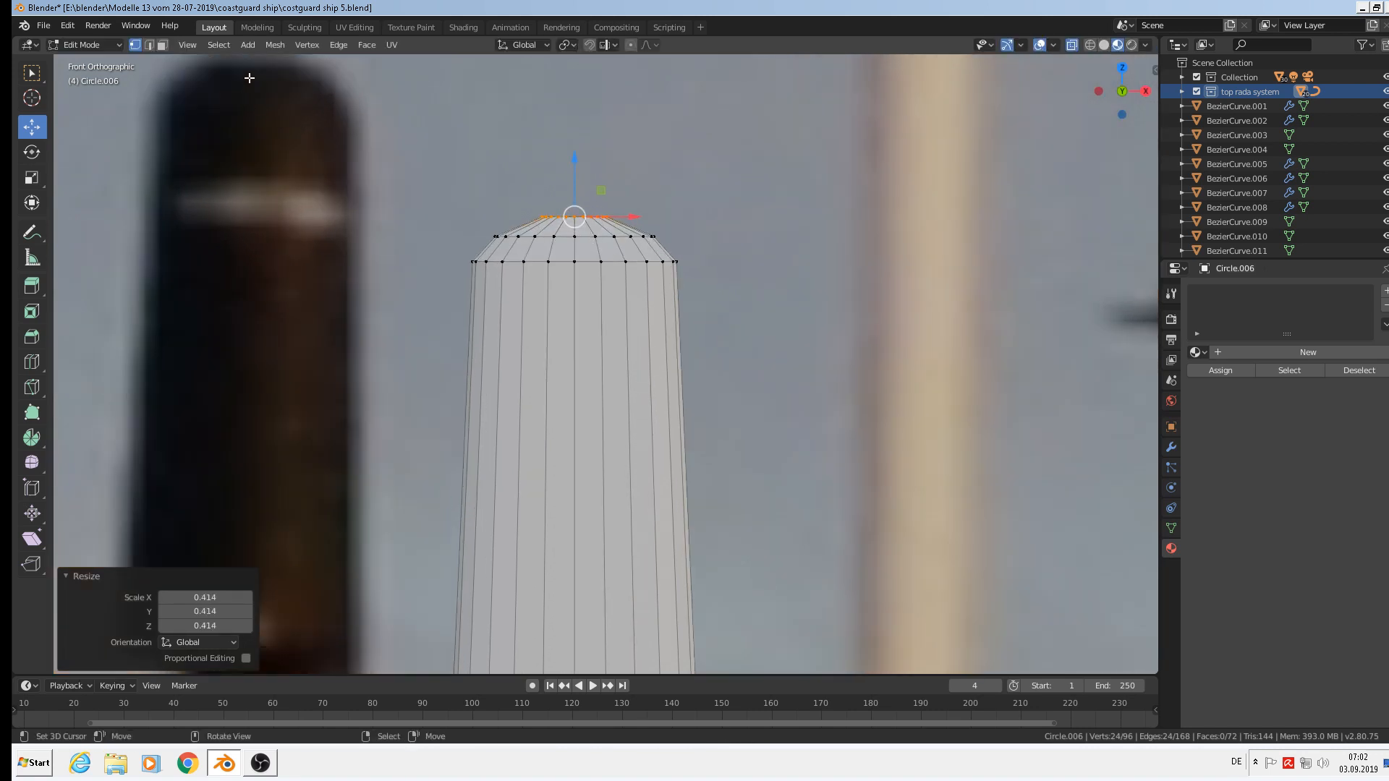
middle_drag(592, 312, 678, 363)
key(f)
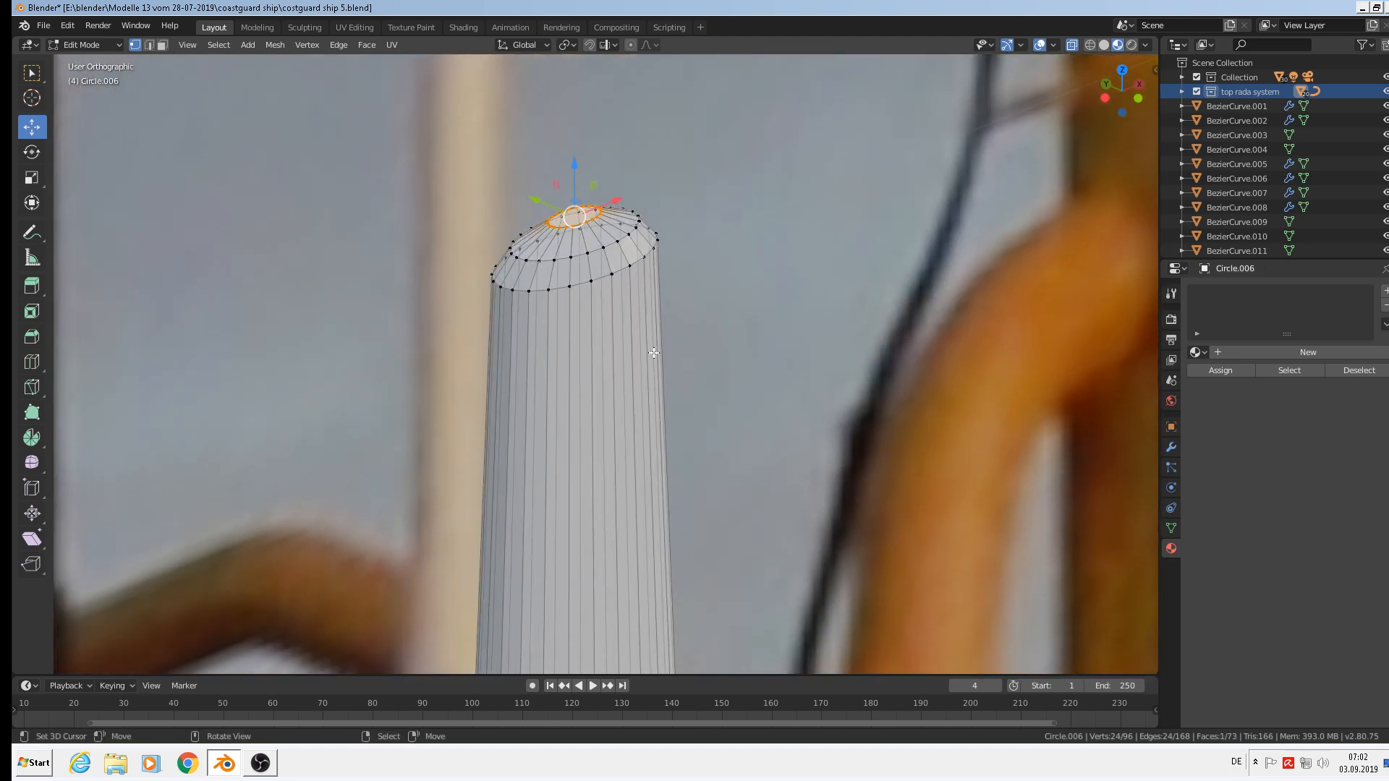
key(Tab)
Extrude the antenna body's bottom edge loop straight down by about 0.0072 m
scroll(653, 353, down, 8)
scroll(680, 431, up, 3)
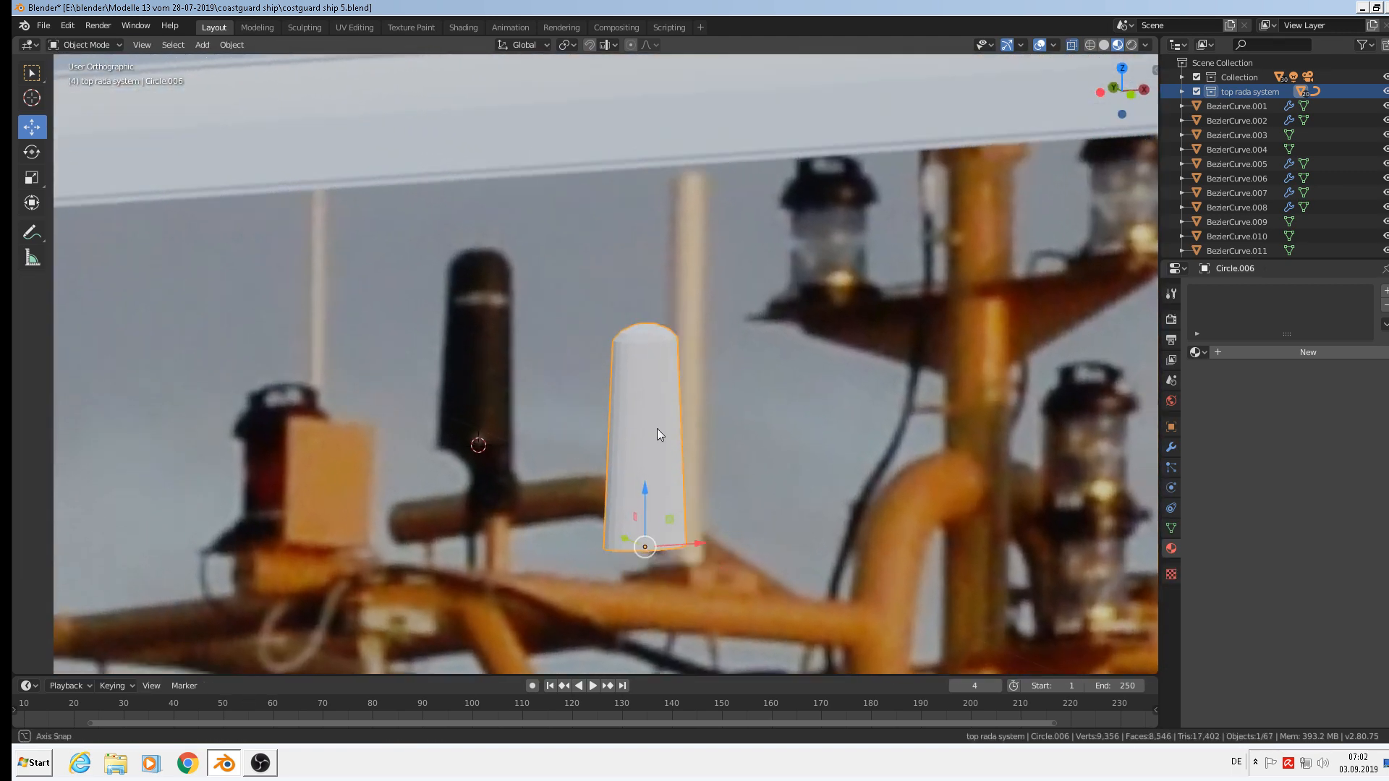
scroll(672, 455, up, 4)
shift+middle_drag(714, 521, 610, 333)
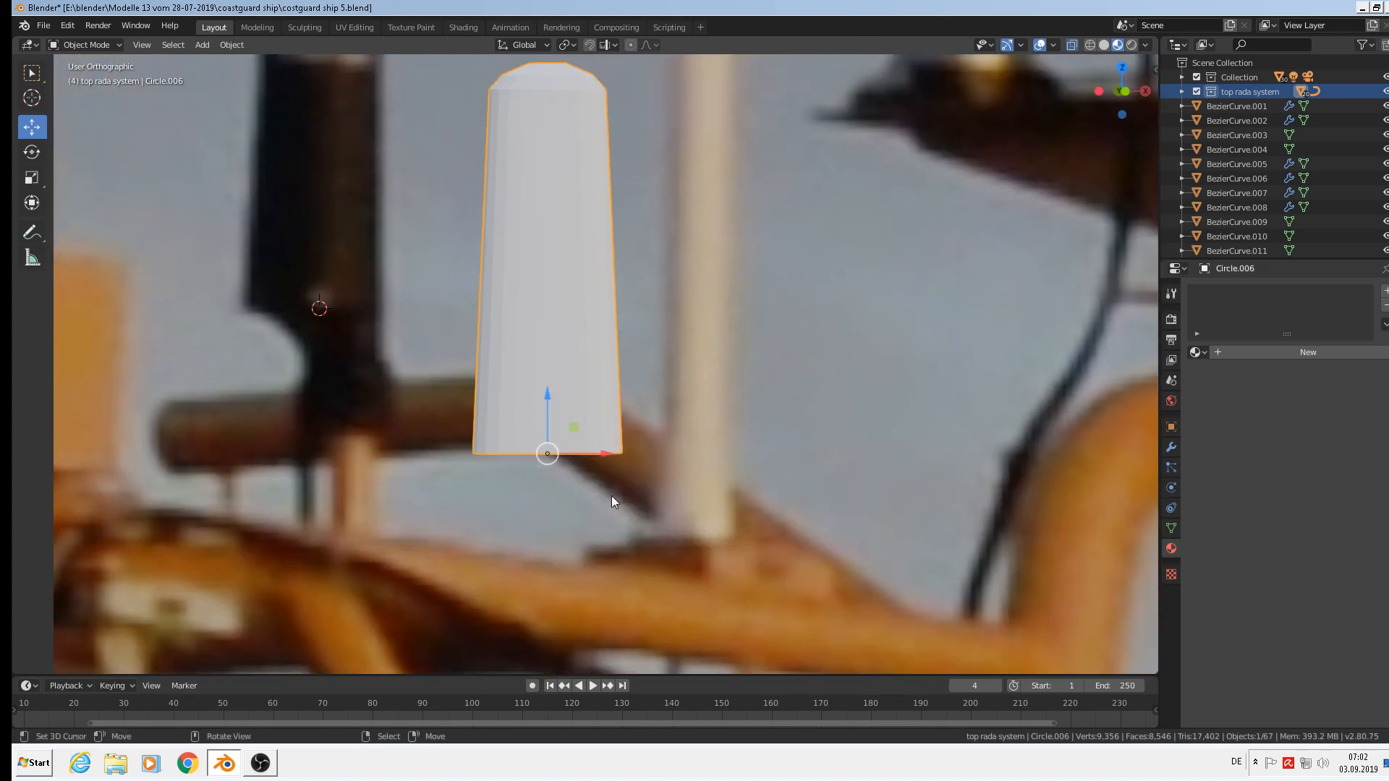
scroll(585, 484, up, 5)
key(Tab)
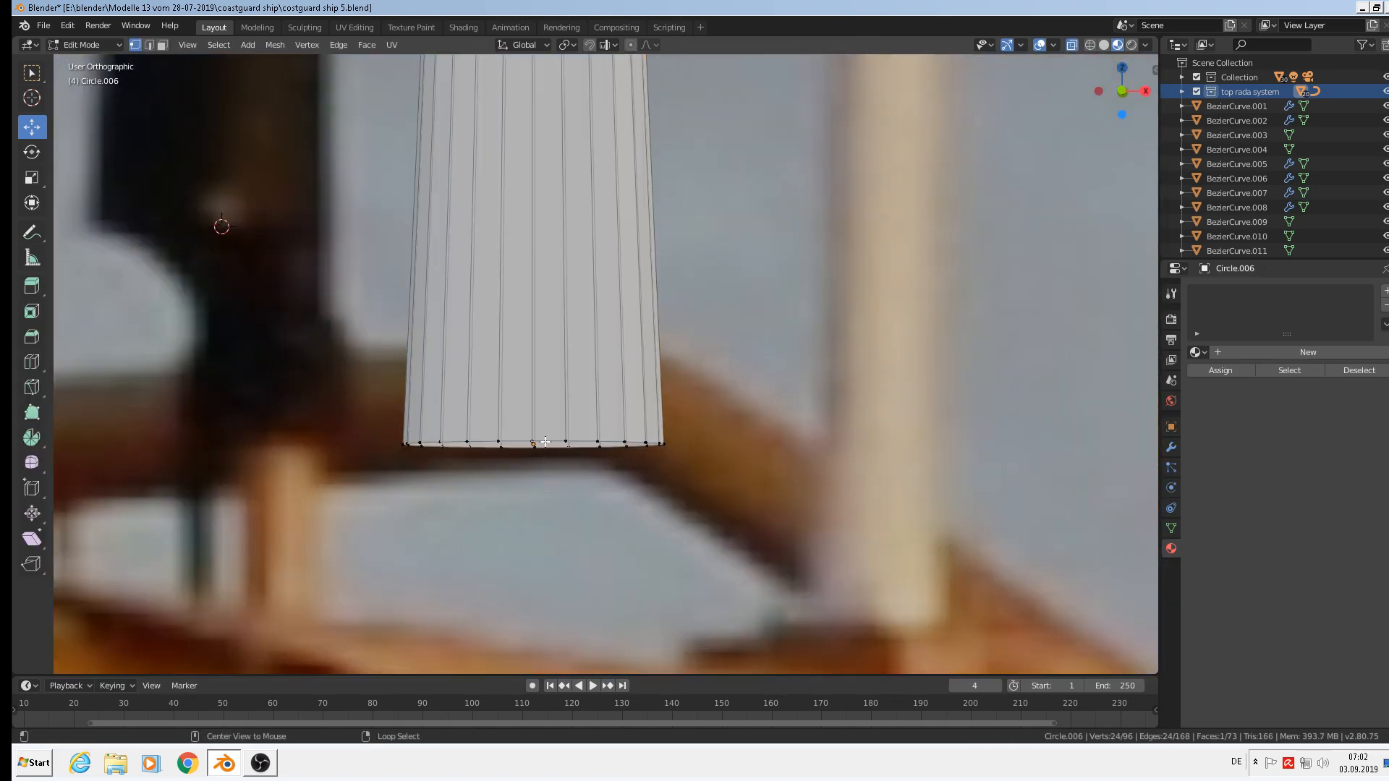
alt+click(545, 442)
scroll(613, 478, down, 5)
key(KP_1)
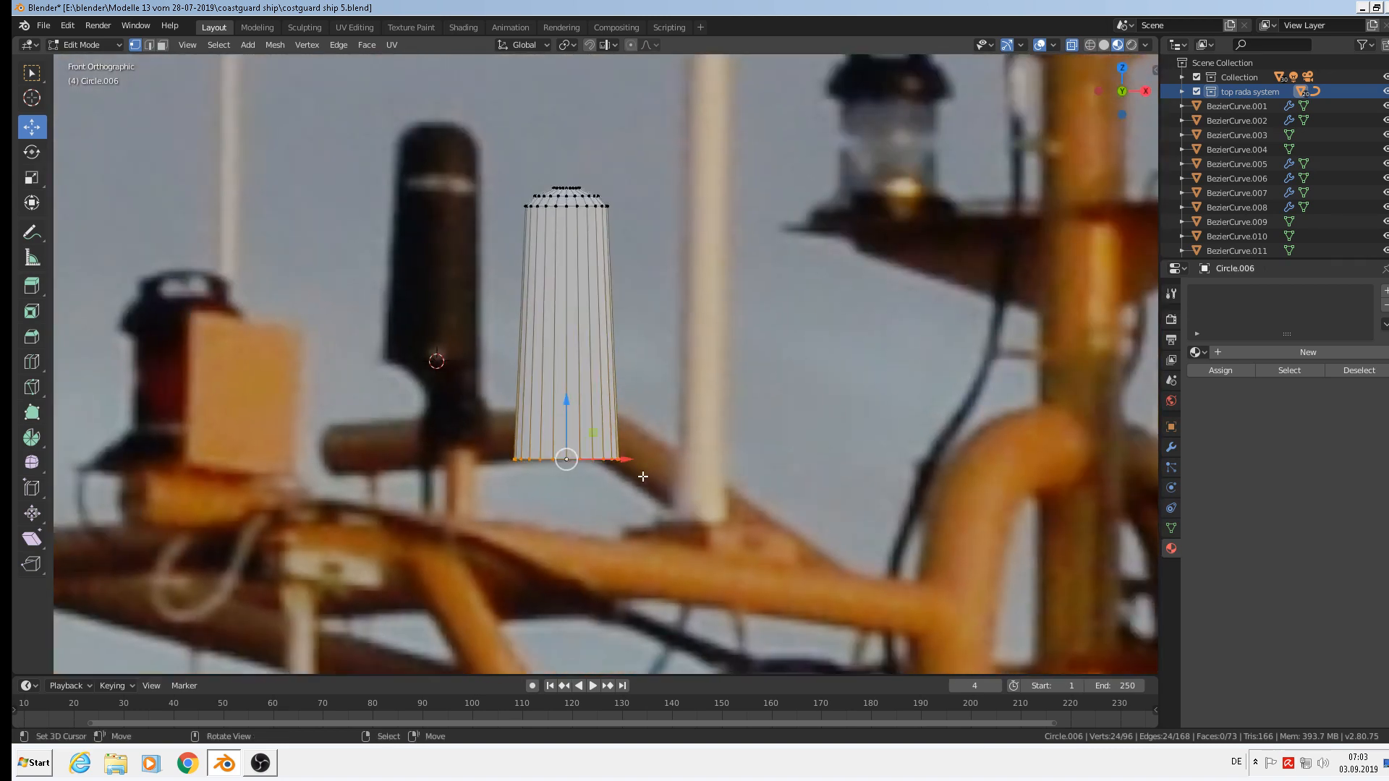
key(e)
right_click(611, 468)
drag(561, 427, 595, 490)
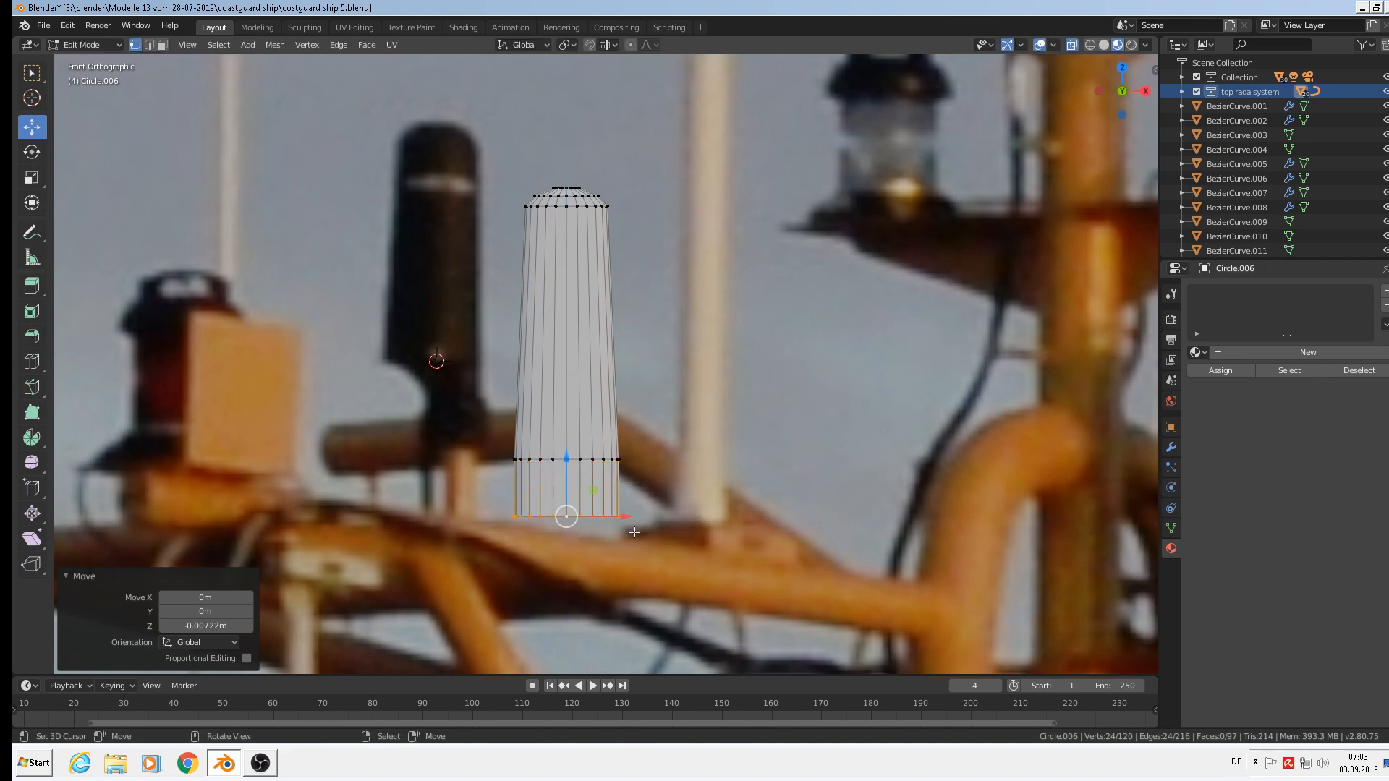
Select the bottom ring's vertices on the reference's notched side, scale them to about 0.537 along X and shift them inward
shift+right_click(530, 544)
click(553, 516)
key(c)
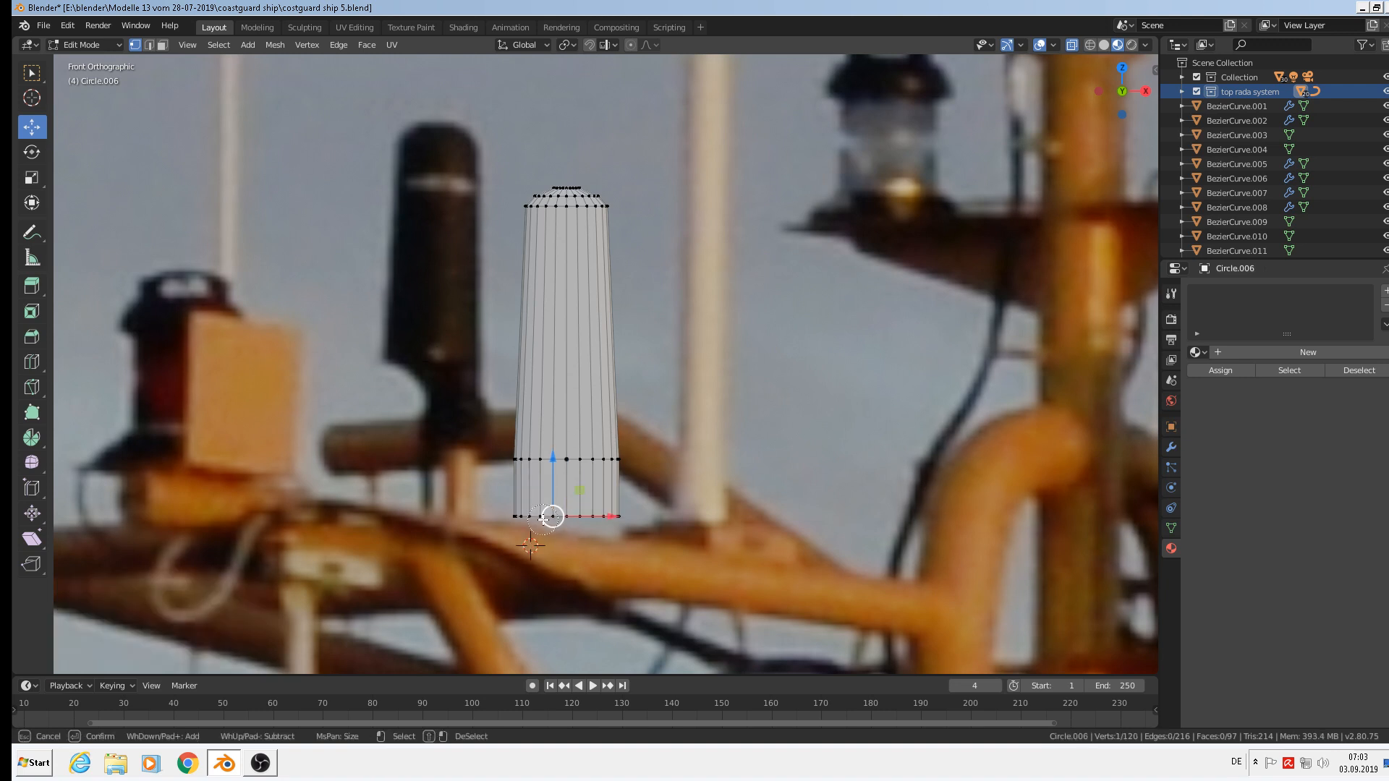
click(546, 516)
drag(546, 516, 527, 515)
key(Return)
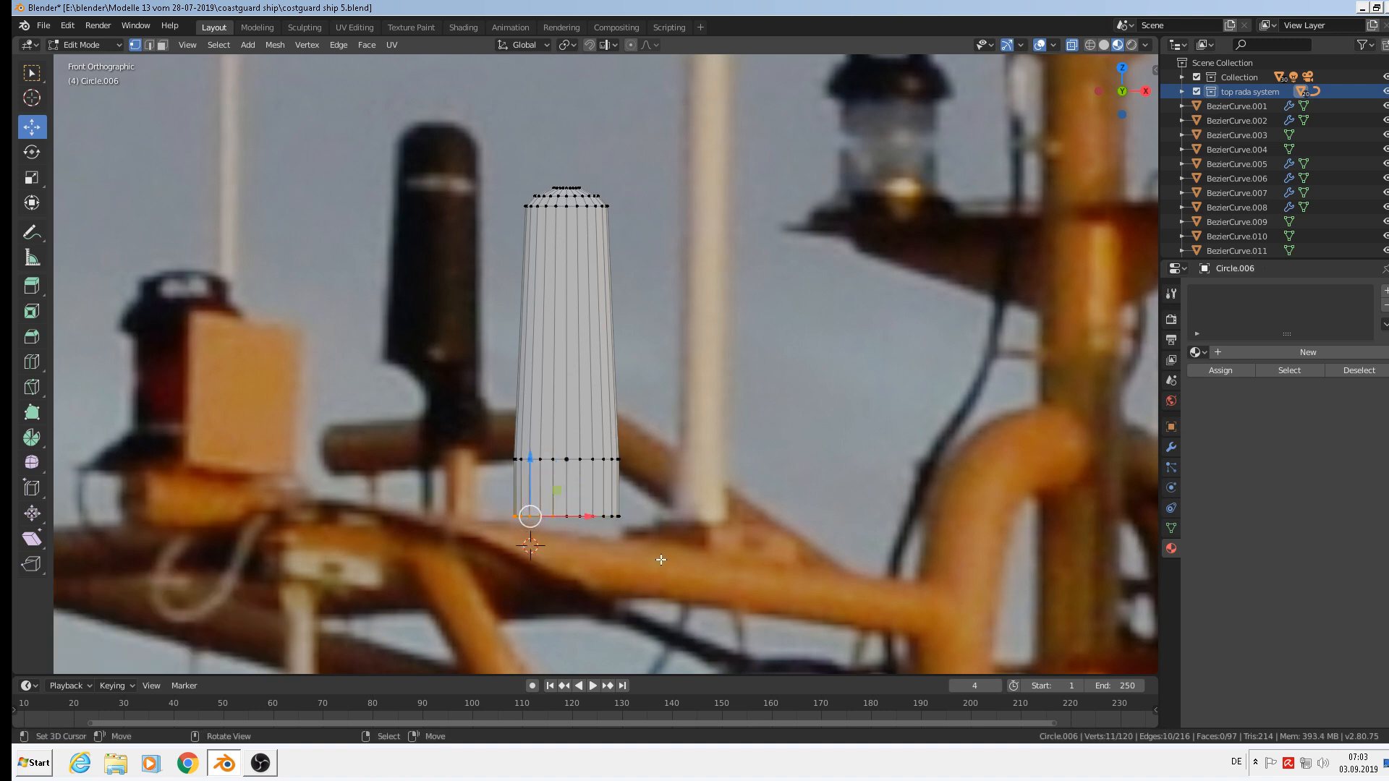
key(s)
key(x)
click(596, 549)
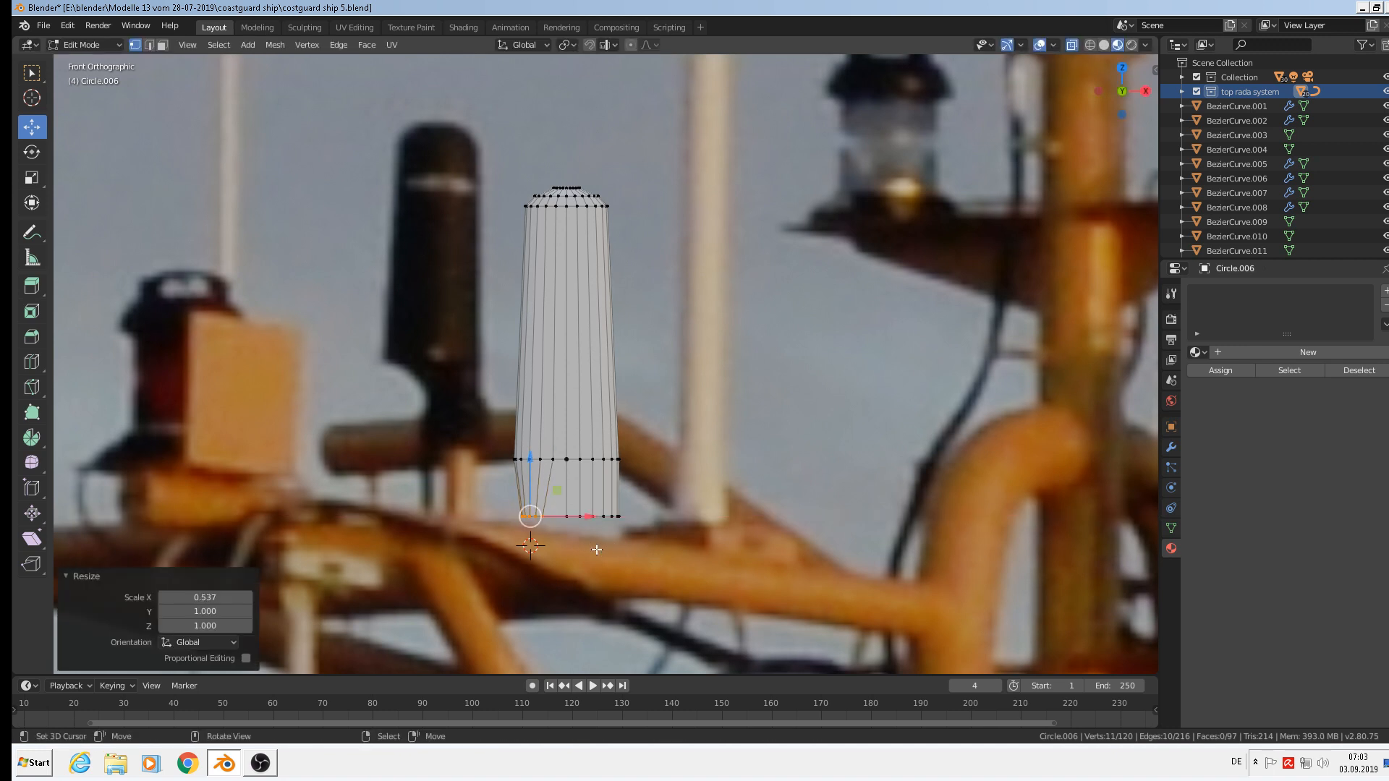
drag(571, 518, 611, 516)
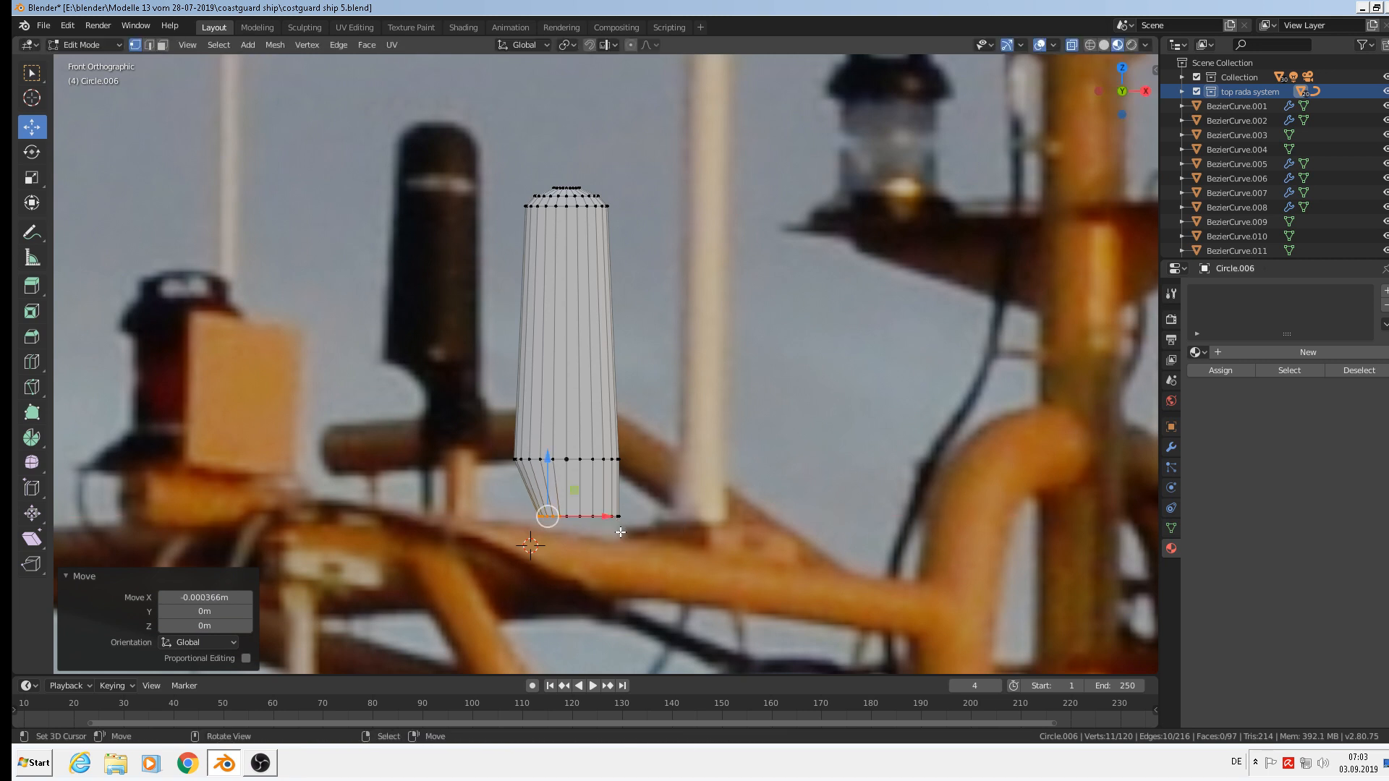
Extrude the bottom ring down about 0.004 m and add one centred loop cut across the slanted section above it
alt+right_click(595, 521)
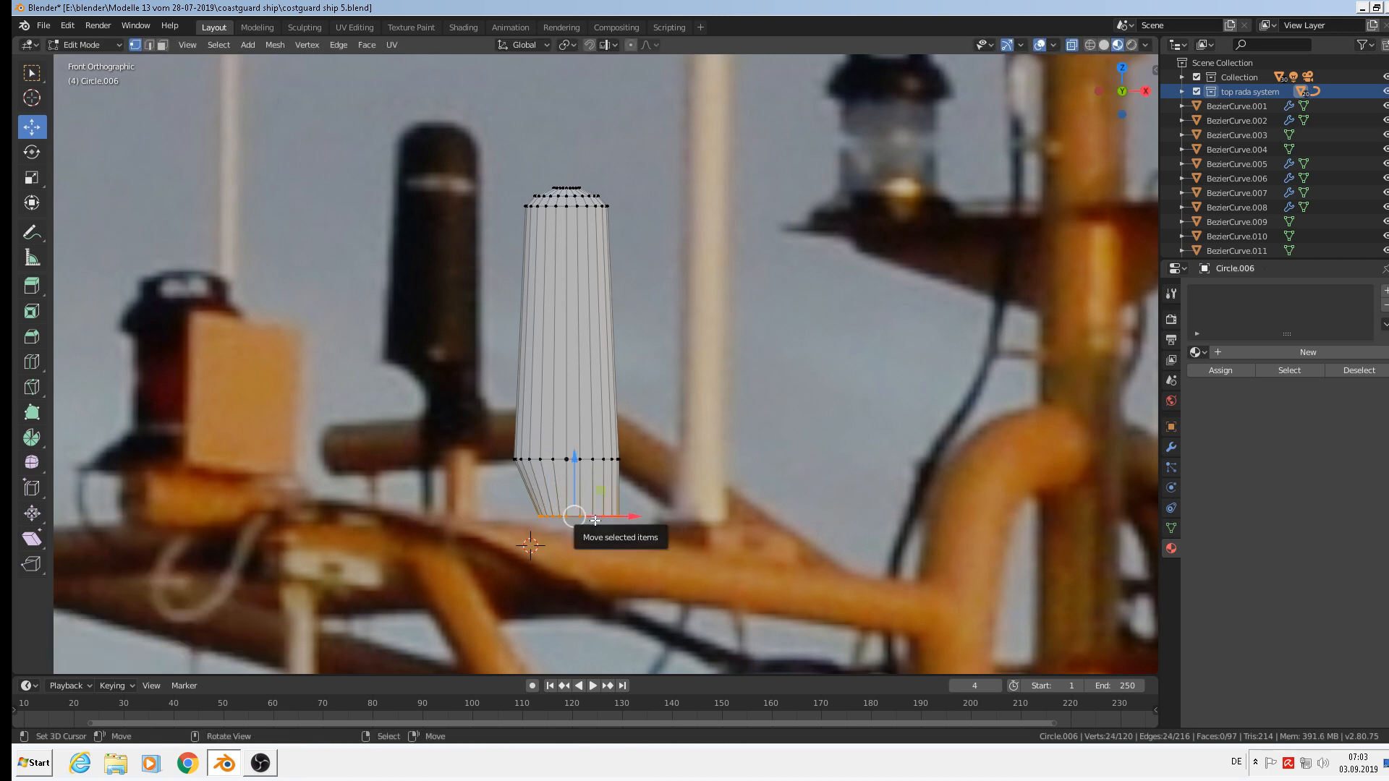
key(e)
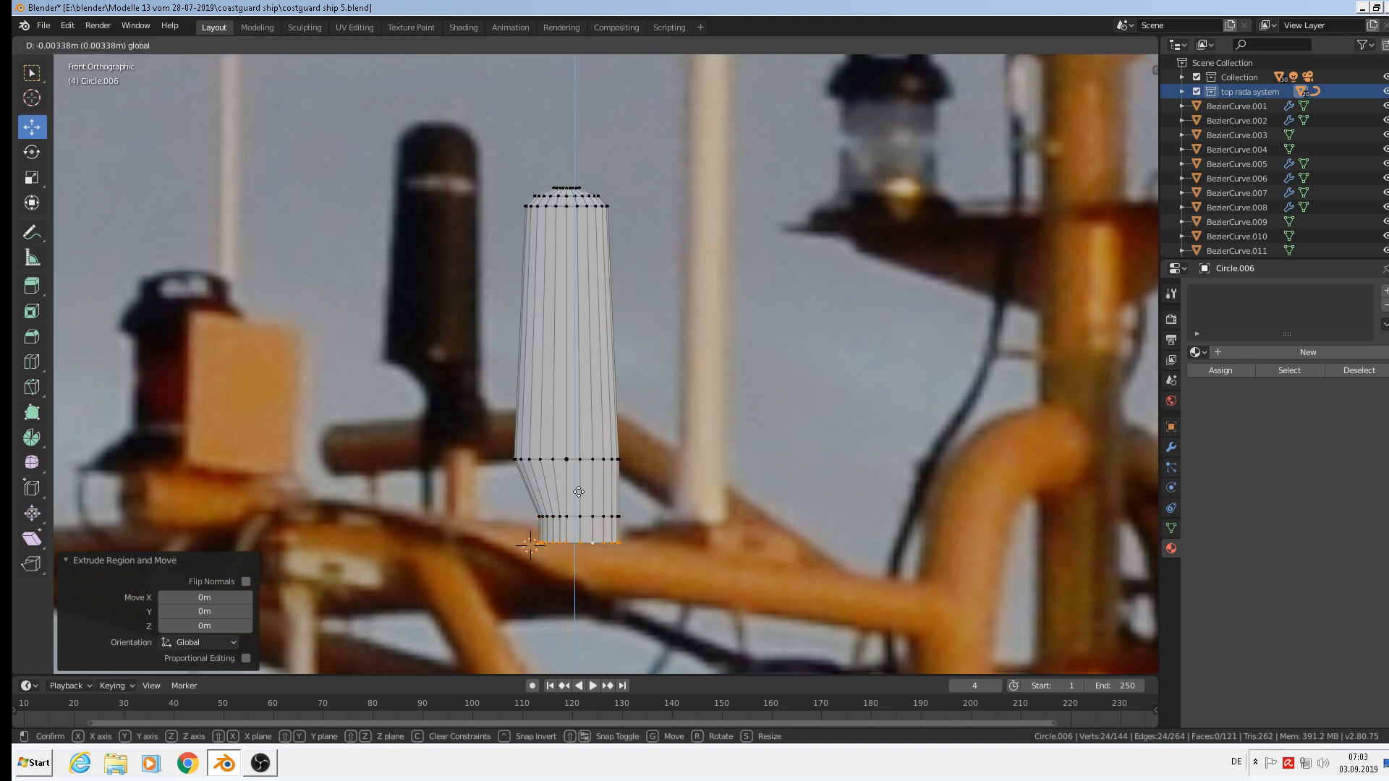
click(581, 526)
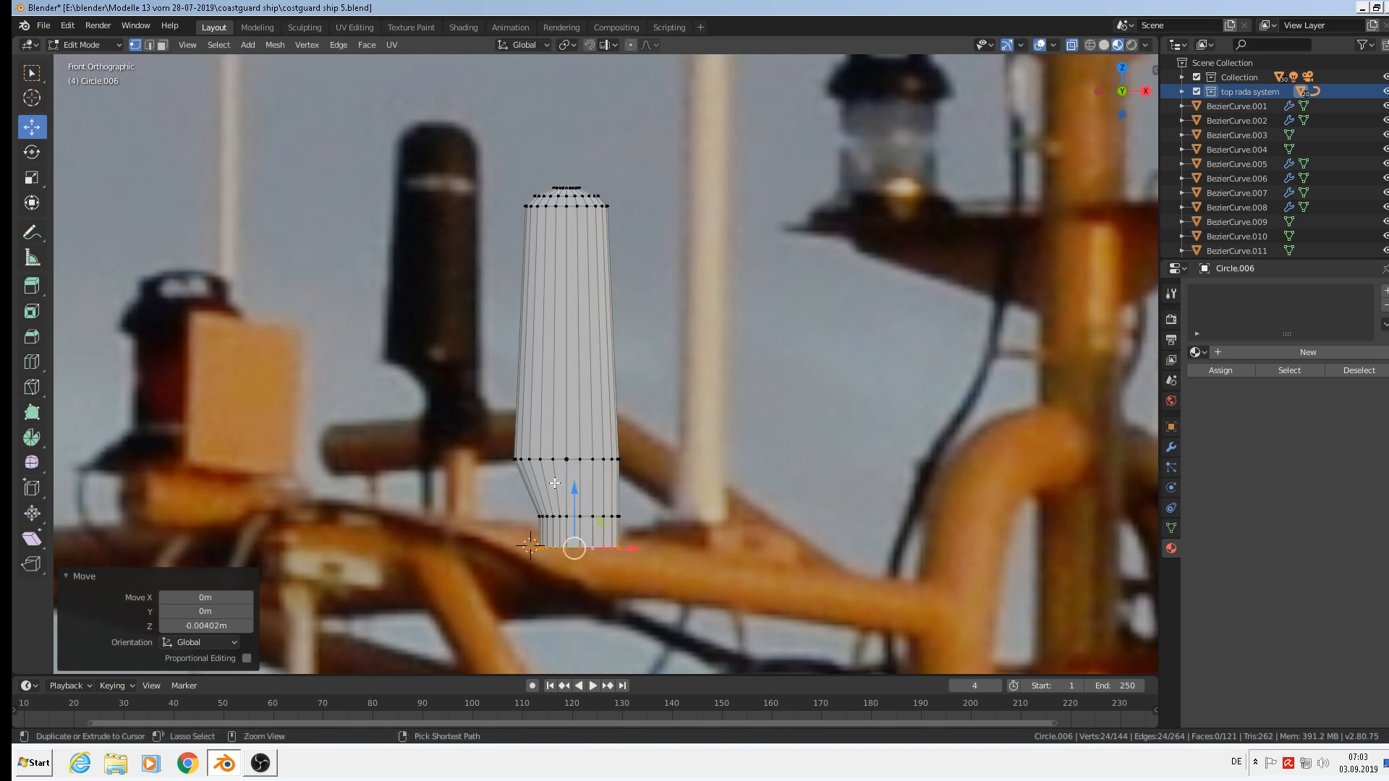
key(ctrl+r)
click(568, 487)
right_click(568, 487)
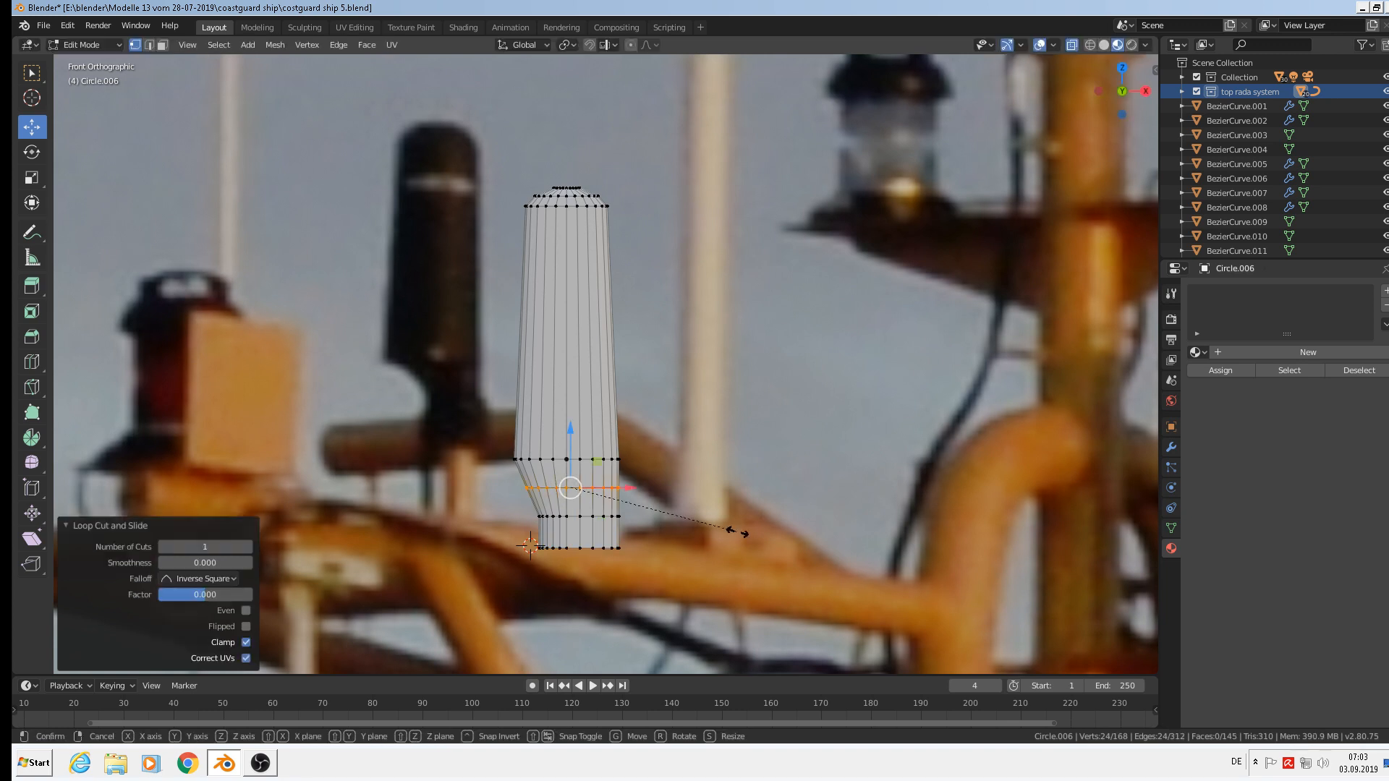
key(s)
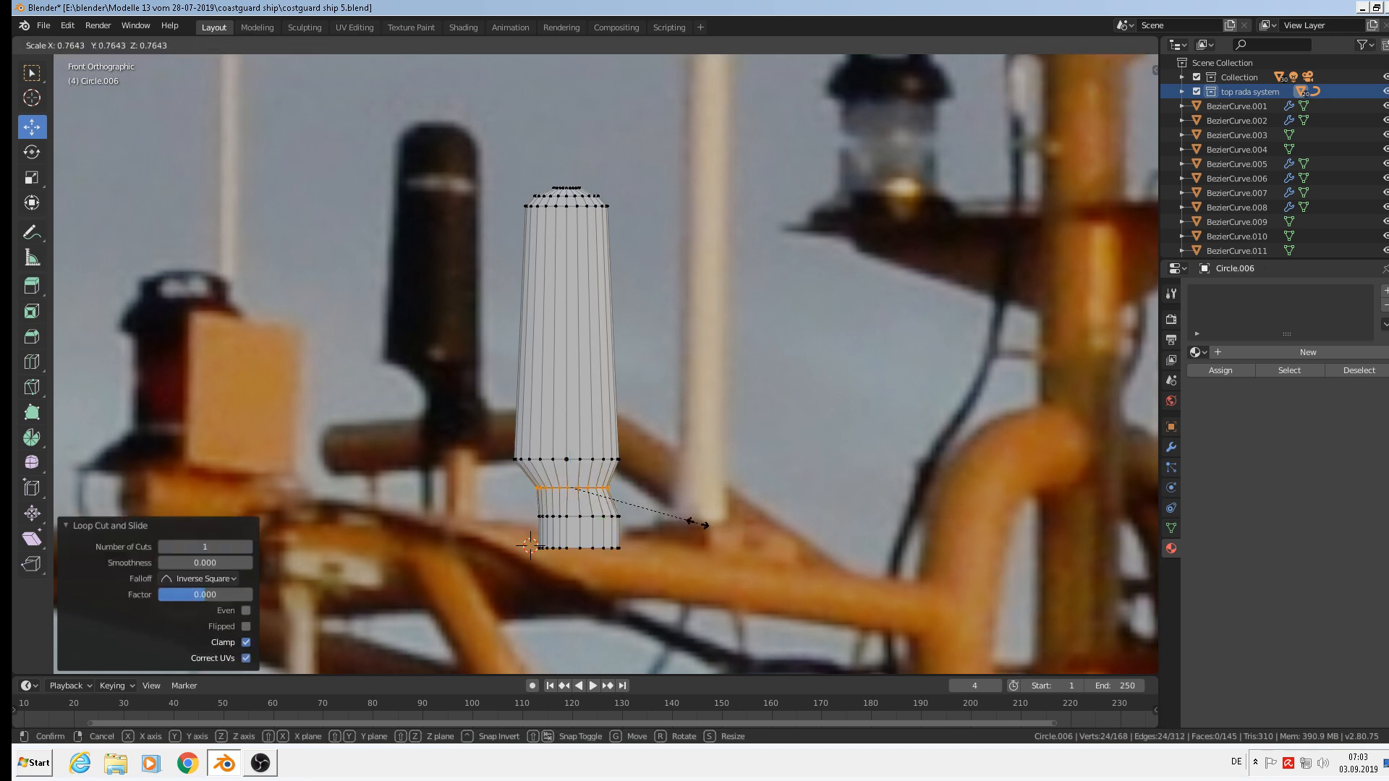
click(698, 524)
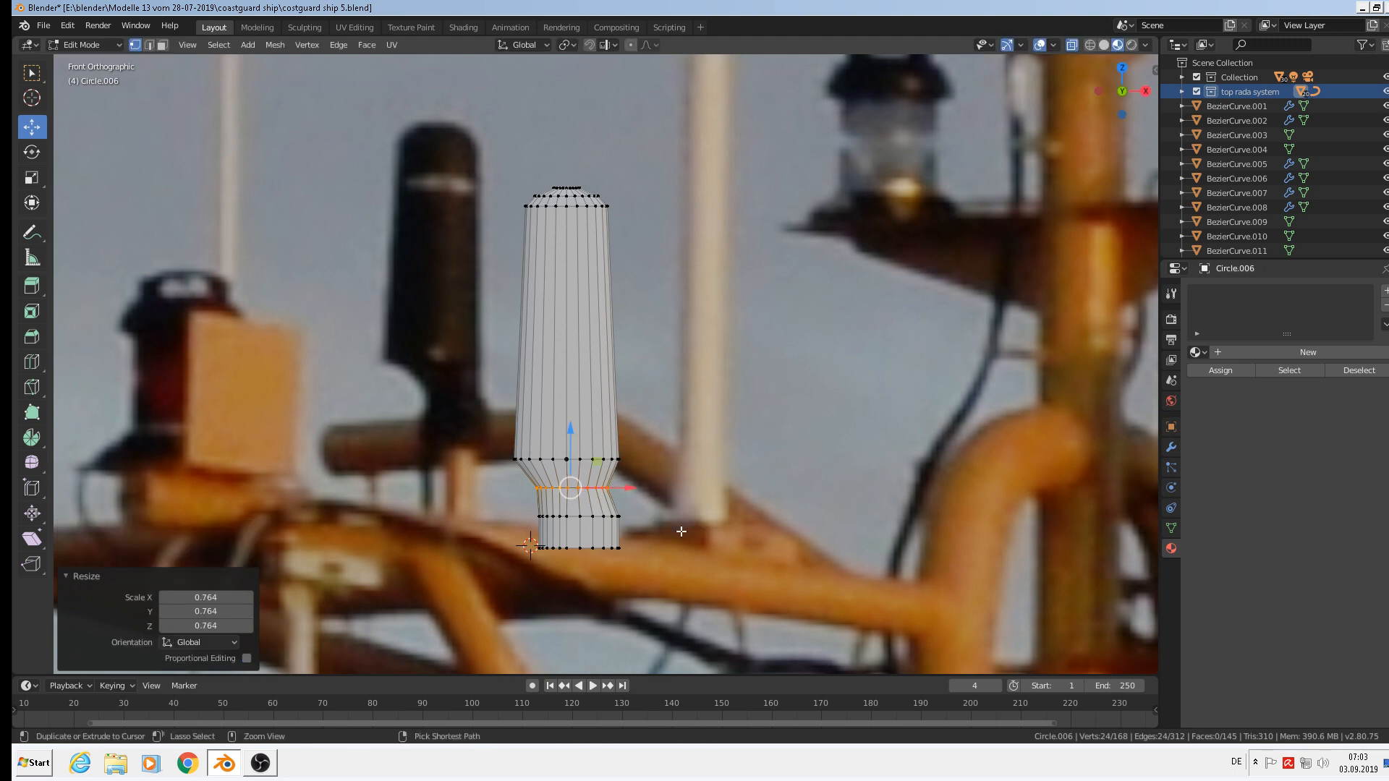
key(ctrl+b)
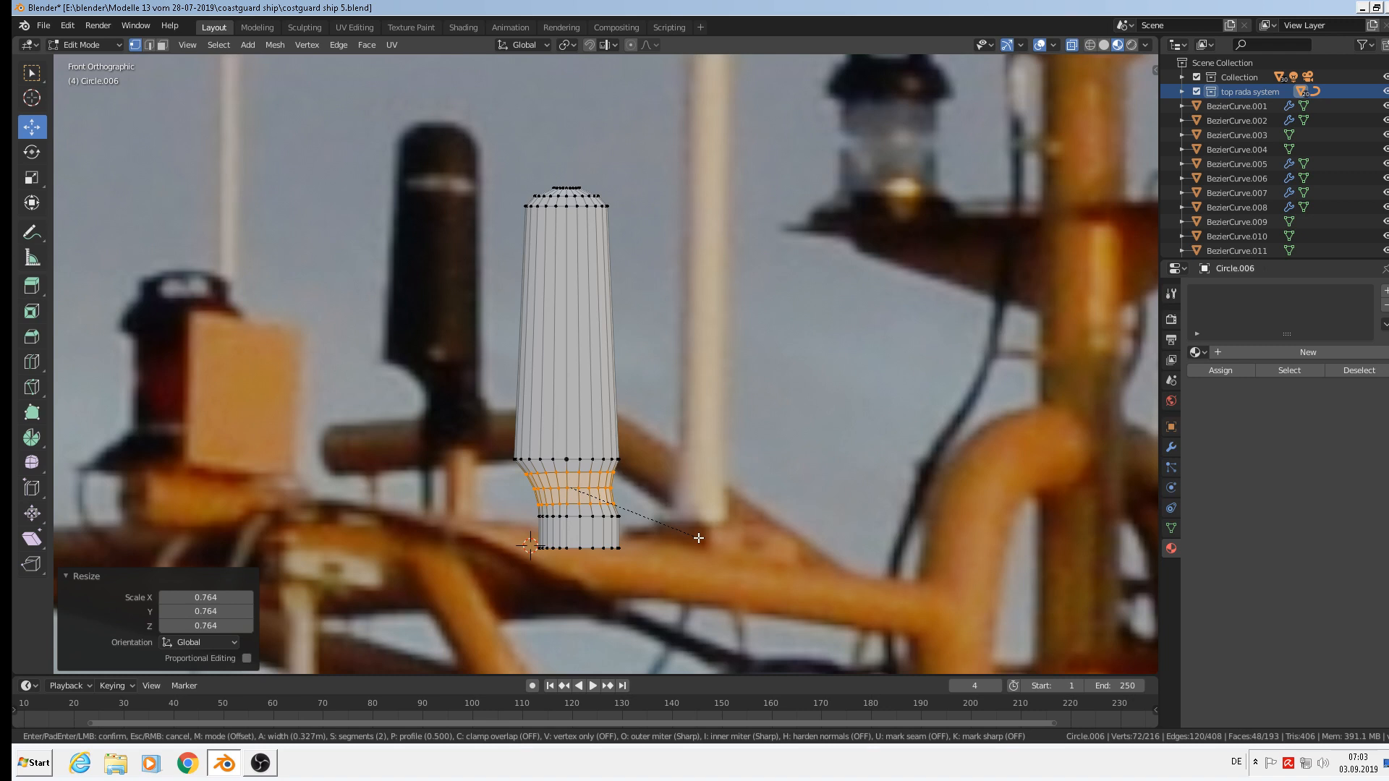
key(Escape)
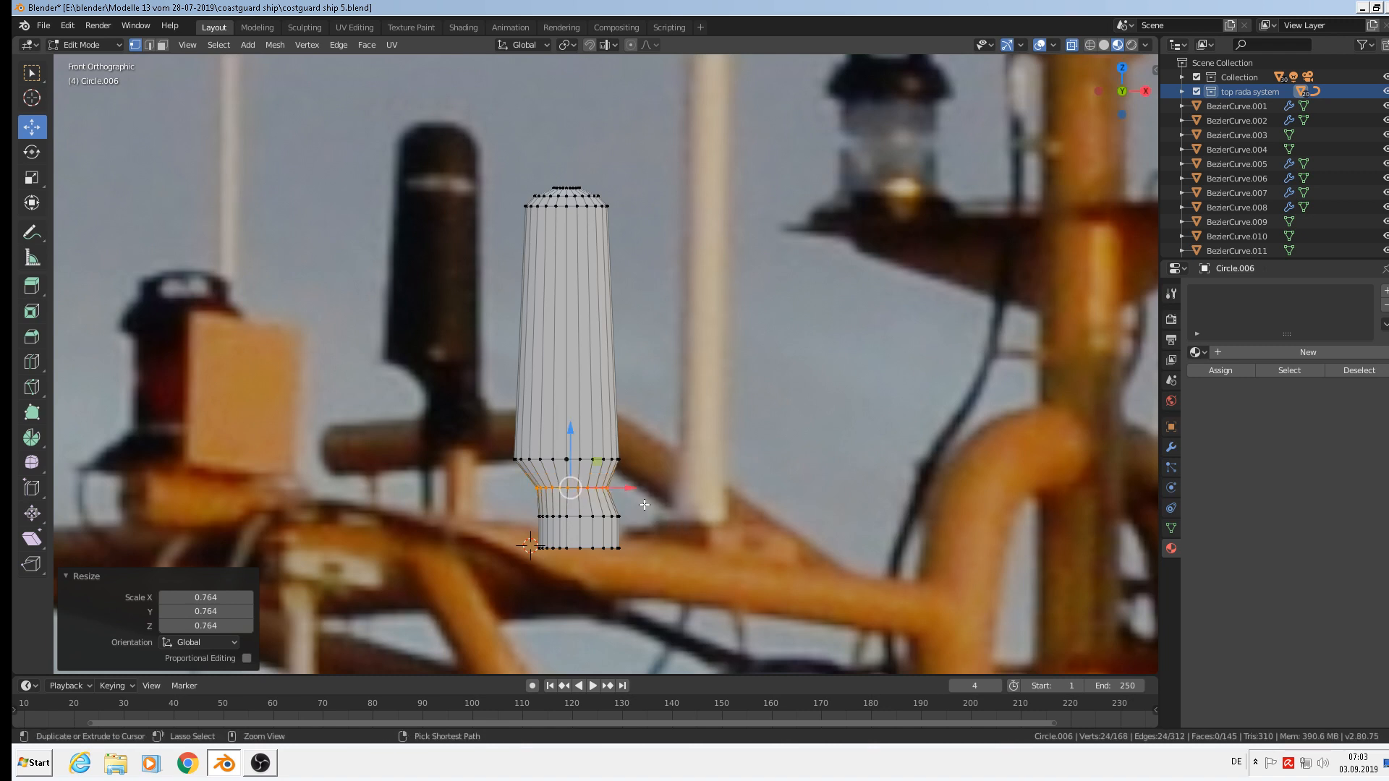
key(ctrl+z)
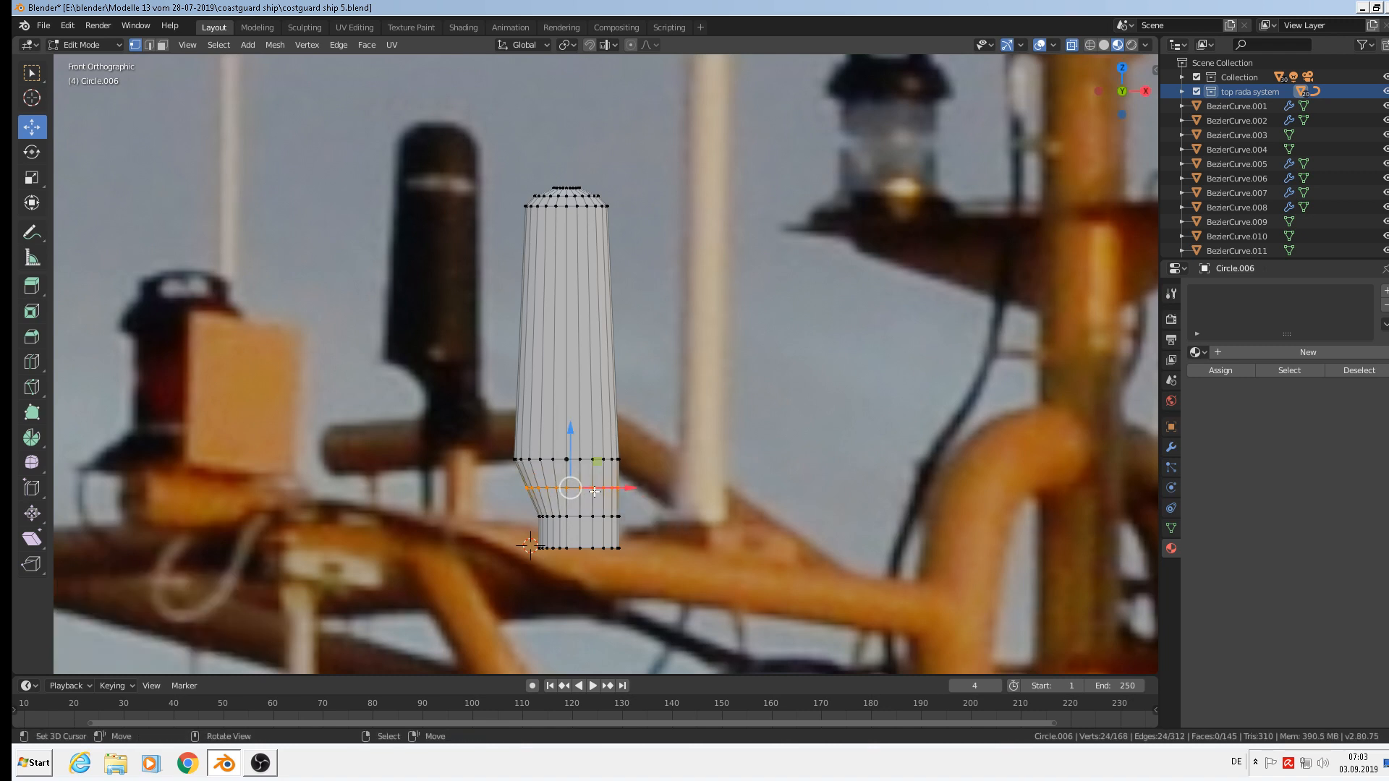
Deselect the straight-side vertices of the new loop and move the remaining ones about 0.00064 m inward along X
key(c)
shift+drag(584, 492, 626, 495)
key(Escape)
key(ctrl+b)
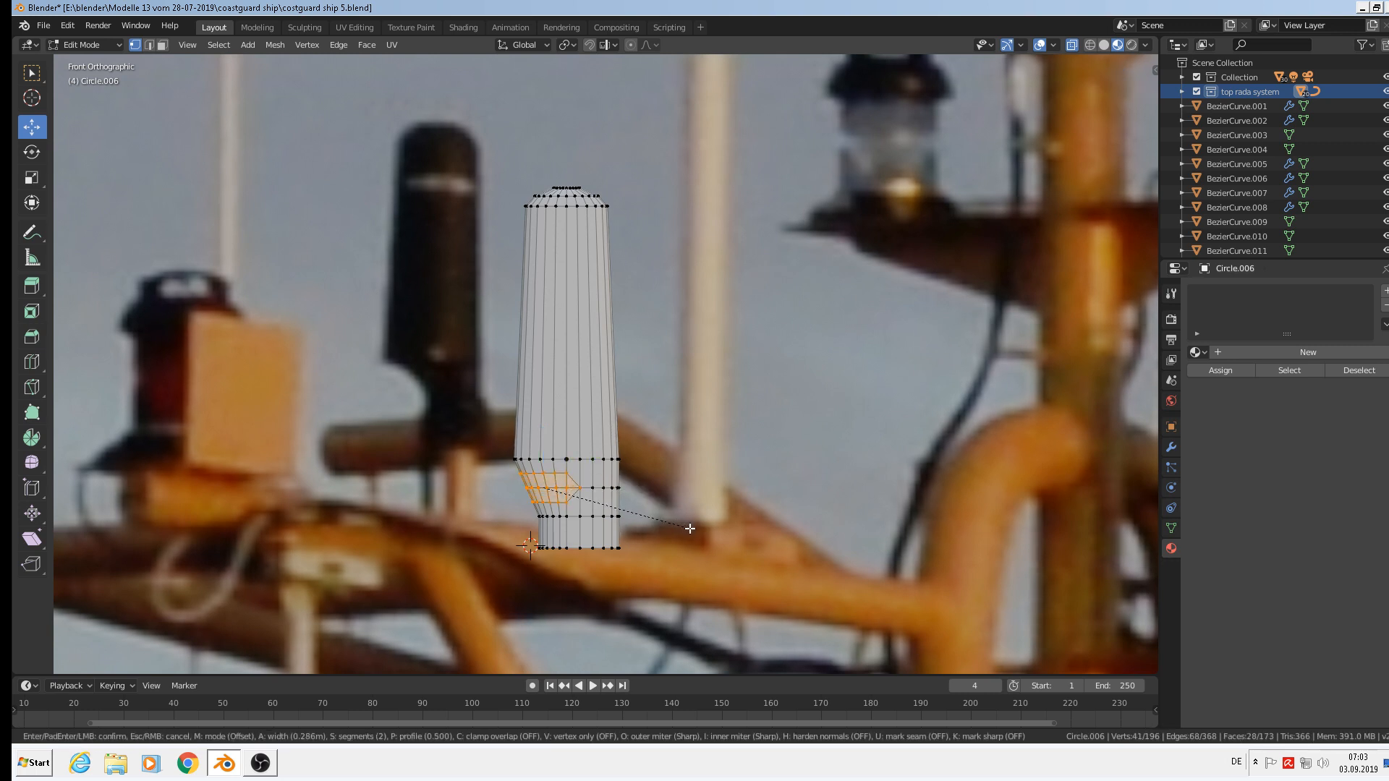
key(Escape)
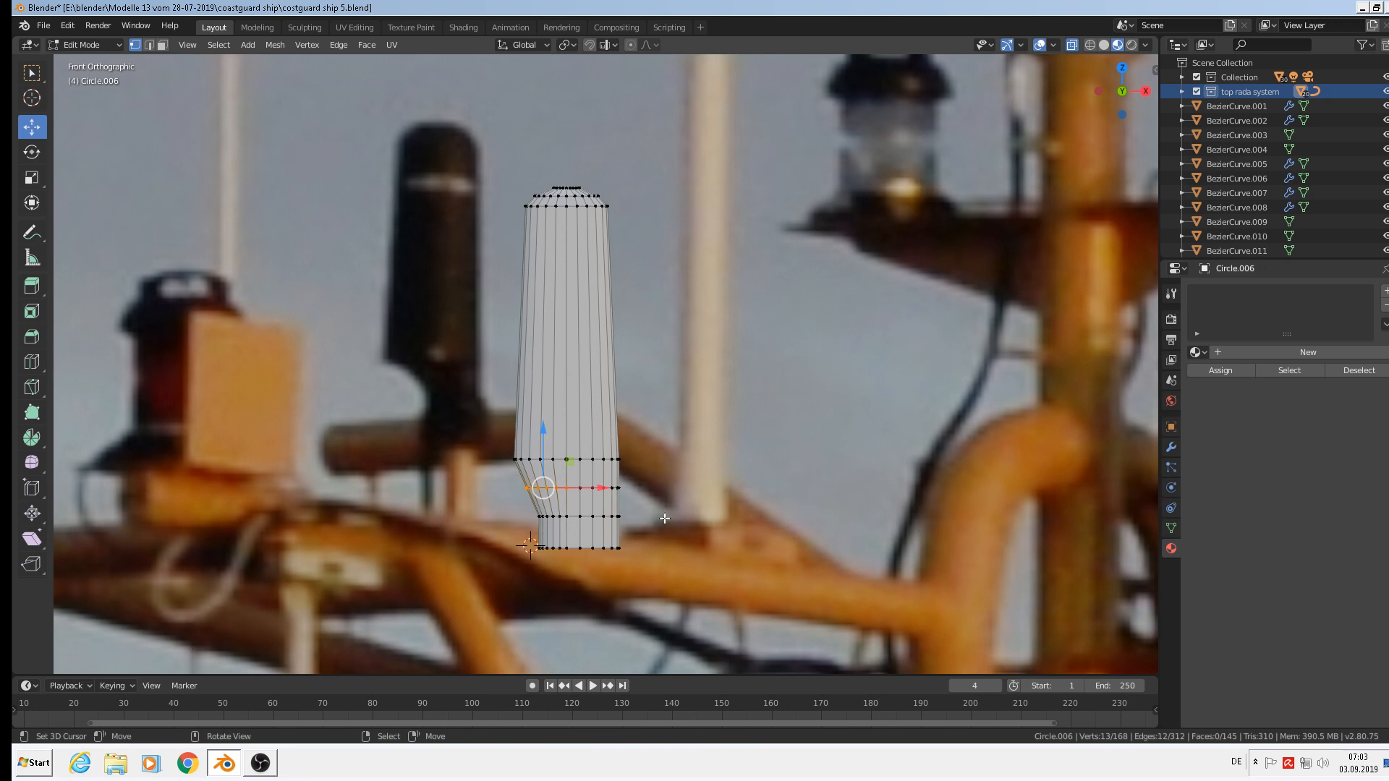
drag(602, 488, 608, 490)
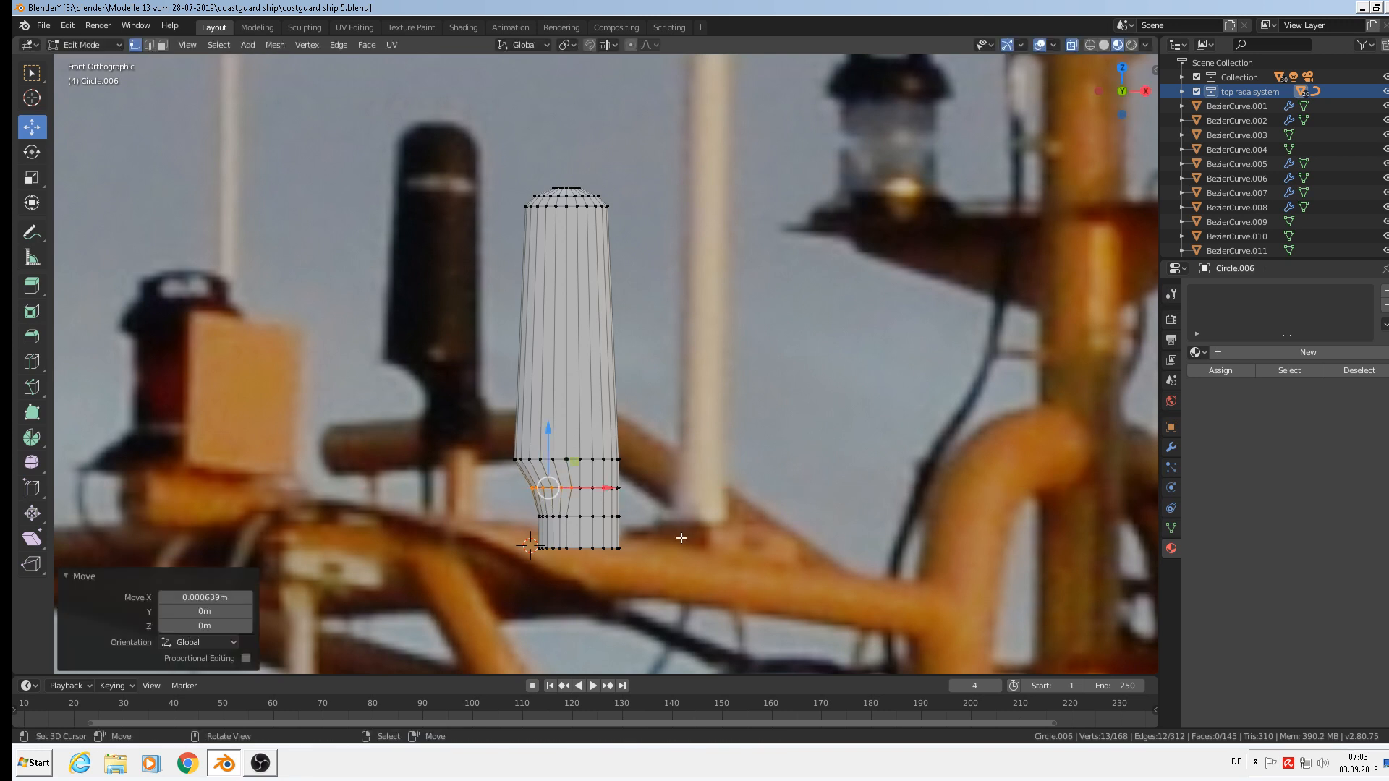
Bevel the selected notch-side edges with 2 segments to round the antenna's notch
key(ctrl+b)
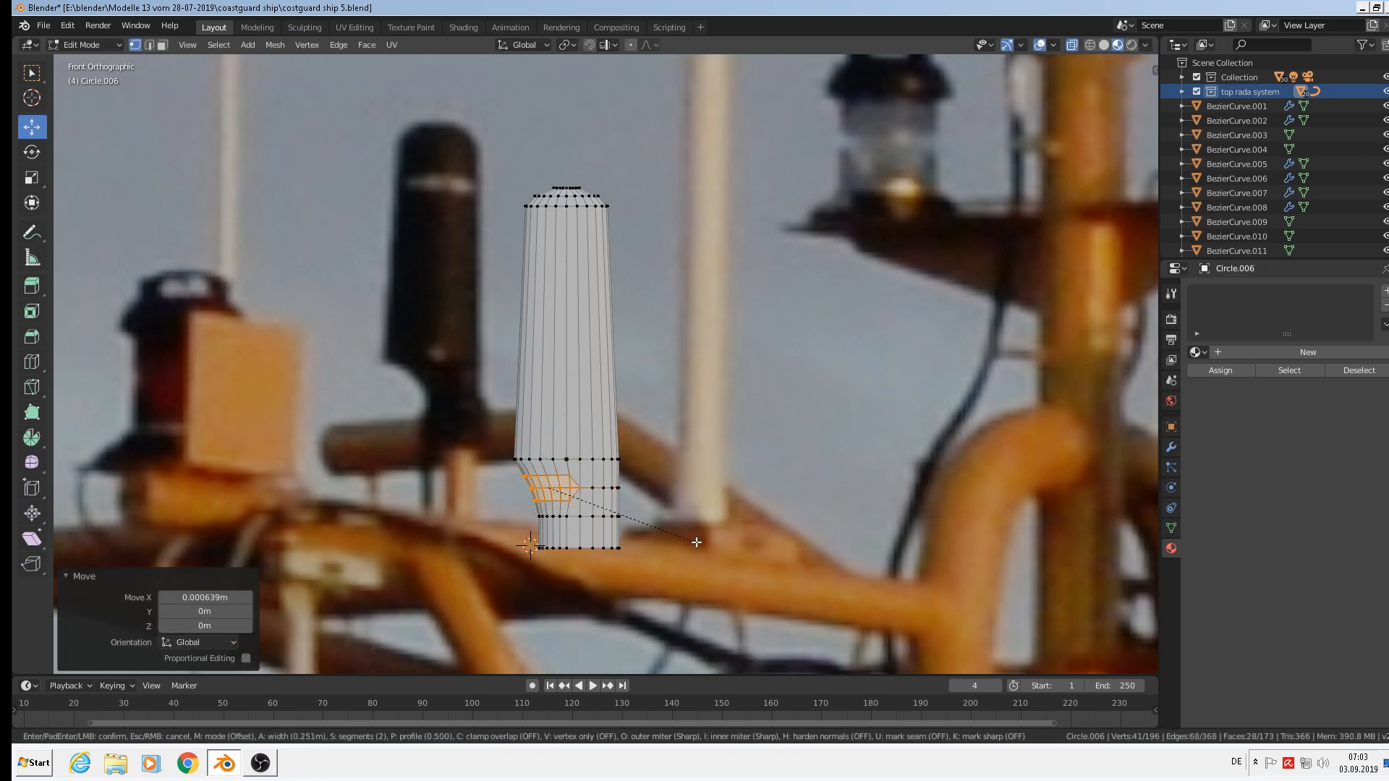
click(696, 542)
key(Tab)
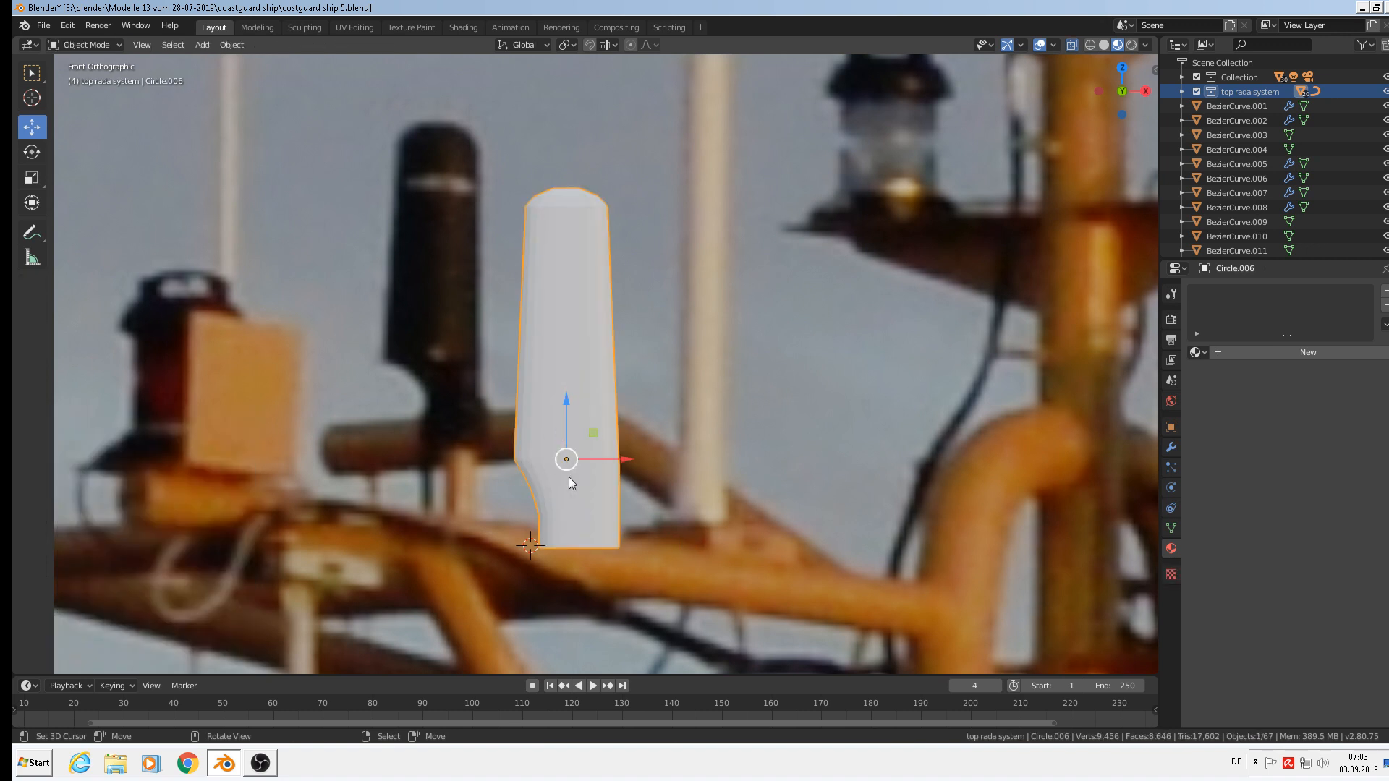
Apply smooth shading to the antenna body
click(231, 44)
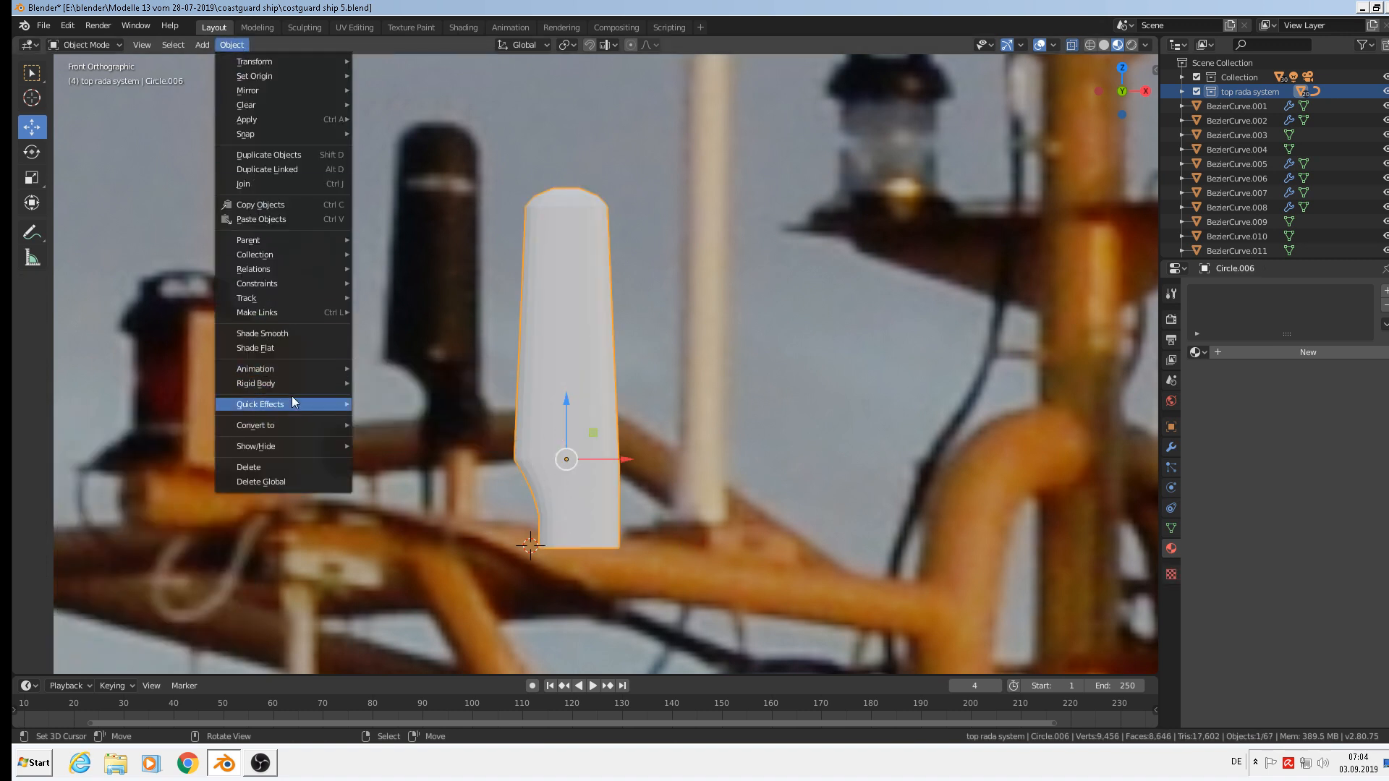
click(298, 337)
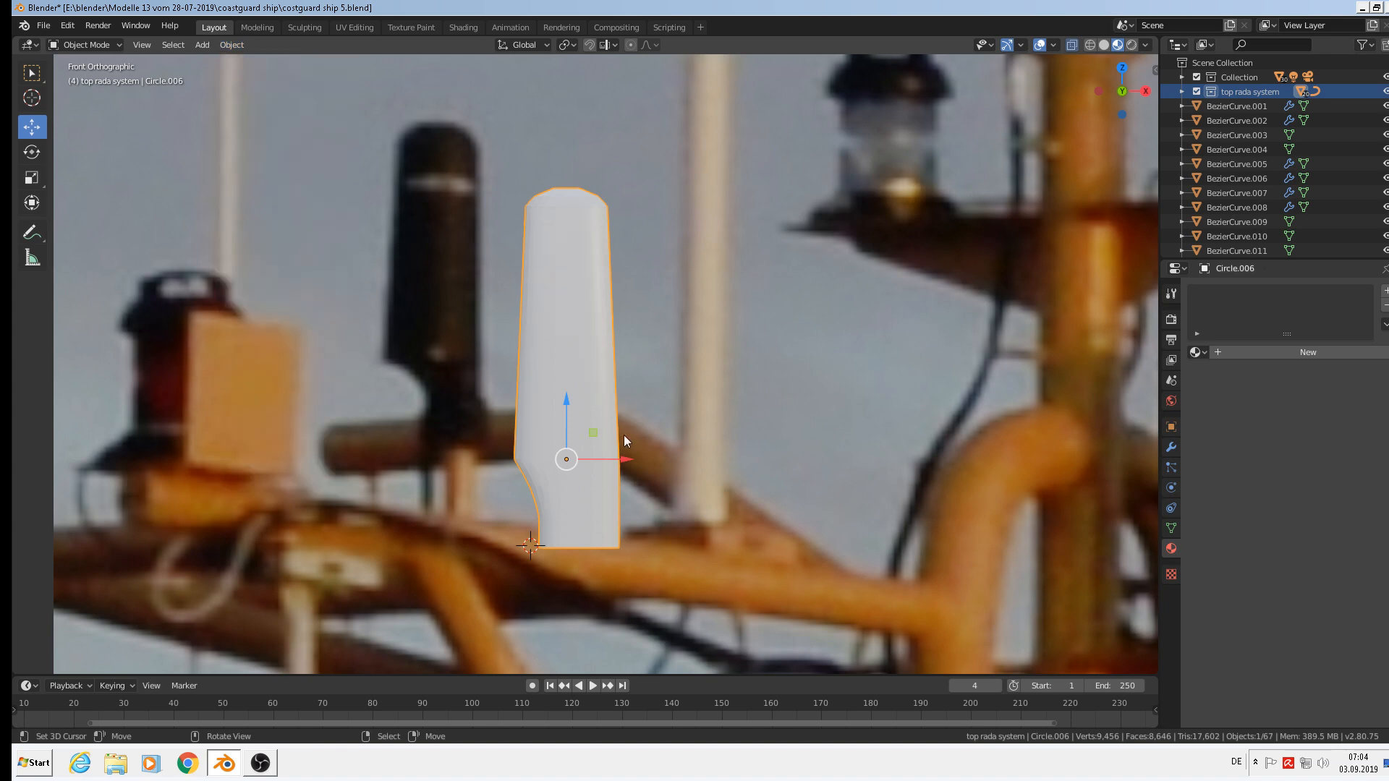
scroll(571, 243, up, 2)
scroll(597, 349, down, 5)
mouse_move(597, 349)
middle_down()
mouse_move(699, 374)
mouse_move(602, 353)
middle_up()
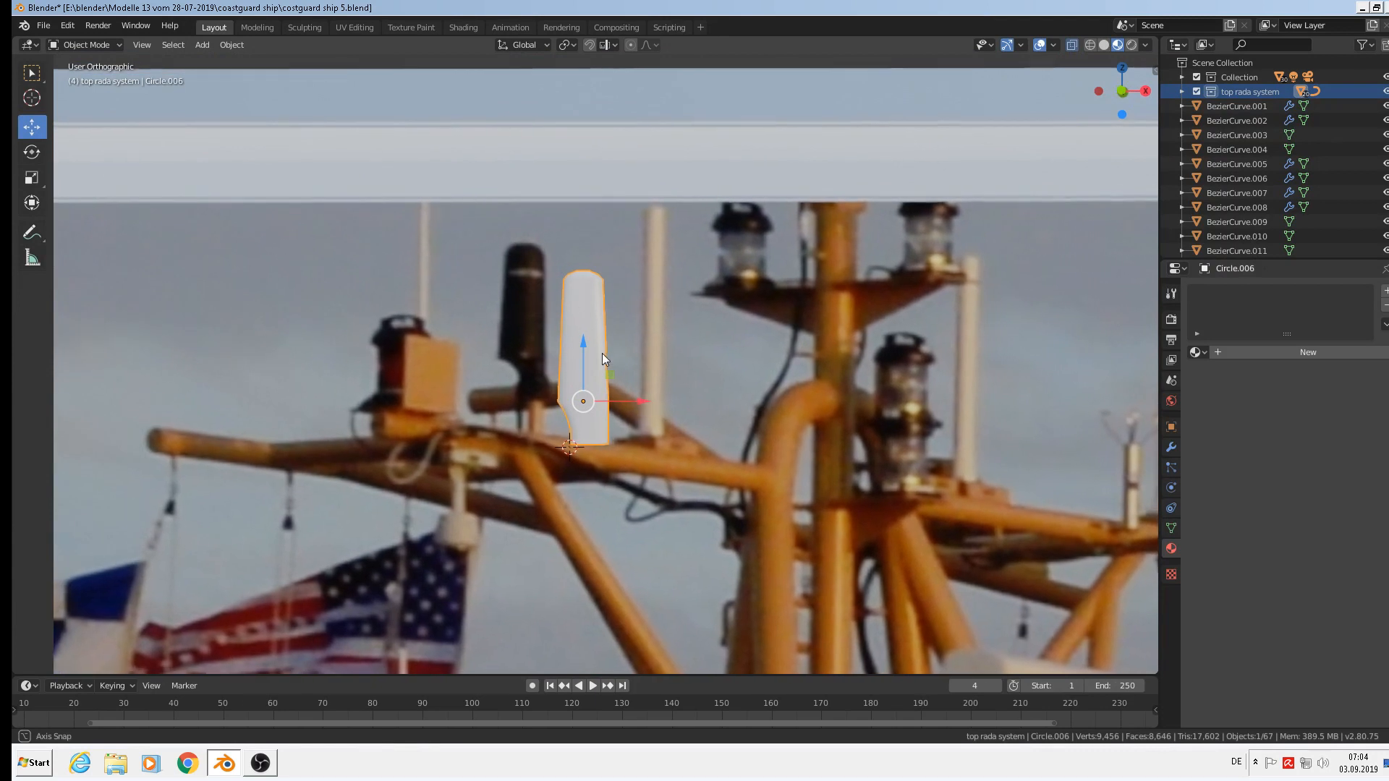
scroll(608, 383, up, 3)
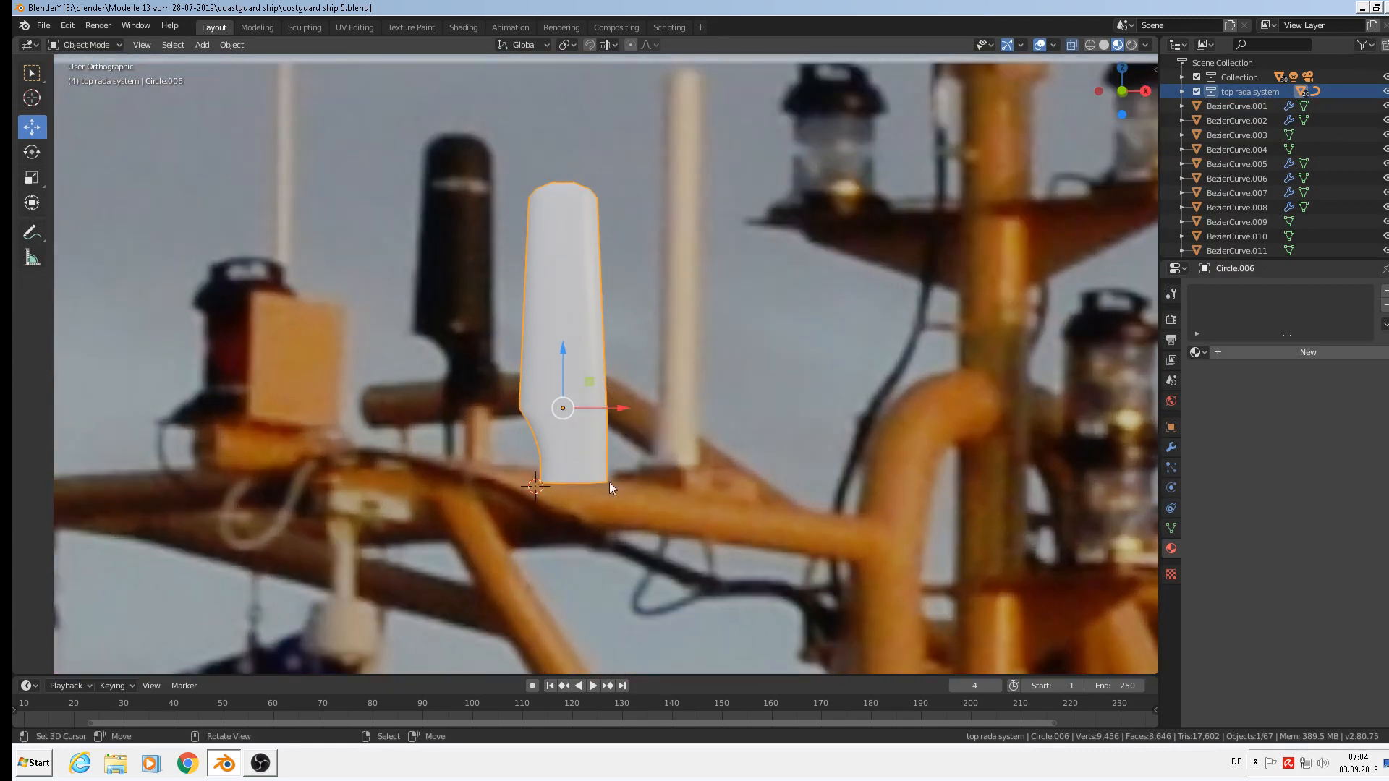
Narrow the antenna's bottom edge loop by scaling it to about 0.68 along X
key(Tab)
alt+click(579, 482)
scroll(571, 480, up, 2)
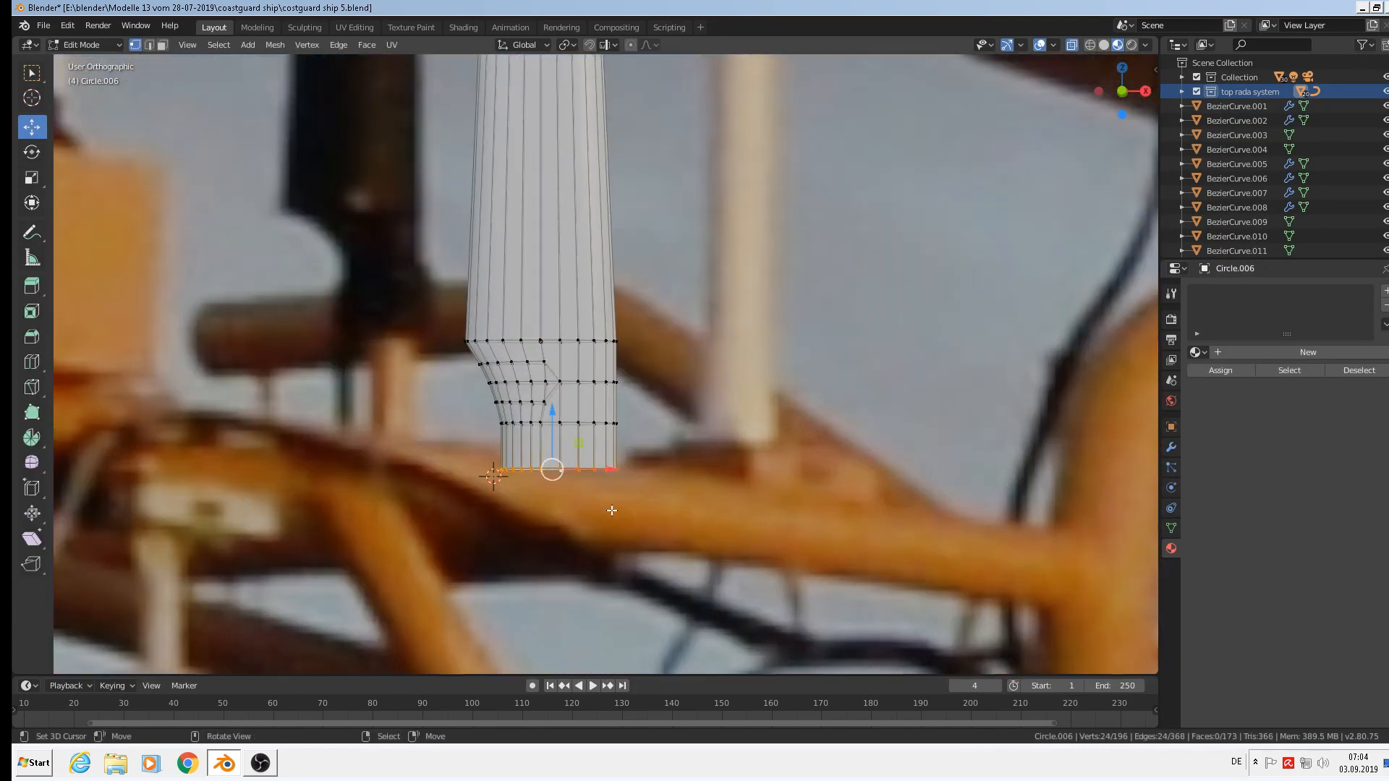
middle_drag(612, 511, 647, 519)
key(s)
key(x)
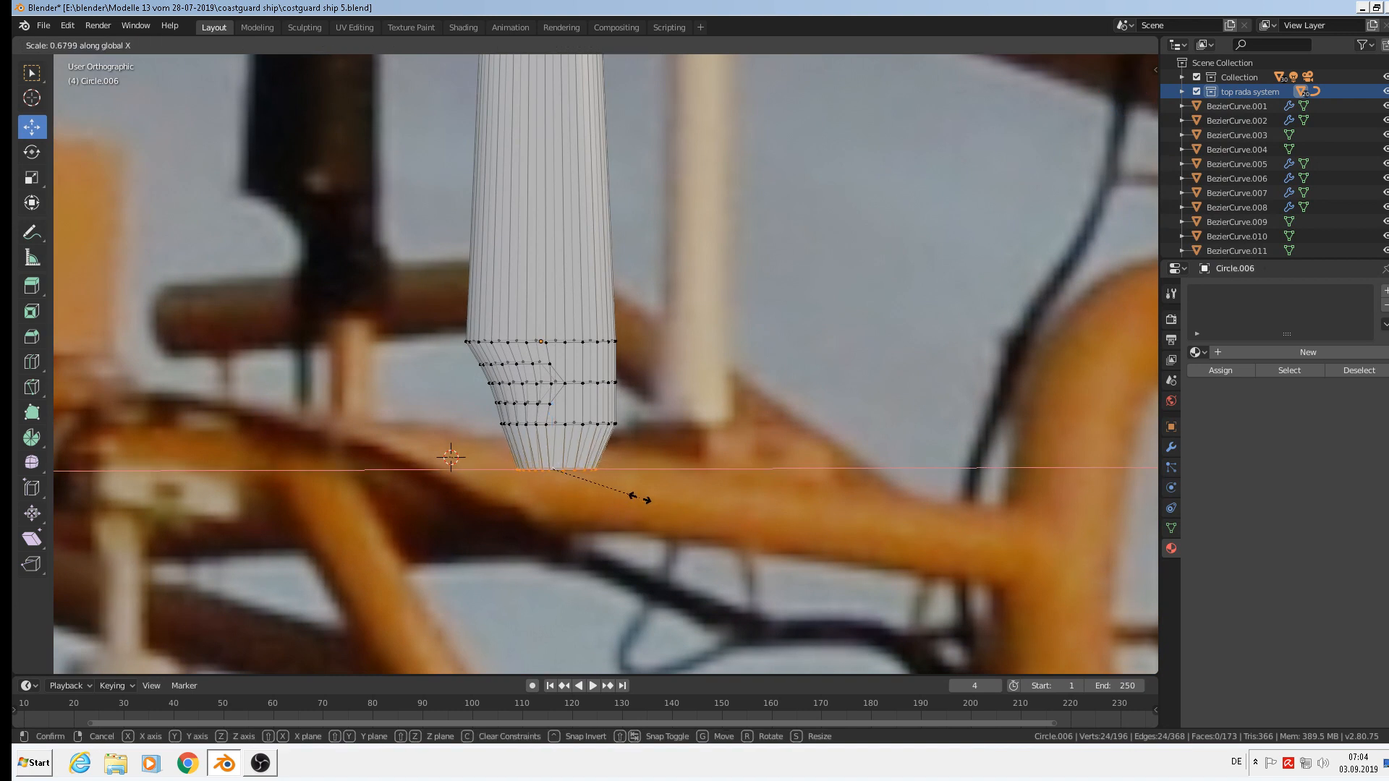
click(639, 499)
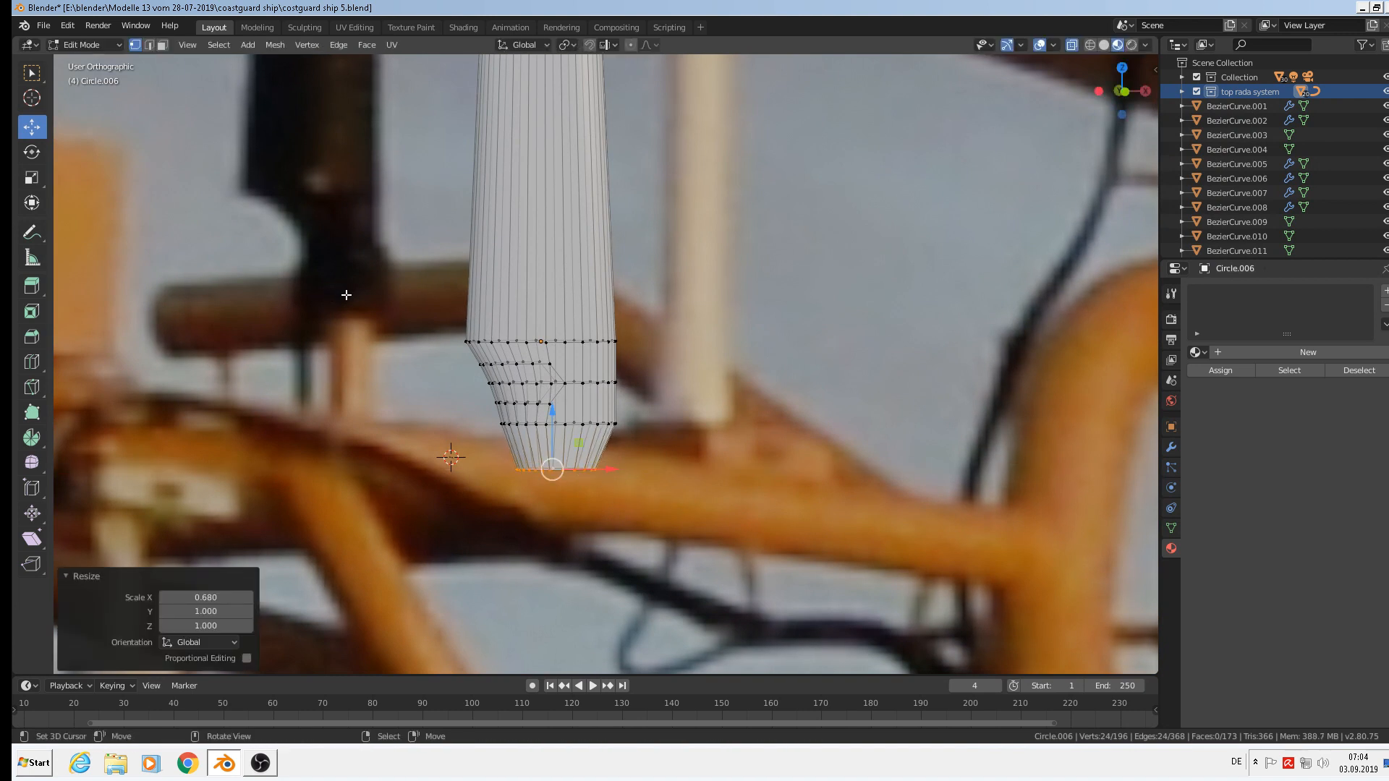
Scale the edge loop just above the bottom ring to about 0.95 along X
alt+right_click(581, 430)
alt+right_click(580, 425)
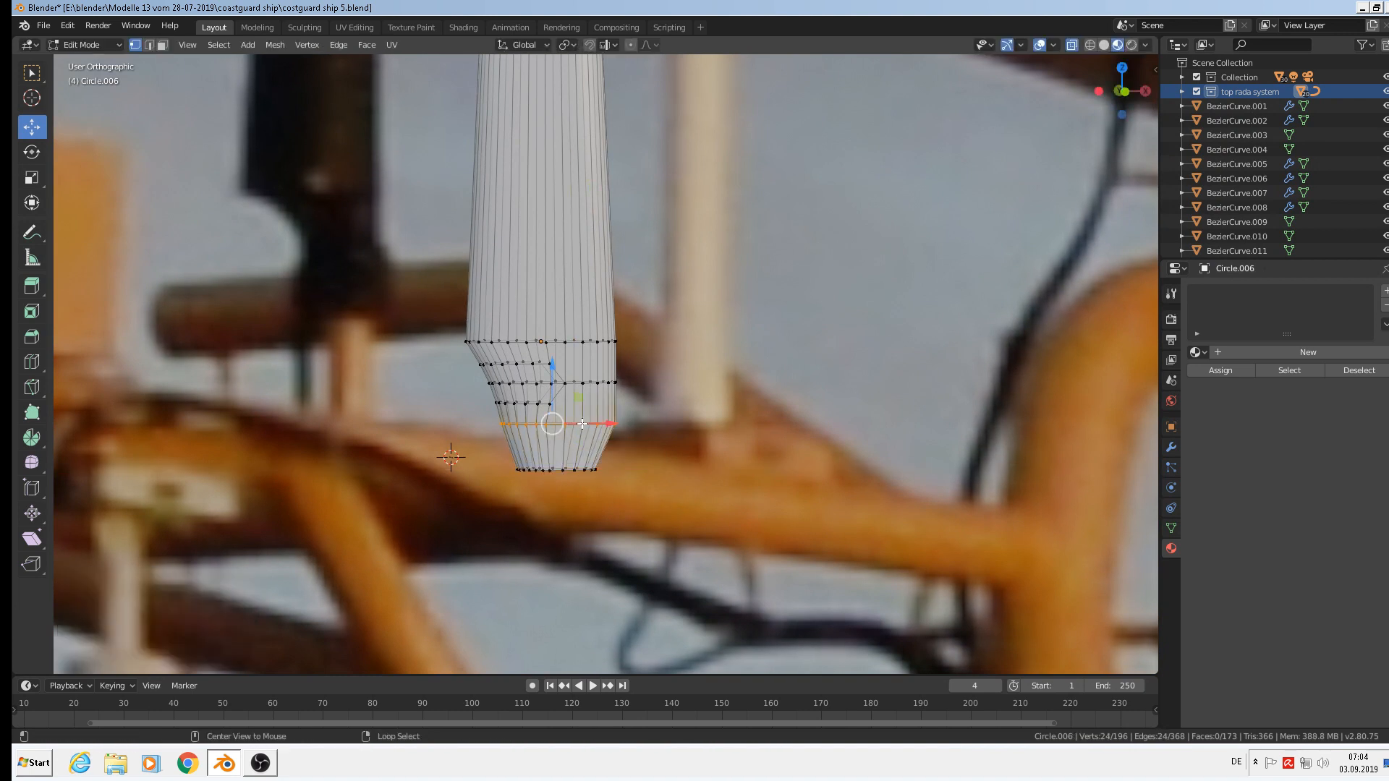
key(s)
key(x)
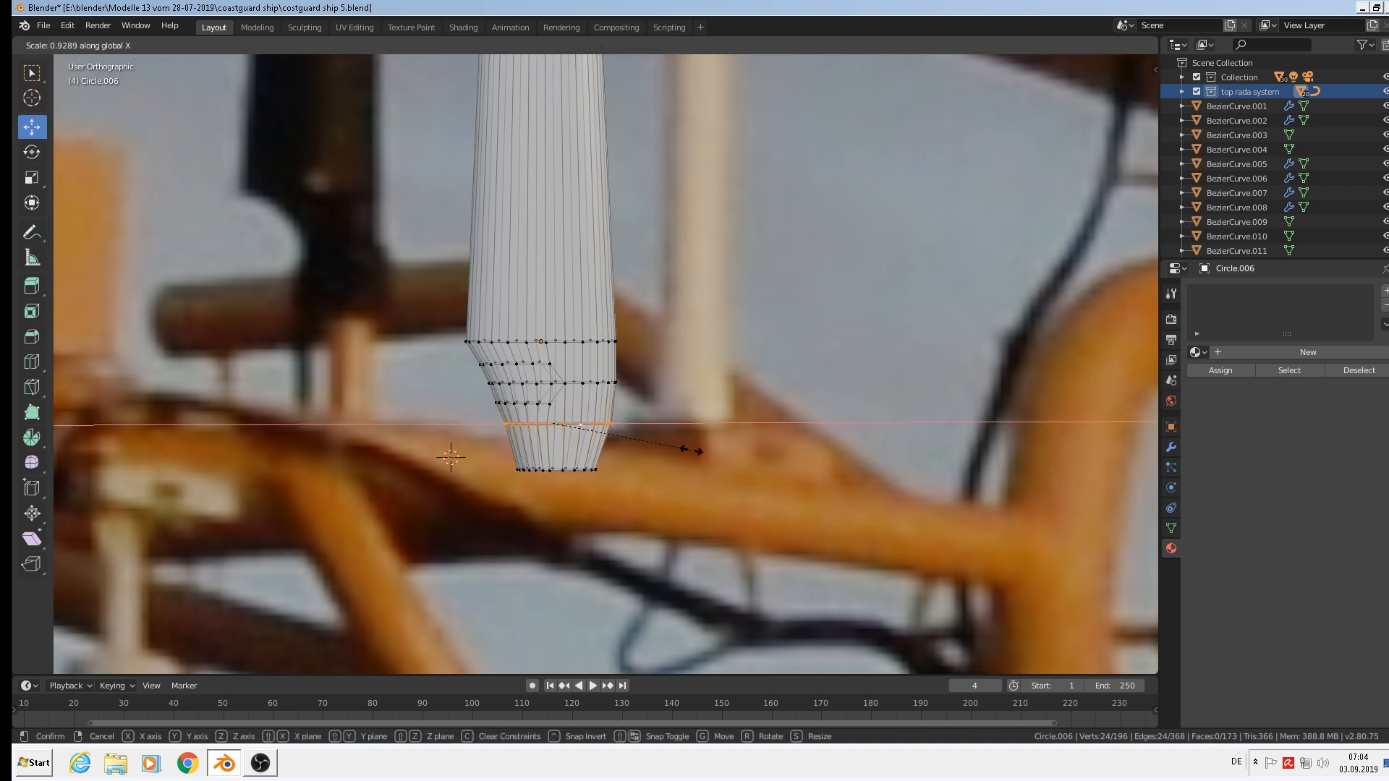
click(693, 449)
scroll(693, 449, down, 4)
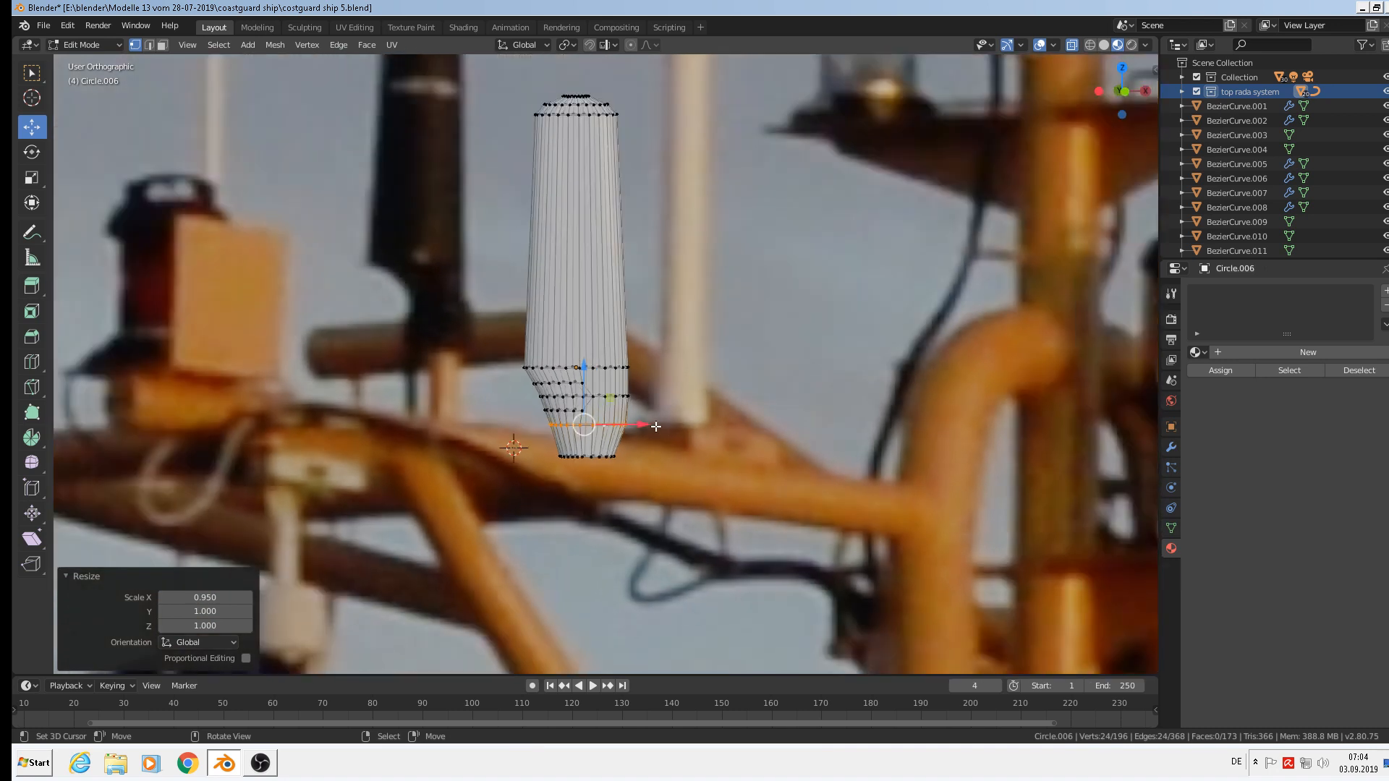
Give the antenna a material slot with the existing black plastic material
key(Tab)
scroll(668, 426, down, 2)
middle_drag(651, 419, 612, 406)
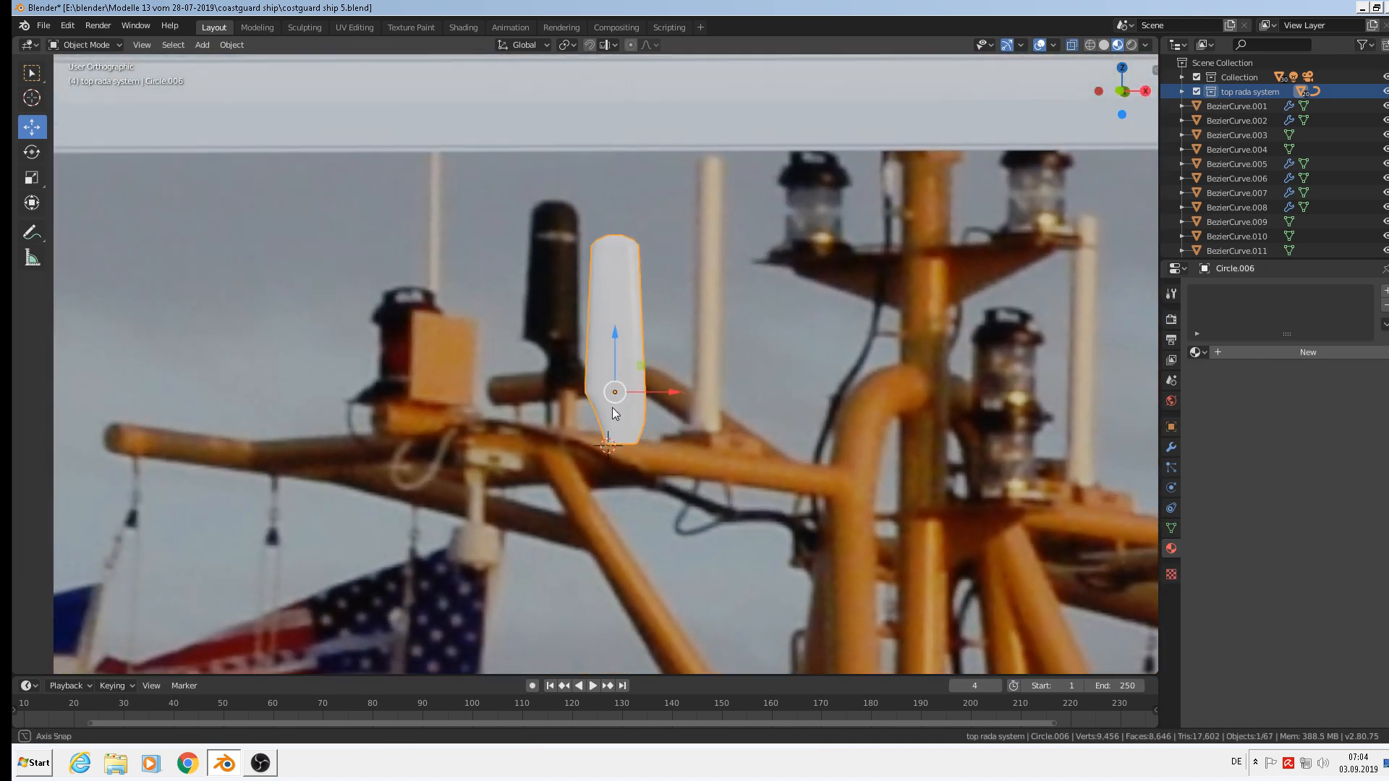
click(1385, 290)
click(1199, 354)
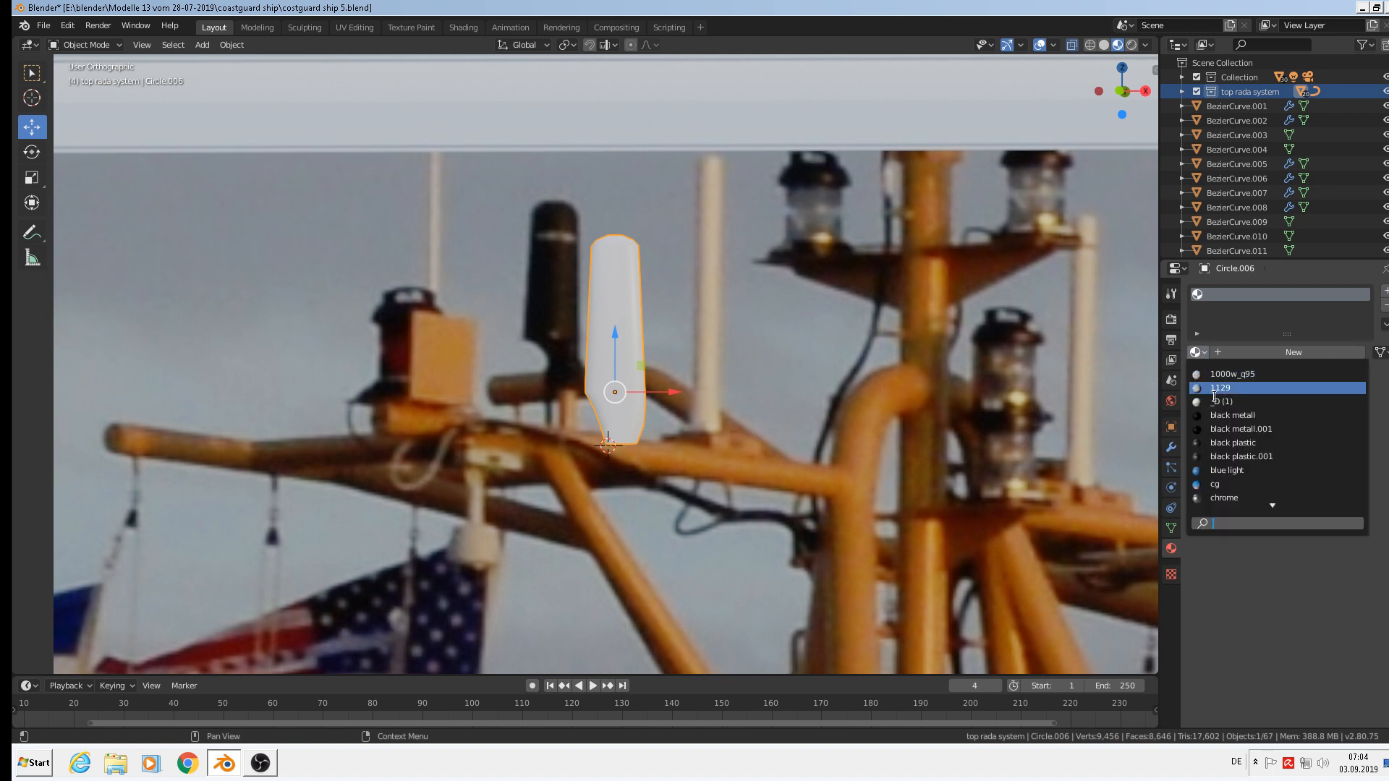
click(1244, 442)
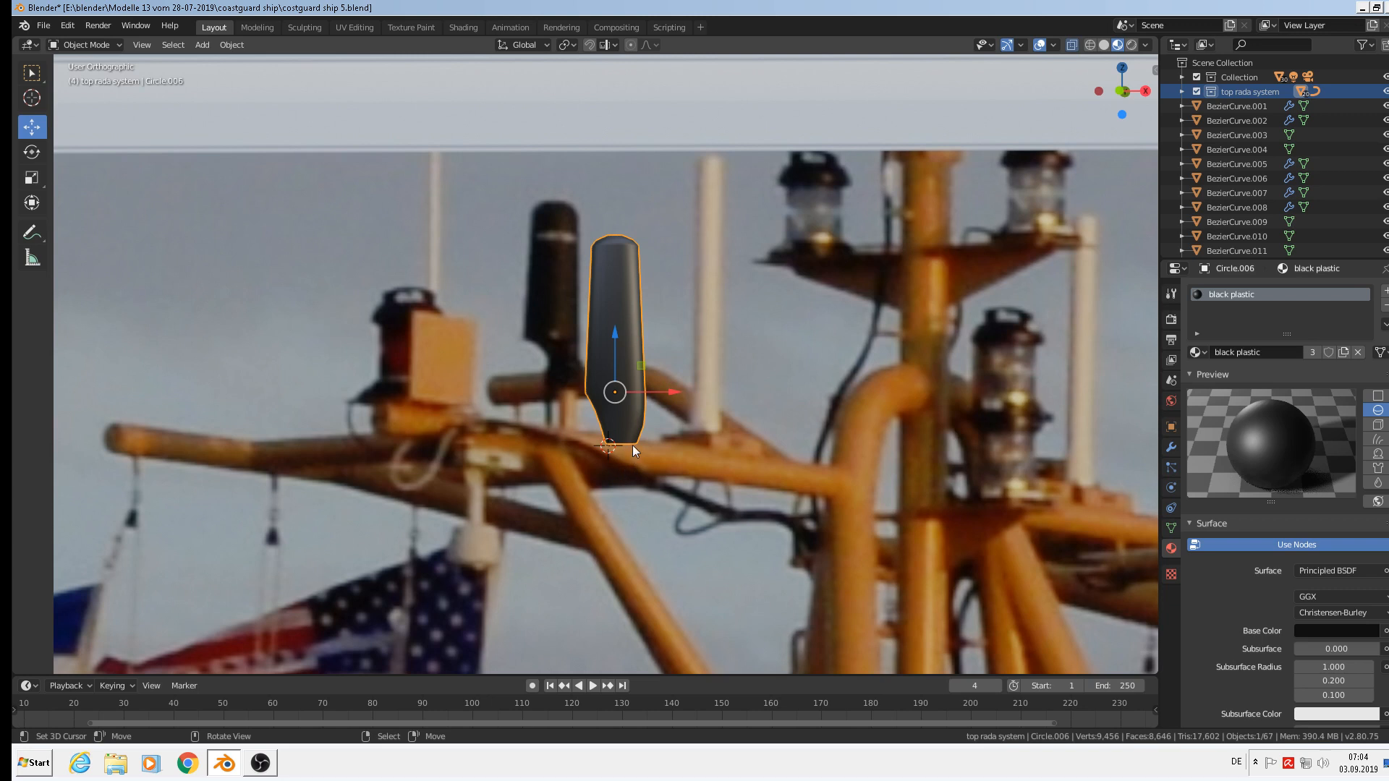
Extrude the antenna's bottom edge ring in place and scale it inward to the width of a thin stem
scroll(632, 445, up, 5)
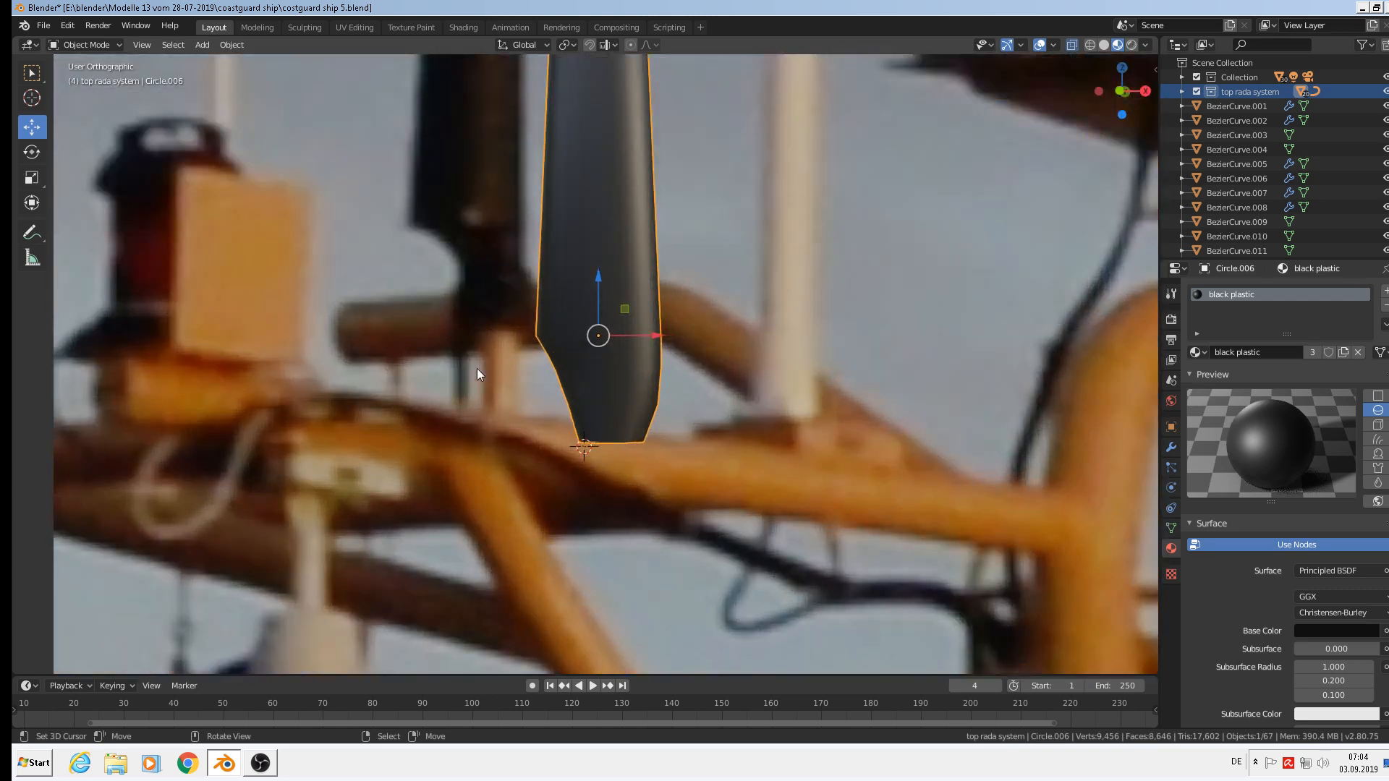
key(Tab)
alt+right_click(612, 442)
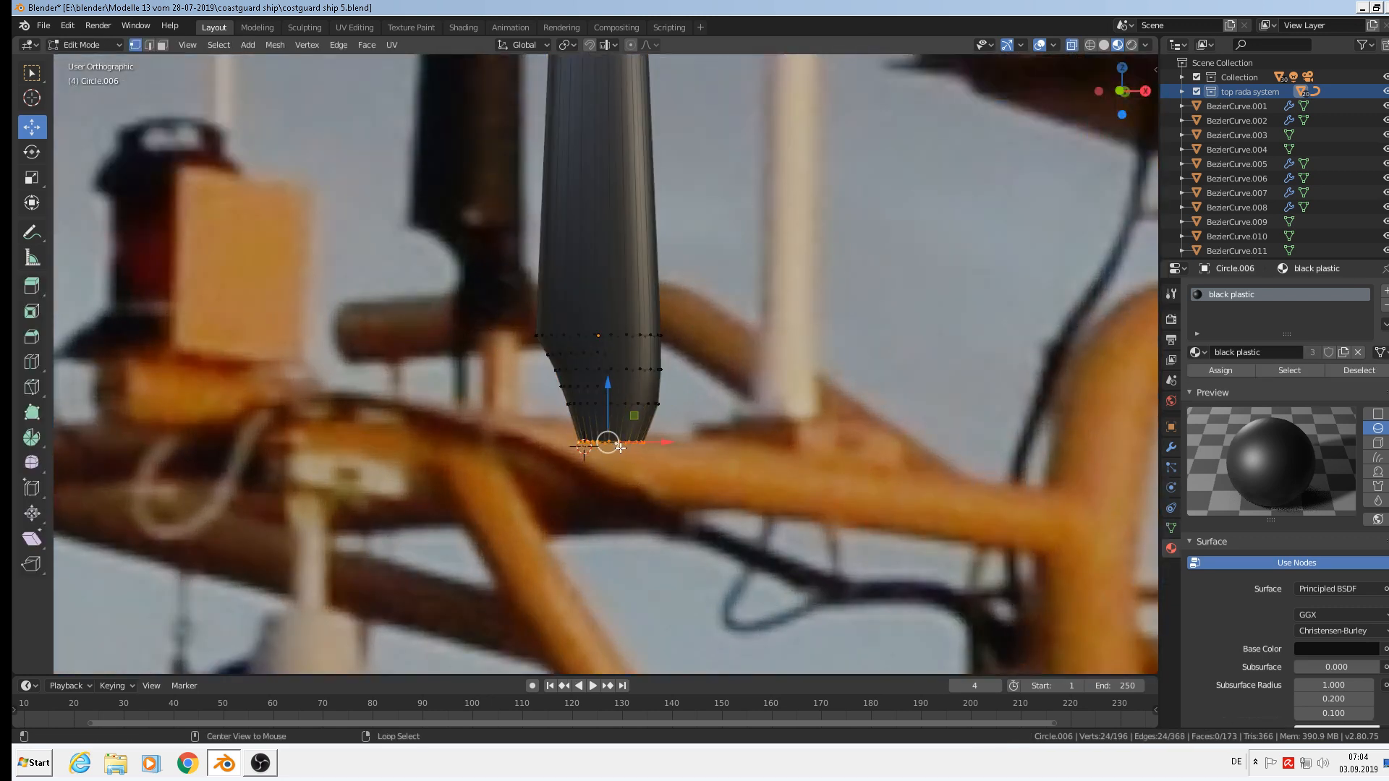
scroll(736, 519, up, 3)
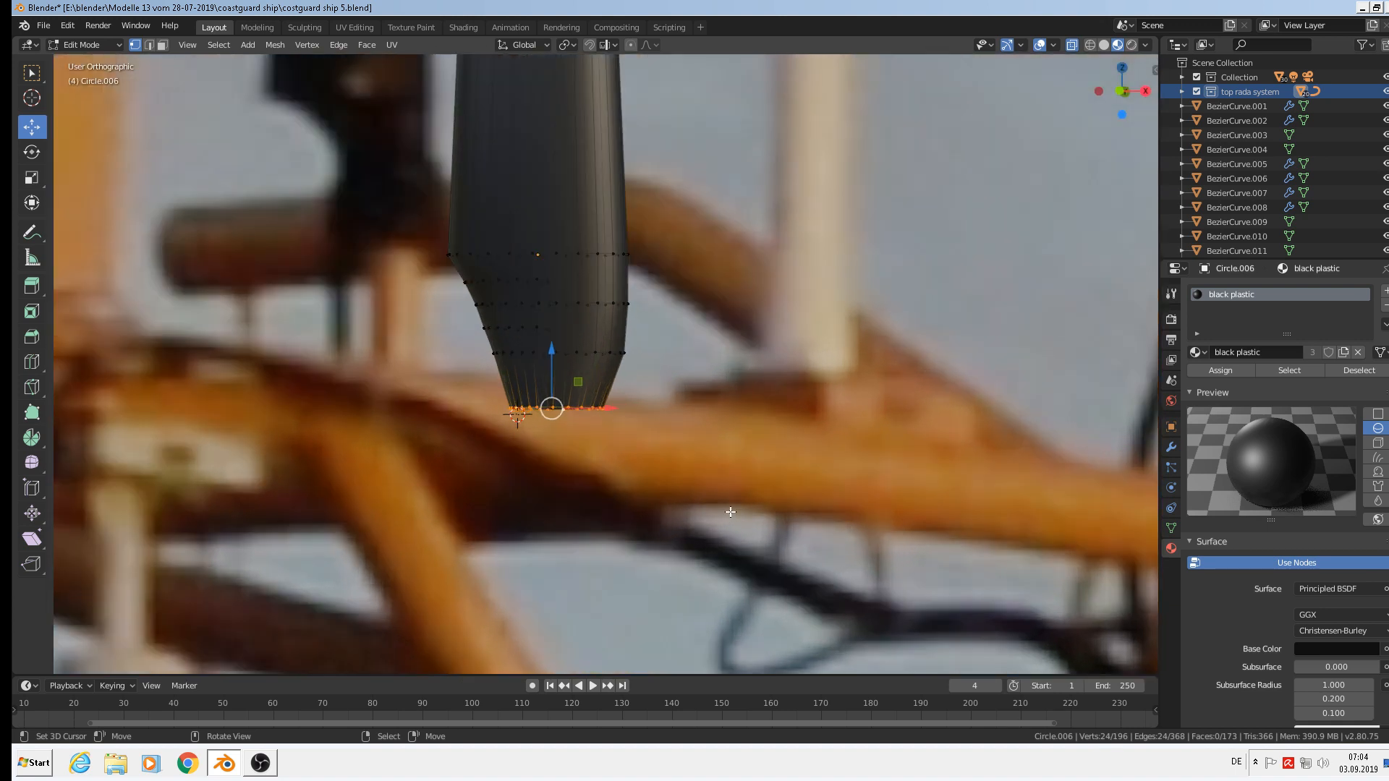
key(e)
key(s)
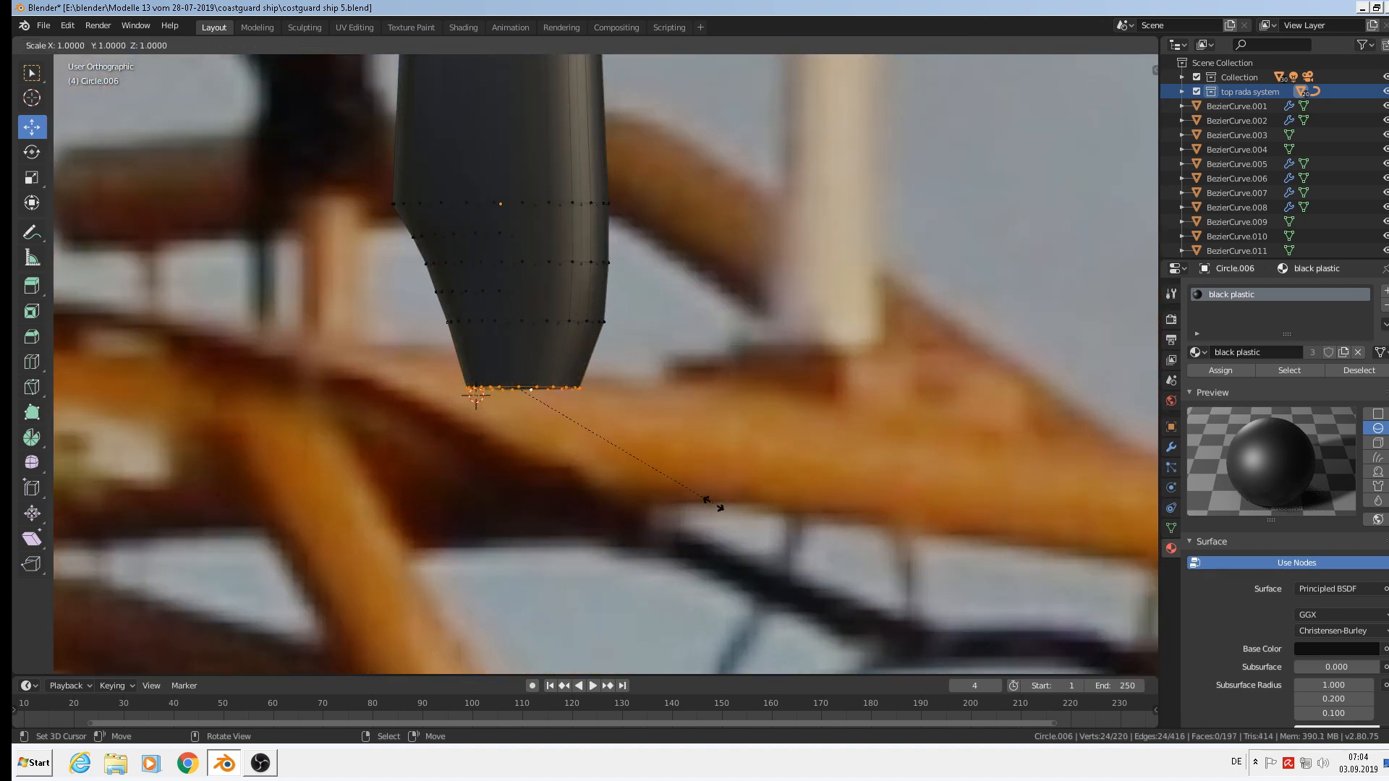
click(579, 431)
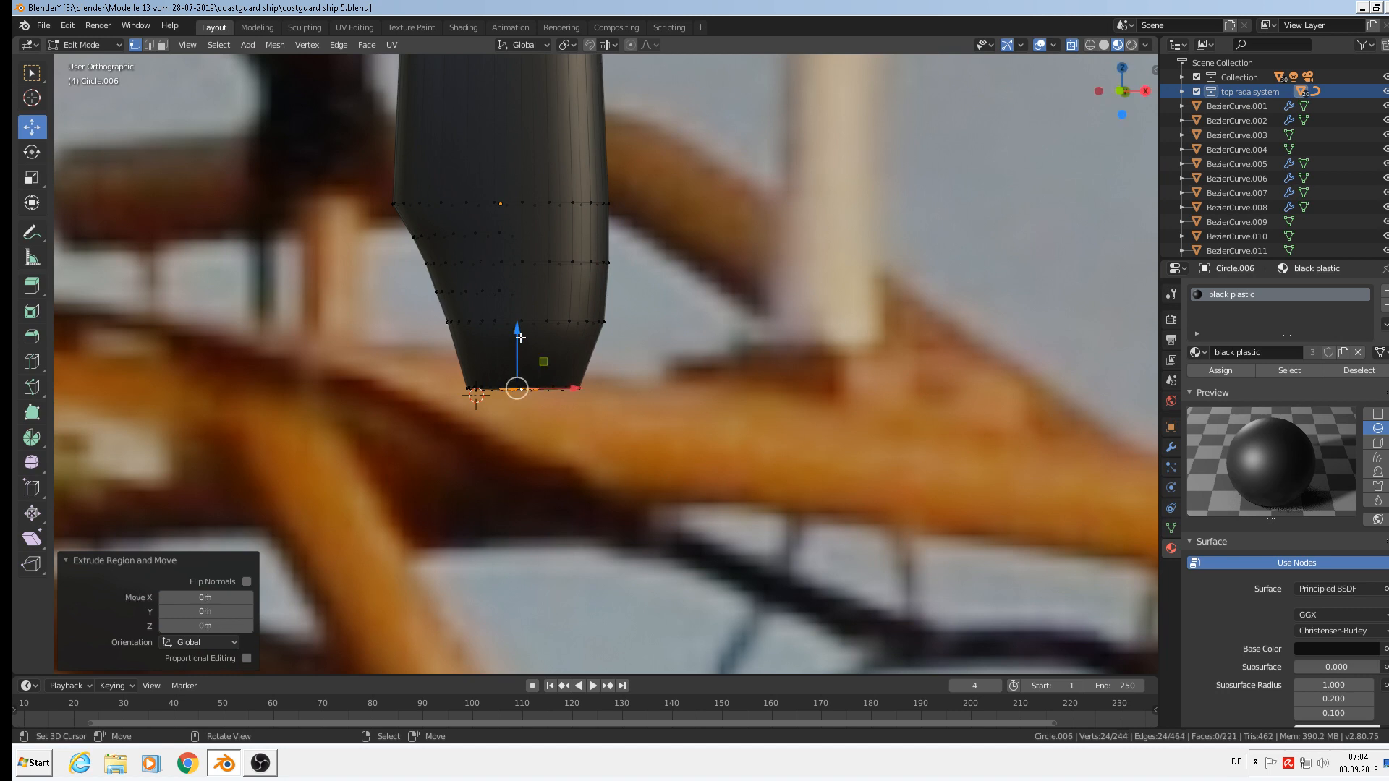
Extrude the narrowed bottom ring about 0.00837 m downward along Z to form the antenna's mounting stem
key(e)
key(z)
click(533, 477)
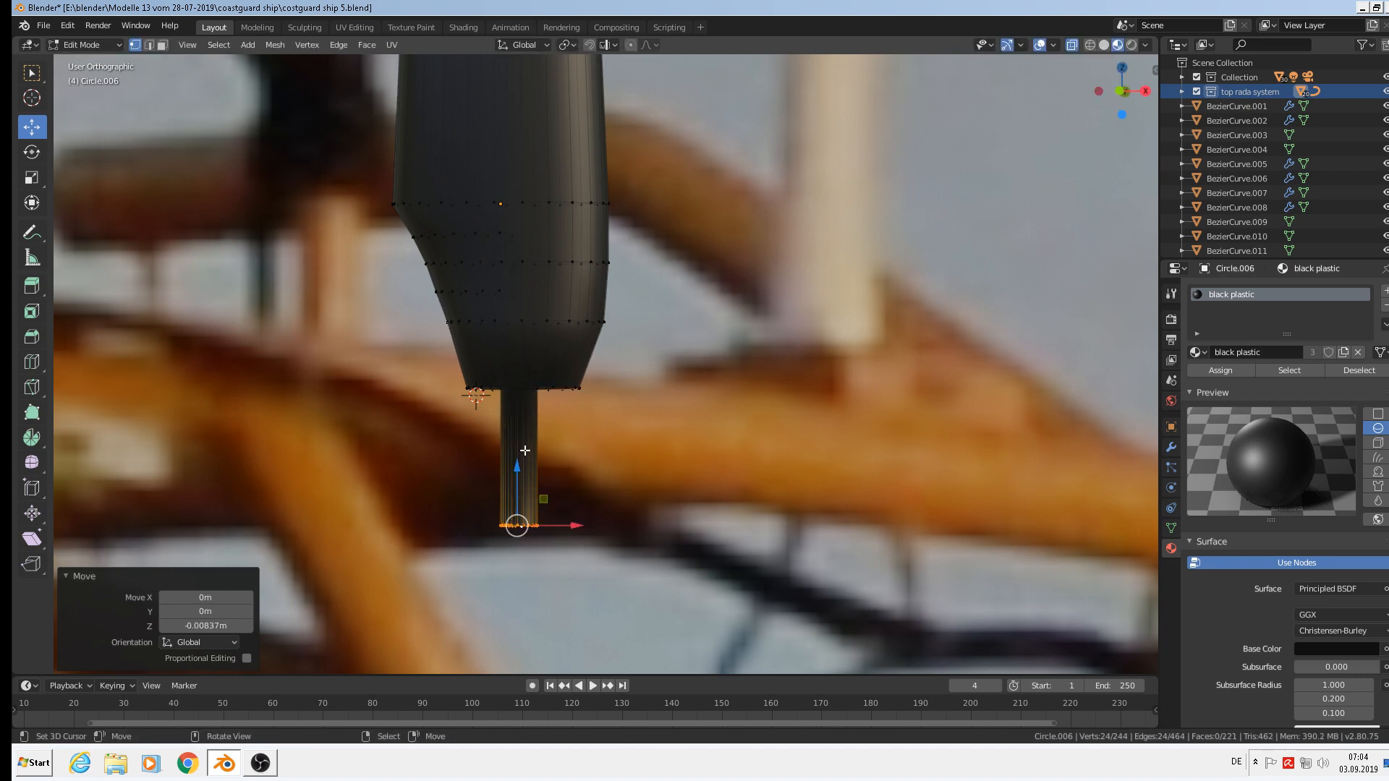
Add the yellow metall material in a second slot and assign it to the stem's ring of side faces
scroll(468, 363, down, 4)
scroll(439, 368, up, 3)
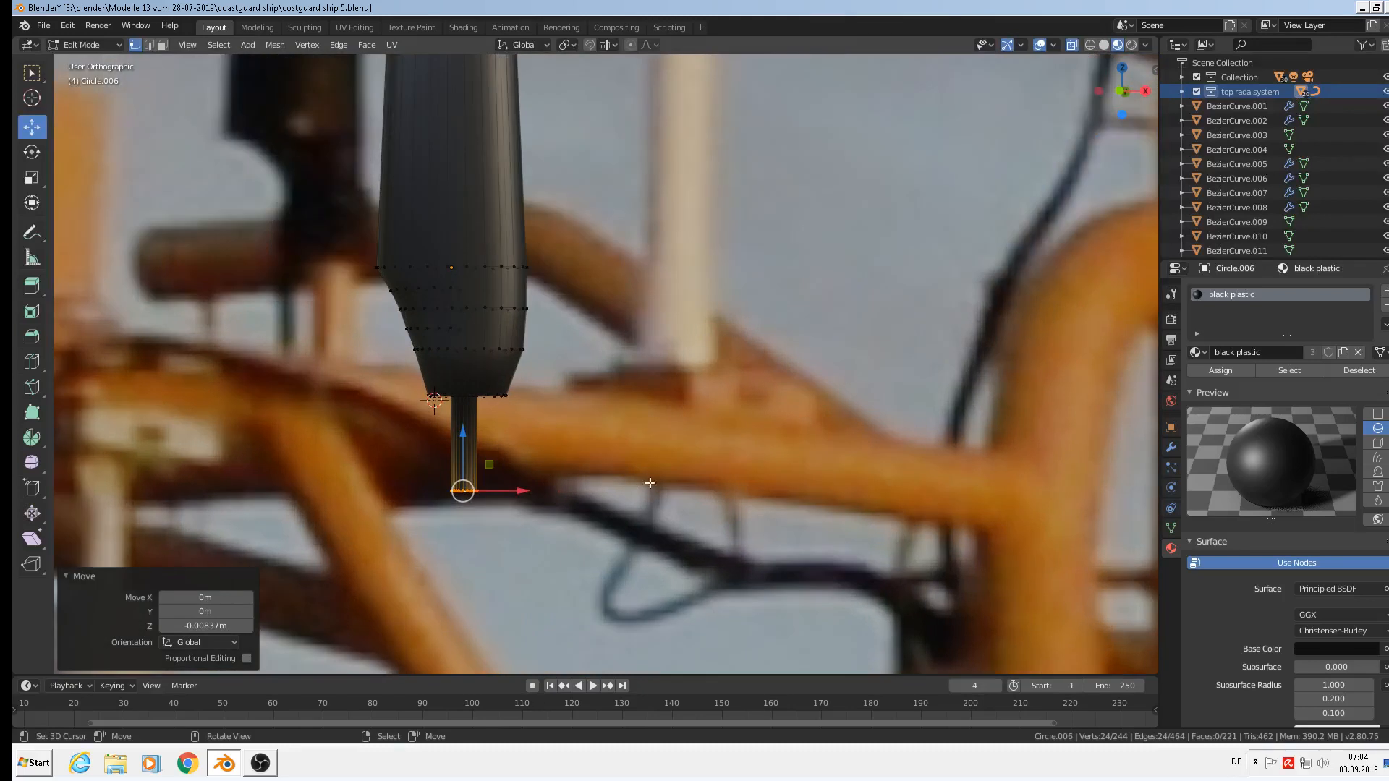
click(1382, 291)
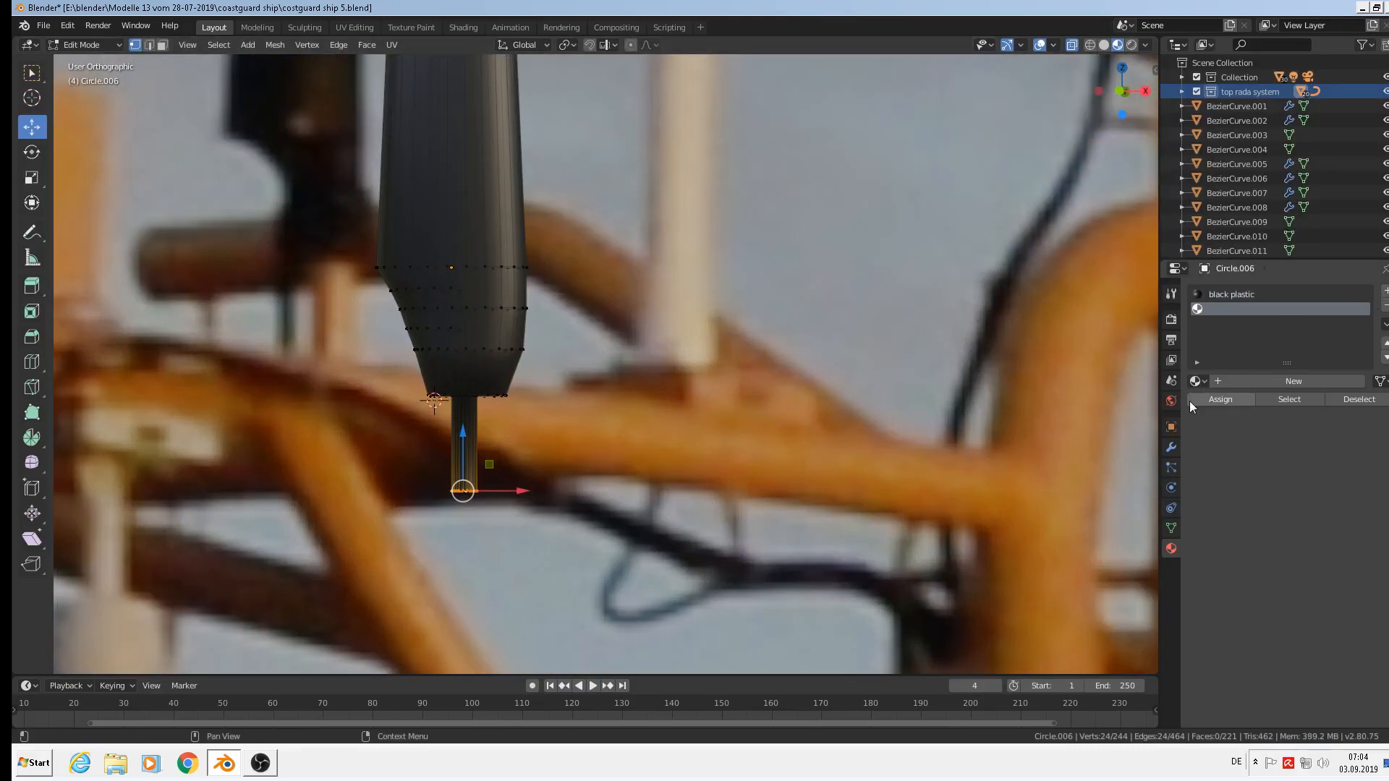
click(1197, 381)
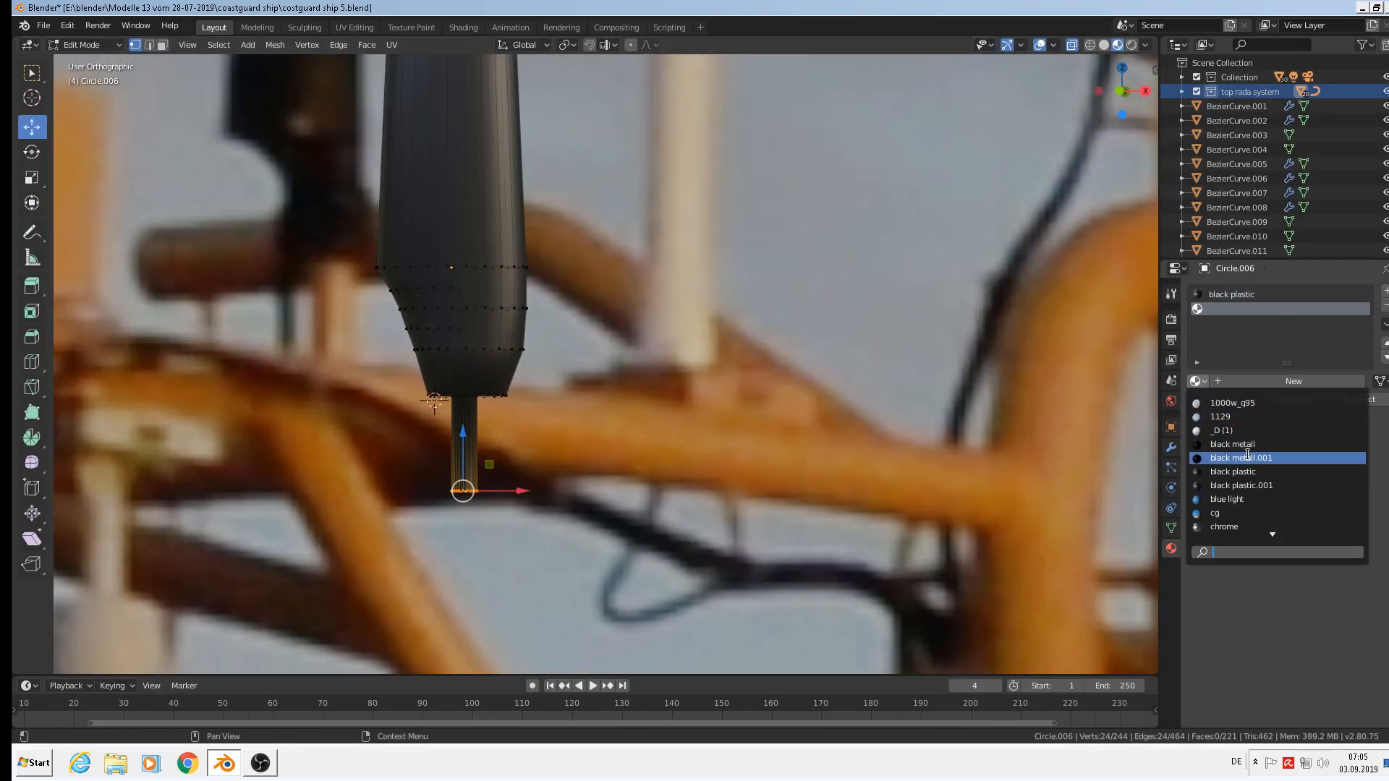
text(ye)
click(1246, 403)
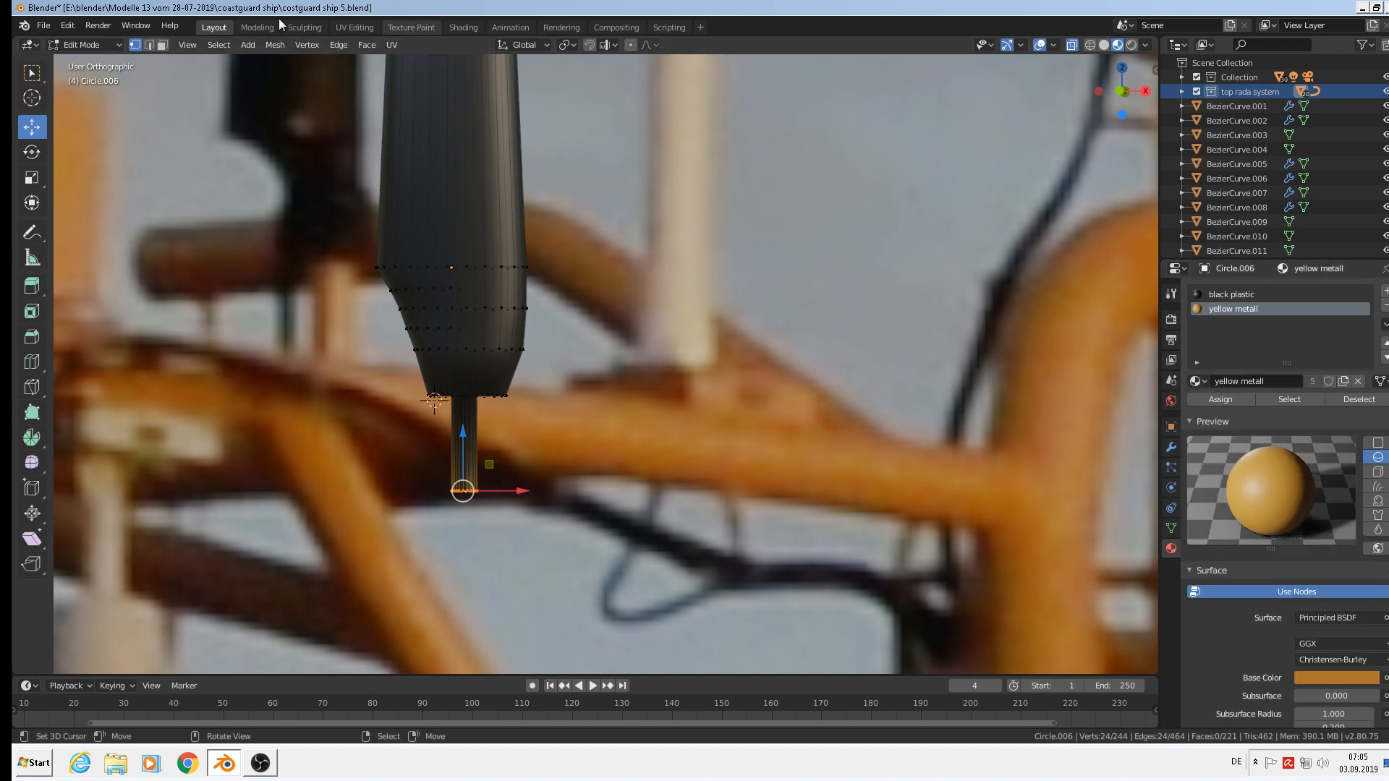
click(149, 45)
click(162, 45)
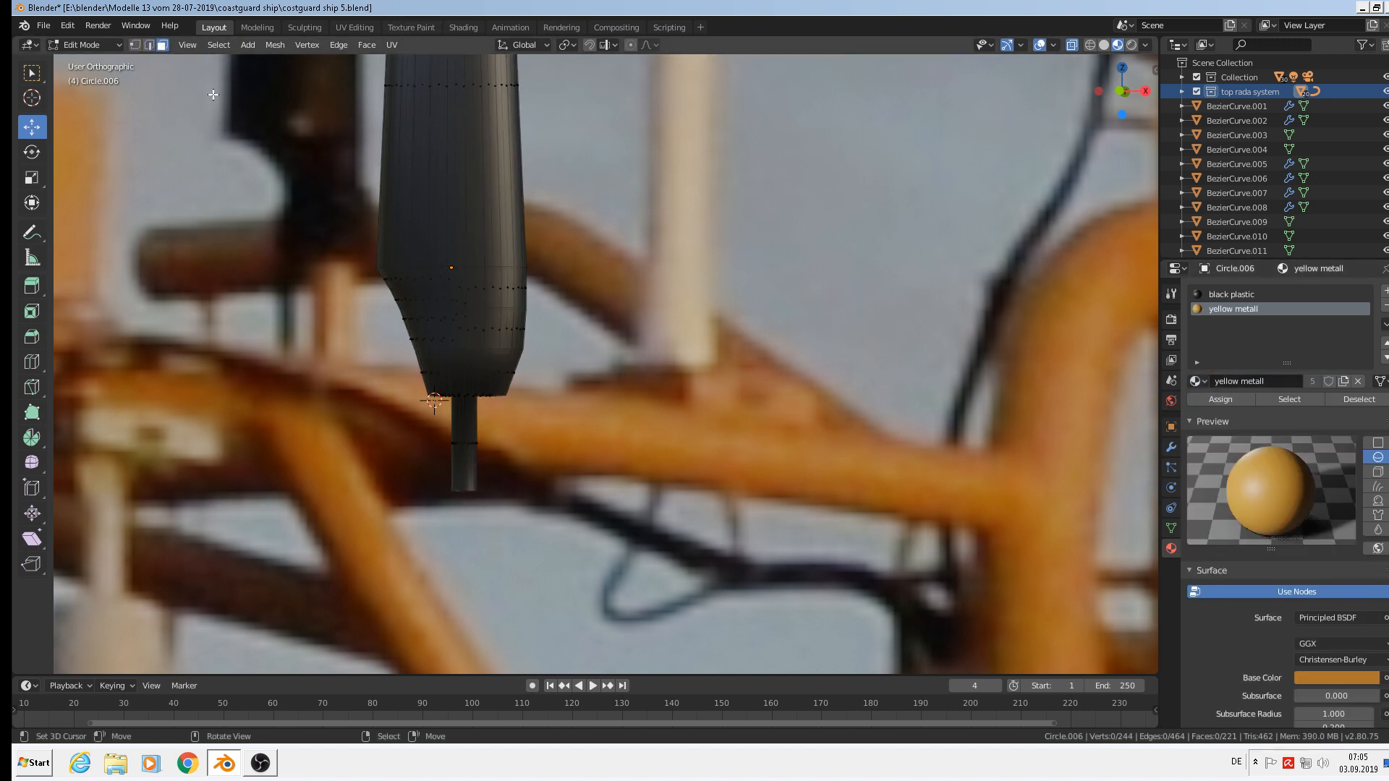
alt+right_click(477, 424)
click(1228, 403)
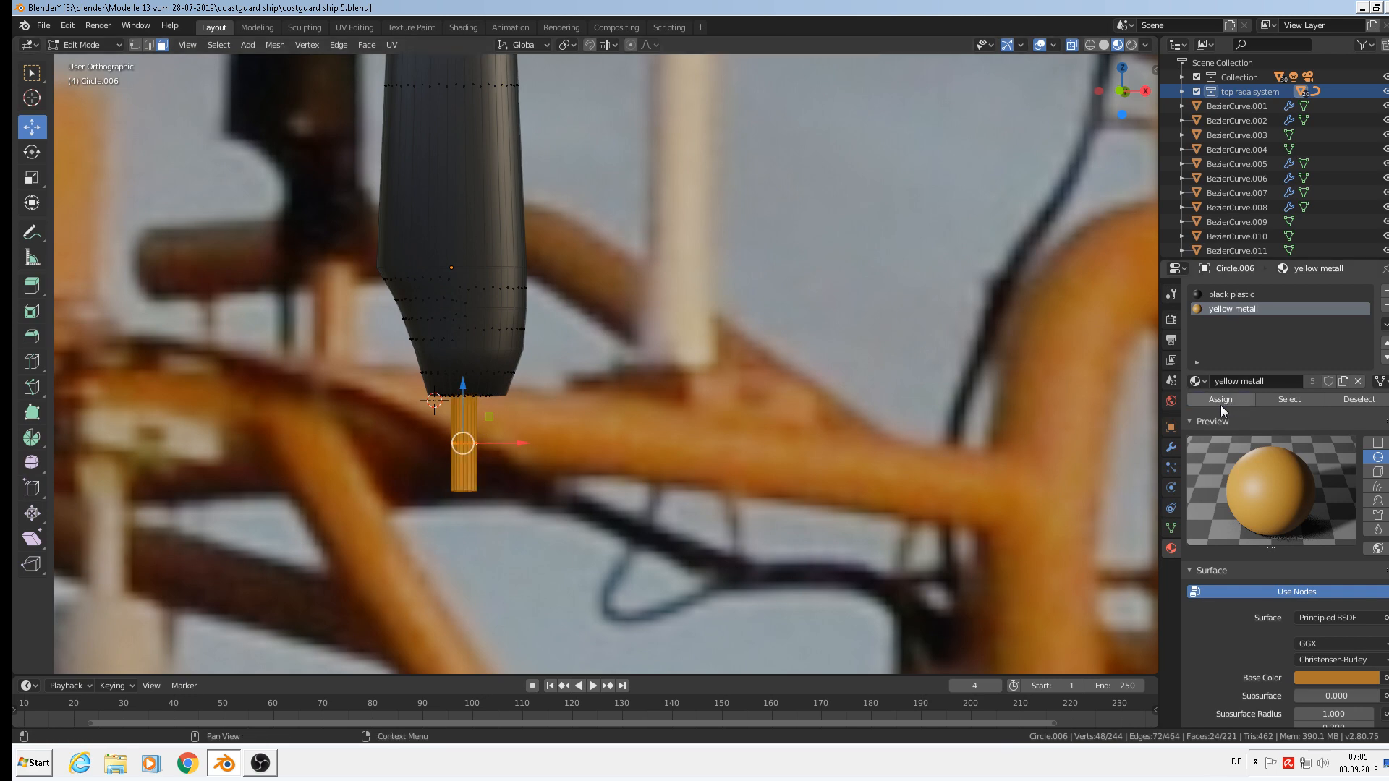
key(Tab)
scroll(592, 372, down, 5)
scroll(592, 367, down, 2)
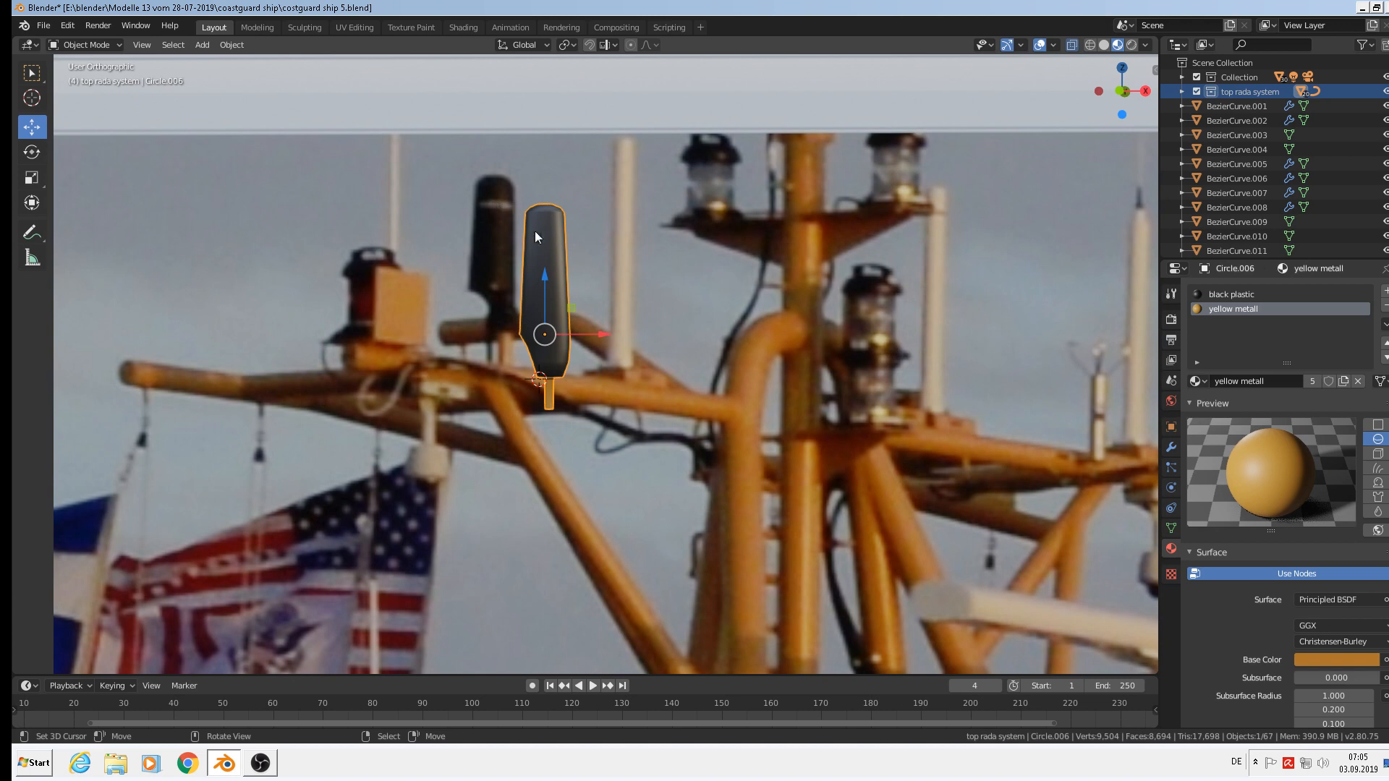
Cut two closely spaced edge loops around the upper antenna body to outline a narrow band, sliding the first to a factor of about -0.695
scroll(557, 236, up, 6)
key(Tab)
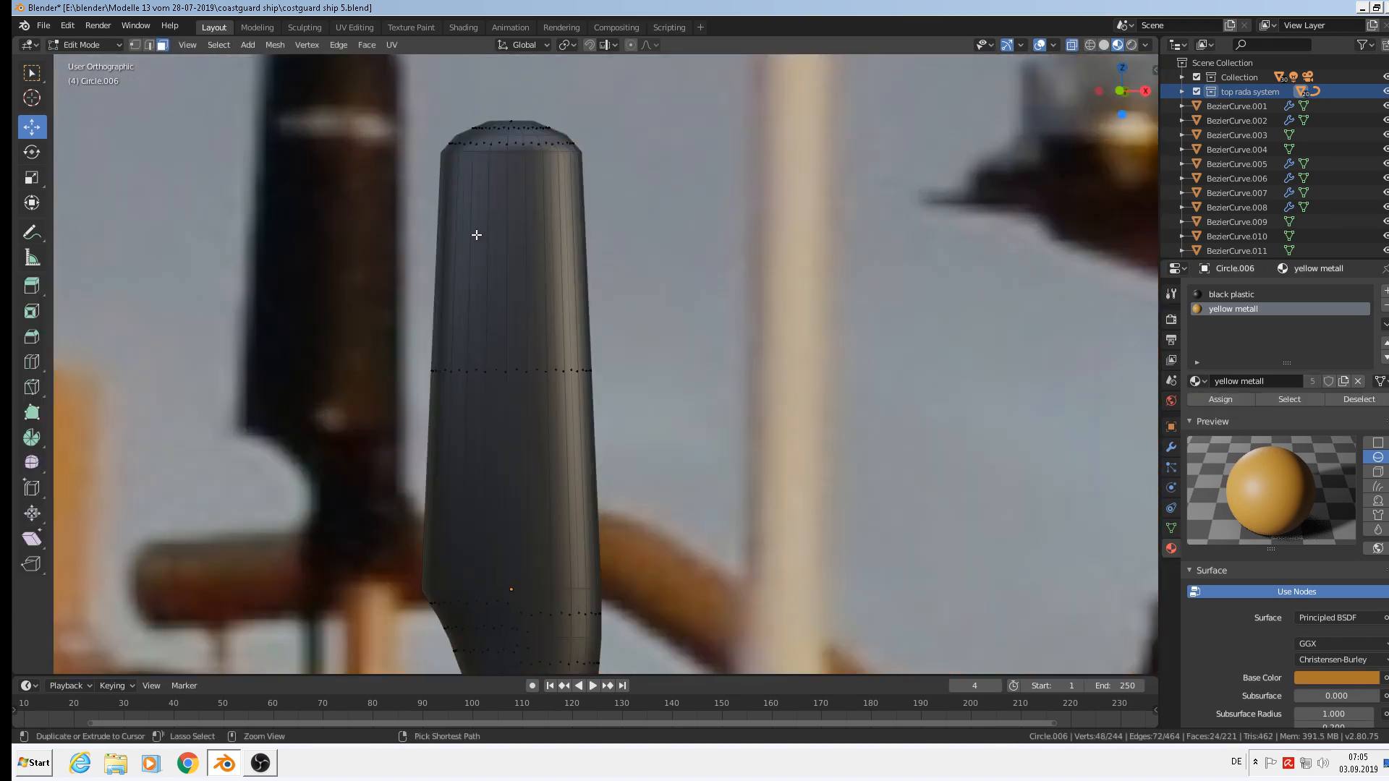
key(ctrl+r)
click(476, 233)
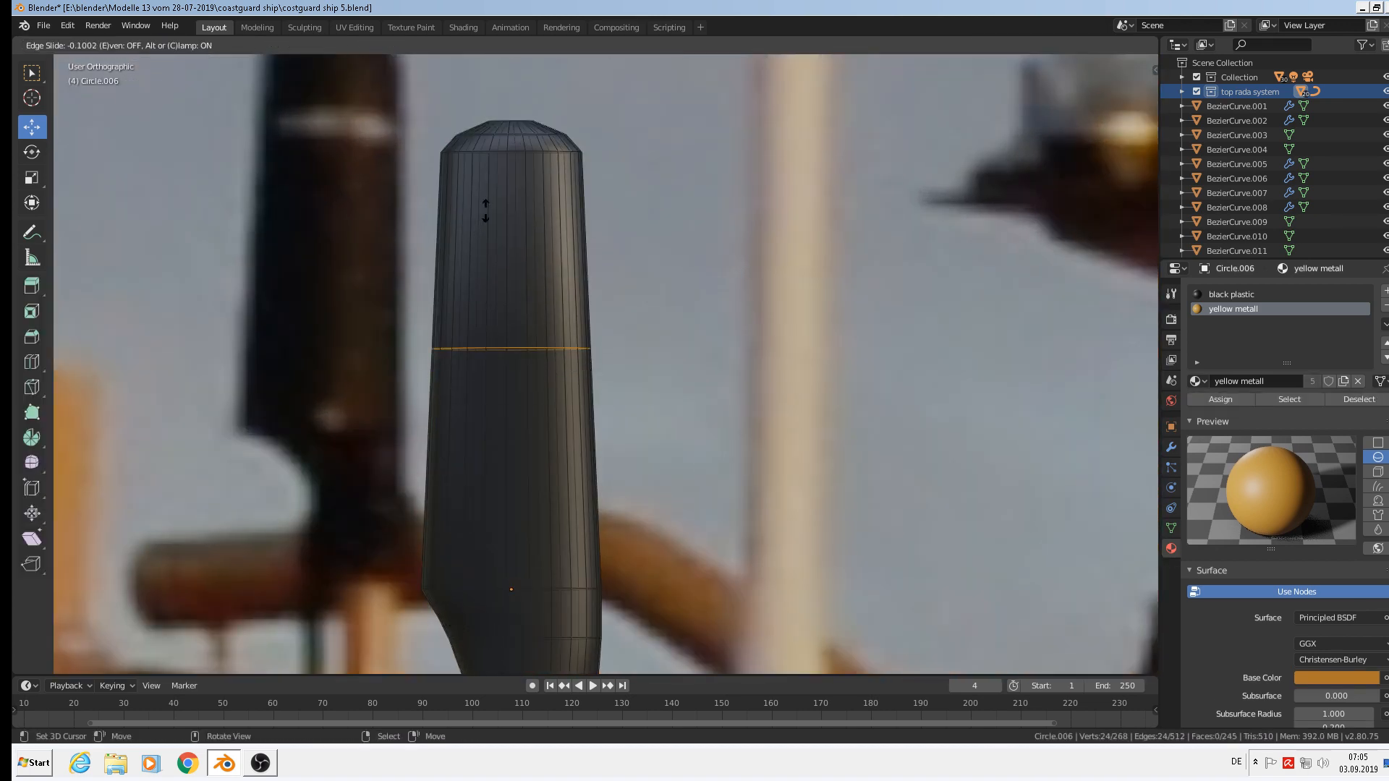
click(478, 83)
key(ctrl+r)
click(456, 233)
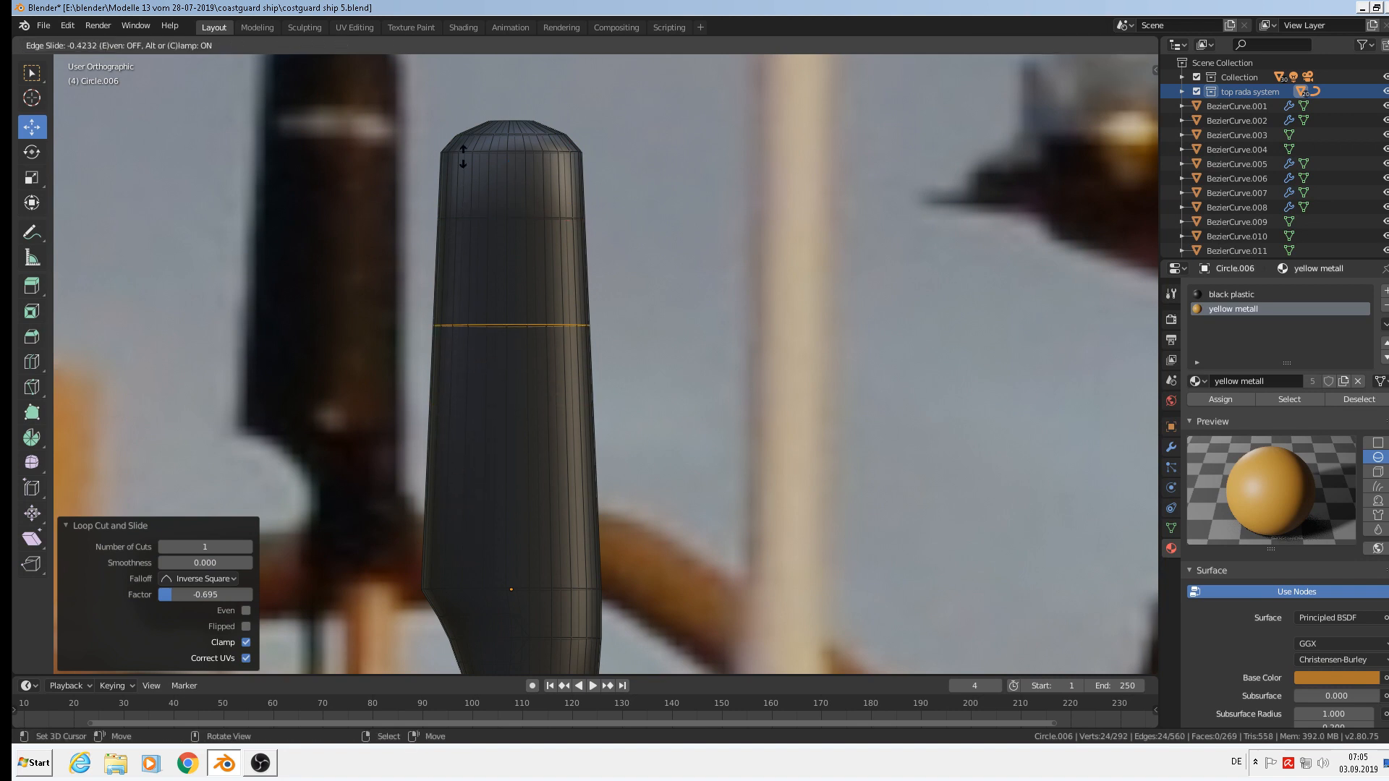
click(464, 77)
Select the narrow face band near the antenna's top and assign it the chrome material in a third slot
alt+click(479, 234)
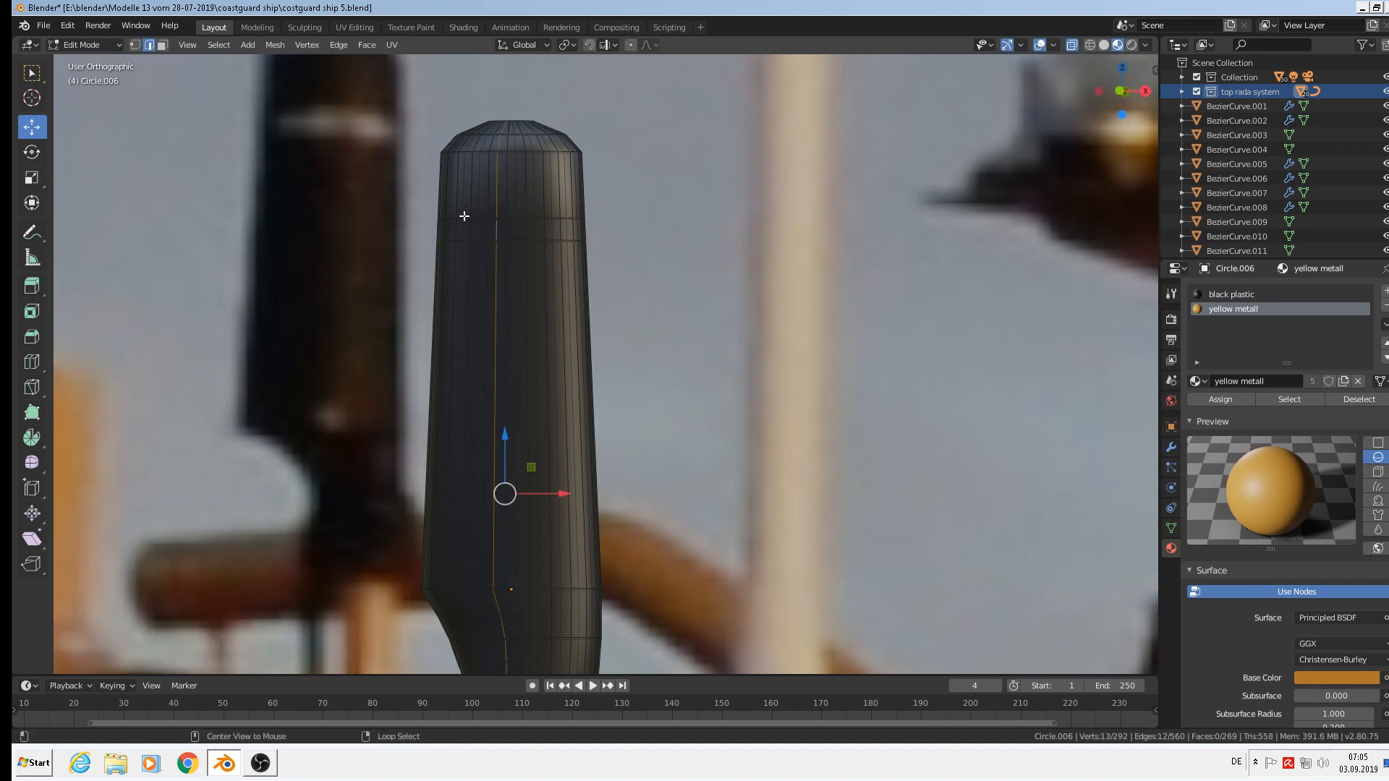
click(161, 45)
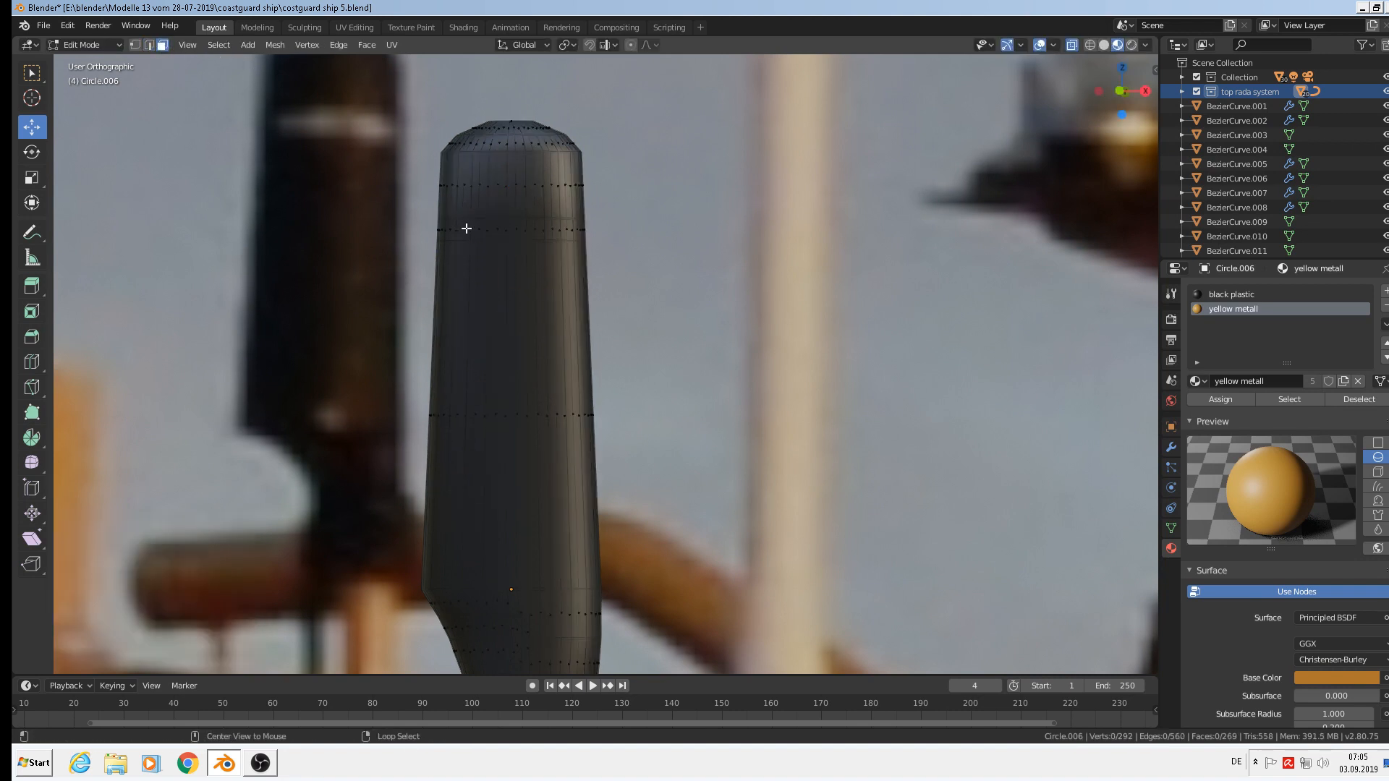
alt+click(489, 228)
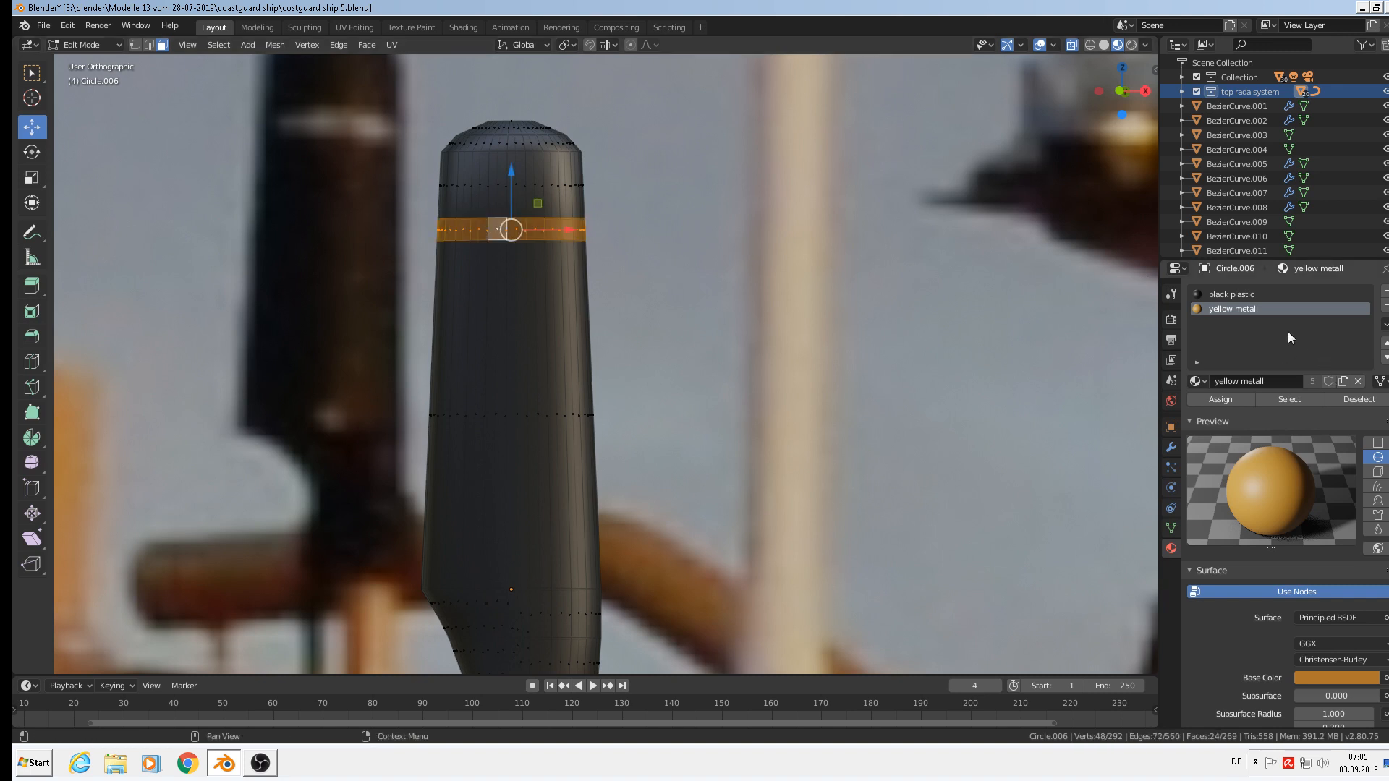
click(1385, 290)
click(1197, 381)
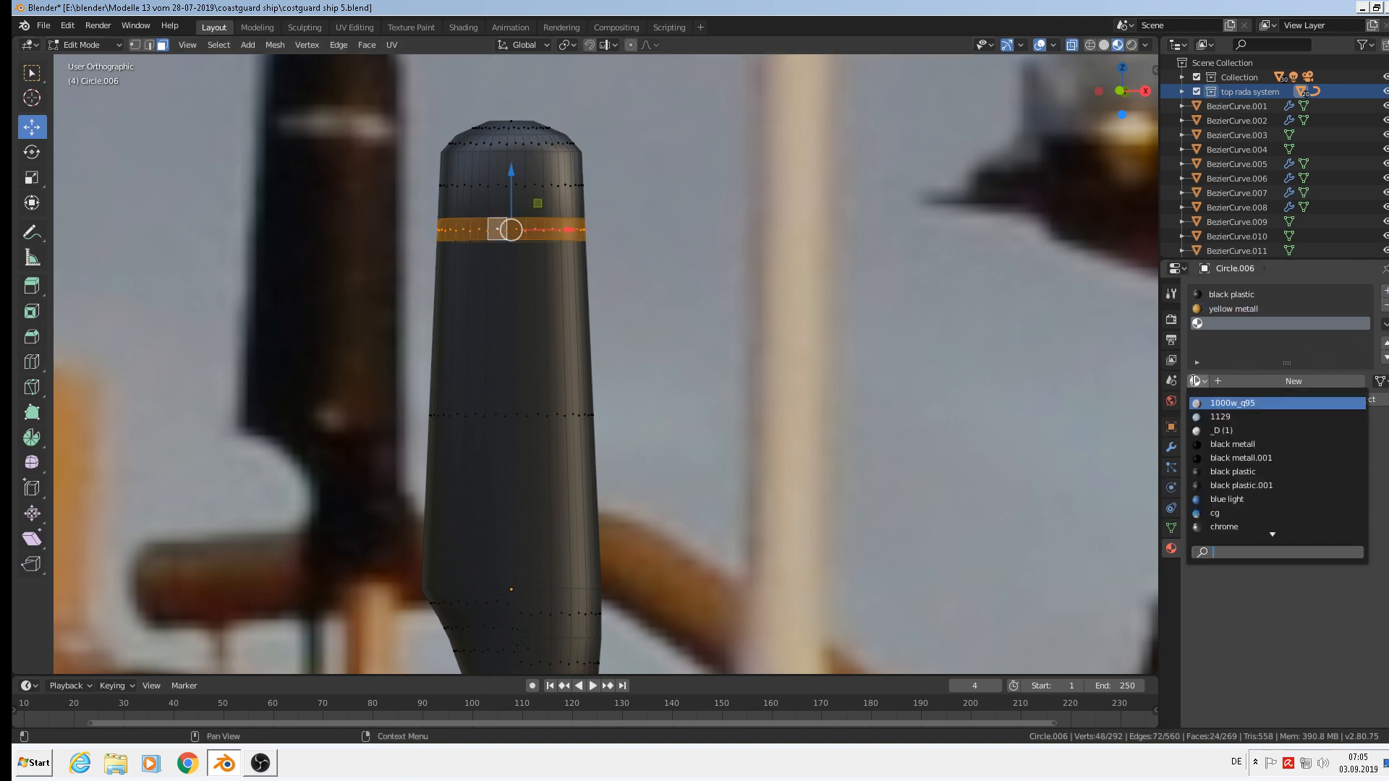
click(1224, 526)
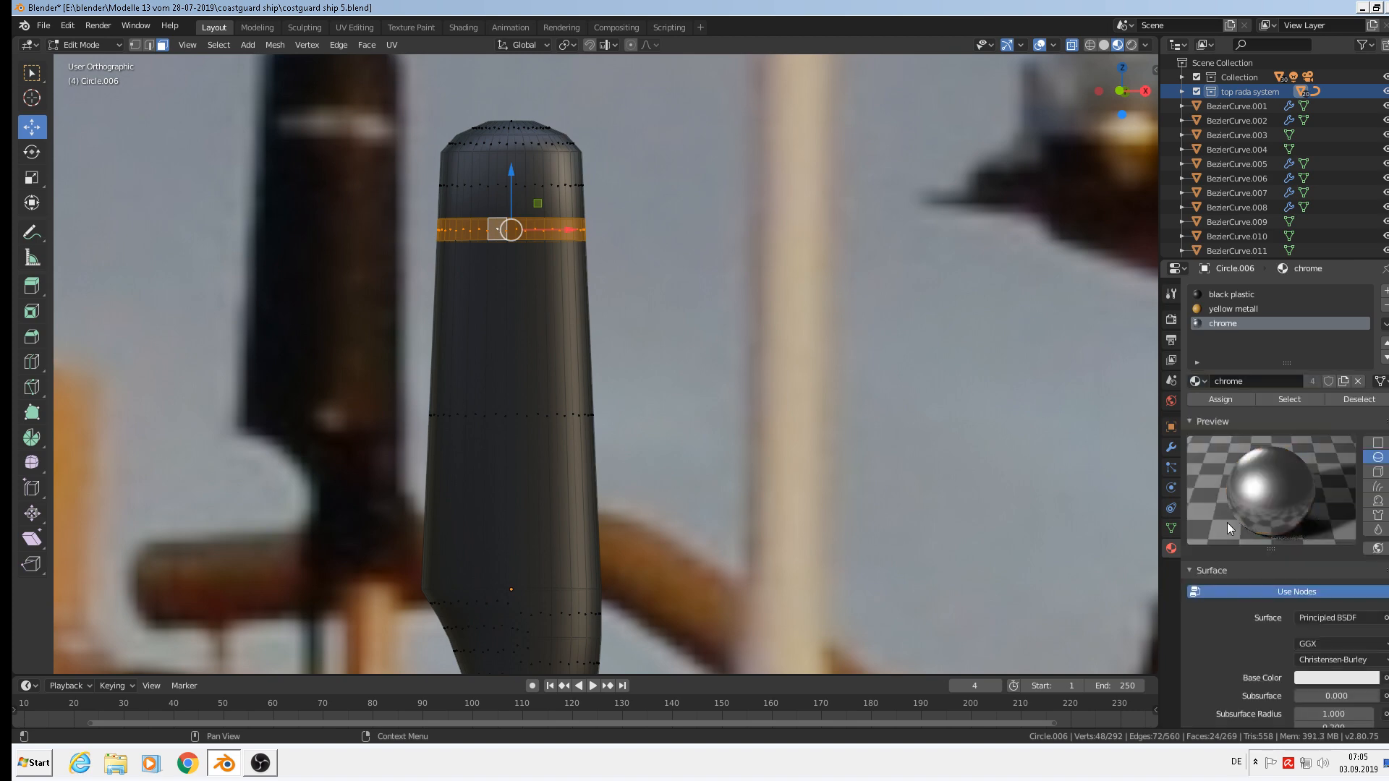
click(1221, 400)
key(Tab)
scroll(702, 333, down, 6)
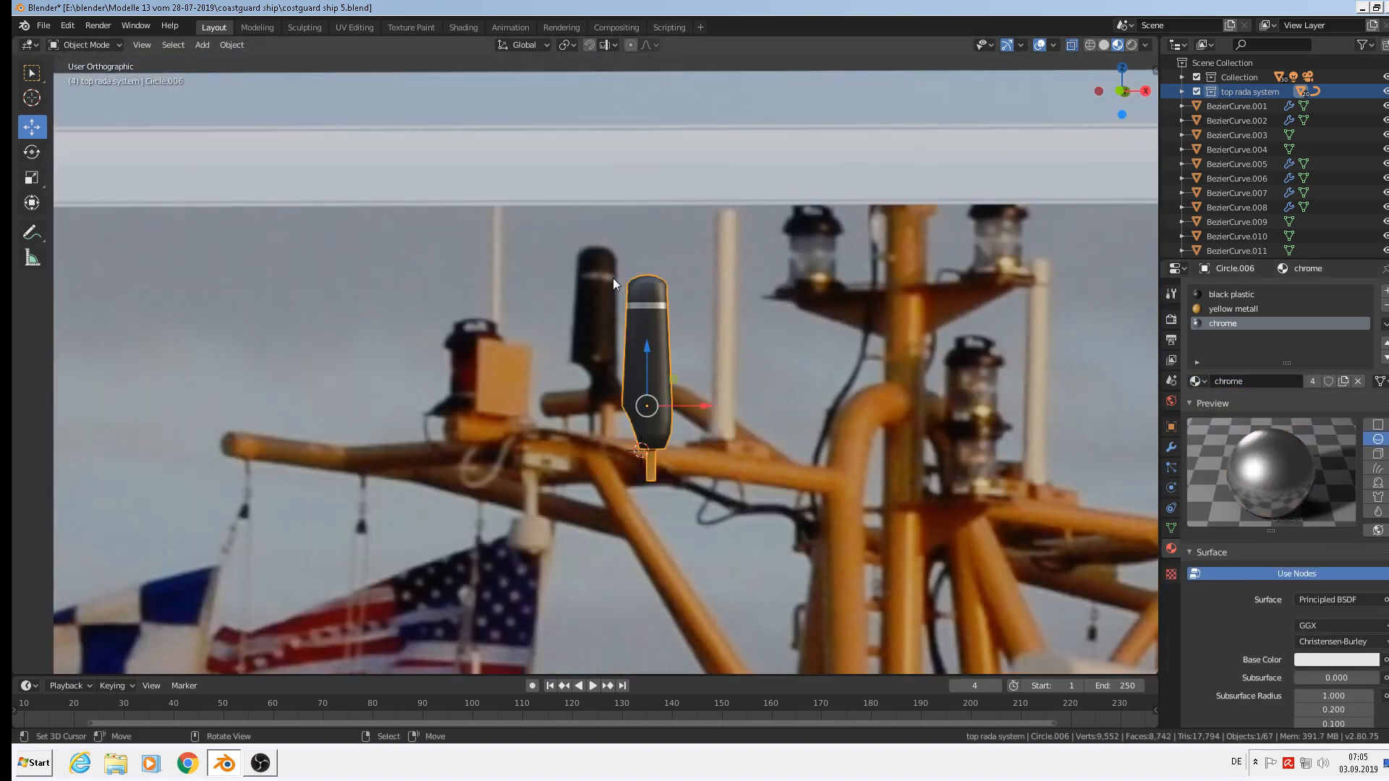
Move the antenna beside the finished parts, about 0.556 m along X and -0.256 m along Z, and shift it about -0.128 m along Y
scroll(613, 278, down, 8)
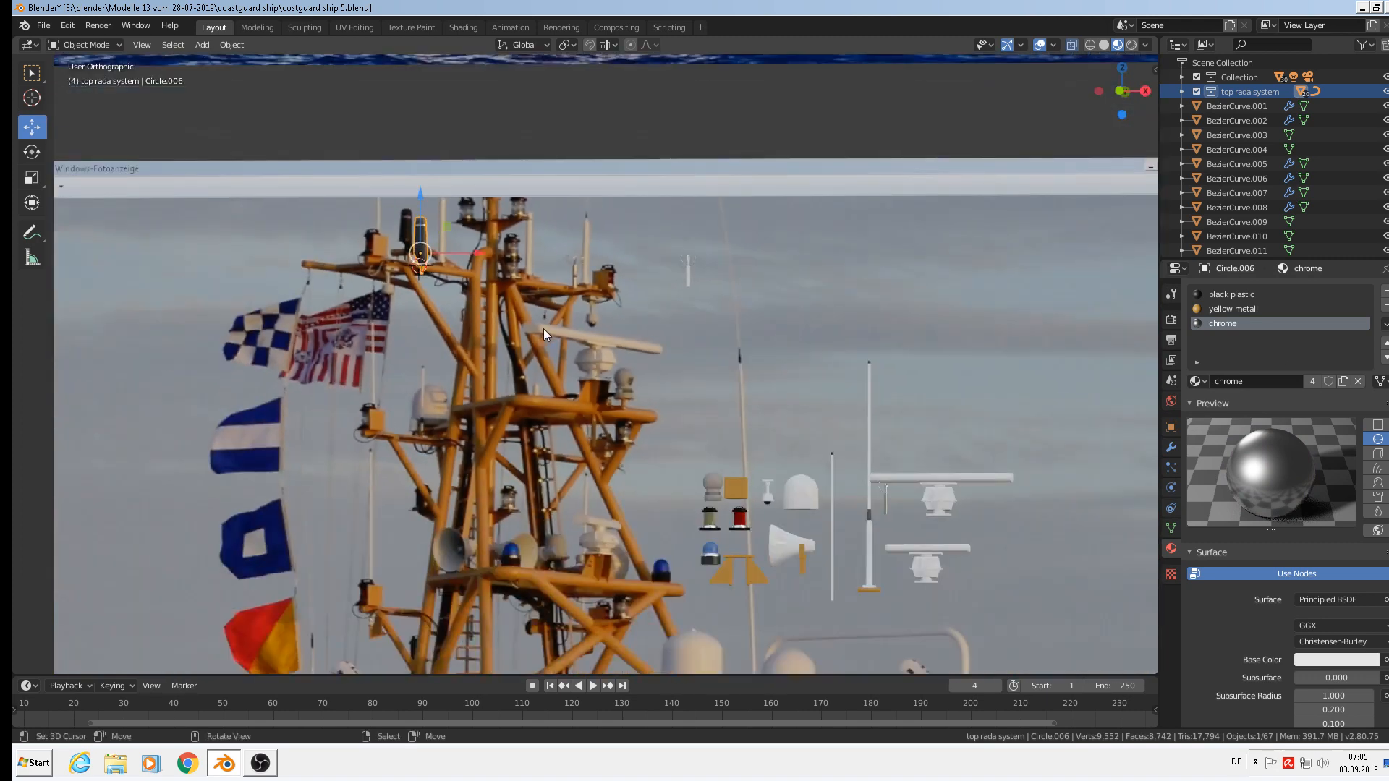
scroll(462, 275, up, 2)
scroll(462, 275, down, 2)
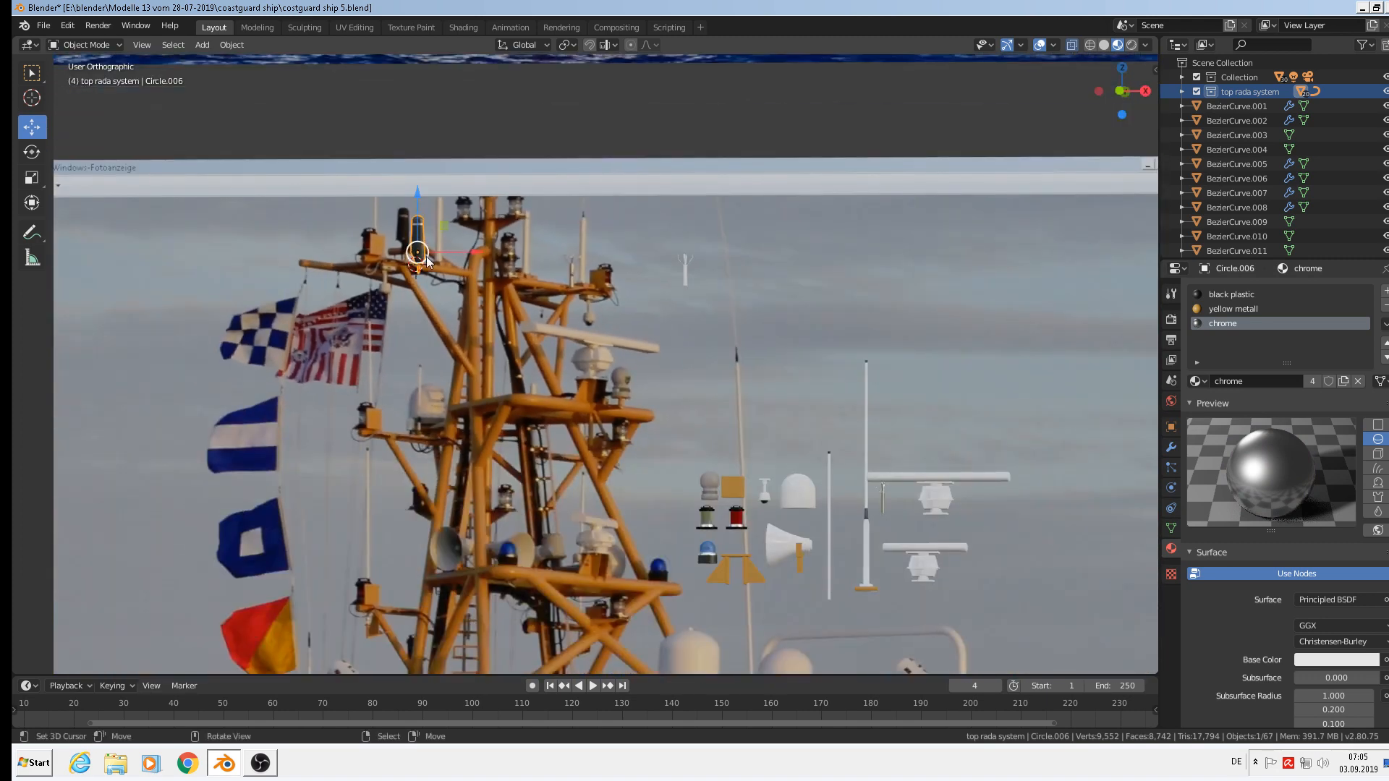
drag(413, 247, 1013, 527)
middle_drag(1013, 527, 897, 543)
key(g)
key(y)
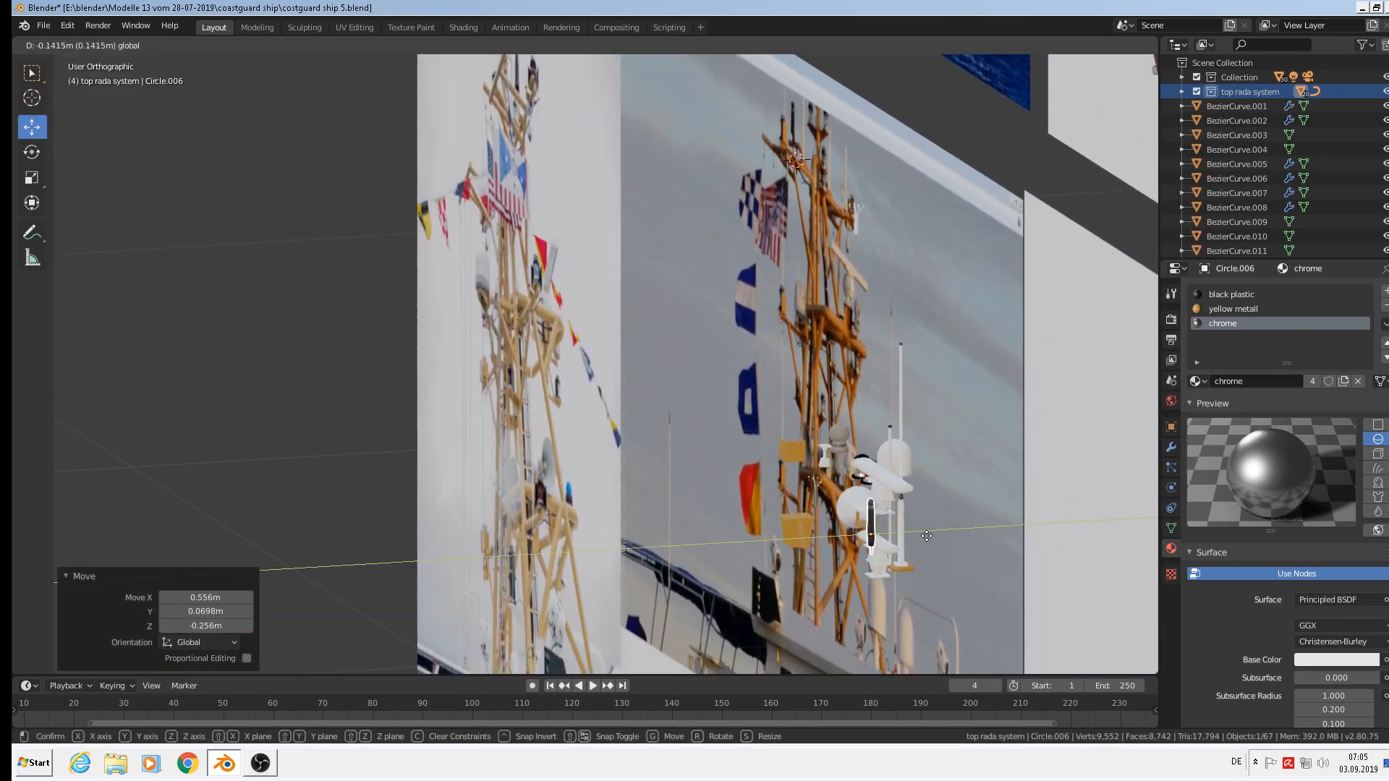
click(929, 535)
key(KP_1)
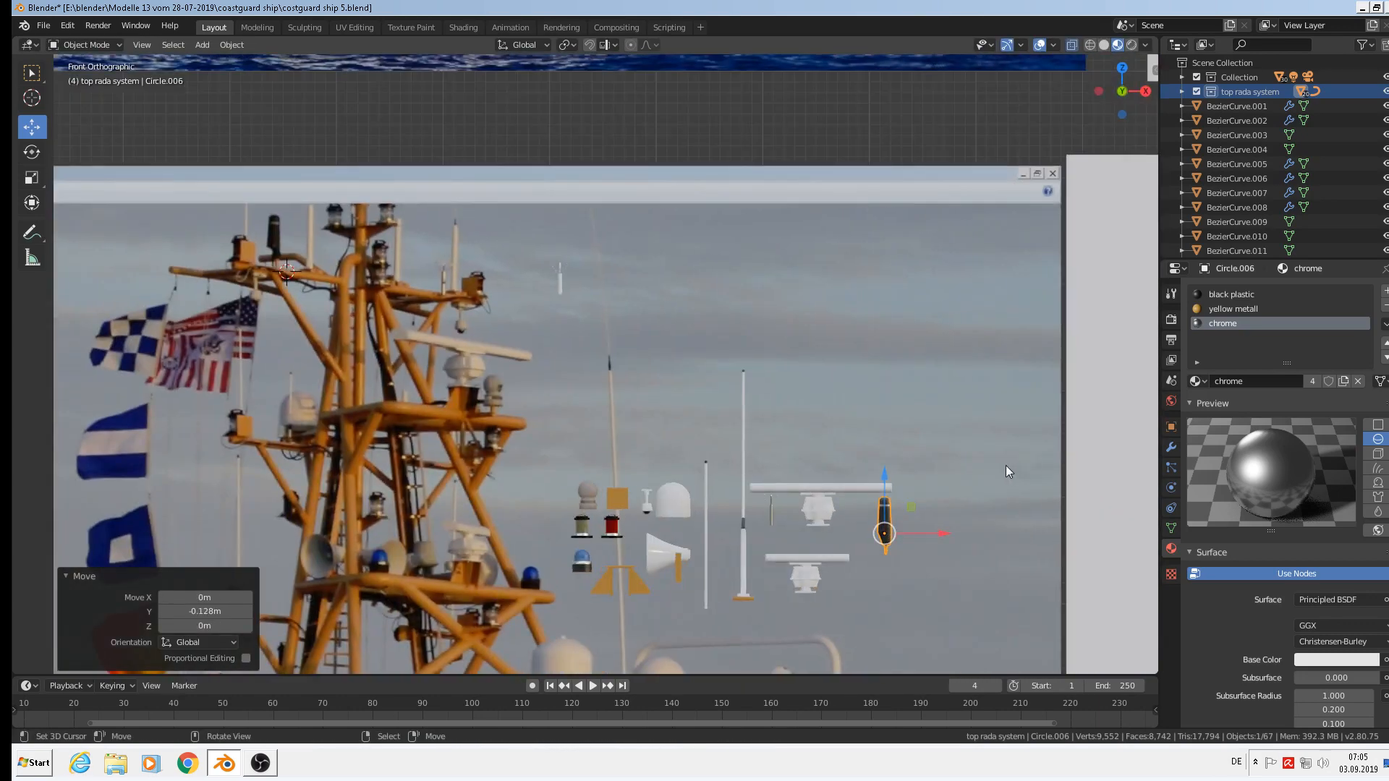
Save the ship file with the repositioned antenna
scroll(1005, 466, up, 3)
shift+middle_drag(719, 370, 1119, 261)
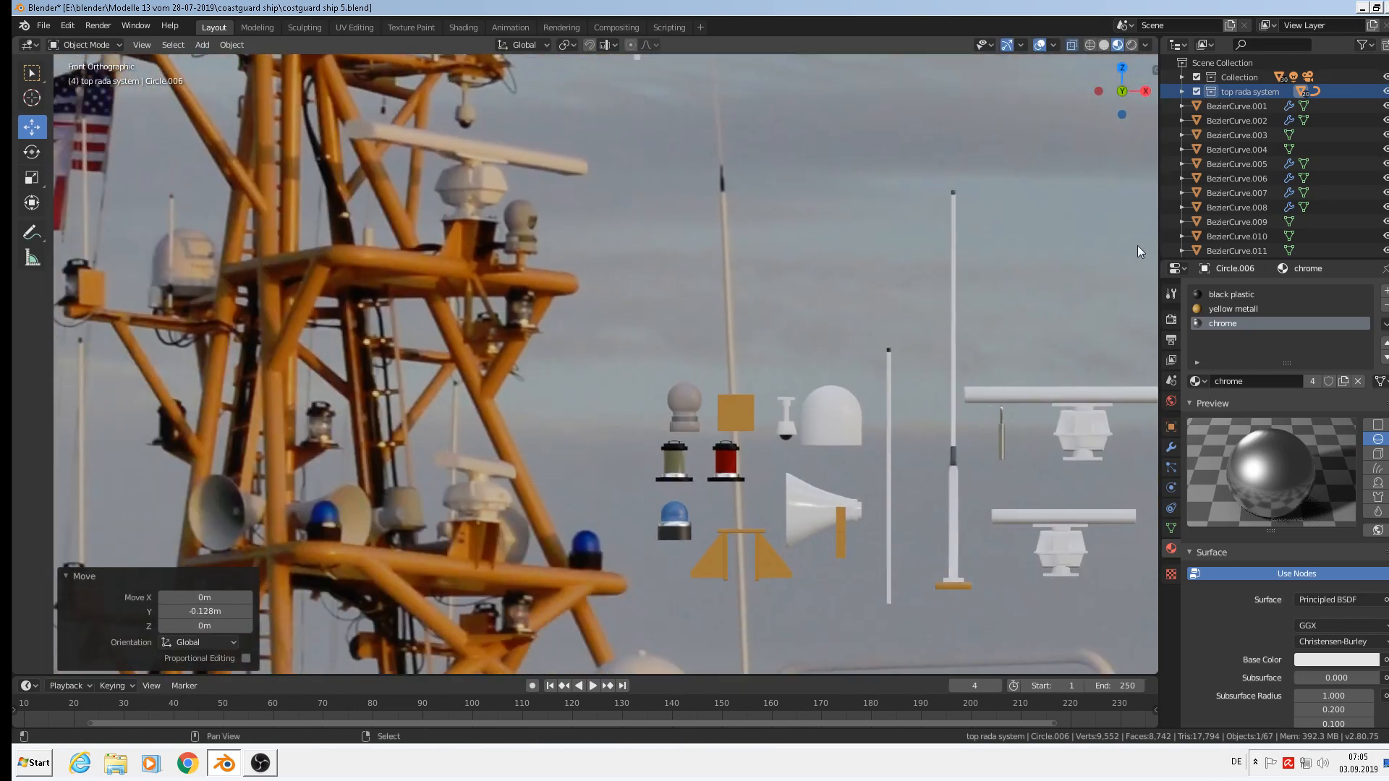
click(43, 26)
click(70, 129)
Place the 3D cursor at the bracket below the upper mast platform in the photo and add a 12-vertex cylinder there
scroll(457, 230, down, 4)
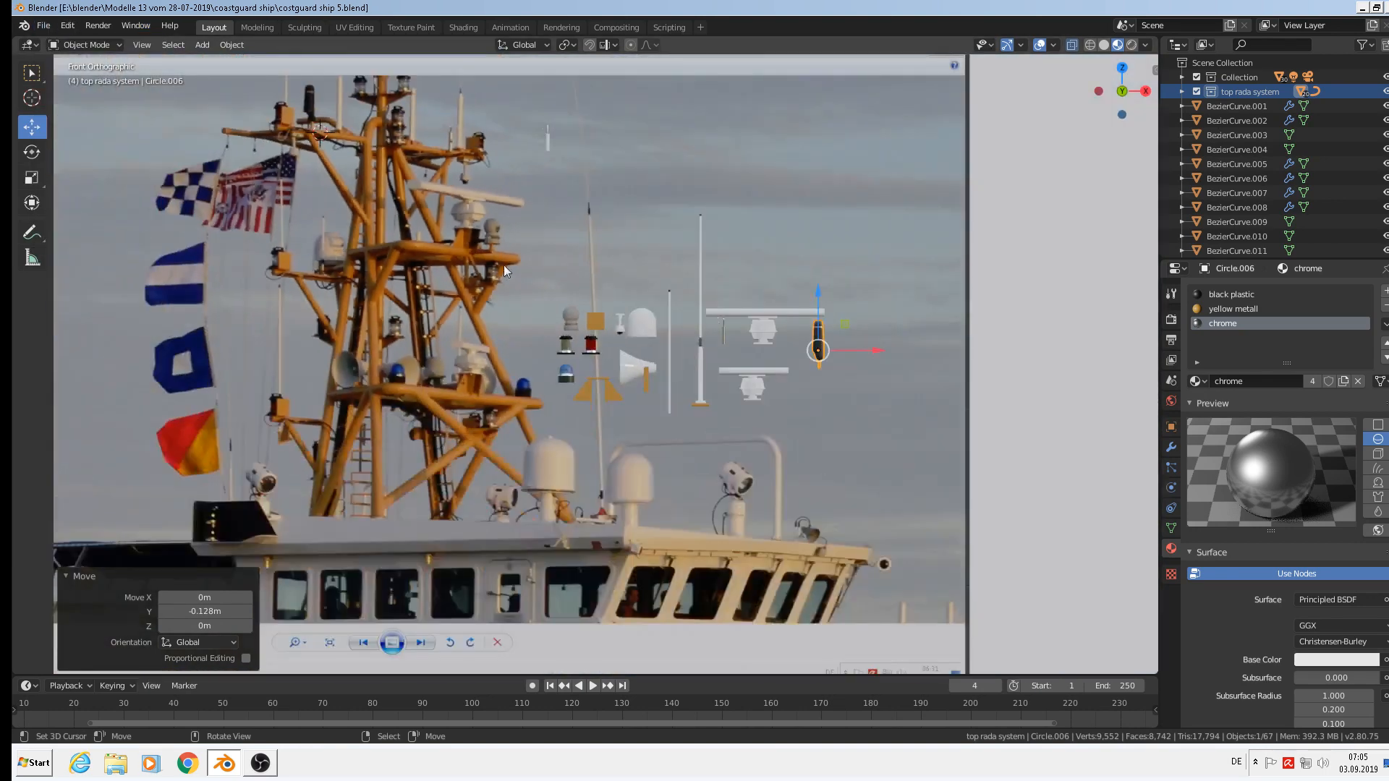
shift+middle_drag(499, 289, 786, 457)
scroll(663, 296, up, 1)
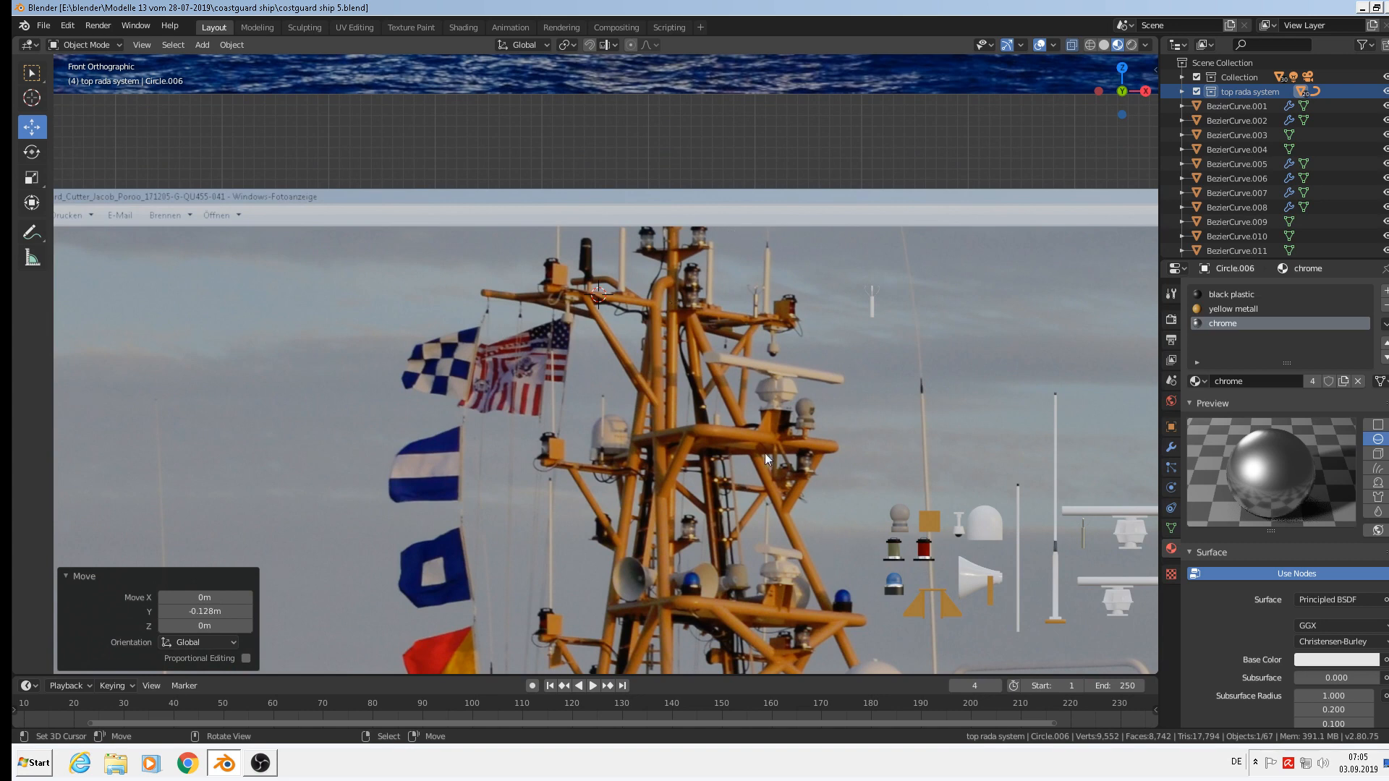
scroll(765, 453, up, 5)
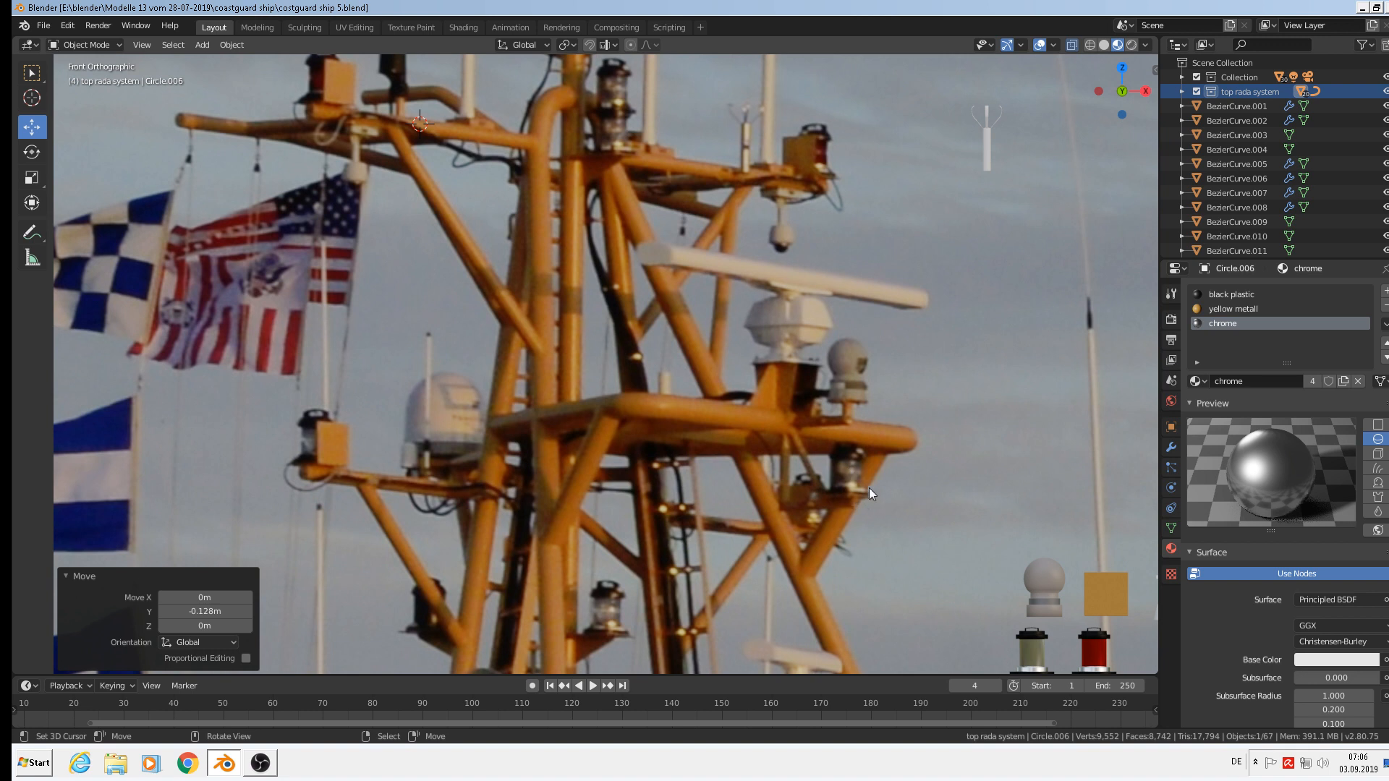
shift+middle_drag(934, 498, 850, 403)
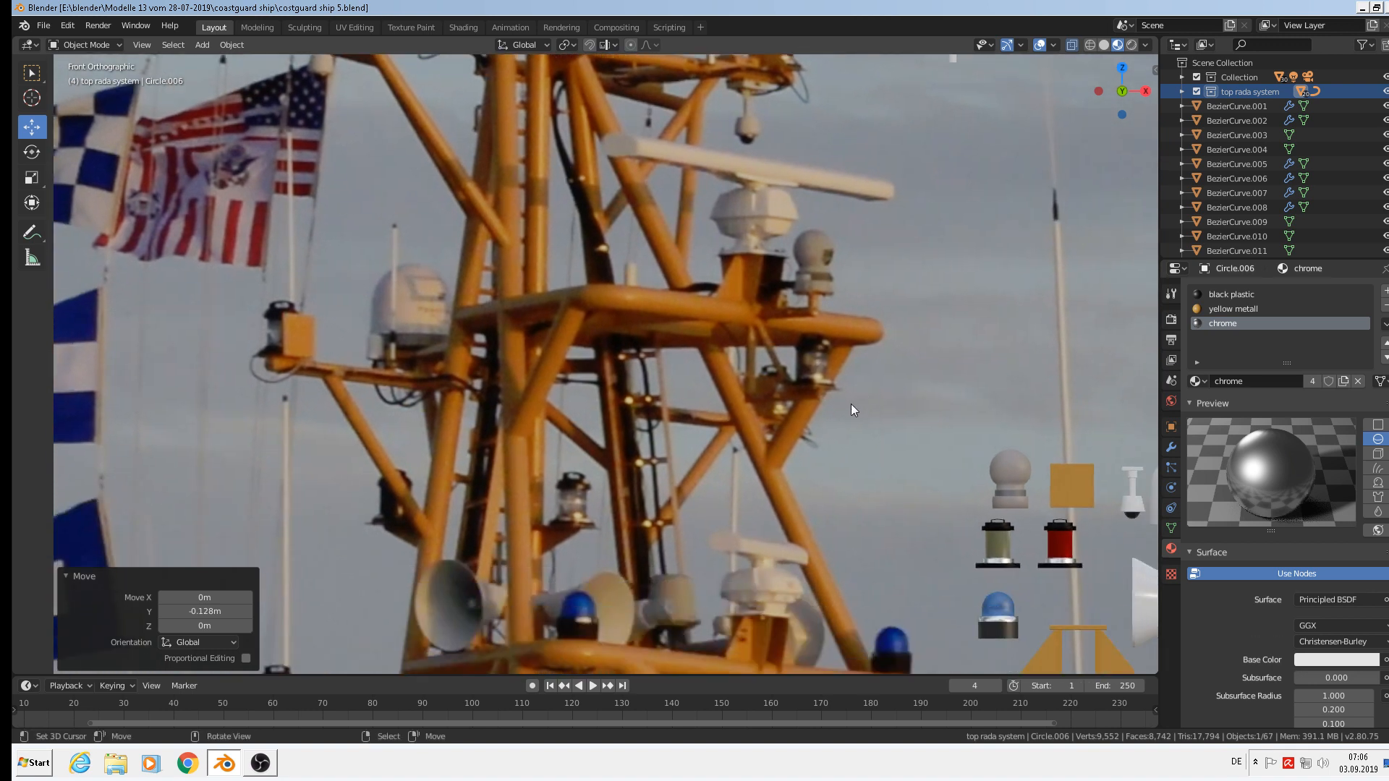
shift+right_click(750, 359)
click(206, 46)
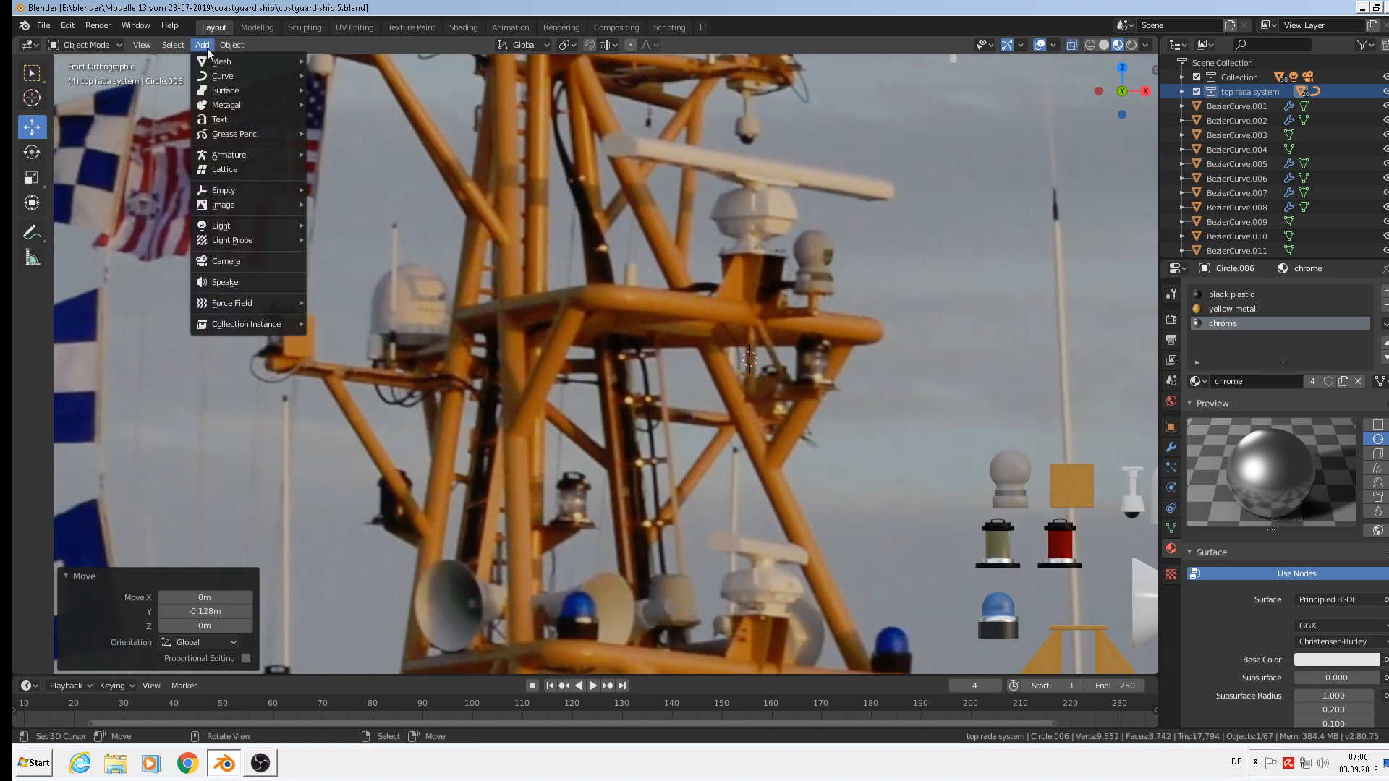
mouse_move(238, 62)
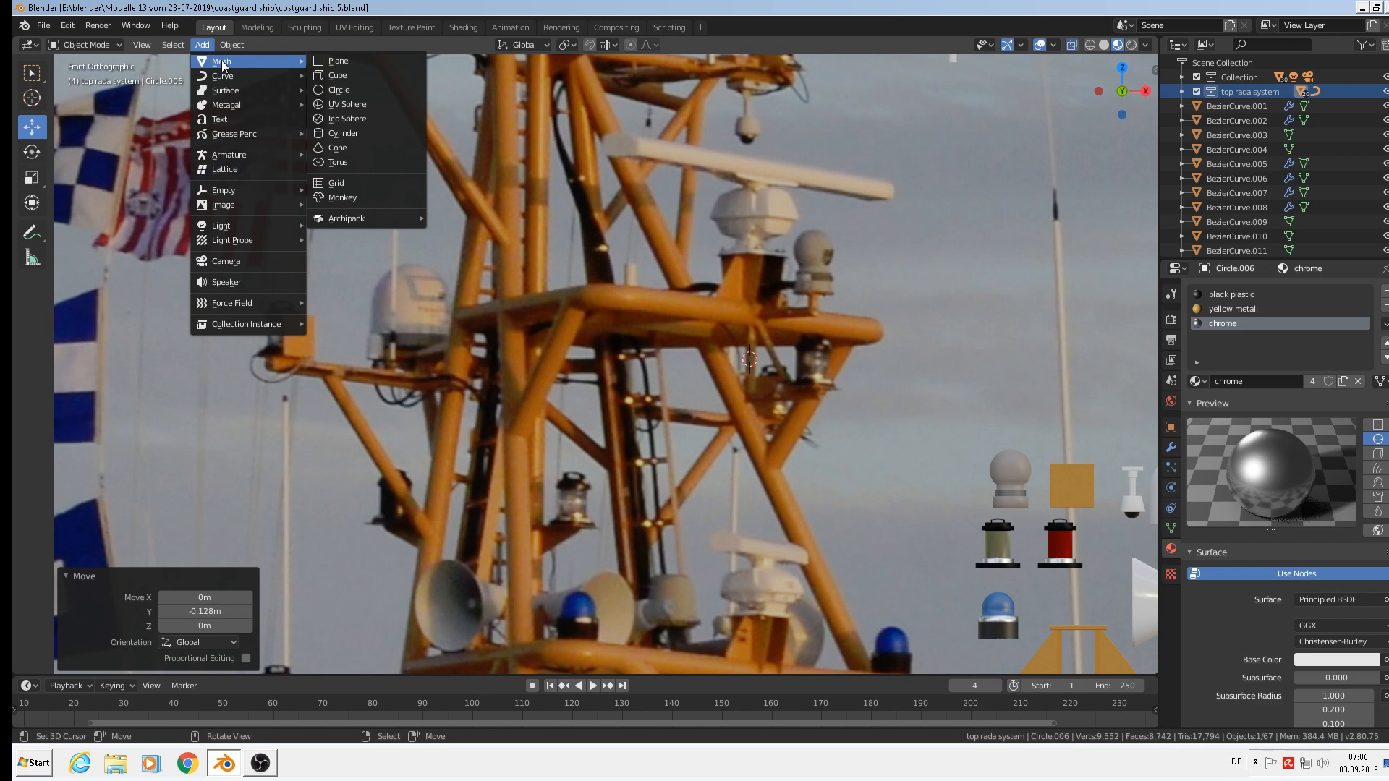
click(349, 133)
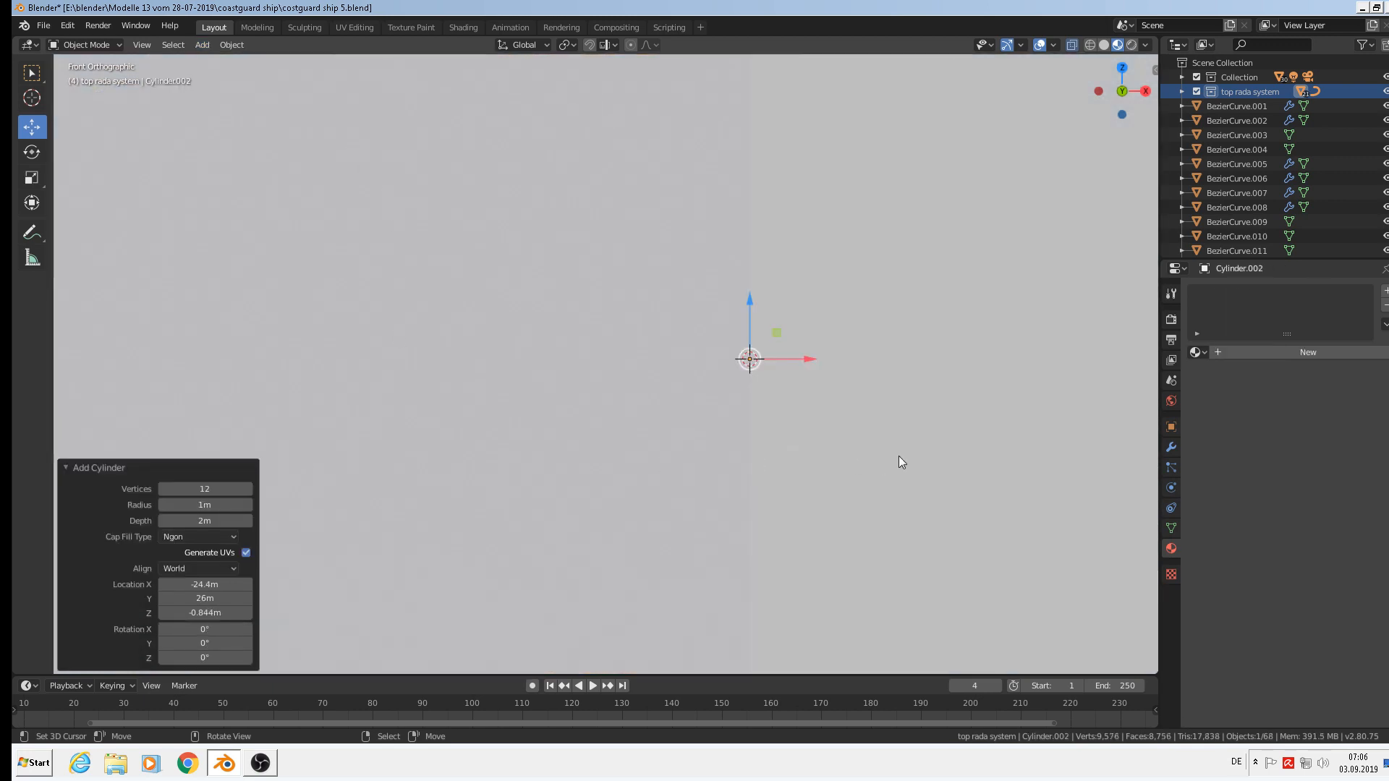
Scale the new cylinder down uniformly in stages, by factors of about 0.073, 0.031 and 0.872, to the bracket tube's thickness
key(Tab)
key(Tab)
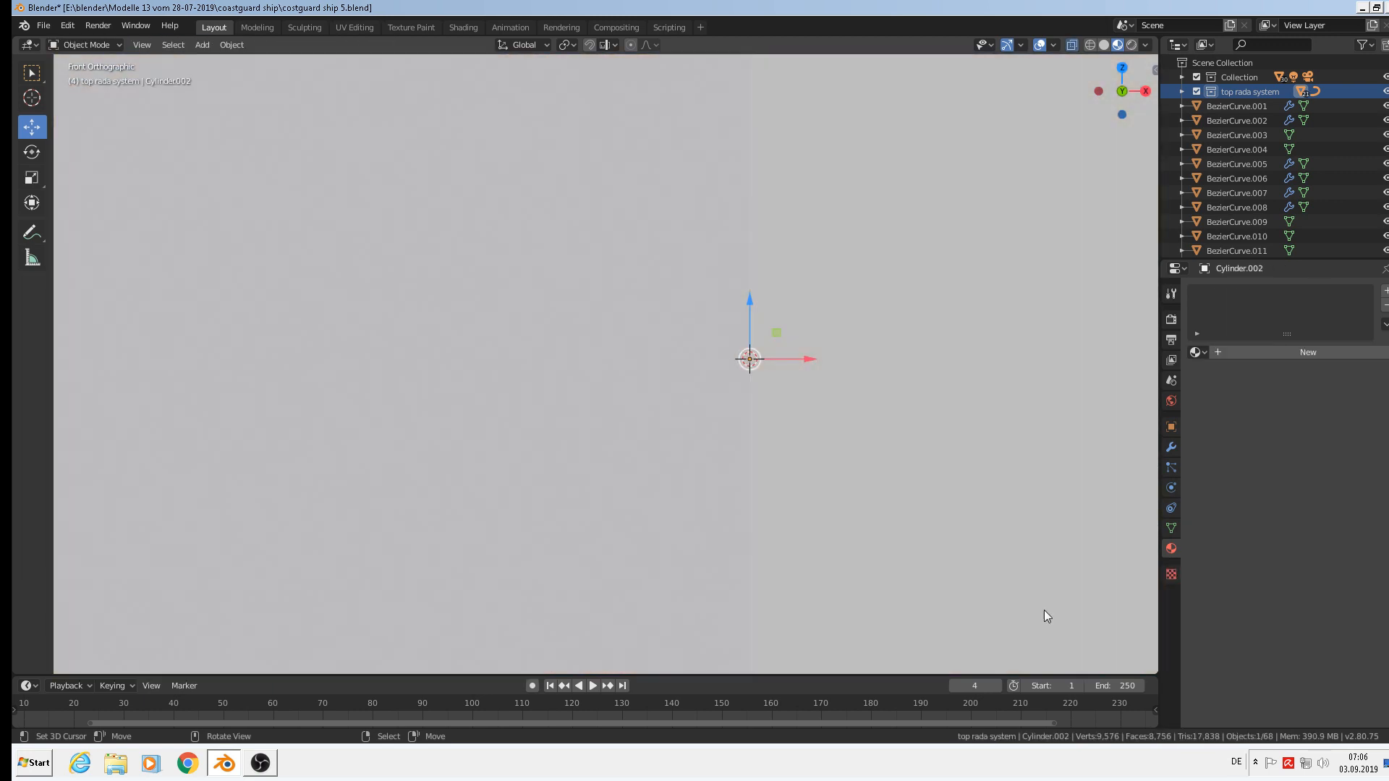
key(s)
click(776, 384)
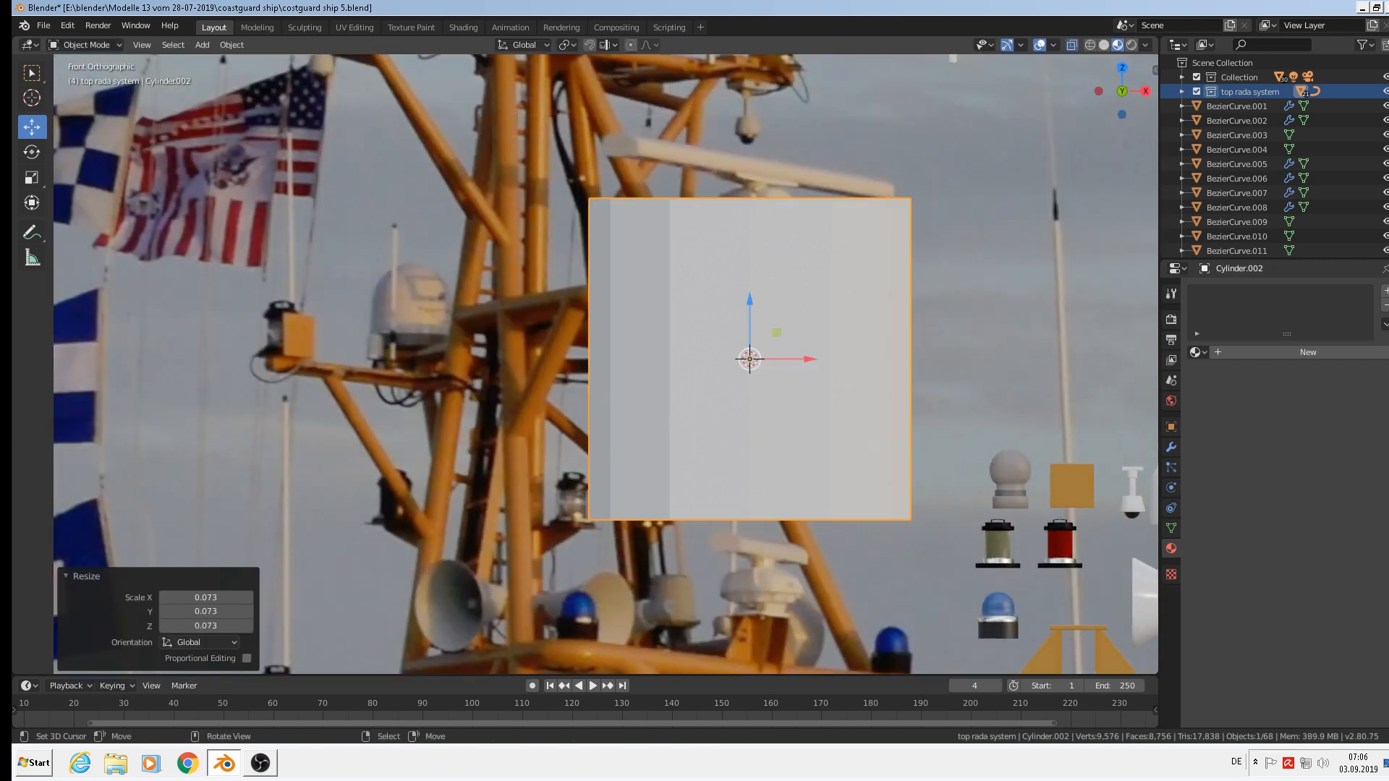
key(s)
click(761, 364)
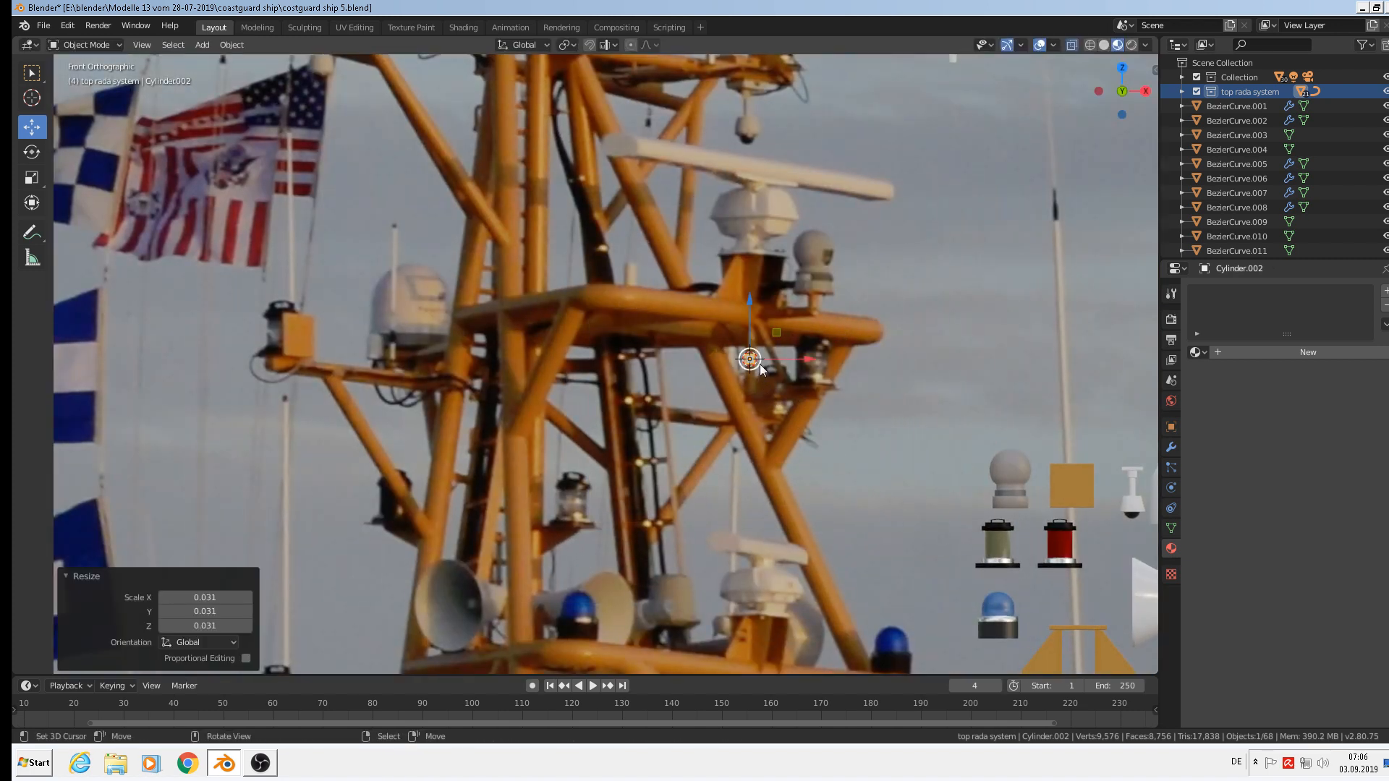
scroll(775, 415, up, 5)
key(s)
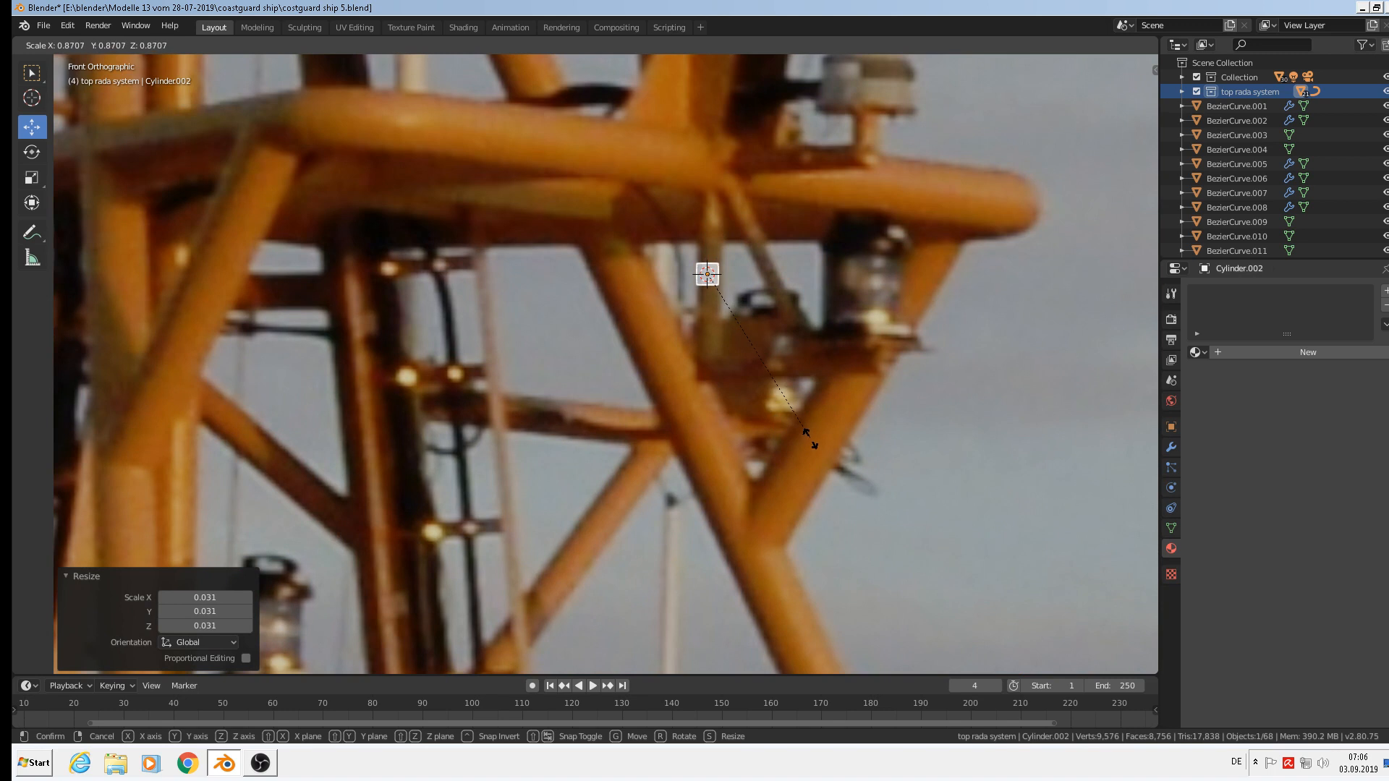
click(807, 439)
Stretch the small cylinder along Z by a factor of about 7.899 to form the bracket's vertical post
key(s)
key(z)
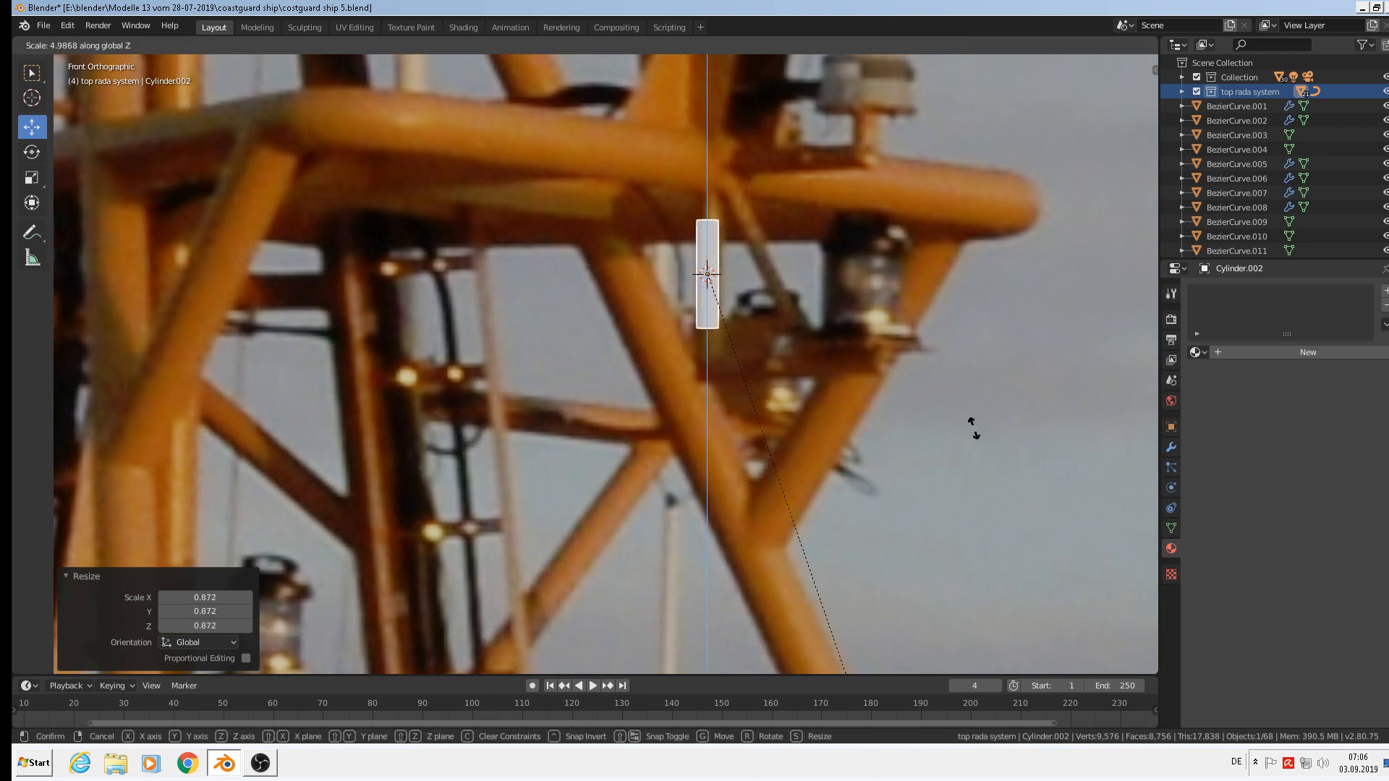
click(1125, 267)
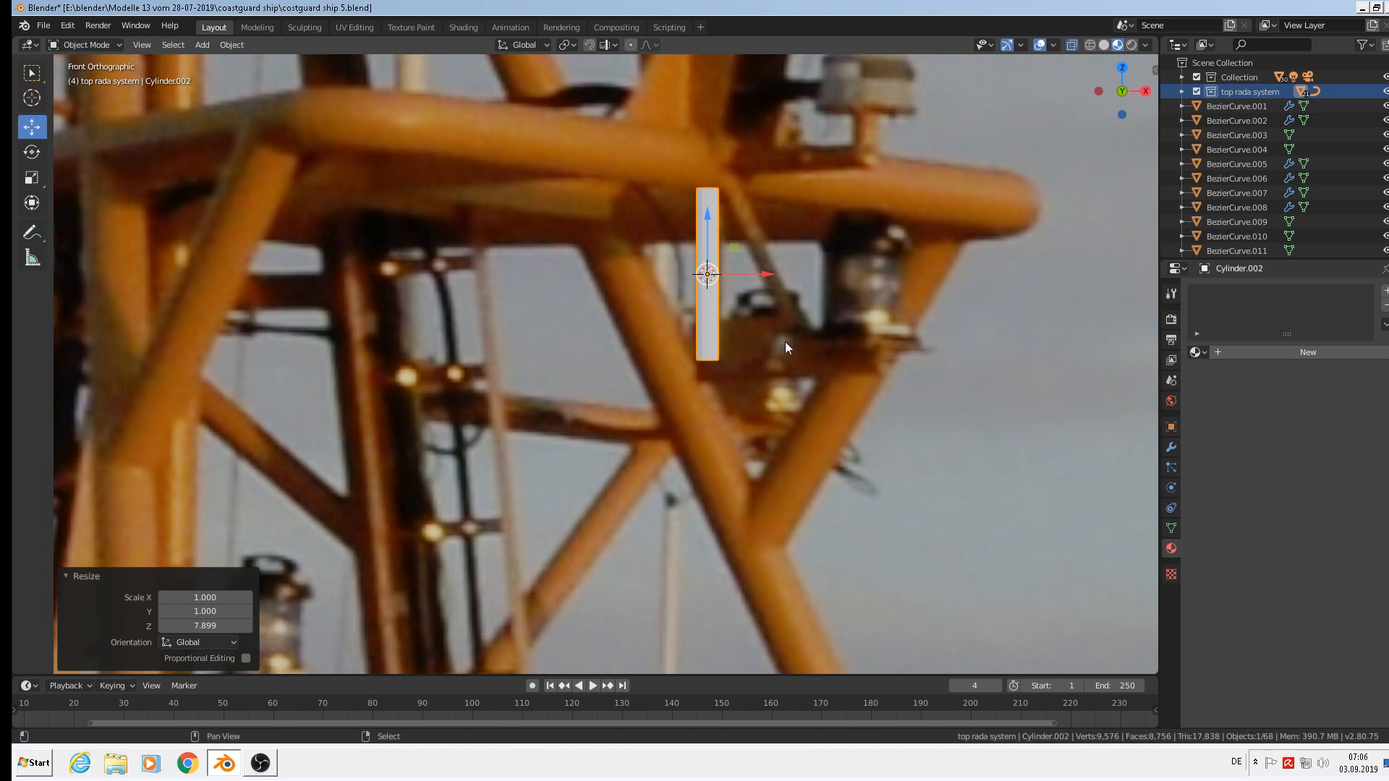
Make a thinner copy of the post about 0.0168 m away along X, scaled by about 0.489 and stretched 2.000 along Z
key(shift+d)
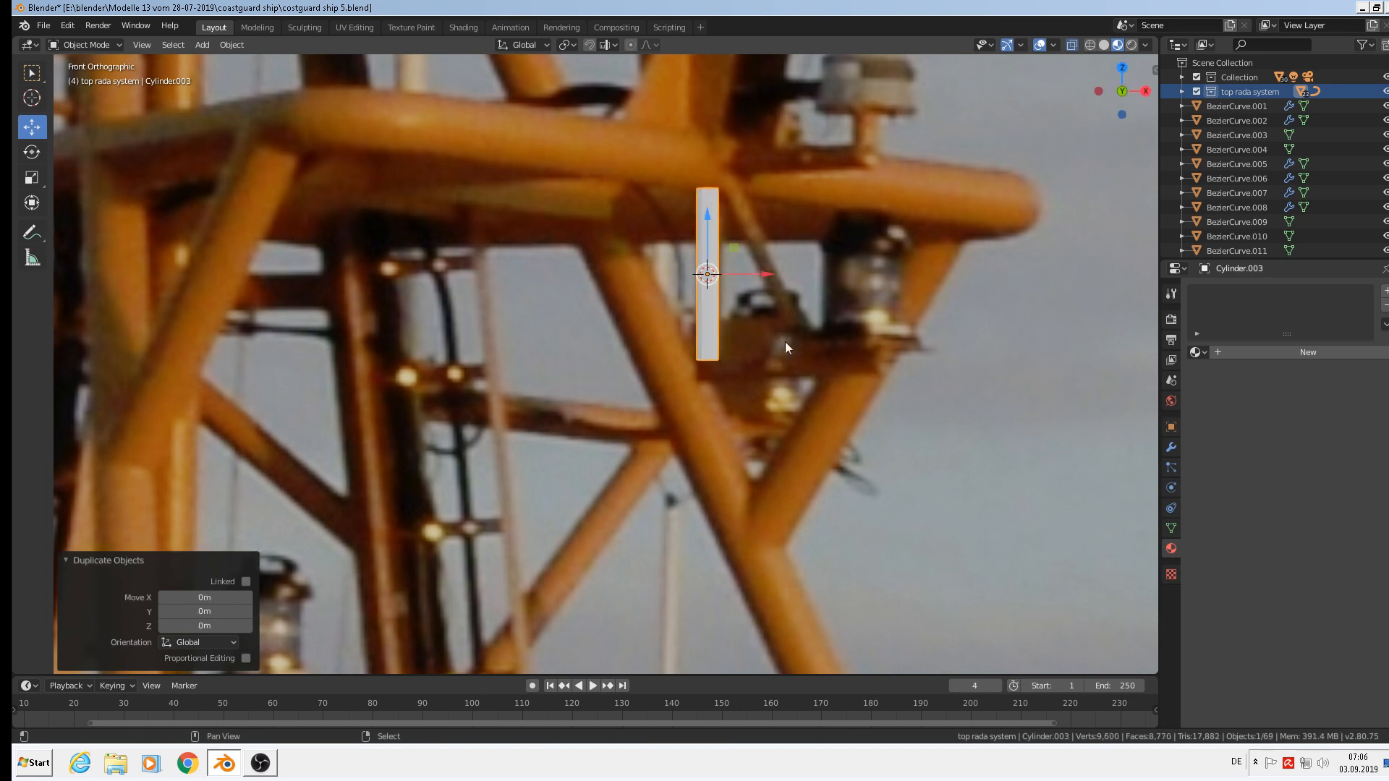
click(860, 253)
key(s)
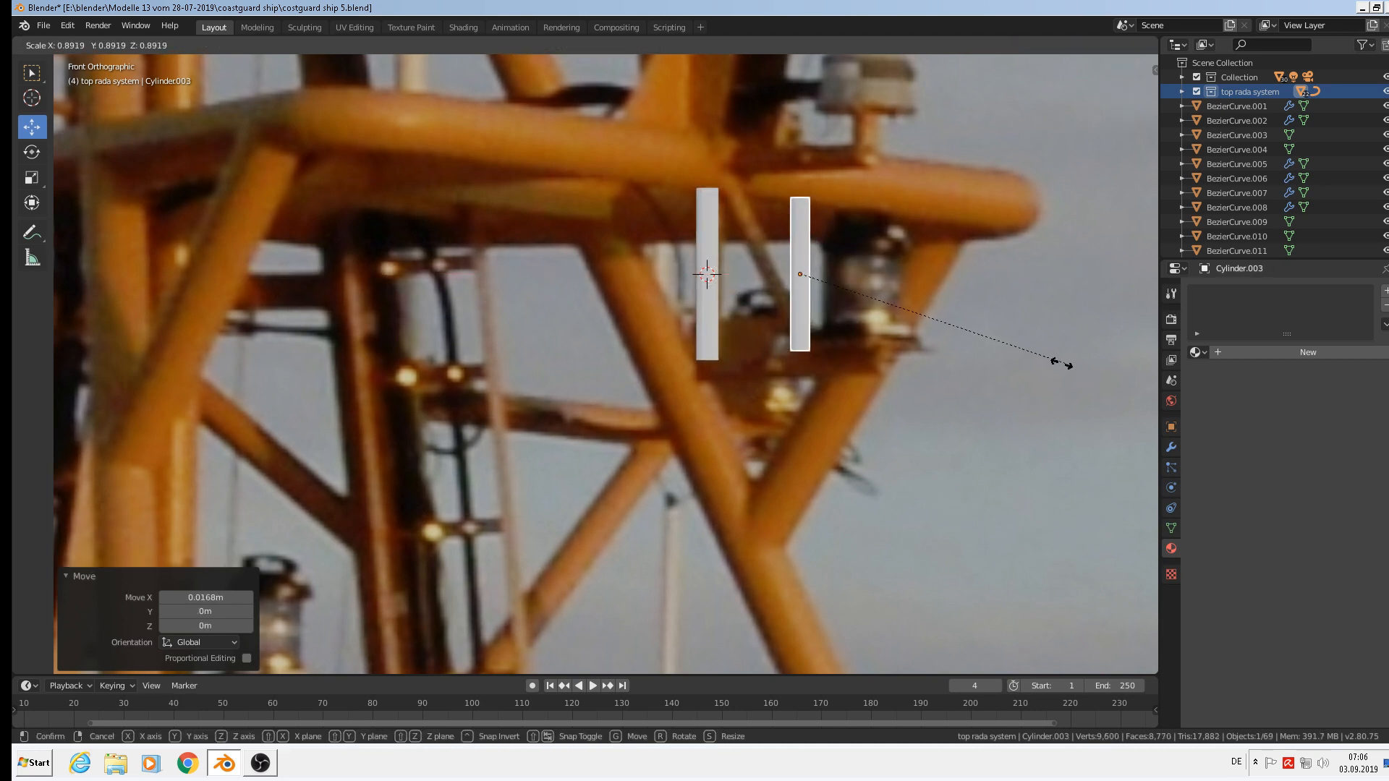
click(952, 303)
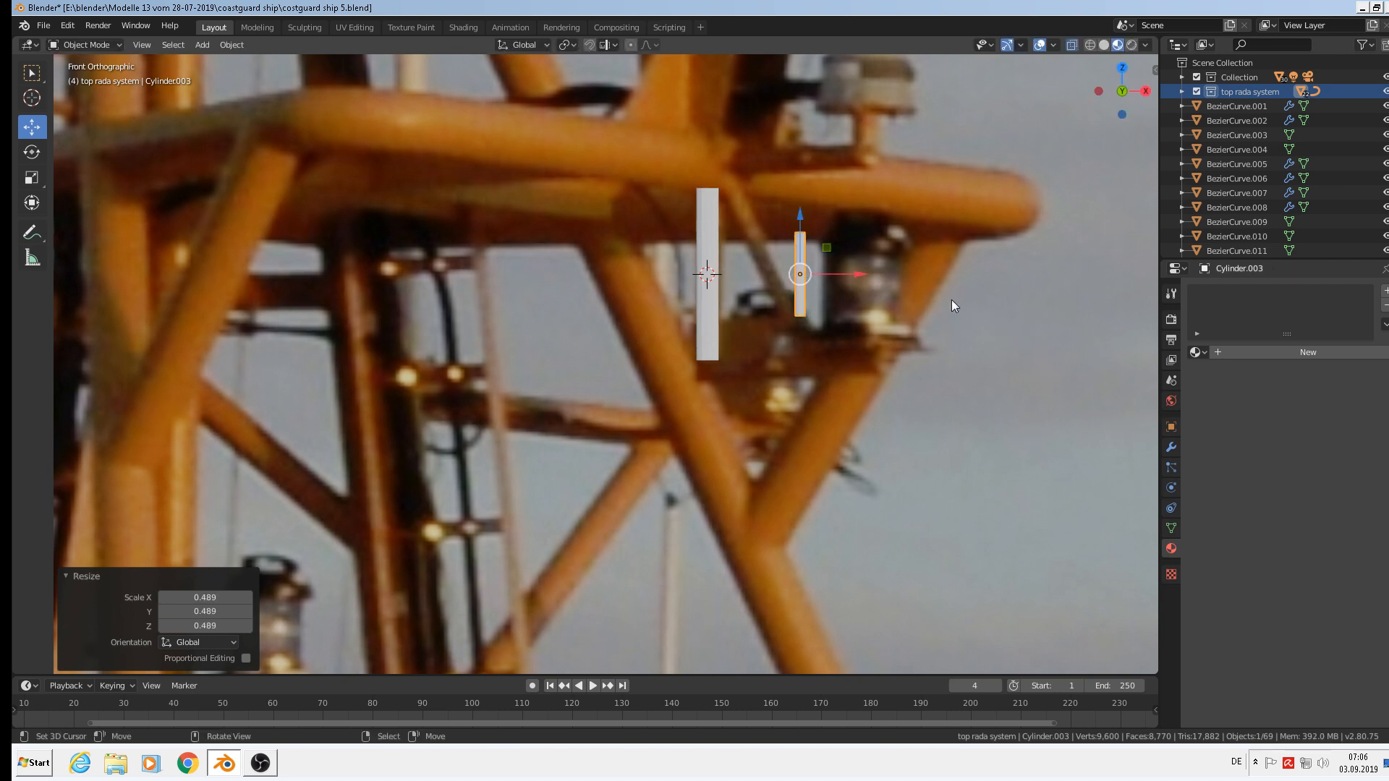
key(s)
key(z)
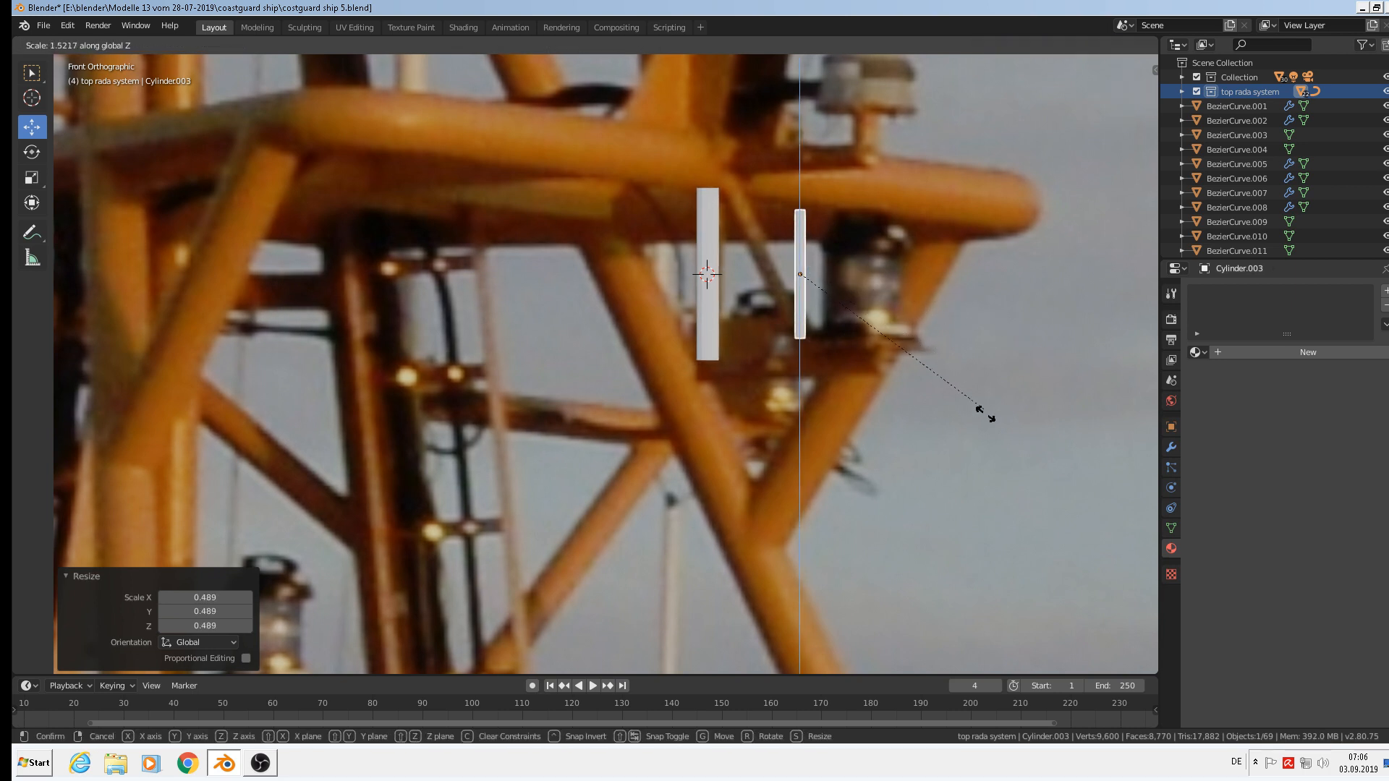
click(1002, 497)
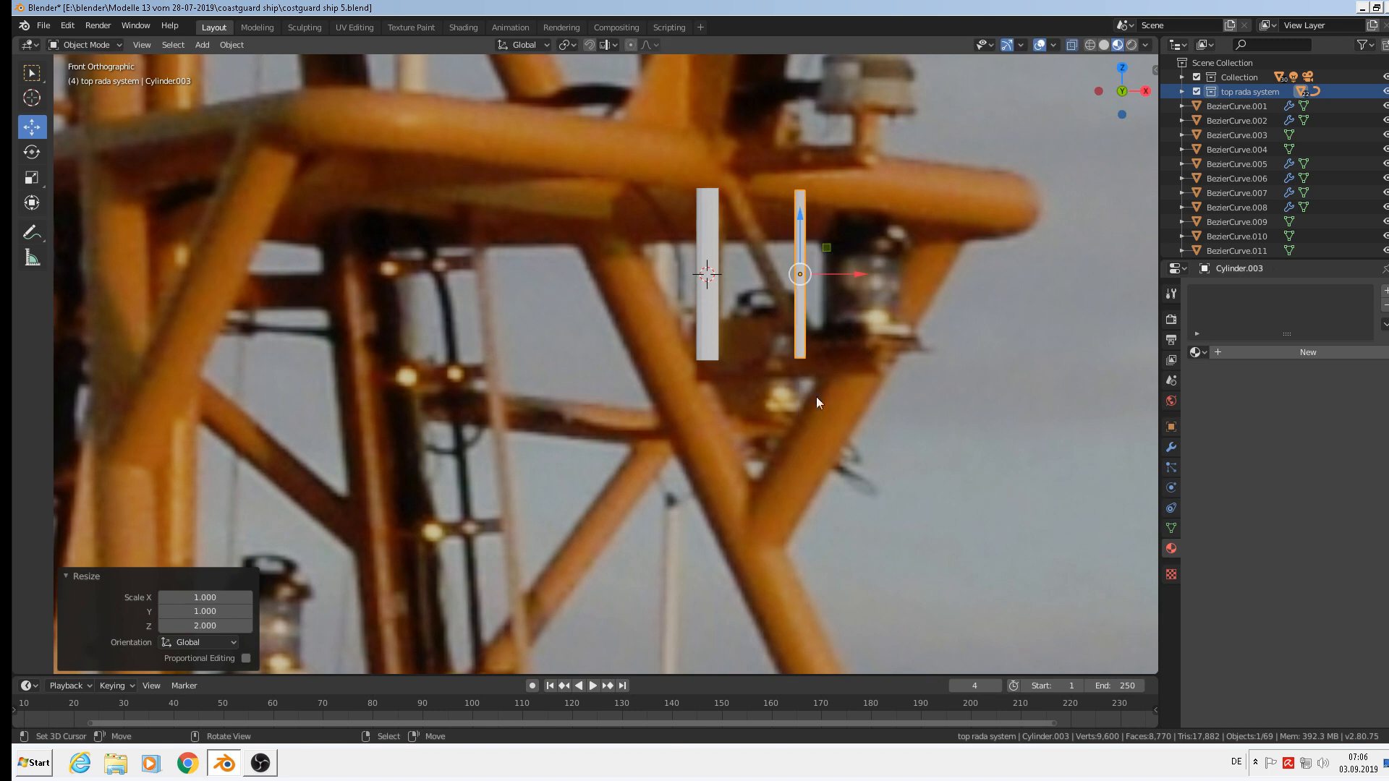
Duplicate the thick post, rotate the copy 90° about Y and move it about 0.013 m along X and -0.0163 m along Z
click(705, 292)
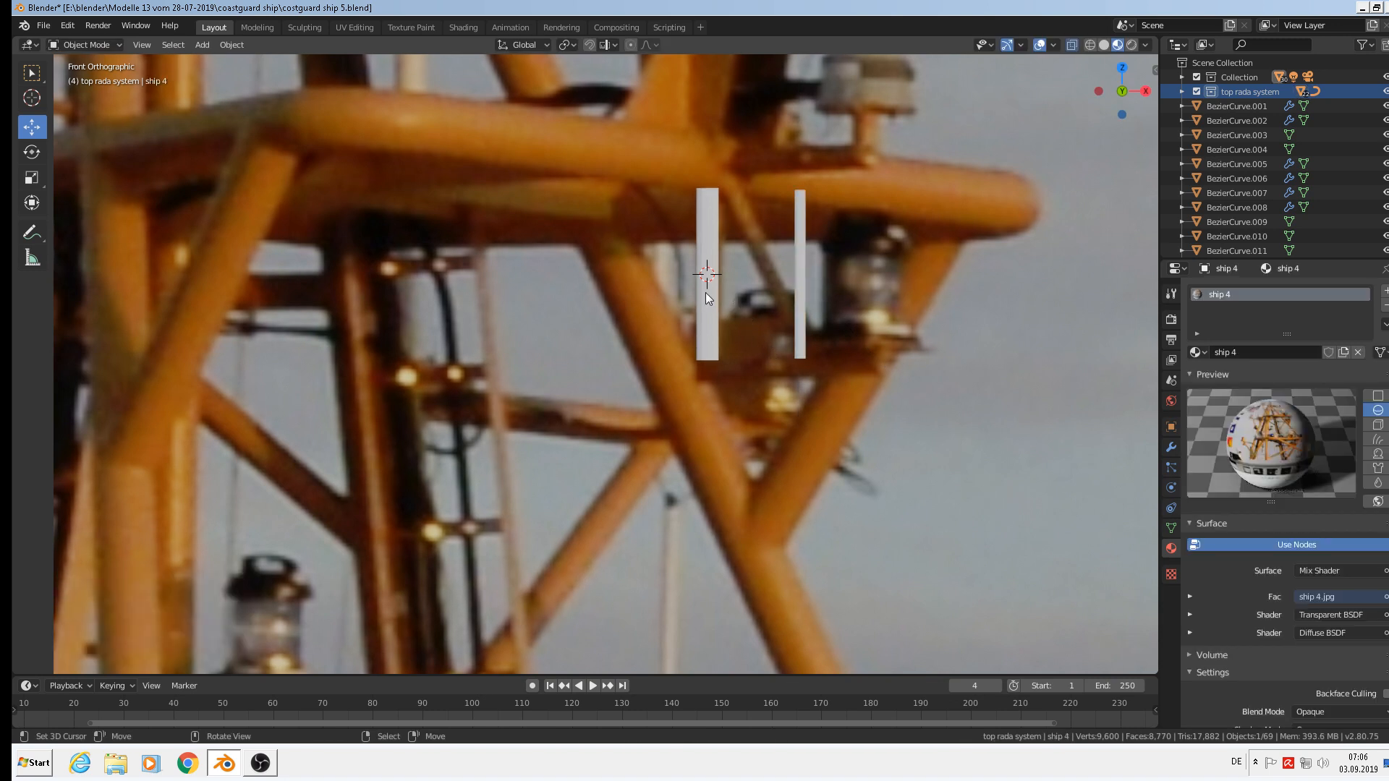
key(shift+d)
right_click(735, 319)
text(r)
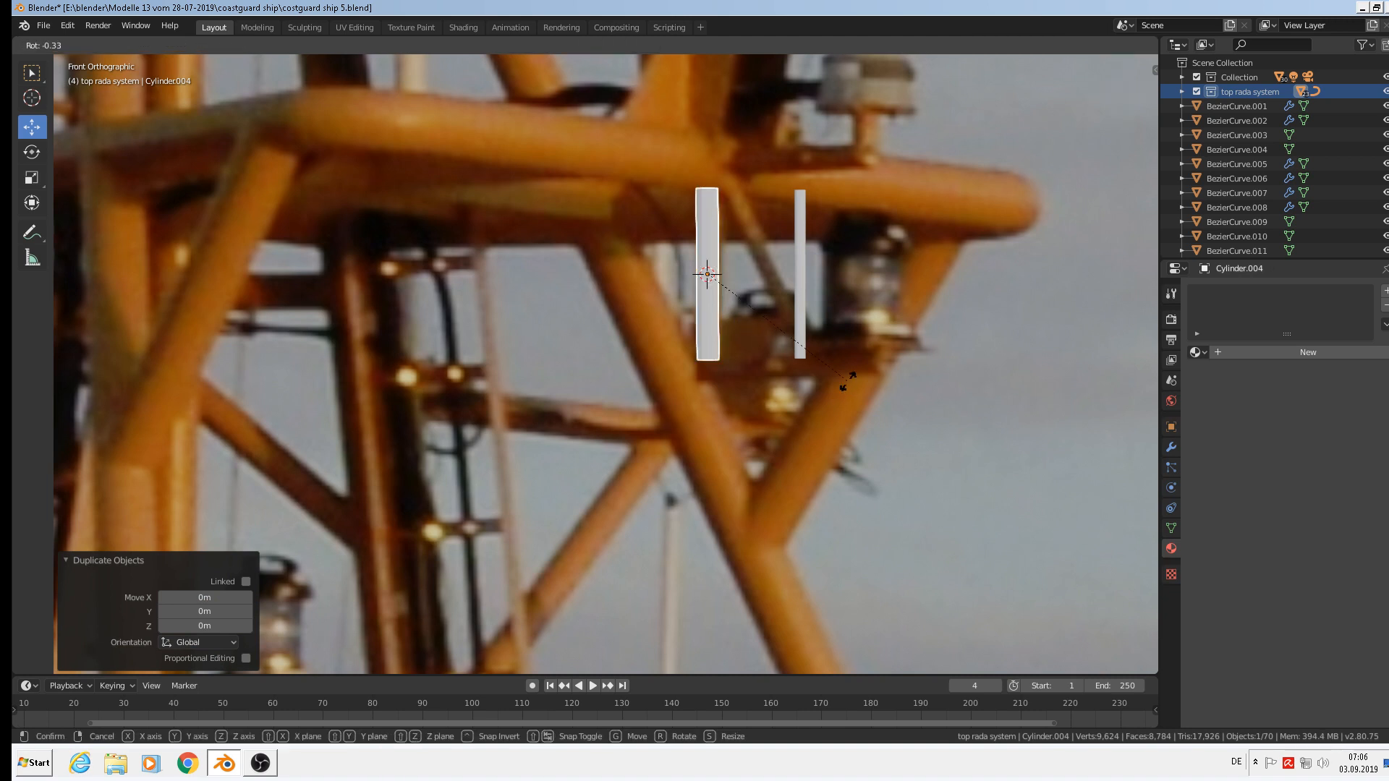
text(y90)
key(Return)
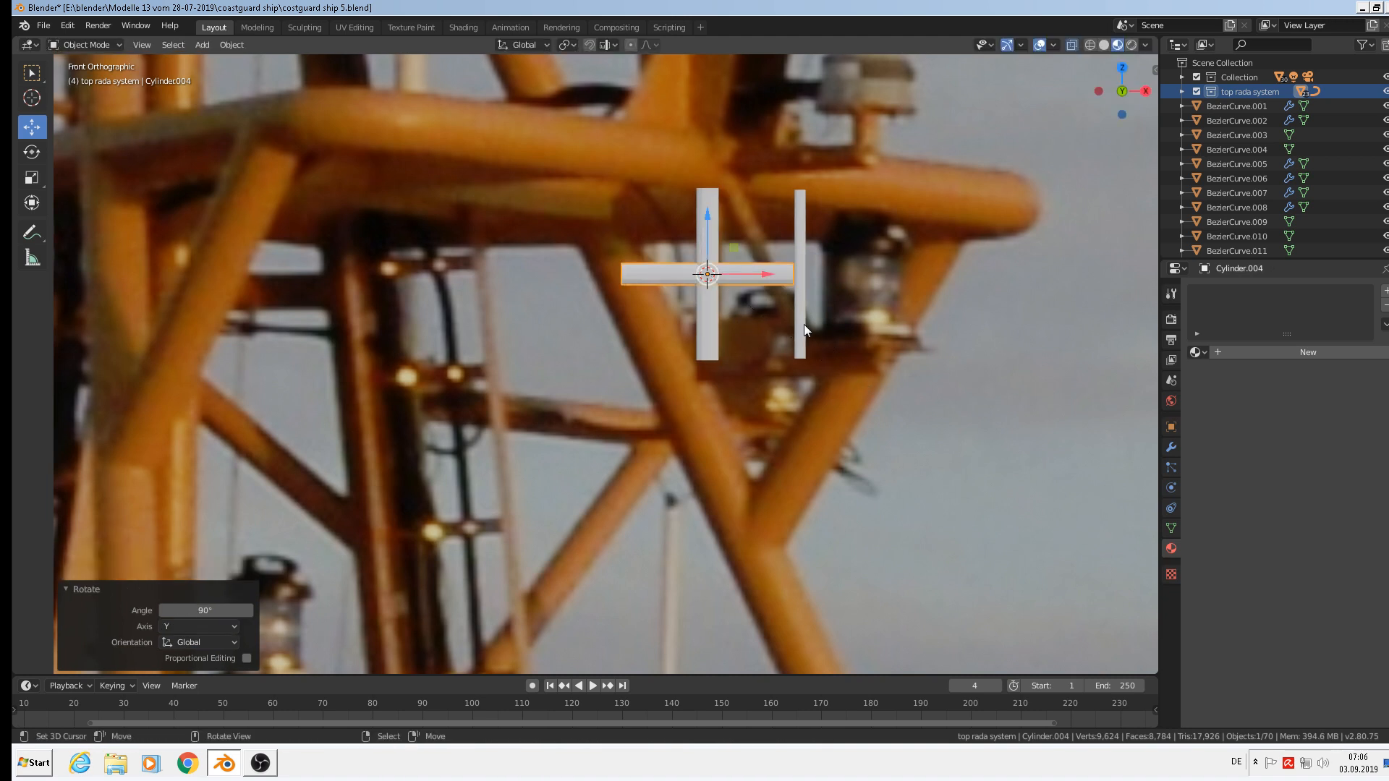
key(g)
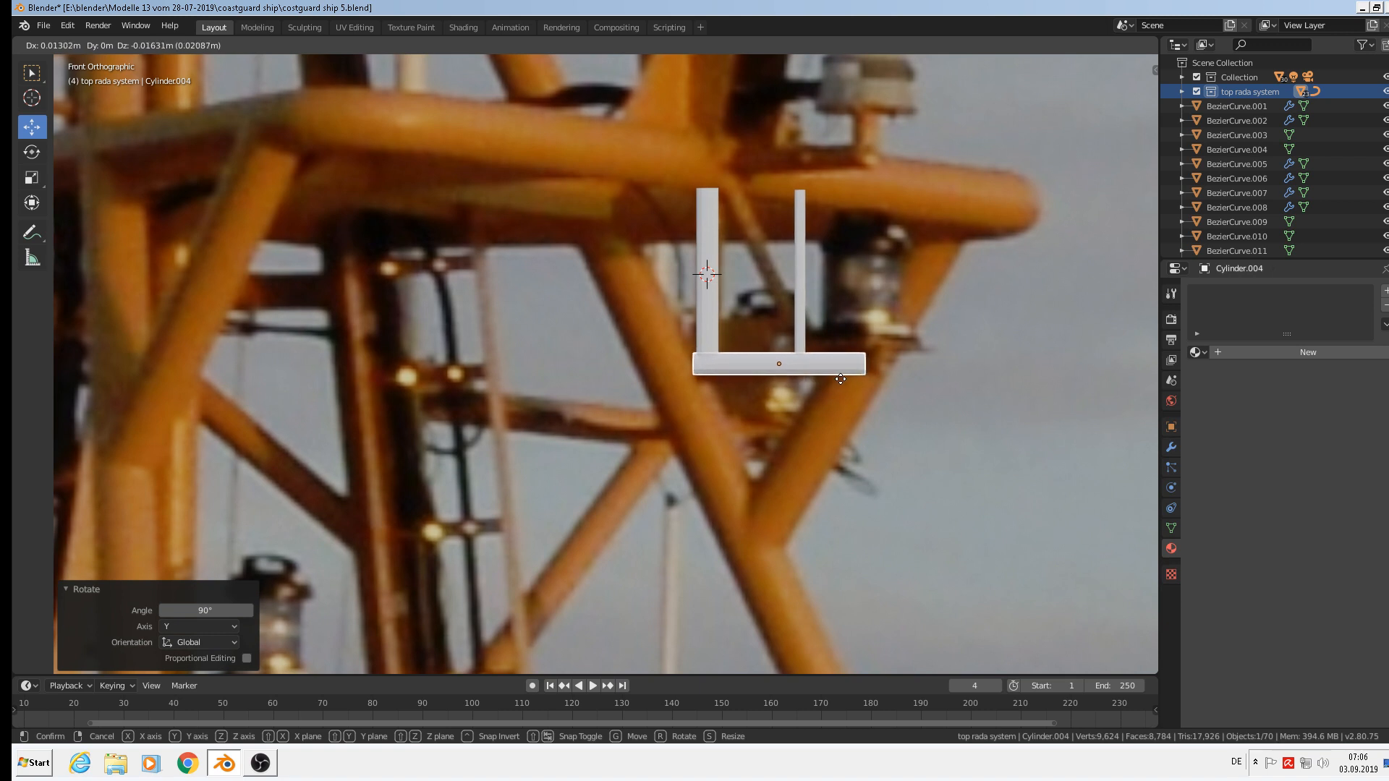
click(842, 379)
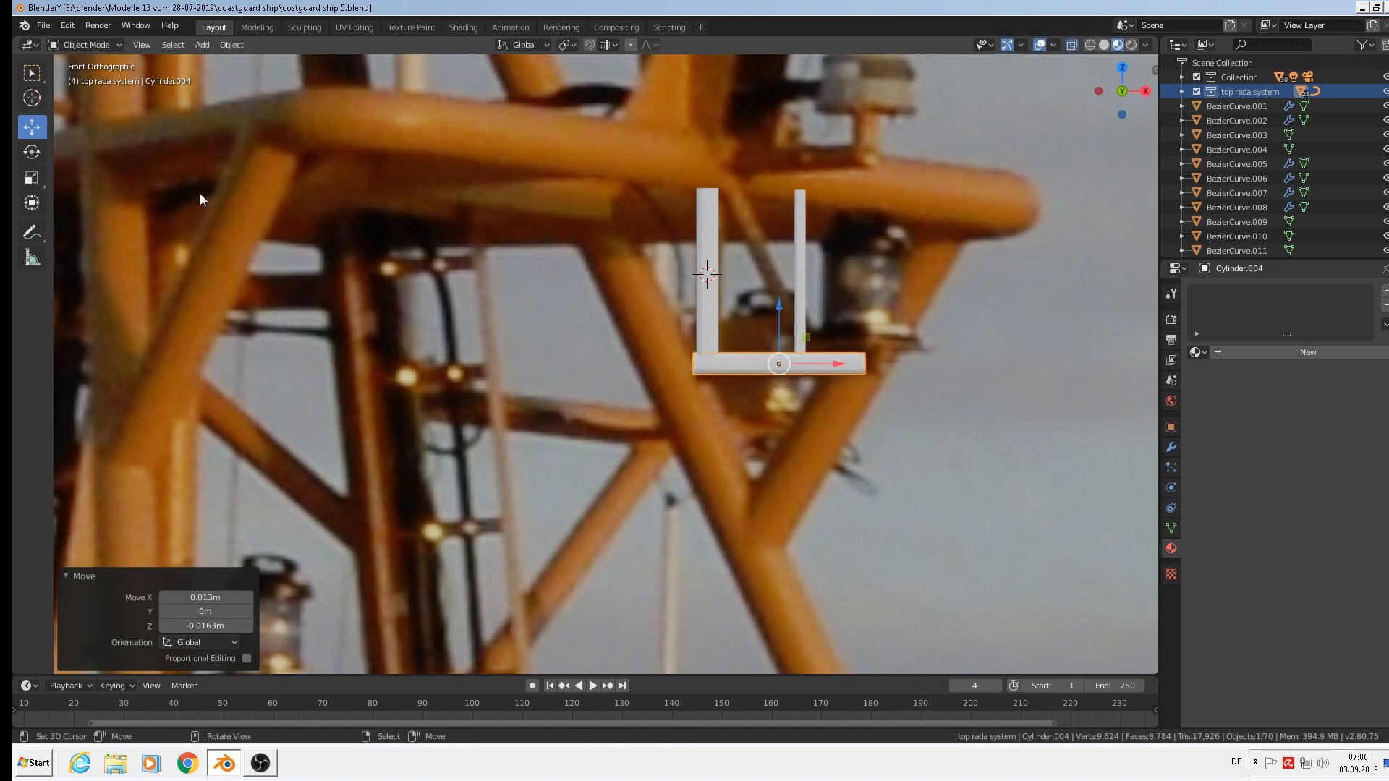
Apply smooth shading to the horizontal bar and both vertical cylinders
click(241, 45)
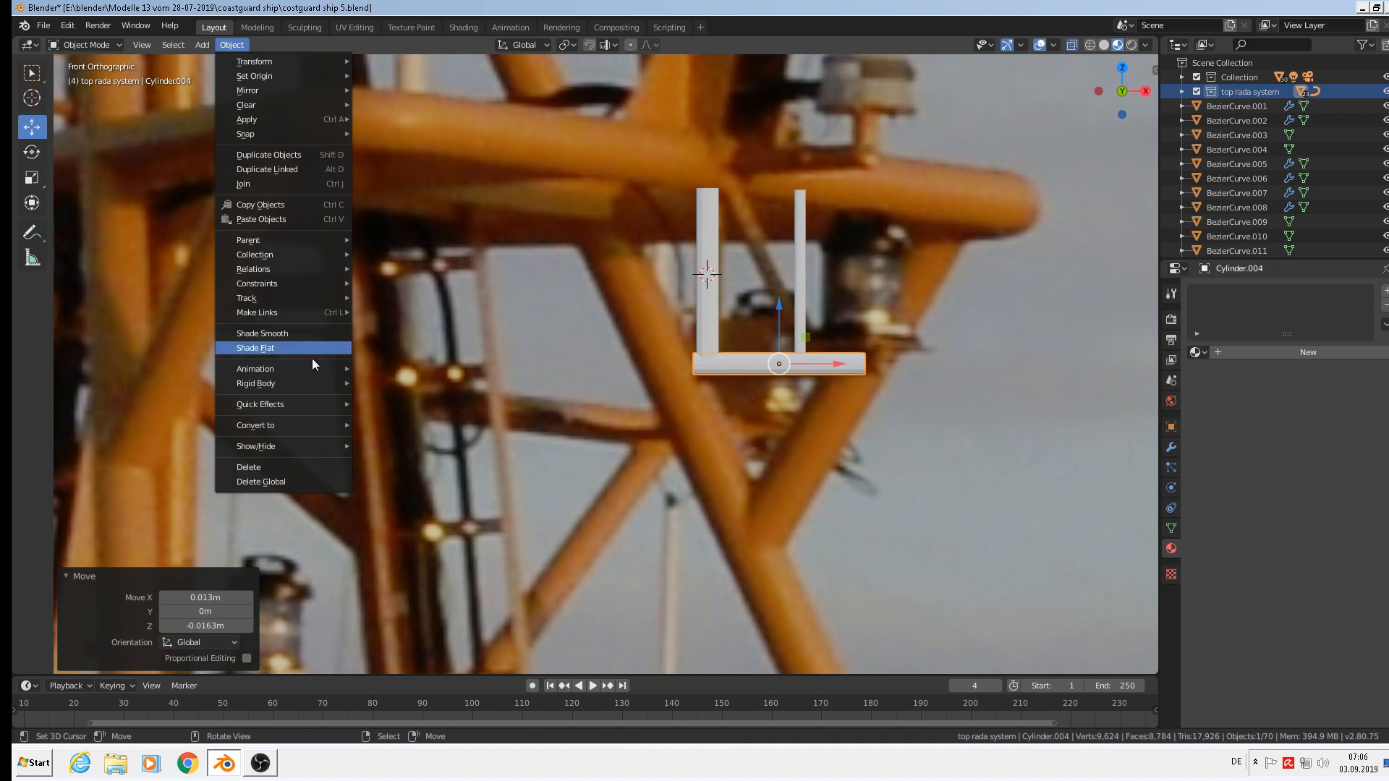
click(304, 334)
click(709, 281)
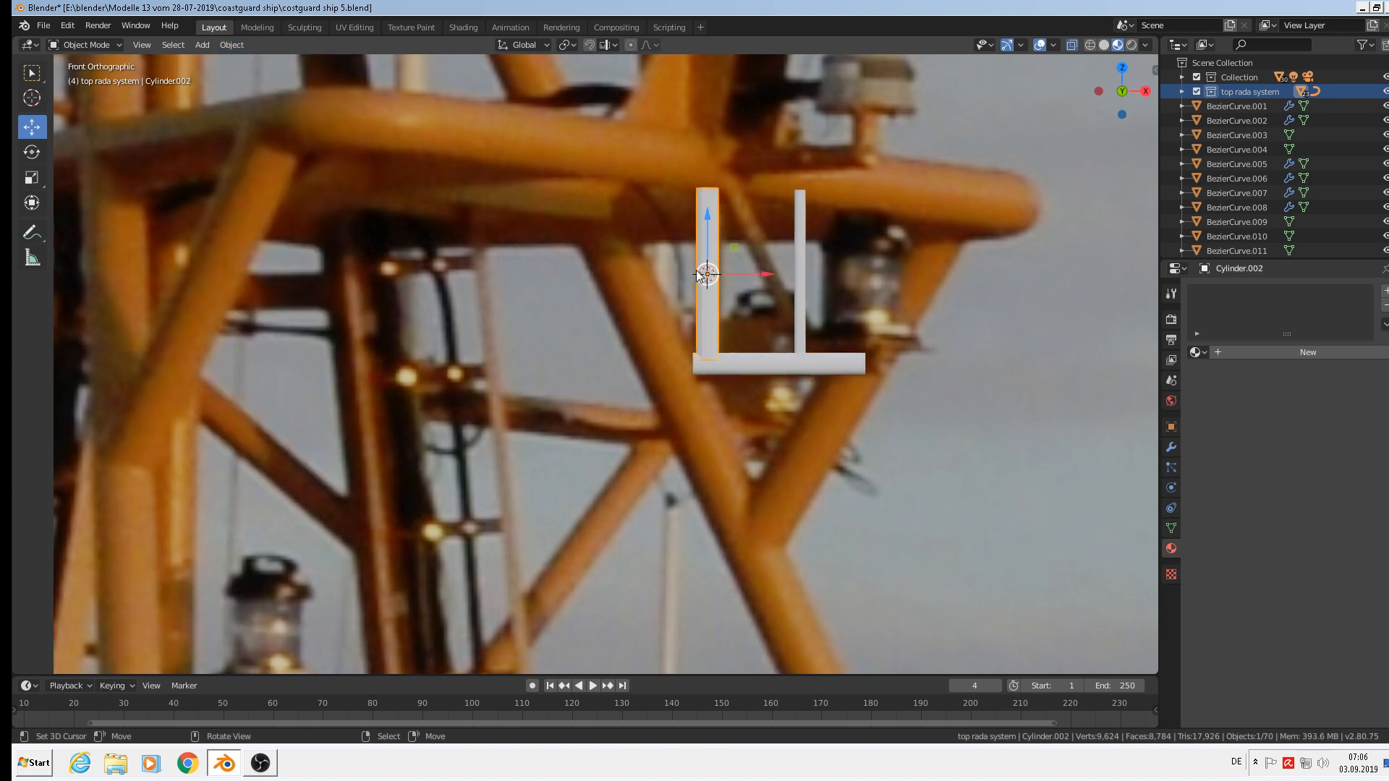
shift+click(800, 261)
click(241, 45)
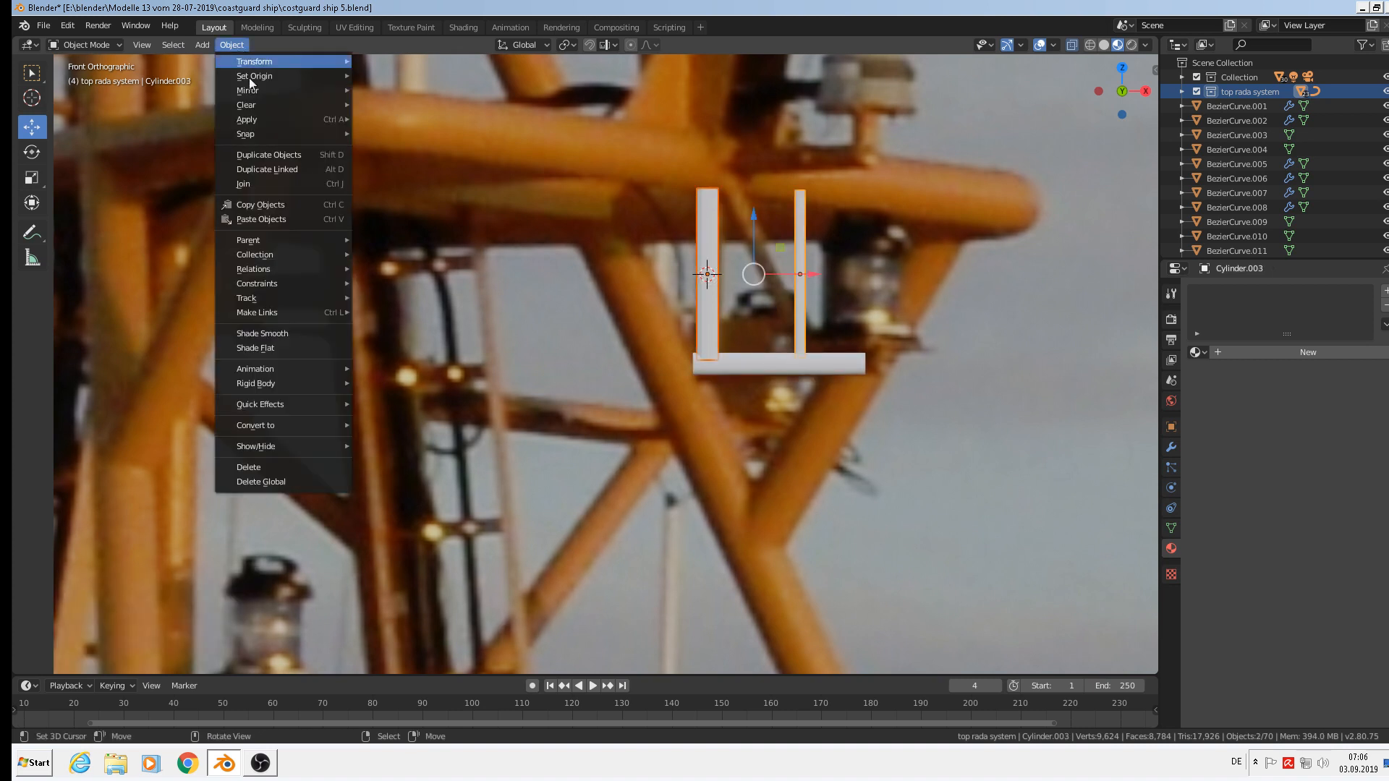
click(305, 334)
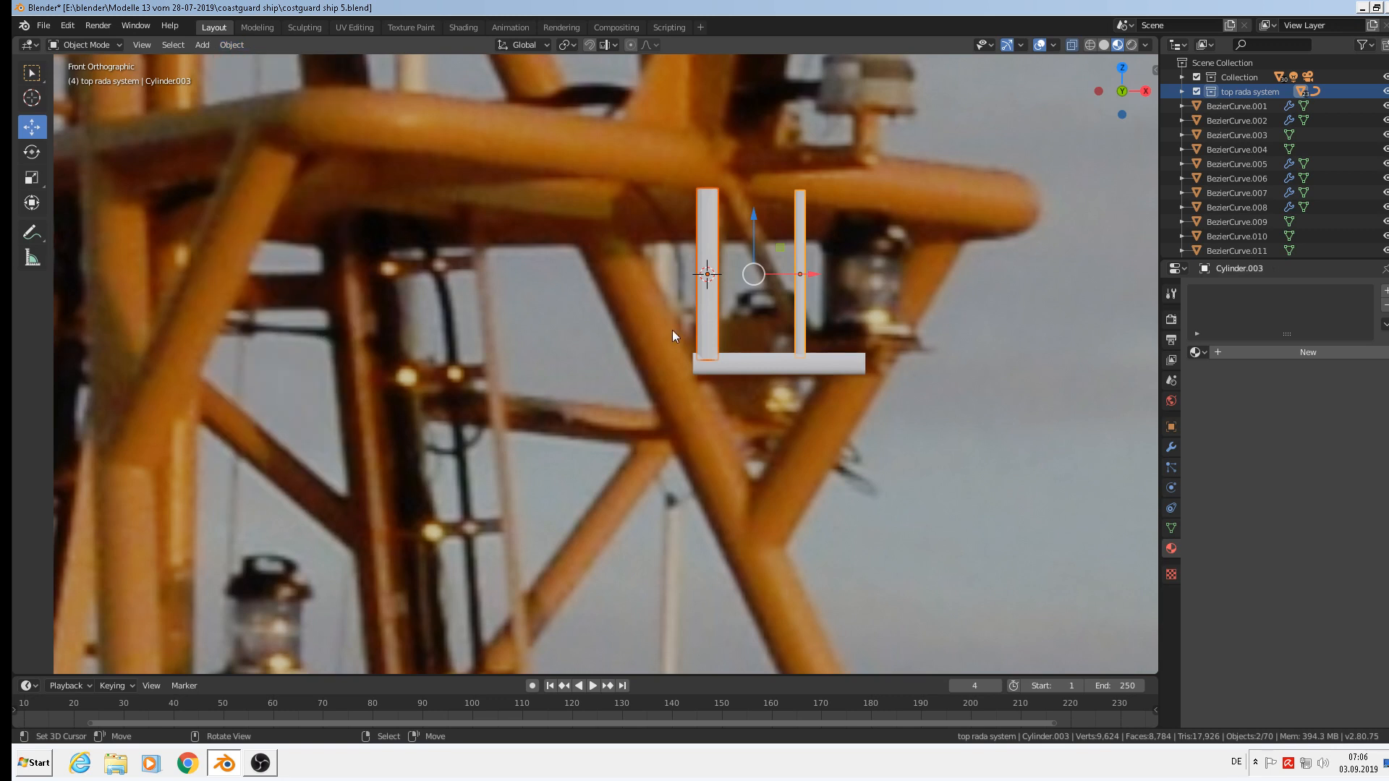
Tilt the thin cylinder about -32.2° in the front view and move it about -0.00932 m along X and 0.00192 m along Z against the post
scroll(673, 331, up, 2)
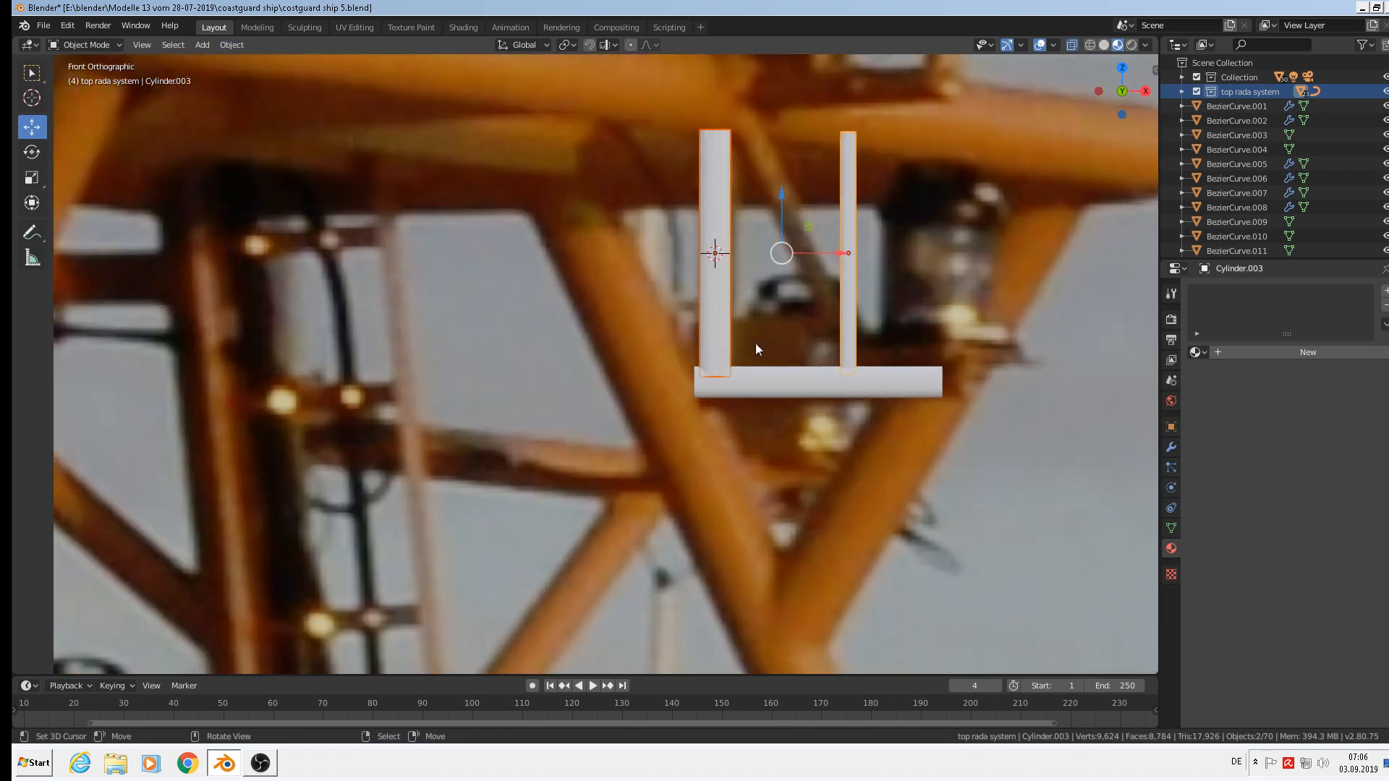
click(853, 258)
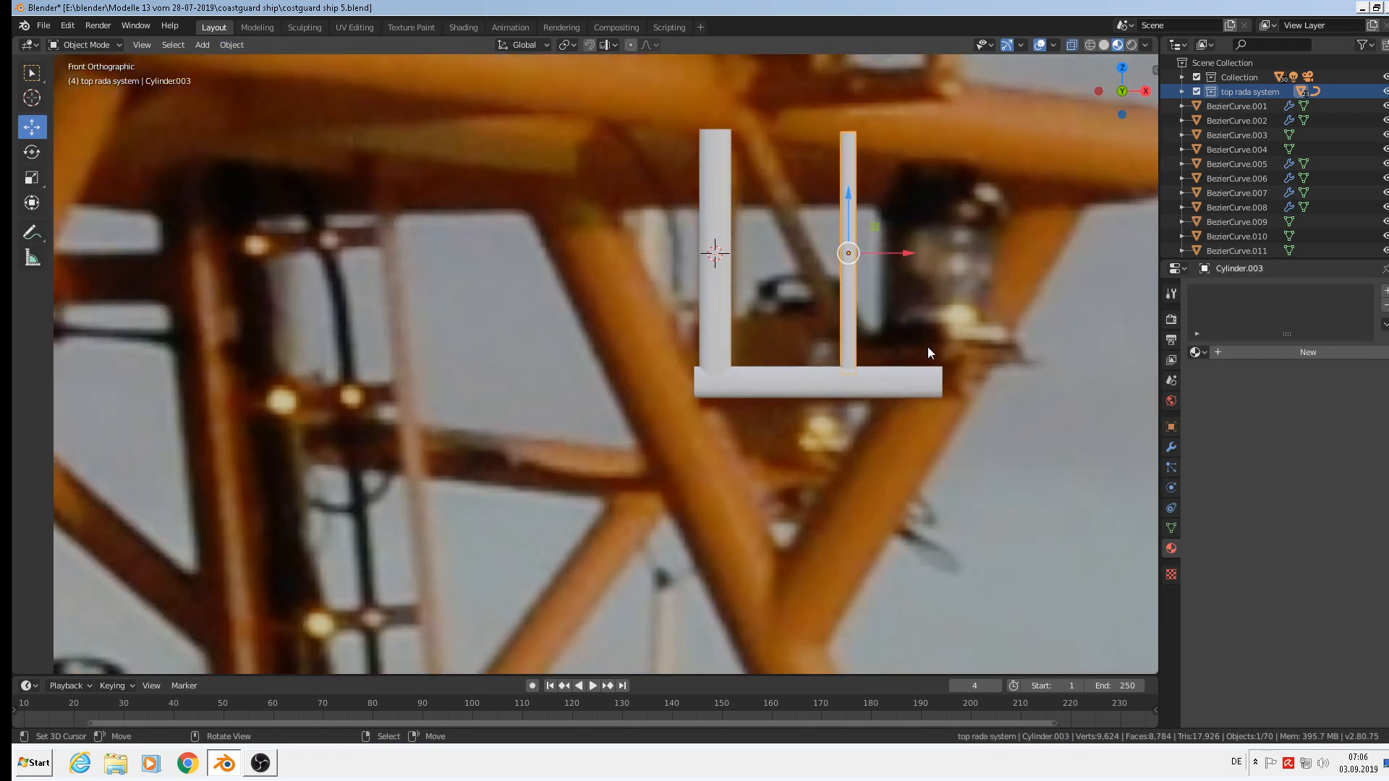
key(r)
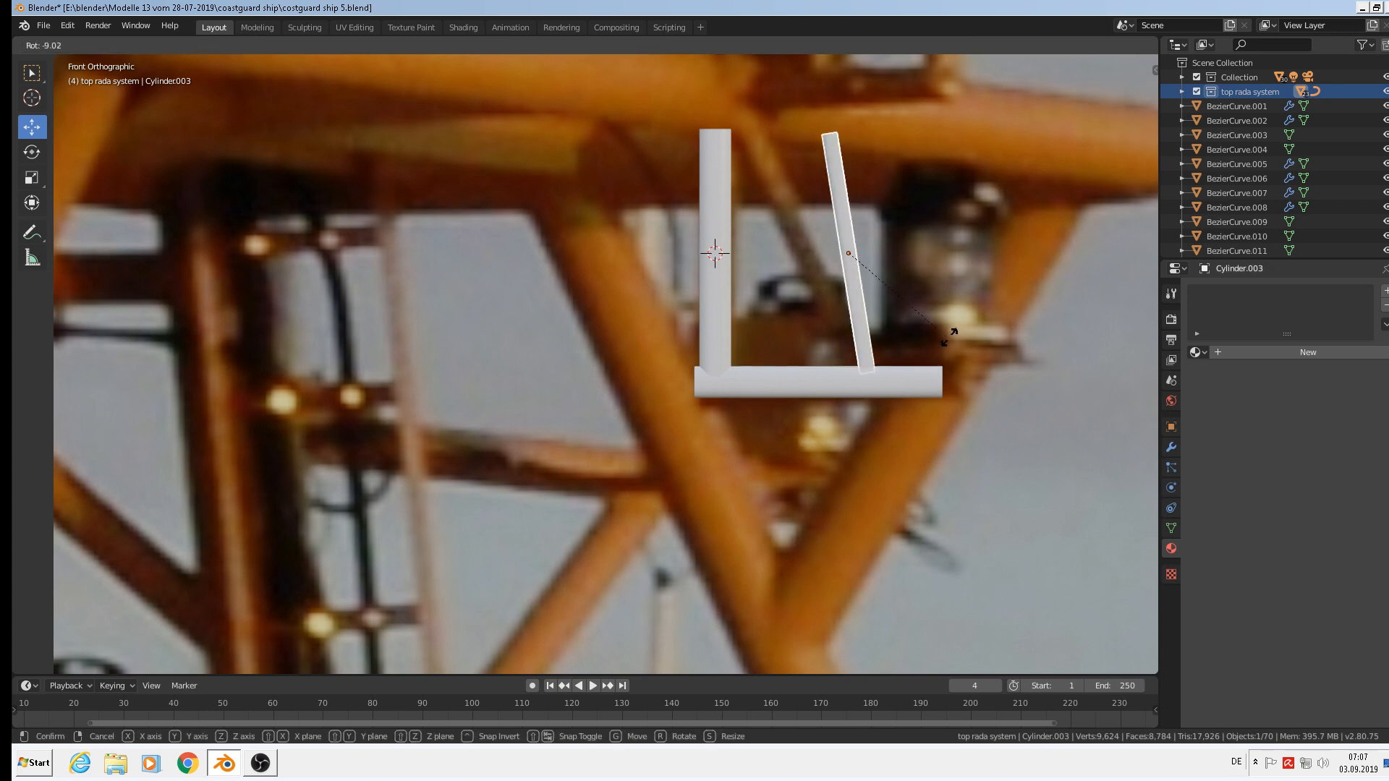
click(967, 288)
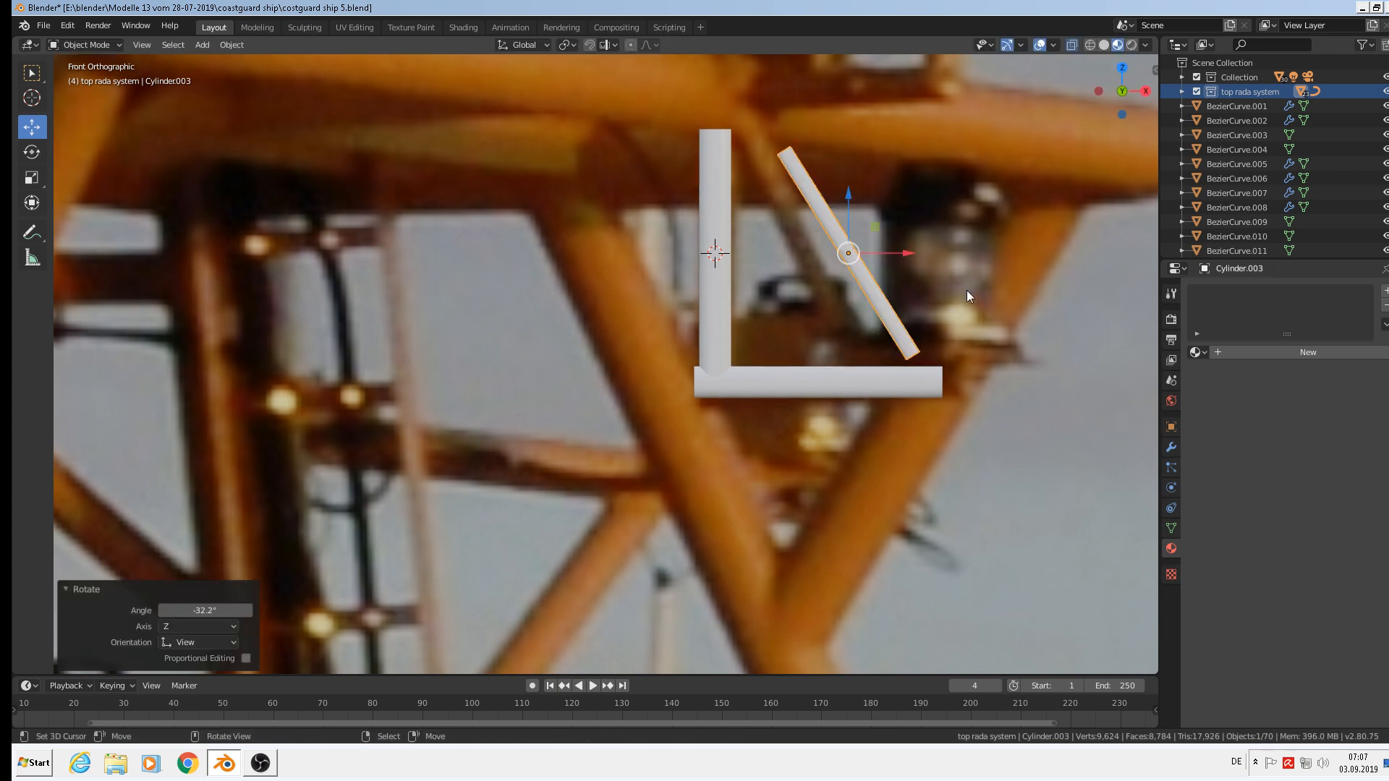
key(g)
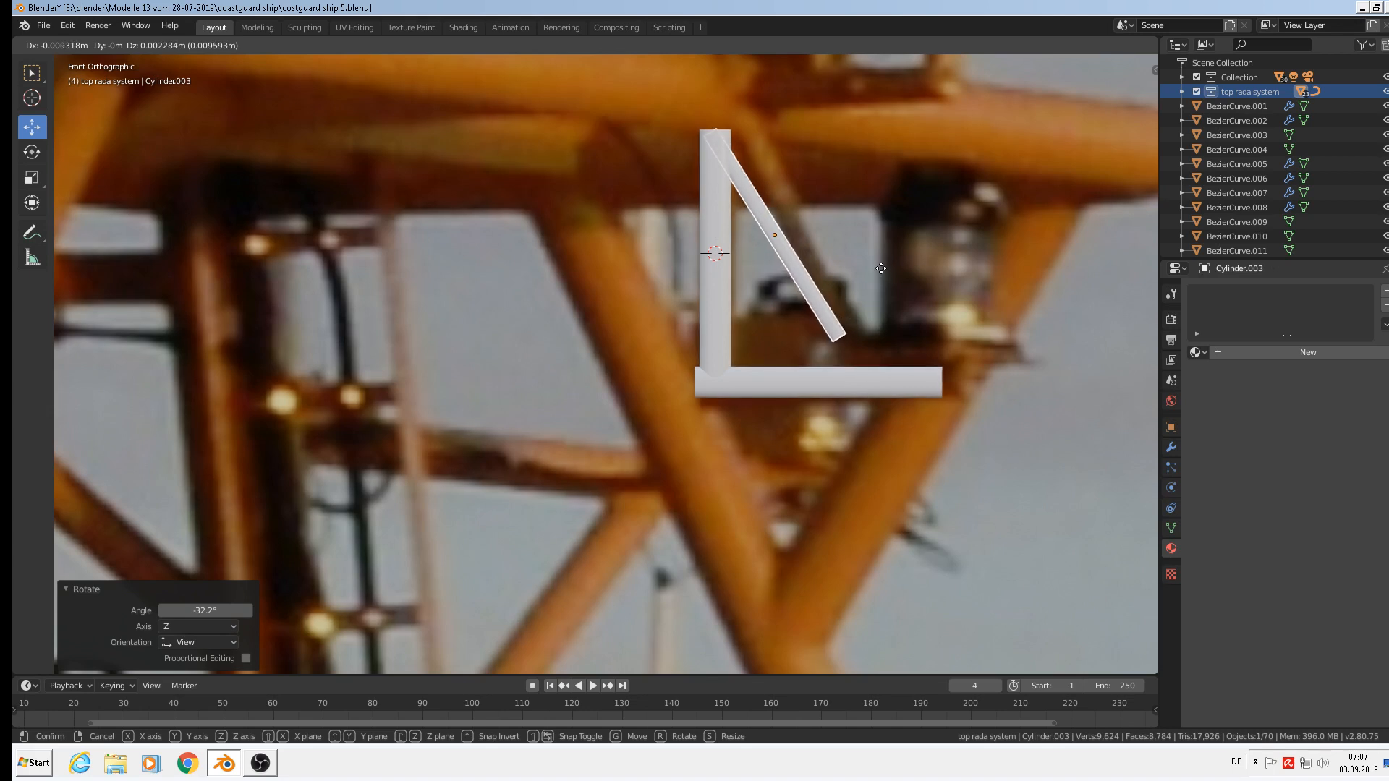
click(880, 272)
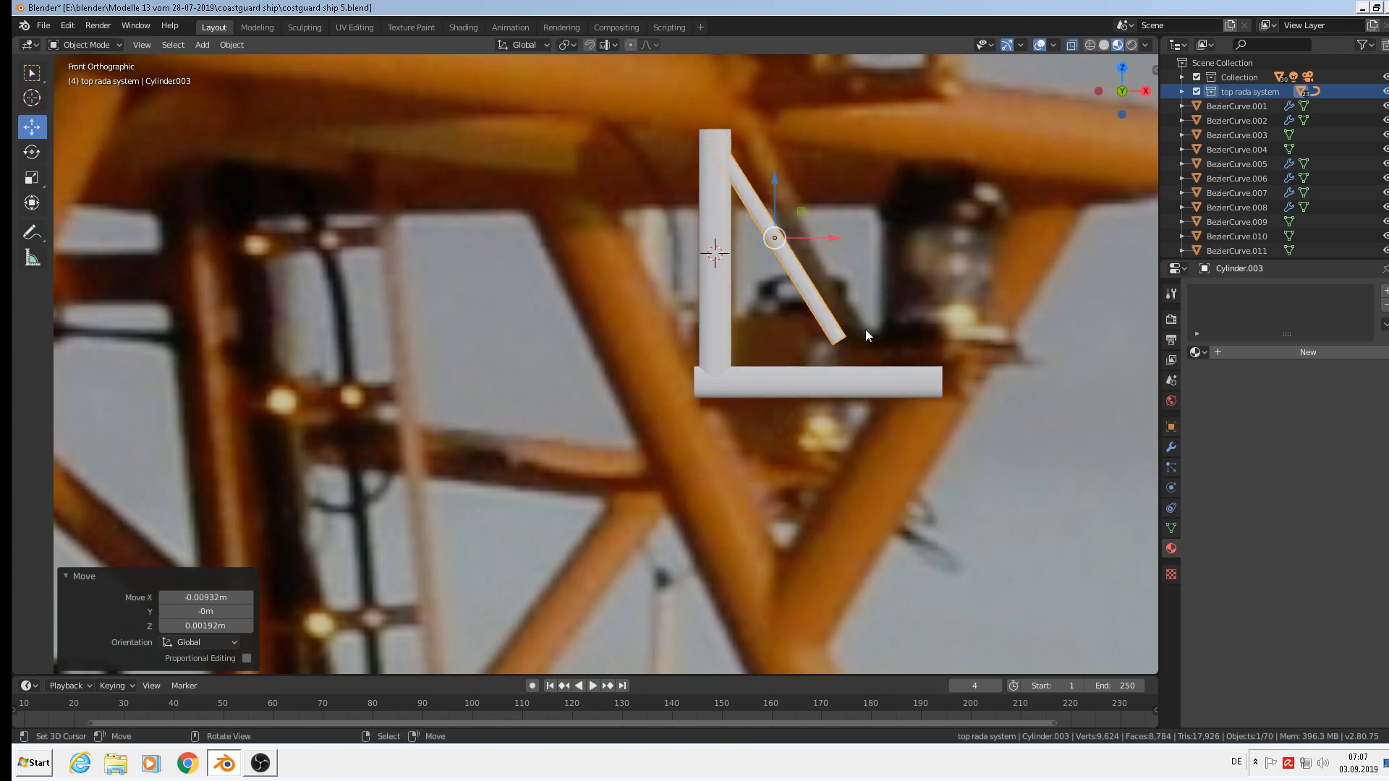
Extend the thin diagonal brace's lower end along its own axis, using Normal orientation, until it meets the horizontal bar
key(Tab)
scroll(836, 356, up, 2)
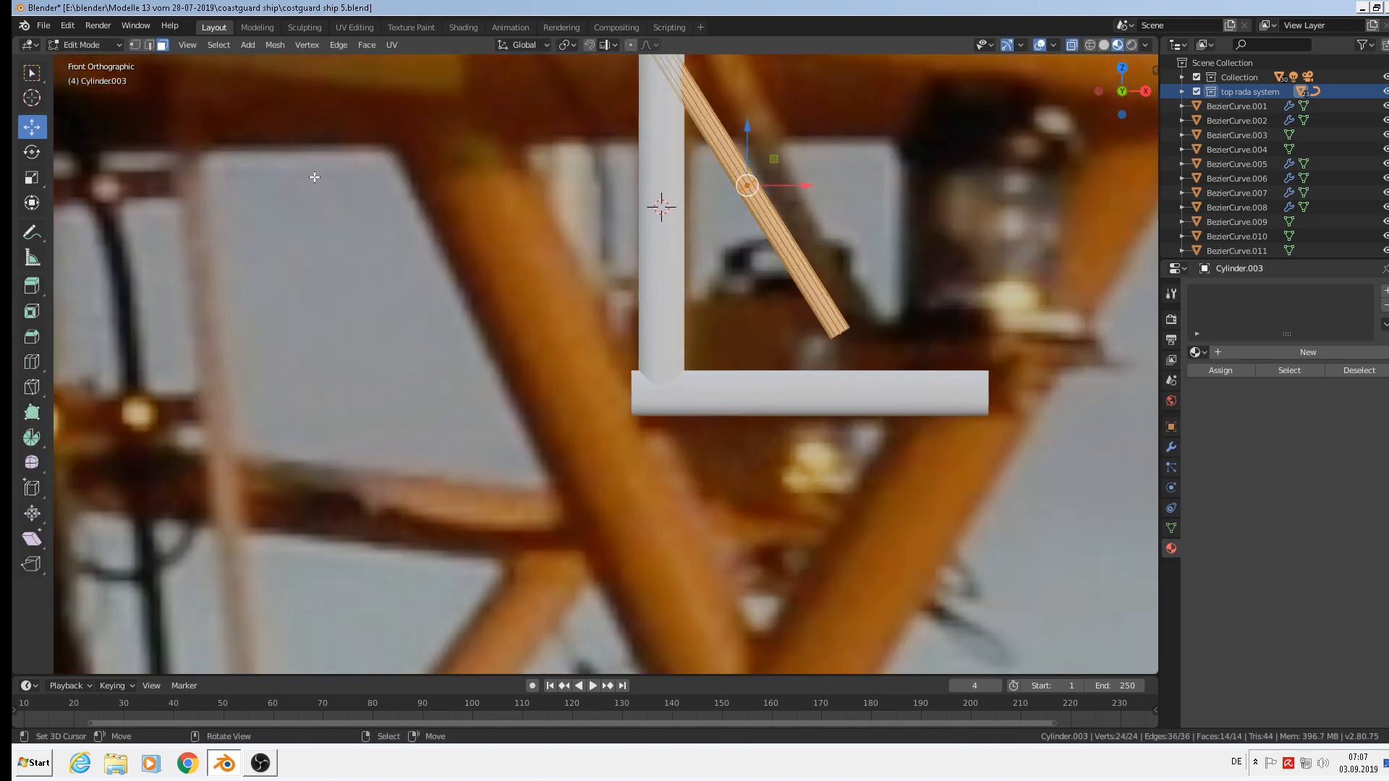
click(150, 45)
alt+click(837, 335)
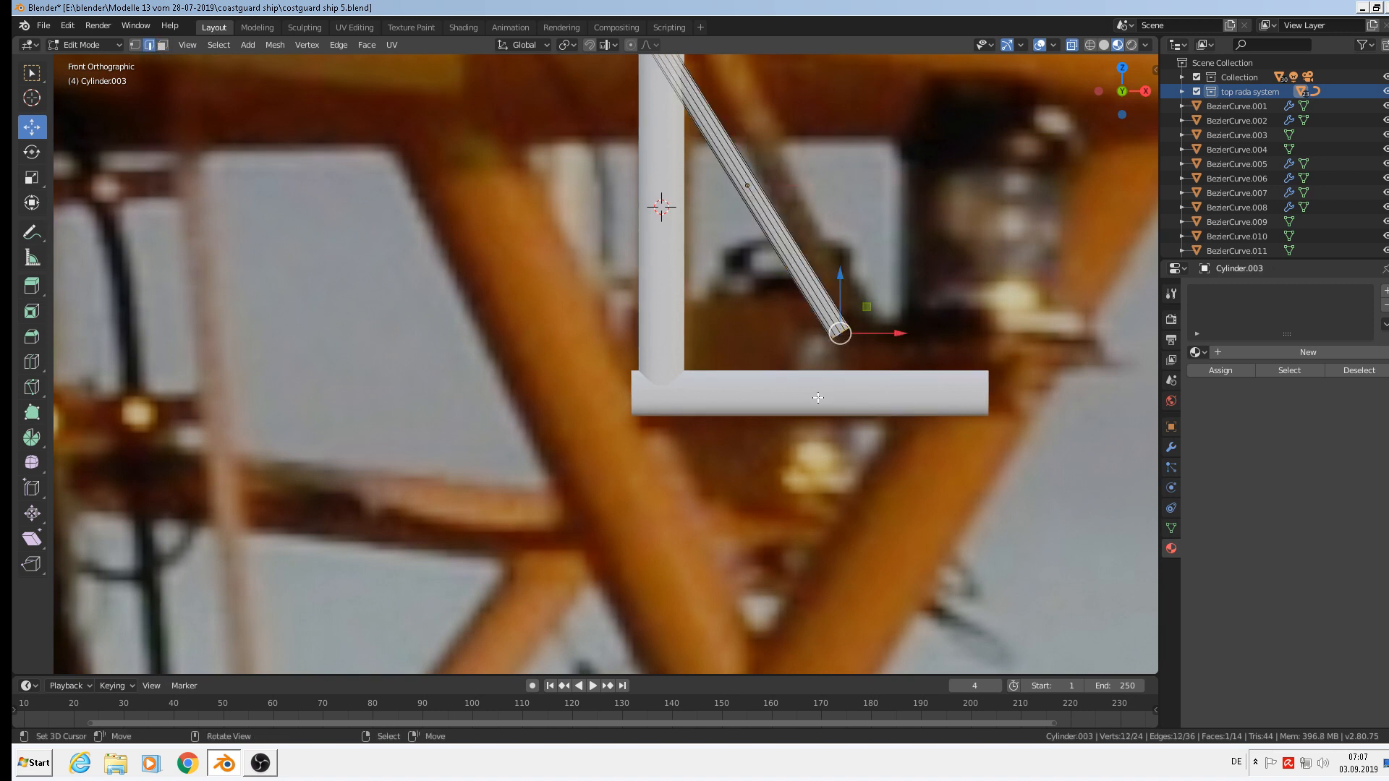
scroll(818, 397, up, 2)
shift+middle_drag(855, 378, 741, 369)
click(526, 45)
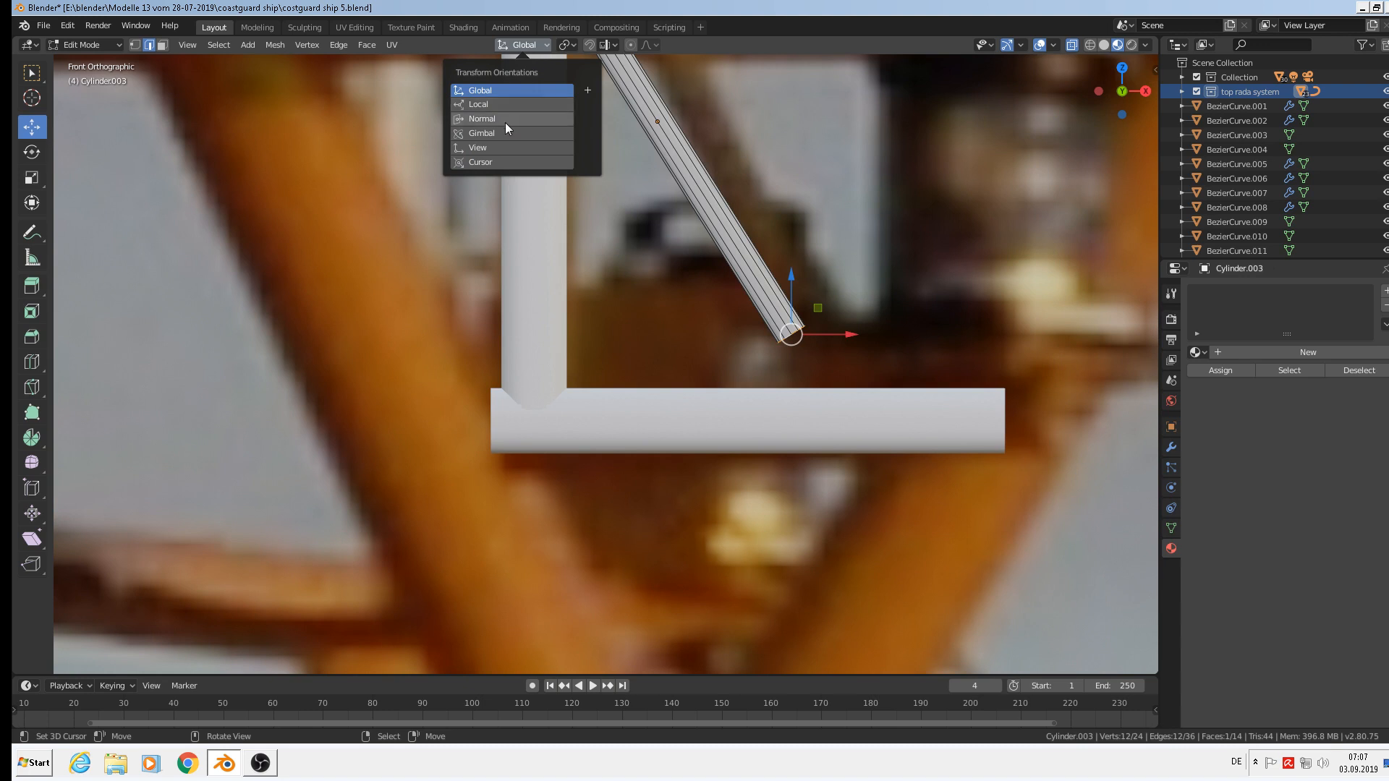
click(552, 129)
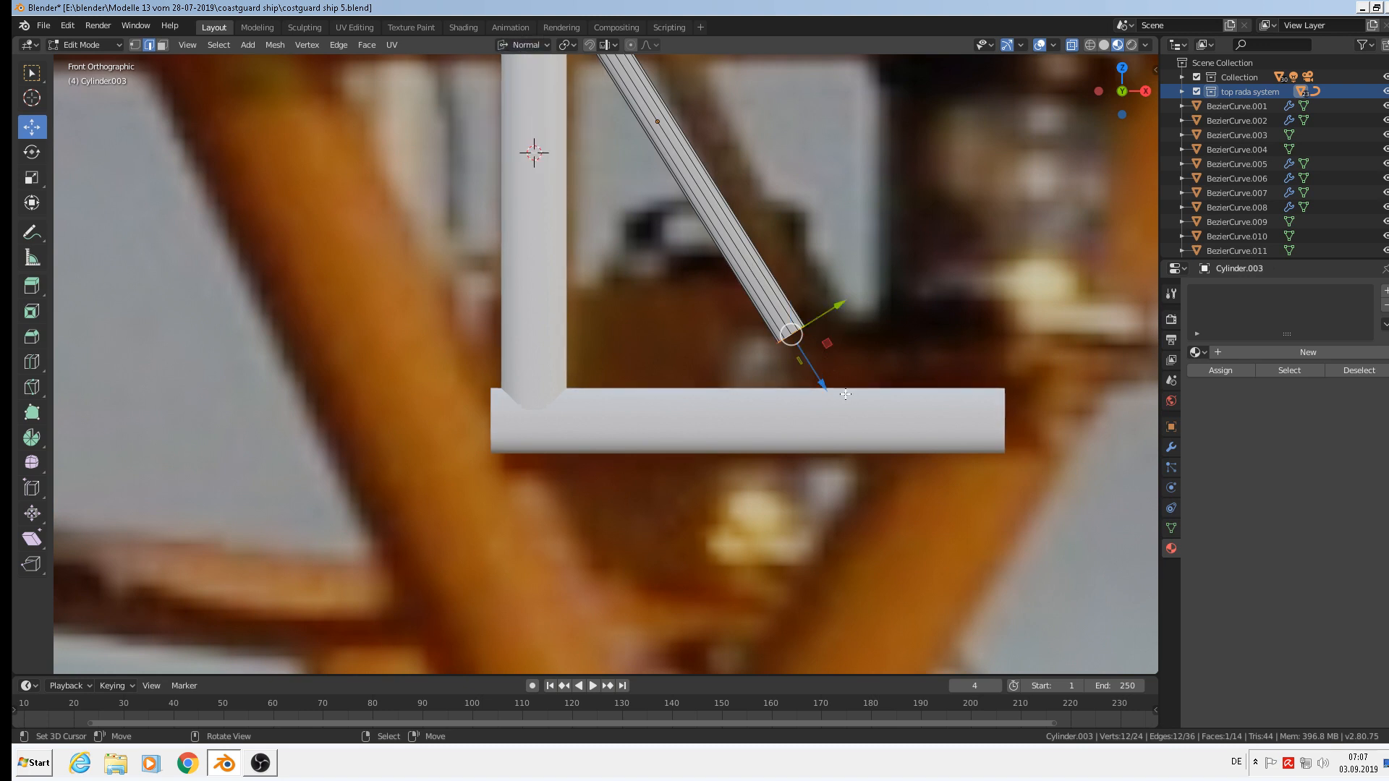
drag(820, 380, 865, 450)
key(Tab)
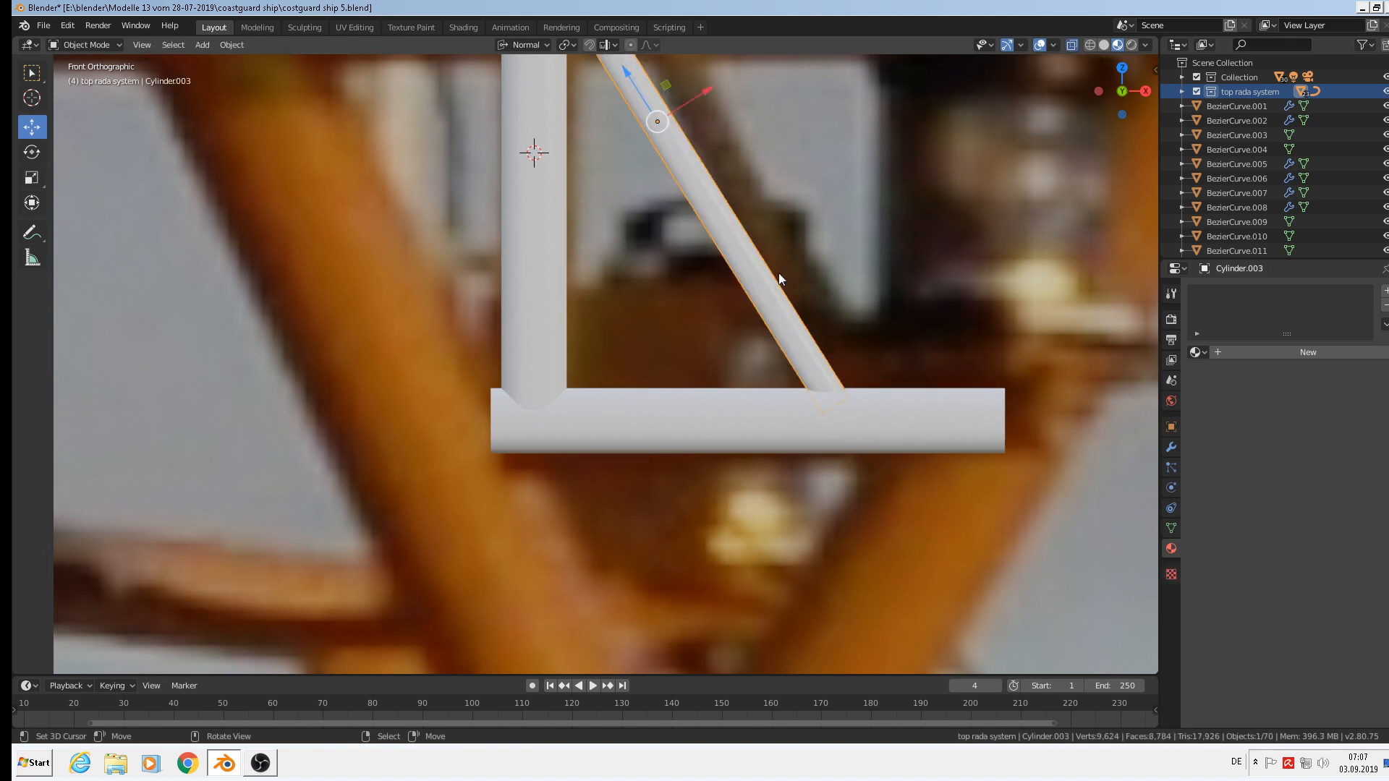
Select the brace, the vertical post and the horizontal bar and move them about -0.056 m along the normal Y axis
scroll(605, 152, down, 3)
shift+middle_drag(601, 129, 562, 263)
shift+click(592, 210)
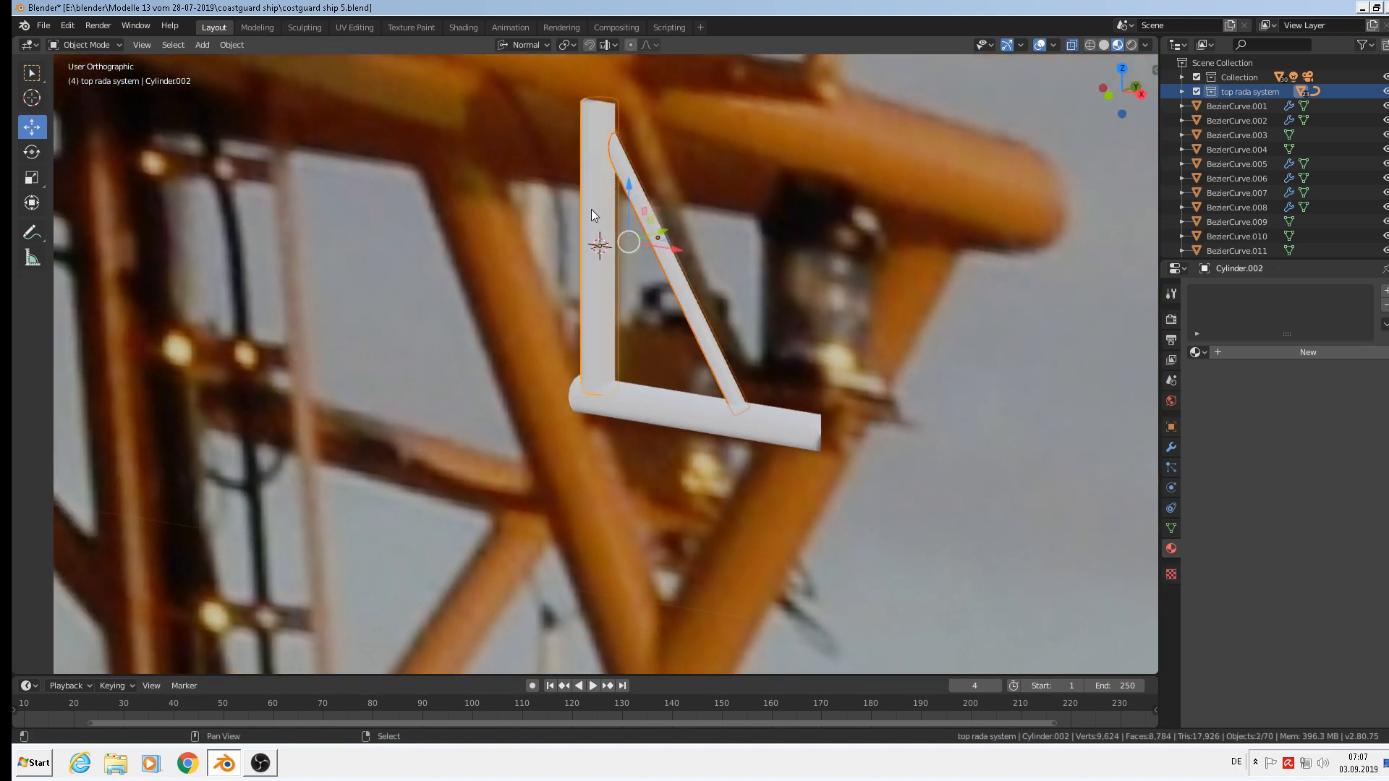
shift+click(665, 397)
scroll(661, 375, down, 3)
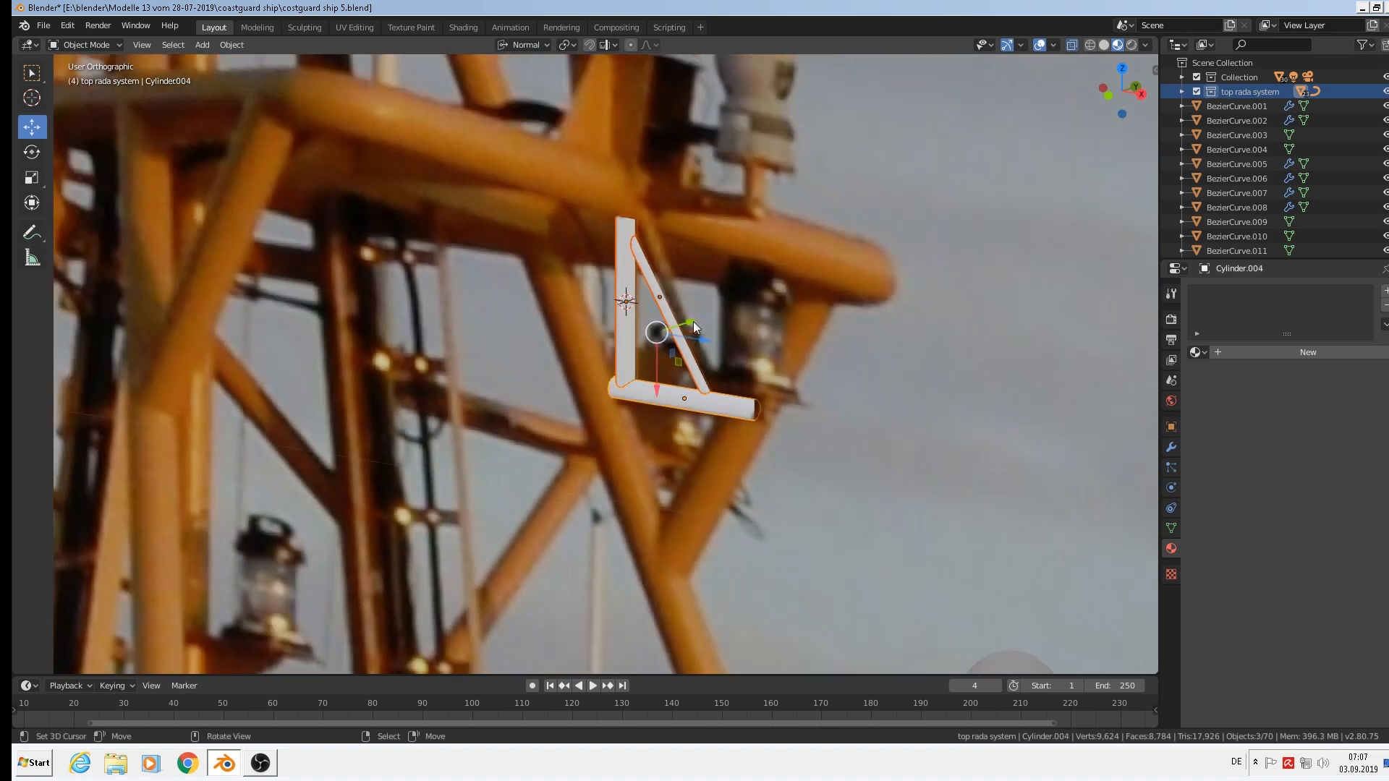
drag(693, 326, 511, 388)
scroll(568, 400, up, 4)
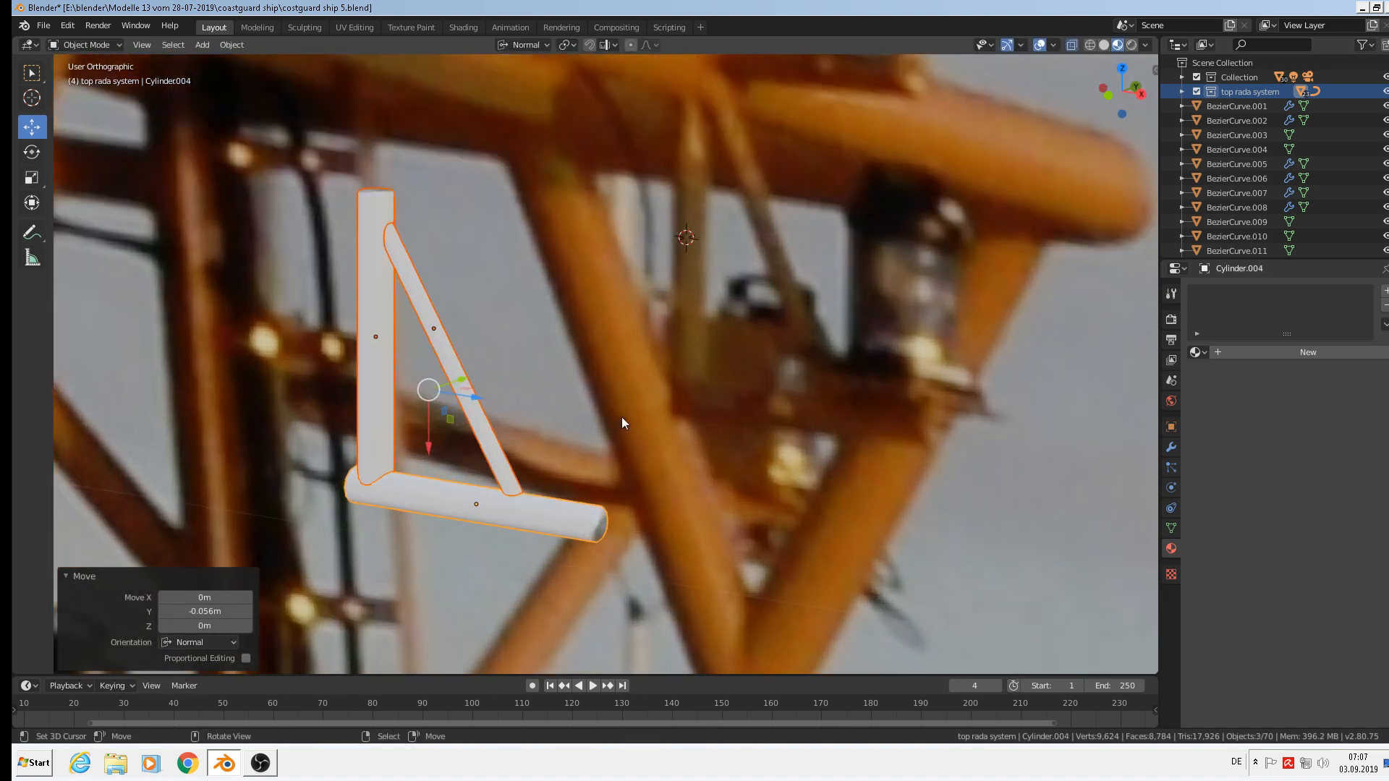
middle_drag(616, 406, 670, 389)
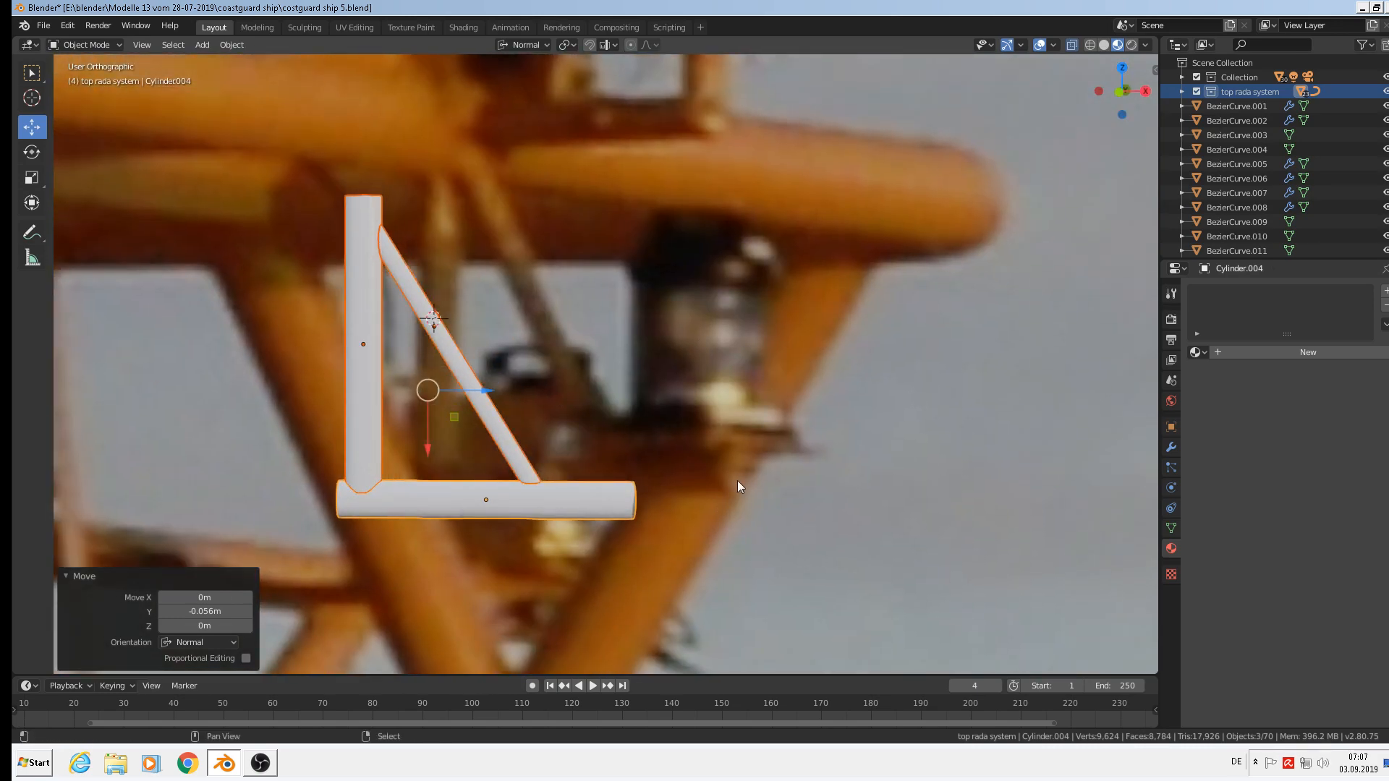
shift+middle_drag(736, 480, 757, 459)
scroll(757, 459, down, 2)
key(KP_1)
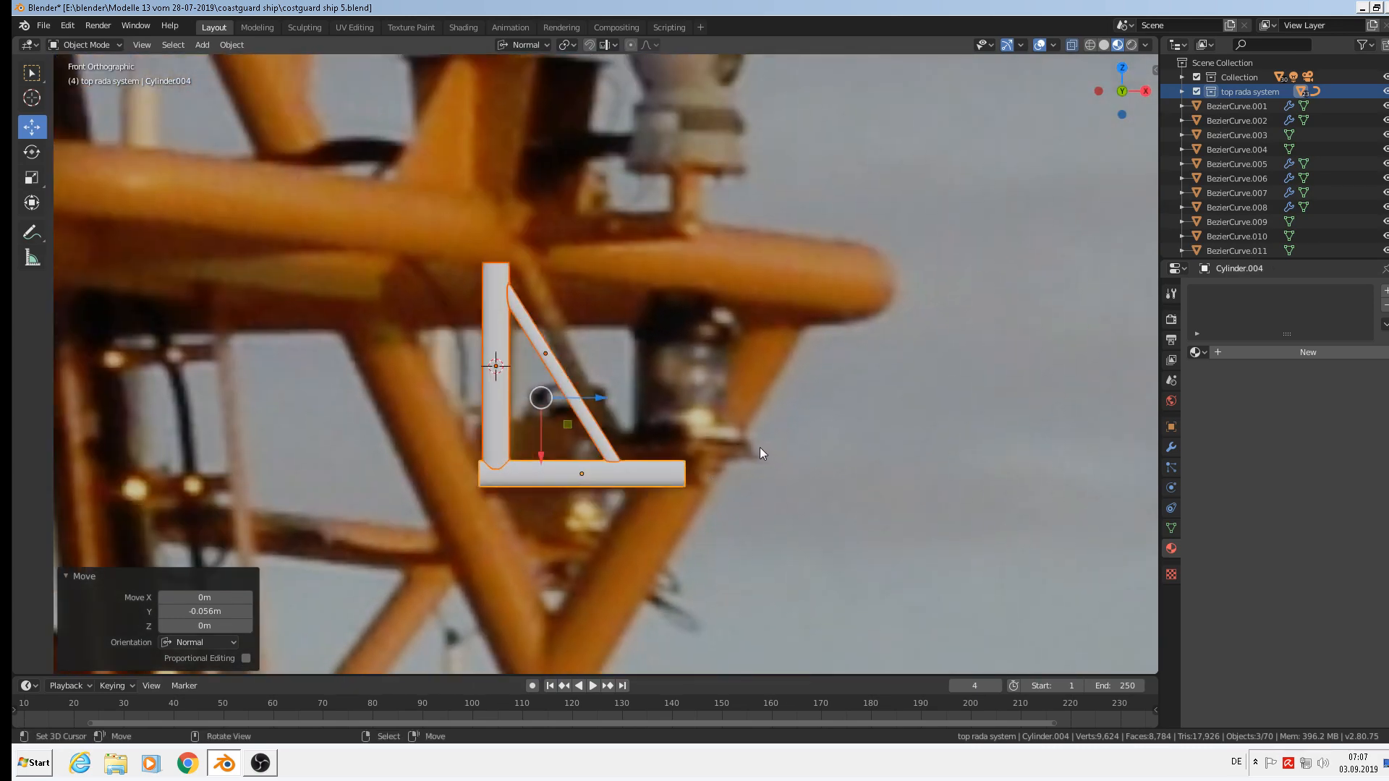
scroll(760, 447, down, 5)
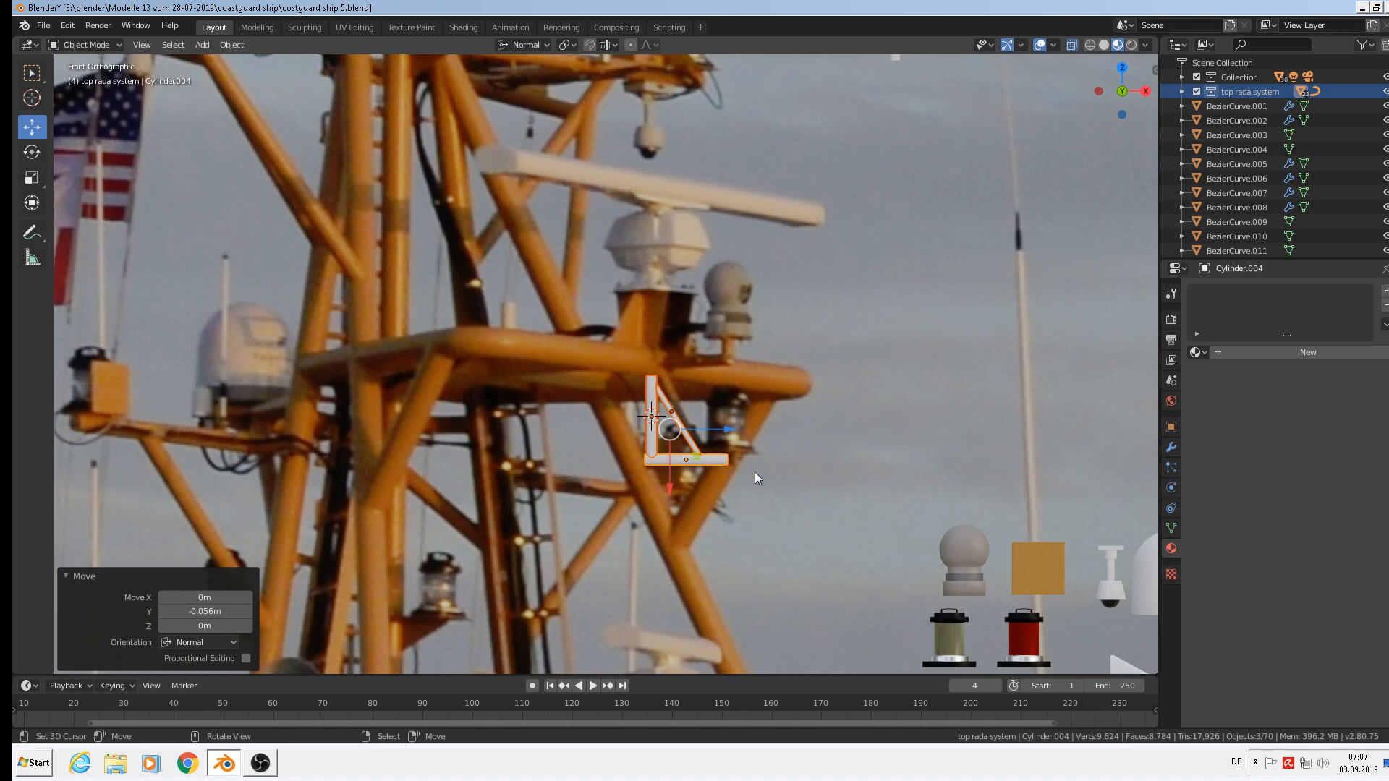
scroll(713, 366, up, 3)
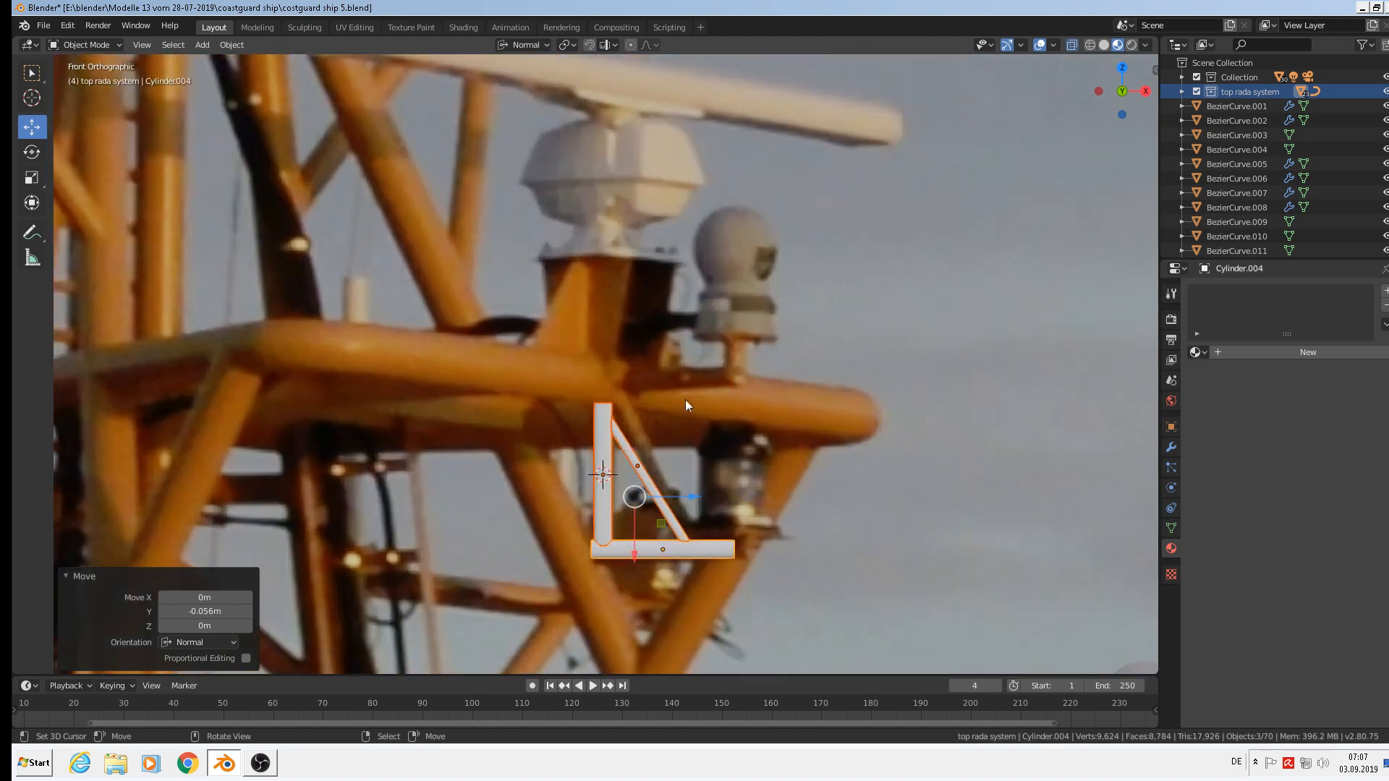
Duplicate the horizontal bar about 0.0041 m along X and 0.0376 m along Z, and scale the copy to about 0.799
click(602, 481)
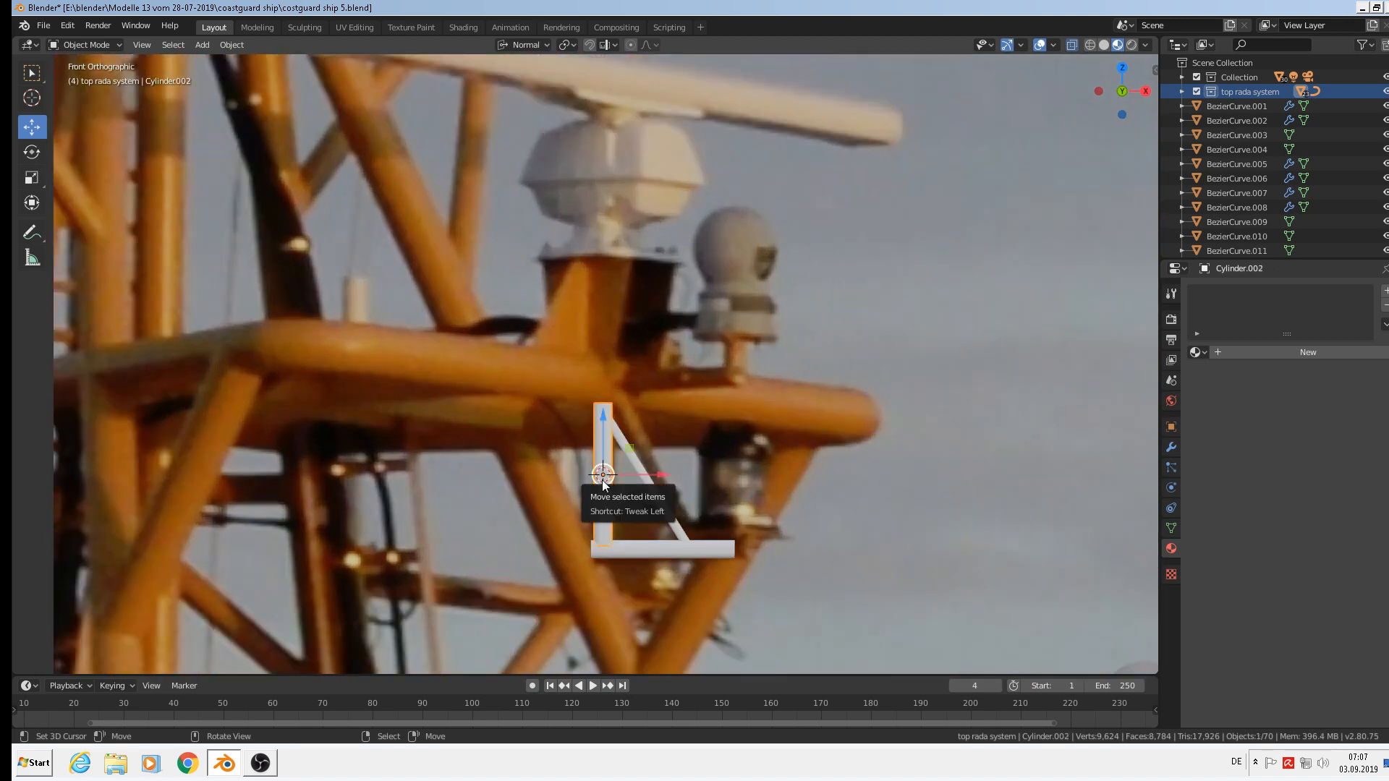
click(677, 554)
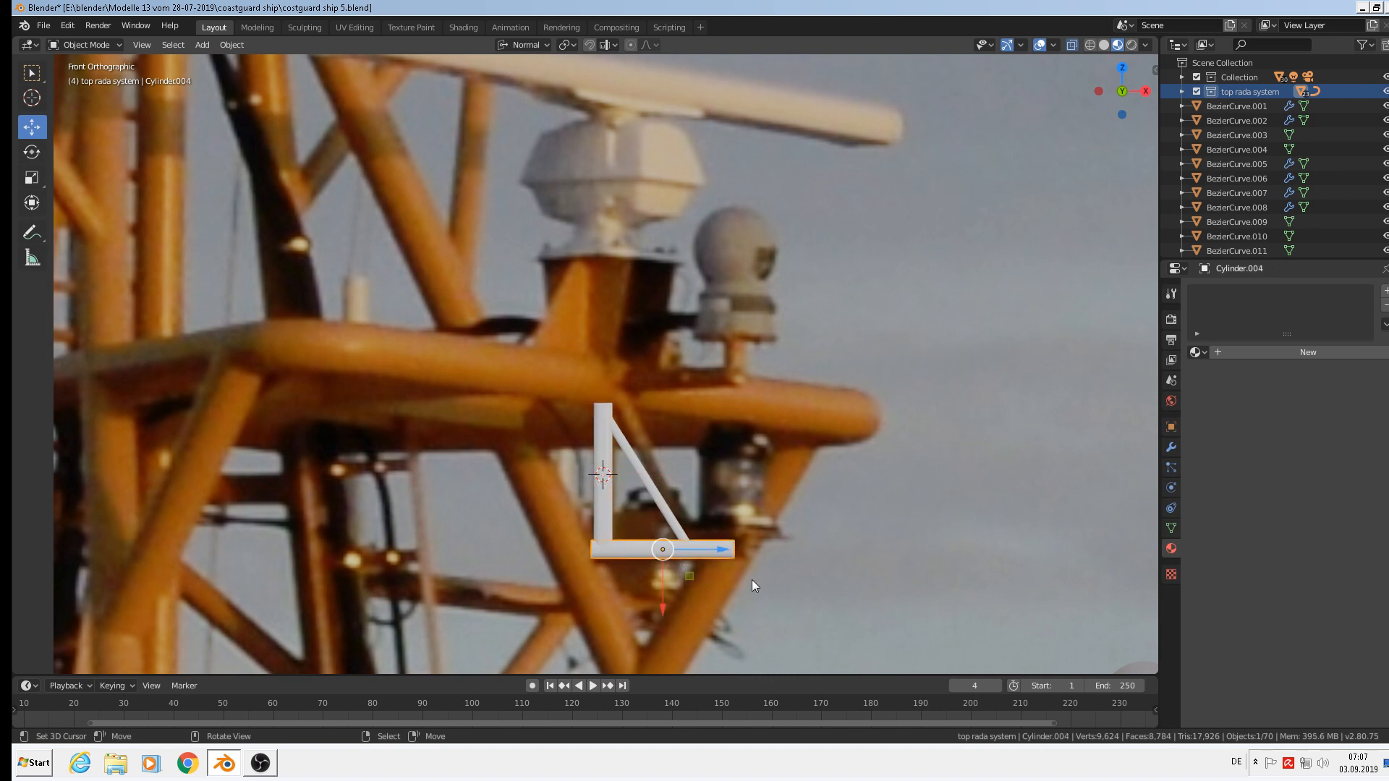
key(shift+d)
click(771, 407)
key(s)
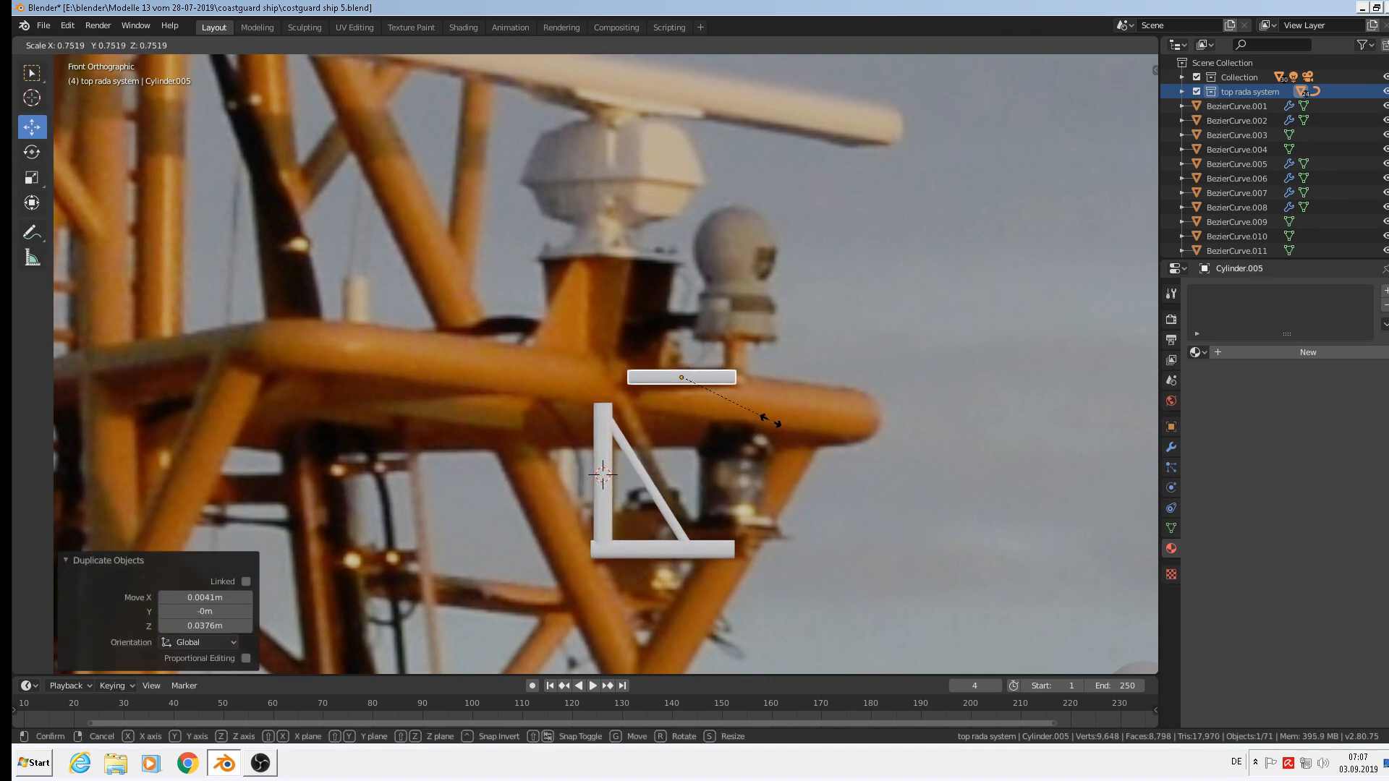
click(776, 423)
Duplicate the small bar in place, rotate the copy 90° about Y and scale it to about 0.43 along its vertical axis
key(shift+d)
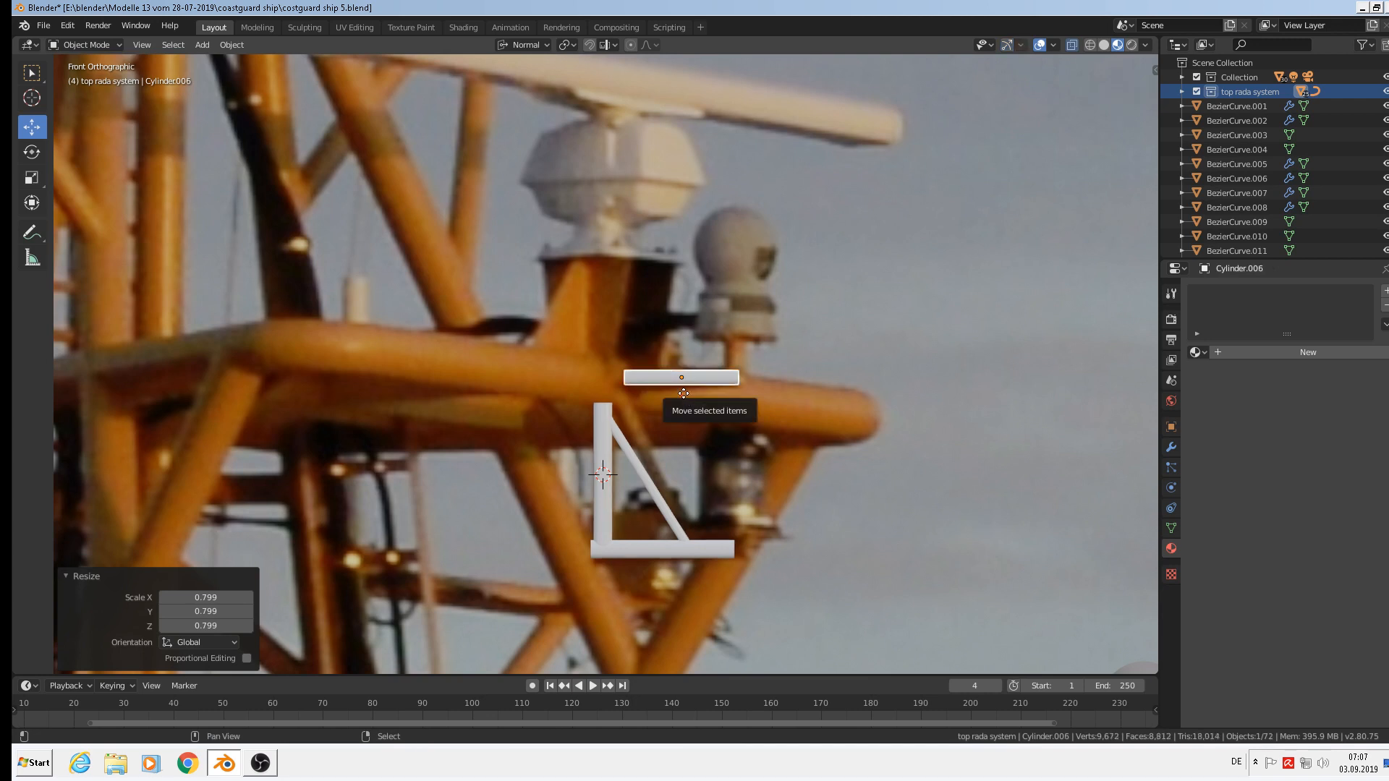
key(Escape)
key(r)
key(y)
key(y)
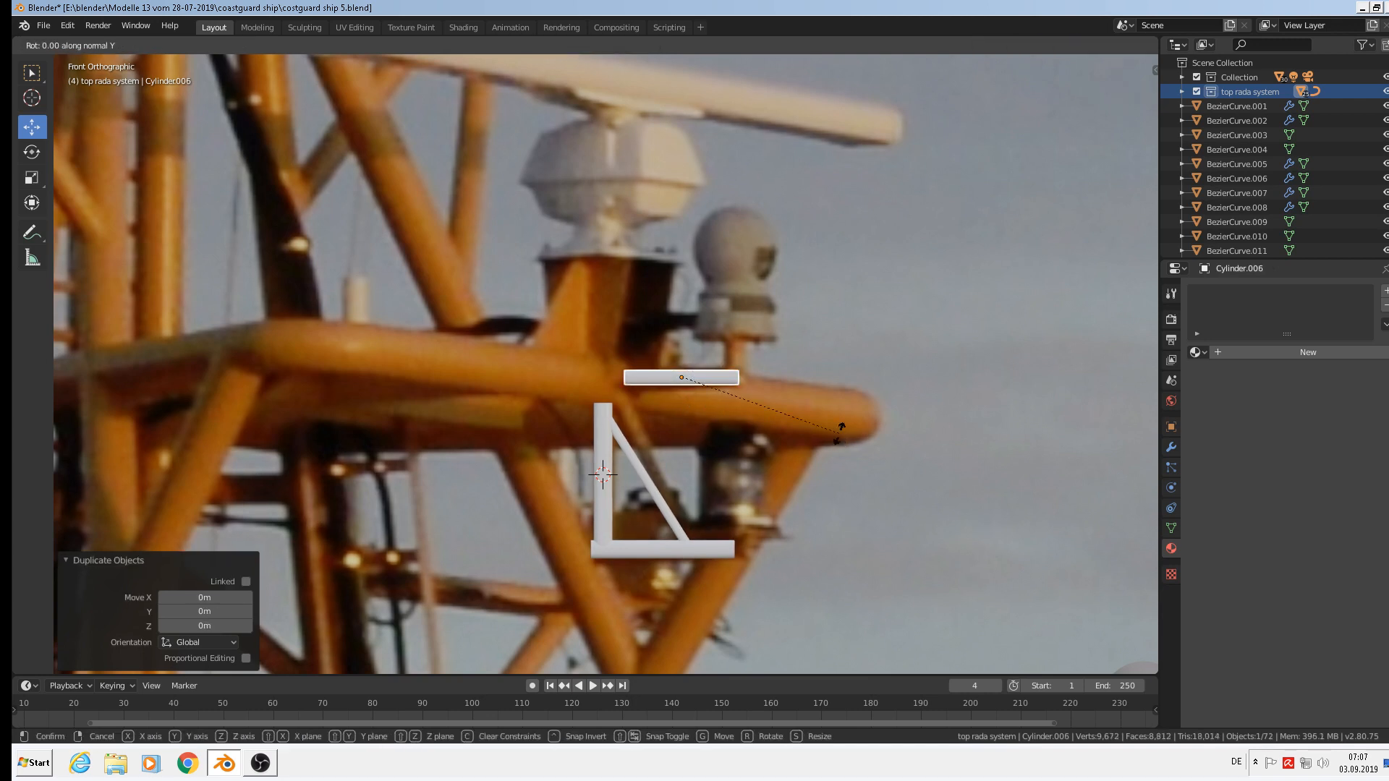
text(90)
key(Return)
key(s)
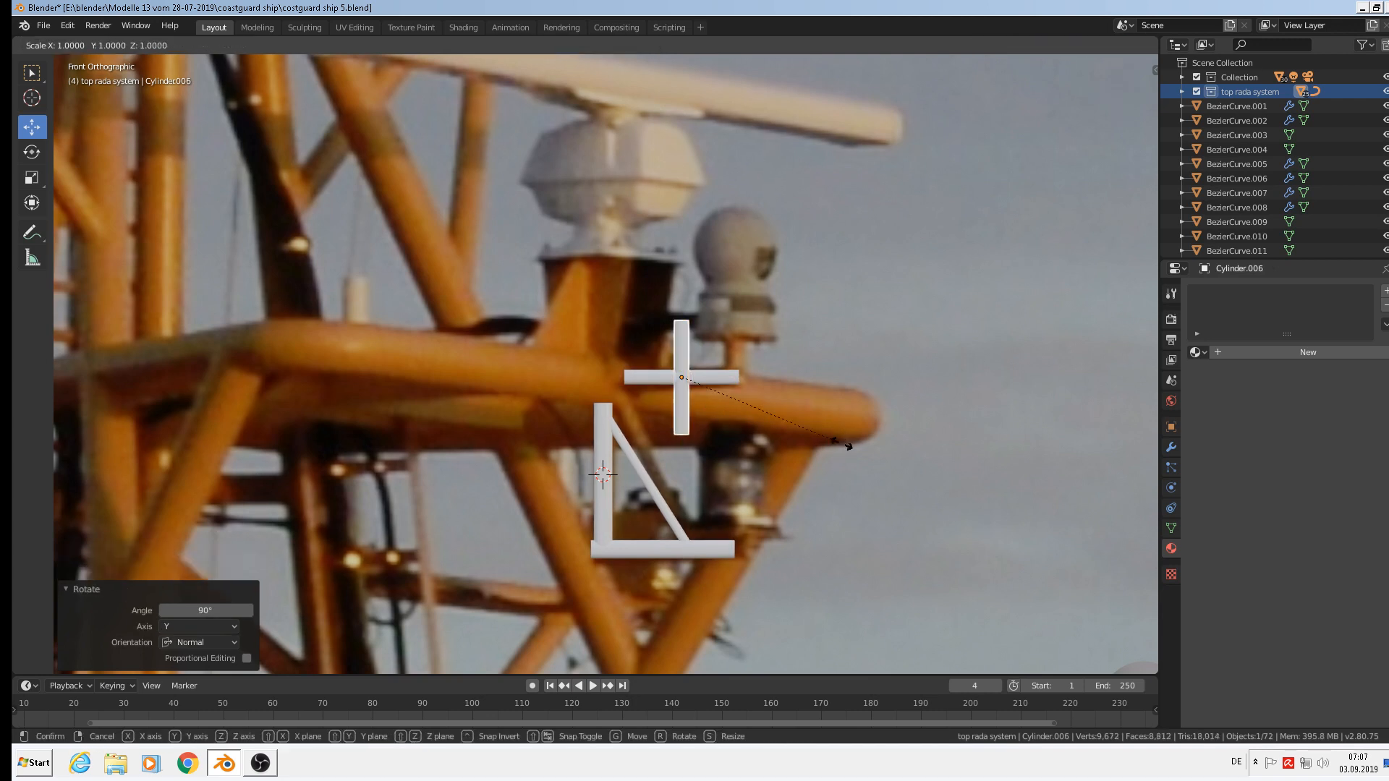
key(z)
key(z)
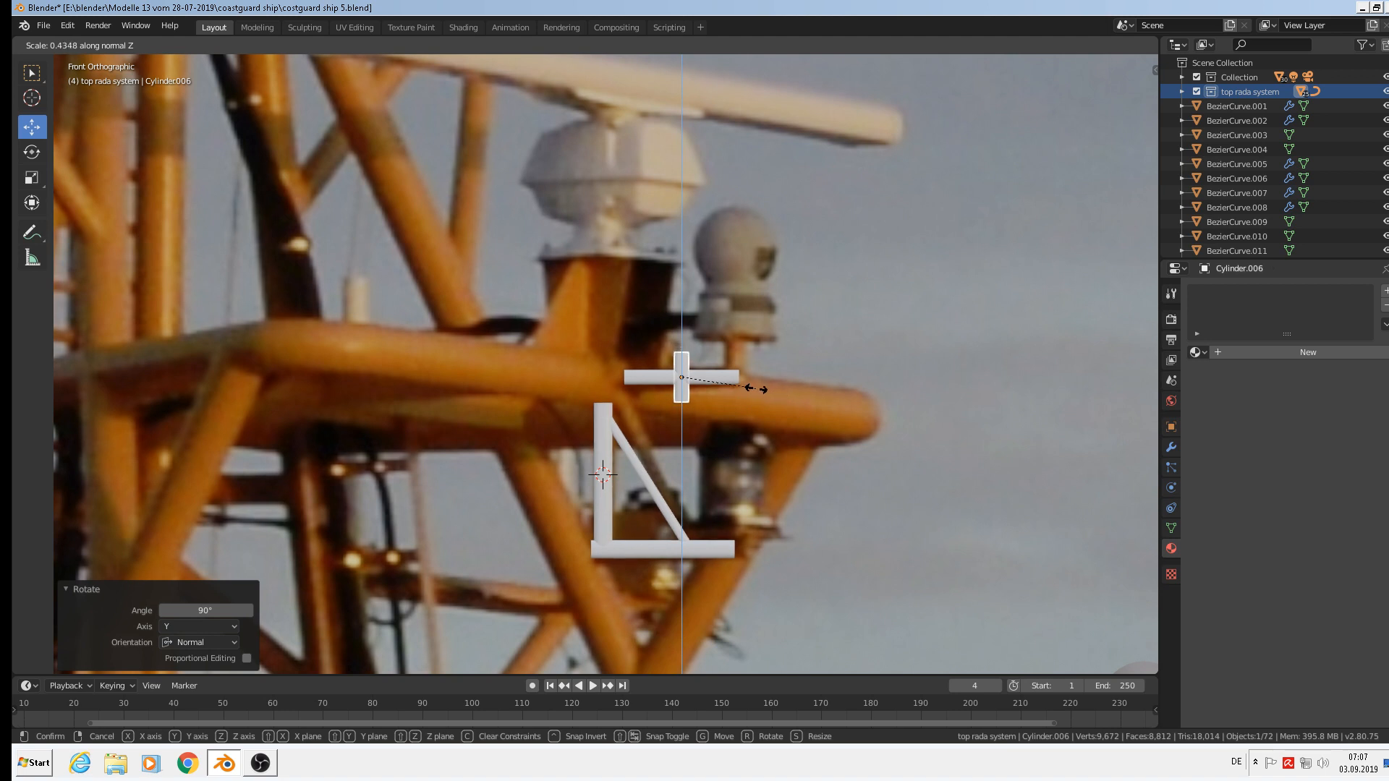
click(749, 387)
Move the short upright onto the outer end of the small bar and set the transform orientation back to Global
drag(652, 375, 708, 376)
drag(732, 432, 722, 413)
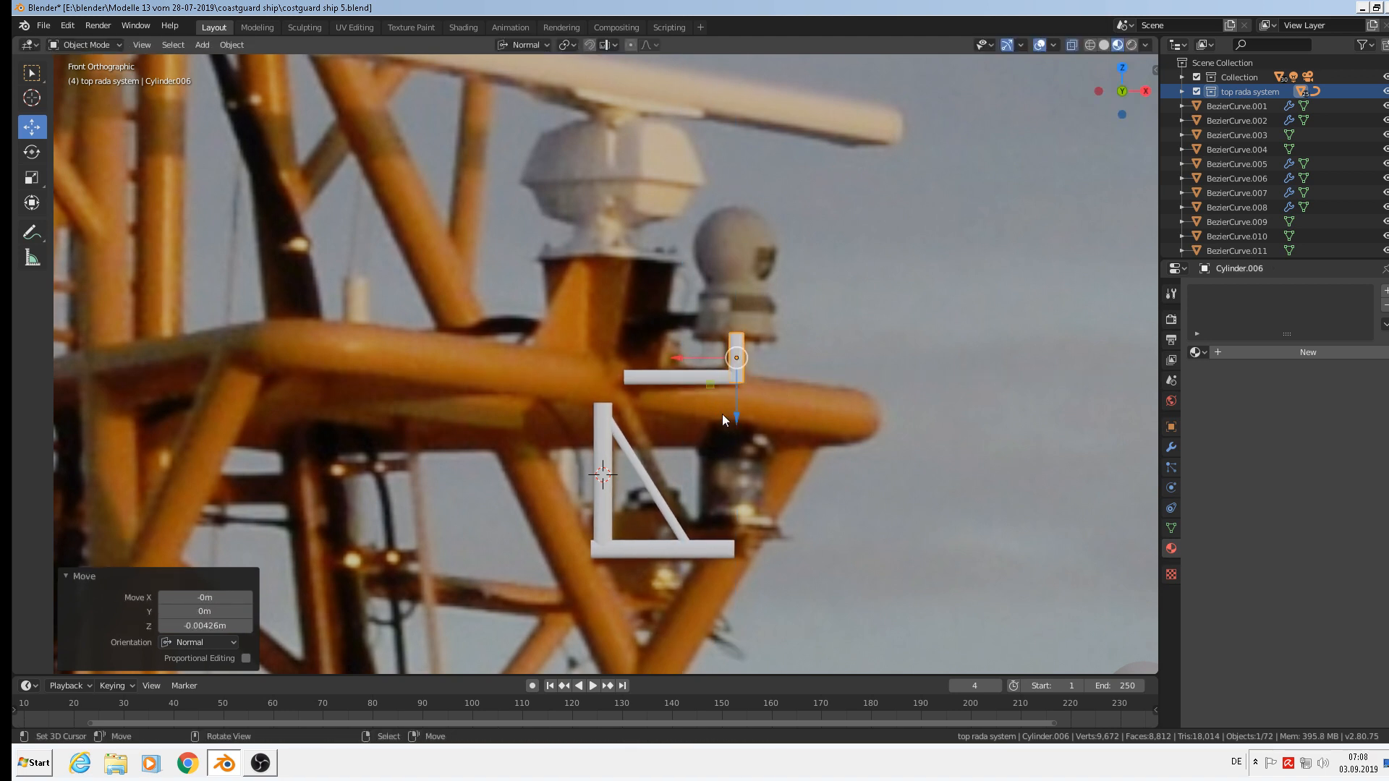
drag(718, 362, 680, 353)
middle_drag(766, 419, 841, 445)
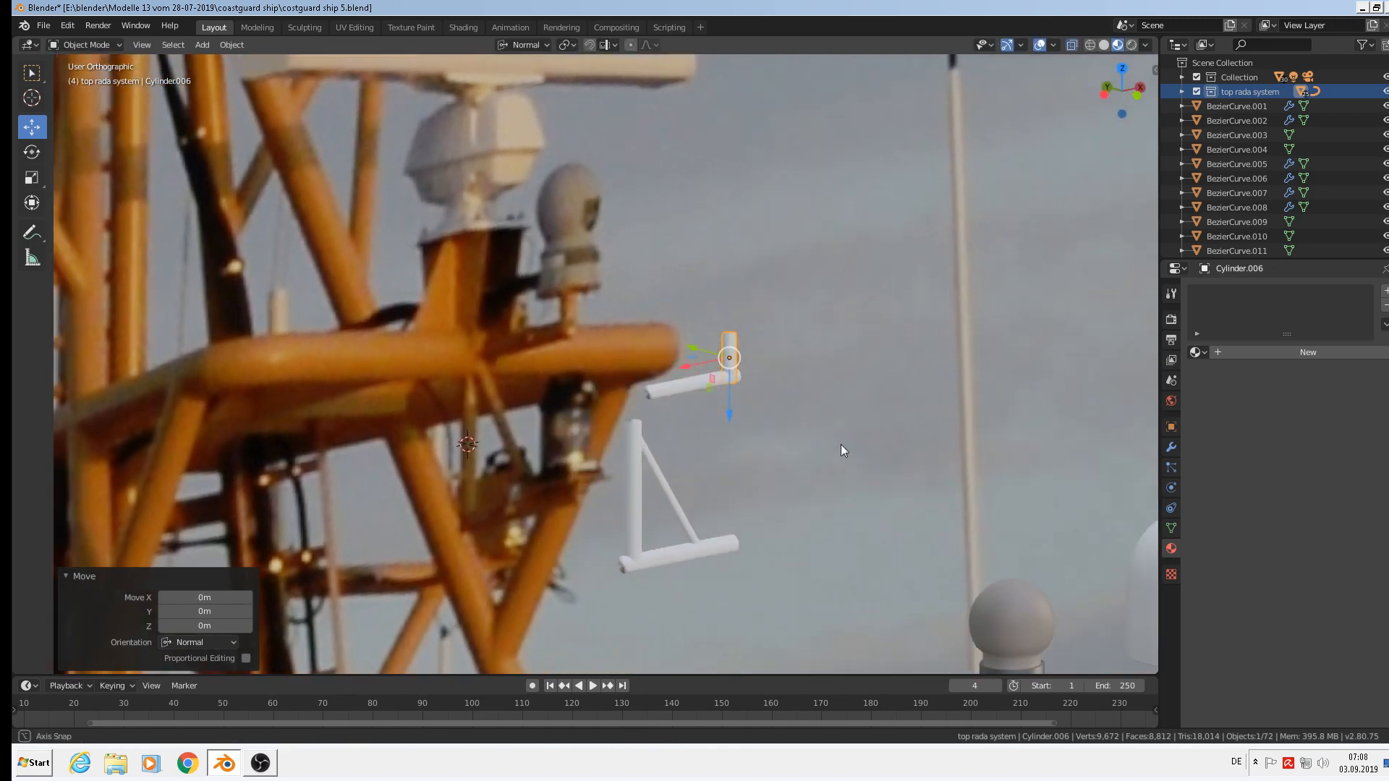
scroll(828, 445, up, 3)
middle_drag(755, 415, 687, 373)
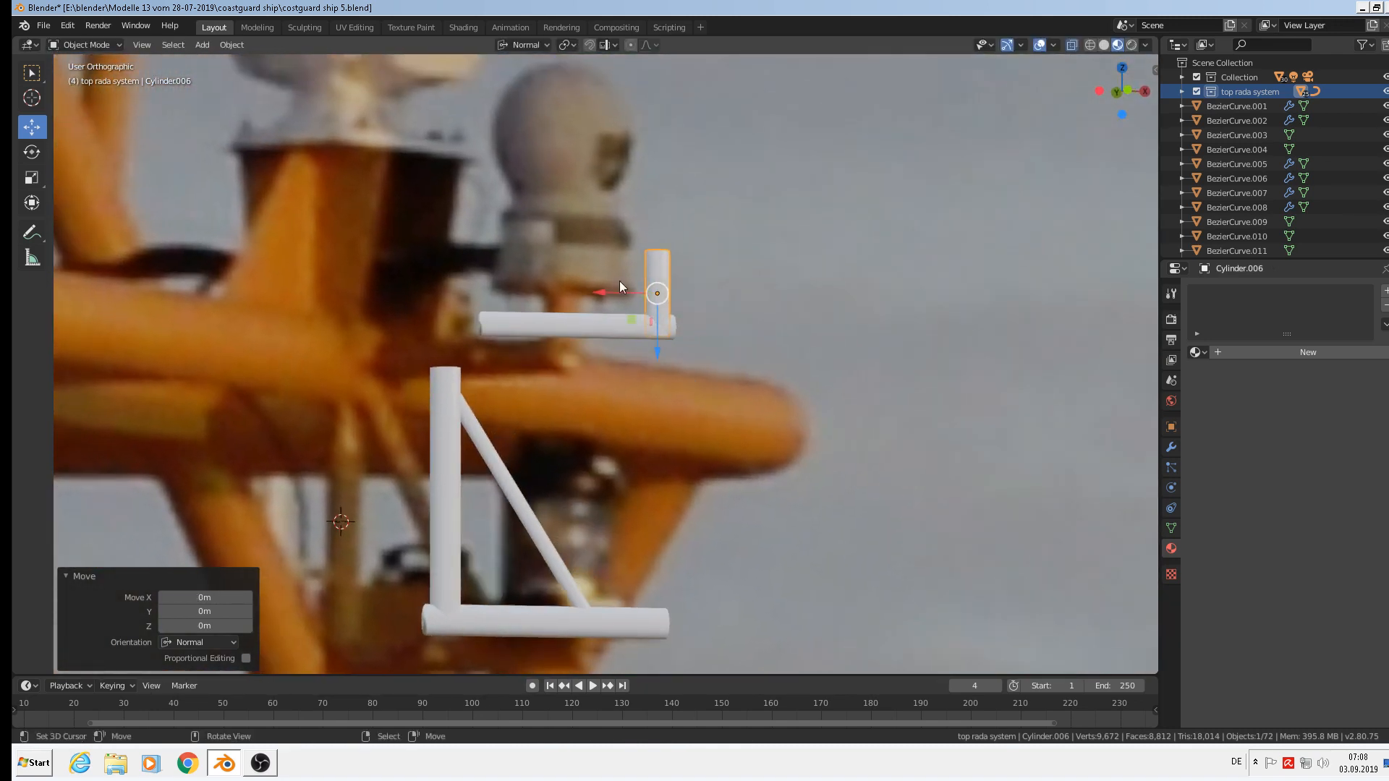
drag(657, 352, 657, 346)
click(523, 45)
click(511, 89)
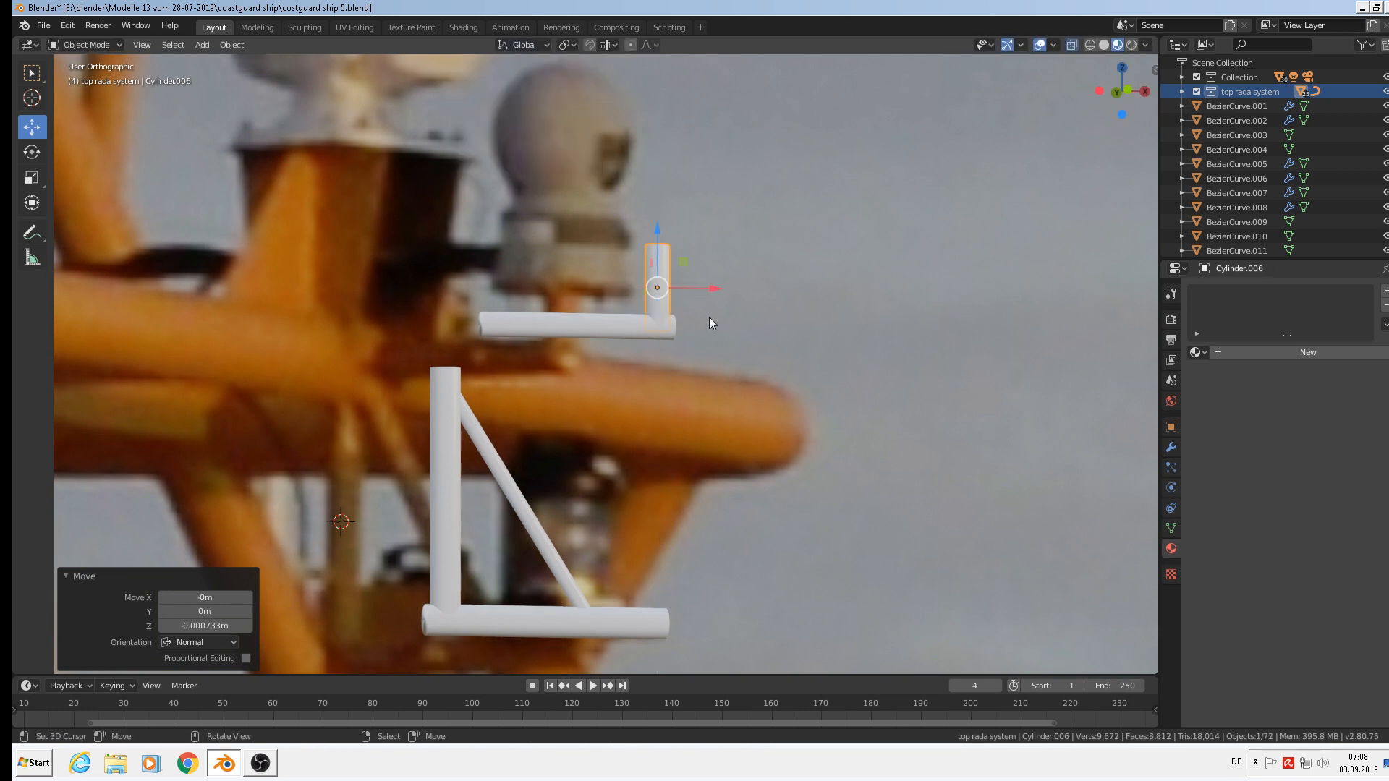
Join the short upright and the small horizontal bar into one object
scroll(683, 365, down, 2)
middle_drag(692, 468, 718, 356)
shift+click(681, 333)
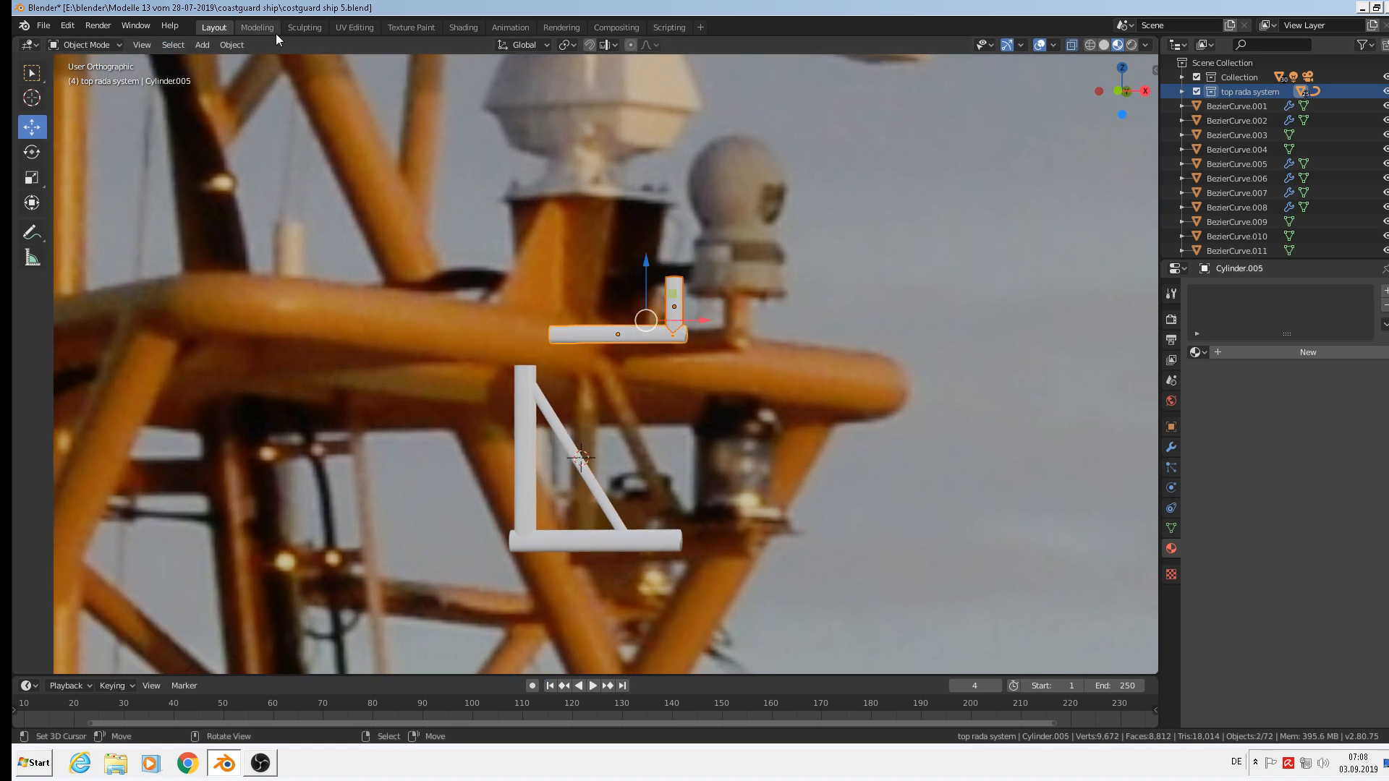
click(232, 44)
click(280, 185)
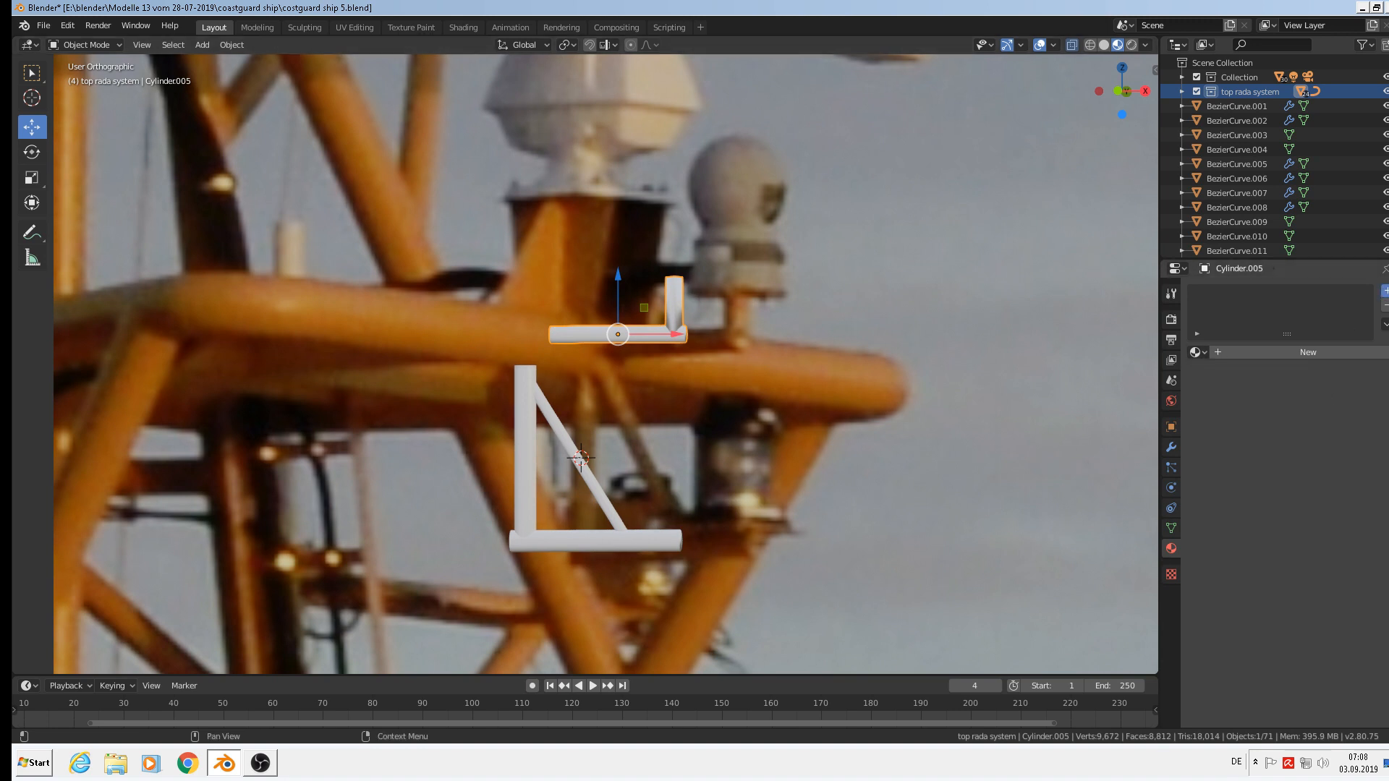
Add a material slot to the joined bracket and assign the existing "yellow metall" material
click(1385, 290)
click(1196, 353)
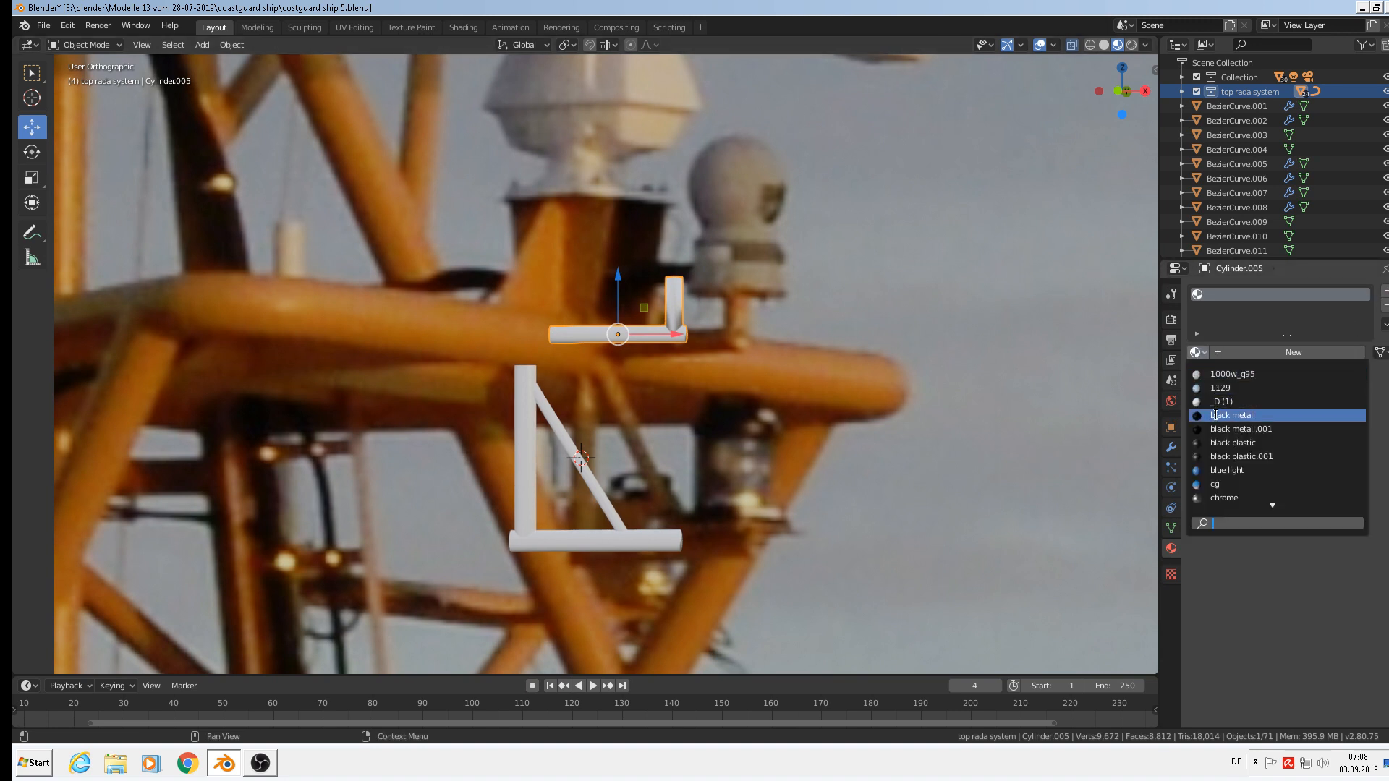
text(ye)
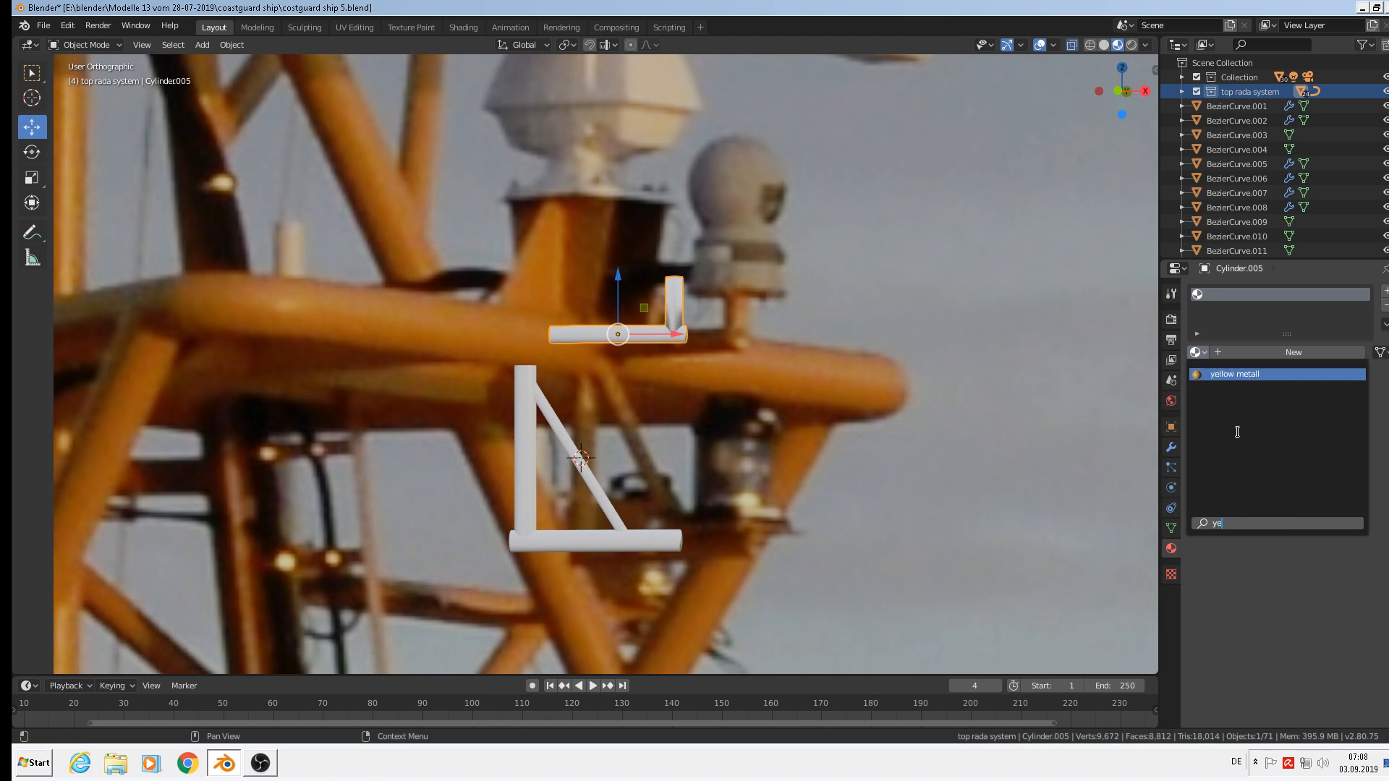
click(1248, 374)
Add two loop cuts to the short upright, one near each end, with slide factors of about 0.959 and -0.959
scroll(691, 297, up, 5)
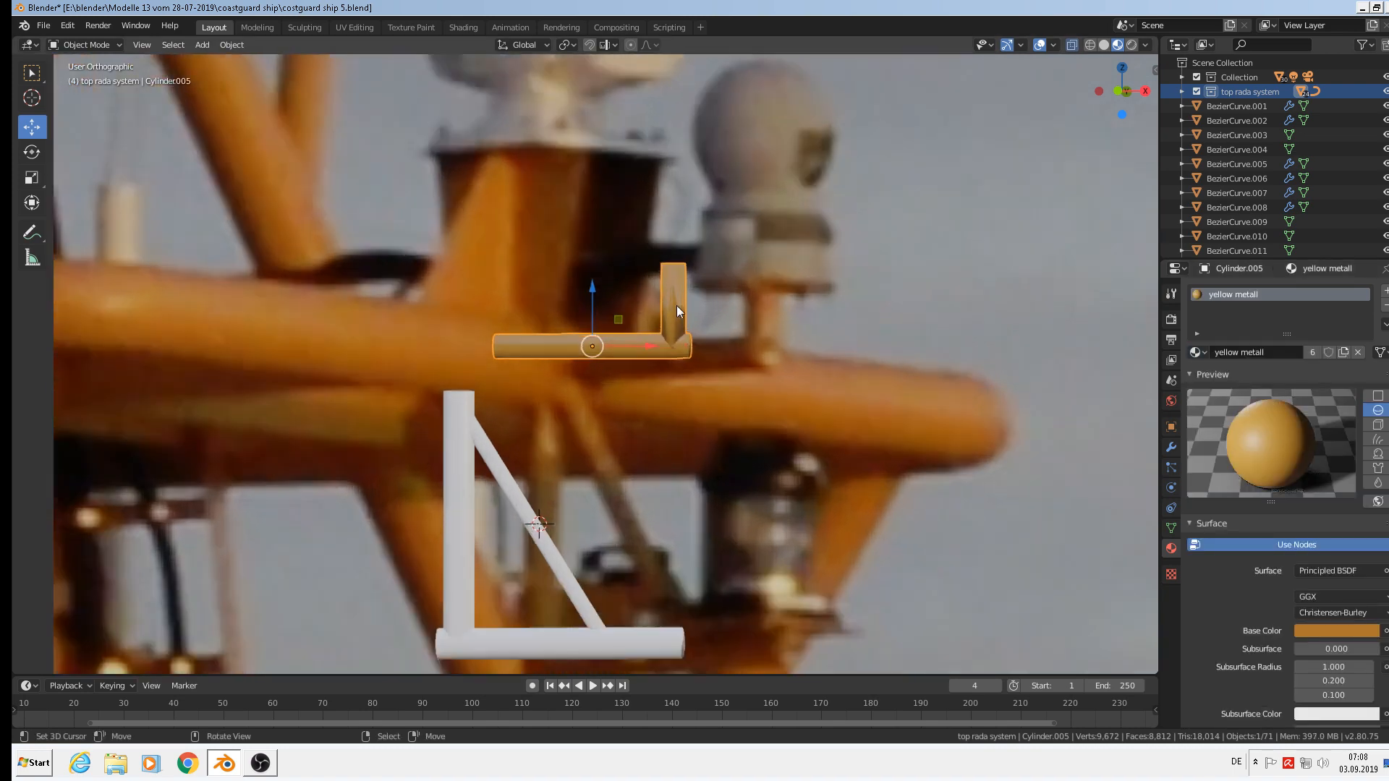
key(Tab)
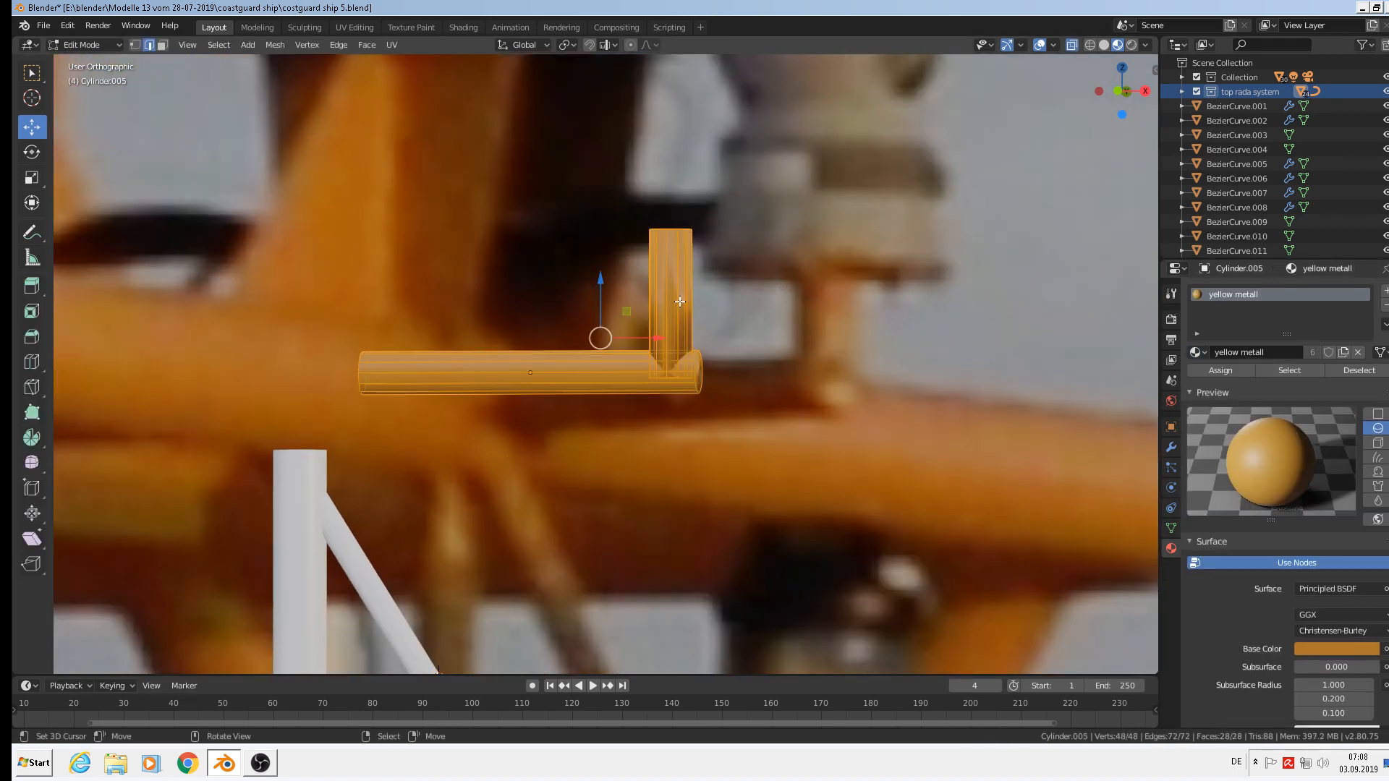
scroll(653, 303, up, 2)
key(ctrl+r)
click(661, 282)
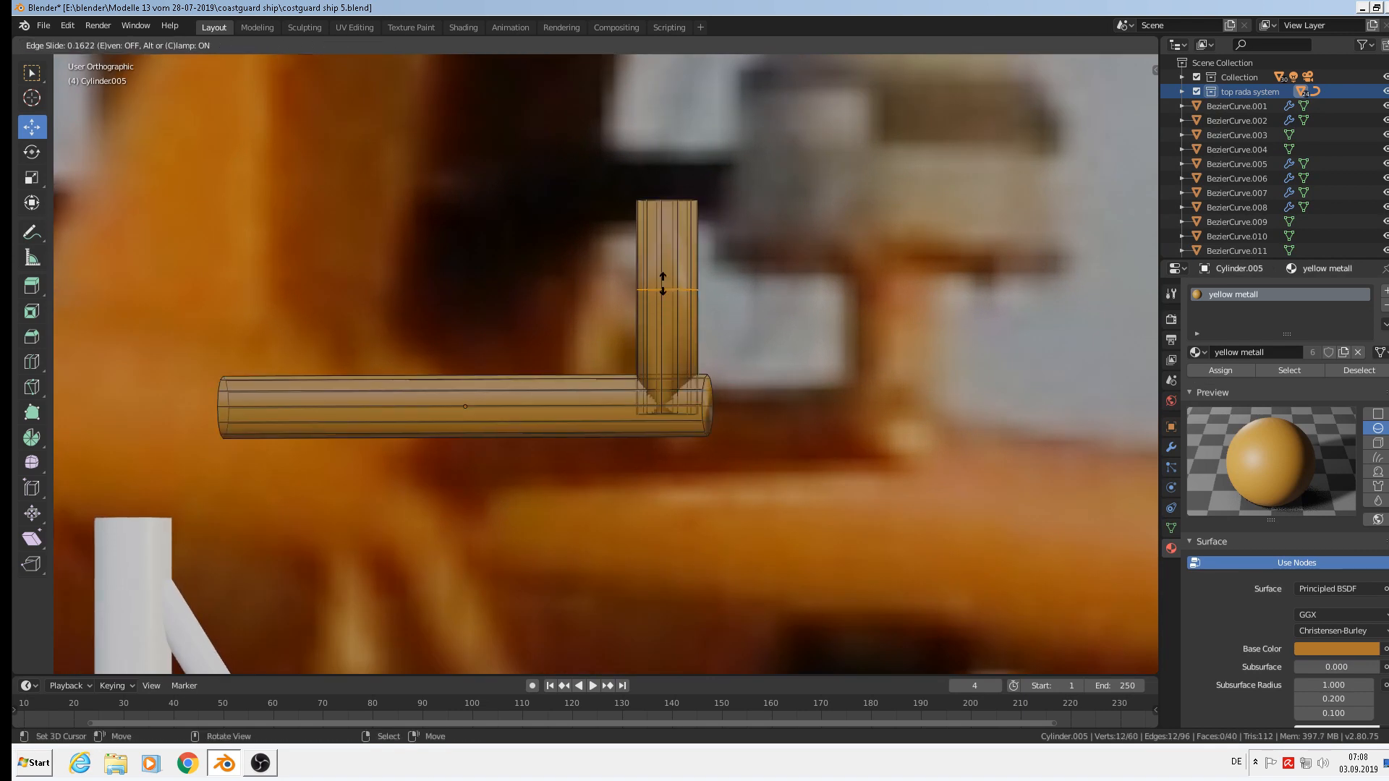
click(670, 206)
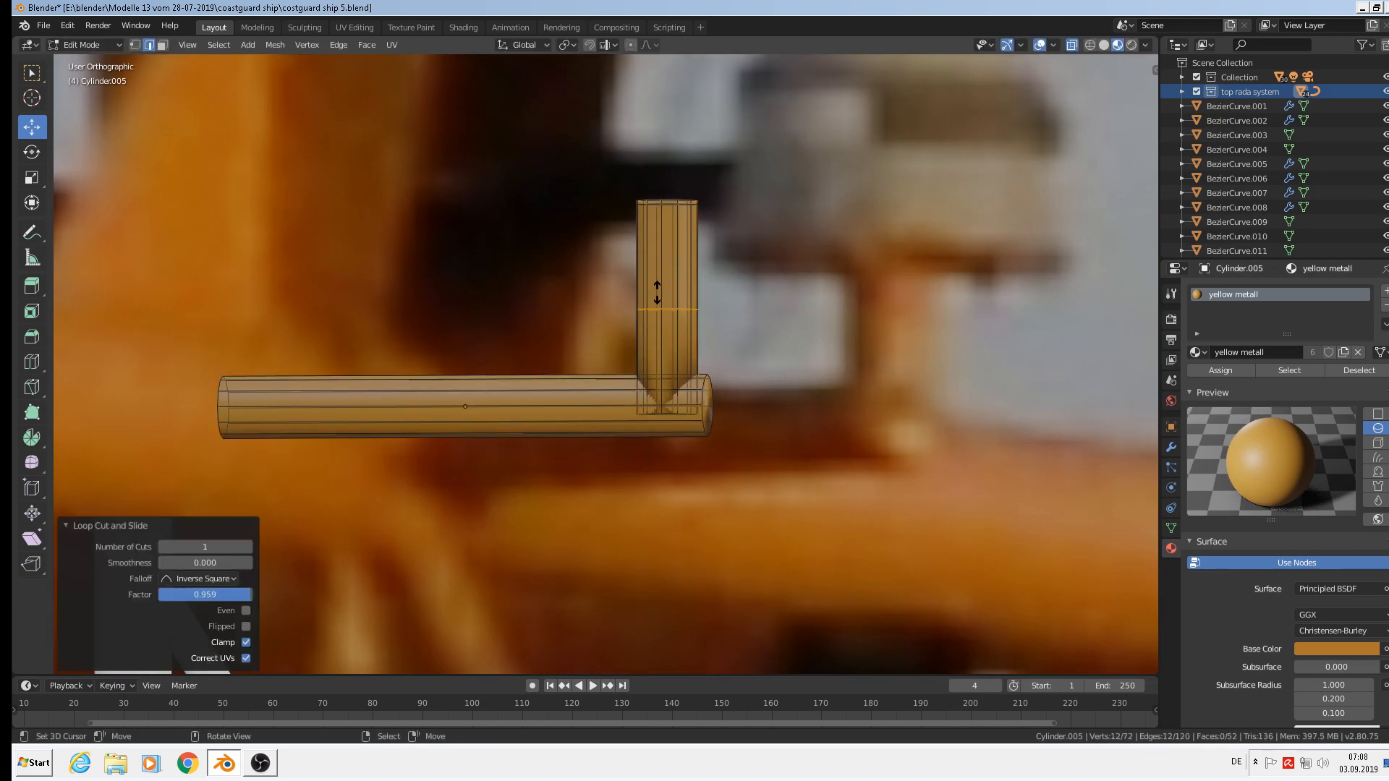
key(g)
key(g)
click(666, 393)
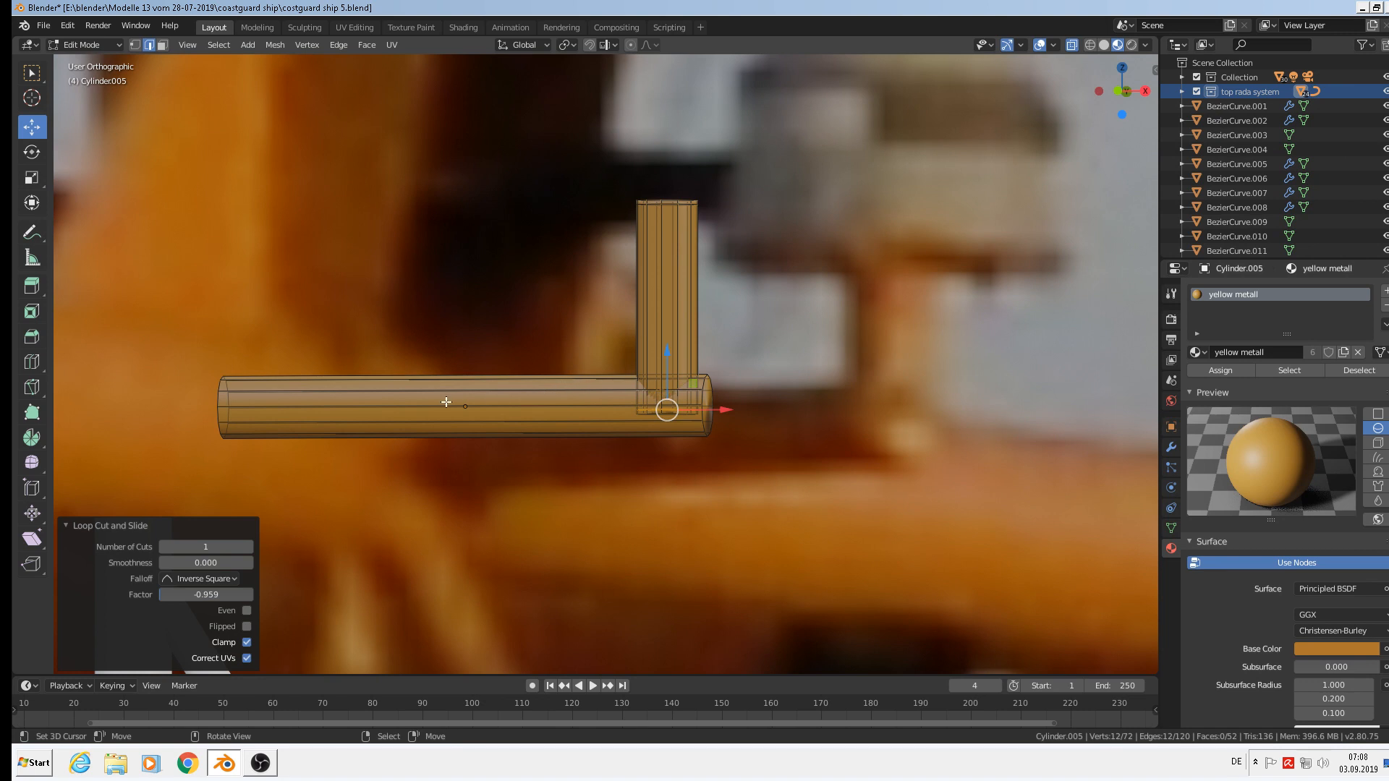
Add two loop cuts to the small horizontal bar, one near each end, the first with a slide factor of about 0.973
key(ctrl+r)
click(371, 387)
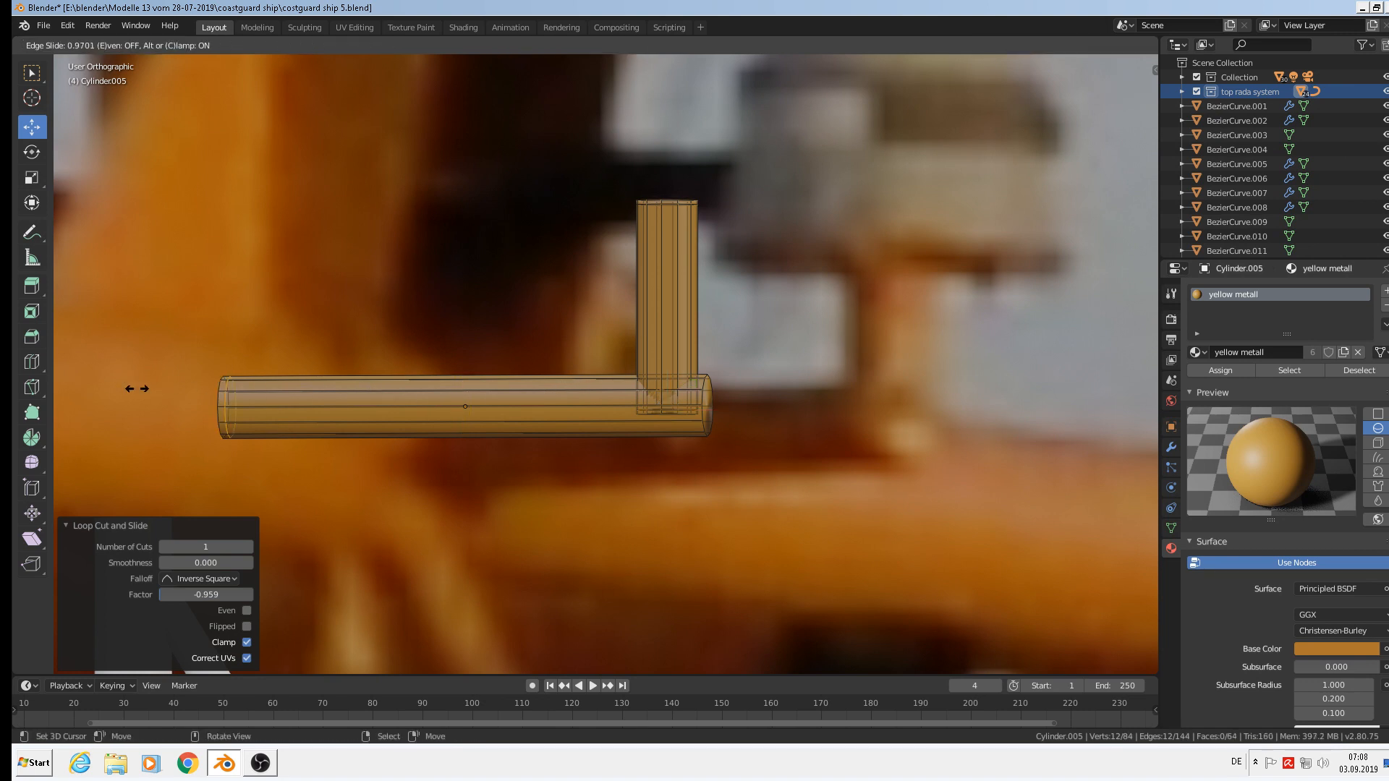
click(135, 389)
key(ctrl+r)
click(532, 394)
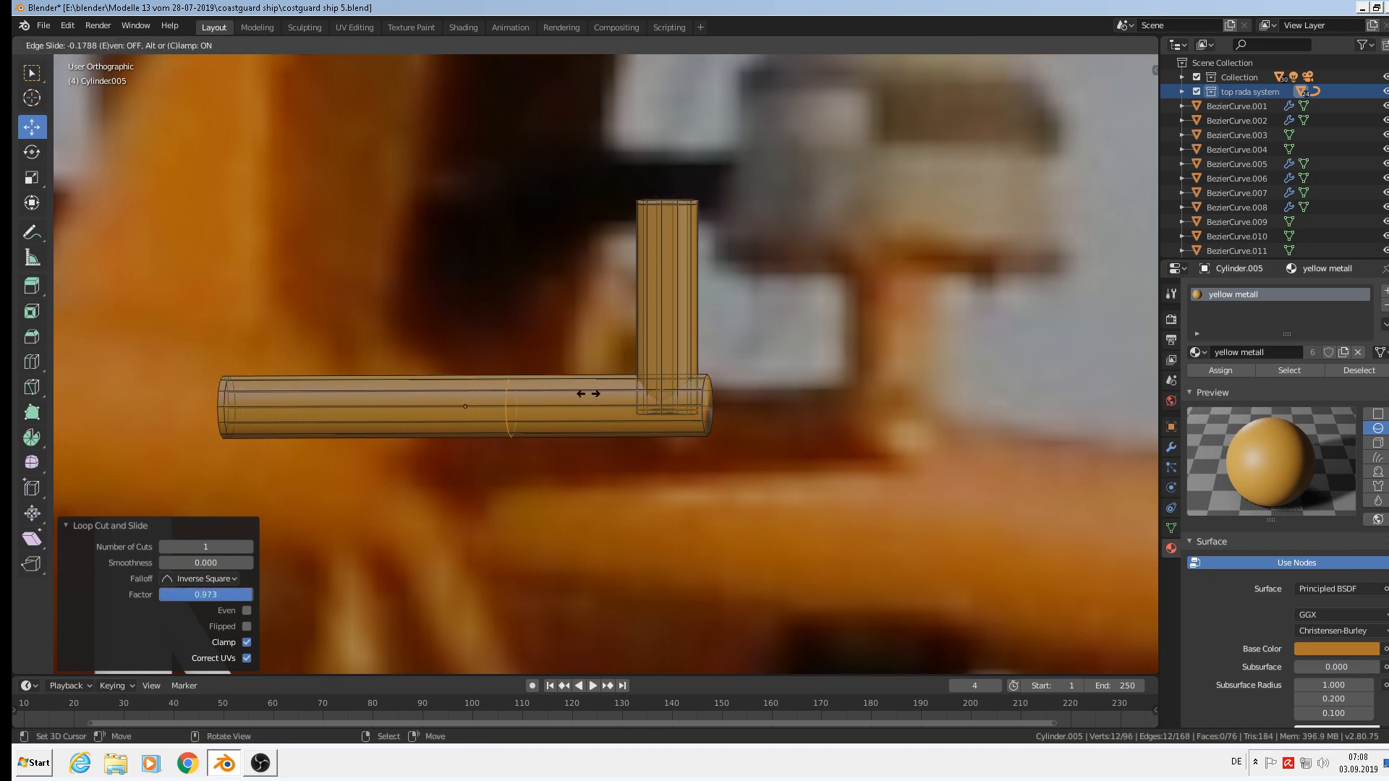
click(765, 412)
Bevel the end edge loop of the small horizontal bar beside the upright with one segment and a width of about 0.0127 m
scroll(738, 410, up, 3)
alt+right_click(684, 382)
alt+right_click(682, 381)
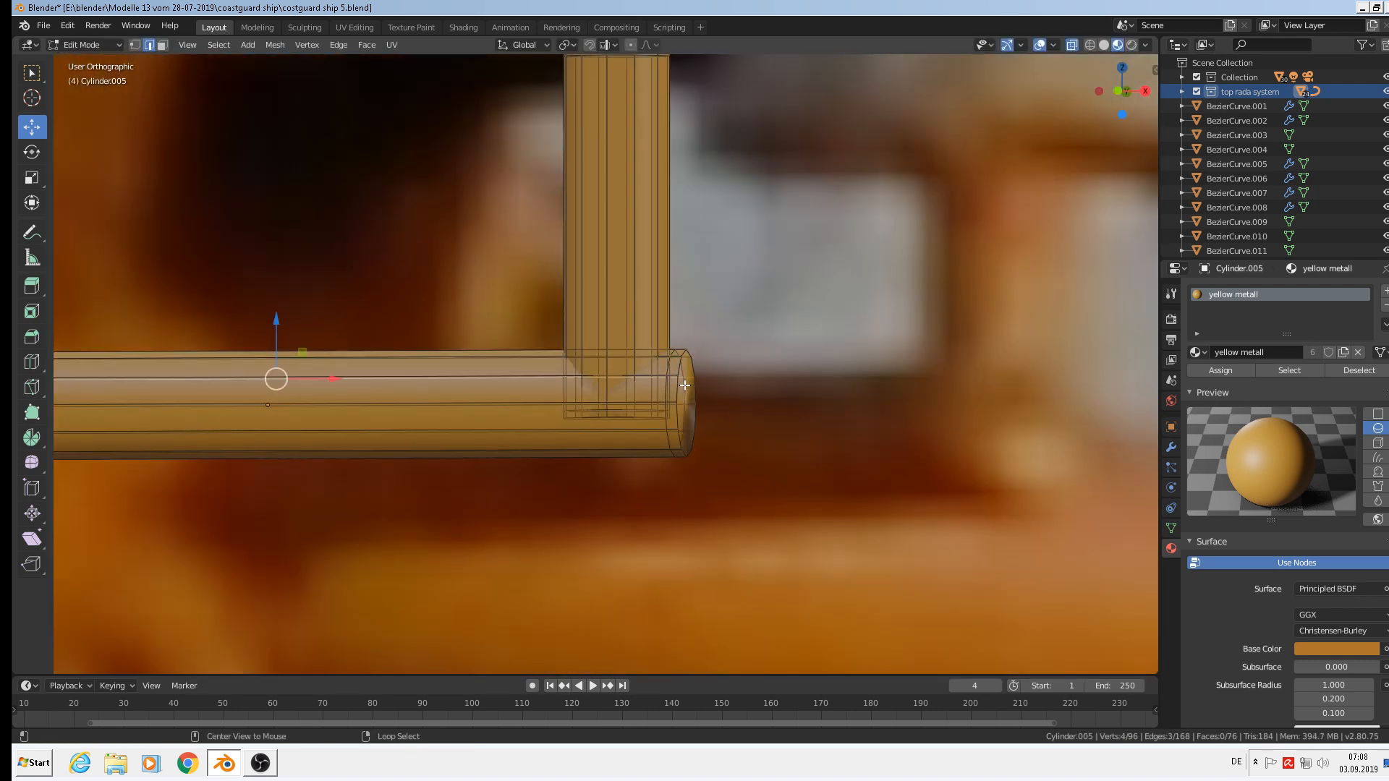
alt+right_click(685, 385)
key(ctrl+b)
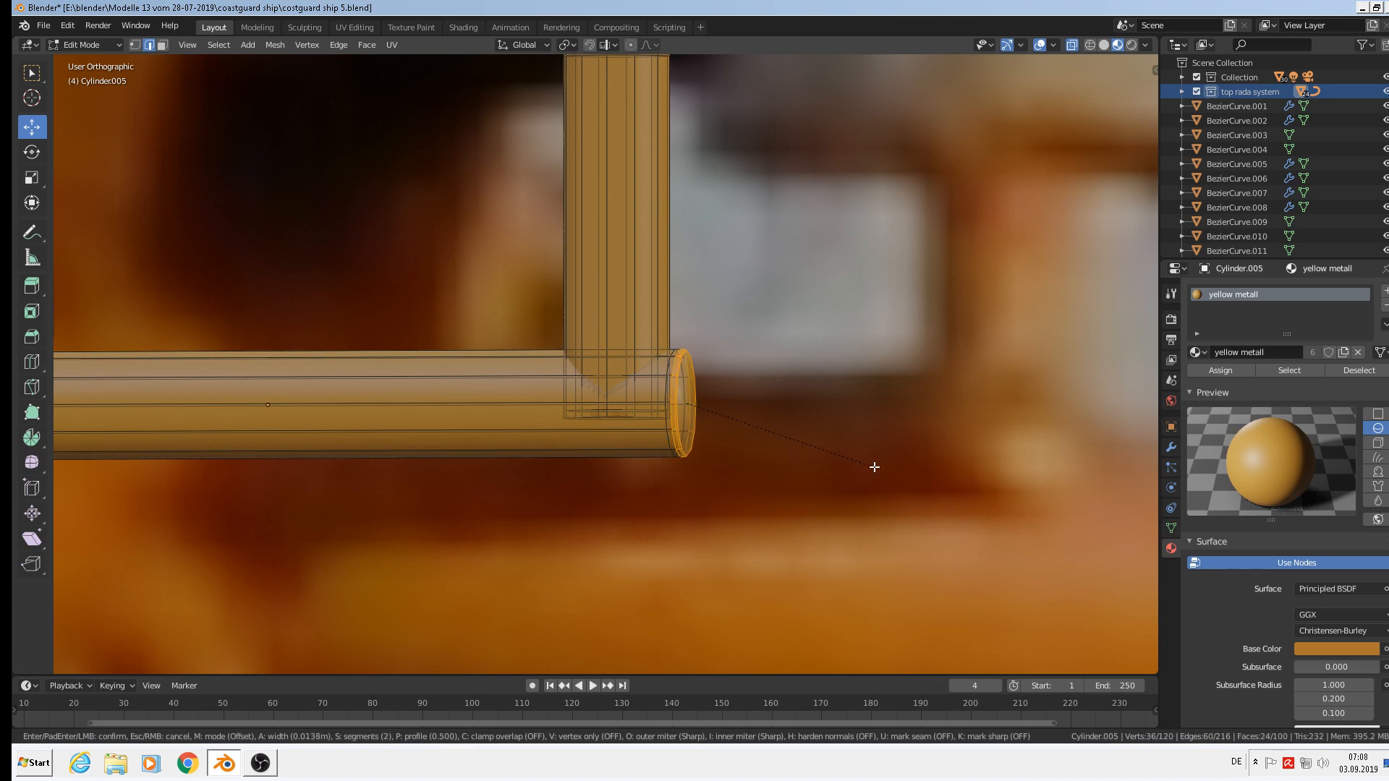
scroll(875, 467, down, 1)
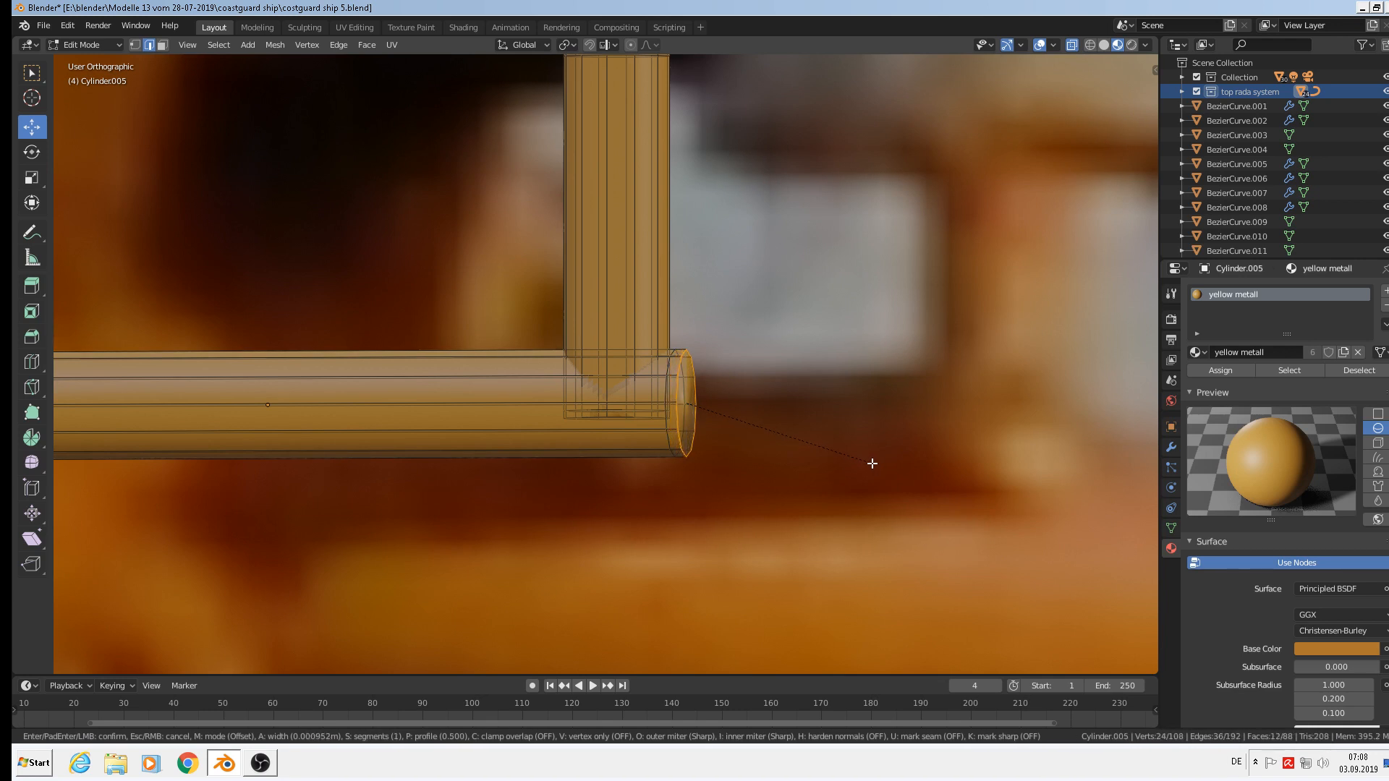
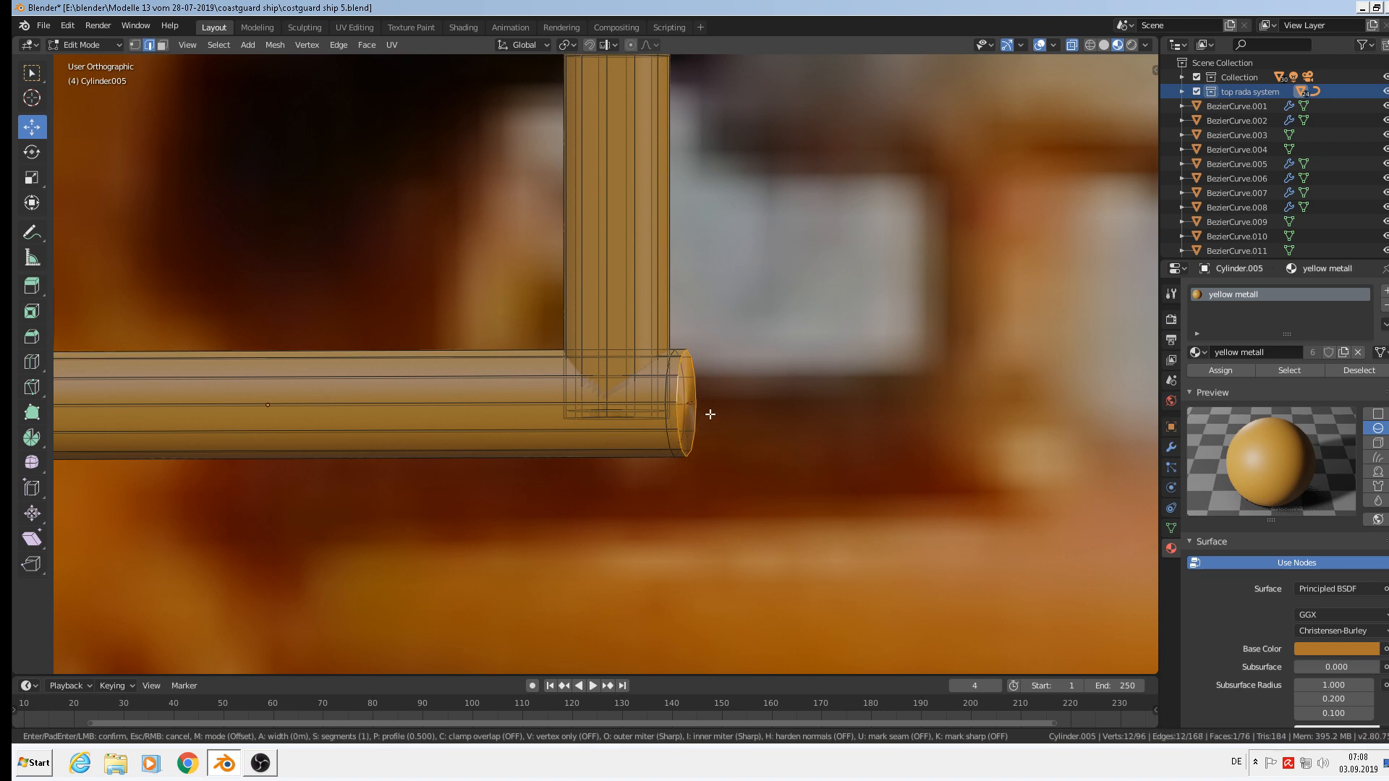
click(869, 482)
scroll(723, 285, down, 3)
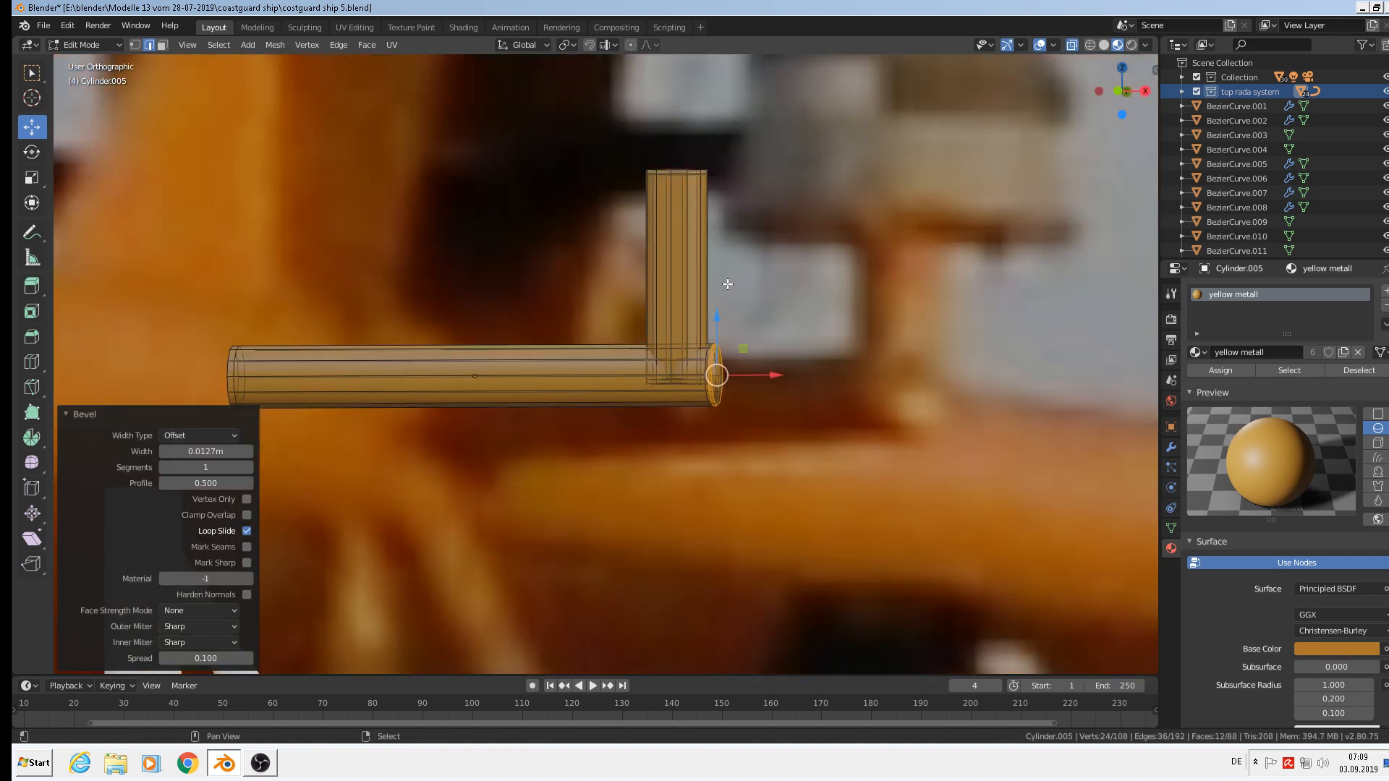
Bevel the top edge loop of the short upright with one segment and finish editing the bracket mesh
scroll(672, 204, up, 3)
alt+click(677, 154)
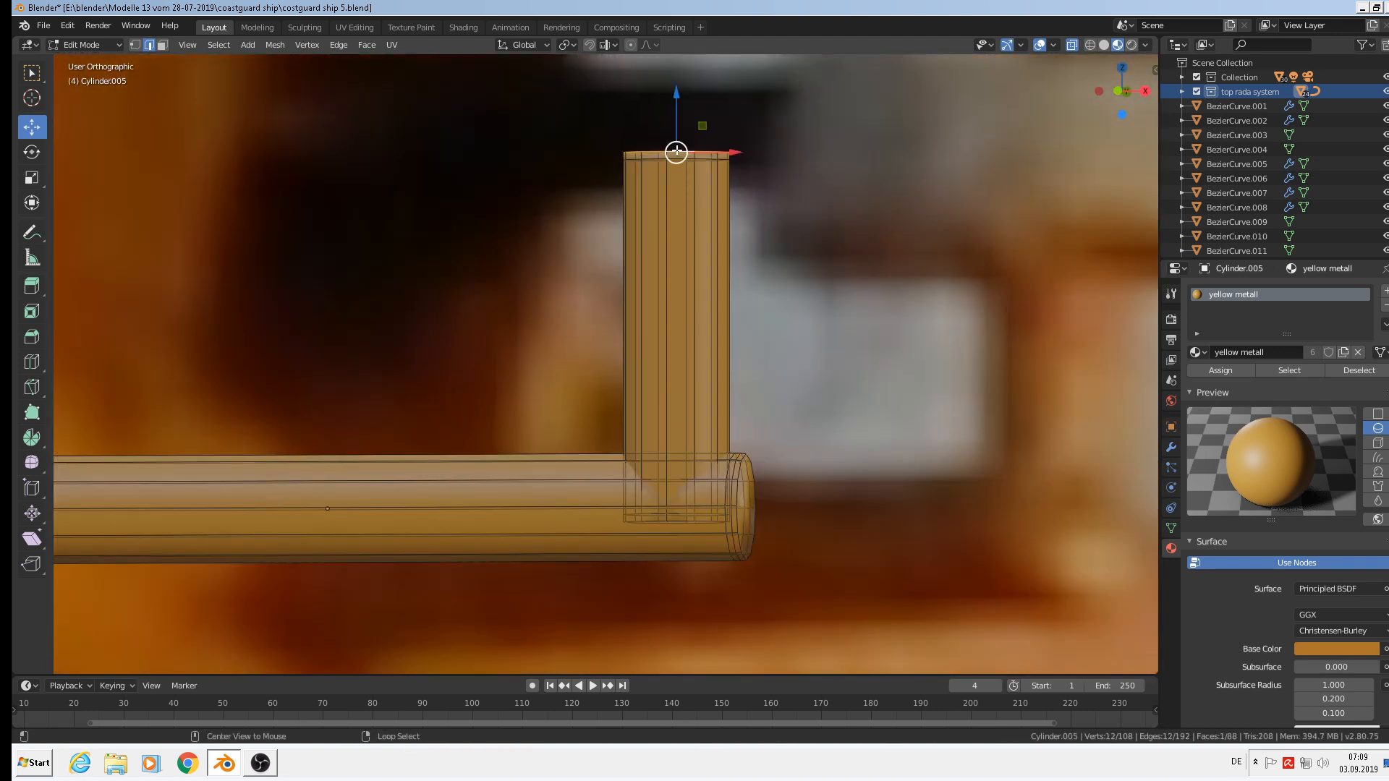
key(ctrl+b)
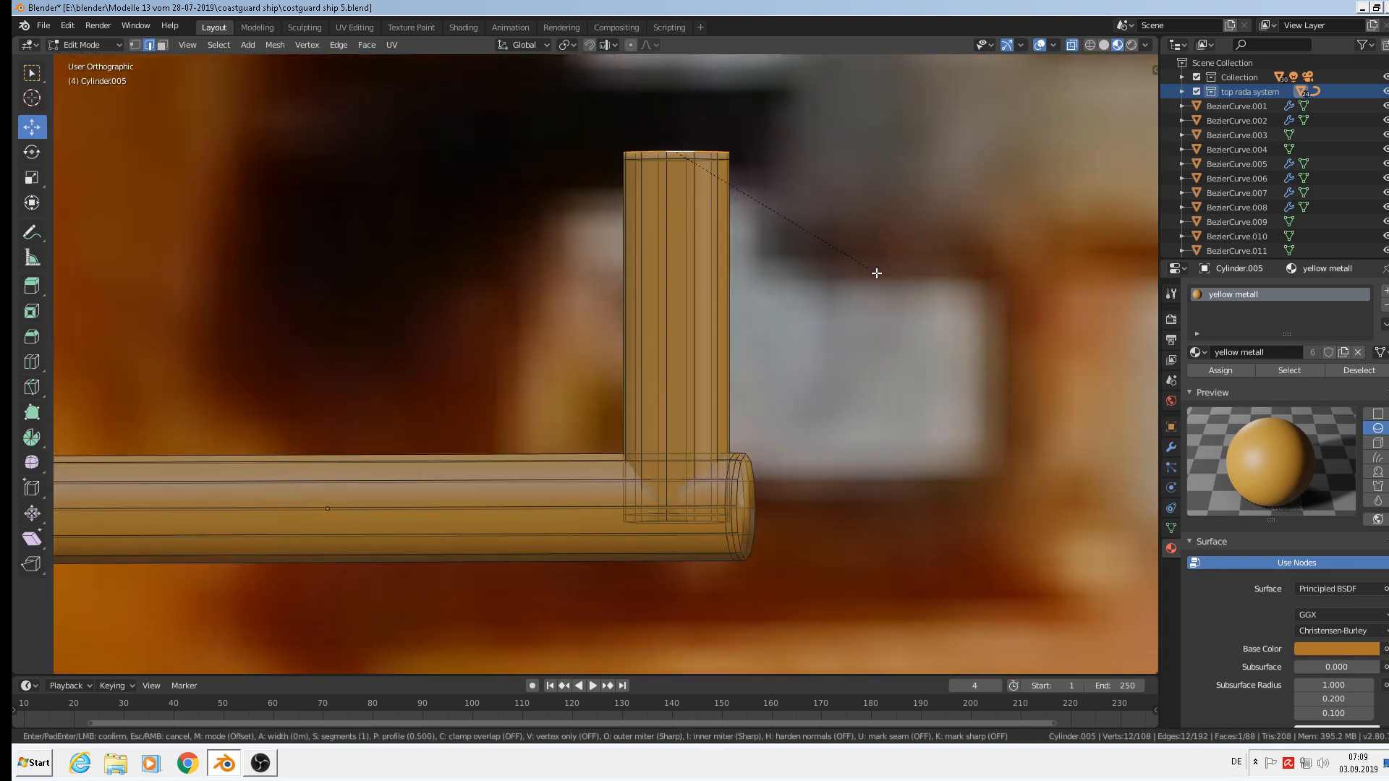
click(883, 282)
scroll(745, 269, down, 3)
key(Tab)
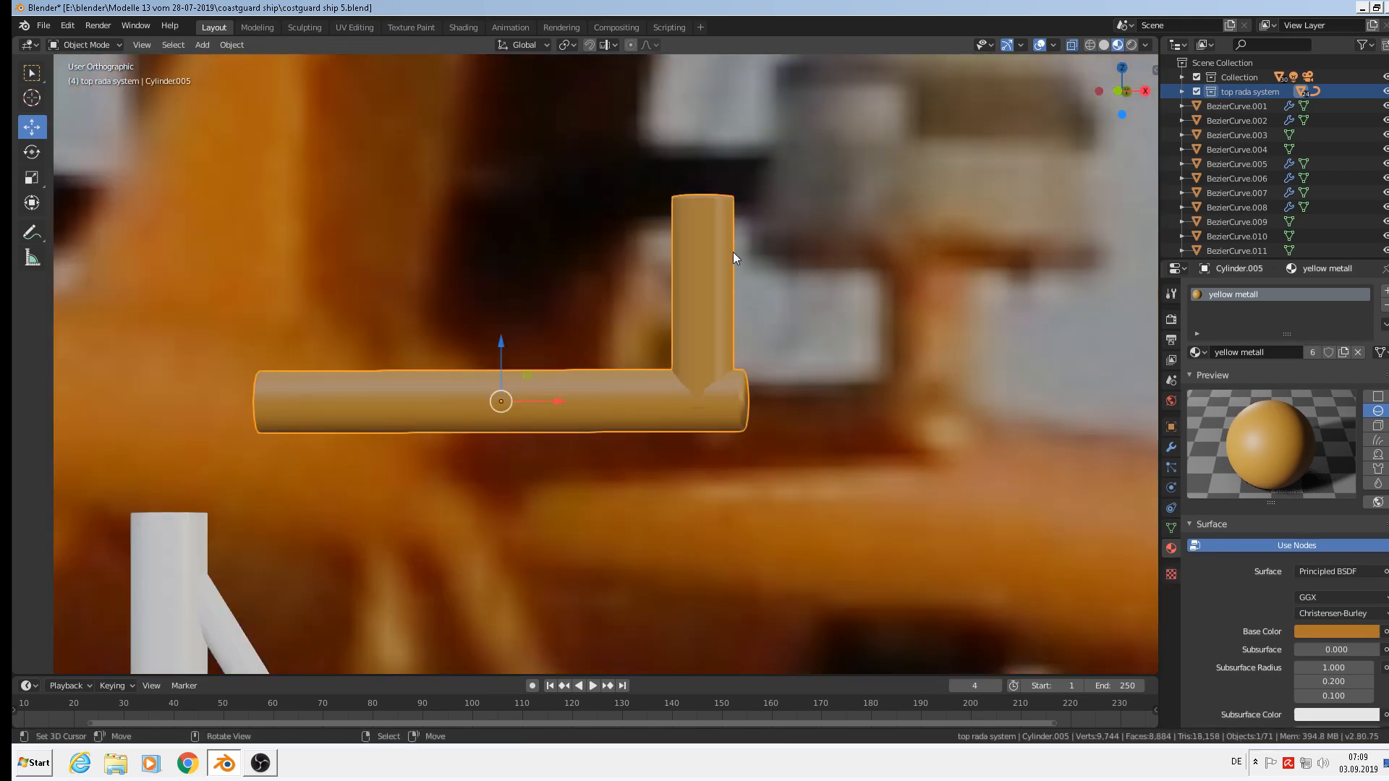
Move the yellow bracket to the row of finished equipment, by about 0.149 m in X, 0.0288 m in Y and -0.0609 m in Z
scroll(732, 252, down, 8)
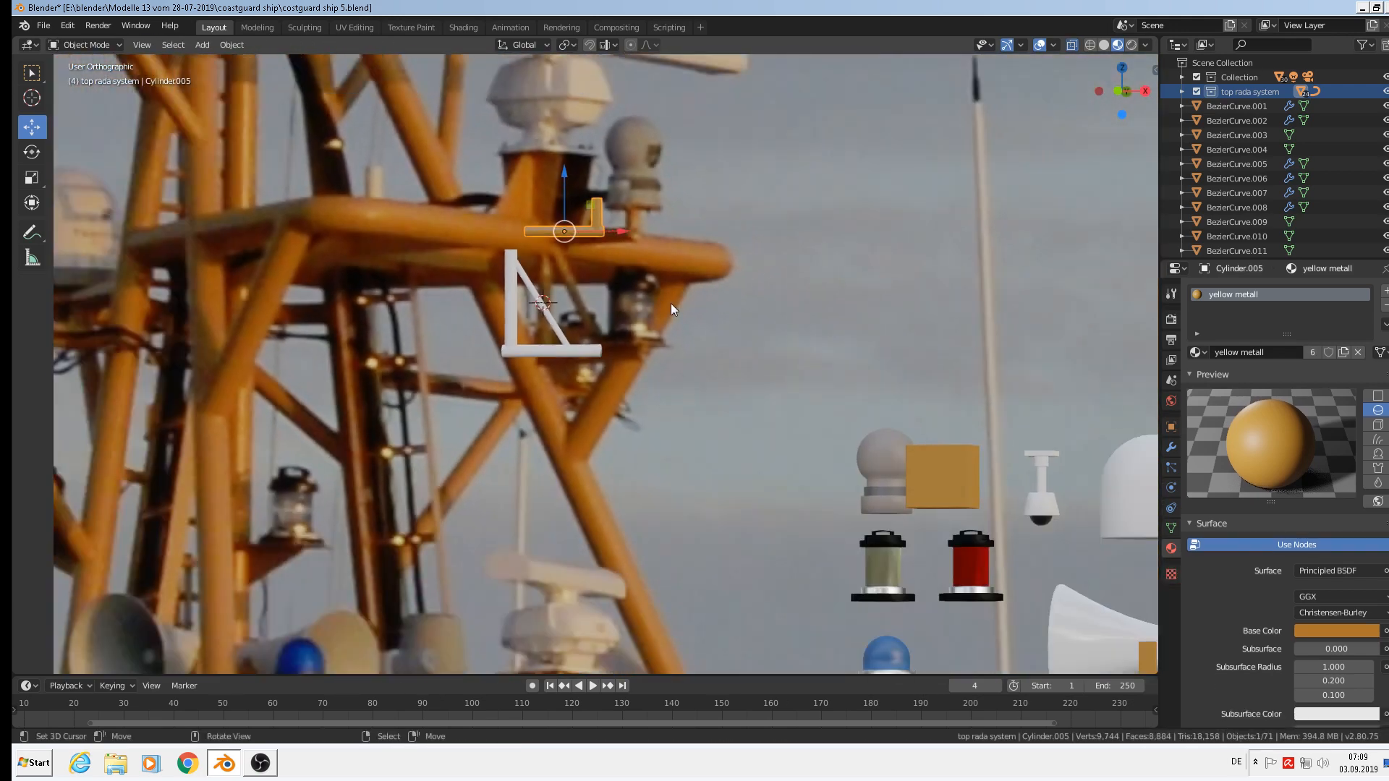
scroll(671, 303, down, 2)
key(g)
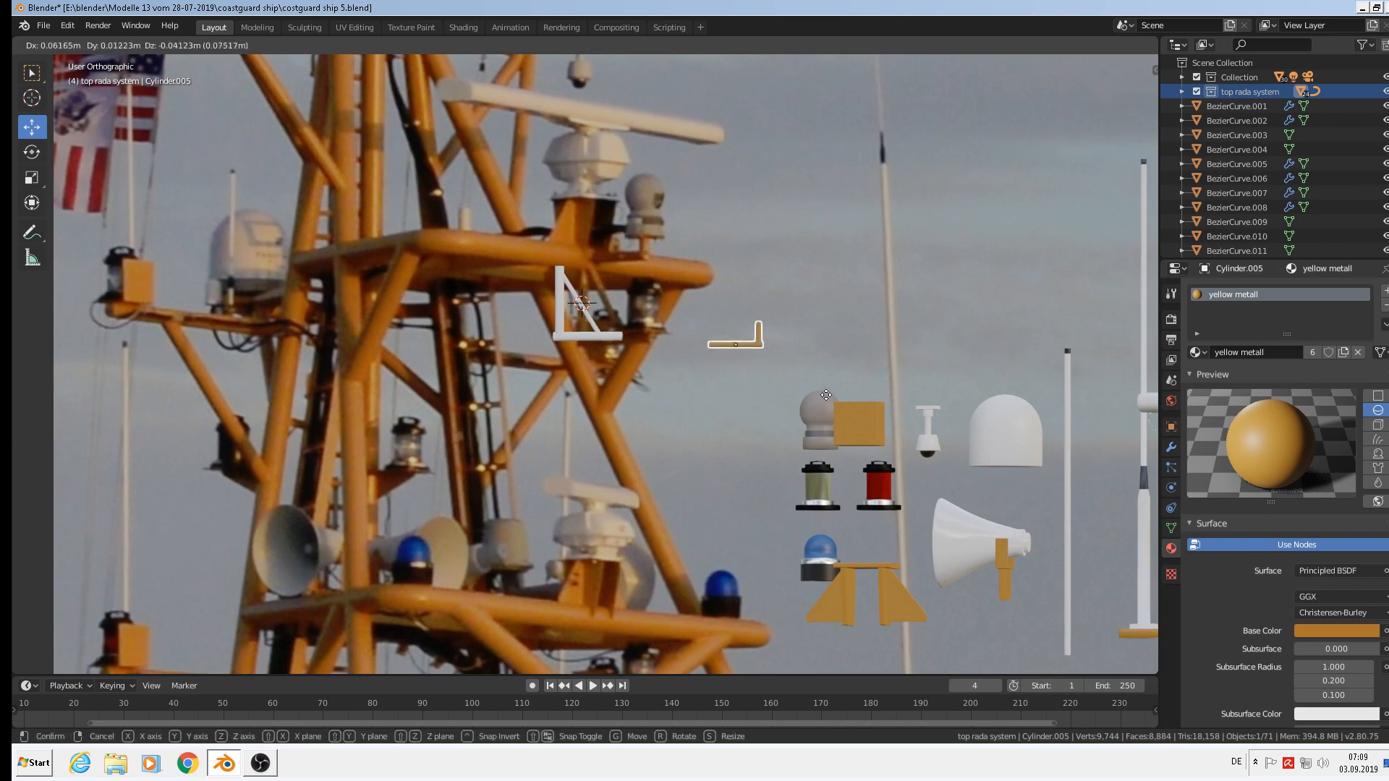
click(904, 405)
Add a cube beside the white triangular bracket and shrink it in two passes, by factors of about 0.029 and 0.152
scroll(538, 306, up, 3)
scroll(642, 340, up, 1)
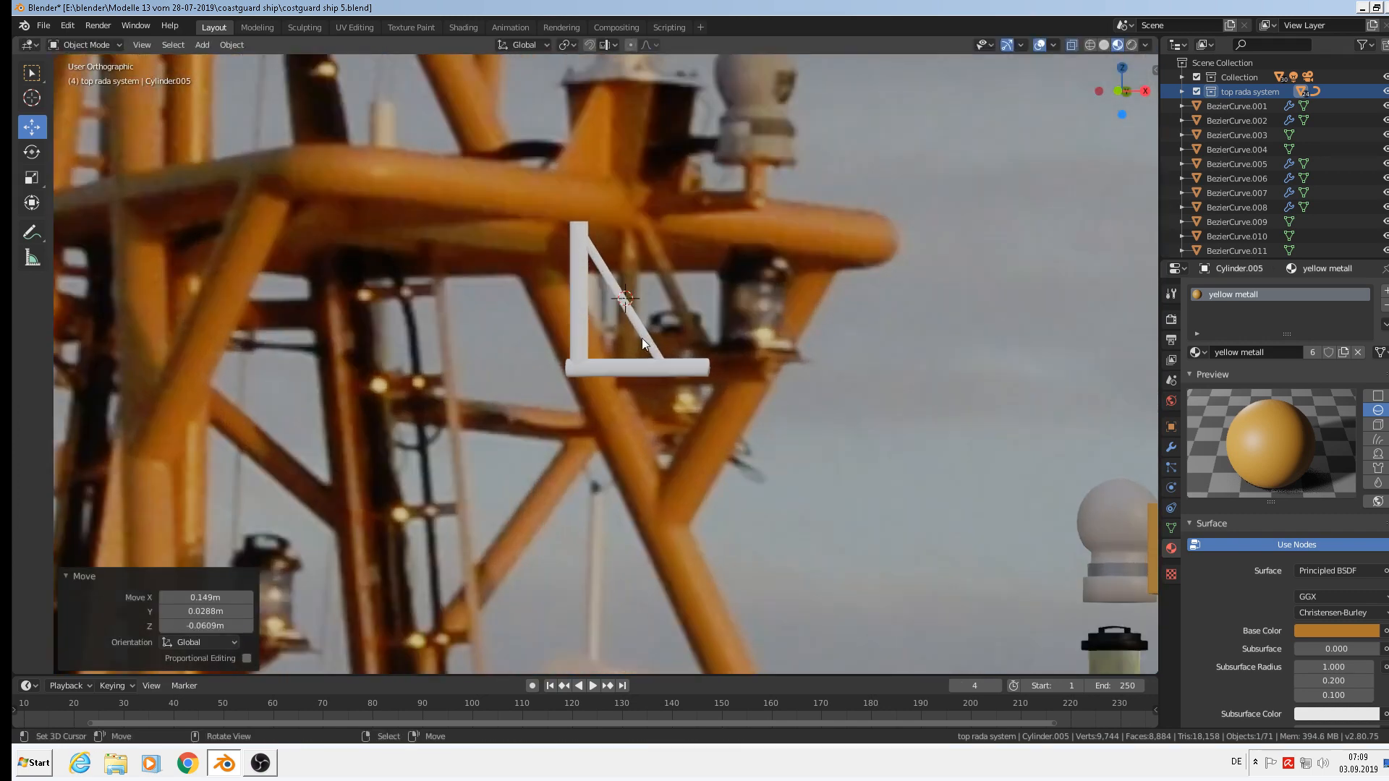
scroll(728, 364, down, 1)
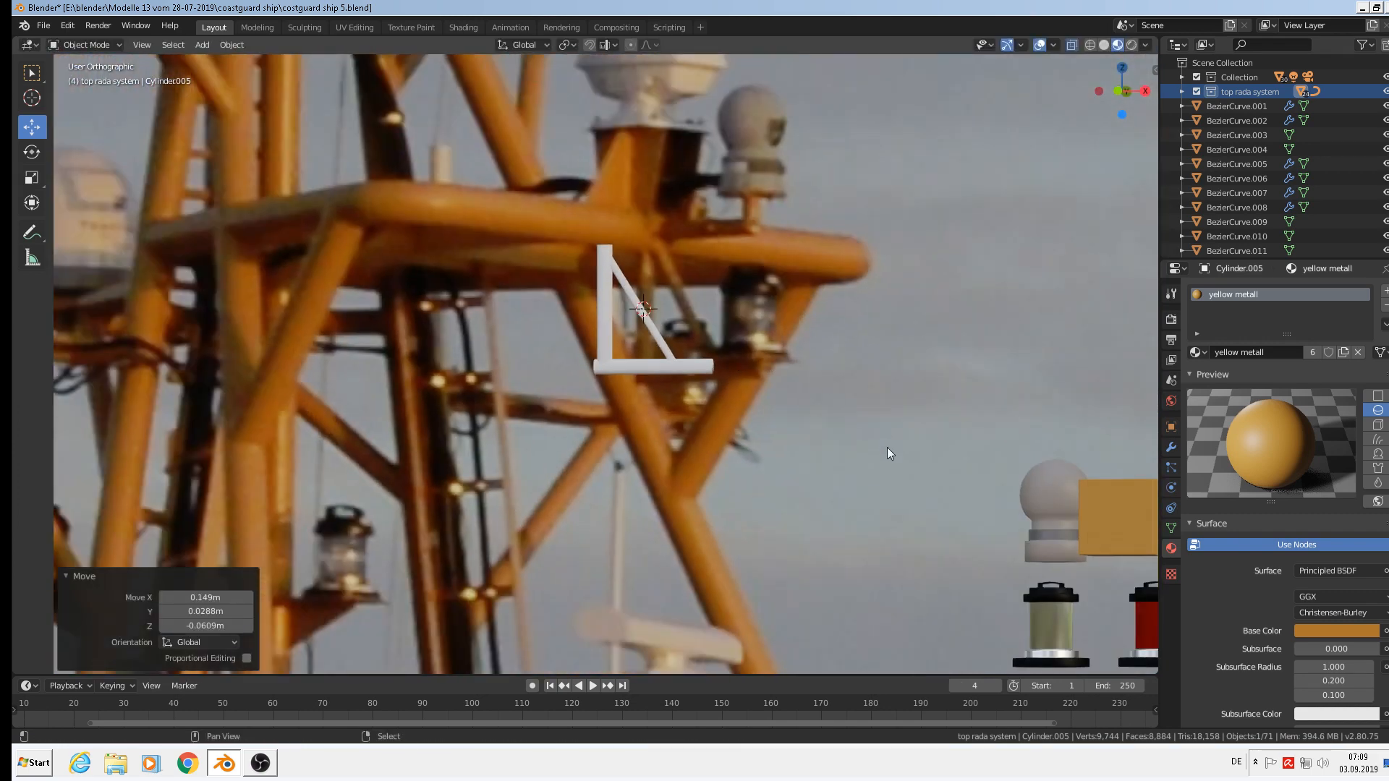
scroll(587, 350, down, 1)
scroll(936, 623, down, 1)
scroll(936, 623, up, 1)
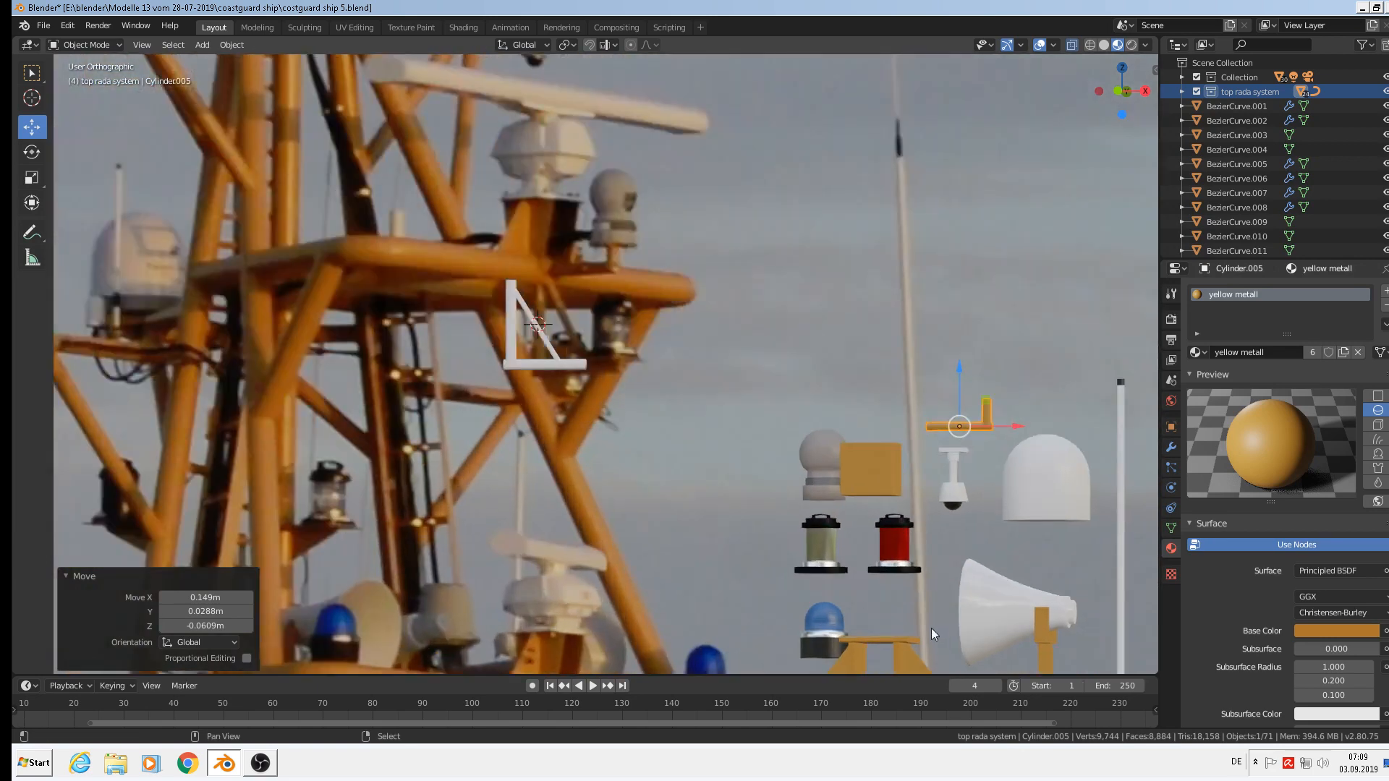
shift+middle_drag(931, 628, 805, 473)
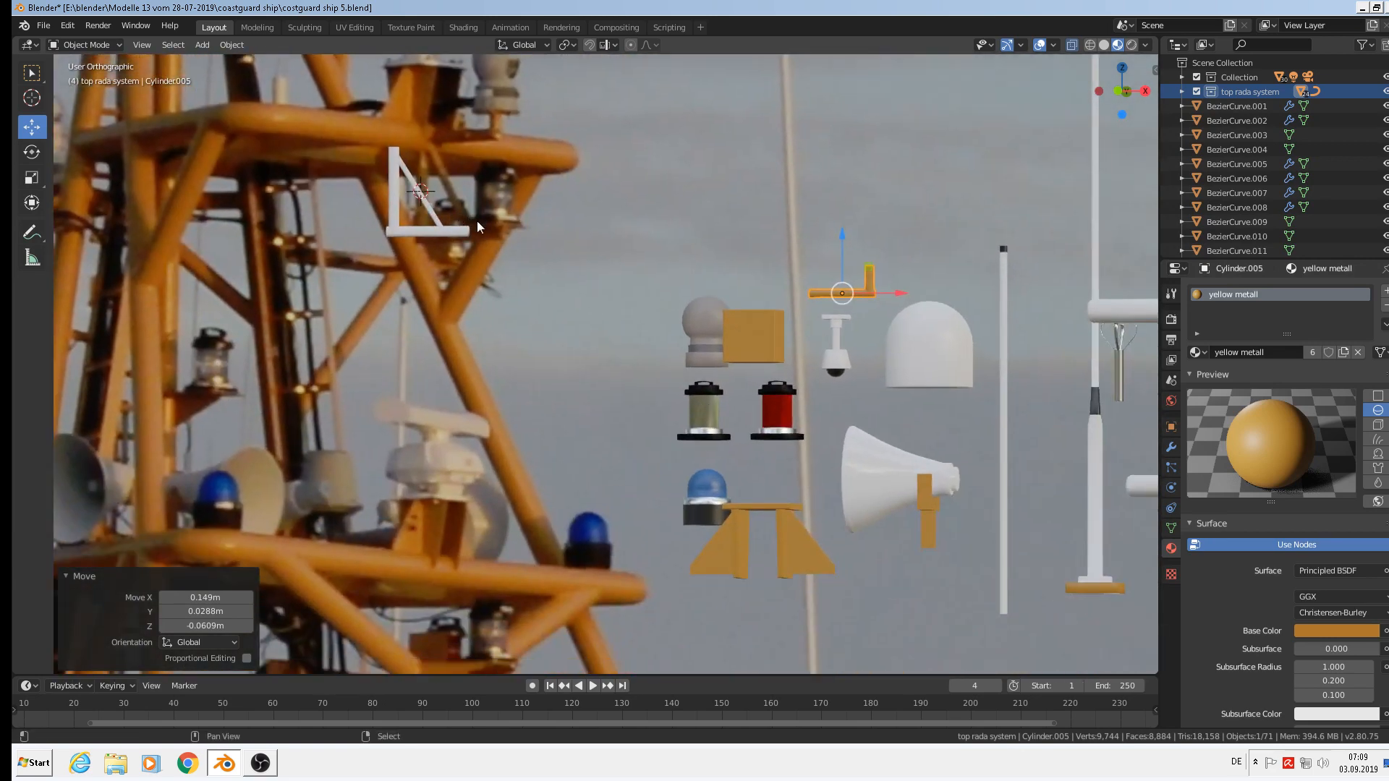
shift+middle_drag(476, 220, 608, 310)
scroll(580, 295, up, 6)
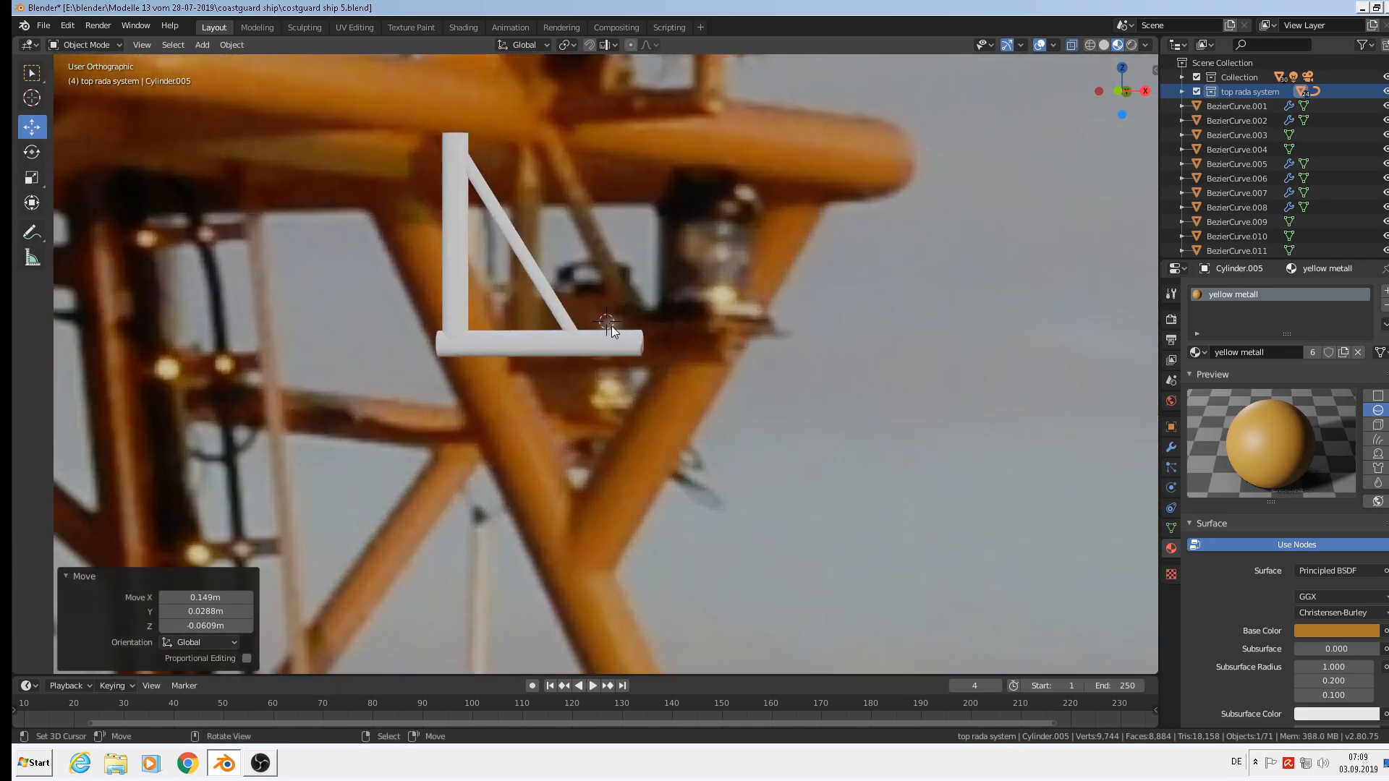
click(198, 48)
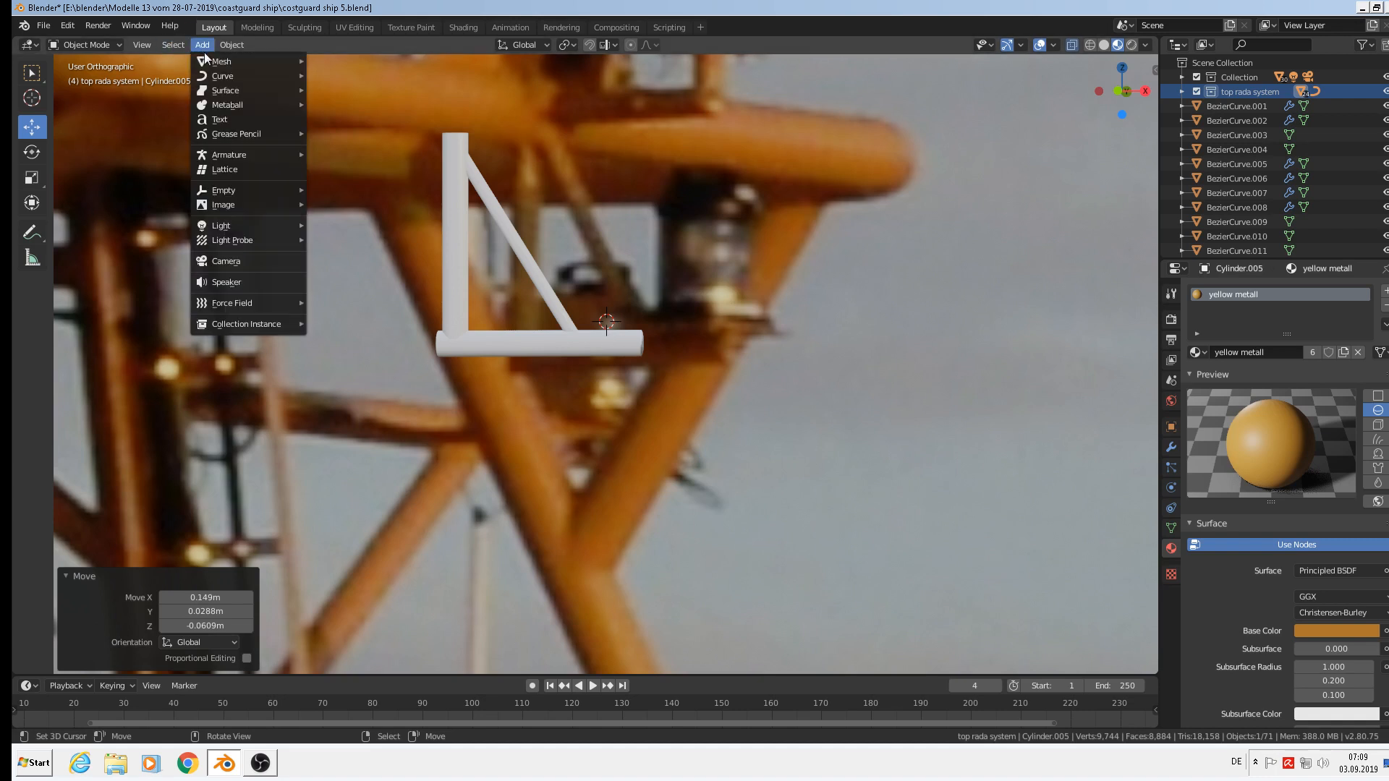
mouse_move(238, 61)
click(331, 75)
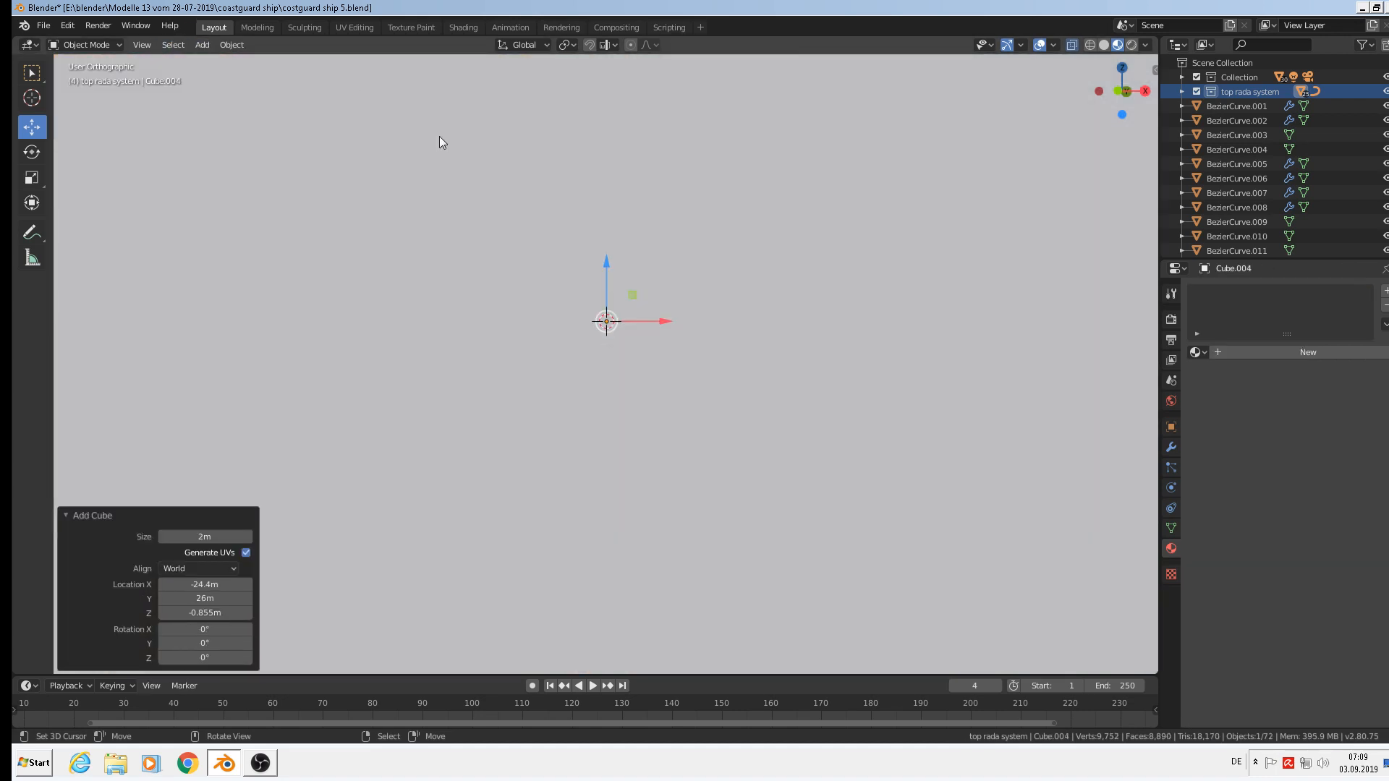
key(s)
click(612, 313)
key(s)
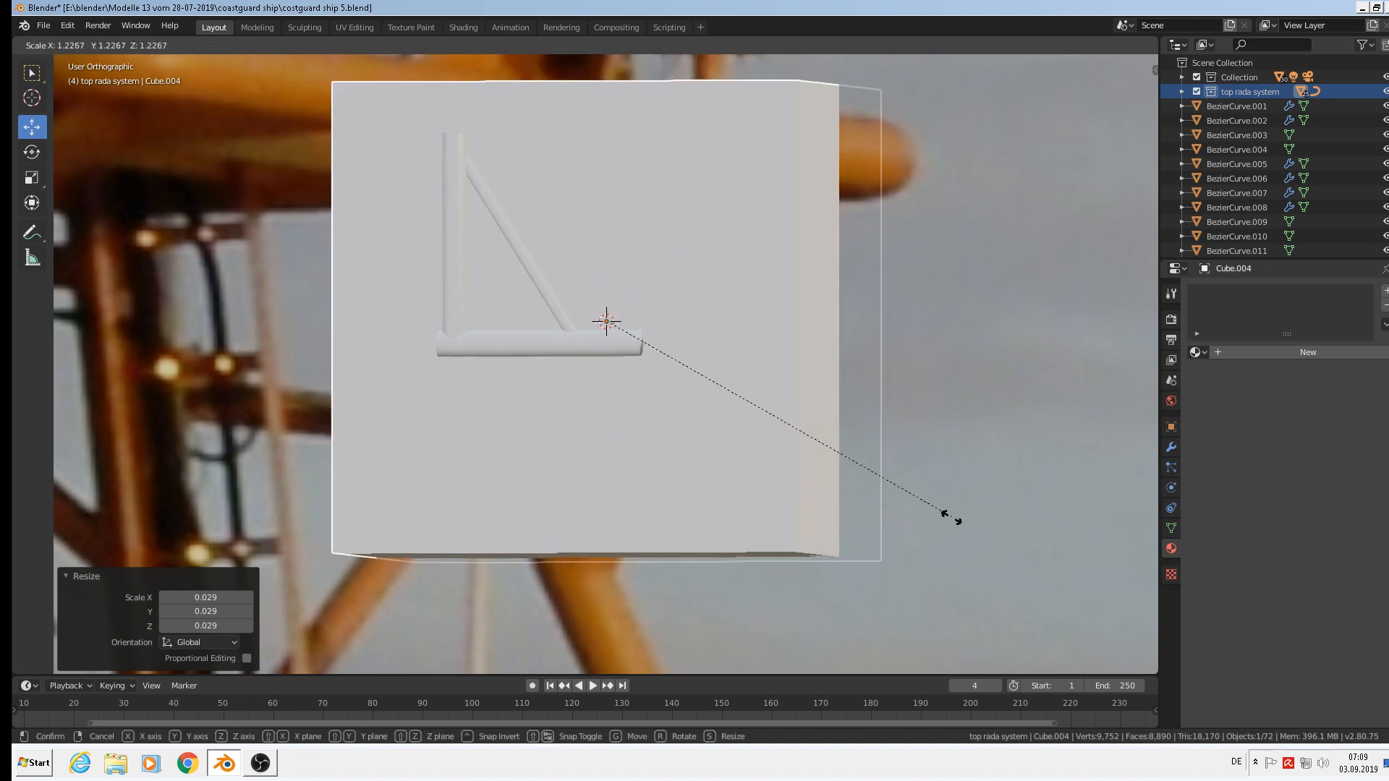
click(614, 369)
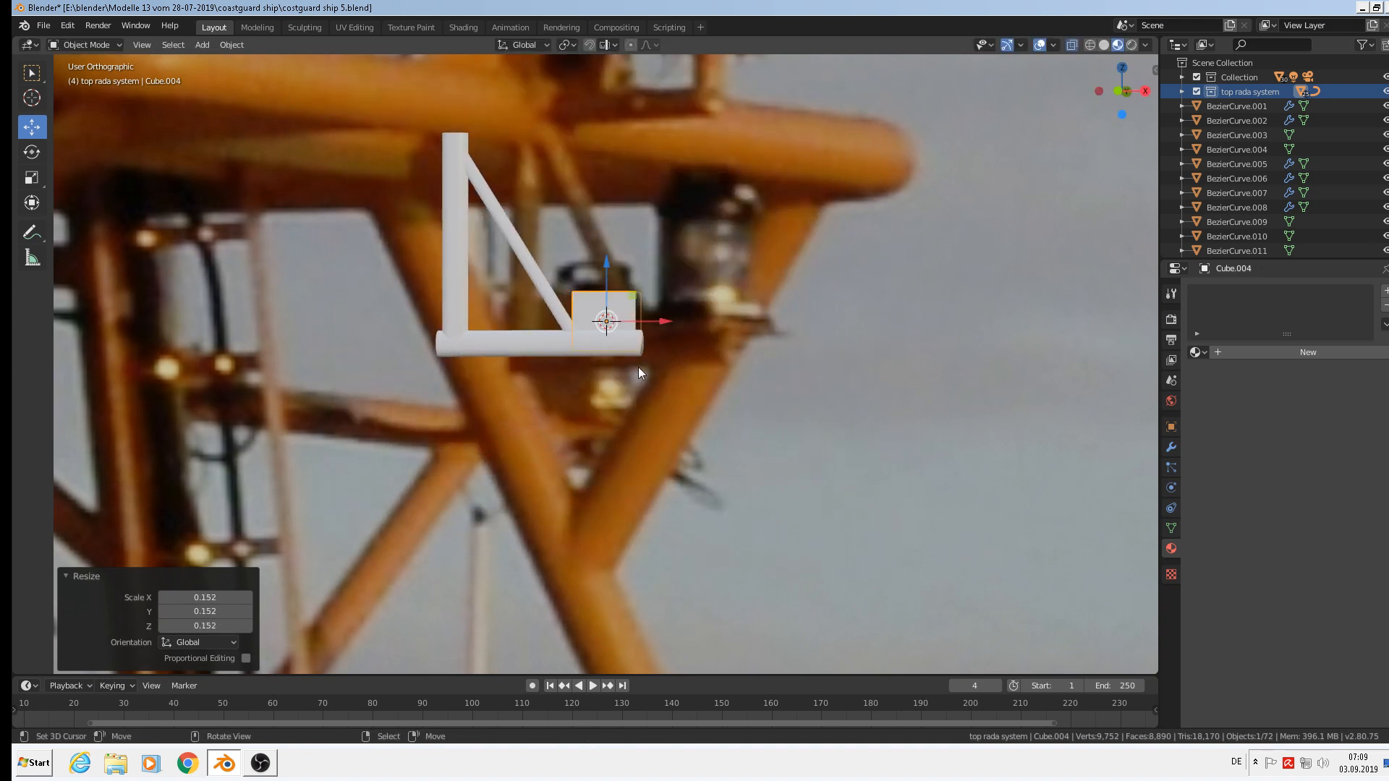
In front view, shift the cube along X to the free end of the white horizontal bar and enlarge it by about 1.806
key(KP_1)
drag(658, 320, 774, 329)
key(s)
click(902, 372)
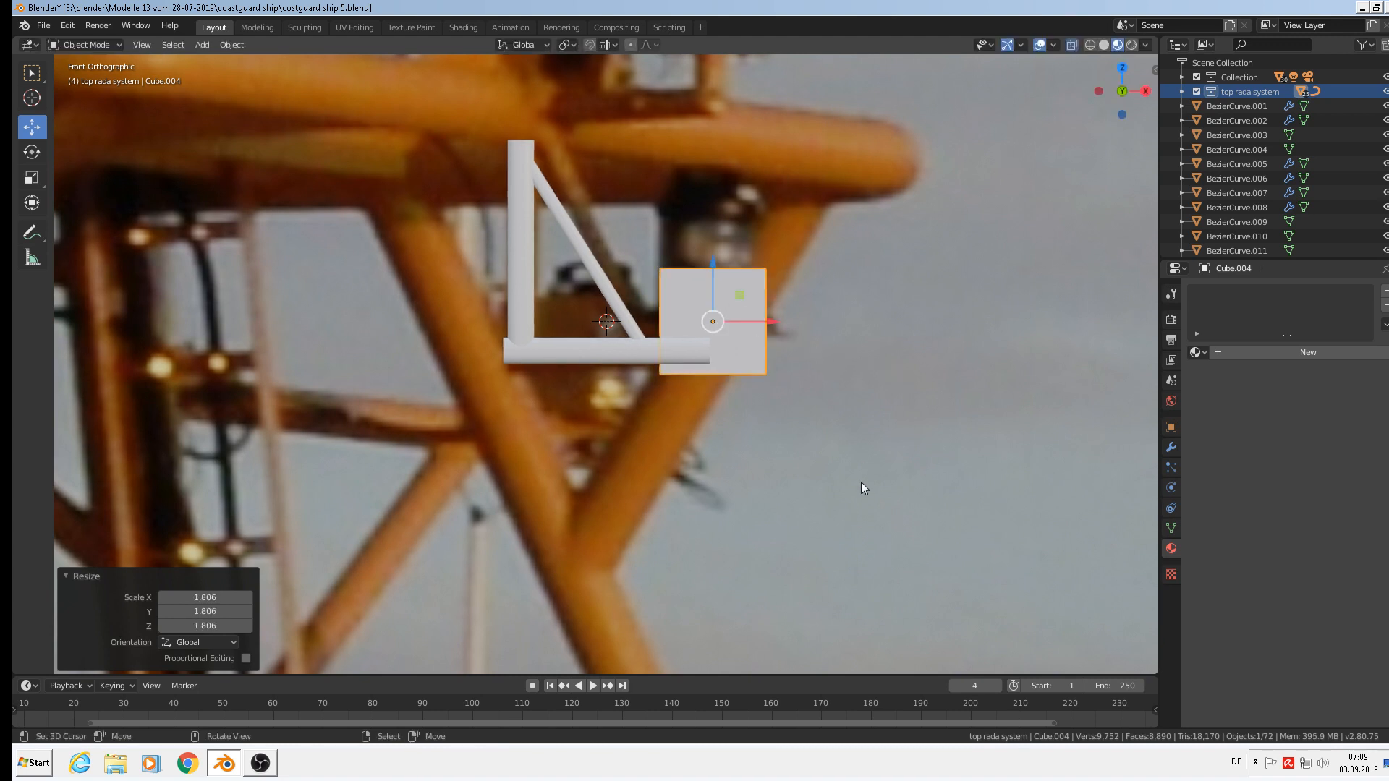
Flatten the cube into a plate with a Z scale of about 0.112 and lower it about 0.00132 m towards the bar
key(s)
key(z)
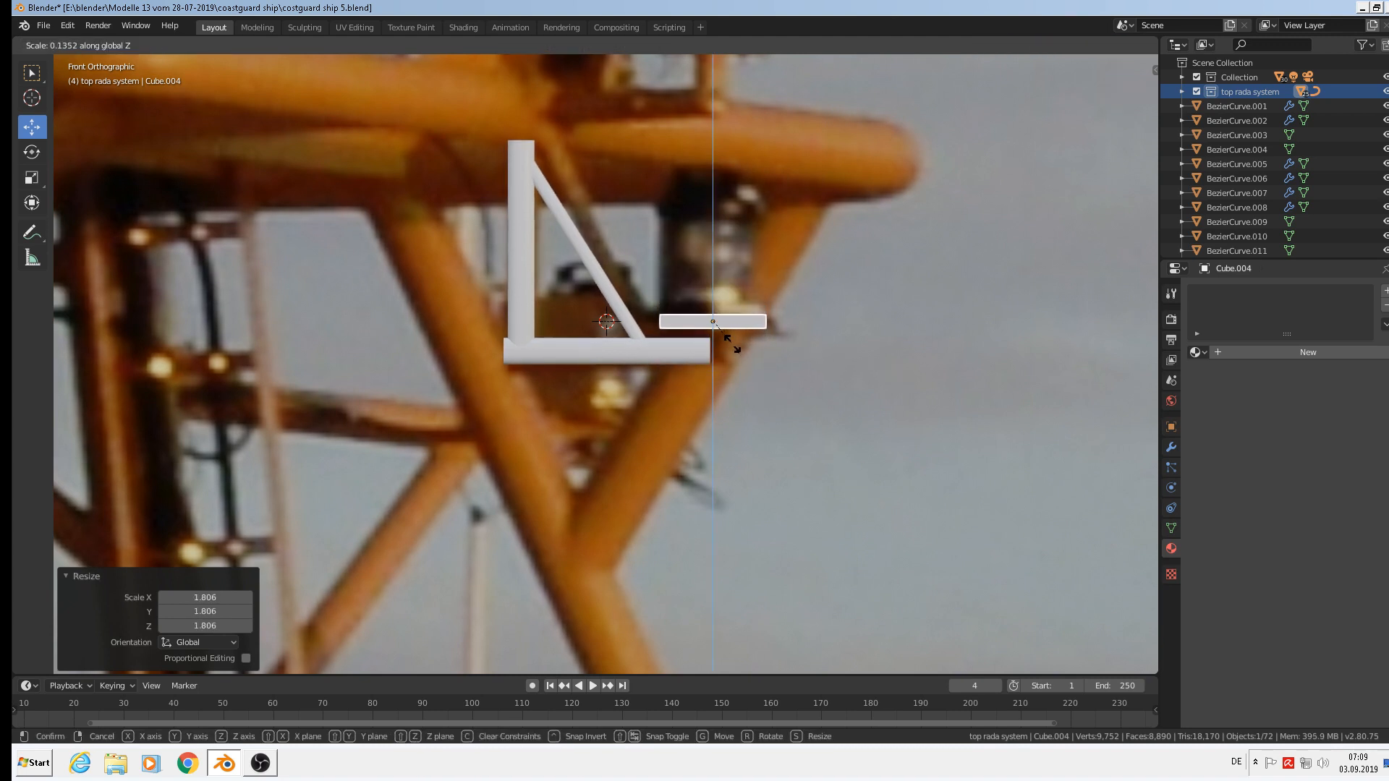
click(729, 339)
key(g)
key(z)
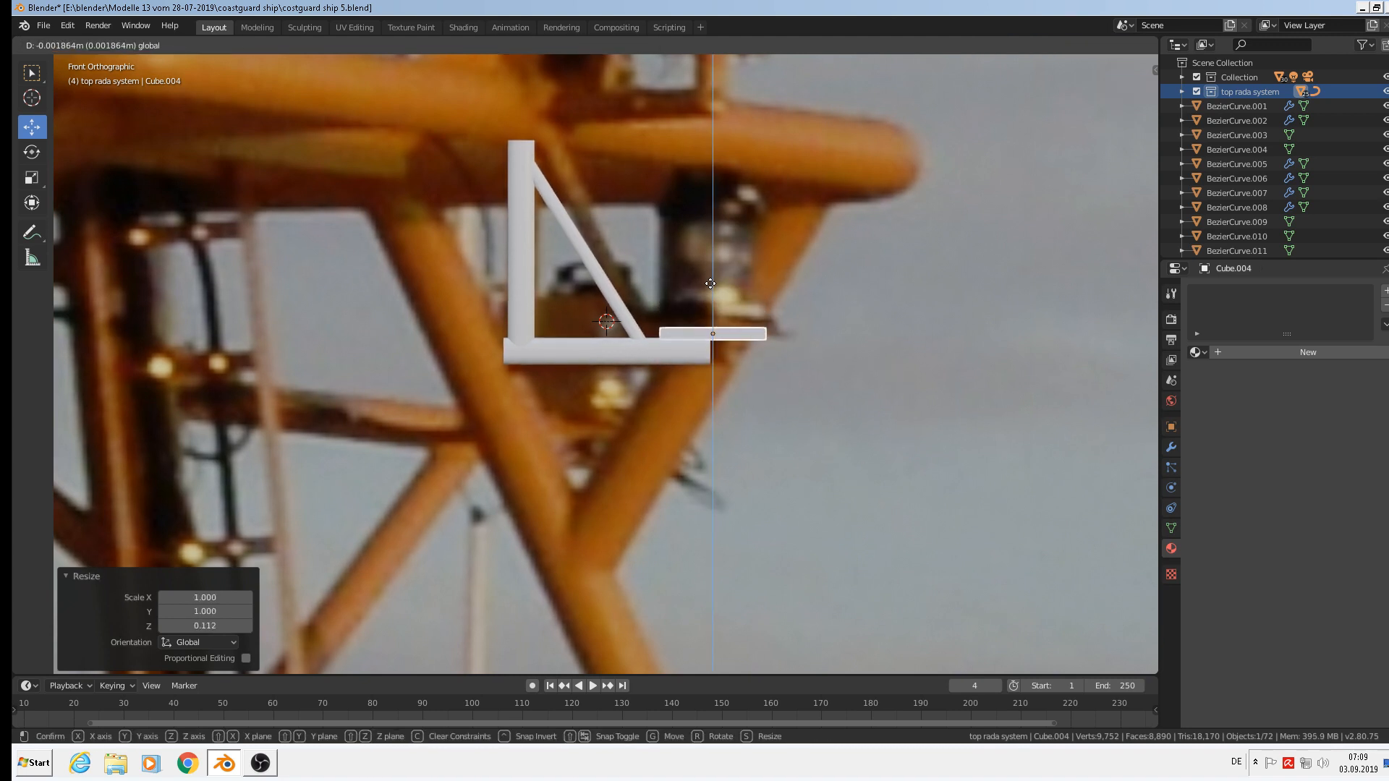
click(722, 309)
Thicken the plate along Z by about 1.298 and move it about -0.0023 m in X to rest on the bar beside the diagonal brace
key(s)
key(z)
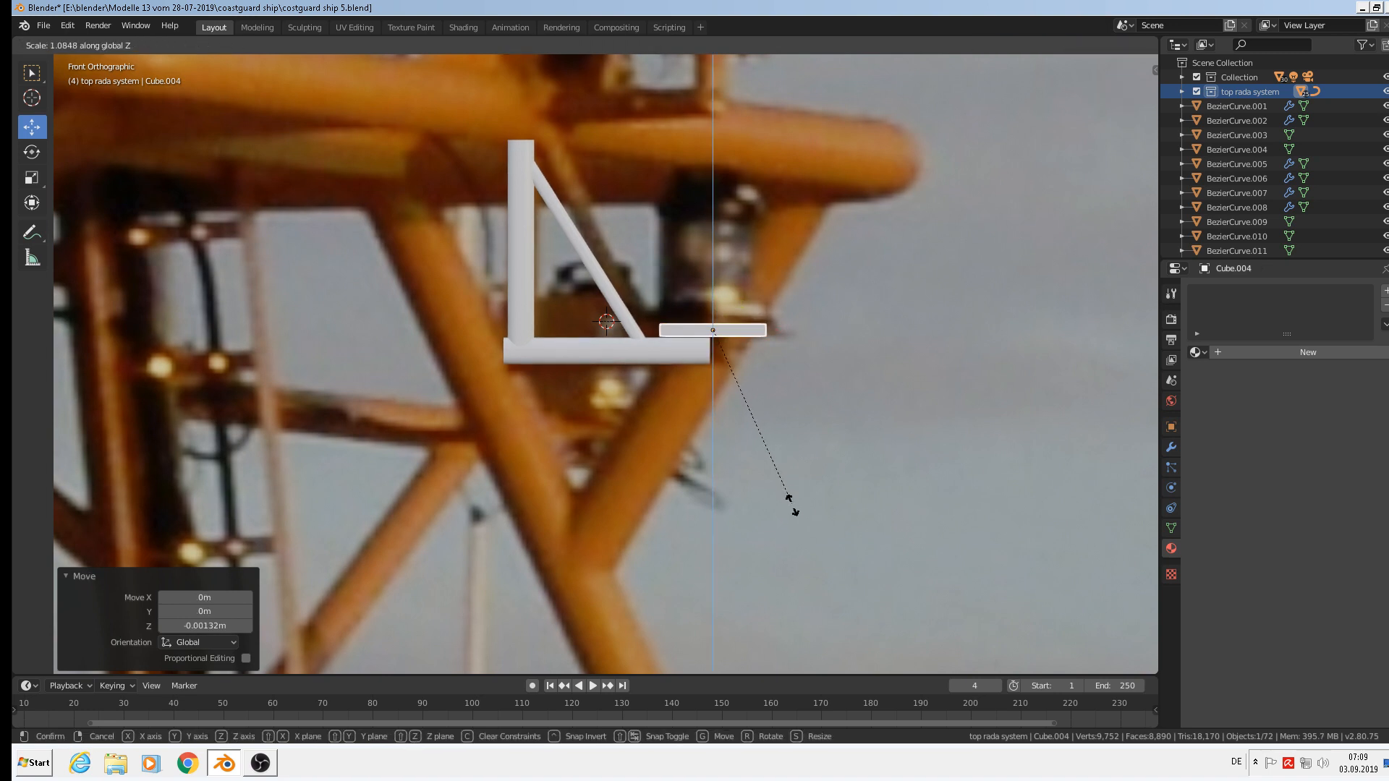
click(796, 554)
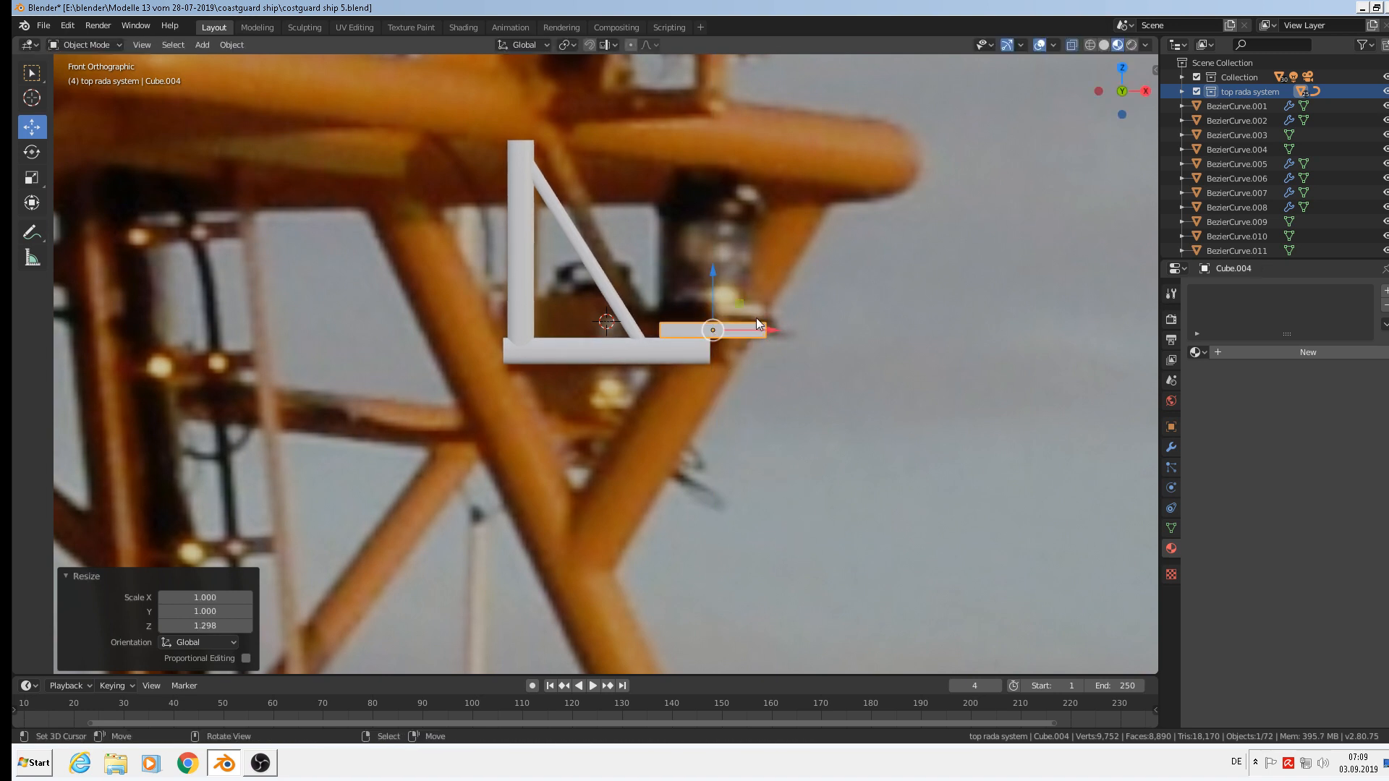
key(g)
click(722, 355)
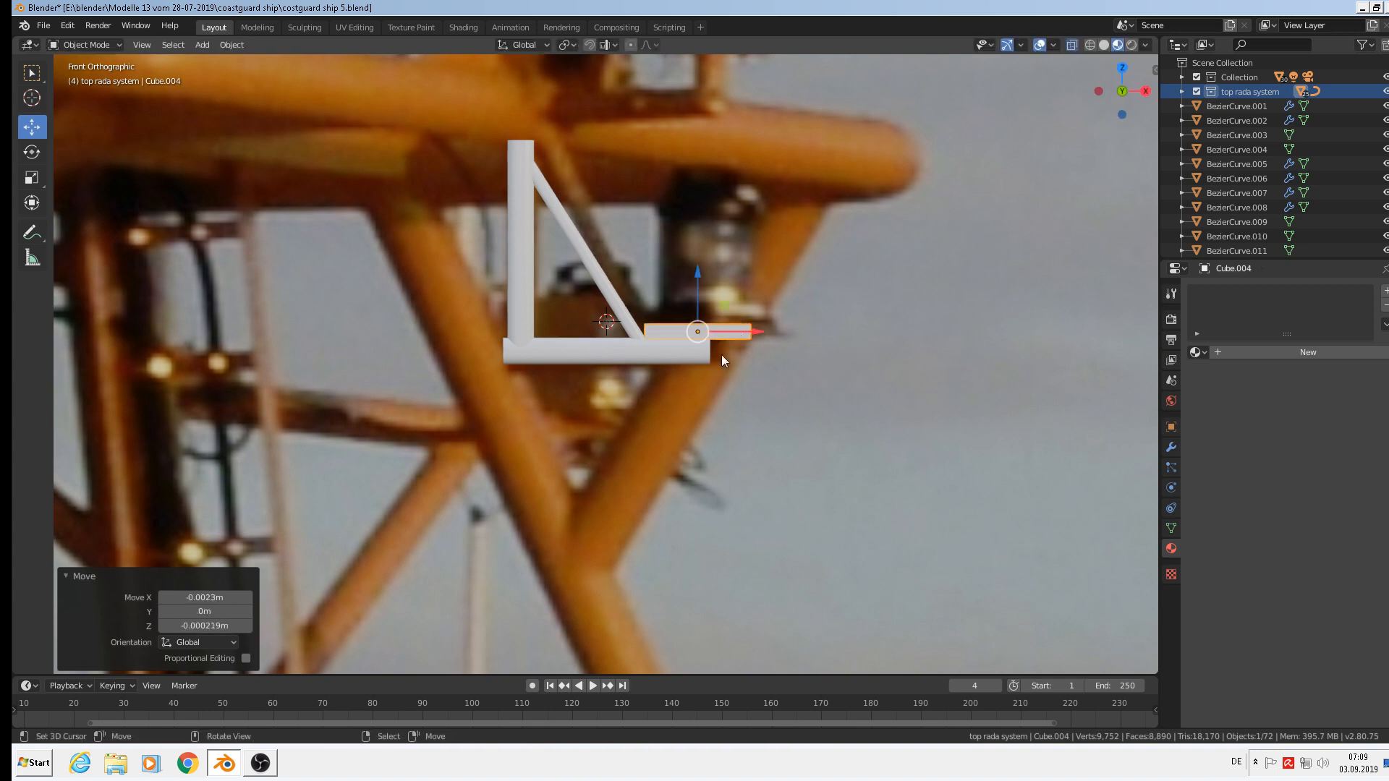
From the top view, align the plate with the bracket's bar by moving it about 0.00165 m along Y
middle_drag(722, 354, 636, 457)
key(KP_7)
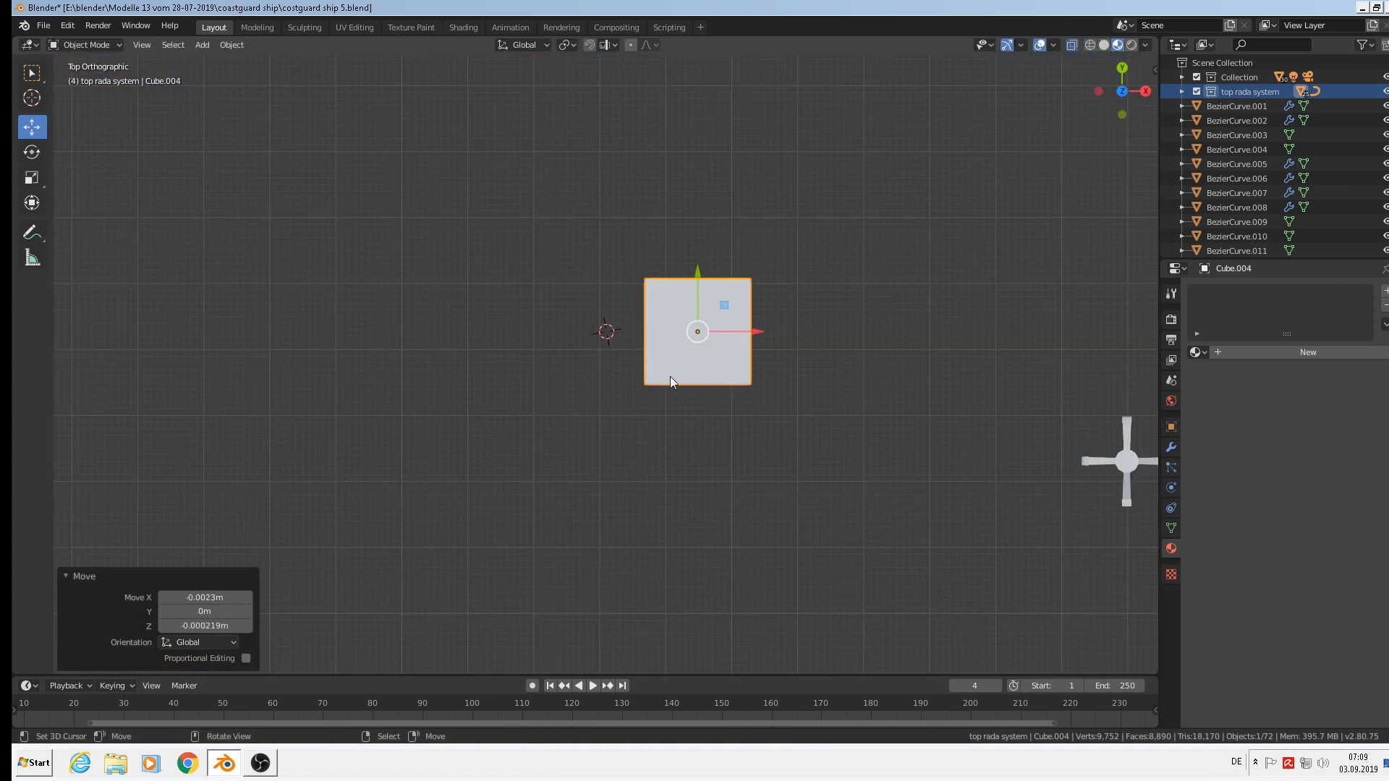
scroll(670, 376, down, 5)
drag(709, 360, 636, 481)
scroll(713, 480, up, 4)
middle_drag(828, 530, 788, 430)
key(KP_1)
scroll(715, 498, up, 3)
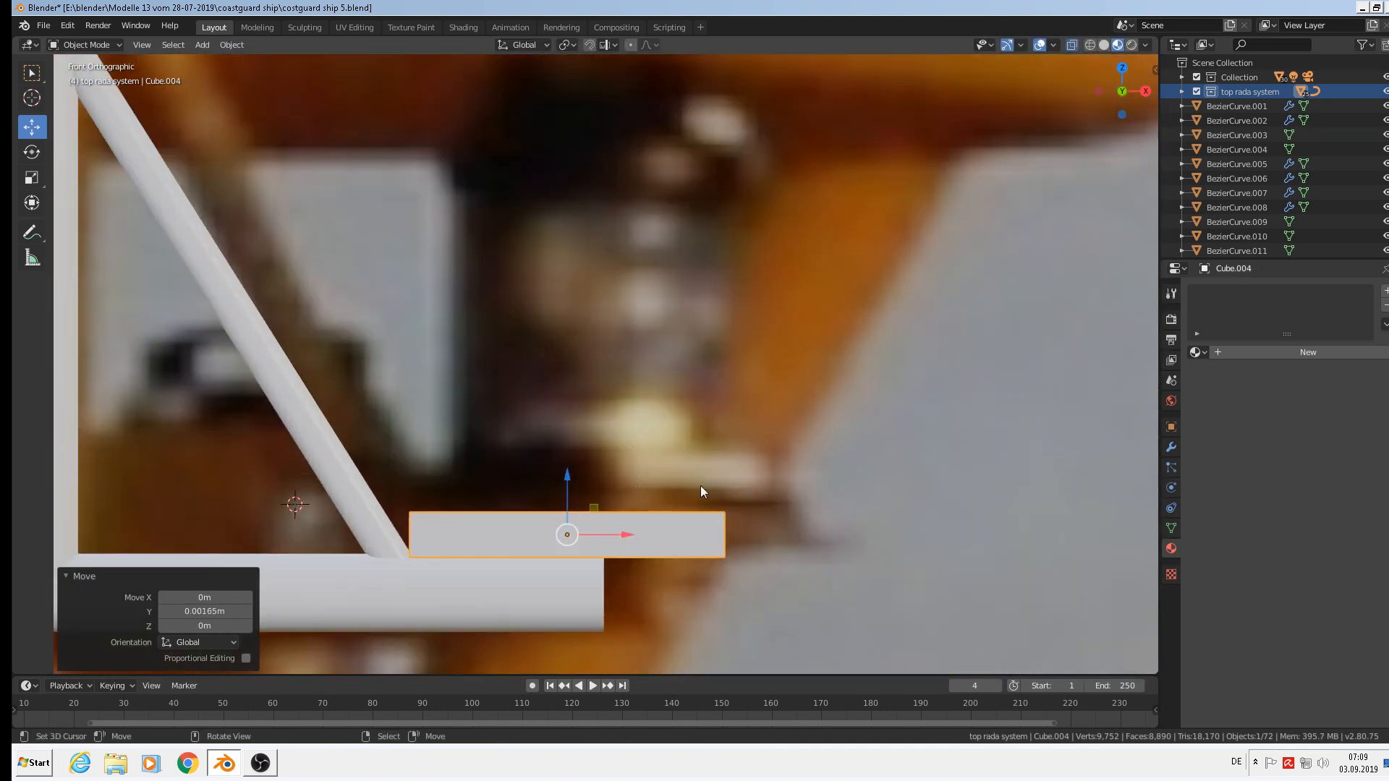
Bevel all edges of the plate with one segment and a width of about 0.0666 m
shift+middle_drag(690, 400, 911, 190)
middle_drag(884, 338, 900, 389)
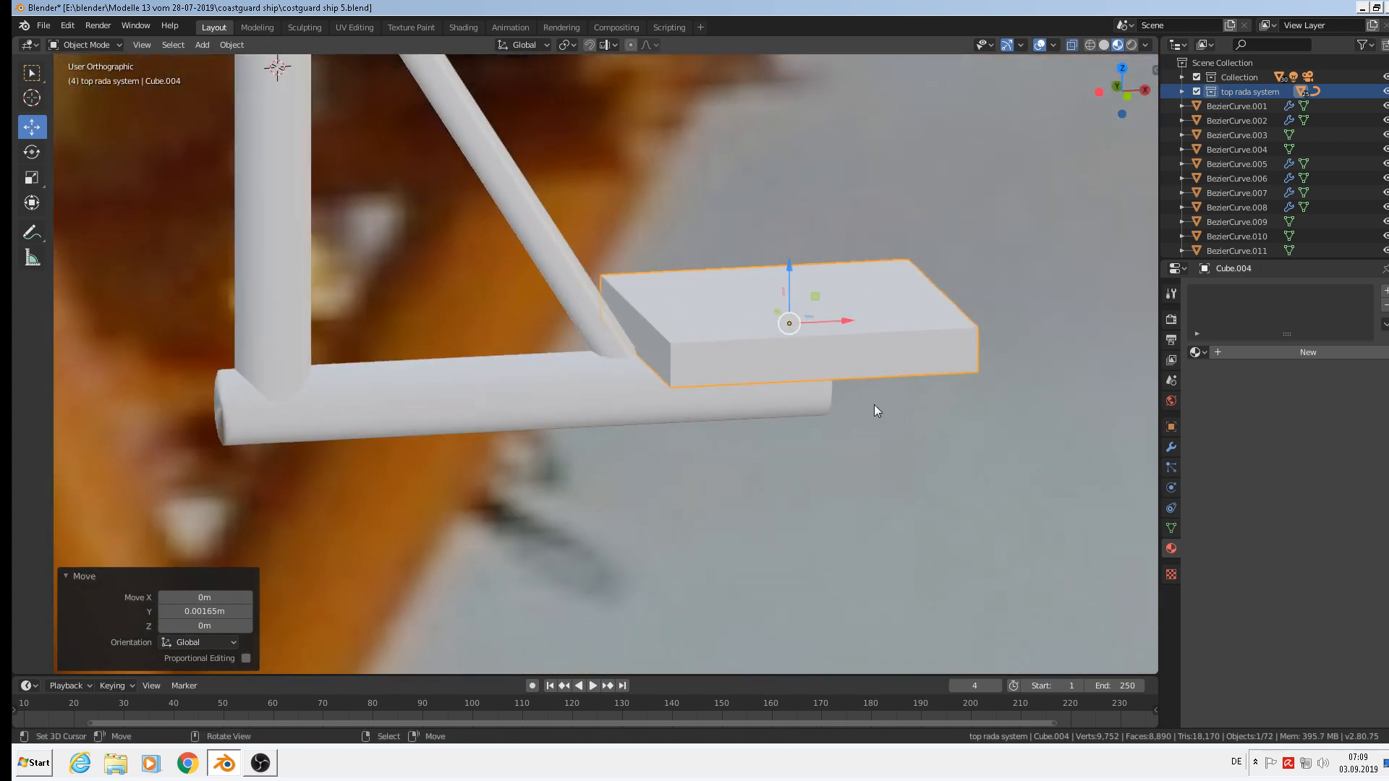
key(Tab)
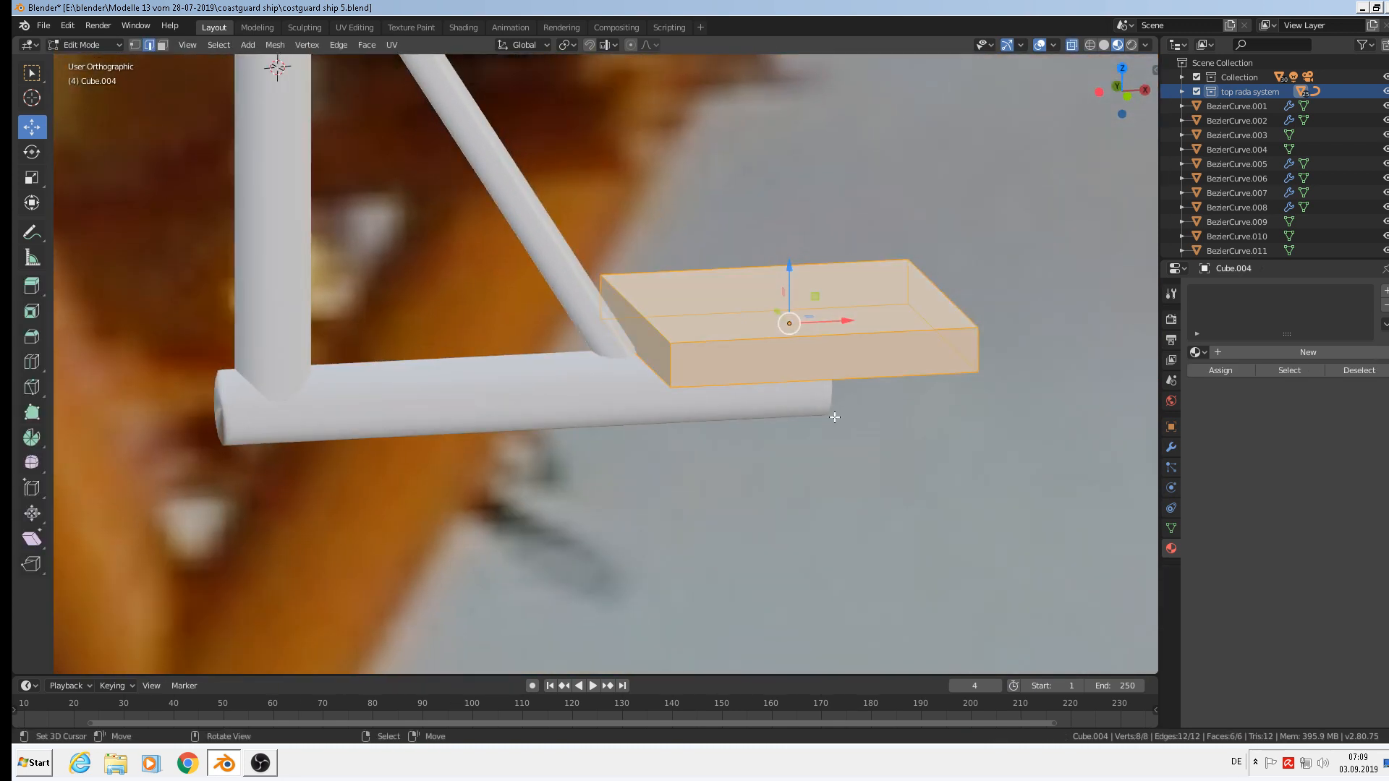
key(ctrl+b)
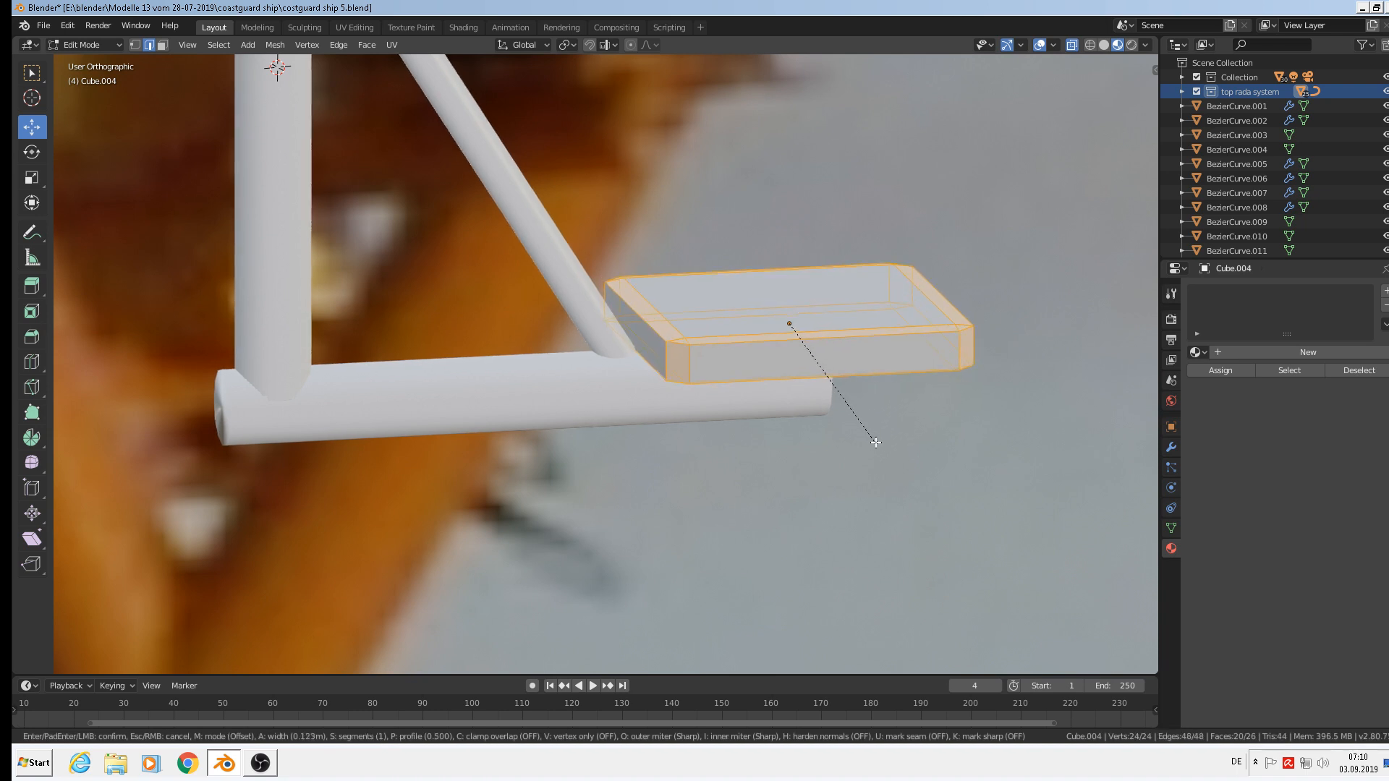
click(868, 441)
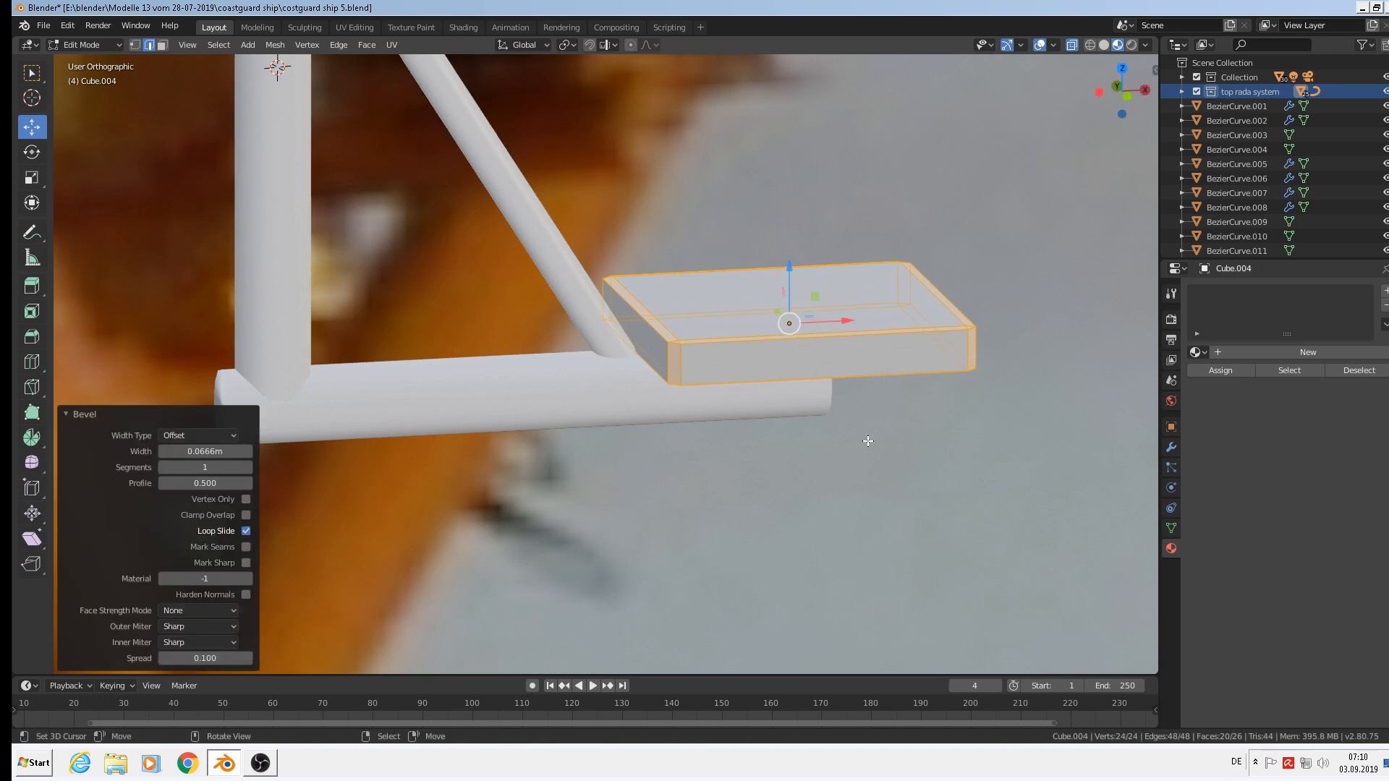
key(Tab)
scroll(845, 369, down, 2)
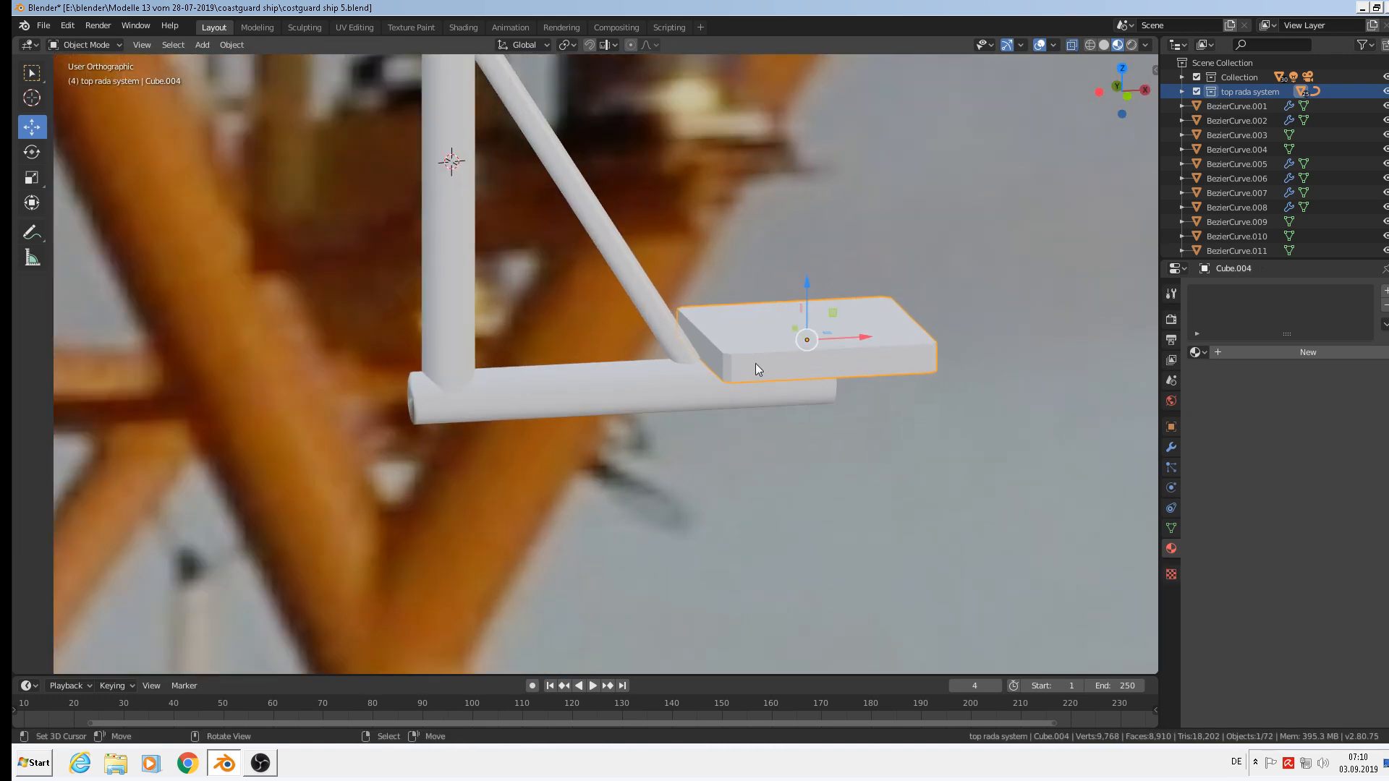
scroll(756, 364, up, 2)
key(Tab)
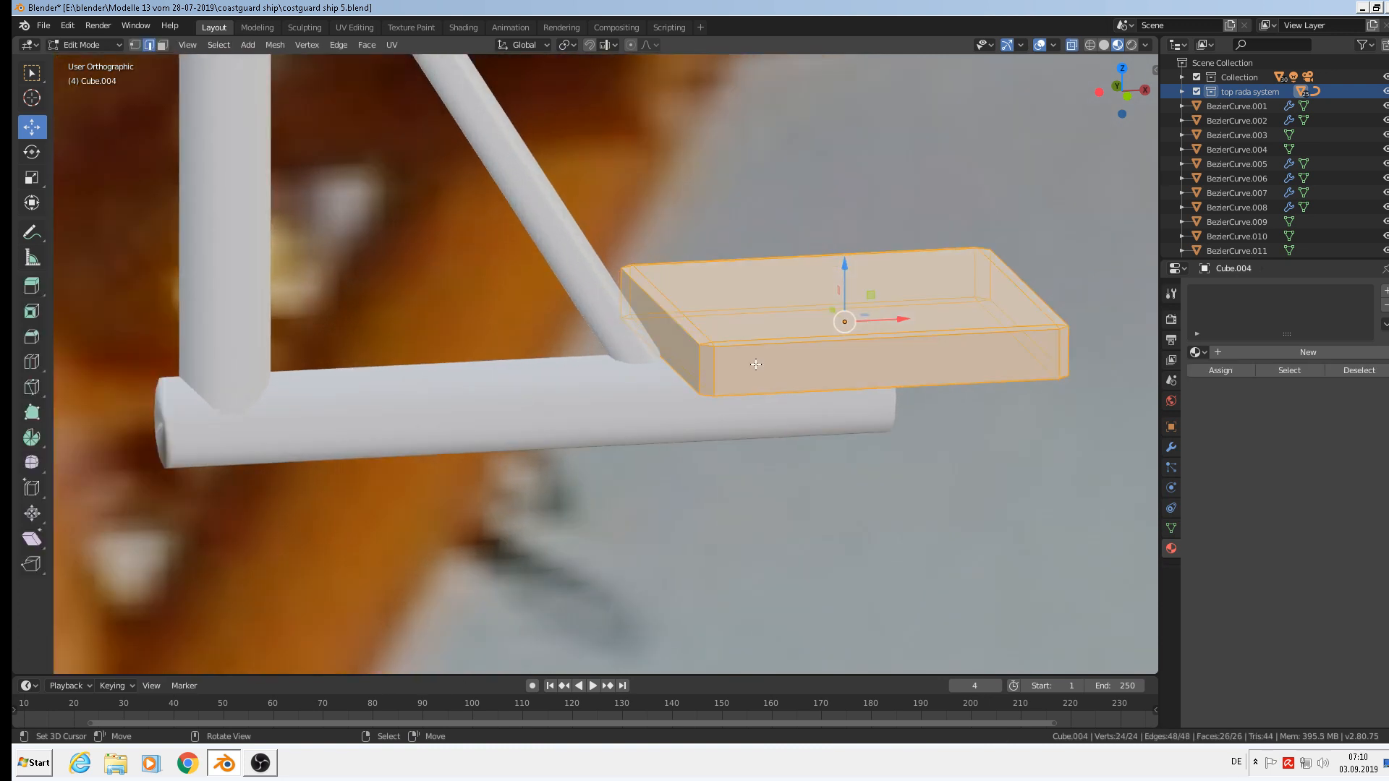
key(Tab)
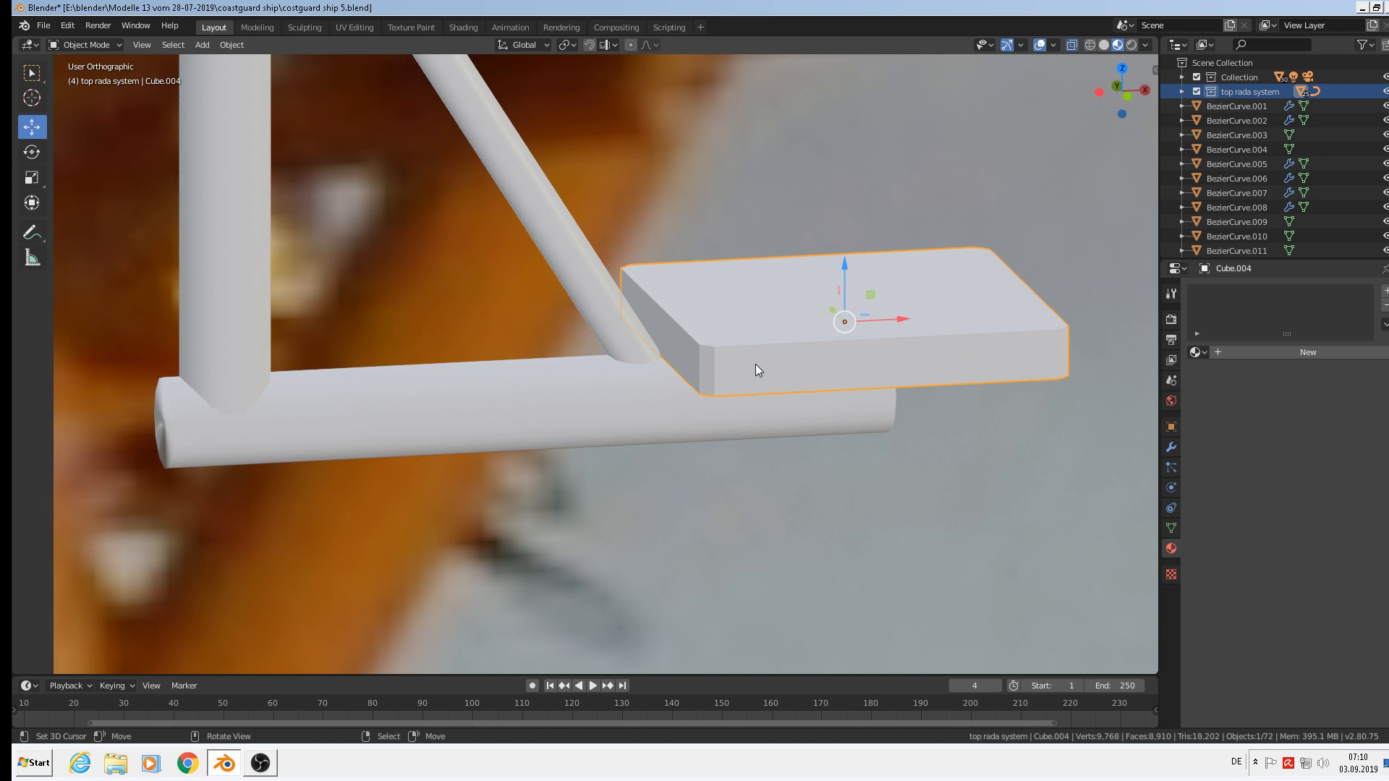
scroll(755, 363, down, 5)
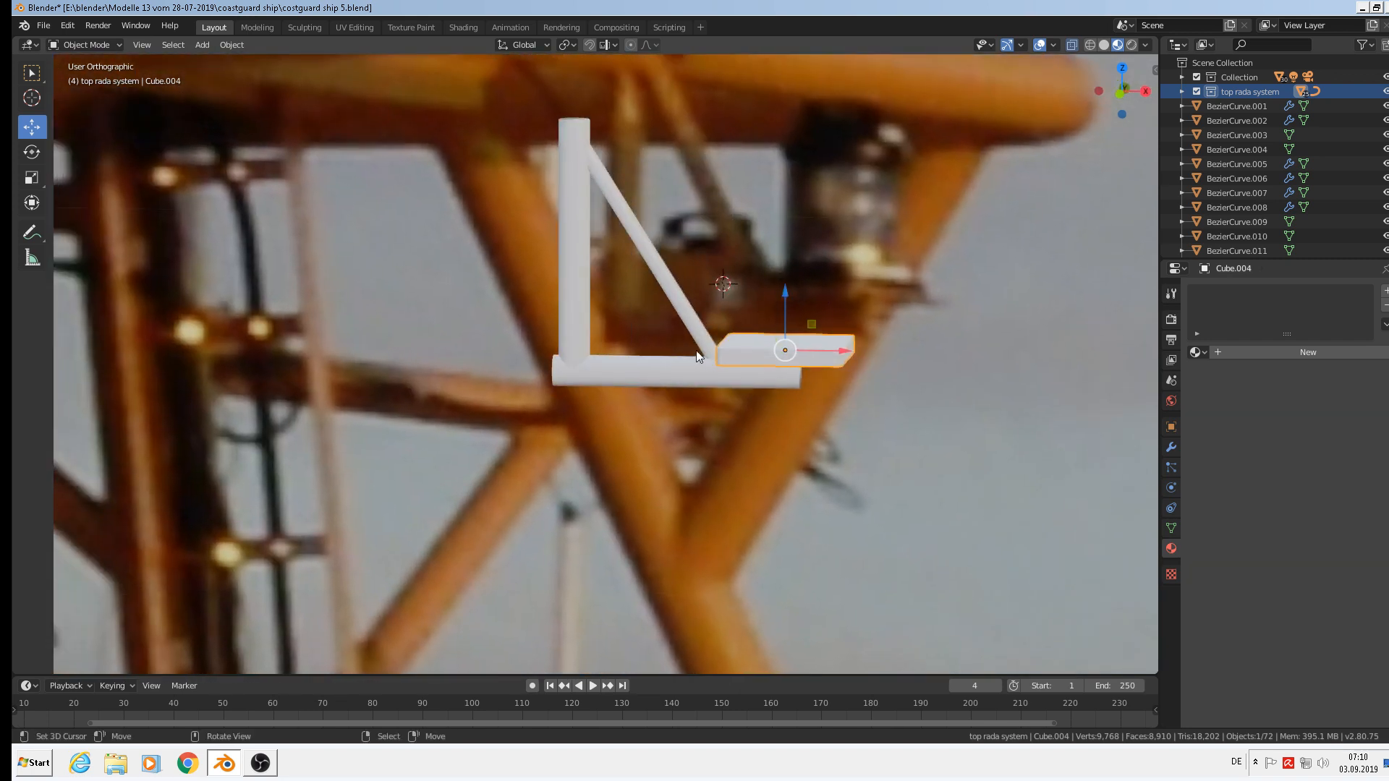
Join the lamp plate, horizontal bar, diagonal brace and upright post into a single bracket object
shift+click(664, 373)
shift+click(675, 299)
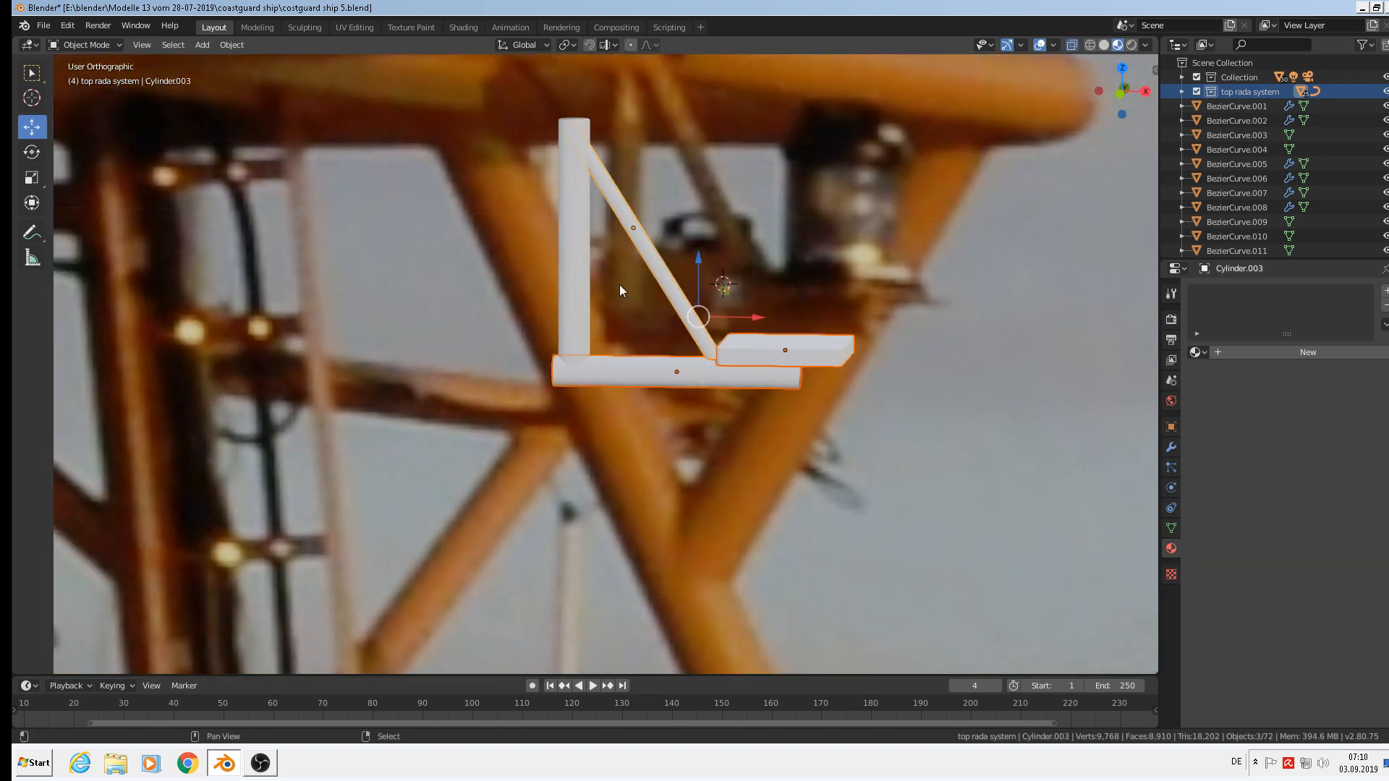
shift+click(583, 274)
click(248, 45)
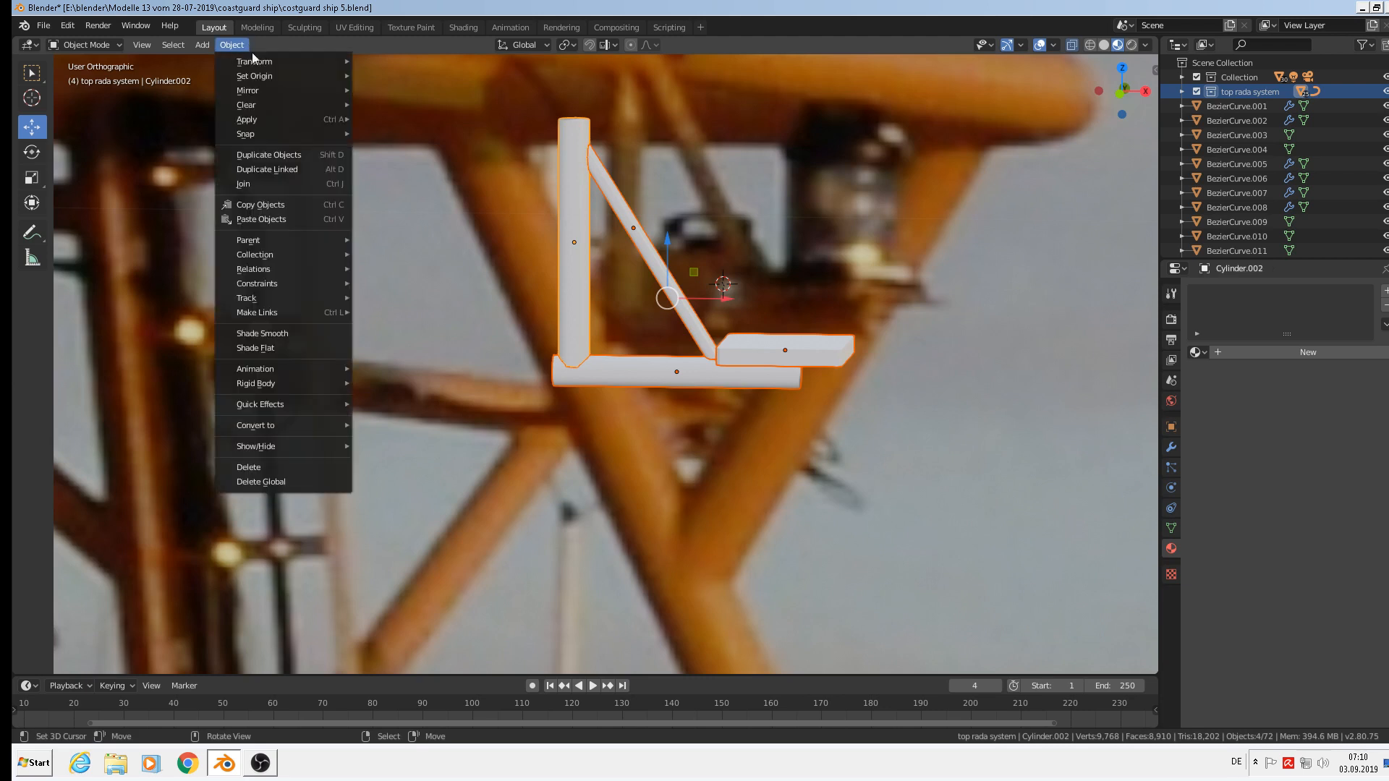
mouse_move(268, 316)
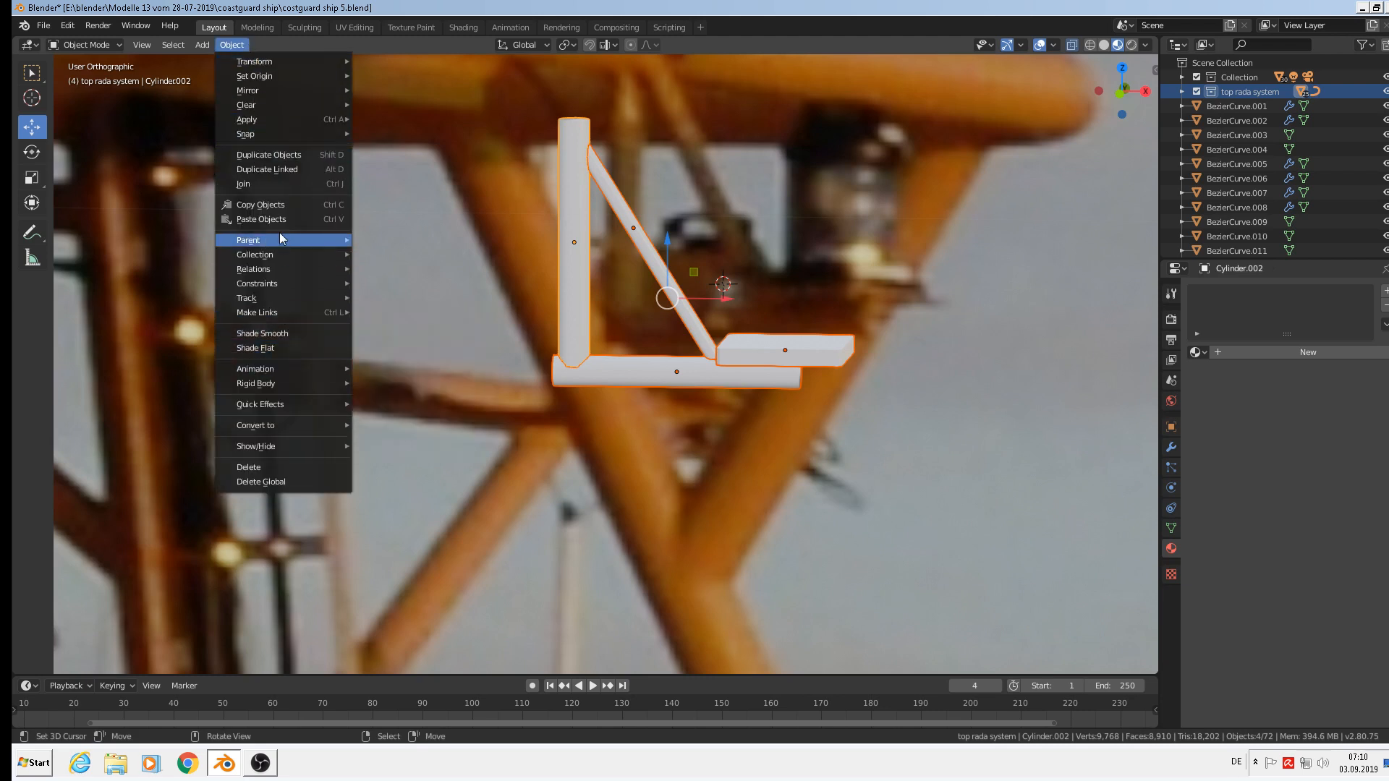
click(263, 185)
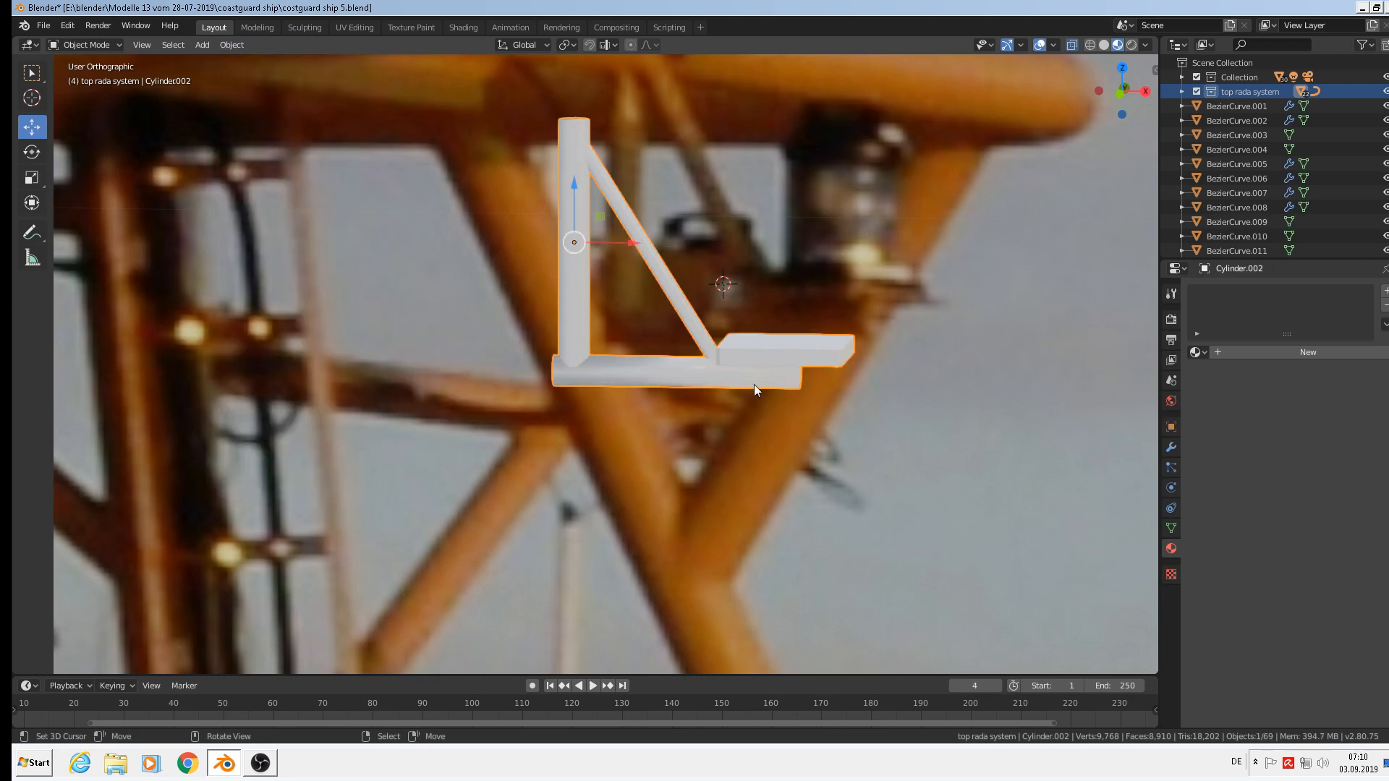
Add one loop cut near each end of the bracket's horizontal bar, sliding them to factors of about 0.973 and -0.955
scroll(602, 382, up, 2)
key(Tab)
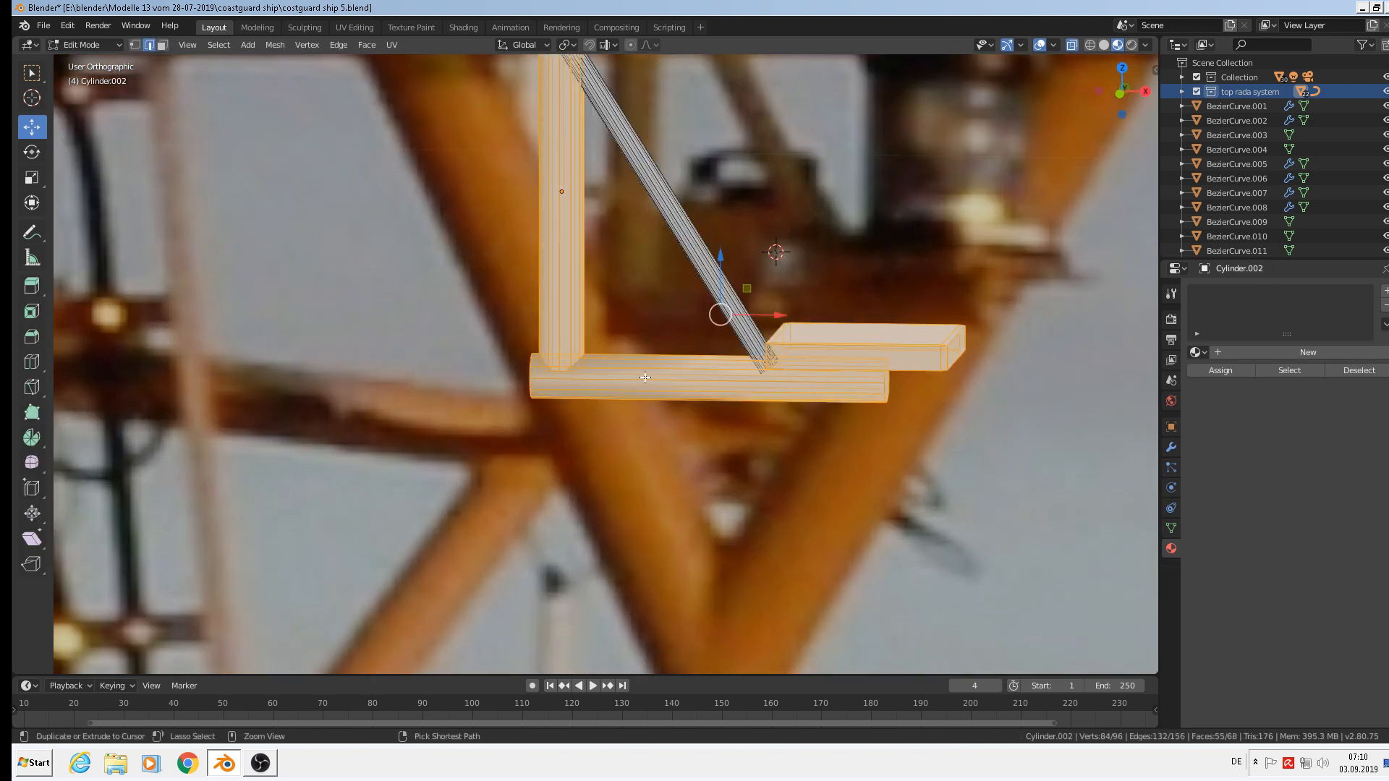
key(ctrl+r)
click(637, 368)
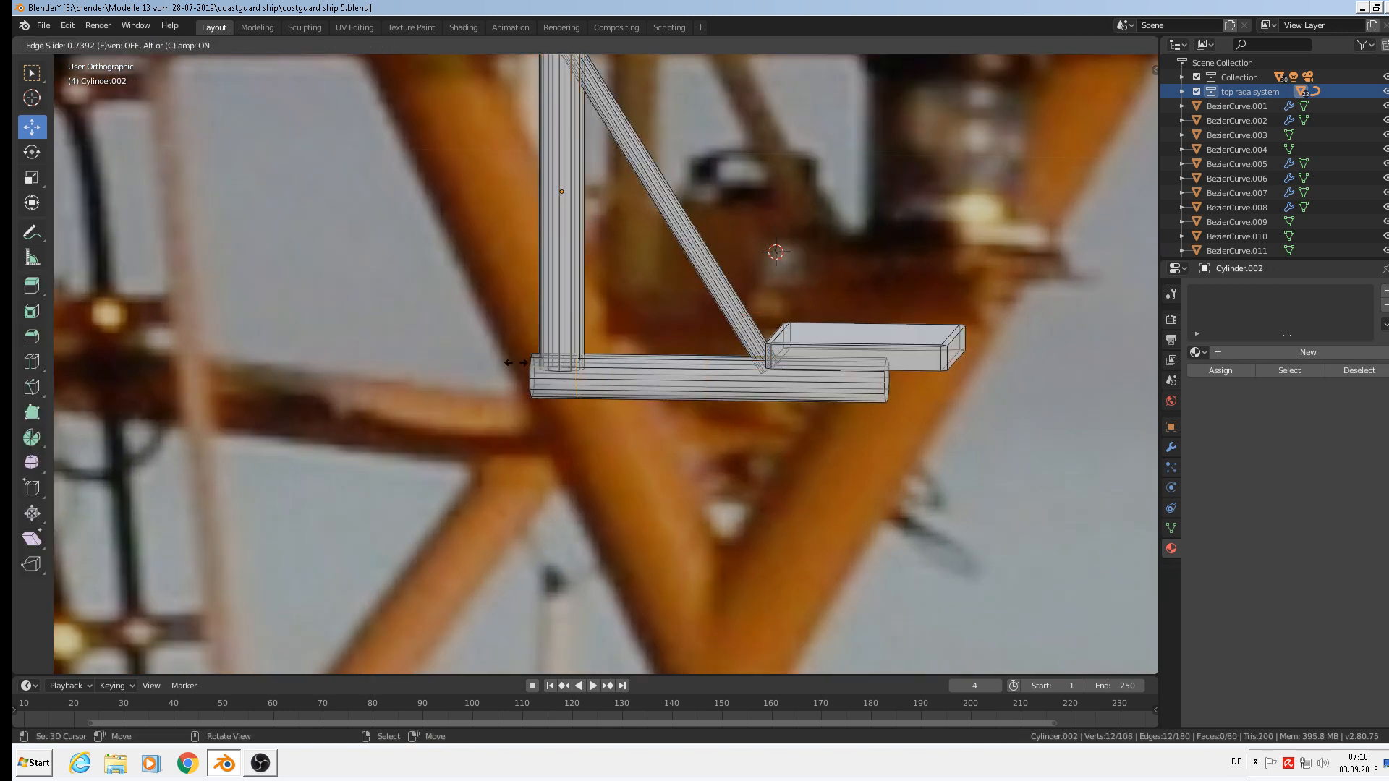
click(475, 349)
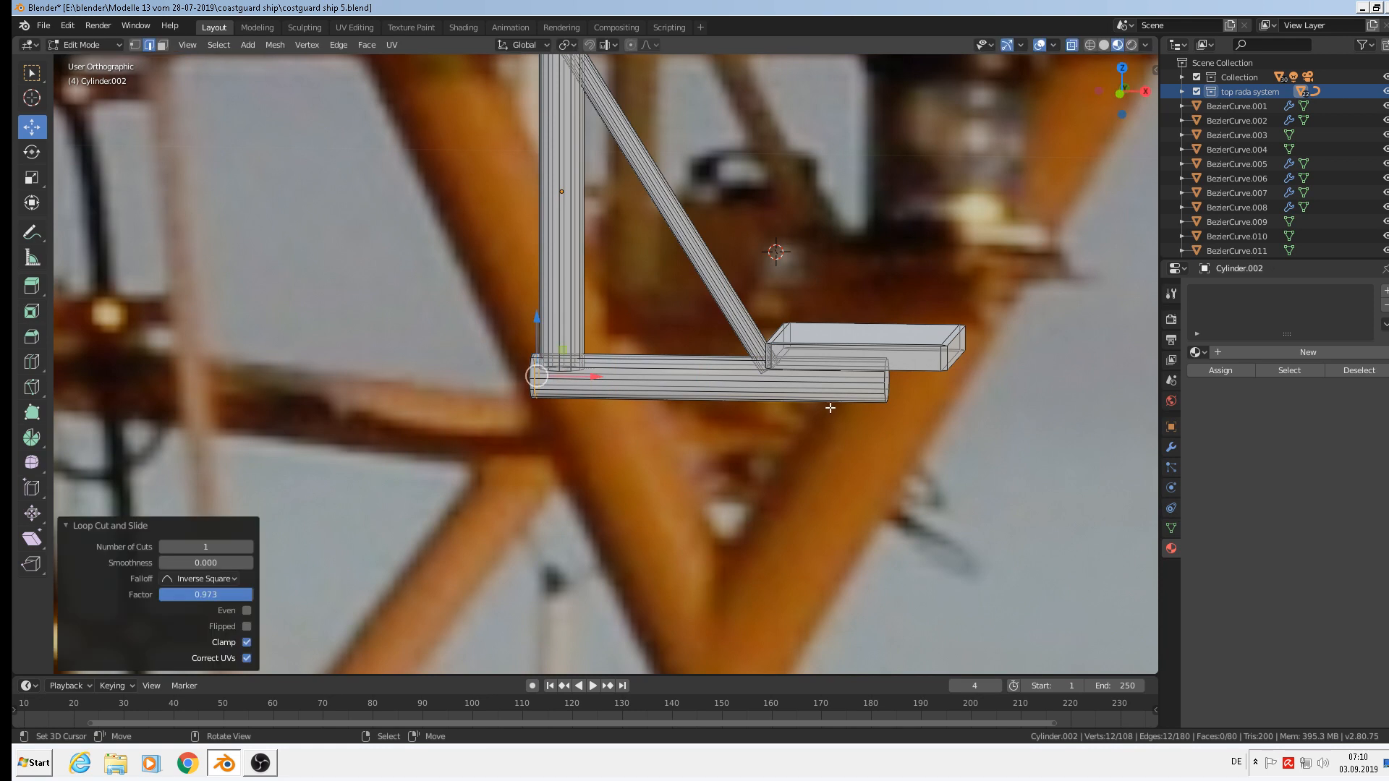
key(ctrl+r)
click(832, 400)
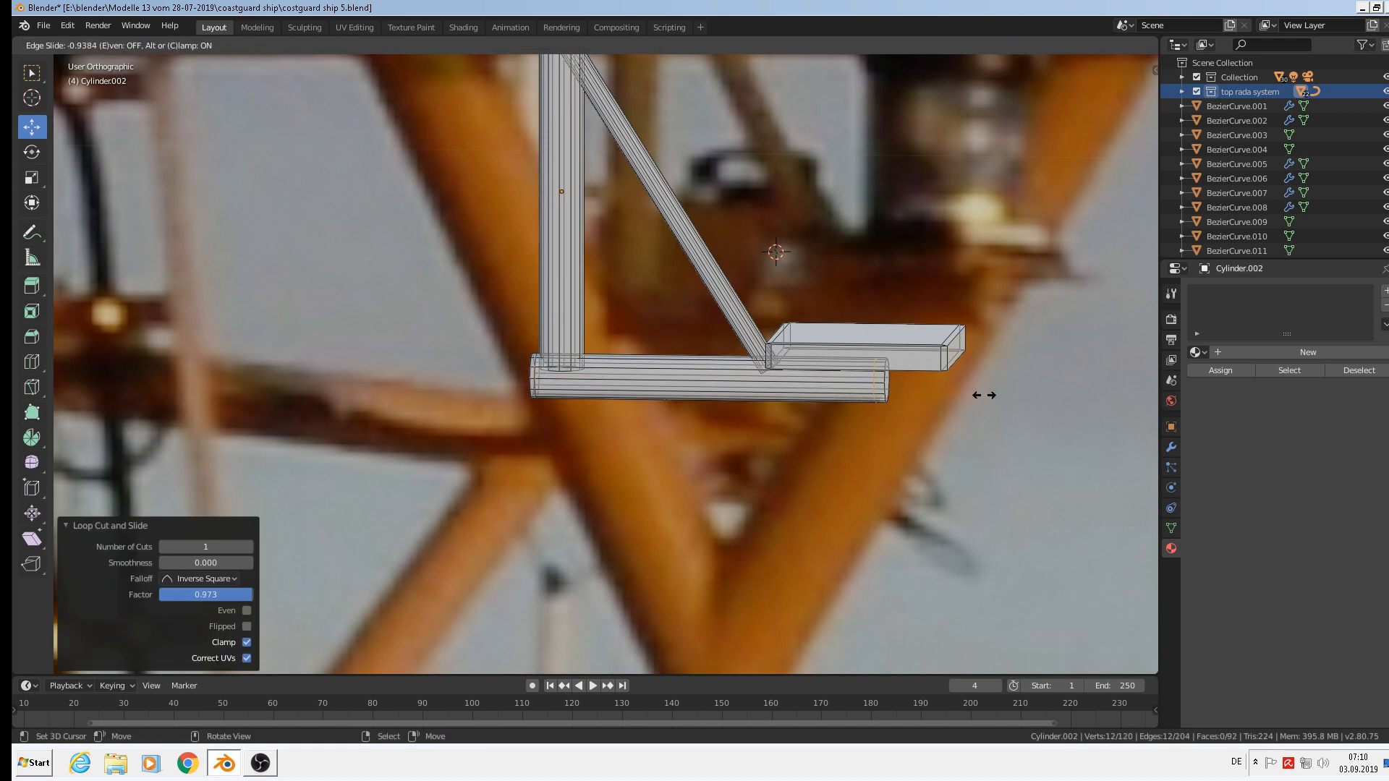
click(986, 396)
scroll(570, 383, up, 1)
scroll(569, 385, down, 3)
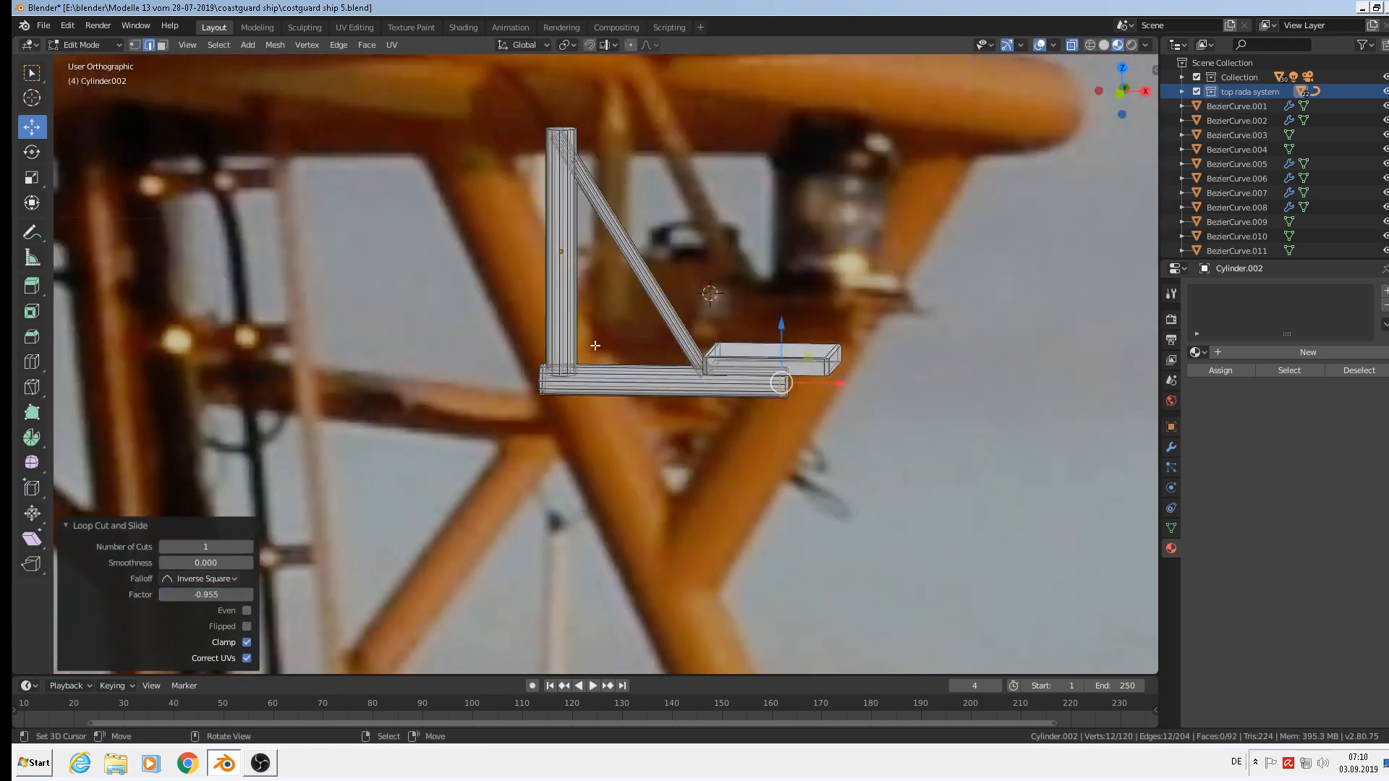
Try a one-segment bevel of 0.107 m on the edge loop at the bar's end beneath the post, and undo it
shift+middle_drag(601, 275, 587, 316)
scroll(526, 385, up, 1)
scroll(526, 385, up, 4)
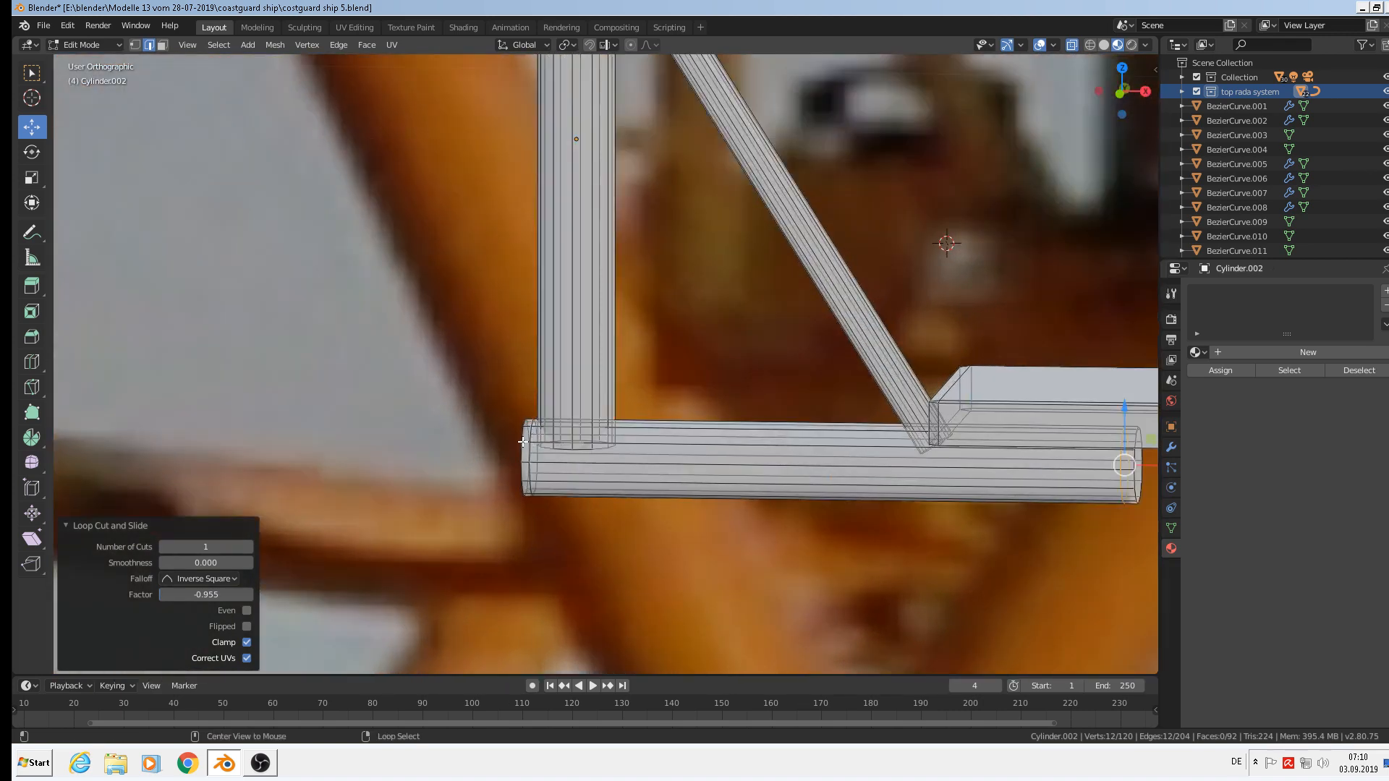
alt+click(522, 441)
alt+click(522, 432)
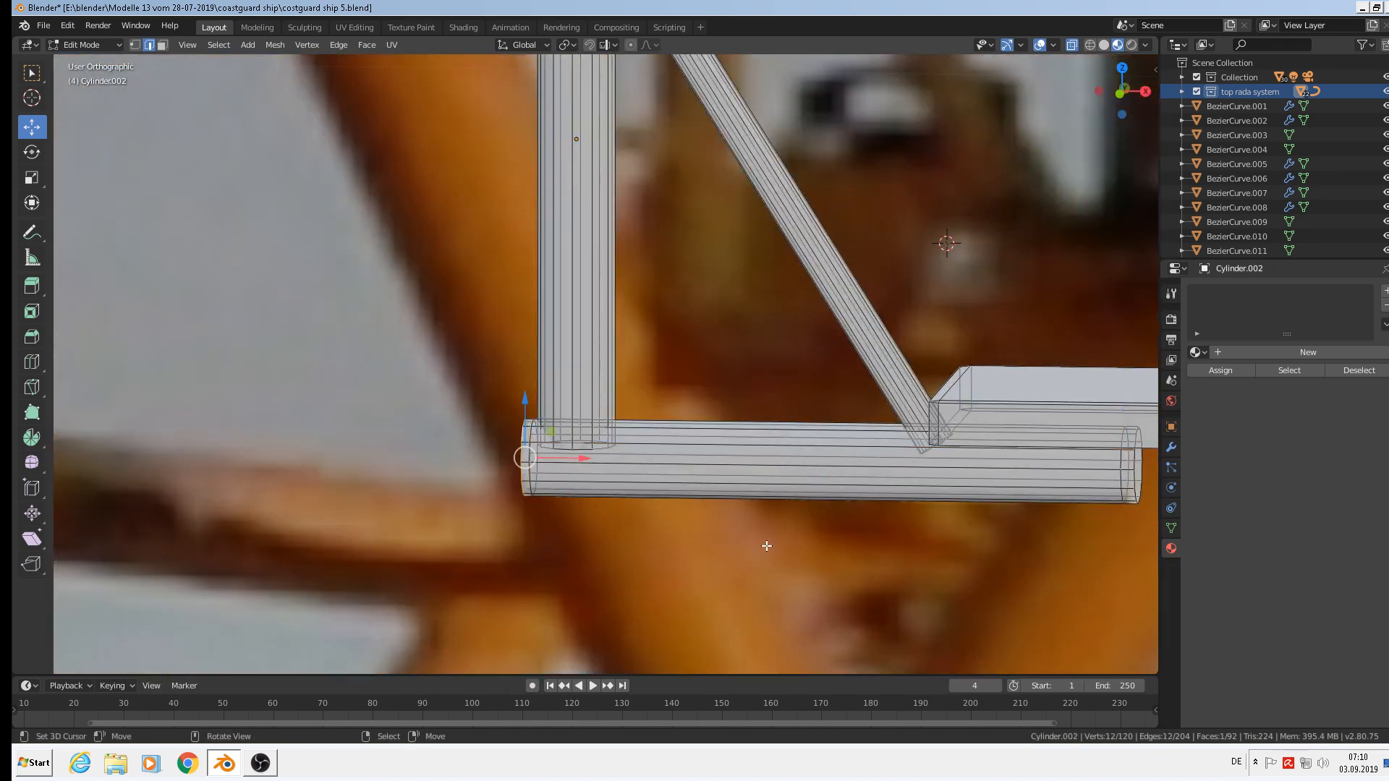
key(ctrl+b)
click(792, 548)
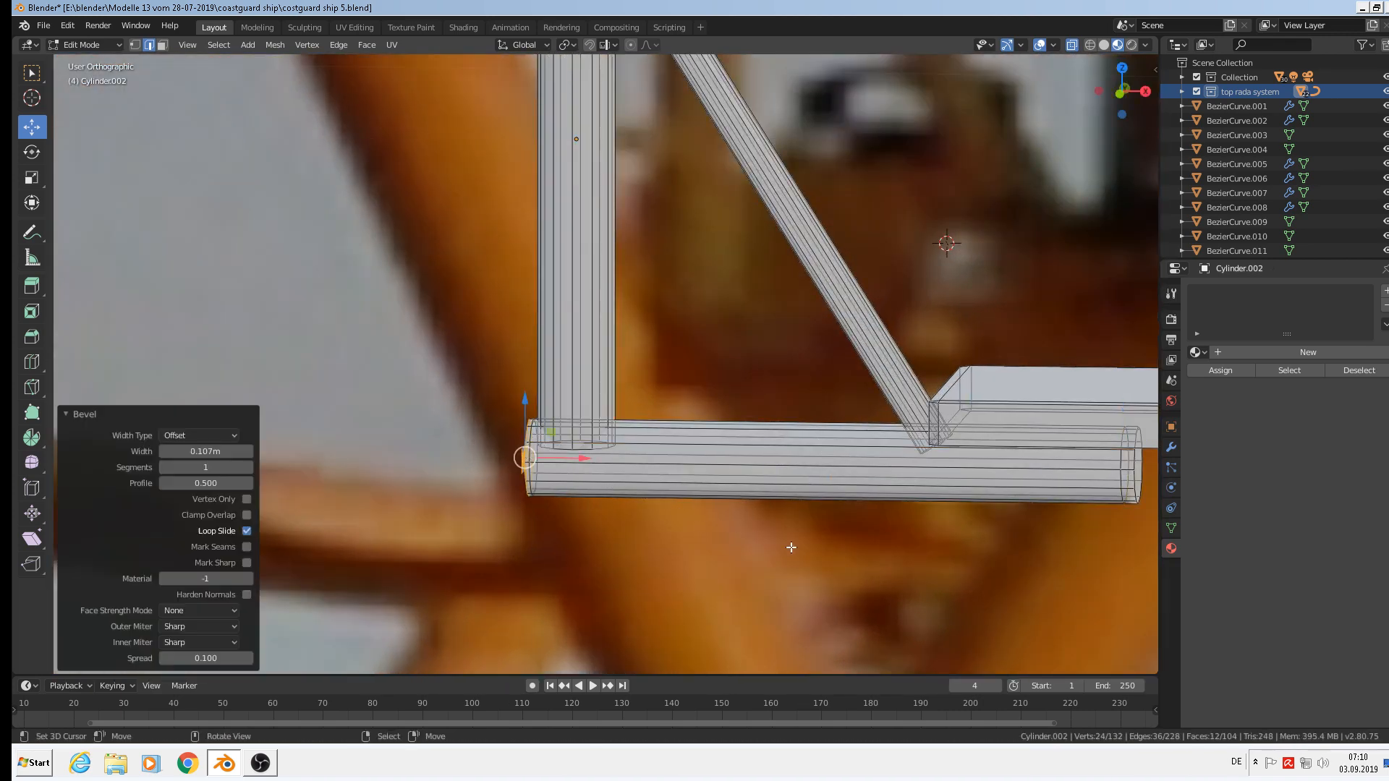
key(ctrl+z)
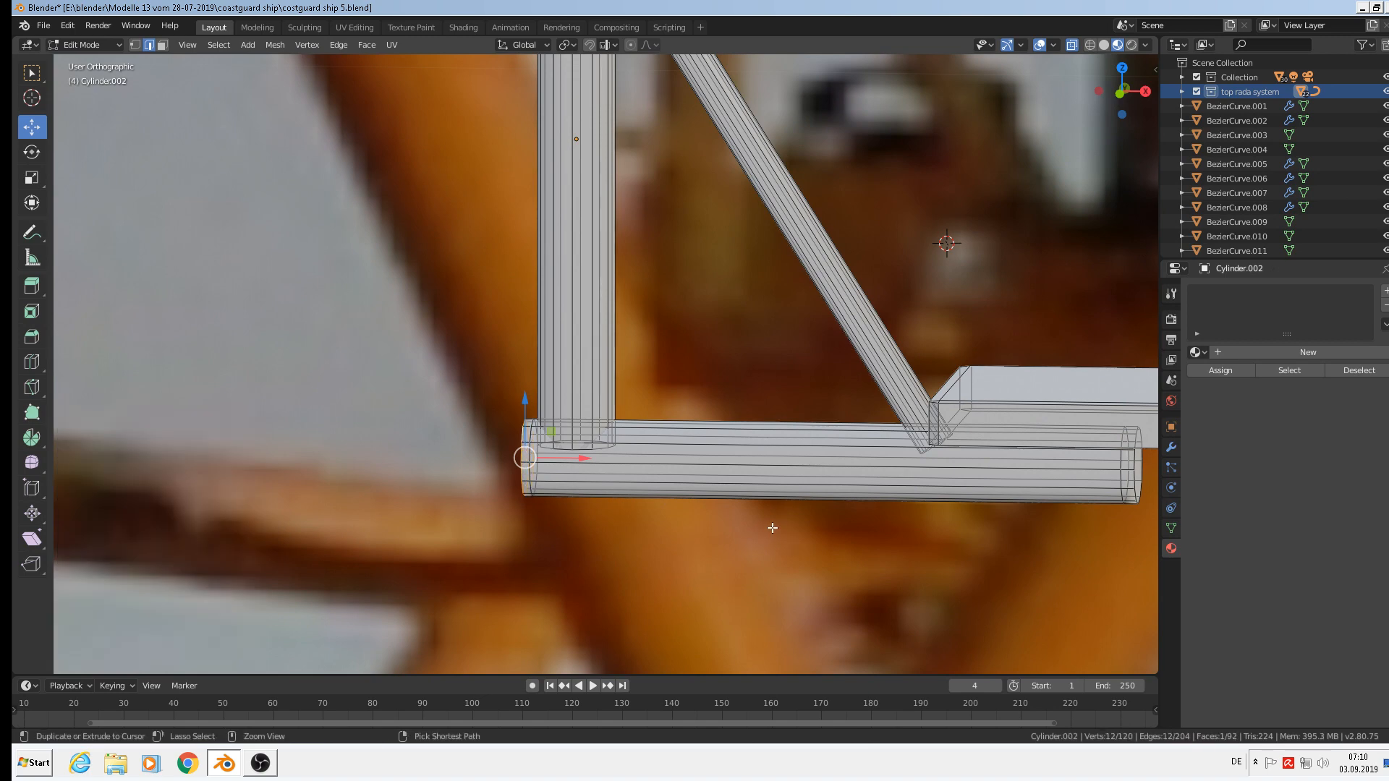
Give the whole joined bracket a new material slot with the existing "yellow metall" material
scroll(790, 514, down, 4)
shift+middle_drag(923, 484, 811, 452)
key(a)
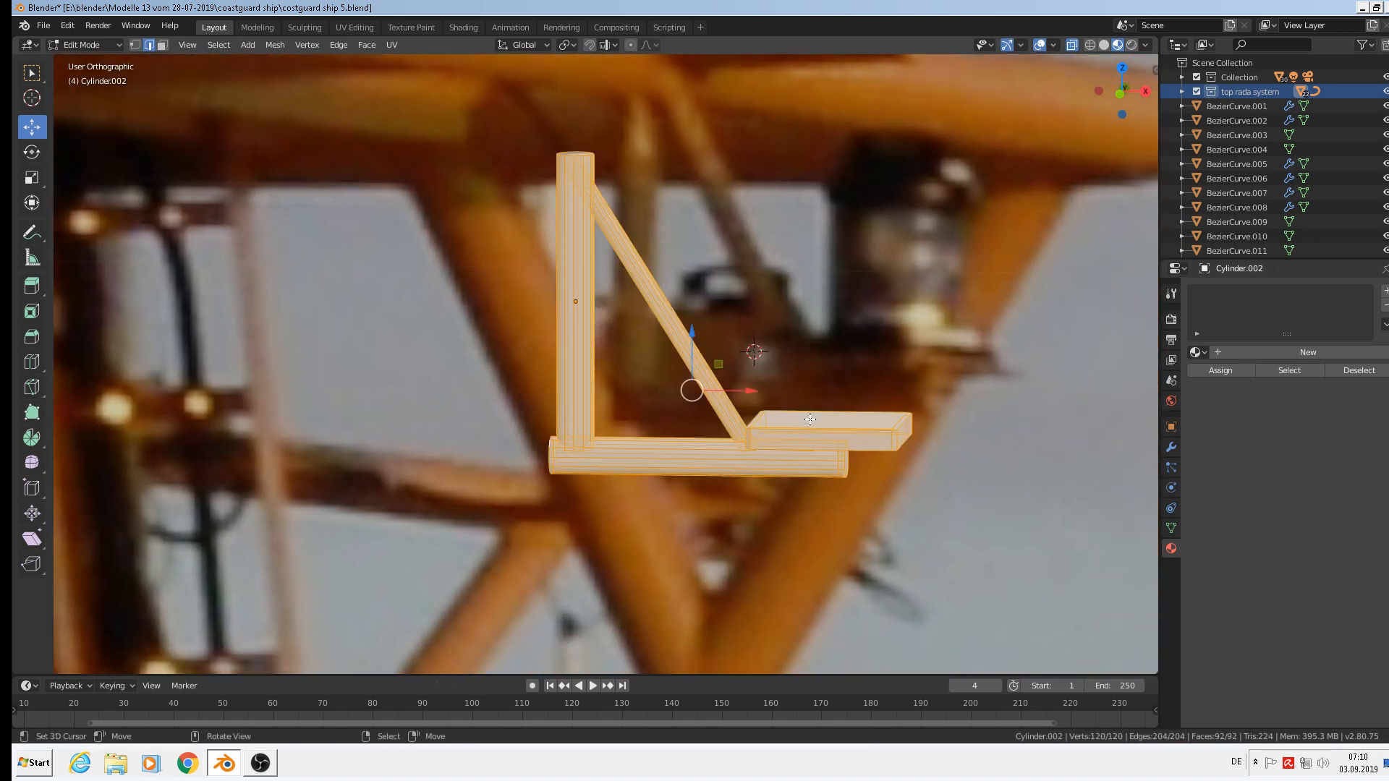
key(Tab)
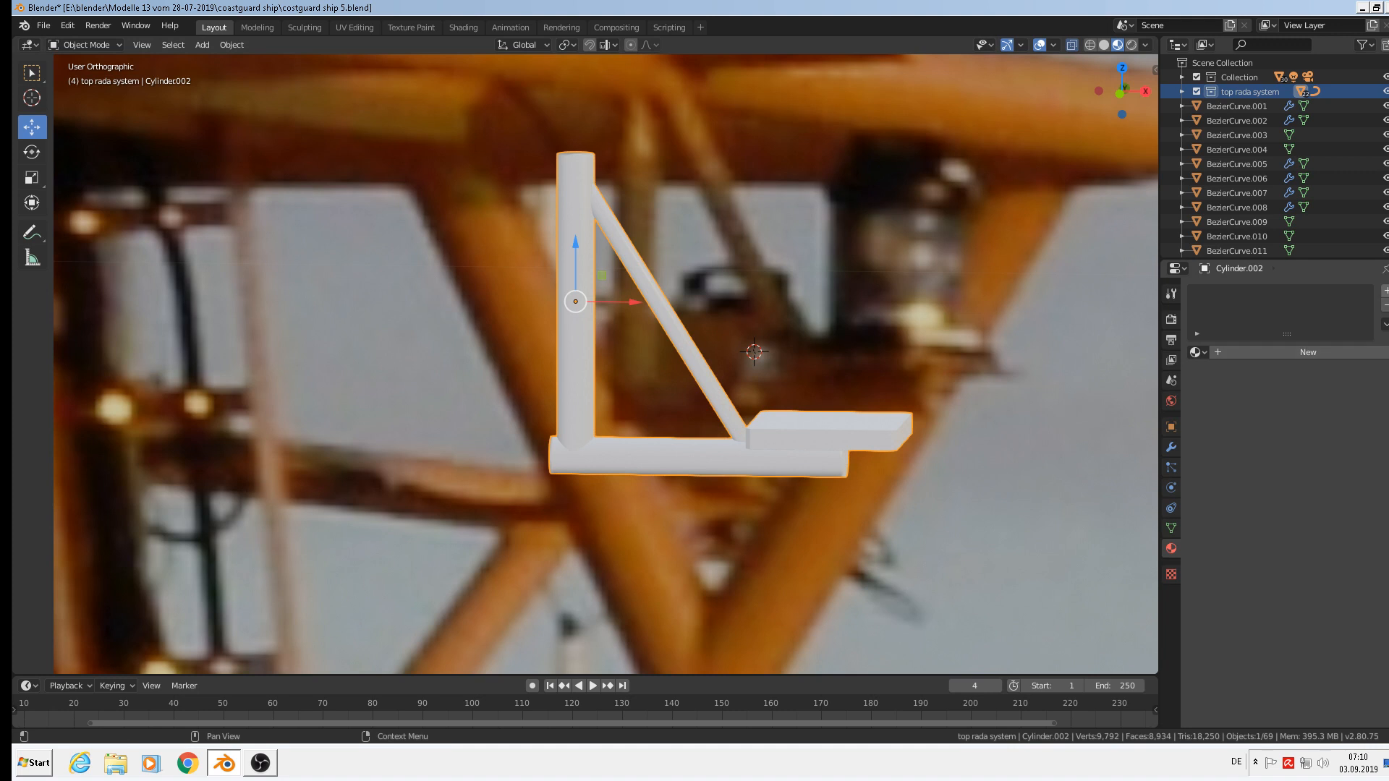
click(1384, 290)
click(1195, 352)
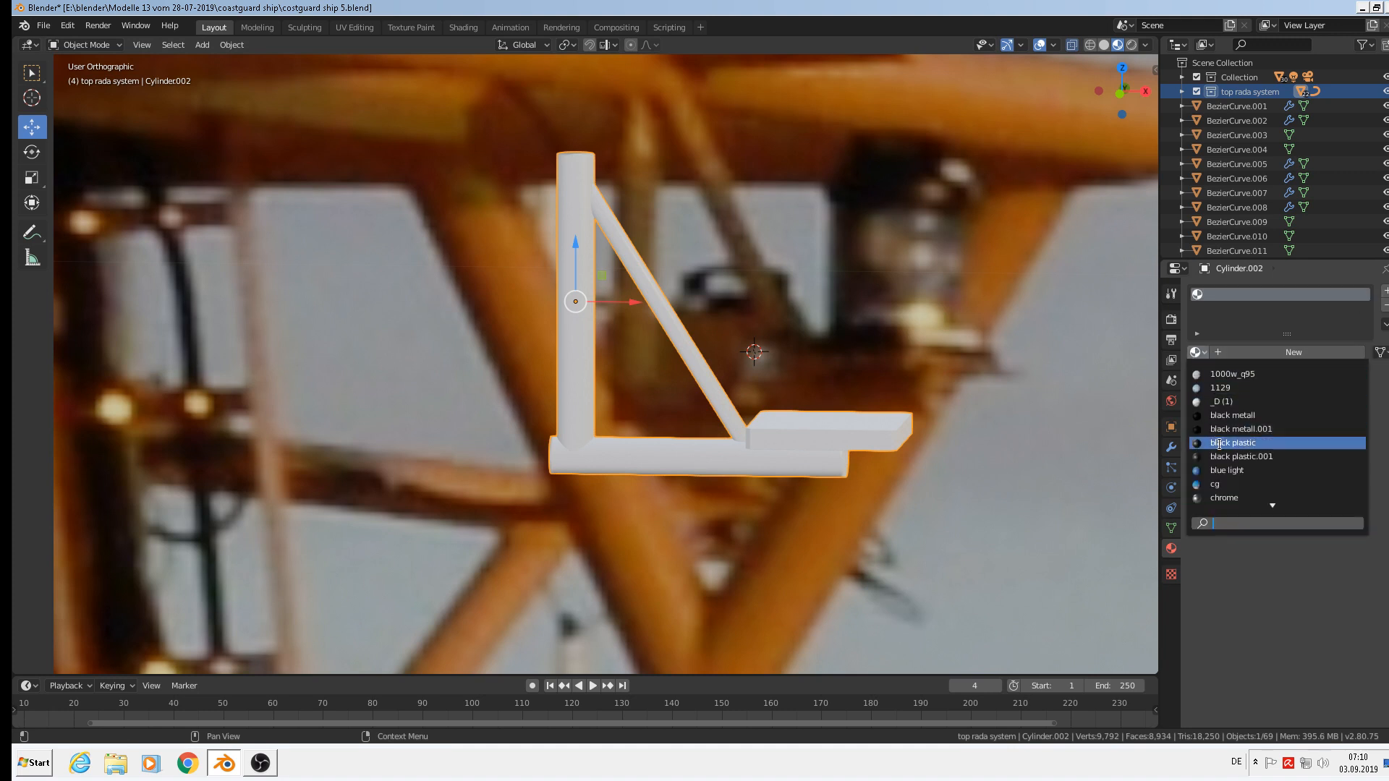
text(ye)
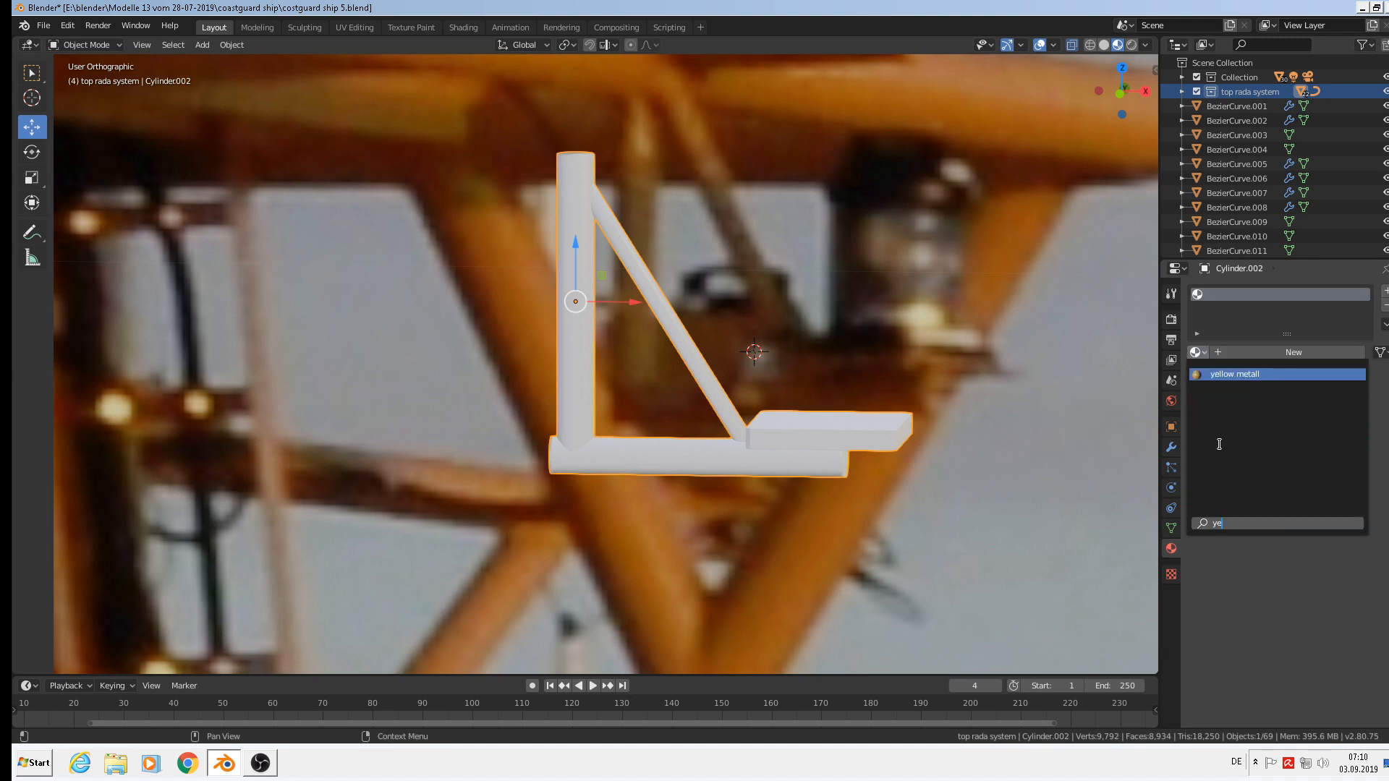
click(1239, 374)
key(Tab)
scroll(853, 400, down, 3)
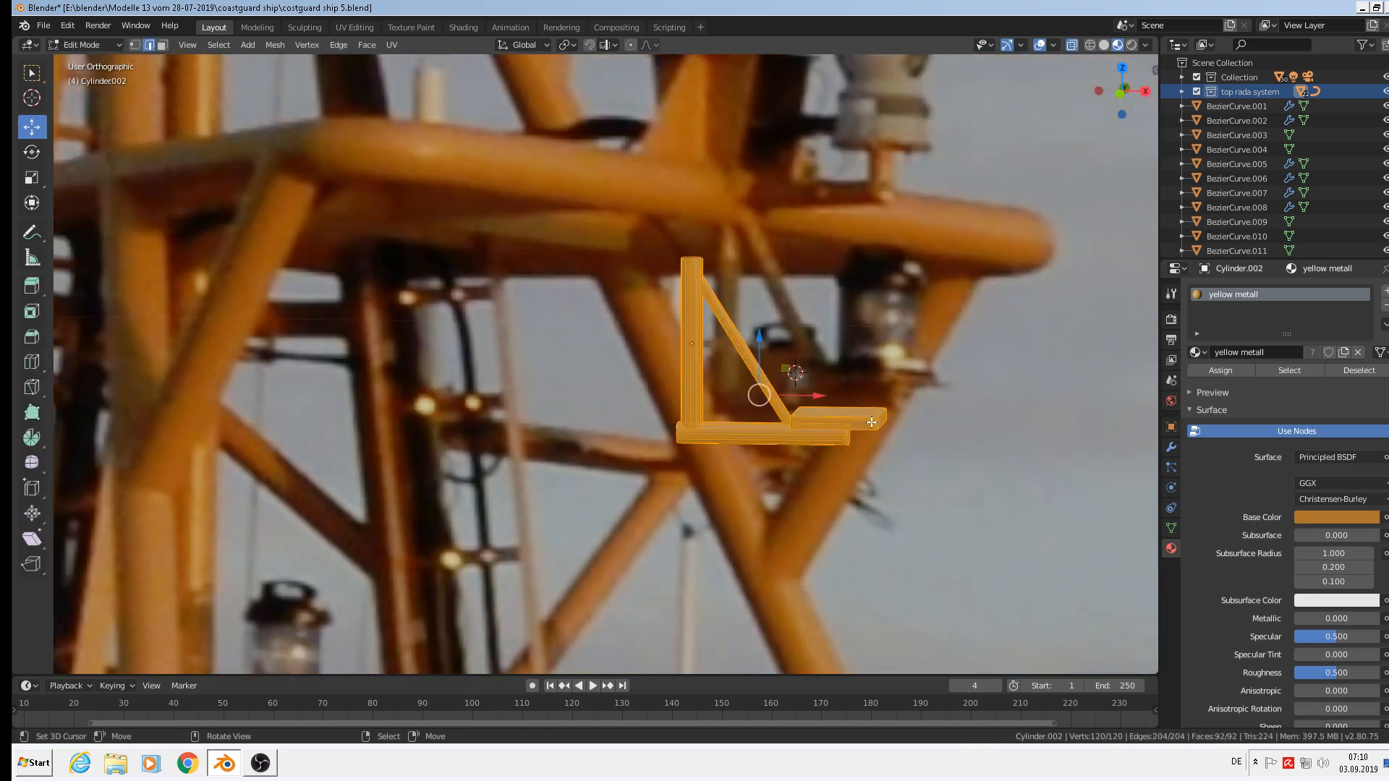
key(Tab)
Move the bracket about 0.19 m in X, 0.0186 m in Y and -0.0126 m in Z to the finished parts, and save the file
scroll(872, 423, down, 10)
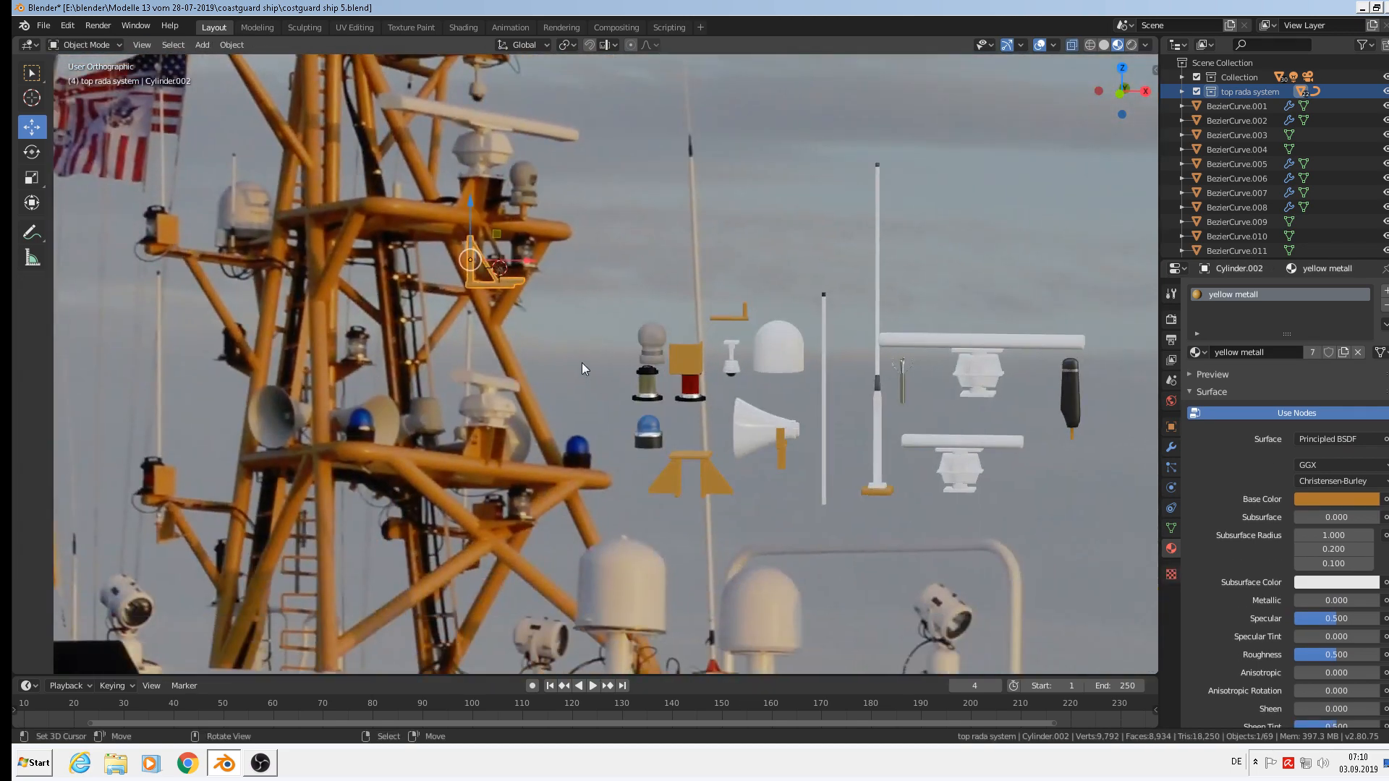
key(g)
click(875, 382)
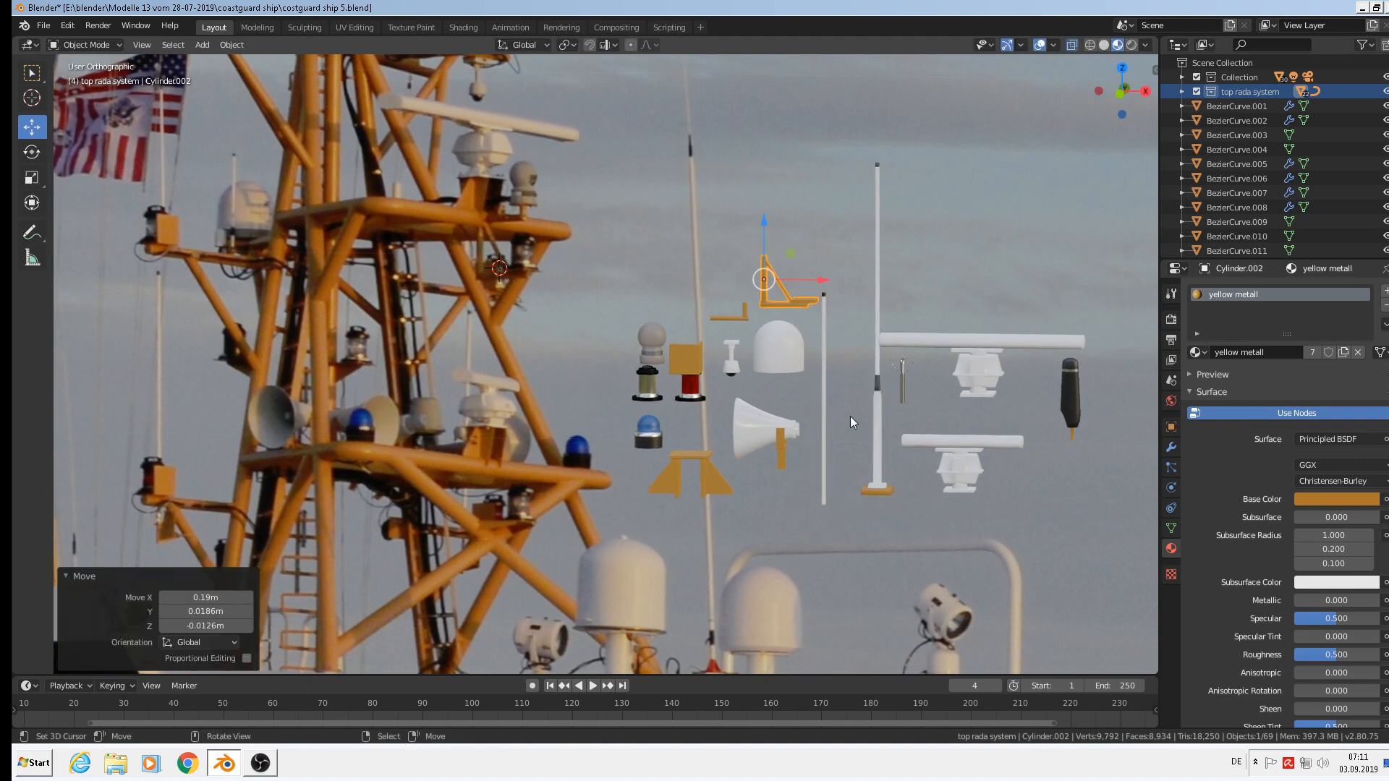
scroll(681, 395, up, 2)
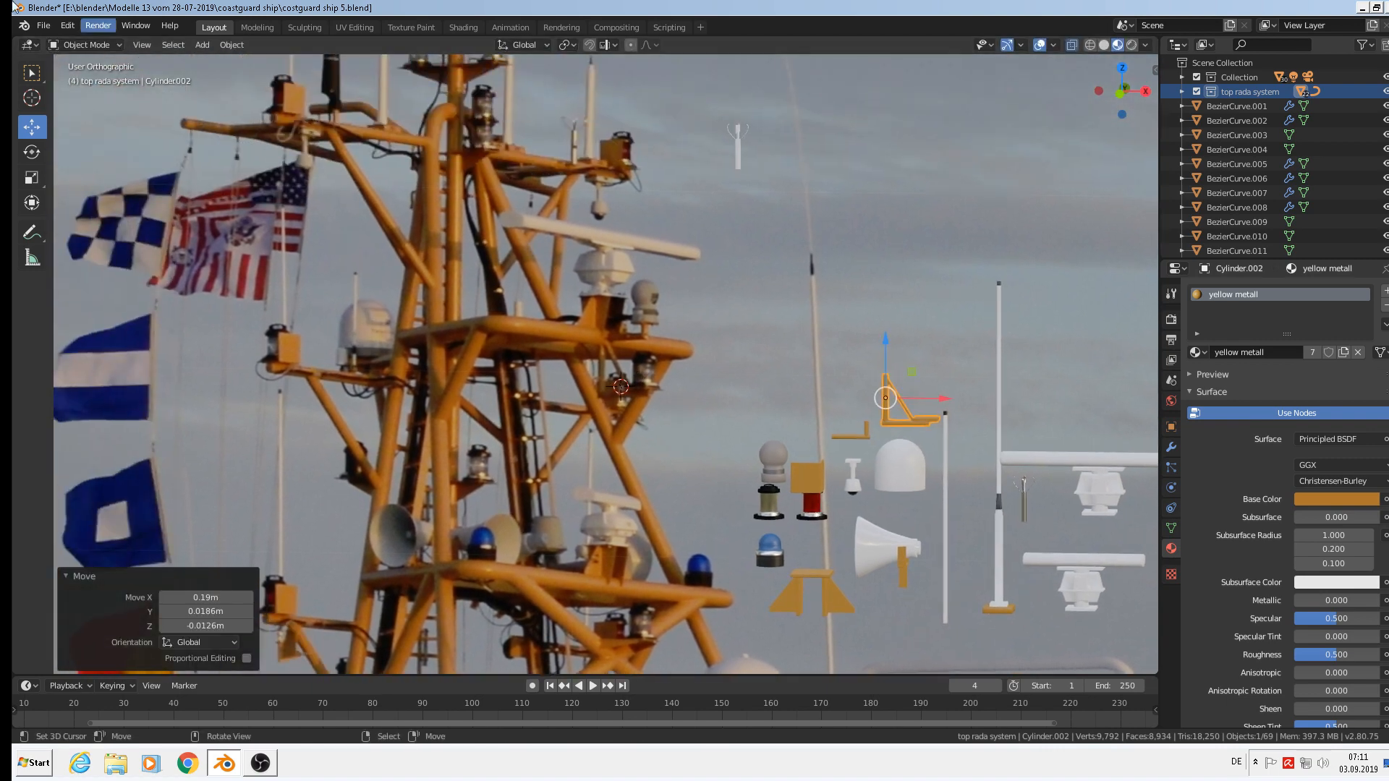
click(44, 26)
click(55, 120)
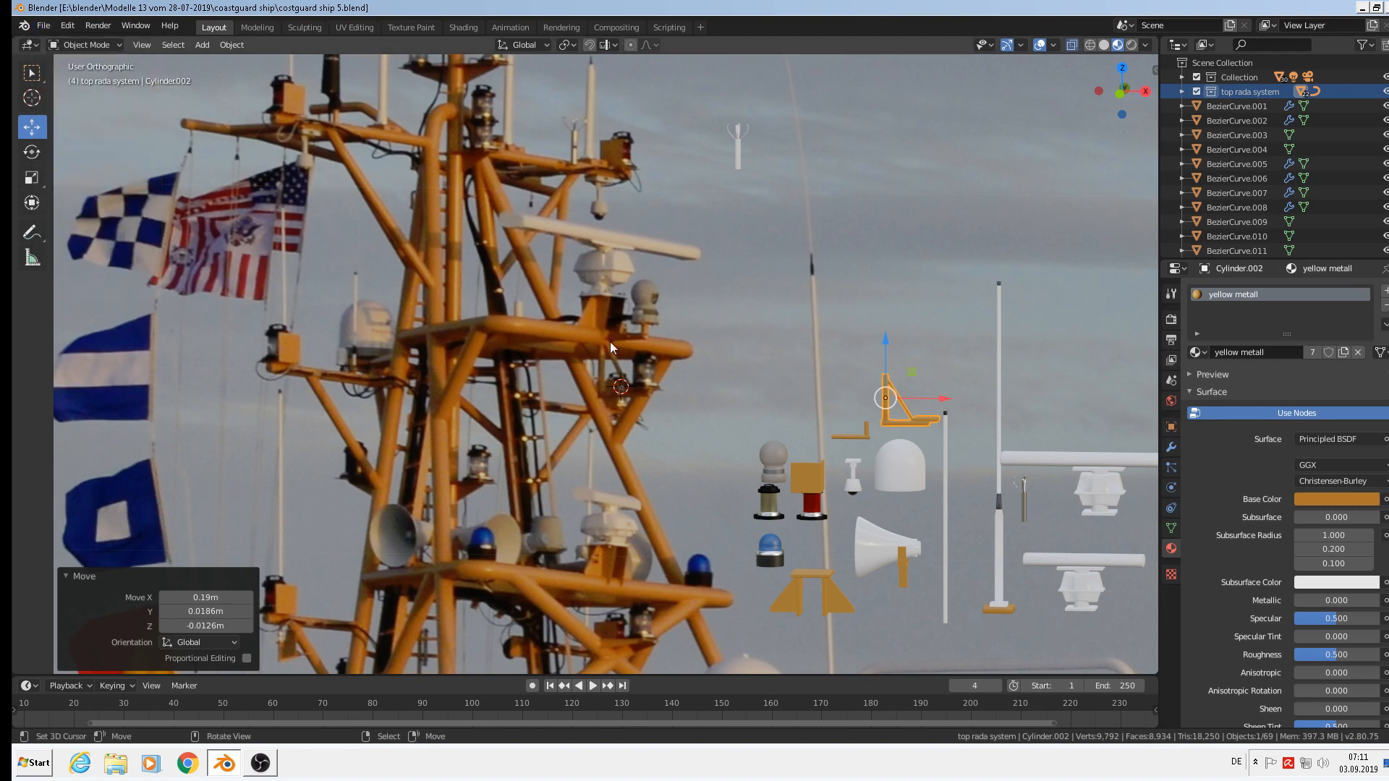
Add a cube at the lamp platform below the mast's lower deck and scale it by 0.052 and again by about 0.319
scroll(709, 557, up, 2)
scroll(661, 492, up, 3)
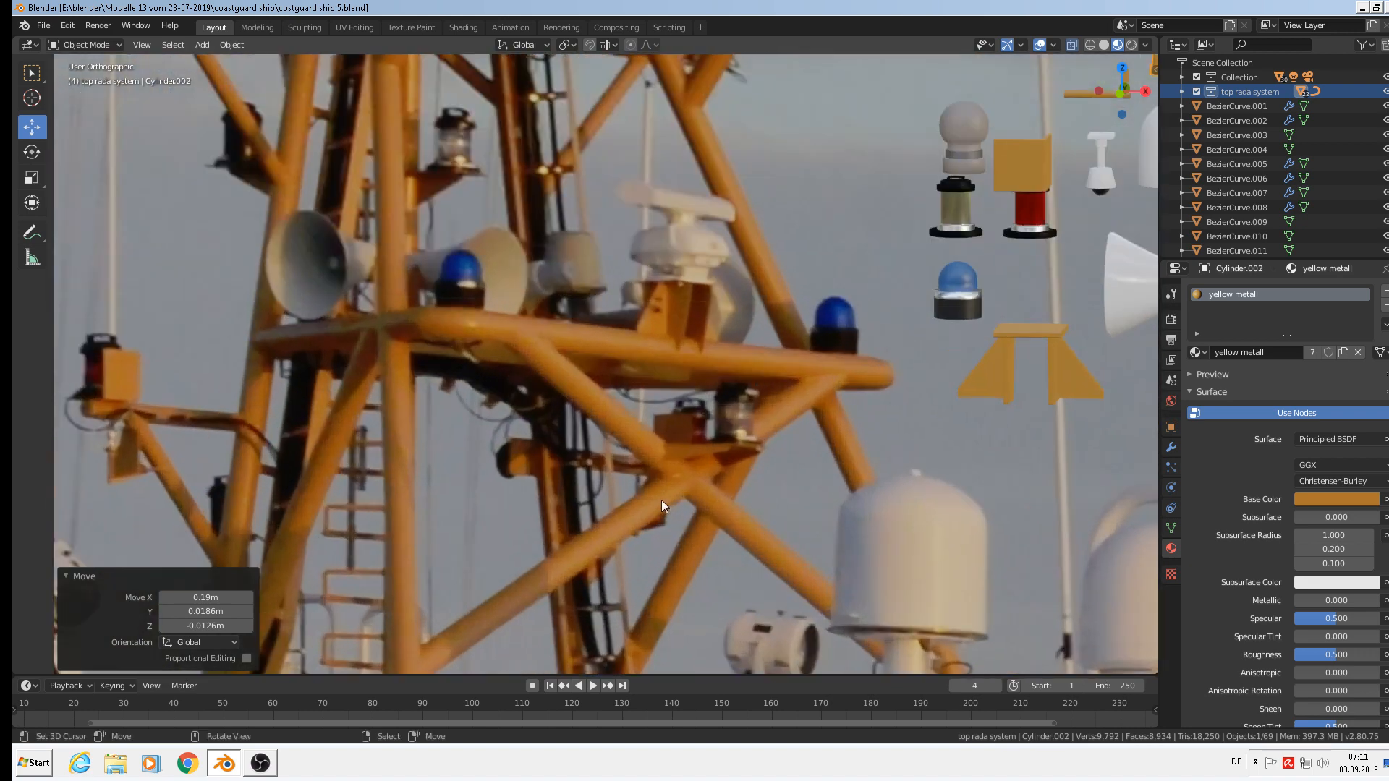
shift+right_click(727, 443)
click(205, 45)
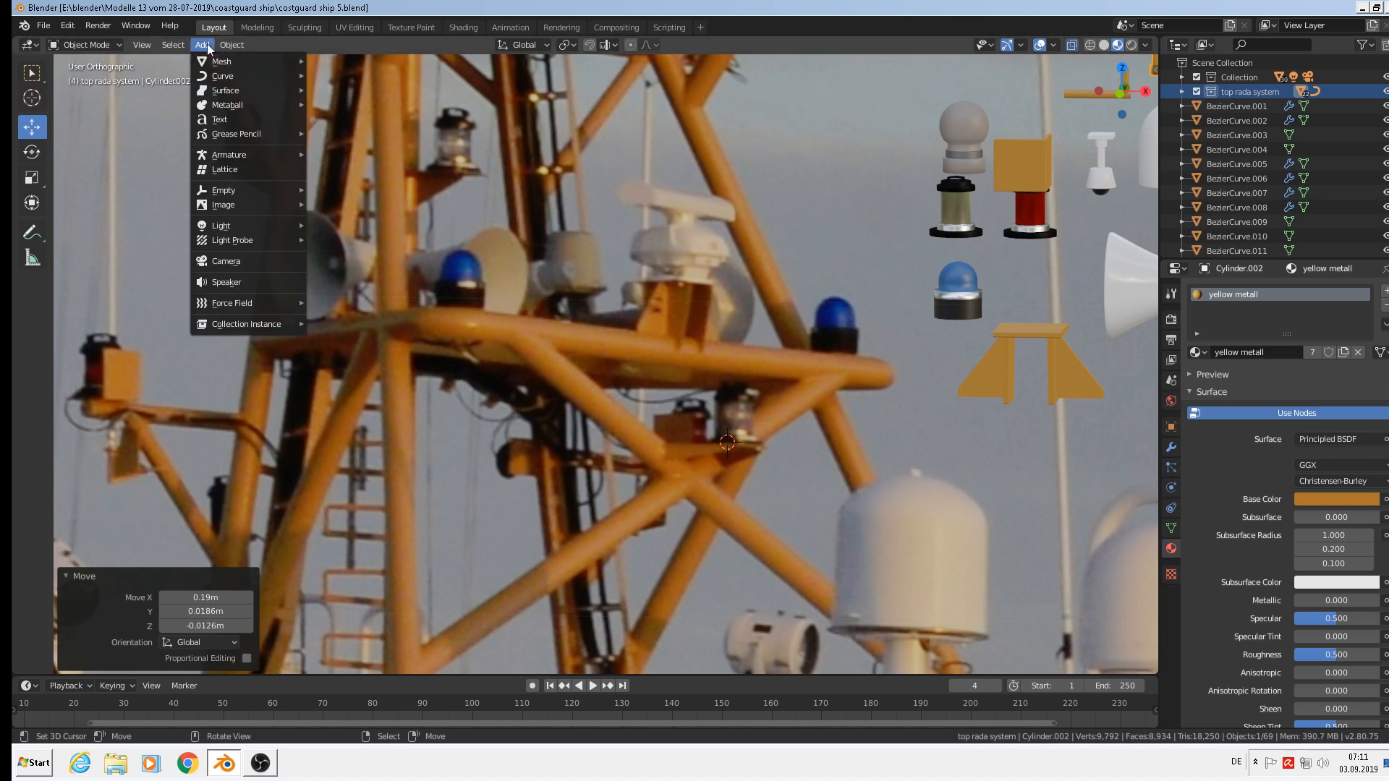
mouse_move(236, 70)
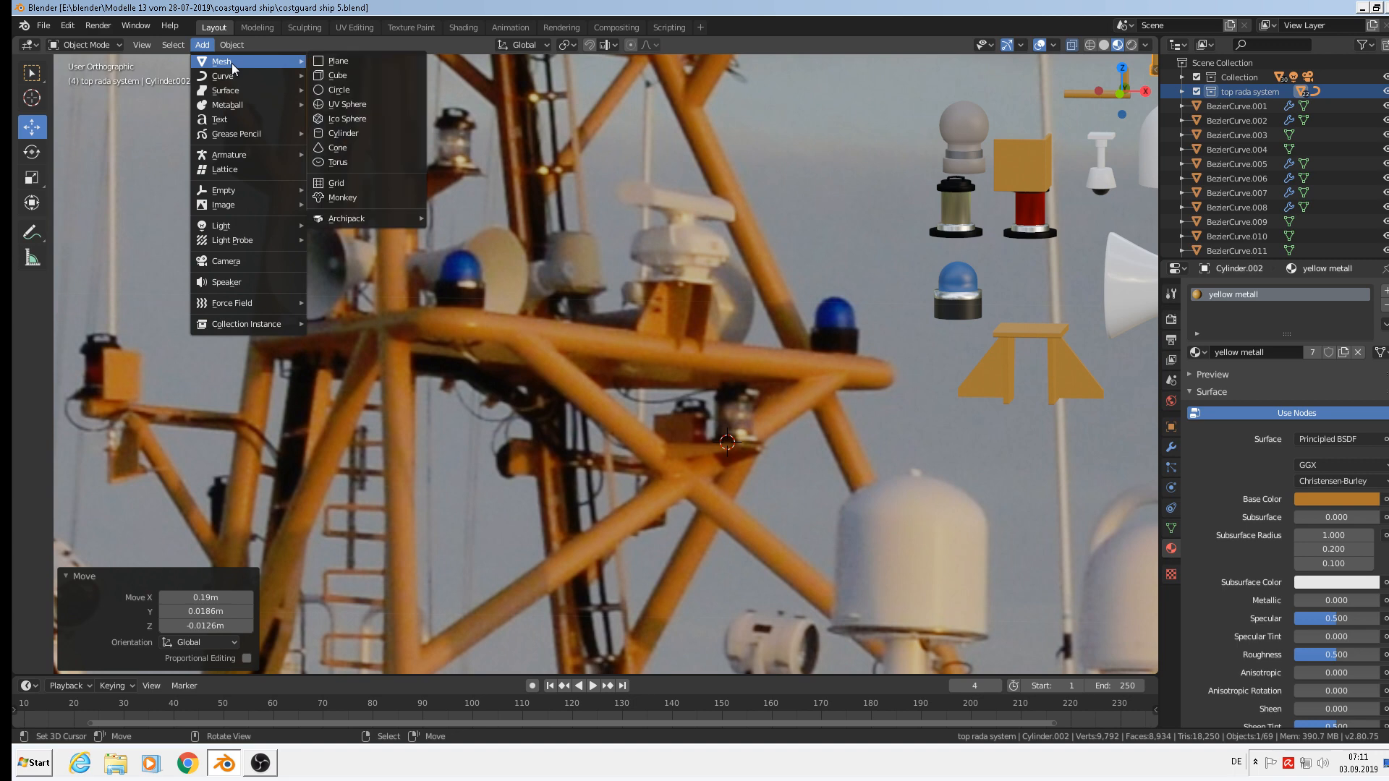
click(369, 75)
key(s)
click(746, 459)
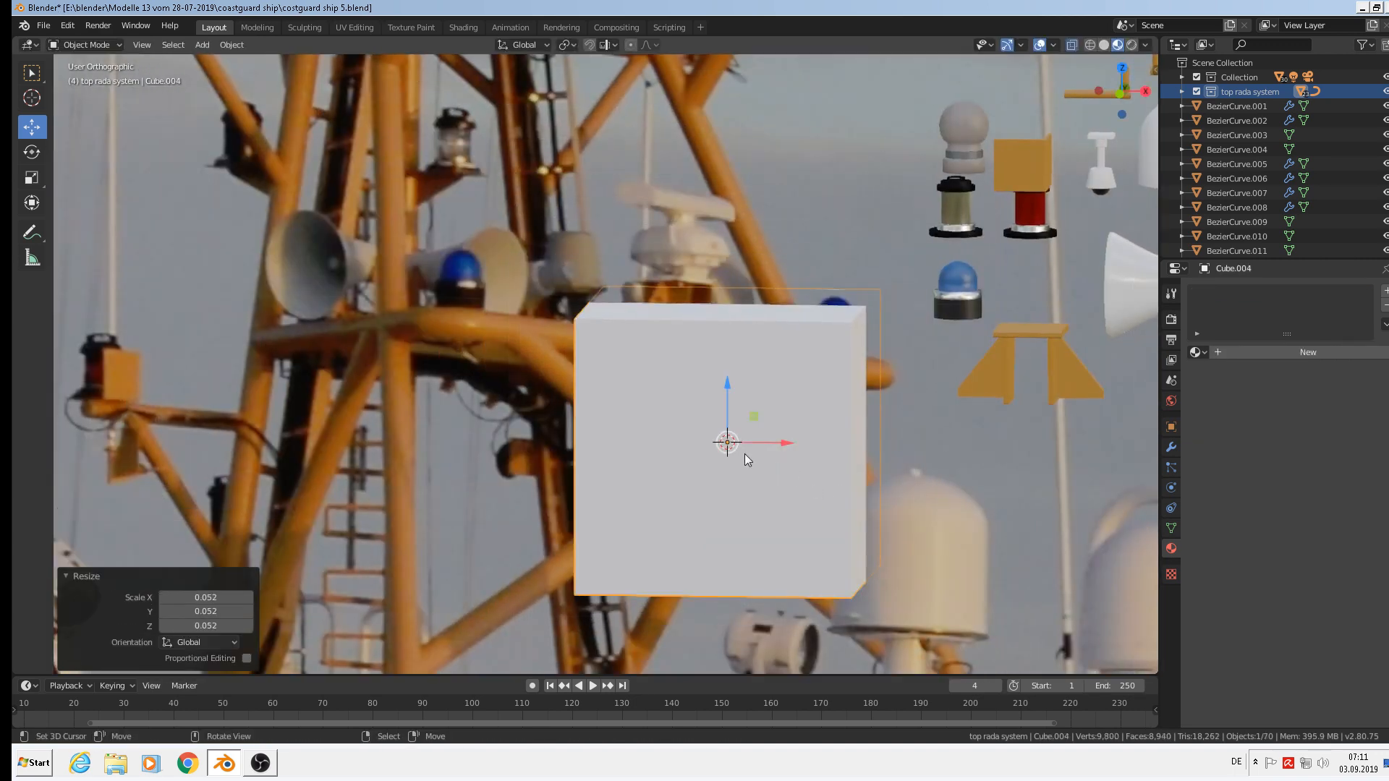
key(s)
click(823, 496)
From the front view, shrink the cube further, move it about 0.045 m along X and scale it by about 0.807
key(KP_1)
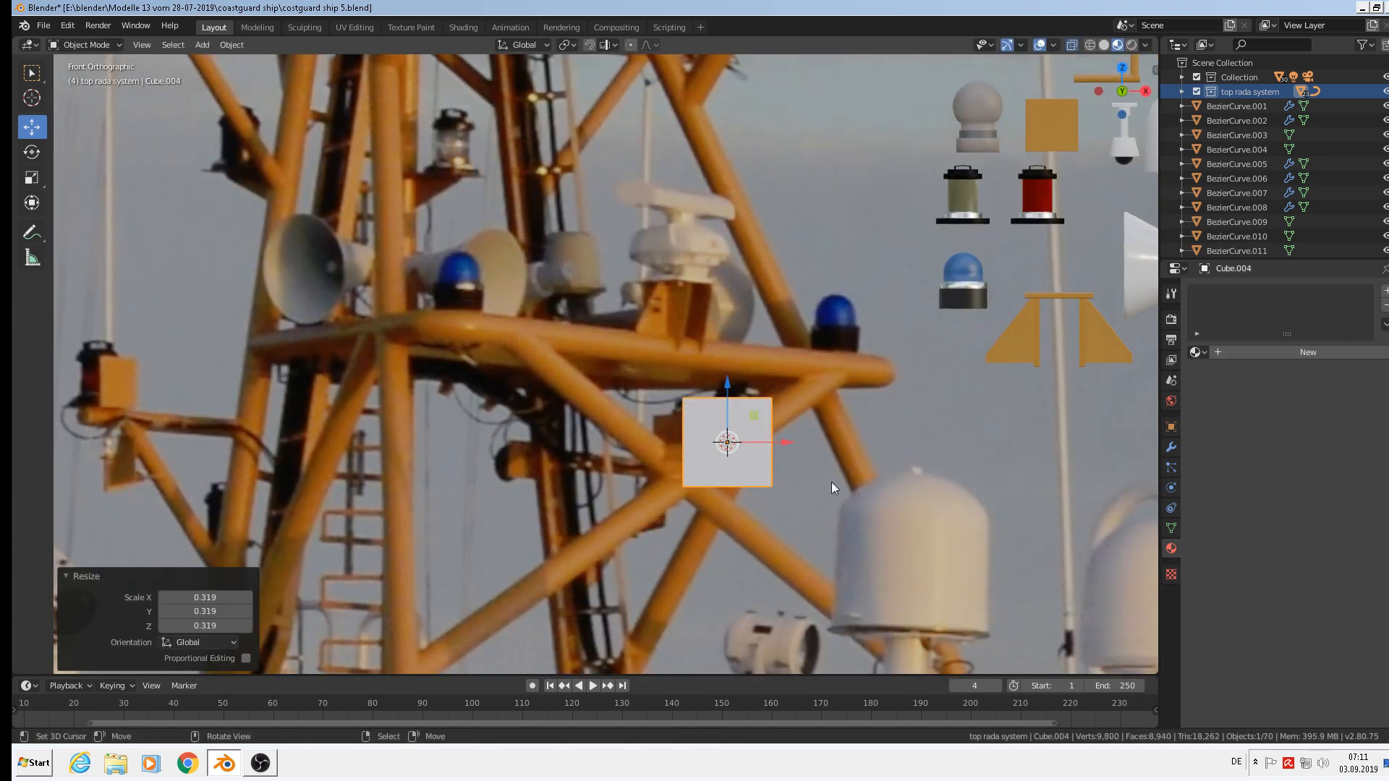
key(s)
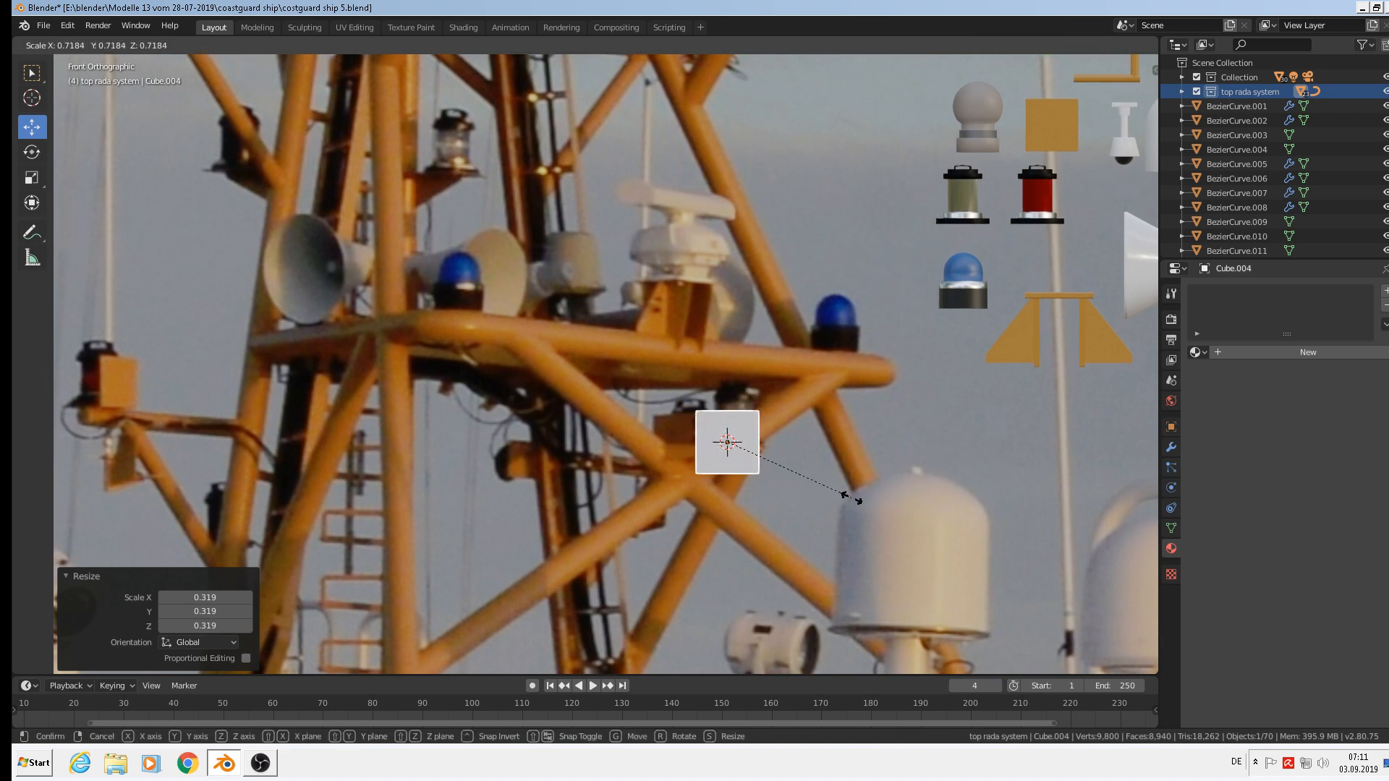
click(875, 503)
drag(778, 438, 898, 439)
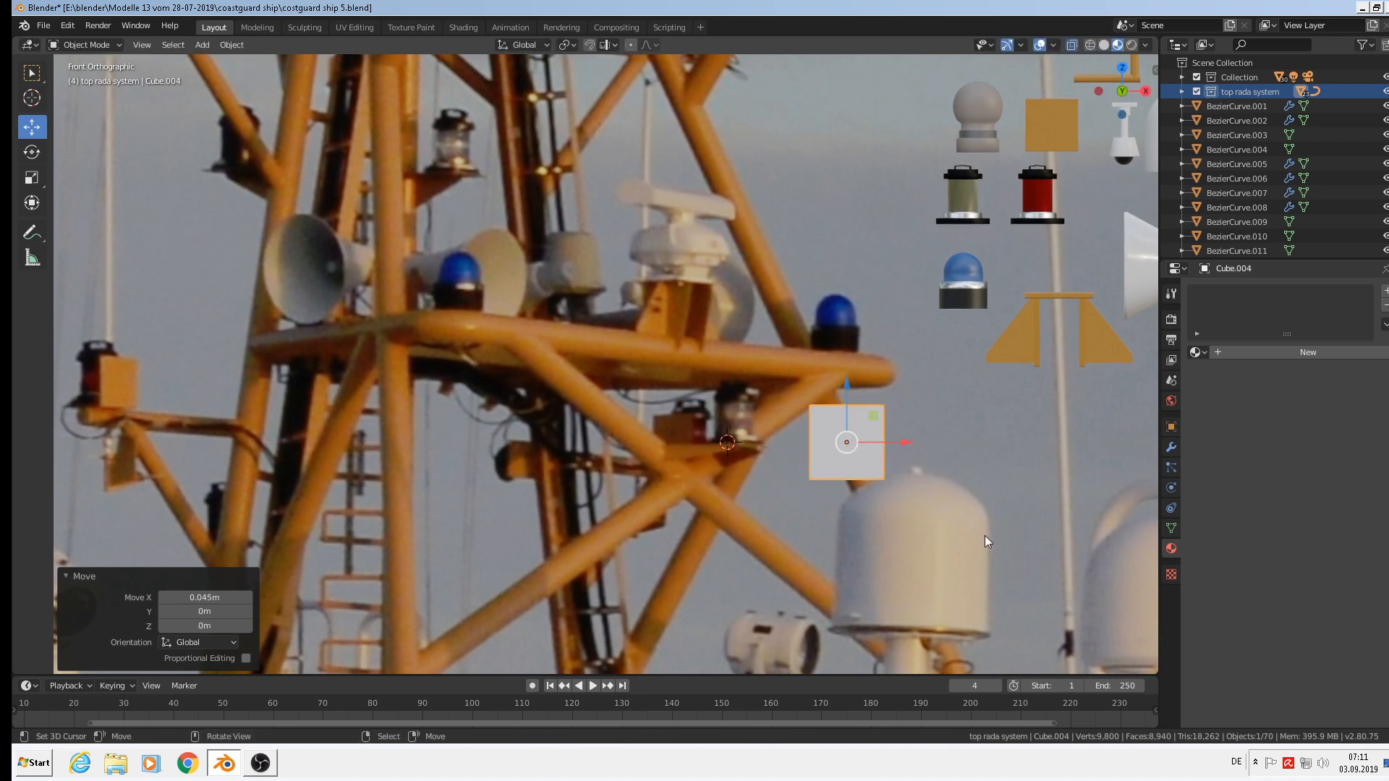
key(s)
click(948, 518)
Flatten the small cube into a thin plate with a Z scale of about 0.113
key(s)
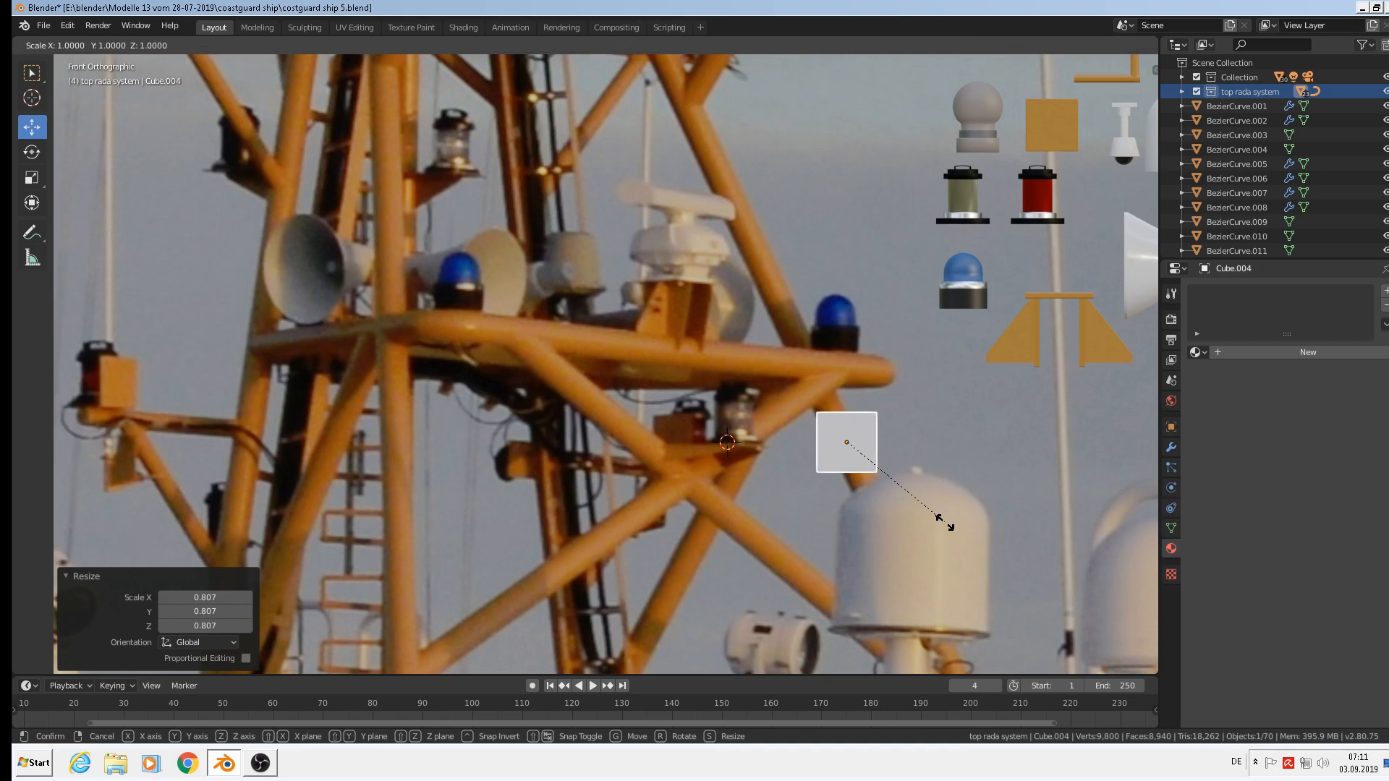
key(z)
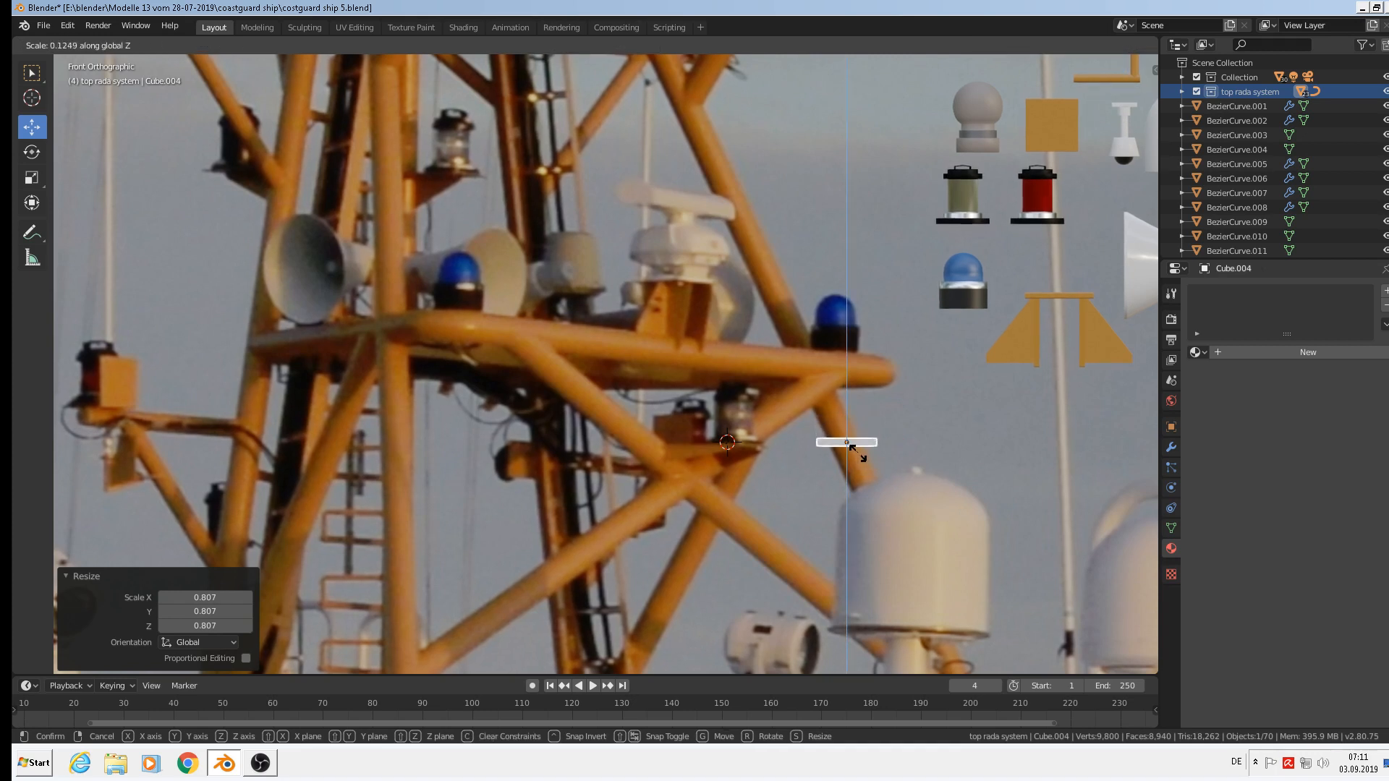
click(855, 452)
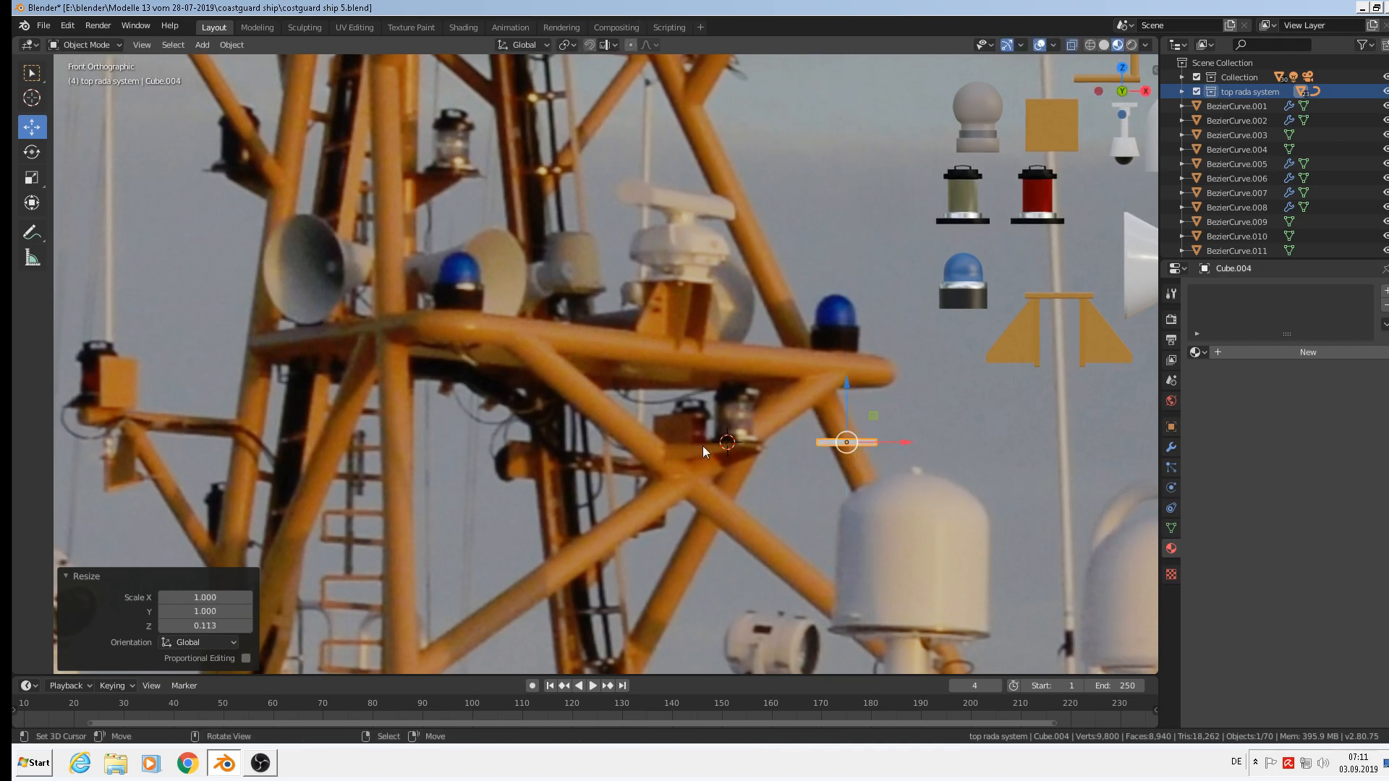
Move the thin plate about -0.0731 m along Y and lengthen it with a Y scale of about 1.892
middle_drag(769, 446, 832, 446)
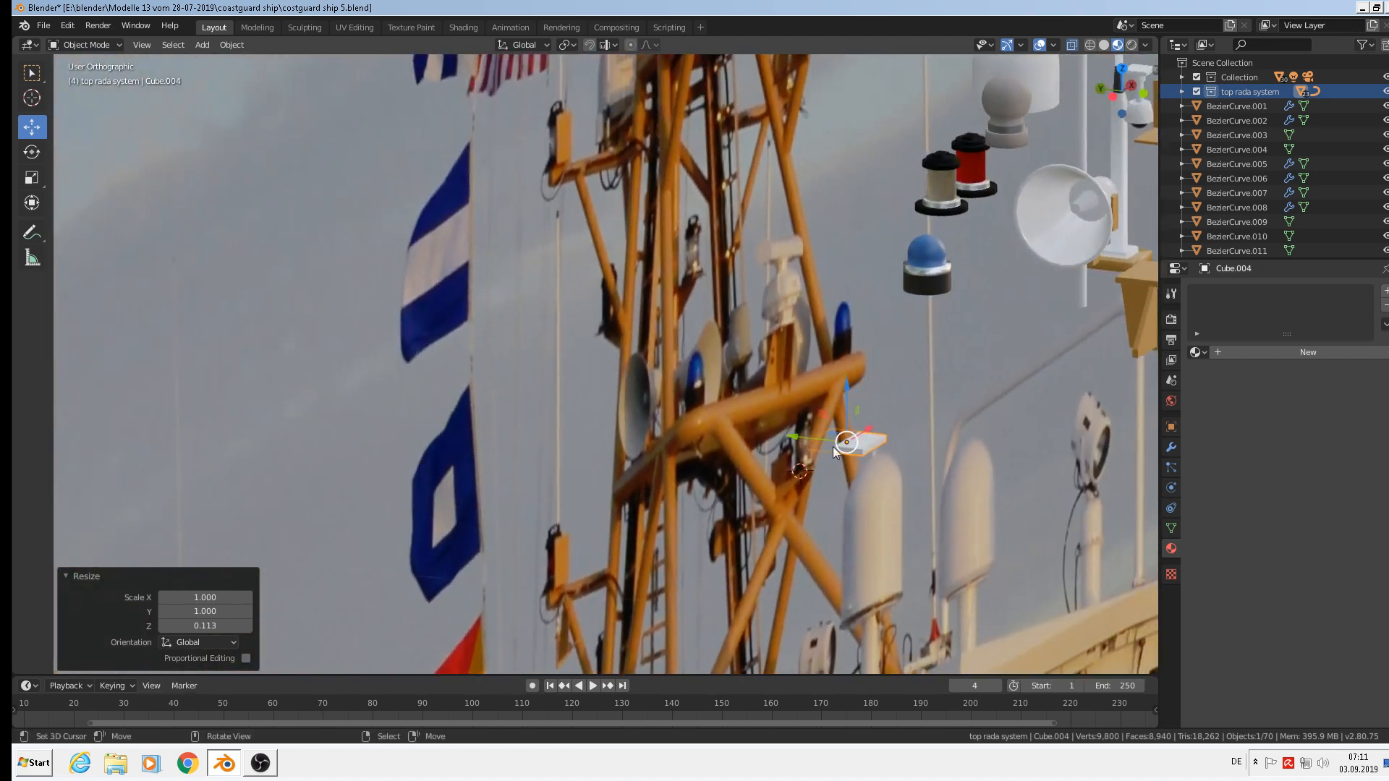
drag(832, 446, 1013, 487)
key(s)
key(y)
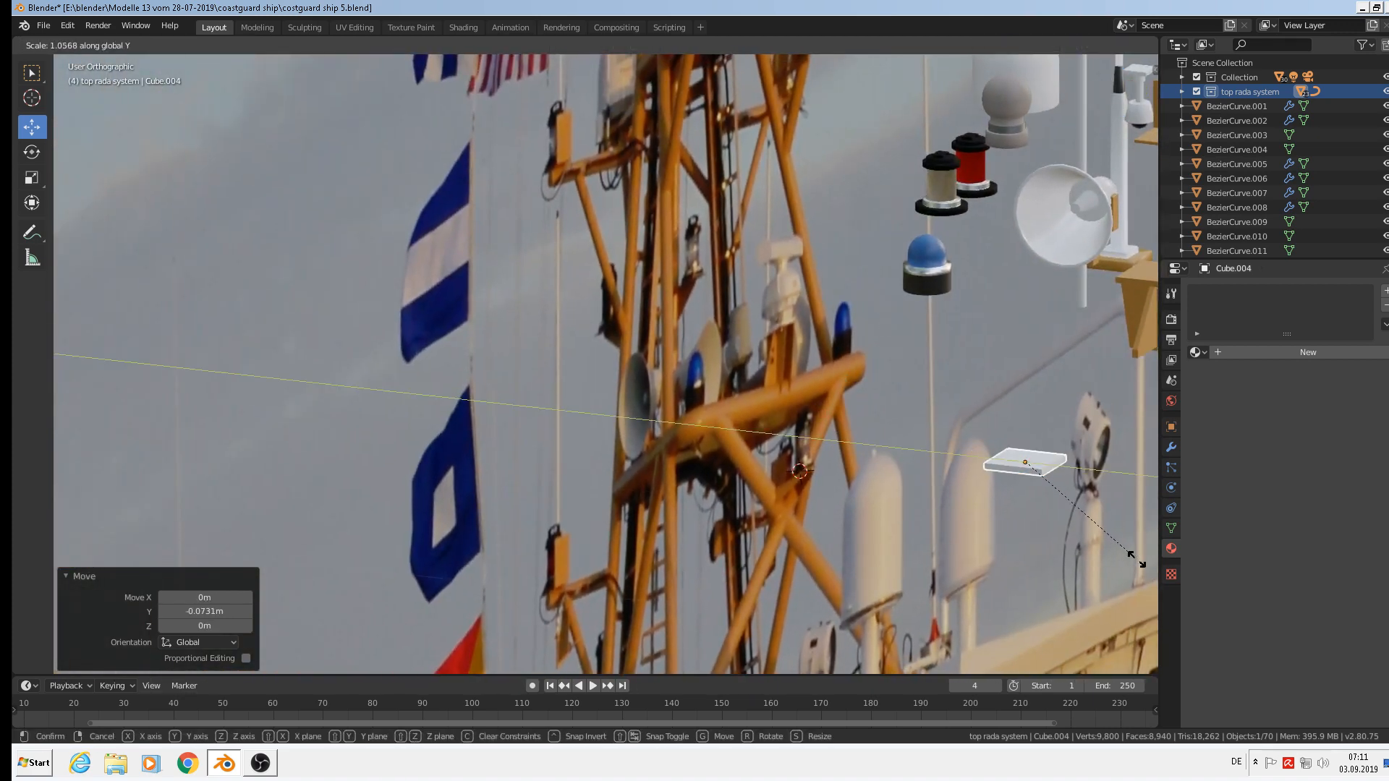
click(1119, 548)
key(KP_Decimal)
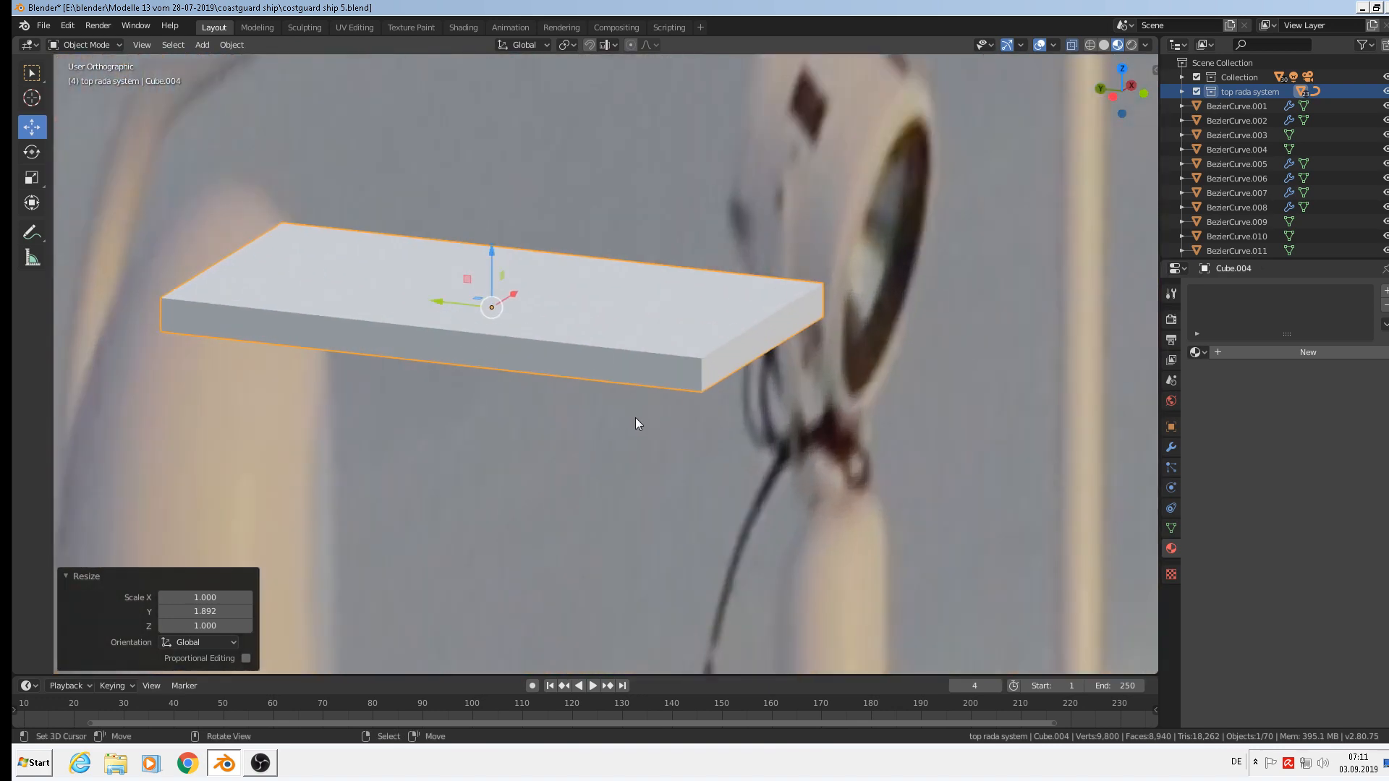
Cut two lengthwise edge loops into the thin plate and spread them towards its long sides with an X scale of about 2.363
middle_drag(635, 418, 558, 437)
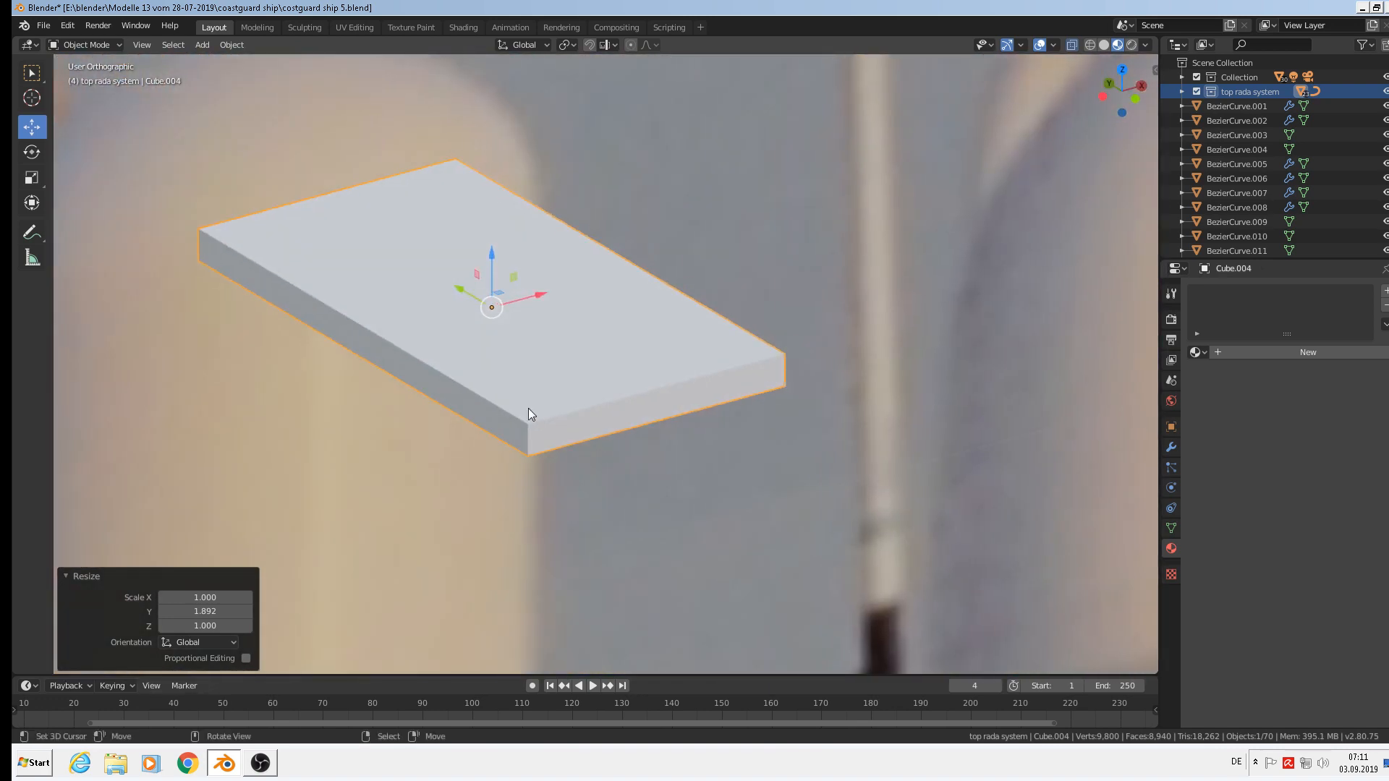
key(Tab)
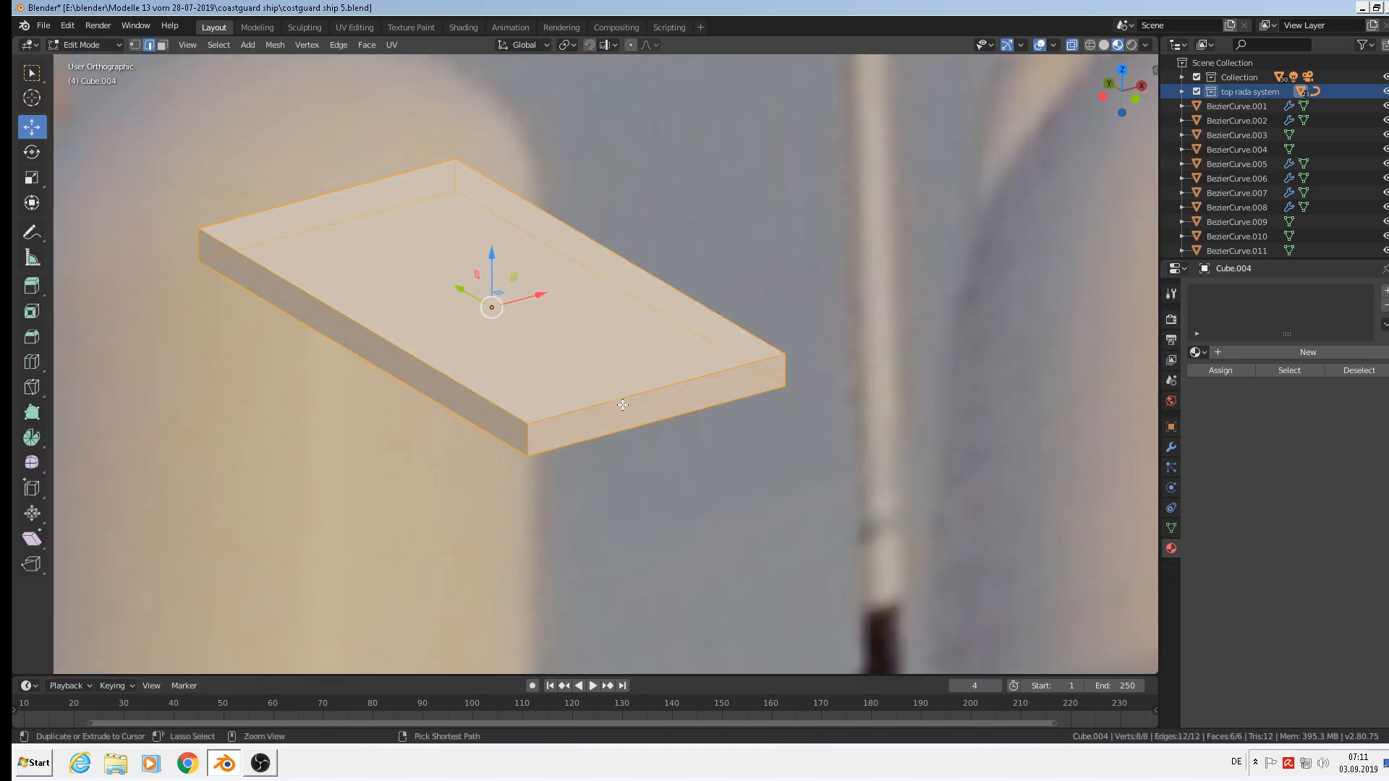
key(ctrl+r)
scroll(623, 404, up, 1)
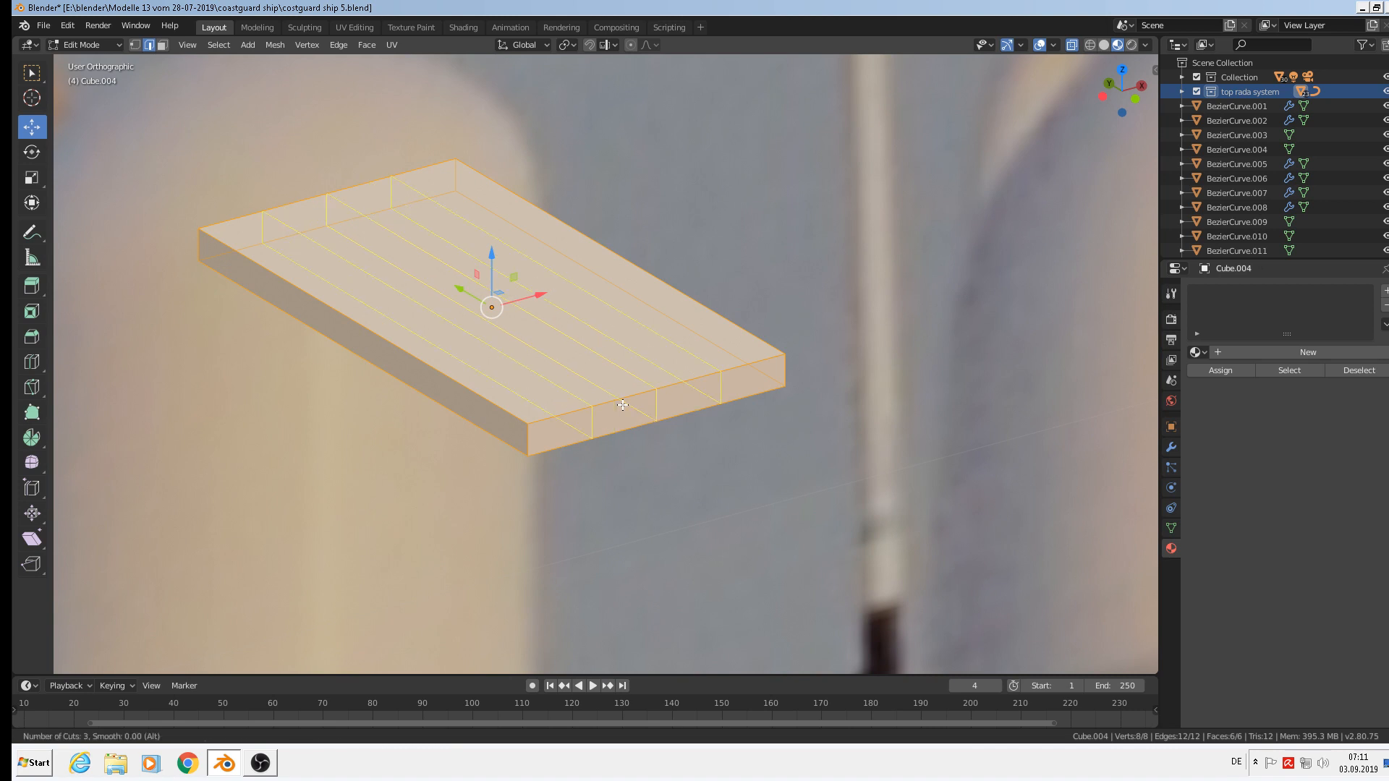
click(622, 404)
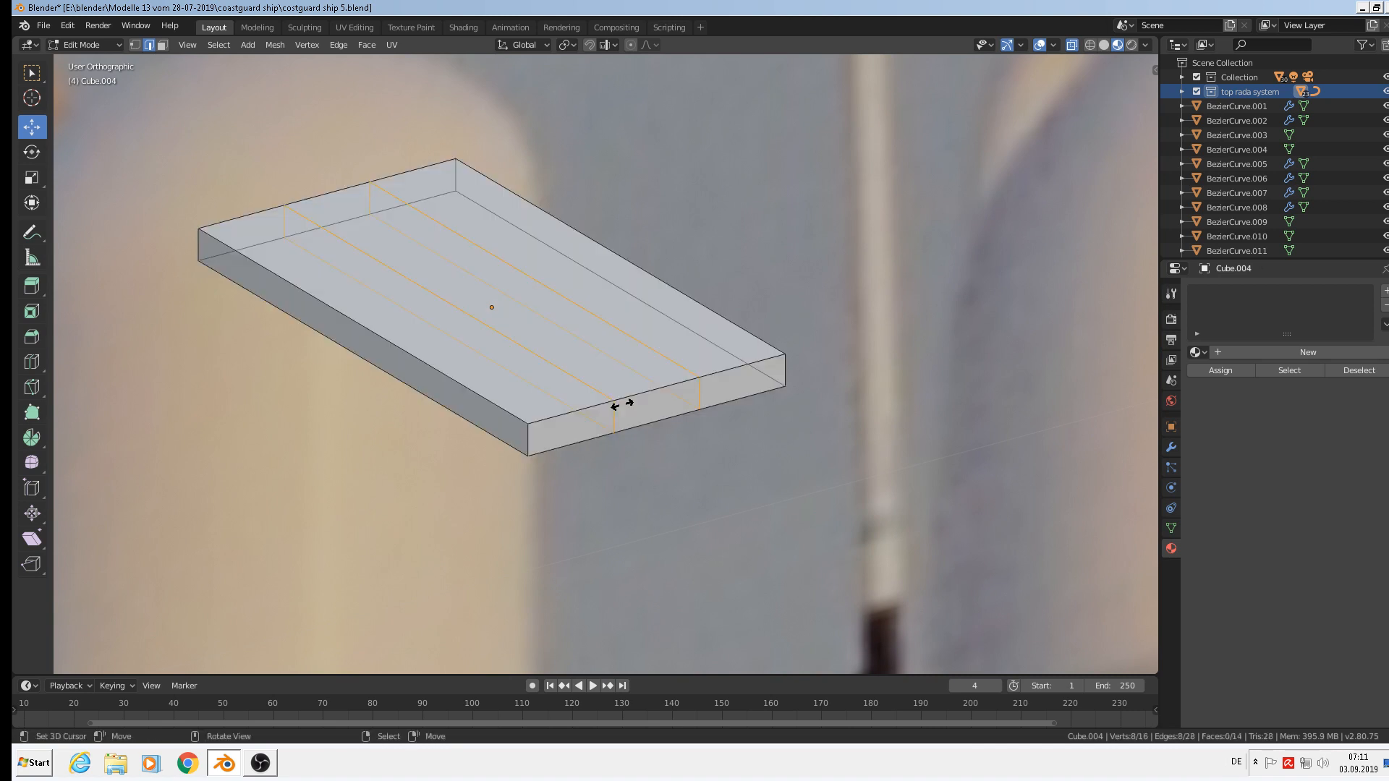
right_click(624, 408)
key(s)
key(x)
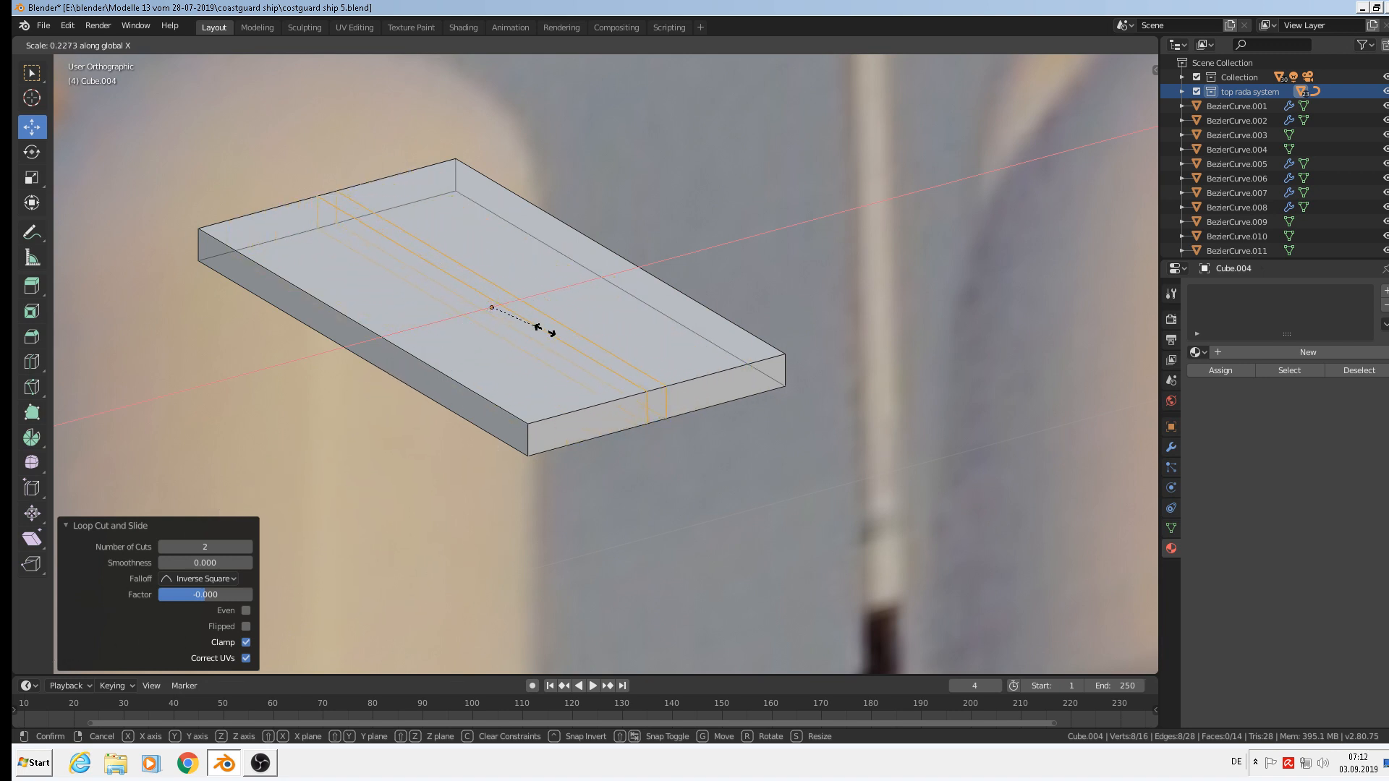
click(1078, 393)
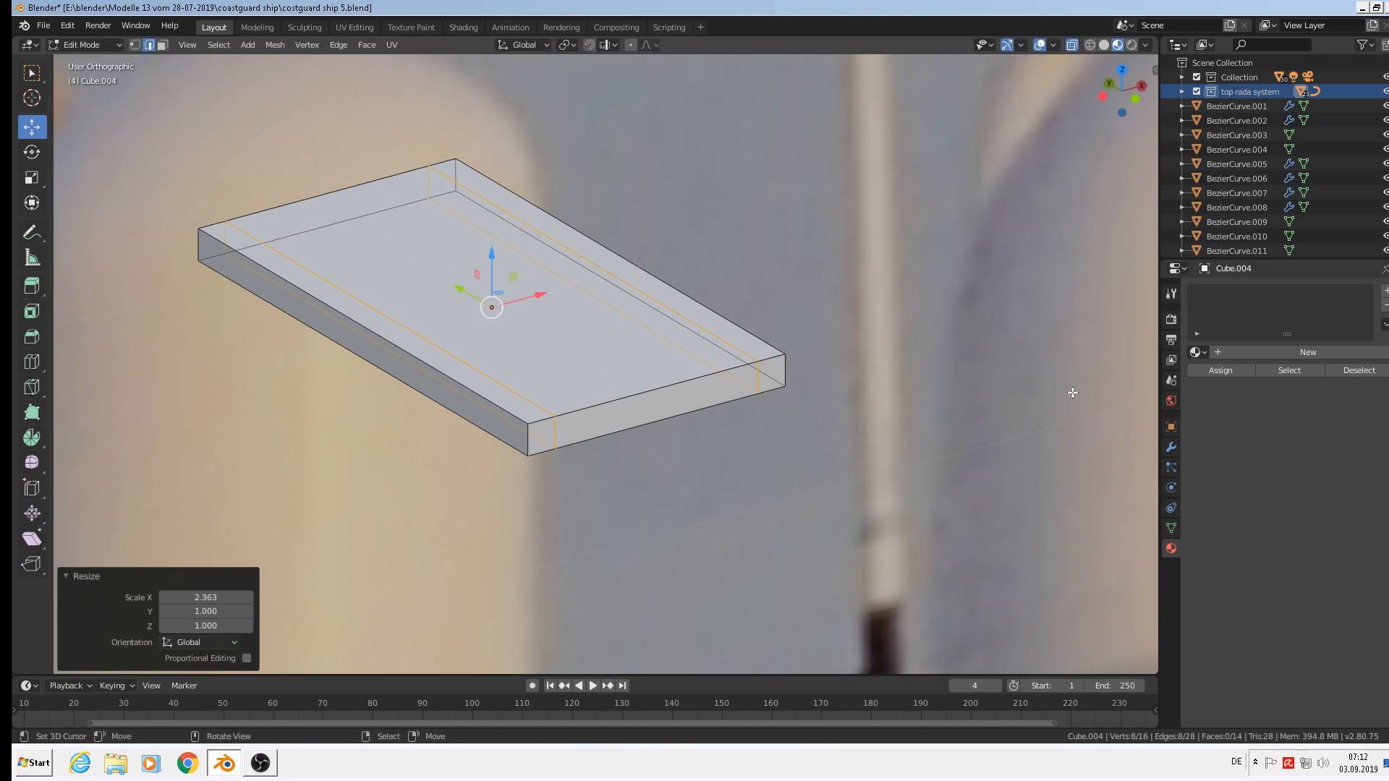
Add one crosswise loop cut to the plate and slide it off centre with a factor of about 0.466
key(ctrl+r)
click(492, 378)
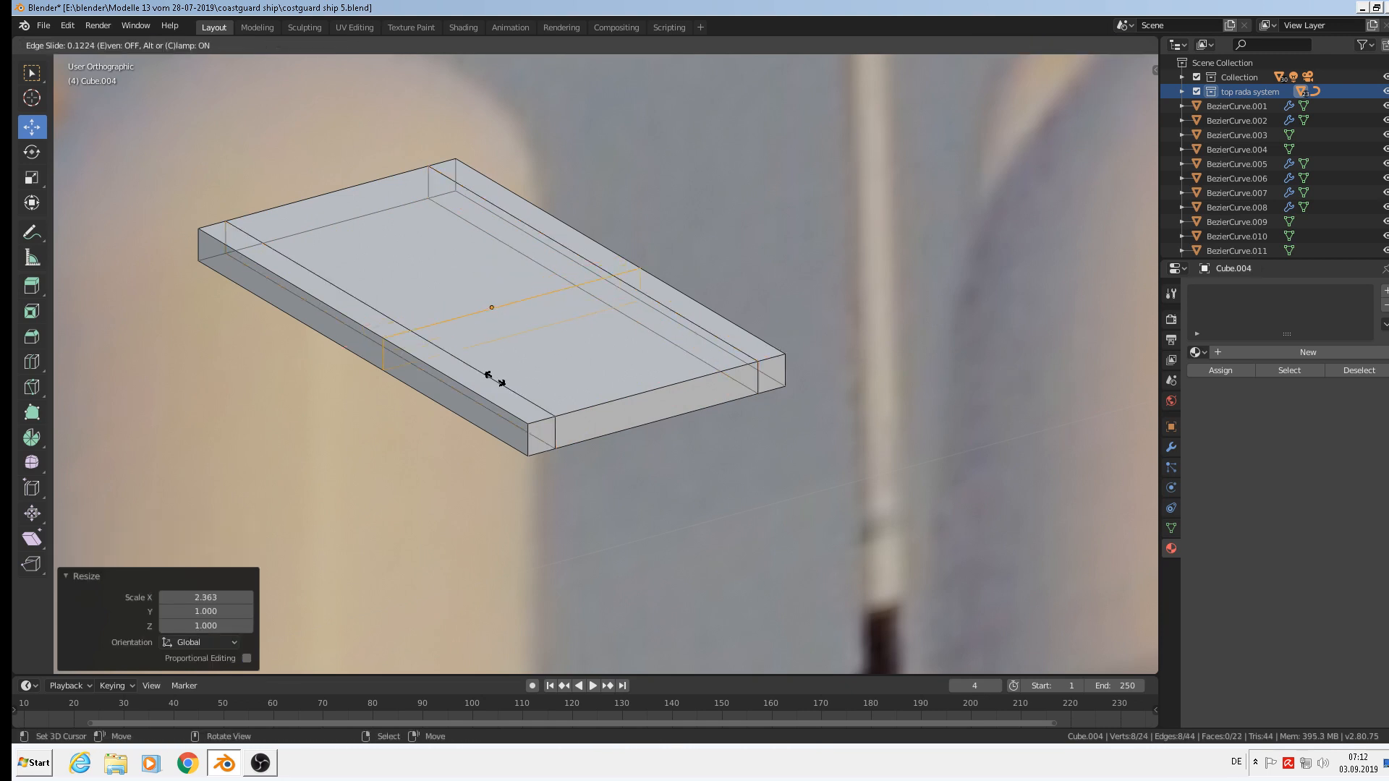
click(549, 413)
Extrude the two narrow side strips on one half of the plate's underside and move them about -0.00032 m along Z
shift+middle_drag(424, 467, 730, 370)
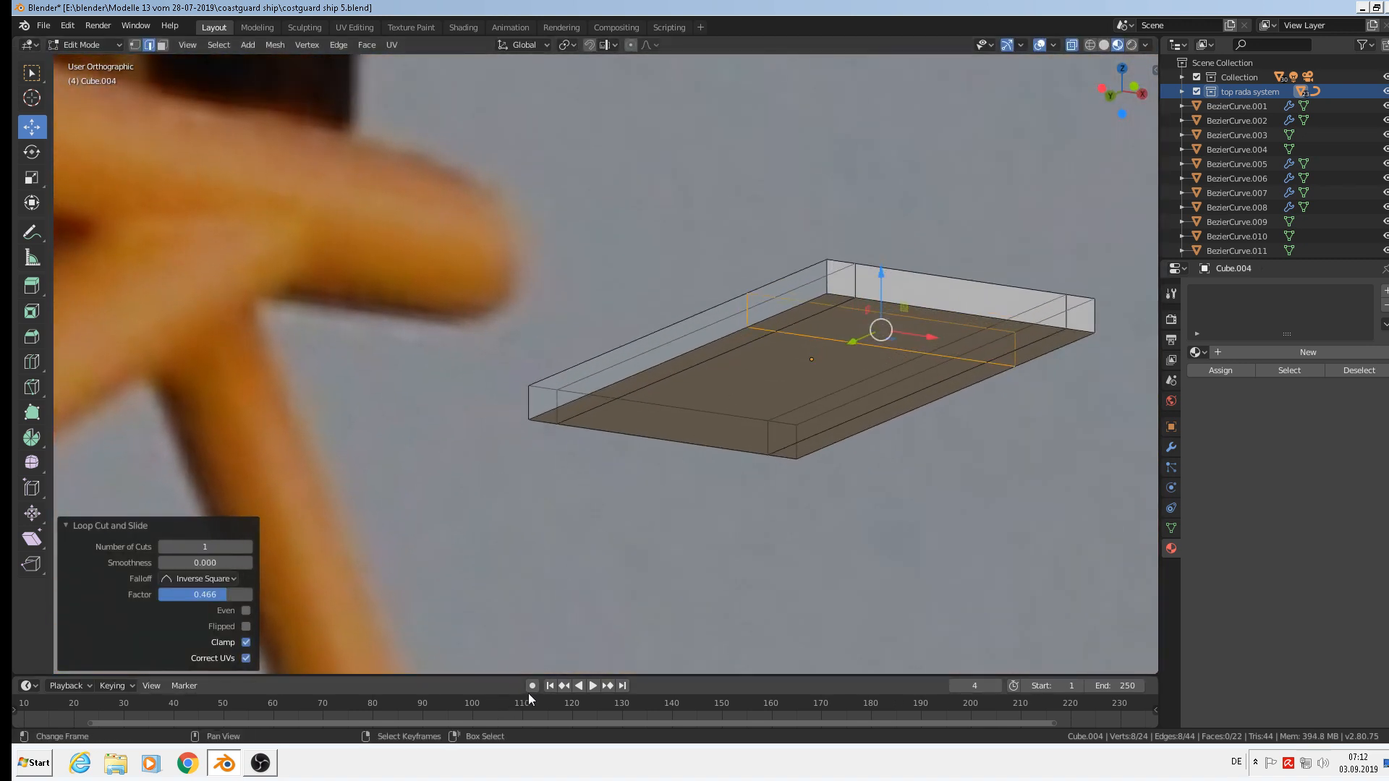
mouse_move(638, 458)
middle_down()
mouse_move(688, 475)
mouse_move(651, 474)
middle_up()
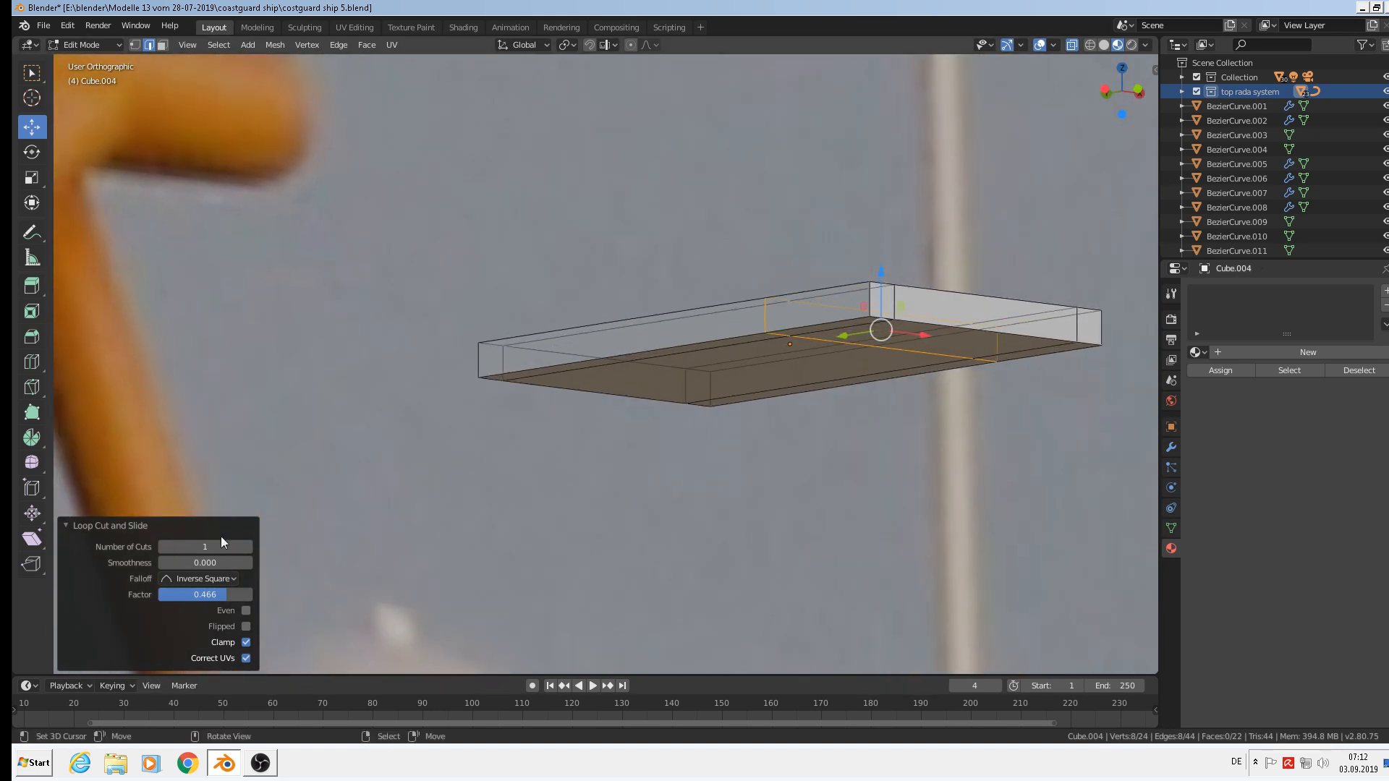
click(162, 45)
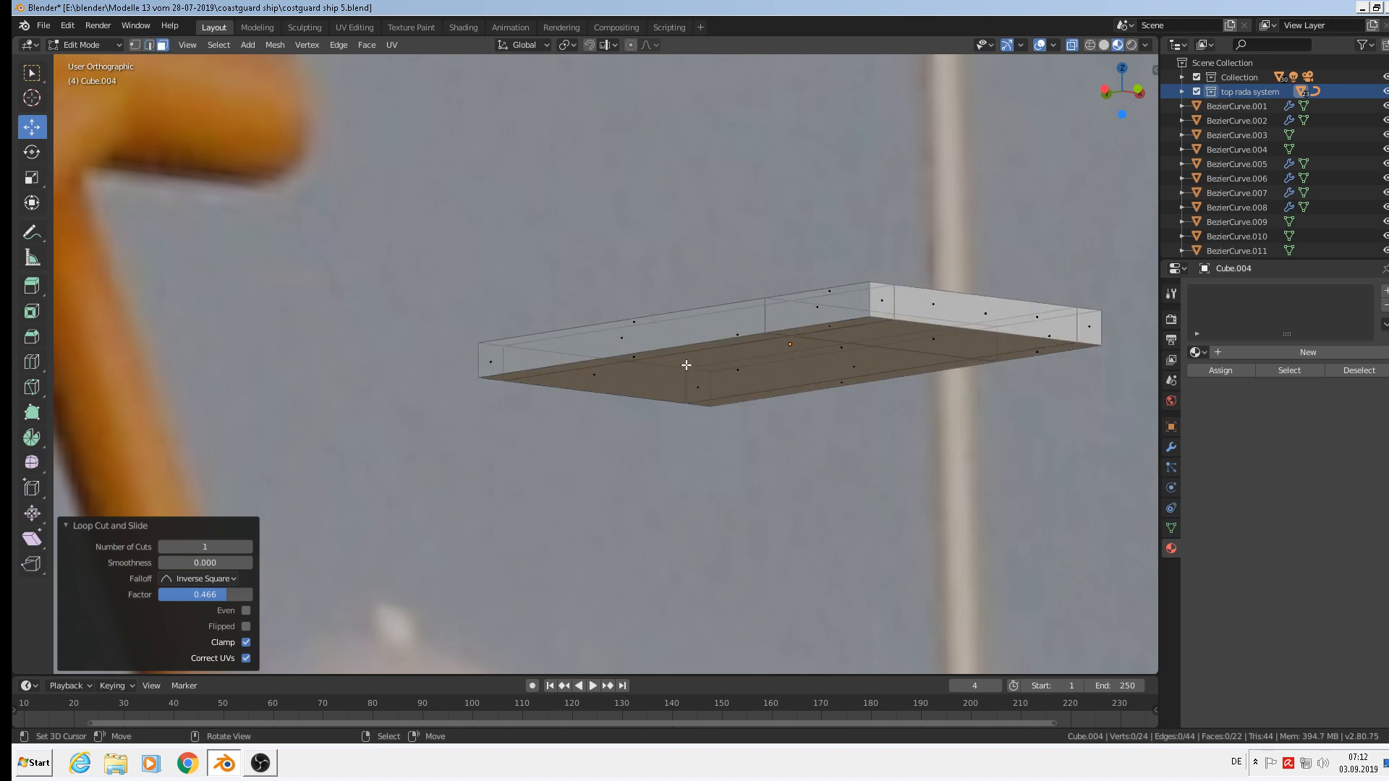
click(656, 351)
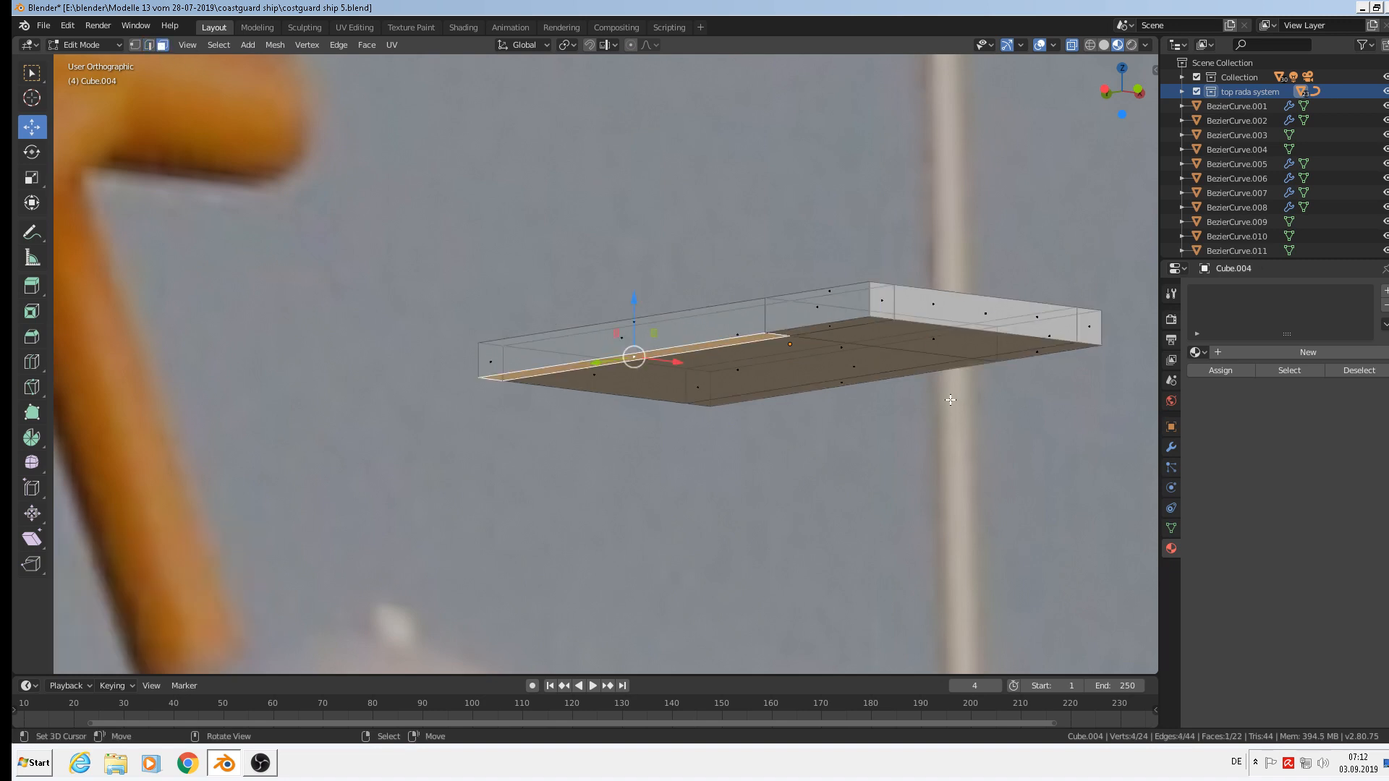
shift+click(857, 389)
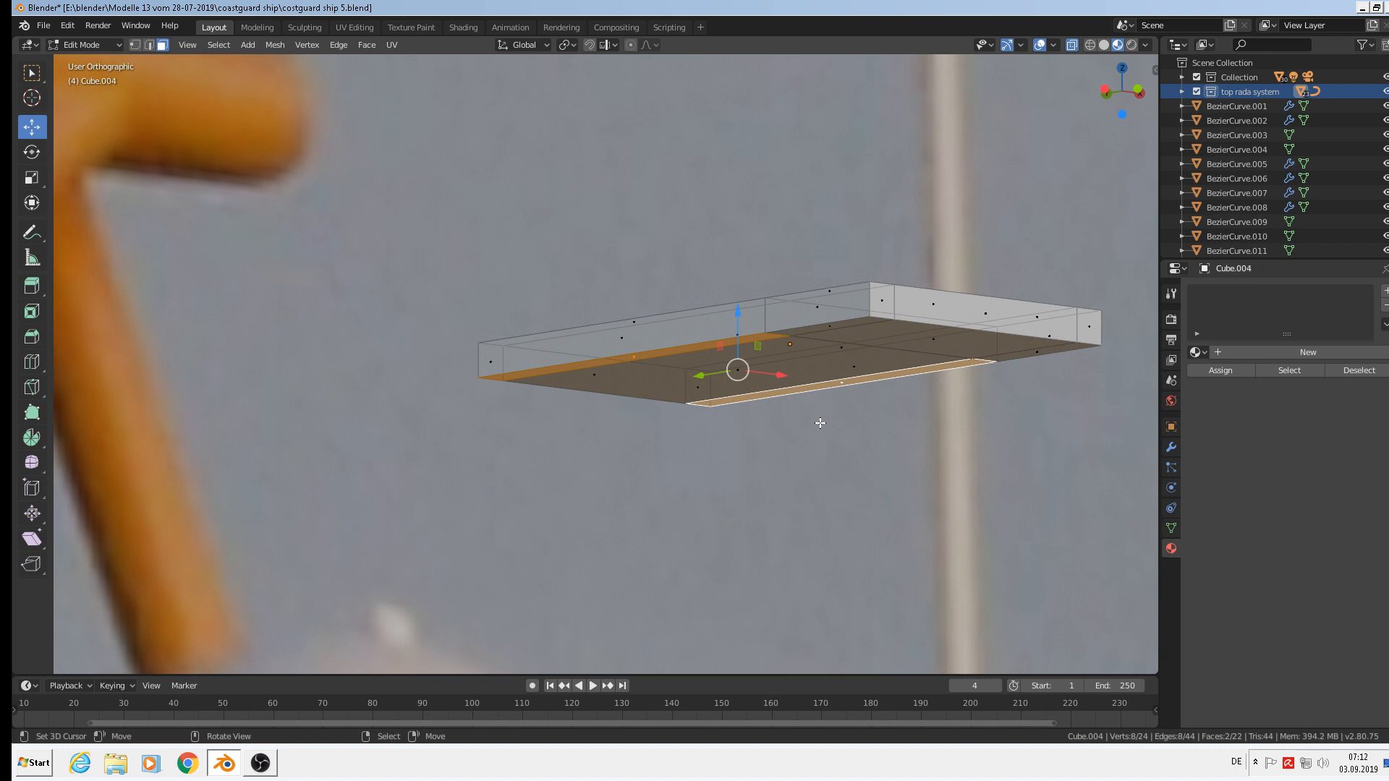
key(e)
right_click(777, 381)
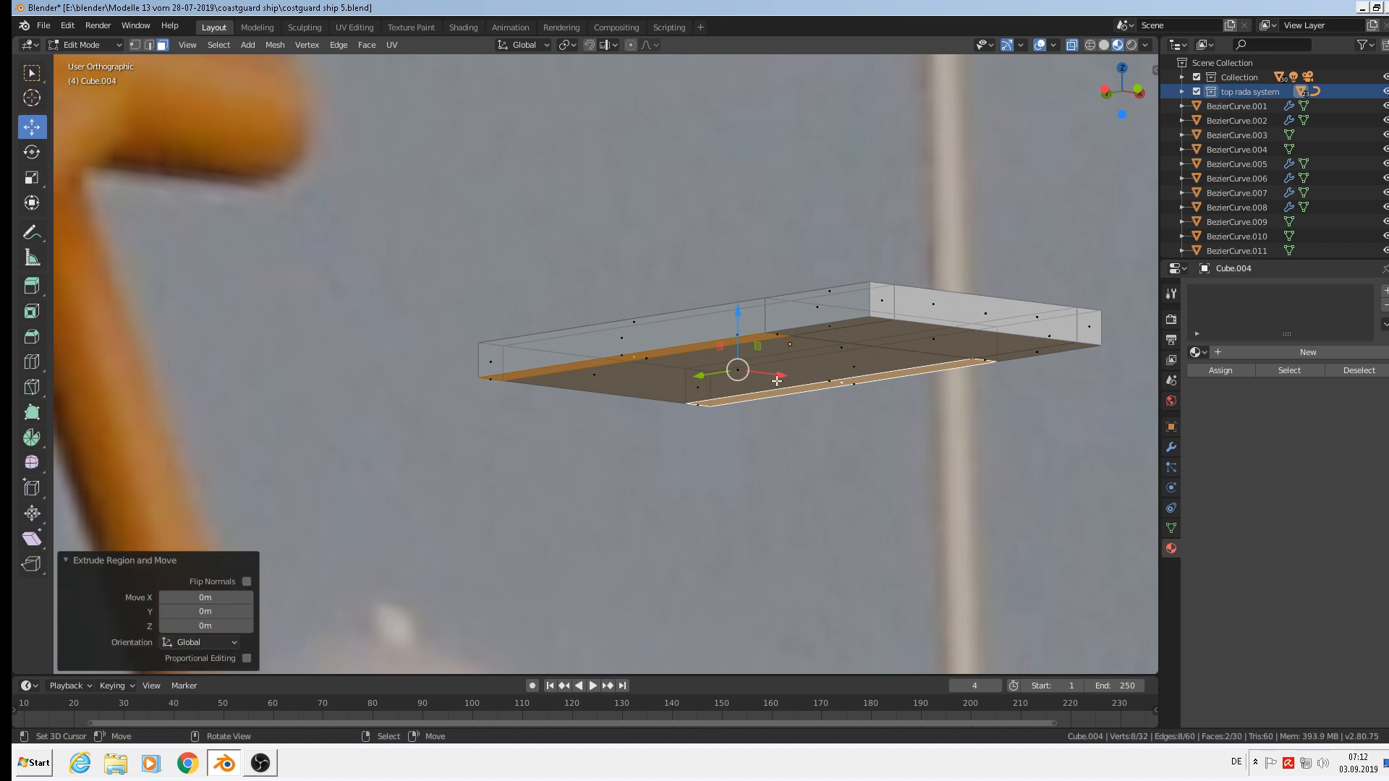
drag(734, 313, 737, 319)
click(738, 319)
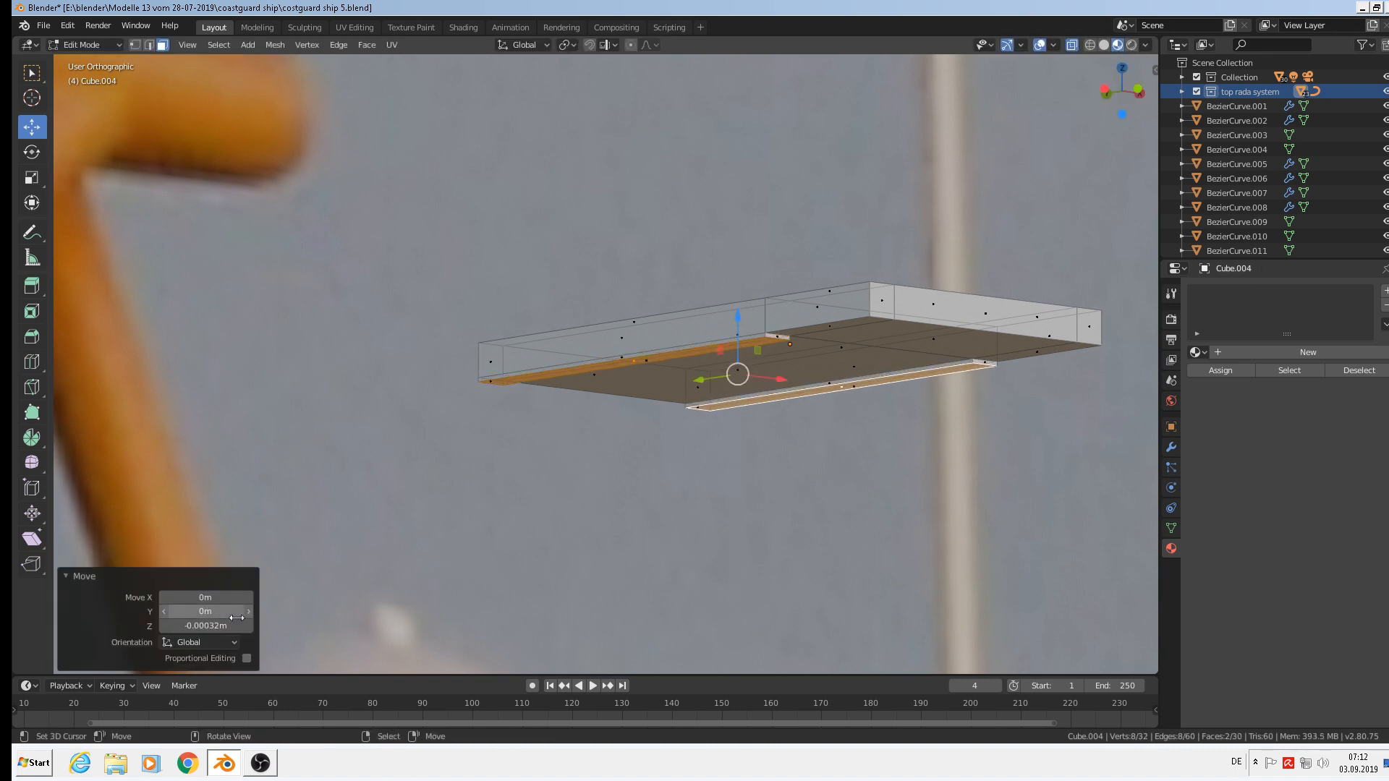
Lower the outer end edges of both extruded strips about -0.00699 m along Z to form sloping support ribs
click(151, 45)
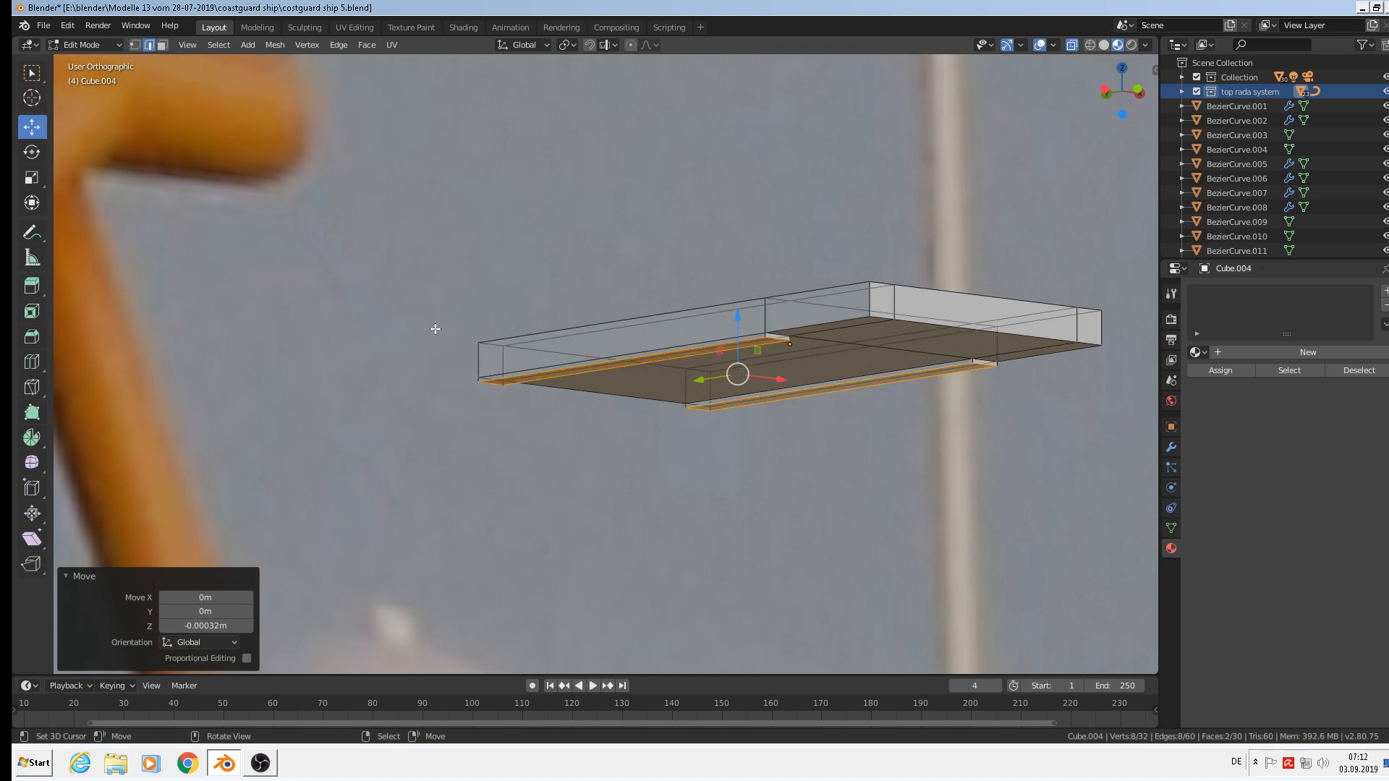
click(497, 393)
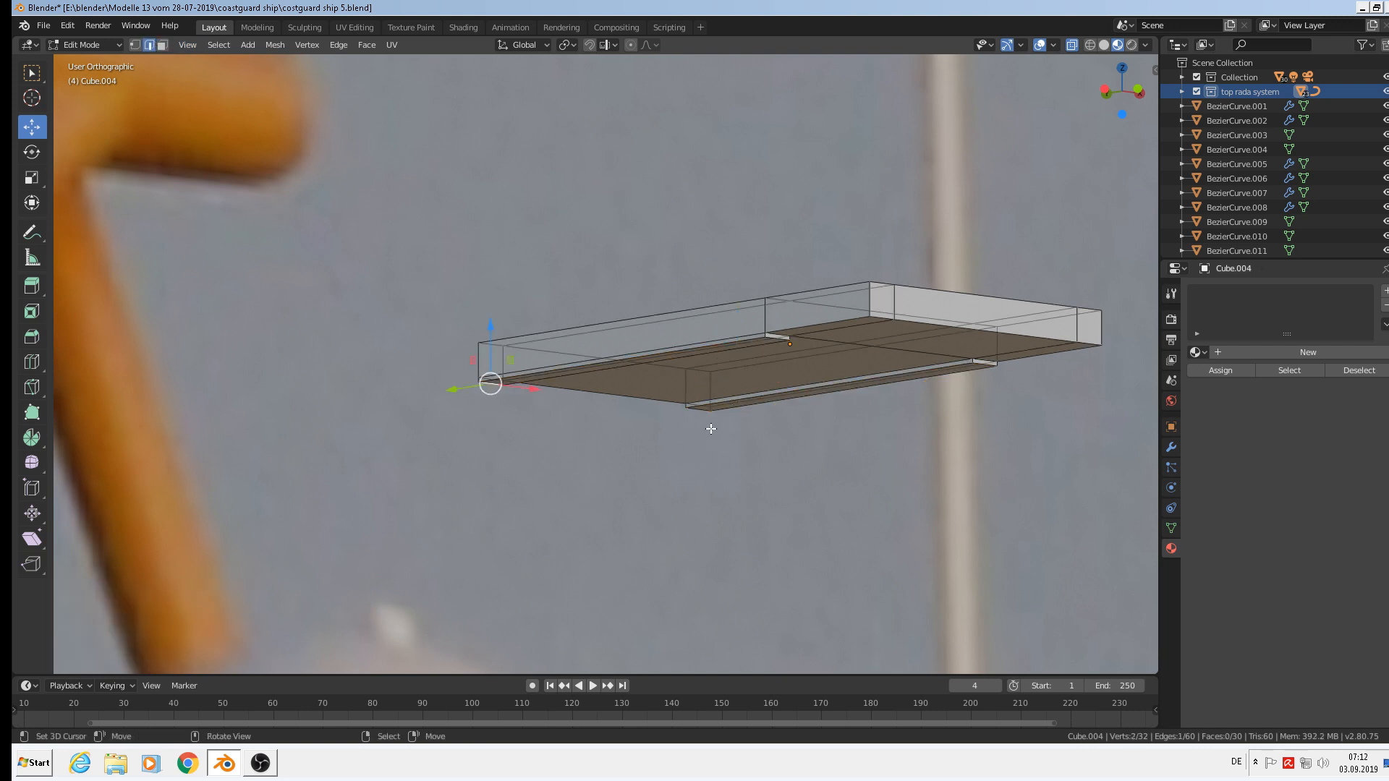
shift+click(698, 410)
key(g)
key(z)
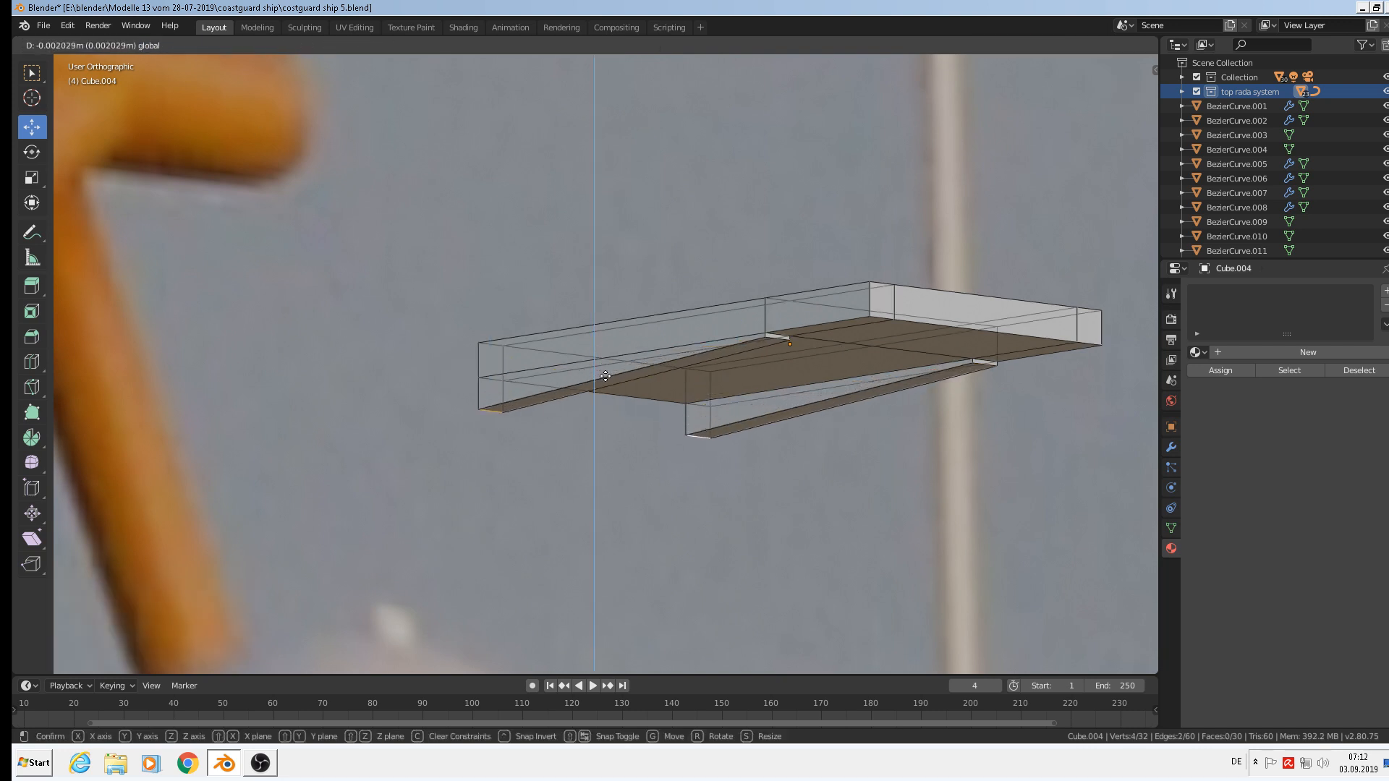
click(614, 447)
scroll(600, 452, down, 6)
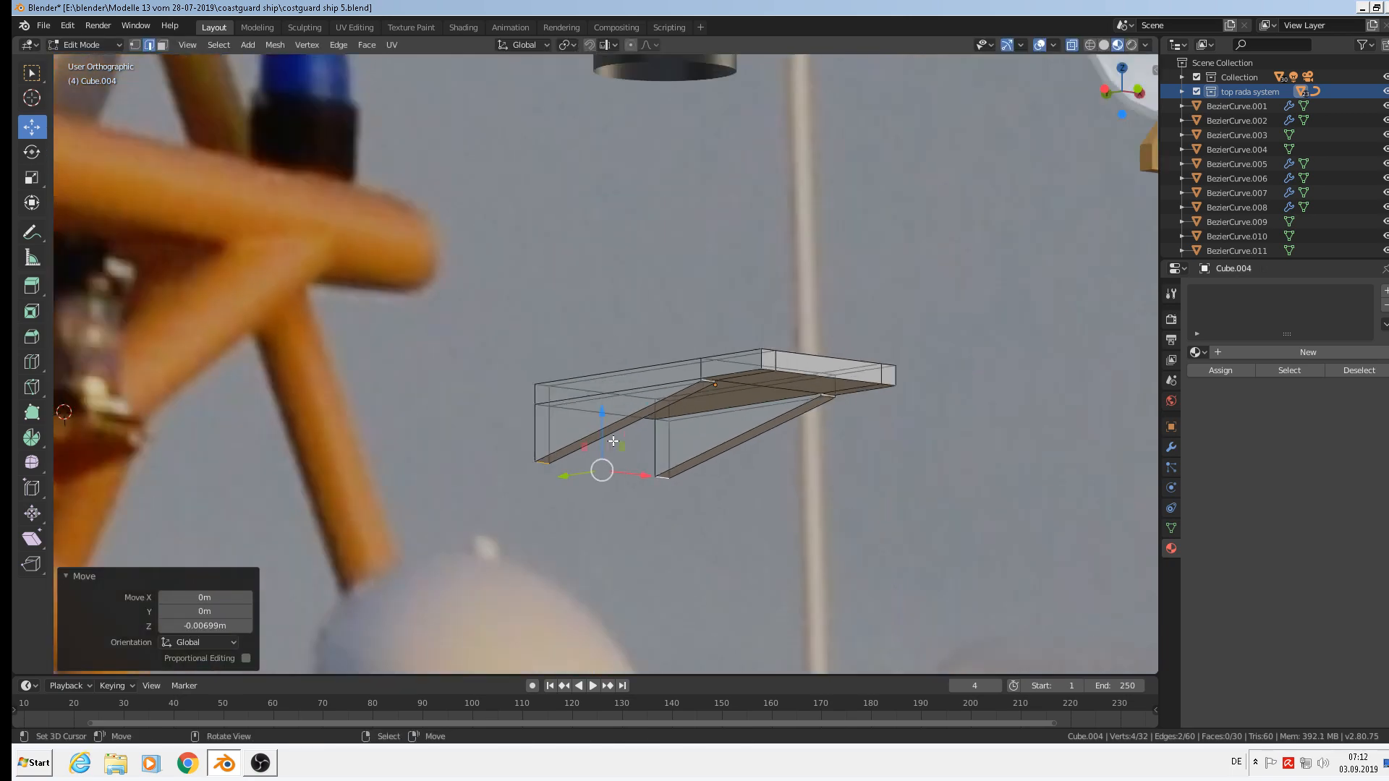
key(Tab)
scroll(597, 448, down, 4)
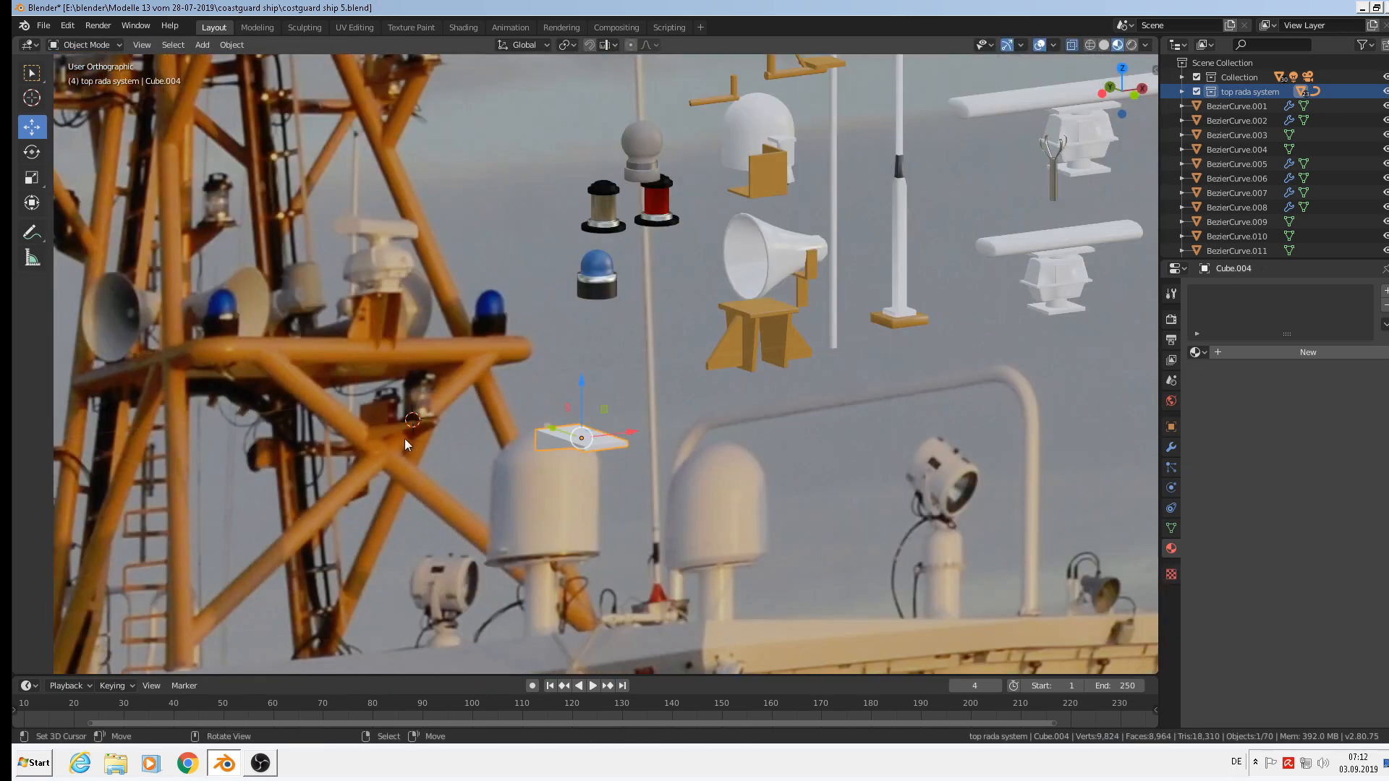
Bevel the plate's outer side and front edges and the ribs' sloping lower edges with one segment and a width of about 0.0417 m
scroll(582, 452, up, 10)
key(Tab)
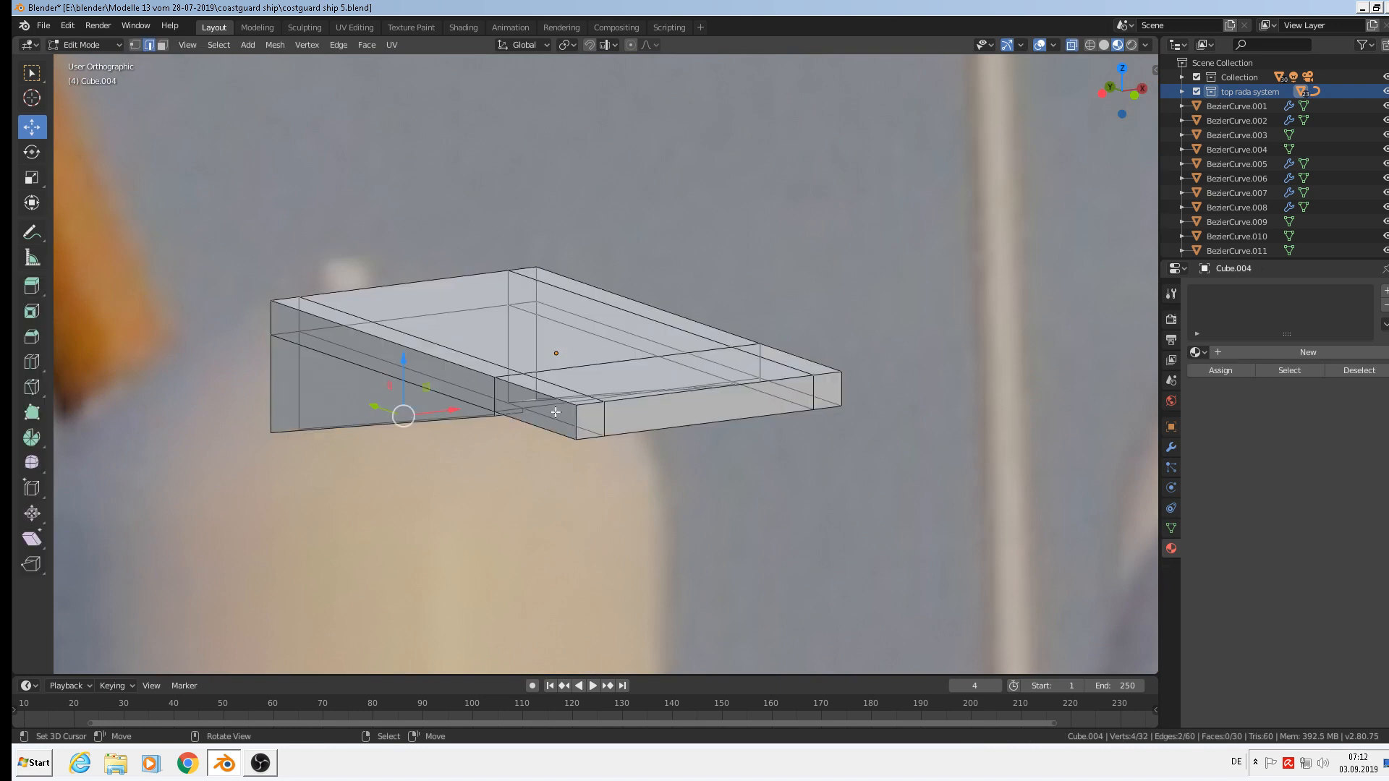
scroll(512, 395, up, 2)
alt+click(512, 377)
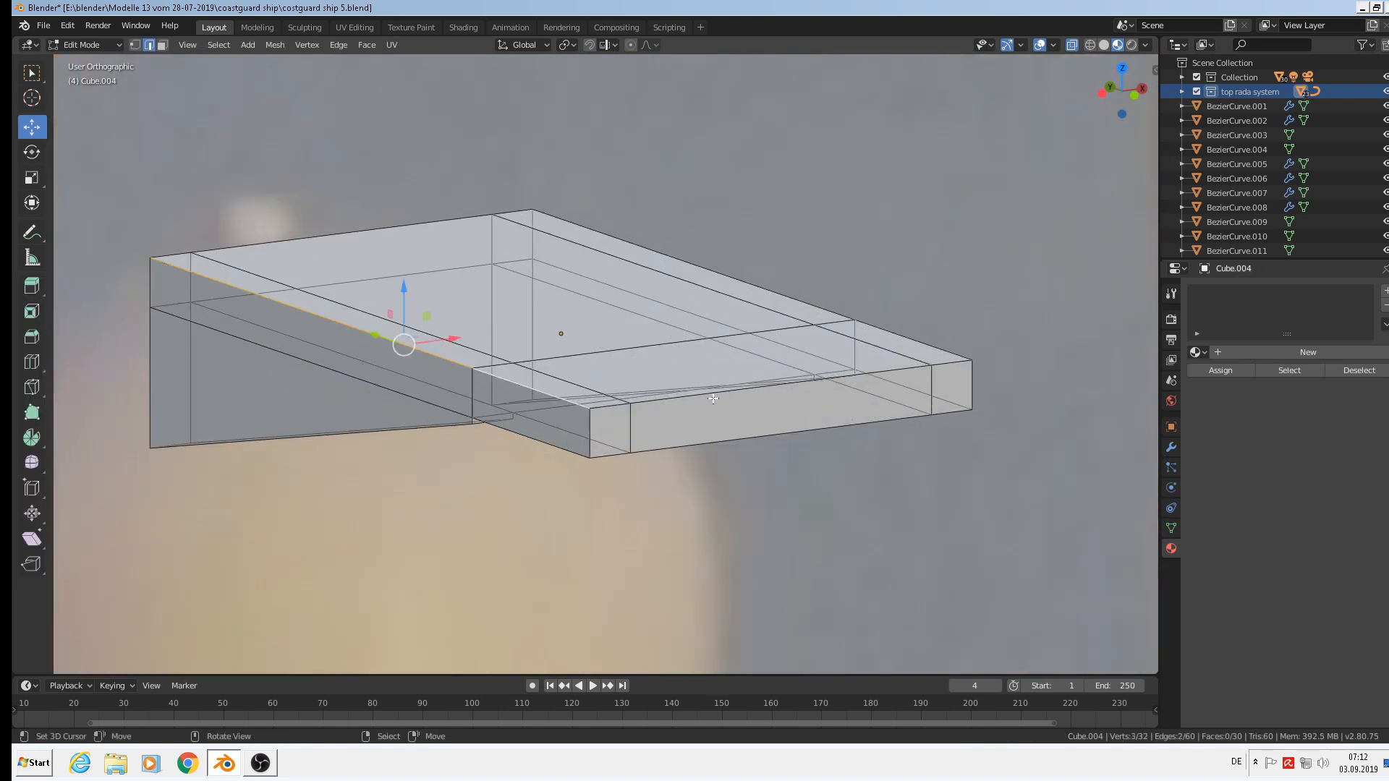
middle_drag(703, 409, 711, 420)
alt+shift+click(713, 423)
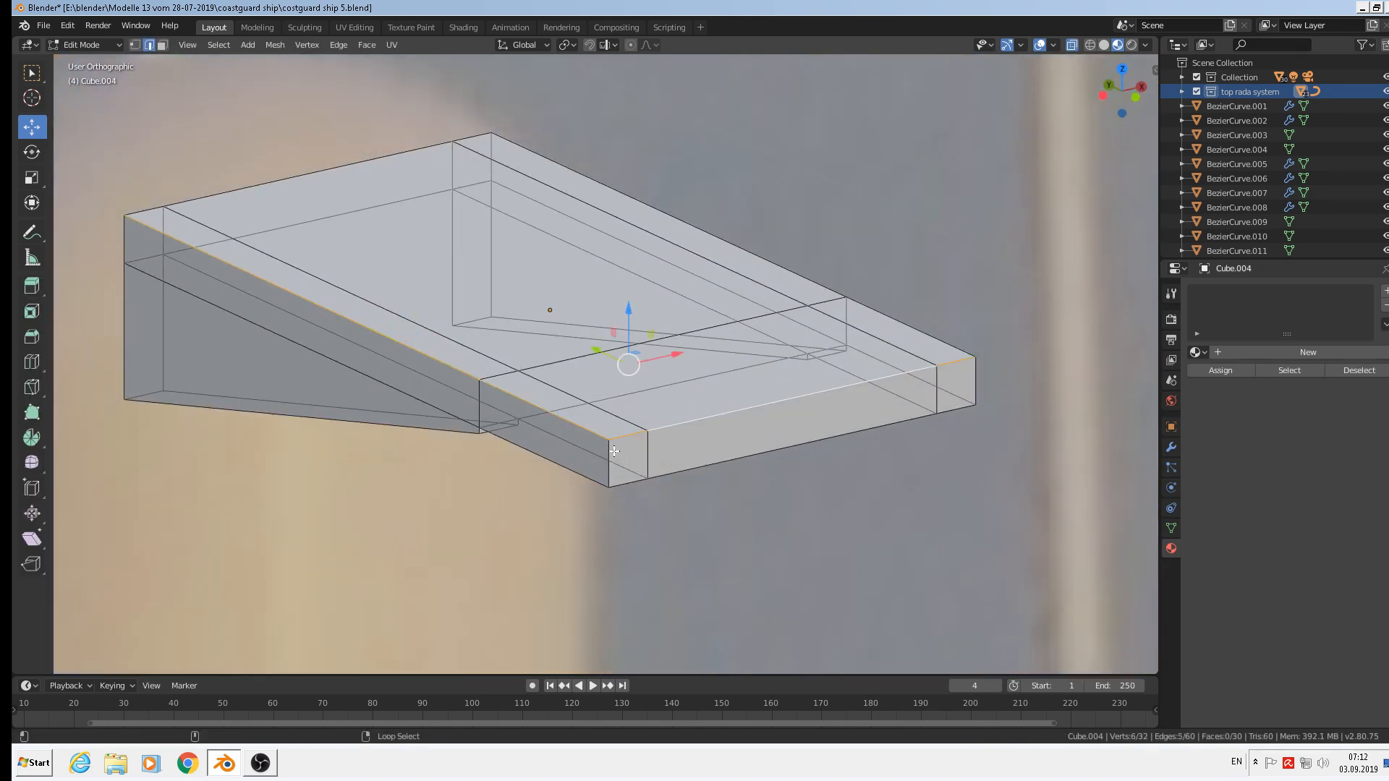
alt+shift+click(612, 452)
alt+shift+click(979, 372)
alt+shift+click(859, 443)
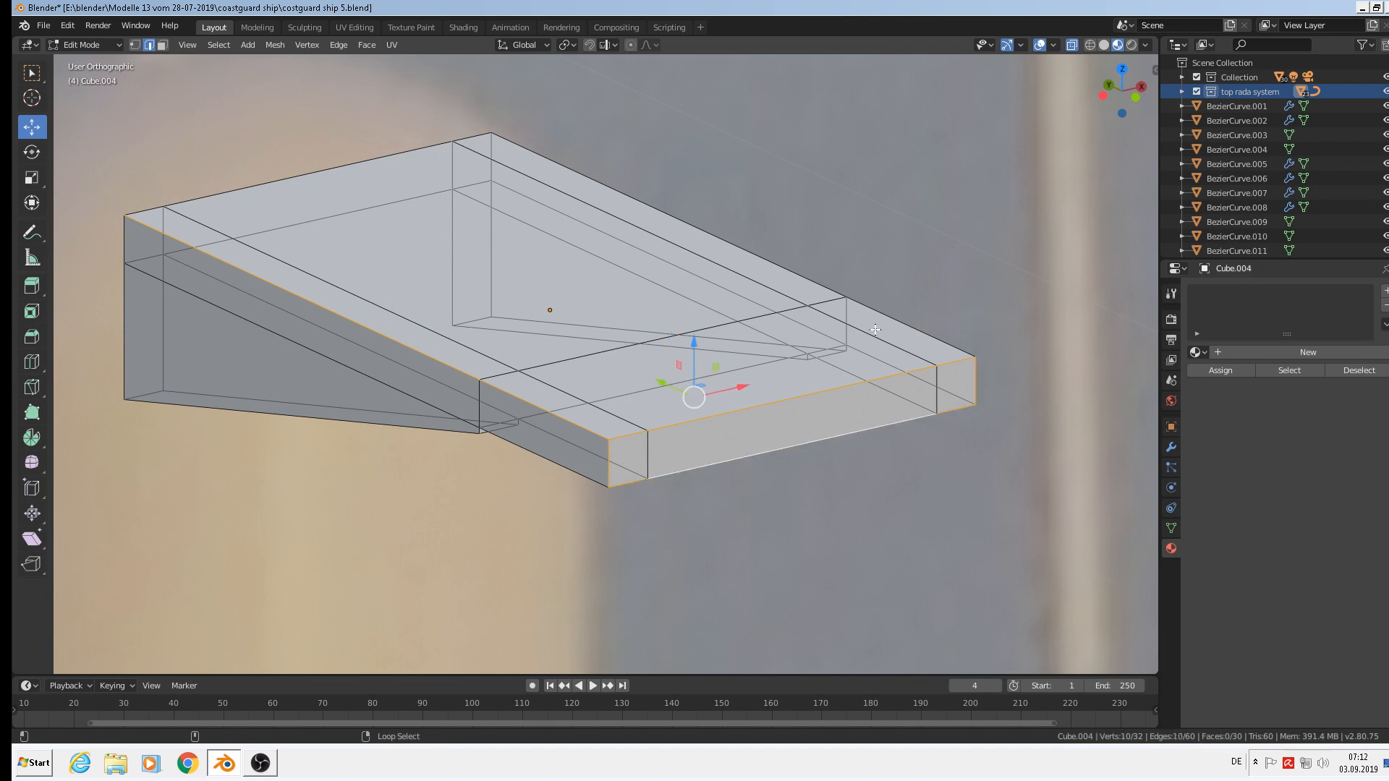
alt+shift+click(900, 318)
middle_drag(242, 381, 207, 373)
key(alt+shift)
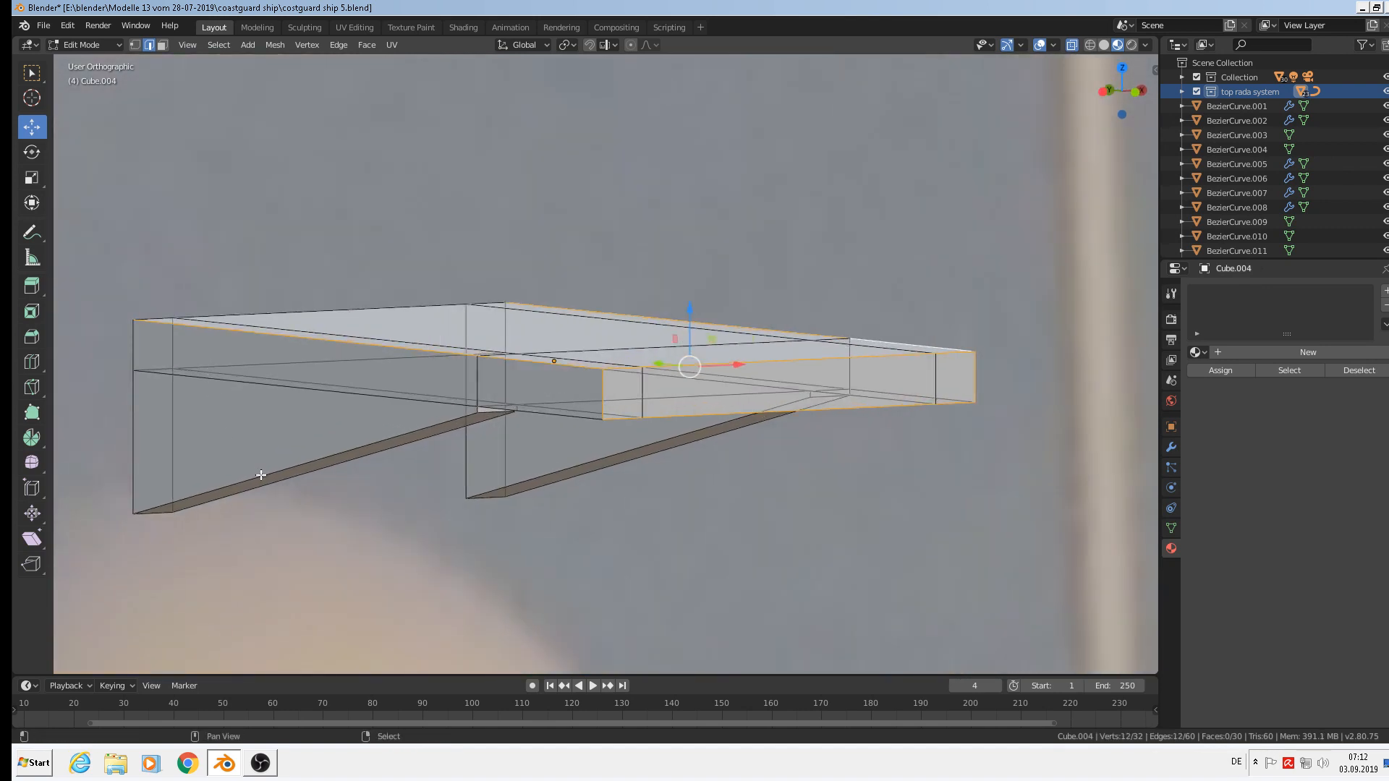
alt+shift+click(350, 454)
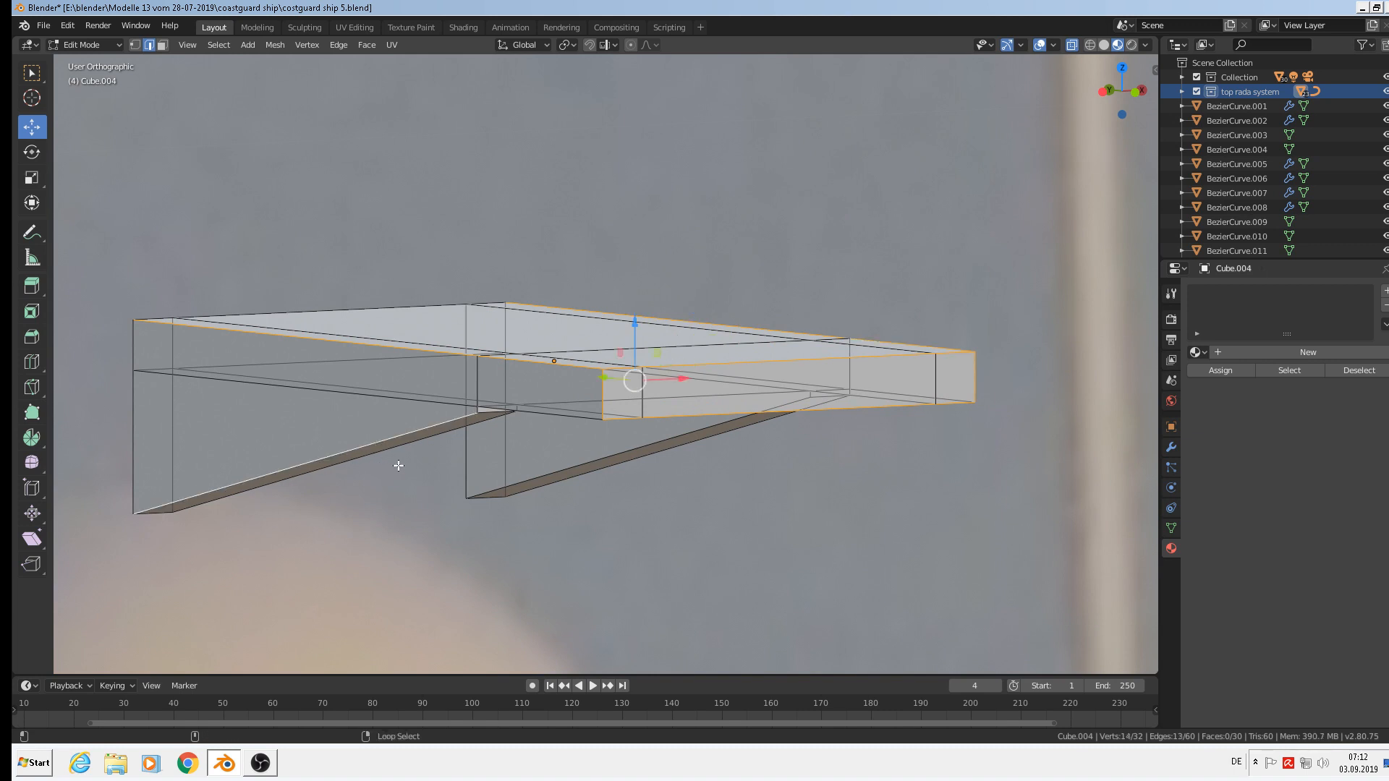
alt+shift+click(413, 448)
alt+shift+click(591, 472)
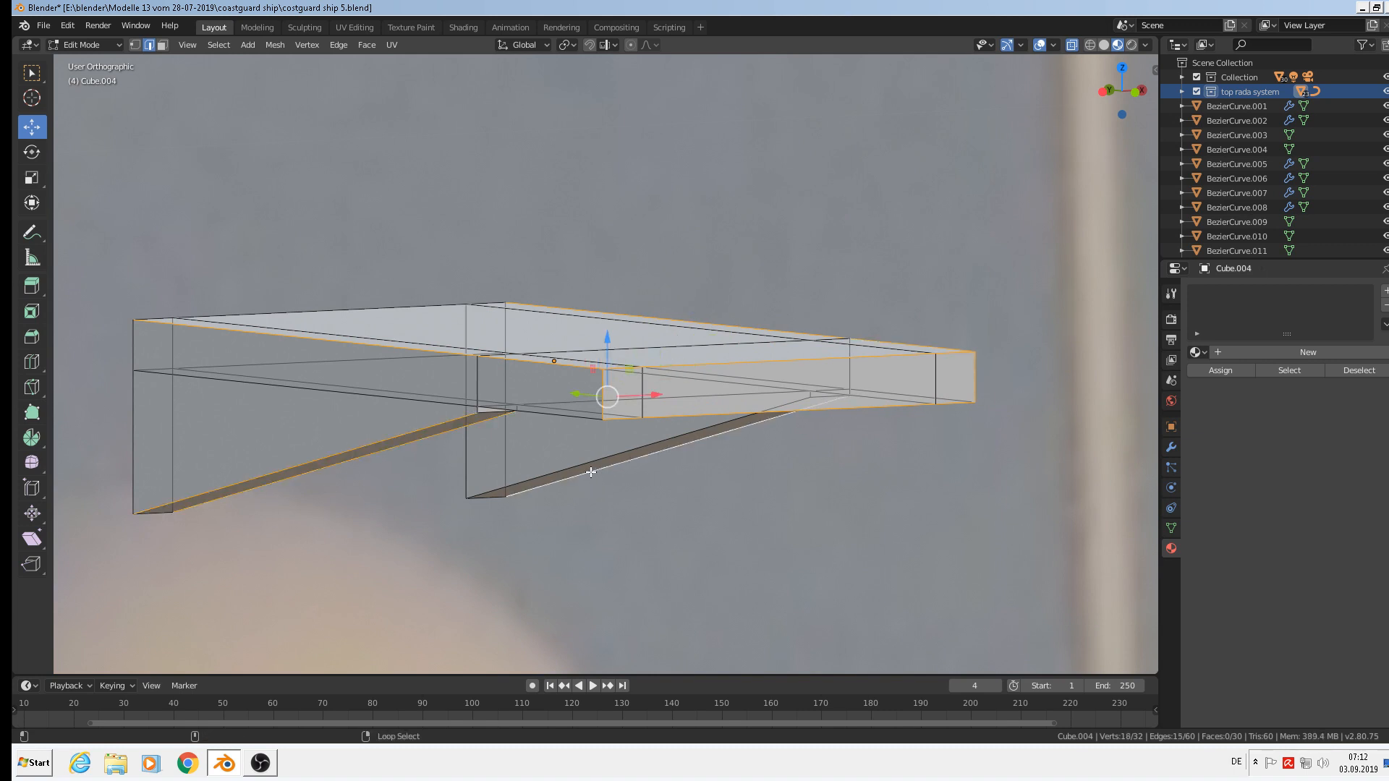
alt+shift+click(581, 463)
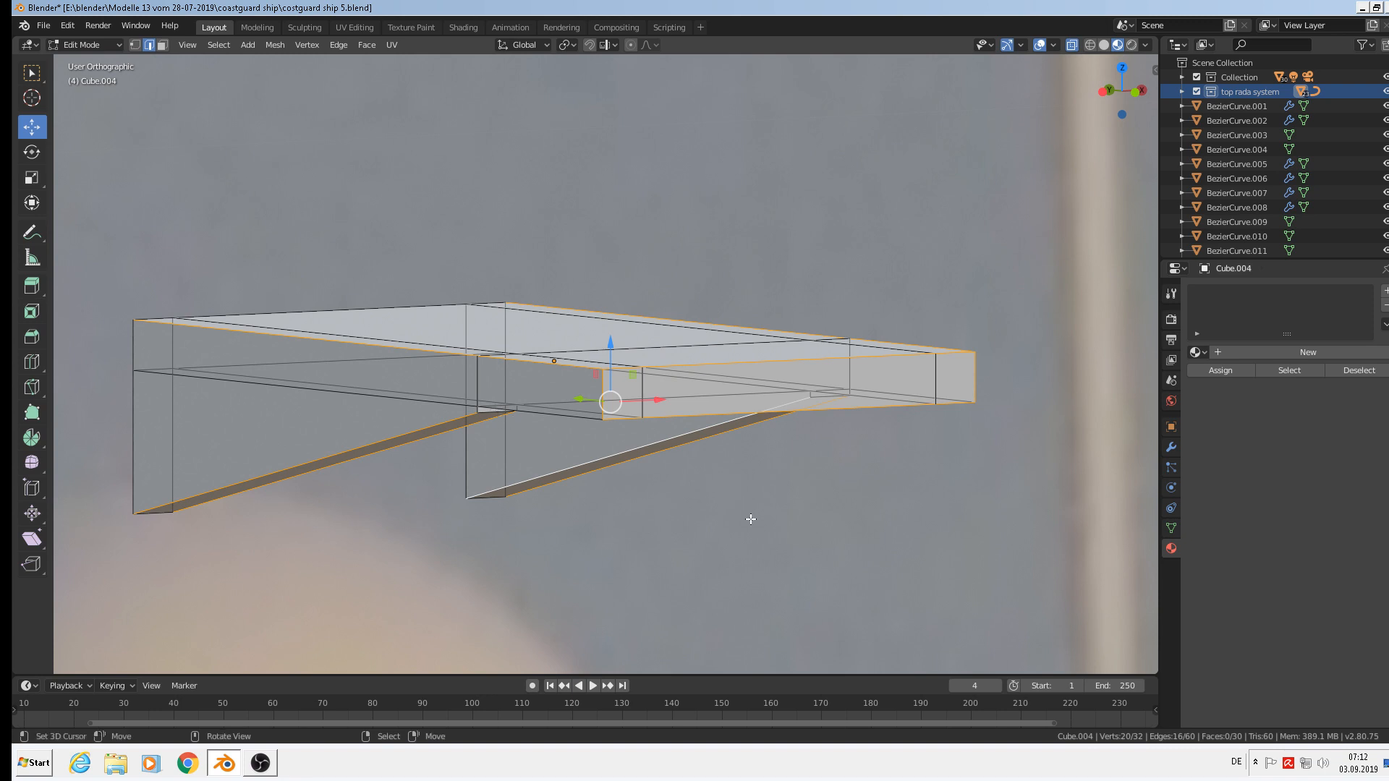
shift+click(556, 420)
middle_drag(570, 434, 593, 407)
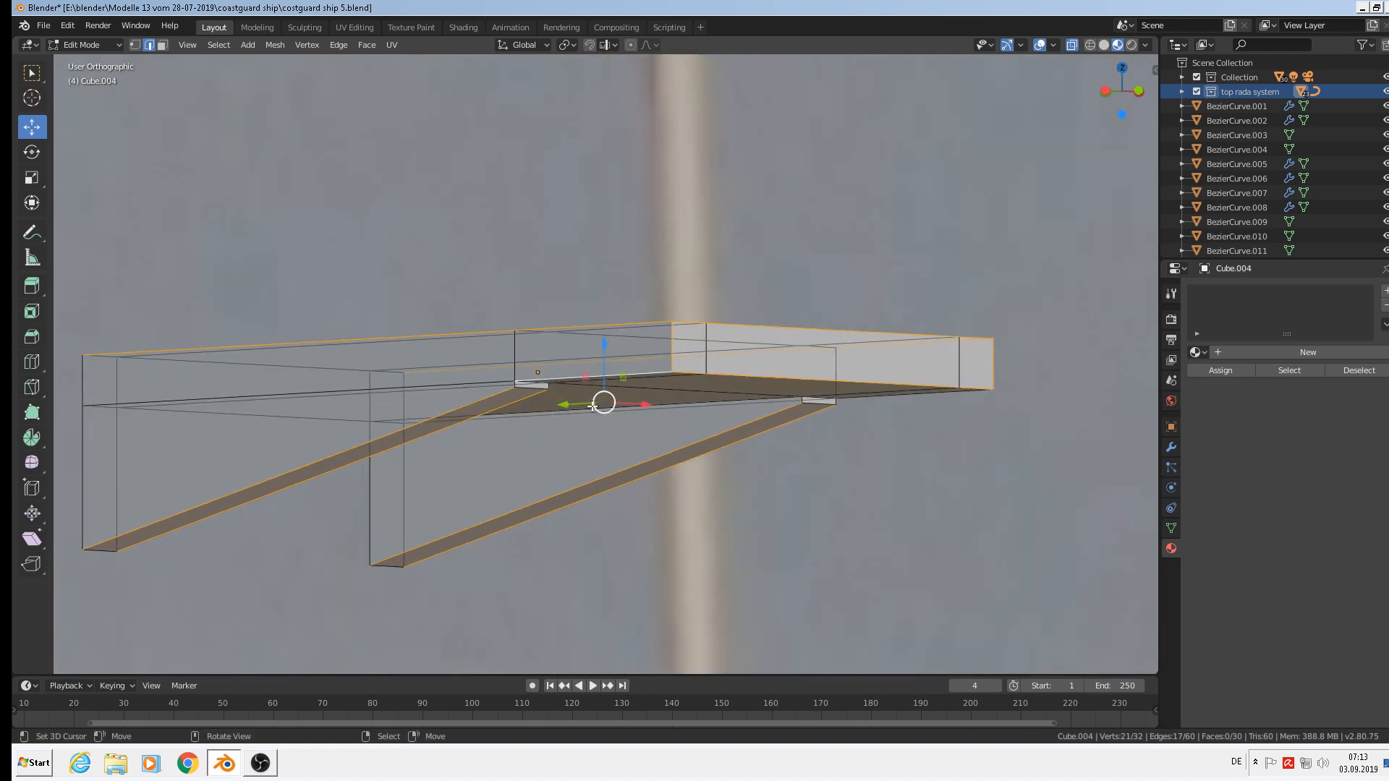
middle_drag(524, 370, 505, 358)
alt+shift+right_click(918, 410)
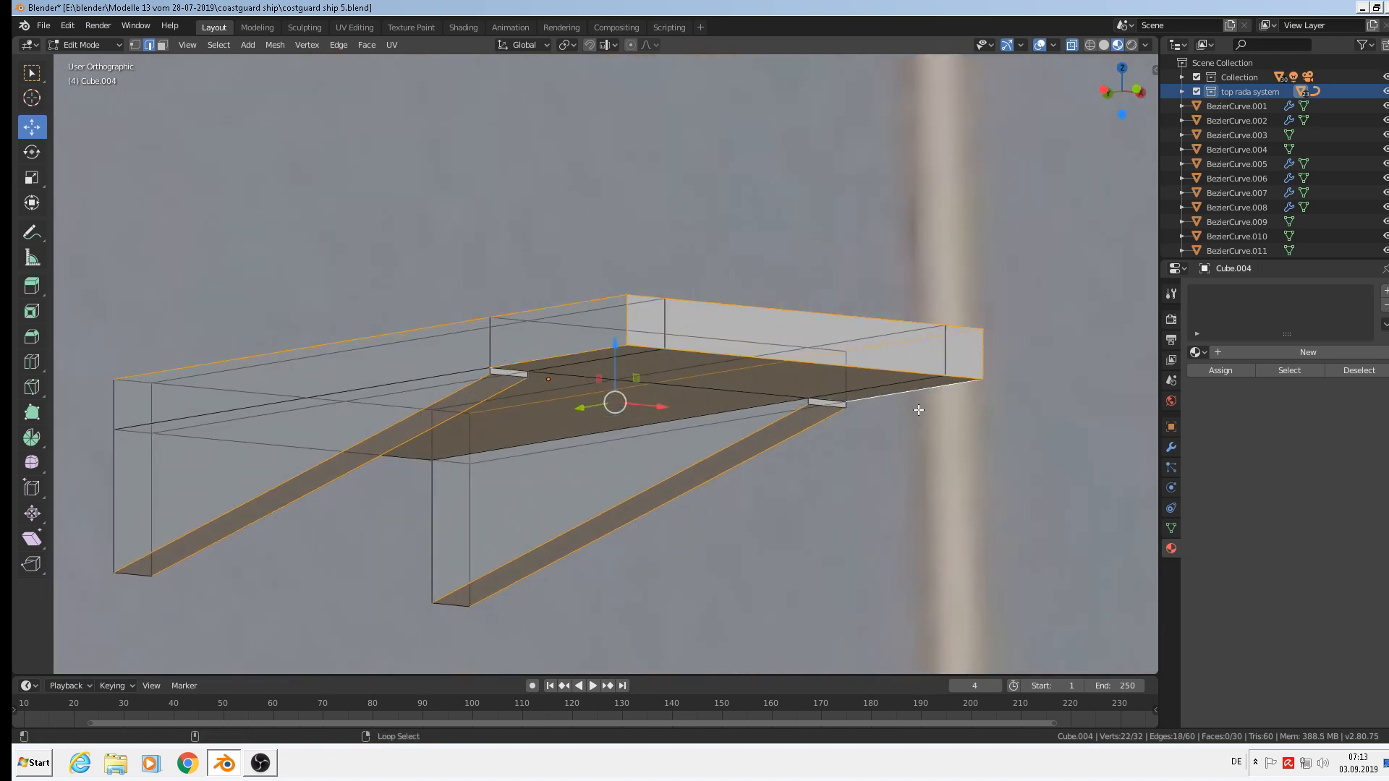
key(ctrl+b)
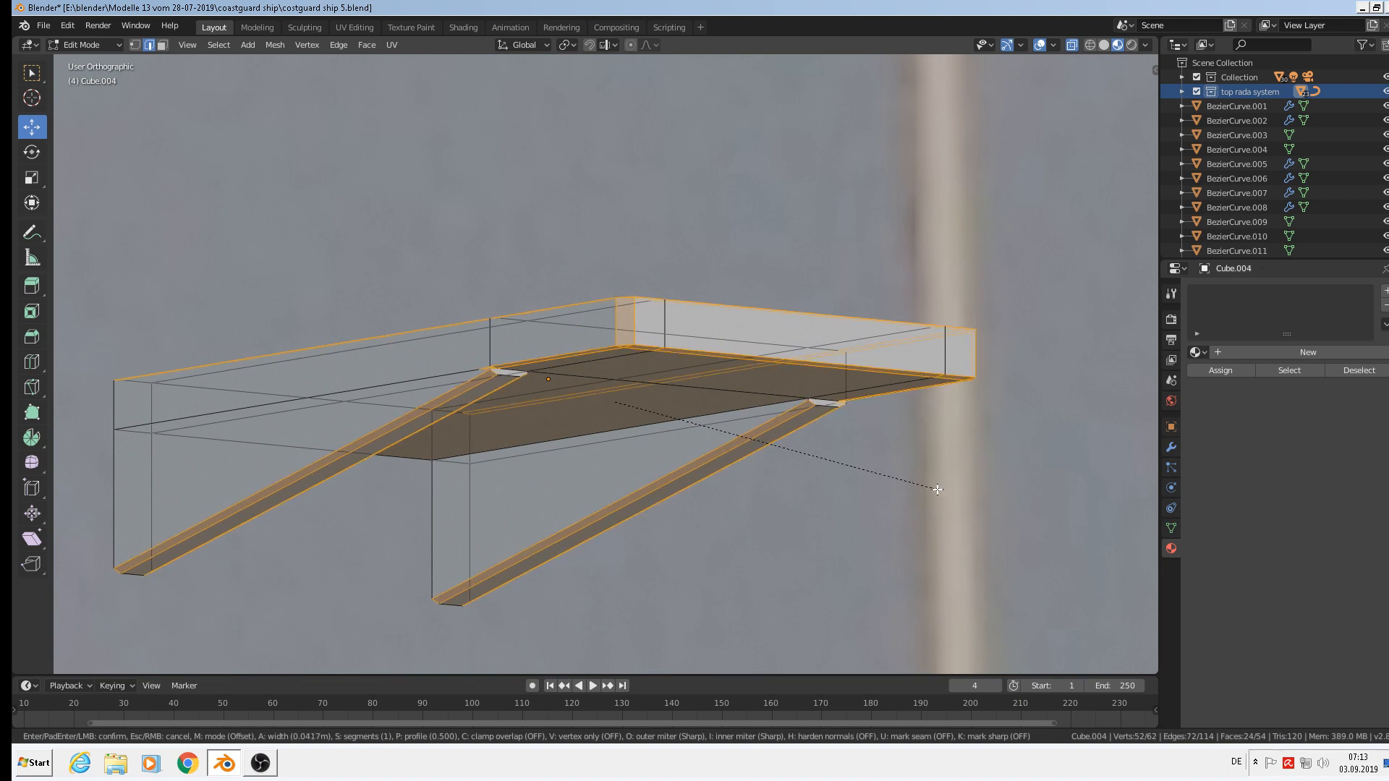
click(937, 490)
middle_drag(784, 417, 774, 461)
key(Tab)
scroll(774, 461, down, 3)
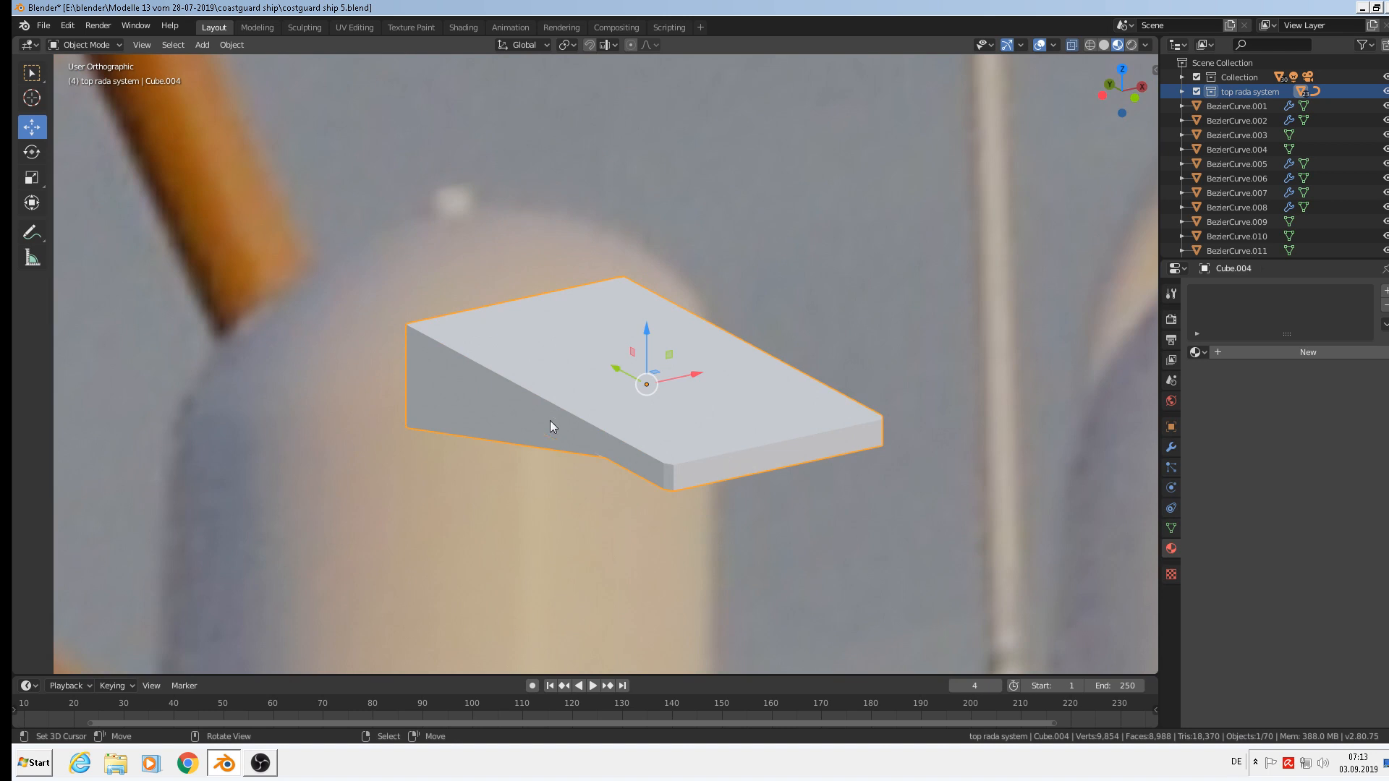
Add a material slot to the lamp platform and assign the existing yellow metall material
scroll(411, 320, down, 8)
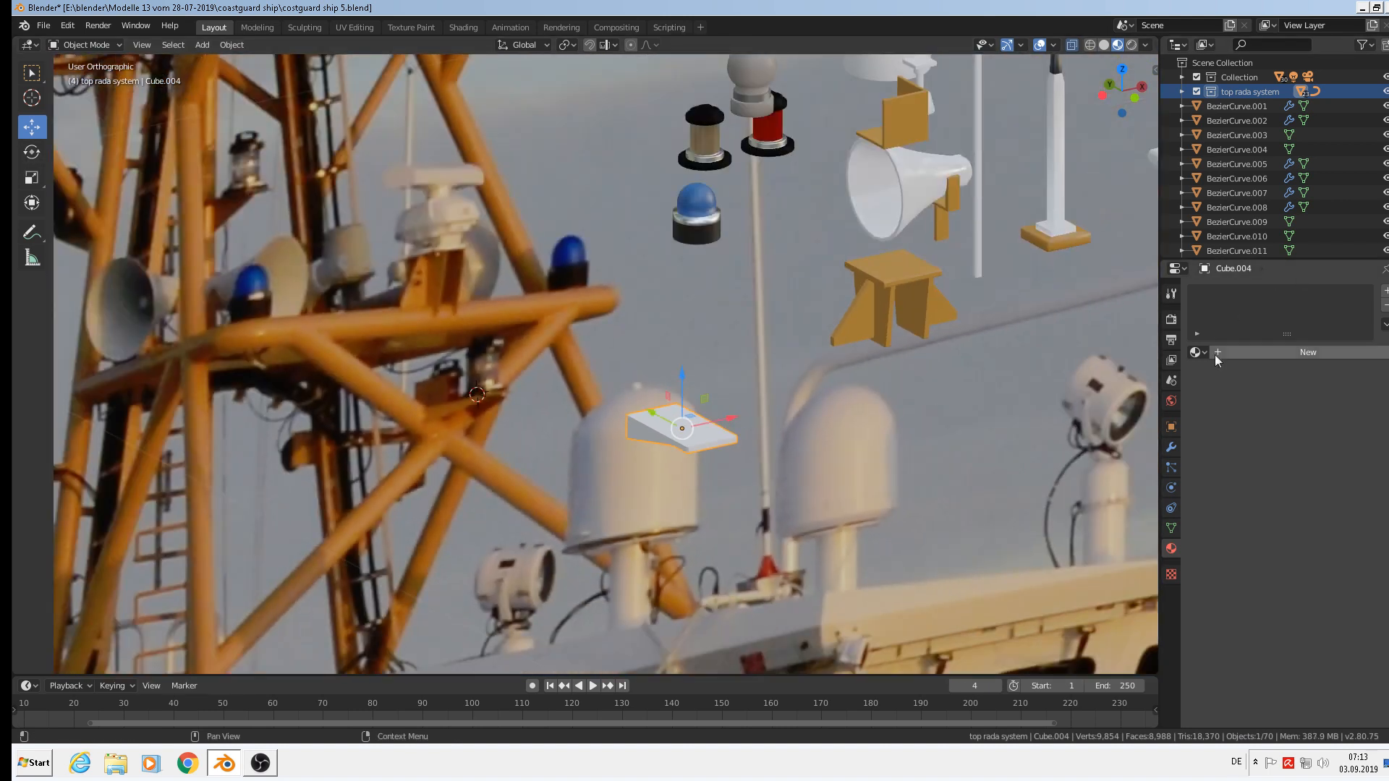
click(1385, 290)
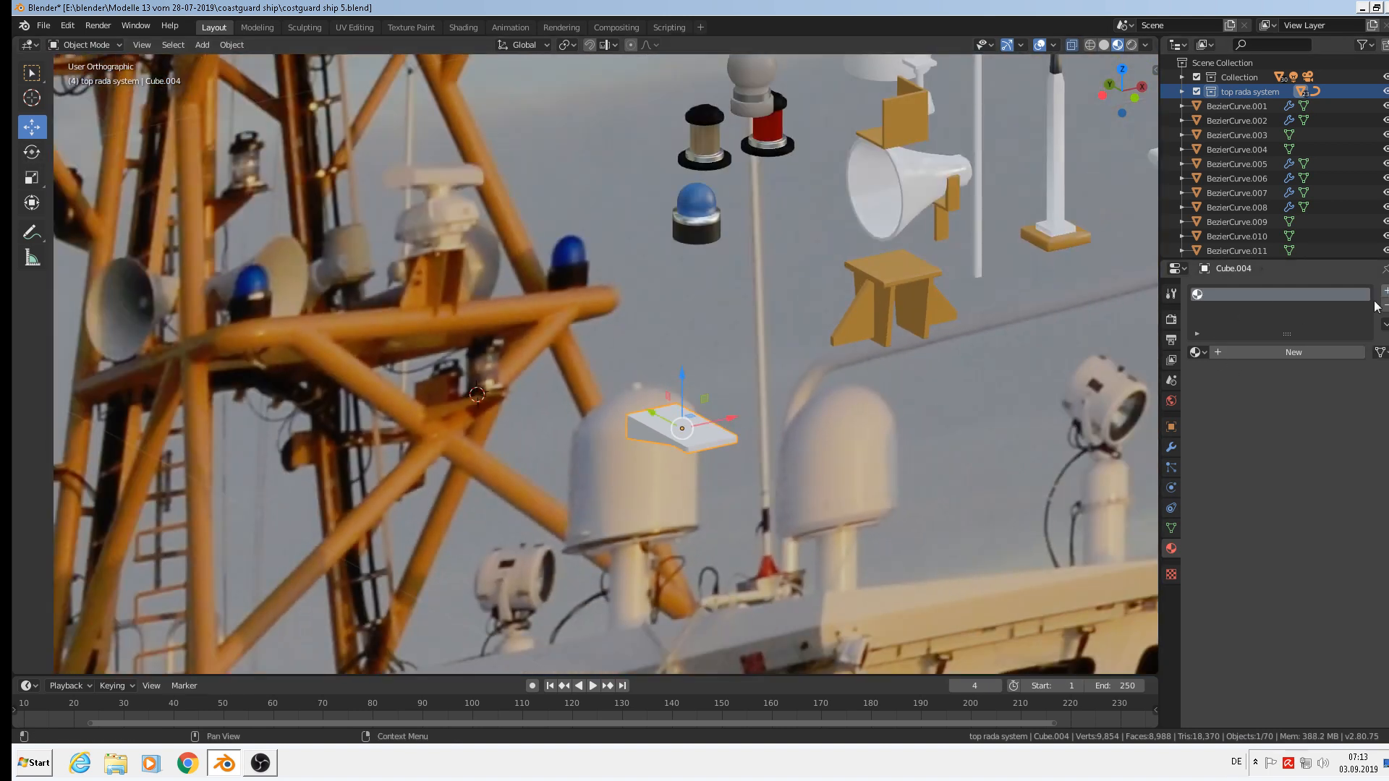
click(1195, 353)
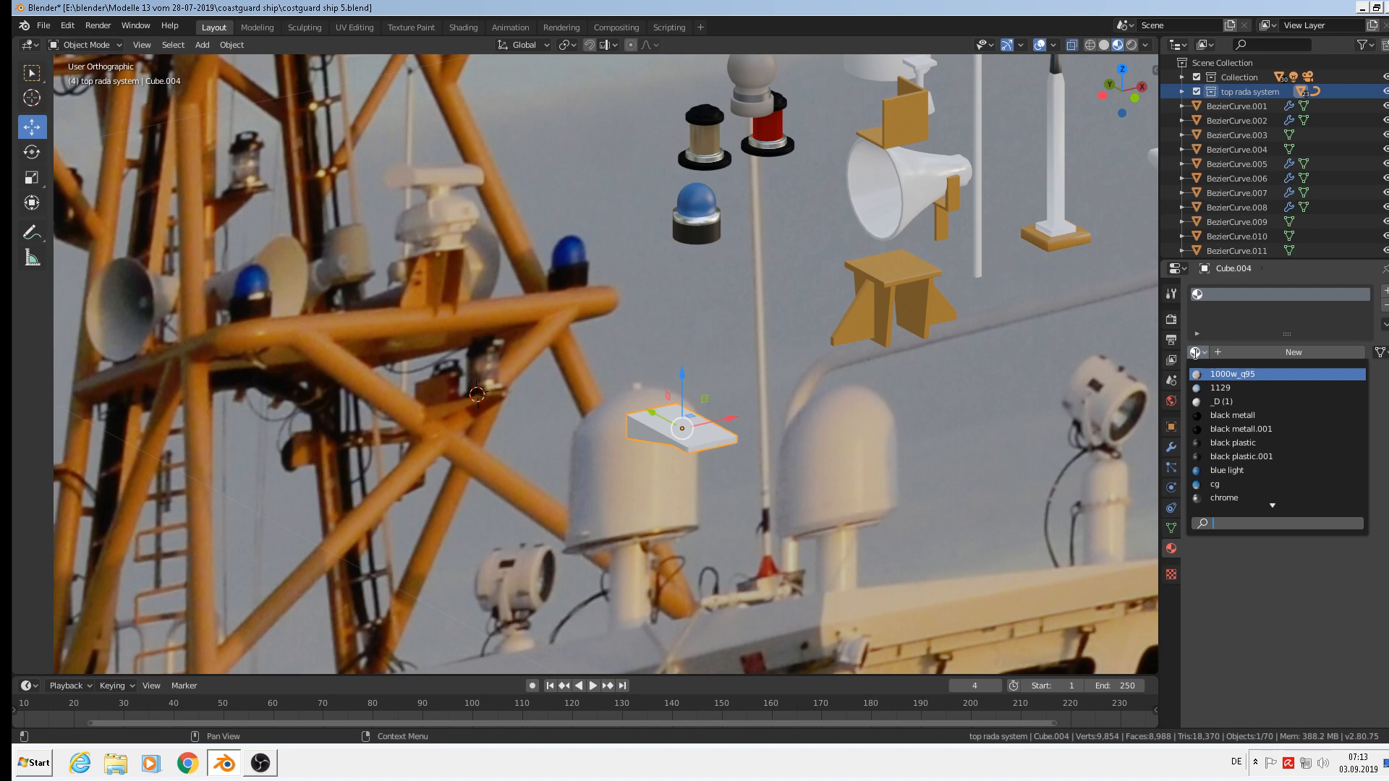
text(ye)
click(1221, 376)
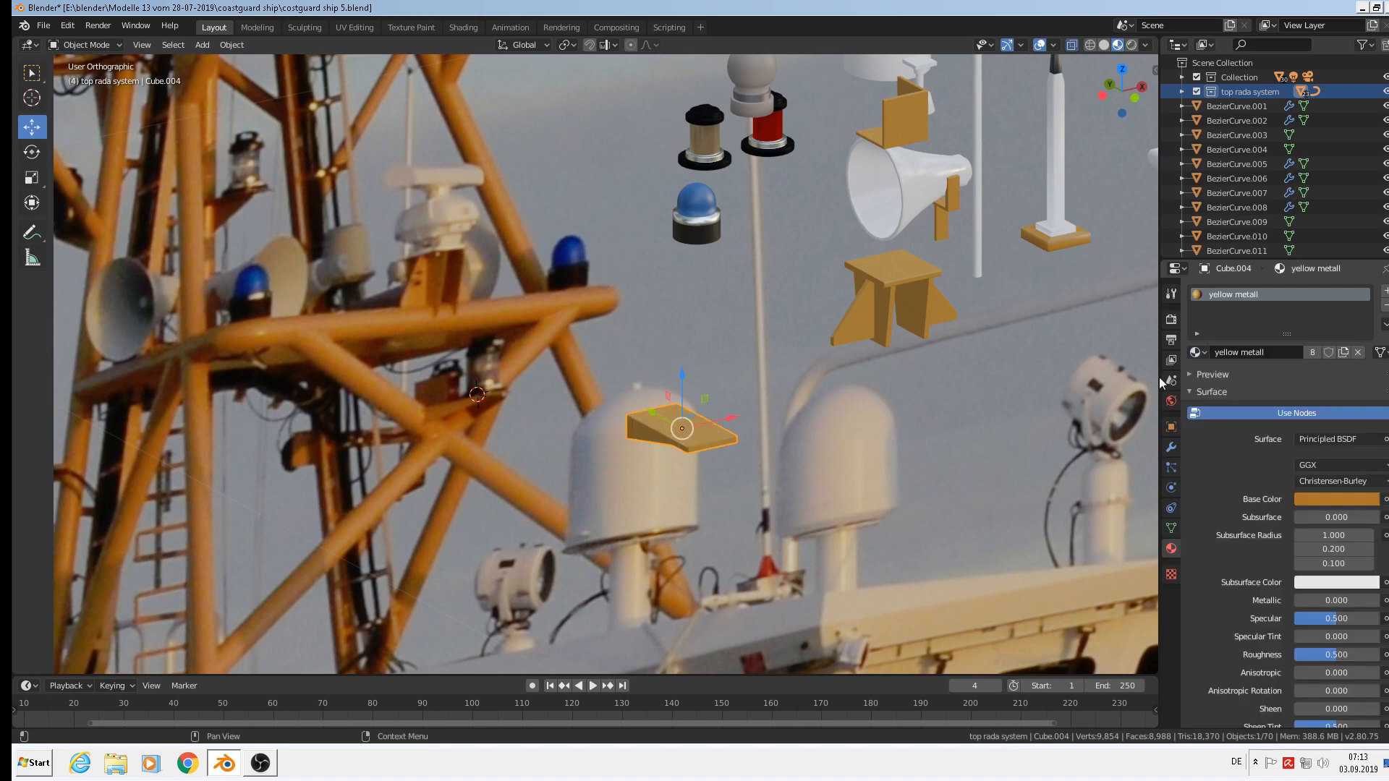
Move the ribbed yellow lamp platform 0.199 m along X to the other finished parts and save the file
scroll(814, 379, down, 4)
drag(789, 393, 1005, 347)
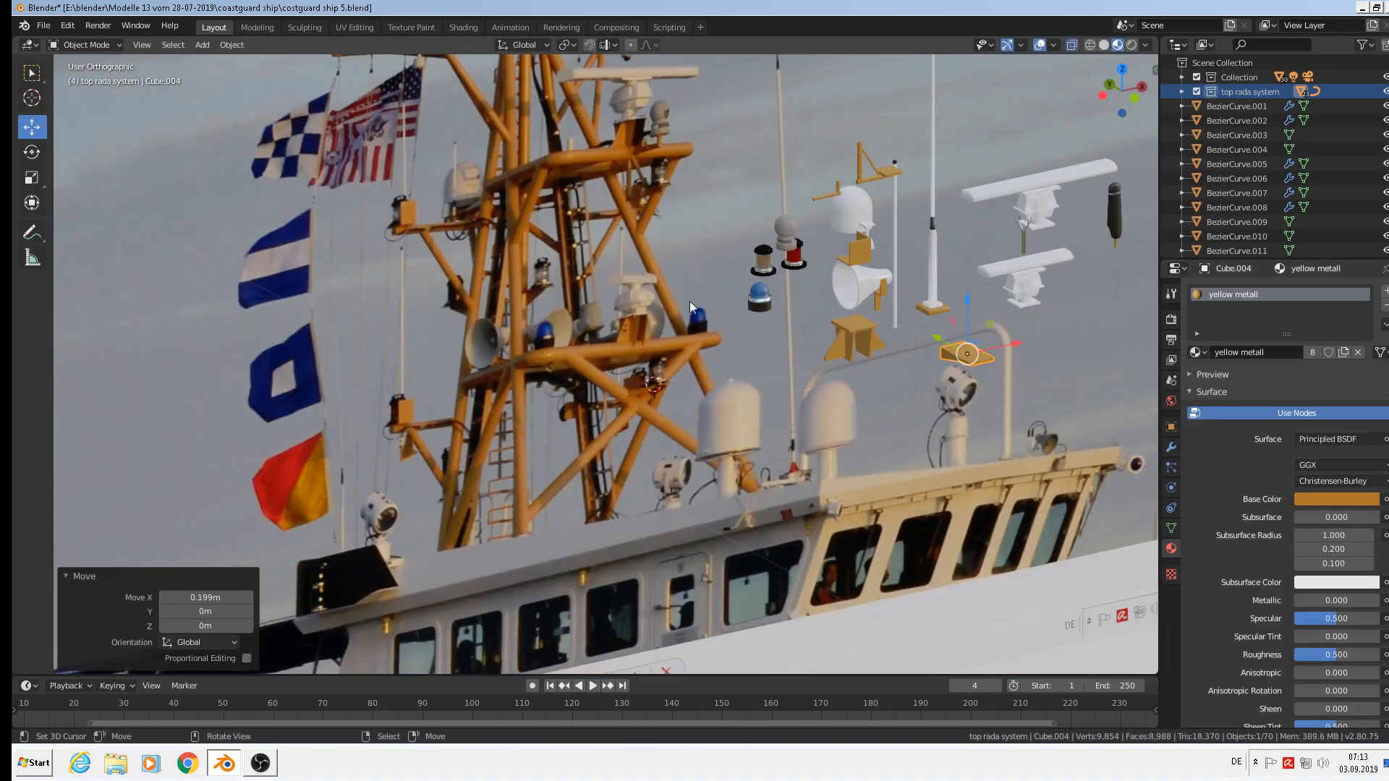
shift+middle_drag(651, 290, 619, 410)
key(KP_1)
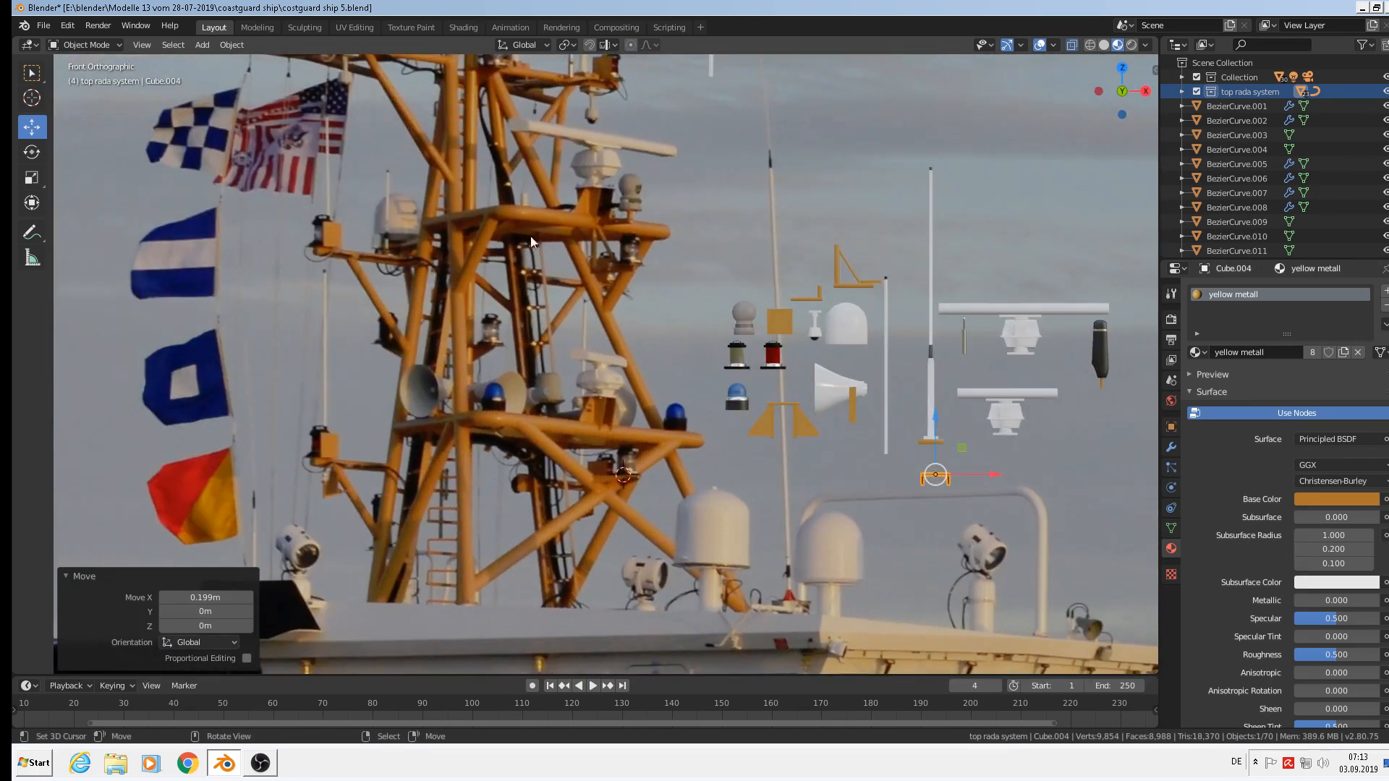
shift+middle_drag(567, 175, 609, 327)
scroll(515, 247, up, 1)
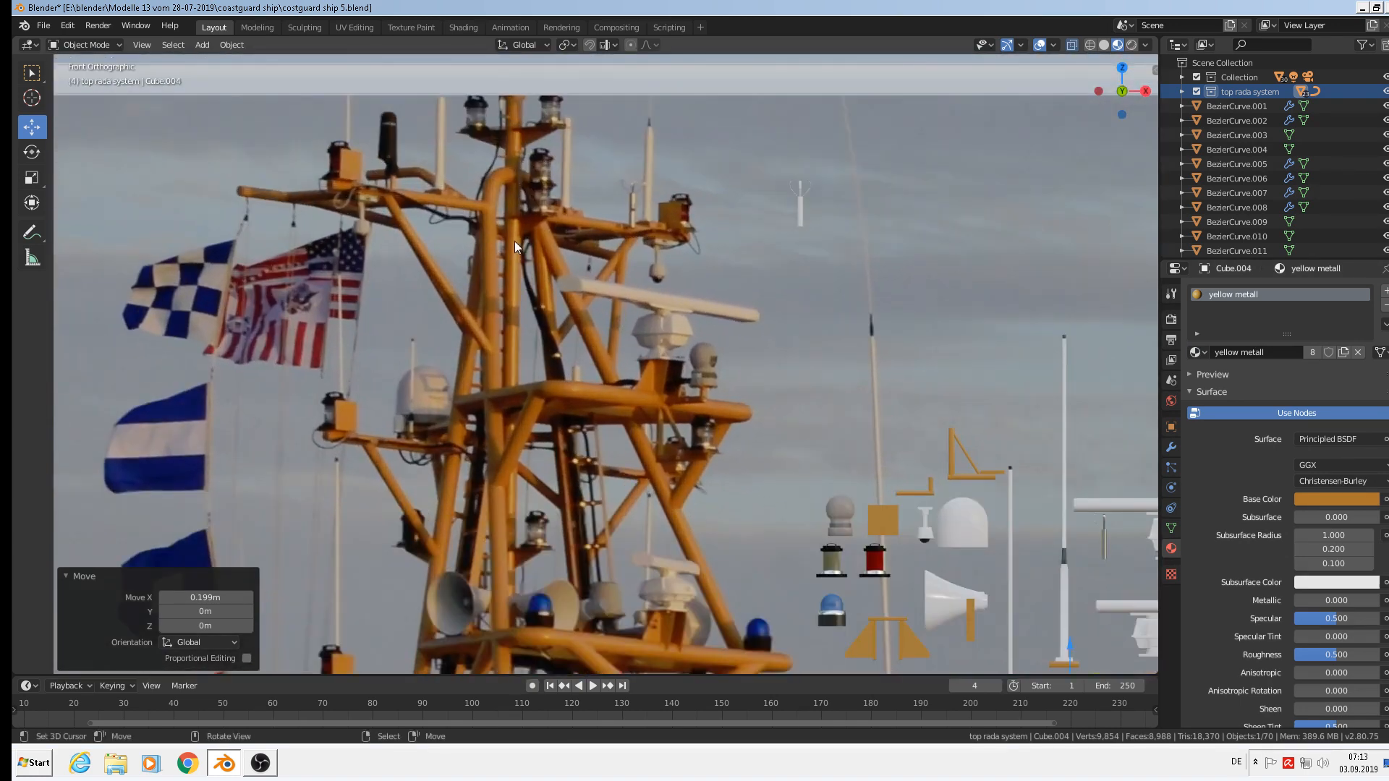
shift+middle_drag(539, 239, 574, 291)
scroll(574, 289, up, 2)
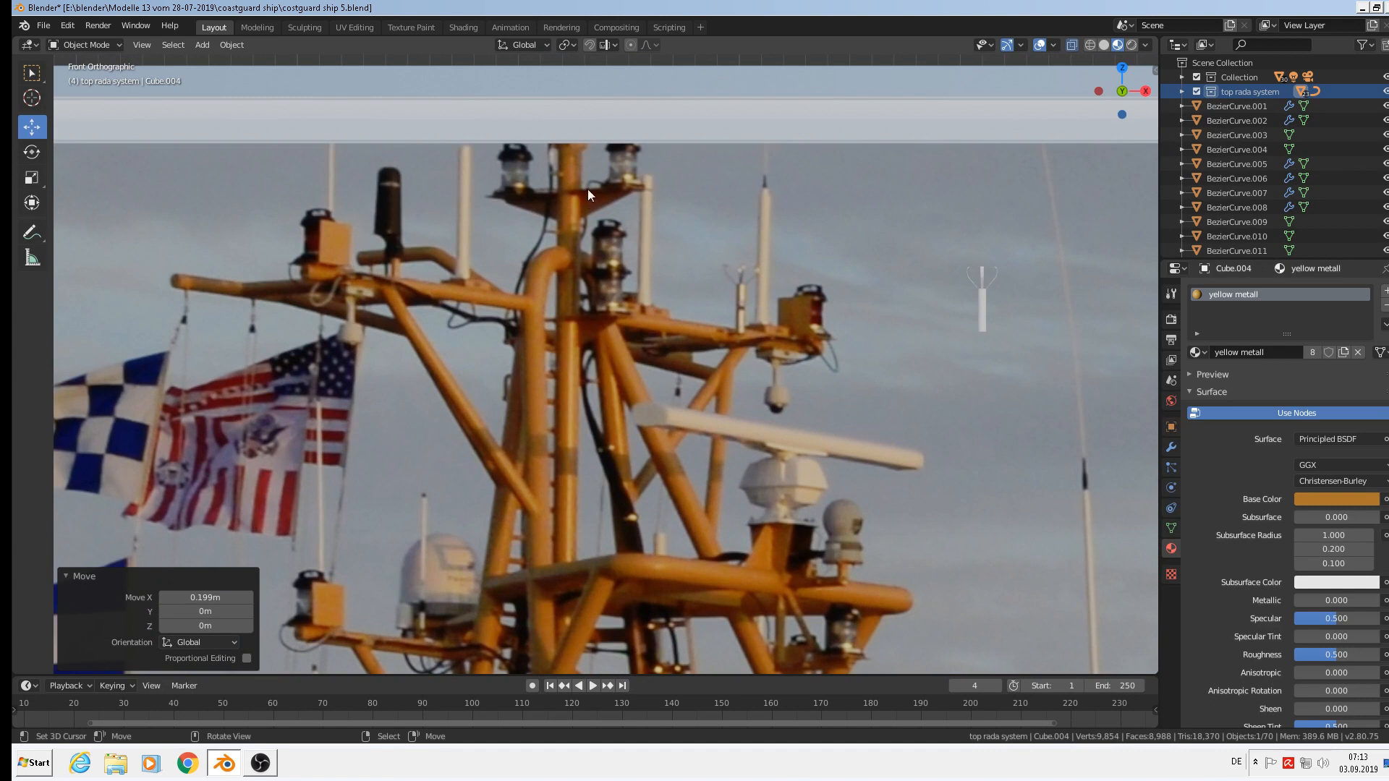
click(43, 26)
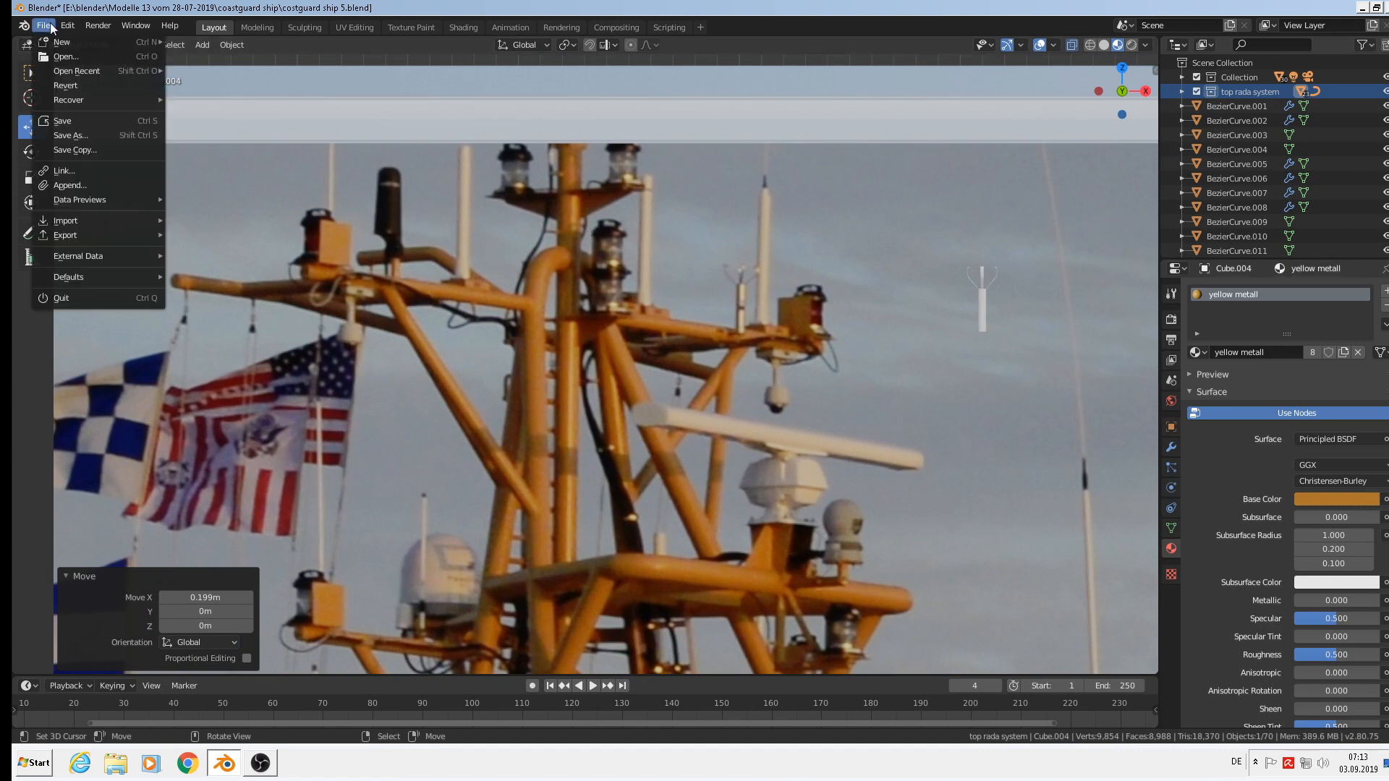
click(93, 122)
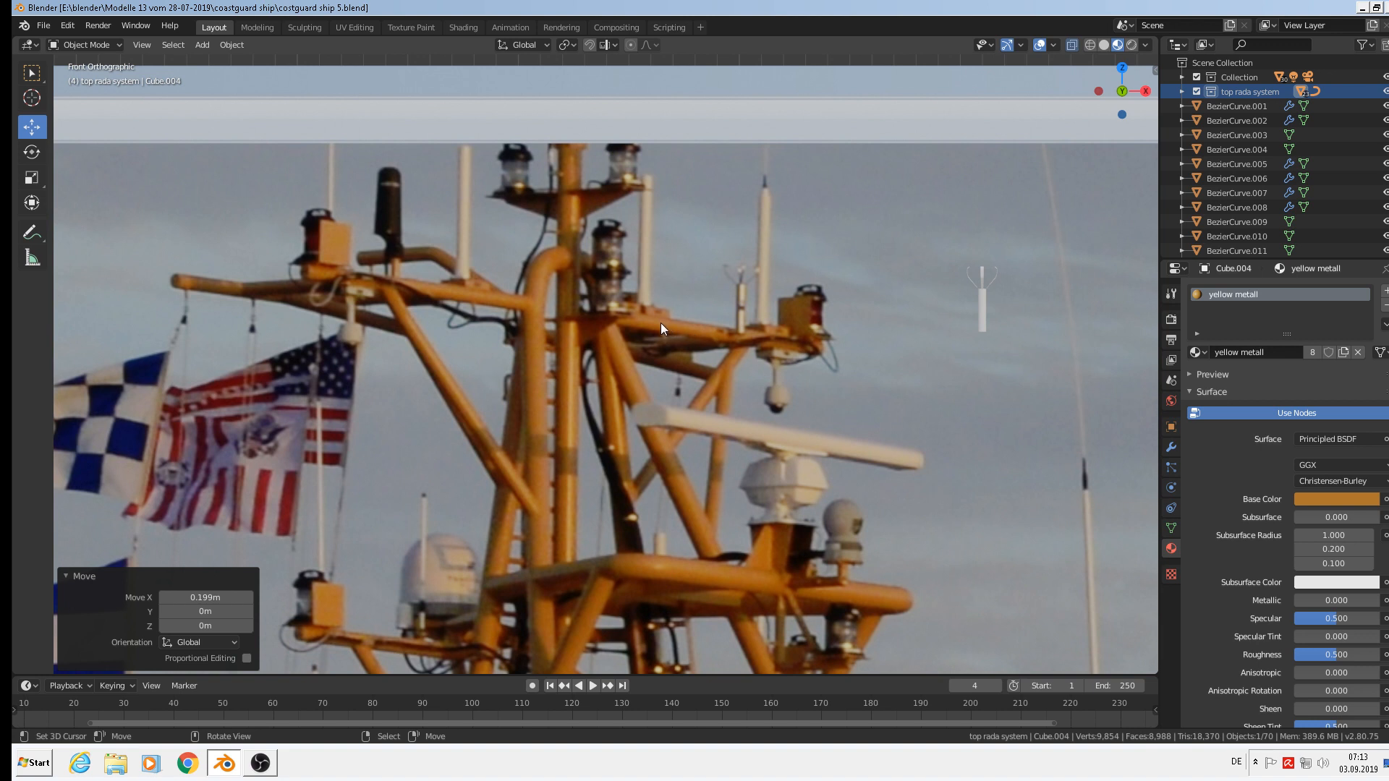
Add a cube at the upper mast arm, scaled uniformly by 0.039 and 0.254, and flatten it to 0.165 along Z
click(200, 45)
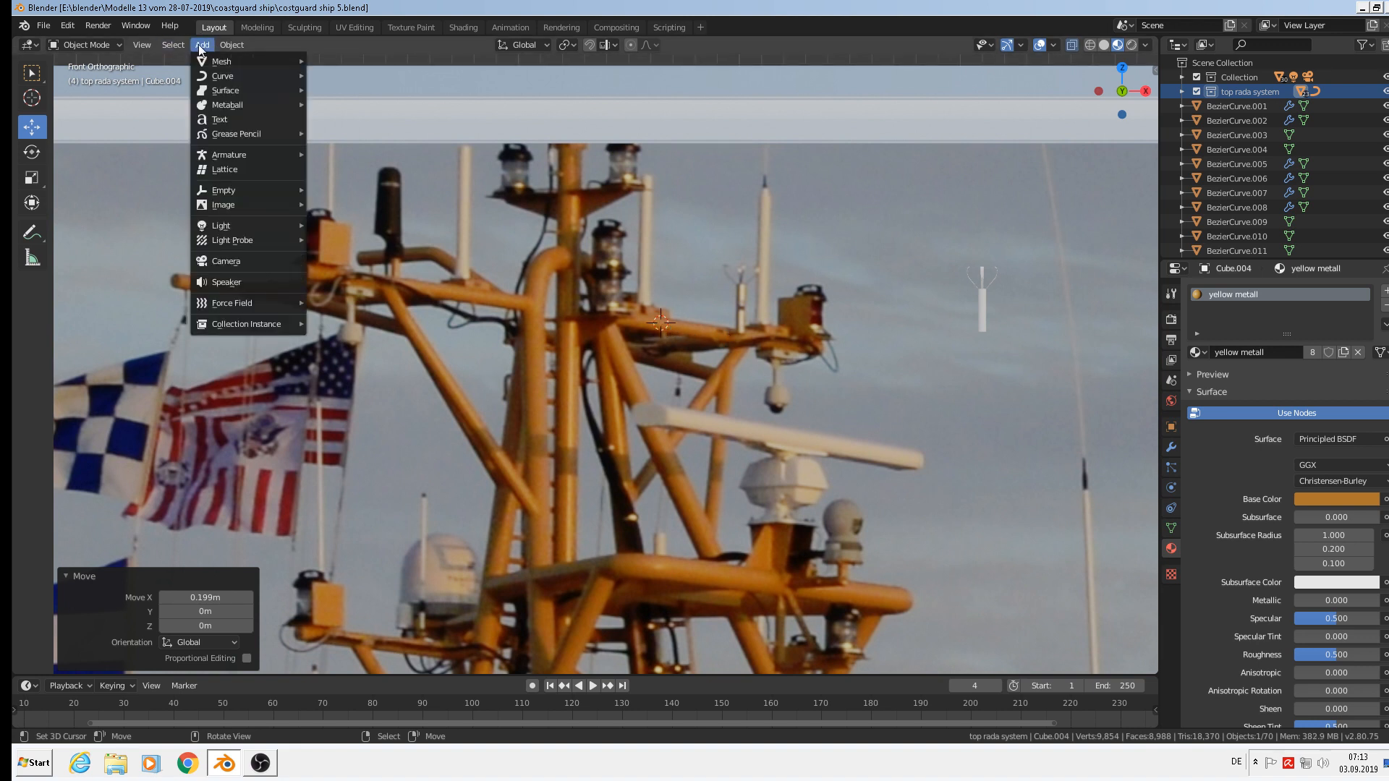
mouse_move(215, 59)
click(364, 79)
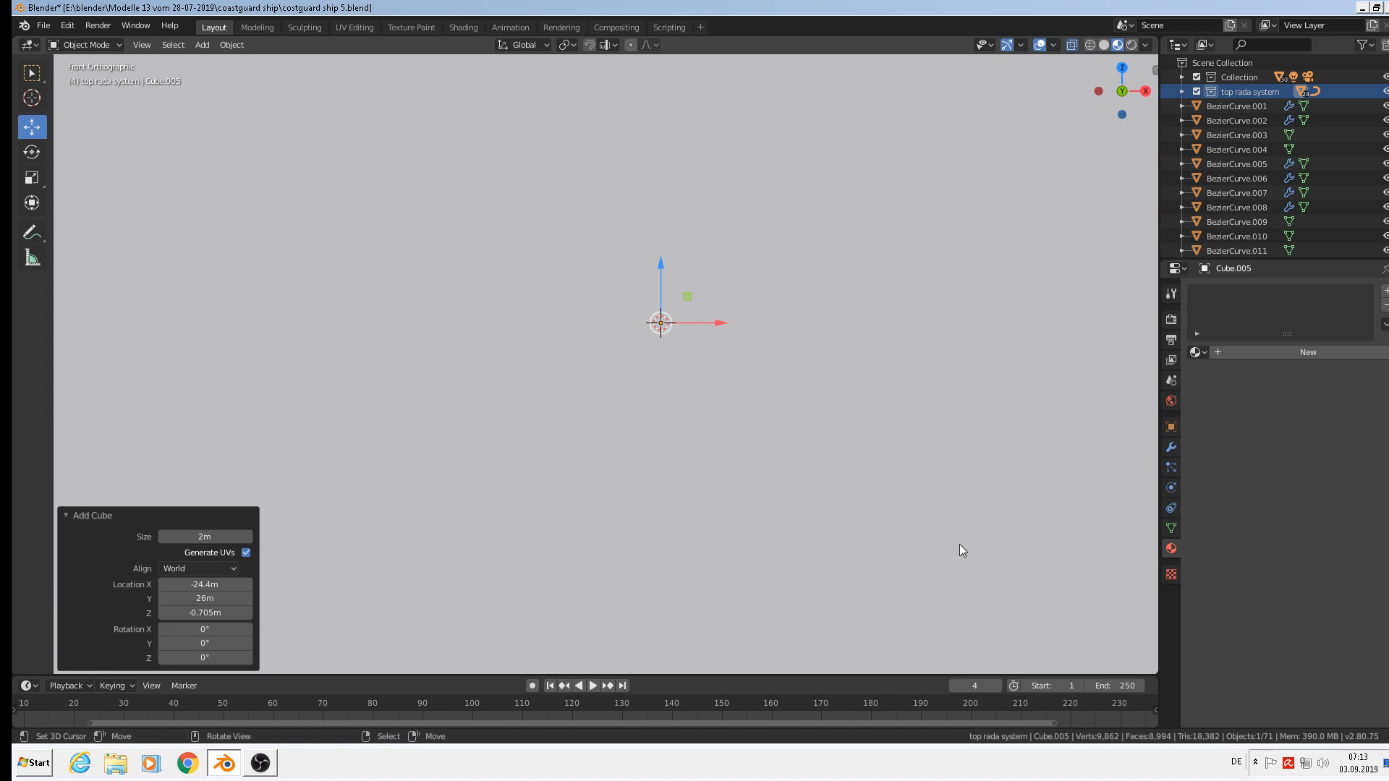
key(s)
click(676, 319)
key(s)
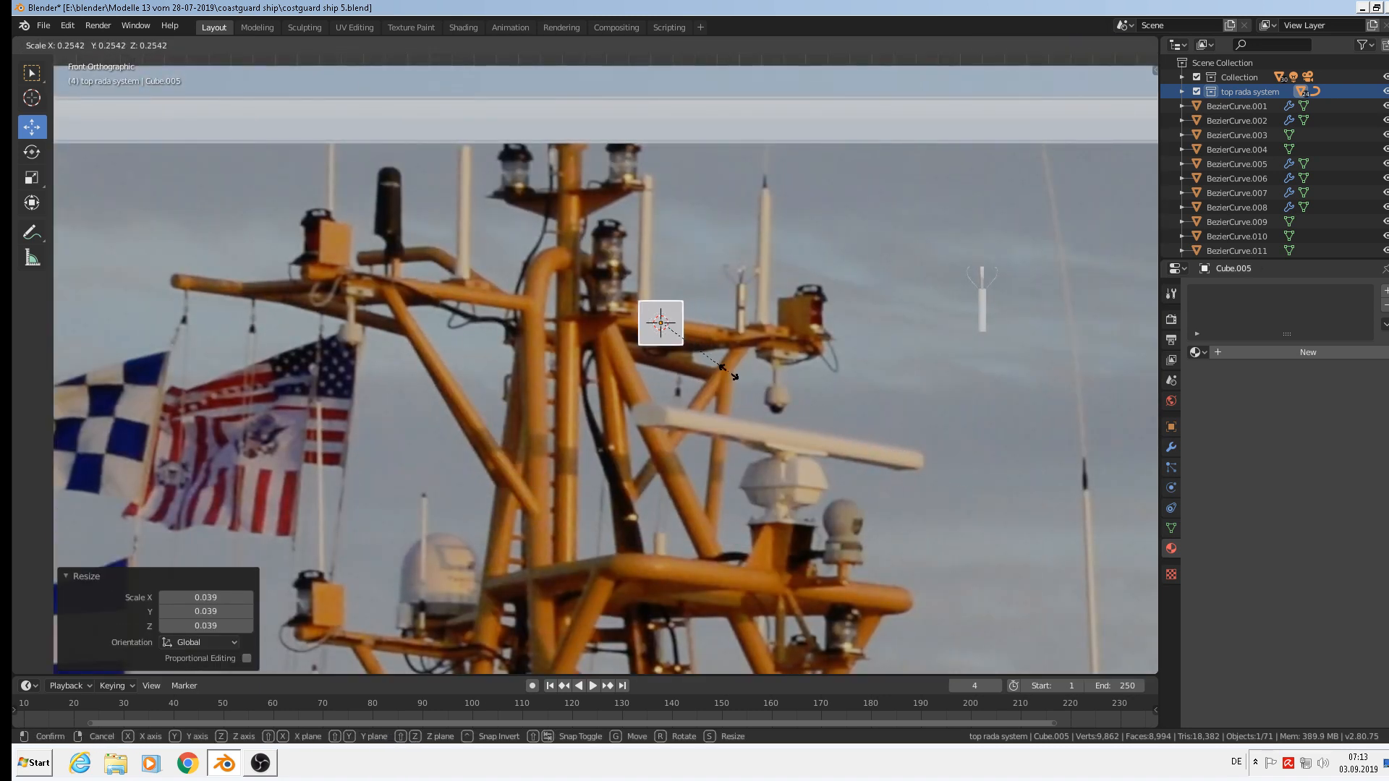
key(z)
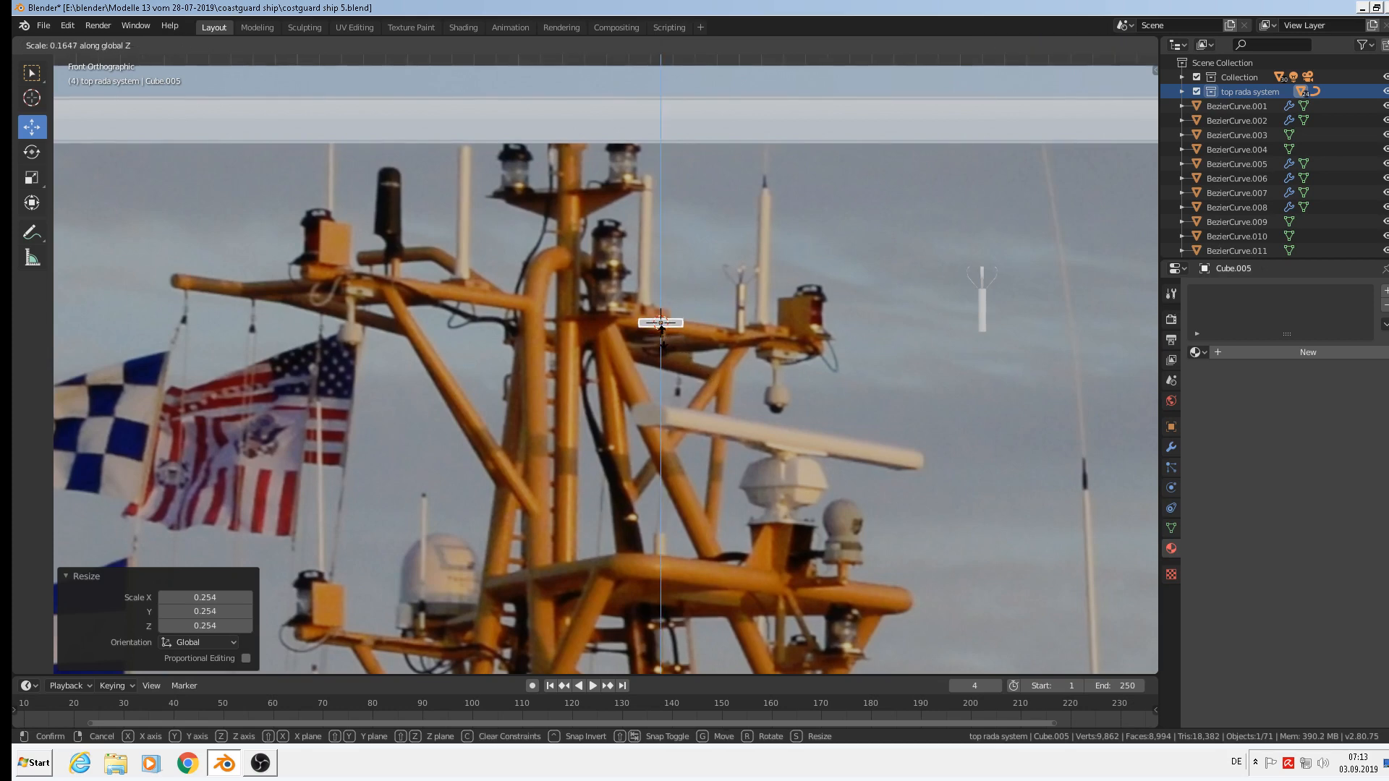
click(661, 326)
Move the flat plate about -0.0789 m along Y and stretch it by about 1.959 along Y
middle_drag(679, 342, 779, 386)
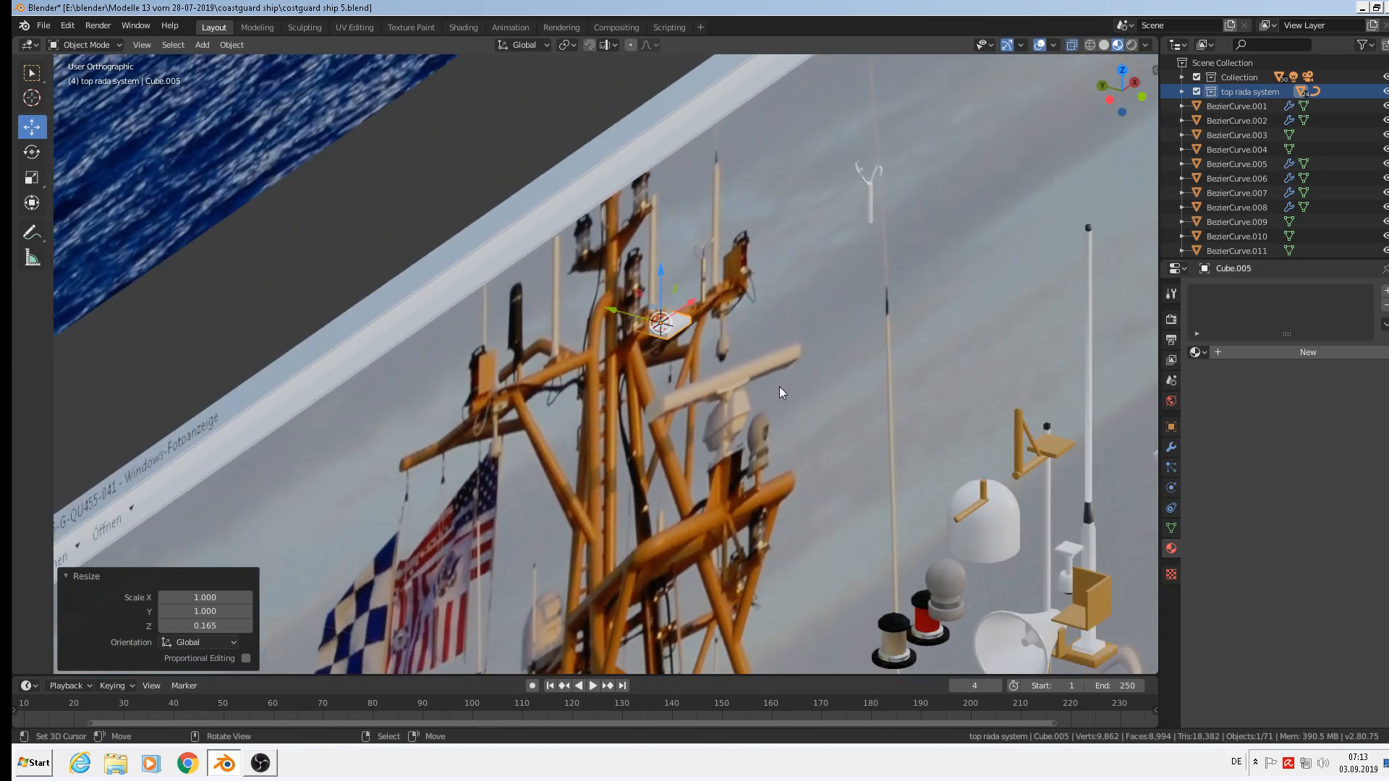
drag(628, 311, 904, 480)
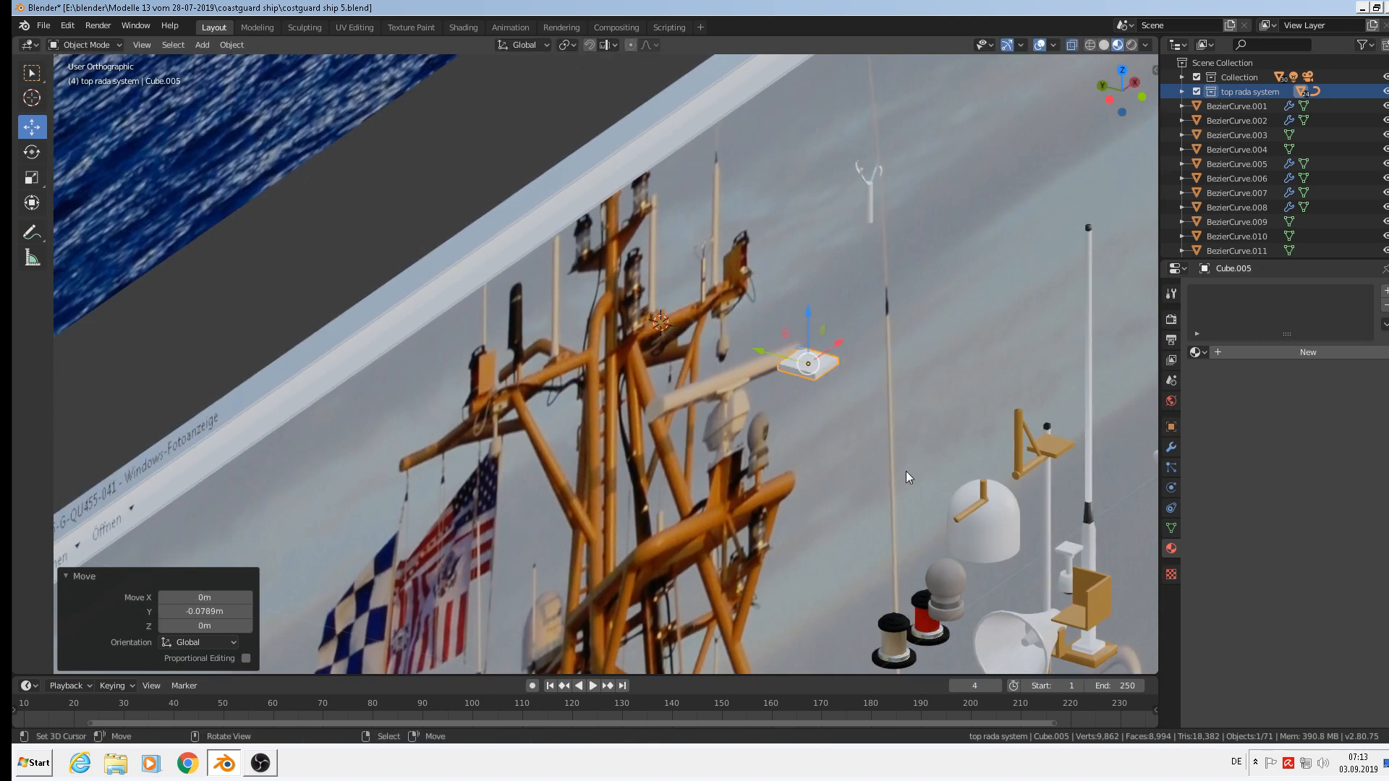
key(s)
key(y)
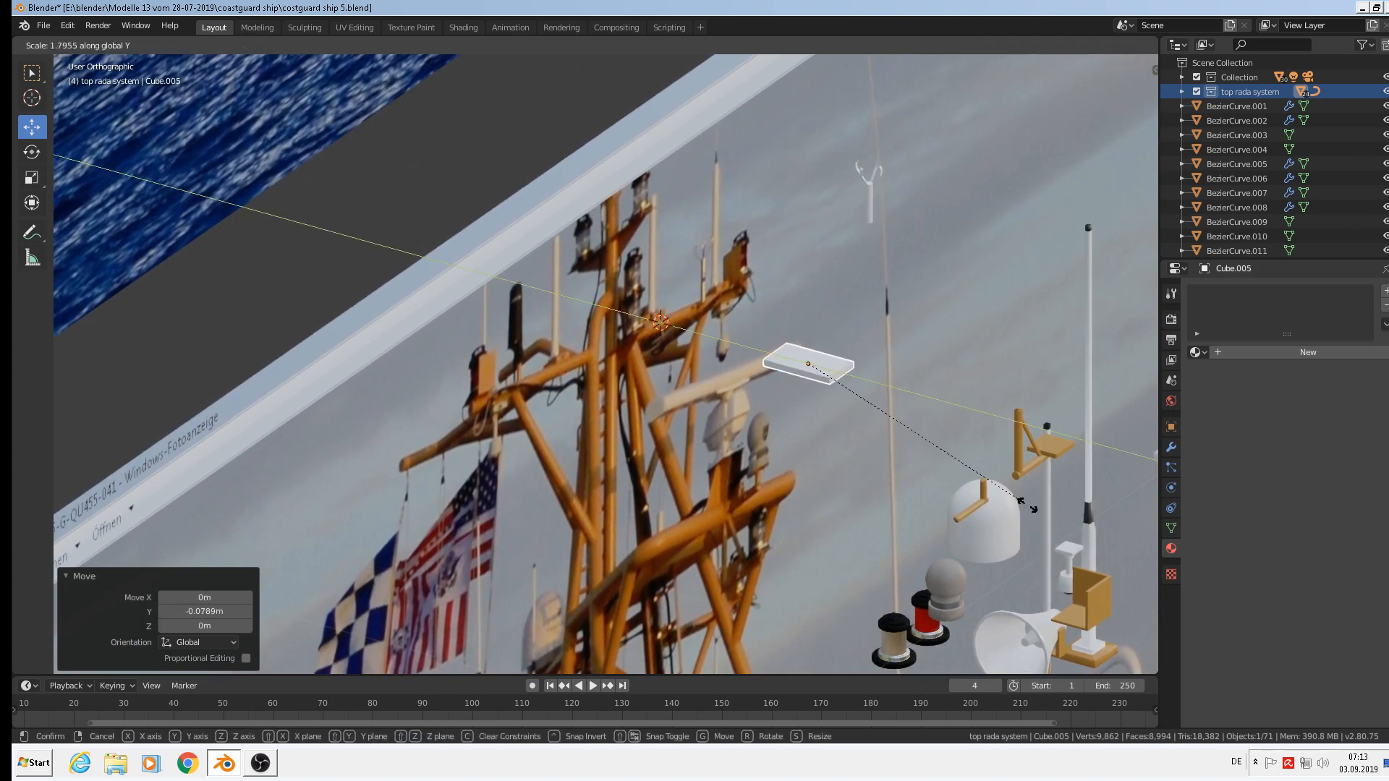
click(1030, 492)
scroll(868, 387, up, 5)
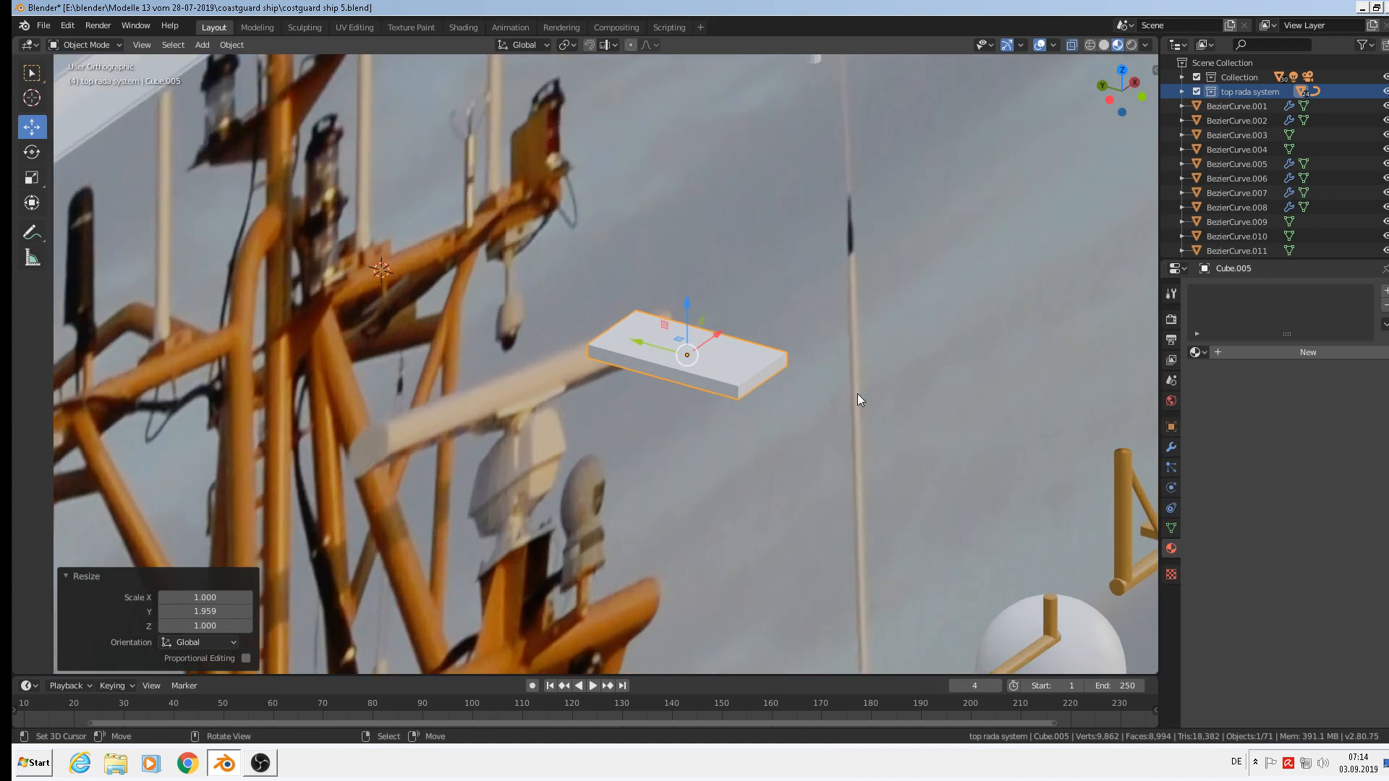
Duplicate the plate in place and rotate the copy 90° about the Y axis
key(shift+d)
key(Escape)
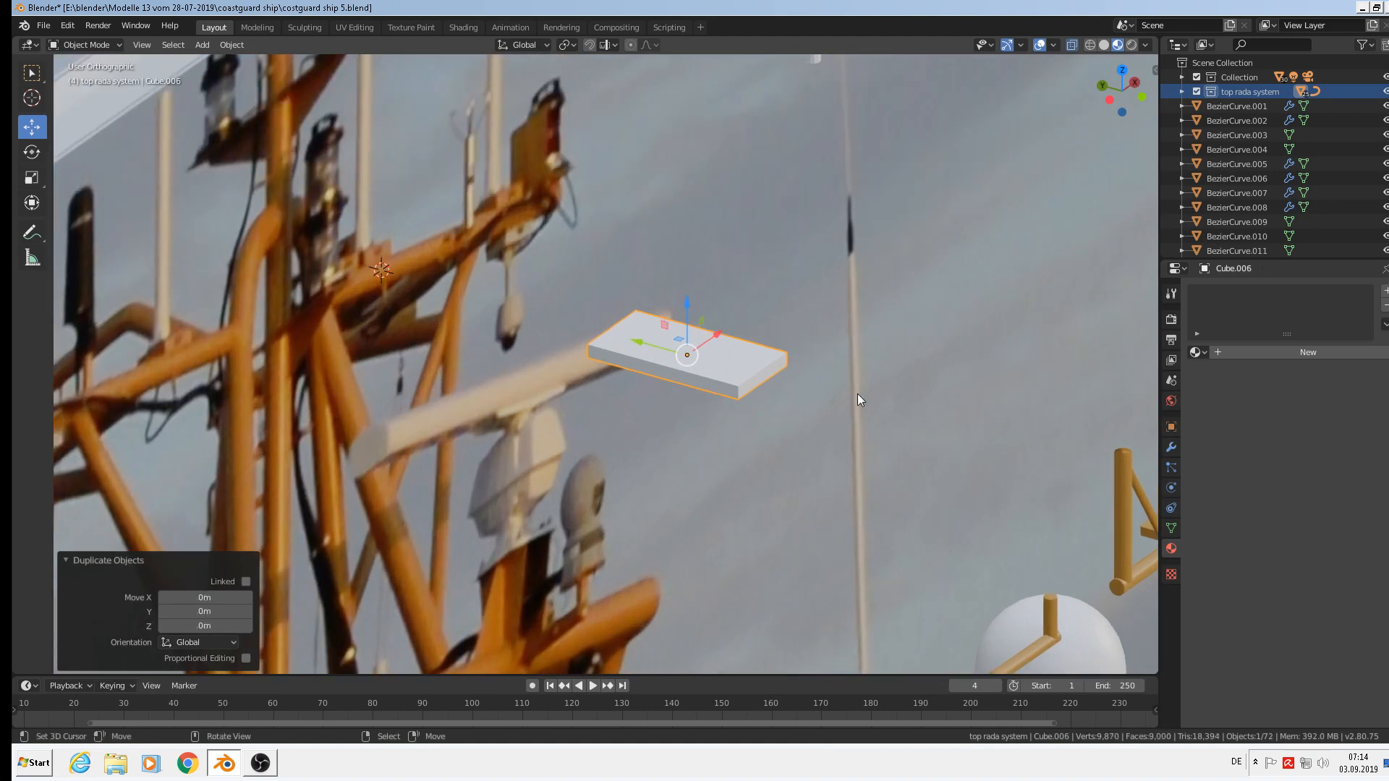
key(r)
text(y)
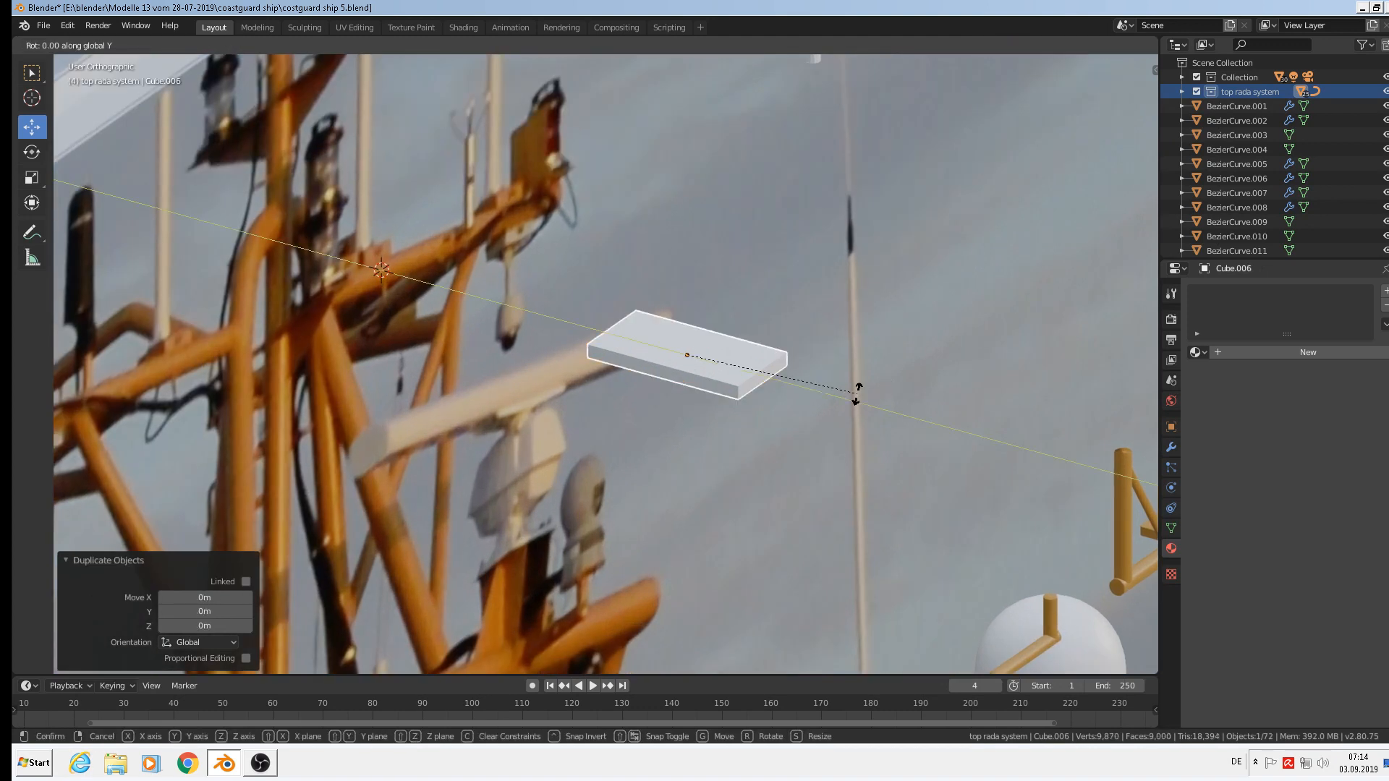
text(90)
key(Return)
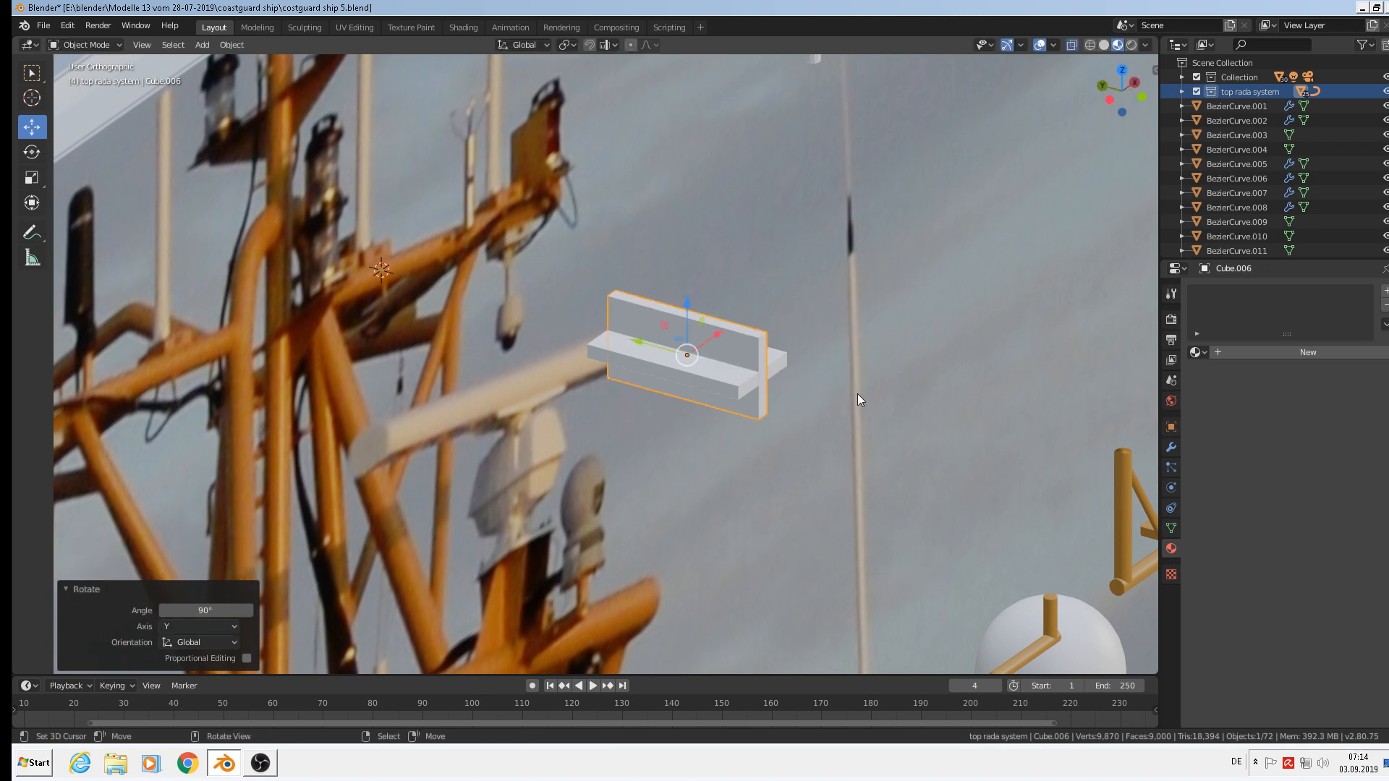
Move the upright copy about -0.00967 m along Z so it hangs beneath the plate
key(g)
key(z)
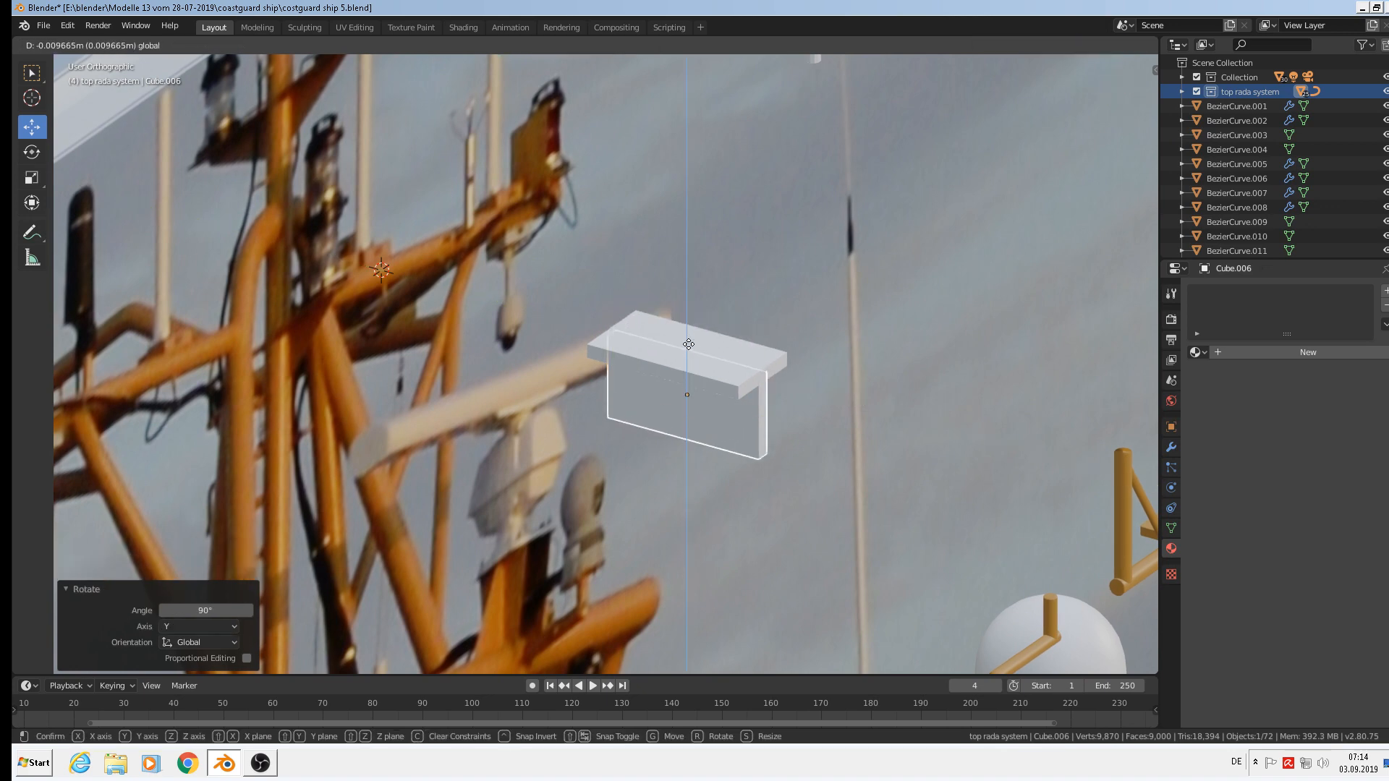
click(689, 350)
Raise the upright copy's lower outer end edge about 0.01733 m along Z to form a sloping rib
middle_drag(665, 382, 384, 320)
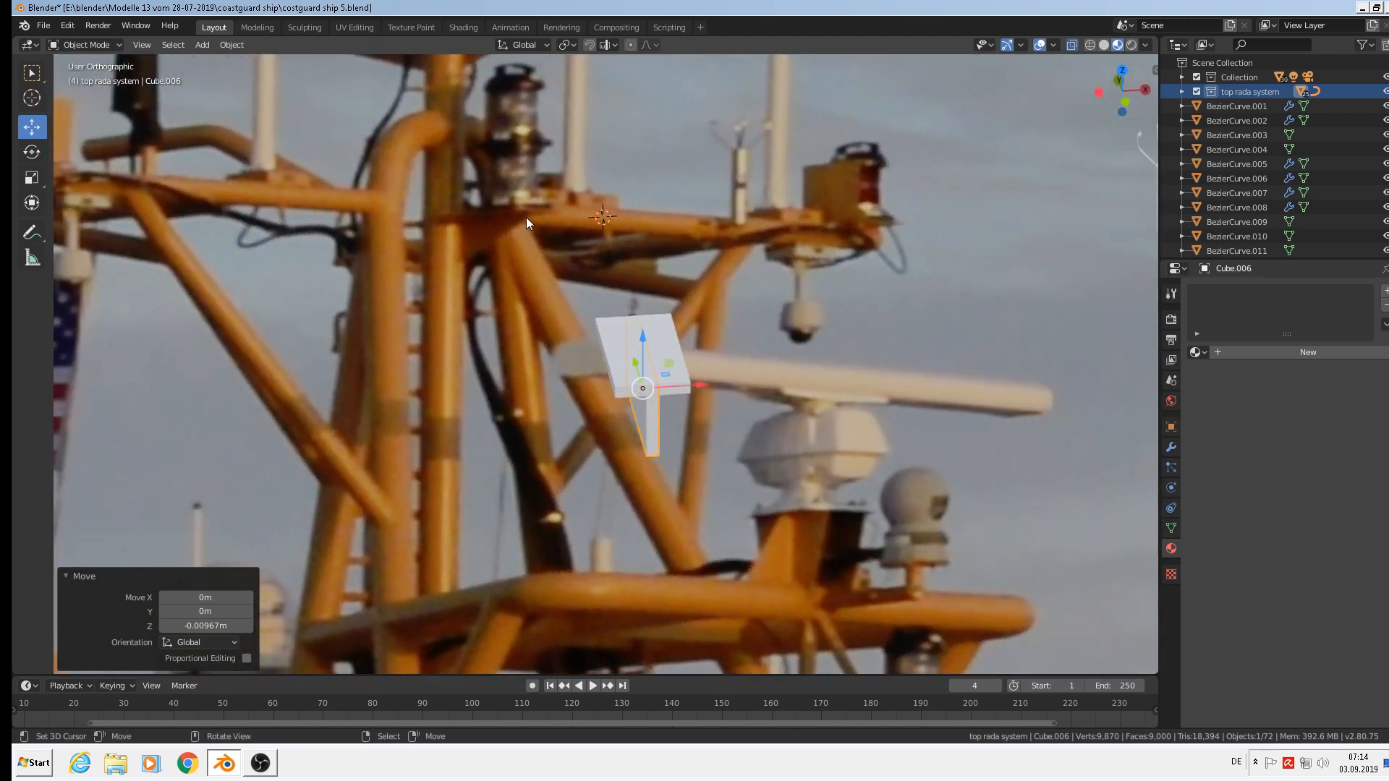
scroll(725, 510, up, 8)
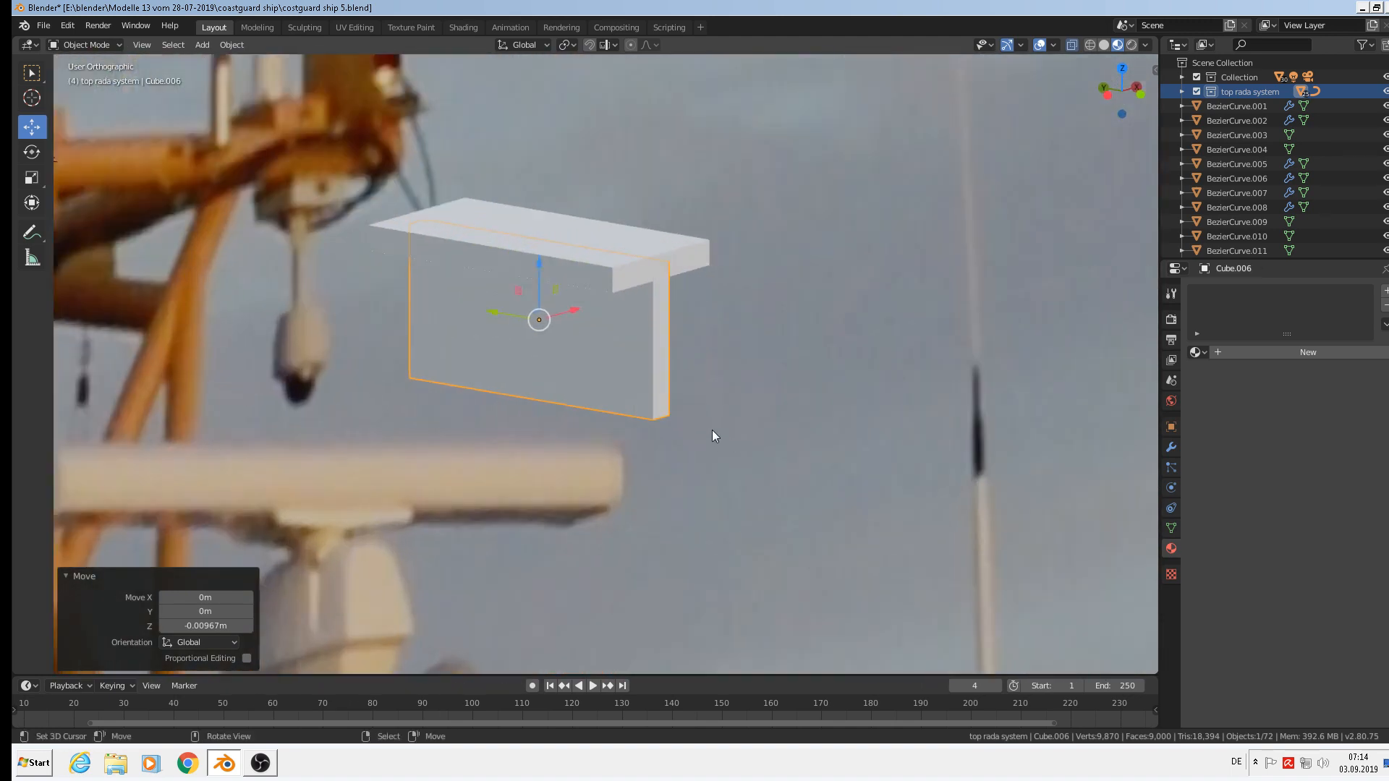
key(Tab)
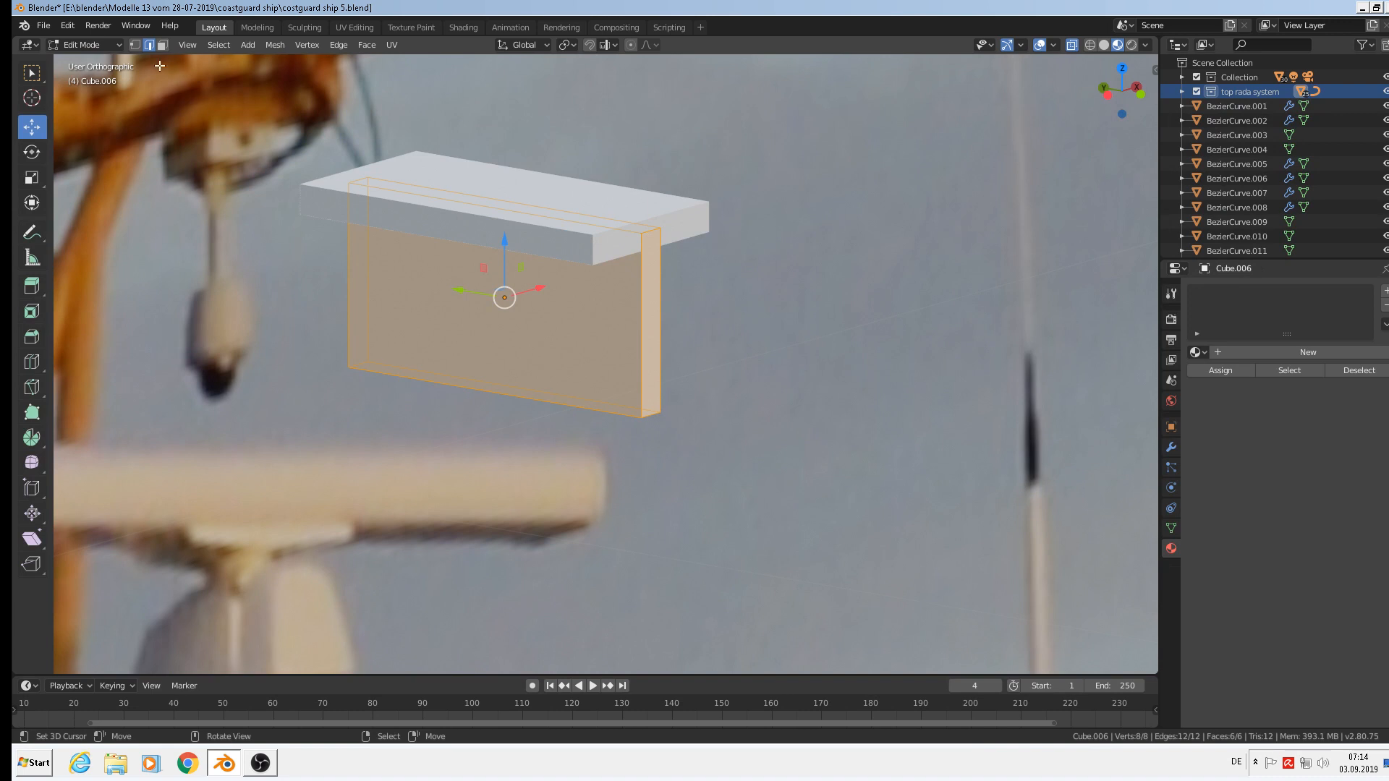
click(650, 419)
key(g)
key(z)
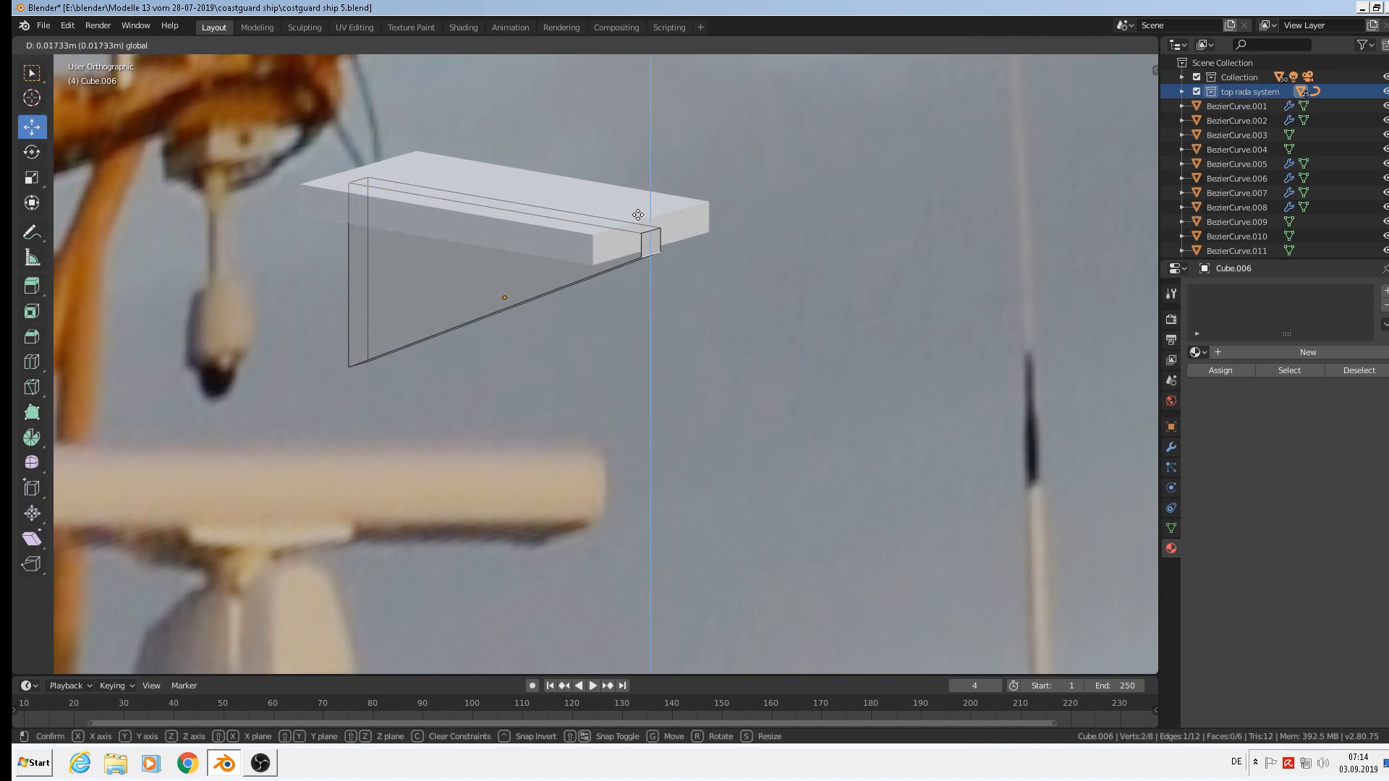
click(637, 214)
key(Tab)
scroll(697, 376, down, 3)
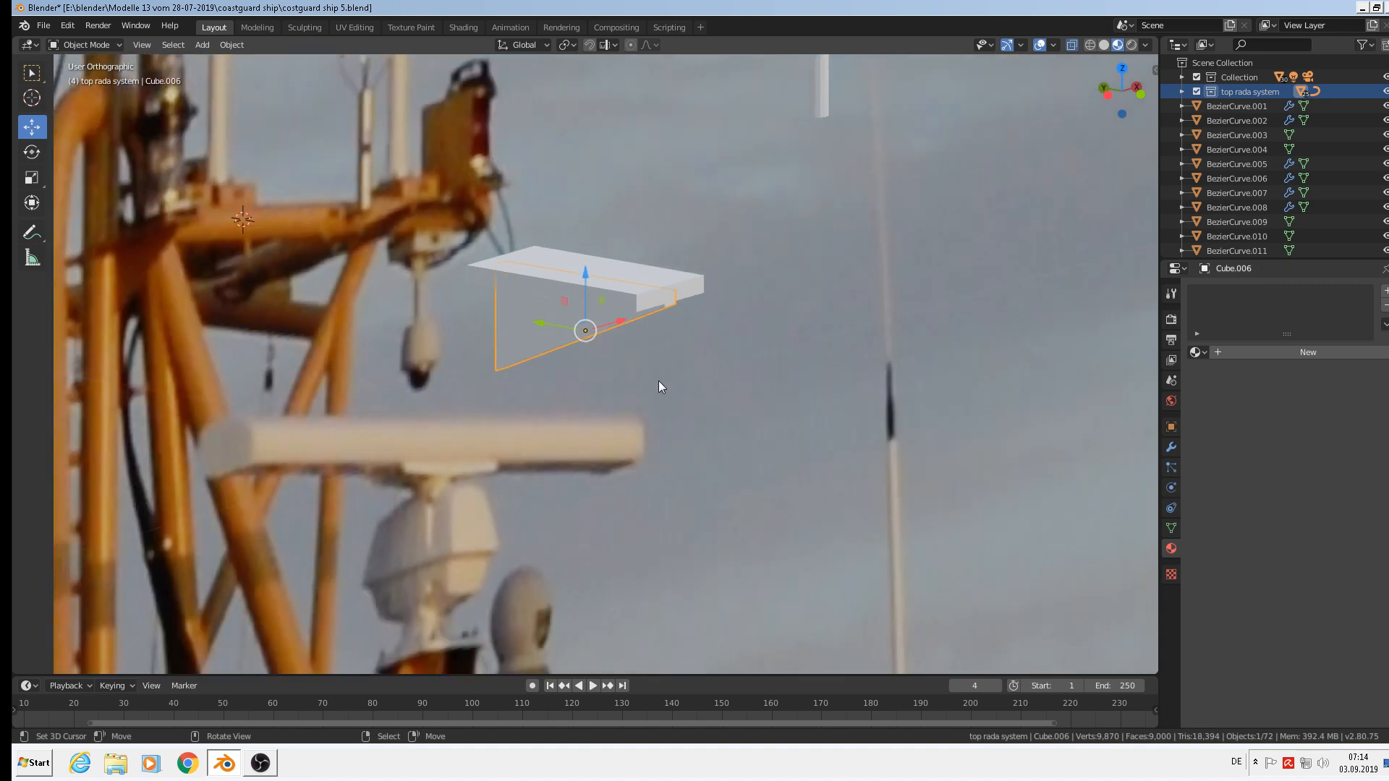
Bevel all edges of the sloping rib with one segment and a width of about 0.0389 m
key(Tab)
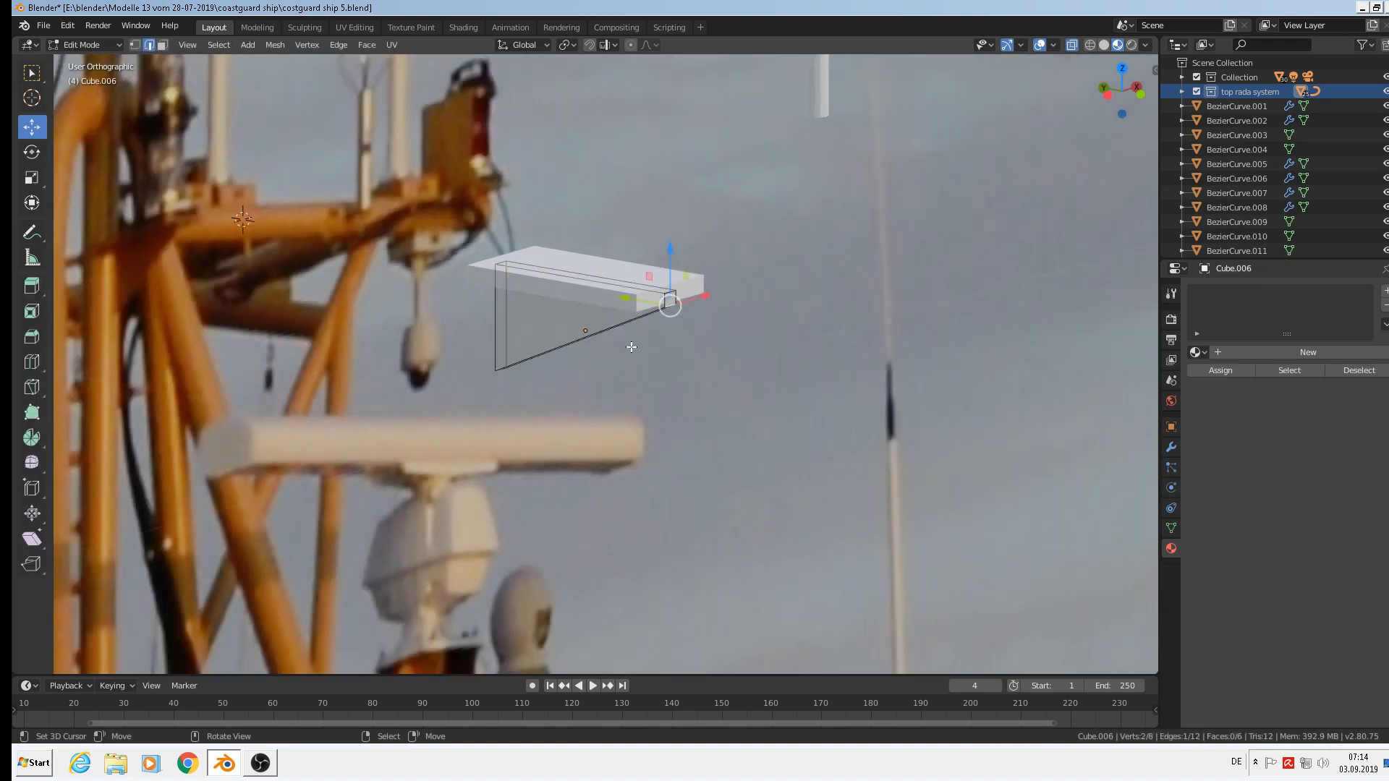
key(Tab)
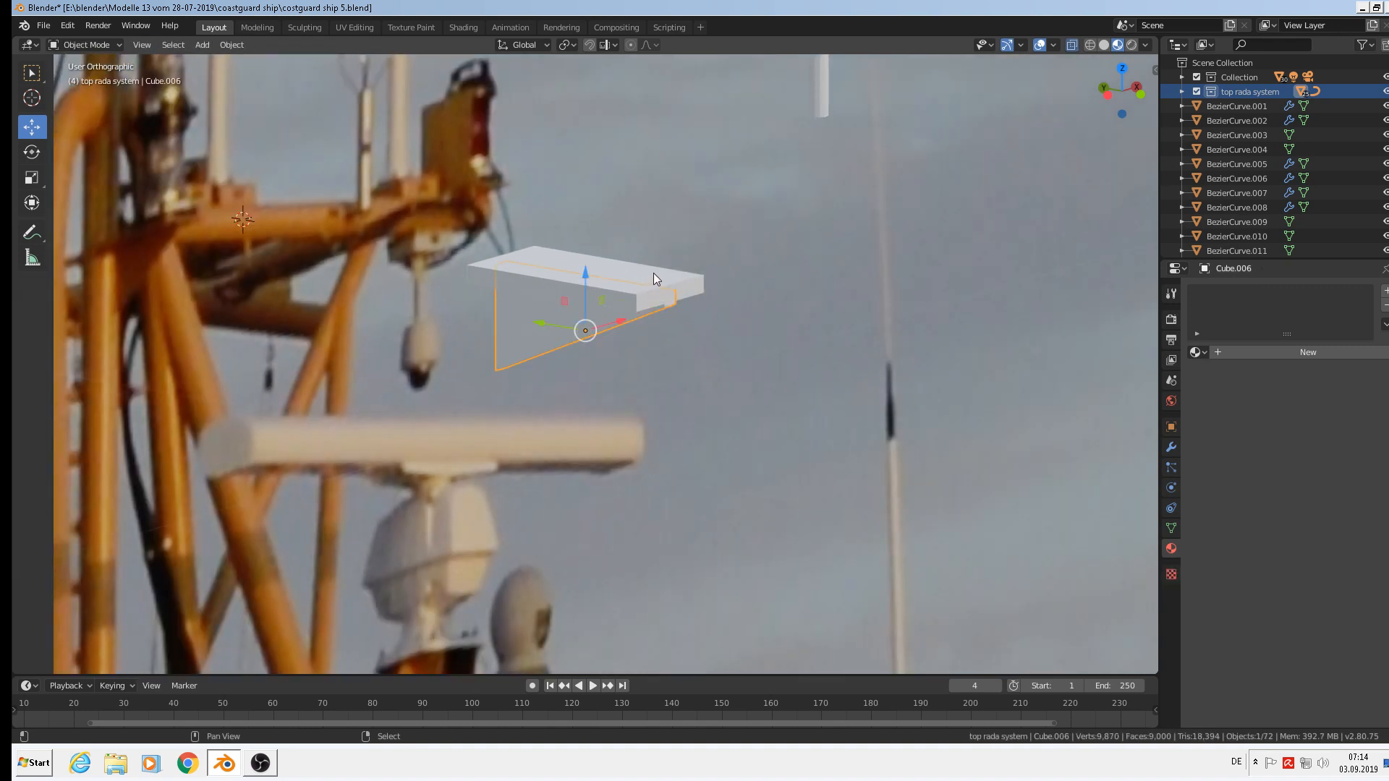
shift+click(654, 274)
click(583, 329)
scroll(633, 372, up, 3)
key(Tab)
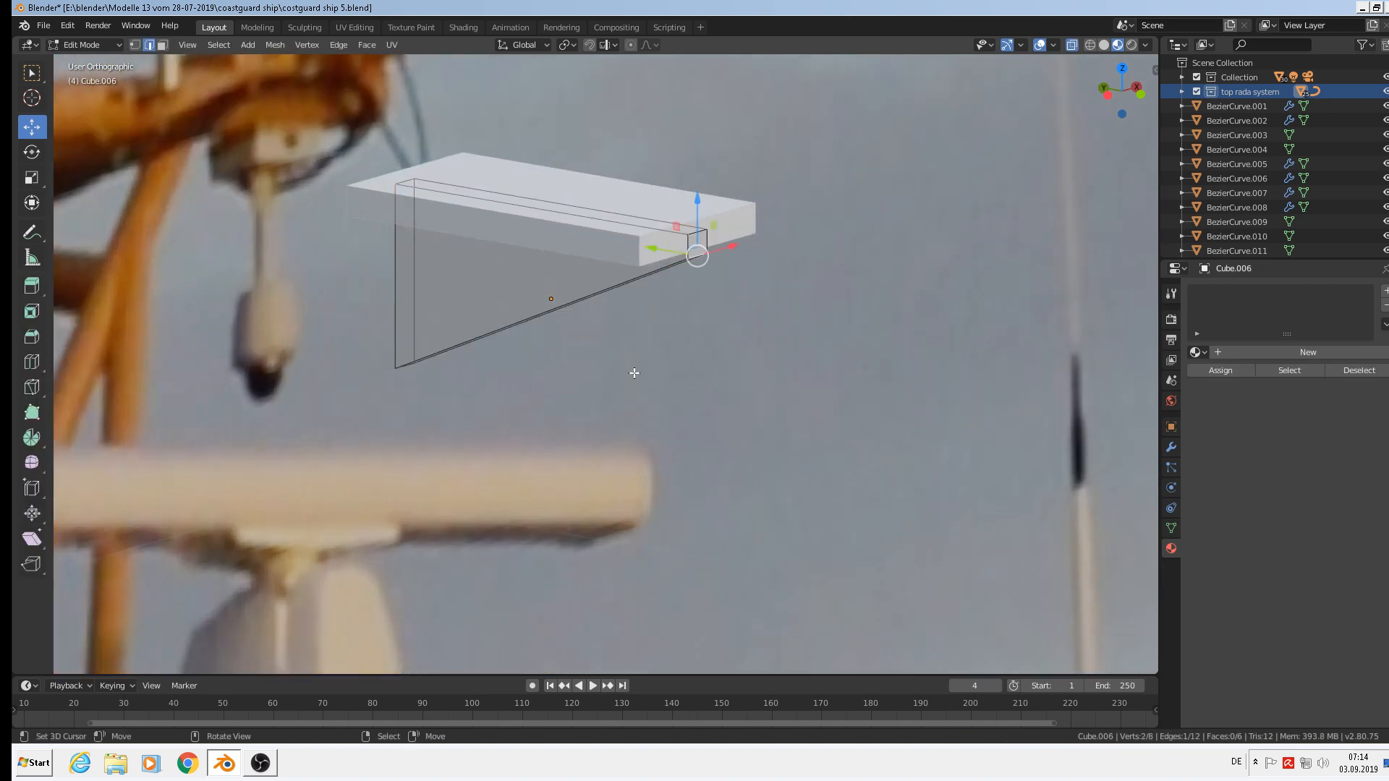
key(a)
key(ctrl+b)
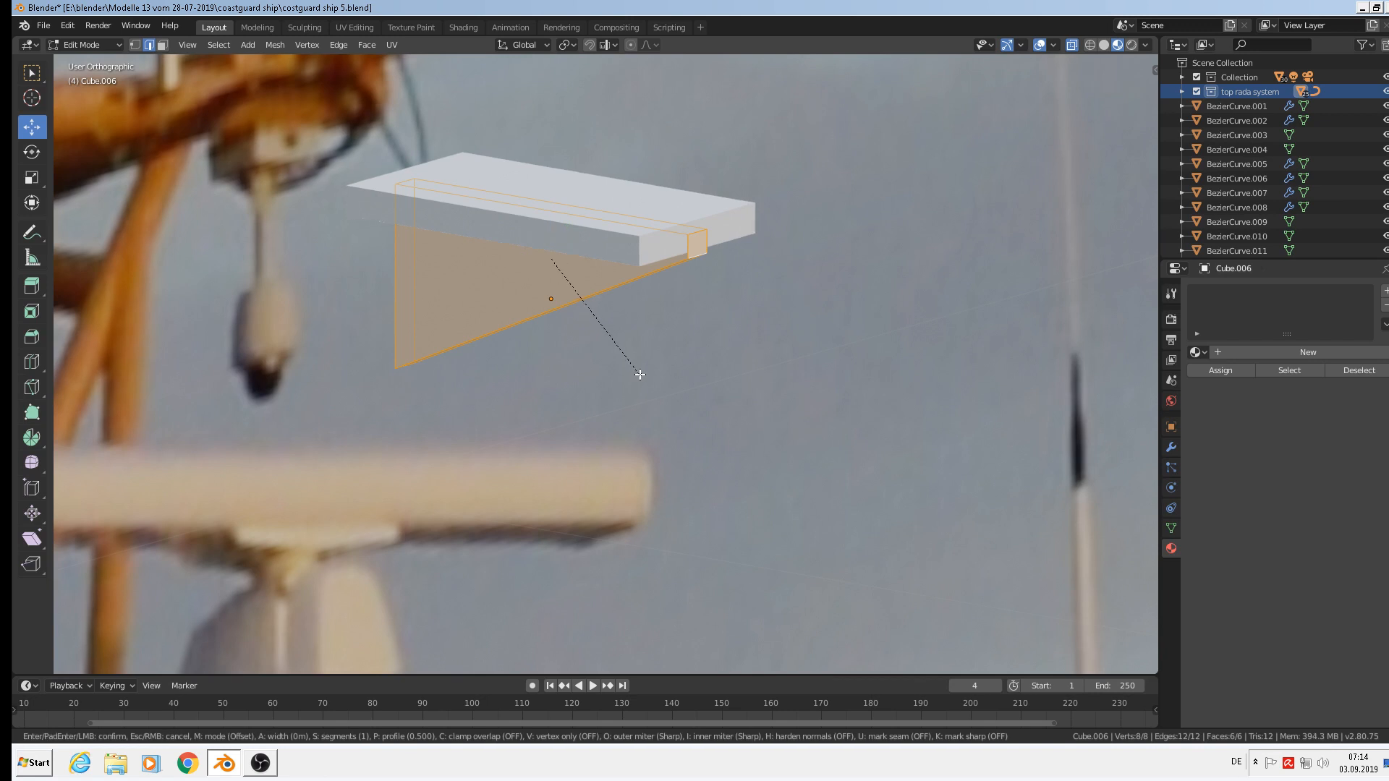
click(643, 373)
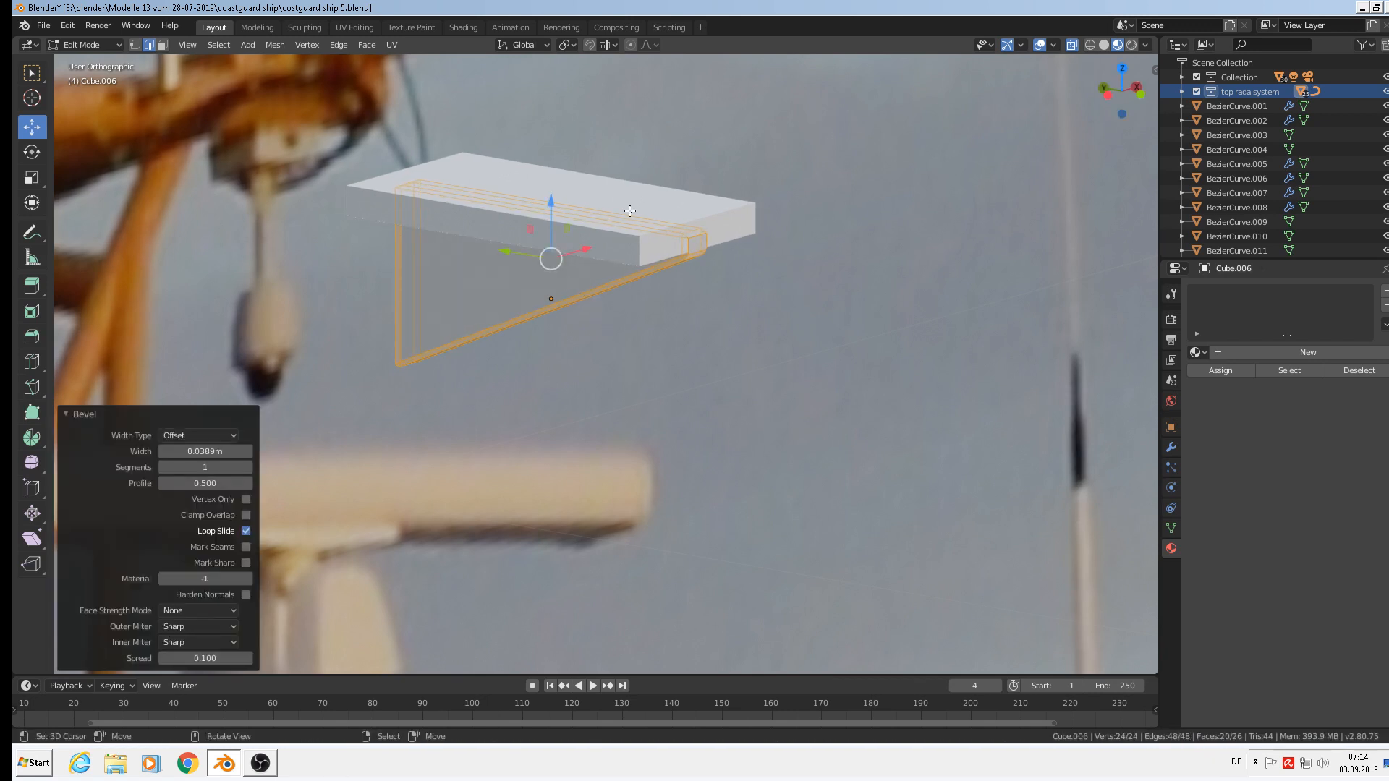
Bevel all edges of the flat plate with one segment and a width of about 0.11 m
key(Tab)
click(631, 215)
key(Tab)
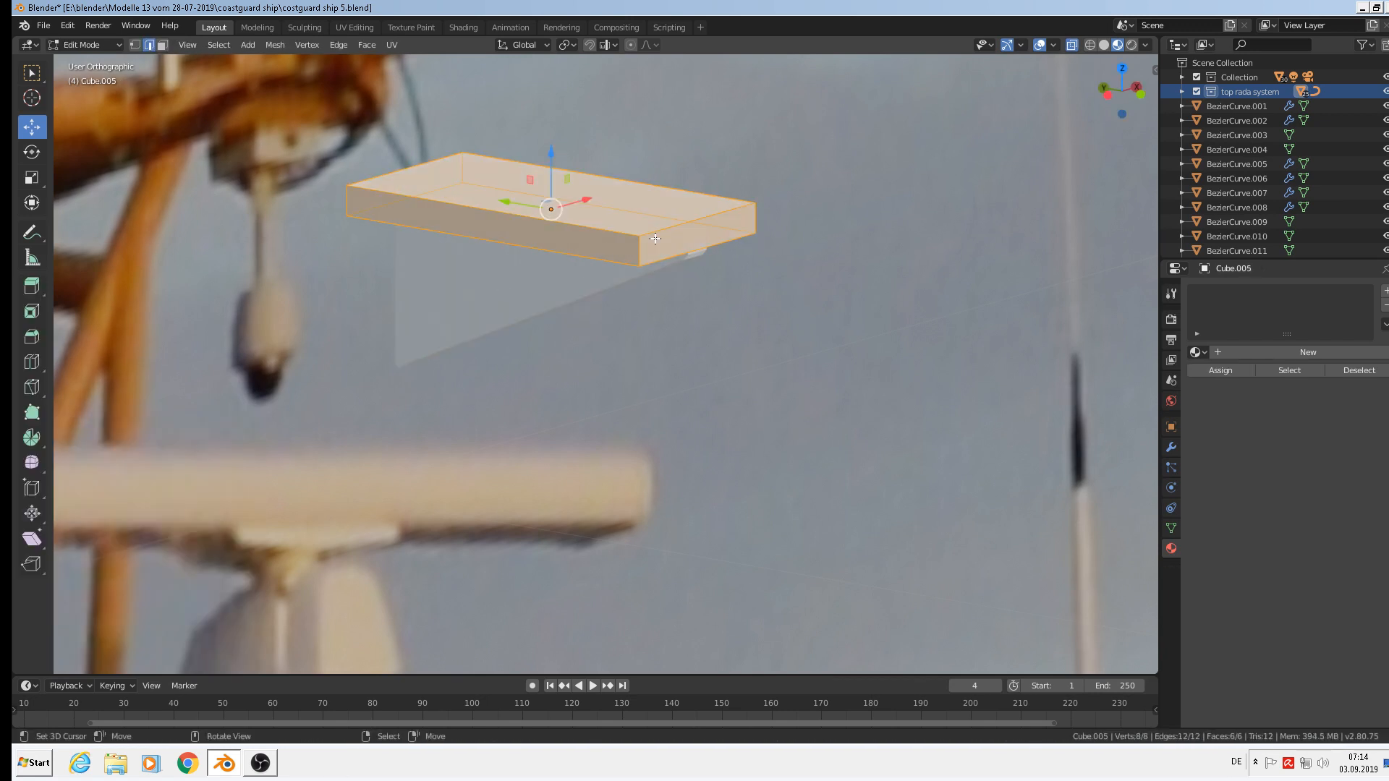
key(ctrl+b)
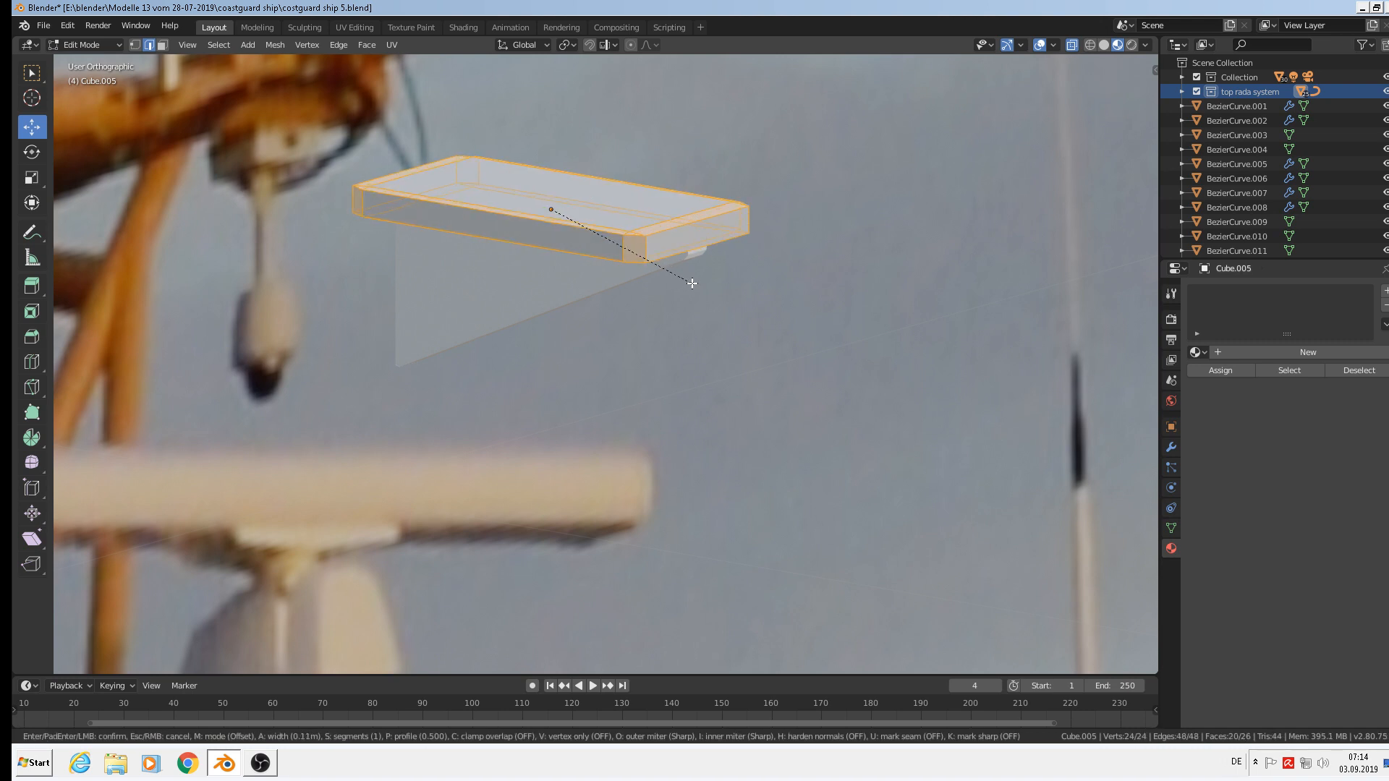
click(690, 281)
key(Tab)
Join the sloping rib and the flat plate into one object
shift+click(531, 272)
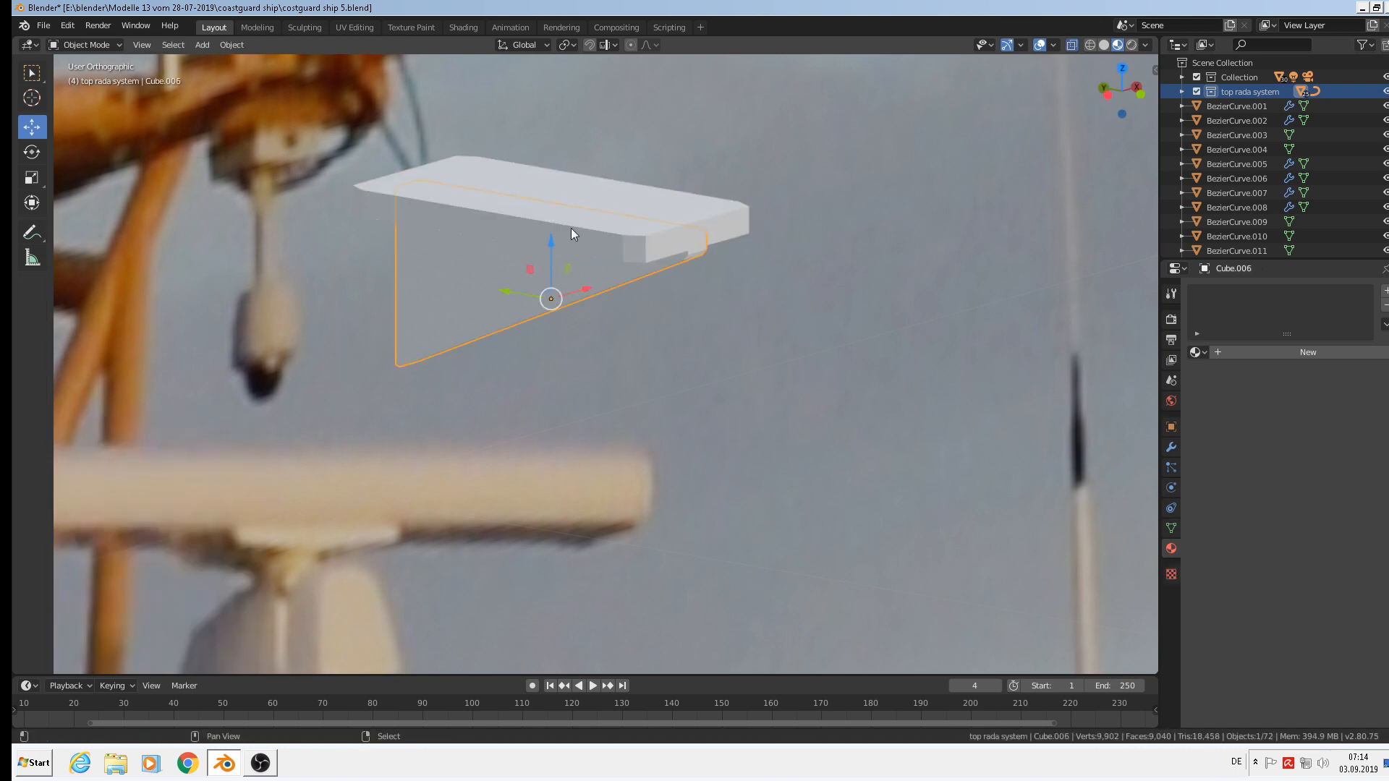
click(224, 44)
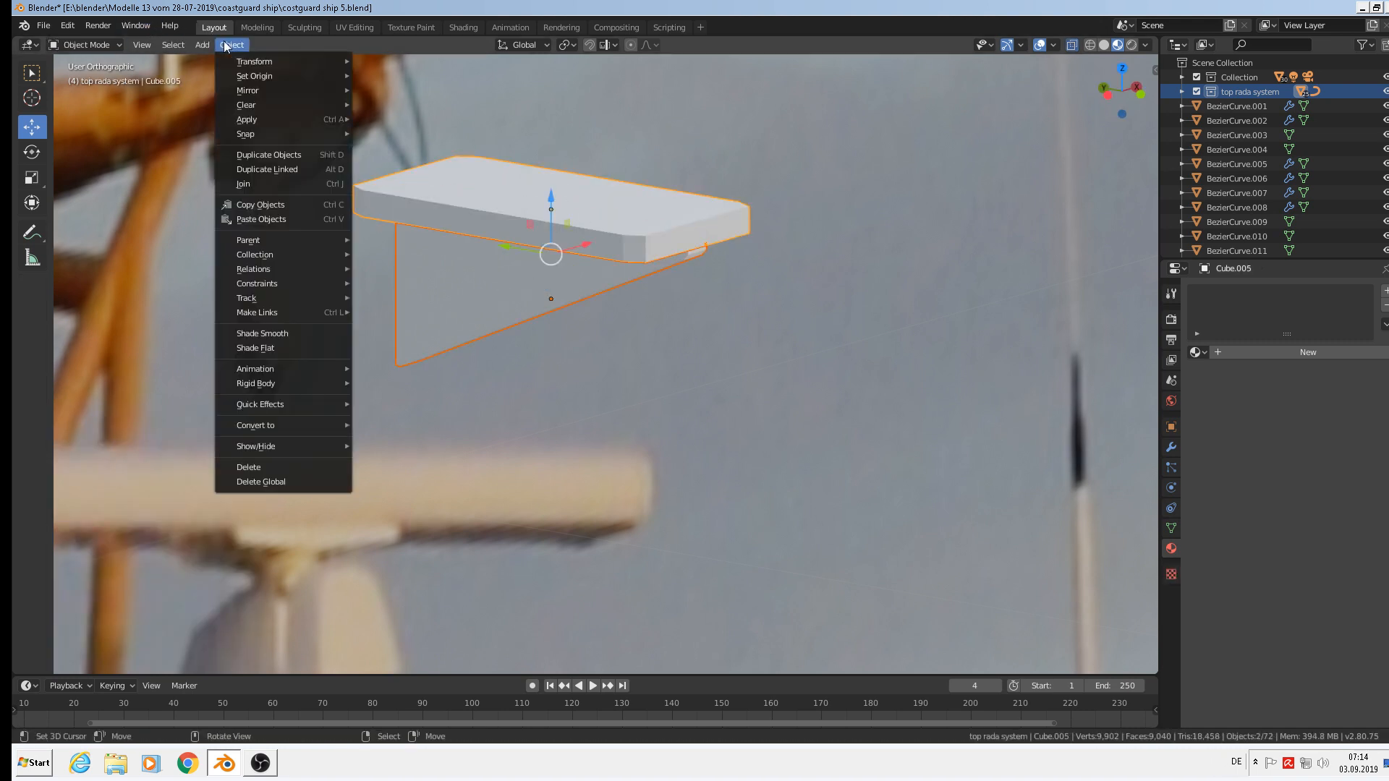
click(241, 182)
Add a material slot to the joined bracket and assign the existing yellow metall material
scroll(634, 288, down, 3)
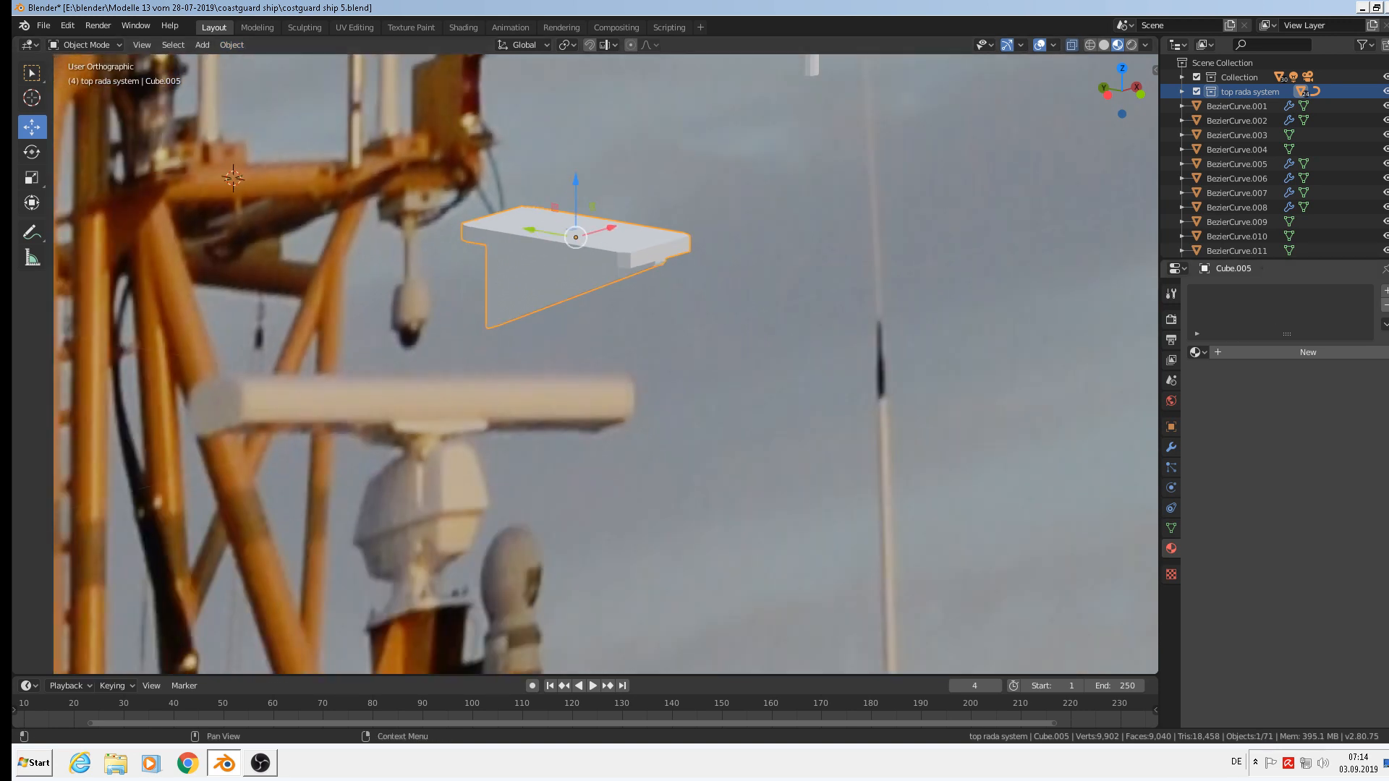
click(1384, 291)
click(1197, 353)
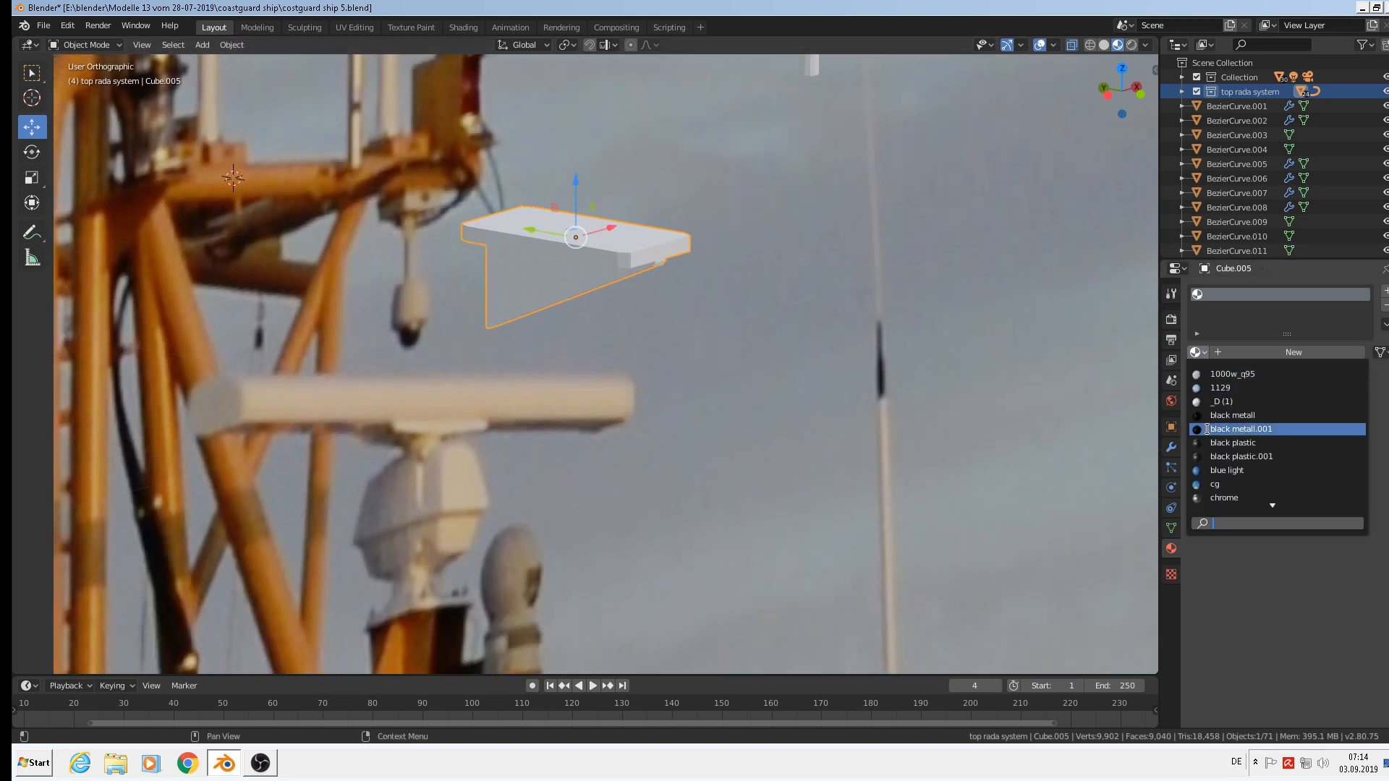
click(1213, 417)
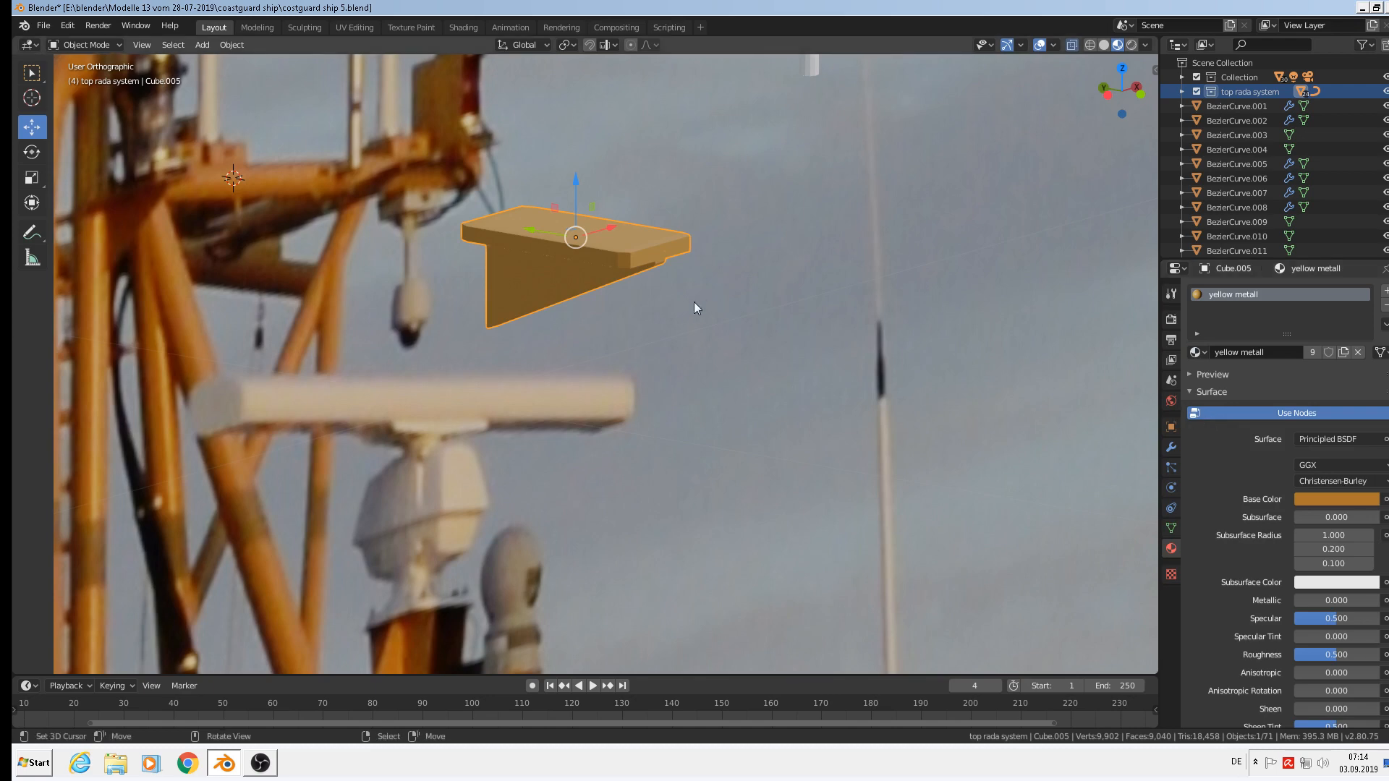
Move the yellow bracket about -0.0977 m along Y and place a duplicate of it about 0.0418 m above
scroll(687, 304, down, 5)
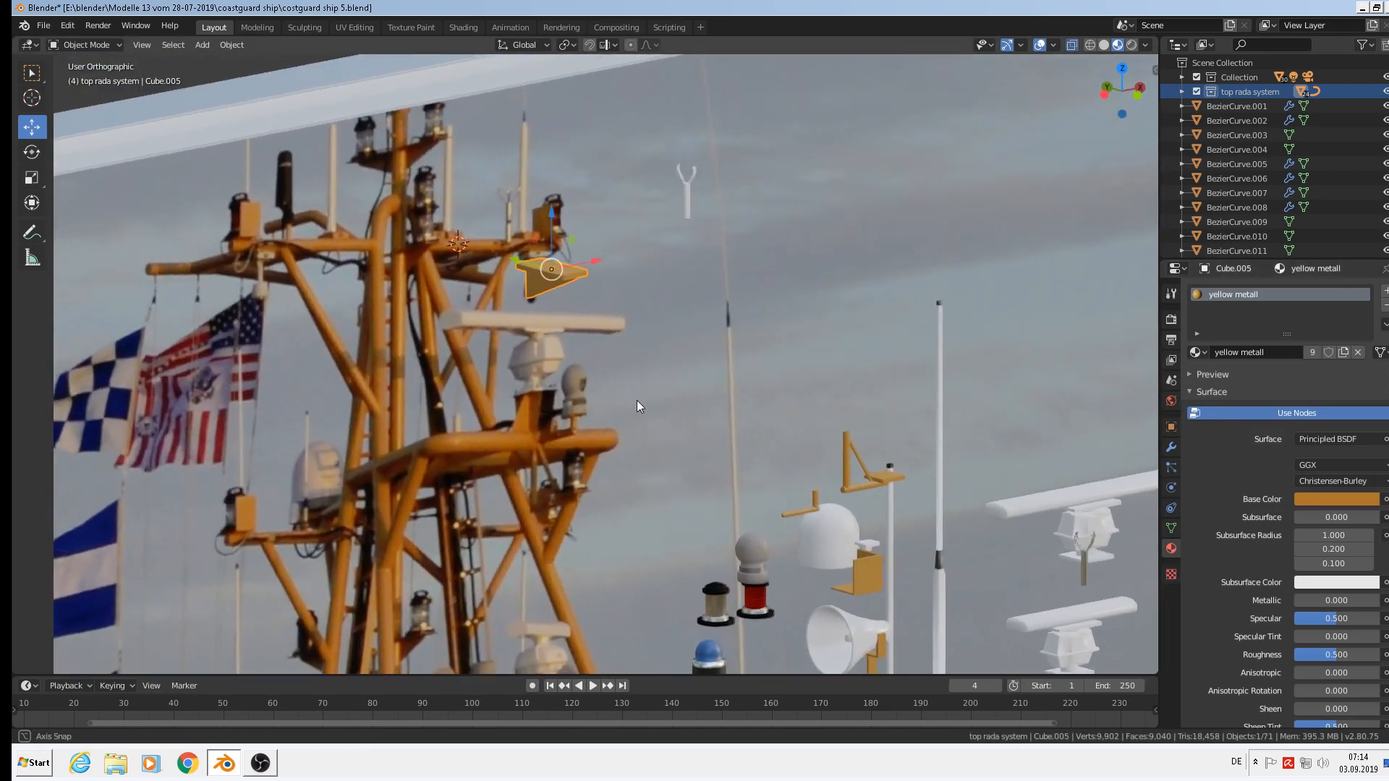
middle_drag(636, 400, 629, 400)
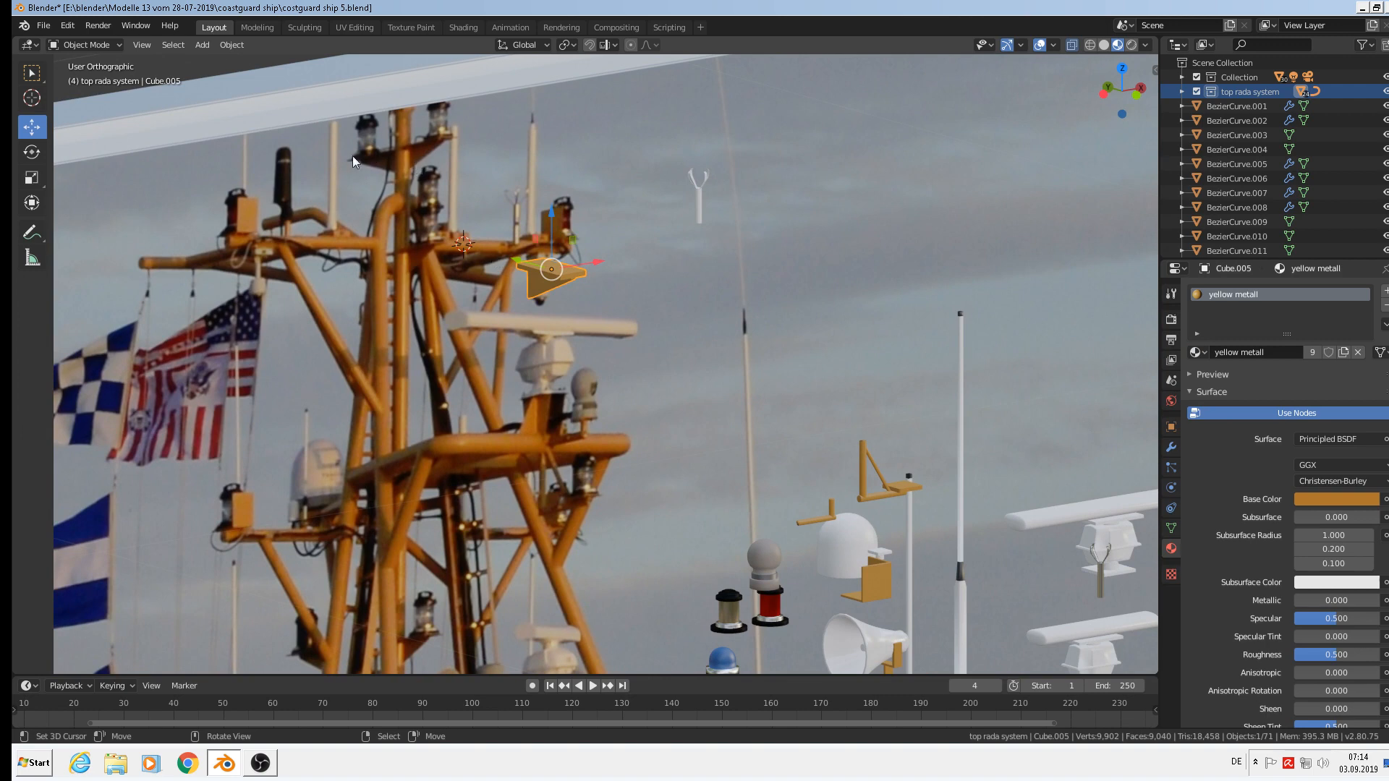
middle_drag(527, 315, 644, 361)
scroll(545, 267, up, 4)
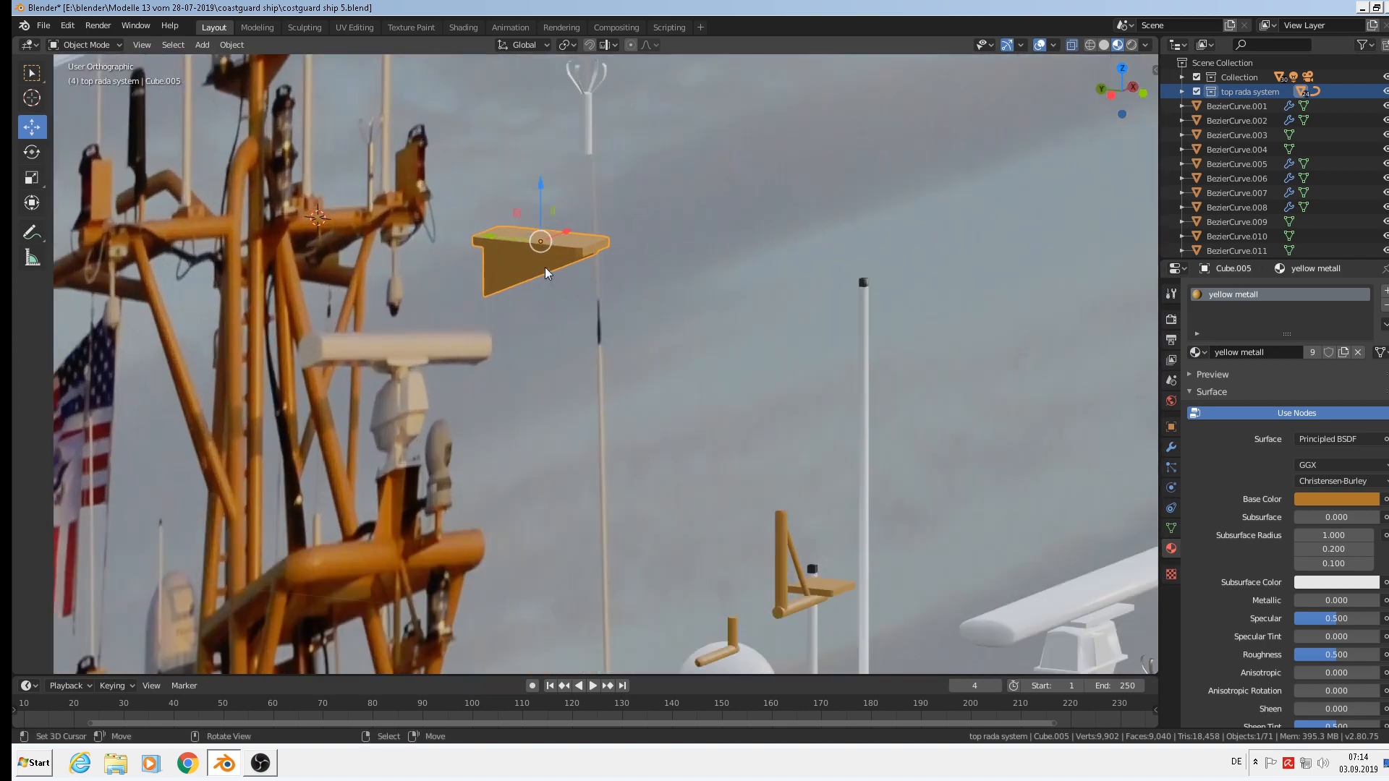
key(shift+d)
click(766, 282)
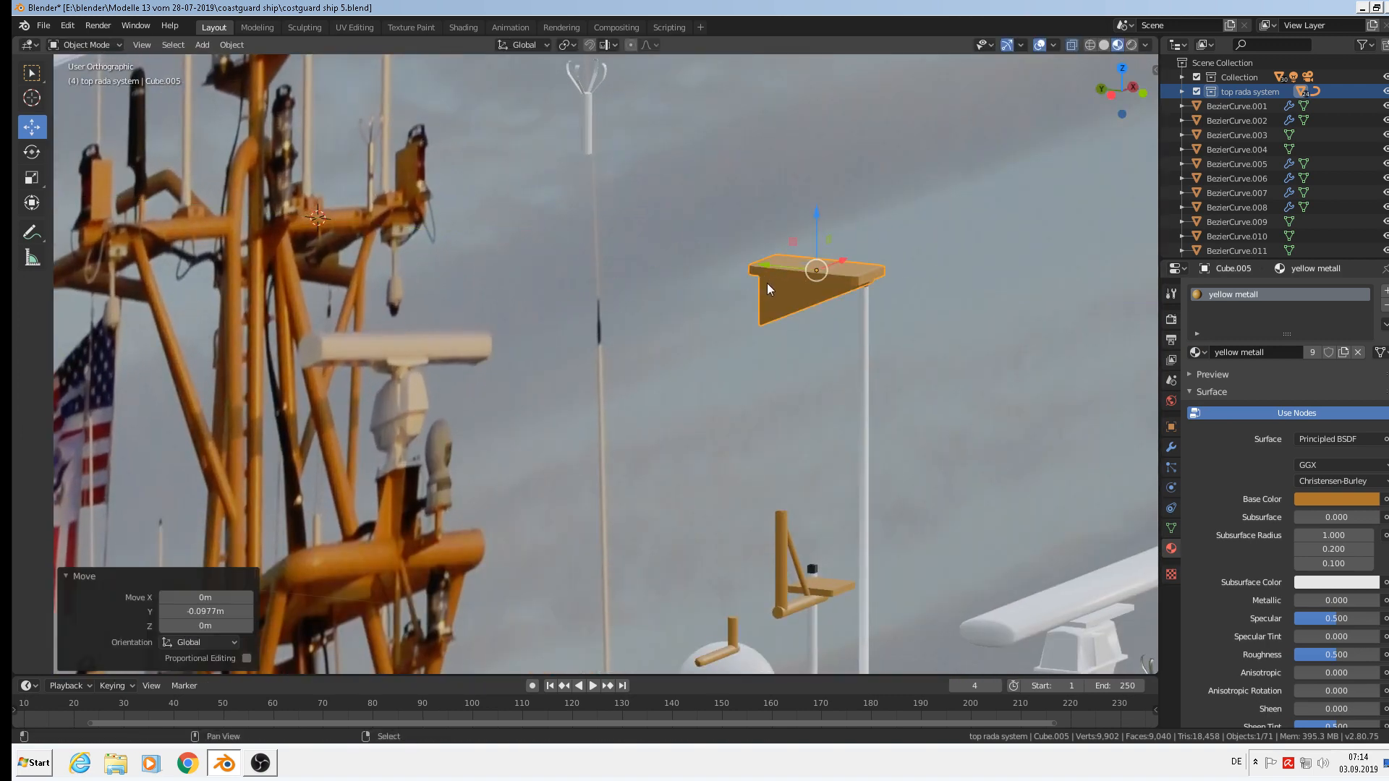
drag(818, 215, 818, 85)
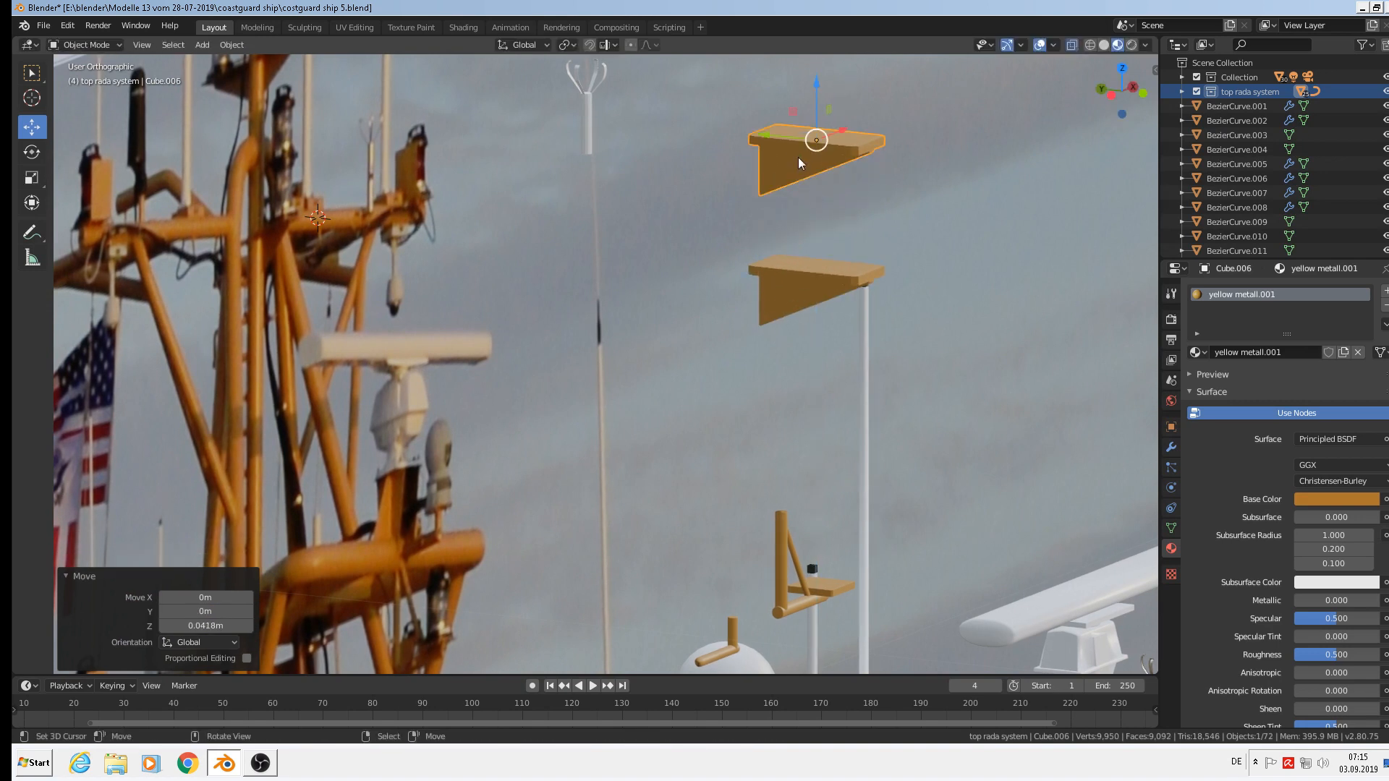
Duplicate the upper bracket about 0.0606 m along Y and rotate the copy 180° about Z
key(shift+d)
key(y)
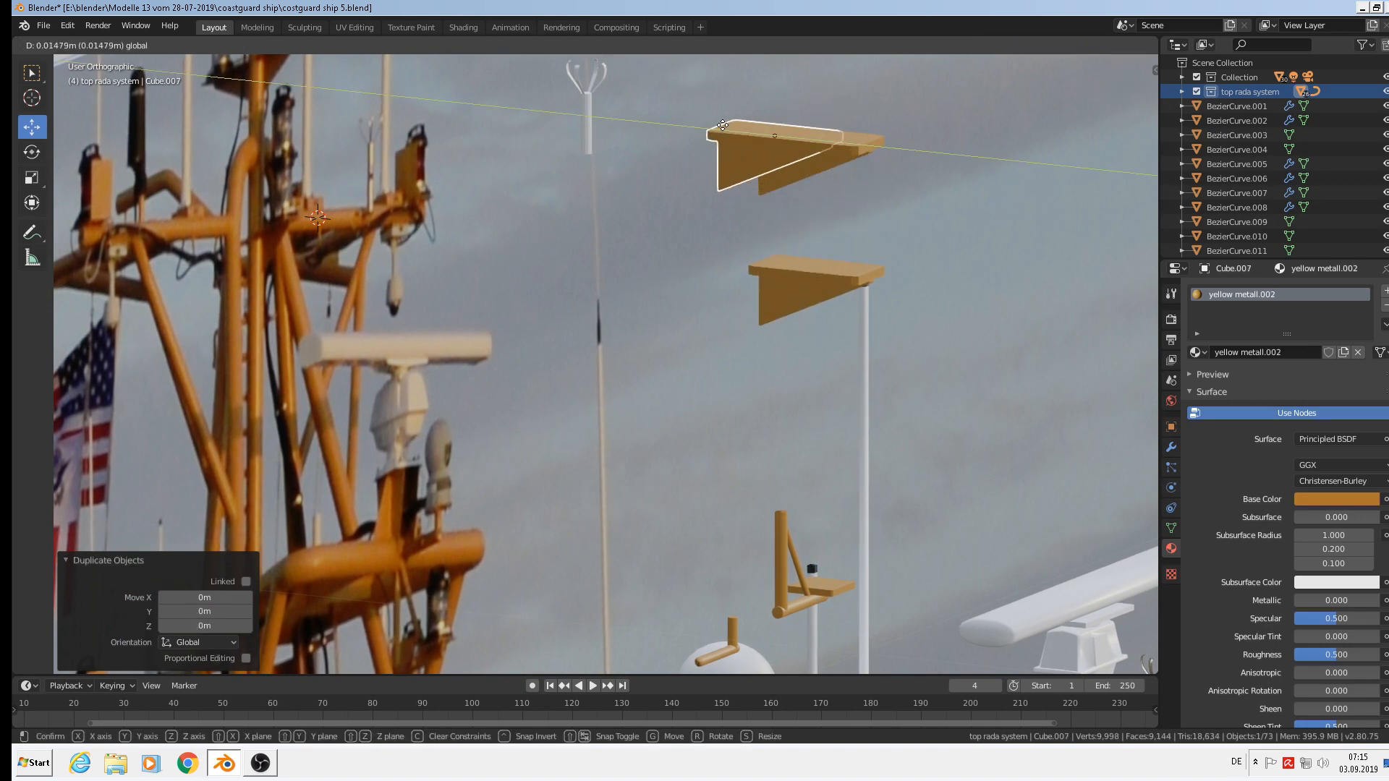
click(602, 106)
key(r)
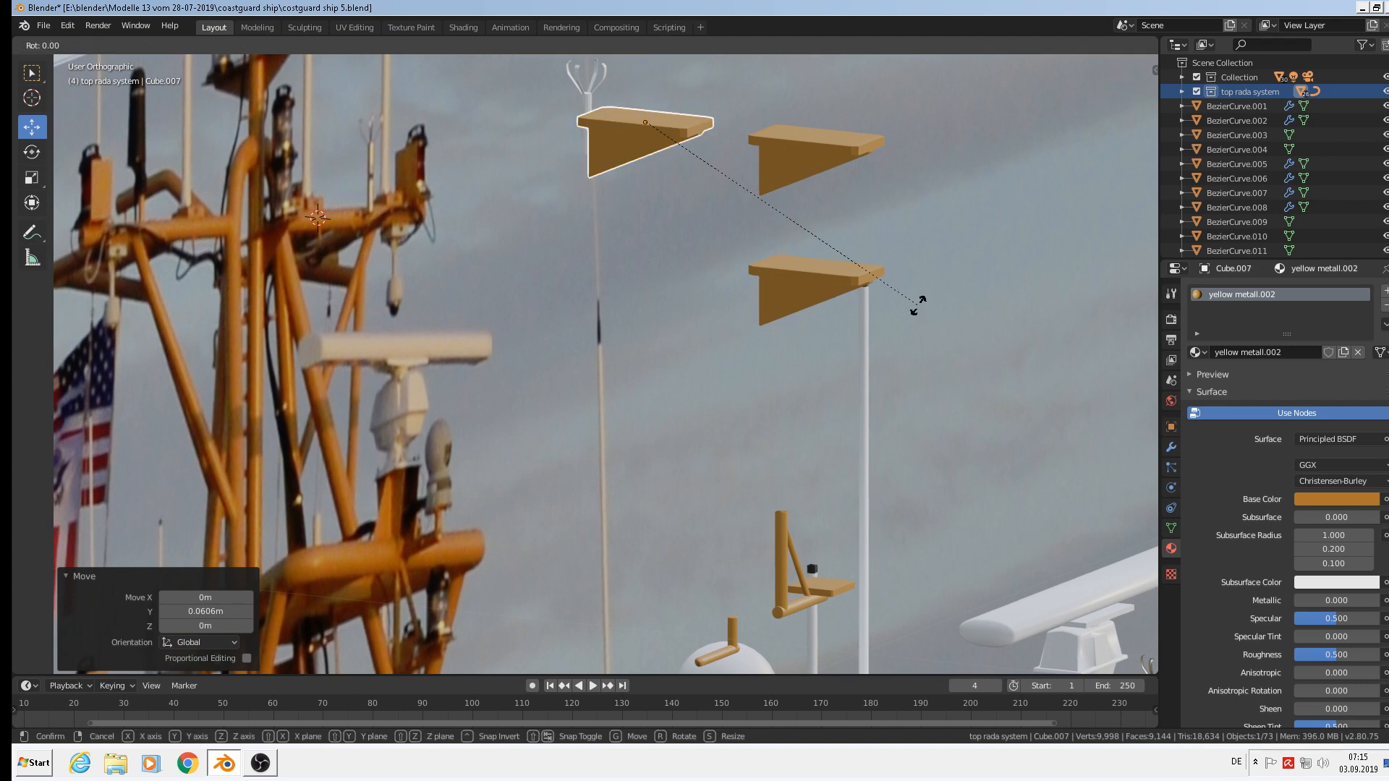
text(z180)
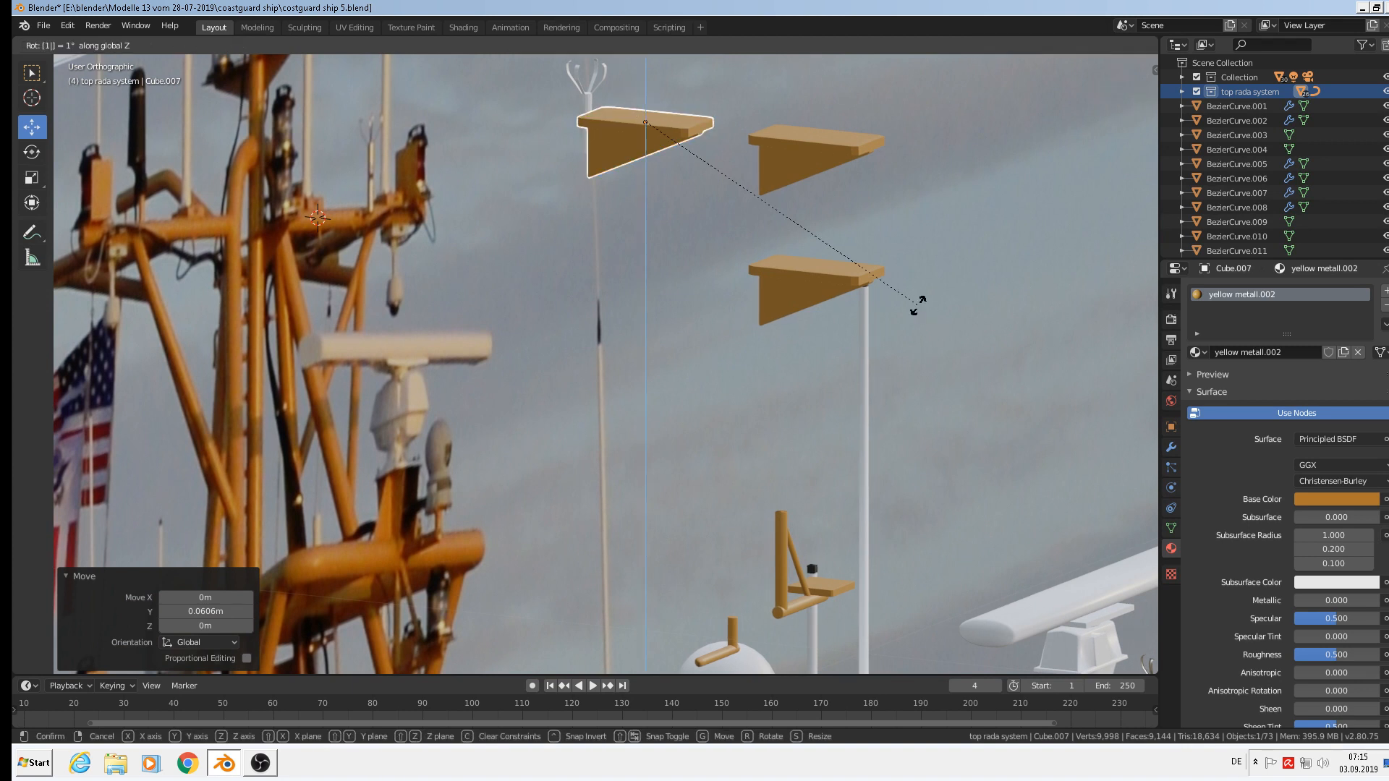
key(Return)
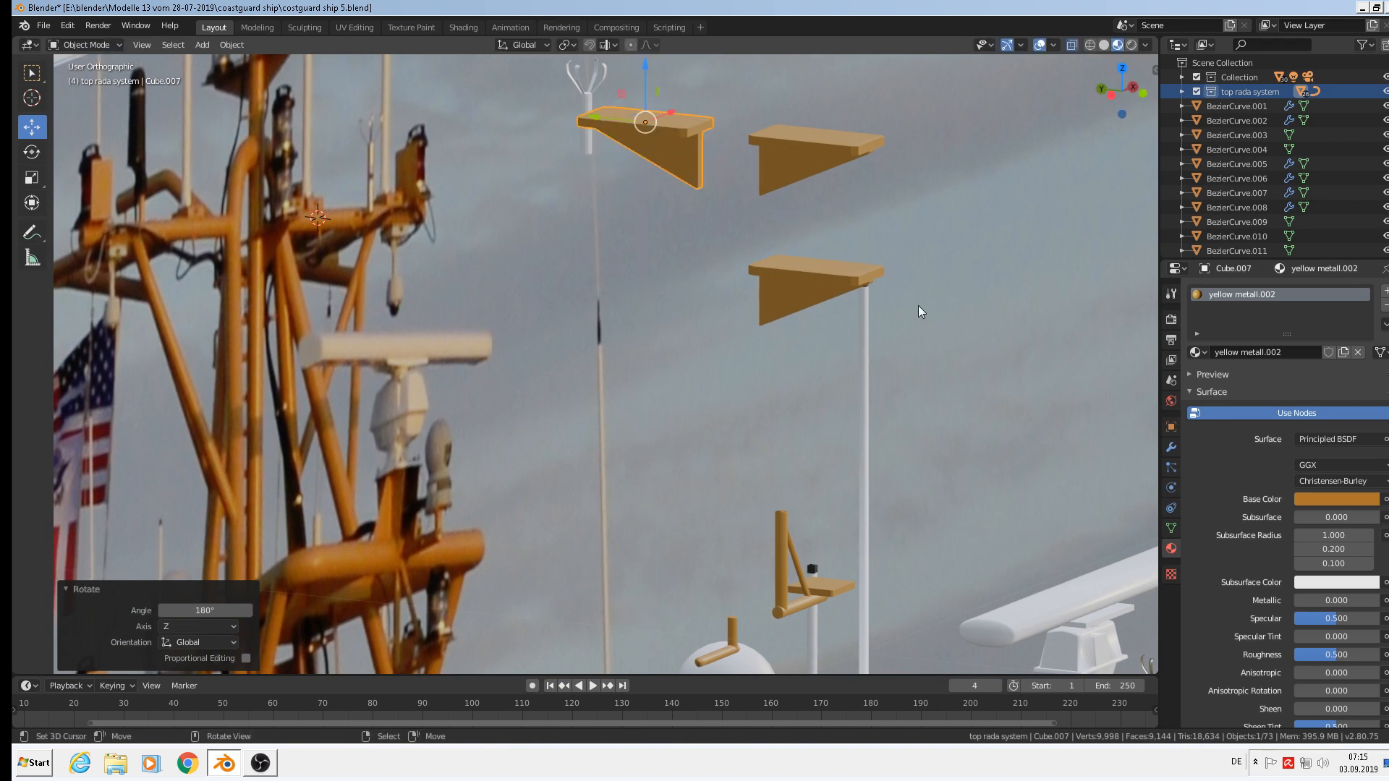
Shift the rotated copy along Y close to the upper bracket and join the two into one object
shift+middle_drag(660, 140, 642, 206)
key(g)
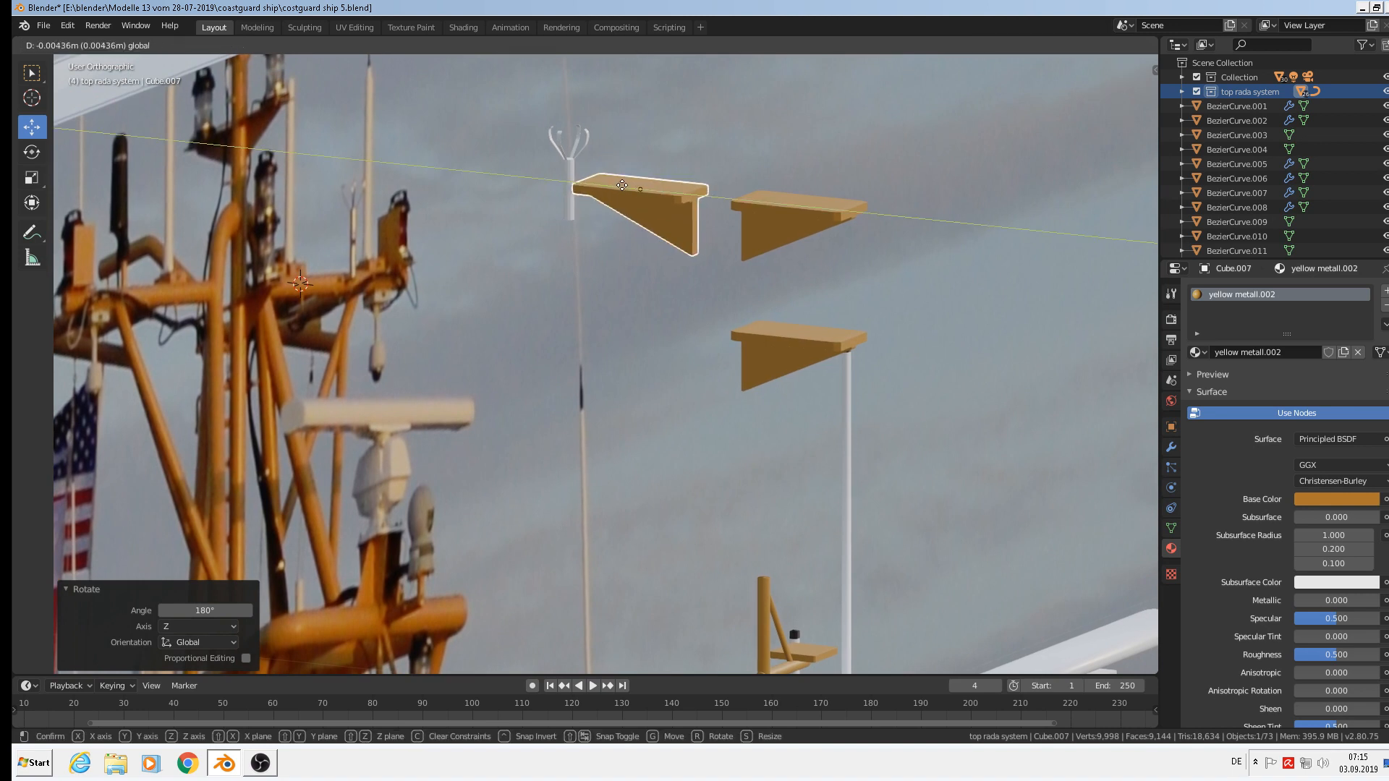
click(631, 186)
shift+click(779, 219)
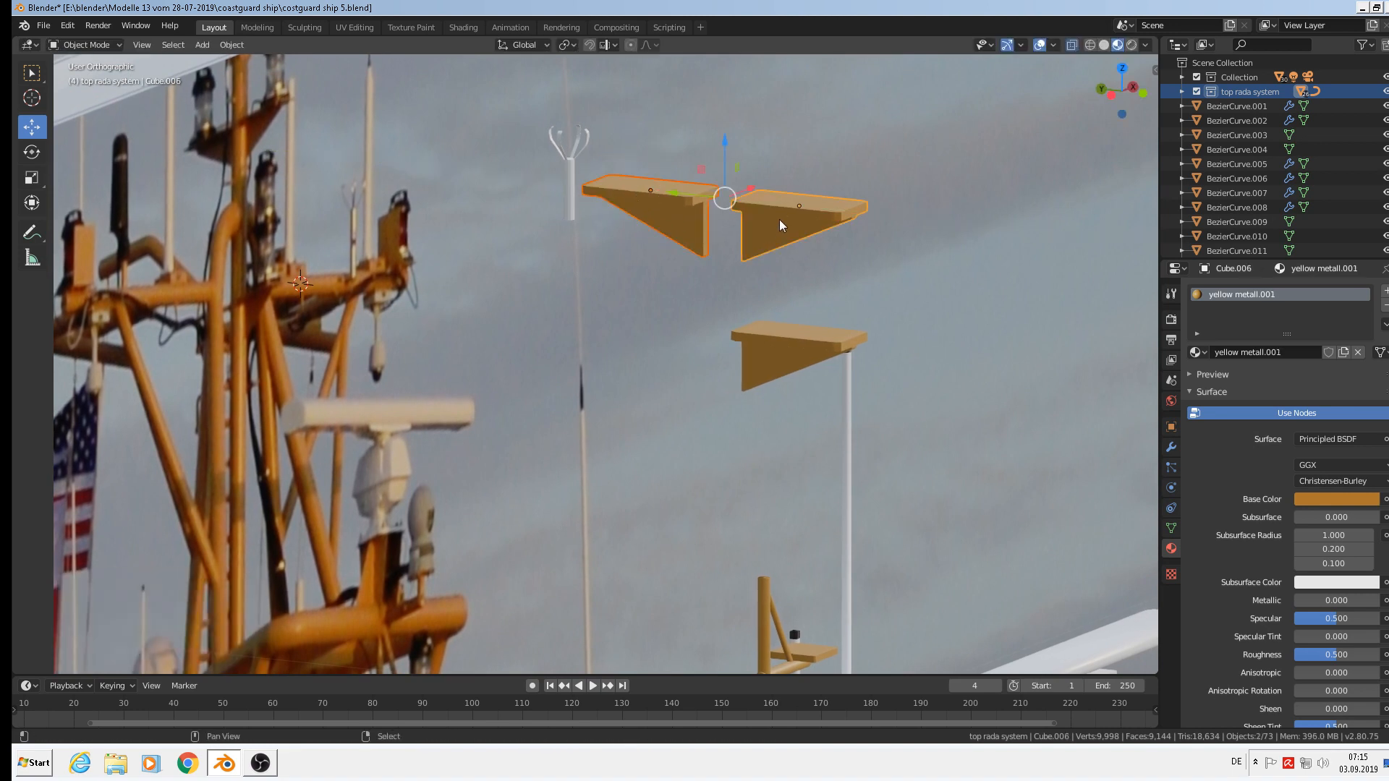
click(232, 44)
click(273, 185)
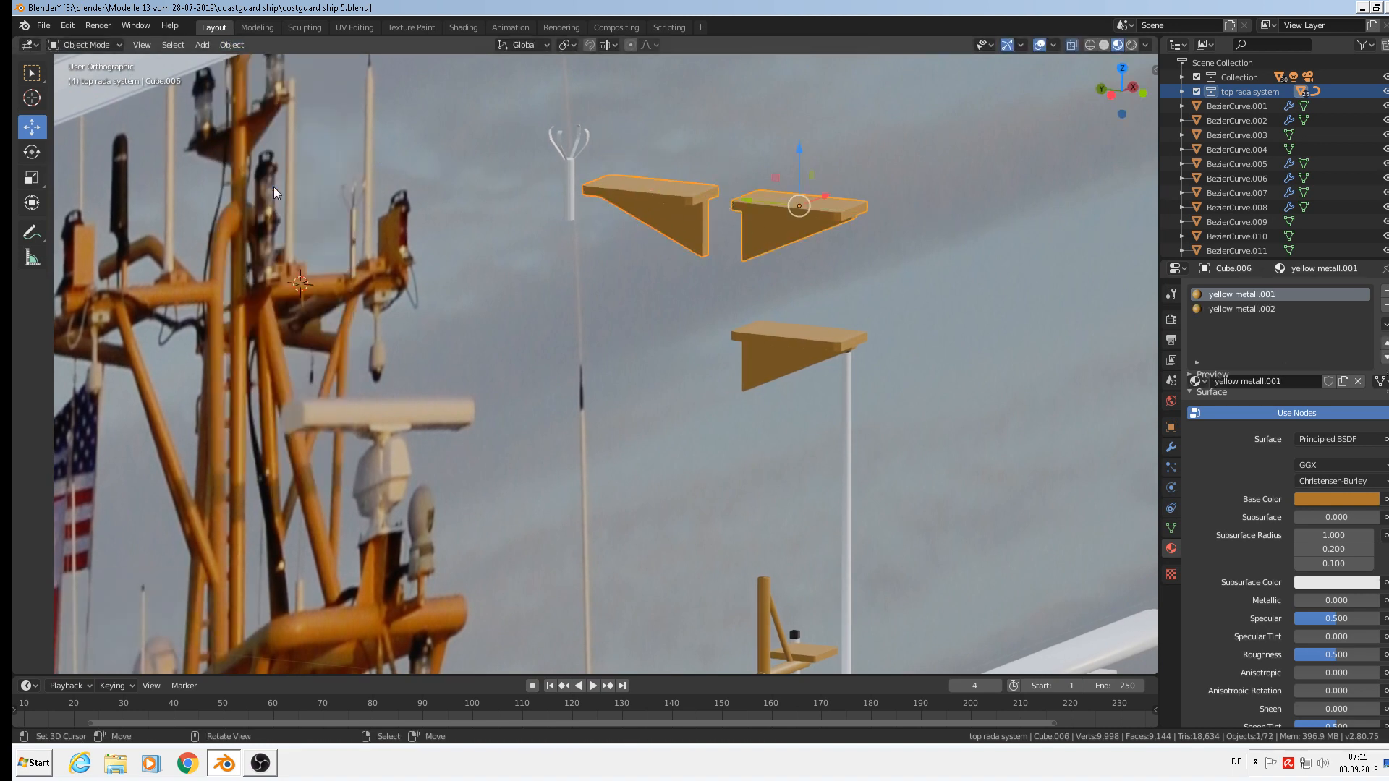
In front view, move the joined double bracket about 0.223 m along X and -0.177 m along Z, beside the other finished mast parts
scroll(863, 350, down, 6)
middle_drag(887, 424, 667, 252)
click(848, 372)
click(635, 217)
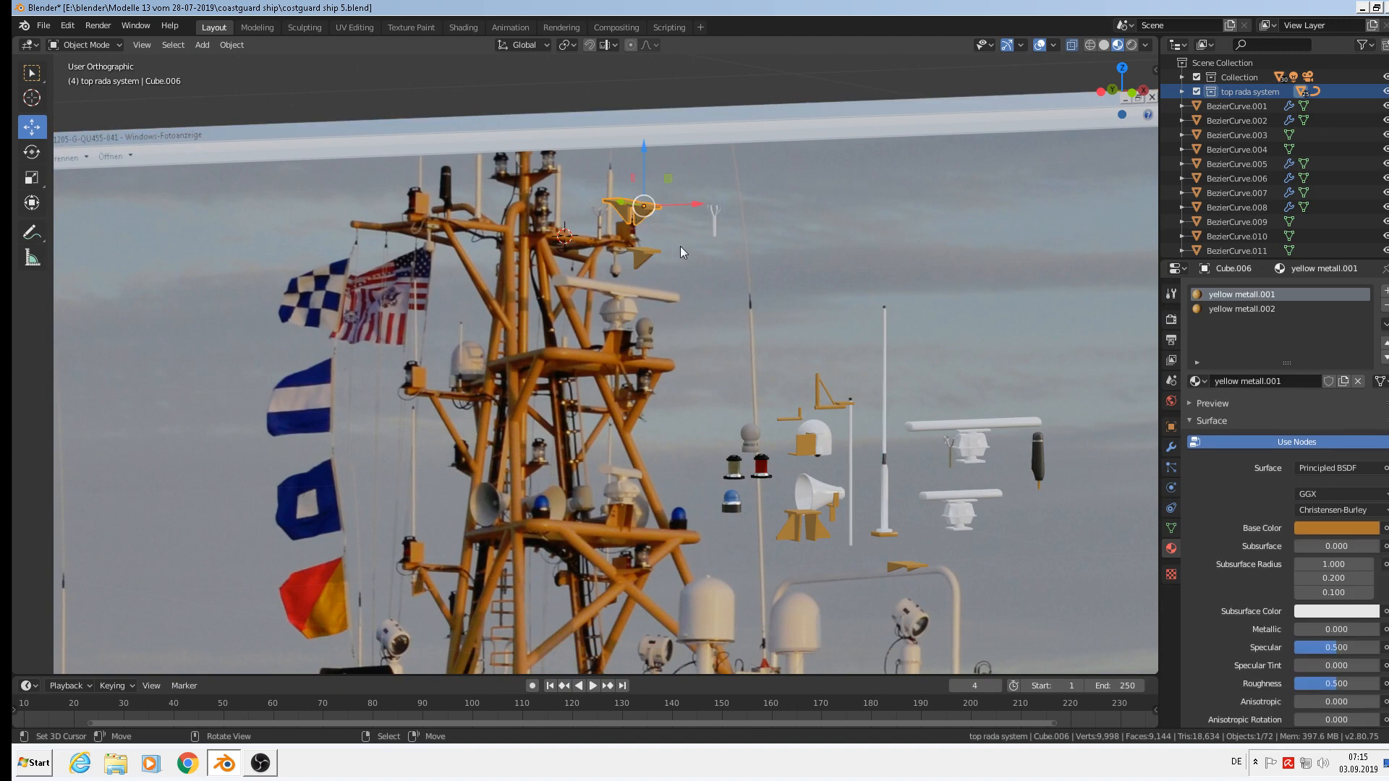
key(KP_1)
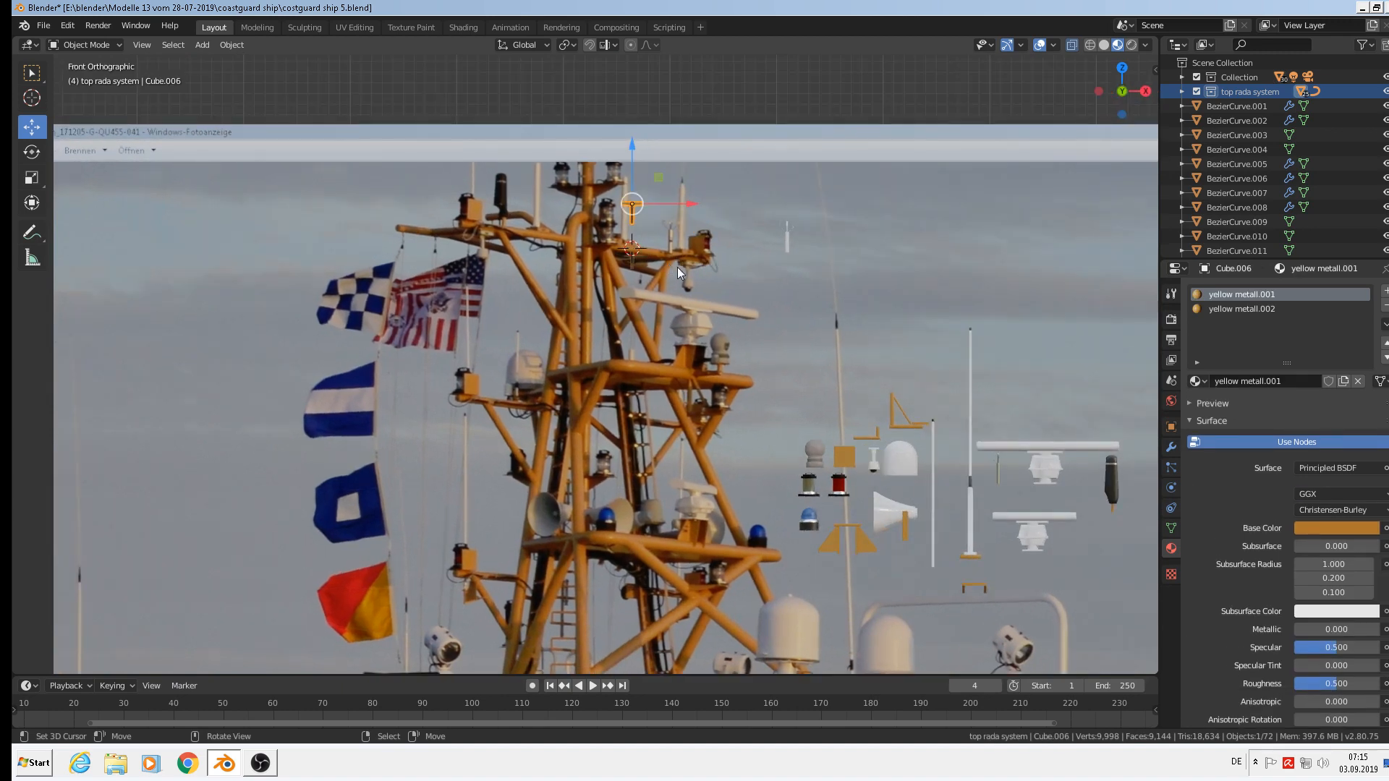
key(g)
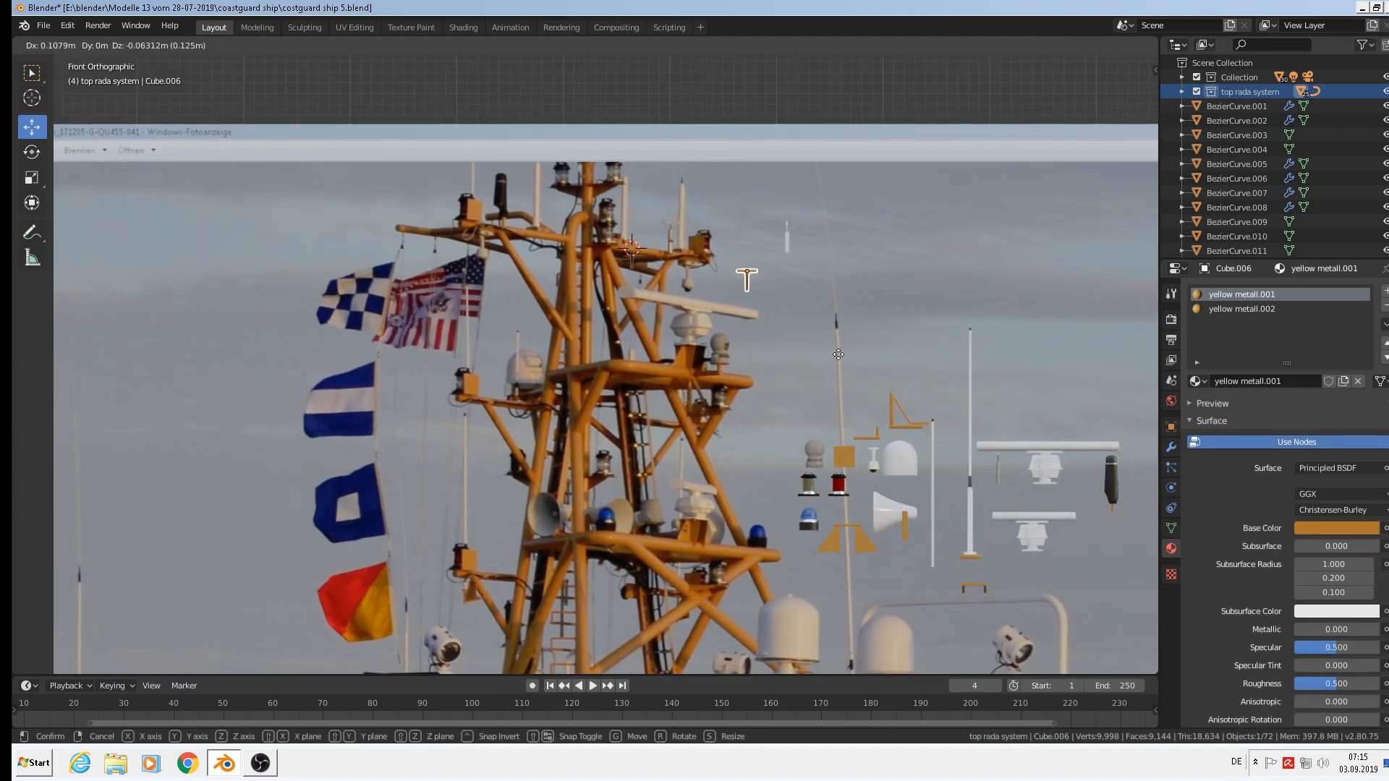
click(940, 467)
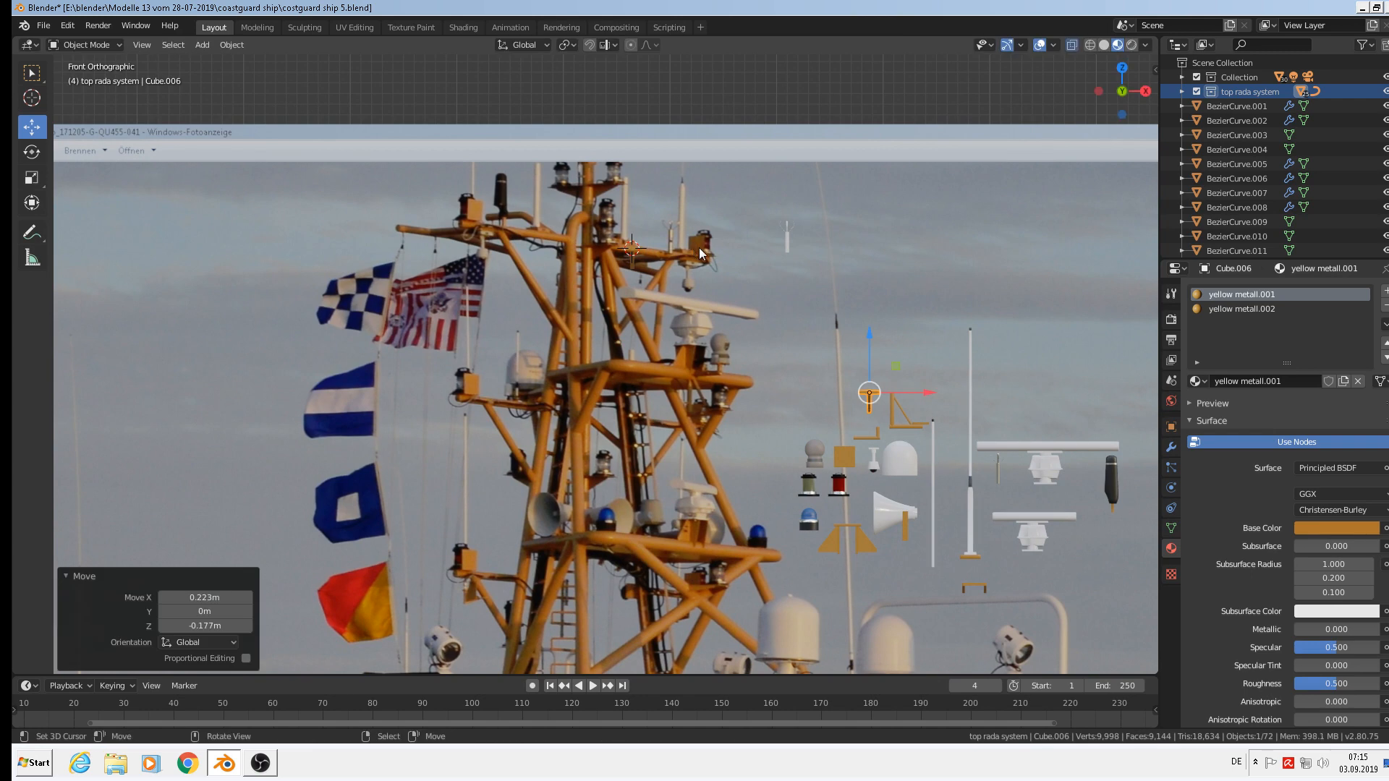
Move the single bracket about 0.248 m in X, -0.0413 m in Y and -0.11 m in Z, above the collected mast parts
middle_drag(699, 248, 718, 253)
click(628, 254)
key(g)
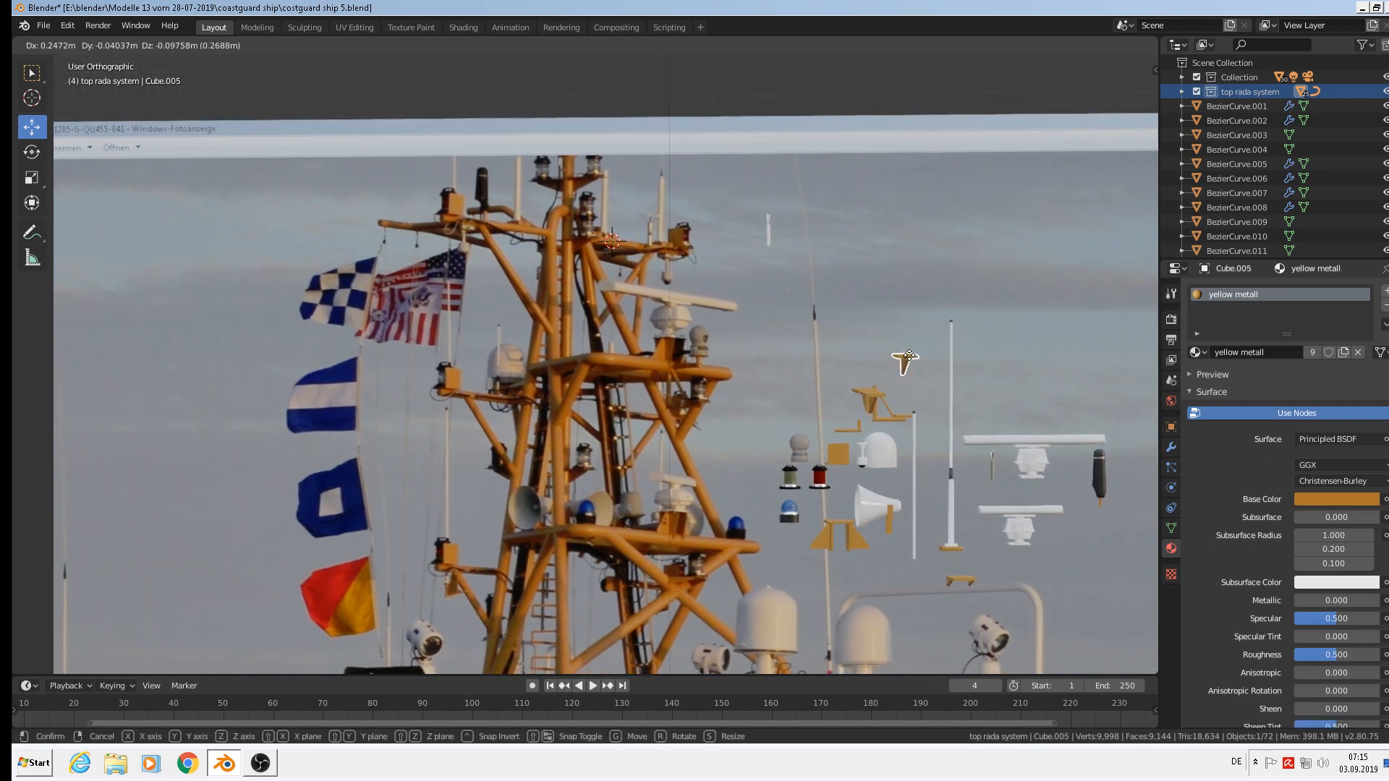
click(909, 356)
middle_drag(910, 369, 899, 409)
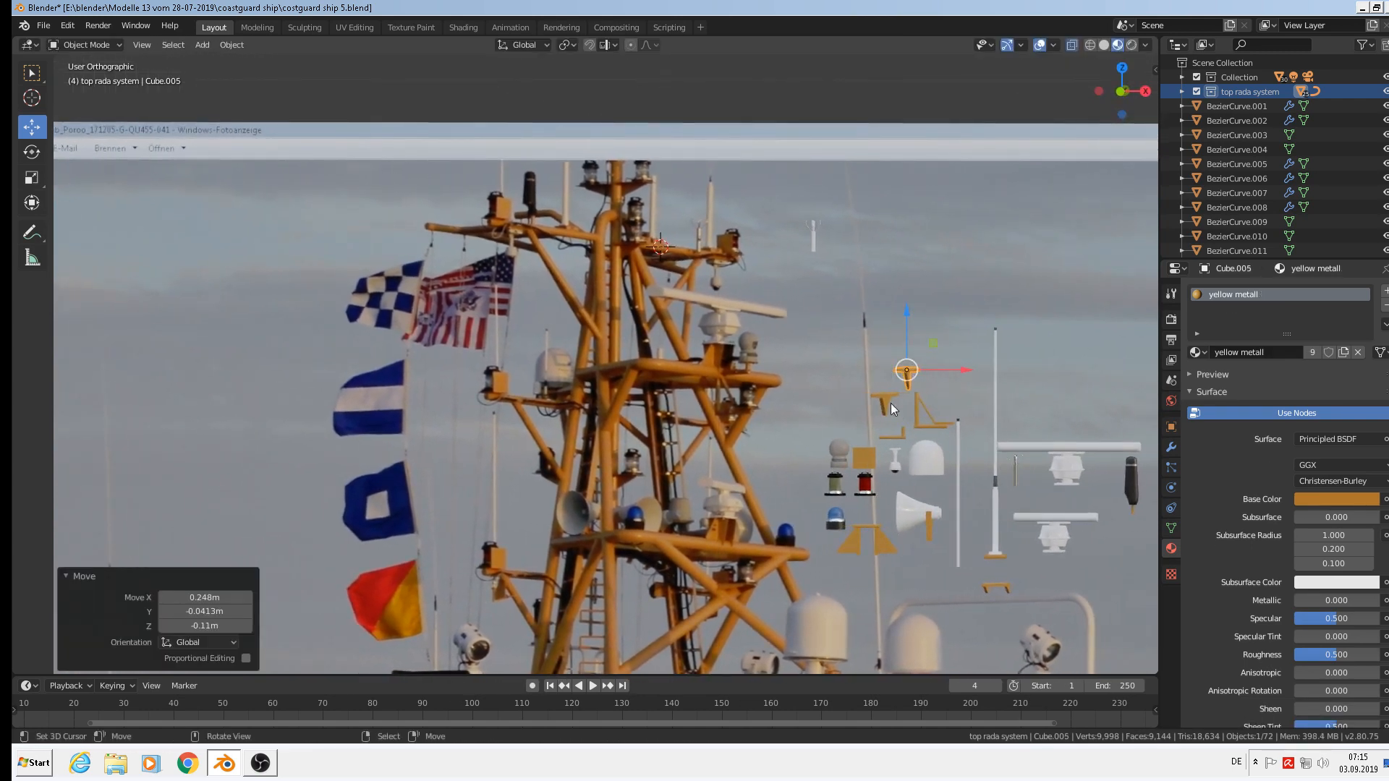
key(KP_1)
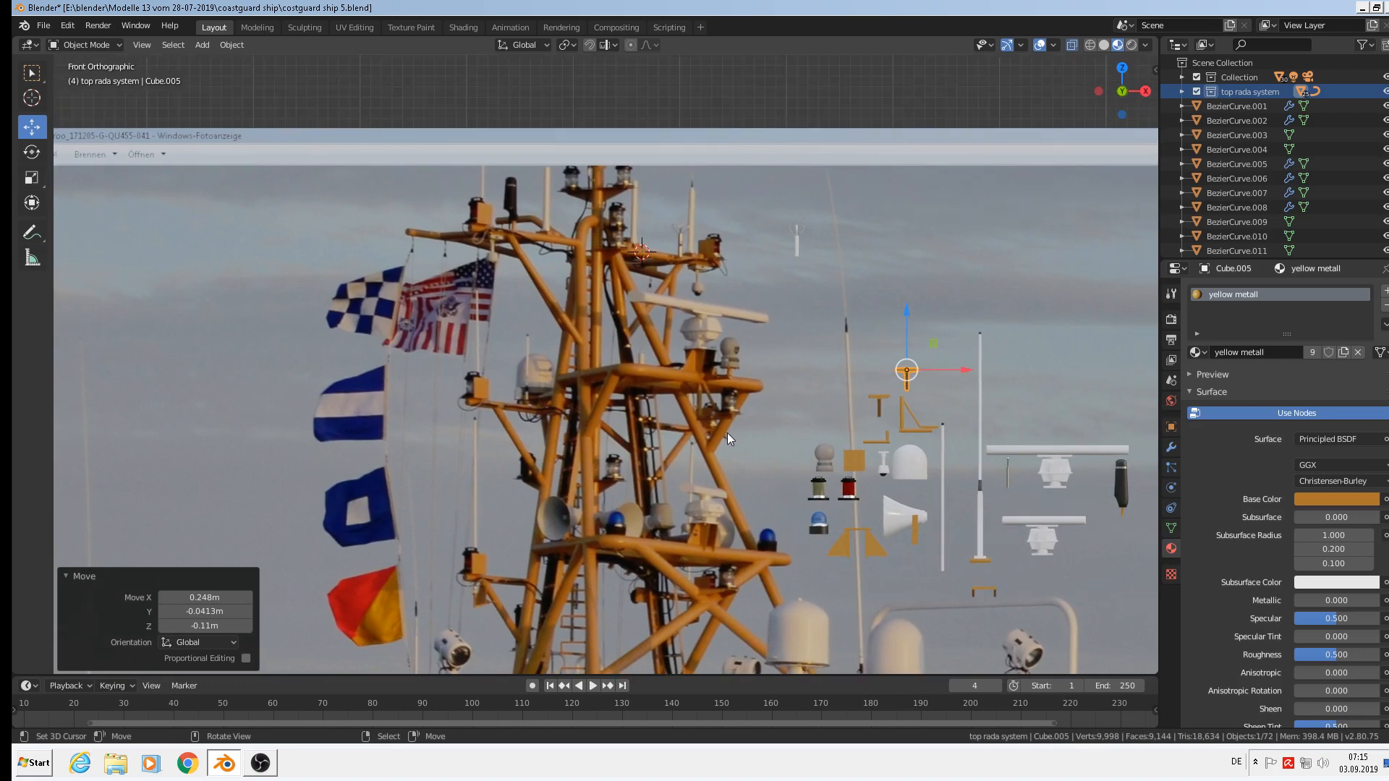
Save the coastguard ship file under its existing name
scroll(727, 439, down, 1)
shift+middle_drag(673, 578, 454, 372)
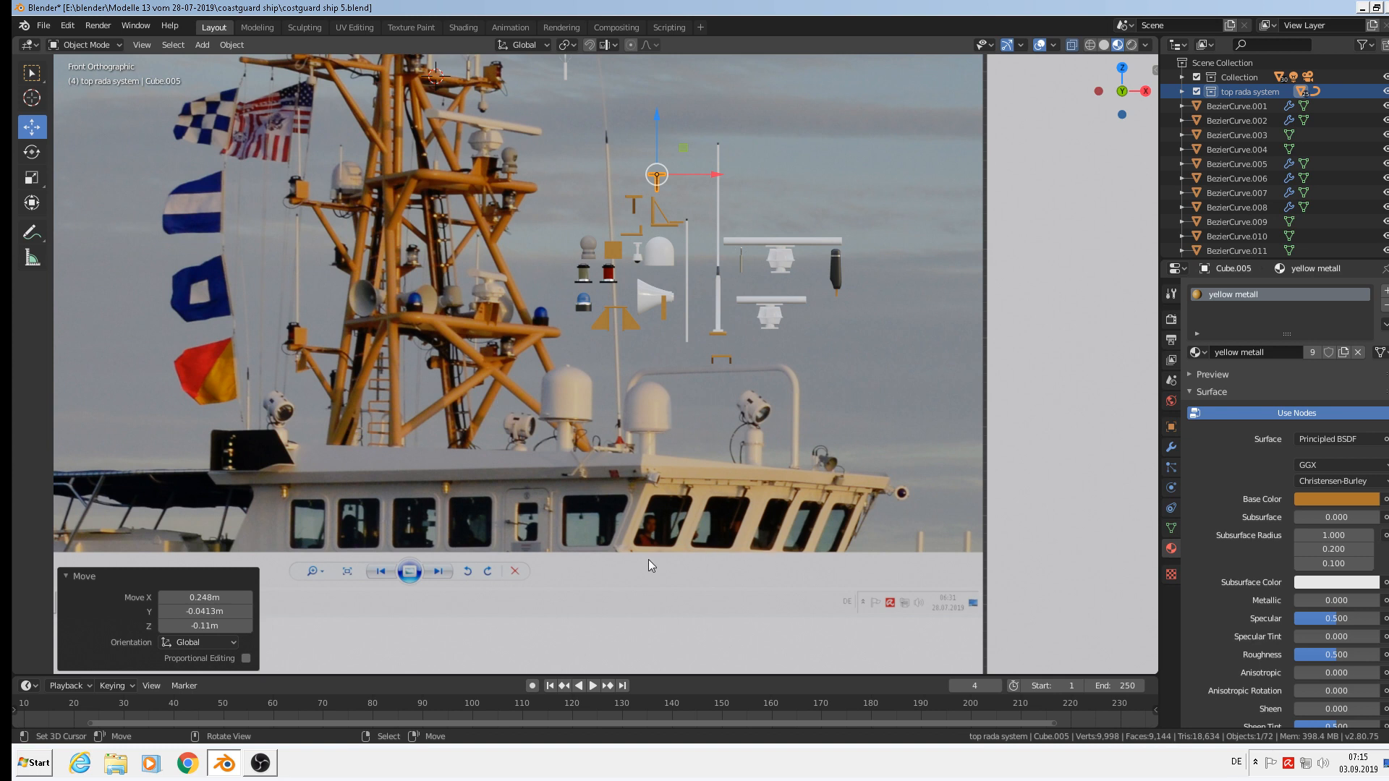
click(43, 25)
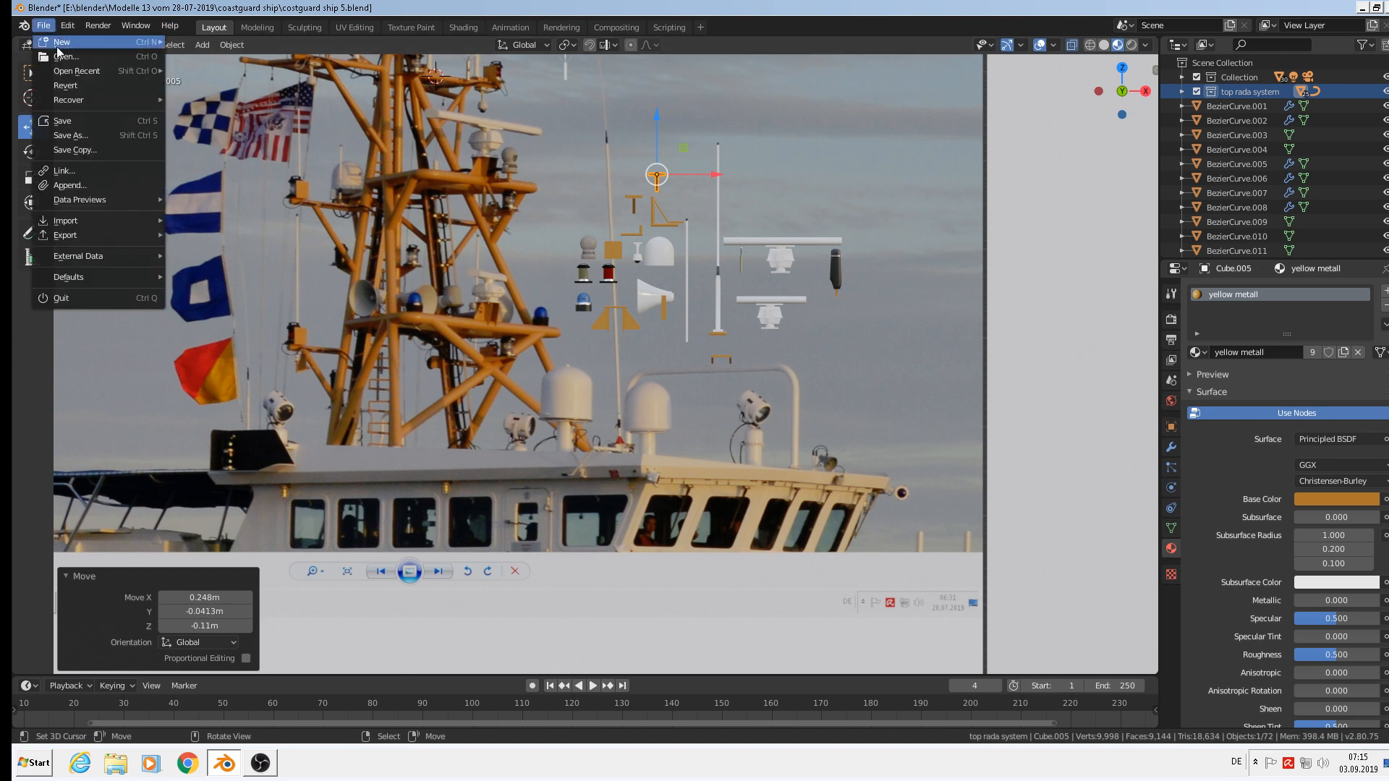
click(67, 123)
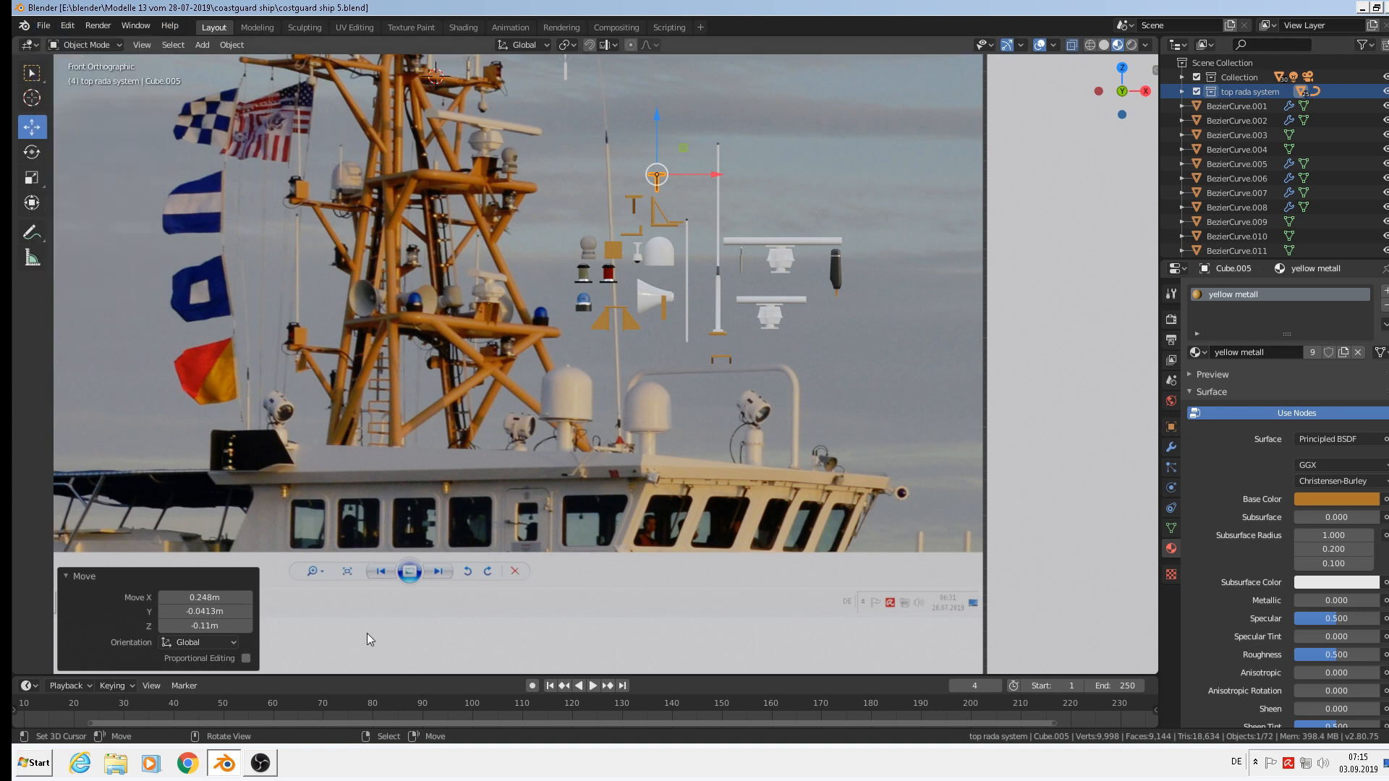
click(261, 764)
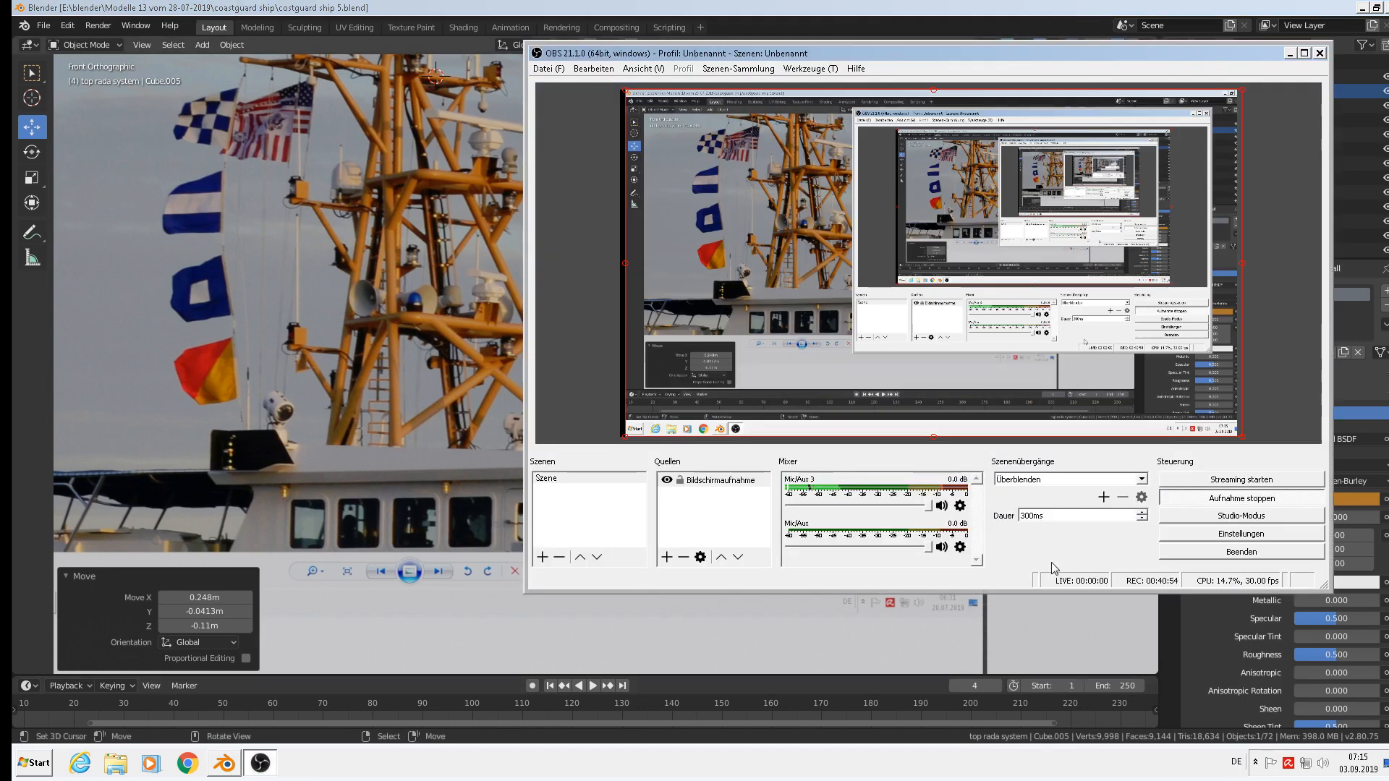